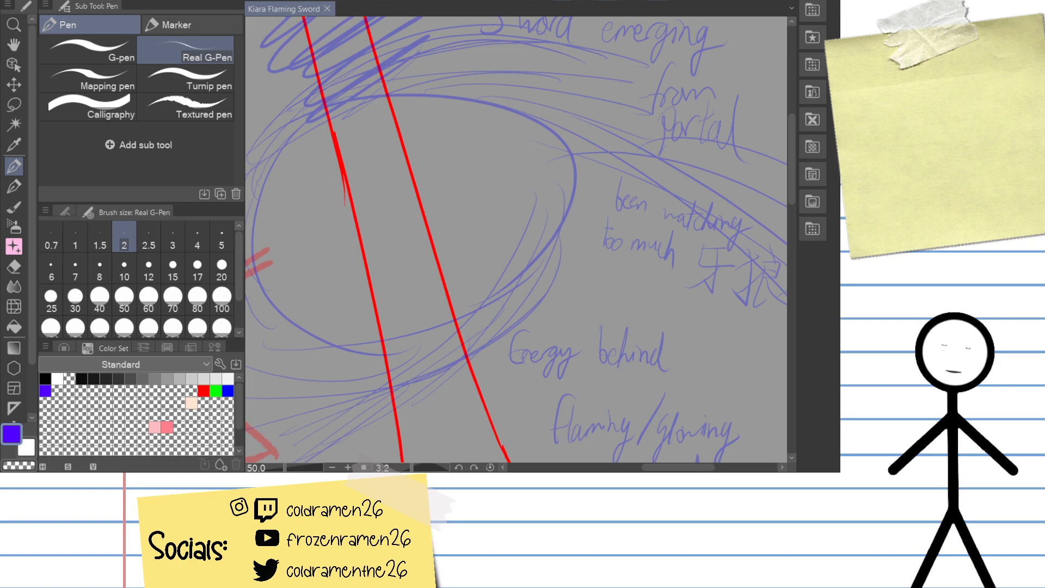
Step: Place a symmetry ruler line lengthwise through the centre of the sword's handle, below the crossguard
left_click_drag(681, 294, 597, 64)
left_click_drag(628, 280, 737, 164)
mouse_move(729, 358)
left_mouse_down()
mouse_move(743, 240)
mouse_move(727, 207)
left_mouse_up()
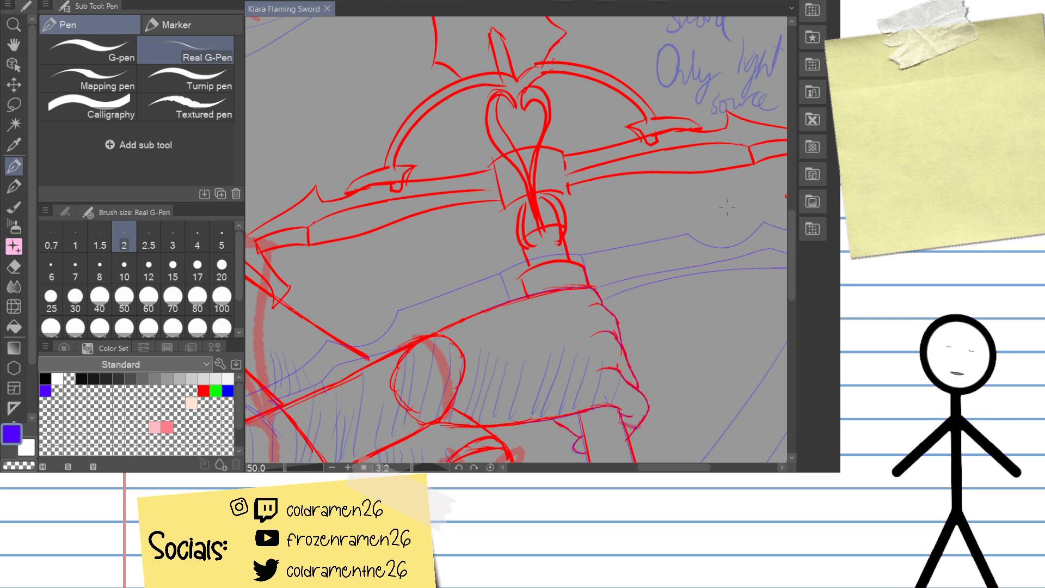
scroll(563, 243, "up", 5)
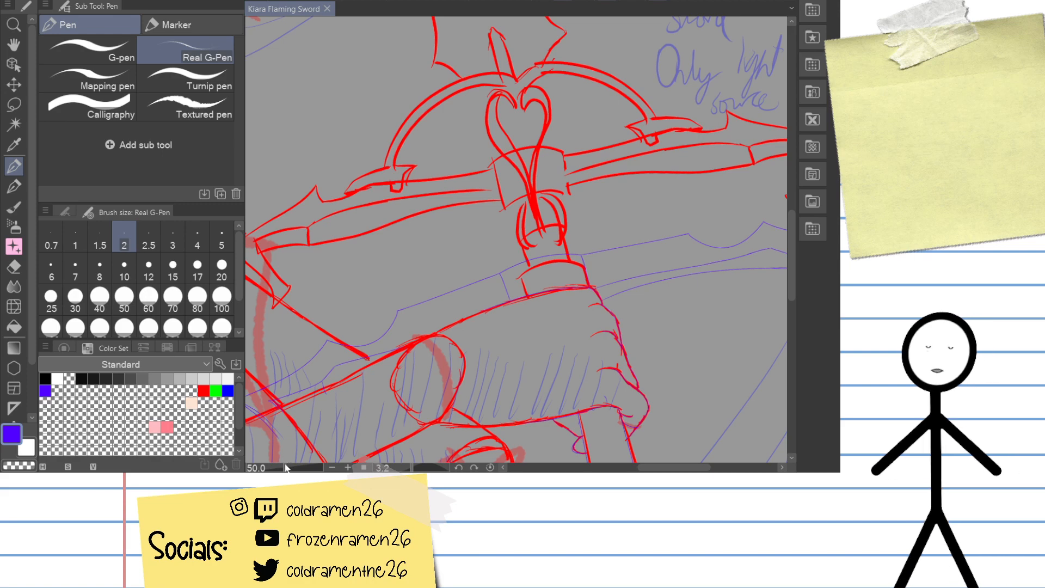
left_click_drag(517, 278, 690, 195)
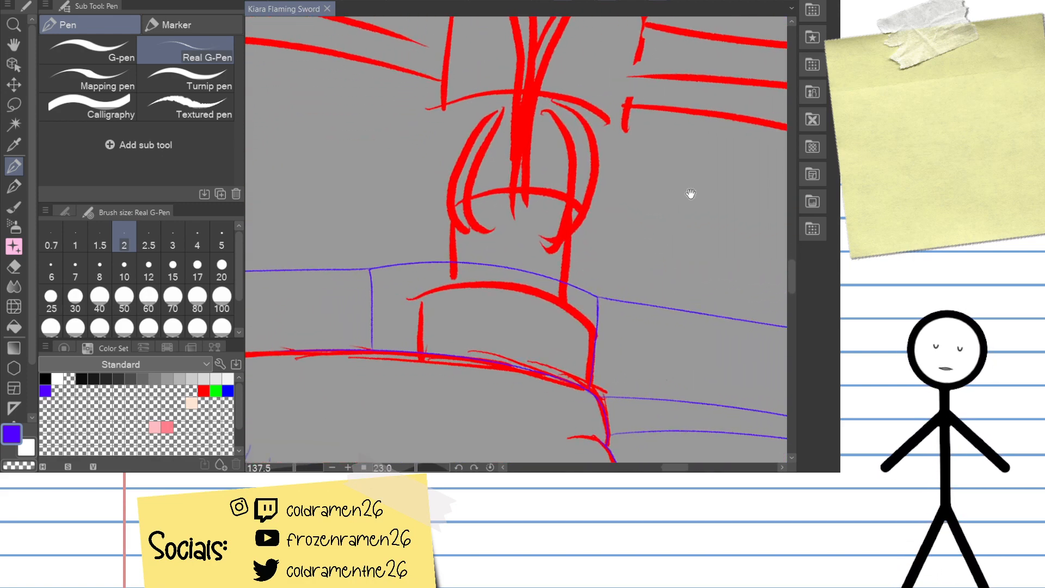
left_click_drag(507, 22, 477, 457)
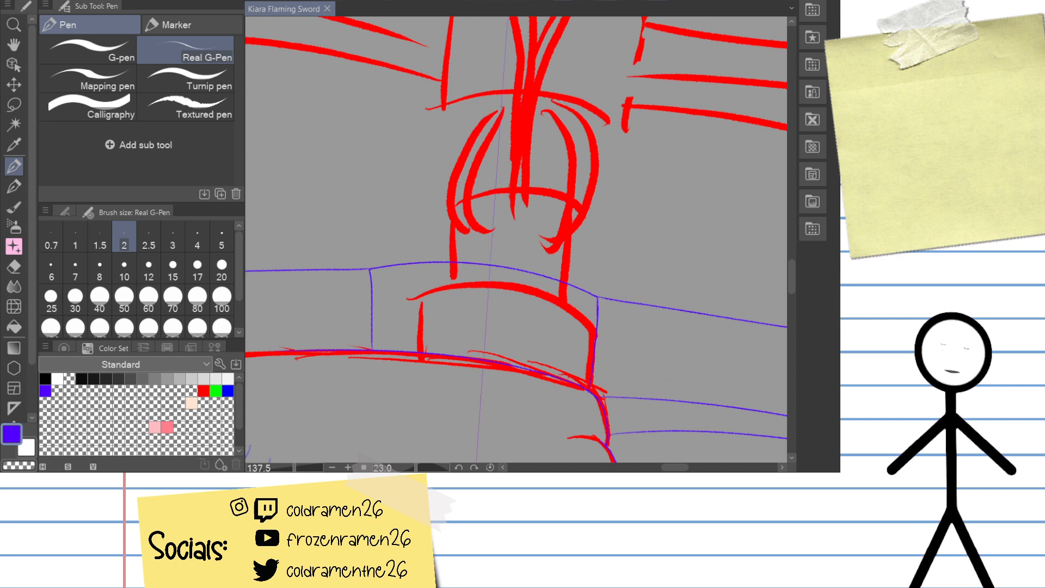
key("ctrl+z")
key("ctrl+y")
left_click_drag(618, 182, 637, 227)
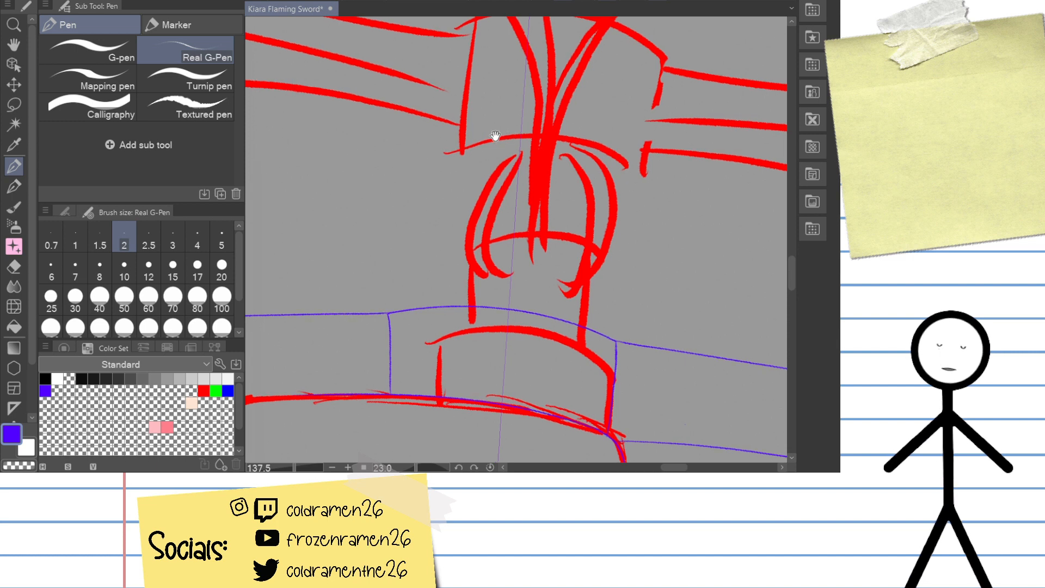
left_click_drag(492, 137, 528, 136)
left_click_drag(538, 95, 569, 113)
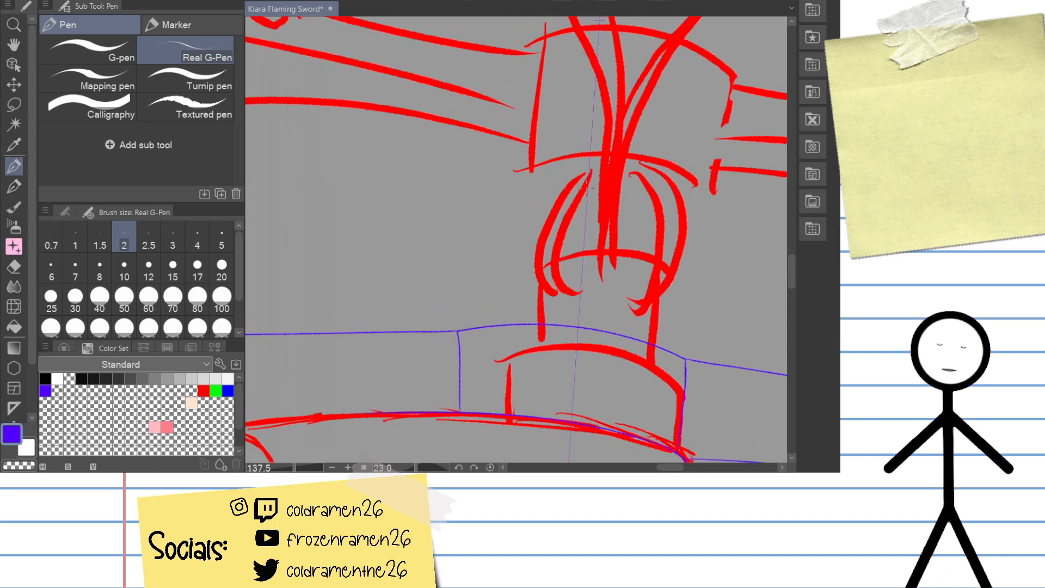
left_click_drag(652, 354, 516, 358)
key("ctrl+z")
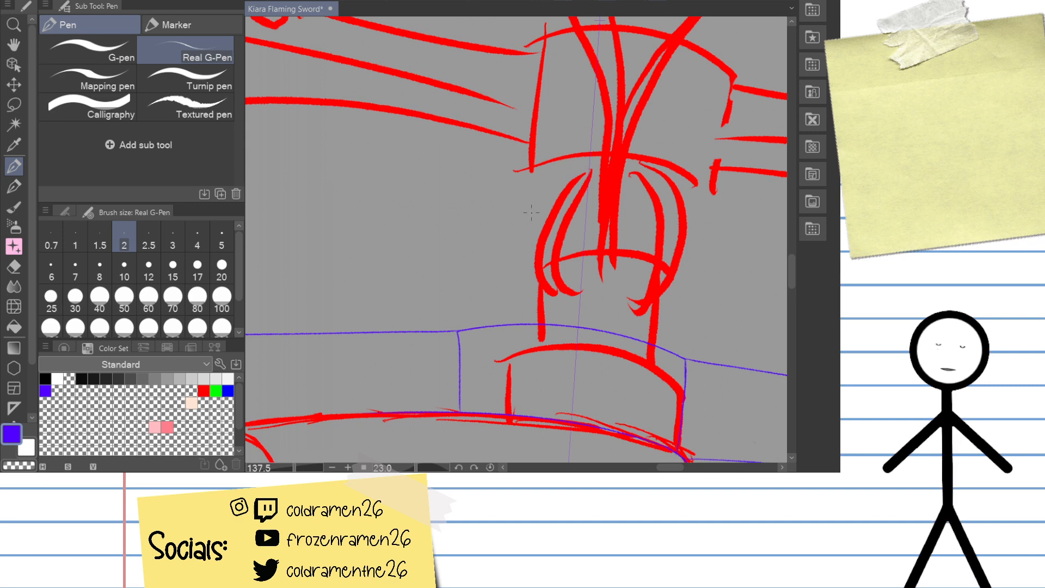
mouse_move(546, 194)
left_mouse_down()
mouse_move(555, 222)
mouse_move(564, 148)
mouse_move(487, 296)
mouse_move(512, 322)
left_mouse_up()
key("ctrl+z")
mouse_move(549, 189)
left_mouse_down()
mouse_move(520, 174)
mouse_move(575, 340)
left_mouse_up()
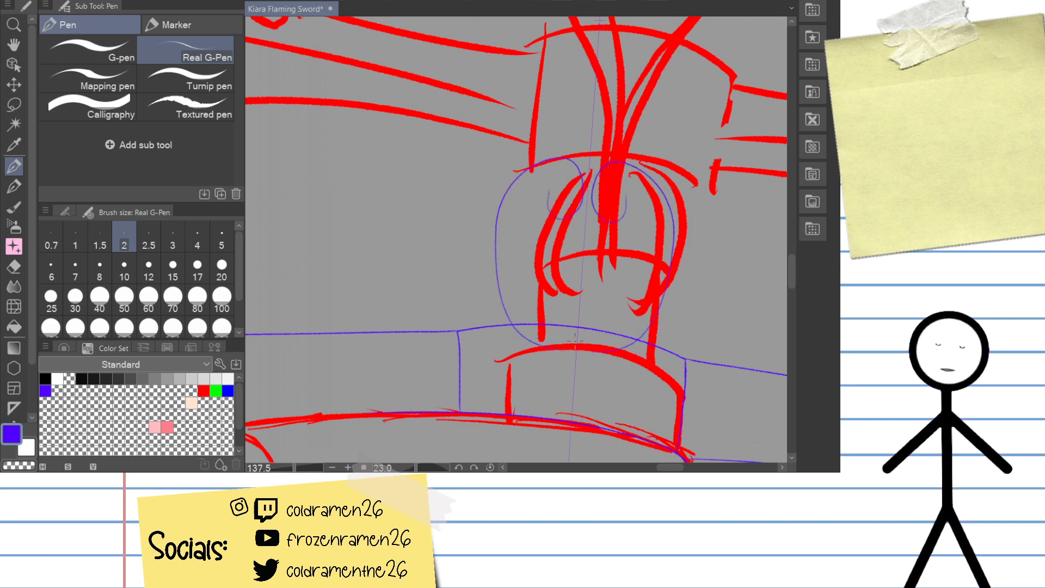
key("ctrl+z")
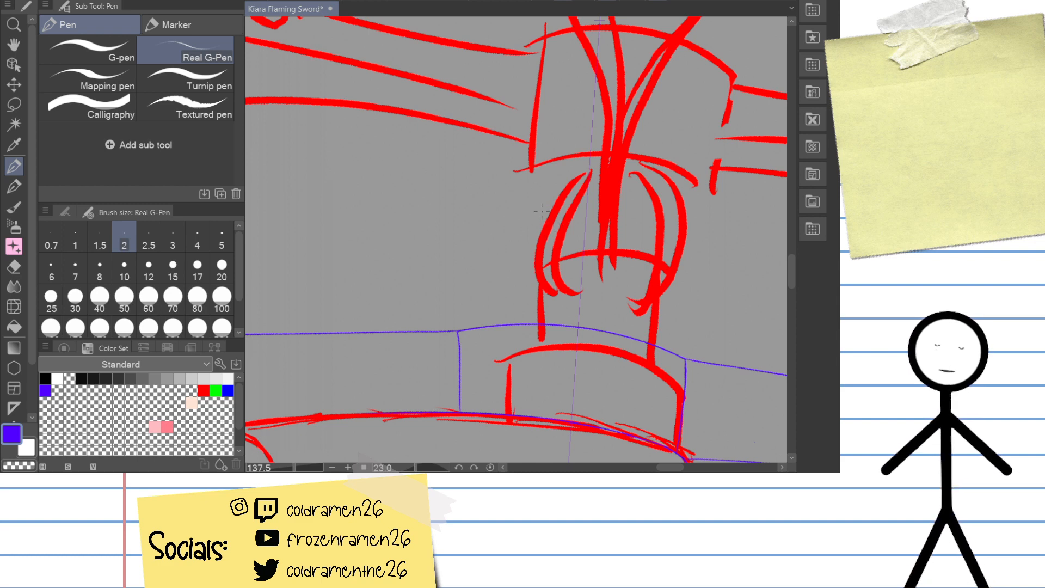
mouse_move(554, 204)
left_mouse_down()
mouse_move(484, 283)
mouse_move(517, 330)
left_mouse_up()
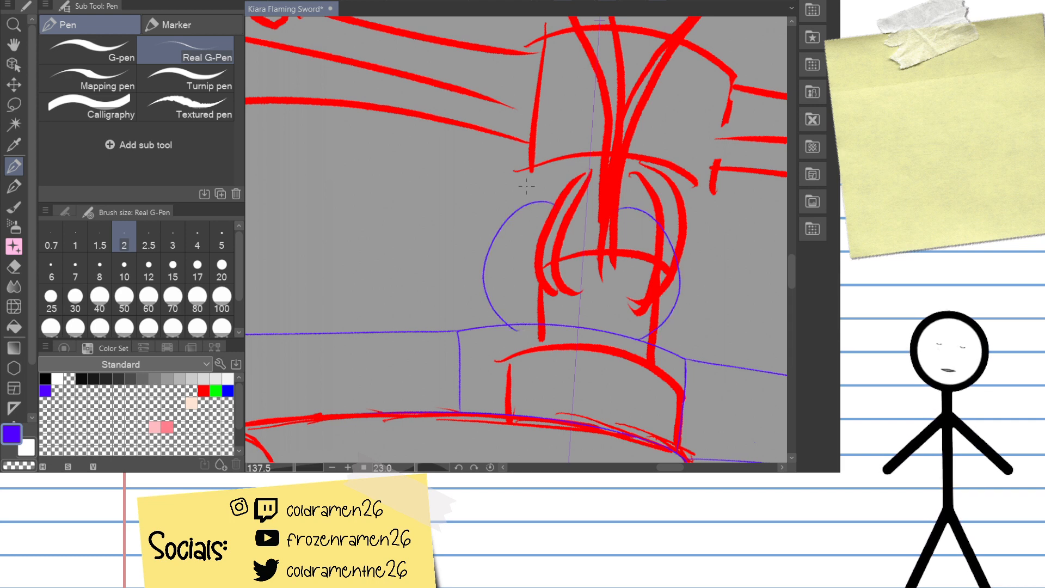
key("ctrl+z")
mouse_move(534, 208)
left_mouse_down()
mouse_move(472, 246)
mouse_move(520, 323)
mouse_move(479, 221)
mouse_move(516, 312)
left_mouse_up()
key("ctrl+z")
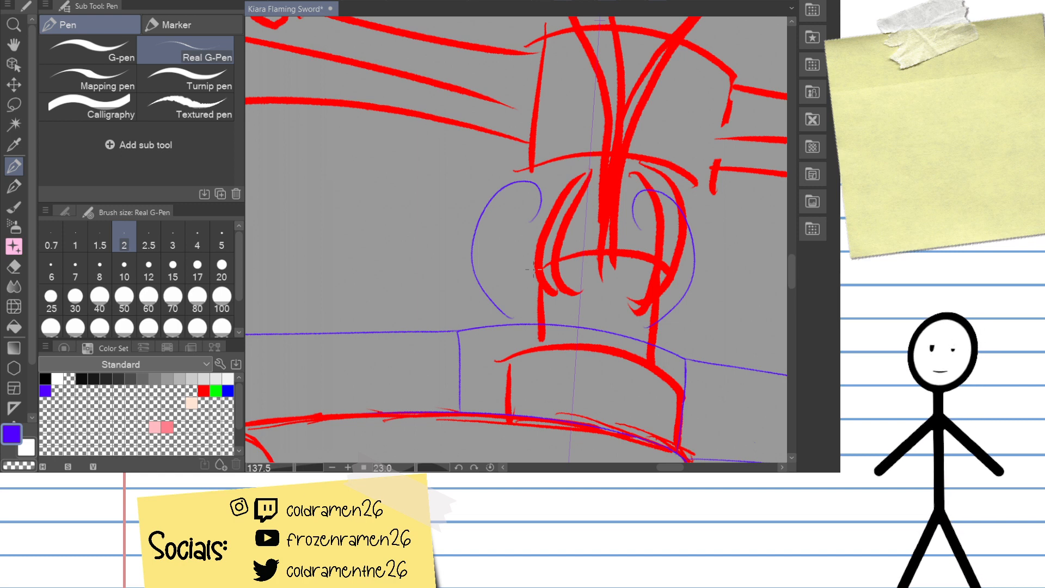
key("ctrl+z")
key("ctrl+z")
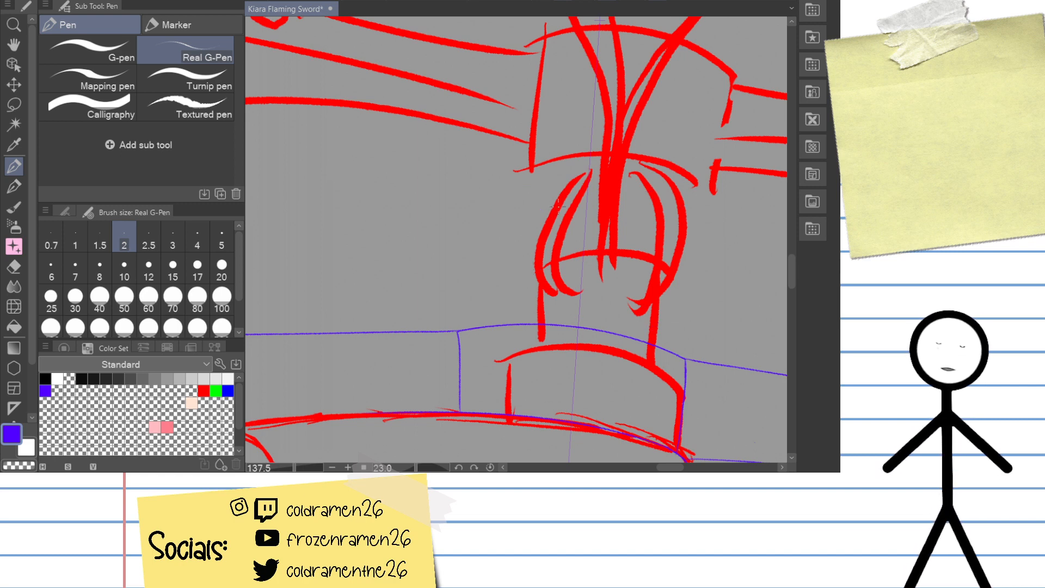
mouse_move(541, 211)
left_mouse_down()
mouse_move(485, 238)
mouse_move(538, 322)
left_mouse_up()
key("ctrl+z")
mouse_move(539, 199)
left_mouse_down()
mouse_move(517, 186)
mouse_move(556, 307)
left_mouse_up()
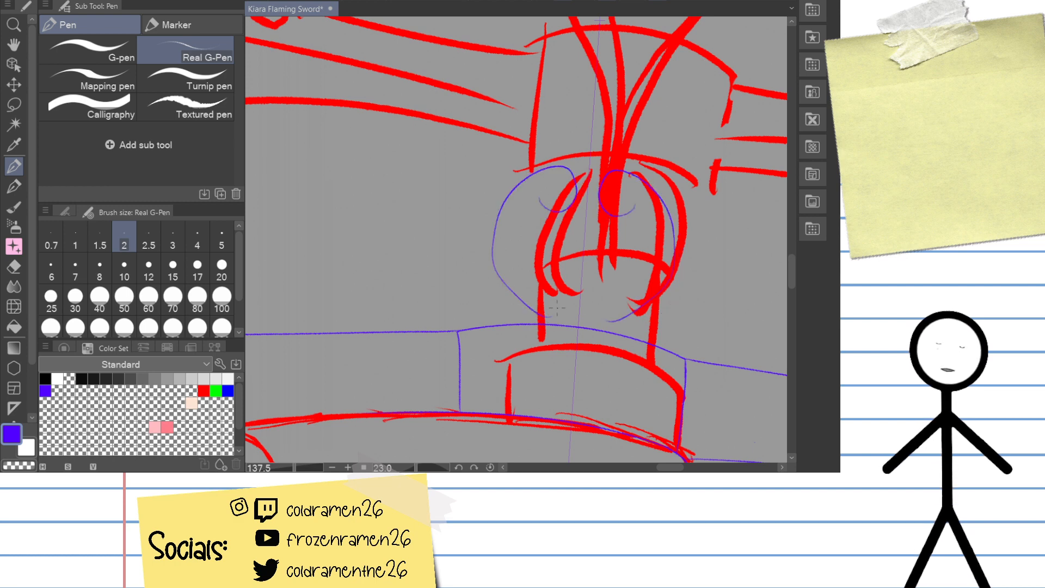
key("ctrl+z")
Step: Draw a mirrored pair of large hooked curls around the handle ornament, running from below the crossguard to the purple collar band
mouse_move(560, 180)
left_mouse_down()
mouse_move(520, 215)
mouse_move(536, 298)
left_mouse_up()
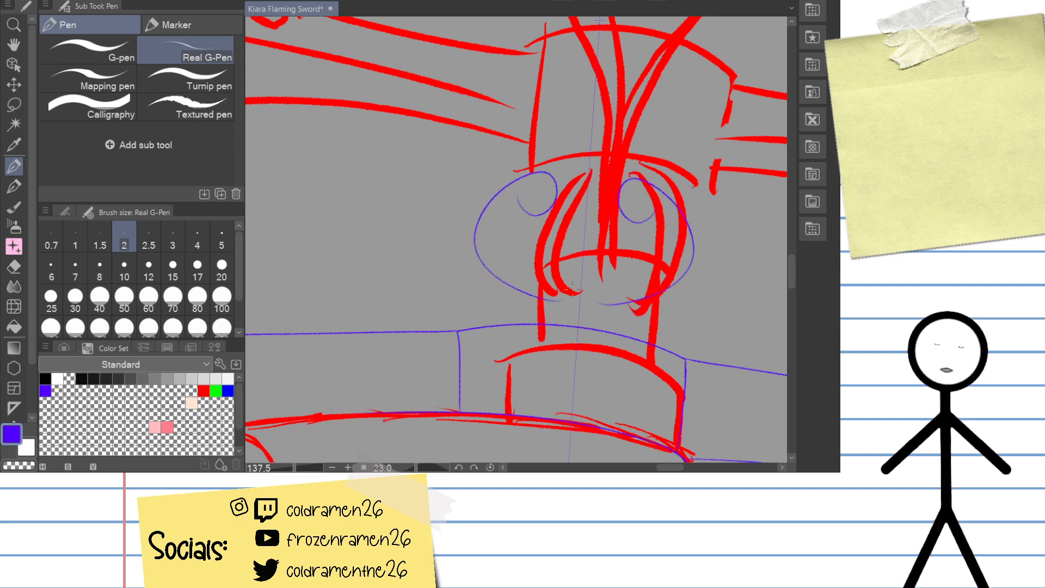
key("ctrl+z")
mouse_move(527, 195)
left_mouse_down()
mouse_move(492, 261)
mouse_move(539, 324)
left_mouse_up()
Step: Draw mirrored handle edges that start at the curl ends and taper down through the collar band
mouse_move(706, 179)
left_mouse_down()
mouse_move(572, 131)
mouse_move(565, 145)
left_mouse_up()
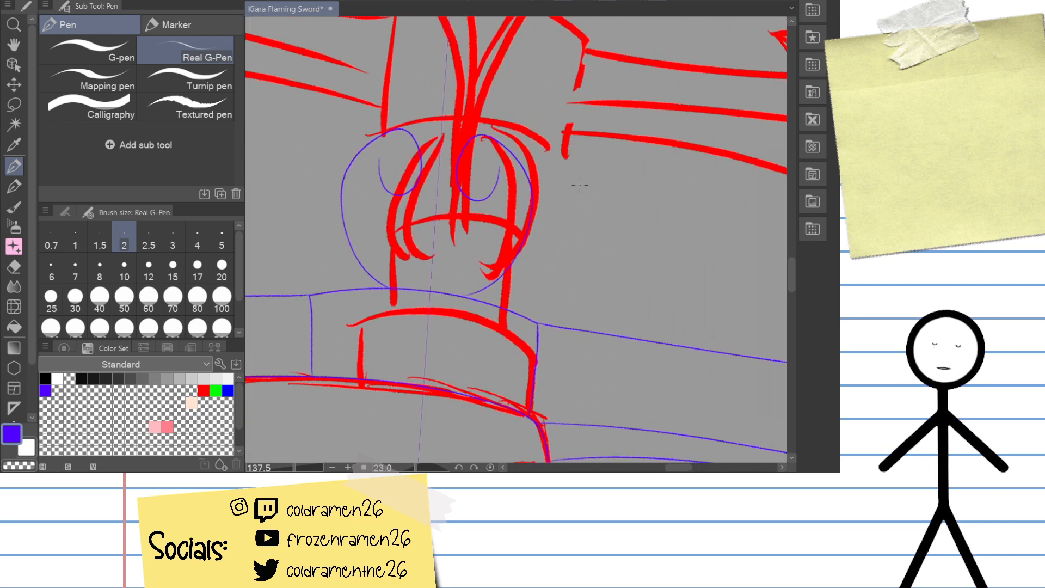
mouse_move(576, 208)
left_mouse_down()
mouse_move(588, 191)
mouse_move(579, 220)
mouse_move(573, 131)
left_mouse_up()
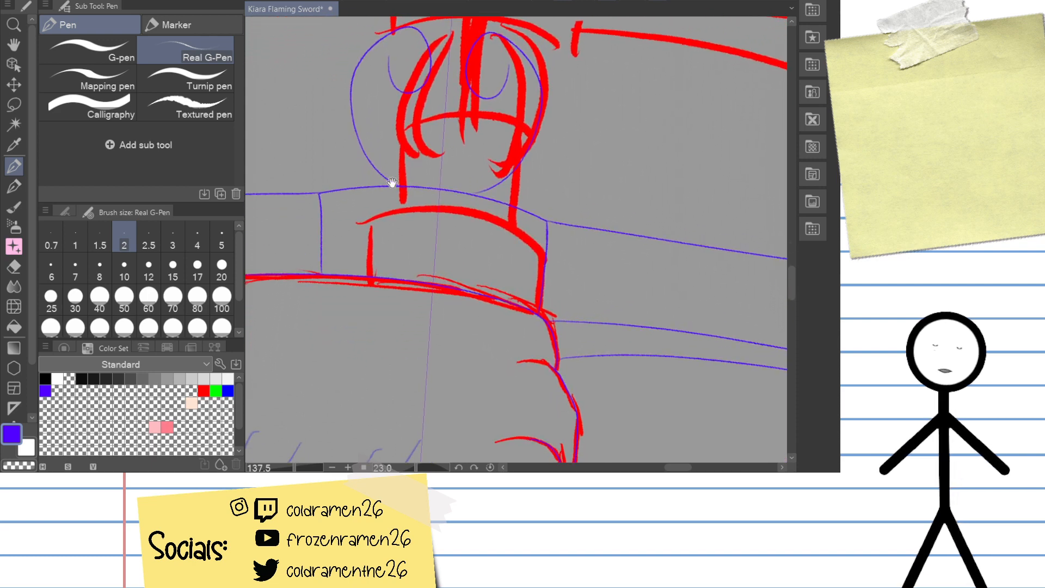
left_click_drag(389, 181, 425, 407)
key("ctrl+z")
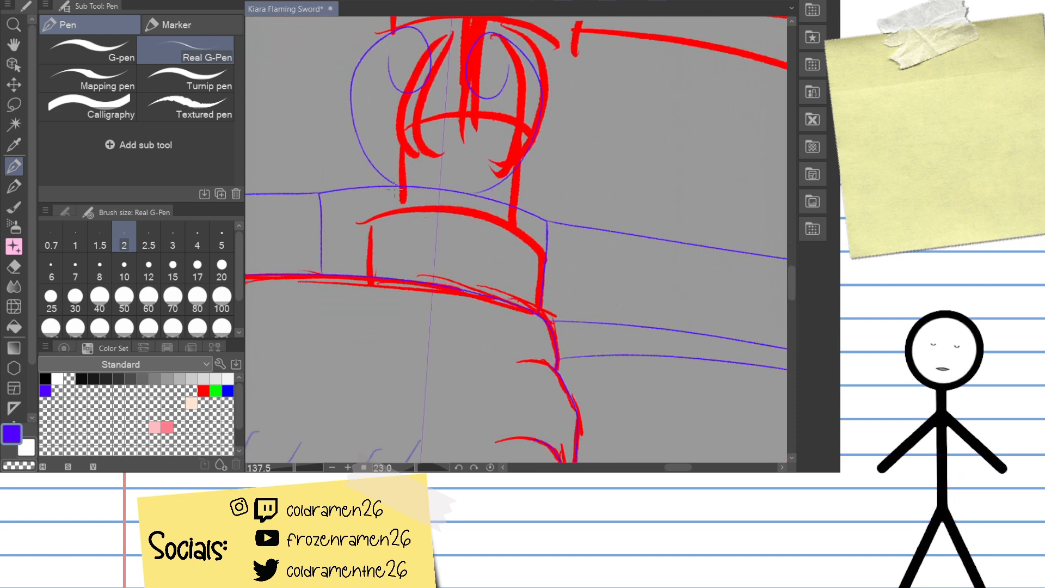
left_click_drag(388, 185, 401, 387)
key("ctrl+z")
left_click_drag(389, 186, 403, 381)
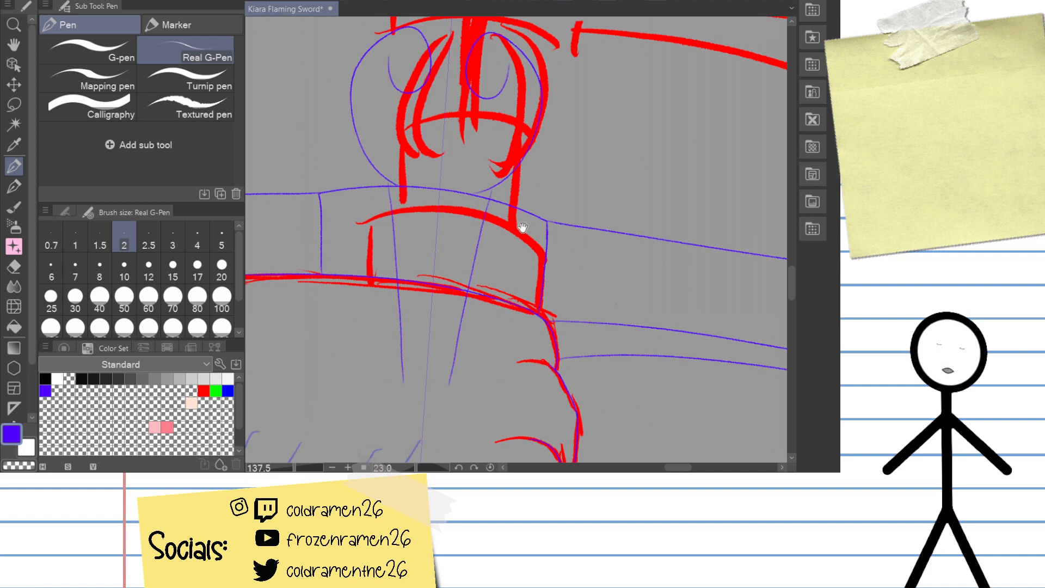
Step: Erase the inner tips of the mirrored curls to shorten their hooks
left_click_drag(472, 177, 530, 275)
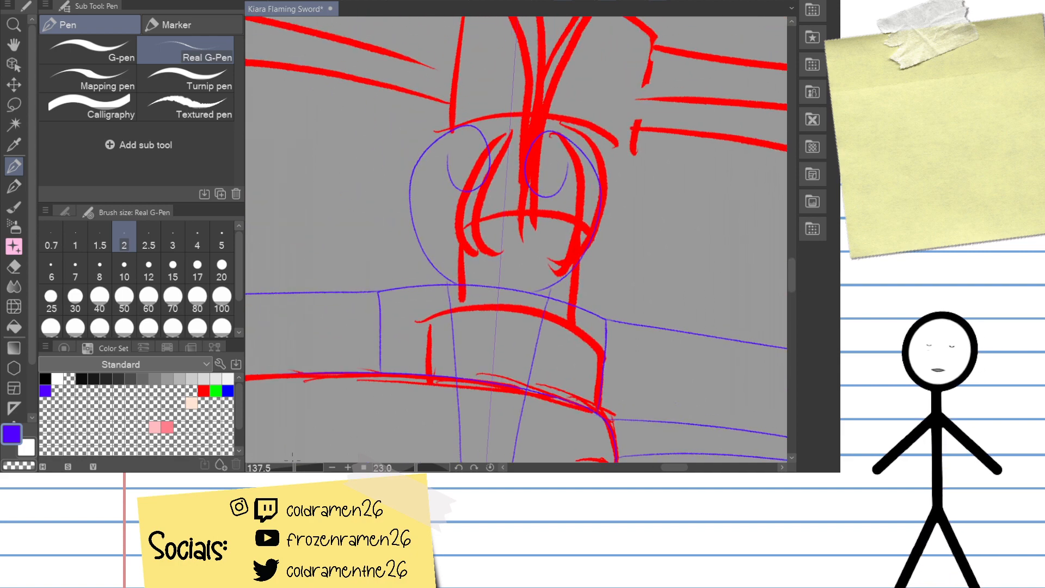
left_click_drag(296, 467, 303, 467)
mouse_move(390, 247)
left_mouse_down()
mouse_move(406, 242)
mouse_move(474, 320)
left_mouse_up()
key("e")
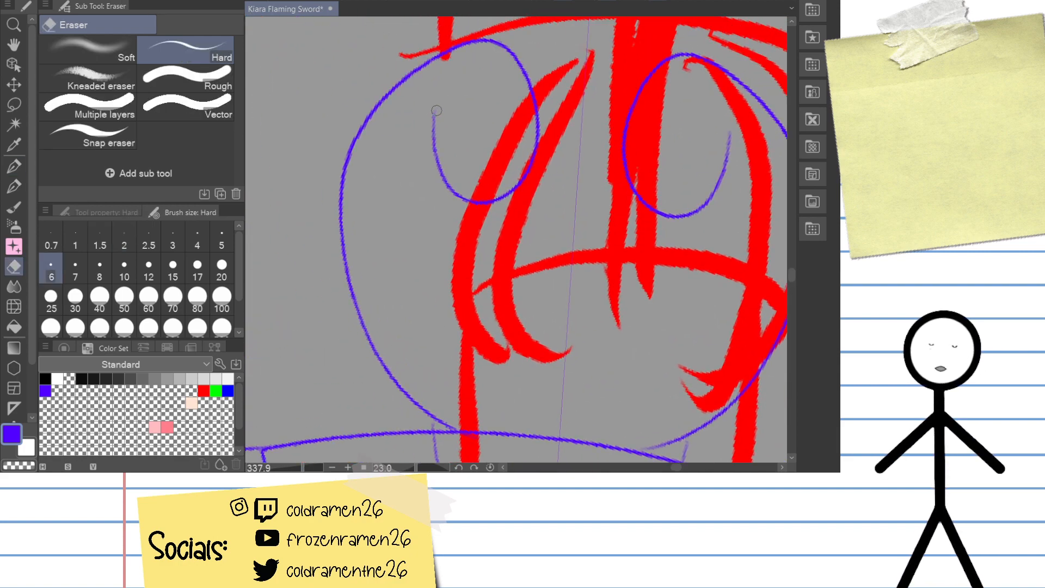
left_click_drag(435, 112, 444, 179)
left_click_drag(720, 183, 711, 198)
left_click_drag(515, 135, 542, 193)
key("p")
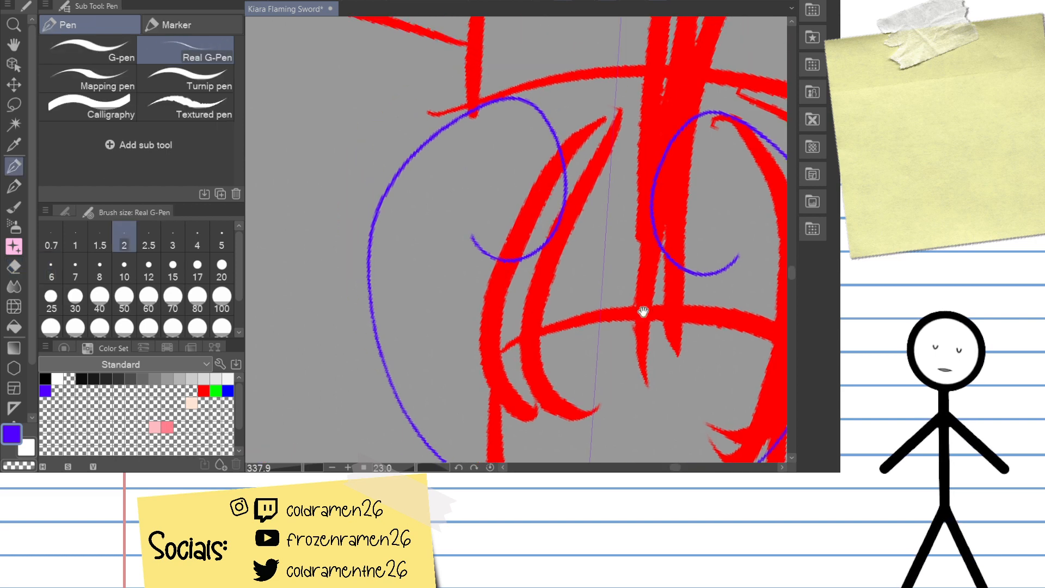
Step: Trim the overlapping line ends and join each curl to its handle edge with a short stroke just above the collar band
left_click_drag(644, 308, 596, 144)
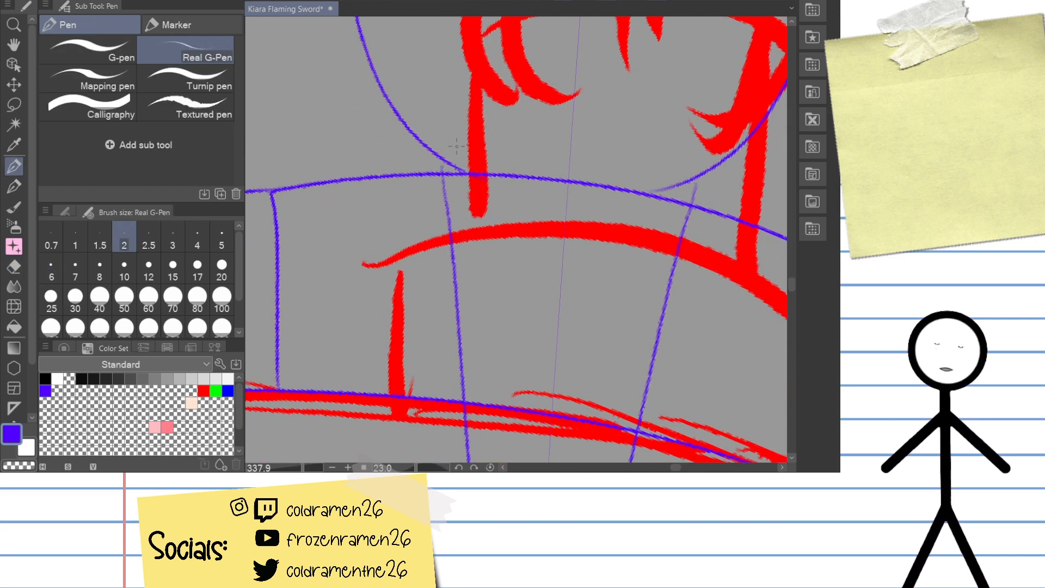
key("e")
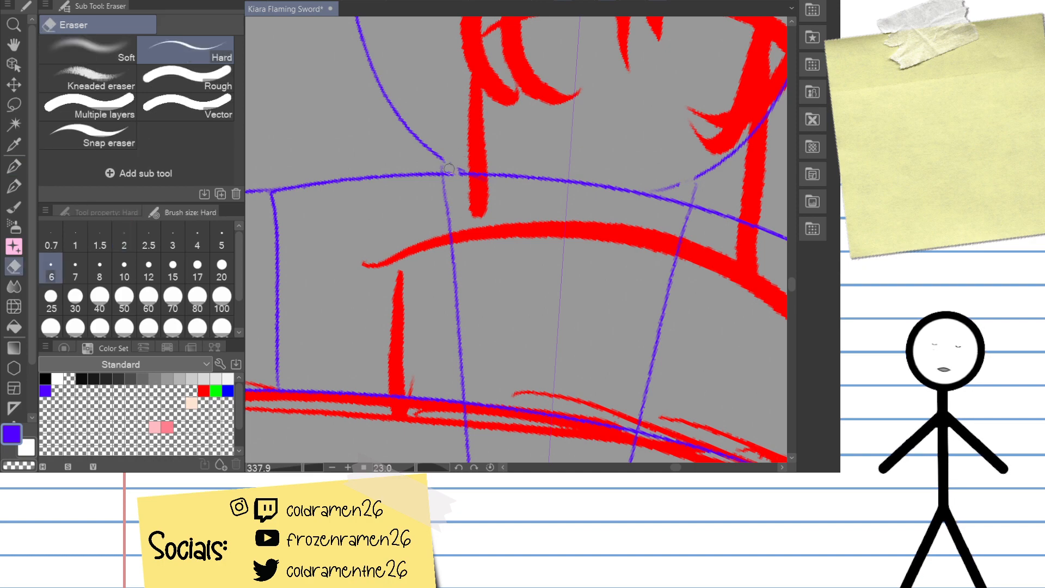
key("ctrl+z")
key("ctrl+z")
left_click_drag(474, 144, 489, 204)
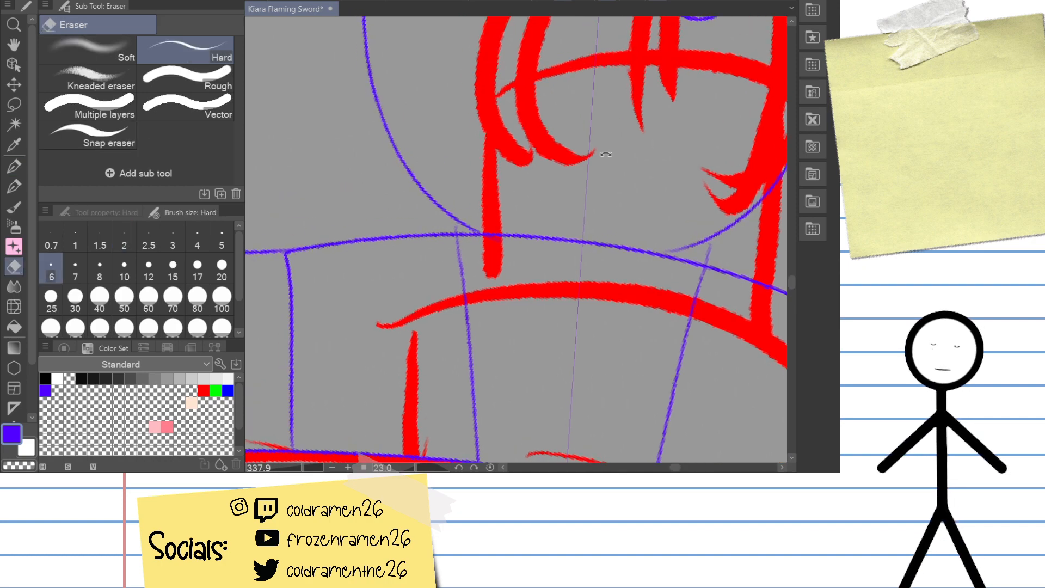
left_click_drag(626, 131, 555, 86)
scroll(471, 280, "up", 5)
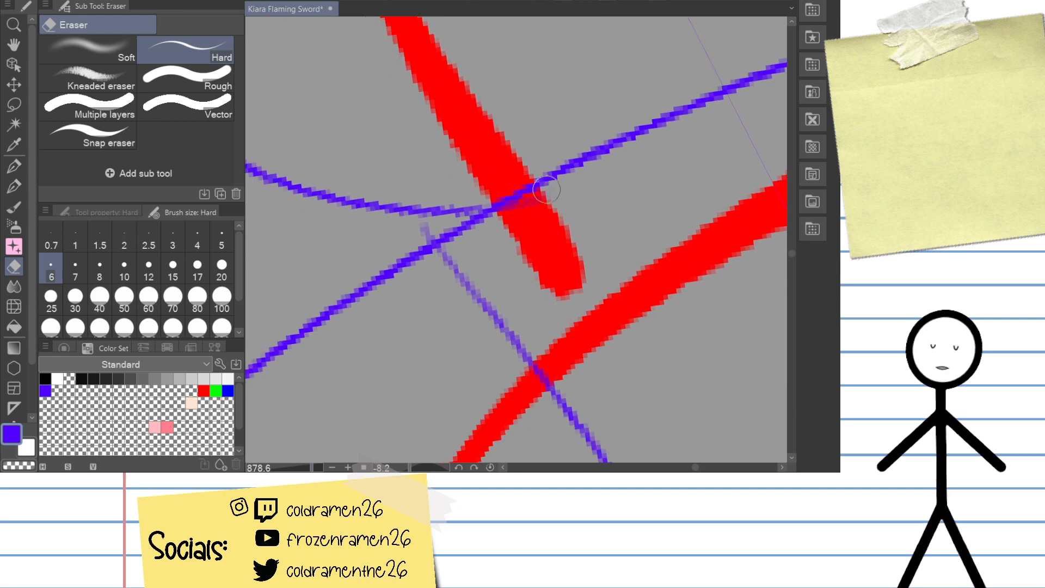
mouse_move(553, 110)
left_mouse_down()
mouse_move(585, 117)
mouse_move(631, 223)
left_mouse_up()
key("p")
mouse_move(488, 137)
left_mouse_down()
mouse_move(475, 168)
mouse_move(492, 130)
mouse_move(479, 156)
mouse_move(512, 164)
mouse_move(493, 136)
mouse_move(526, 184)
mouse_move(501, 130)
left_mouse_up()
key("e")
key("space")
left_click_drag(563, 94, 521, 140)
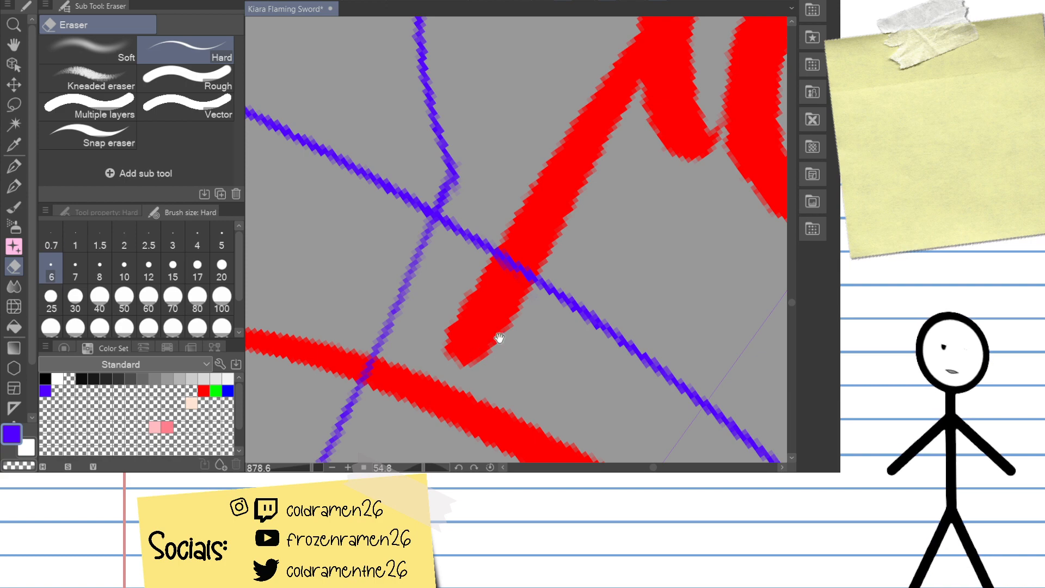
key("space")
left_click_drag(499, 338, 512, 81)
left_click(312, 469)
left_click_drag(311, 469, 298, 470)
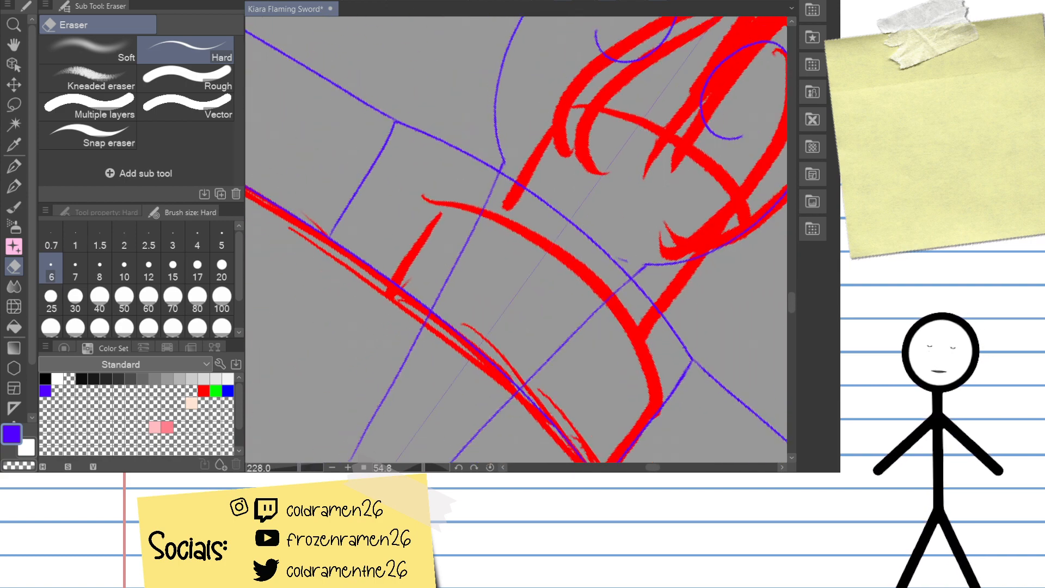
key("p")
left_click_drag(531, 167, 397, 453)
key("ctrl+z")
left_click_drag(534, 160, 422, 398)
key("ctrl+z")
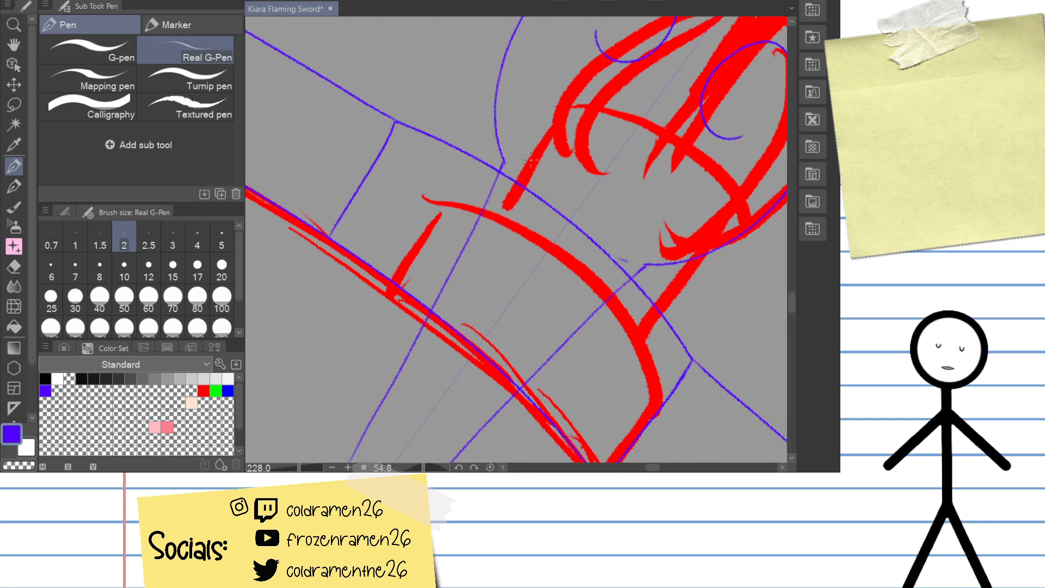
left_click_drag(513, 205, 389, 452)
key("ctrl+z")
left_click_drag(513, 205, 386, 450)
key("ctrl+z")
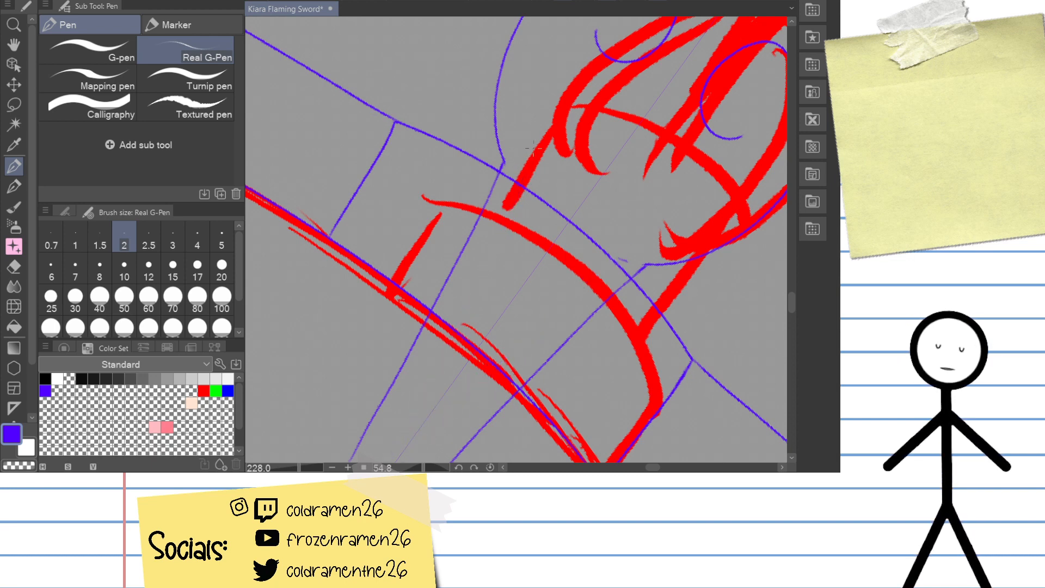
left_click_drag(509, 213, 390, 447)
key("ctrl+z")
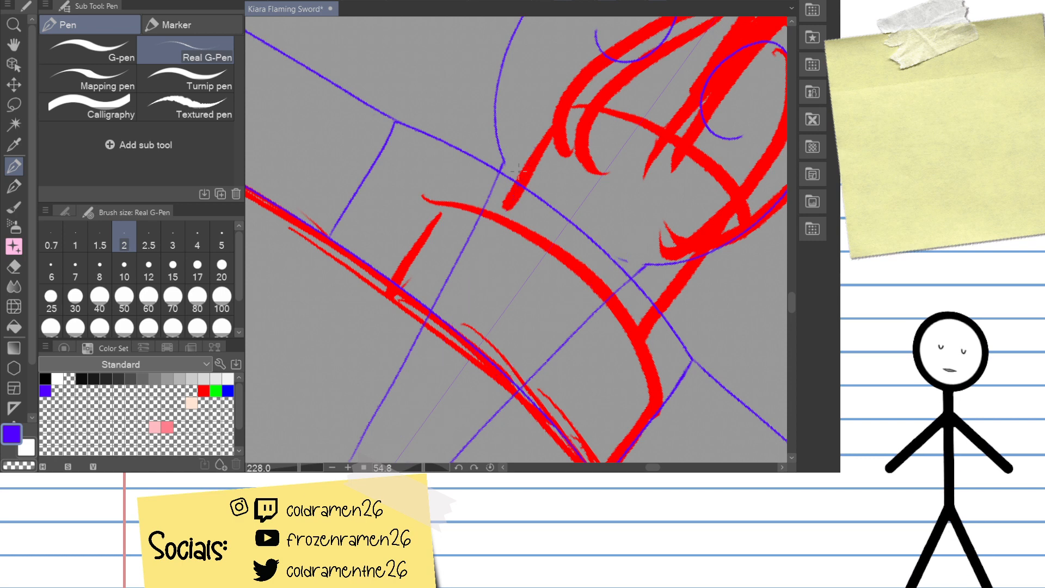
Step: Draw a second, mirrored pair of tapering lines inside the handle edges, crossing the collar band
left_click_drag(529, 157, 393, 433)
key("ctrl+z")
left_click_drag(536, 159, 391, 452)
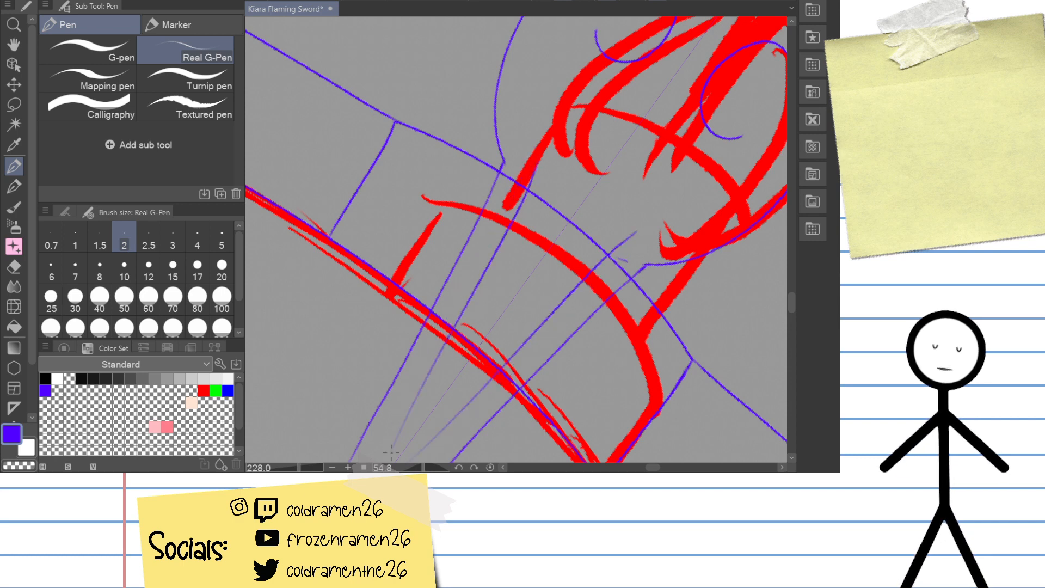
Step: Erase the stray stroke fragment left above the collar band between the inner and outer handle lines
left_click_drag(695, 163, 691, 131)
left_click_drag(633, 236, 534, 212)
scroll(533, 212, "up", 5)
key("e")
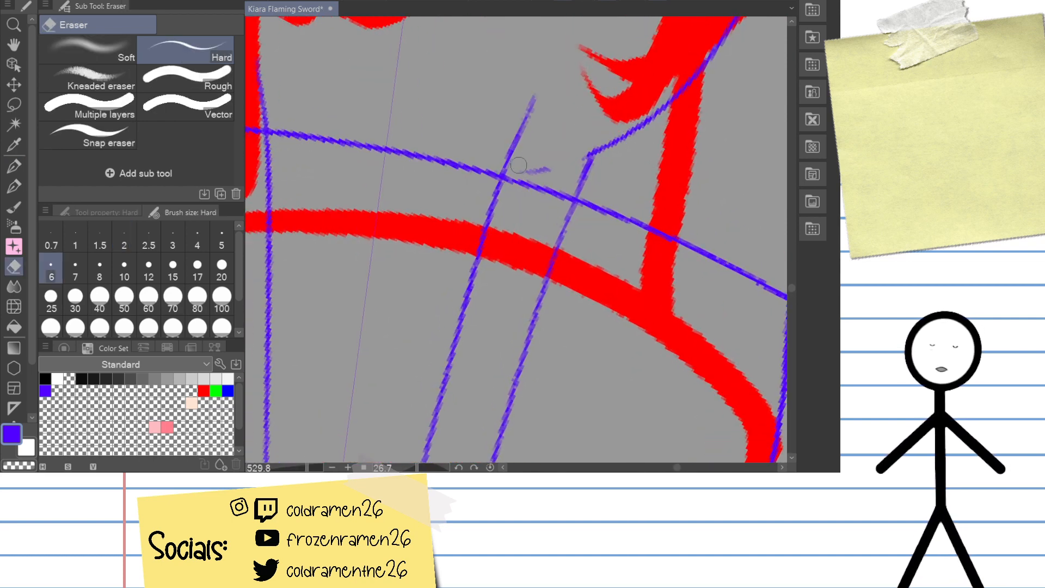
mouse_move(539, 166)
left_mouse_down()
mouse_move(569, 154)
mouse_move(668, 184)
left_mouse_up()
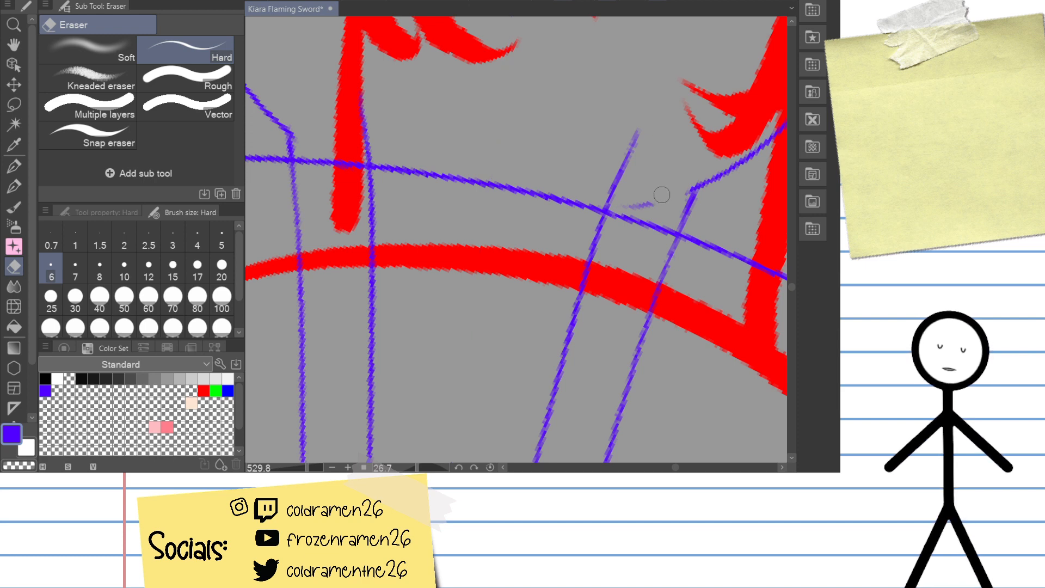
mouse_move(660, 196)
left_mouse_down()
mouse_move(632, 205)
mouse_move(707, 203)
mouse_move(731, 235)
left_mouse_up()
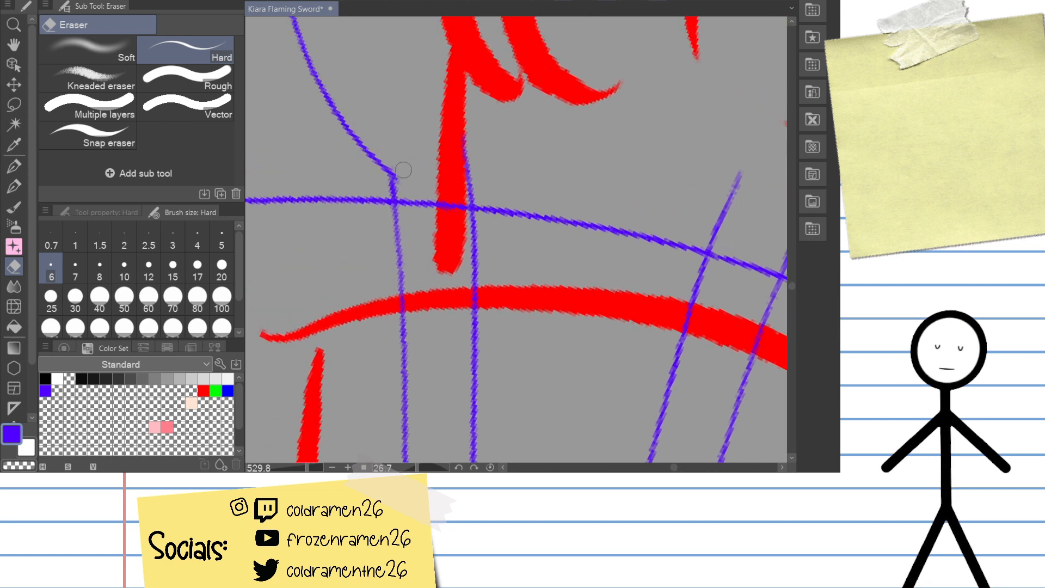
mouse_move(649, 148)
left_mouse_down()
mouse_move(653, 226)
mouse_move(630, 226)
left_mouse_up()
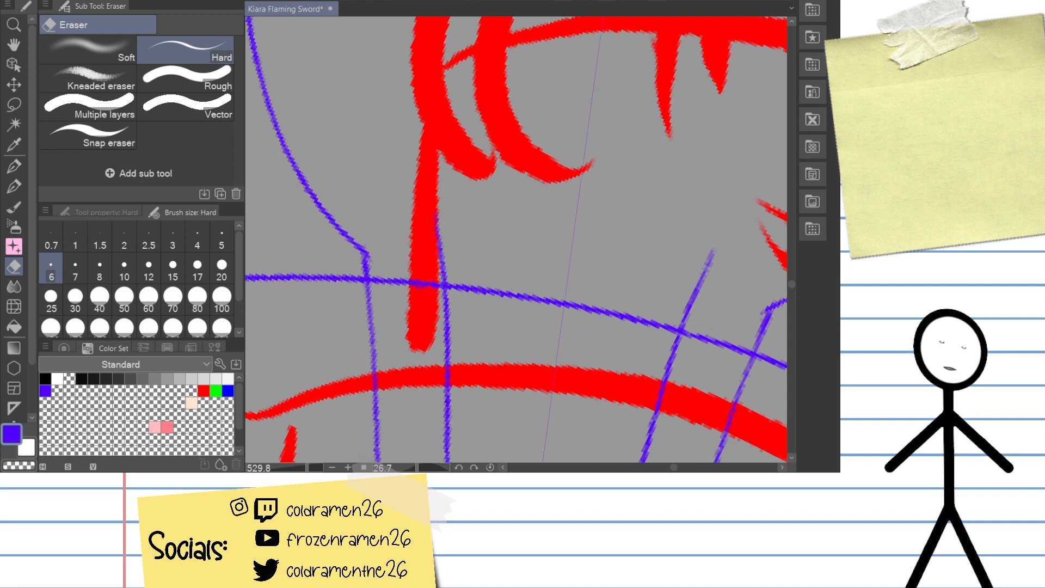
Step: Draw mirrored curved lines continuing up from the inner handle lines, running parallel inside the outer edges of the curls
left_click_drag(596, 192, 625, 279)
left_click_drag(558, 125, 559, 266)
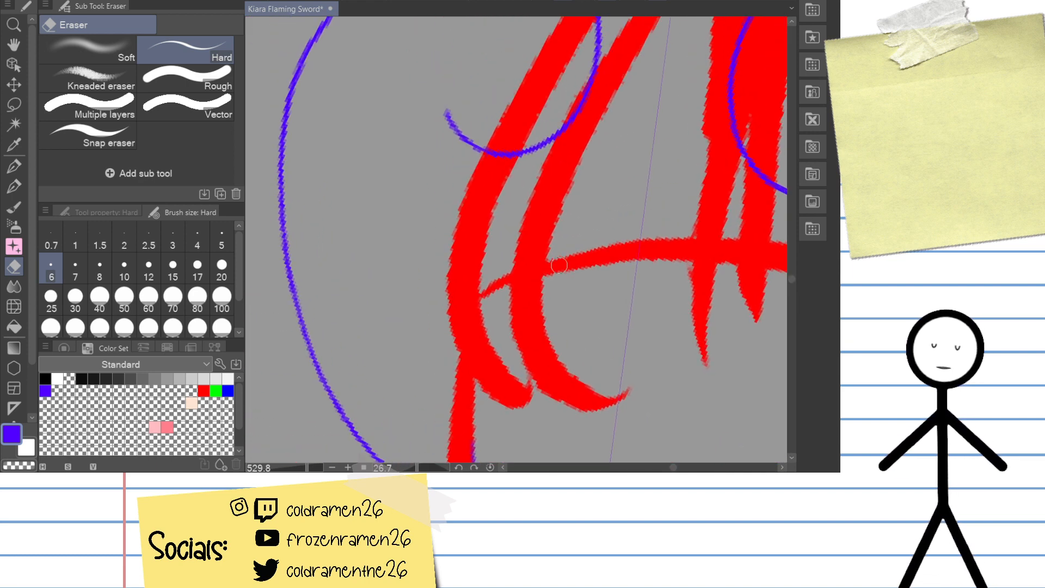
left_click_drag(309, 467, 303, 467)
mouse_move(411, 218)
left_mouse_down()
mouse_move(516, 197)
mouse_move(598, 245)
mouse_move(632, 149)
left_mouse_up()
key("p")
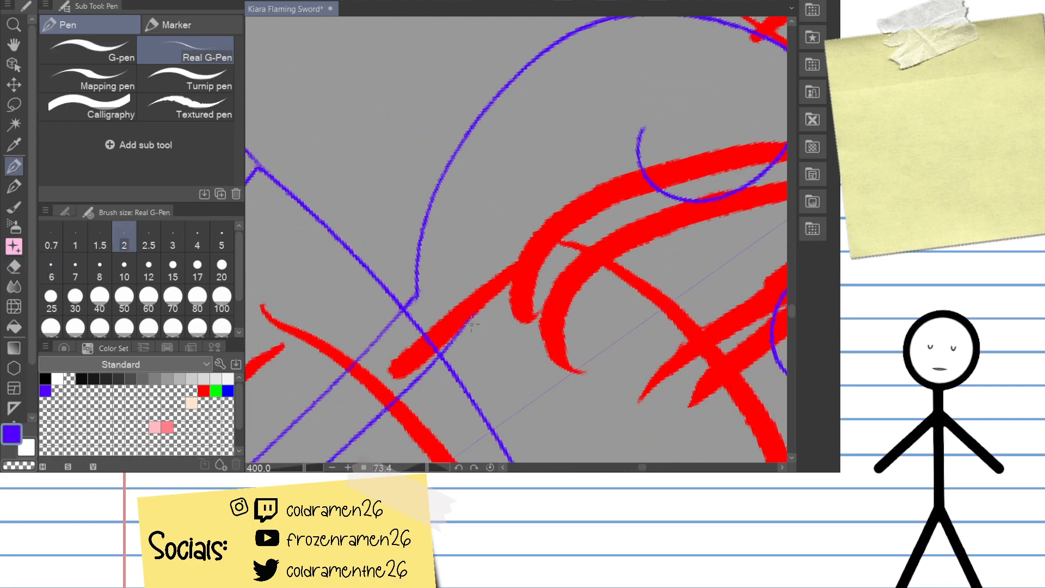
mouse_move(466, 325)
left_mouse_down()
mouse_move(476, 269)
mouse_move(604, 64)
left_mouse_up()
key("ctrl+z")
mouse_move(468, 281)
left_mouse_down()
mouse_move(590, 69)
mouse_move(649, 55)
mouse_move(488, 191)
mouse_move(690, 60)
mouse_move(474, 266)
mouse_move(705, 53)
left_mouse_up()
key("ctrl+z")
key("ctrl+z")
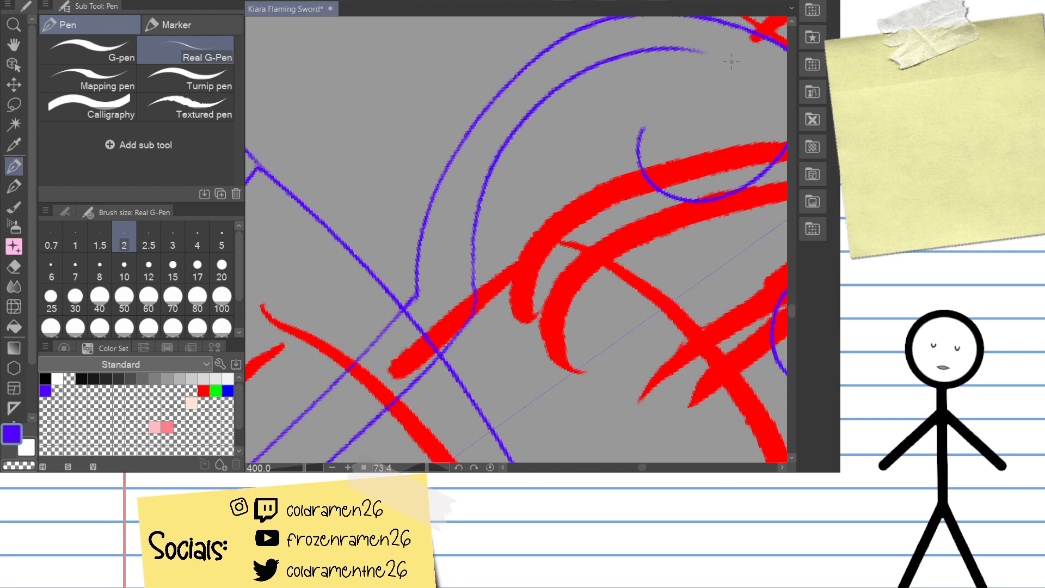
Step: Extend the upper ends of the mirrored inner curves so they start bending around inside the tops of the curls
left_click_drag(611, 158, 532, 257)
left_click_drag(626, 196, 520, 9)
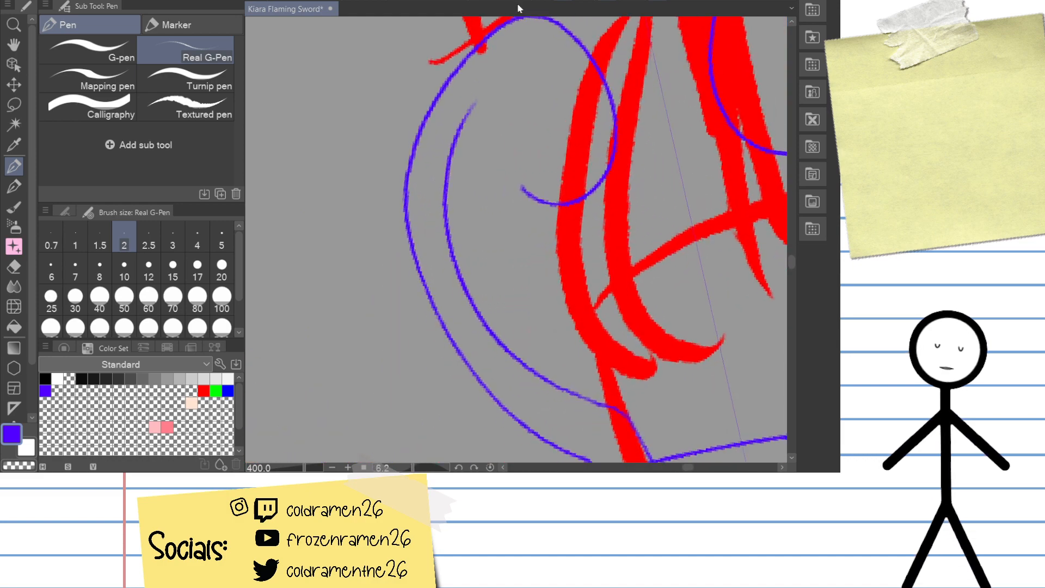
mouse_move(565, 88)
left_mouse_down()
mouse_move(602, 255)
mouse_move(615, 163)
left_mouse_up()
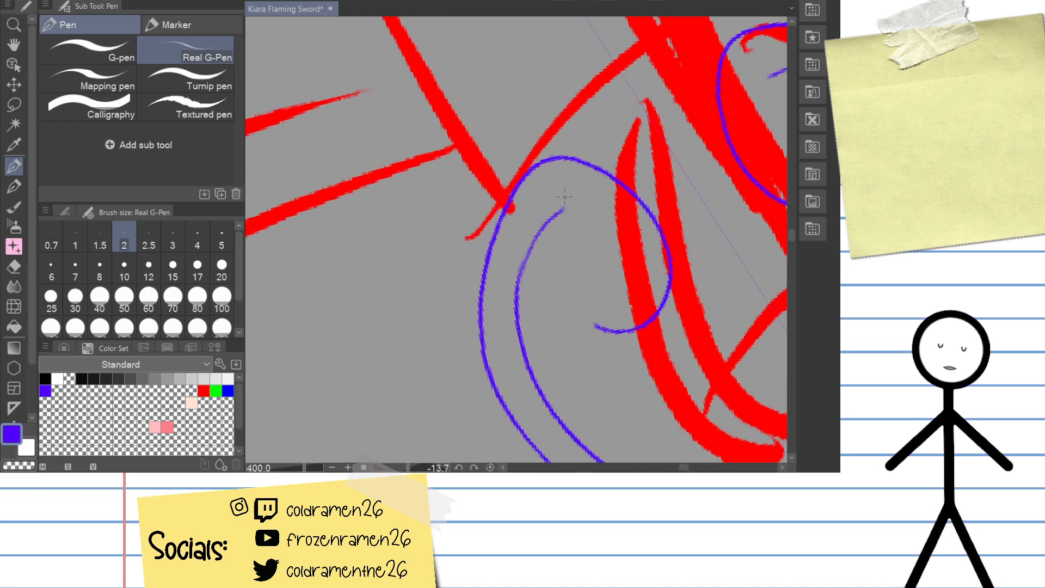
mouse_move(554, 199)
left_mouse_down()
mouse_move(517, 288)
mouse_move(580, 213)
left_mouse_up()
key("ctrl+z")
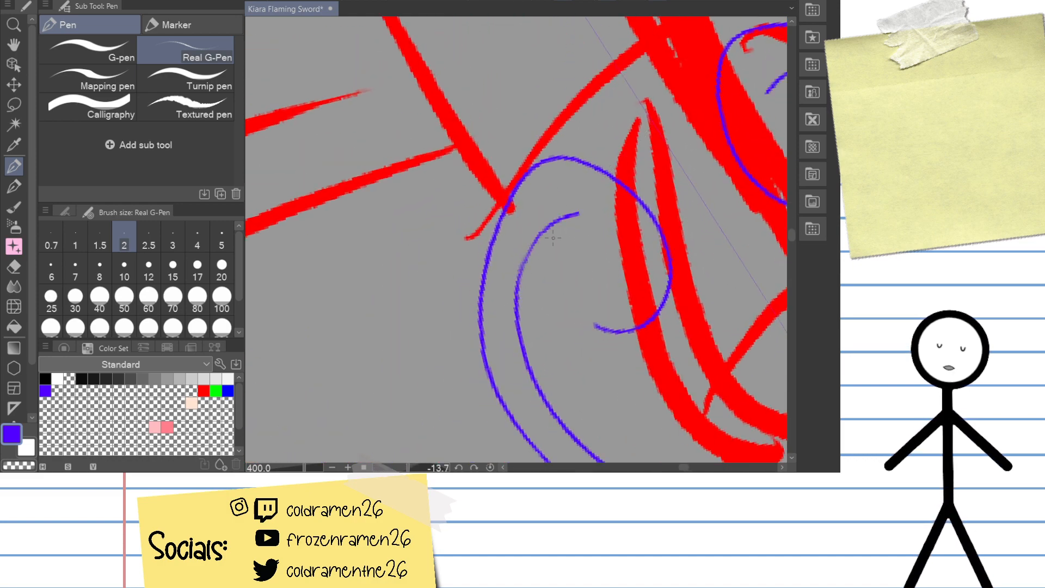
key("ctrl+z")
left_click_drag(518, 280, 580, 207)
key("ctrl+z")
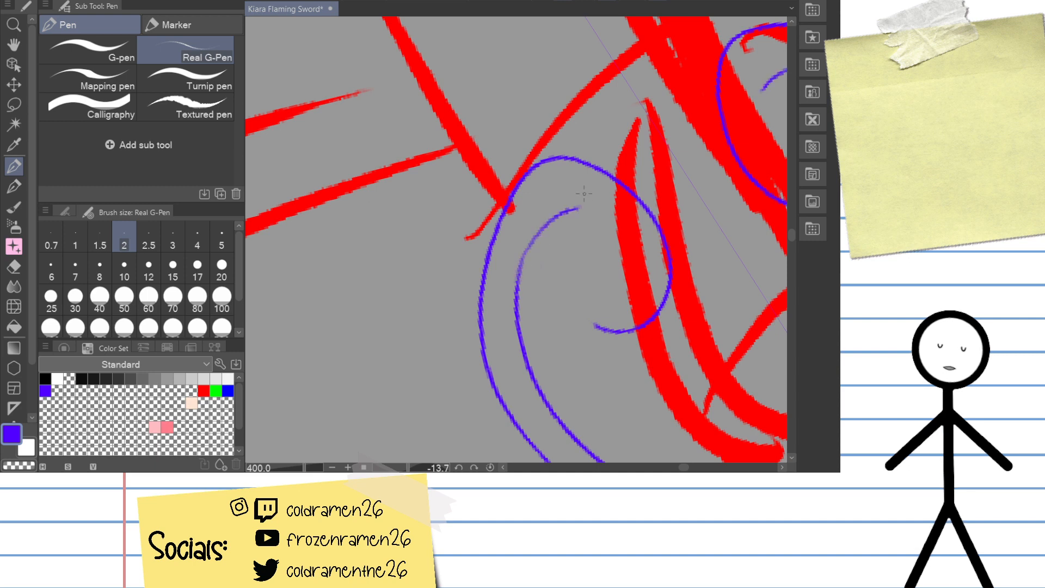
Step: Erase the top arcs of the mirrored outer curls and try flatter replacement arcs across the gaps
key("e")
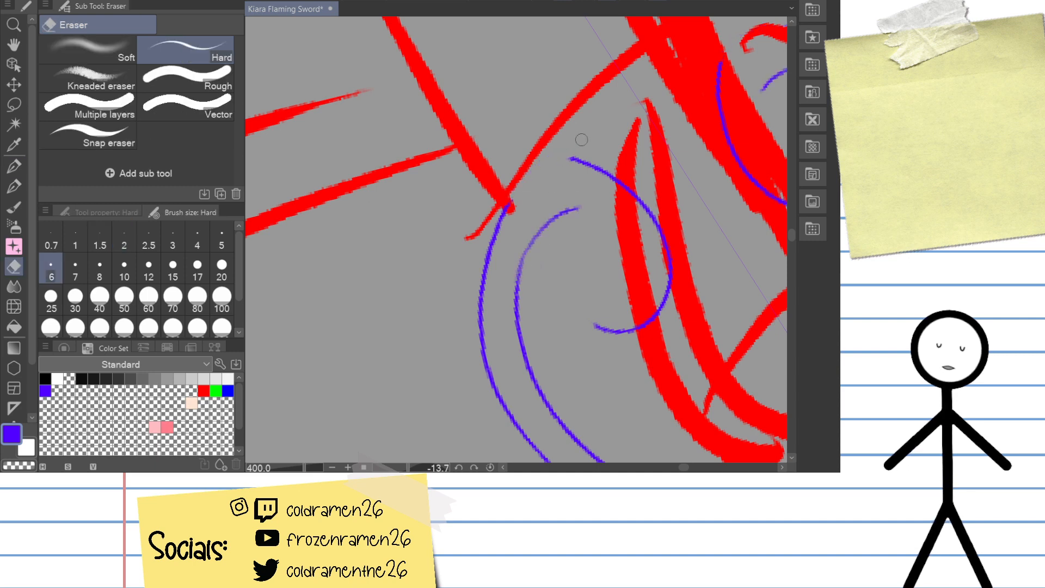
key("p")
left_click_drag(720, 101, 784, 30)
left_click_drag(510, 206, 613, 167)
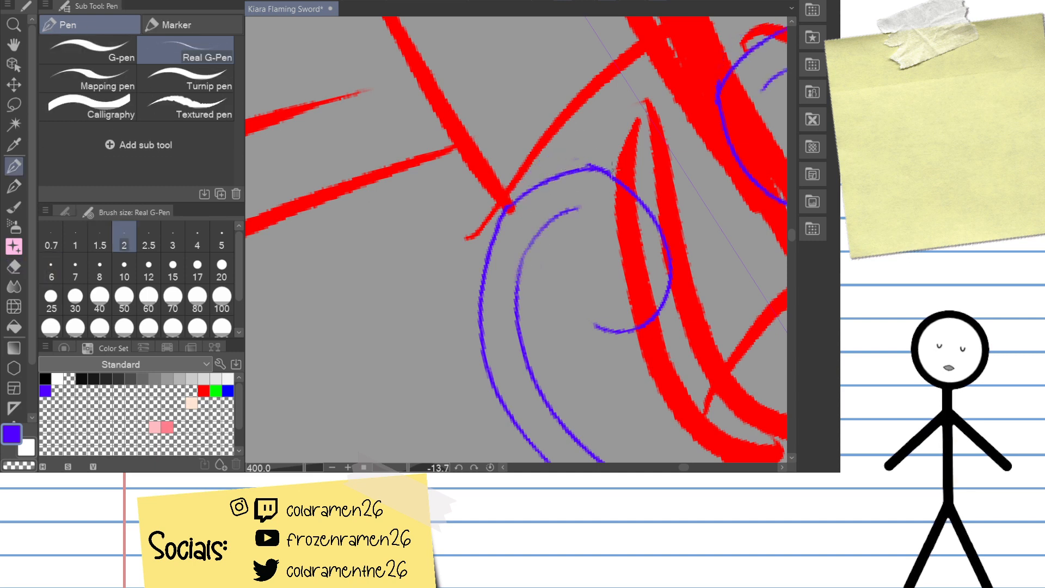
key("ctrl+z")
mouse_move(508, 207)
left_mouse_down()
mouse_move(589, 177)
mouse_move(576, 207)
mouse_move(515, 204)
mouse_move(497, 222)
mouse_move(617, 173)
left_mouse_up()
key("ctrl+z")
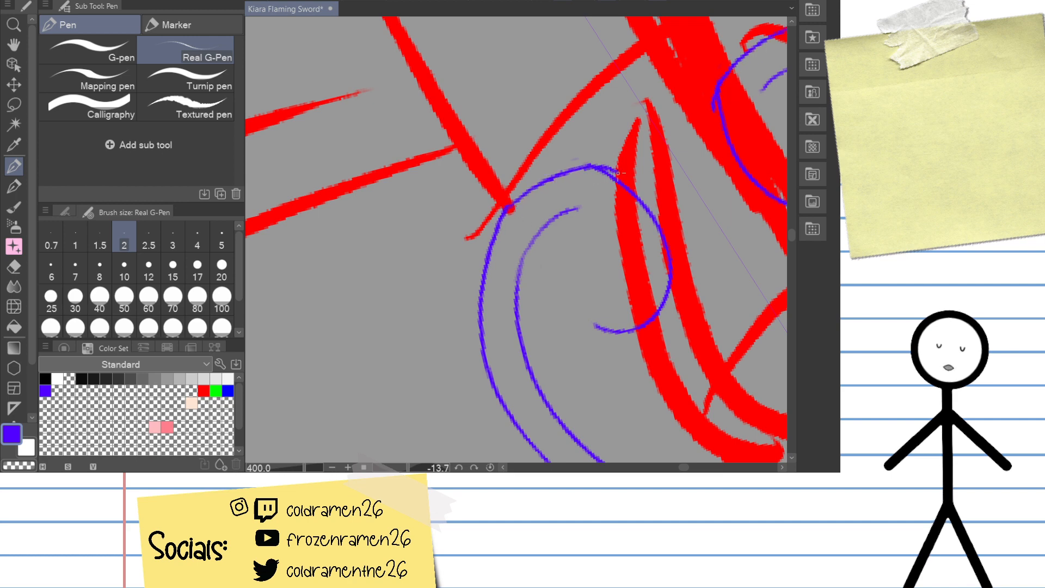
key("ctrl+z")
mouse_move(509, 208)
left_mouse_down()
mouse_move(577, 174)
mouse_move(610, 179)
left_mouse_up()
key("ctrl+z")
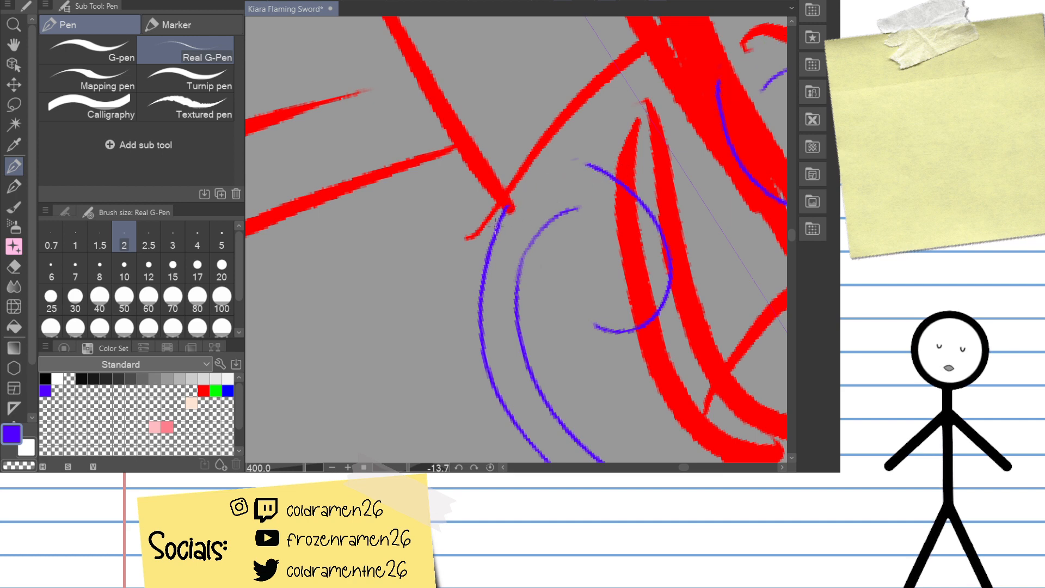
left_click_drag(498, 220, 610, 175)
key("ctrl+z")
left_click_drag(509, 208, 613, 176)
key("ctrl+z")
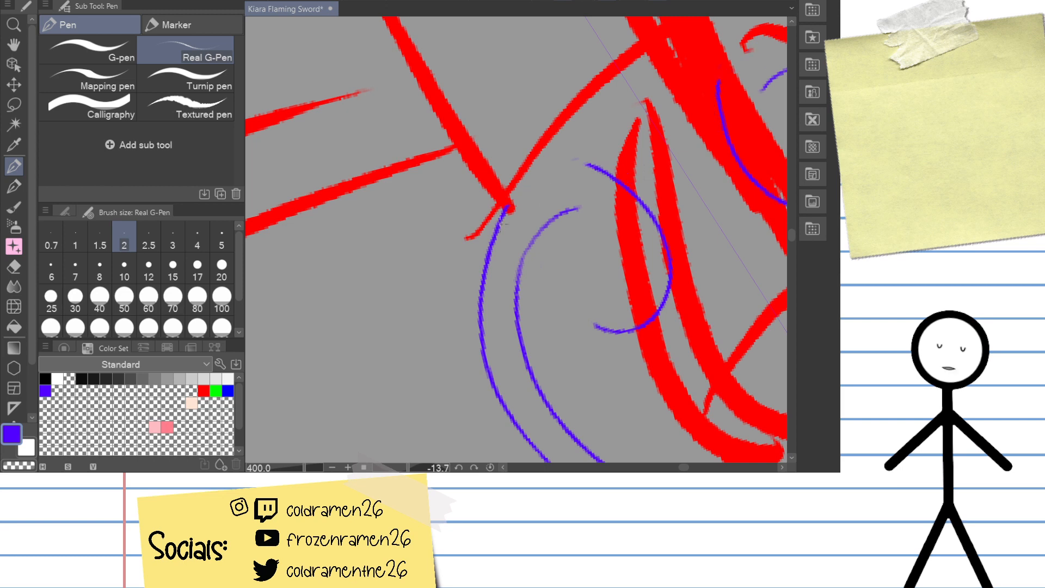
left_click_drag(494, 231, 633, 173)
key("ctrl+z")
Step: Redraw the missing top arc of the mirrored outer curls, bridging from the outer edge to the start of the hook
mouse_move(499, 224)
left_mouse_down()
mouse_move(603, 173)
mouse_move(497, 130)
left_mouse_up()
left_click_drag(604, 136, 677, 198)
key("ctrl+z")
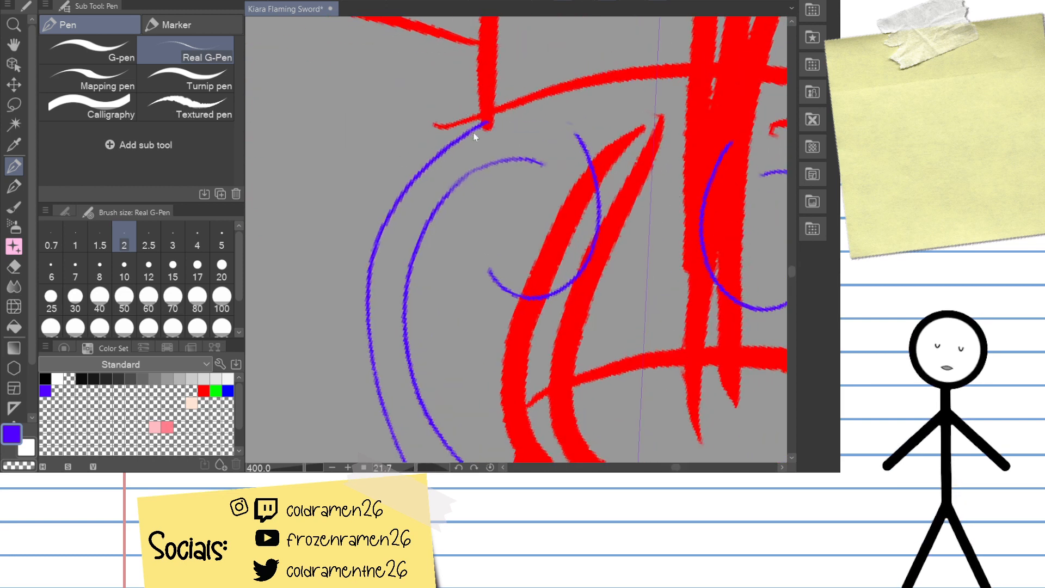
left_click_drag(474, 134, 594, 128)
key("ctrl+z")
mouse_move(488, 126)
left_mouse_down()
mouse_move(585, 158)
mouse_move(580, 179)
left_mouse_up()
key("ctrl+z")
key("ctrl+z")
left_click_drag(487, 125, 599, 147)
key("ctrl+z")
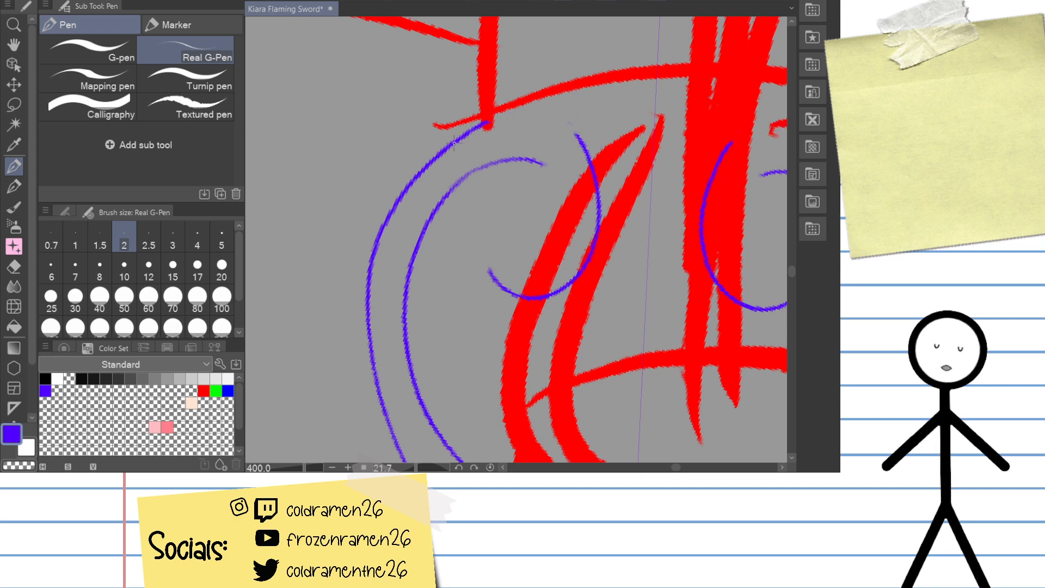
left_click_drag(487, 125, 596, 172)
key("ctrl+z")
mouse_move(456, 139)
left_mouse_down()
mouse_move(541, 112)
mouse_move(590, 171)
left_mouse_up()
key("ctrl+z")
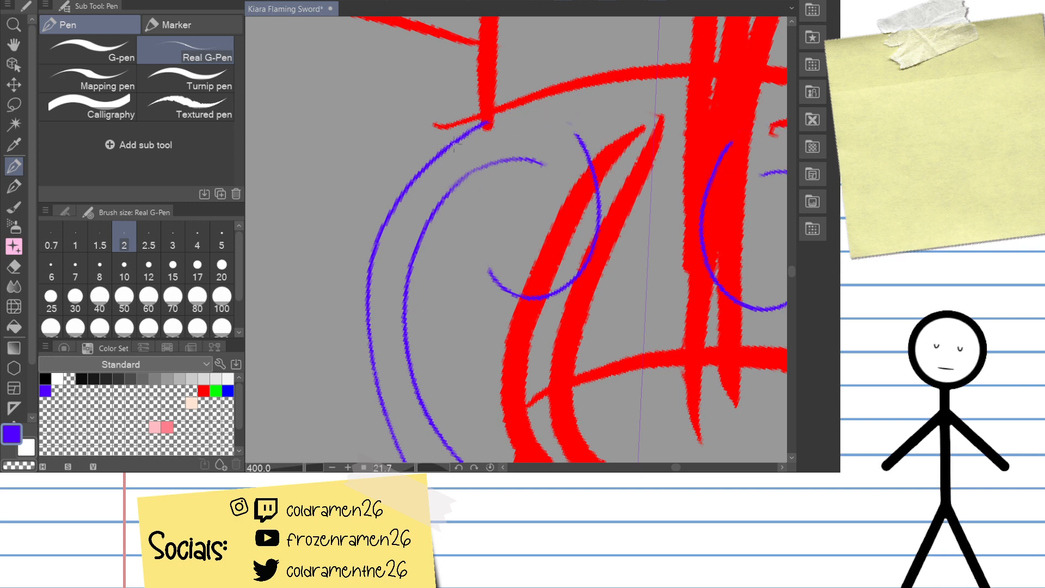
mouse_move(453, 140)
left_mouse_down()
mouse_move(509, 122)
mouse_move(588, 159)
left_mouse_up()
key("ctrl+z")
mouse_move(487, 125)
left_mouse_down()
mouse_move(566, 133)
mouse_move(588, 159)
left_mouse_up()
key("ctrl+z")
key("ctrl+z")
mouse_move(461, 134)
left_mouse_down()
mouse_move(587, 157)
mouse_move(586, 187)
left_mouse_up()
key("ctrl+z")
key("ctrl+z")
left_click_drag(457, 137, 588, 164)
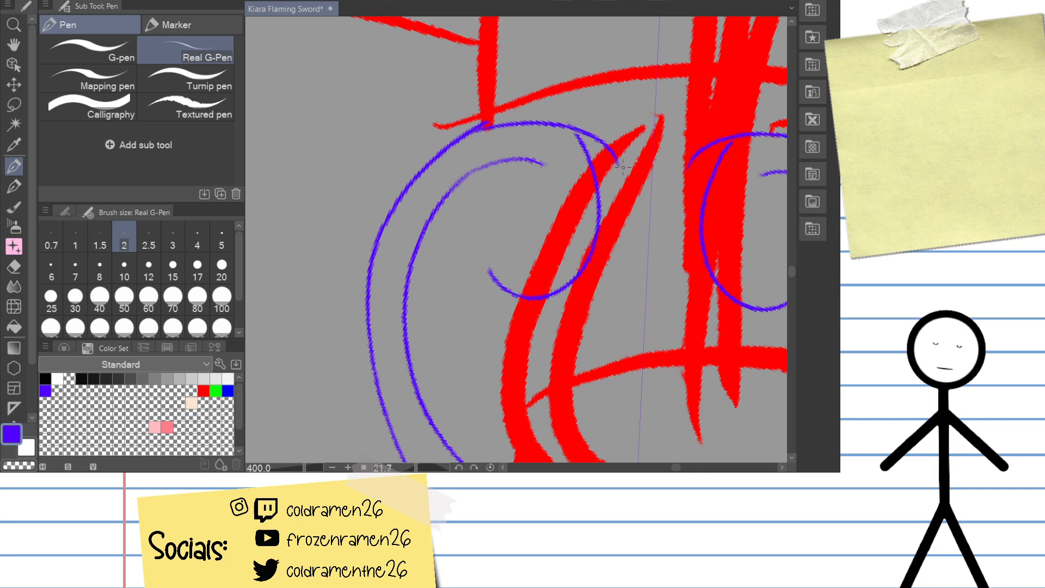
key("ctrl+z")
left_click_drag(479, 126, 589, 160)
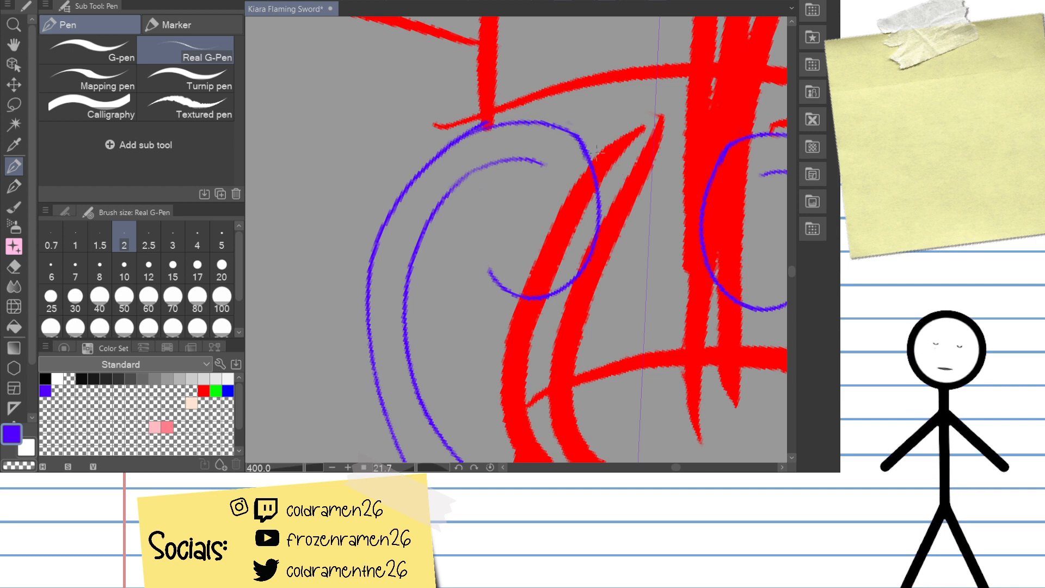
Step: Erase the doubled stroke where the new top arc meets the curl's outer edge and redraw the joint as one smooth line
left_click_drag(616, 128, 669, 198)
scroll(556, 129, "up", 5)
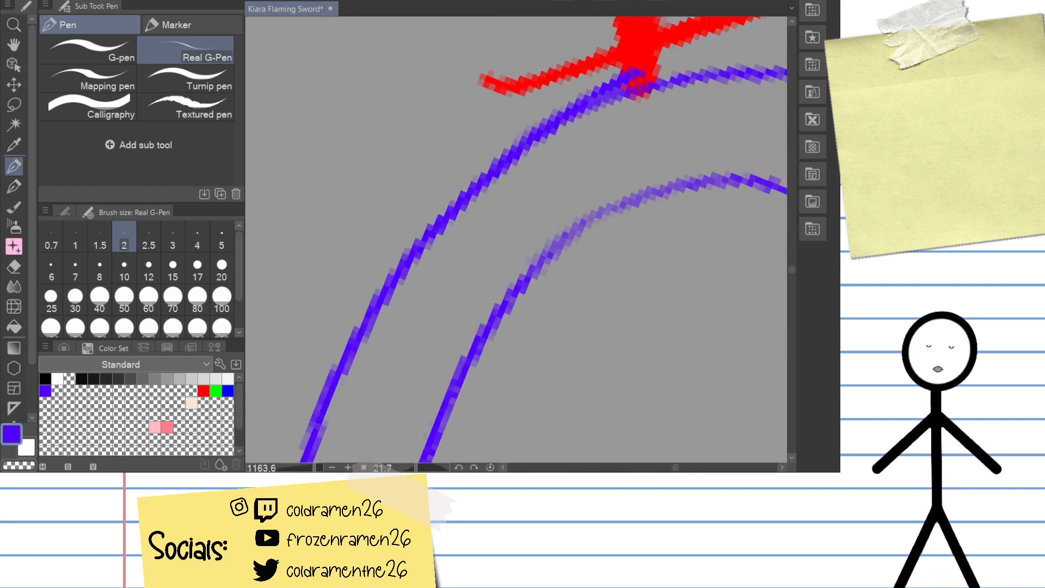
key("e")
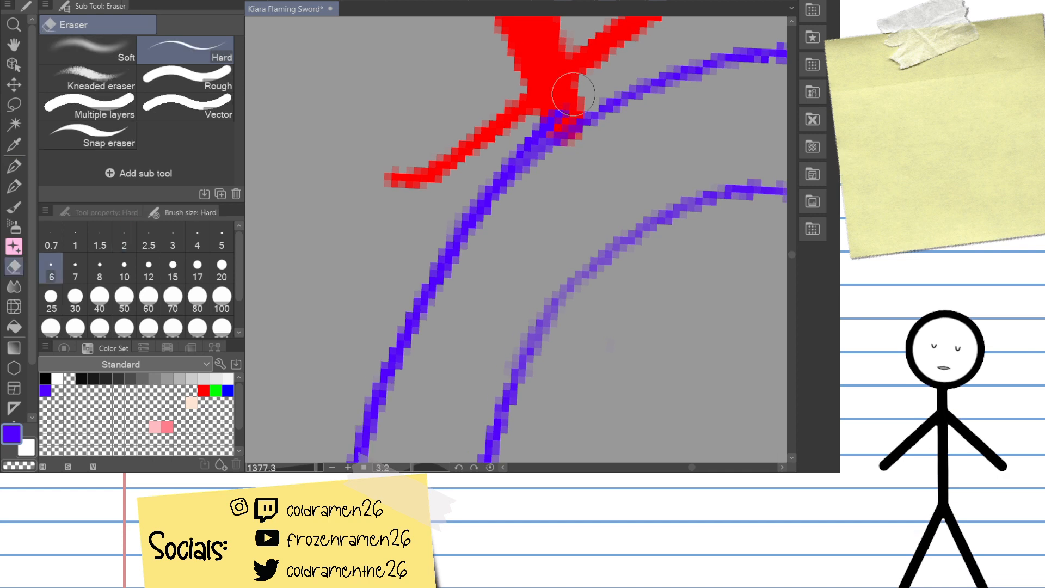
mouse_move(556, 131)
left_mouse_down()
mouse_move(564, 117)
mouse_move(458, 231)
mouse_move(631, 93)
left_mouse_up()
key("p")
key("ctrl+z")
mouse_move(449, 254)
left_mouse_down()
mouse_move(506, 182)
mouse_move(634, 97)
left_mouse_up()
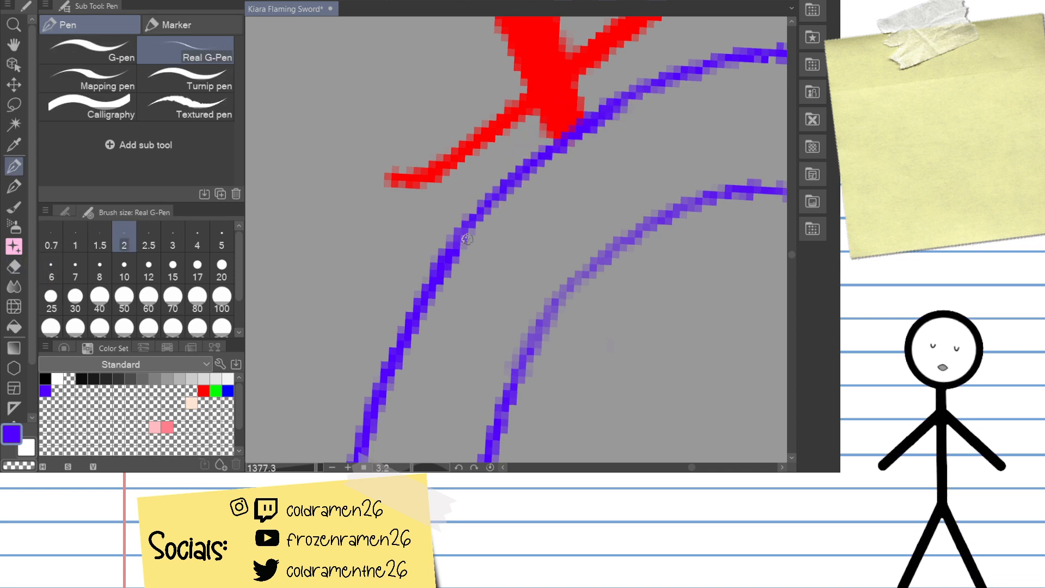
left_click_drag(463, 234, 594, 112)
Step: Erase the rough junction between the top arc and the hook and redraw that section with a curved stroke
key("e")
mouse_move(596, 163)
left_mouse_down()
mouse_move(590, 228)
mouse_move(604, 253)
mouse_move(648, 159)
mouse_move(612, 151)
mouse_move(569, 111)
mouse_move(556, 252)
left_mouse_up()
key("p")
key("ctrl+z")
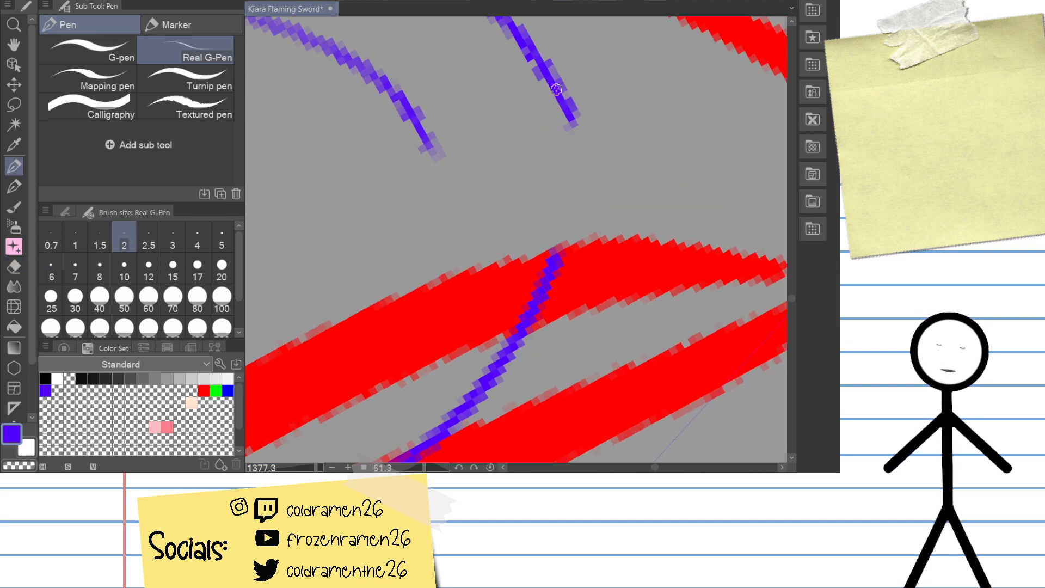
key("ctrl+y")
key("ctrl+z")
key("ctrl+y")
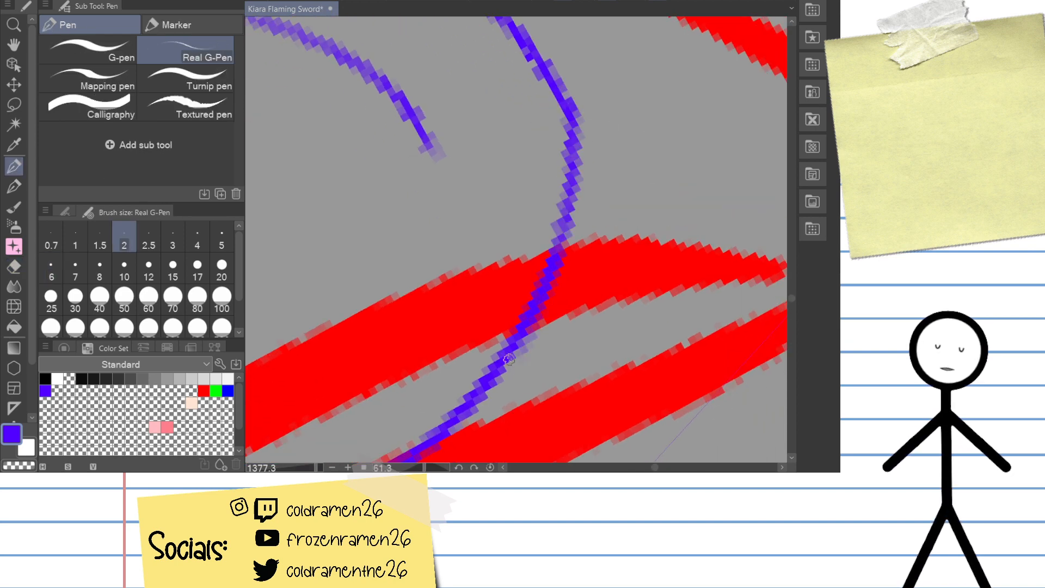
key("ctrl+z")
key("ctrl+y")
key("ctrl+z")
key("ctrl+y")
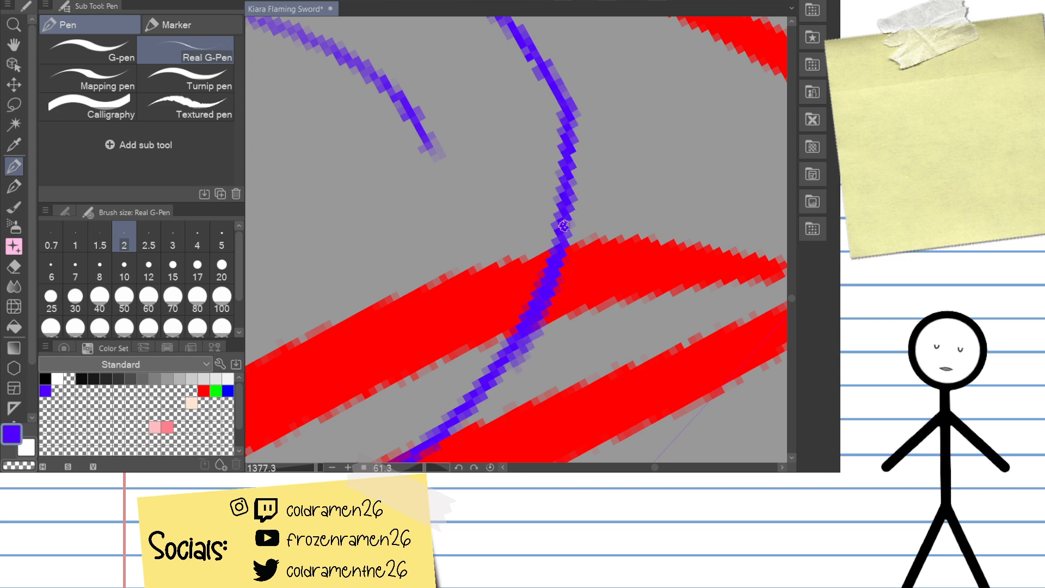
key("ctrl+z")
key("ctrl+y")
key("ctrl+z")
key("ctrl+y")
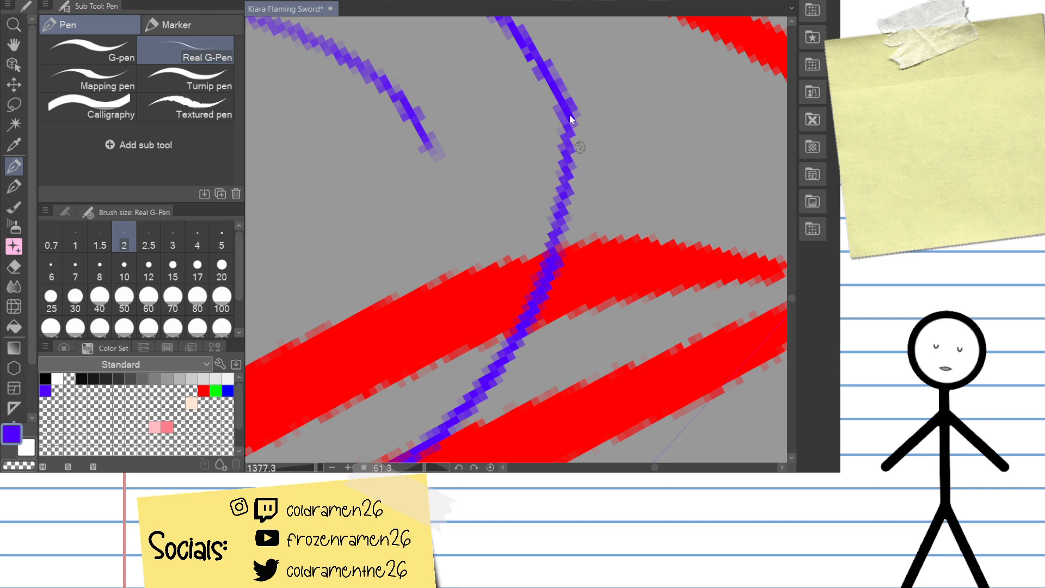
key("ctrl+z")
key("ctrl+y")
key("ctrl+z")
key("ctrl+y")
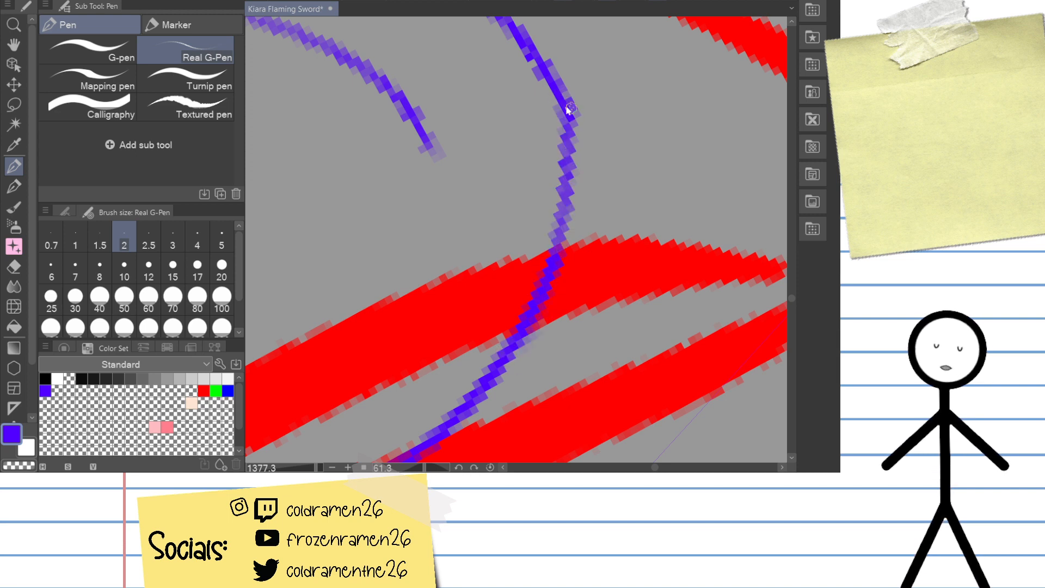
key("ctrl+z")
mouse_move(561, 98)
left_mouse_down()
mouse_move(567, 221)
mouse_move(512, 346)
left_mouse_up()
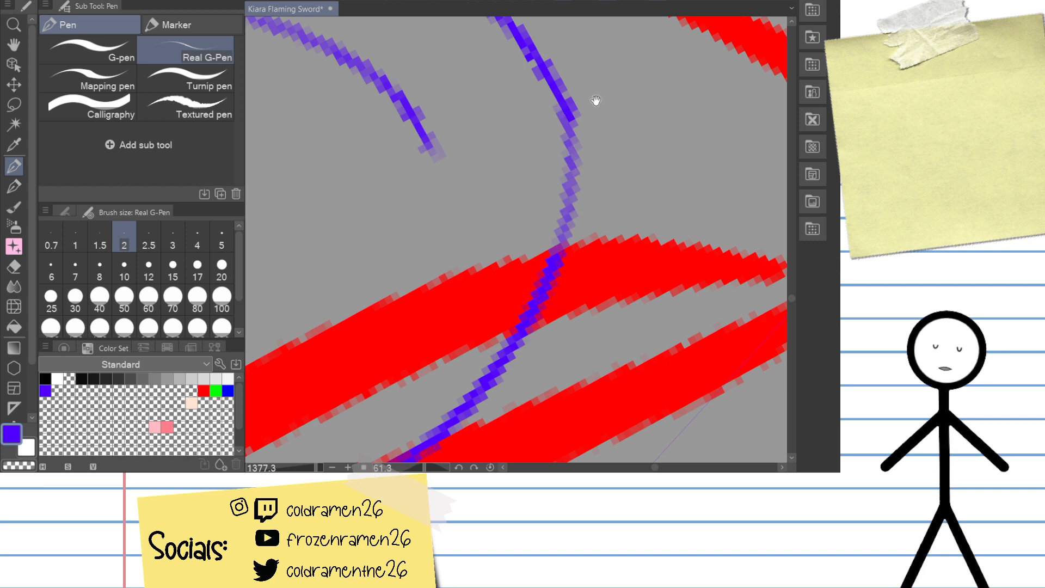
Step: Erase the remaining corner at the junction of the top arc and hook and bridge it with a smooth short stroke
mouse_move(596, 100)
left_mouse_down()
mouse_move(602, 147)
mouse_move(566, 171)
mouse_move(561, 126)
mouse_move(576, 225)
left_mouse_up()
key("e")
key("p")
key("ctrl+z")
left_click_drag(559, 135, 572, 243)
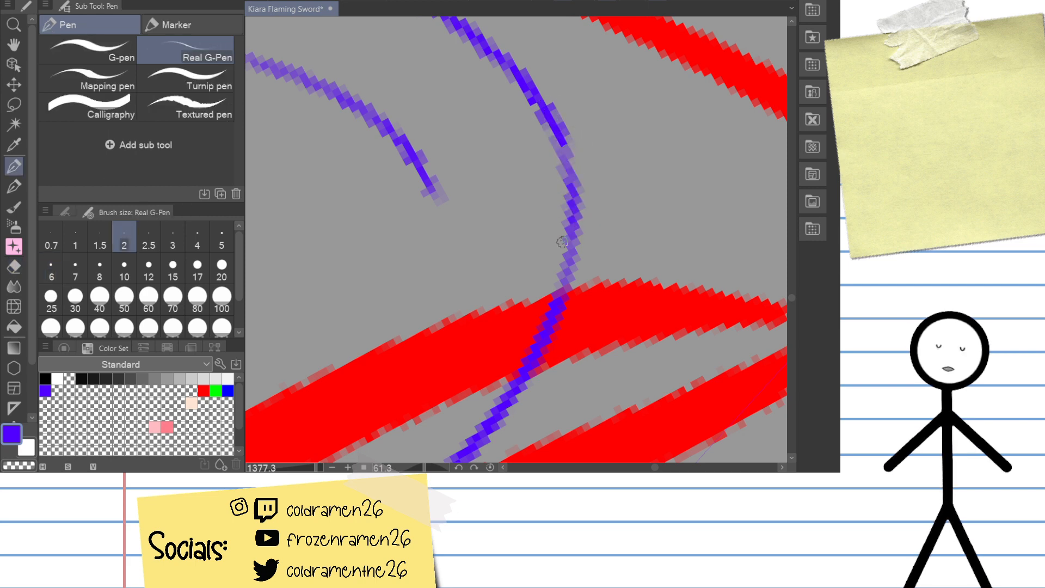
key("ctrl+z")
left_click_drag(554, 118, 572, 231)
key("ctrl+z")
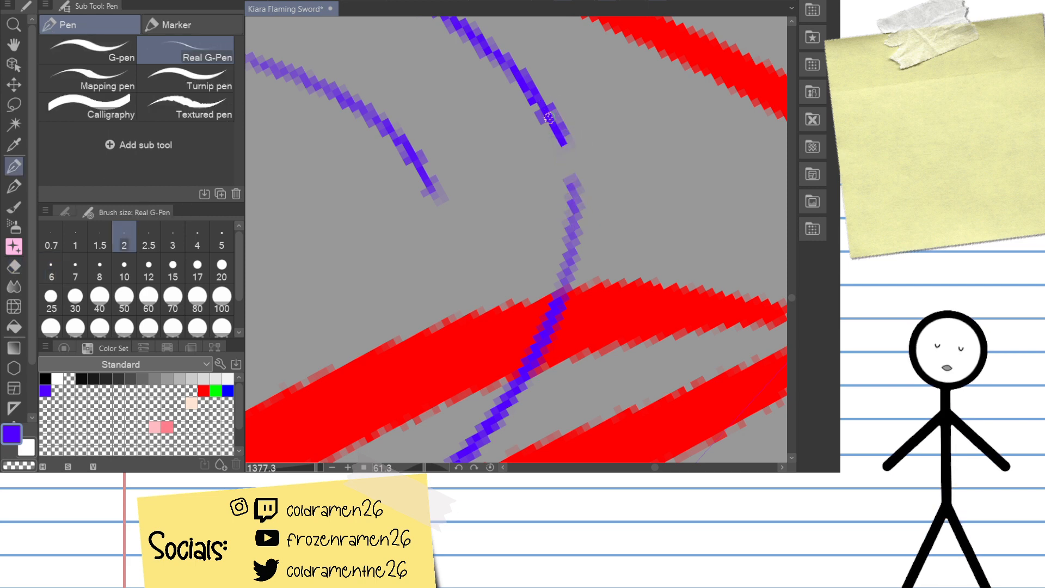
mouse_move(549, 114)
left_mouse_down()
mouse_move(572, 223)
mouse_move(570, 248)
left_mouse_up()
key("ctrl+z")
left_click_drag(551, 114, 555, 270)
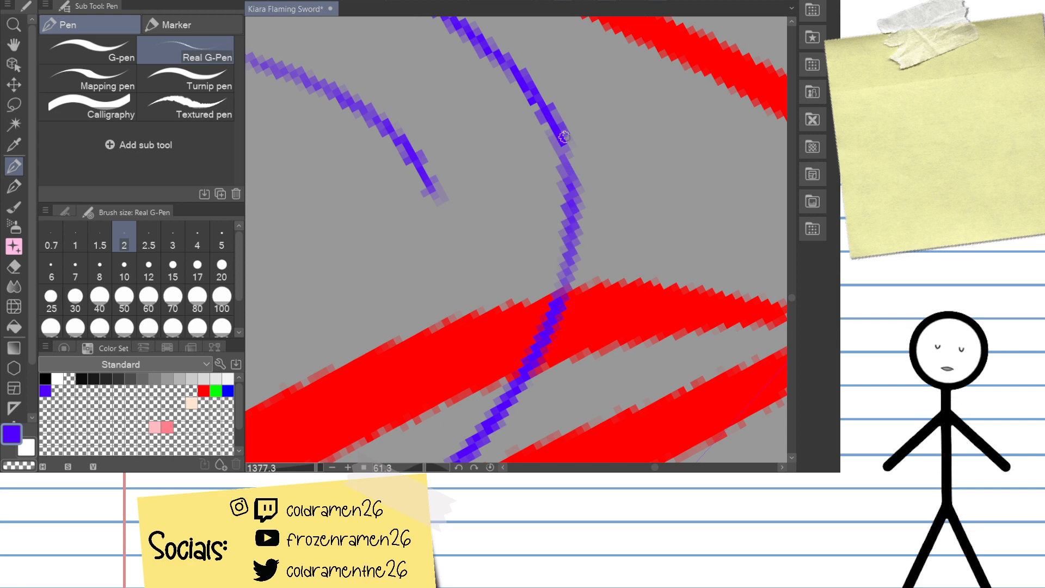
Step: Extend the inner tip of the mirrored hooks into a small round spiral that curls back inward
mouse_move(556, 130)
left_mouse_down()
mouse_move(567, 219)
mouse_move(719, 110)
mouse_move(516, 74)
mouse_move(620, 191)
mouse_move(721, 47)
mouse_move(653, 120)
left_mouse_up()
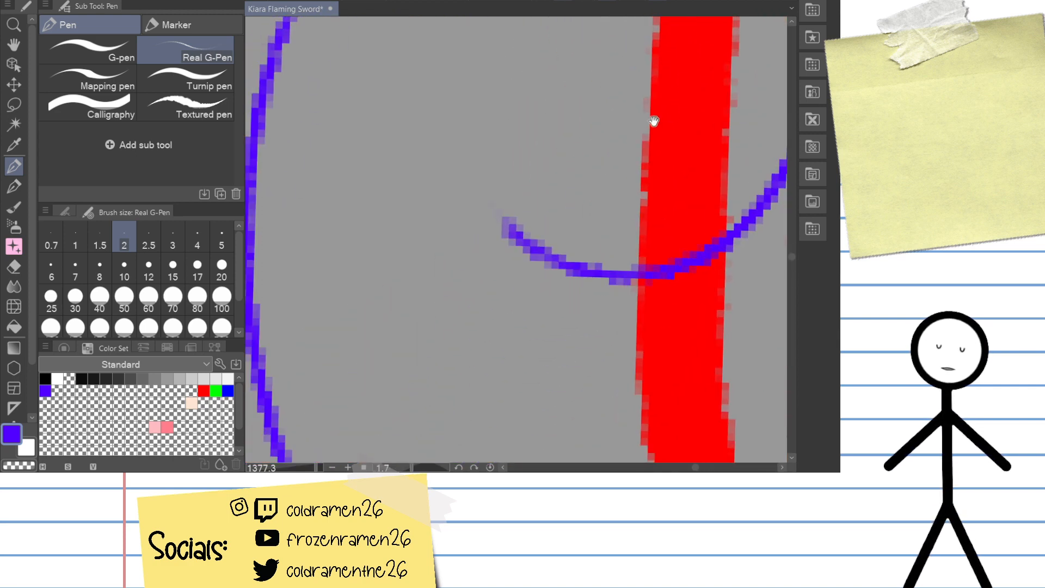
mouse_move(569, 140)
left_mouse_down()
mouse_move(570, 170)
mouse_move(653, 182)
mouse_move(632, 224)
mouse_move(499, 210)
mouse_move(531, 317)
mouse_move(523, 172)
mouse_move(388, 252)
mouse_move(423, 166)
mouse_move(479, 177)
mouse_move(460, 282)
left_mouse_up()
key("ctrl+z")
mouse_move(397, 188)
left_mouse_down()
mouse_move(445, 160)
mouse_move(500, 262)
left_mouse_up()
left_click_drag(550, 185, 479, 104)
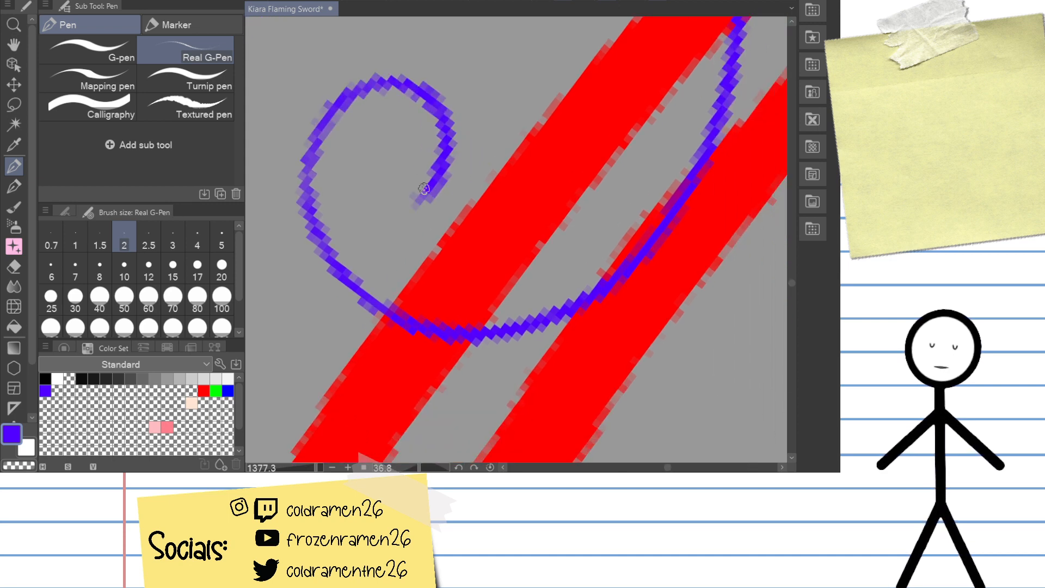
Step: Draw an inner line from the spiral's tip back along the inside of the hook, parallel to its outer line
mouse_move(423, 197)
left_mouse_down()
mouse_move(549, 199)
mouse_move(624, 106)
mouse_move(440, 218)
mouse_move(620, 57)
left_mouse_up()
key("ctrl+z")
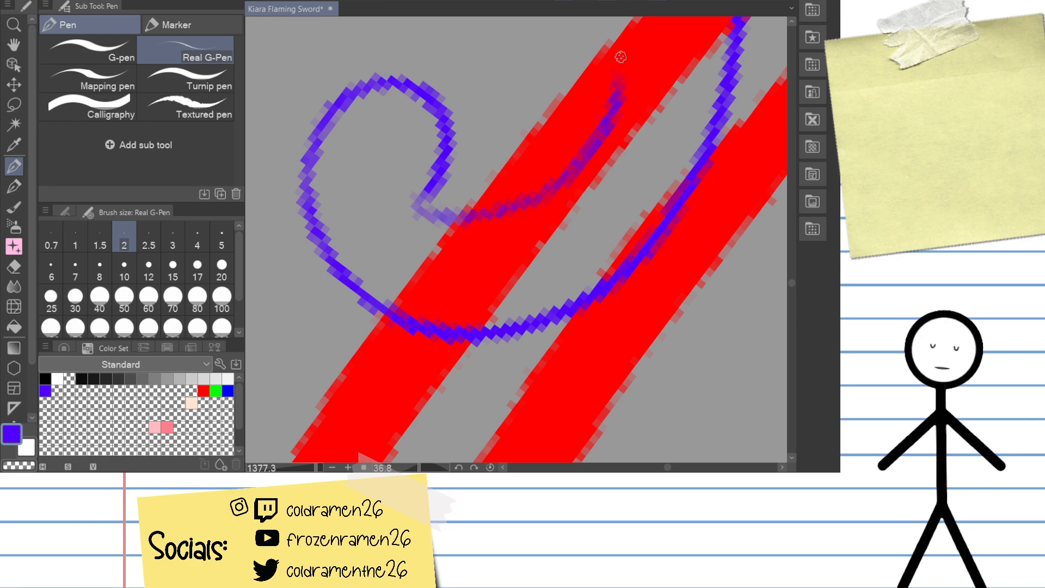
left_click_drag(417, 203, 444, 209)
Step: Connect the open end of the inner curve to the spiral's inner line with an arc parallel to the outer curl
left_click_drag(580, 114, 560, 348)
mouse_move(641, 192)
left_mouse_down()
mouse_move(439, 52)
mouse_move(346, 116)
left_mouse_up()
left_click_drag(380, 284, 548, 132)
key("ctrl+z")
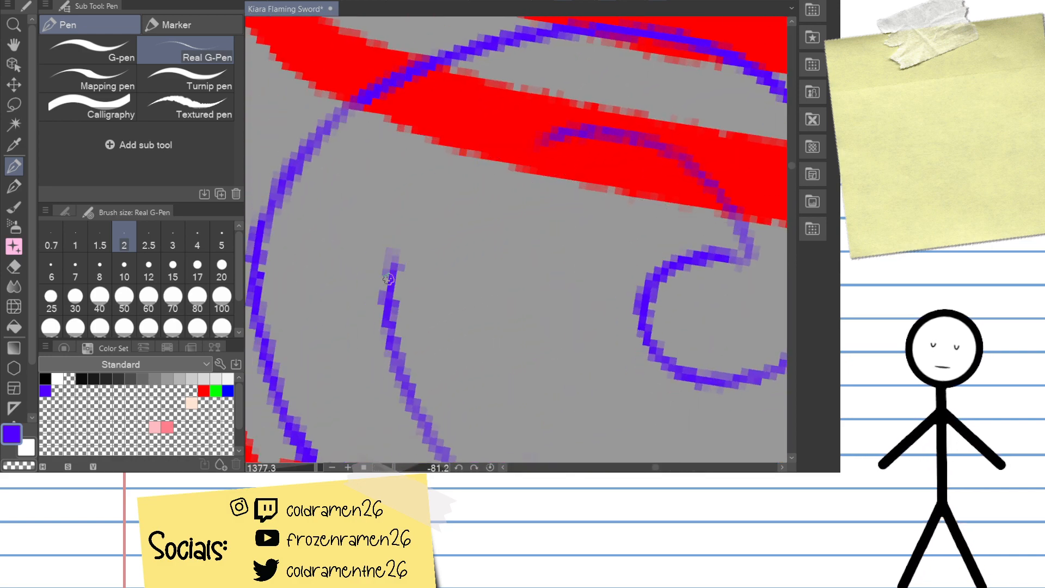
left_click_drag(386, 292, 575, 140)
key("ctrl+z")
mouse_move(388, 304)
left_mouse_down()
mouse_move(435, 204)
mouse_move(599, 119)
mouse_move(414, 233)
mouse_move(557, 127)
left_mouse_up()
key("ctrl+z")
key("ctrl+z")
mouse_move(388, 320)
left_mouse_down()
mouse_move(412, 239)
mouse_move(645, 148)
mouse_move(399, 286)
mouse_move(392, 277)
mouse_move(662, 148)
left_mouse_up()
key("ctrl+z")
key("ctrl+z")
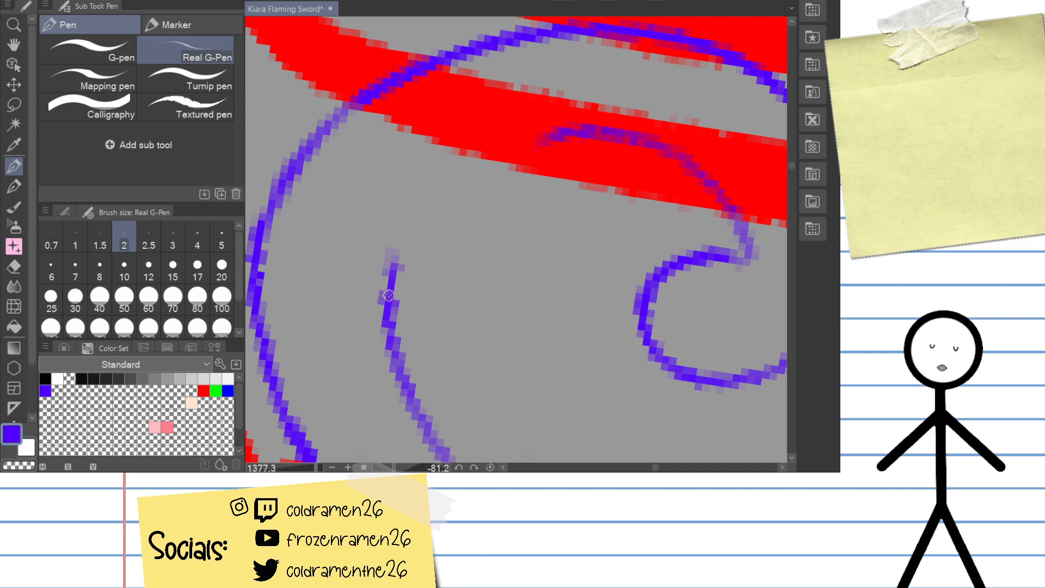
left_click_drag(386, 302, 621, 138)
key("ctrl+z")
mouse_move(385, 301)
left_mouse_down()
mouse_move(437, 199)
mouse_move(665, 151)
left_mouse_up()
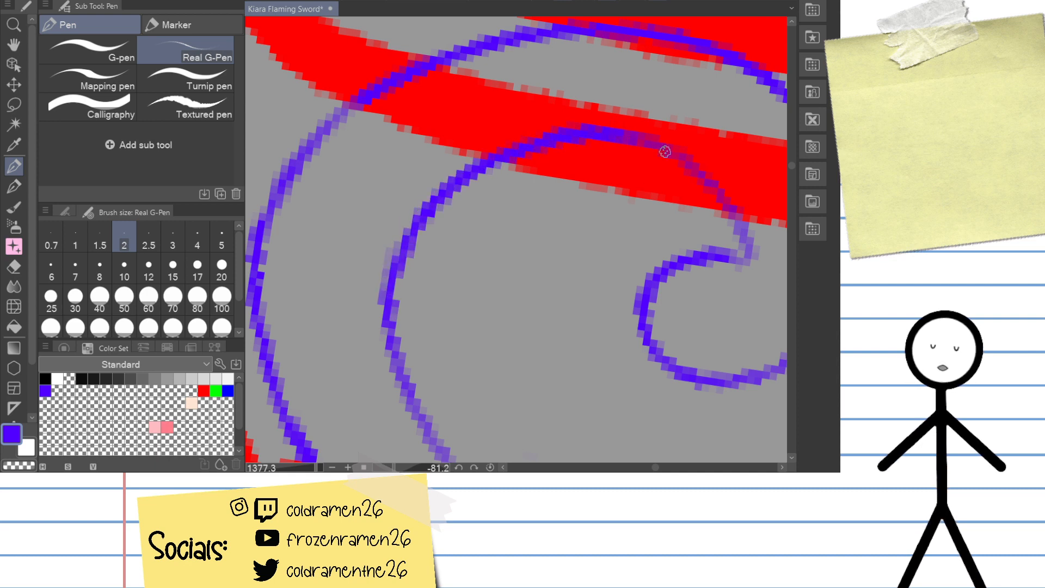
Step: Touch up the spiral's inner tip with a short stroke joining its inner line to the arc in a clean point
left_click_drag(680, 193, 491, 160)
left_click_drag(563, 177, 626, 240, "shift")
left_click_drag(580, 111, 558, 267)
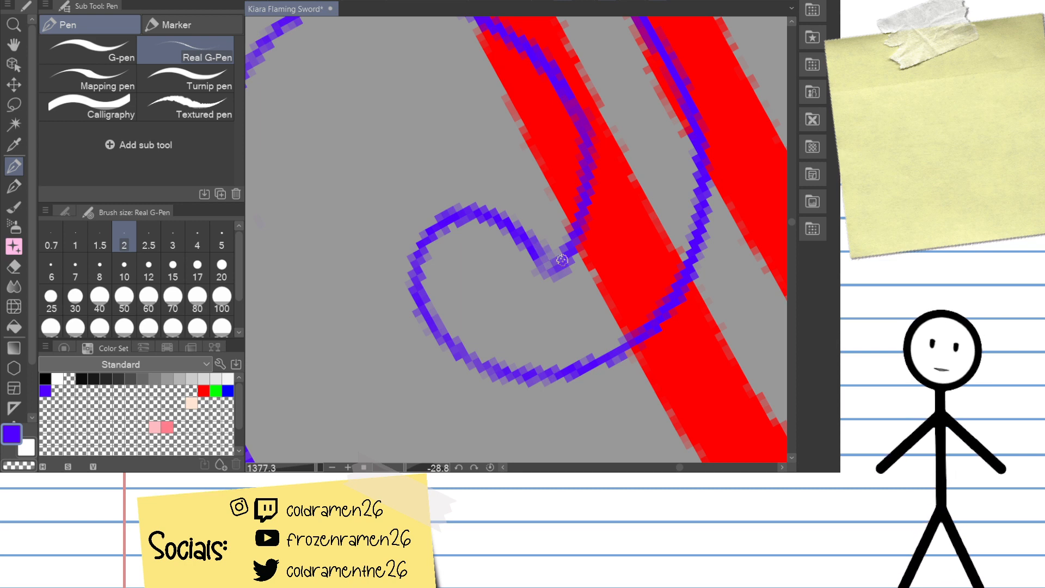
left_click_drag(538, 240, 562, 262)
left_click_drag(594, 165, 567, 266)
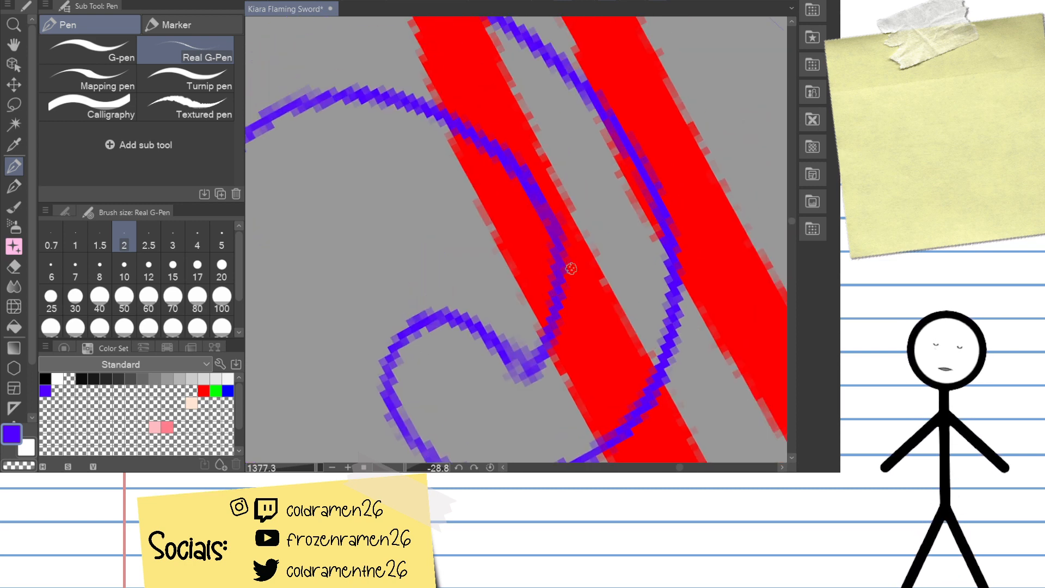
left_click_drag(634, 175, 657, 287, "shift")
mouse_move(573, 324)
left_mouse_down()
mouse_move(658, 173)
mouse_move(683, 156)
mouse_move(635, 224)
left_mouse_up()
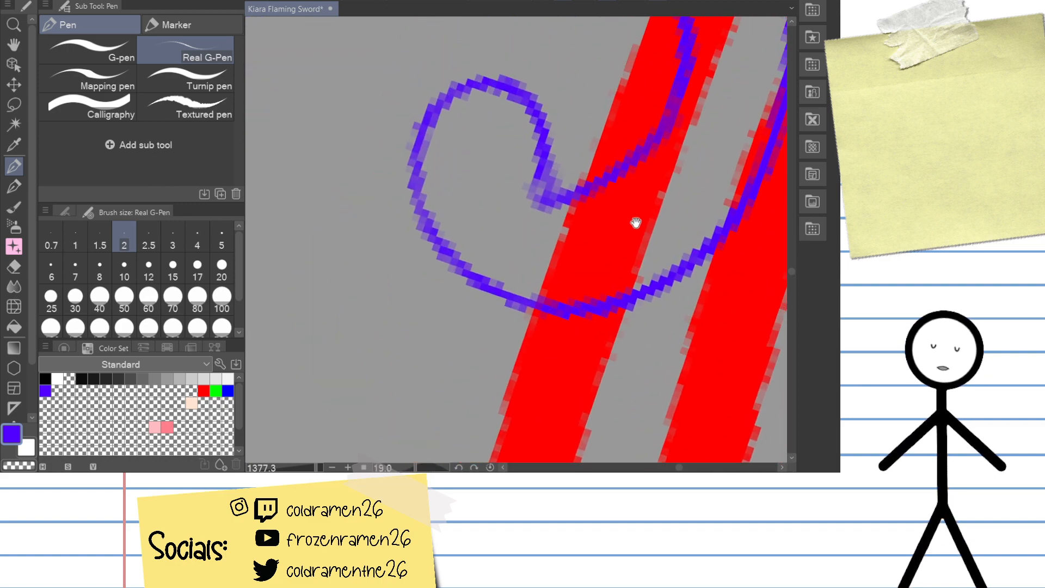
mouse_move(538, 174)
left_mouse_down()
mouse_move(534, 197)
mouse_move(471, 278)
left_mouse_up()
key("e")
key("p")
left_click_drag(519, 232, 561, 303)
left_click(318, 468)
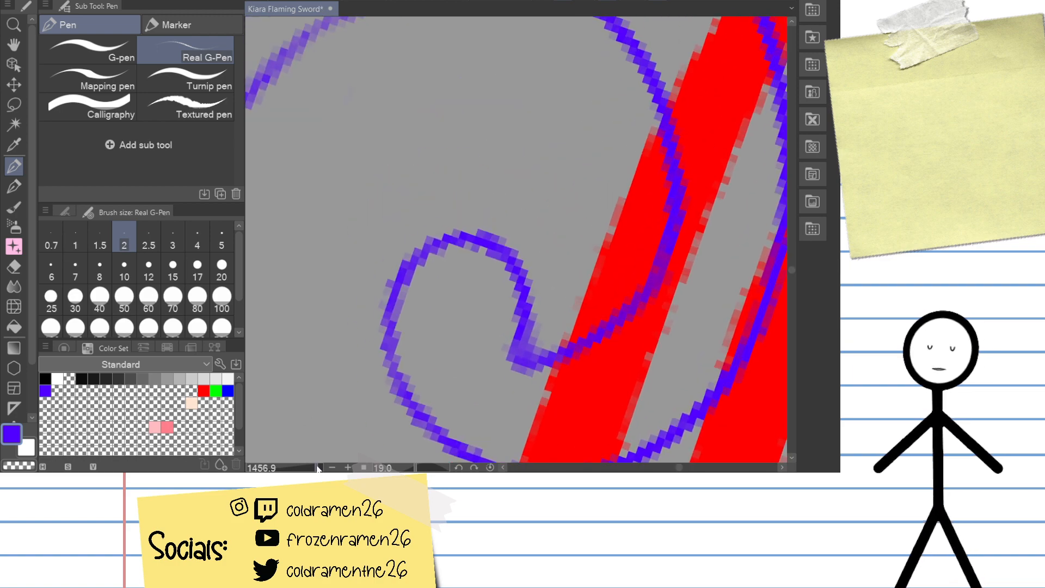
left_click_drag(318, 469, 302, 469)
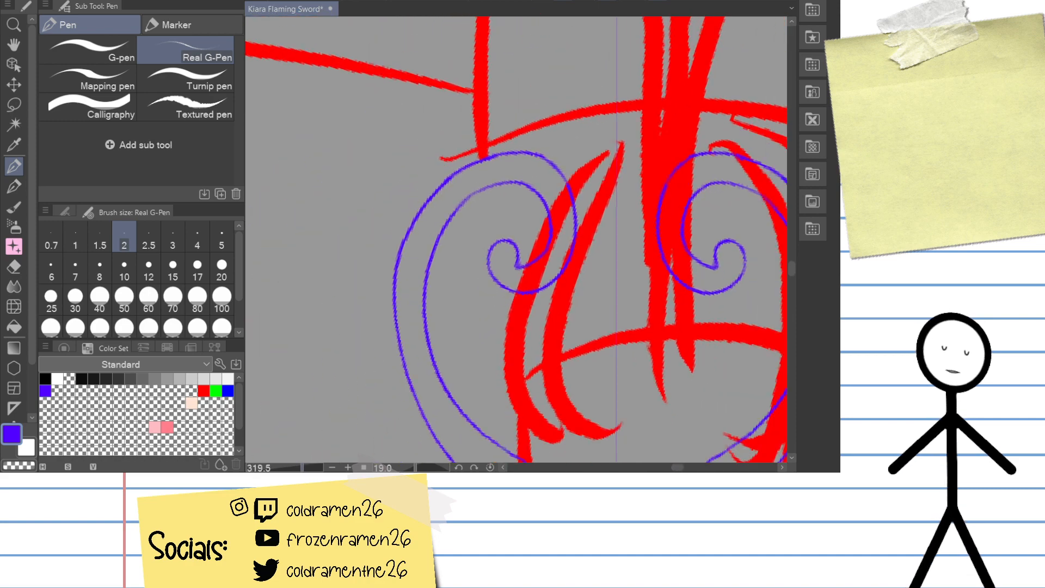
left_click_drag(298, 459, 450, 270)
mouse_move(354, 280)
left_mouse_down()
mouse_move(534, 222)
mouse_move(518, 203)
mouse_move(642, 215)
mouse_move(674, 173)
mouse_move(574, 236)
mouse_move(543, 280)
mouse_move(561, 266)
left_mouse_up()
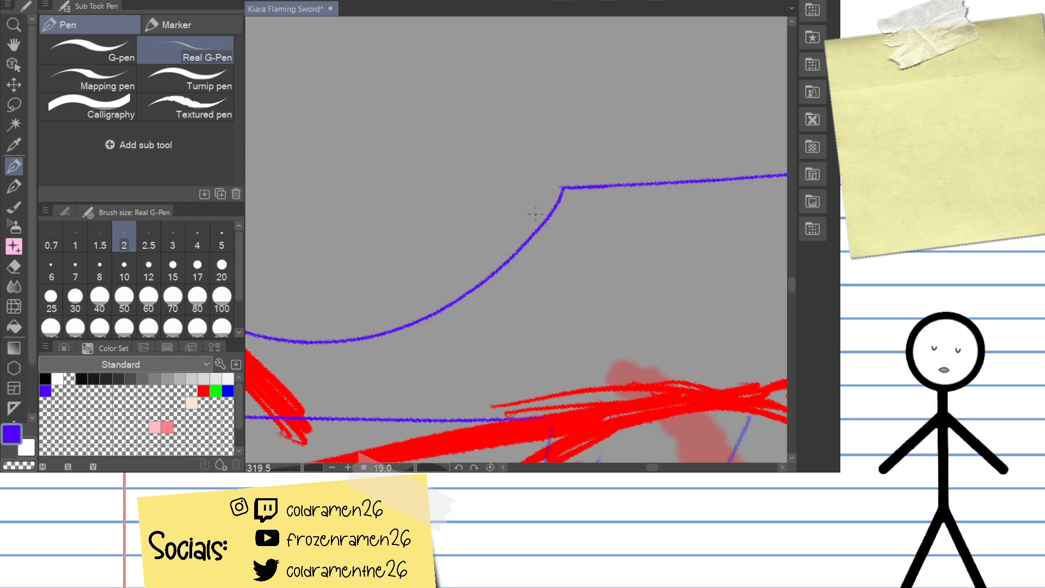
left_click_drag(543, 216, 378, 165)
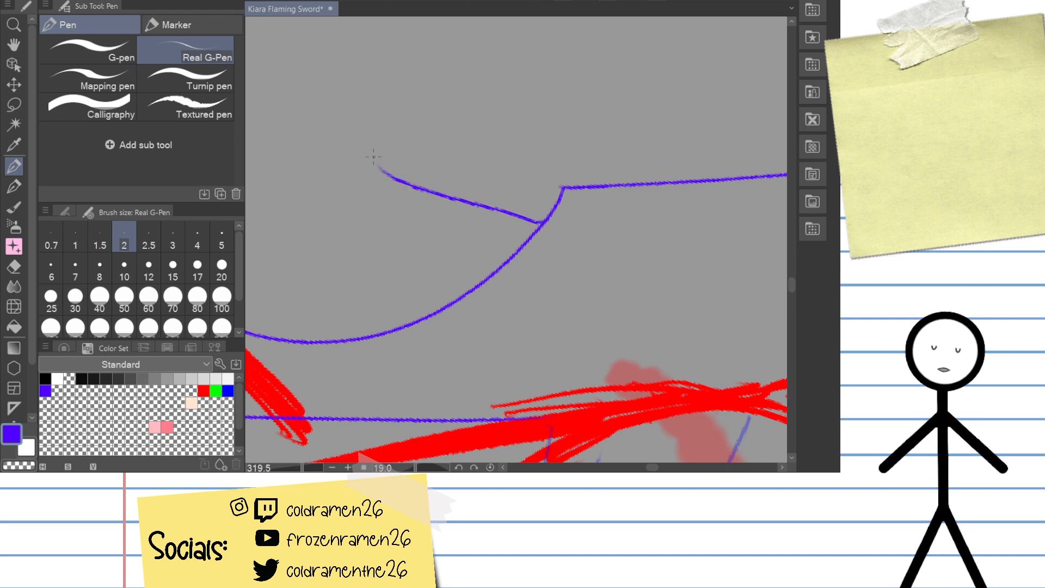
key("ctrl+z")
left_click_drag(547, 217, 423, 167)
key("ctrl+z")
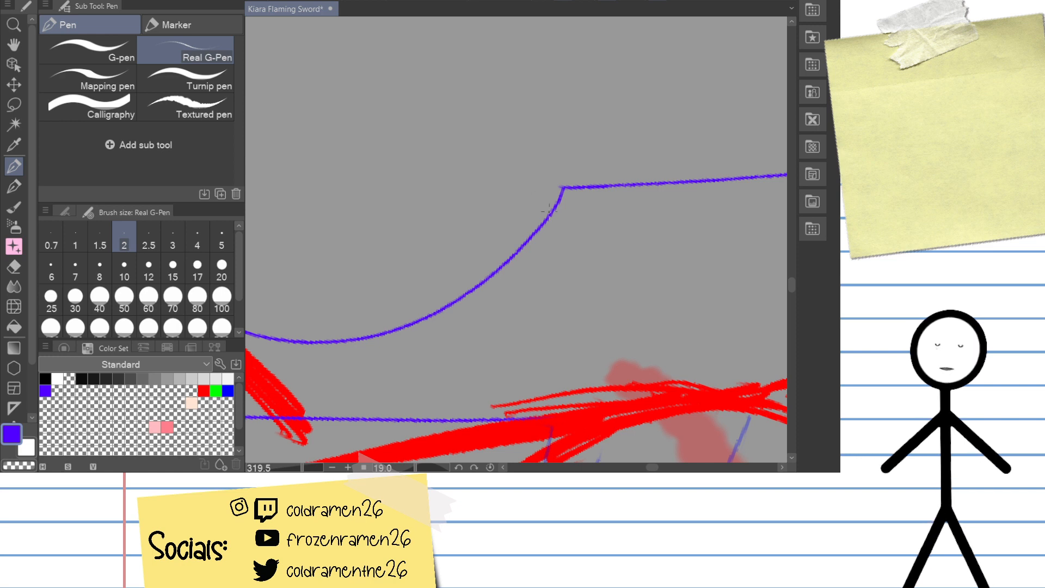
key("e")
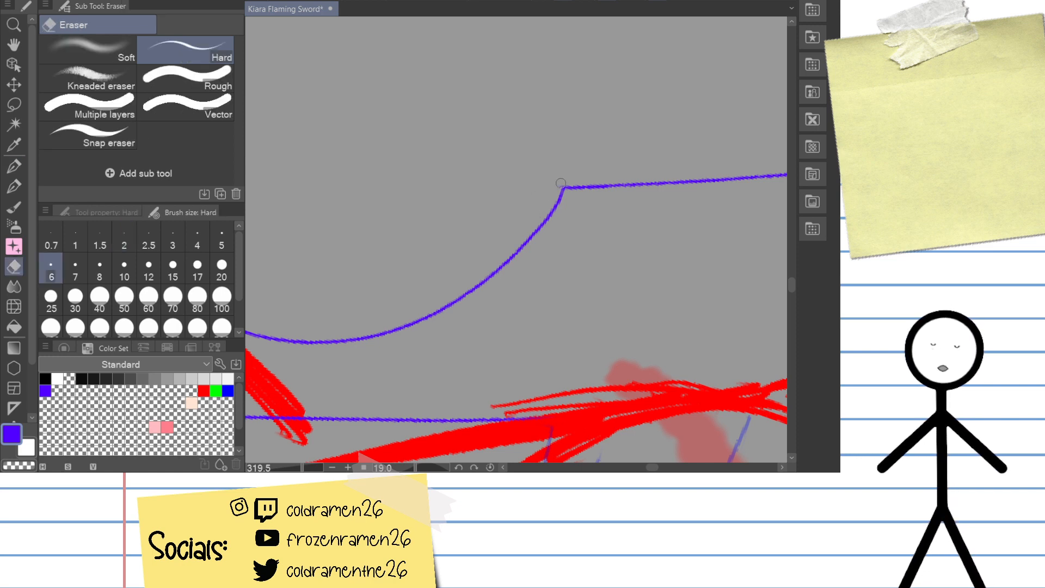
left_click_drag(568, 144, 535, 212)
key("p")
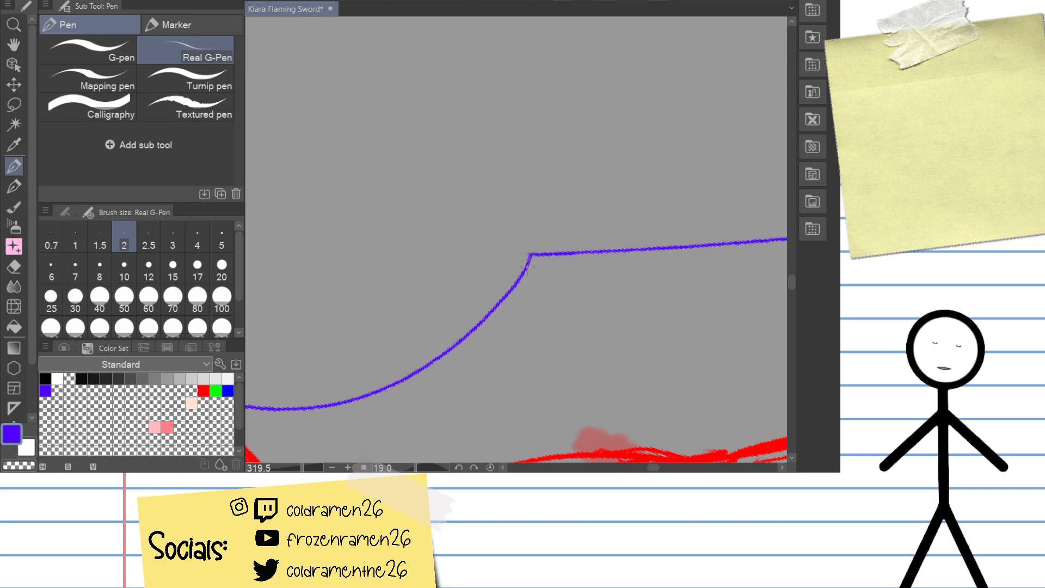
left_click_drag(511, 289, 388, 211)
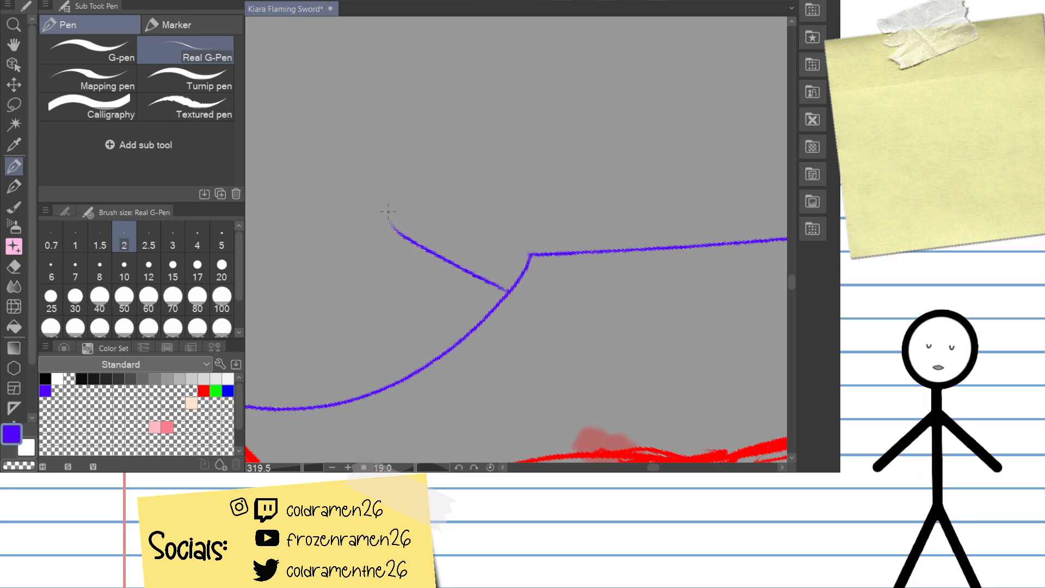
key("ctrl+z")
left_click_drag(517, 278, 365, 260)
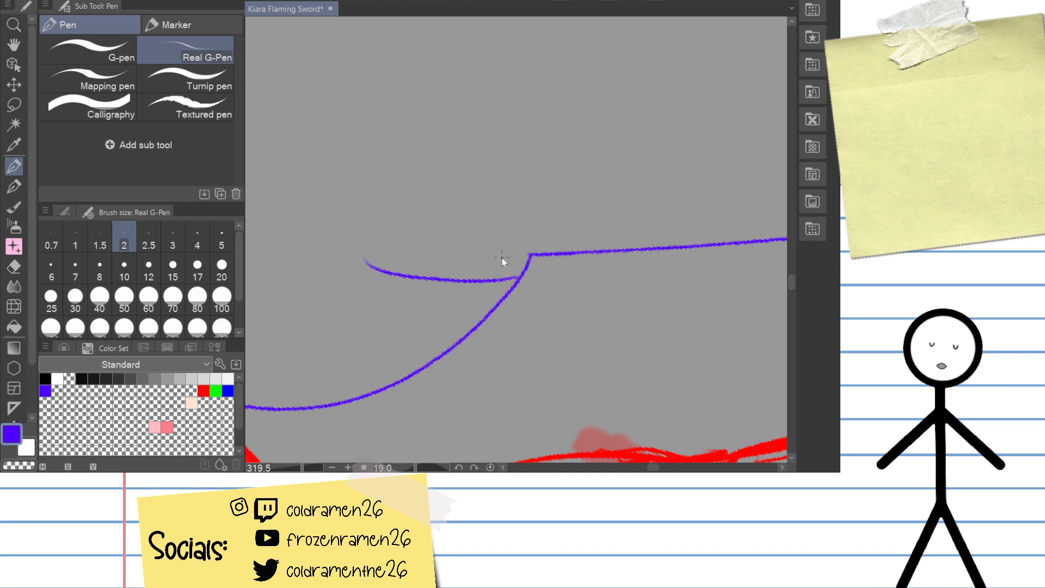
key("ctrl+z")
Step: Draw a slanted line outward from the curved edge just below its corner, and a short vertical line up from its end
left_click_drag(510, 291, 338, 216)
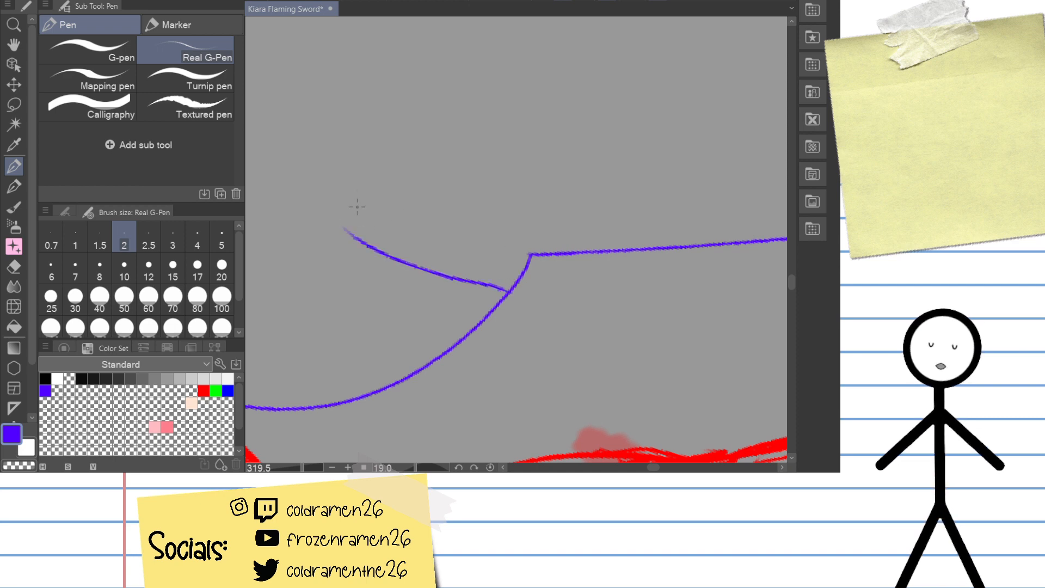
left_click_drag(347, 176, 342, 231)
key("ctrl+z")
mouse_move(350, 184)
left_mouse_down()
mouse_move(346, 240)
mouse_move(349, 178)
left_mouse_up()
key("ctrl+z")
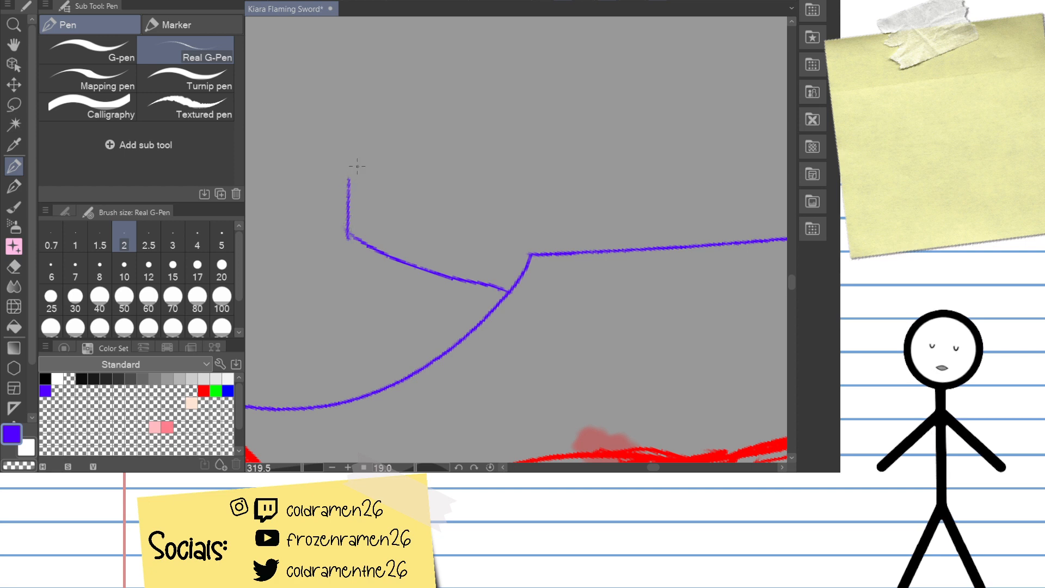
Step: Draw a long, gently arched line from the short vertical line back over the straight edge toward the handle
left_click_drag(418, 165, 397, 204)
mouse_move(328, 218)
left_mouse_down()
mouse_move(375, 200)
mouse_move(670, 187)
mouse_move(357, 217)
mouse_move(683, 191)
left_mouse_up()
key("ctrl+z")
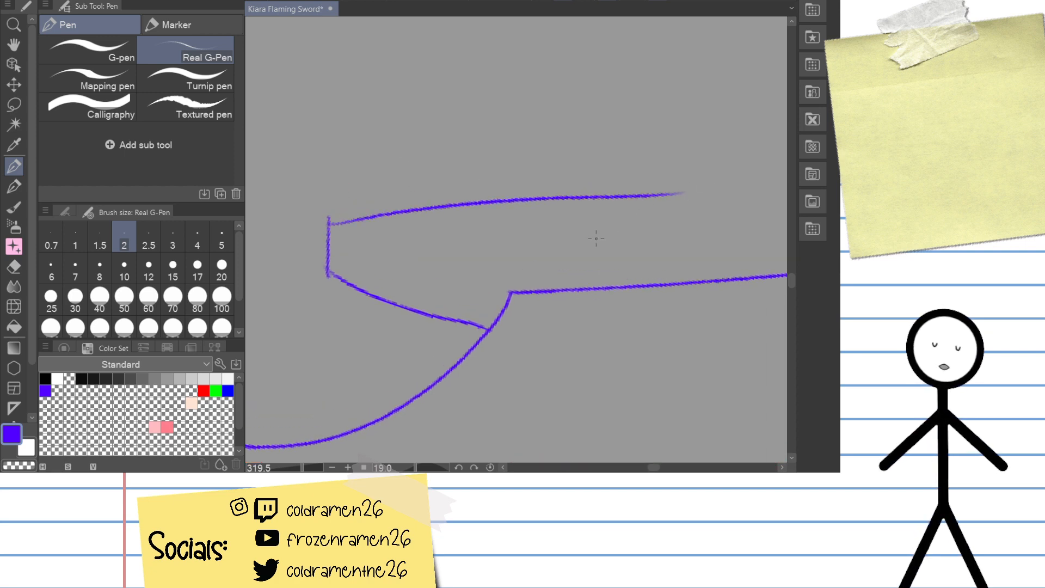
key("ctrl+z")
left_click_drag(548, 240, 524, 185)
left_click_drag(303, 177, 708, 153)
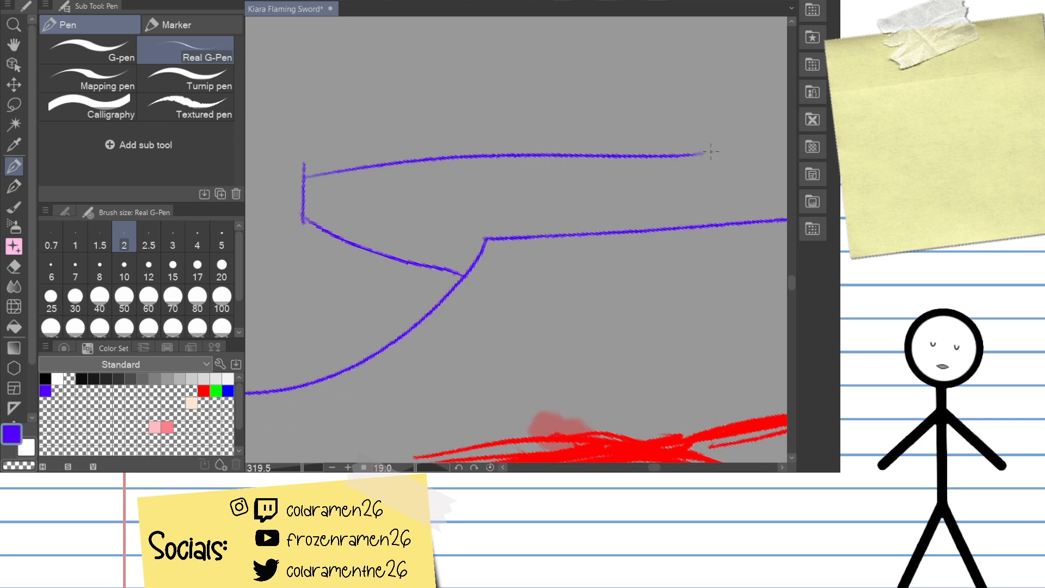
key("ctrl+z")
mouse_move(304, 185)
left_mouse_down()
mouse_move(490, 162)
mouse_move(707, 156)
left_mouse_up()
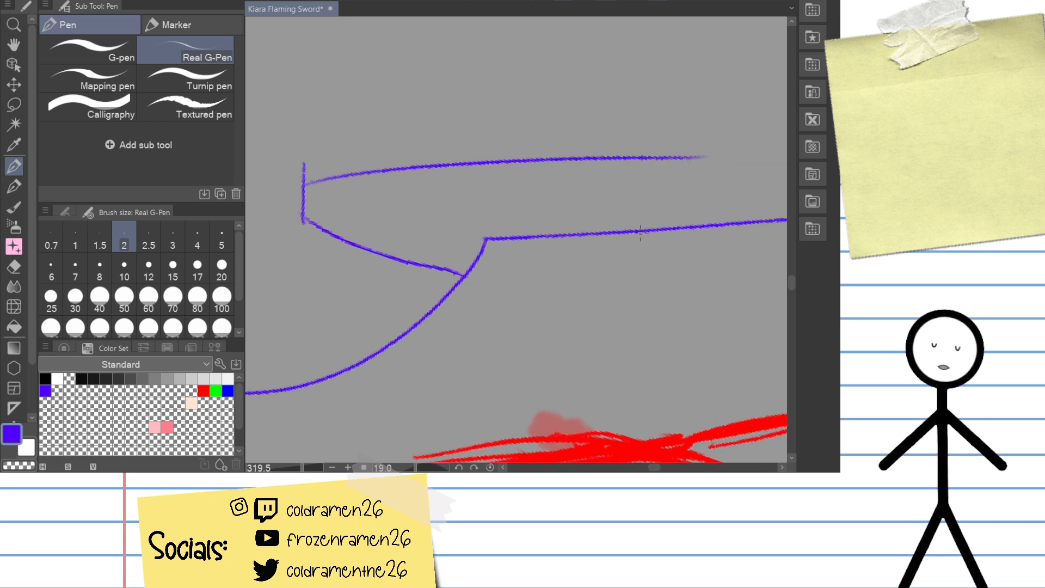
Step: Examine the long straight edge between the end of the arched line and the handle
left_click_drag(675, 229, 467, 212)
left_click_drag(627, 157, 492, 159)
left_click_drag(777, 132, 505, 241)
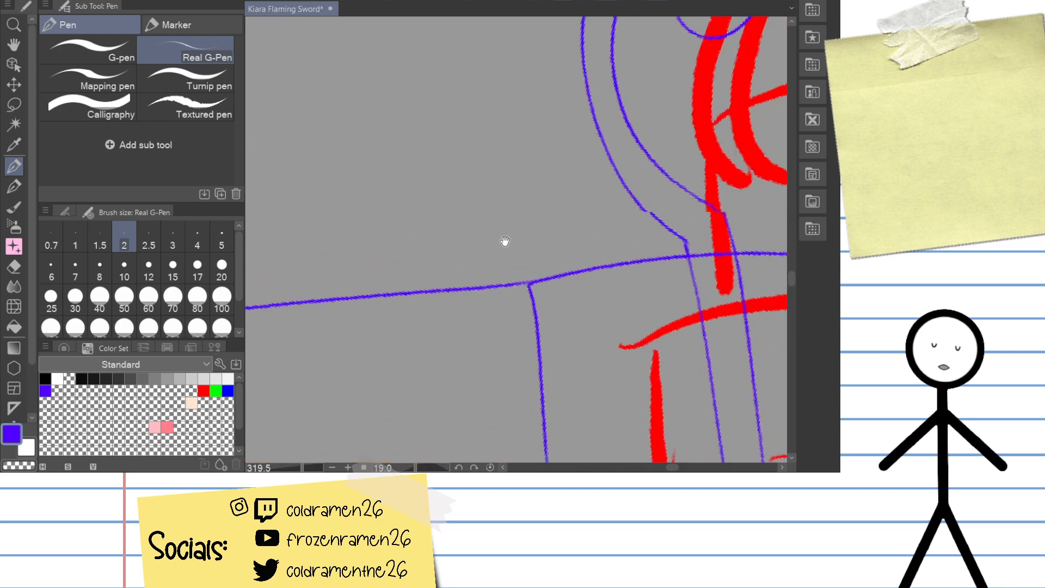
left_click_drag(558, 204, 679, 134)
left_click_drag(542, 202, 661, 190)
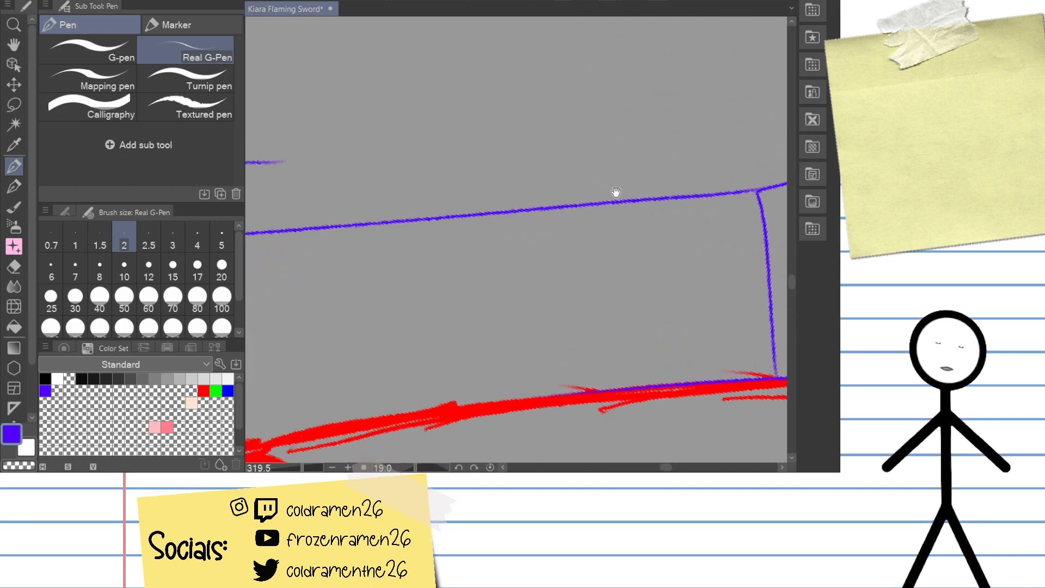
left_click_drag(447, 244, 567, 212)
mouse_move(497, 205)
left_mouse_down()
mouse_move(613, 214)
mouse_move(579, 142)
mouse_move(644, 112)
mouse_move(579, 287)
mouse_move(603, 255)
mouse_move(680, 224)
mouse_move(684, 240)
mouse_move(560, 268)
mouse_move(654, 141)
mouse_move(611, 161)
mouse_move(695, 113)
mouse_move(527, 250)
mouse_move(535, 279)
mouse_move(340, 338)
mouse_move(693, 259)
mouse_move(677, 257)
mouse_move(627, 289)
mouse_move(655, 271)
mouse_move(693, 332)
mouse_move(632, 301)
mouse_move(650, 312)
left_mouse_up()
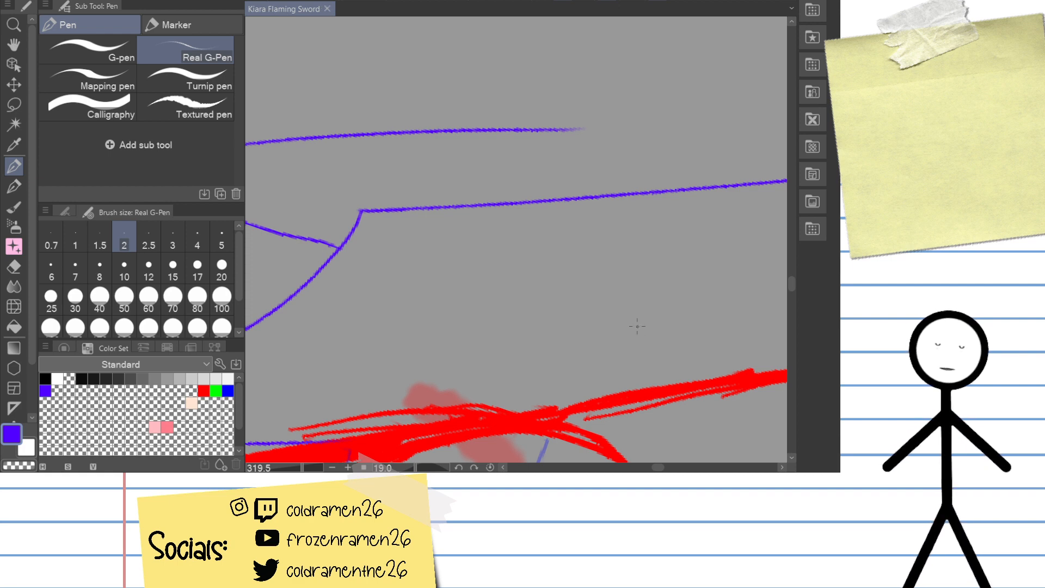
left_click_drag(708, 280, 626, 305)
mouse_move(569, 338)
left_mouse_down()
mouse_move(677, 290)
mouse_move(671, 304)
mouse_move(695, 312)
mouse_move(636, 307)
mouse_move(594, 320)
left_mouse_up()
left_click_drag(675, 294, 670, 308)
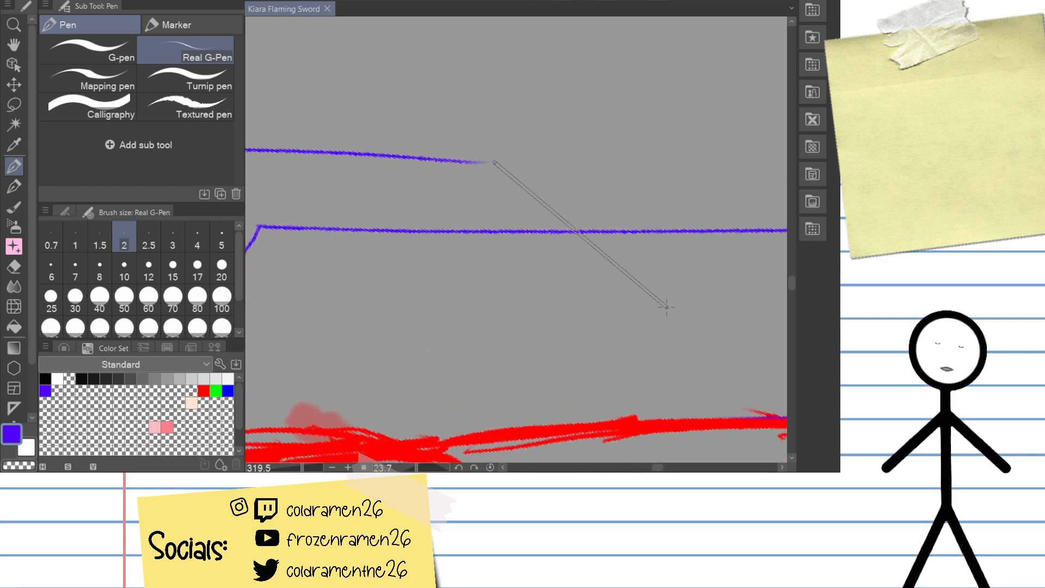
left_click_drag(588, 137, 503, 136)
mouse_move(639, 150)
left_mouse_down()
mouse_move(623, 150)
mouse_move(551, 203)
mouse_move(656, 169)
mouse_move(651, 196)
mouse_move(664, 176)
mouse_move(658, 191)
mouse_move(615, 194)
mouse_move(632, 191)
left_mouse_up()
Step: Draw a short vertical line down from the arched line's end with the Real G-Pen, stopping above the straight edge
key("p")
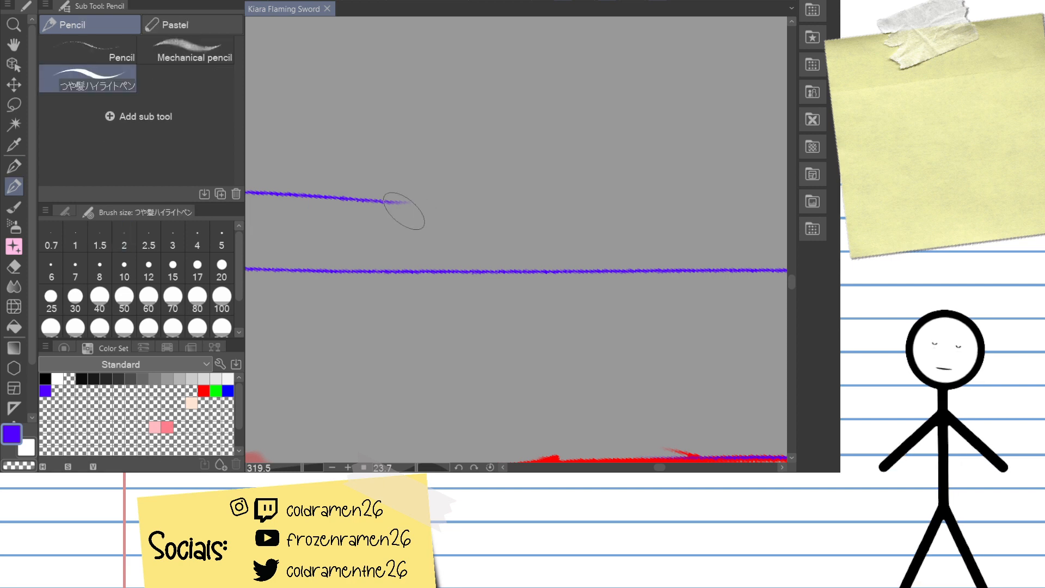
key("p")
left_click_drag(410, 200, 419, 315)
key("ctrl+z")
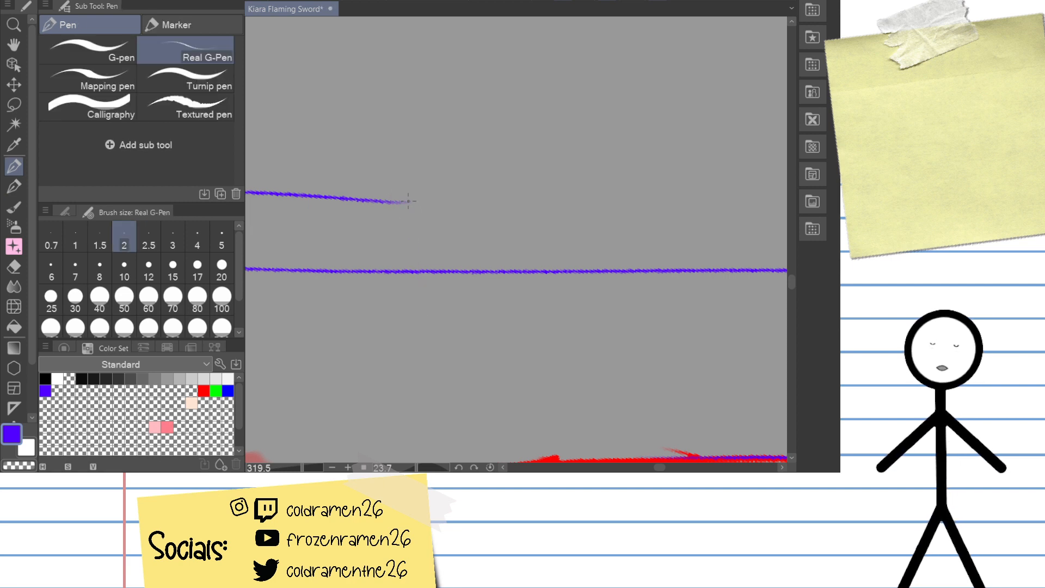
left_click_drag(410, 202, 414, 255)
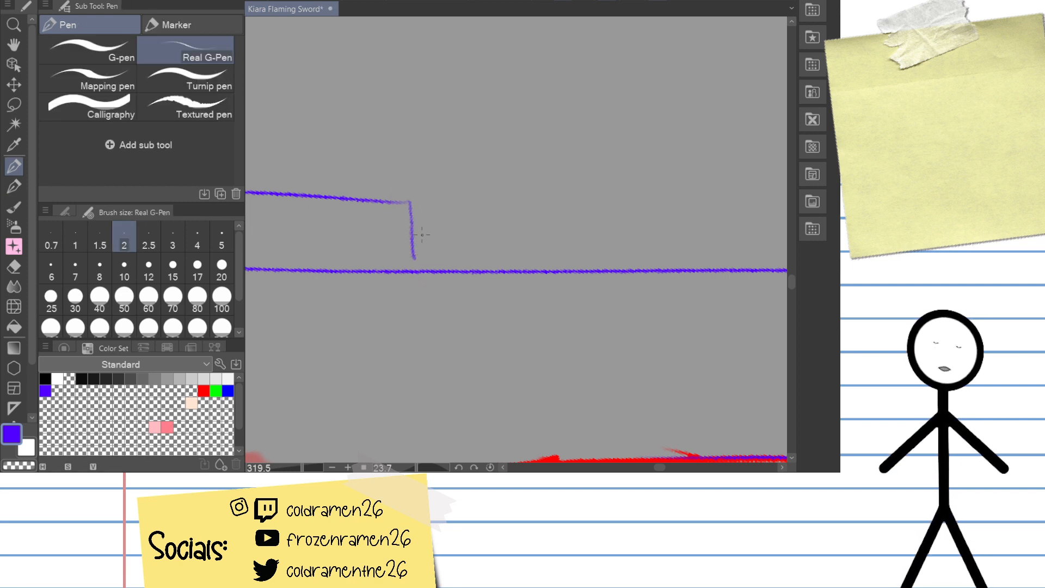
key("ctrl+z")
Step: Complete a square notch with a short horizontal base and a vertical line rising at its far end
left_click_drag(412, 243, 467, 235)
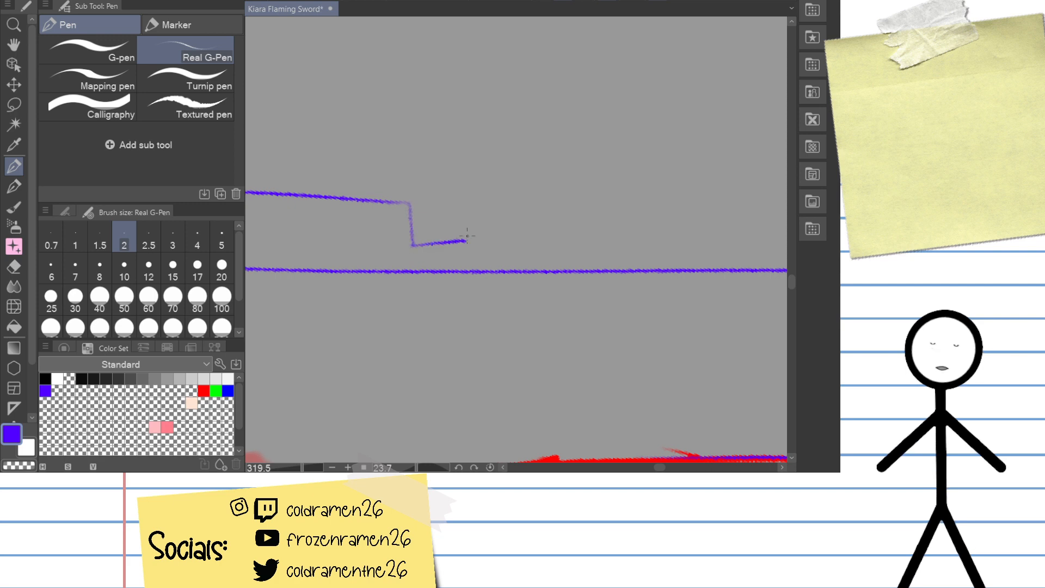
key("ctrl+z")
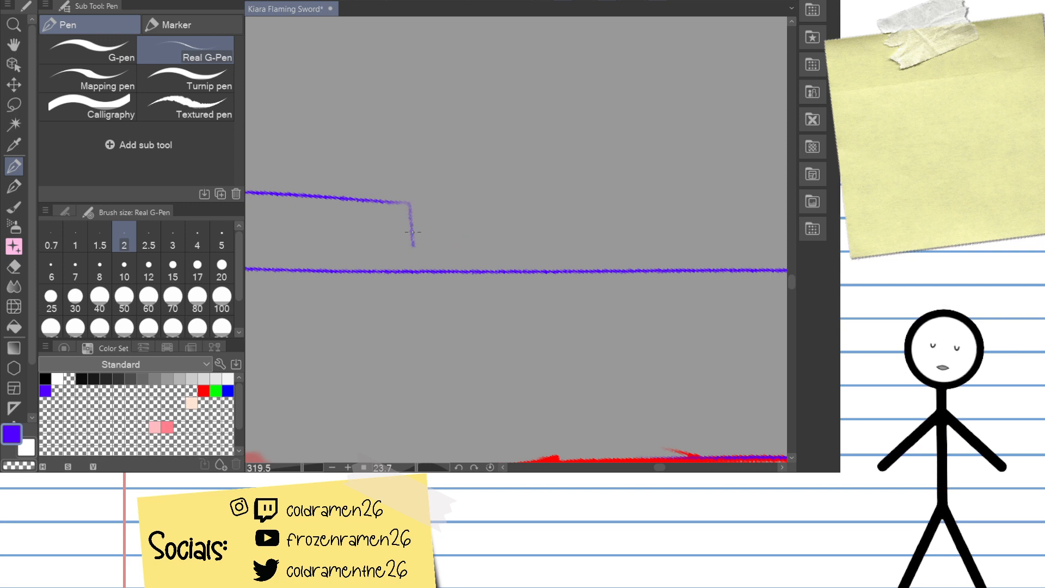
key("ctrl+z")
left_click_drag(413, 244, 460, 241)
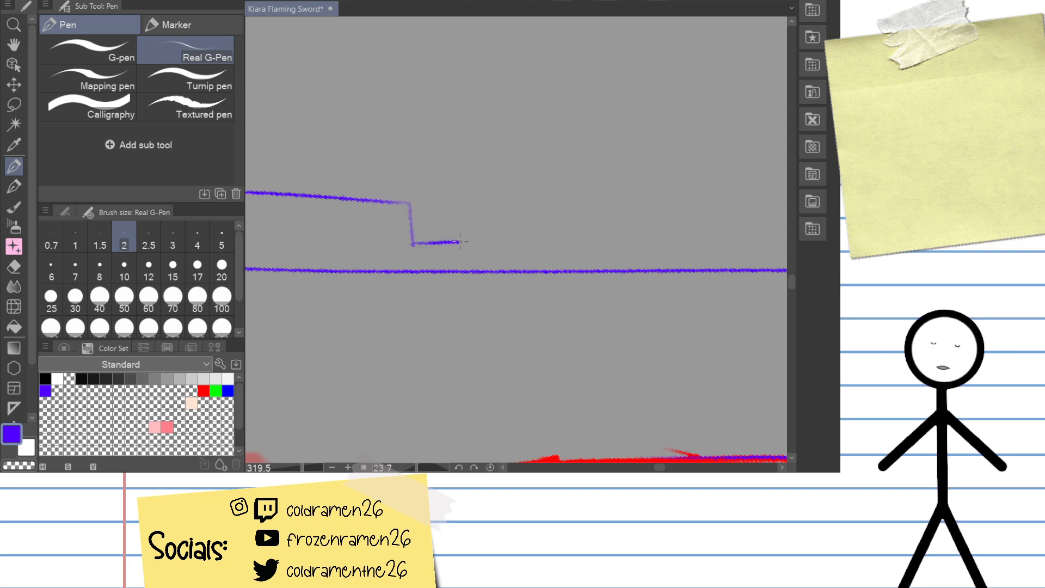
key("ctrl+z")
left_click_drag(483, 198, 484, 250)
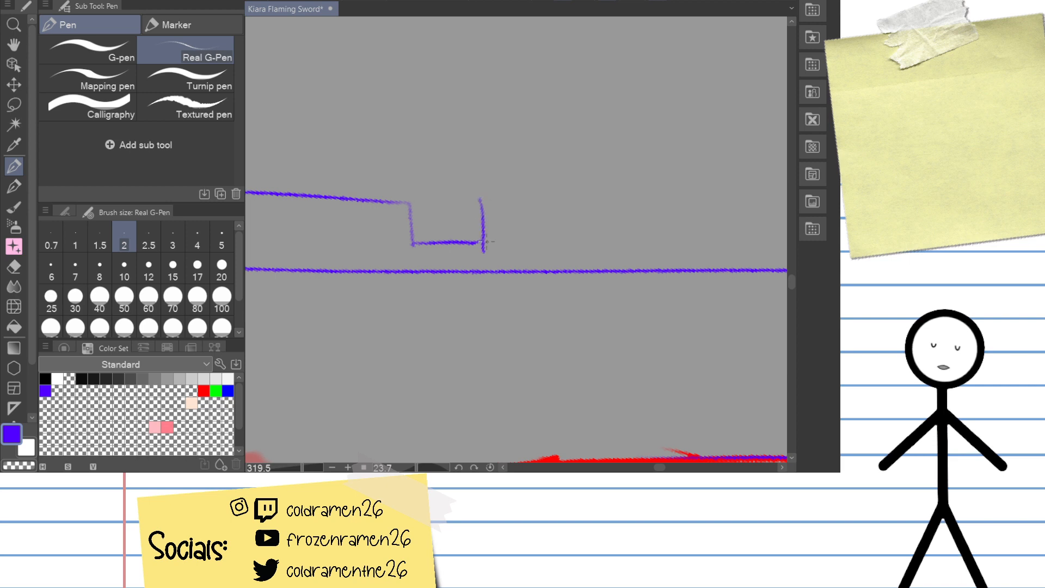
key("ctrl+z")
left_click_drag(483, 197, 482, 250)
Step: Draw a curve from the upper part of the notch's far side that sweeps gently upward toward the handle
mouse_move(544, 210)
left_mouse_down()
mouse_move(509, 252)
mouse_move(635, 220)
left_mouse_up()
key("ctrl+z")
left_click_drag(443, 254, 672, 204)
key("ctrl+z")
left_click_drag(445, 252, 625, 215)
left_click_drag(689, 299, 464, 277)
left_click_drag(559, 319, 500, 295)
left_click_drag(402, 274, 652, 245)
left_click_drag(527, 237, 516, 265)
key("ctrl+z")
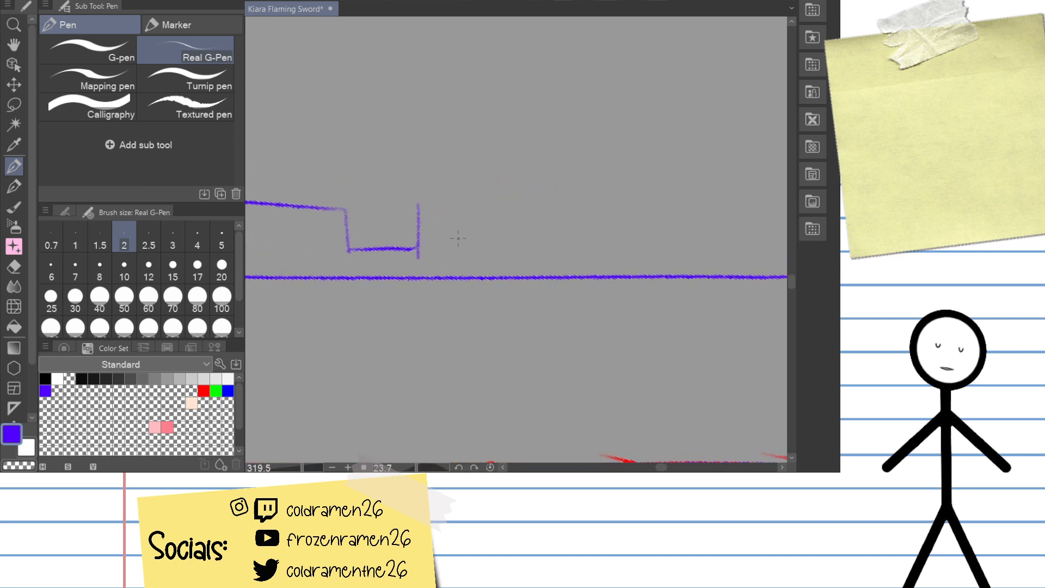
left_click_drag(419, 213, 602, 188)
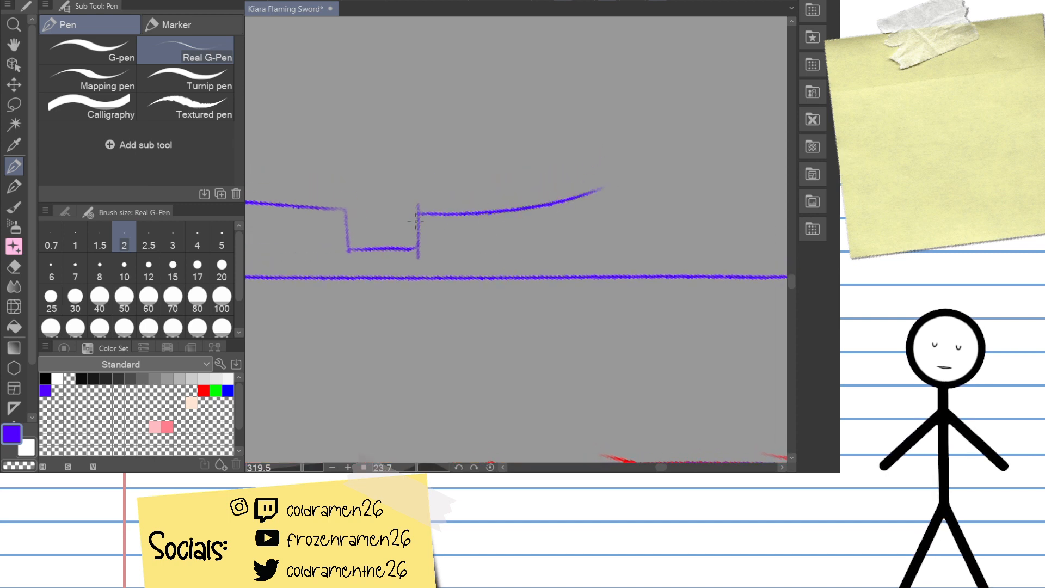
Step: Erase the overshooting line ends at both corners of the short vertical line on the new shape's outer end
left_click_drag(393, 192, 450, 268)
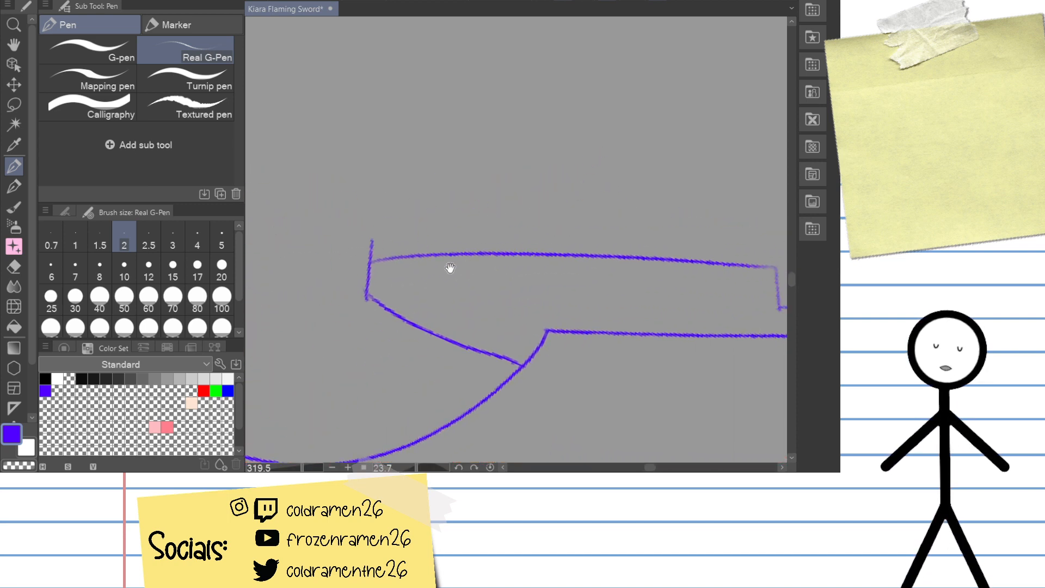
mouse_move(306, 467)
left_mouse_down()
mouse_move(292, 467)
mouse_move(311, 468)
left_mouse_up()
left_click_drag(356, 348, 608, 295)
left_click_drag(314, 466, 312, 467)
left_click_drag(549, 242, 441, 305)
key("e")
mouse_move(513, 197)
left_mouse_down()
mouse_move(494, 216)
mouse_move(515, 212)
mouse_move(508, 233)
mouse_move(457, 102)
left_mouse_up()
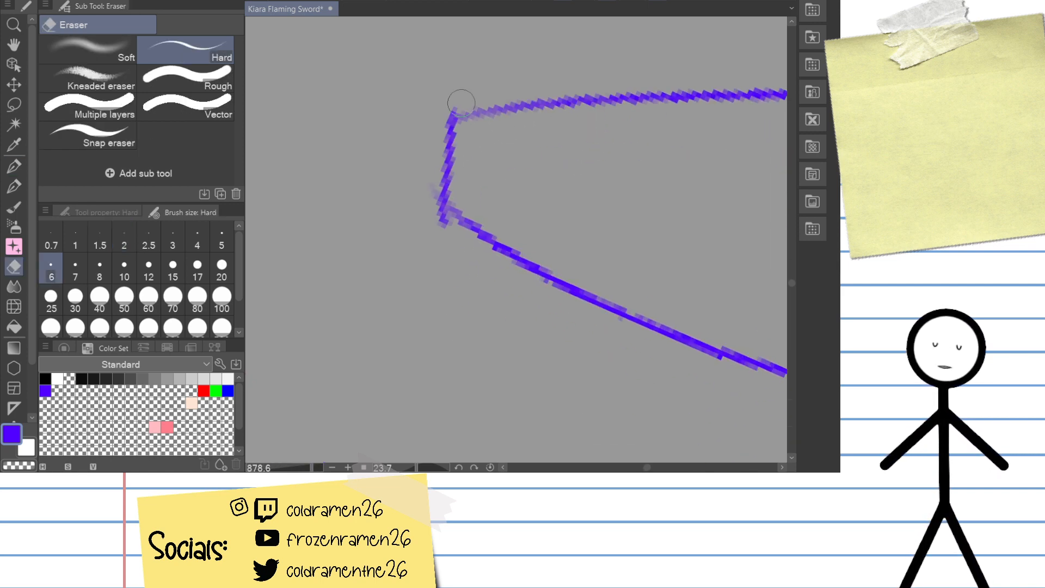
mouse_move(454, 217)
left_mouse_down()
mouse_move(443, 205)
mouse_move(443, 235)
left_mouse_up()
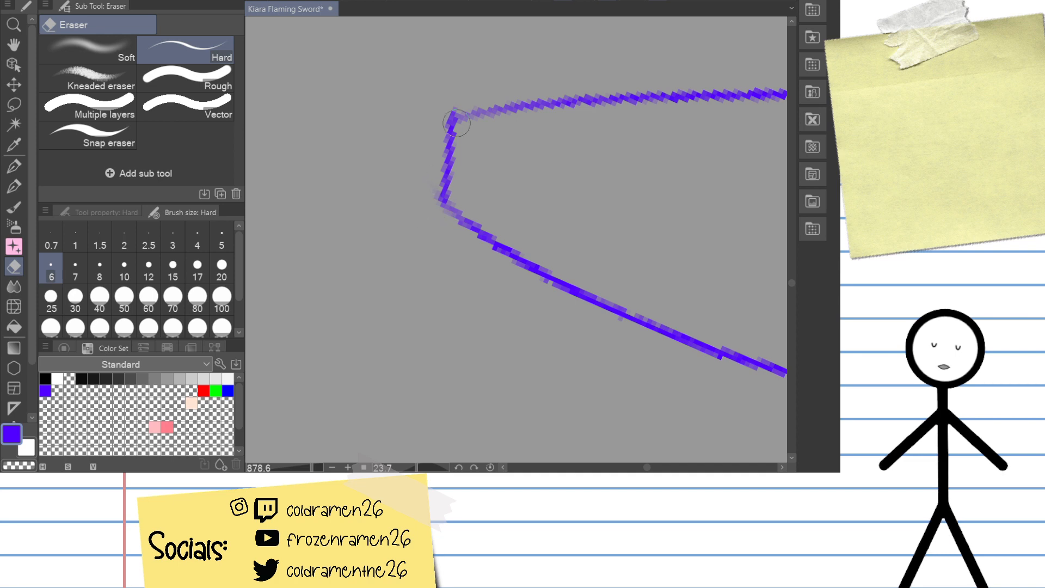
left_click_drag(644, 238, 518, 103)
left_click_drag(670, 181, 587, 141)
left_click_drag(559, 224, 634, 312)
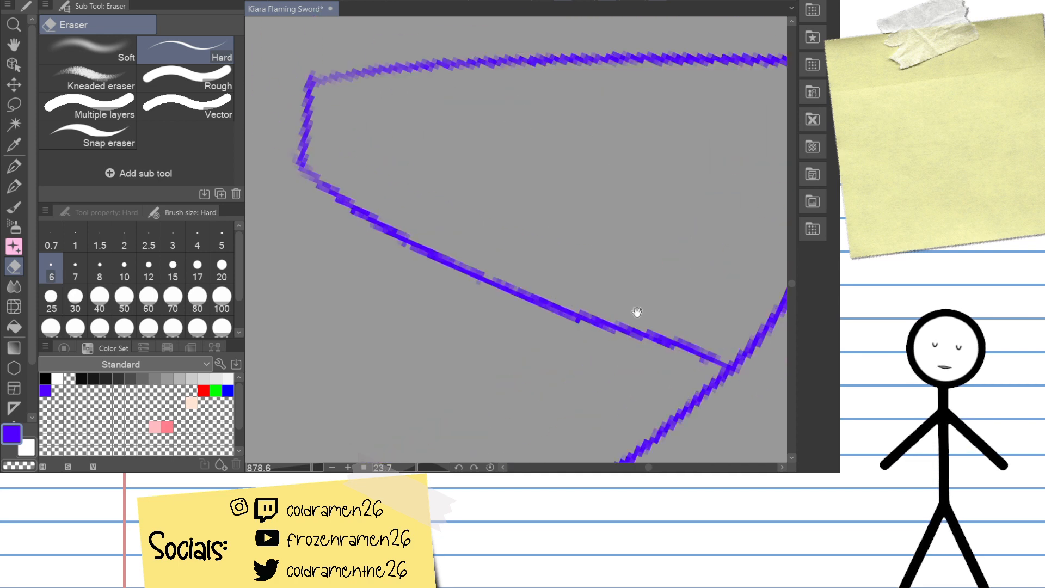
left_click_drag(469, 159, 527, 282)
key("p")
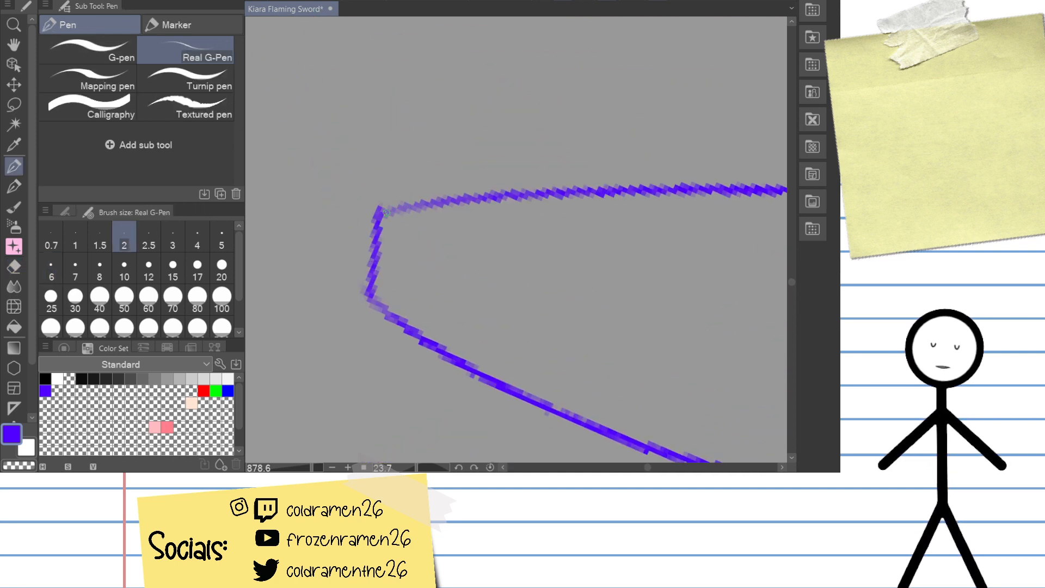
Step: Erase the overshooting ends above and below the notch's far vertical line with the Hard eraser
mouse_move(648, 234)
left_mouse_down()
mouse_move(446, 203)
mouse_move(576, 172)
mouse_move(642, 276)
mouse_move(636, 320)
mouse_move(667, 273)
mouse_move(620, 210)
left_mouse_up()
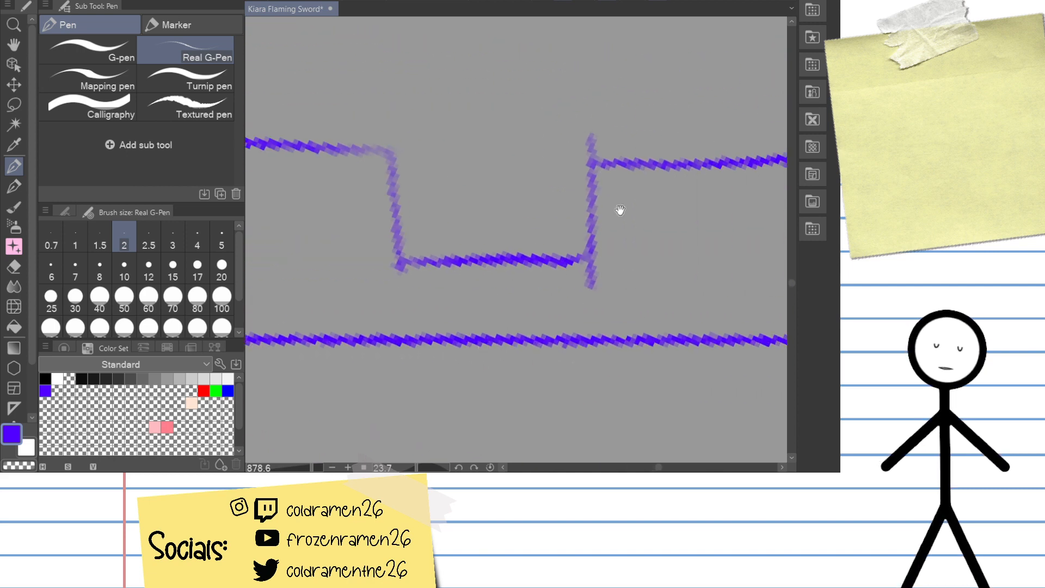
key("e")
left_click_drag(585, 140, 596, 147)
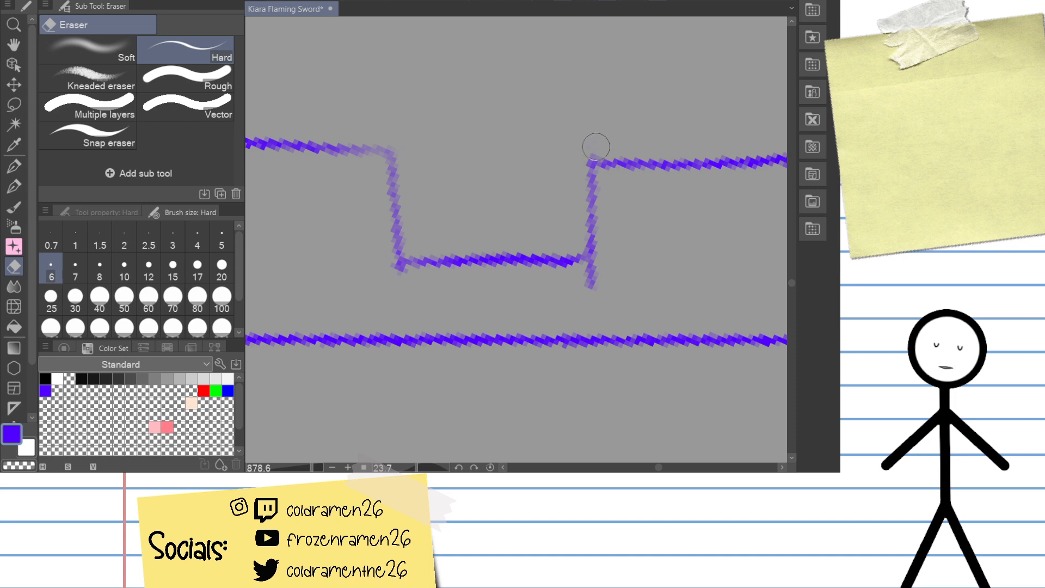
mouse_move(608, 262)
left_mouse_down()
mouse_move(588, 282)
mouse_move(599, 263)
left_mouse_up()
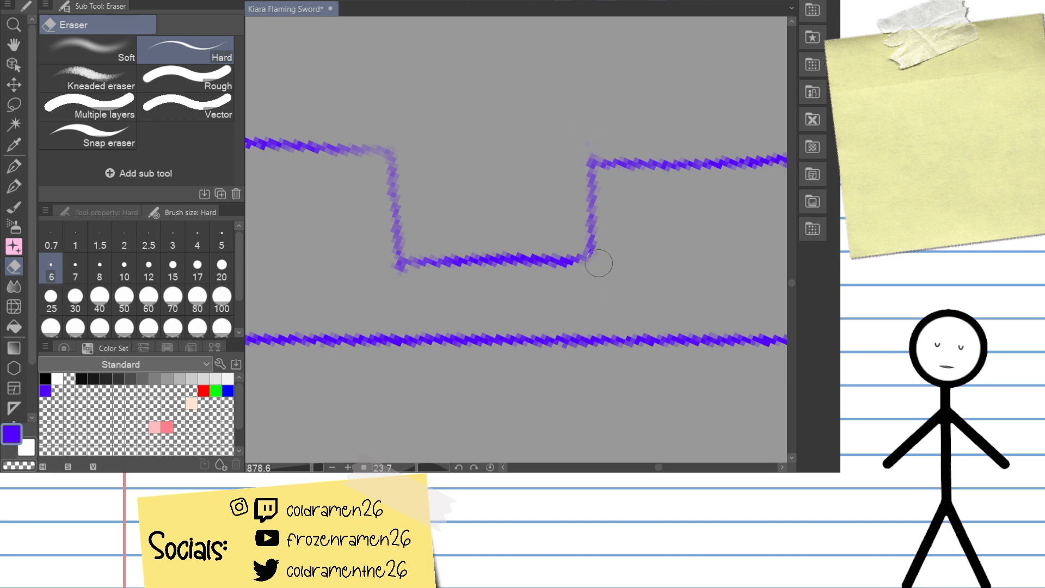
Step: Draw a long arch with the Real G-Pen from the shape's outer top corner over the notch to the end of the rising curve
key("p")
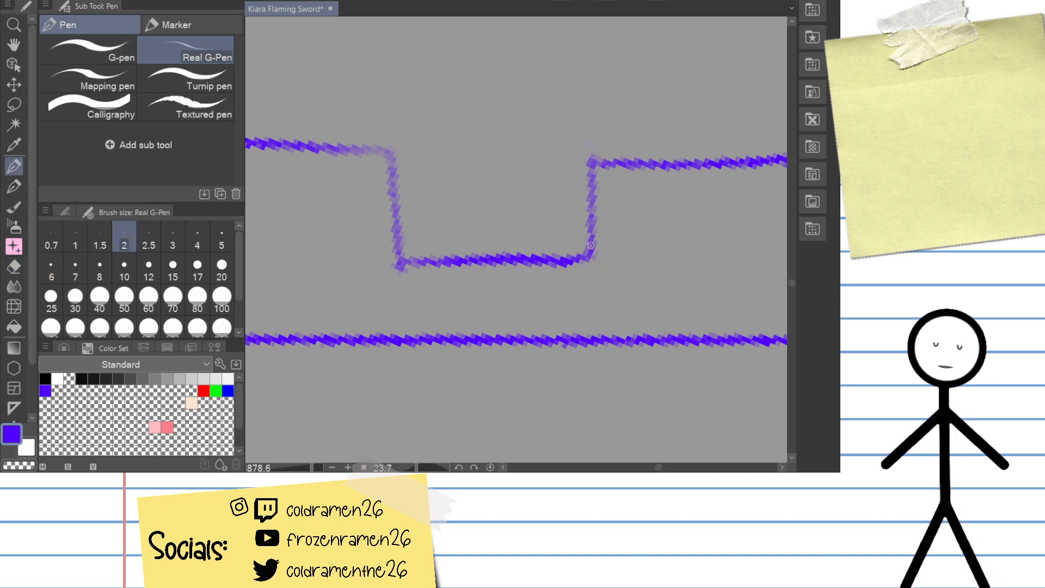
left_click_drag(583, 289, 590, 238)
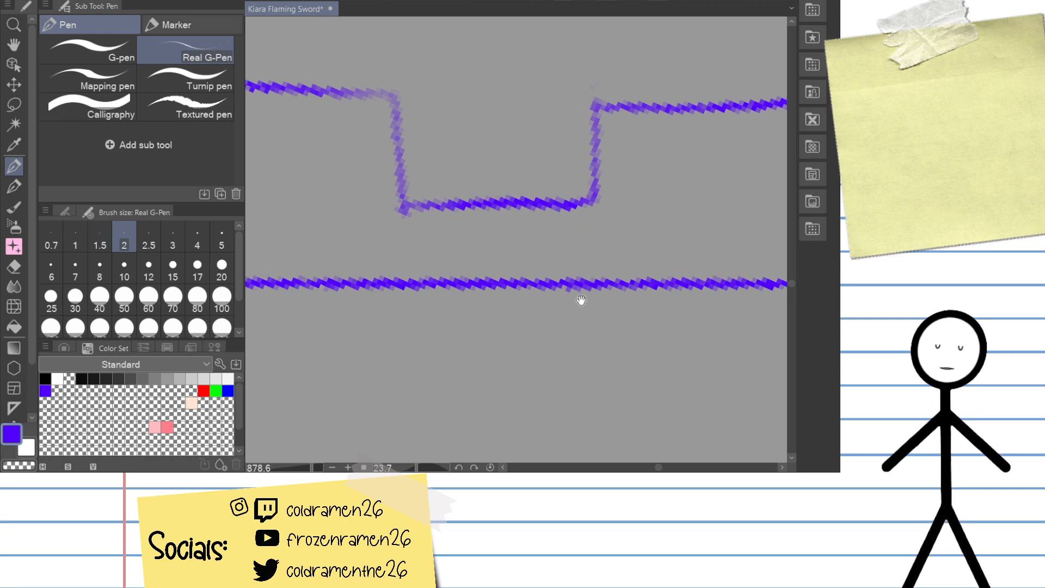
mouse_move(653, 231)
left_mouse_down()
mouse_move(644, 224)
mouse_move(534, 296)
mouse_move(612, 239)
mouse_move(536, 275)
mouse_move(654, 305)
left_mouse_up()
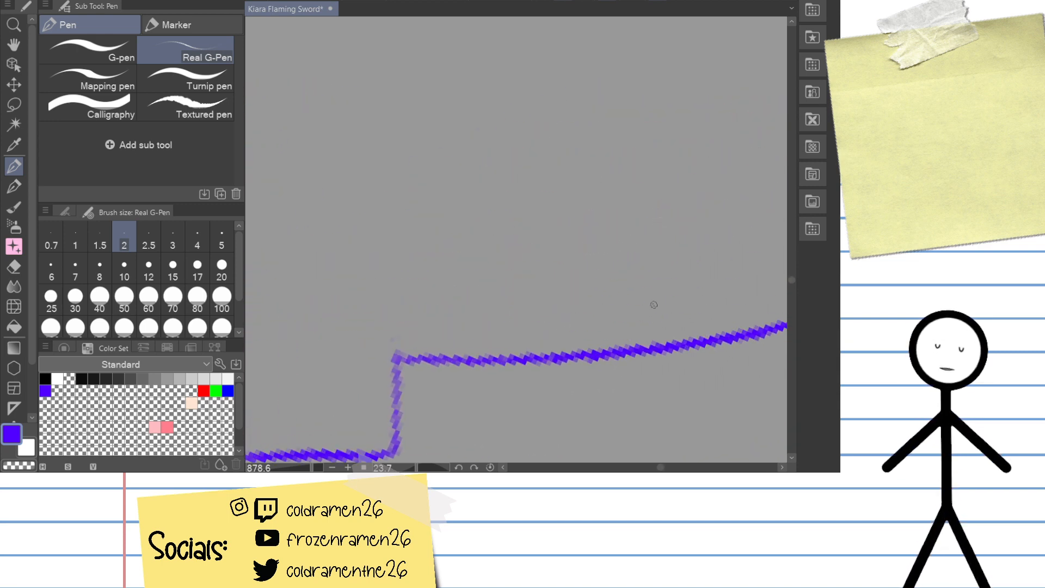
scroll(318, 468, "down", 5)
left_click_drag(489, 273, 562, 347)
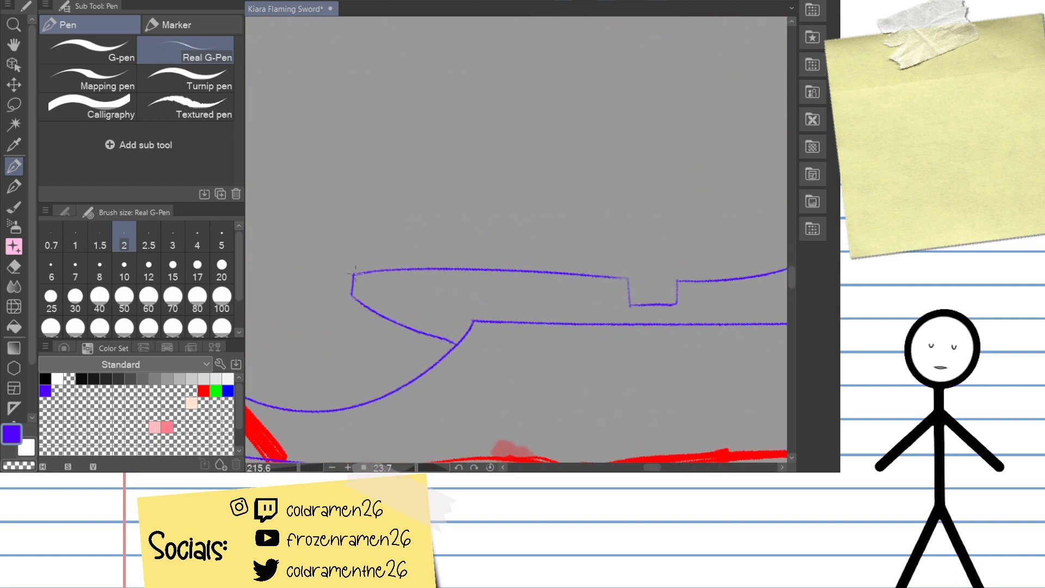
left_click_drag(355, 268, 403, 242)
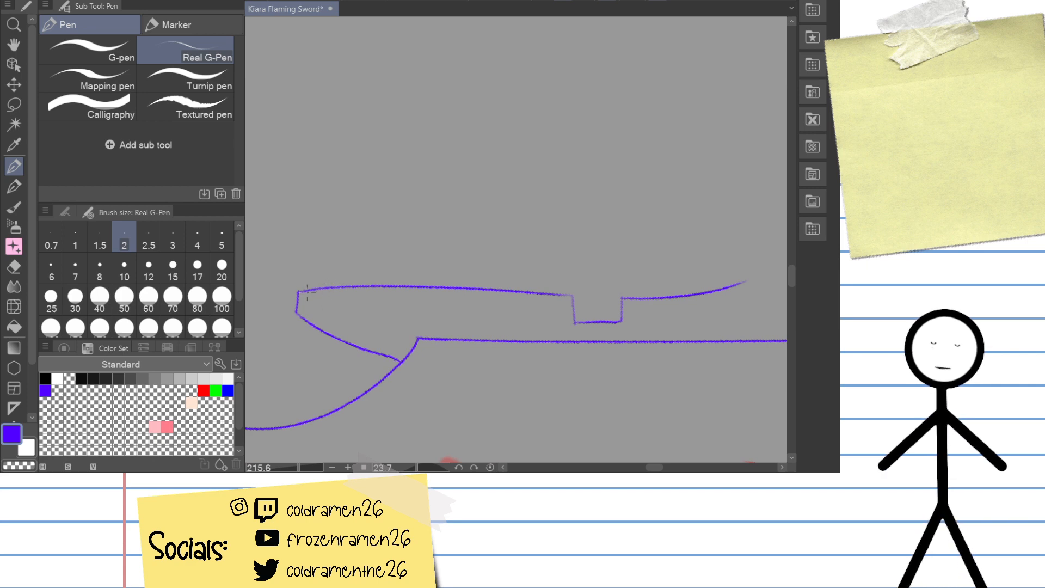
mouse_move(307, 289)
left_mouse_down()
mouse_move(485, 228)
mouse_move(741, 267)
left_mouse_up()
key("ctrl+z")
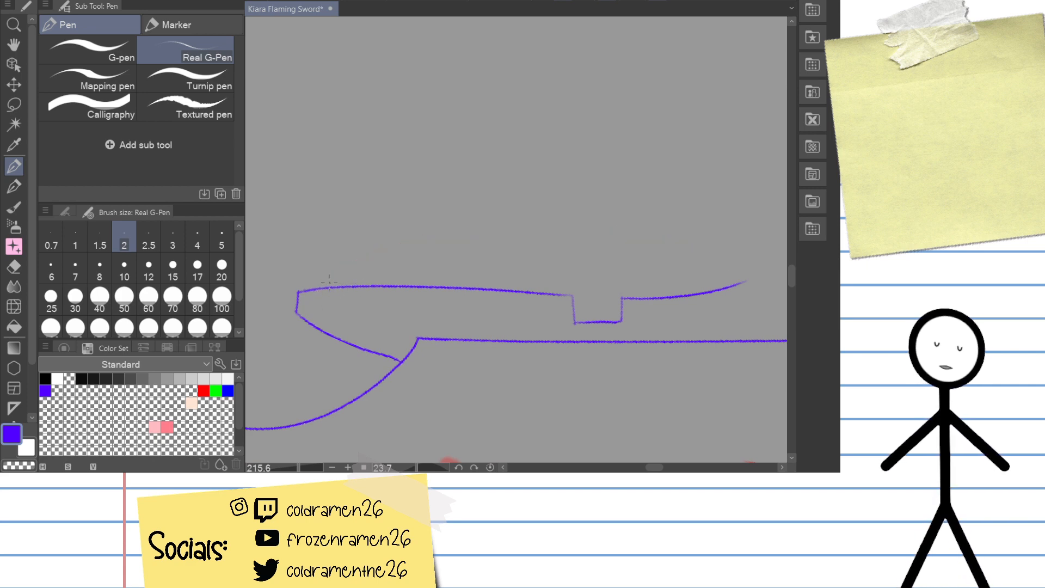
left_click_drag(315, 289, 753, 272)
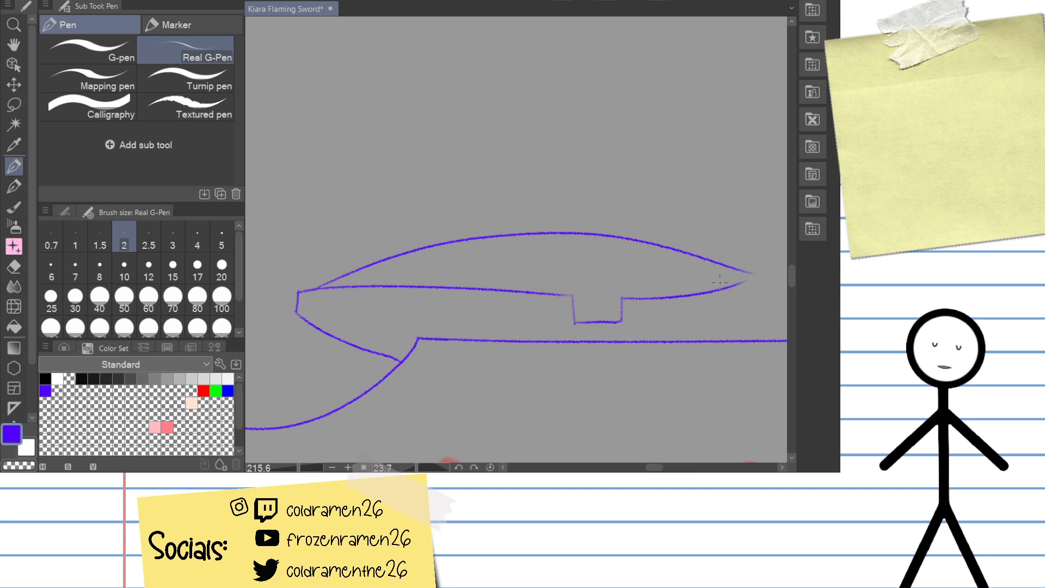
Step: Erase the faded end of the long arch near the rising curve's tip with the Hard eraser
left_click_drag(703, 315, 569, 296)
left_click_drag(643, 273, 615, 326)
left_click_drag(298, 468, 306, 471)
left_click_drag(588, 272, 464, 191)
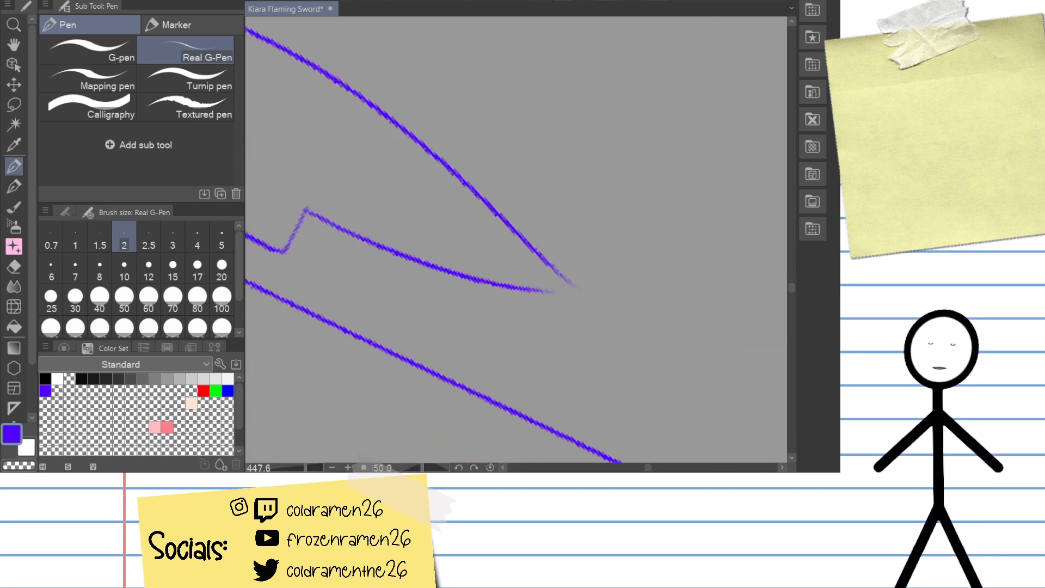
left_click_drag(306, 470, 320, 468)
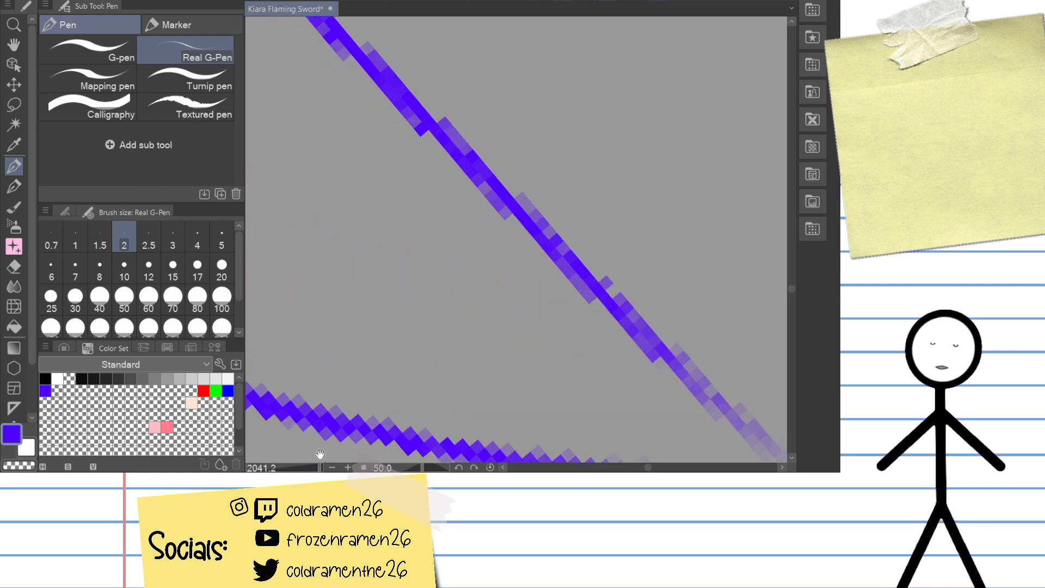
left_click_drag(620, 296, 463, 160)
key("e")
mouse_move(614, 264)
left_mouse_down()
mouse_move(581, 269)
mouse_move(478, 217)
mouse_move(397, 136)
left_mouse_up()
left_click_drag(523, 176, 558, 192)
Step: Redraw the arch's end with the Real G-Pen as a steeper line that crosses the end of the rising curve
key("p")
mouse_move(414, 116)
left_mouse_down()
mouse_move(483, 229)
mouse_move(520, 376)
left_mouse_up()
left_click_drag(492, 181, 528, 120)
mouse_move(456, 72)
left_mouse_down()
mouse_move(484, 114)
mouse_move(568, 339)
left_mouse_up()
key("ctrl+z")
mouse_move(443, 52)
left_mouse_down()
mouse_move(518, 168)
mouse_move(567, 350)
left_mouse_up()
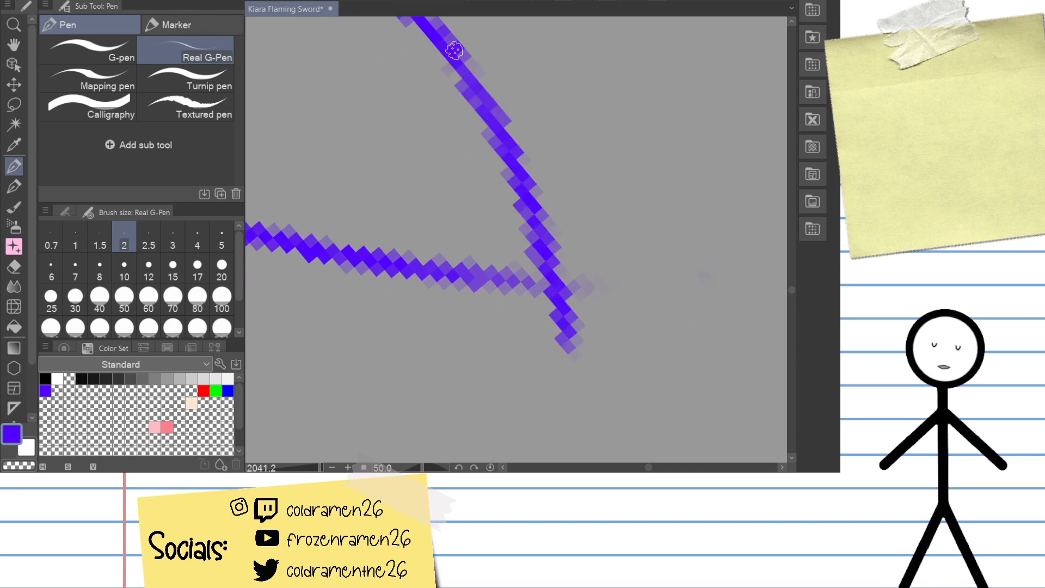
Step: Erase the stray ends beyond the pointed tip and redraw the faint stretch of line next to it
key("e")
mouse_move(588, 307)
left_mouse_down()
mouse_move(536, 354)
mouse_move(575, 332)
mouse_move(586, 306)
mouse_move(564, 302)
mouse_move(627, 297)
left_mouse_up()
left_click_drag(671, 252, 574, 87)
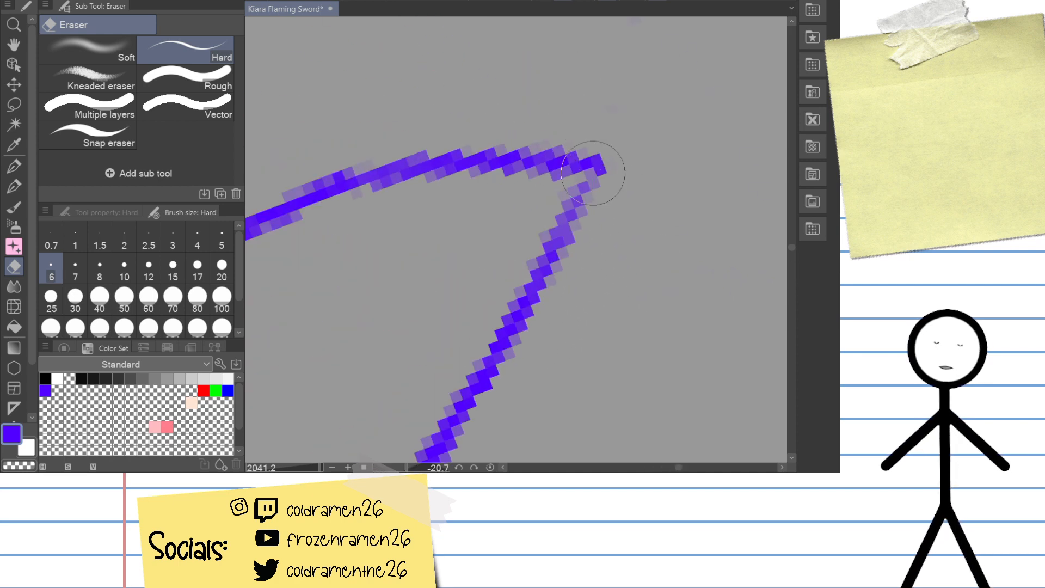
key("p")
left_click_drag(597, 171, 521, 330)
key("ctrl+z")
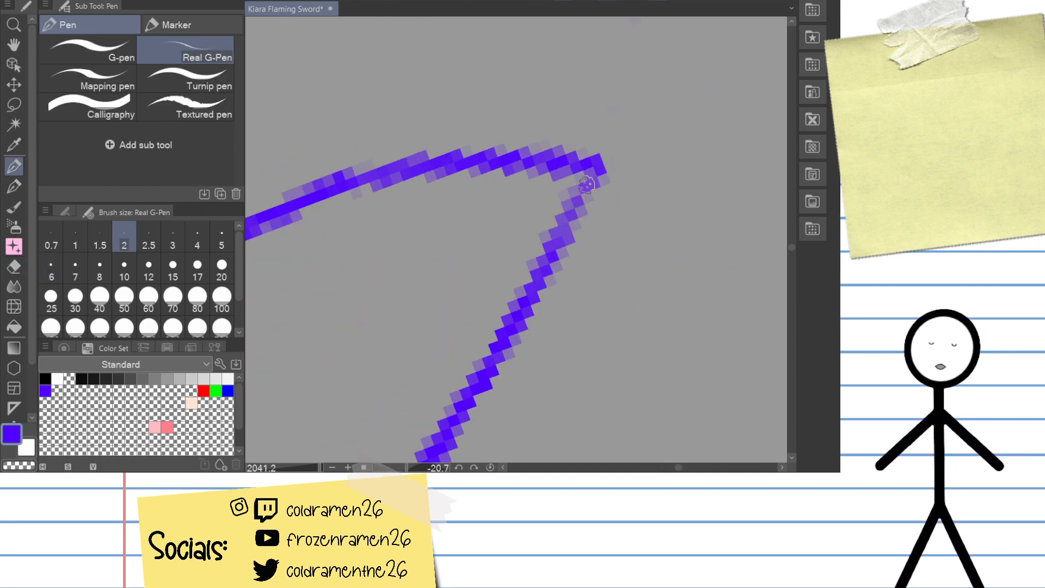
left_click_drag(597, 170, 514, 318)
Step: Draw a slightly bowed line with the Real G-Pen from the pointed tip down across the straight edge
mouse_move(320, 468)
left_mouse_down()
mouse_move(290, 467)
mouse_move(313, 468)
left_mouse_up()
left_click_drag(516, 272, 555, 138)
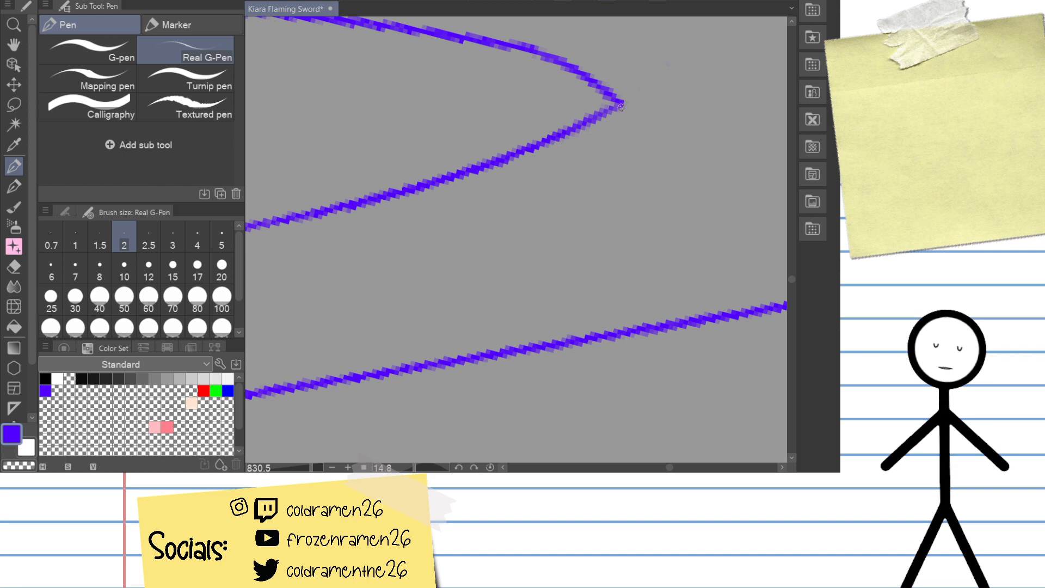
left_click_drag(620, 105, 608, 384)
key("ctrl+z")
left_click_drag(620, 104, 580, 326)
key("ctrl+z")
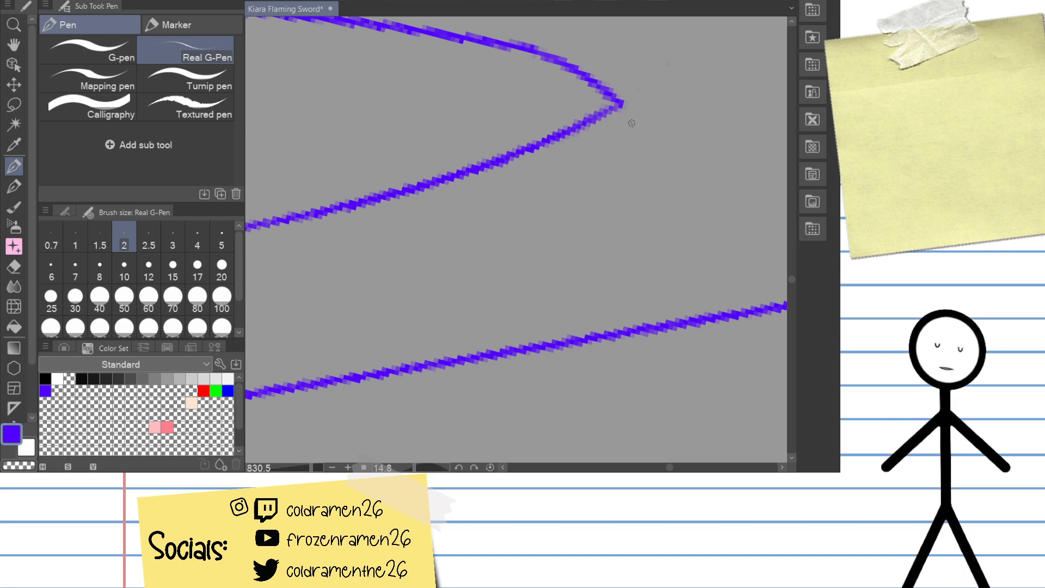
left_click_drag(621, 104, 583, 388)
Step: Erase the bowed line's overshoot below the straight edge
left_click_drag(649, 298, 624, 188)
key("e")
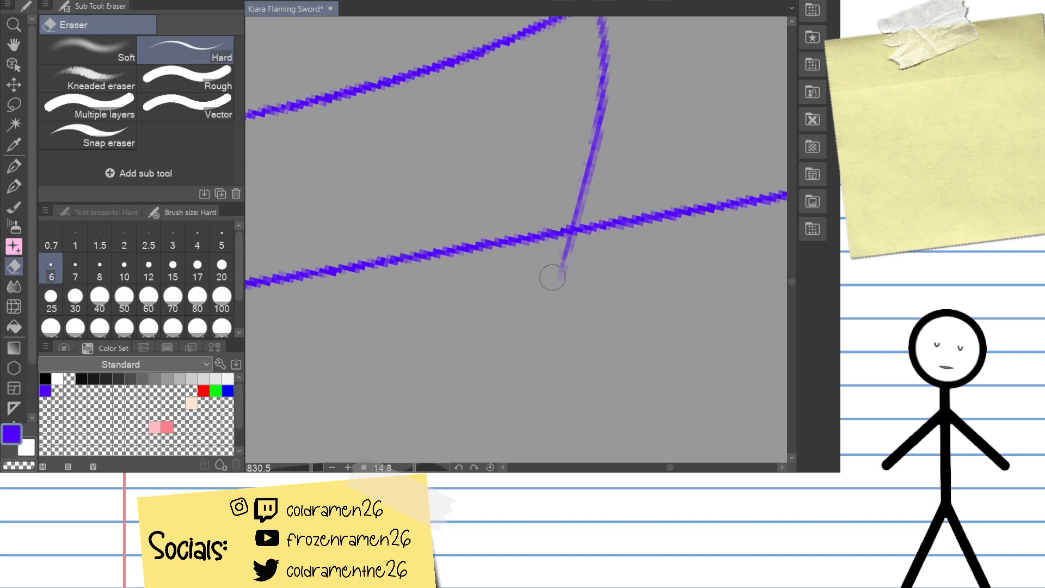
mouse_move(550, 275)
left_mouse_down()
mouse_move(590, 250)
mouse_move(560, 250)
mouse_move(572, 248)
left_mouse_up()
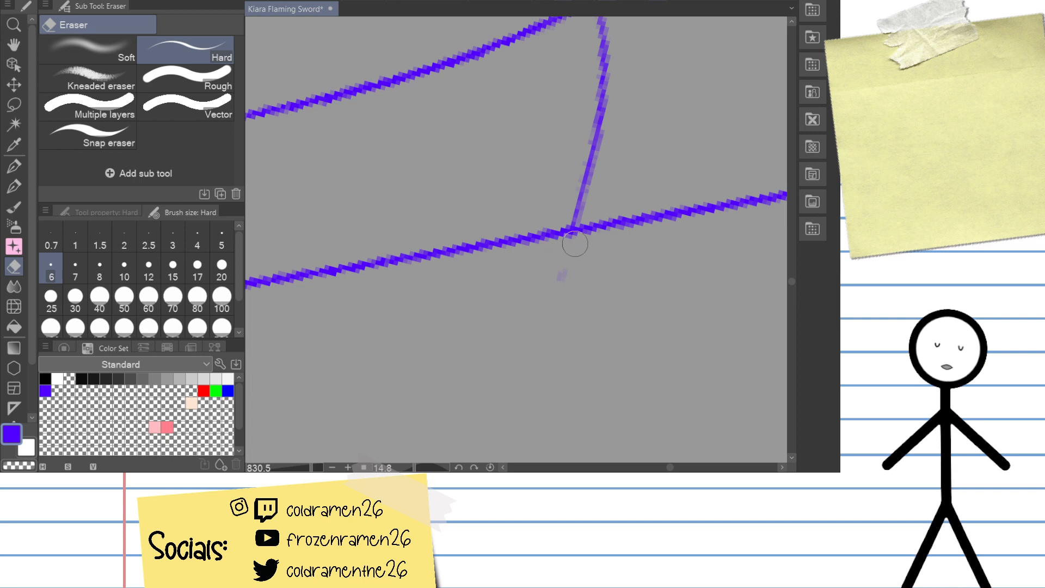
Step: Draw a second square notch below the straight edge by extending the upper notch's sides through the edge and adding a base
left_click_drag(387, 299, 713, 207)
left_click_drag(382, 305, 604, 250)
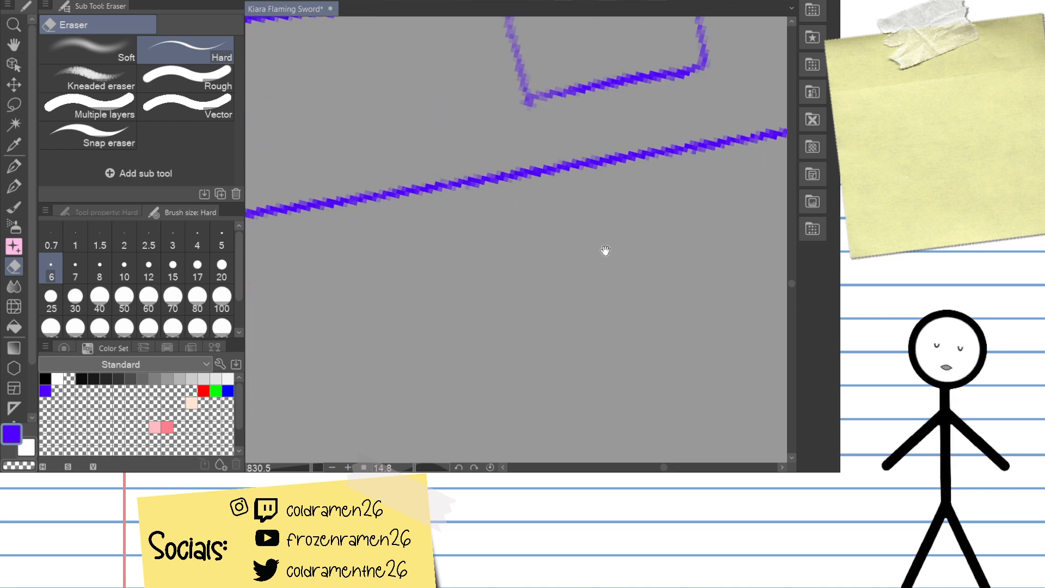
left_click_drag(656, 154, 543, 218)
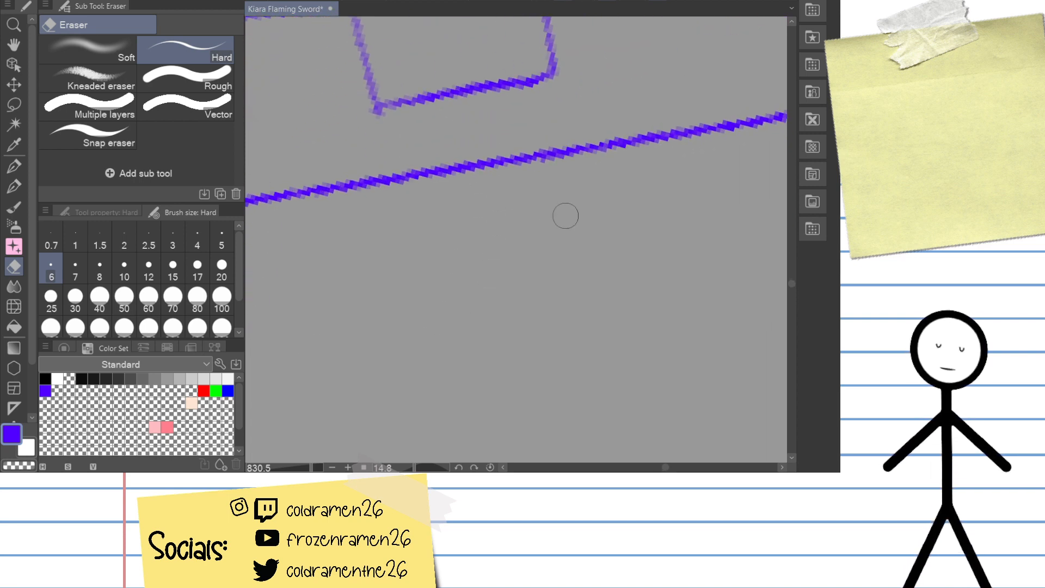
key("p")
left_click_drag(556, 154, 541, 239)
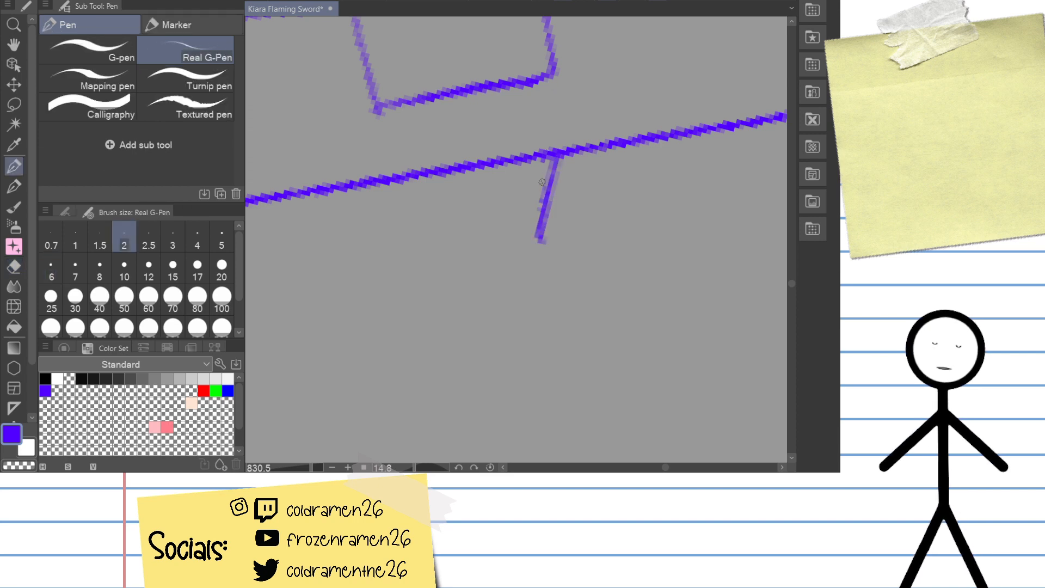
key("ctrl+z")
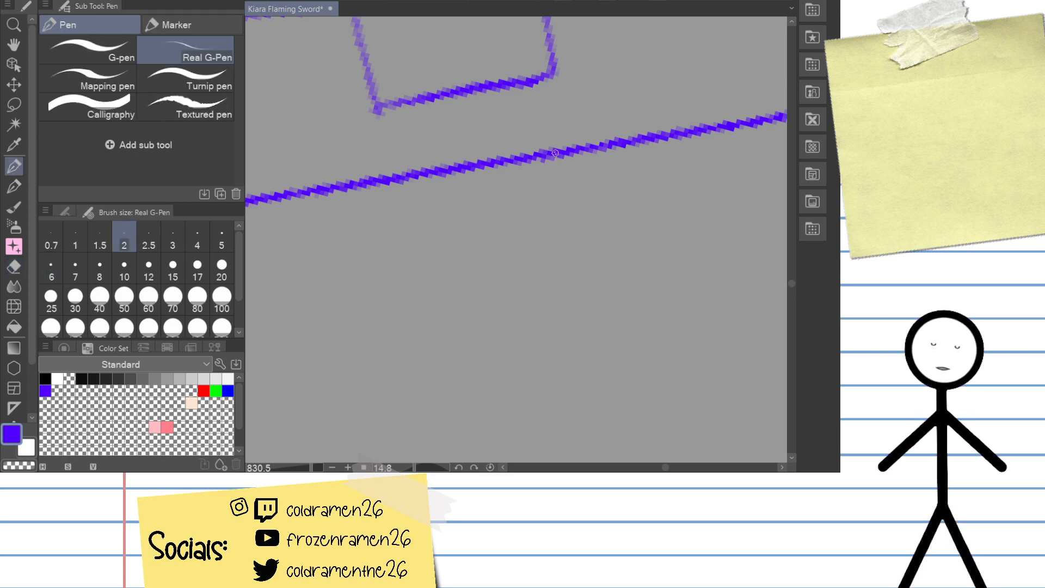
left_click_drag(556, 155, 560, 229)
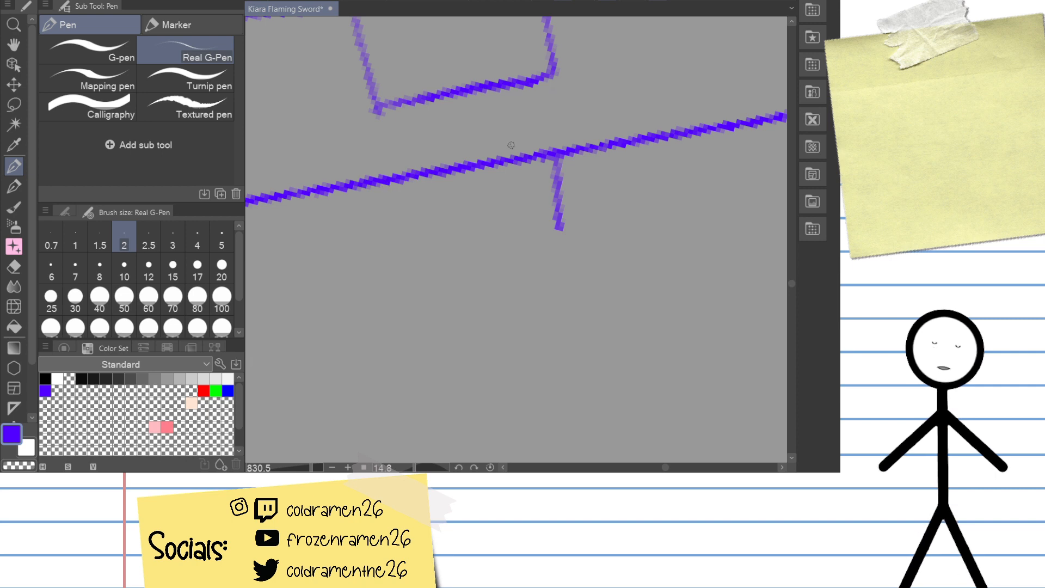
key("ctrl+z")
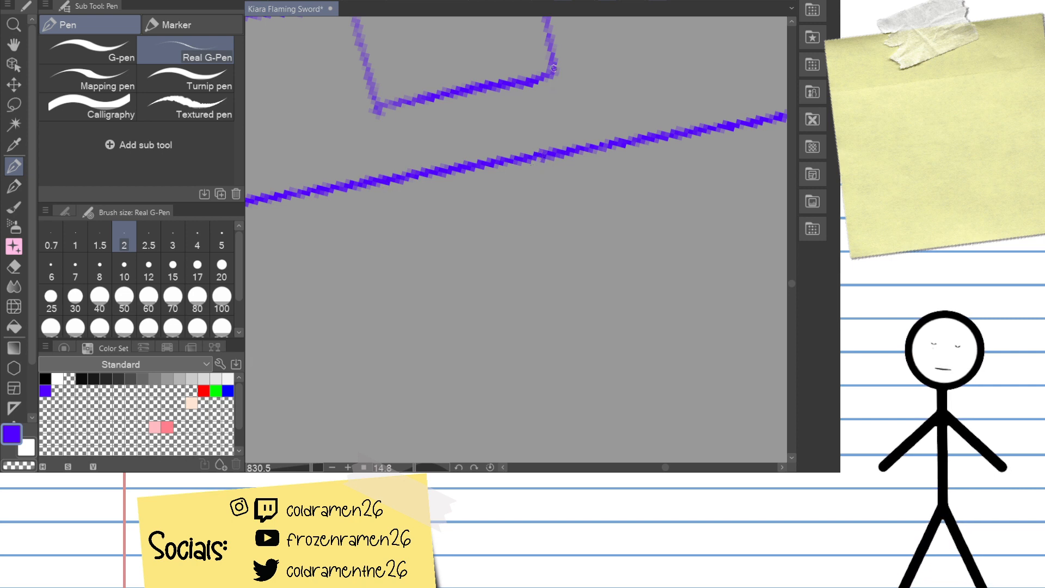
left_click_drag(551, 71, 558, 226)
mouse_move(376, 107)
left_mouse_down()
mouse_move(386, 245)
mouse_move(586, 223)
left_mouse_up()
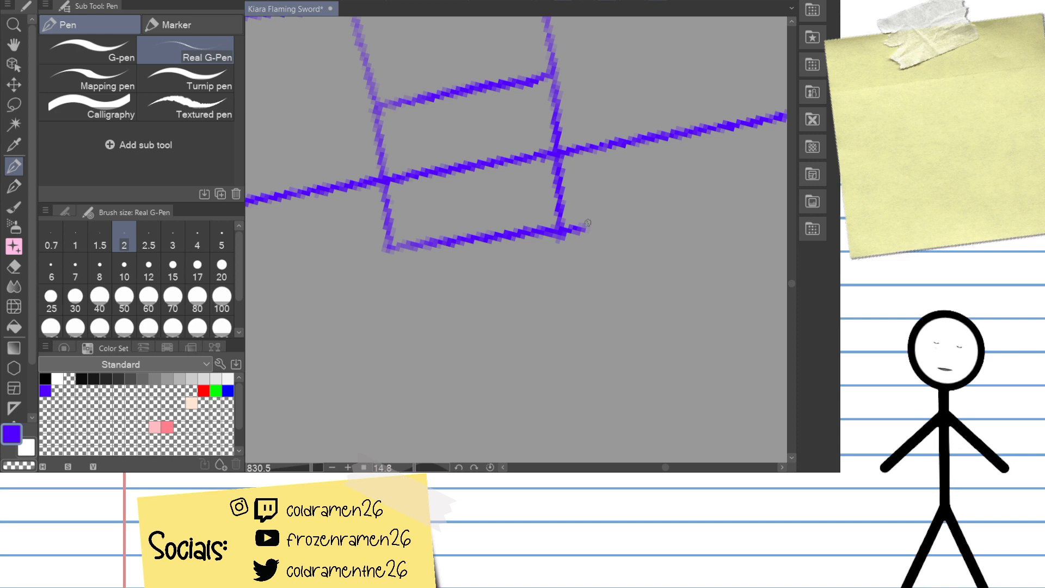
Step: Erase the overshoot at the lower notch's corner, the straight edge segment inside it, and the side extensions between the two notches
key("e")
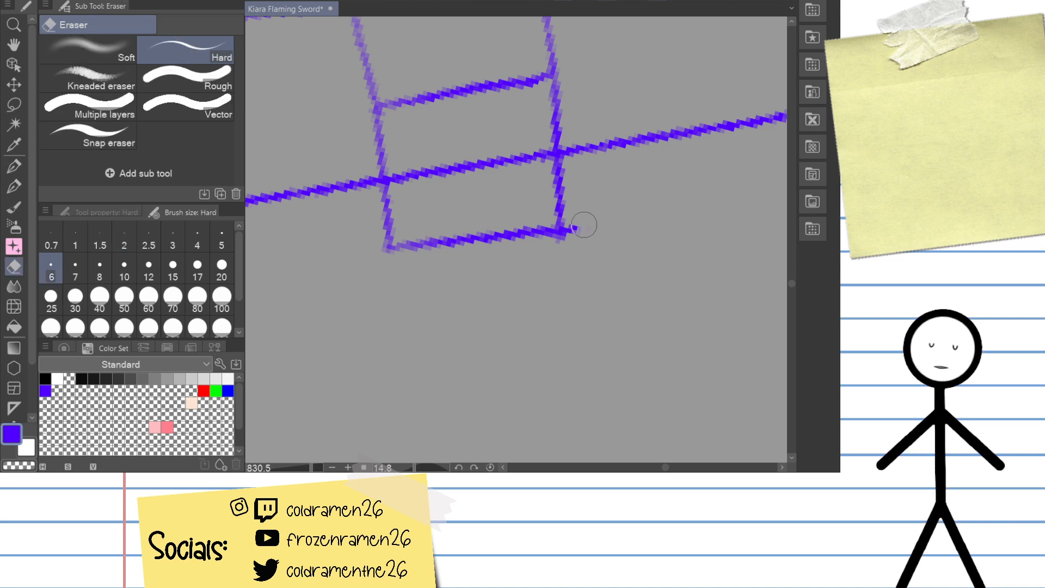
left_click_drag(582, 226, 577, 230)
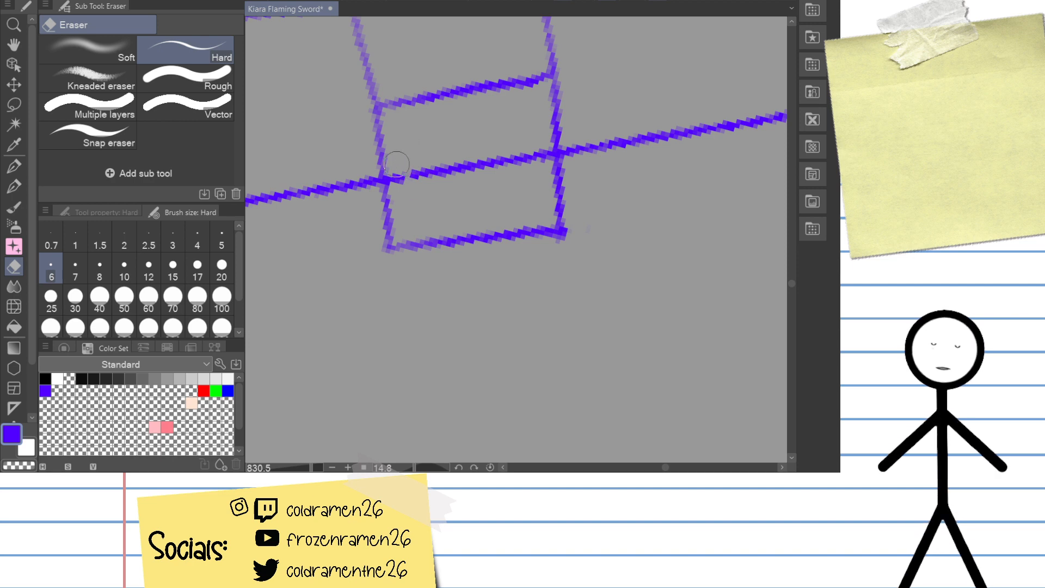
mouse_move(397, 163)
left_mouse_down()
mouse_move(396, 175)
mouse_move(381, 166)
mouse_move(374, 109)
mouse_move(371, 140)
mouse_move(412, 191)
mouse_move(434, 165)
mouse_move(490, 161)
left_mouse_up()
mouse_move(562, 93)
left_mouse_down()
mouse_move(556, 85)
mouse_move(555, 139)
mouse_move(521, 140)
mouse_move(532, 135)
mouse_move(539, 175)
mouse_move(539, 242)
left_mouse_up()
key("space")
left_click_drag(474, 153, 497, 275)
left_click_drag(486, 178, 572, 155)
key("shift+space")
left_click_drag(679, 128, 542, 44)
Step: Draw a slanted line with the Real G-Pen from the upper notch's near bottom corner down past the lower notch's near top corner
key("p")
left_click_drag(412, 280, 466, 213)
key("space")
left_click_drag(600, 93, 579, 56)
key("shift+space")
mouse_move(610, 146)
left_mouse_down()
mouse_move(625, 235)
mouse_move(599, 297)
left_mouse_up()
left_click_drag(560, 155, 548, 231)
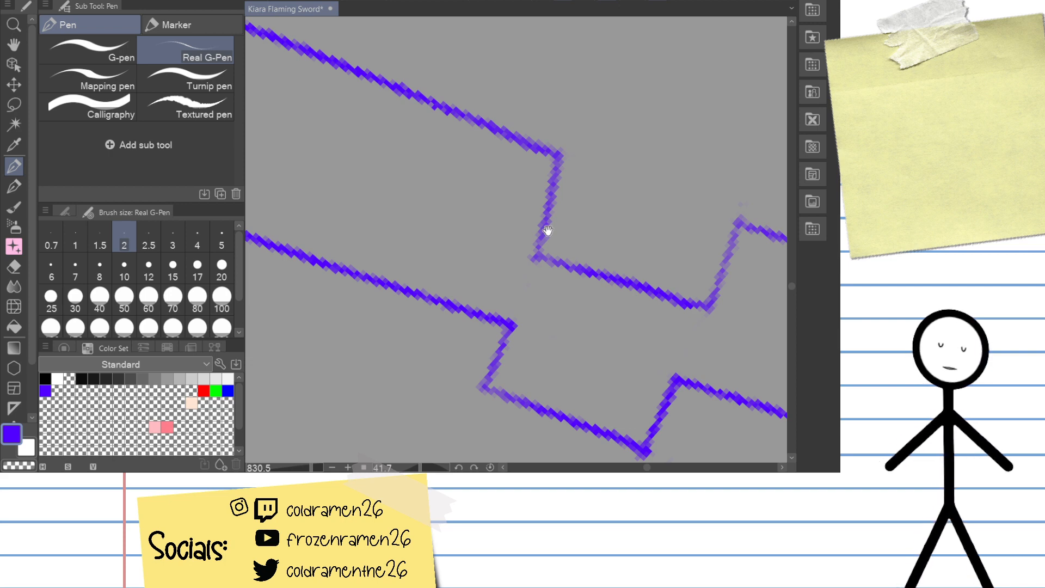
left_click_drag(603, 164, 652, 145)
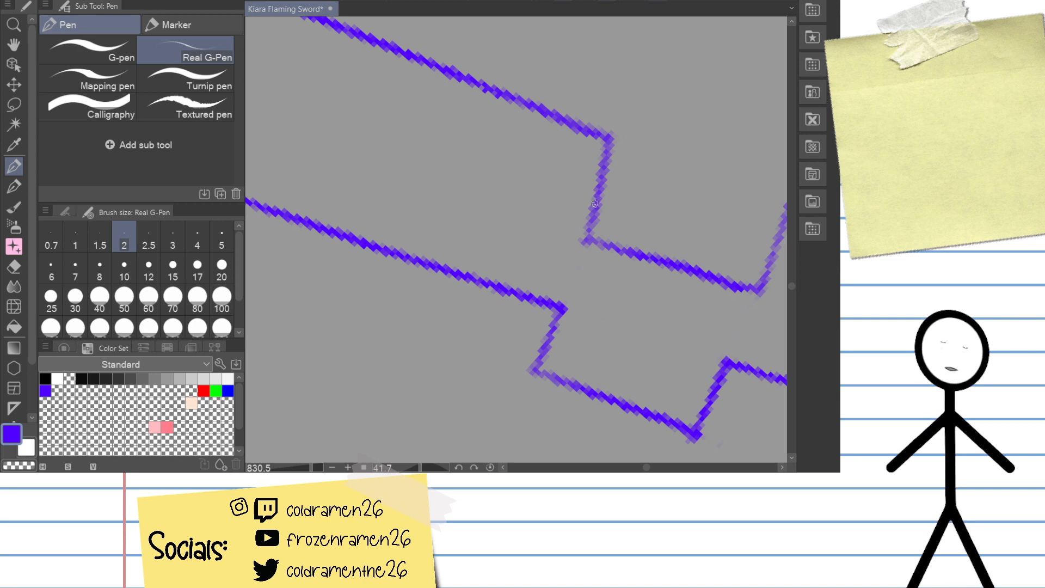
key("space")
left_click_drag(623, 191, 608, 142)
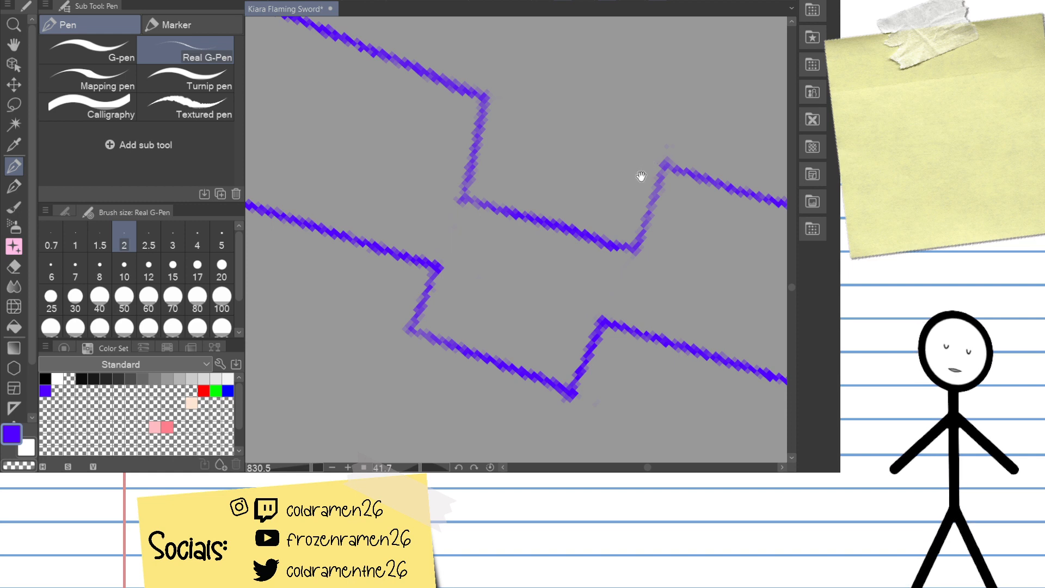
left_click_drag(466, 200, 432, 261)
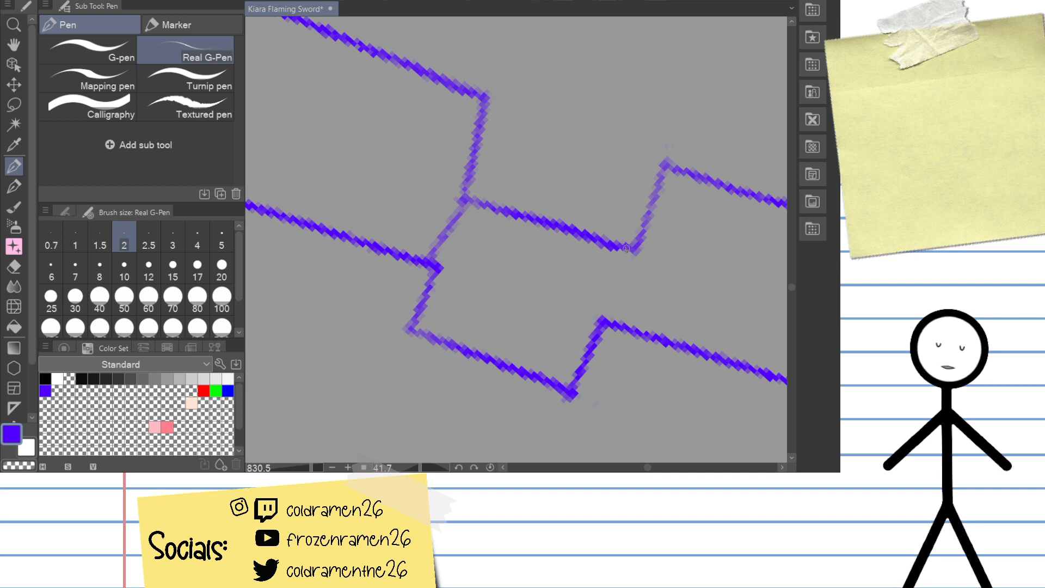
key("ctrl+z")
left_click_drag(466, 200, 412, 293)
key("ctrl+z")
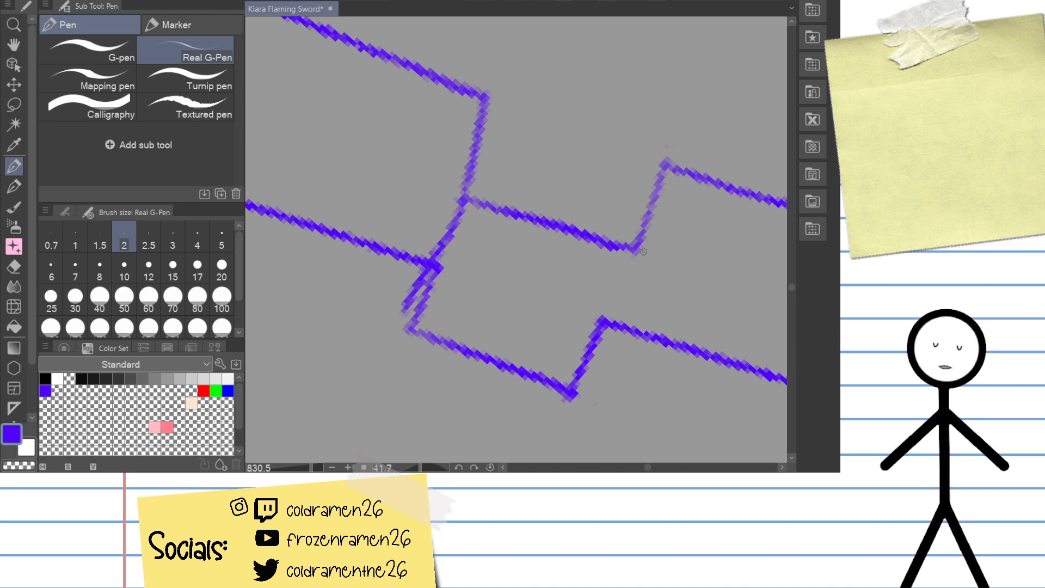
Step: Draw a matching slanted line from the upper notch's far bottom corner down to the lower notch's base
left_click_drag(637, 248, 558, 363)
key("ctrl+z")
left_click_drag(635, 249, 554, 387)
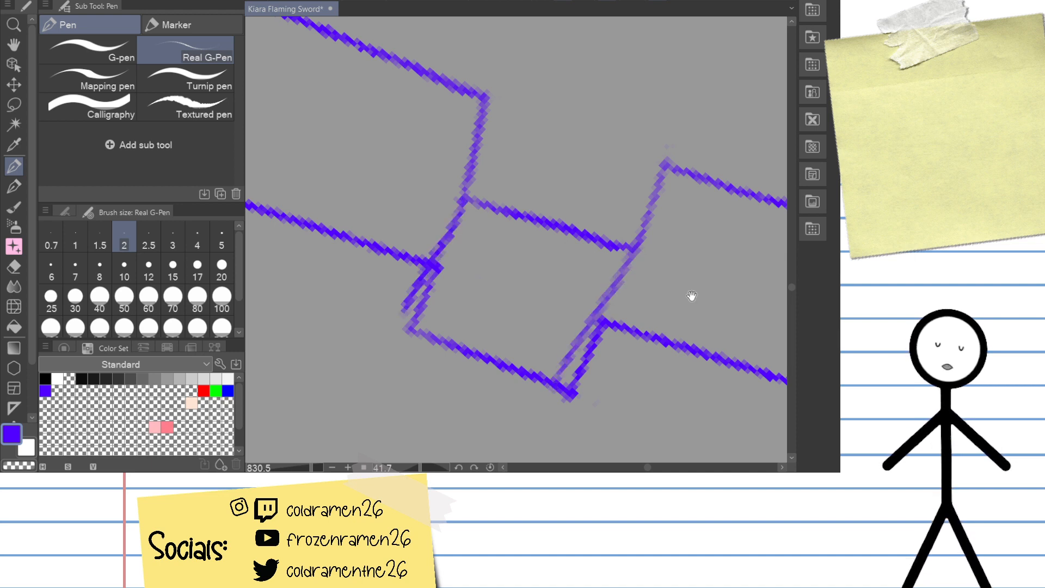
Step: Erase the lower notch's original sides and base, keeping the two slanted lines
left_click_drag(692, 296, 629, 210)
mouse_move(624, 198)
left_mouse_down()
mouse_move(619, 99)
mouse_move(602, 90)
left_mouse_up()
key("e")
mouse_move(539, 231)
left_mouse_down()
mouse_move(542, 307)
mouse_move(556, 299)
left_mouse_up()
left_click_drag(529, 229, 604, 163)
mouse_move(437, 205)
left_mouse_down()
mouse_move(440, 256)
mouse_move(527, 259)
mouse_move(566, 229)
mouse_move(586, 182)
mouse_move(543, 266)
mouse_move(582, 246)
left_mouse_up()
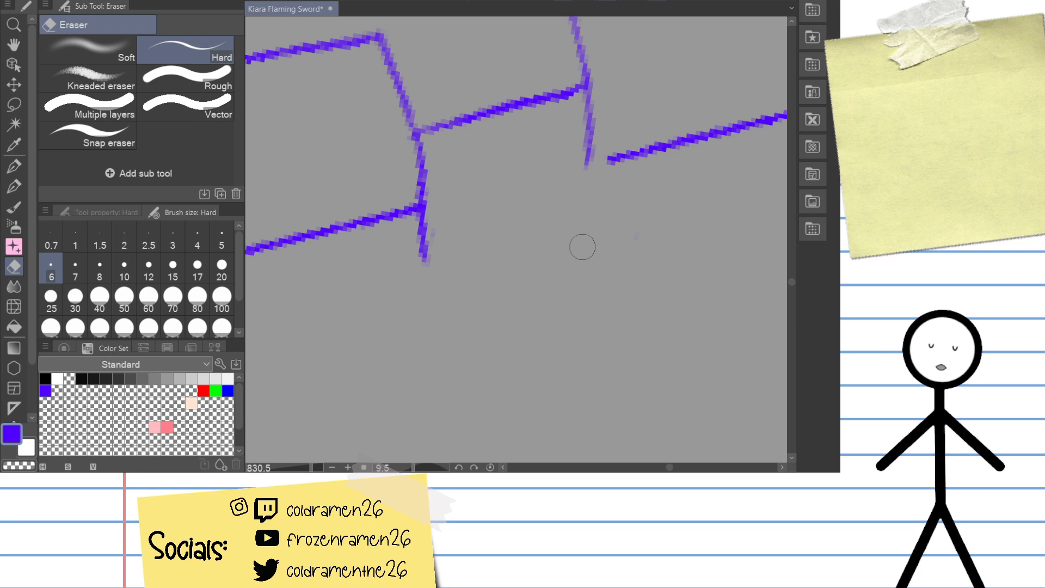
Step: Draw the lower notch's far slanted side and its base with the Real G-Pen, and extend the adjoining edge line to meet the side
key("p")
left_click_drag(589, 136, 579, 232)
key("ctrl+z")
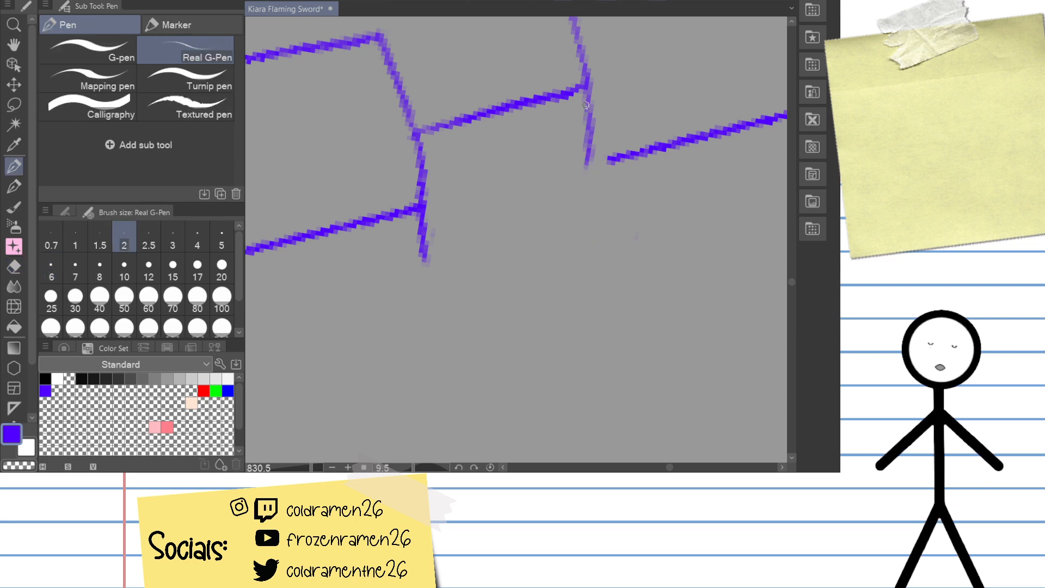
left_click_drag(589, 97, 584, 229)
left_click_drag(425, 265, 619, 207)
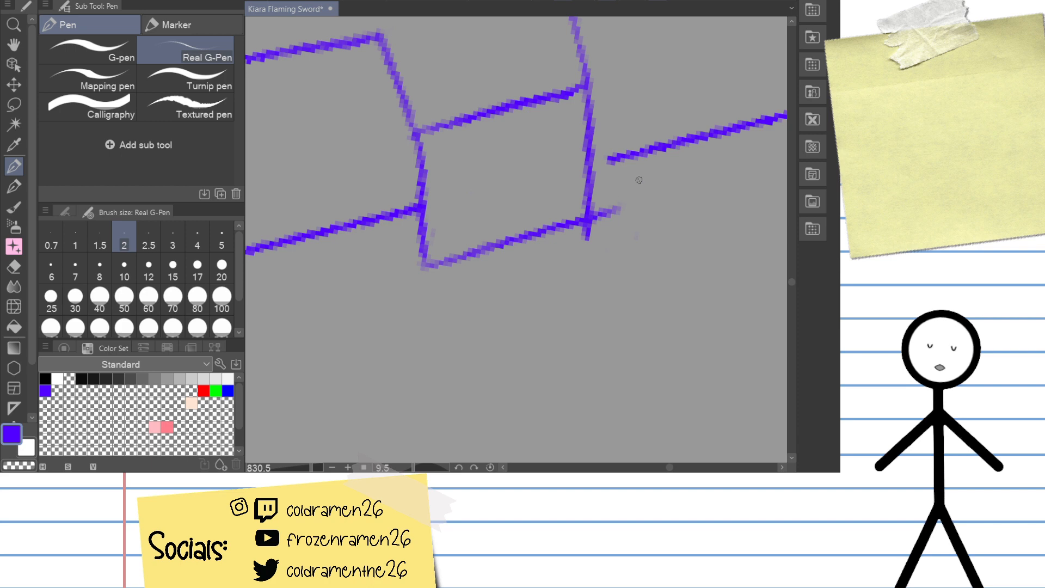
Step: Erase the overshooting line ends at the corner where the lower notch's side and base meet
key("e")
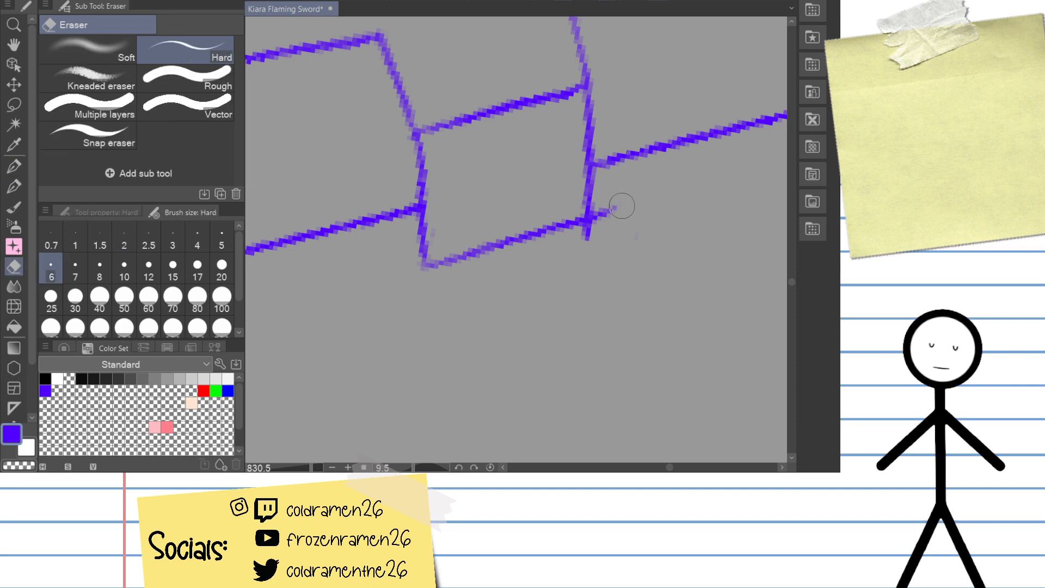
mouse_move(618, 205)
left_mouse_down()
mouse_move(588, 222)
mouse_move(583, 273)
mouse_move(653, 147)
mouse_move(725, 215)
mouse_move(635, 270)
mouse_move(737, 161)
mouse_move(630, 244)
left_mouse_up()
key("p")
Step: Examine the traced line work at the outline's pointed end and against the whole illustration
mouse_move(534, 208)
left_mouse_down()
mouse_move(737, 163)
mouse_move(779, 188)
left_mouse_up()
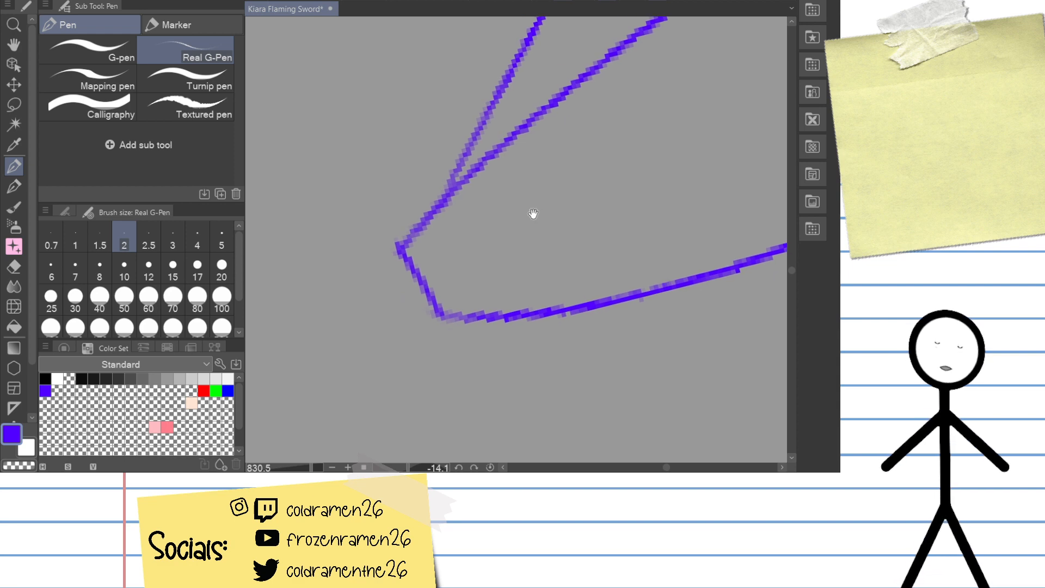
mouse_move(532, 215)
left_mouse_down()
mouse_move(522, 163)
mouse_move(482, 153)
mouse_move(367, 201)
left_mouse_up()
key("e")
mouse_move(634, 161)
left_mouse_down()
mouse_move(546, 96)
mouse_move(500, 96)
left_mouse_up()
key("p")
left_click_drag(646, 158, 587, 188)
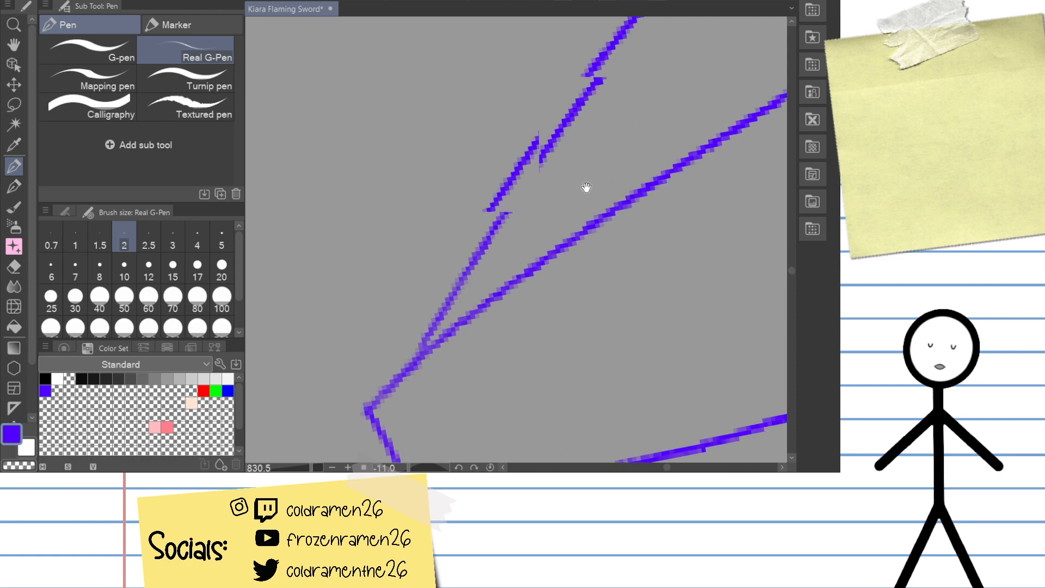
scroll(586, 187, "down", 15)
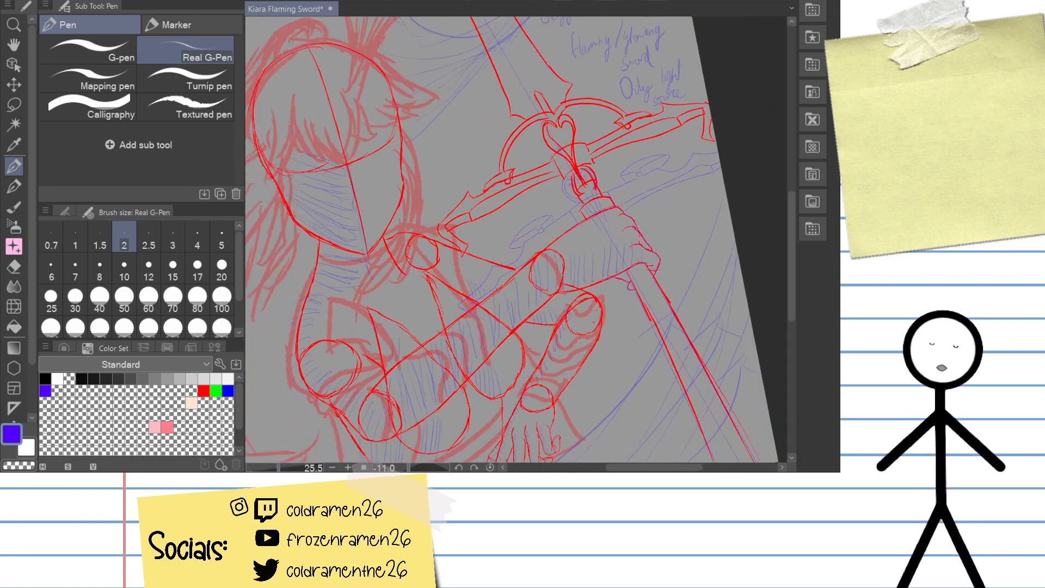
scroll(516, 239, "up", 3)
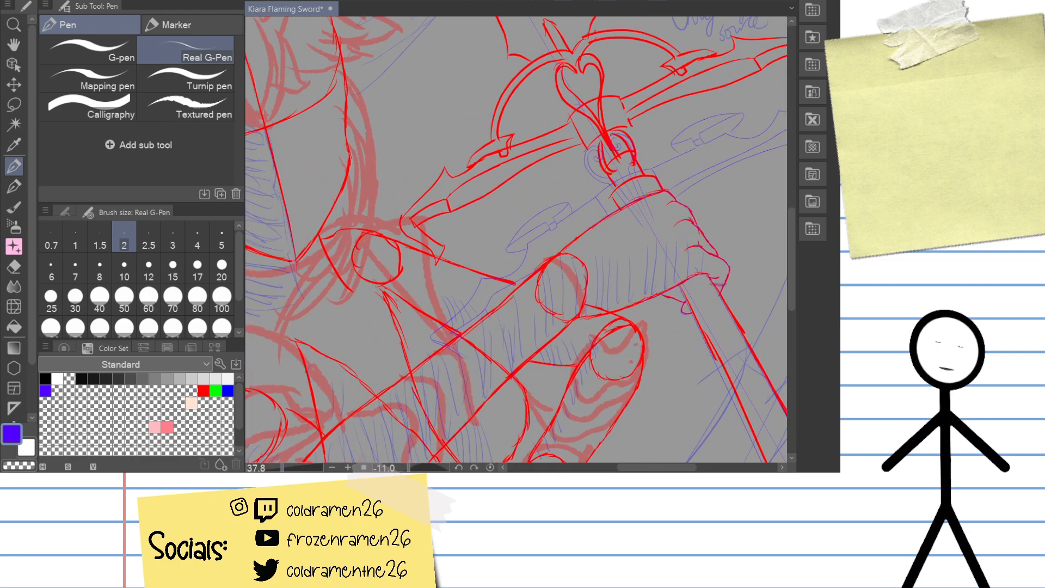
scroll(516, 239, "down", 4)
scroll(516, 239, "up", 3)
scroll(516, 240, "up", 3)
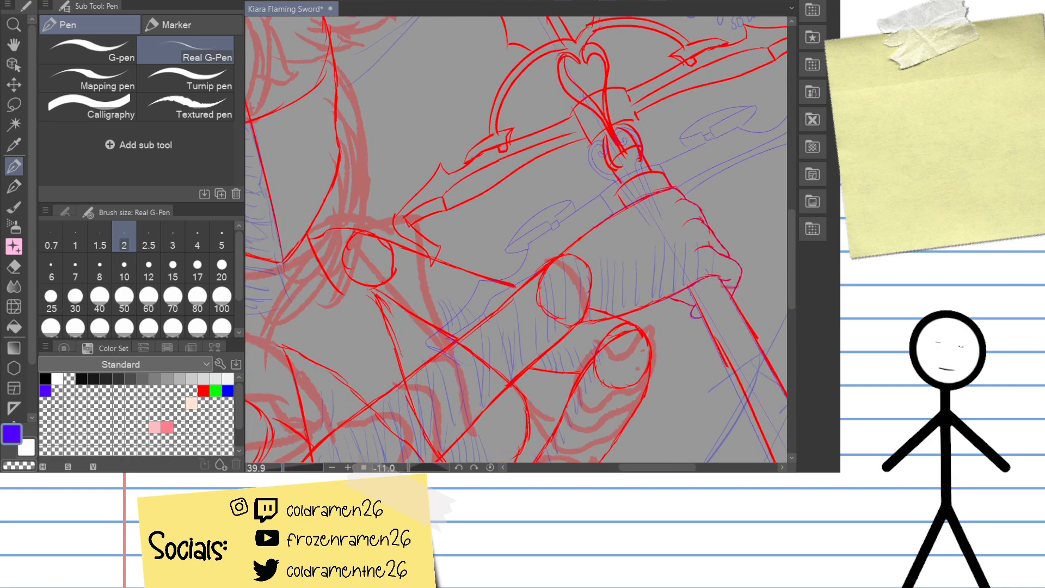
scroll(516, 239, "up", 1)
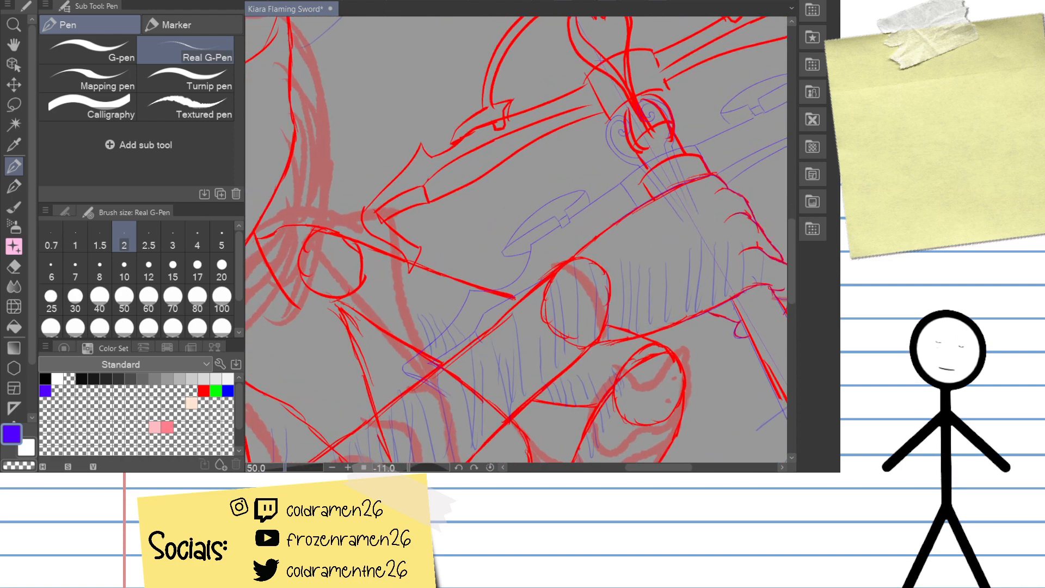
scroll(516, 240, "up", 10)
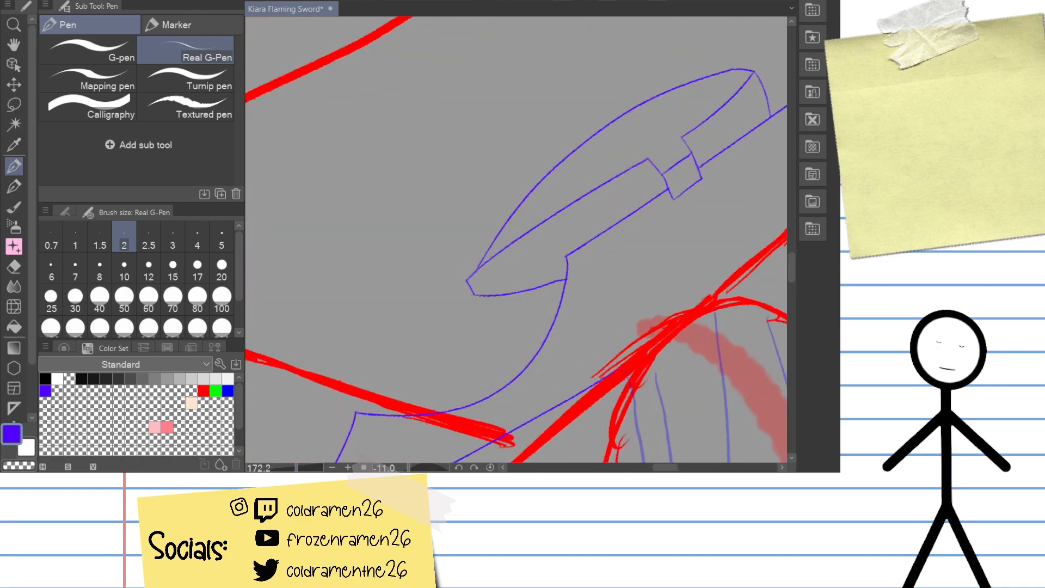
scroll(517, 248, "up", 1)
scroll(516, 240, "down", 4)
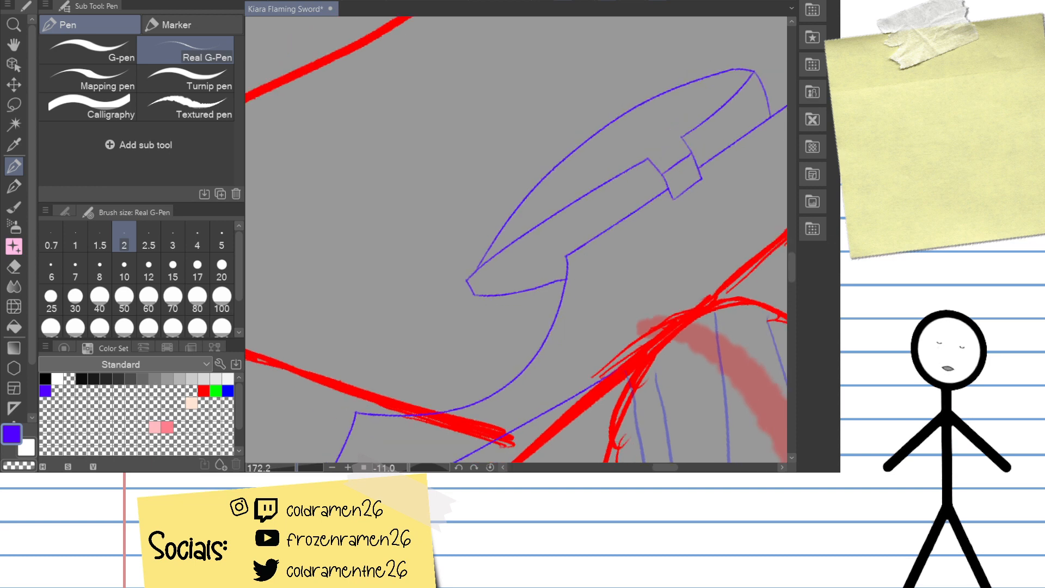
scroll(516, 240, "up", 2)
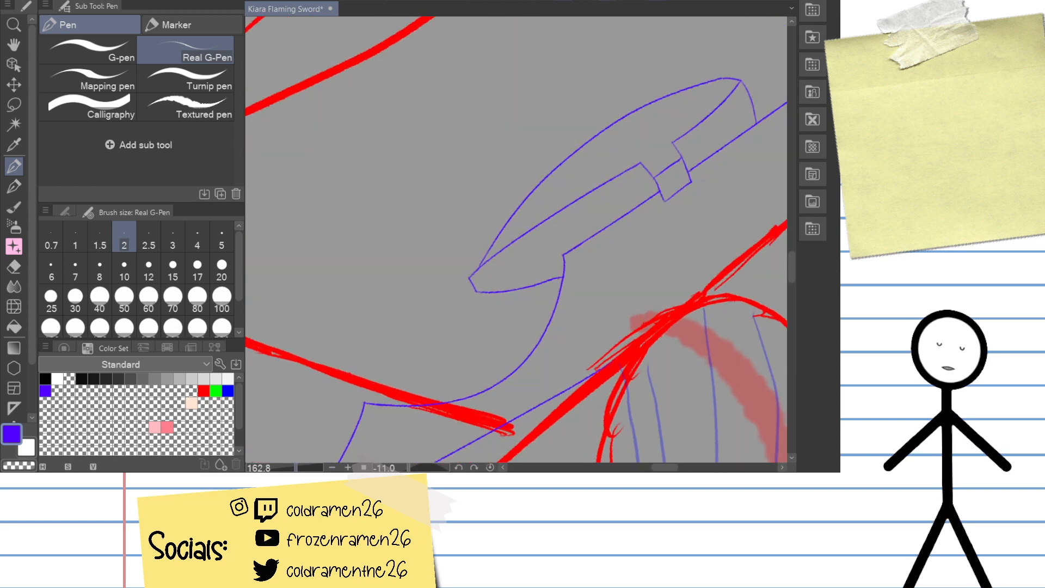
scroll(517, 239, "up", 4)
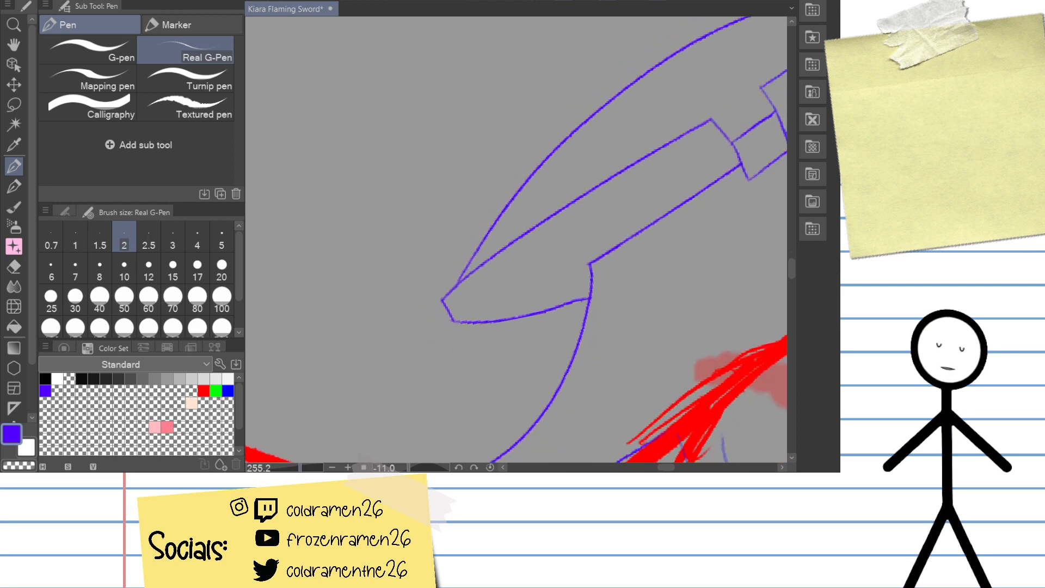
scroll(517, 240, "down", 1)
scroll(517, 239, "up", 8)
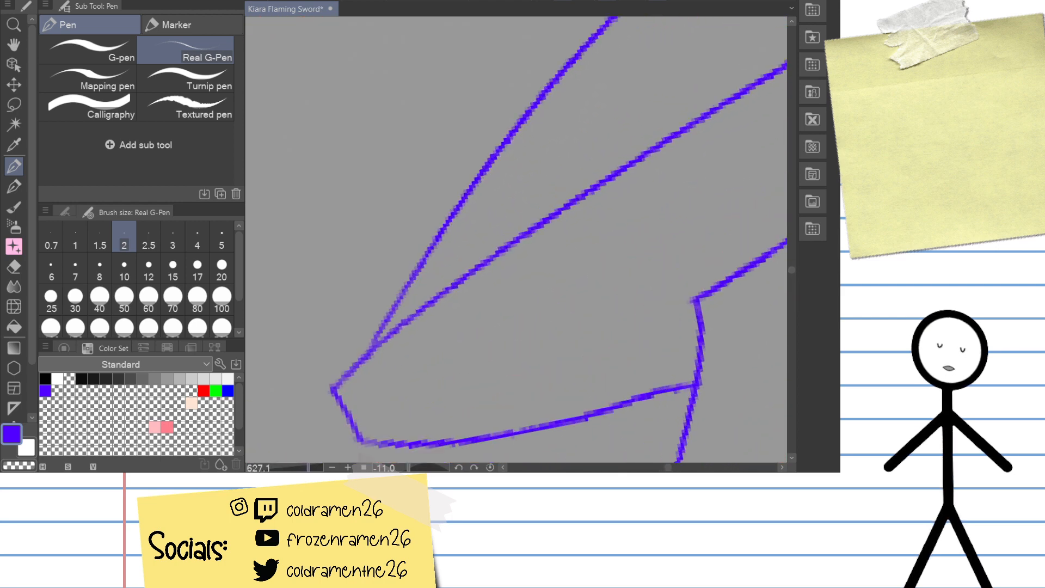
Step: Erase the outer half of the shape's bottom curve where it runs up to the curved side line
mouse_move(644, 267)
left_mouse_down()
mouse_move(607, 87)
mouse_move(562, 68)
left_mouse_up()
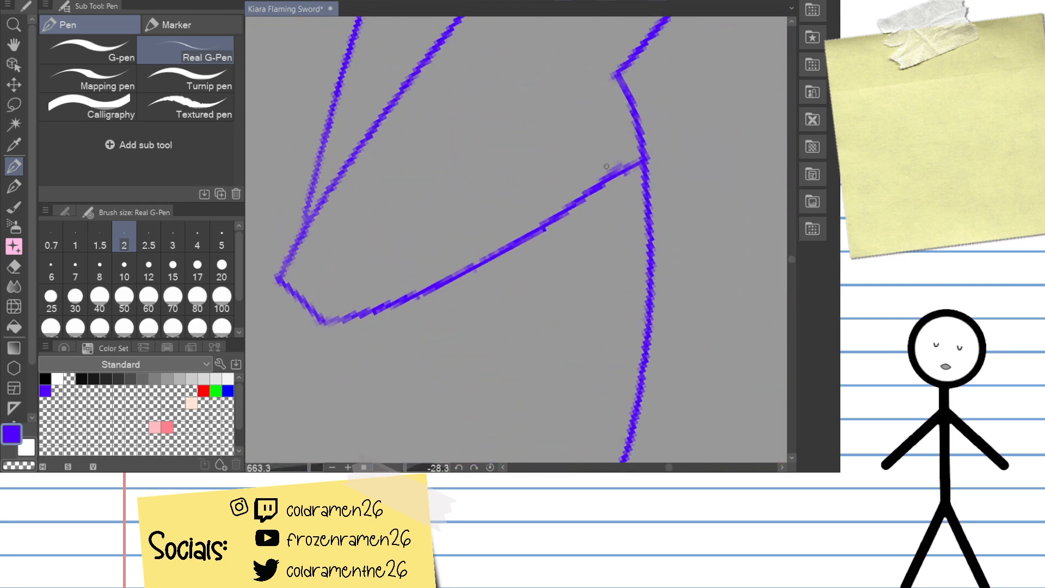
key("e")
left_click_drag(572, 205, 615, 171)
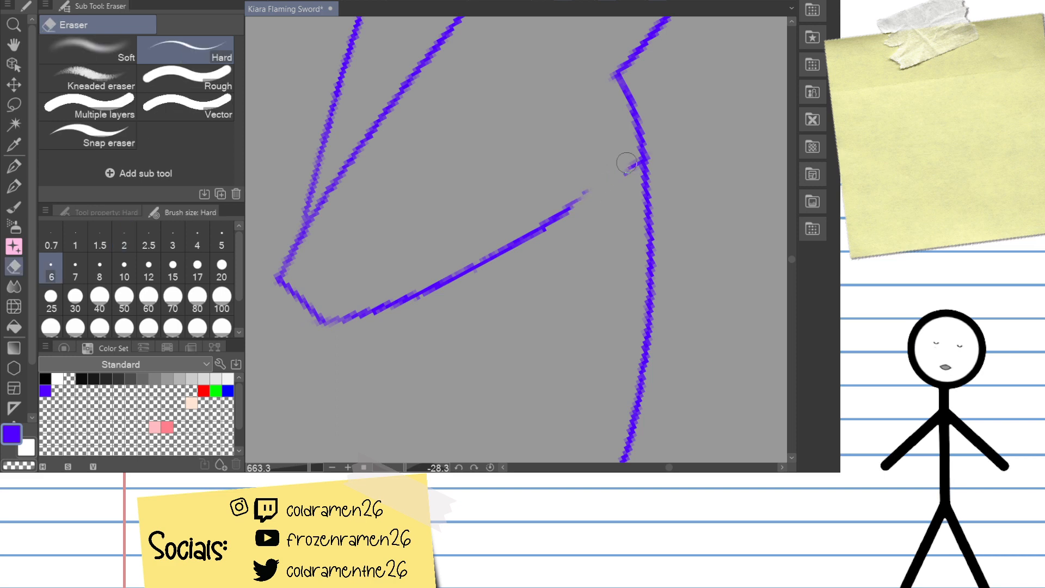
mouse_move(561, 215)
left_mouse_down()
mouse_move(447, 276)
mouse_move(560, 219)
left_mouse_up()
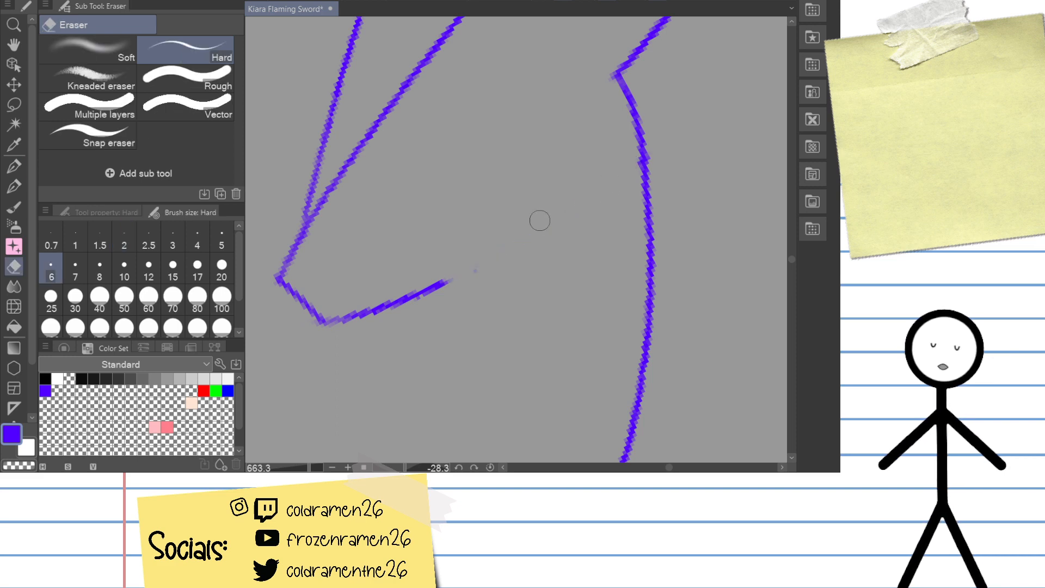
Step: Redraw the bottom curve with the Real G-Pen from its remaining stub up to the curved side line
key("p")
left_click_drag(434, 285, 661, 149)
key("ctrl+z")
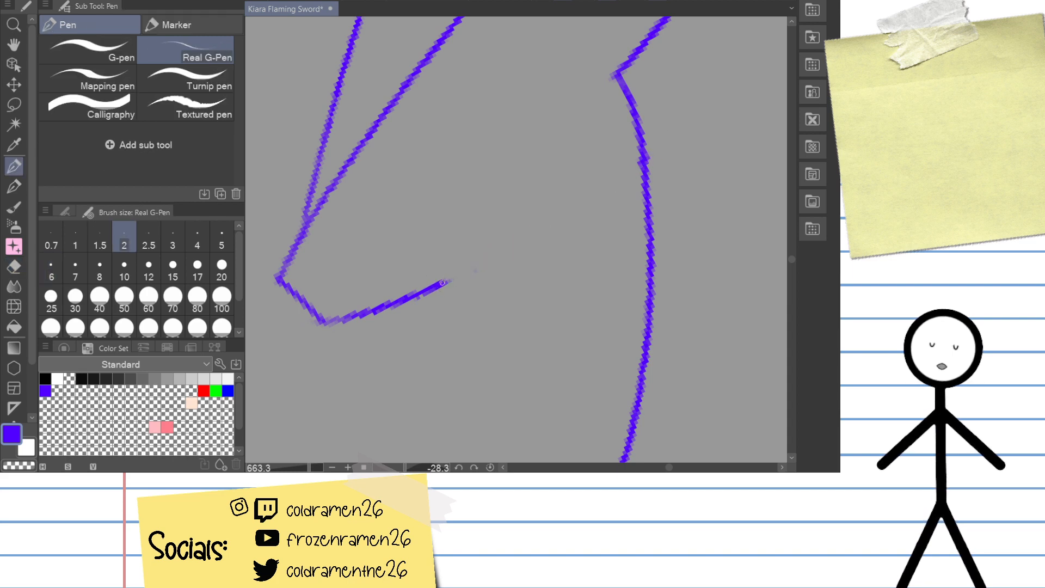
left_click_drag(440, 283, 664, 146)
key("ctrl+z")
left_click_drag(434, 287, 669, 143)
key("ctrl+z")
left_click_drag(435, 286, 665, 145)
key("ctrl+z")
left_click_drag(433, 288, 661, 148)
key("ctrl+z")
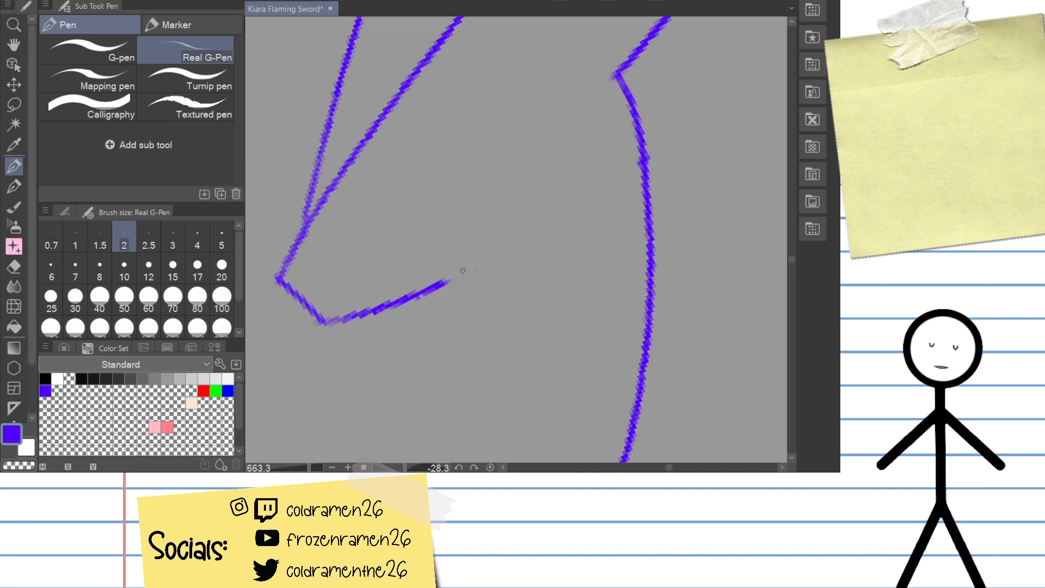
left_click_drag(428, 294, 644, 164)
mouse_move(588, 115)
left_mouse_down()
mouse_move(545, 374)
mouse_move(520, 305)
mouse_move(599, 203)
mouse_move(578, 230)
left_mouse_up()
Step: Erase the long middle section of the outer arc, keeping a short stub at each end
key("e")
mouse_move(582, 132)
left_mouse_down()
mouse_move(525, 183)
mouse_move(518, 175)
left_mouse_up()
left_click_drag(385, 297, 574, 75)
mouse_move(520, 129)
left_mouse_down()
mouse_move(430, 282)
mouse_move(446, 250)
left_mouse_up()
left_click_drag(399, 280, 376, 343)
left_click_drag(458, 247, 544, 79)
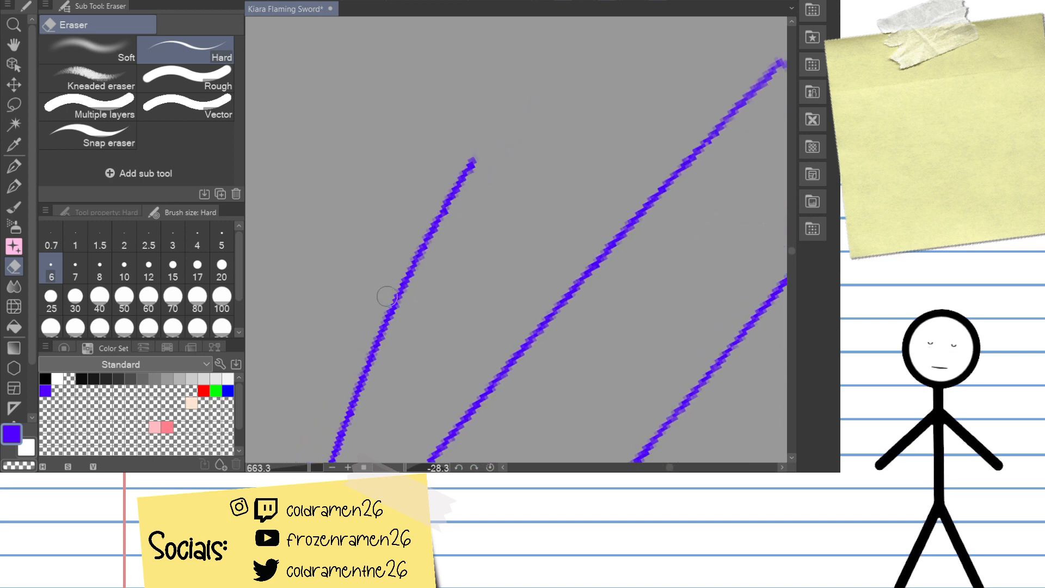
left_click_drag(476, 159, 382, 312)
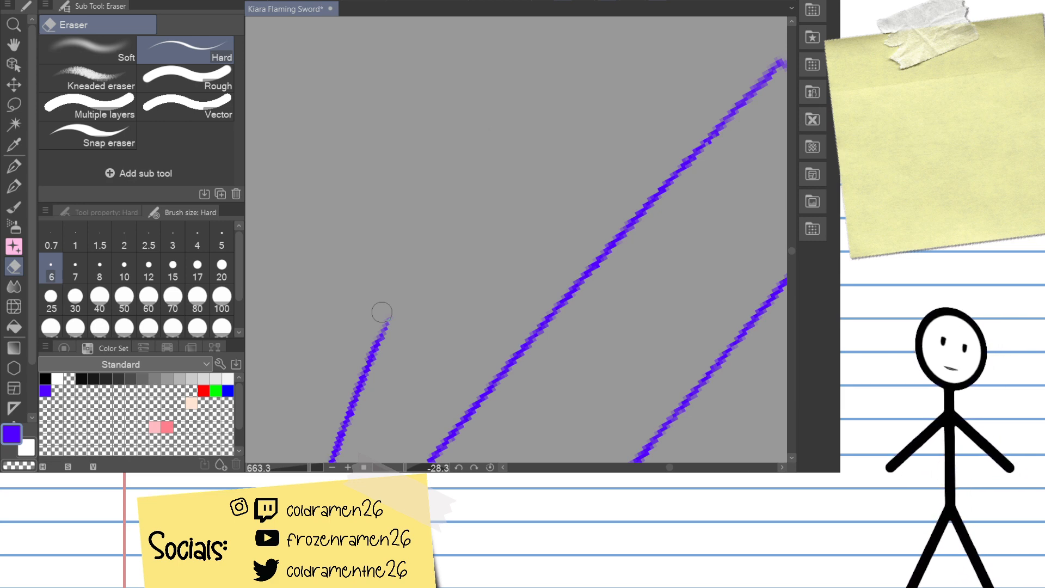
key("ctrl+z")
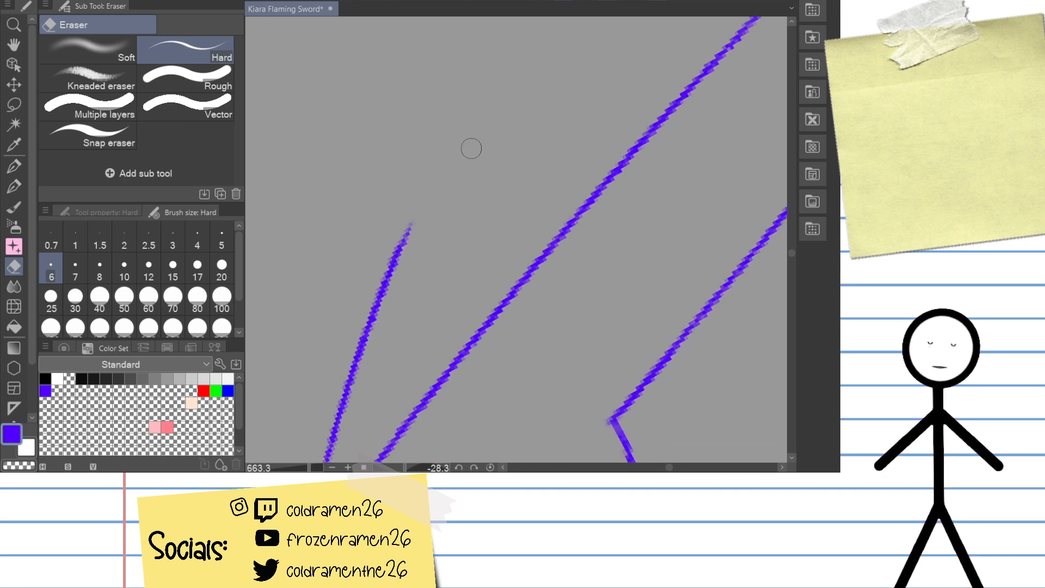
mouse_move(419, 203)
left_mouse_down()
mouse_move(381, 305)
mouse_move(390, 271)
left_mouse_up()
Step: Redraw the lower section of the outer arc with the Real G-Pen, from the lower stub upward beside the notched shape
left_click_drag(324, 468, 303, 468)
key("p")
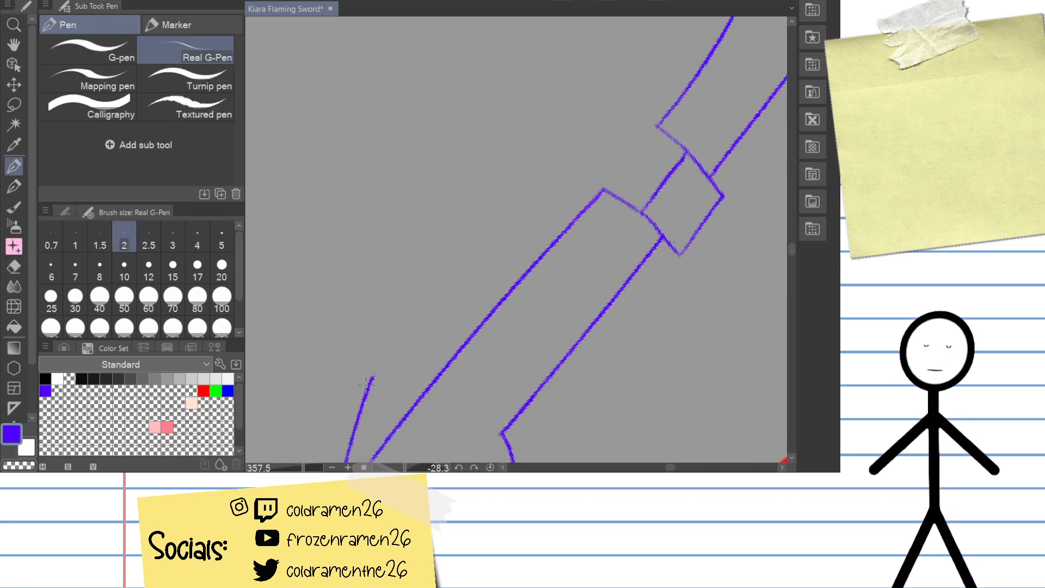
mouse_move(366, 400)
left_mouse_down()
mouse_move(539, 171)
mouse_move(604, 114)
left_mouse_up()
key("ctrl+z")
mouse_move(370, 381)
left_mouse_down()
mouse_move(408, 305)
mouse_move(585, 71)
mouse_move(417, 303)
mouse_move(610, 61)
left_mouse_up()
key("ctrl+z")
key("ctrl+z")
mouse_move(365, 400)
left_mouse_down()
mouse_move(417, 302)
mouse_move(607, 70)
left_mouse_up()
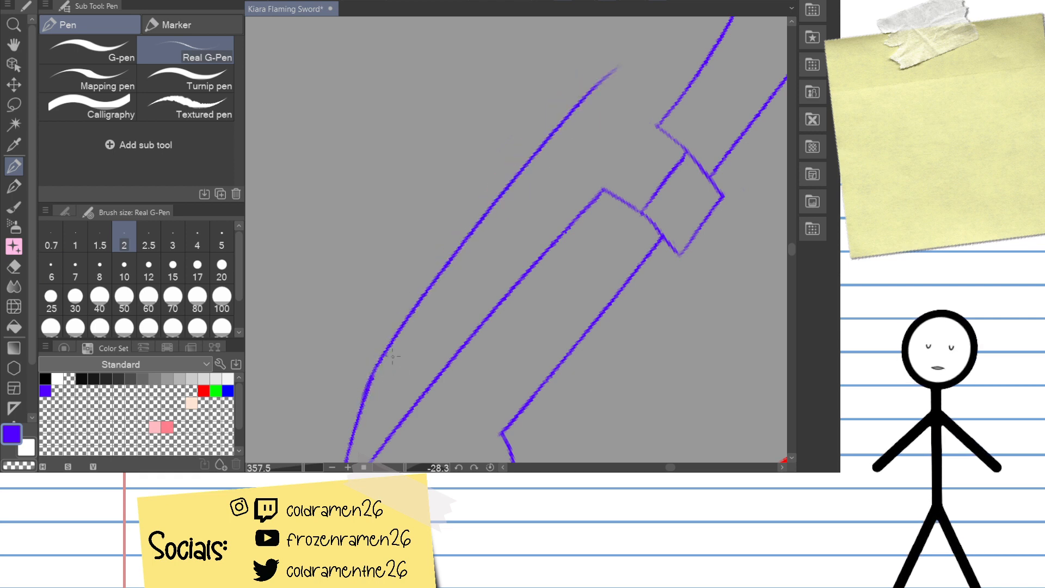
key("ctrl+z")
left_click_drag(371, 377, 577, 86)
Step: Draw the arc's upper section with the Real G-Pen to join the new lower section to the stub at the peak
left_click_drag(627, 166, 490, 338)
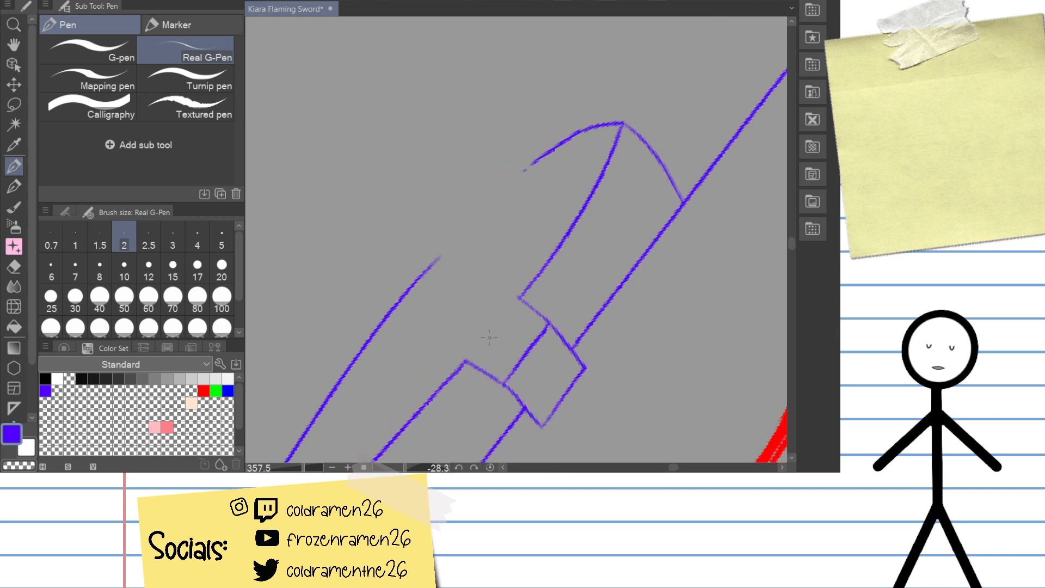
left_click_drag(412, 291, 601, 117)
key("ctrl+z")
left_click_drag(403, 302, 604, 102)
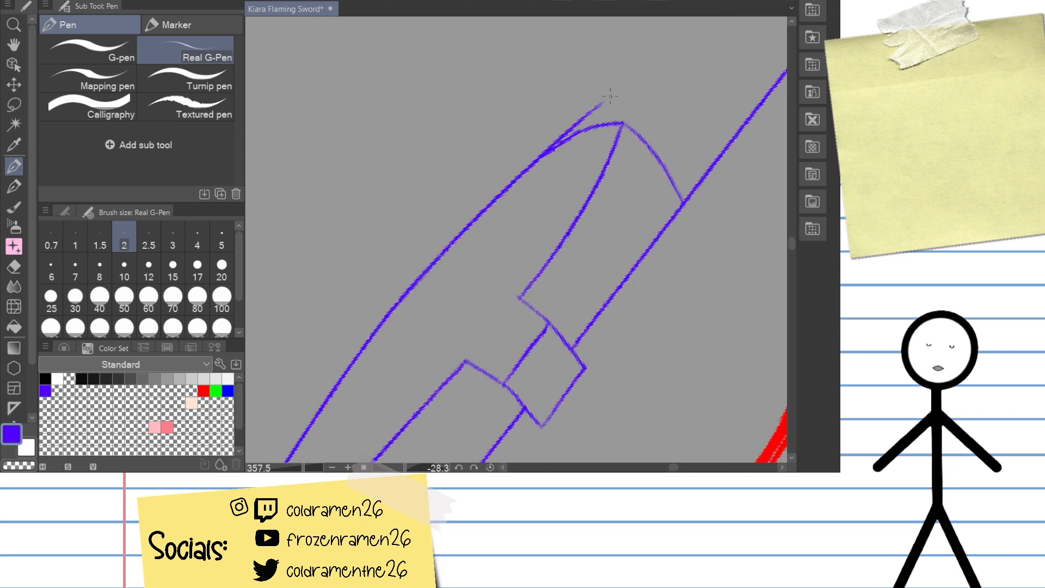
key("ctrl+z")
left_click_drag(415, 282, 631, 96)
key("ctrl+z")
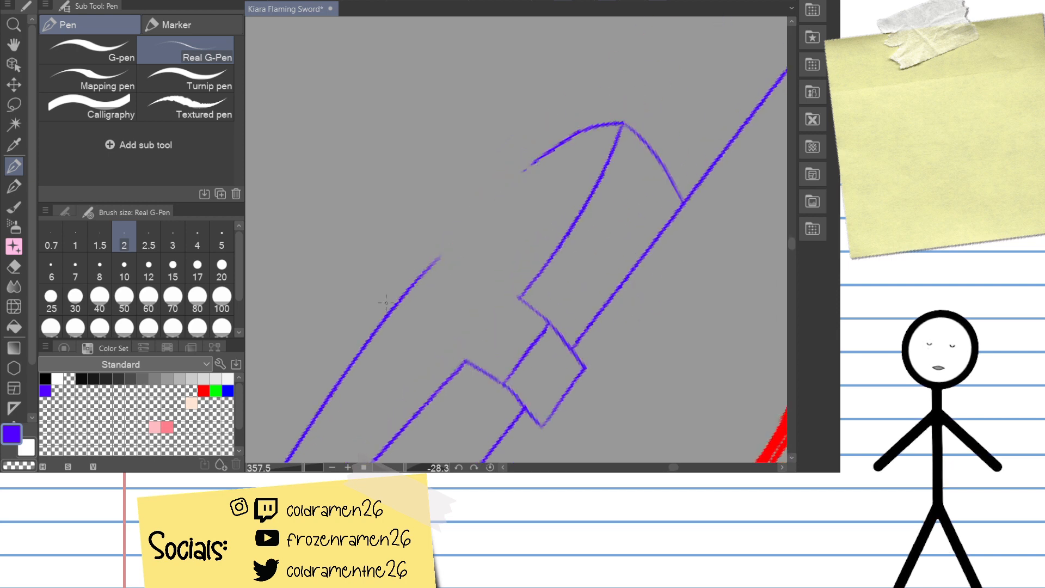
left_click_drag(390, 304, 632, 77)
key("ctrl+z")
left_click_drag(391, 316, 595, 110)
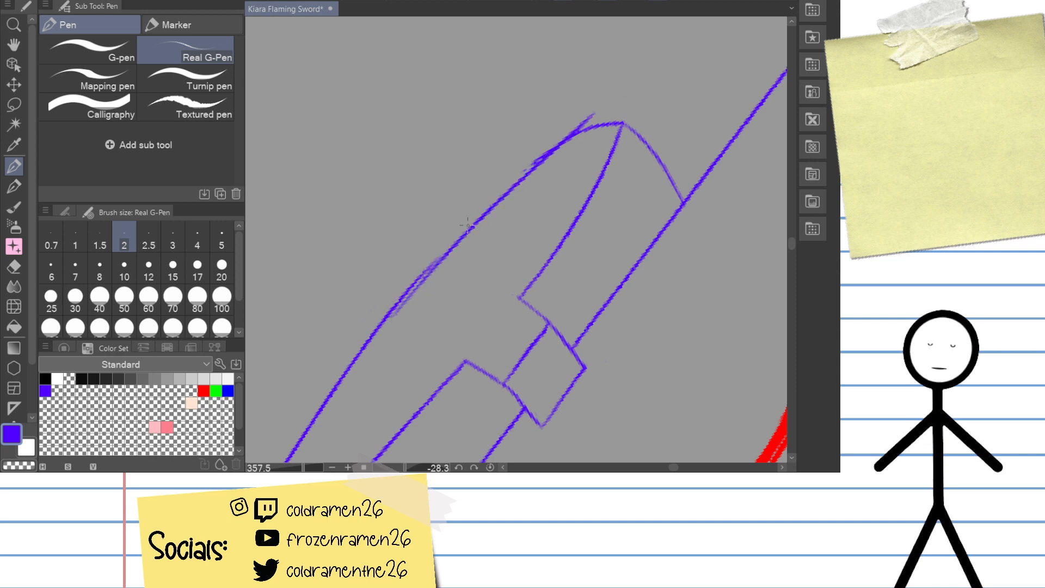
key("ctrl+z")
left_click_drag(402, 298, 605, 113)
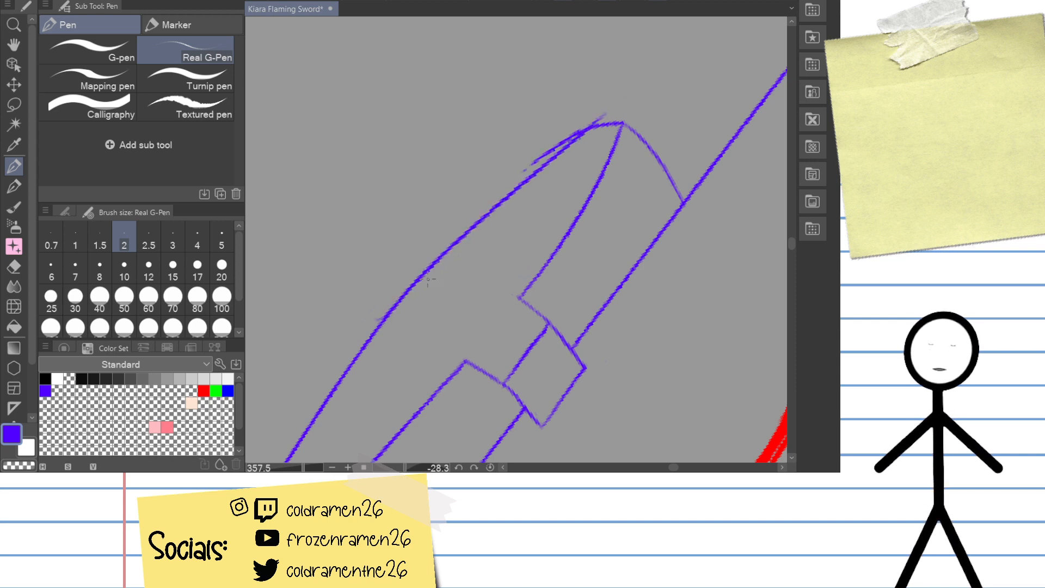
key("ctrl+z")
left_click_drag(394, 308, 618, 100)
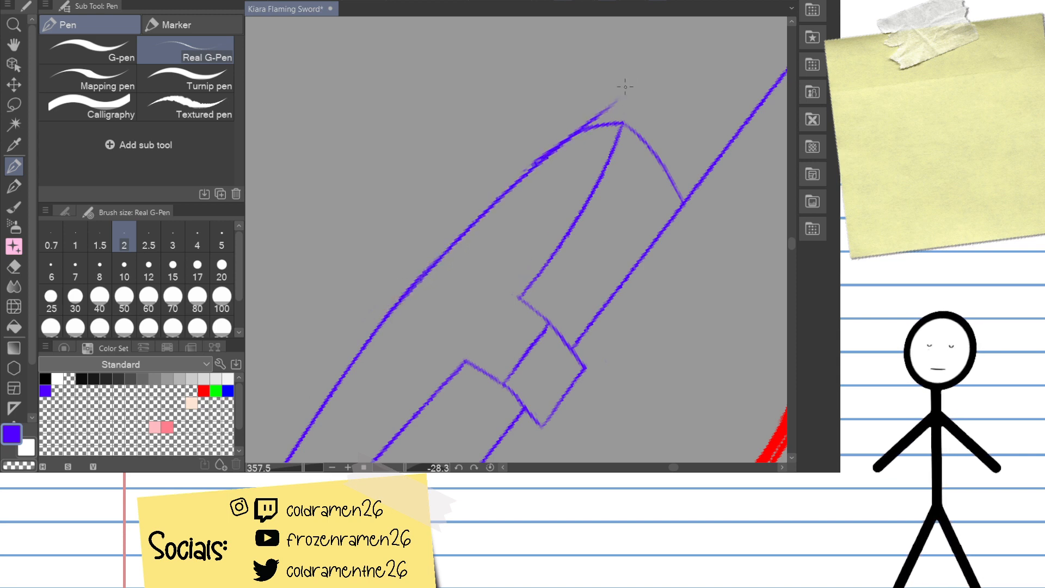
Step: Erase the overshoot past the arc's peak and thin the doubled line where the strokes overlap
left_click_drag(310, 468, 312, 468)
left_click_drag(626, 103, 404, 359)
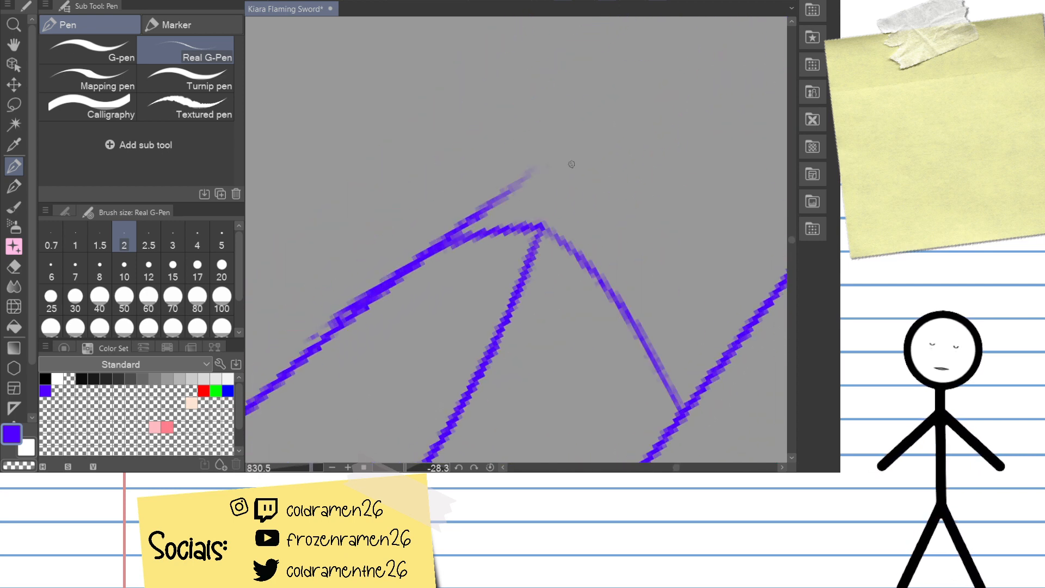
key("e")
mouse_move(532, 176)
left_mouse_down()
mouse_move(479, 198)
mouse_move(455, 231)
mouse_move(446, 224)
mouse_move(597, 133)
left_mouse_up()
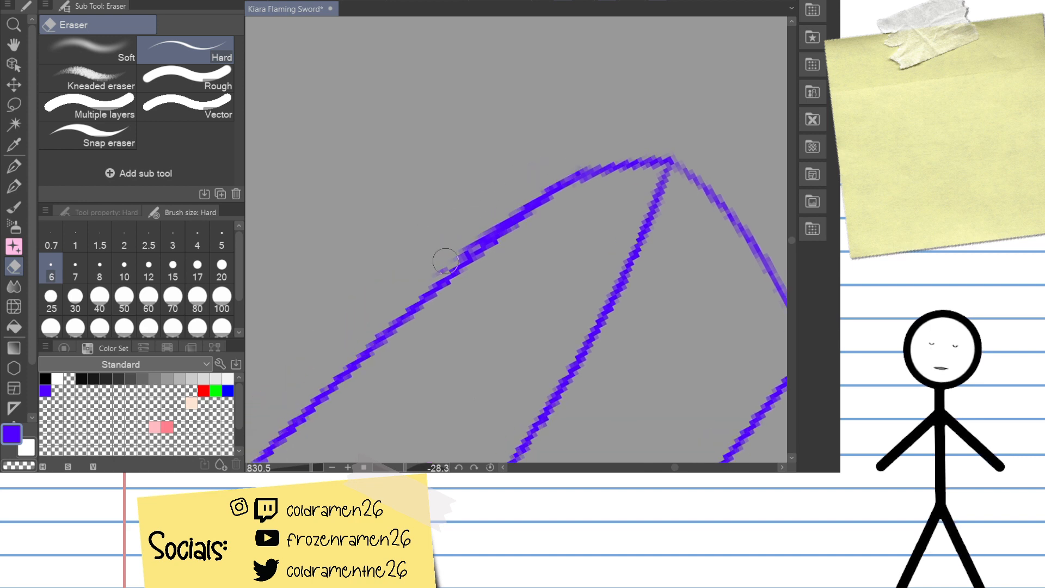
left_click_drag(452, 251, 499, 216)
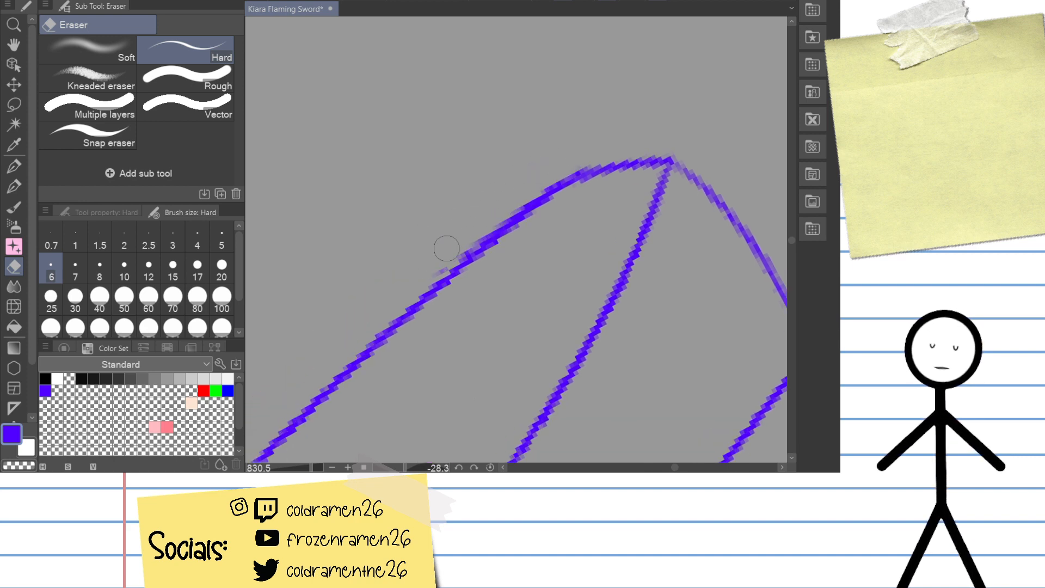
mouse_move(464, 247)
left_mouse_down()
mouse_move(444, 266)
mouse_move(560, 179)
left_mouse_up()
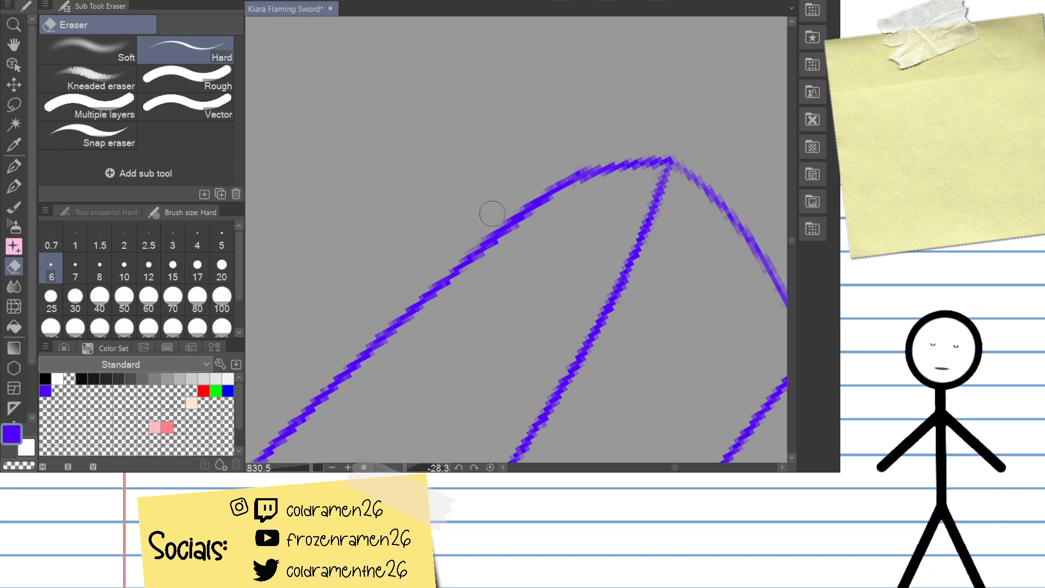
key("p")
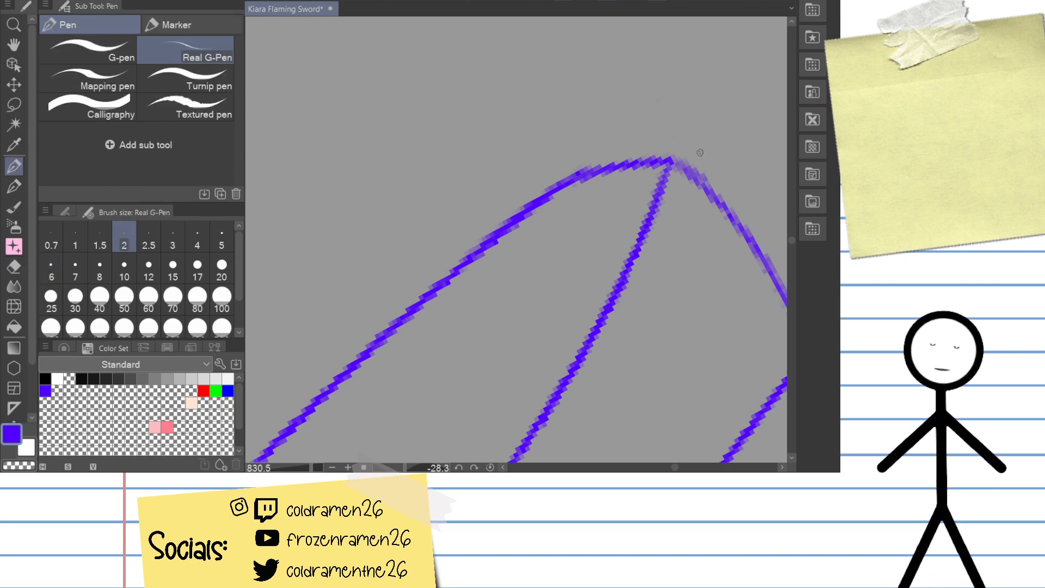
Step: Touch up the outer arc's peak with the Real G-Pen and erase the uneven middle stretch of the arc's long side
left_click_drag(672, 159, 724, 195)
left_click_drag(439, 316, 509, 191)
mouse_move(431, 297)
left_mouse_down()
mouse_move(524, 157)
mouse_move(392, 378)
mouse_move(517, 240)
mouse_move(532, 283)
left_mouse_up()
key("e")
left_click_drag(543, 156, 456, 267)
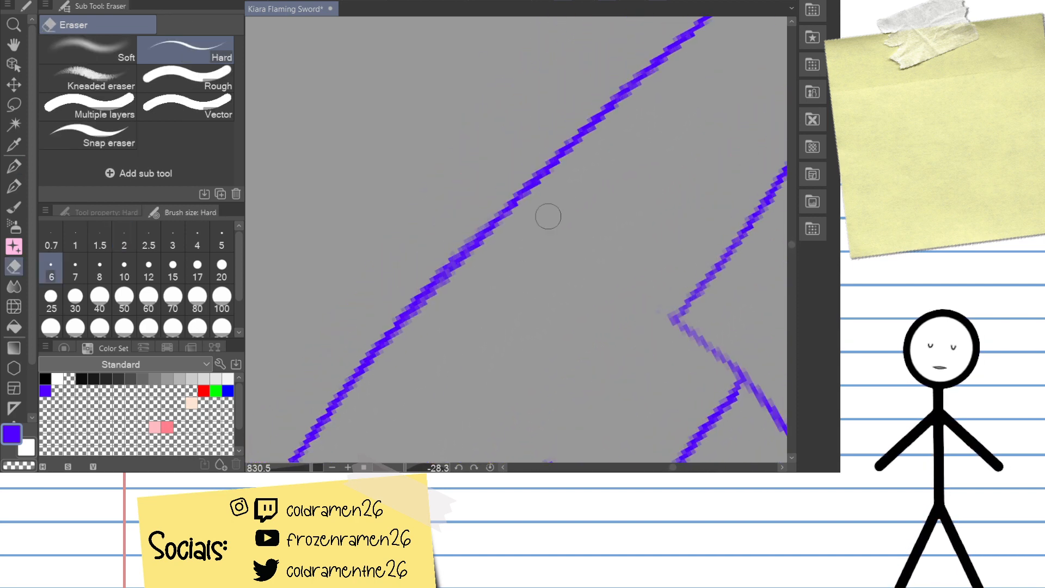
mouse_move(455, 347)
left_mouse_down()
mouse_move(610, 49)
mouse_move(612, 78)
mouse_move(574, 124)
mouse_move(579, 168)
mouse_move(548, 242)
left_mouse_up()
mouse_move(480, 179)
left_mouse_down()
mouse_move(393, 294)
mouse_move(614, 69)
left_mouse_up()
key("p")
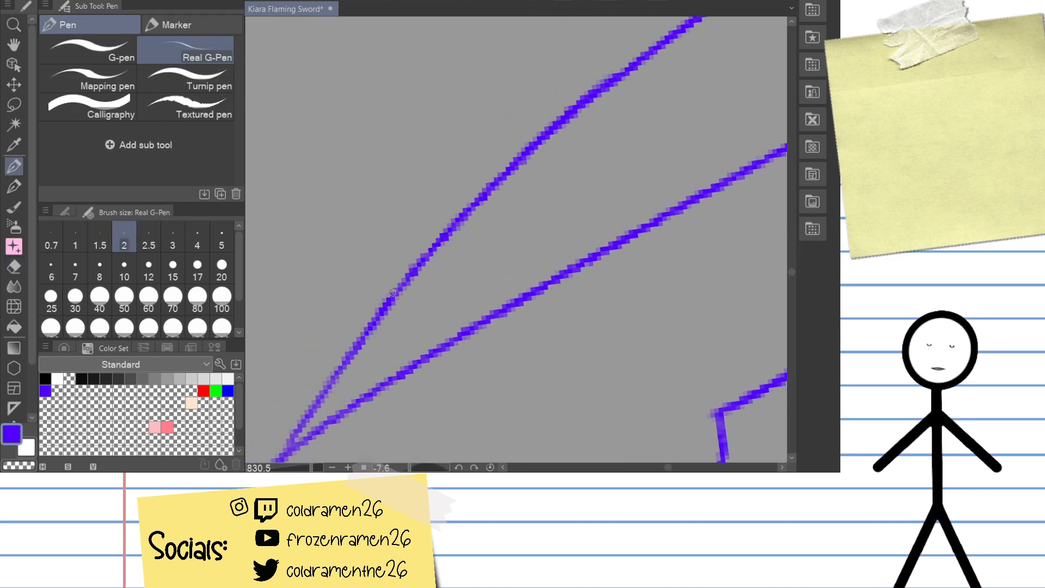
key("ctrl+z")
left_click_drag(390, 298, 593, 105)
key("ctrl+z")
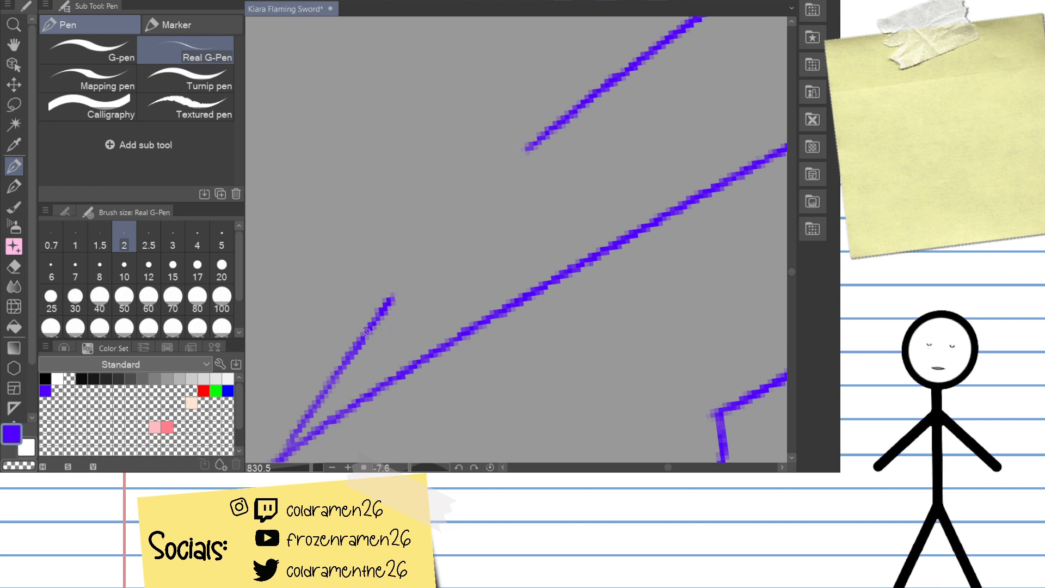
left_click_drag(390, 299, 607, 94)
key("ctrl+z")
left_click_drag(390, 299, 610, 67)
key("ctrl+z")
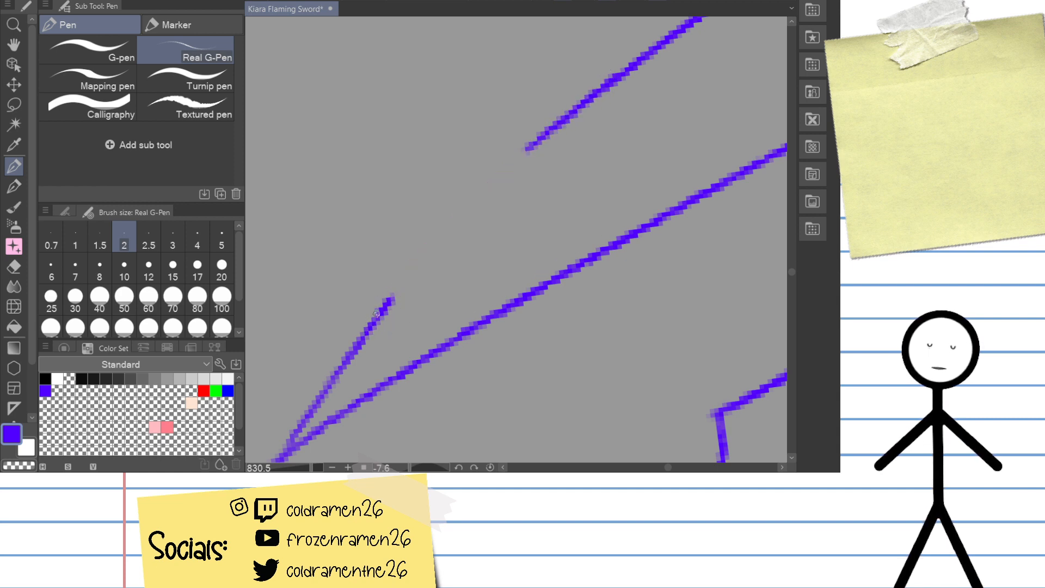
left_click_drag(390, 298, 587, 92)
key("ctrl+z")
left_click_drag(390, 298, 591, 102)
key("ctrl+z")
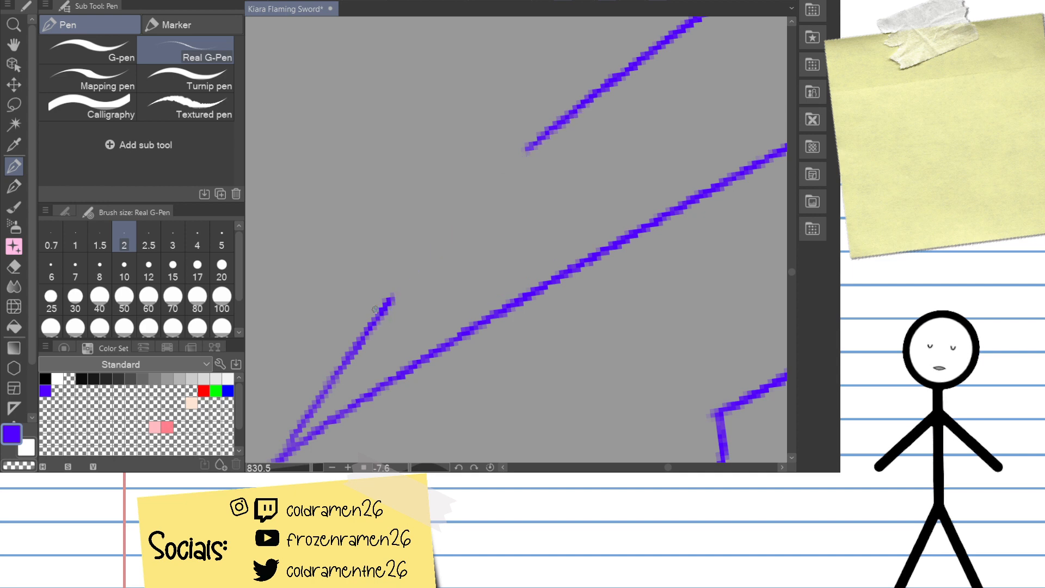
left_click_drag(389, 299, 622, 69)
key("ctrl+z")
left_click_drag(390, 299, 583, 93)
key("ctrl+z")
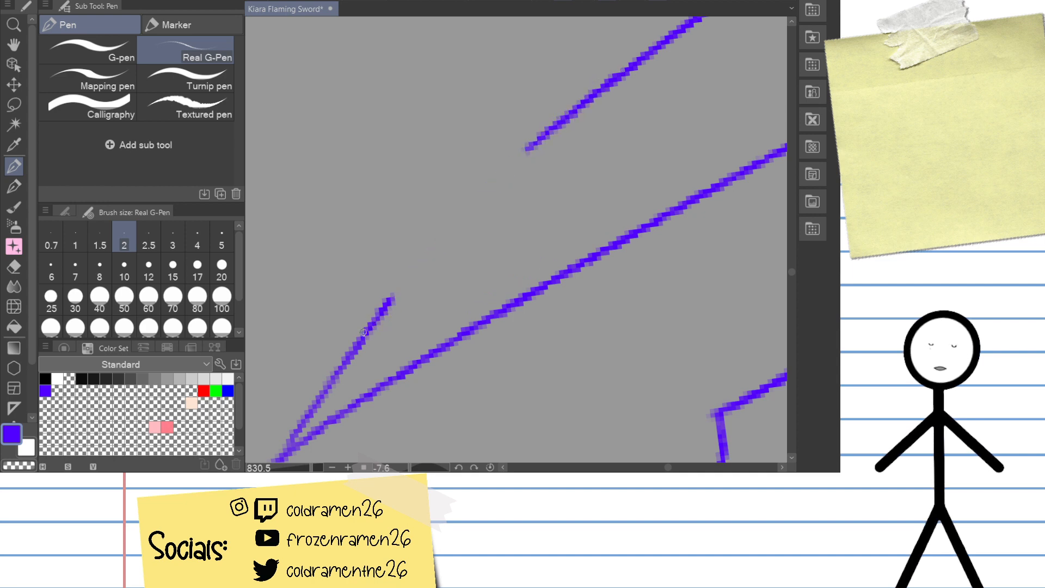
left_click_drag(390, 299, 627, 51)
key("ctrl+z")
left_click_drag(389, 299, 631, 55)
key("ctrl+z")
key("ctrl+z")
left_click_drag(392, 297, 588, 104)
key("ctrl+z")
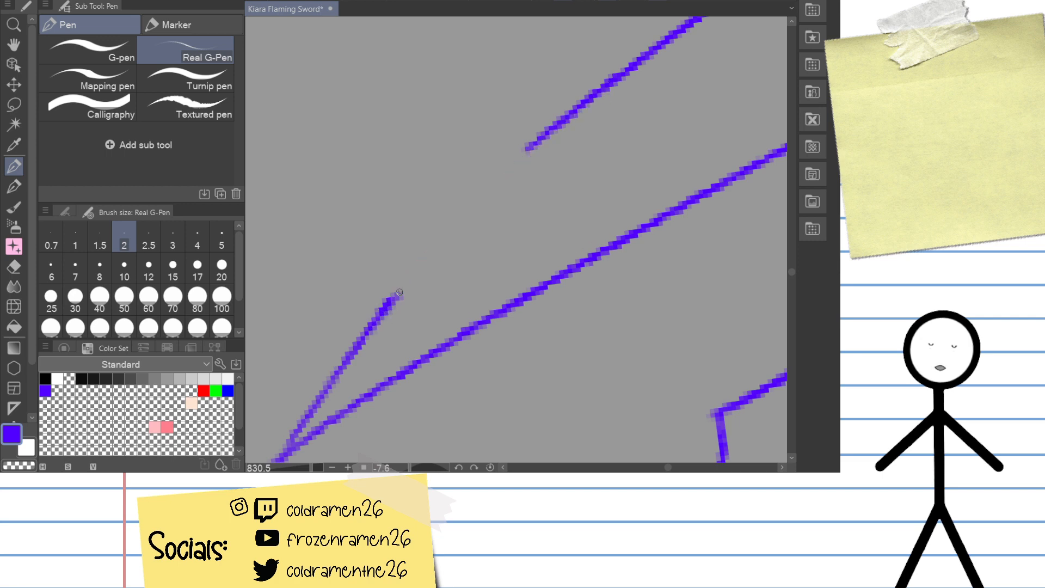
left_click_drag(392, 297, 569, 102)
key("ctrl+z")
mouse_move(391, 297)
left_mouse_down()
mouse_move(615, 82)
mouse_move(512, 163)
mouse_move(599, 84)
left_mouse_up()
key("ctrl+z")
key("ctrl+z")
left_click_drag(395, 289, 615, 73)
key("ctrl+z")
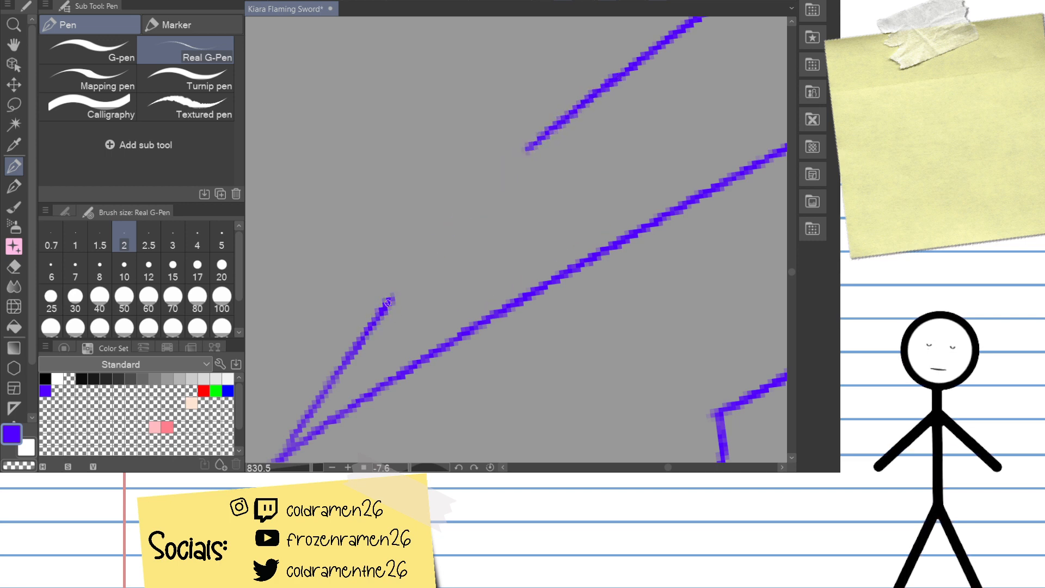
left_click_drag(388, 301, 603, 105)
key("ctrl+z")
left_click_drag(384, 304, 604, 79)
key("ctrl+z")
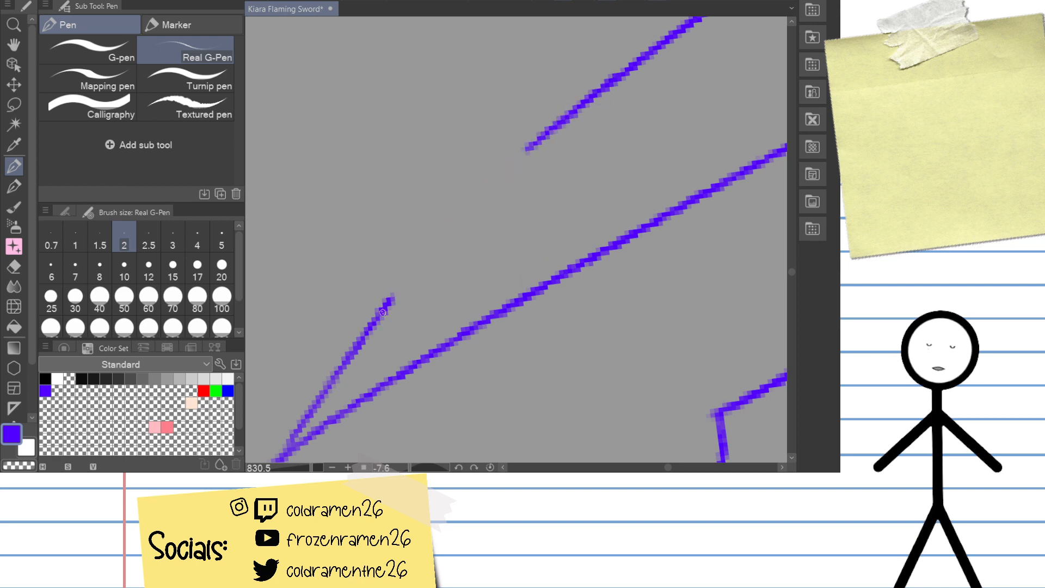
Step: Bridge the gap in the outer arc with one smooth Real G-Pen stroke and retrace the join with its lower section
left_click_drag(381, 313, 614, 69)
left_click_drag(396, 292, 331, 375)
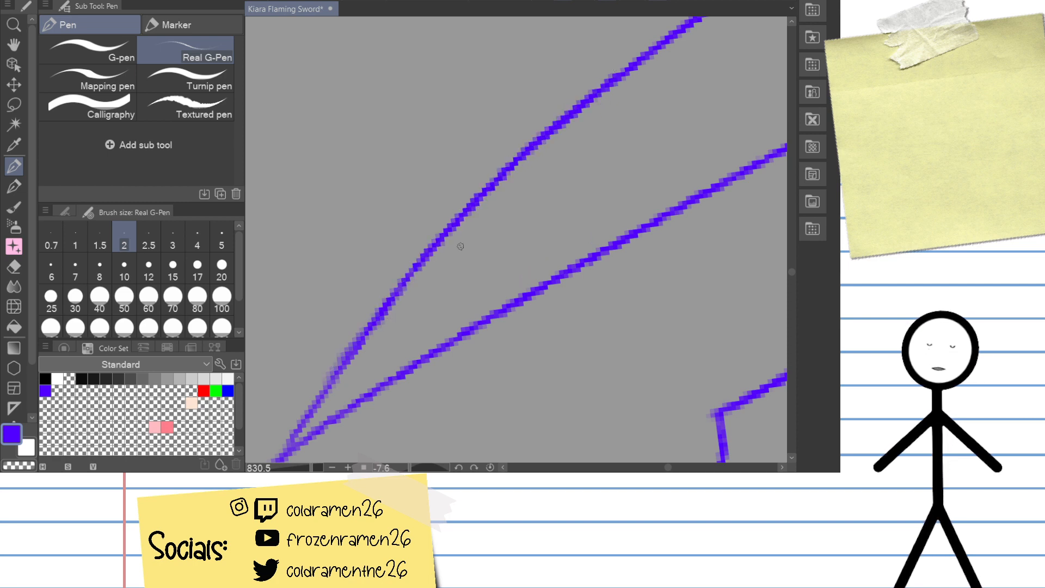
key("ctrl+z")
left_click_drag(393, 293, 330, 383)
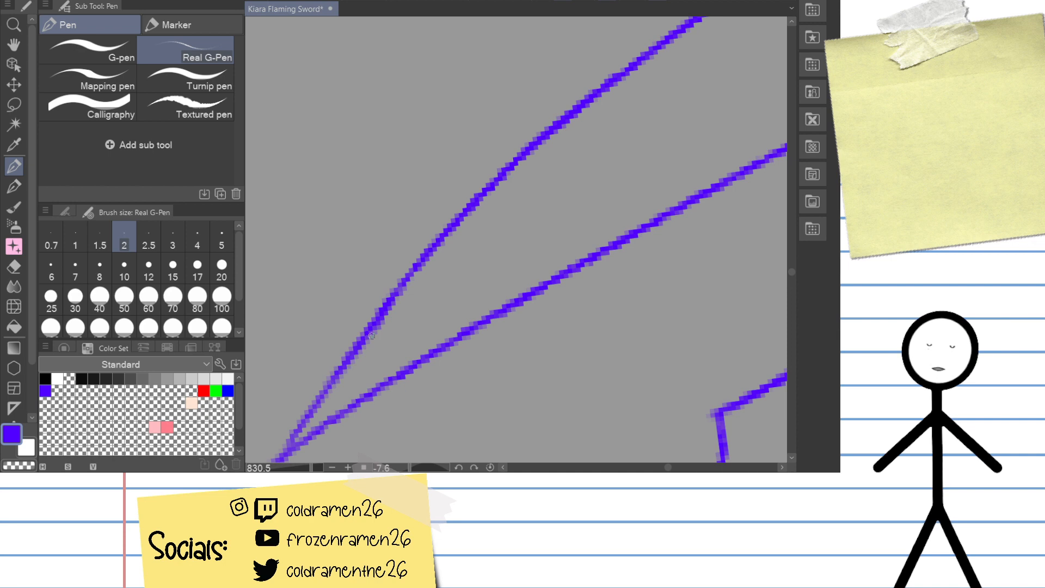
Step: Inspect the line work from the arc along the notched outline to the two spiral ornaments
left_click_drag(397, 352, 411, 240)
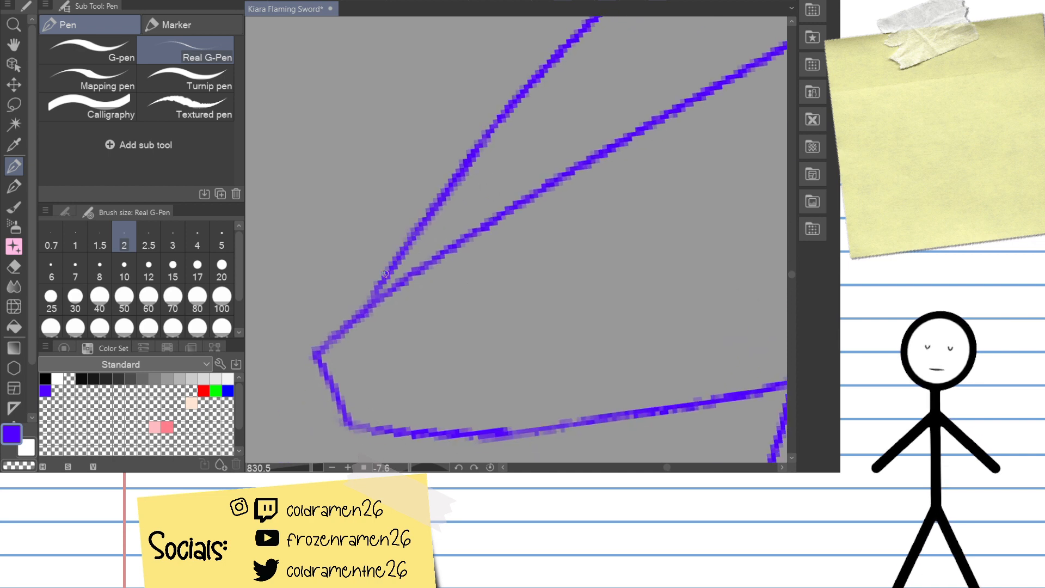
left_click_drag(373, 283, 618, 196)
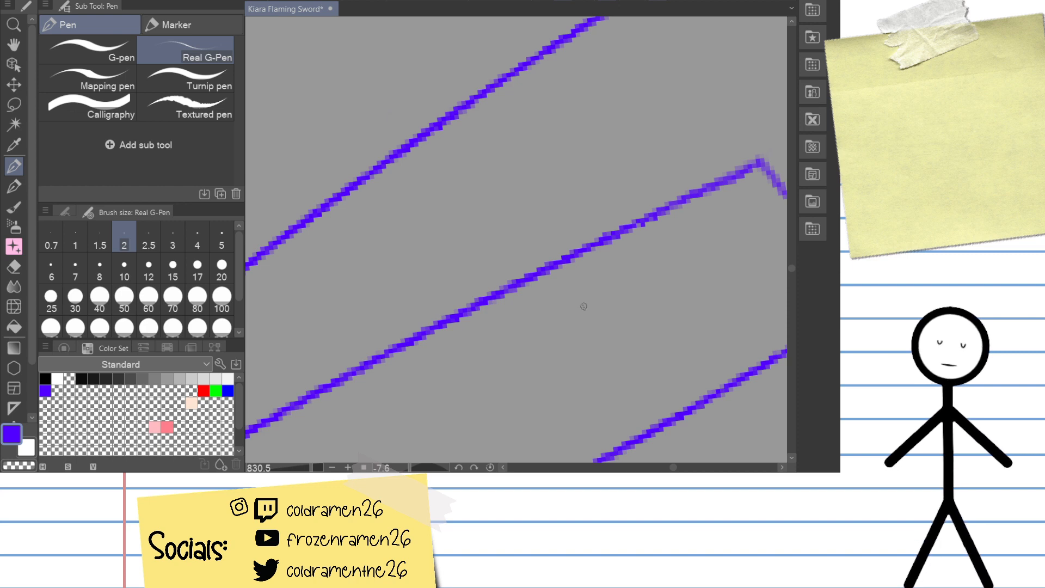
left_click_drag(582, 307, 642, 210)
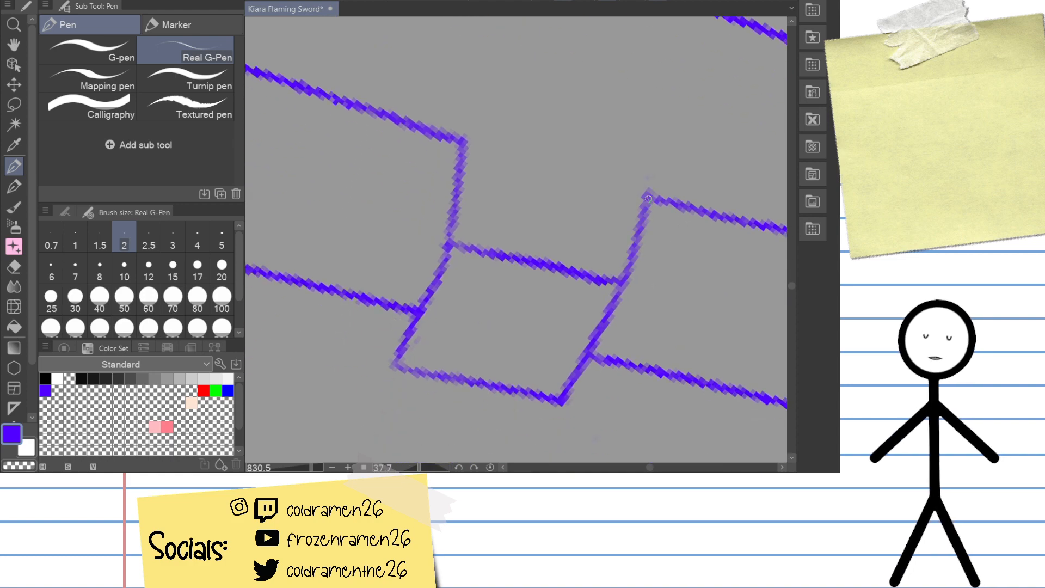
mouse_move(314, 467)
left_mouse_down()
mouse_move(284, 467)
mouse_move(299, 468)
left_mouse_up()
left_click_drag(559, 256, 327, 202)
left_click_drag(618, 143, 562, 151)
left_click_drag(687, 138, 562, 156)
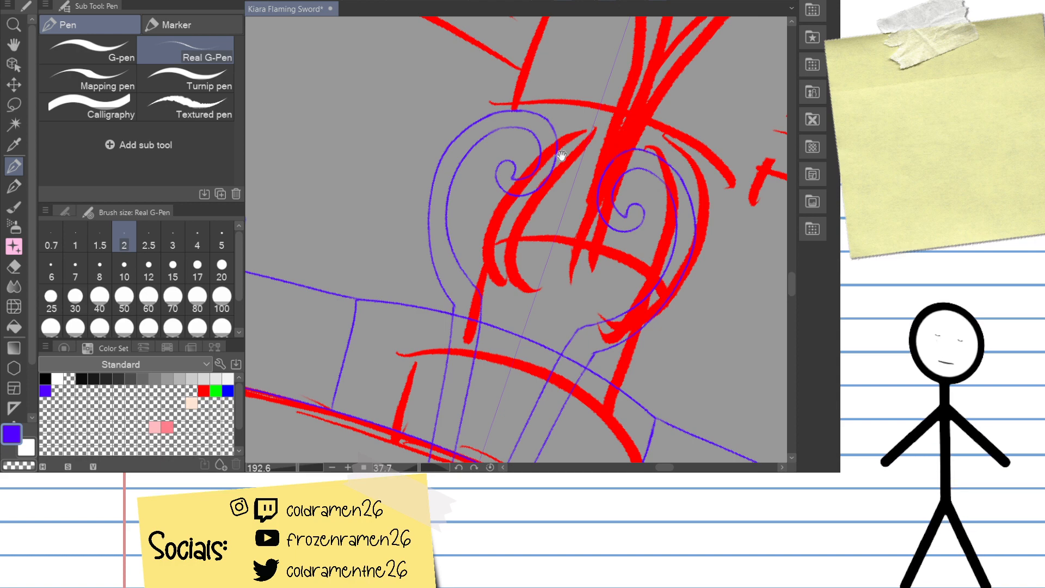
left_click_drag(616, 196, 561, 243)
scroll(507, 217, "up", 5)
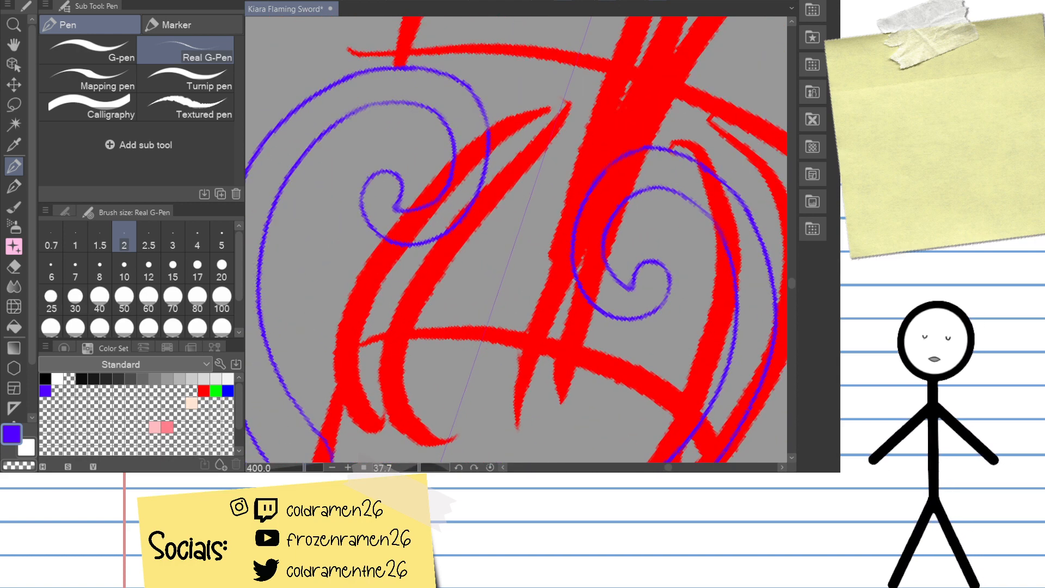
left_click_drag(505, 272, 485, 128)
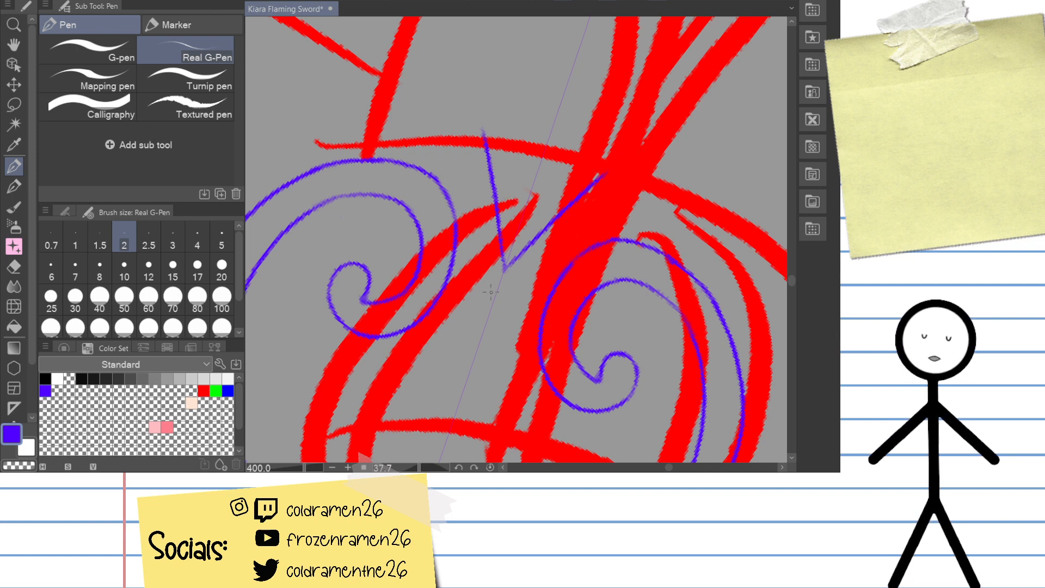
key("ctrl+z")
key("ctrl+y")
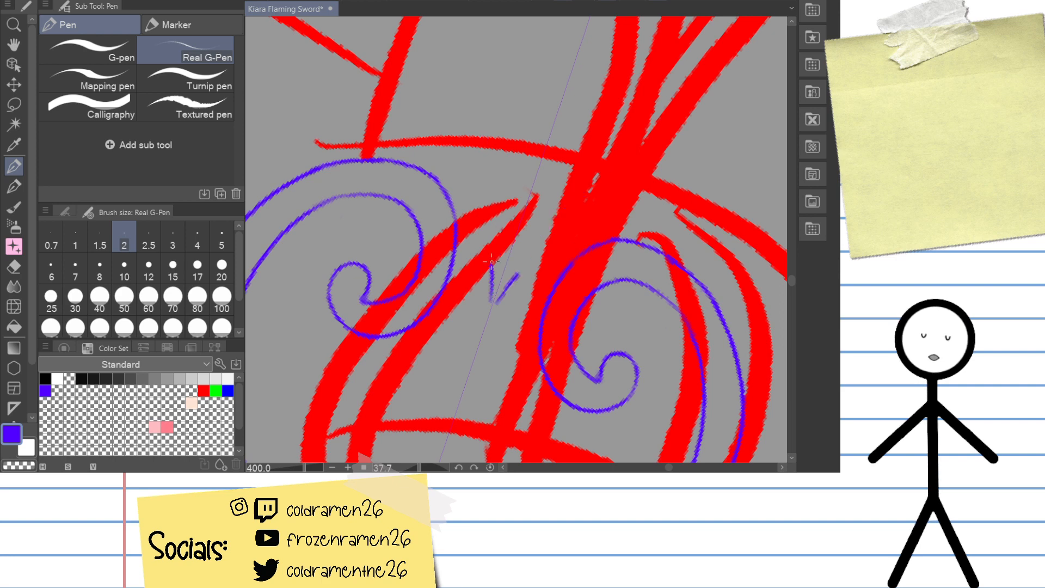
key("ctrl+z")
left_click_drag(596, 201, 474, 155)
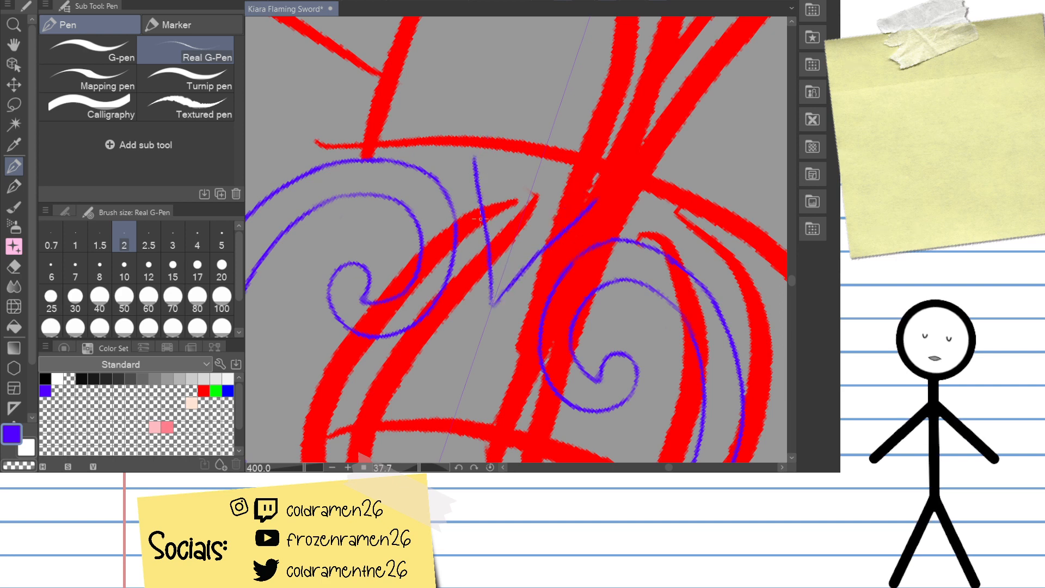
key("ctrl+z")
left_click_drag(624, 193, 457, 136)
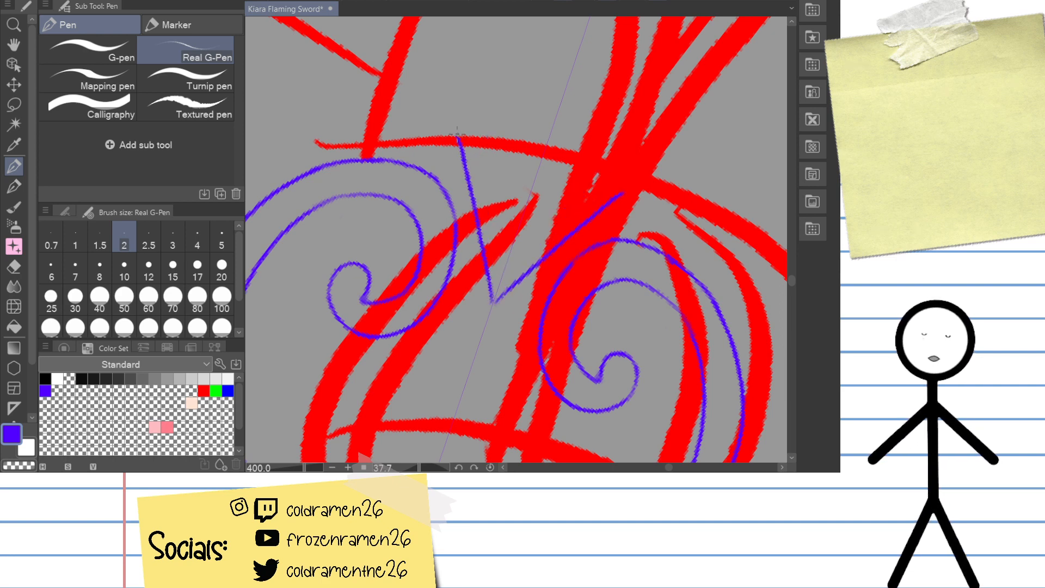
key("ctrl+z")
Step: Draw a symmetrical V between the two spirals, meeting on the centre line, and erase the overshoot at its tip
left_click_drag(604, 193, 457, 324)
mouse_move(471, 147)
left_mouse_down()
mouse_move(509, 335)
mouse_move(461, 322)
mouse_move(488, 295)
left_mouse_up()
key("e")
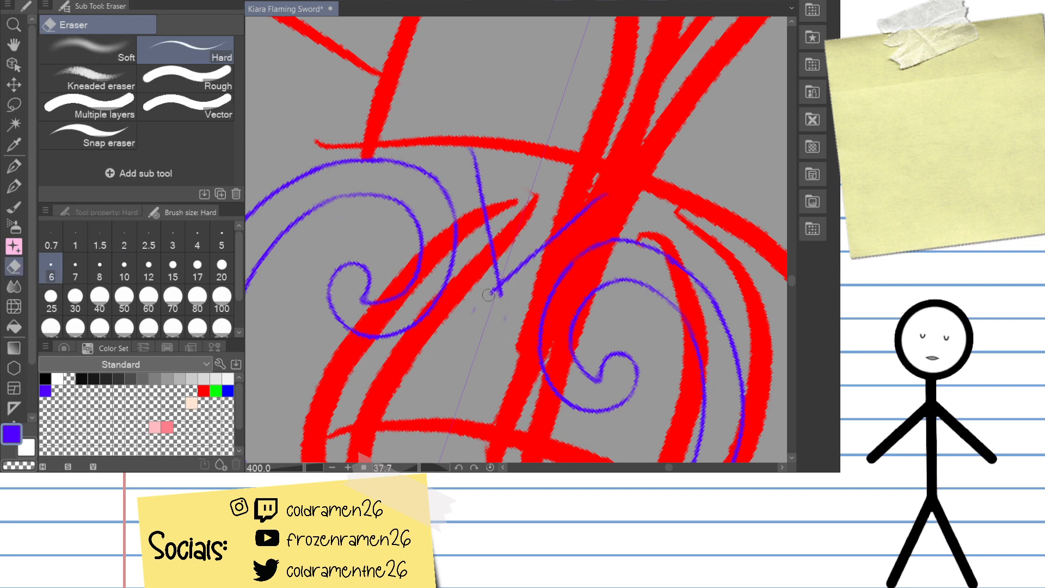
scroll(495, 283, "down", 3)
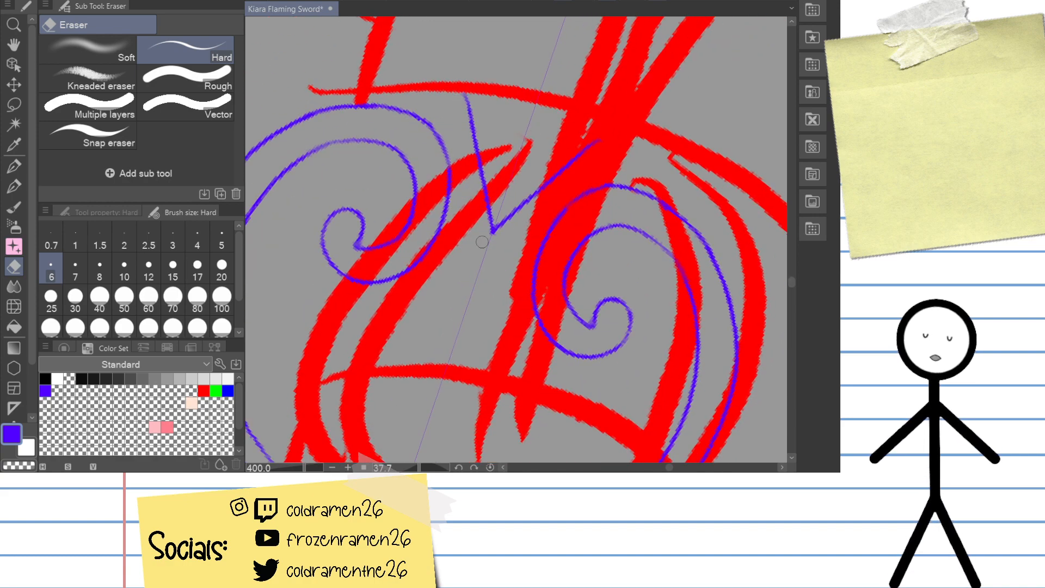
Step: Draw long mirrored lines from the V's upper ends to a sharp point on the centre line, closing an elongated diamond
scroll(483, 245, "up", 6)
key("p")
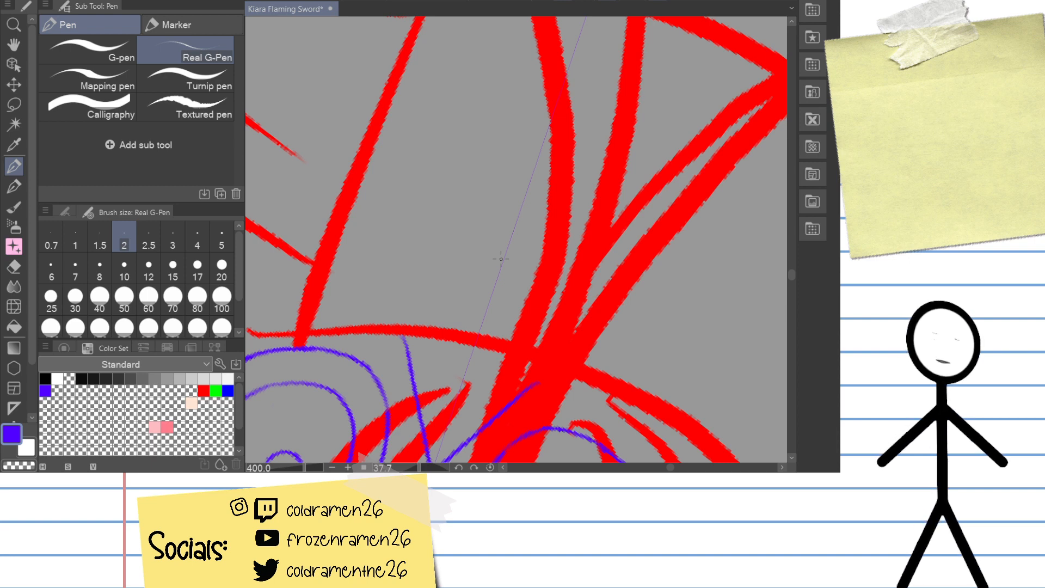
left_click_drag(481, 301, 452, 338)
key("p")
key("p")
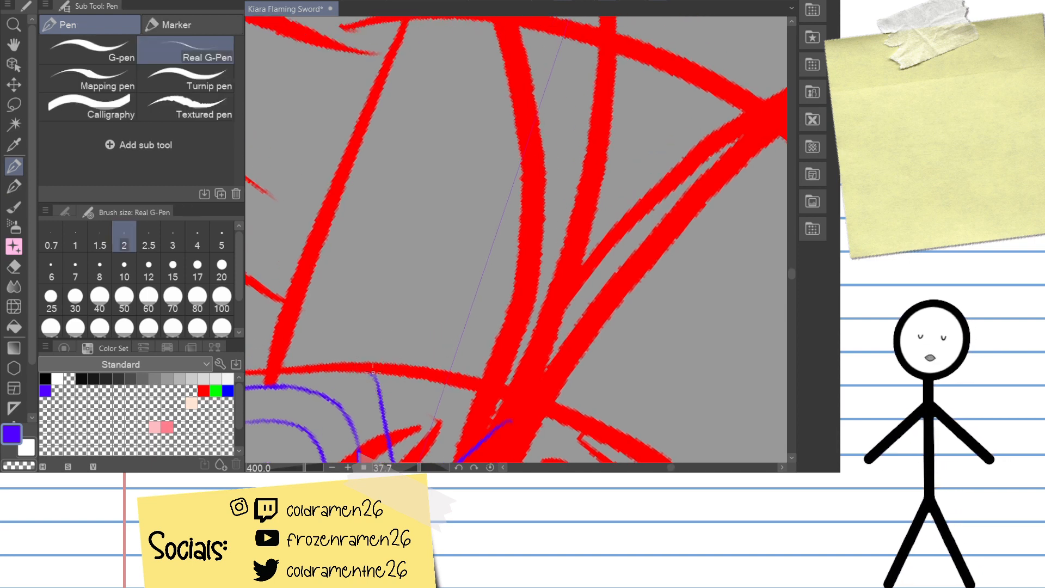
left_click_drag(373, 372, 554, 81)
key("ctrl+z")
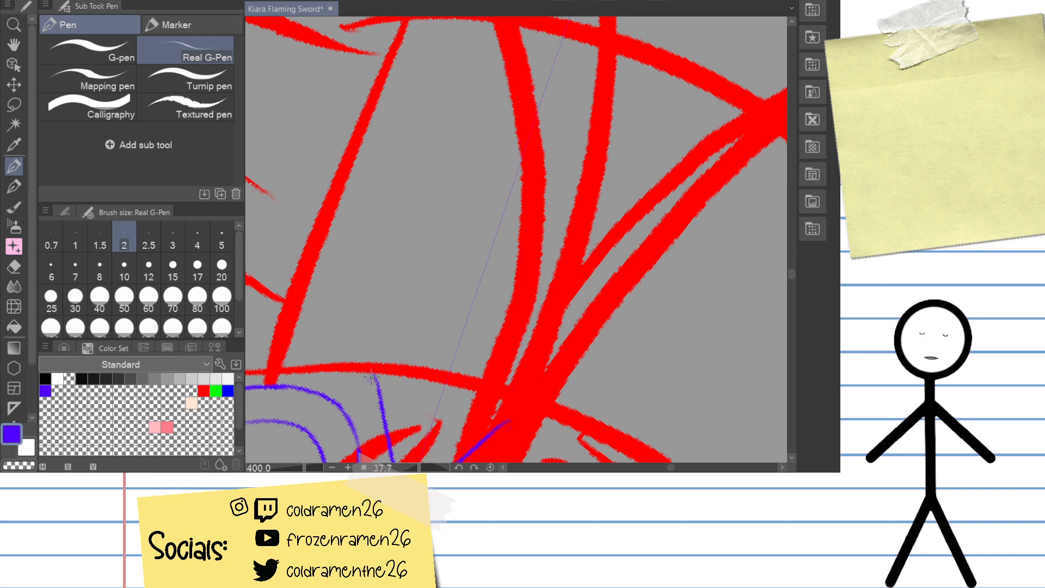
left_click_drag(373, 376, 564, 86)
key("ctrl+z")
left_click_drag(372, 373, 540, 107)
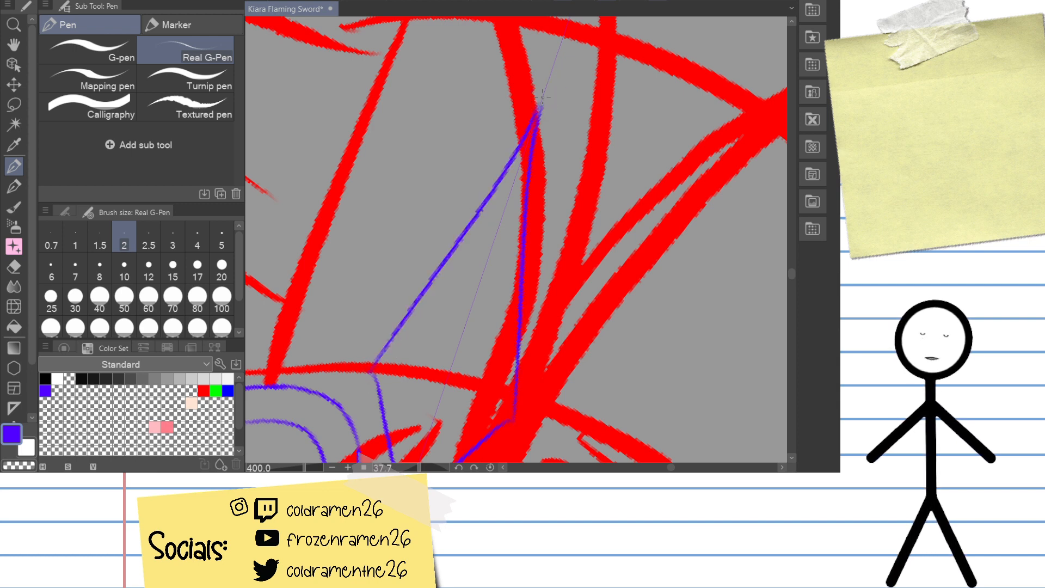
Step: Clean up the diamond's side corner, trimming the stray overlap where the long line meets the V
left_click_drag(492, 247, 445, 332)
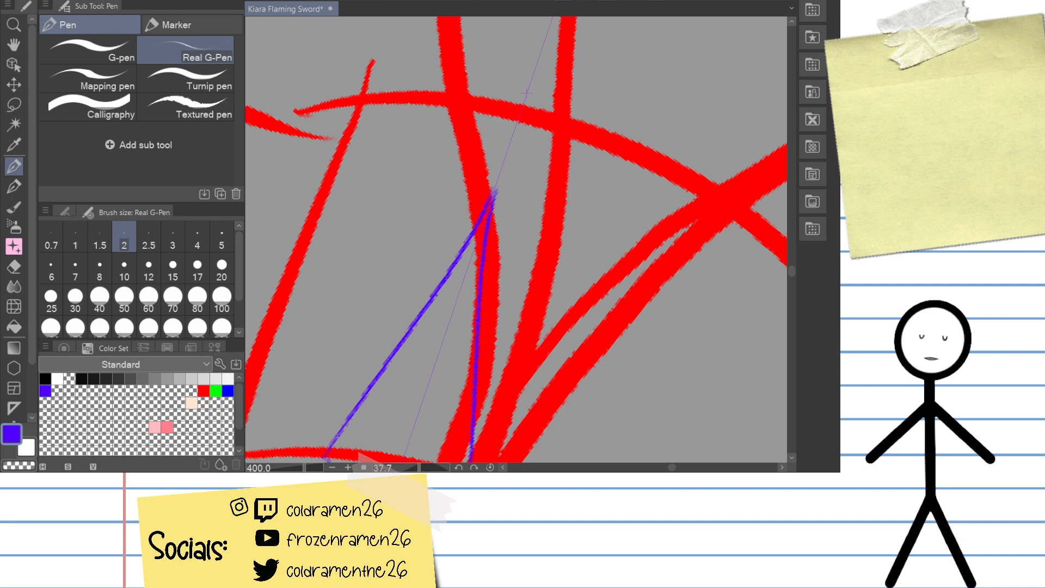
left_click_drag(345, 431, 361, 390)
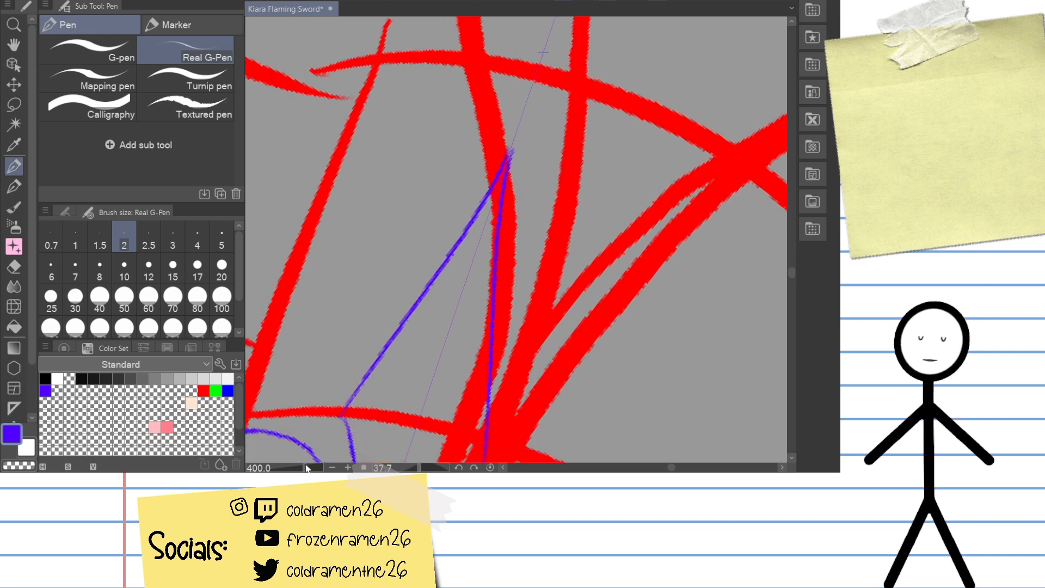
left_click_drag(306, 468, 316, 468)
mouse_move(484, 248)
left_mouse_down()
mouse_move(501, 352)
mouse_move(498, 404)
left_mouse_up()
mouse_move(500, 136)
left_mouse_down()
mouse_move(513, 77)
mouse_move(582, 58)
mouse_move(528, 134)
mouse_move(530, 183)
left_mouse_up()
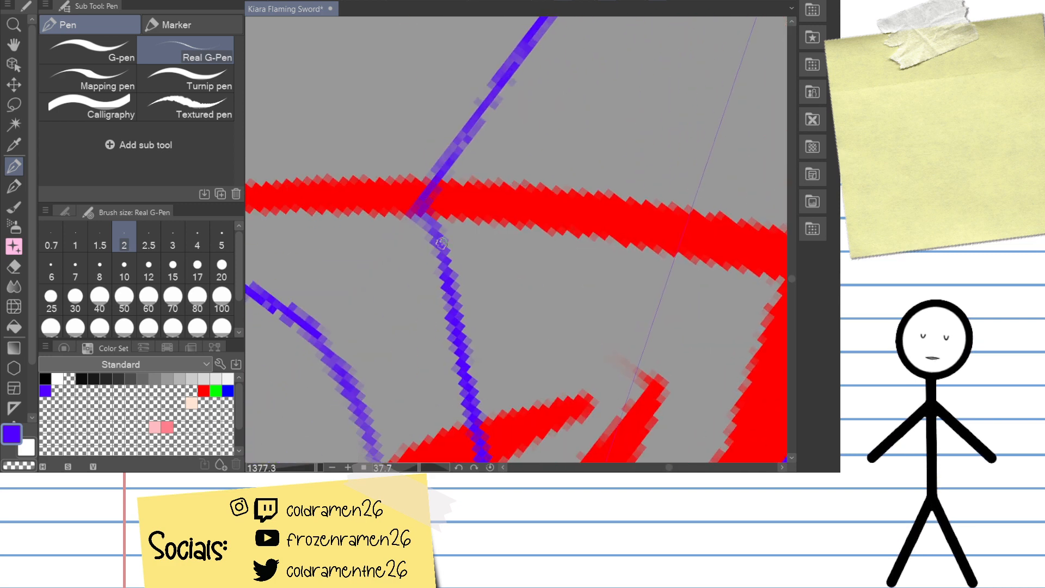
mouse_move(441, 244)
left_mouse_down()
mouse_move(443, 255)
mouse_move(401, 220)
left_mouse_up()
key("e")
key("p")
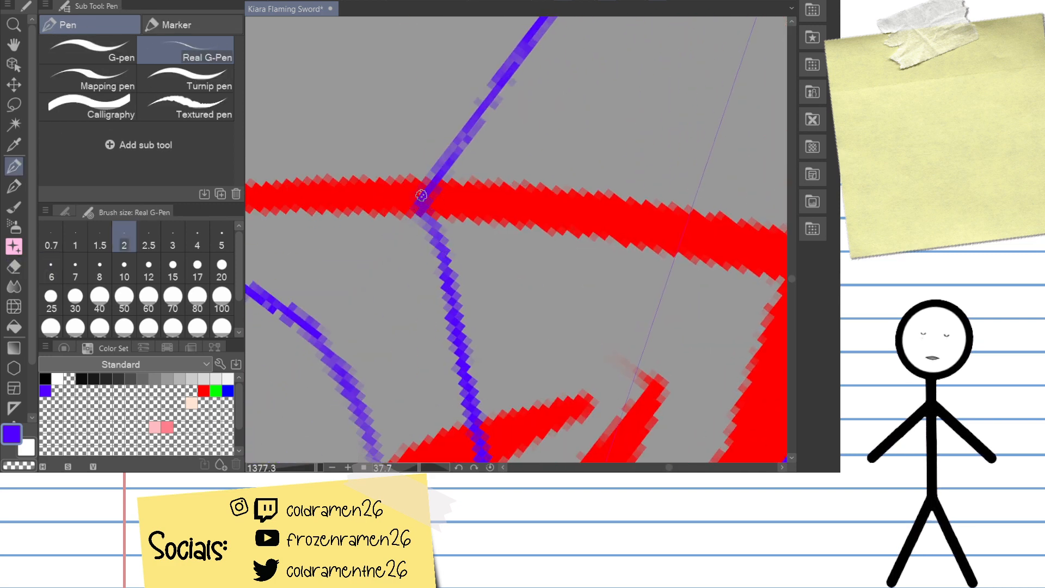
Step: Examine the diamond between the spirals, then the surrounding crossguard and blade sketch
left_click_drag(453, 455, 518, 131)
mouse_move(315, 467)
left_mouse_down()
mouse_move(293, 466)
mouse_move(301, 467)
left_mouse_up()
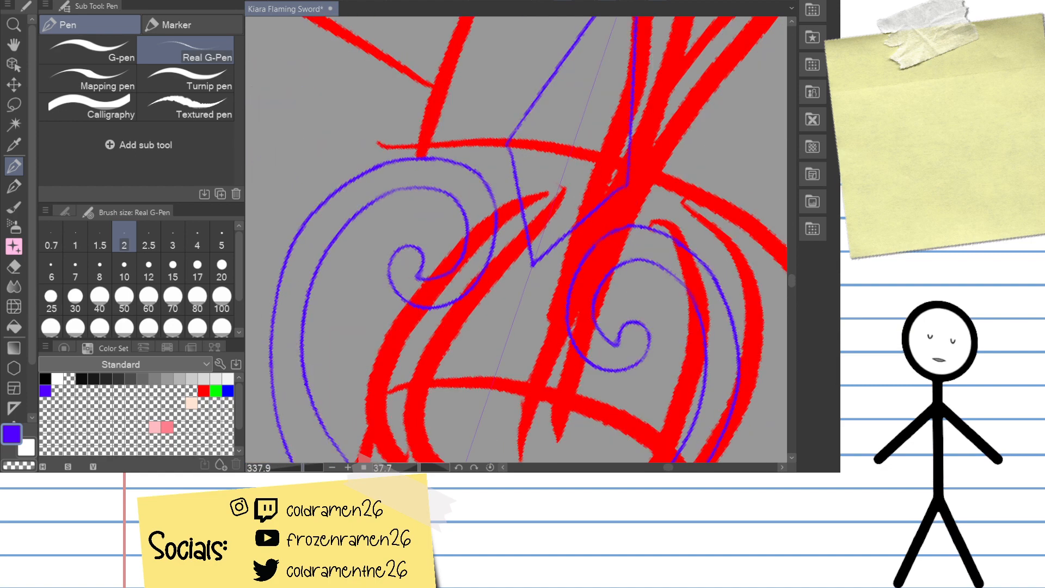
left_click_drag(525, 352, 487, 295)
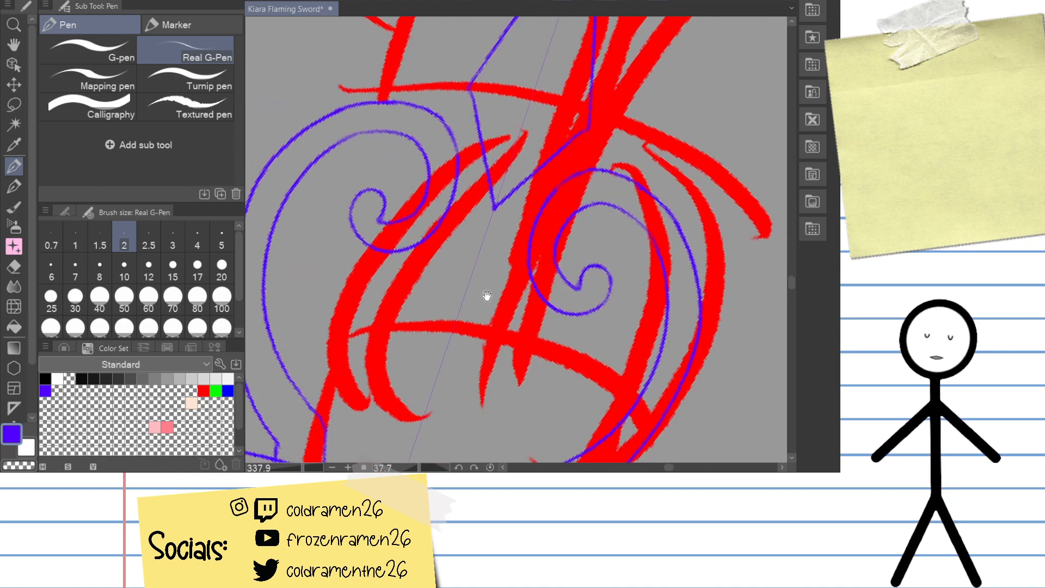
left_click_drag(302, 466, 307, 467)
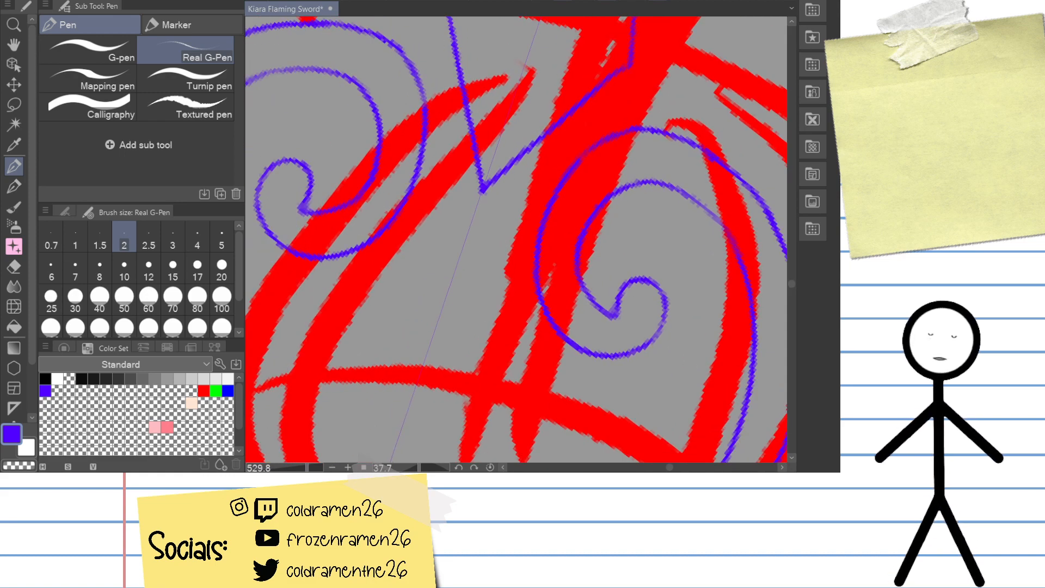
left_click_drag(311, 468, 288, 468)
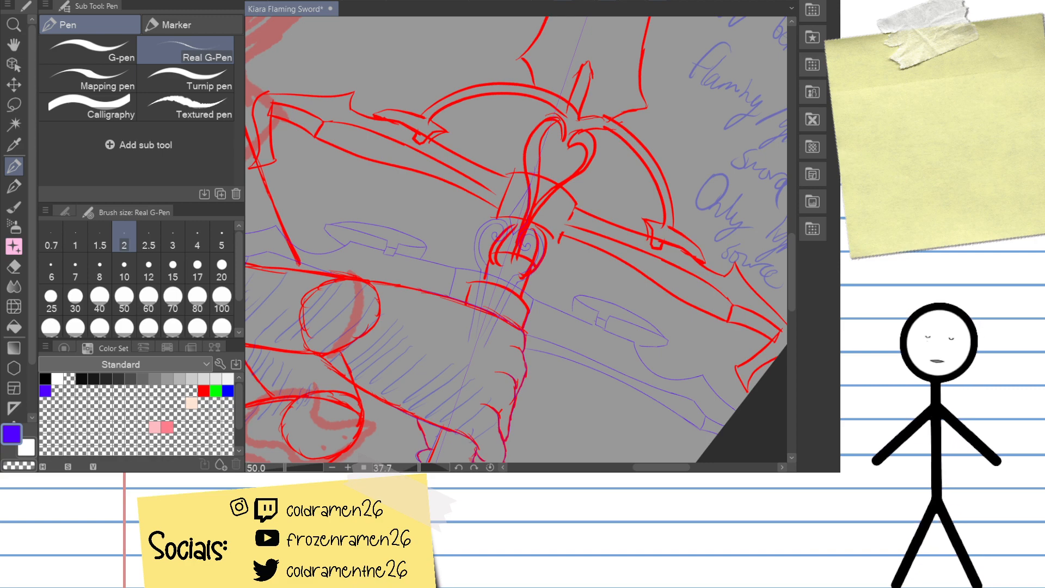
left_click_drag(572, 108, 561, 331)
left_click_drag(690, 114, 628, 56)
left_click_drag(561, 93, 567, 370)
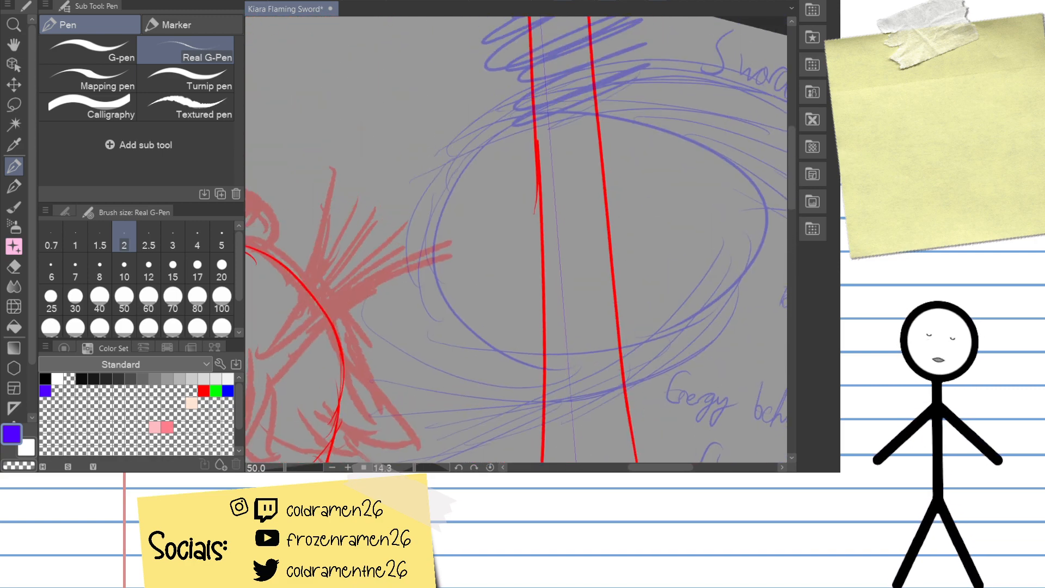
Step: Sketch a rough rectangle divided into a three-by-three grid on the blank canvas area above the character's head
key("ctrl+z")
left_click_drag(468, 186, 658, 231)
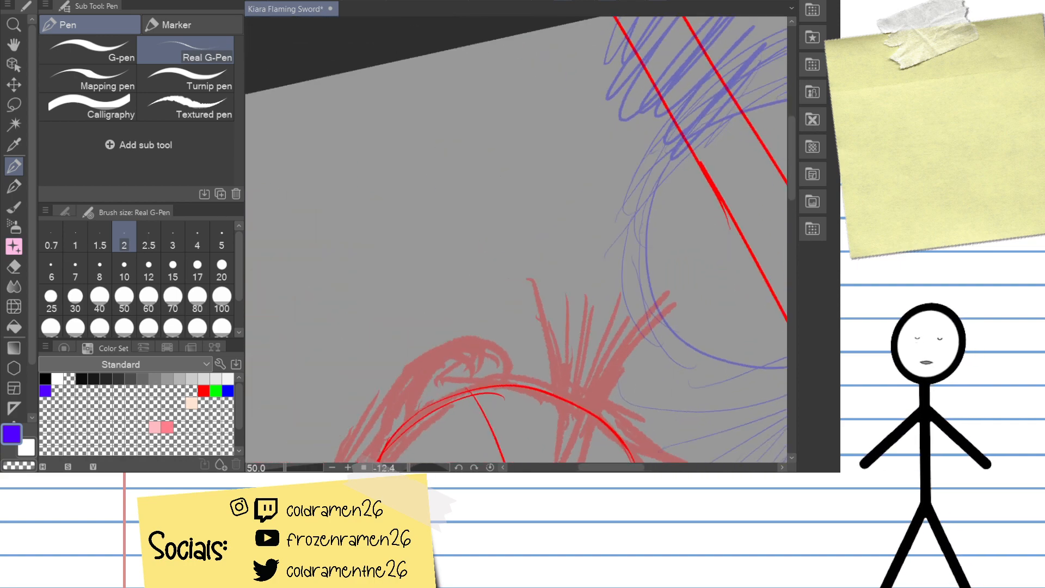
left_click(489, 467)
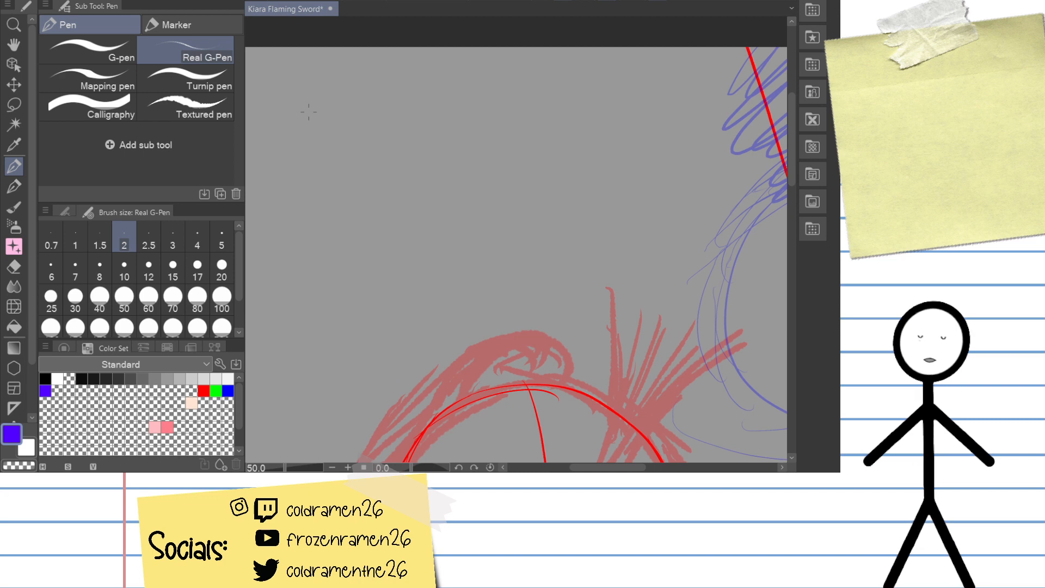
mouse_move(313, 111)
left_mouse_down()
mouse_move(318, 322)
mouse_move(653, 267)
left_mouse_up()
key("ctrl+z")
left_click_drag(321, 315, 583, 283)
mouse_move(316, 105)
left_mouse_down()
mouse_move(642, 111)
mouse_move(604, 327)
left_mouse_up()
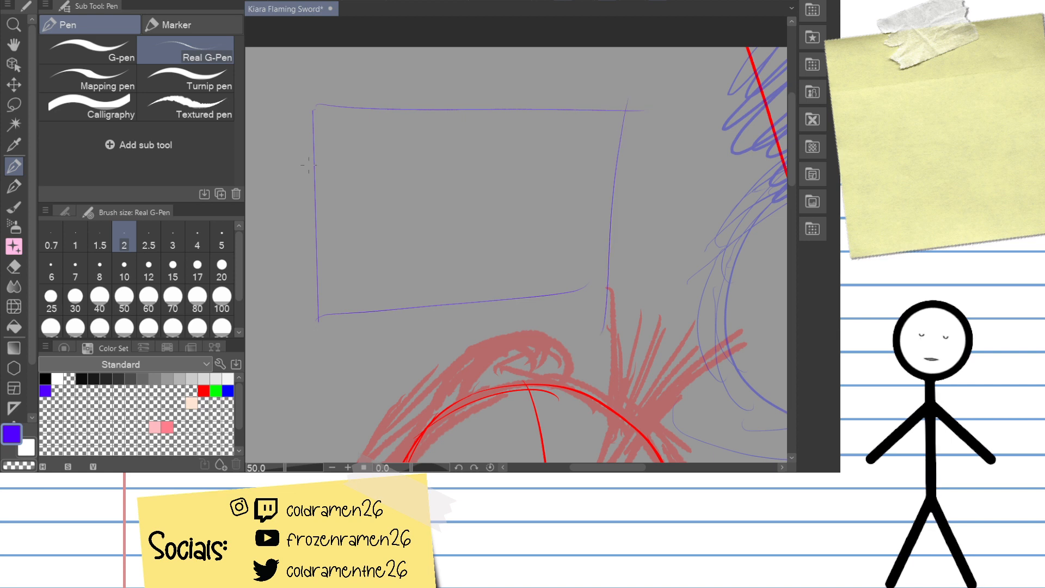
left_click_drag(317, 168, 663, 185)
left_click_drag(322, 248, 623, 238)
left_click_drag(405, 113, 417, 323)
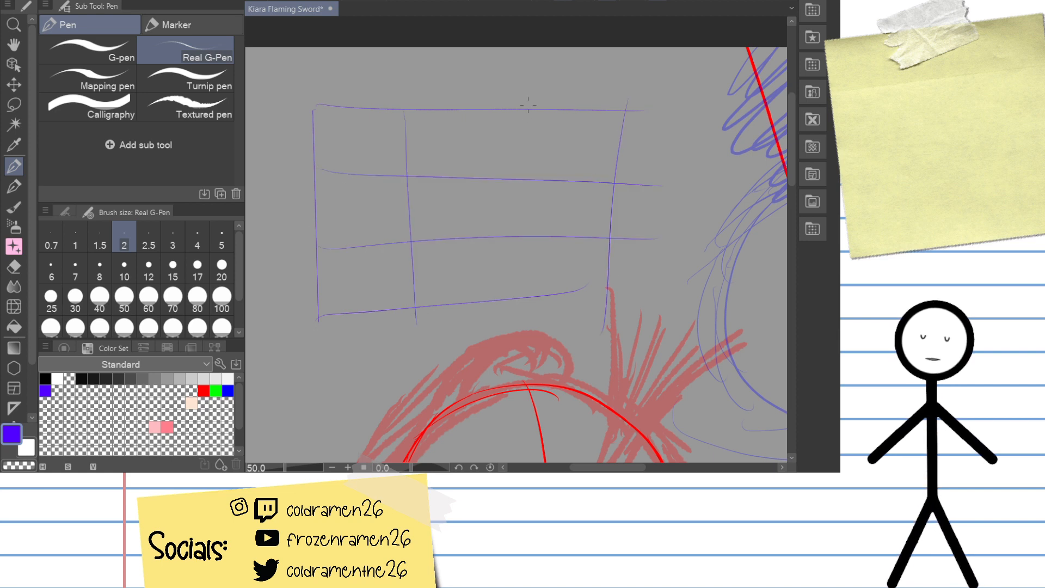
left_click_drag(534, 115, 531, 293)
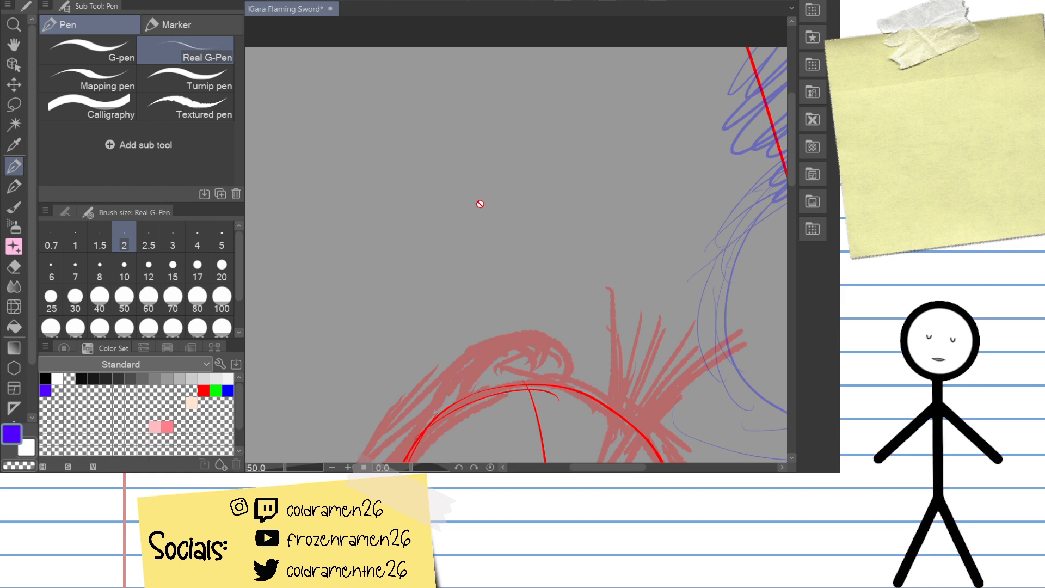
Step: Try a pair of mirrored lines spreading apart from the sides of the V down to the handle's curved band
left_click_drag(655, 332, 455, 107)
left_click_drag(765, 261, 569, 252)
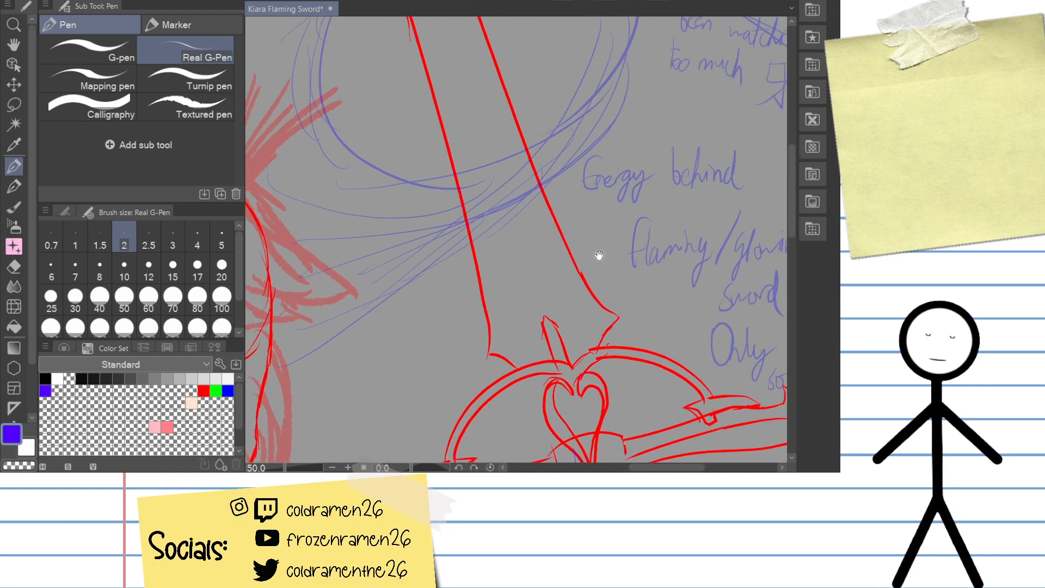
left_click_drag(478, 316, 478, 136)
left_click_drag(624, 284, 610, 122)
left_click_drag(703, 264, 687, 299)
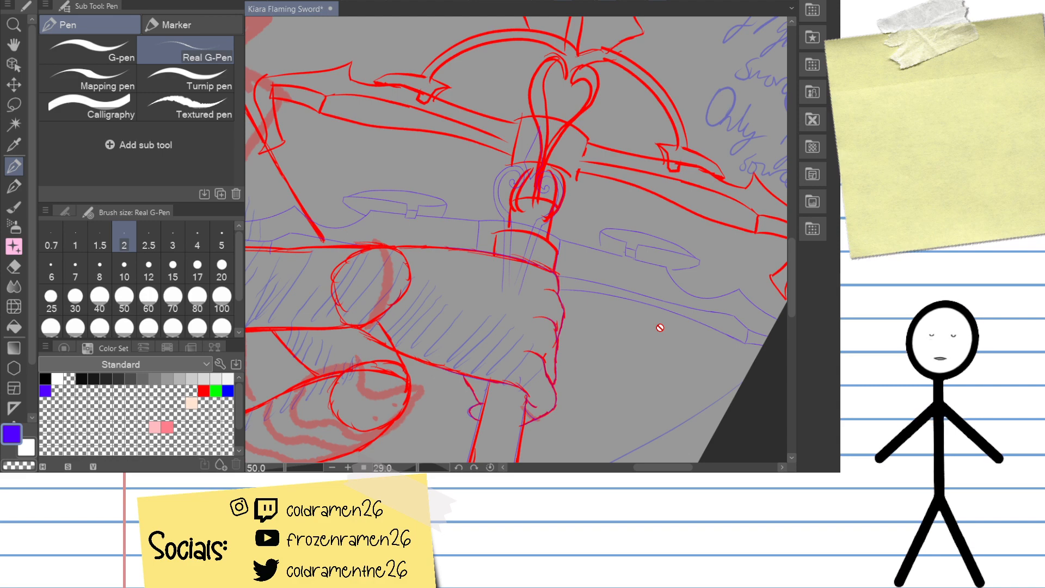
left_click_drag(625, 249, 588, 292)
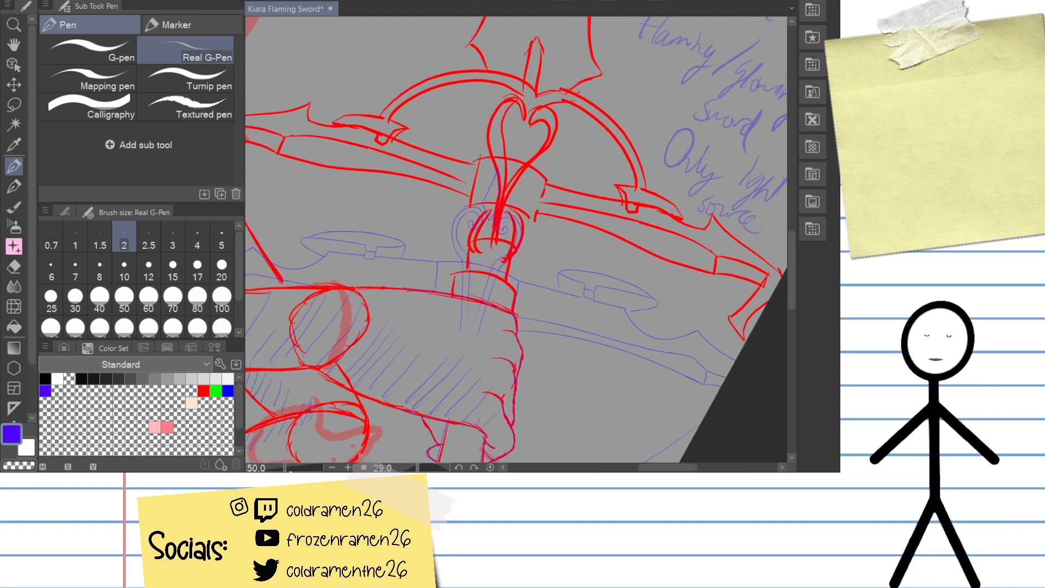
left_click_drag(291, 469, 302, 470)
left_click_drag(457, 291, 547, 264)
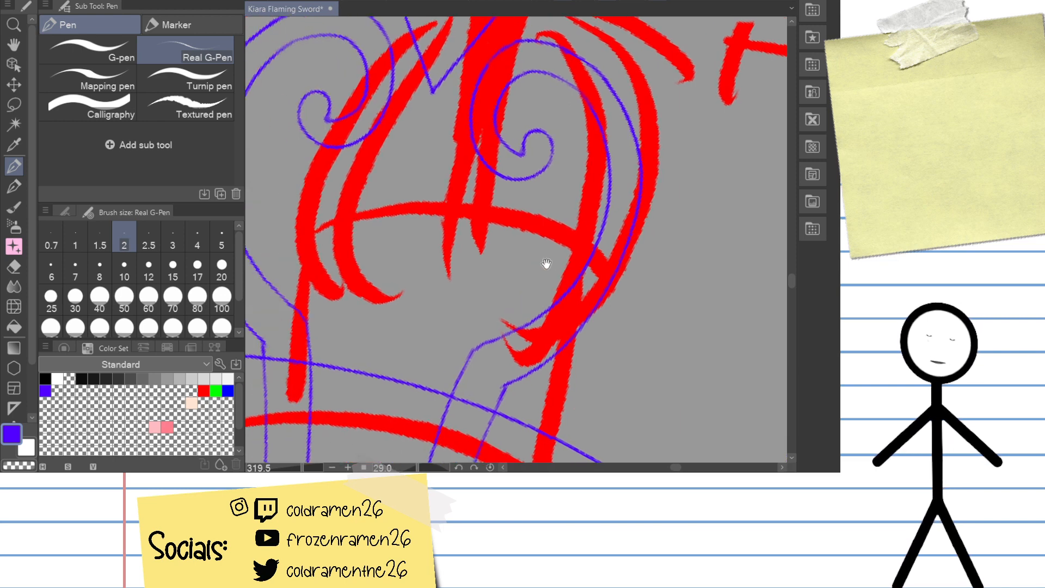
key("p")
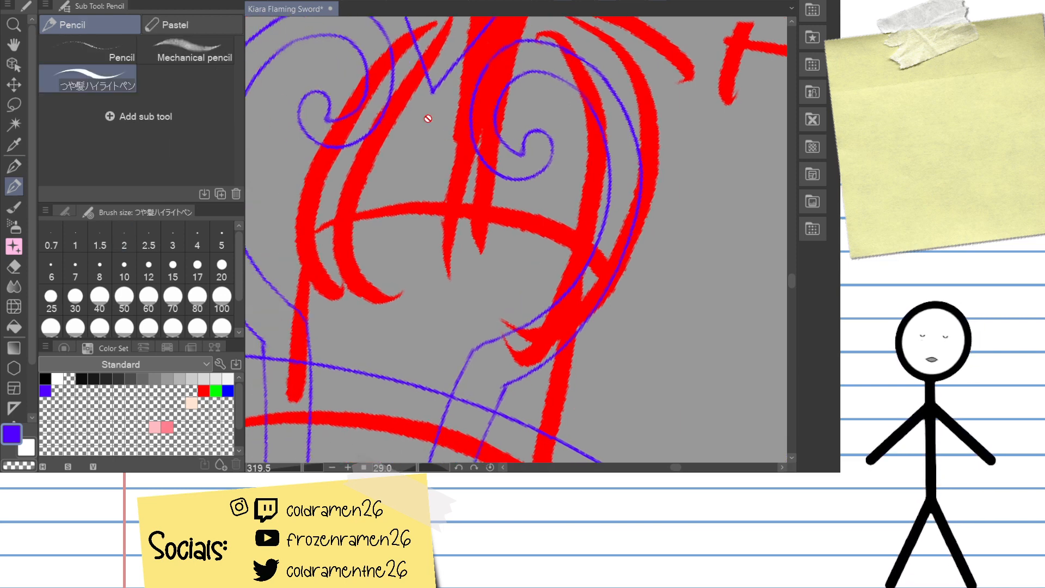
left_click_drag(438, 58, 368, 460)
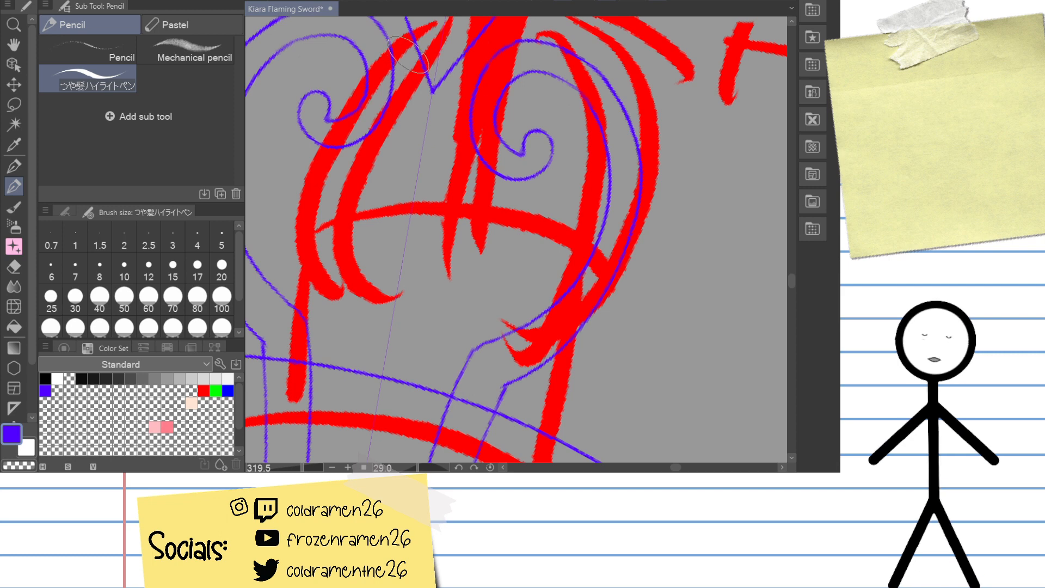
key("p")
left_click_drag(451, 22, 424, 397)
left_click_drag(414, 41, 336, 372)
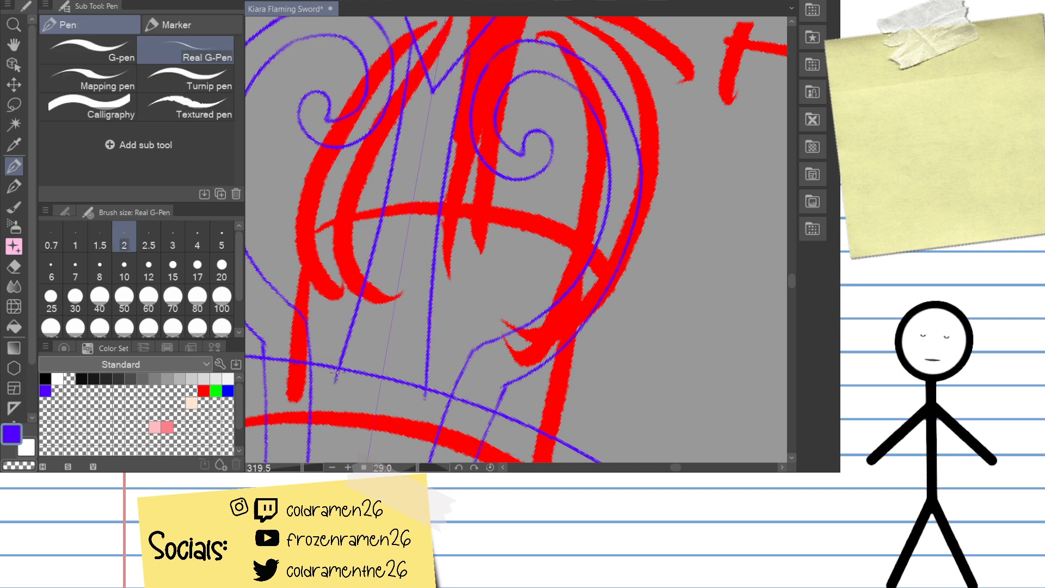
key("ctrl+z")
key("ctrl+z")
Step: Try a narrower, nearly parallel pair of mirrored lines from the V down to the handle's curved band
left_click_drag(461, 60, 402, 403)
left_click_drag(406, 41, 355, 389)
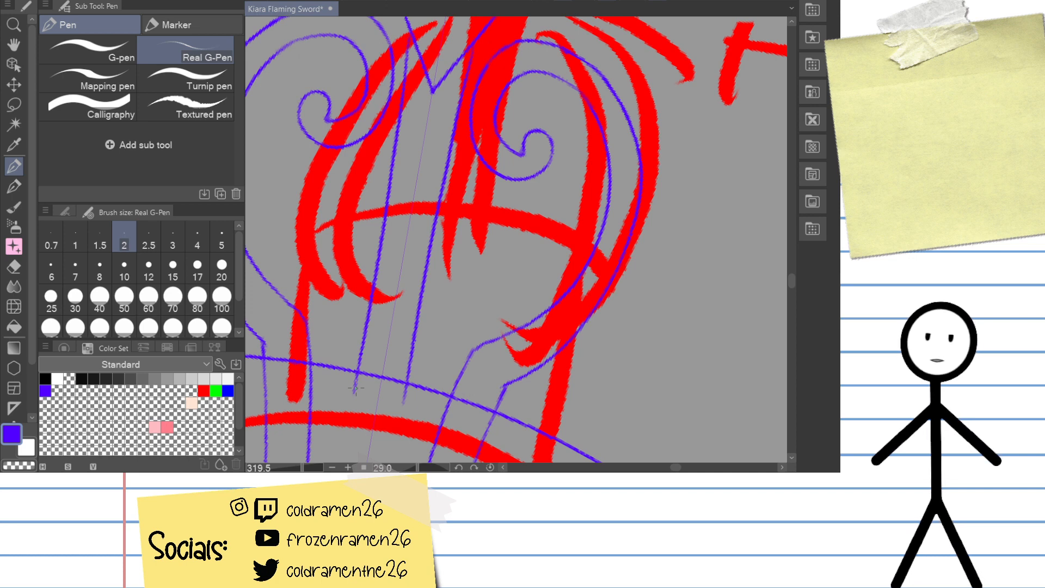
key("ctrl+z")
key("ctrl+z")
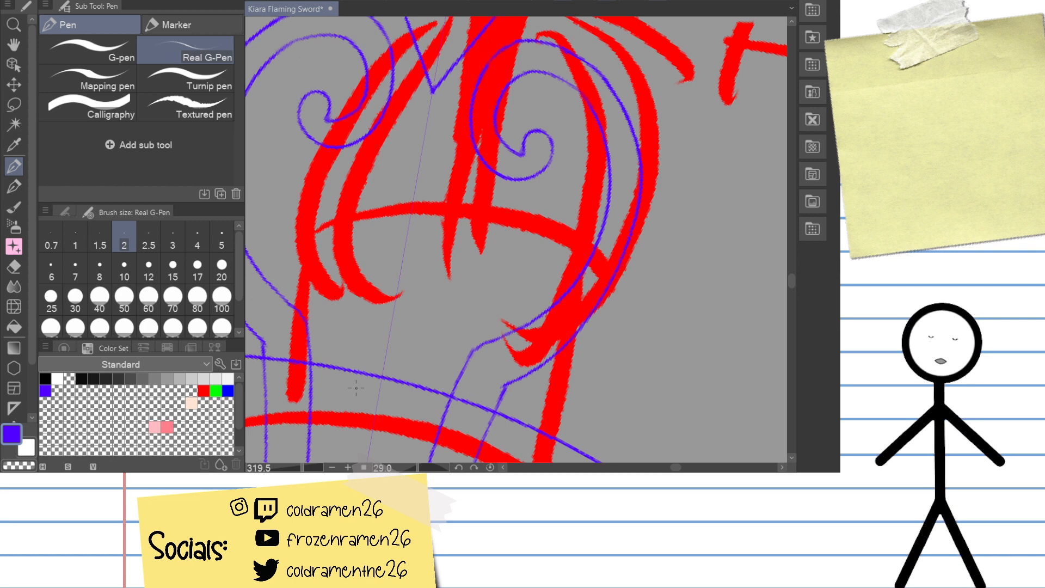
Step: Draw straight mirrored lines from the sides of the V, running between the spirals and just past the handle's curved band
left_click_drag(430, 203, 446, 228)
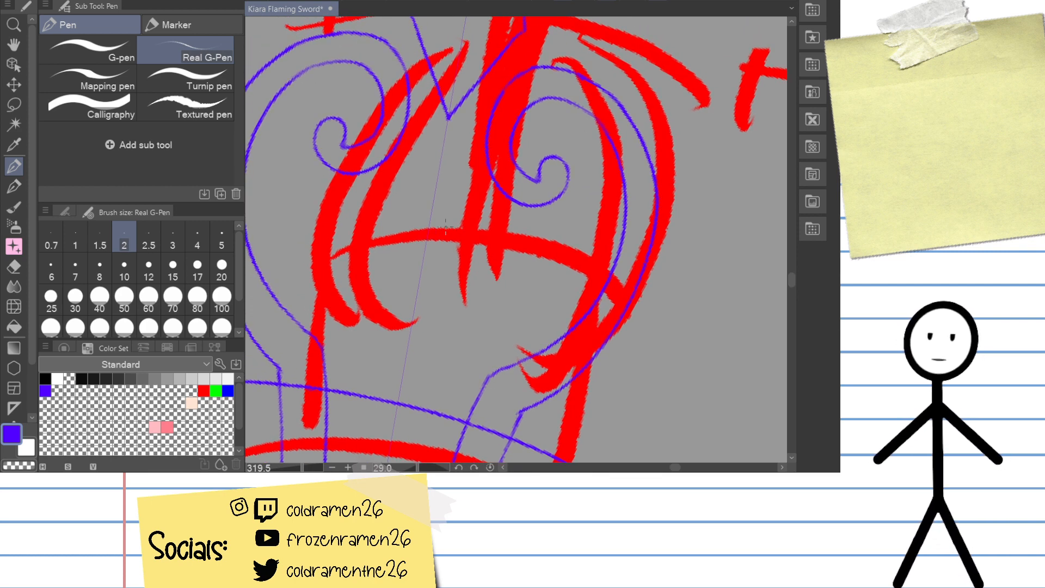
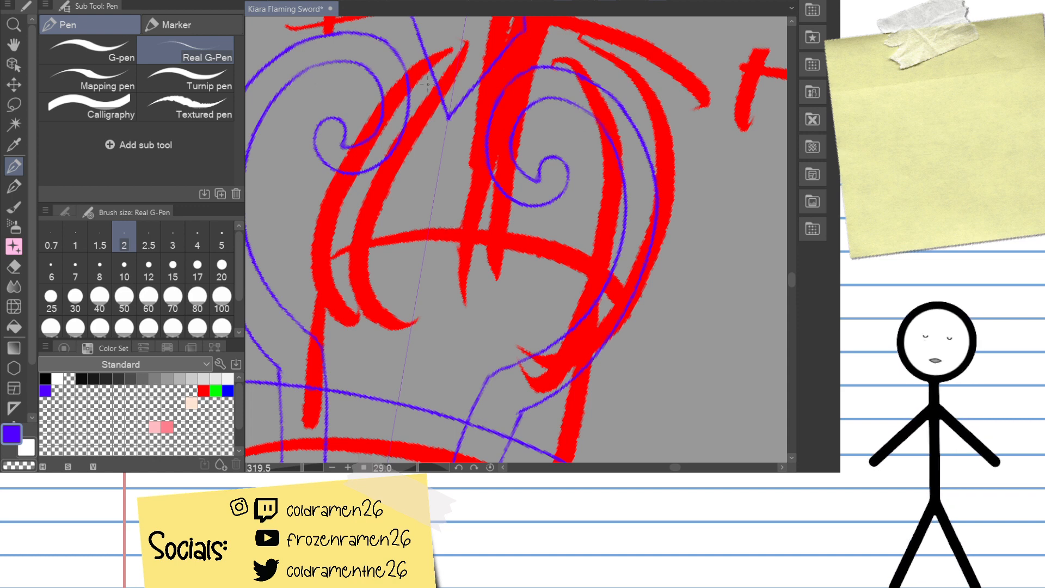
left_click_drag(431, 76, 370, 400)
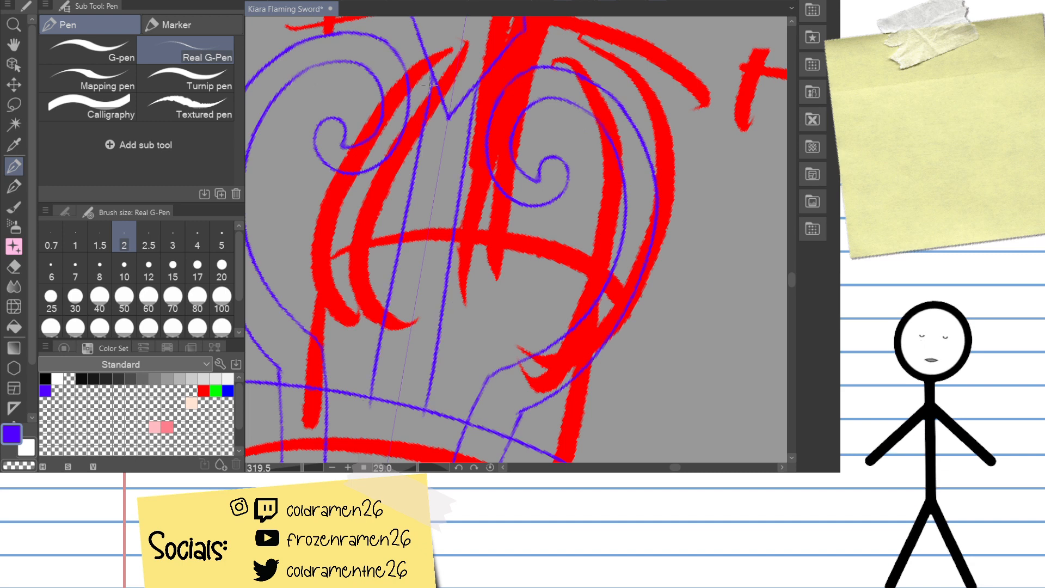
key("ctrl+z")
left_click_drag(430, 75, 357, 403)
key("ctrl+z")
left_click_drag(424, 73, 370, 403)
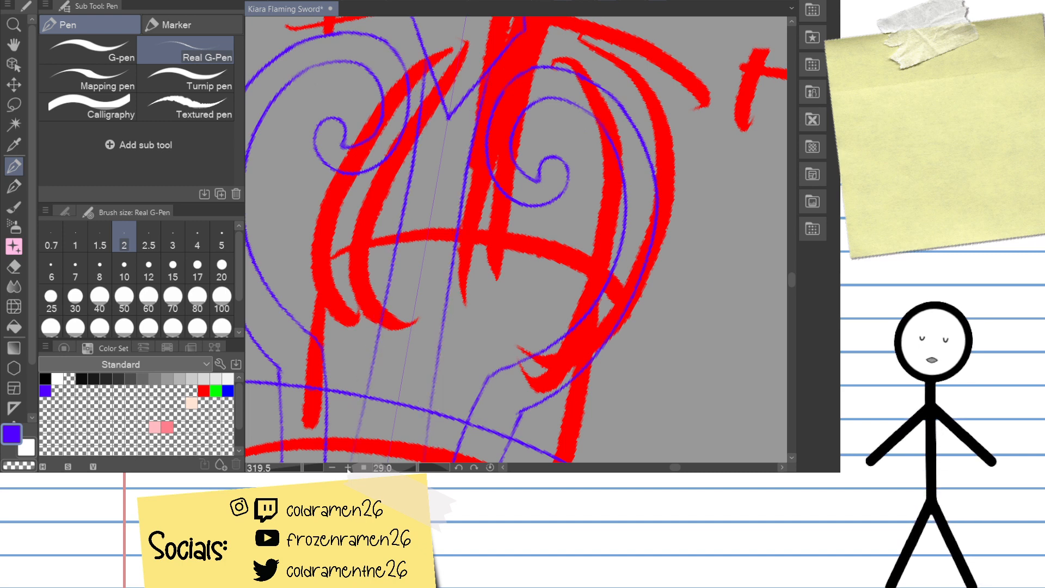
key("ctrl+z")
left_click_drag(424, 74, 362, 438)
key("ctrl+z")
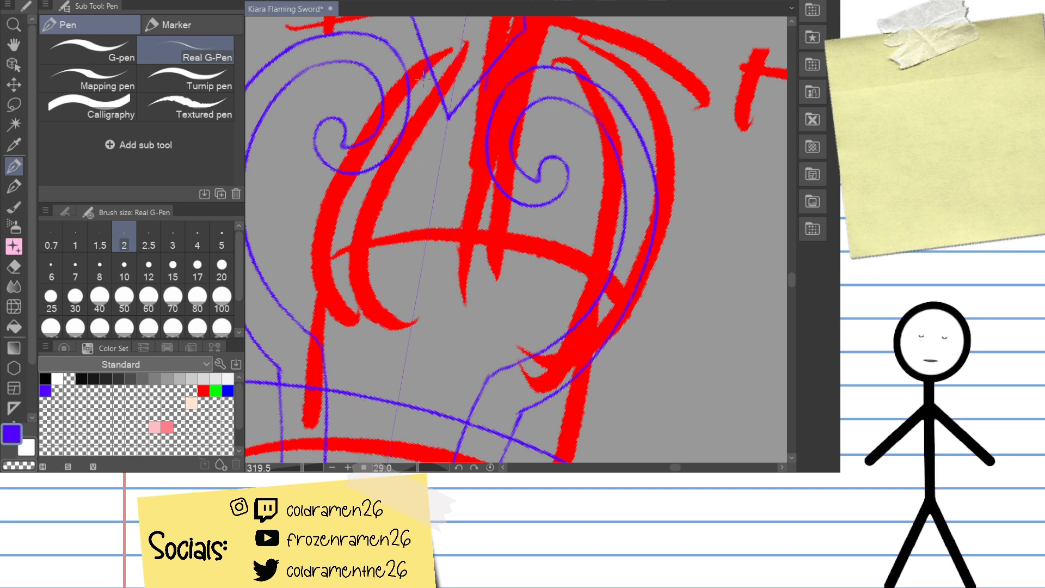
left_click_drag(427, 76, 353, 395)
key("ctrl+z")
mouse_move(430, 68)
left_mouse_down()
mouse_move(385, 318)
mouse_move(352, 437)
left_mouse_up()
key("ctrl+z")
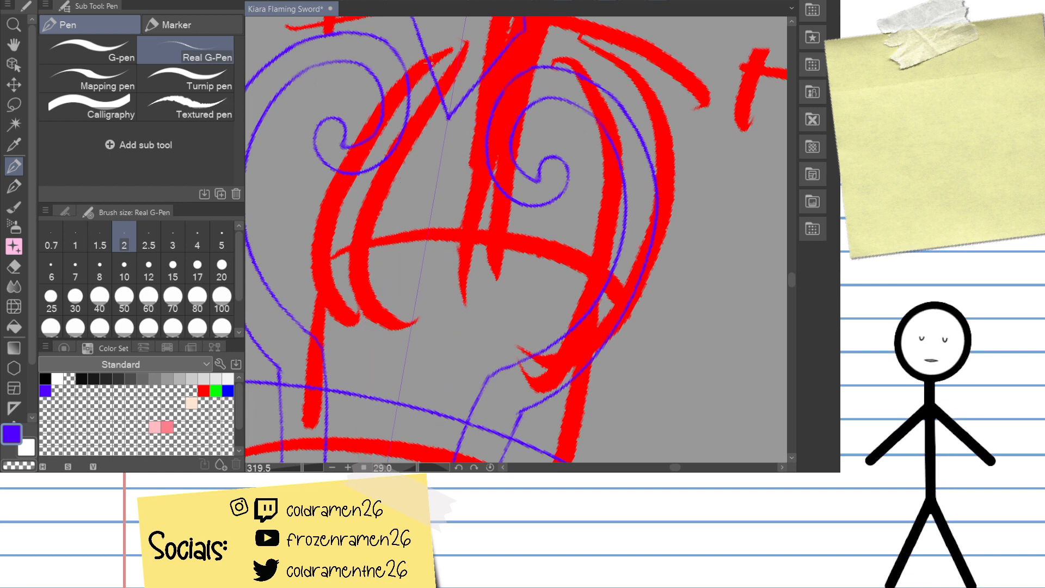
left_click_drag(433, 68, 373, 429)
key("ctrl+z")
left_click_drag(433, 70, 362, 442)
key("ctrl+z")
Step: Erase the ends of the two mirrored lines that overshoot the handle's curved band
left_click_drag(492, 245, 474, 176)
mouse_move(338, 241)
left_mouse_down()
mouse_move(343, 277)
mouse_move(424, 387)
left_mouse_up()
mouse_move(424, 388)
left_mouse_down()
mouse_move(415, 341)
mouse_move(345, 232)
left_mouse_up()
left_click_drag(305, 467, 309, 467)
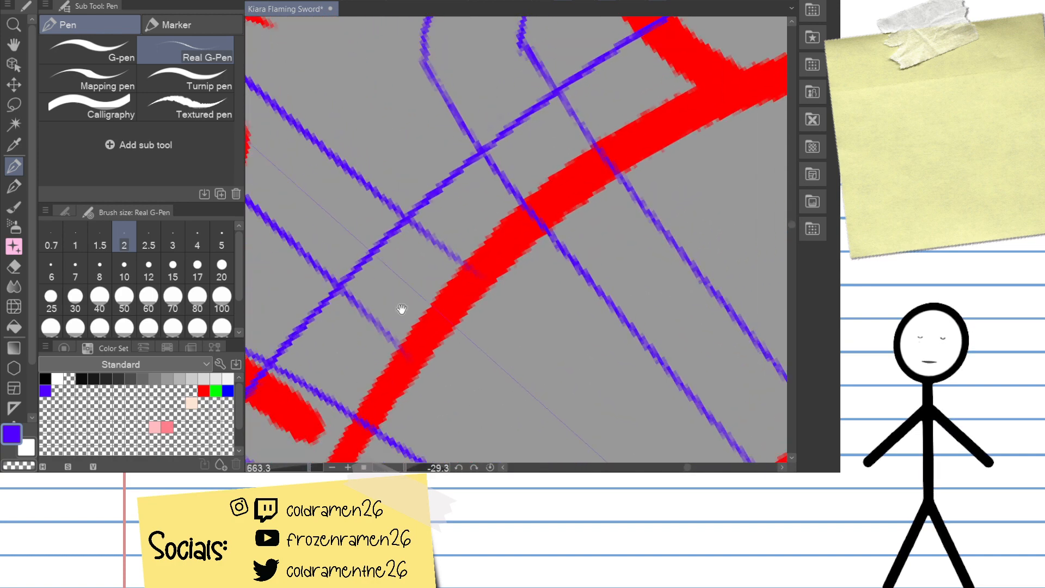
mouse_move(401, 310)
left_mouse_down()
mouse_move(416, 211)
mouse_move(406, 217)
mouse_move(437, 247)
mouse_move(413, 238)
mouse_move(471, 283)
left_mouse_up()
key("e")
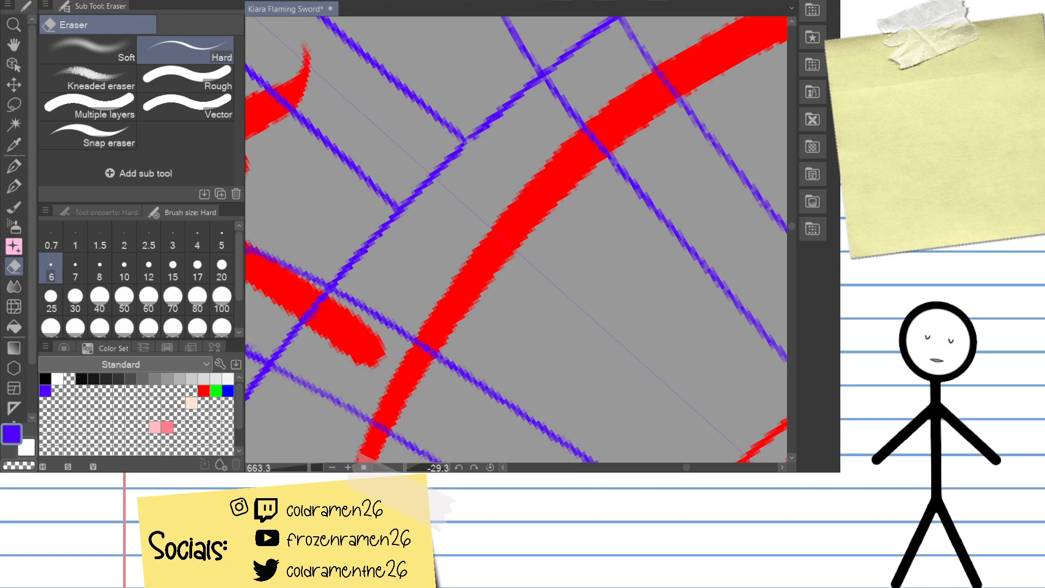
scroll(555, 315, "up", 3)
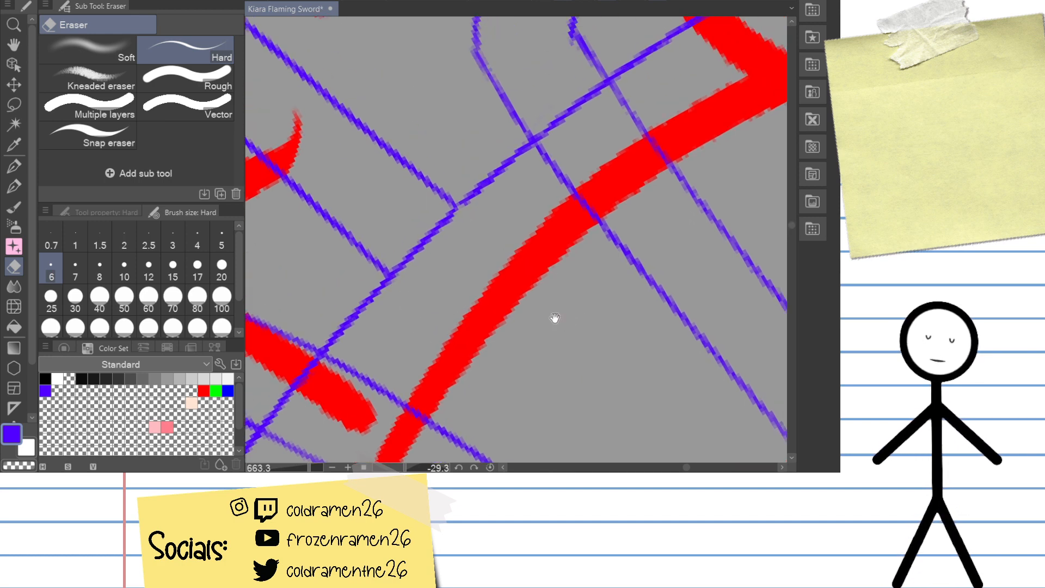
Step: Repair the nick in the curved band where the trimmed line meets it
key("p")
left_click_drag(449, 217, 472, 187)
key("ctrl+z")
key("ctrl+z")
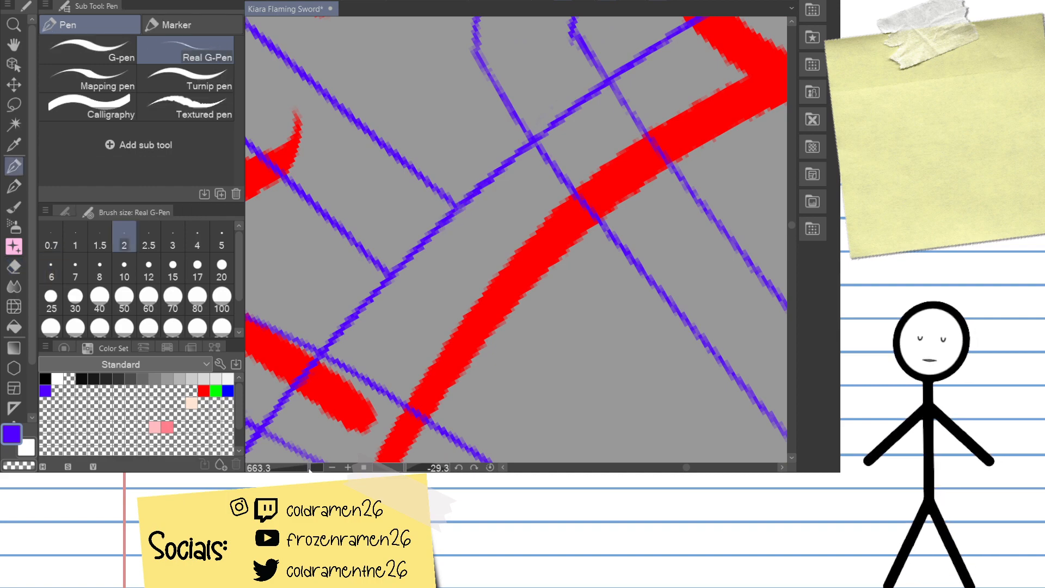
Step: Examine the blade's edges and the energy circle sketched behind it from several angles
left_click_drag(310, 469, 286, 459)
left_click_drag(504, 102, 574, 267)
left_click_drag(463, 71, 531, 184)
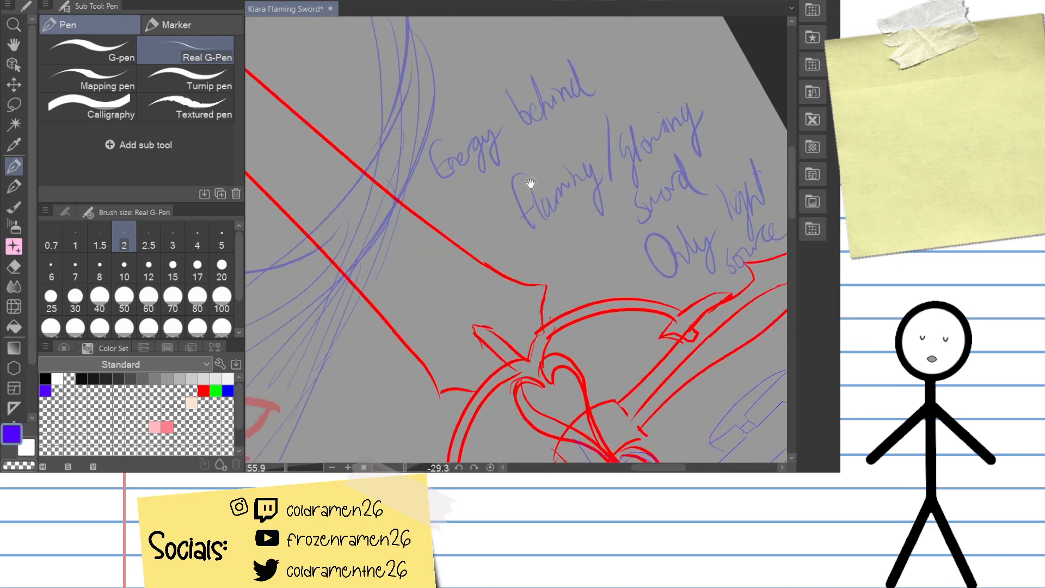
left_click_drag(390, 186, 623, 309)
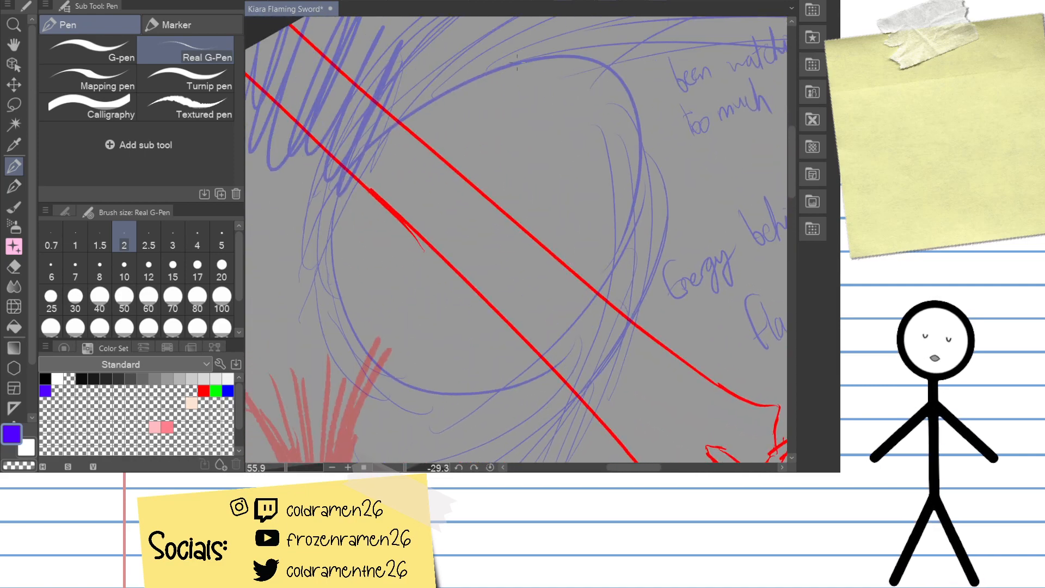
left_click_drag(586, 338, 414, 104)
left_click_drag(577, 286, 430, 109)
left_click_drag(608, 221, 454, 185)
left_click_drag(617, 202, 584, 327)
left_click_drag(576, 255, 559, 406)
left_click_drag(569, 212, 526, 390)
left_click_drag(554, 206, 524, 381)
left_click_drag(530, 267, 509, 403)
left_click_drag(545, 215, 539, 170)
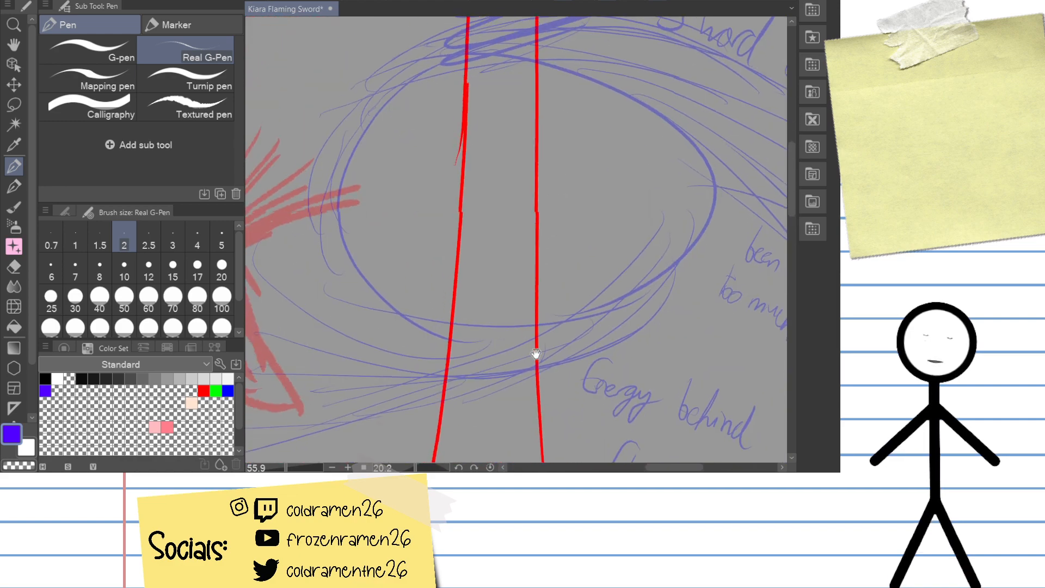
left_click_drag(537, 355, 571, 194)
Step: Examine the crossguard, heart ornament and handle sketch, then the lower blade beside the character's head
left_click_drag(587, 316, 618, 113)
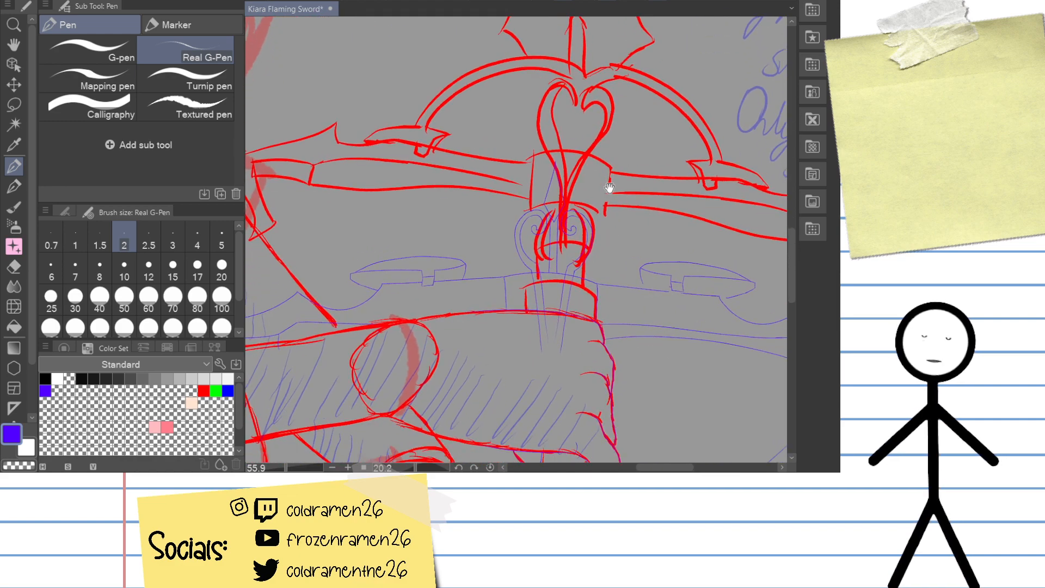
left_click_drag(591, 214, 568, 338)
left_click_drag(584, 215, 569, 359)
left_click_drag(576, 218, 581, 51)
left_click_drag(601, 269, 575, 102)
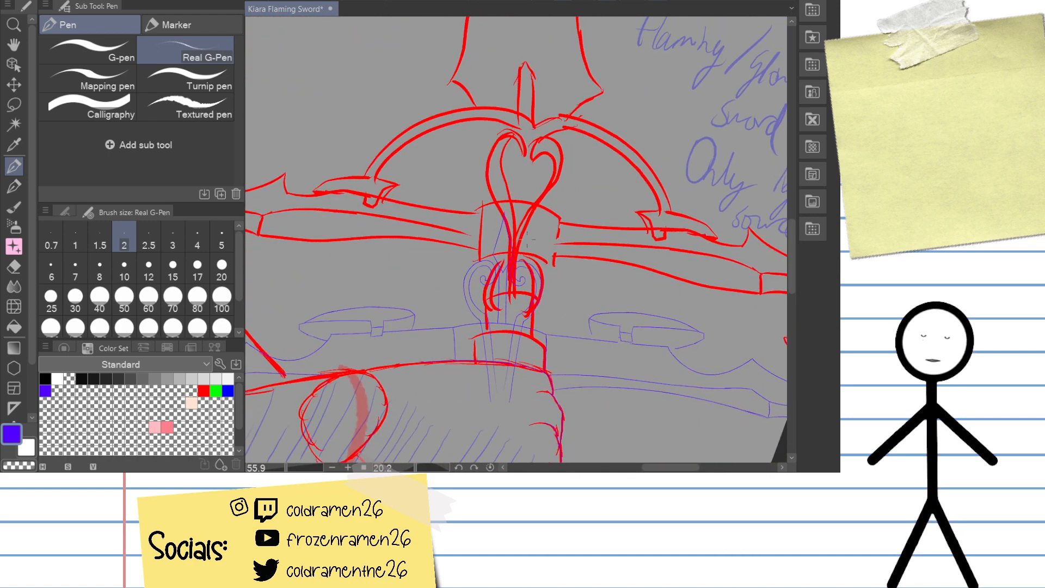
left_click_drag(507, 103, 507, 147)
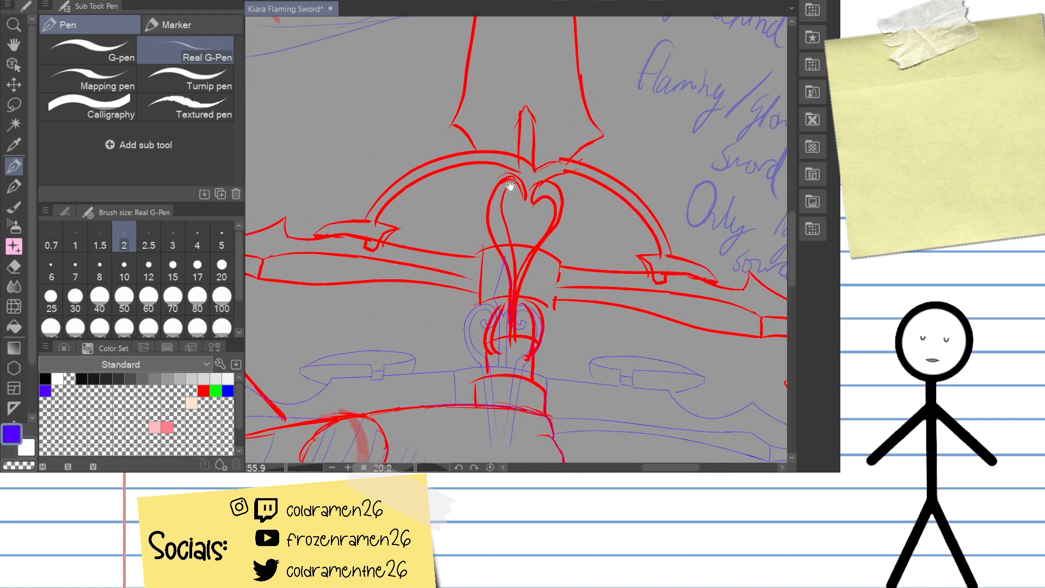
left_click_drag(509, 184, 535, 154)
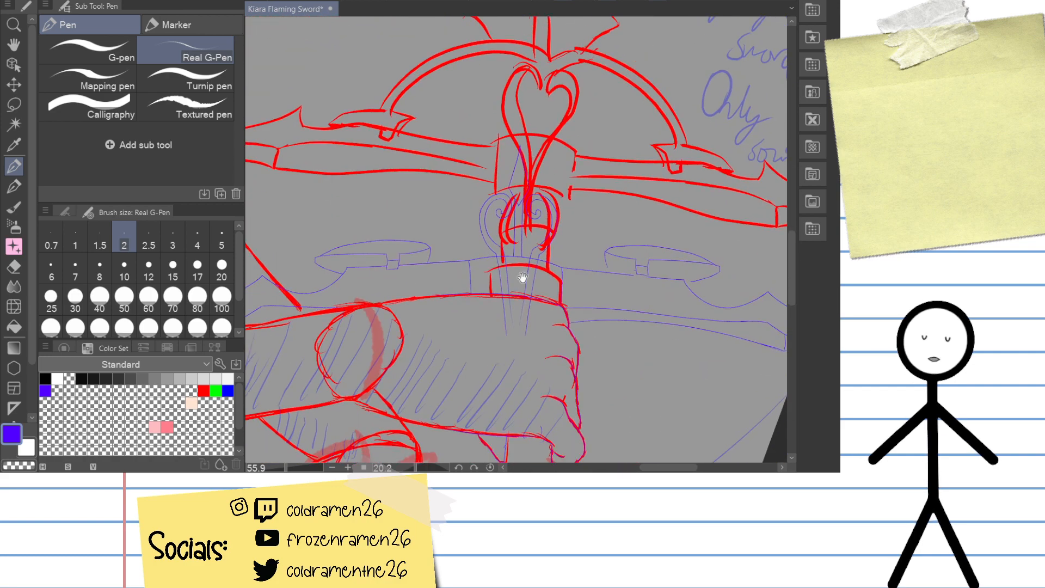
left_click_drag(515, 285, 499, 422)
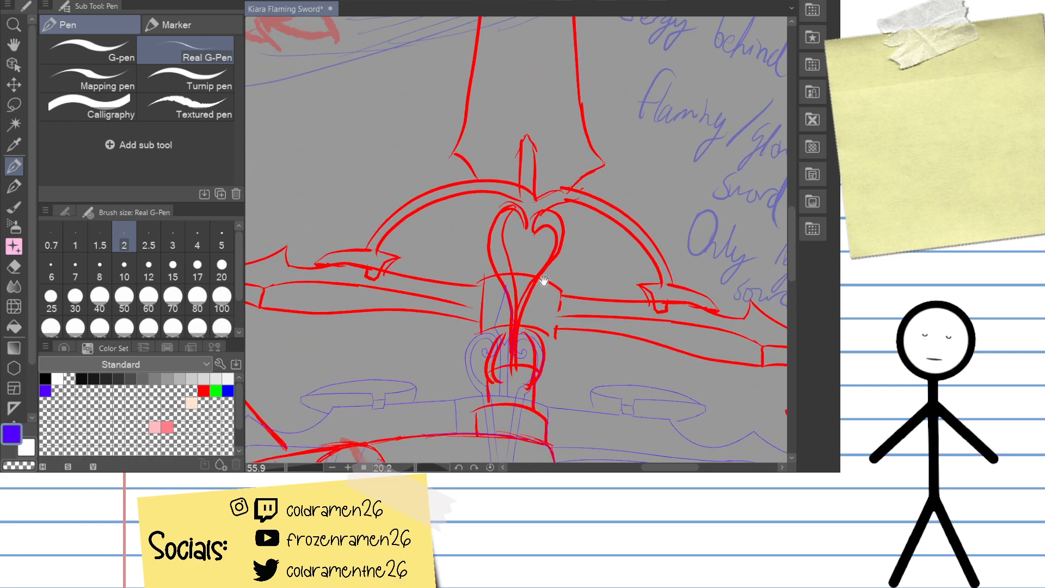
left_click_drag(467, 236, 480, 320)
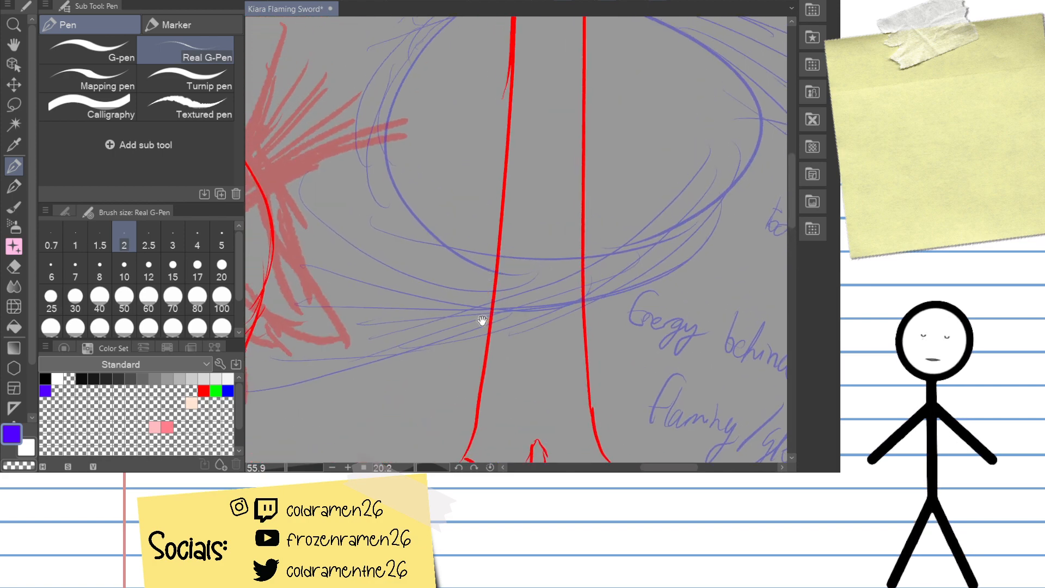
left_click_drag(376, 91, 487, 135)
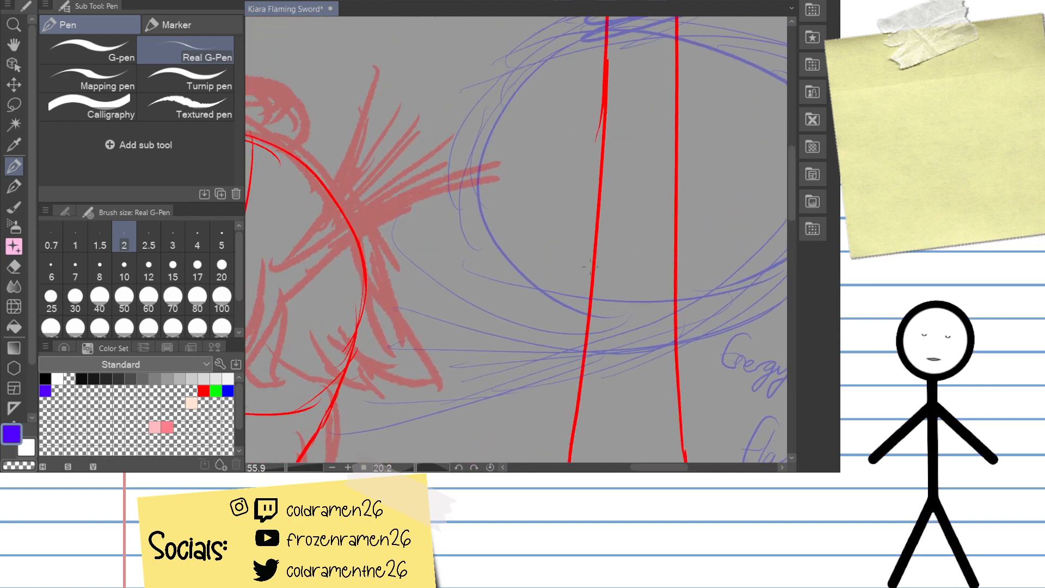
left_click_drag(556, 261, 669, 116)
left_click_drag(690, 189, 647, 145)
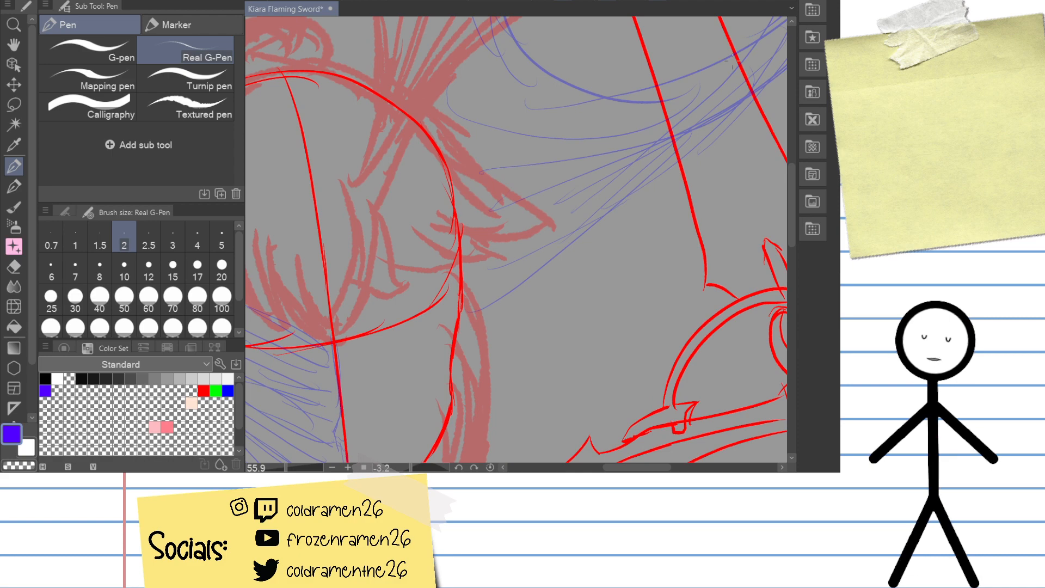
Step: Examine the blade against the energy circle, with the rough blue flame strokes hidden and shown
left_click_drag(733, 63, 550, 193)
left_click_drag(660, 105, 532, 251)
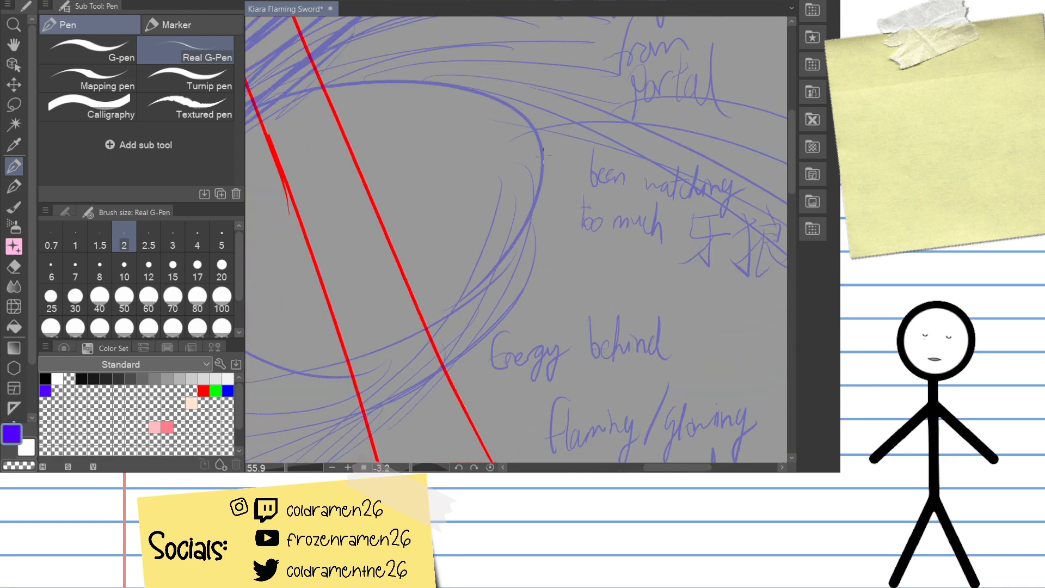
left_click_drag(528, 175, 677, 150)
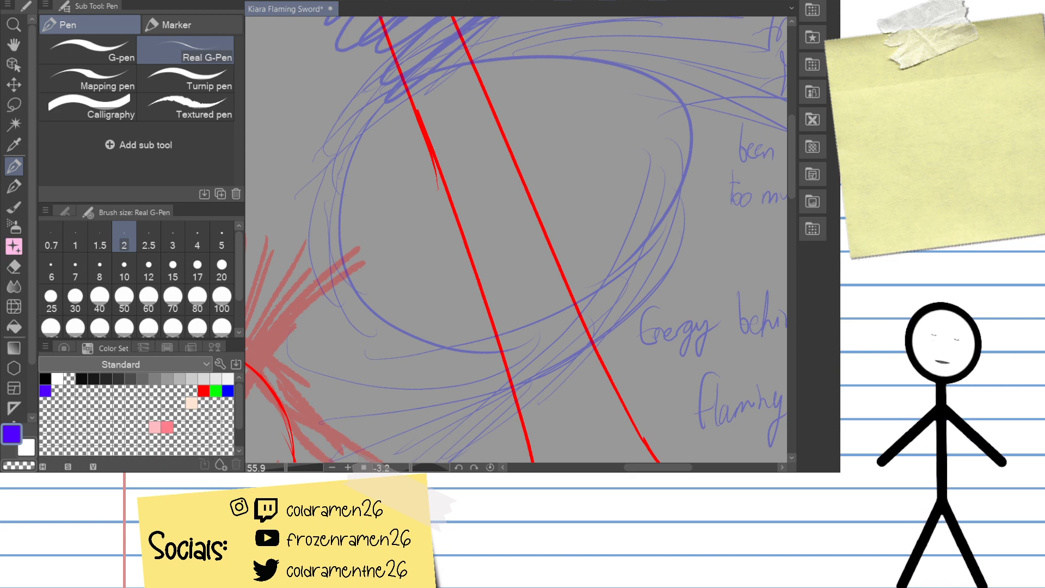
left_click_drag(603, 297, 606, 349)
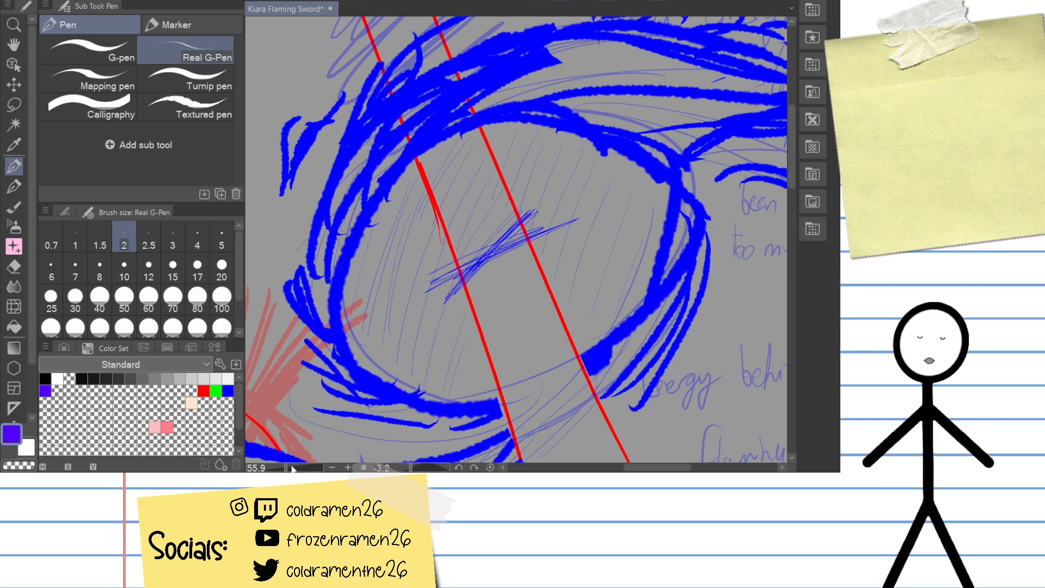
left_click_drag(286, 468, 280, 468)
left_click_drag(553, 316, 556, 174)
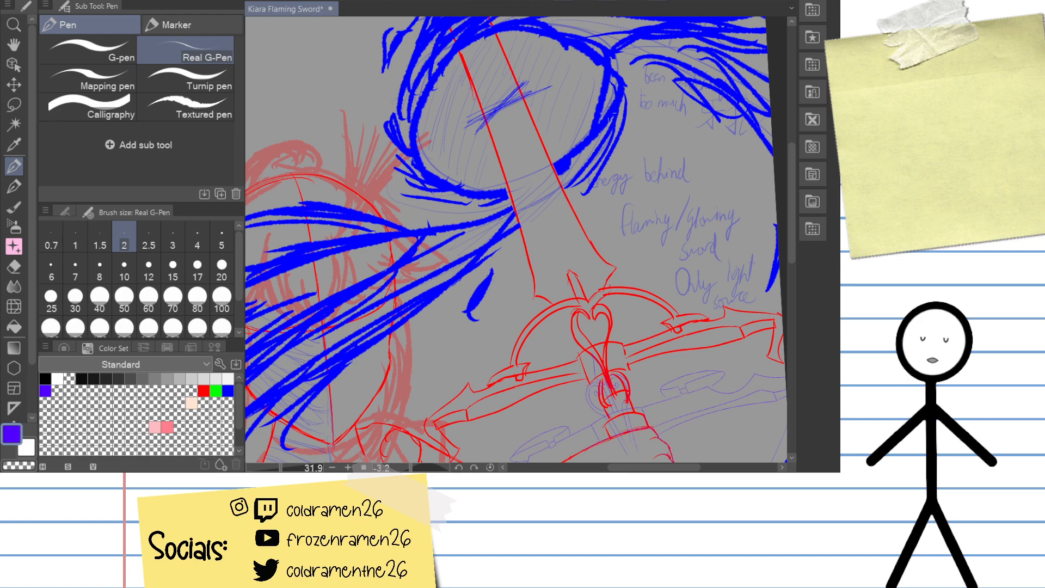
Step: Set the drawing colour to pure blue and choose the Textured pen for the energy strokes
left_click(15, 208)
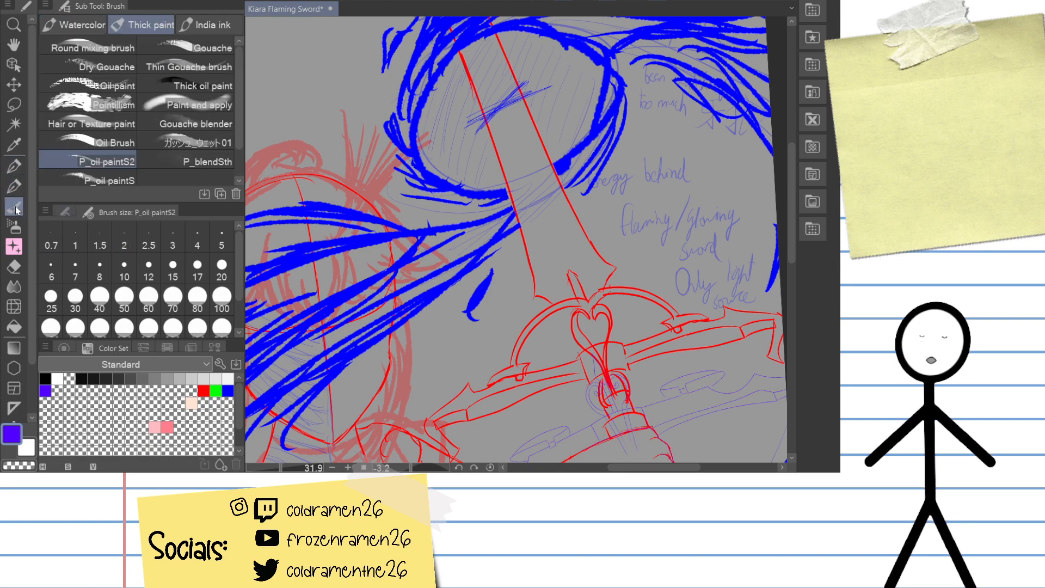
left_click(228, 390)
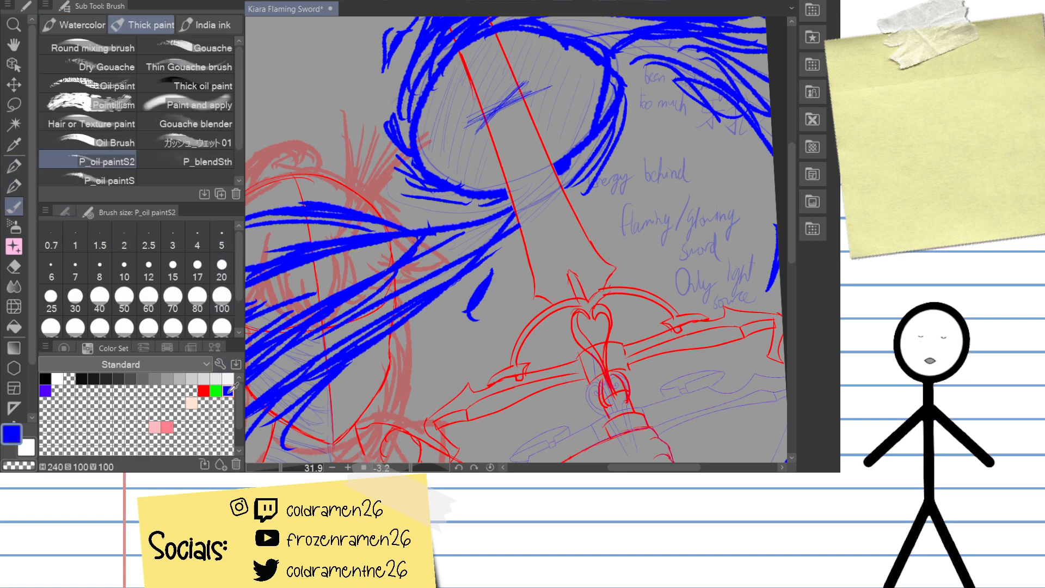
left_click(15, 167)
left_click(182, 27)
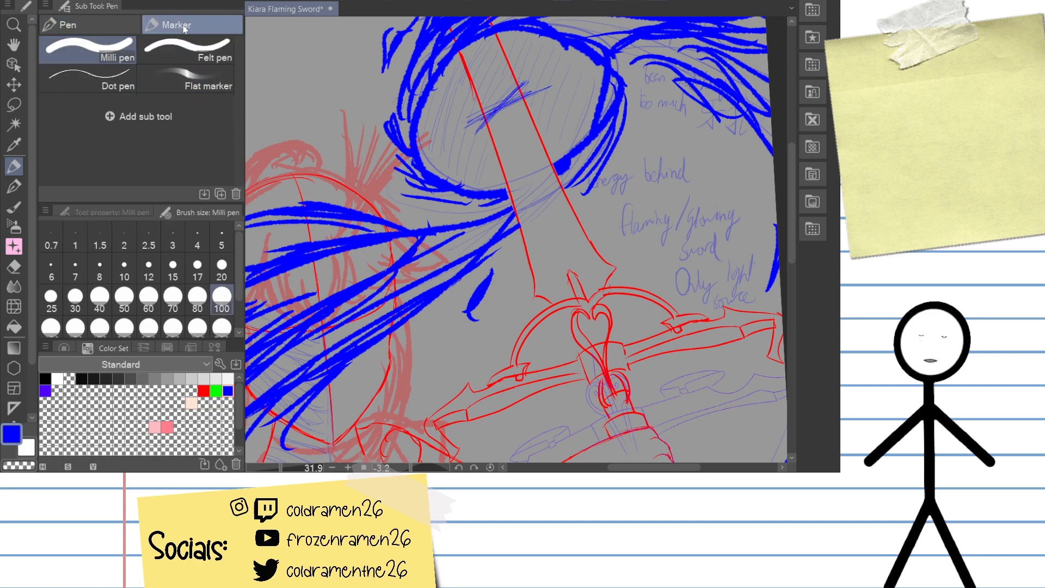
left_click(113, 24)
left_click(13, 187)
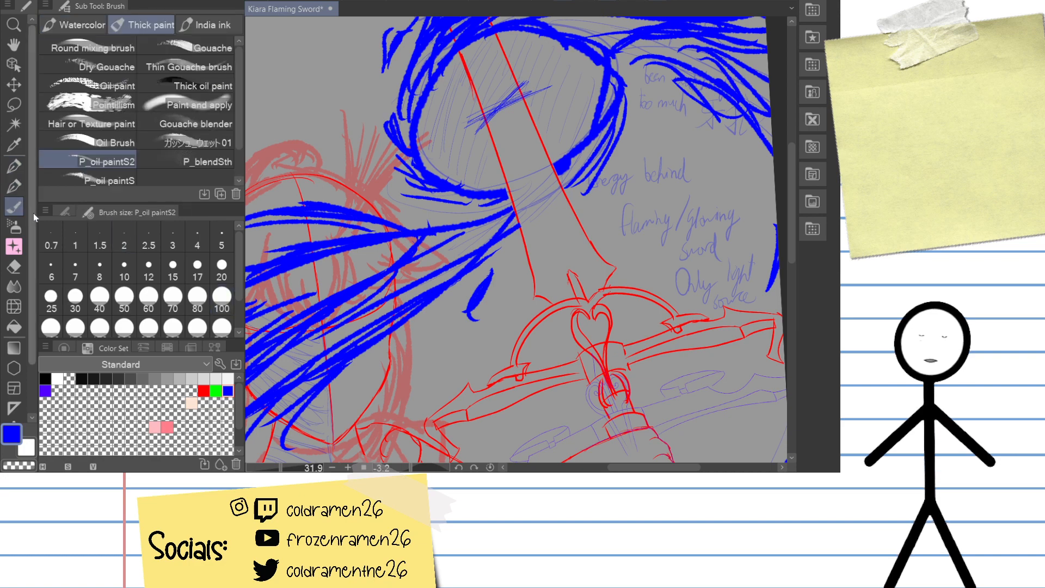
left_click_drag(629, 142, 544, 177)
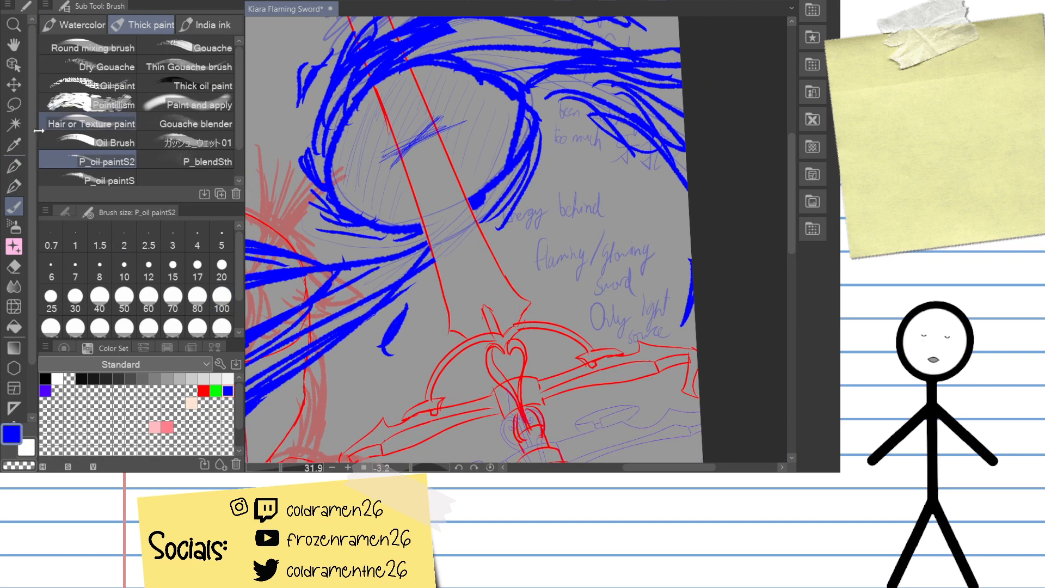
left_click(14, 166)
left_click(212, 105)
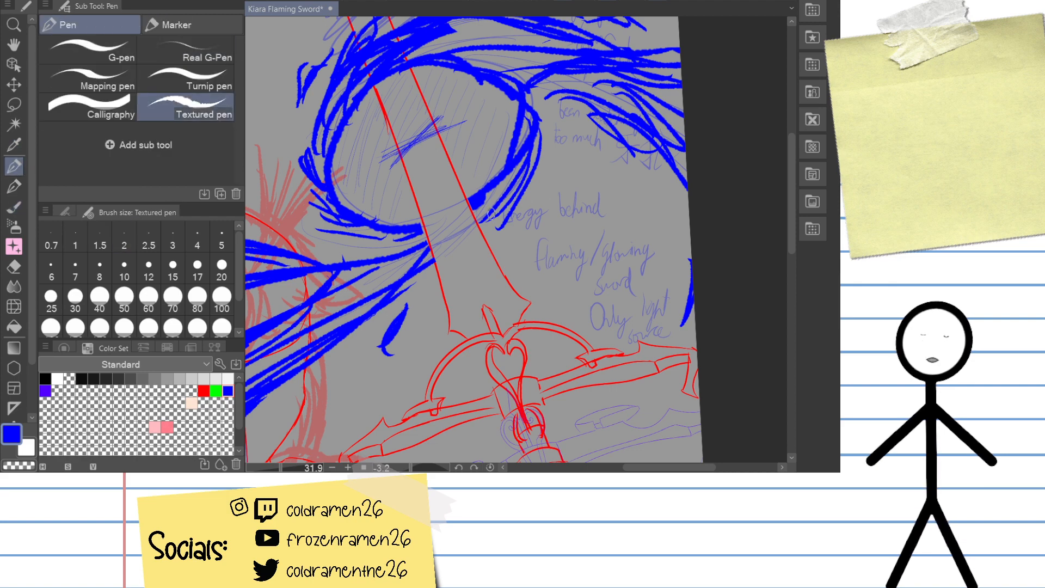
Step: Try a textured blue stroke along the energy circle's lower-right rim and compare the flame strokes with the sketch underneath
mouse_move(538, 111)
left_mouse_down()
mouse_move(517, 209)
mouse_move(443, 266)
left_mouse_up()
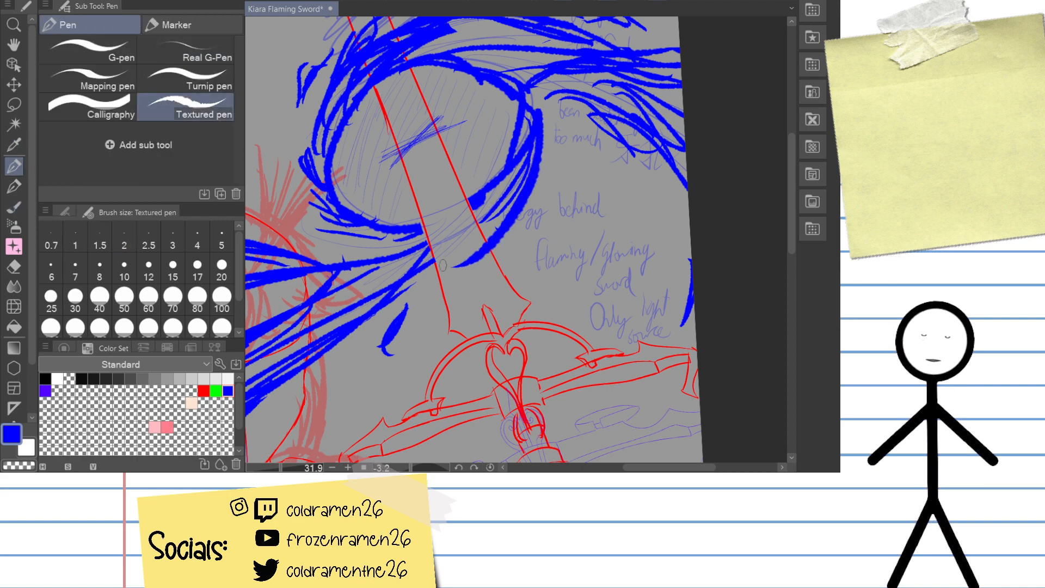
mouse_move(565, 202)
left_mouse_down()
mouse_move(571, 243)
mouse_move(602, 175)
mouse_move(588, 188)
left_mouse_up()
key("Delete")
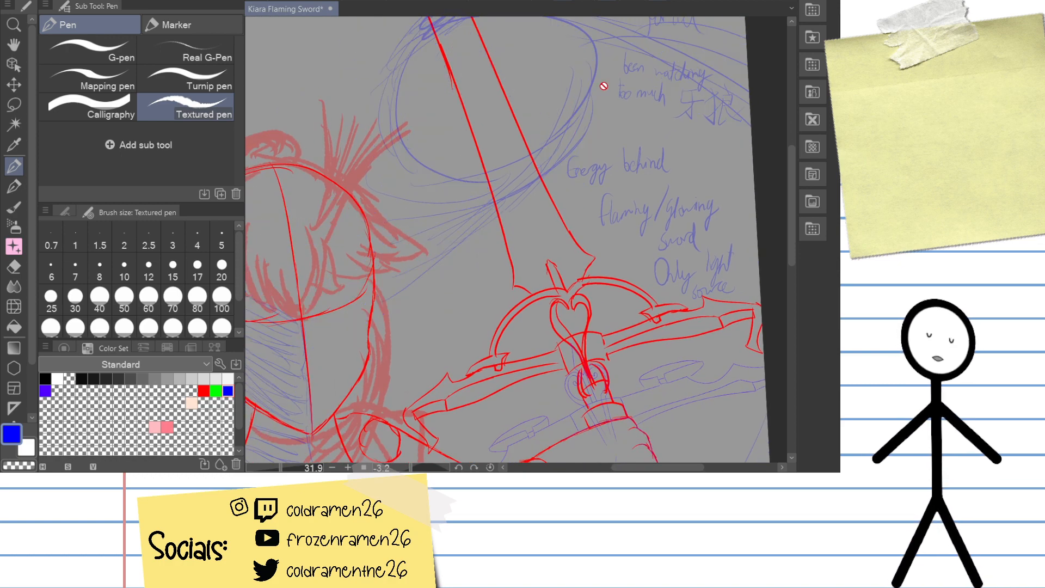
left_click_drag(539, 172, 591, 170)
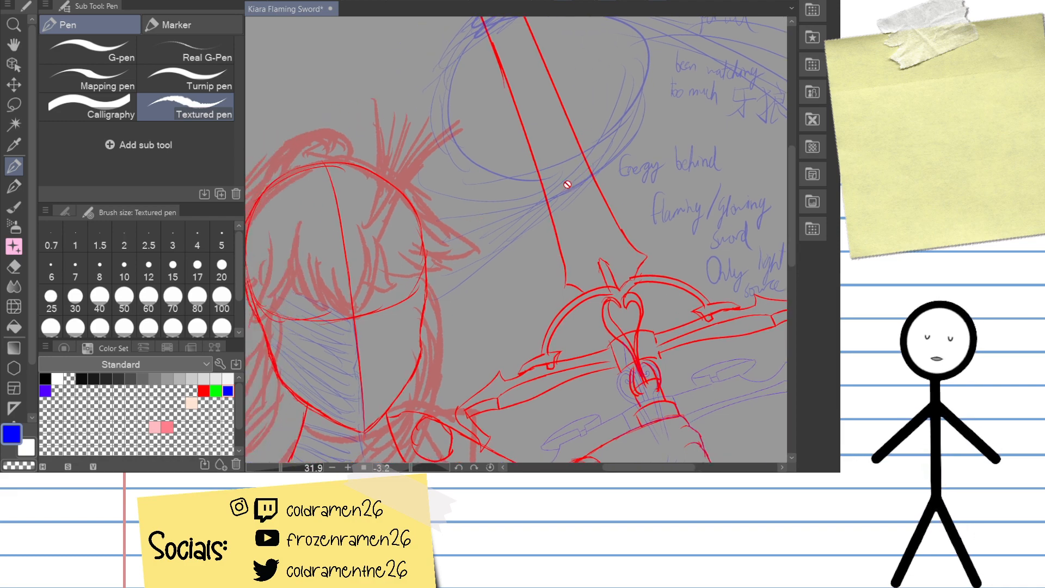
left_click_drag(568, 184, 512, 327)
left_click_drag(490, 158, 420, 115)
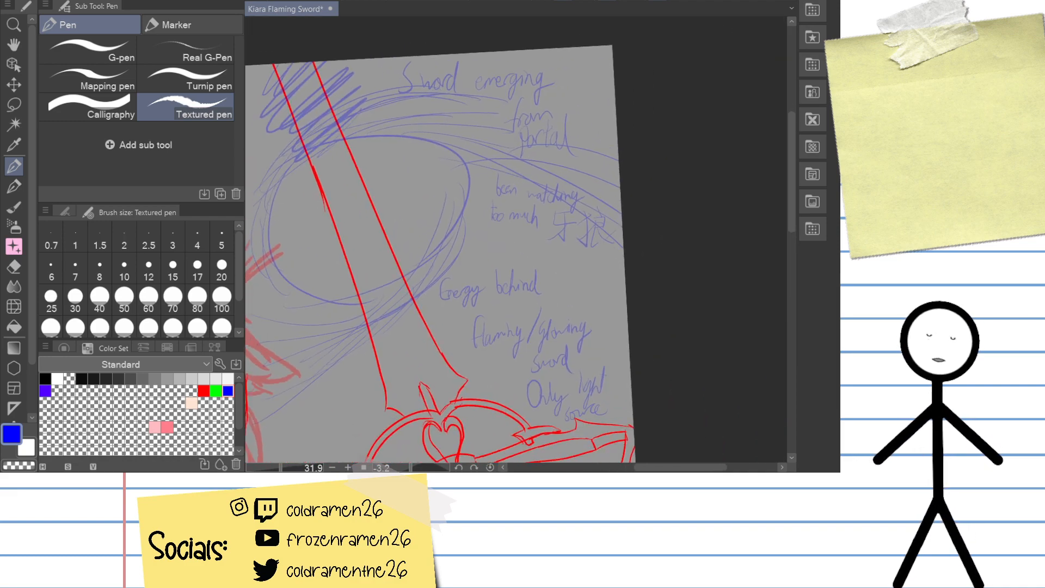
left_click_drag(477, 254, 643, 270)
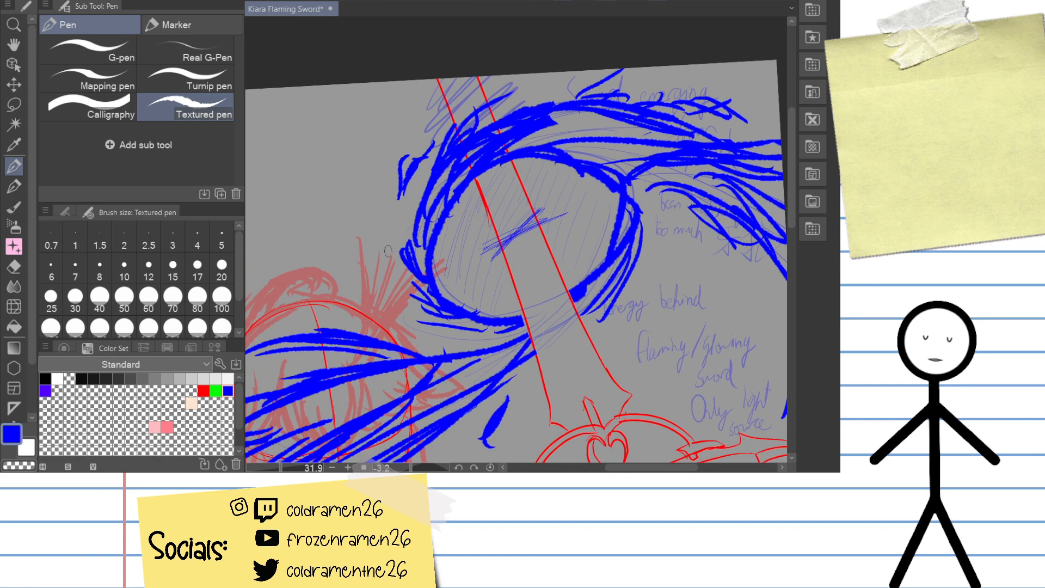
left_click_drag(646, 221, 635, 92)
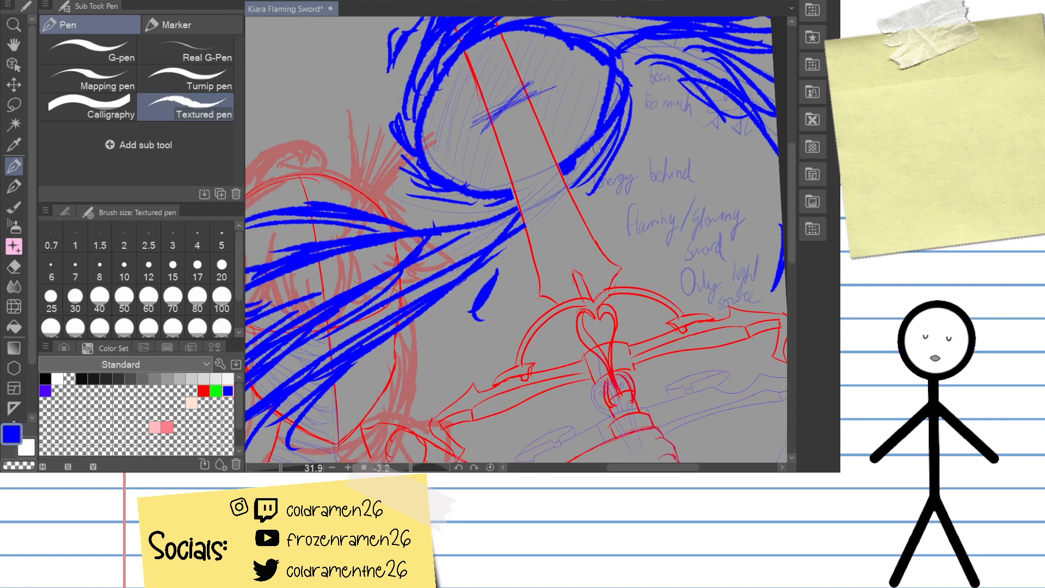
Step: Add textured blue strokes curving down the energy circle's right rim and across the blade into the lower flame streams
left_click_drag(597, 148, 514, 246)
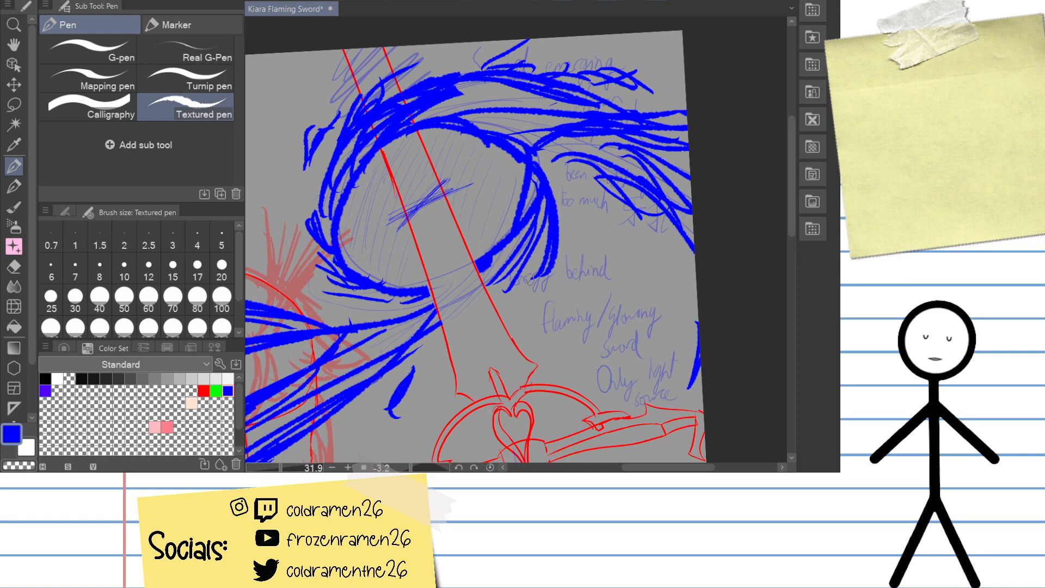
left_click_drag(530, 280, 607, 163)
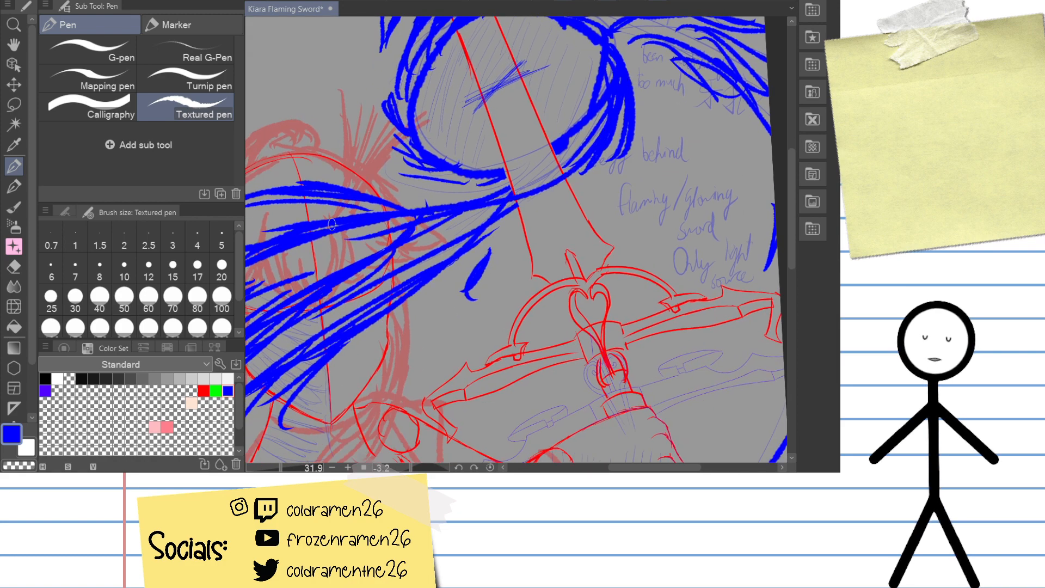
left_click_drag(559, 49, 491, 274)
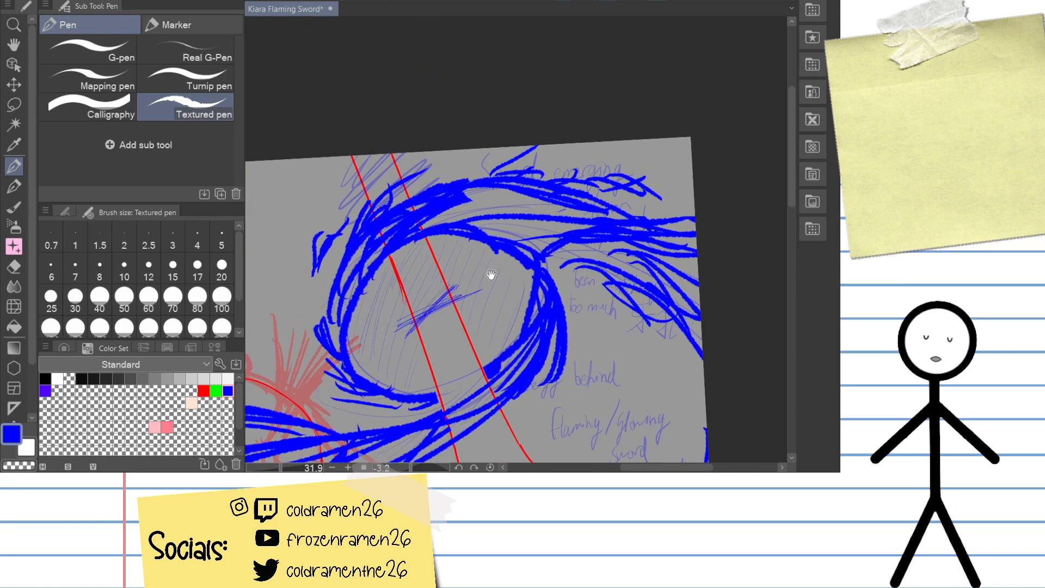
Step: Build up textured blue strokes over the energy circle's upper-left rim and into its trailing right flames, undoing the last stray stroke
left_click_drag(410, 230, 394, 202)
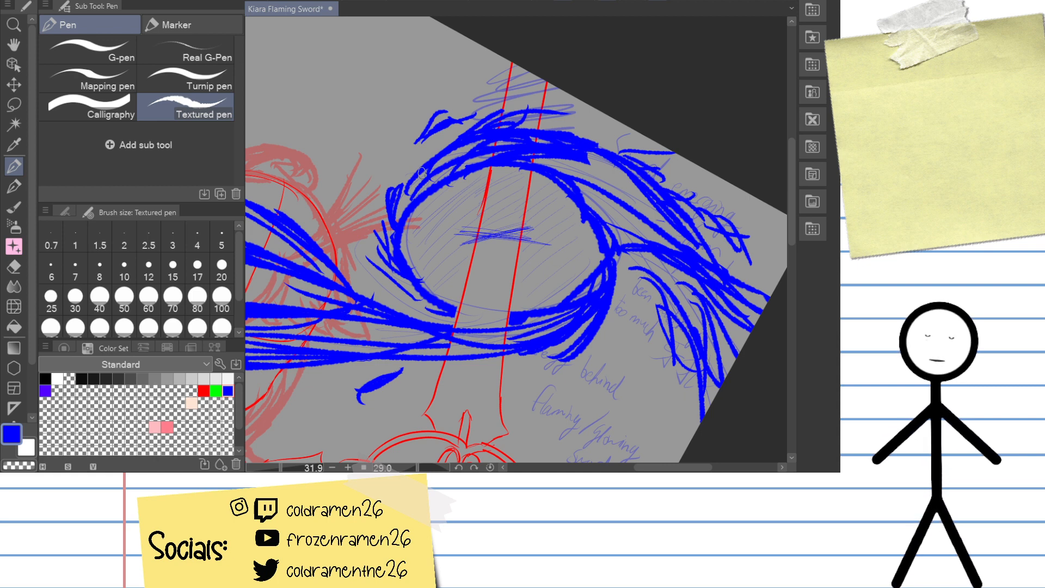
left_click_drag(462, 144, 473, 185)
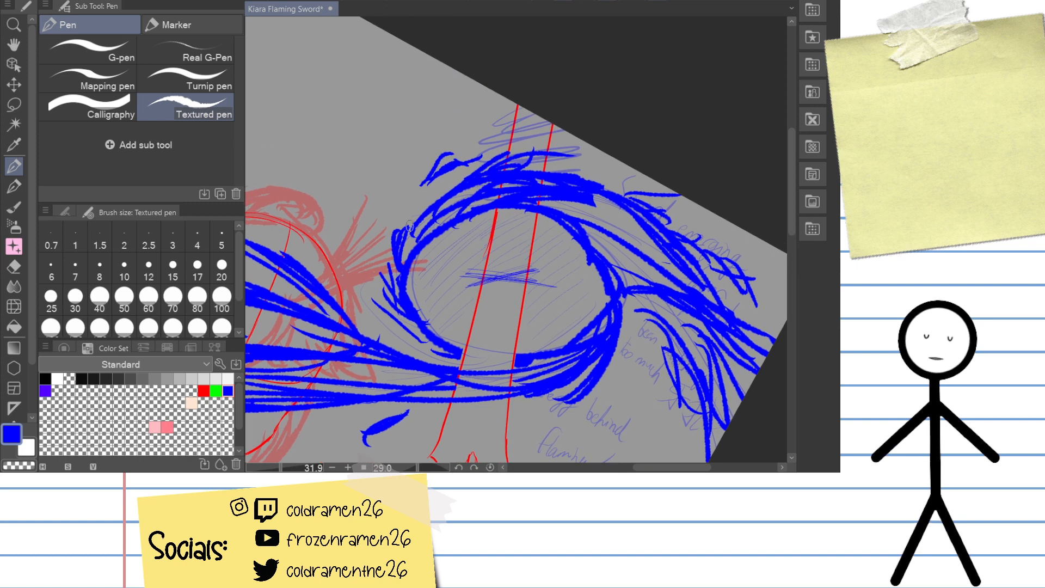
mouse_move(401, 264)
left_mouse_down()
mouse_move(536, 150)
mouse_move(410, 248)
mouse_move(440, 189)
mouse_move(651, 190)
left_mouse_up()
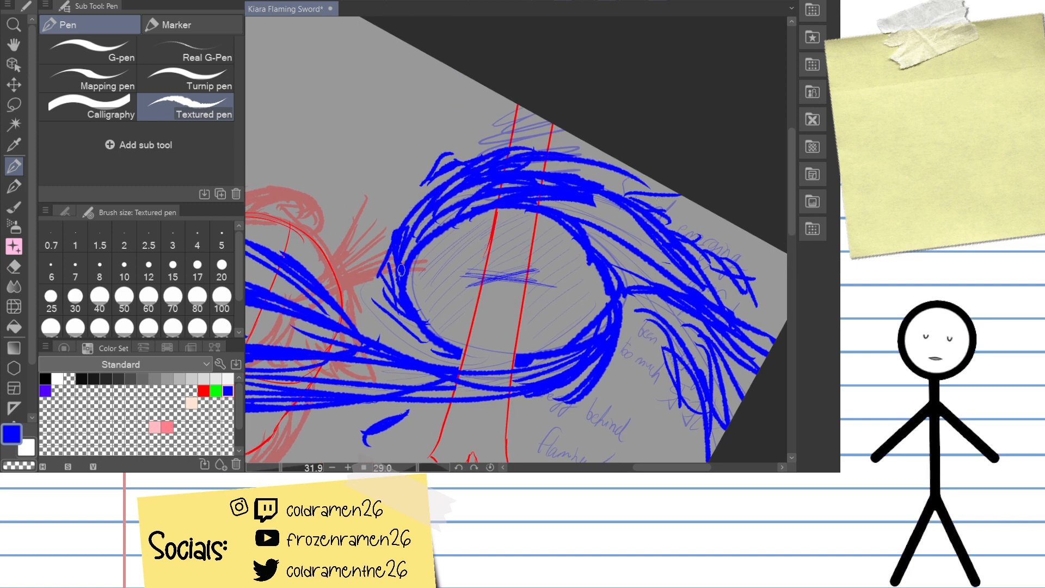
mouse_move(379, 282)
left_mouse_down()
mouse_move(654, 196)
mouse_move(721, 313)
left_mouse_up()
left_click_drag(596, 196, 753, 341)
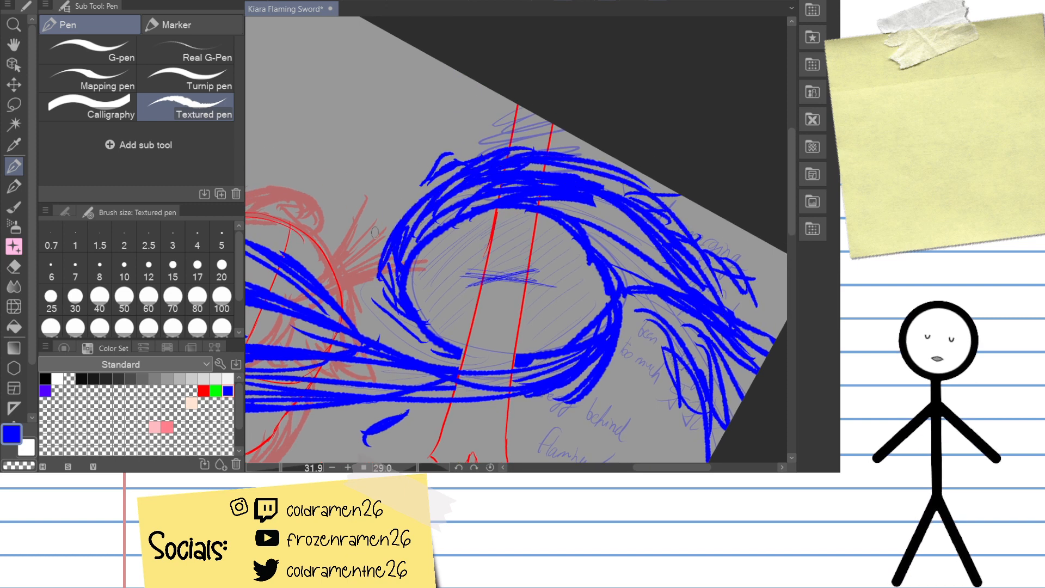
left_click_drag(375, 232, 481, 127)
key("ctrl+z")
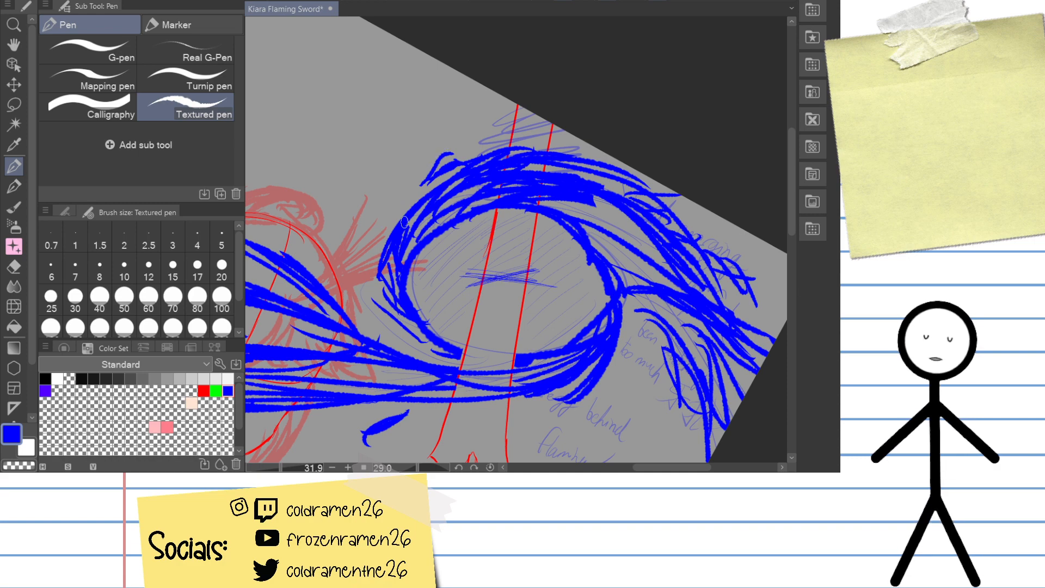
Step: Straighten the canvas and hide the rough blue flame strokes to review the blade and crossguard sketch
left_click_drag(658, 269, 687, 157)
key("minus")
key("minus")
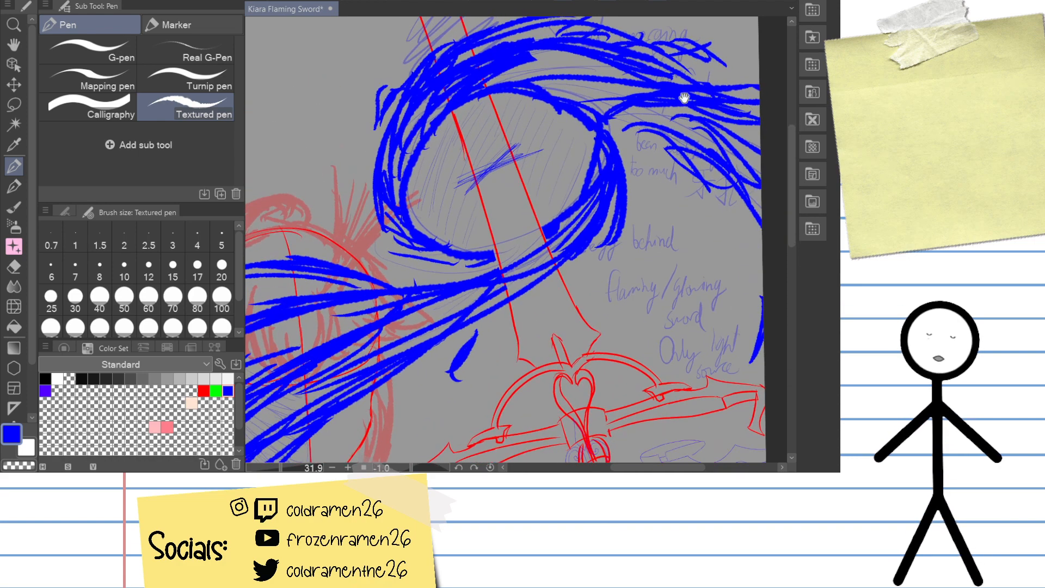
left_click_drag(636, 330, 647, 263)
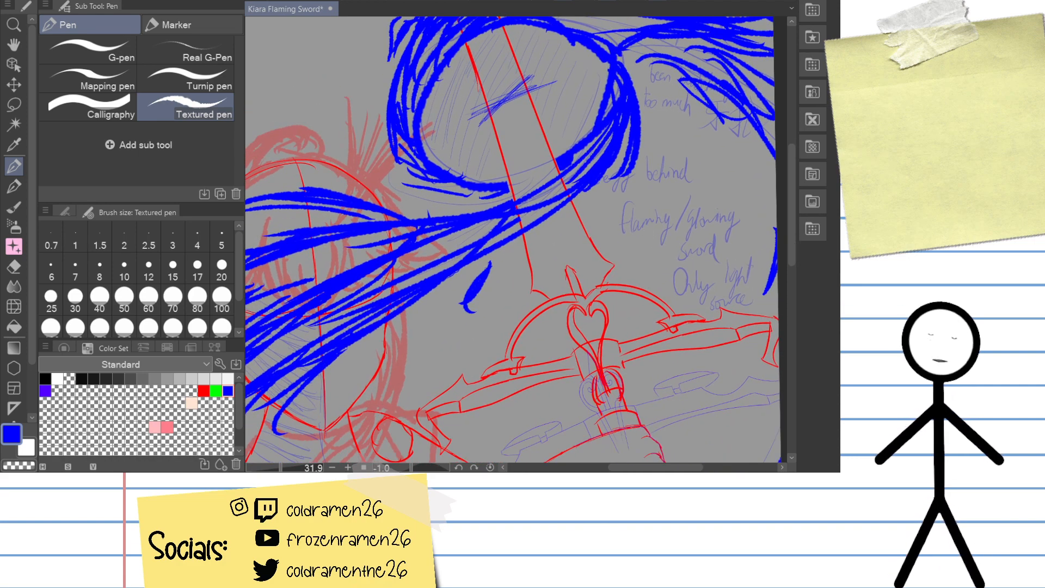
key("Delete")
left_click_drag(622, 245, 590, 286)
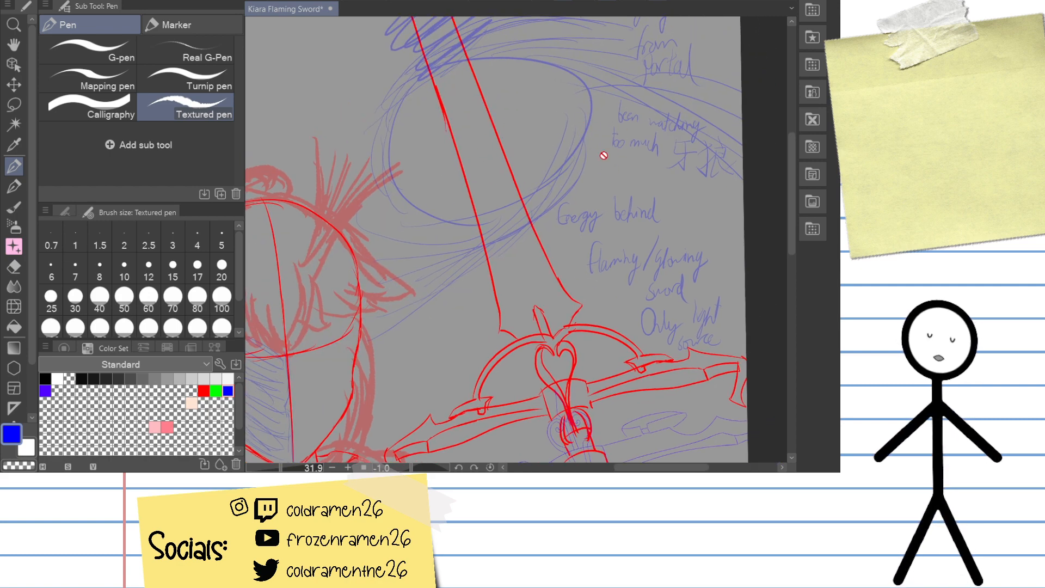
left_click_drag(601, 281, 611, 192)
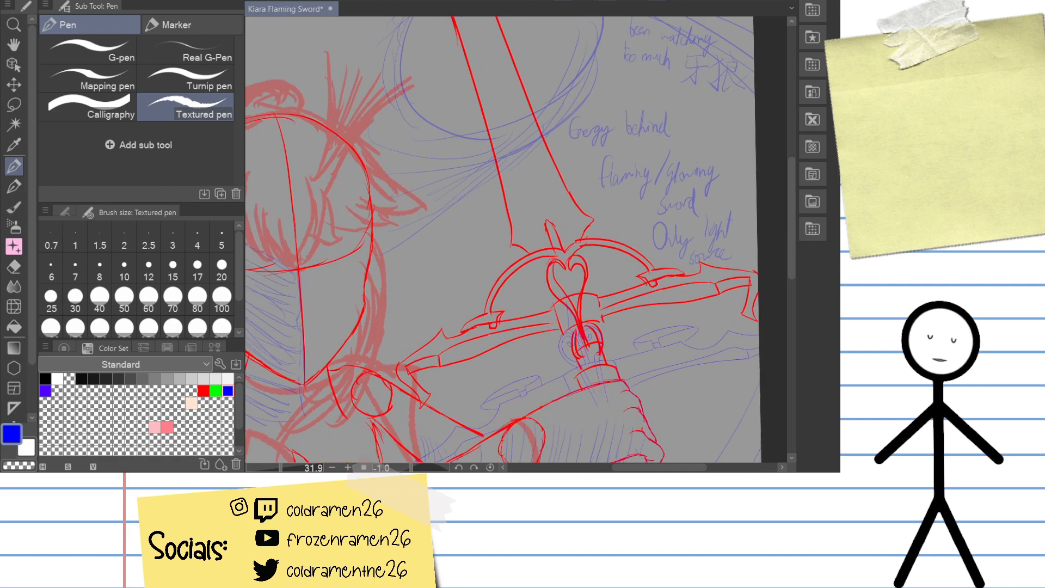
Step: Restore the violet-blue line colour and the Real G-Pen at size 2 for the line work around the spiral ornaments
left_click_drag(288, 469, 294, 468)
left_click_drag(515, 325, 448, 88)
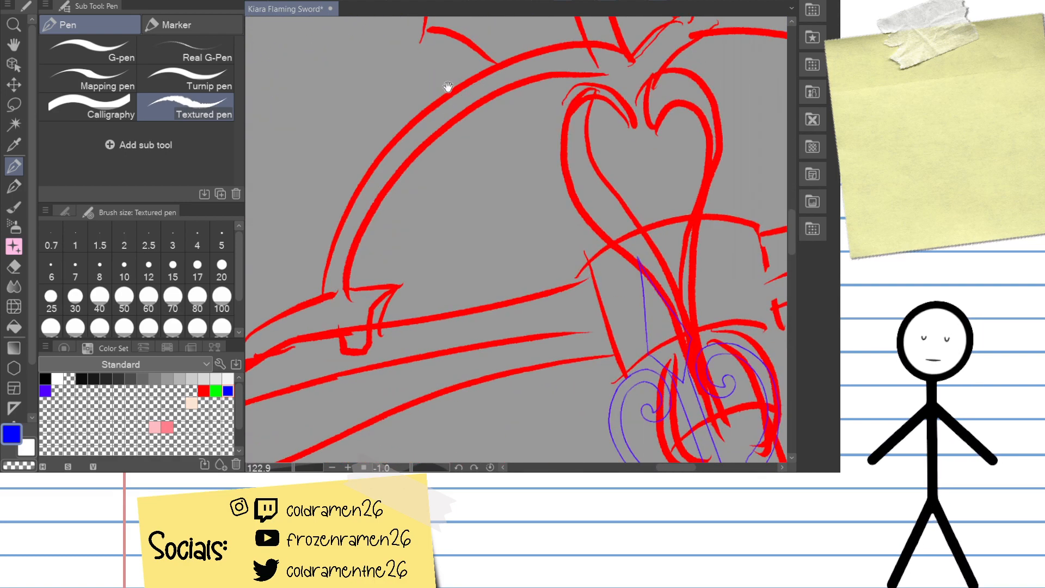
left_click_drag(653, 104, 700, 180)
left_click_drag(672, 267, 631, 102)
left_click_drag(642, 254, 650, 175)
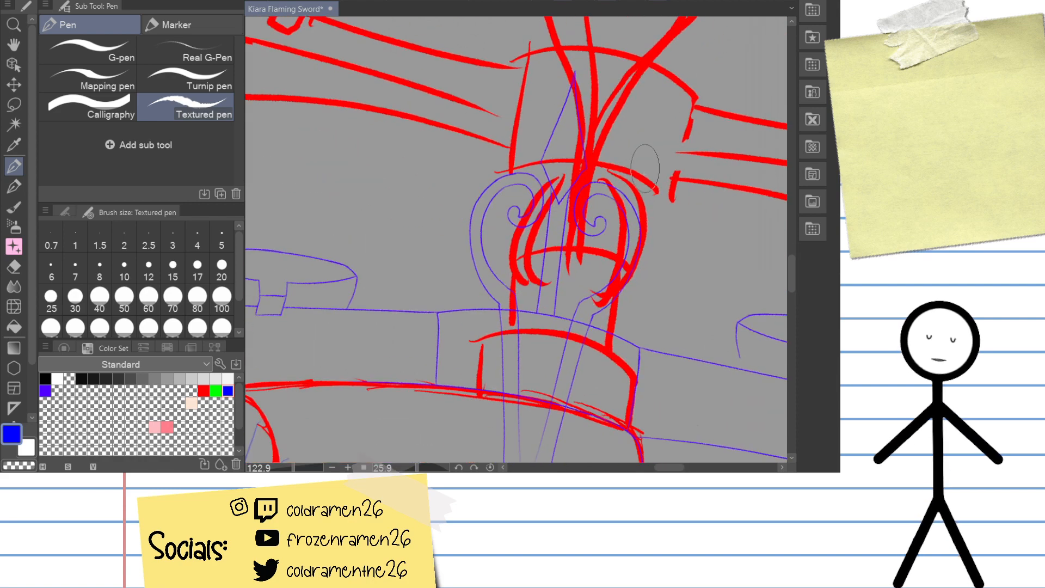
left_click(45, 390)
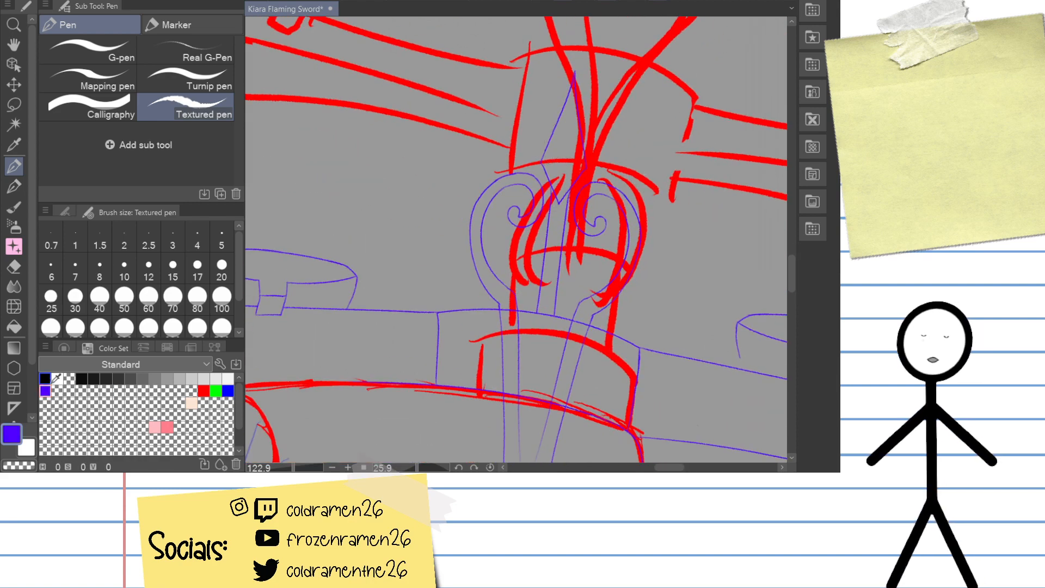
left_click_drag(596, 224, 546, 250)
left_click_drag(294, 468, 299, 468)
mouse_move(446, 325)
left_mouse_down()
mouse_move(473, 343)
mouse_move(560, 299)
mouse_move(469, 355)
mouse_move(588, 266)
mouse_move(597, 240)
mouse_move(652, 291)
left_mouse_up()
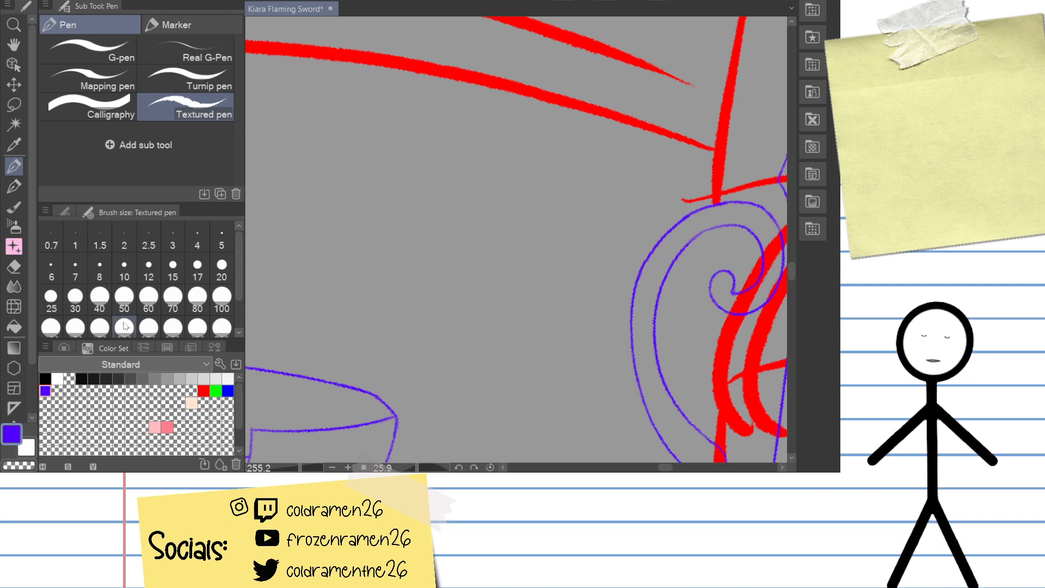
left_click(188, 50)
left_click_drag(334, 330, 375, 346)
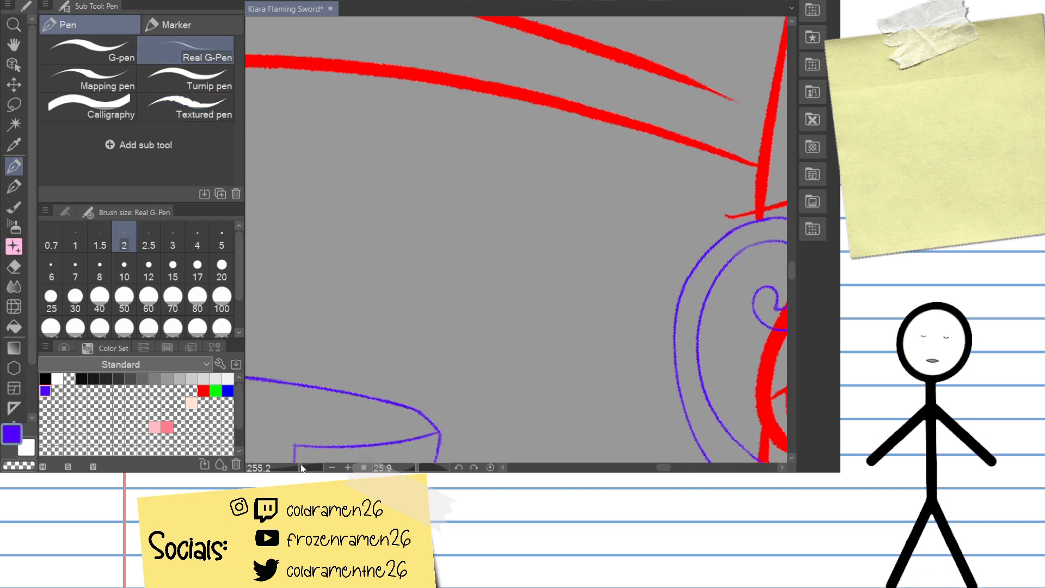
left_click_drag(301, 467, 294, 468)
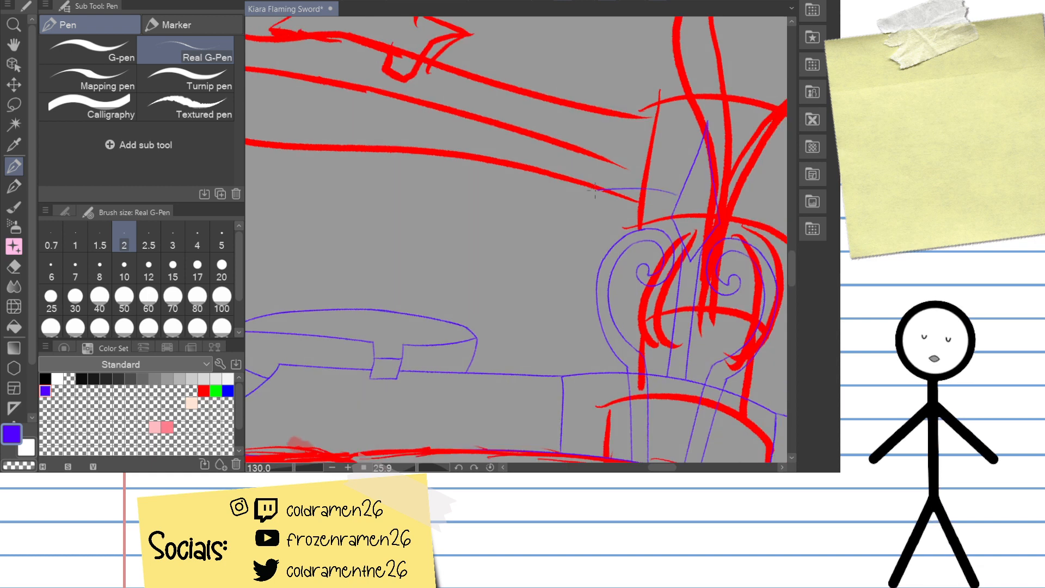
Step: Try a thin curved line running outward from the central diamond above the left spiral ornament
mouse_move(595, 190)
left_mouse_down()
mouse_move(375, 308)
mouse_move(642, 191)
left_mouse_up()
key("ctrl+z")
key("ctrl+z")
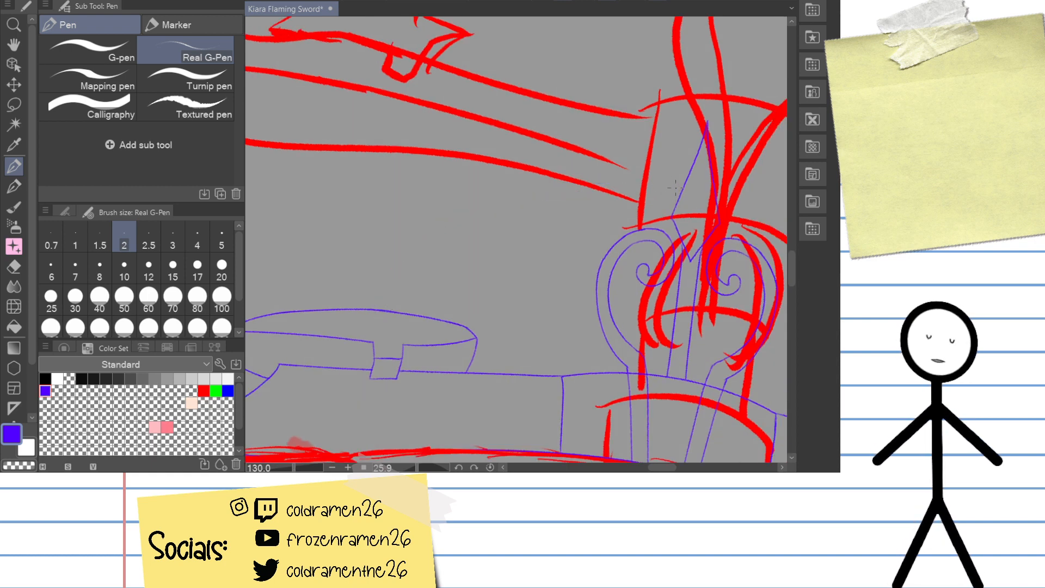
Step: Try a long thin arched line curving outward from the central diamond down to the left crossguard plate
mouse_move(680, 191)
left_mouse_down()
mouse_move(490, 218)
mouse_move(366, 320)
left_mouse_up()
key("ctrl+z")
mouse_move(679, 190)
left_mouse_down()
mouse_move(536, 202)
mouse_move(385, 335)
left_mouse_up()
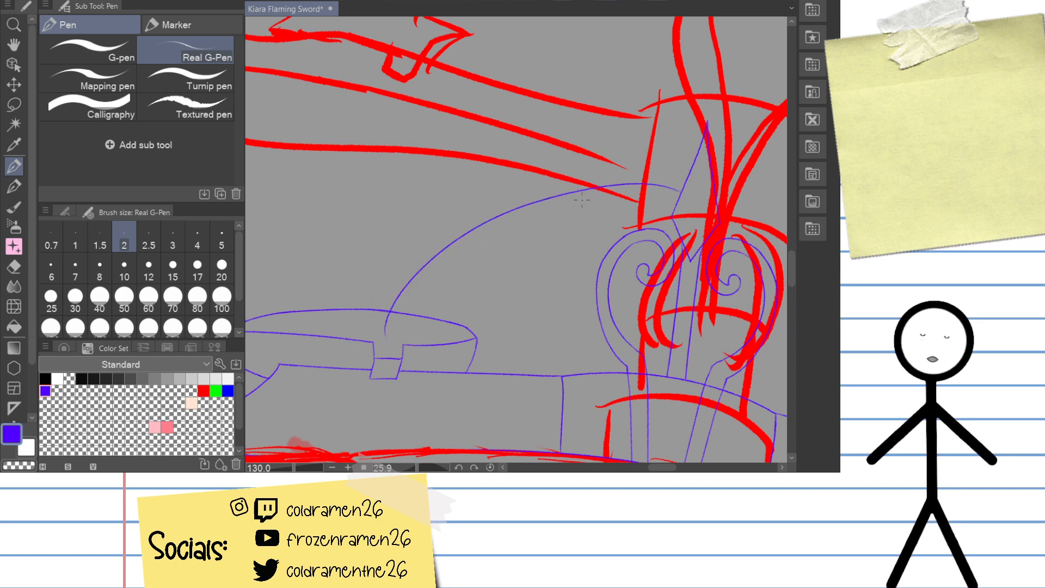
key("ctrl+z")
mouse_move(679, 189)
left_mouse_down()
mouse_move(609, 192)
mouse_move(368, 330)
left_mouse_up()
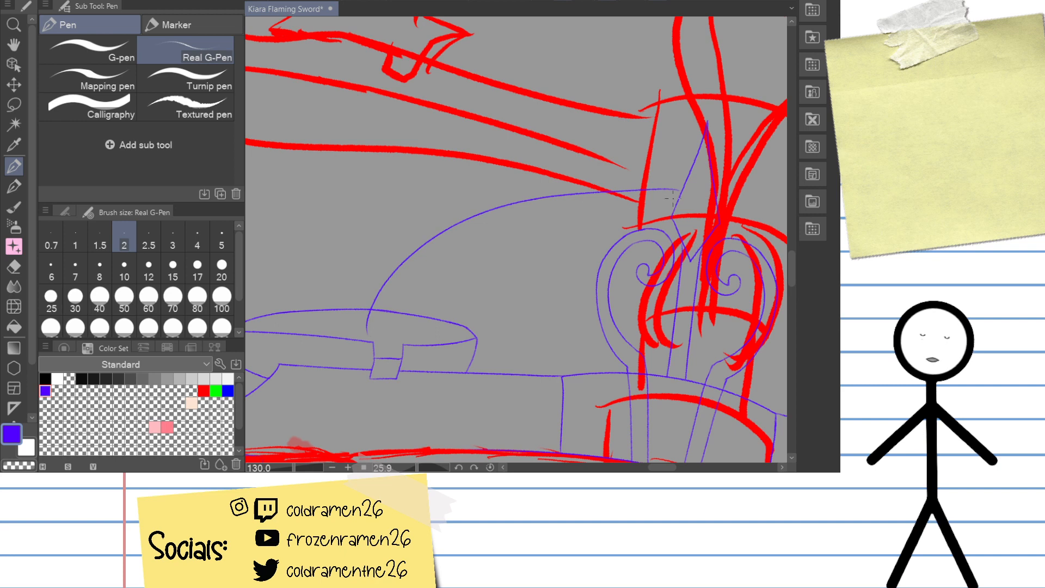
key("ctrl+z")
mouse_move(680, 185)
left_mouse_down()
mouse_move(596, 182)
mouse_move(354, 331)
left_mouse_up()
key("ctrl+z")
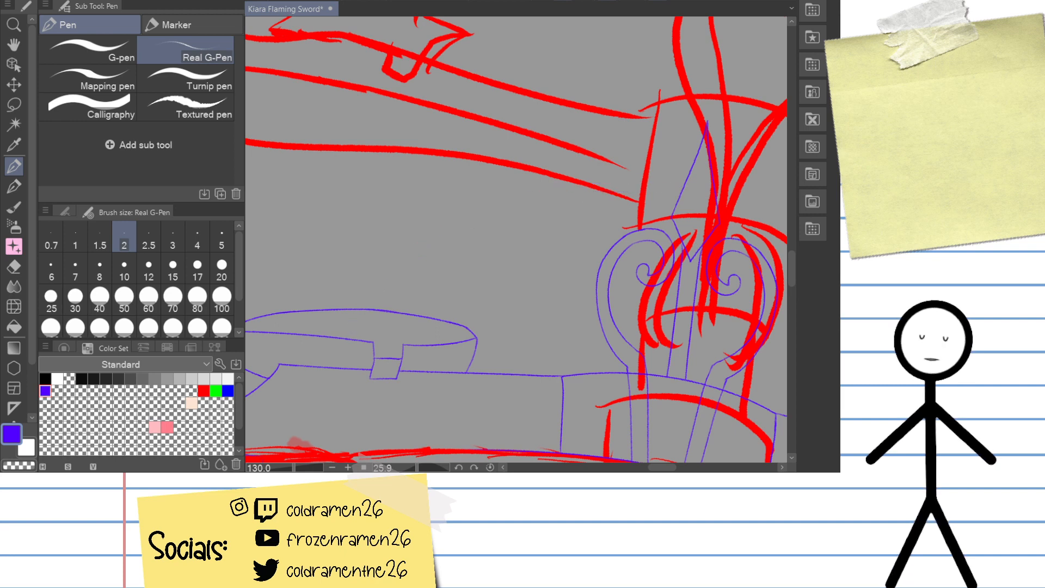
Step: Try an arched line rising from the left crossguard plate up to the central diamond's tip
left_click_drag(605, 287, 626, 220)
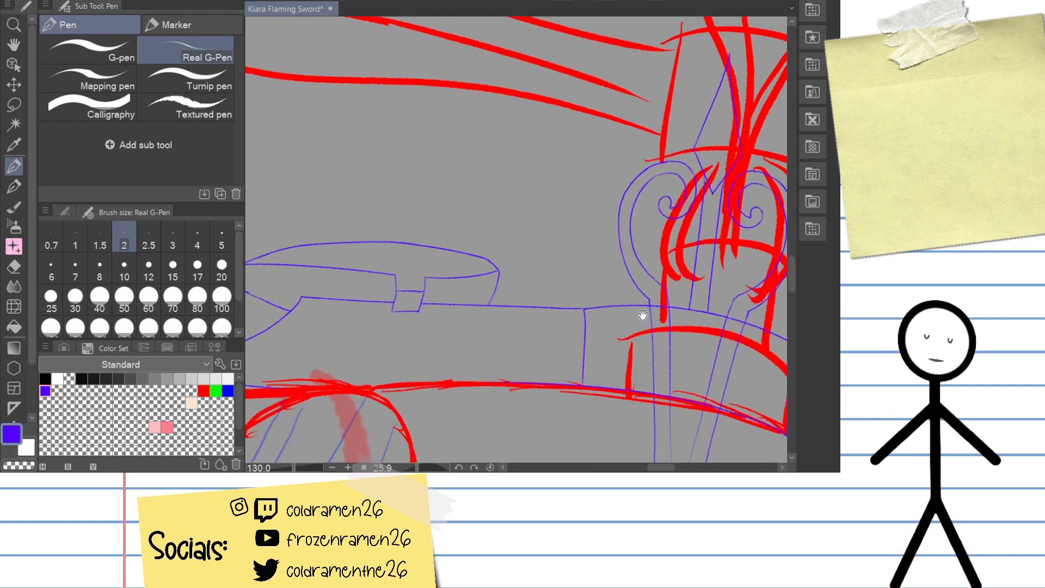
mouse_move(643, 314)
left_mouse_down()
mouse_move(621, 249)
mouse_move(665, 222)
left_mouse_up()
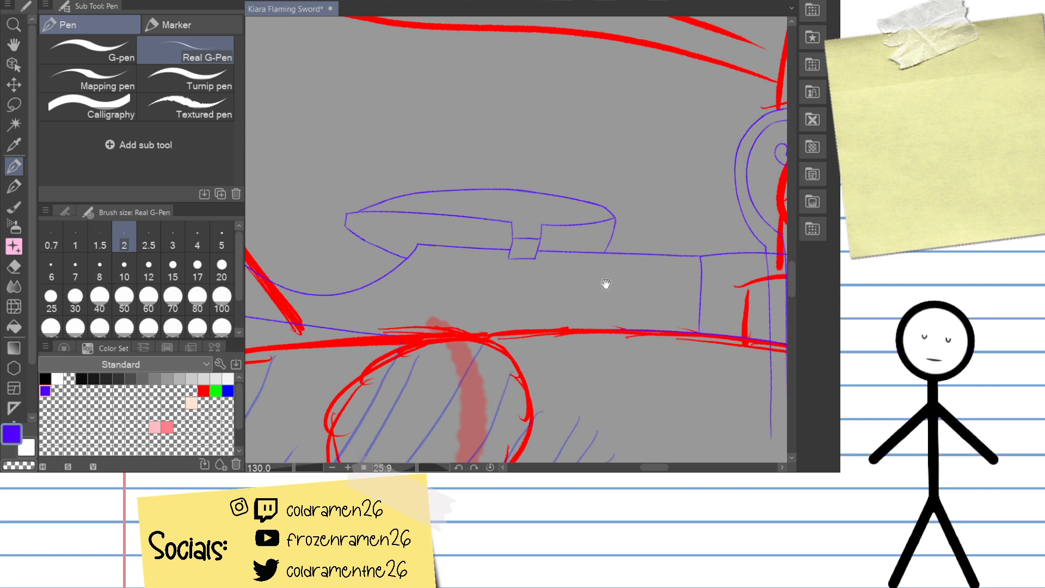
mouse_move(640, 248)
left_mouse_down()
mouse_move(561, 294)
mouse_move(580, 291)
left_mouse_up()
left_click_drag(683, 273, 584, 276)
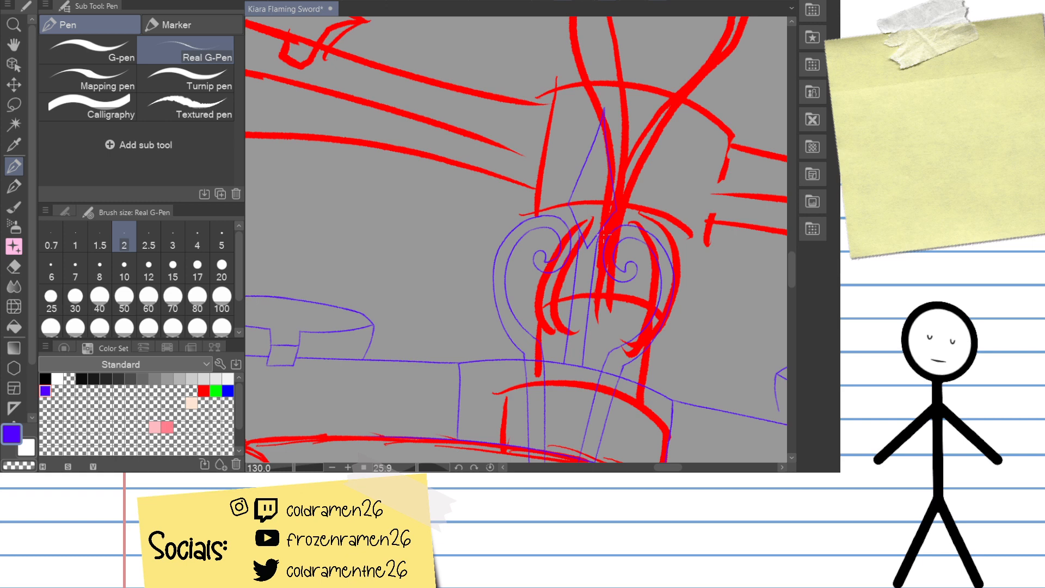
left_click_drag(588, 240, 661, 318)
mouse_move(341, 376)
left_mouse_down()
mouse_move(391, 298)
mouse_move(682, 224)
left_mouse_up()
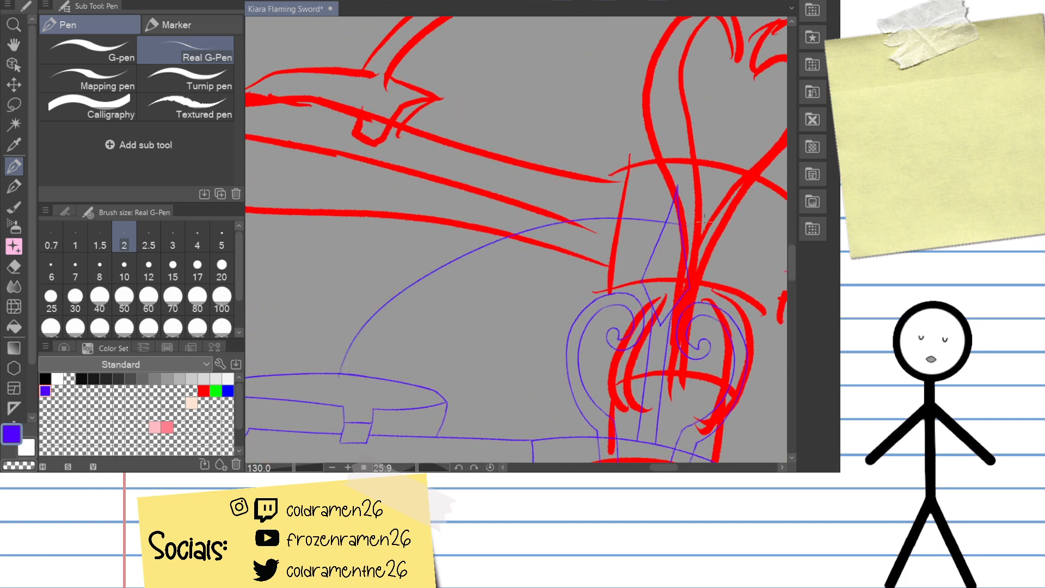
key("ctrl+z")
left_click_drag(338, 386, 631, 247)
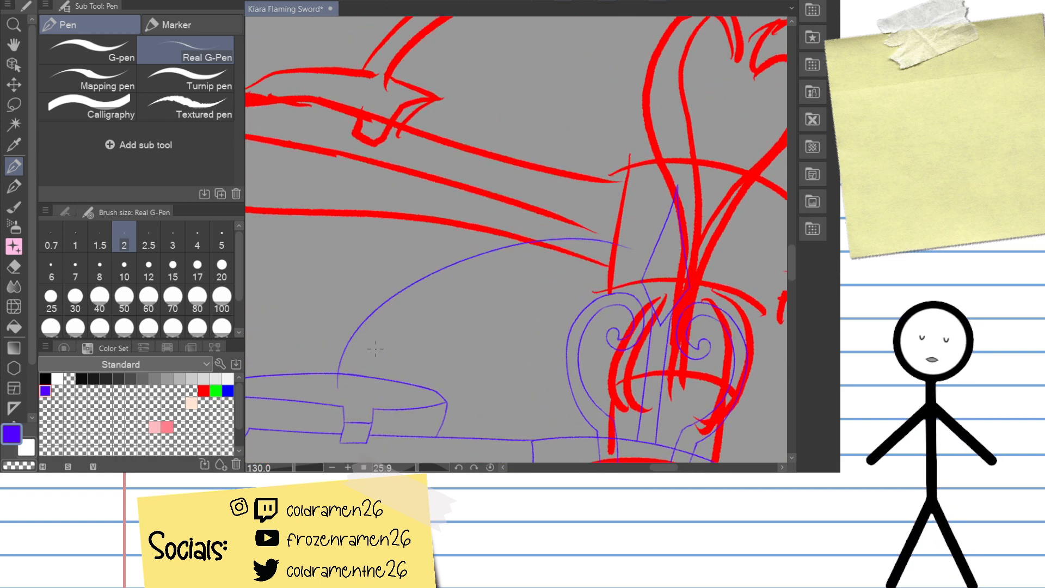
key("ctrl+z")
mouse_move(339, 385)
left_mouse_down()
mouse_move(458, 248)
mouse_move(669, 222)
left_mouse_up()
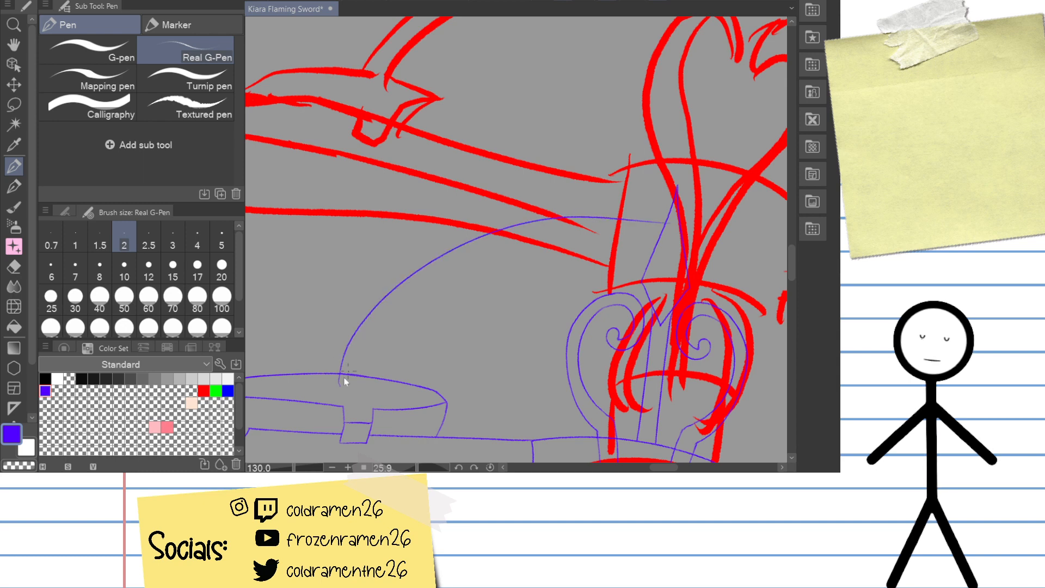
key("ctrl+z")
Step: Try a pair of parallel arched lines between the left crossguard plate and the central diamond, undoing both
mouse_move(339, 382)
left_mouse_down()
mouse_move(560, 227)
mouse_move(680, 232)
left_mouse_up()
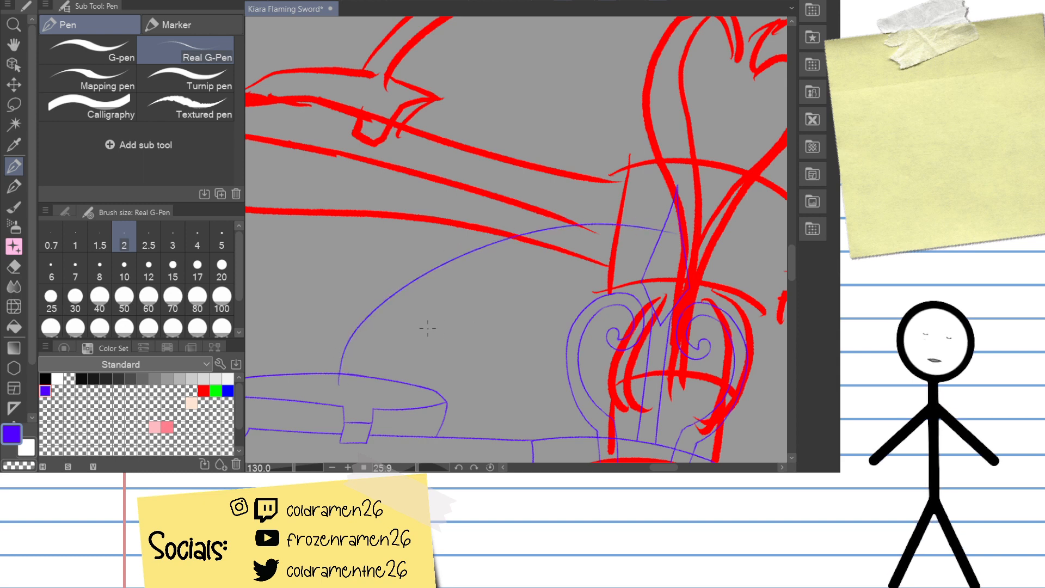
mouse_move(366, 385)
left_mouse_down()
mouse_move(517, 267)
mouse_move(653, 251)
left_mouse_up()
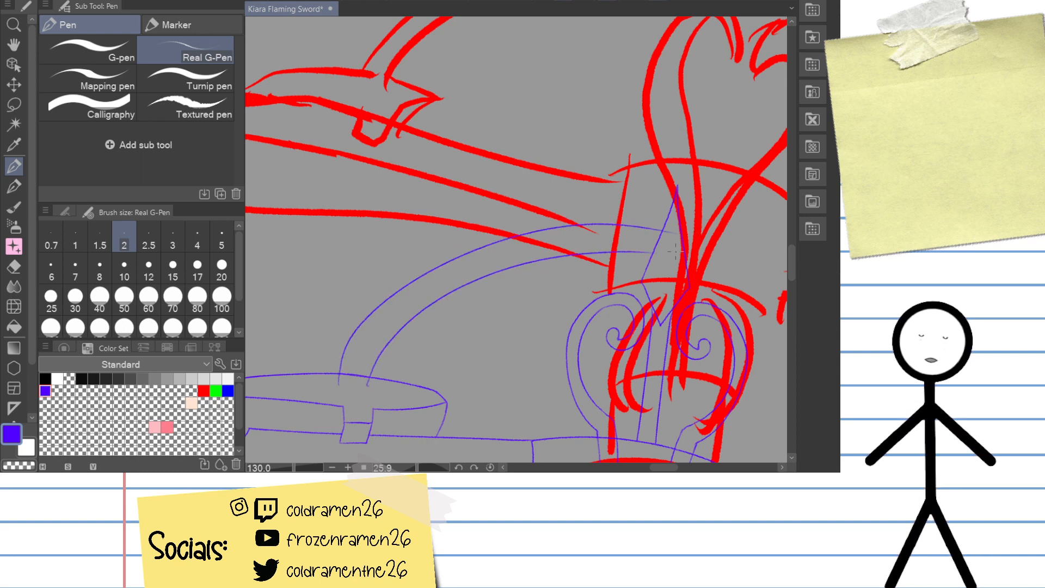
mouse_move(645, 354)
left_mouse_down()
mouse_move(414, 244)
mouse_move(470, 256)
left_mouse_up()
key("ctrl+z")
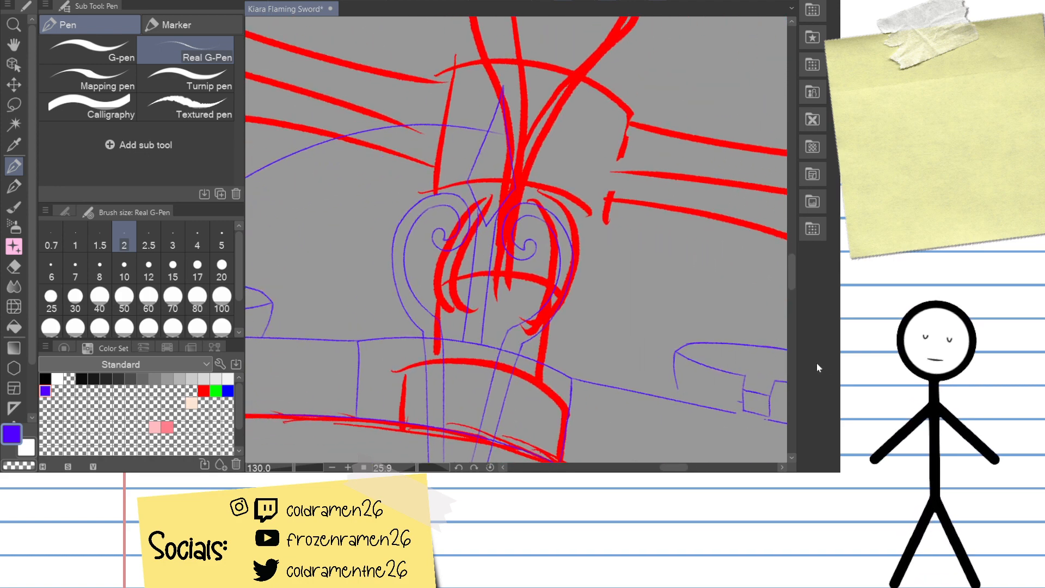
key("ctrl+z")
Step: Erase the central diamond outline above the spiral ornaments with the Hard eraser at size 6
mouse_move(474, 218)
left_mouse_down()
mouse_move(513, 255)
mouse_move(417, 459)
left_mouse_up()
scroll(513, 255, "up", 10)
left_click_drag(513, 203, 504, 237)
key("e")
left_click_drag(499, 74, 430, 182)
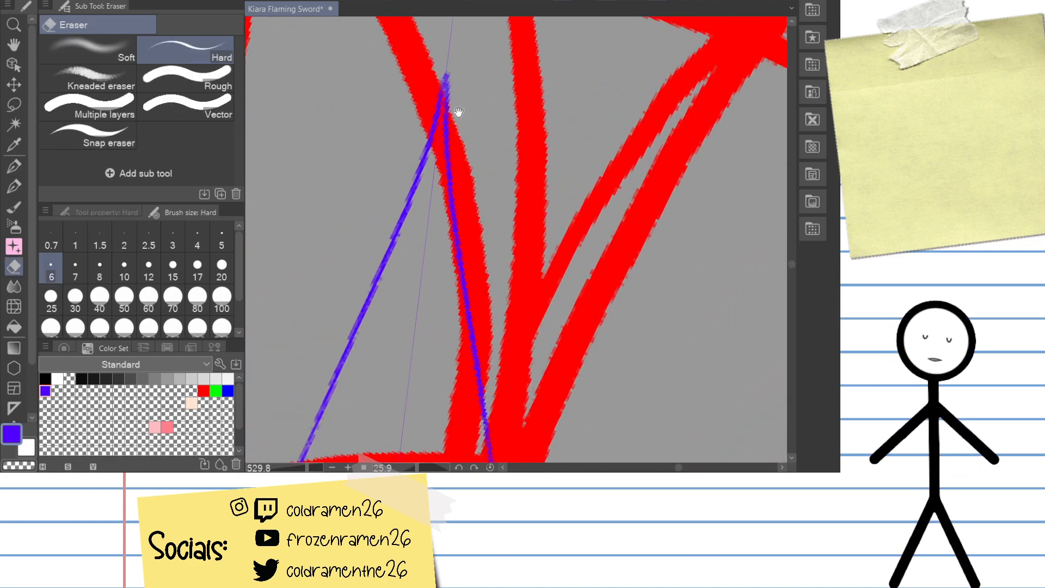
left_click_drag(459, 112, 484, 149)
mouse_move(469, 110)
left_mouse_down()
mouse_move(473, 210)
mouse_move(446, 209)
left_mouse_up()
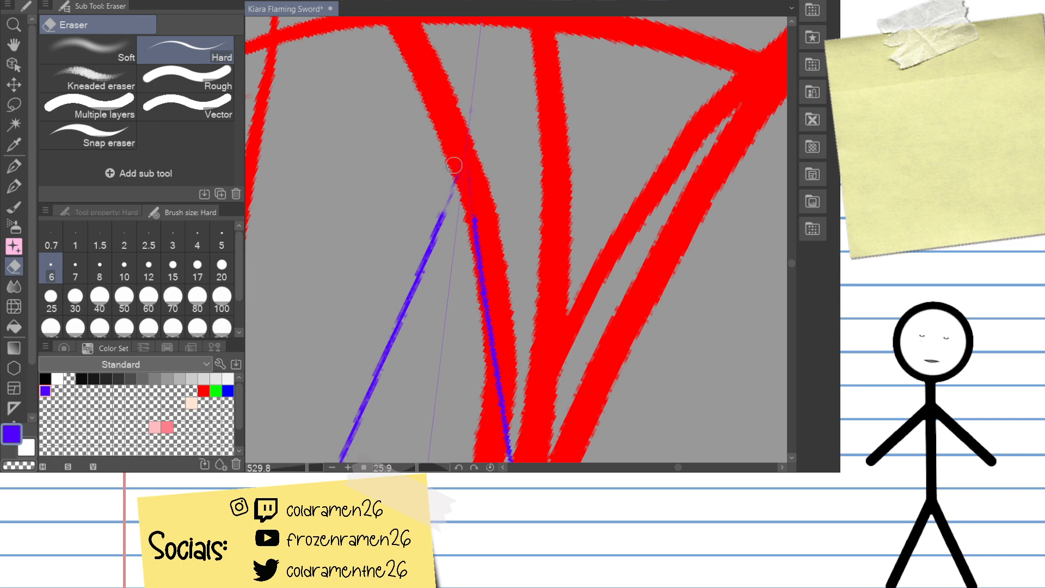
left_click_drag(455, 173, 428, 250)
mouse_move(473, 210)
left_mouse_down()
mouse_move(480, 254)
mouse_move(544, 109)
mouse_move(474, 224)
mouse_move(424, 353)
left_mouse_up()
left_click_drag(438, 311, 412, 381)
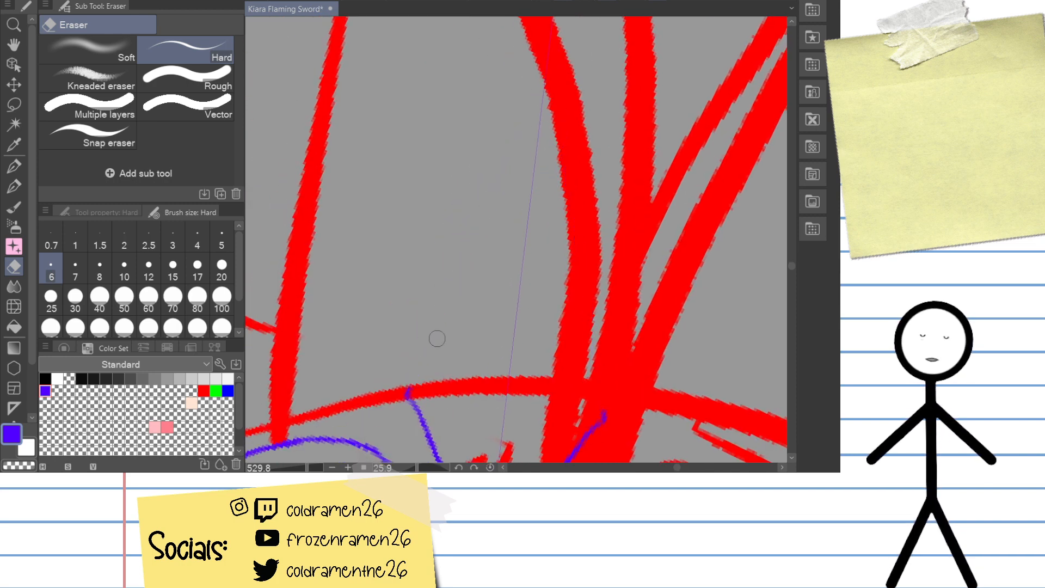
left_click_drag(463, 240, 467, 134)
mouse_move(477, 206)
left_mouse_down()
mouse_move(490, 203)
mouse_move(387, 247)
mouse_move(453, 150)
mouse_move(496, 119)
mouse_move(554, 103)
mouse_move(421, 279)
left_mouse_up()
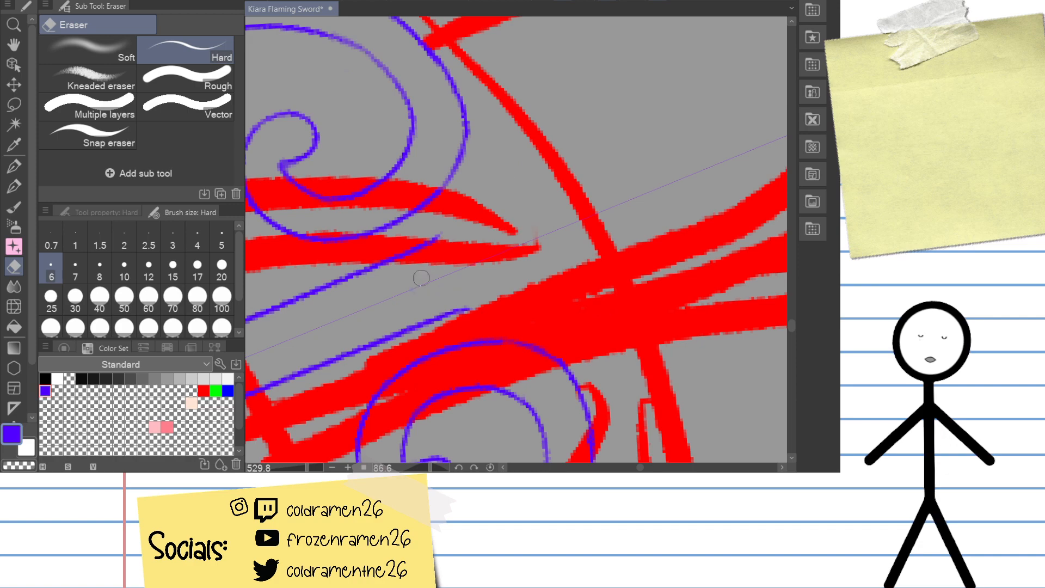
left_click_drag(569, 105, 422, 36)
Step: Draw a mirrored arched line from the crossguard plate over the spiral ornaments with the Real G-Pen at size 2
key("p")
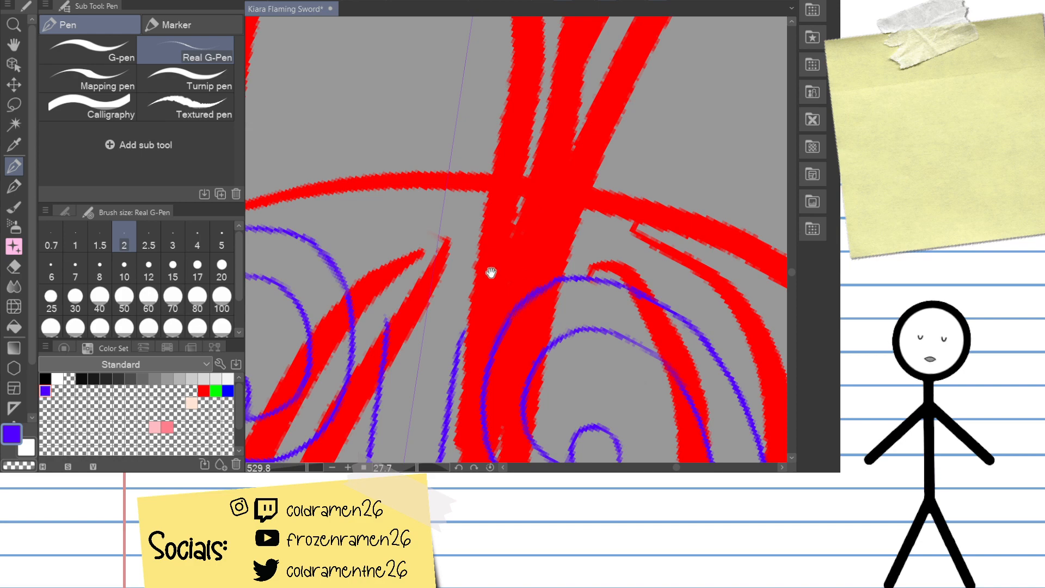
left_click_drag(491, 273, 613, 250)
left_click_drag(313, 469, 303, 467)
left_click_drag(409, 342, 424, 376)
left_click_drag(364, 314, 782, 131)
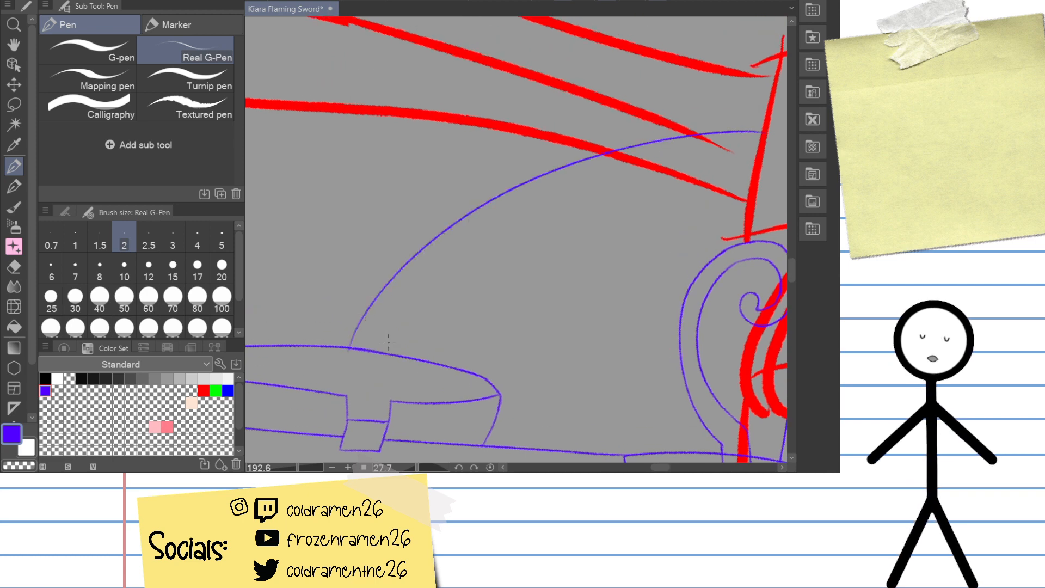
key("ctrl+z")
mouse_move(343, 416)
left_mouse_down()
mouse_move(295, 448)
mouse_move(294, 468)
left_mouse_up()
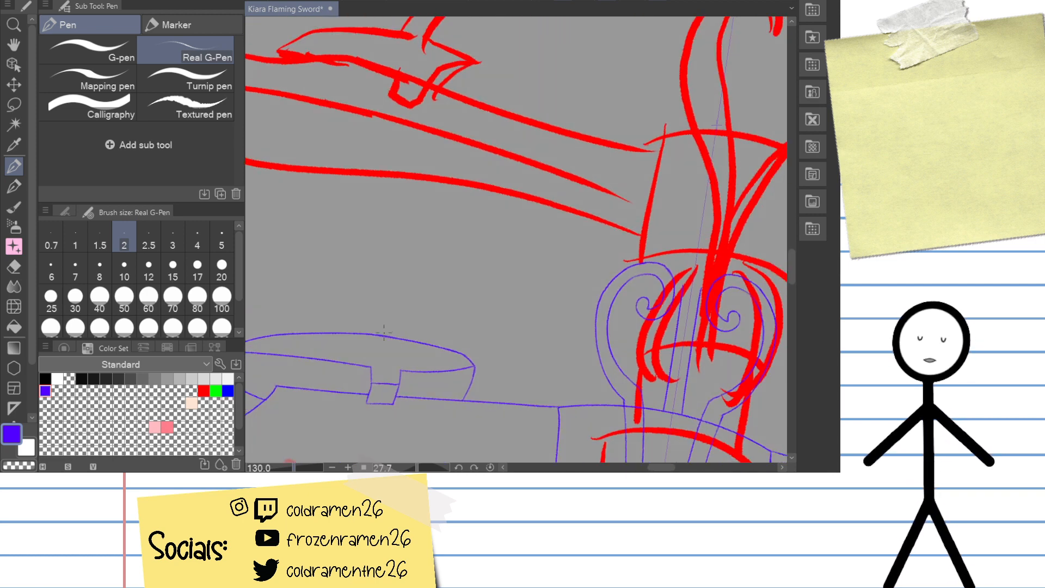
mouse_move(377, 332)
left_mouse_down()
mouse_move(427, 265)
mouse_move(603, 189)
left_mouse_up()
key("ctrl+z")
left_click_drag(370, 333, 691, 190)
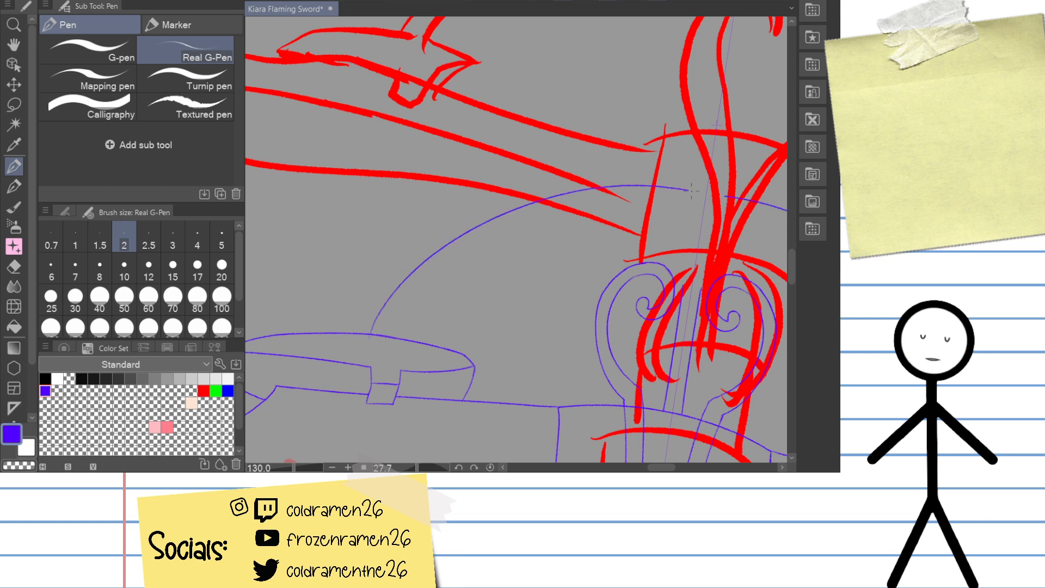
Step: Draw a second mirrored arched line parallel beneath the first to form a band above the spiral ornaments, redoing unsatisfactory strokes
left_click_drag(428, 295, 714, 205)
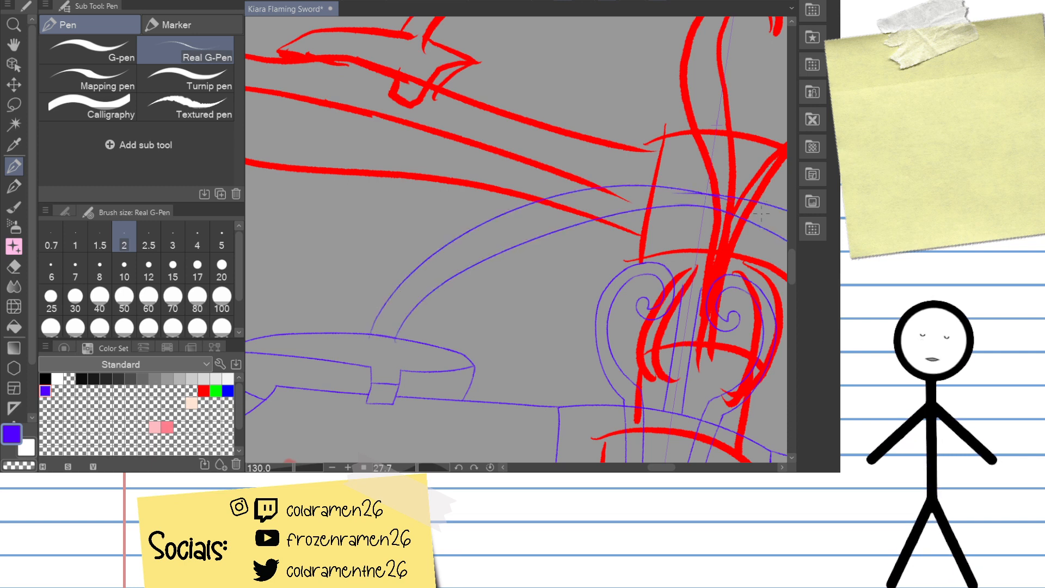
key("ctrl+z")
left_click_drag(390, 338, 703, 205)
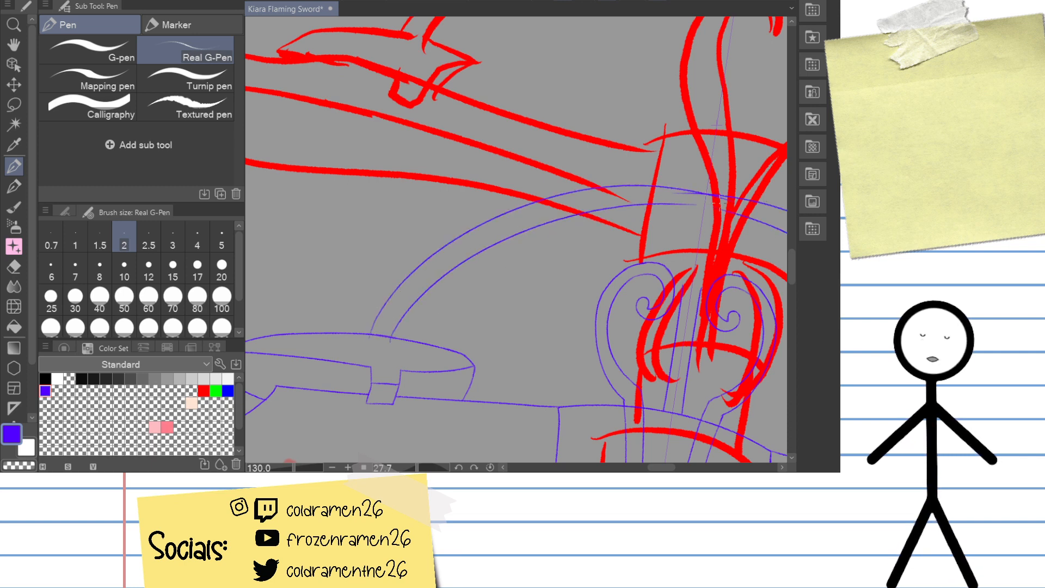
key("ctrl+z")
left_click_drag(392, 349, 751, 227)
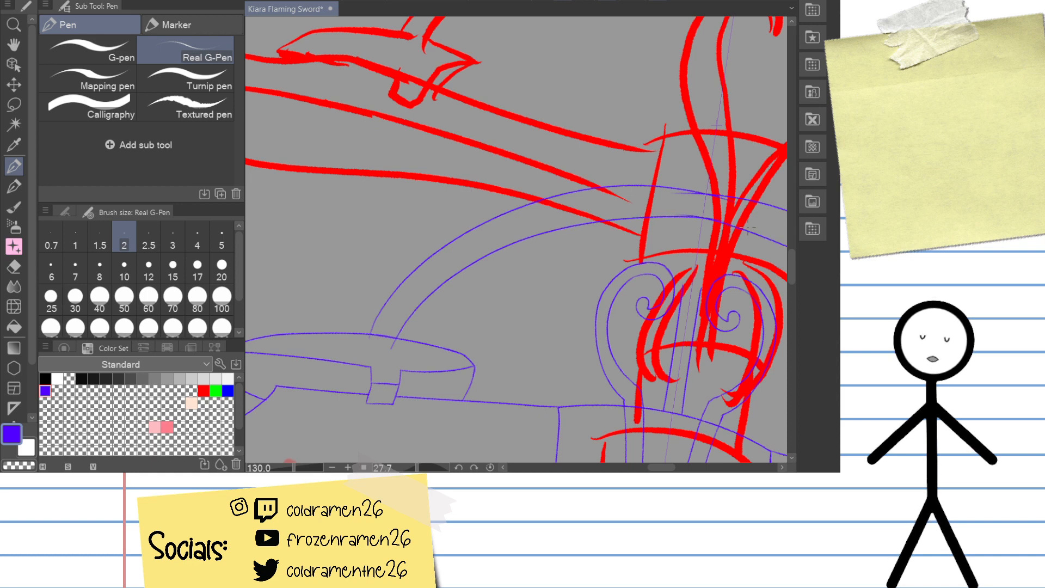
key("ctrl+z")
mouse_move(392, 348)
left_mouse_down()
mouse_move(585, 217)
mouse_move(715, 218)
left_mouse_up()
key("ctrl+z")
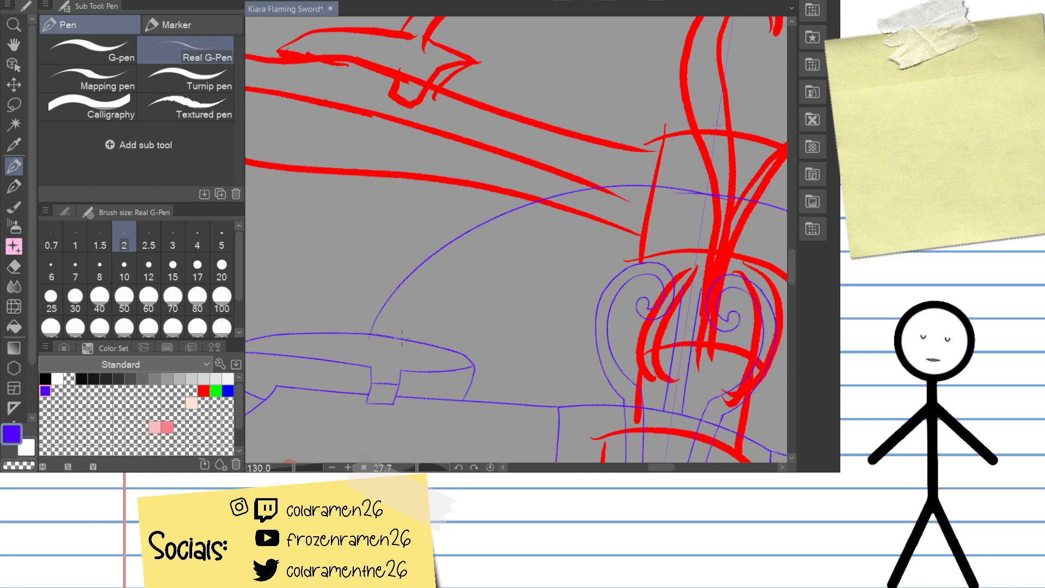
mouse_move(402, 337)
left_mouse_down()
mouse_move(451, 274)
mouse_move(787, 238)
left_mouse_up()
key("ctrl+z")
left_click_drag(403, 338, 787, 238)
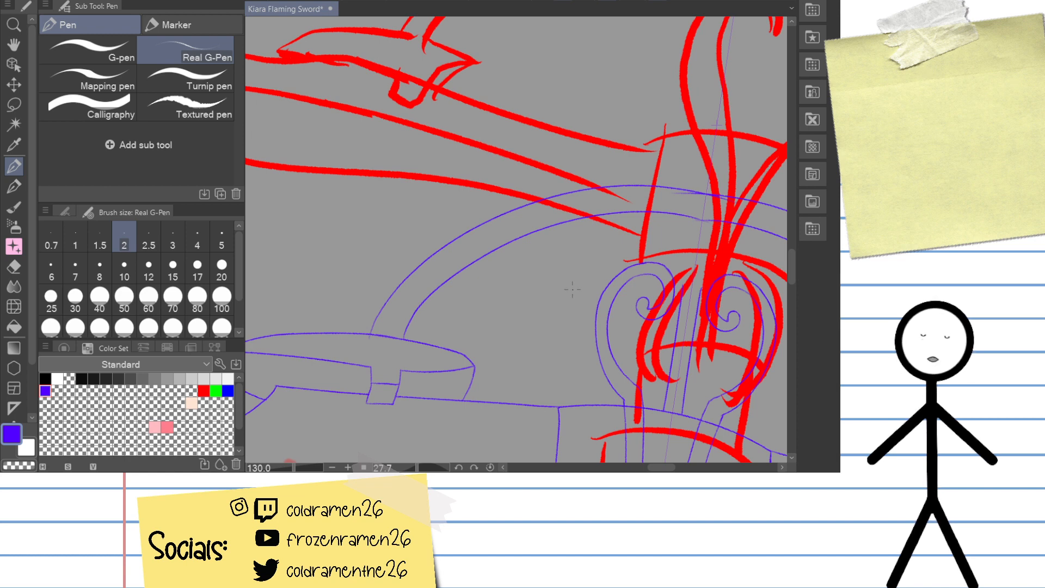
Step: Erase the middle section of both arched lines around the centre line with the Hard eraser at size 6
mouse_move(647, 288)
left_mouse_down()
mouse_move(560, 262)
mouse_move(599, 280)
left_mouse_up()
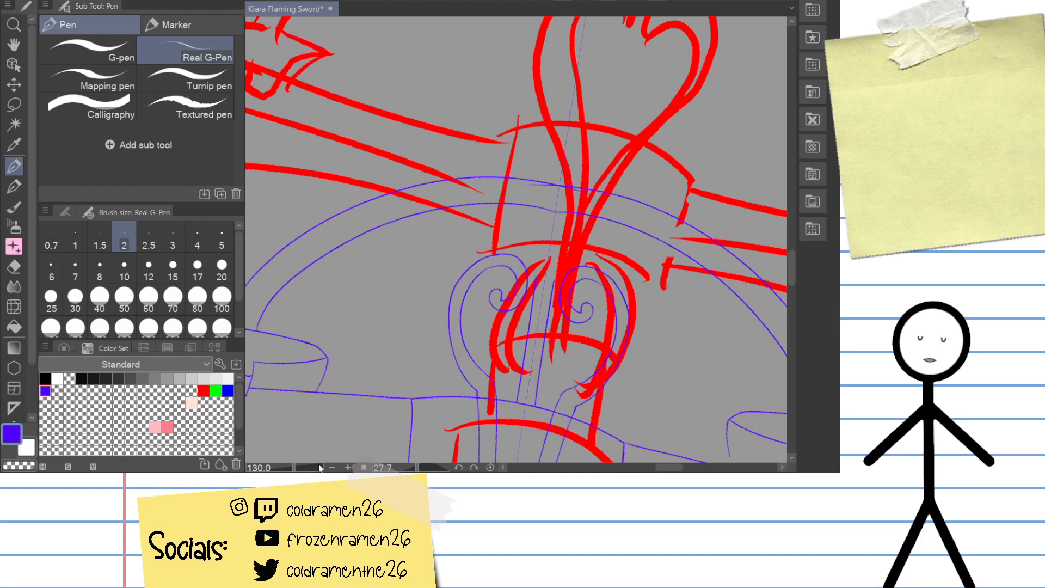
mouse_move(479, 288)
left_mouse_down()
mouse_move(532, 287)
mouse_move(457, 370)
left_mouse_up()
mouse_move(457, 371)
left_mouse_down()
mouse_move(554, 377)
mouse_move(637, 316)
left_mouse_up()
left_click_drag(541, 142, 528, 200)
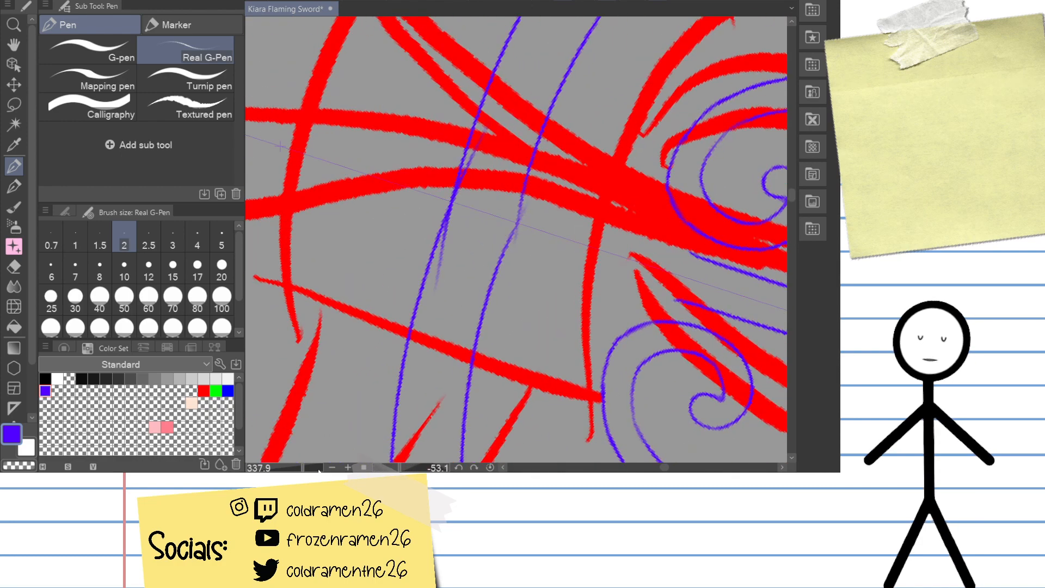
left_click_drag(304, 467, 308, 467)
key("e")
left_click_drag(390, 316, 415, 205)
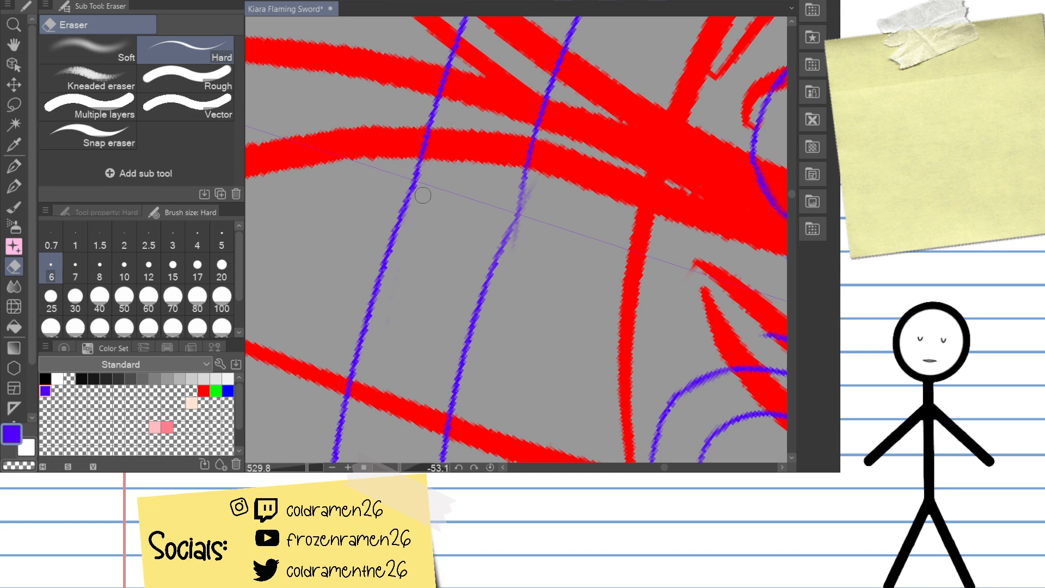
mouse_move(525, 228)
left_mouse_down()
mouse_move(512, 262)
mouse_move(499, 259)
mouse_move(499, 227)
mouse_move(504, 247)
mouse_move(474, 329)
left_mouse_up()
mouse_move(433, 218)
left_mouse_down()
mouse_move(418, 181)
mouse_move(365, 330)
left_mouse_up()
left_click_drag(383, 287, 374, 306)
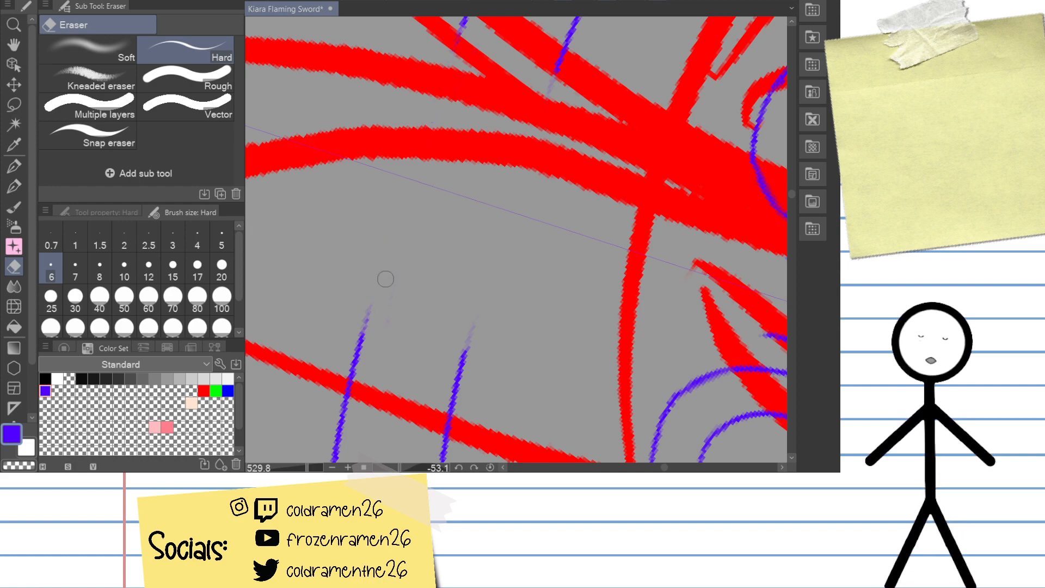
Step: Trim the faded ends of the two arched lines beside the central gap
left_click_drag(575, 176, 538, 161)
mouse_move(581, 177)
left_mouse_down()
mouse_move(603, 223)
mouse_move(601, 258)
left_mouse_up()
left_click_drag(516, 227, 490, 267)
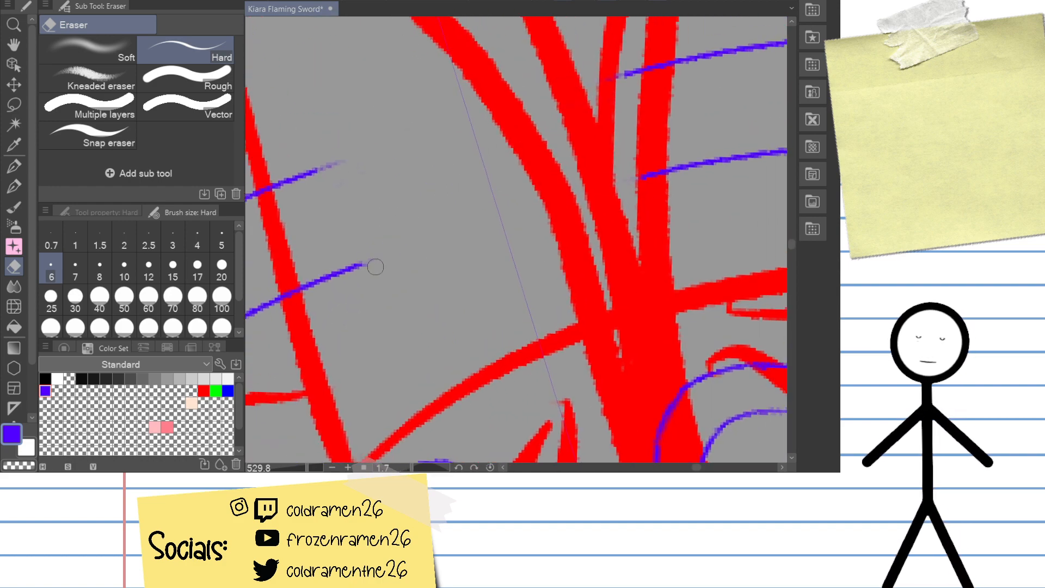
left_click_drag(375, 267, 365, 264)
left_click_drag(353, 158, 326, 167)
Step: Draw a new mirrored diamond with straight Real G-Pen edges in the gap between the arches, centred above the spiral ornaments
left_click_drag(523, 119, 565, 160)
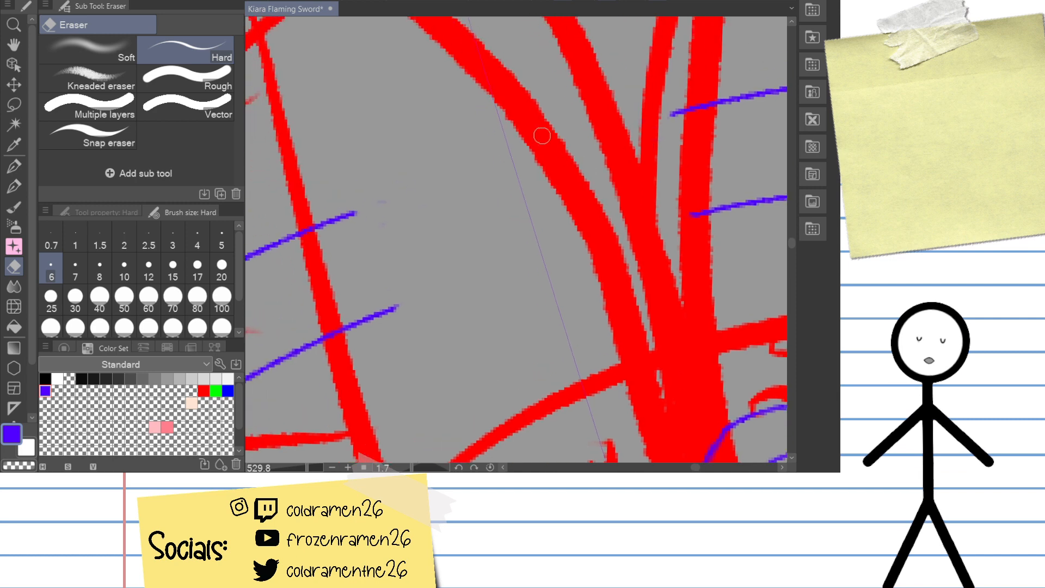
left_click_drag(538, 116, 519, 216)
key("p")
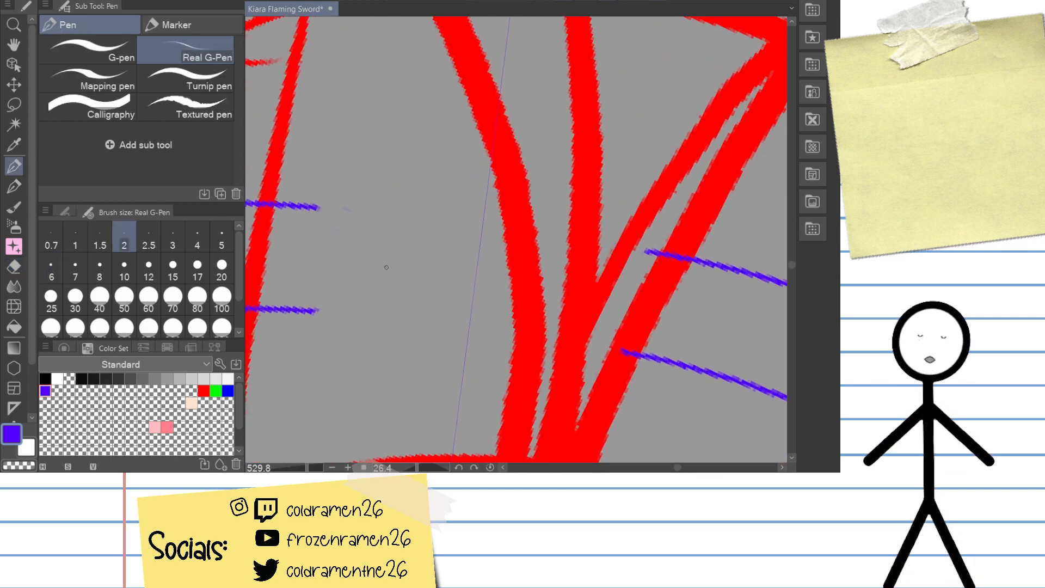
left_click_drag(403, 292, 407, 198)
left_click(404, 329, "shift")
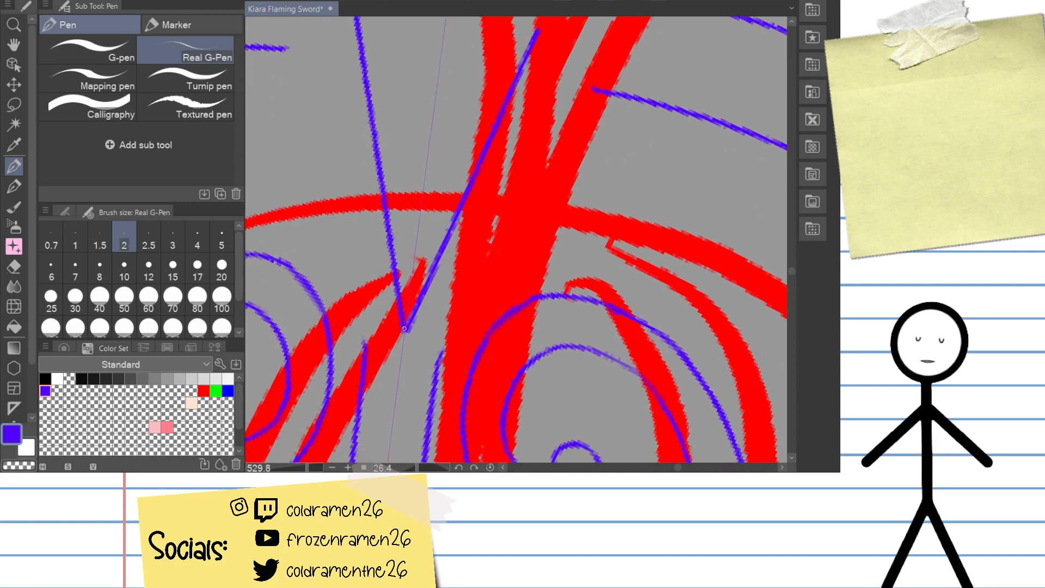
left_click_drag(438, 71, 452, 301)
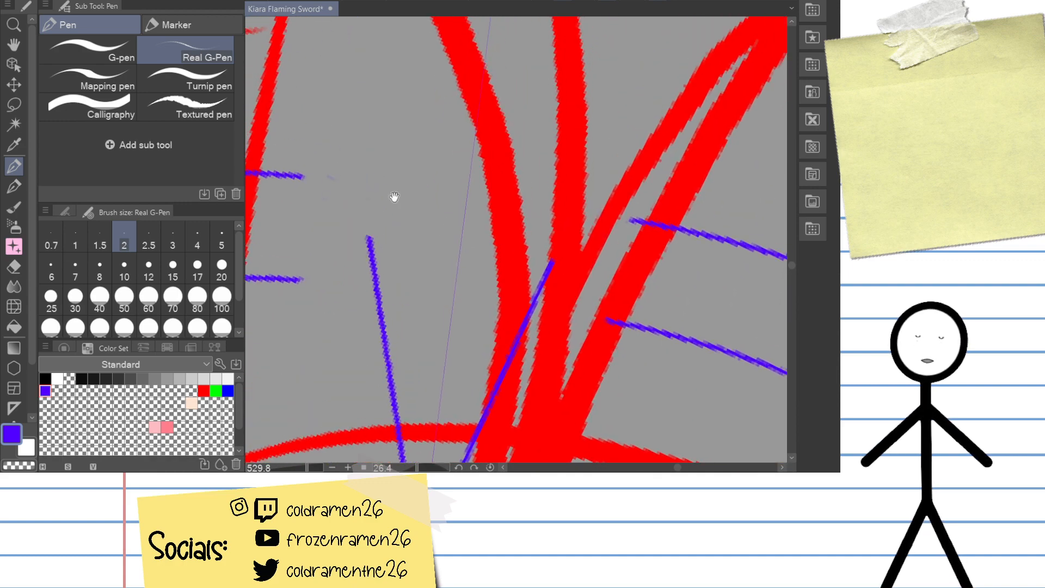
left_click_drag(394, 197, 422, 252)
left_click(483, 114, "shift")
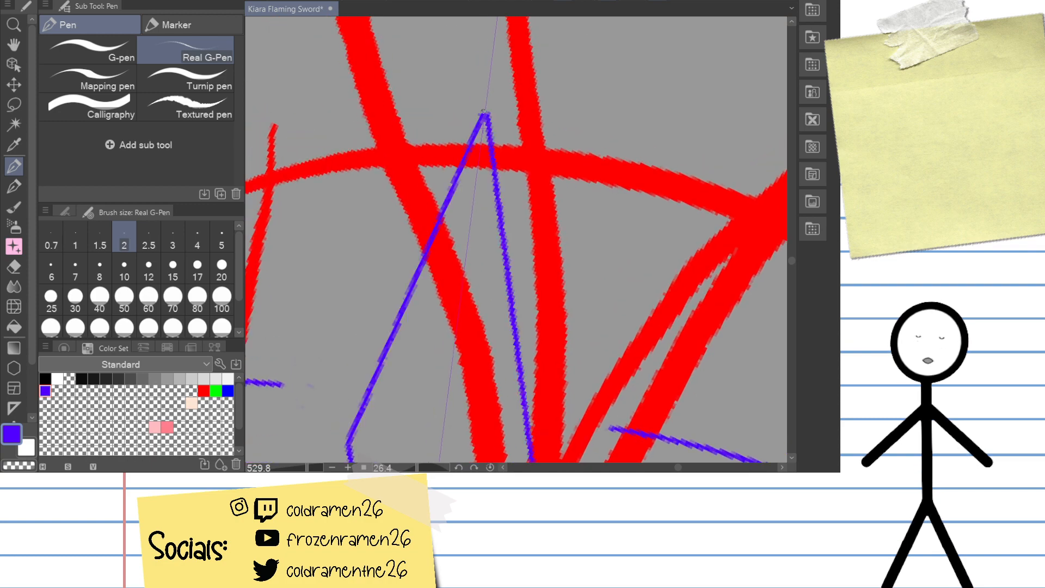
Step: Extend the upper arch line with mirrored Real G-Pen strokes until it meets the diamond's upper edge, redoing unsatisfactory strokes
left_click_drag(508, 229, 537, 83)
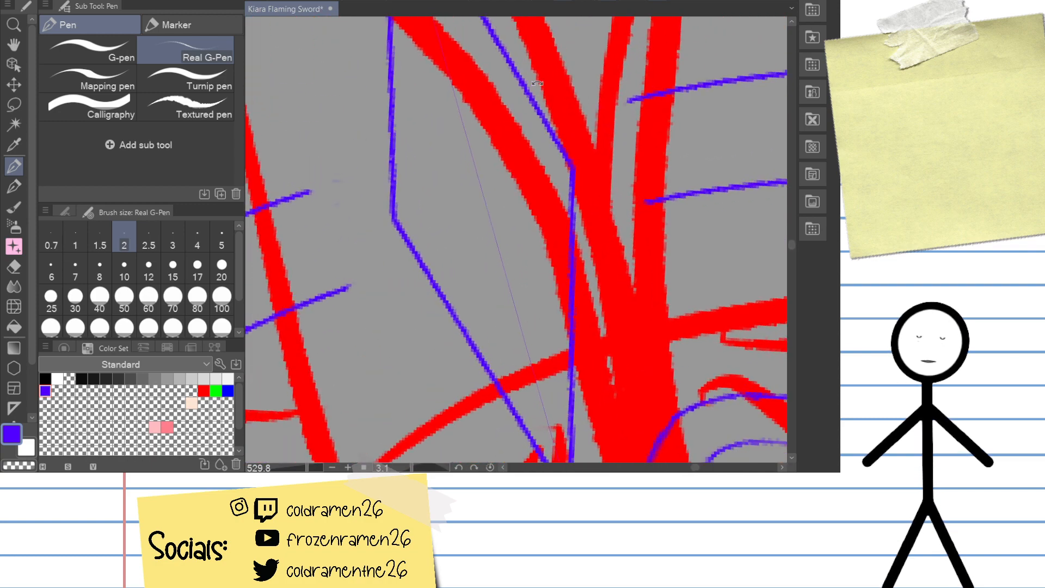
key("e")
left_click_drag(543, 203, 462, 228)
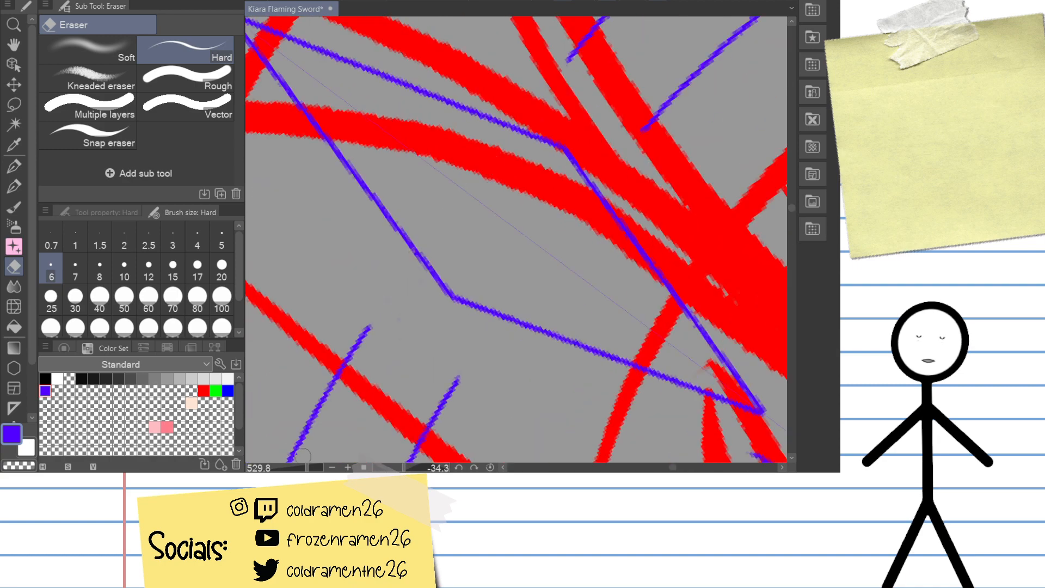
scroll(463, 228, "up", 4)
key("p")
mouse_move(438, 179)
left_mouse_down()
mouse_move(321, 342)
mouse_move(346, 326)
left_mouse_up()
key("ctrl+z")
key("ctrl+z")
left_click_drag(440, 181, 330, 343)
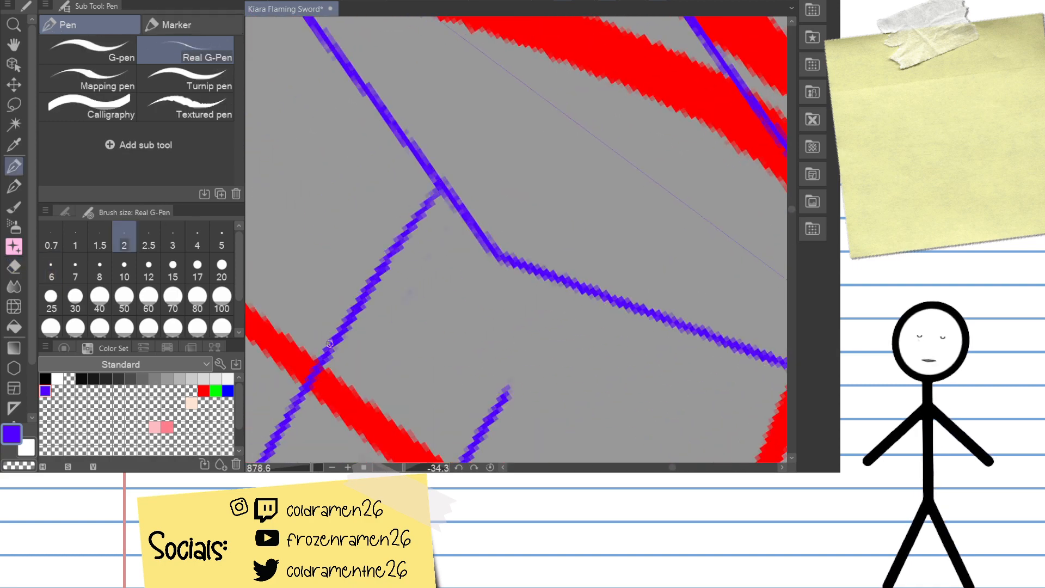
key("ctrl+z")
mouse_move(445, 188)
left_mouse_down()
mouse_move(316, 381)
mouse_move(408, 234)
mouse_move(321, 354)
left_mouse_up()
key("ctrl+z")
key("ctrl+z")
key("ctrl+z")
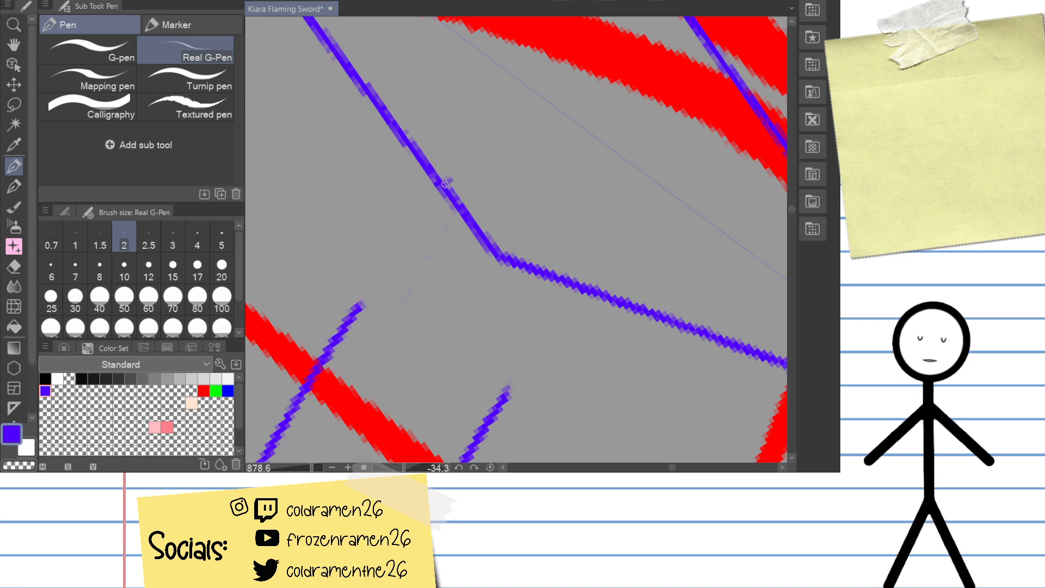
left_click_drag(449, 180, 301, 378)
key("ctrl+z")
mouse_move(445, 190)
left_mouse_down()
mouse_move(308, 384)
mouse_move(430, 215)
mouse_move(311, 357)
mouse_move(328, 354)
mouse_move(322, 360)
left_mouse_up()
key("ctrl+z")
key("ctrl+z")
left_click_drag(525, 327, 428, 221)
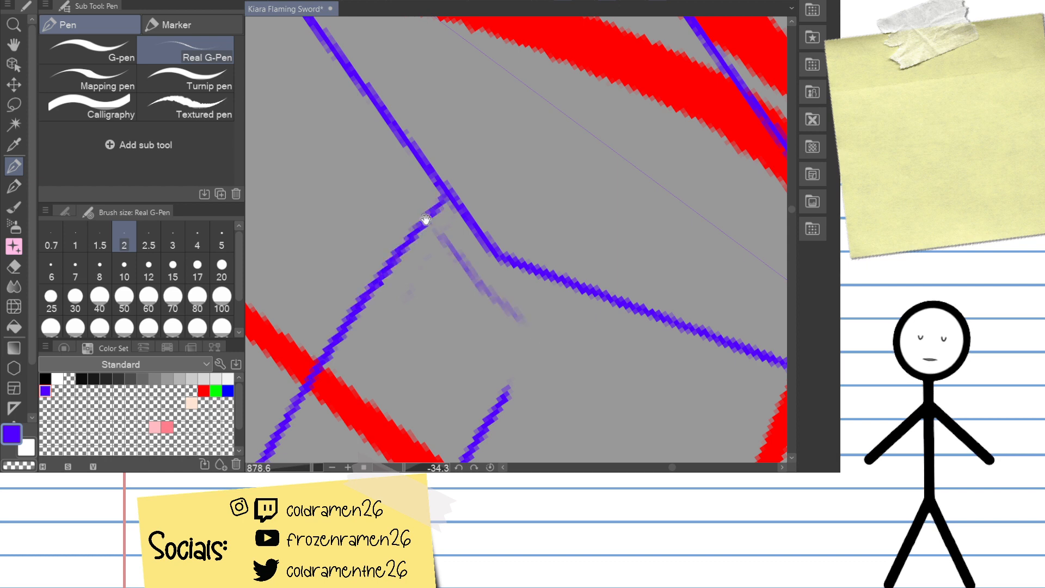
key("ctrl+z")
Step: Extend the lower arch line in the same way until it meets the diamond's lower edge, redoing unsatisfactory strokes
mouse_move(523, 325)
left_mouse_down()
mouse_move(480, 184)
mouse_move(411, 337)
mouse_move(397, 344)
left_mouse_up()
key("ctrl+z")
mouse_move(518, 167)
left_mouse_down()
mouse_move(501, 201)
mouse_move(406, 368)
left_mouse_up()
key("ctrl+z")
left_click_drag(555, 166, 442, 292)
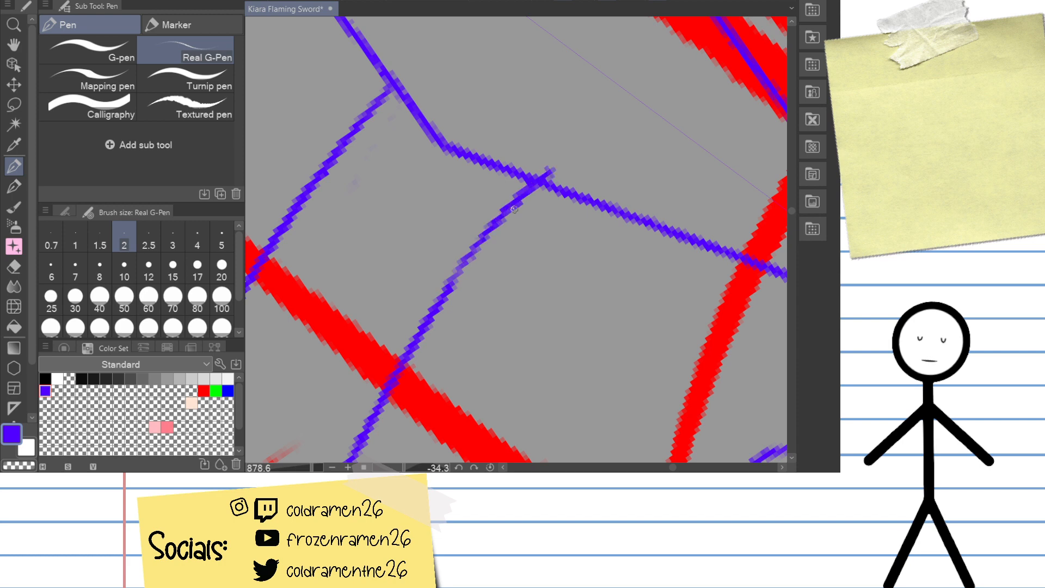
key("ctrl+z")
left_click_drag(531, 180, 407, 359)
key("ctrl+z")
mouse_move(433, 306)
left_mouse_down()
mouse_move(526, 163)
mouse_move(521, 186)
mouse_move(532, 175)
mouse_move(407, 349)
left_mouse_up()
key("ctrl+z")
key("ctrl+z")
left_click_drag(528, 182, 412, 330)
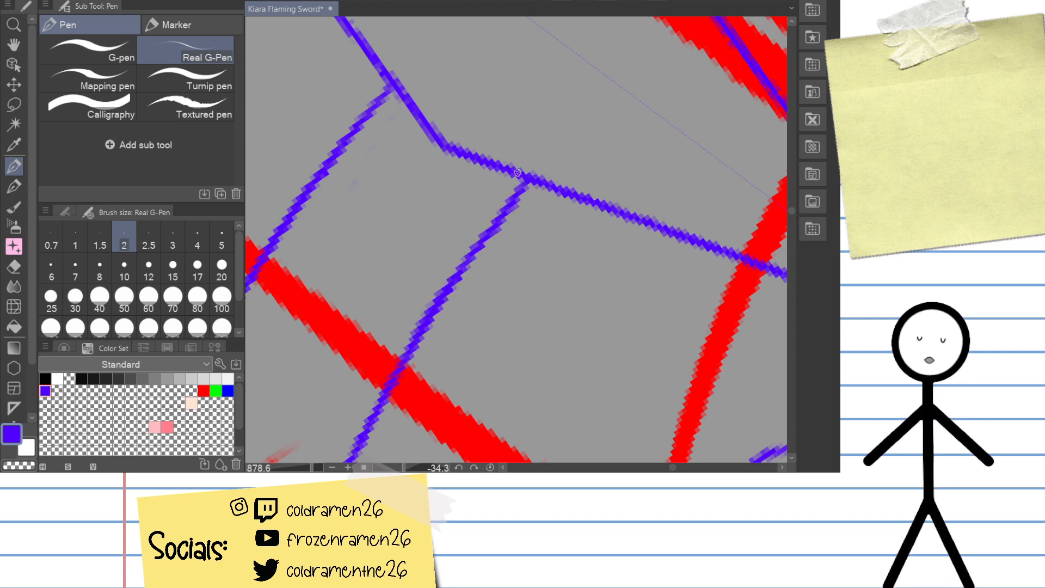
Step: Erase the diamond's side corners between the two arch lines with the Hard eraser so the diamond opens into the band
left_click_drag(517, 172, 562, 256)
key("e")
mouse_move(455, 184)
left_mouse_down()
mouse_move(426, 189)
mouse_move(448, 157)
mouse_move(467, 171)
mouse_move(472, 218)
mouse_move(452, 266)
mouse_move(467, 267)
mouse_move(492, 183)
mouse_move(446, 249)
mouse_move(490, 259)
mouse_move(563, 211)
mouse_move(543, 257)
mouse_move(562, 249)
left_mouse_up()
left_click_drag(644, 196, 432, 143)
left_click_drag(599, 121, 626, 275)
mouse_move(587, 320)
left_mouse_down()
mouse_move(560, 293)
mouse_move(540, 56)
left_mouse_up()
left_click_drag(433, 147, 435, 174)
Step: Draw a mirrored pair of straight lines running between the spiral ornaments up to the diamond's lower edges
key("p")
left_click_drag(438, 81, 352, 330)
key("ctrl+z")
mouse_move(439, 77)
left_mouse_down()
mouse_move(310, 405)
mouse_move(314, 349)
left_mouse_up()
key("e")
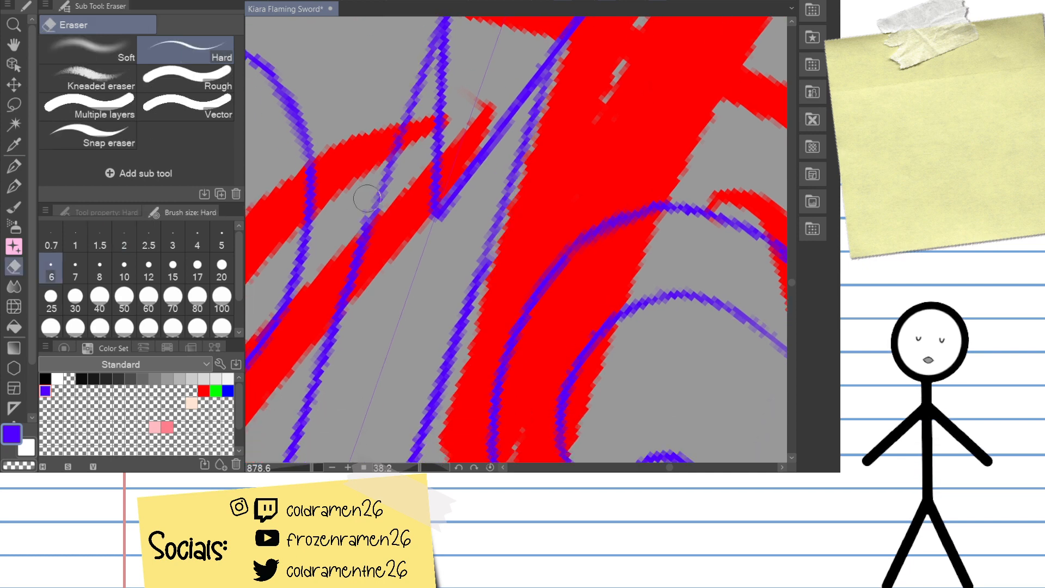
key("p")
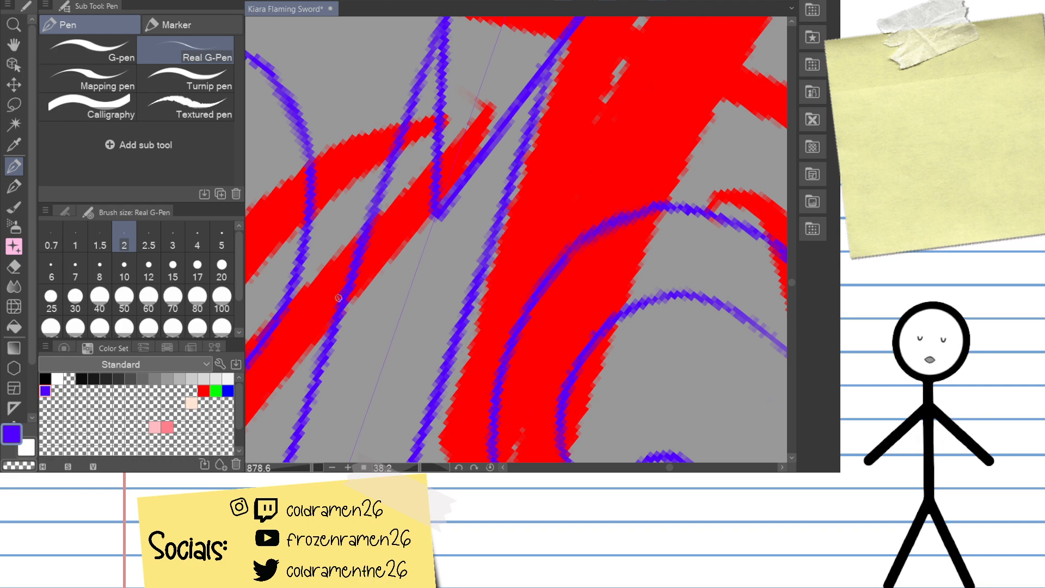
mouse_move(338, 298)
left_mouse_down()
mouse_move(342, 409)
mouse_move(363, 417)
left_mouse_up()
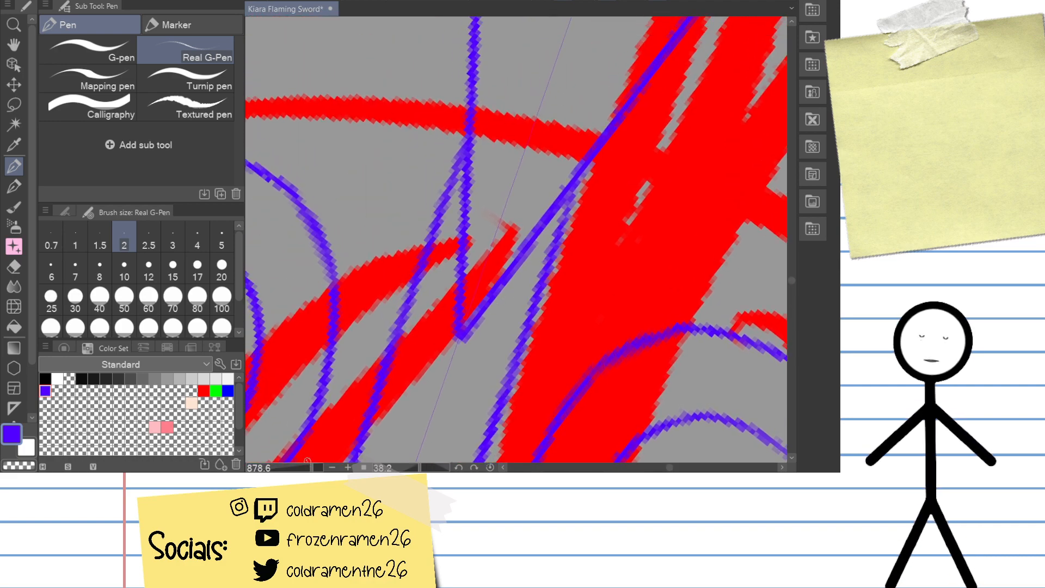
Step: Draw a third mirrored arched line branching from the lower arch's outer part and curving over the spirals toward the diamond's lower tip
scroll(515, 245, "down", 10)
scroll(514, 245, "up", 5)
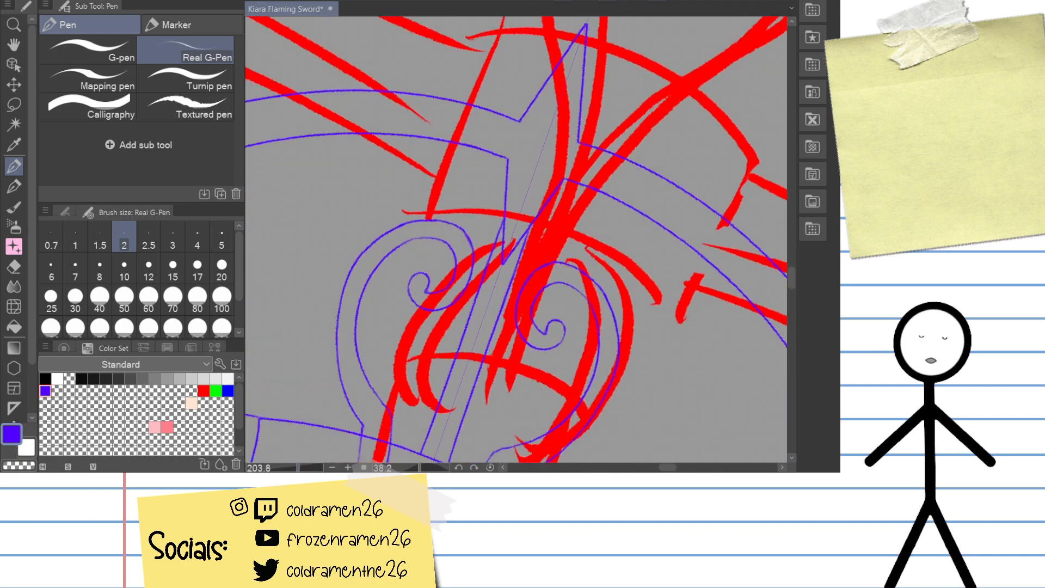
scroll(514, 245, "down", 2)
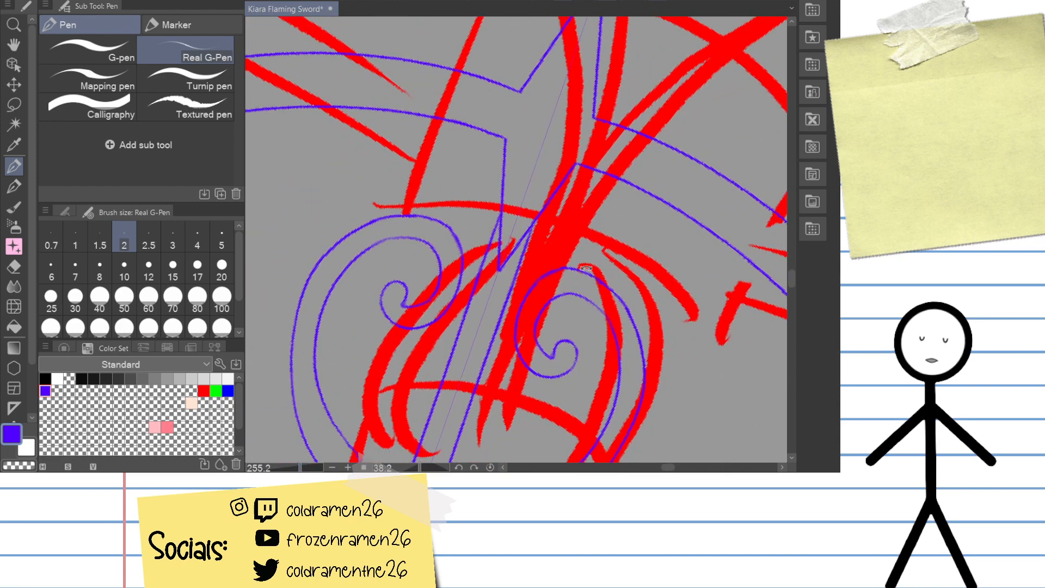
left_click_drag(585, 268, 531, 258)
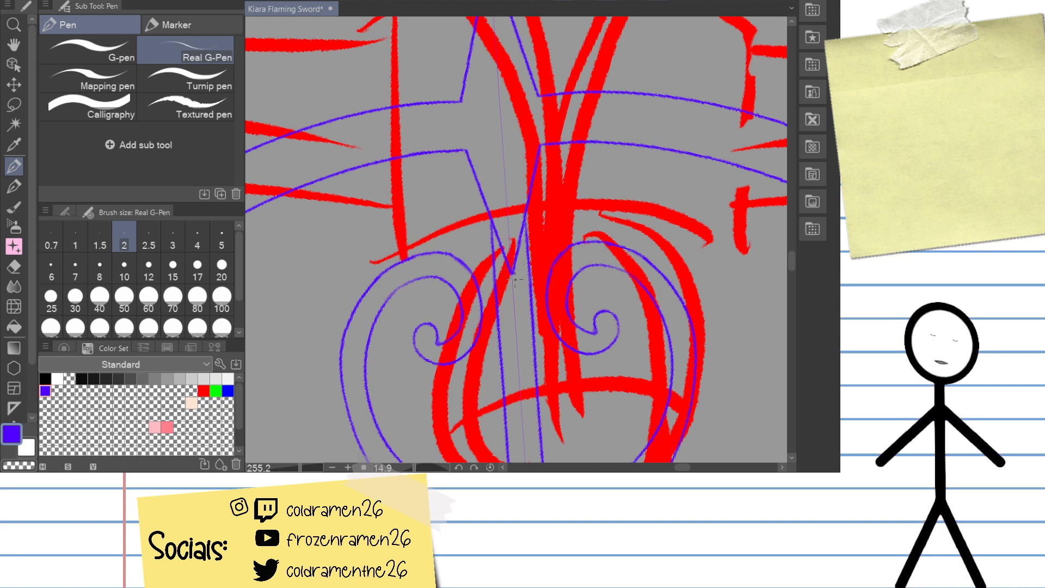
left_click_drag(488, 319, 591, 160)
mouse_move(462, 305)
left_mouse_down()
mouse_move(517, 224)
mouse_move(561, 198)
left_mouse_up()
mouse_move(493, 254)
left_mouse_down()
mouse_move(534, 311)
mouse_move(535, 363)
left_mouse_up()
left_click_drag(359, 252, 435, 265)
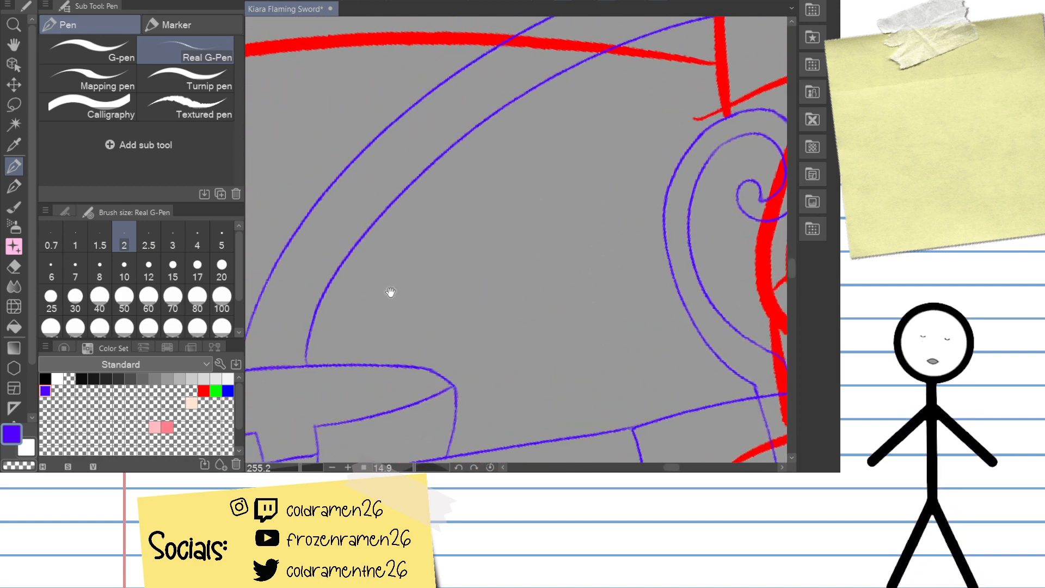
left_click_drag(390, 293, 399, 318)
mouse_move(309, 356)
left_mouse_down()
mouse_move(338, 313)
mouse_move(665, 135)
left_mouse_up()
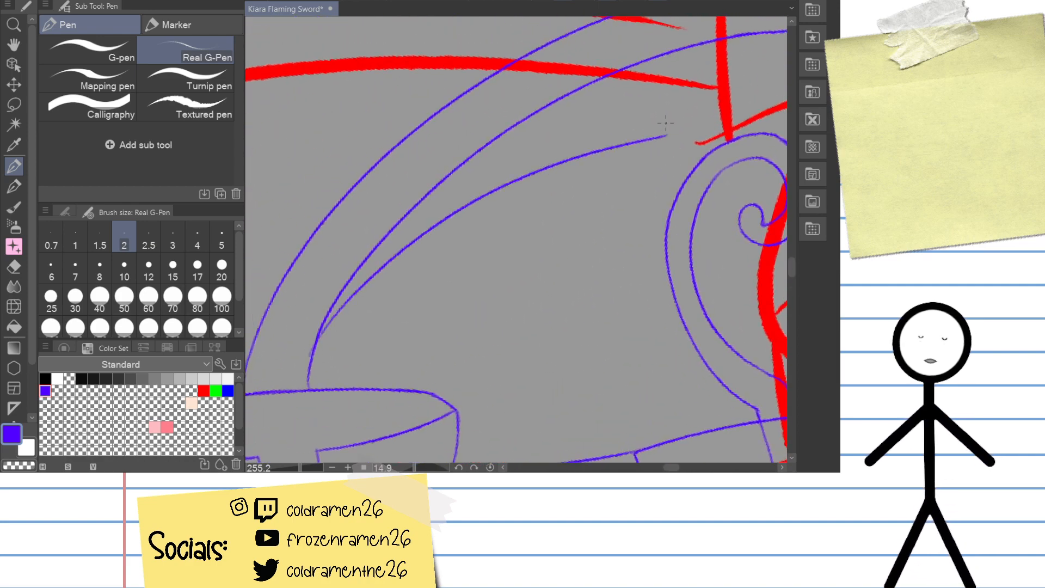
key("ctrl+z")
mouse_move(329, 313)
left_mouse_down()
mouse_move(400, 240)
mouse_move(718, 108)
left_mouse_up()
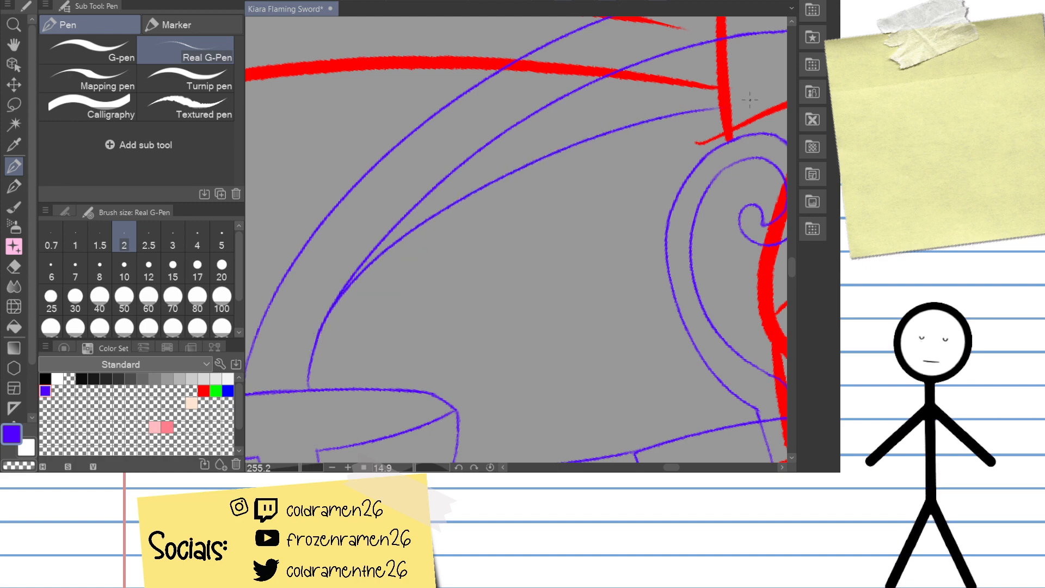
mouse_move(664, 153)
left_mouse_down()
mouse_move(466, 245)
mouse_move(656, 47)
left_mouse_up()
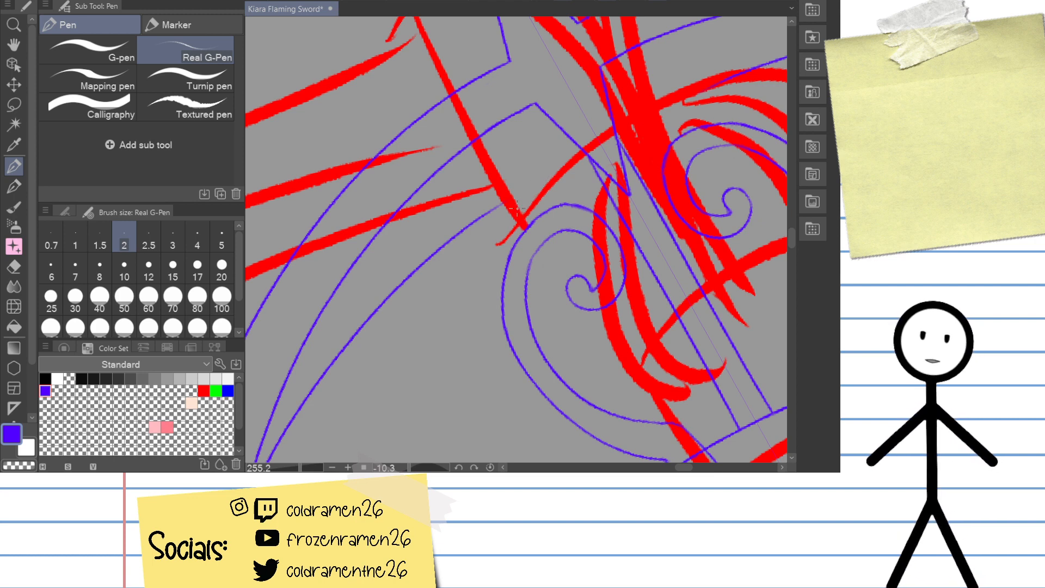
left_click_drag(538, 194, 523, 221)
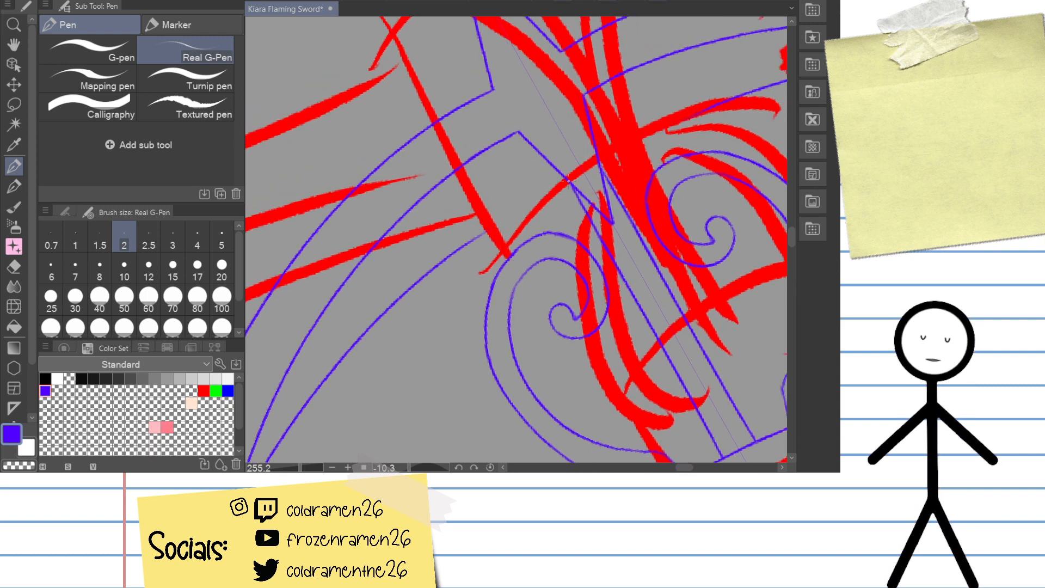
left_click_drag(472, 239, 576, 188)
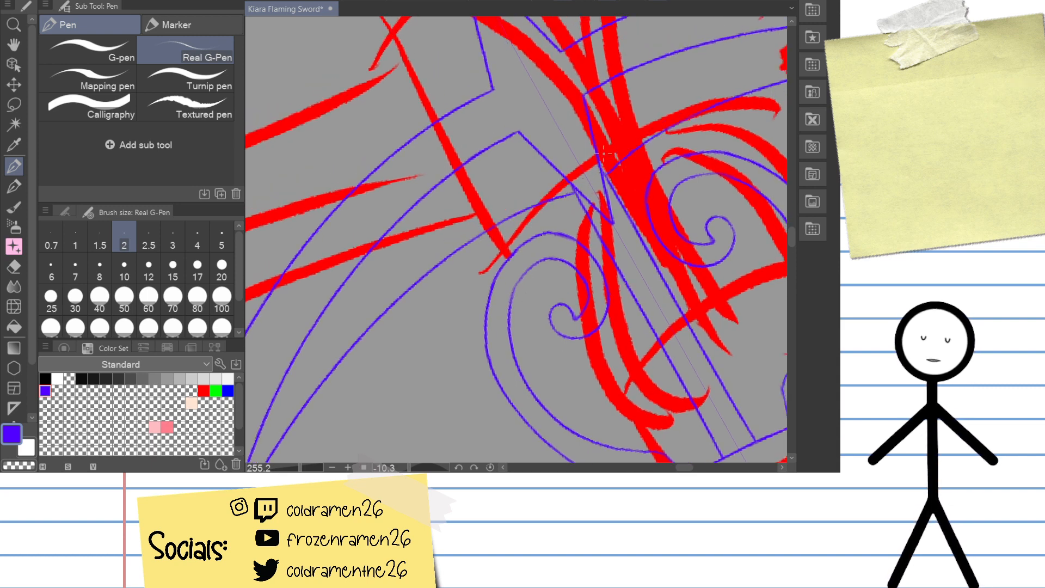
Step: Erase the upper ends of the two straight centre lines and the excess of the third arch line beside the diamond's lower tip
left_click_drag(603, 154, 468, 117)
left_click_drag(409, 468, 418, 469)
left_click_drag(506, 180, 499, 272)
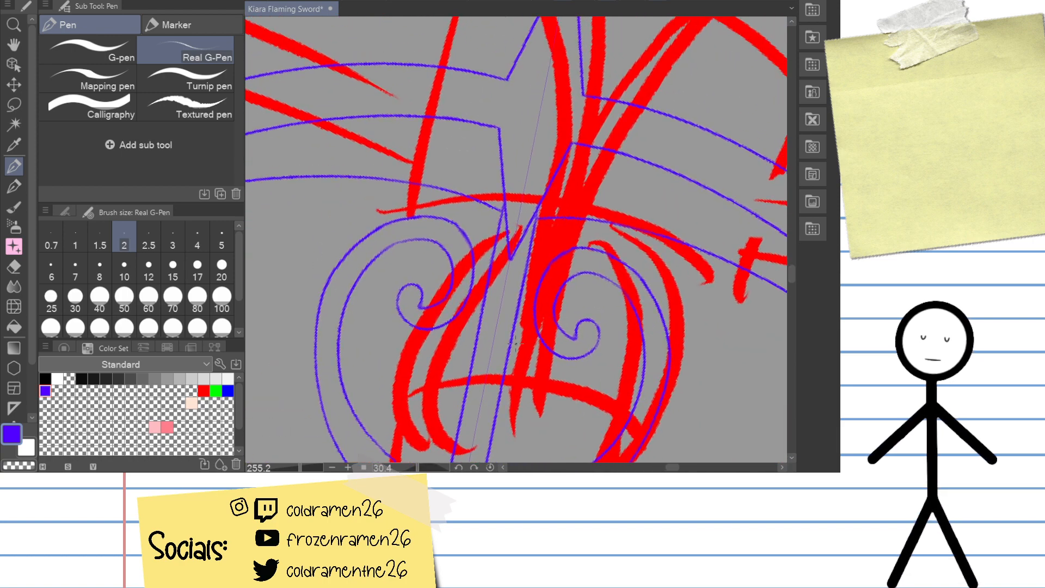
left_click_drag(300, 468, 313, 469)
key("e")
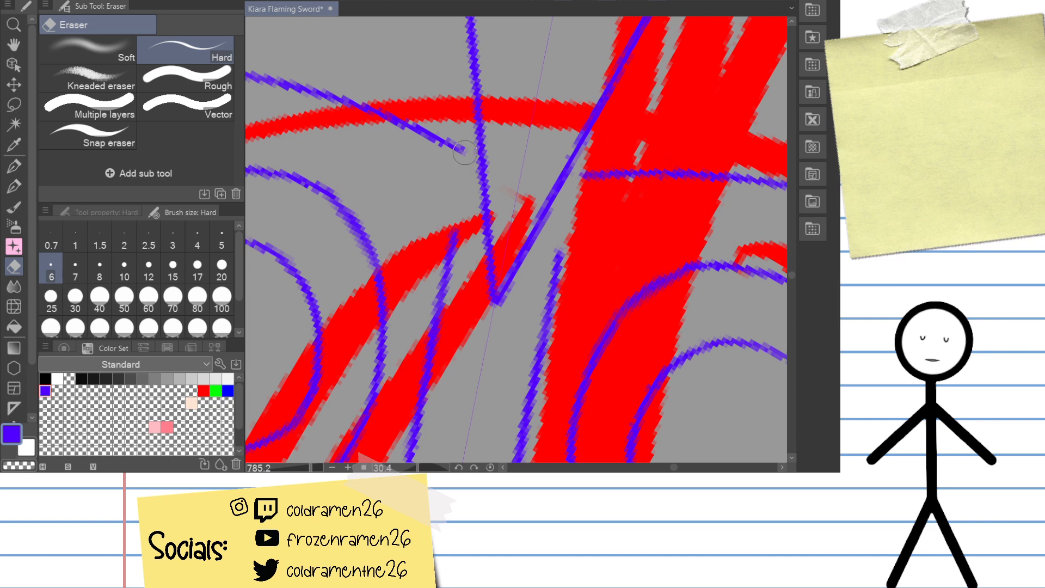
Step: Join the third arch line's inner ends to the straight centre lines with short mirrored strokes, erasing and redrawing the corners
key("p")
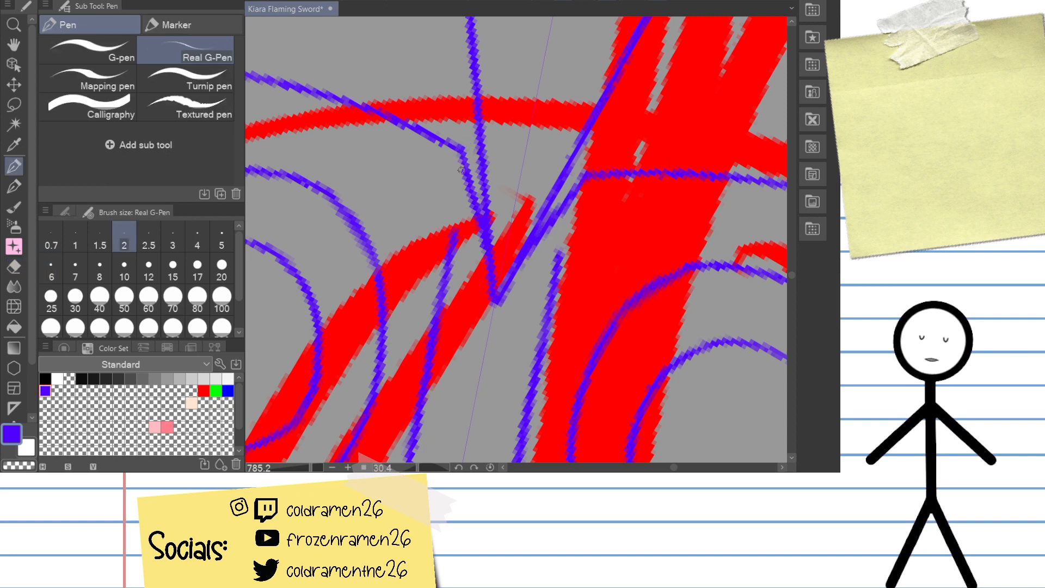
key("e")
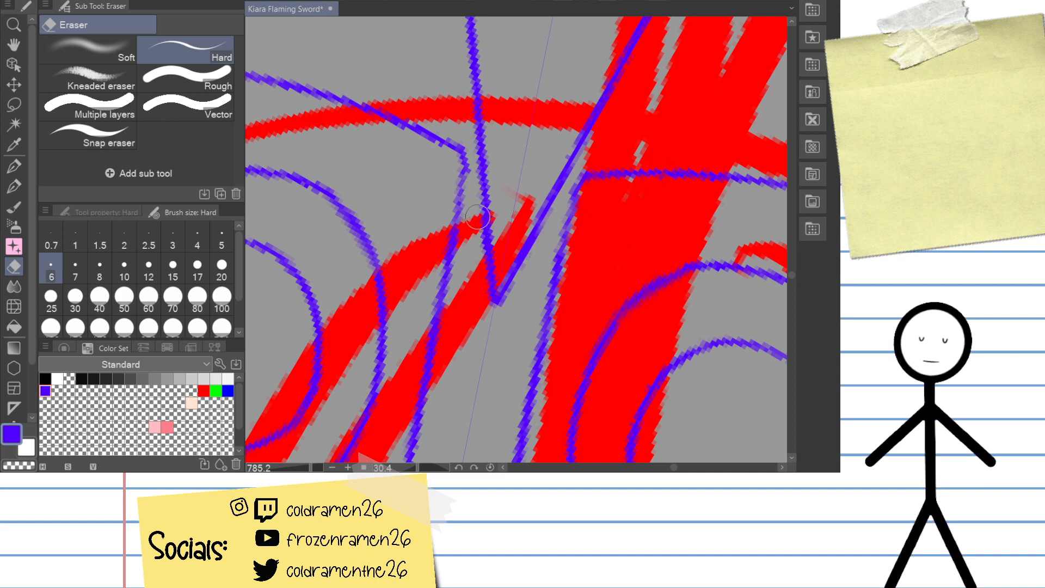
key("p")
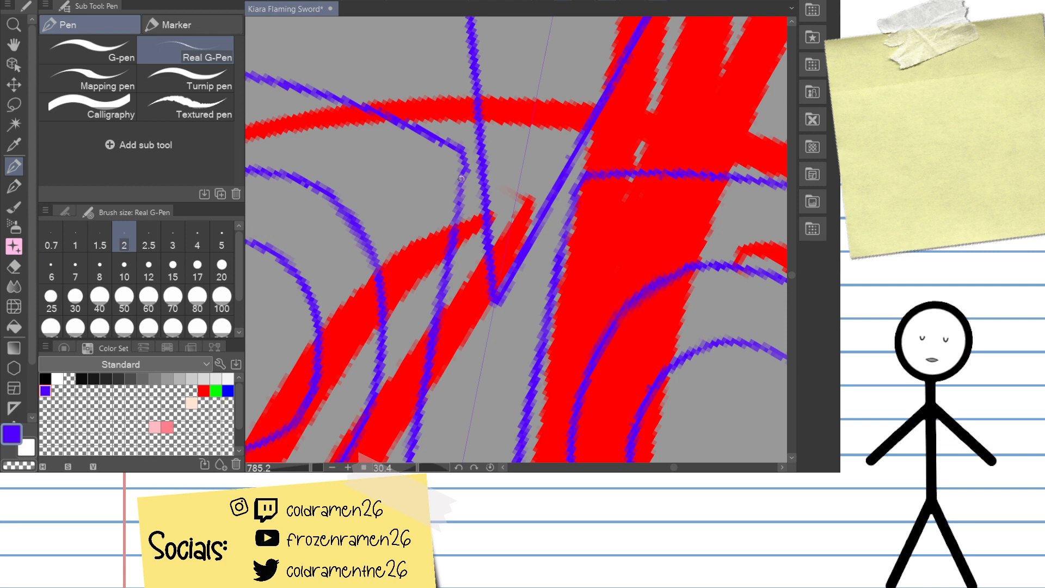
key("e")
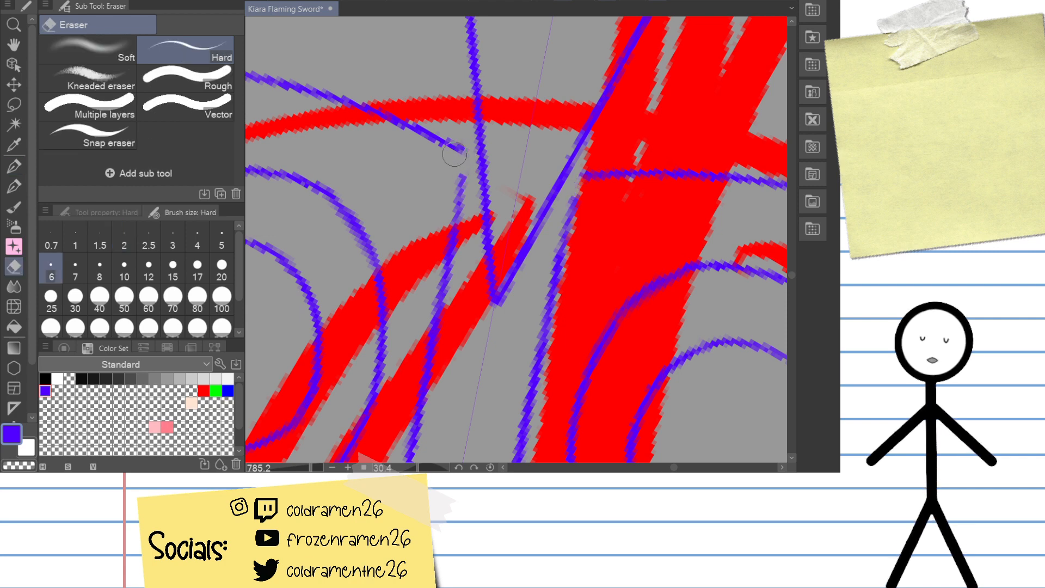
key("p")
mouse_move(464, 171)
left_mouse_down()
mouse_move(467, 146)
mouse_move(461, 191)
mouse_move(465, 149)
left_mouse_up()
key("ctrl+z")
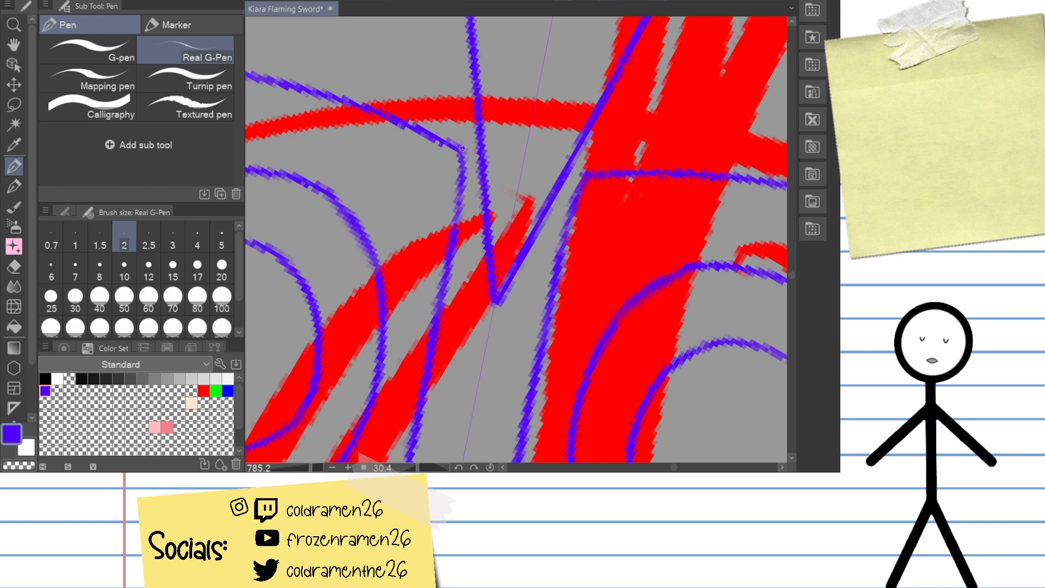
key("e")
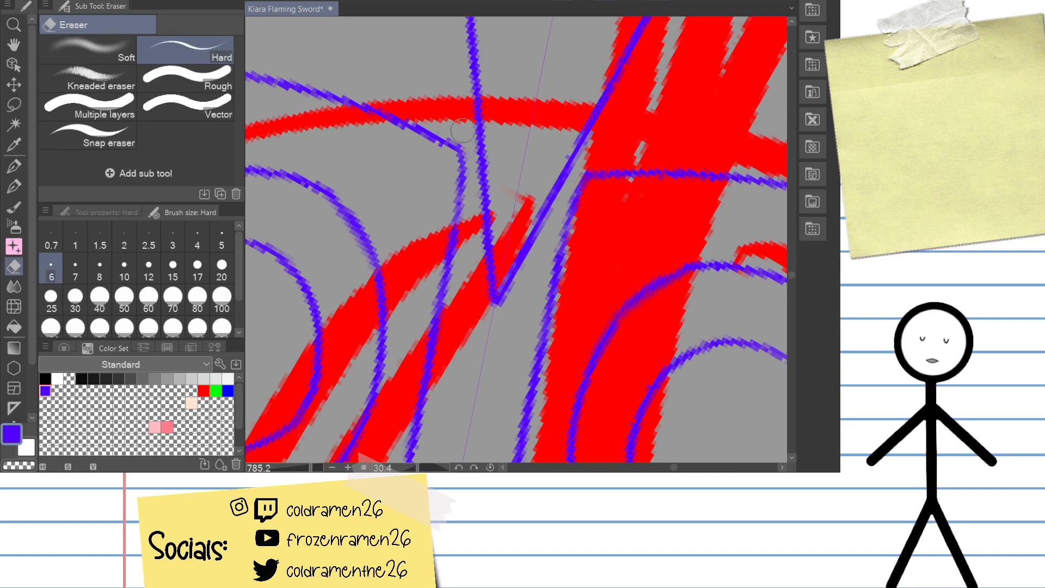
Step: Examine the blade base, spiral ornaments and arches in the blue sword reference image
scroll(616, 229, "up", 3)
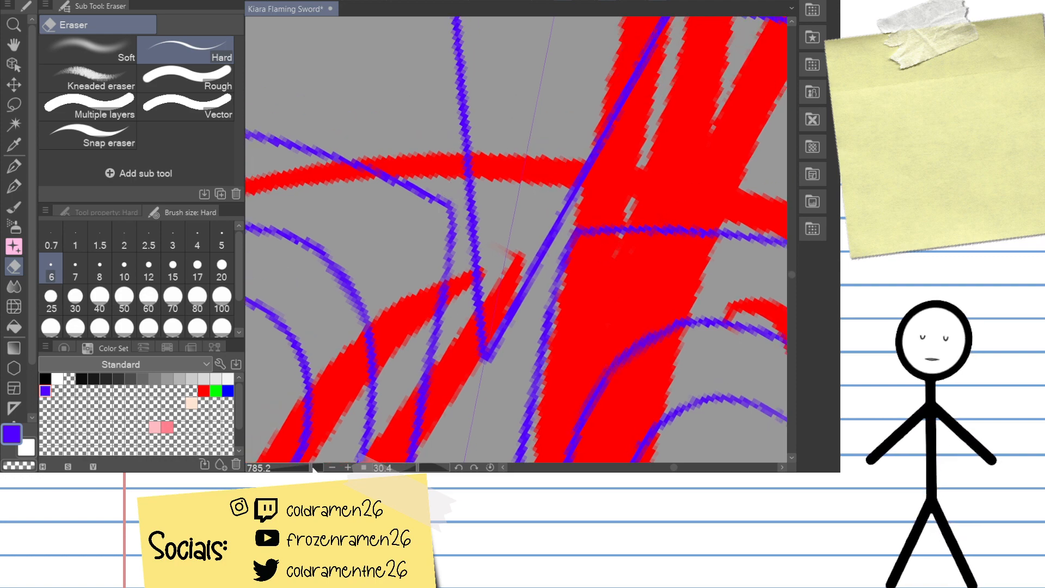
left_click_drag(313, 467, 280, 468)
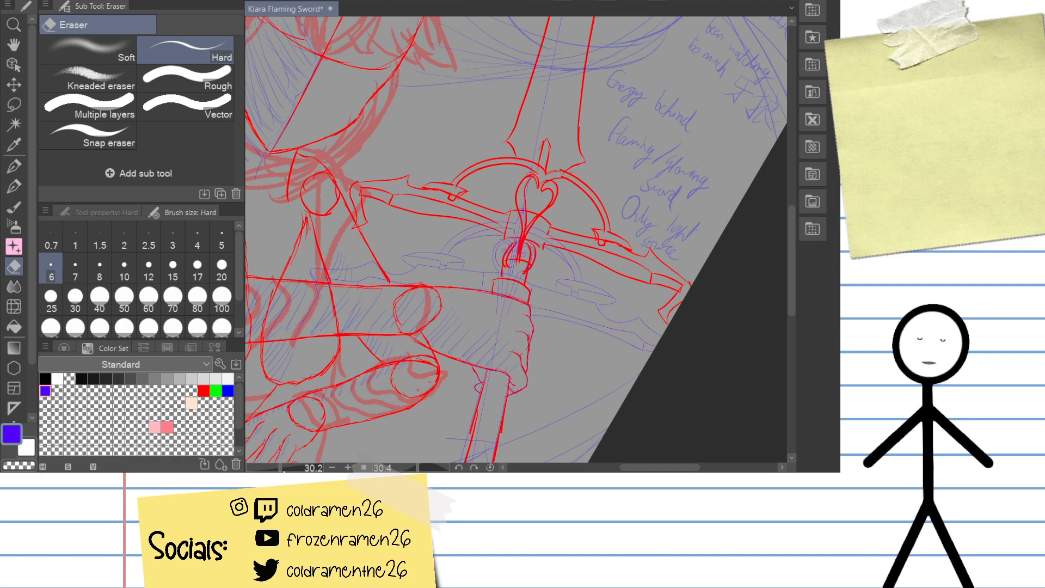
left_click_drag(283, 469, 289, 467)
left_click_drag(354, 358, 540, 415)
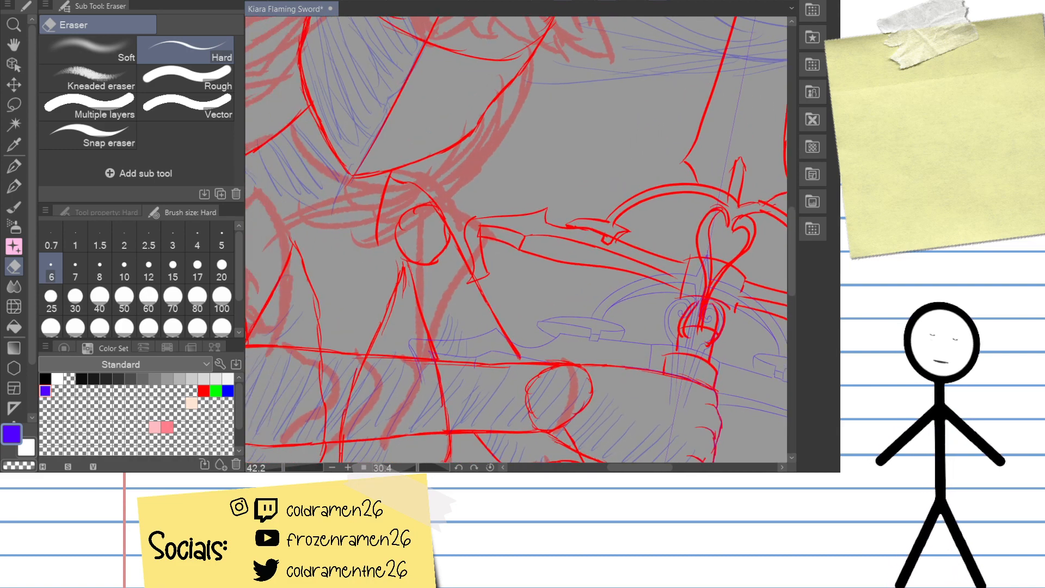
left_click_drag(626, 183, 484, 340)
left_click_drag(283, 469, 304, 470)
left_click_drag(335, 311, 705, 424)
mouse_move(403, 246)
left_mouse_down()
mouse_move(498, 417)
mouse_move(532, 451)
left_mouse_up()
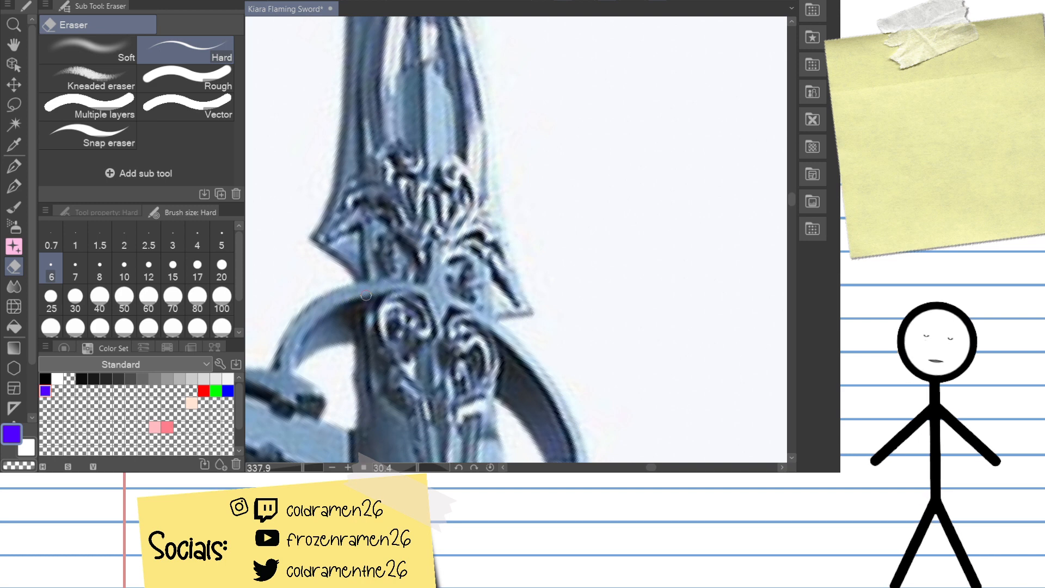
key("p")
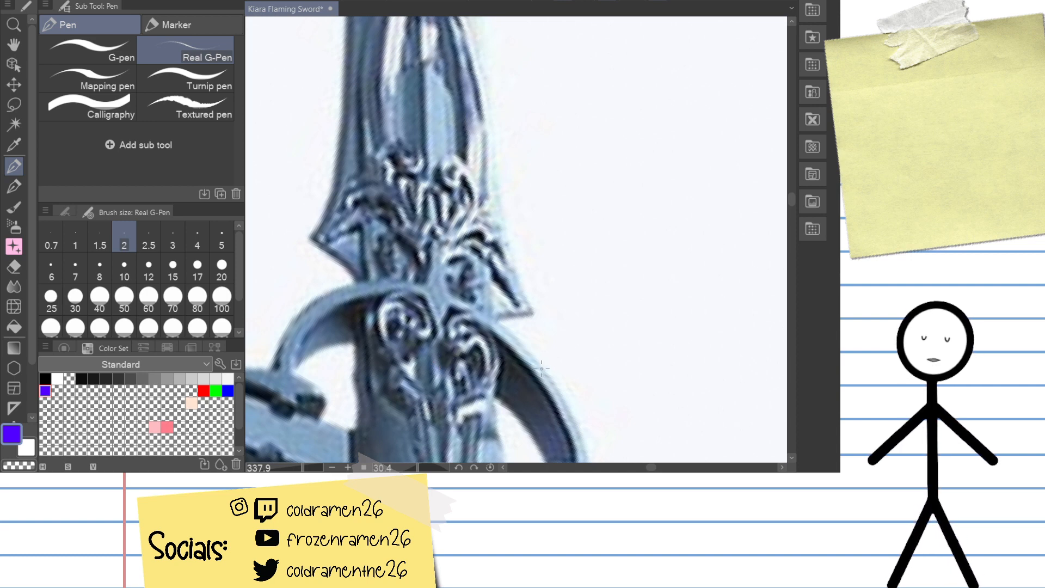
left_click_drag(670, 233, 577, 322)
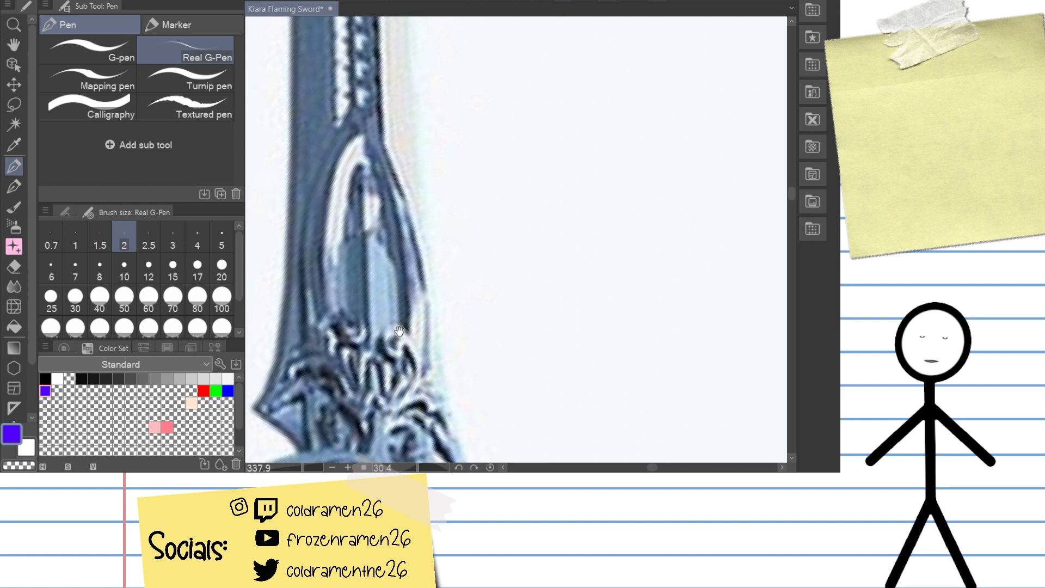
left_click_drag(435, 362, 436, 238)
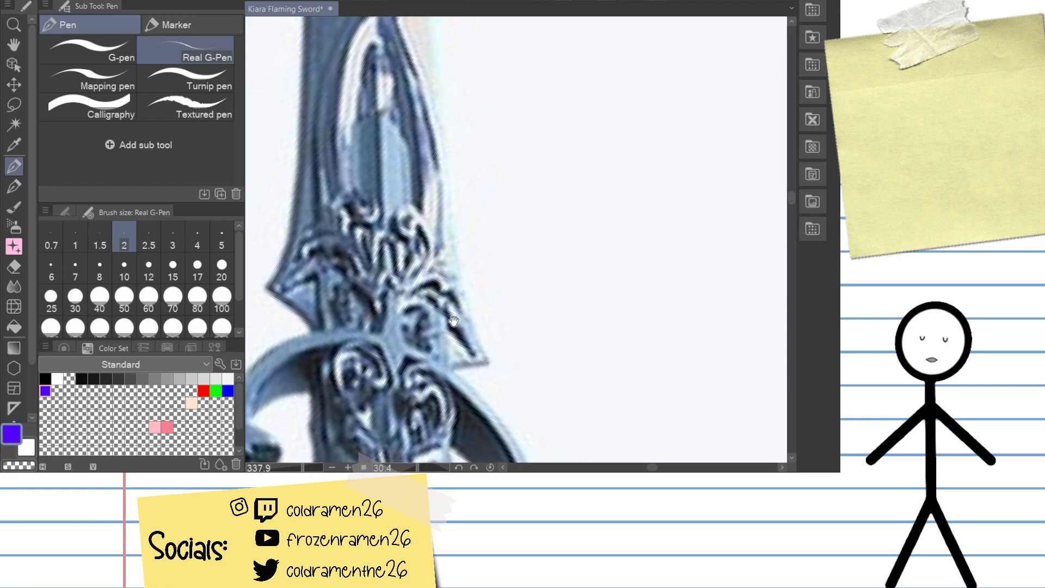
left_click_drag(304, 468, 291, 469)
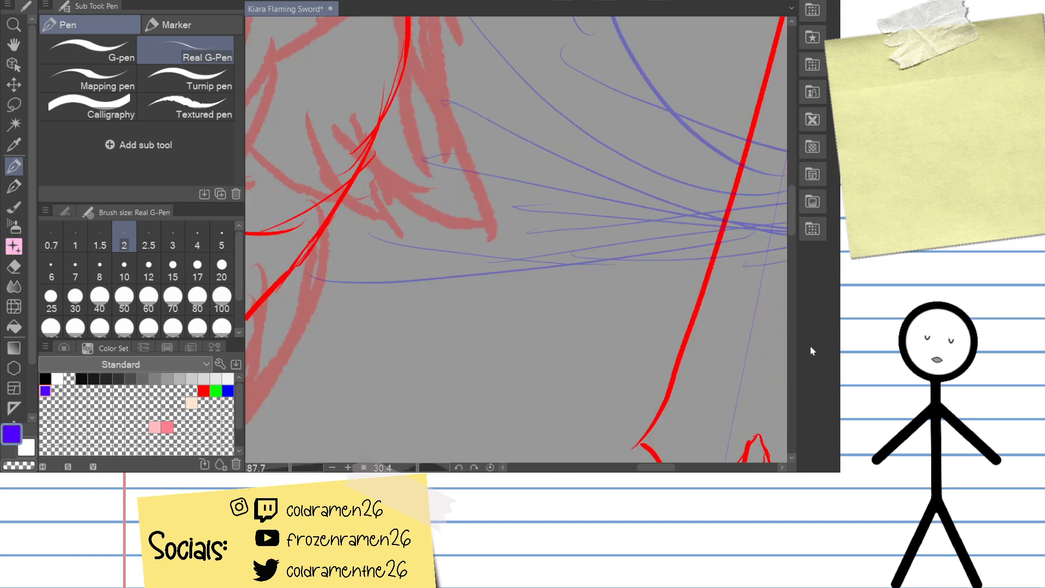
Step: Examine the sketch and blue line work around the blade base, crossguard, spirals and straight centre lines
left_click_drag(723, 376, 700, 331)
left_click_drag(684, 385, 667, 374)
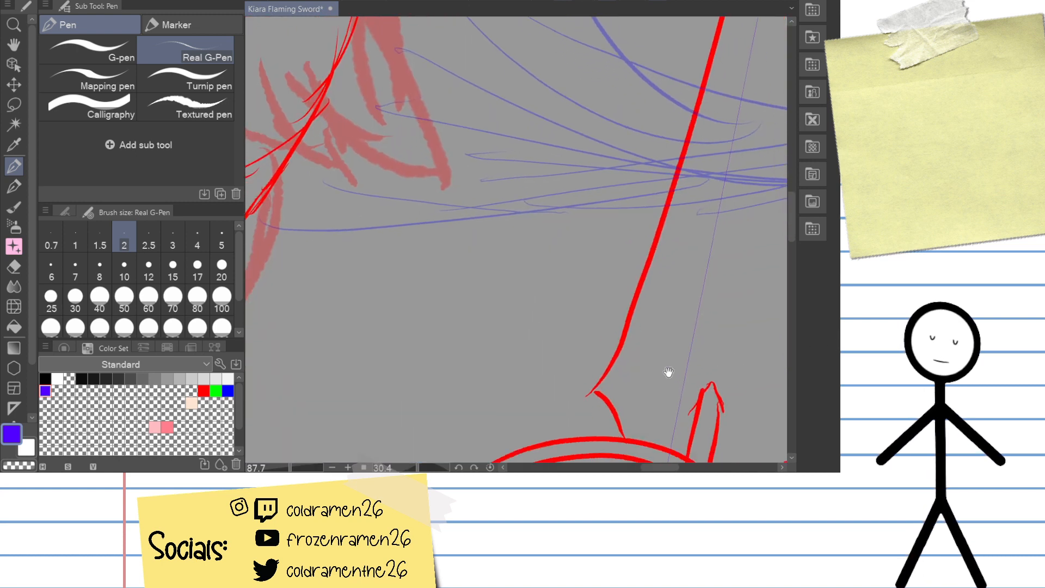
left_click_drag(654, 442, 672, 338)
left_click_drag(682, 396, 721, 306)
left_click_drag(719, 346, 646, 320)
left_click_drag(697, 379, 670, 315)
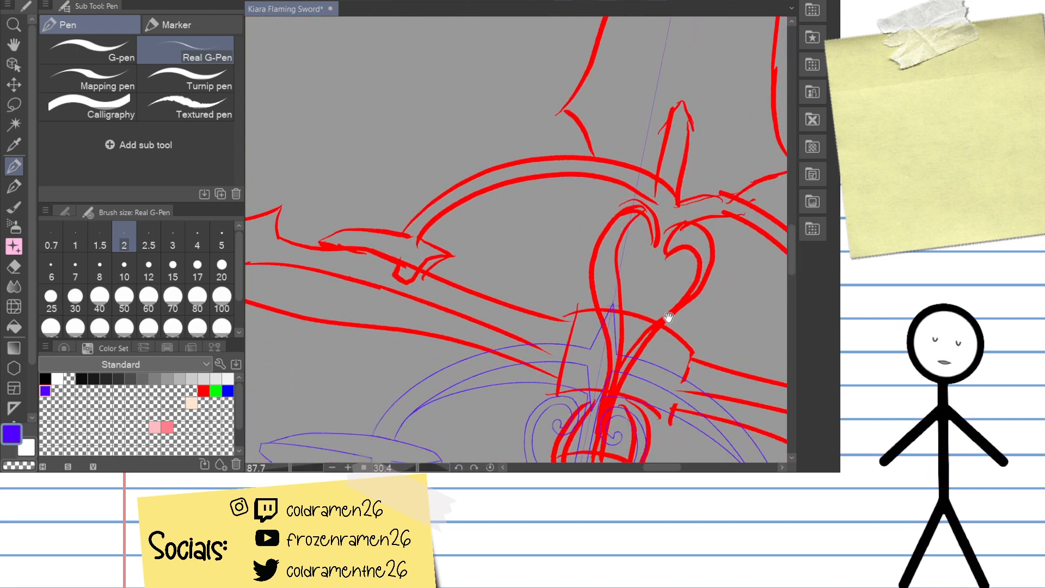
left_click_drag(659, 401, 671, 345)
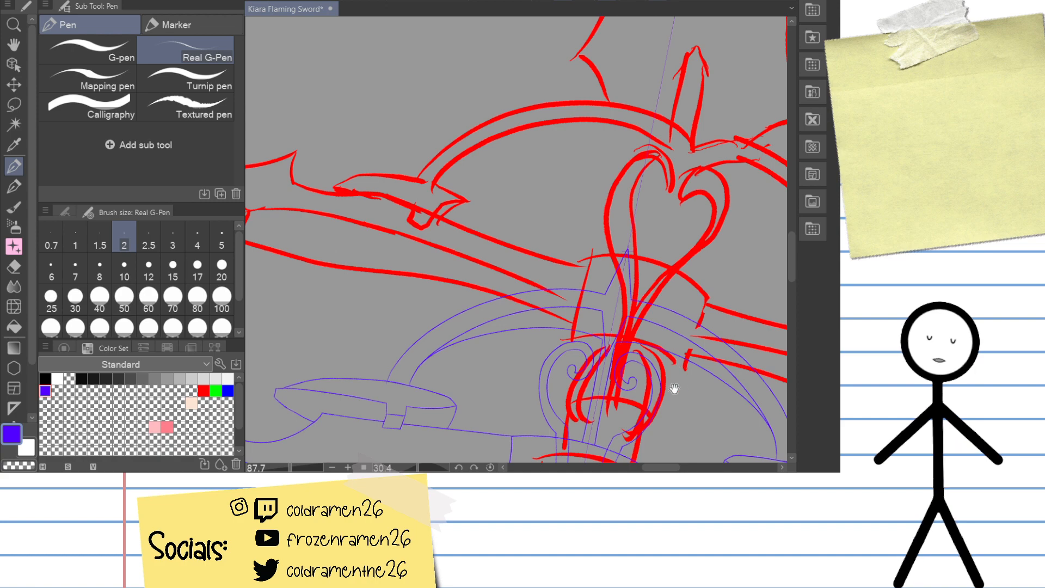
mouse_move(672, 385)
left_mouse_down()
mouse_move(637, 342)
mouse_move(684, 311)
mouse_move(689, 321)
mouse_move(660, 322)
mouse_move(660, 378)
left_mouse_up()
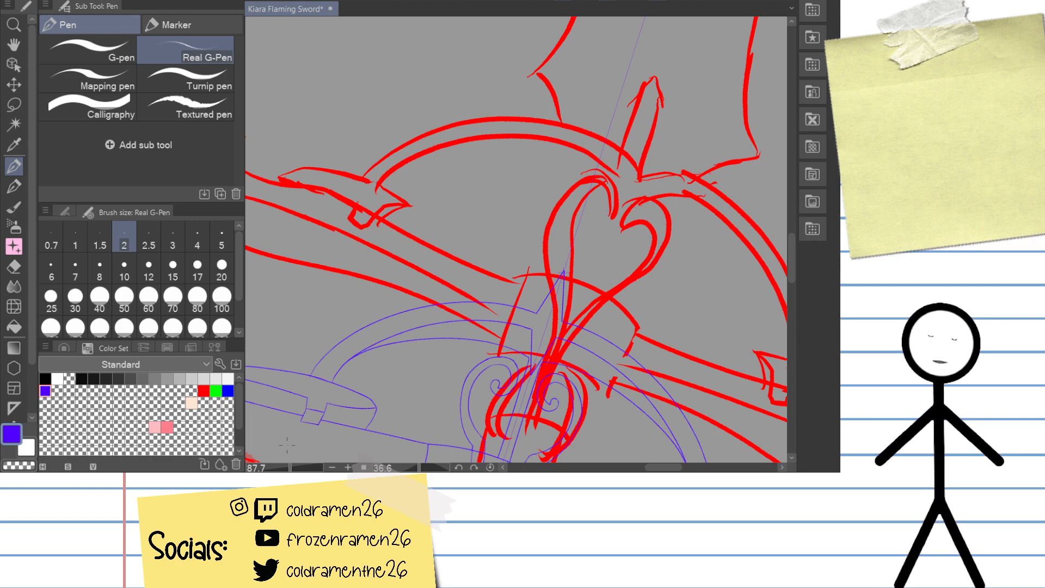
left_click_drag(291, 468, 301, 452)
left_click_drag(481, 328, 413, 213)
left_click_drag(533, 216, 481, 308)
mouse_move(386, 424)
left_mouse_down()
mouse_move(395, 318)
mouse_move(384, 338)
left_mouse_up()
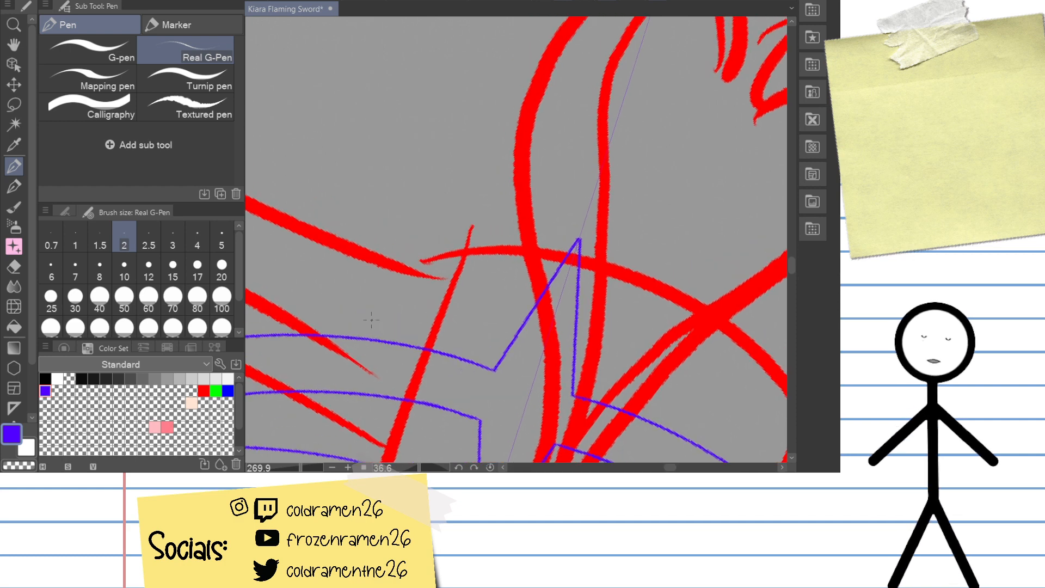
mouse_move(359, 301)
left_mouse_down()
mouse_move(602, 217)
mouse_move(629, 218)
left_mouse_up()
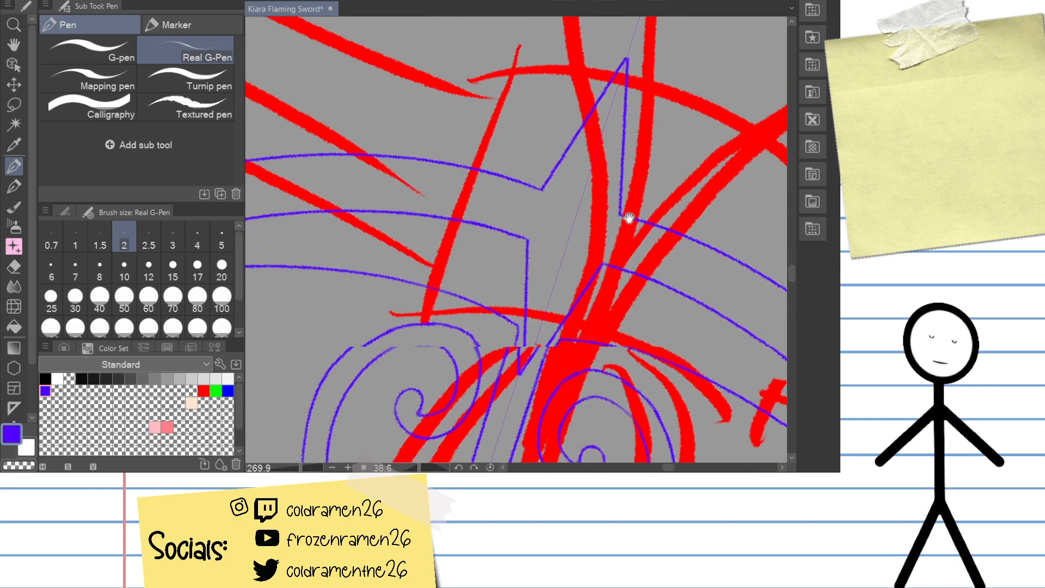
left_click_drag(597, 299, 677, 117)
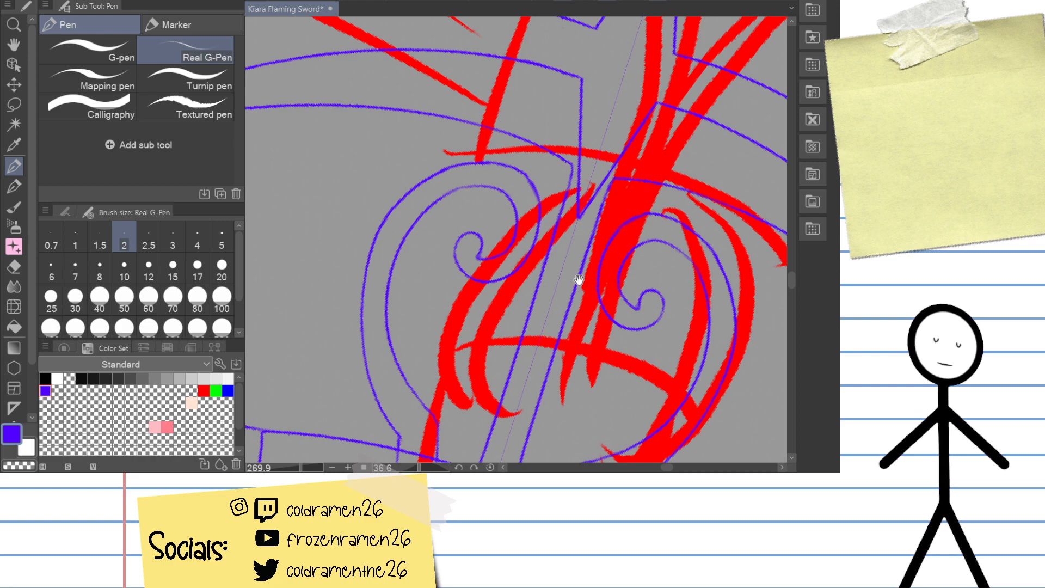
left_click_drag(578, 280, 613, 242)
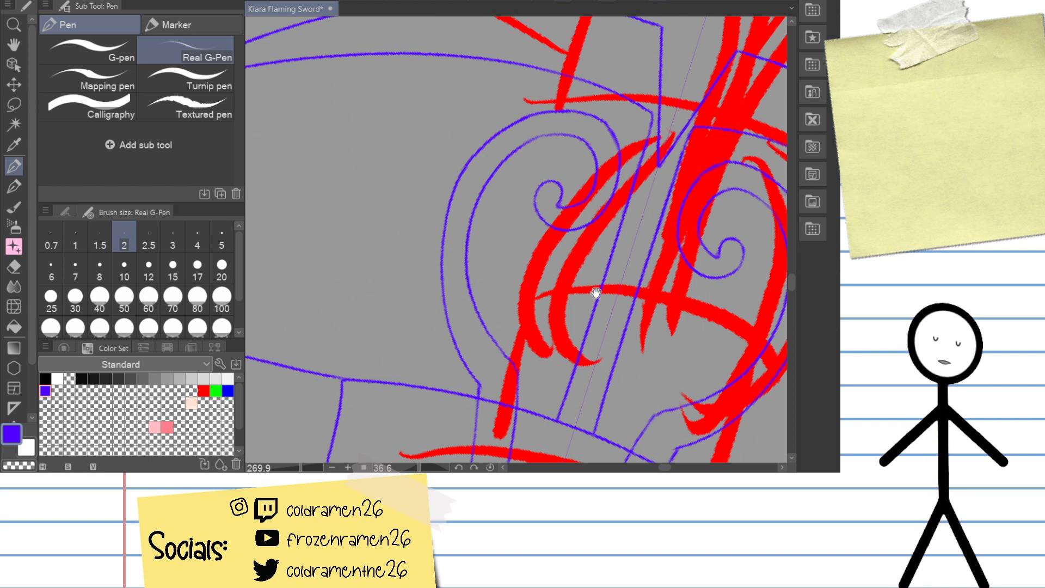
left_click_drag(626, 269, 574, 282)
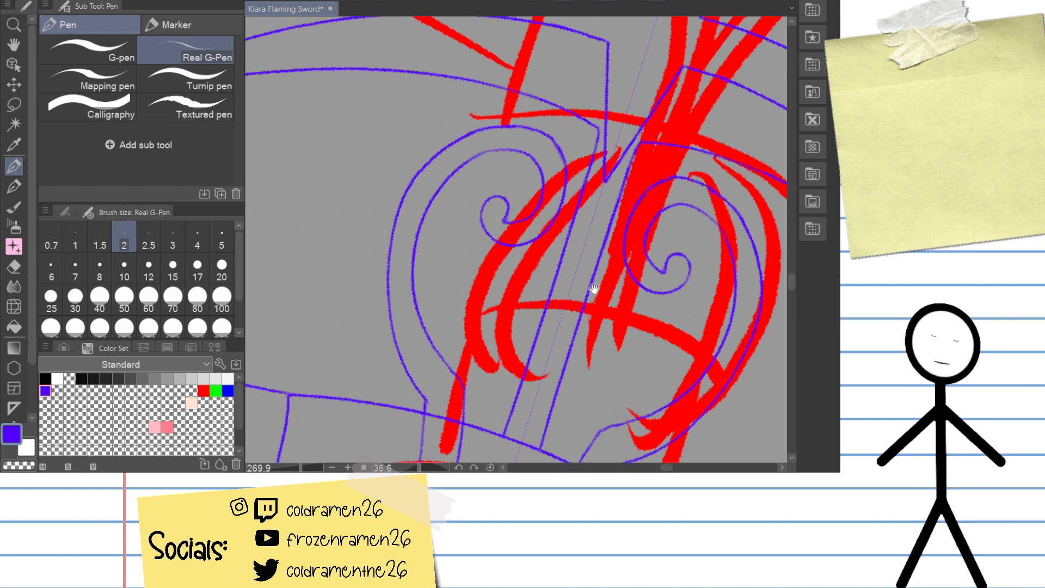
Step: Erase the two straight centre lines between the spirals, from their joints with the third arch line down to the crossguard's upper line
scroll(593, 285, "up", 2)
left_click_drag(300, 469, 305, 471)
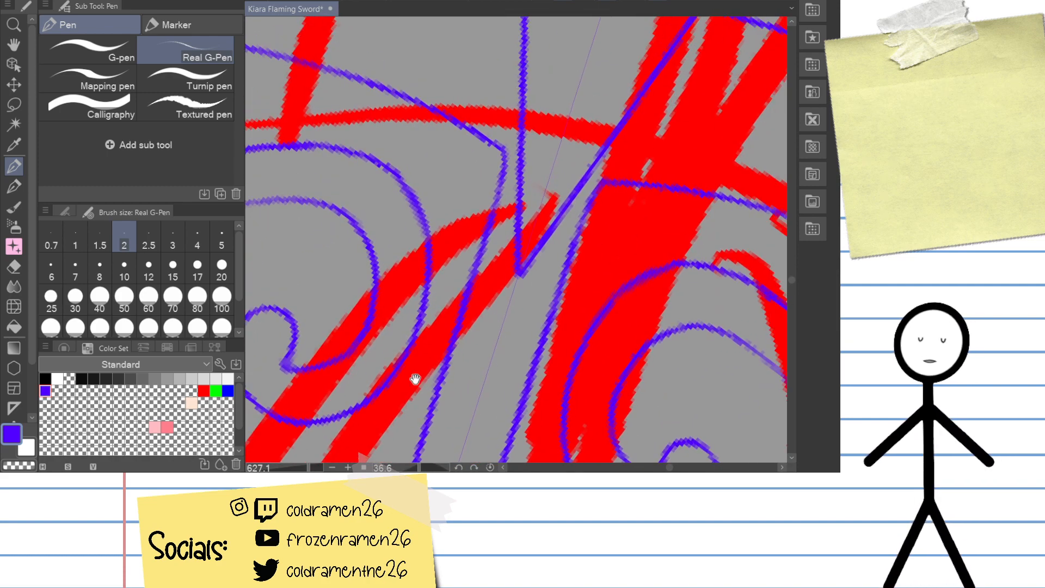
key("e")
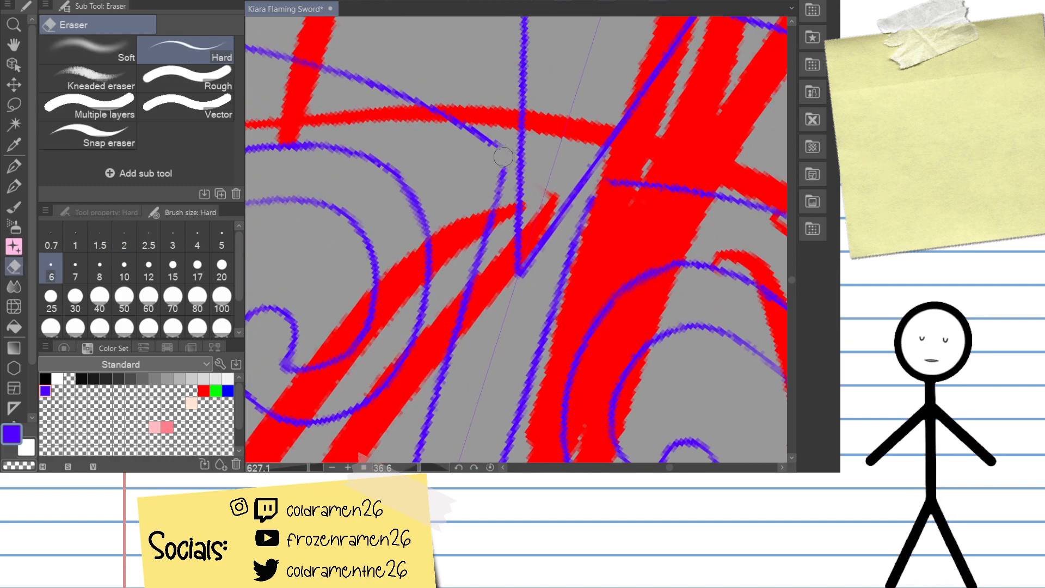
left_click_drag(505, 160, 475, 267)
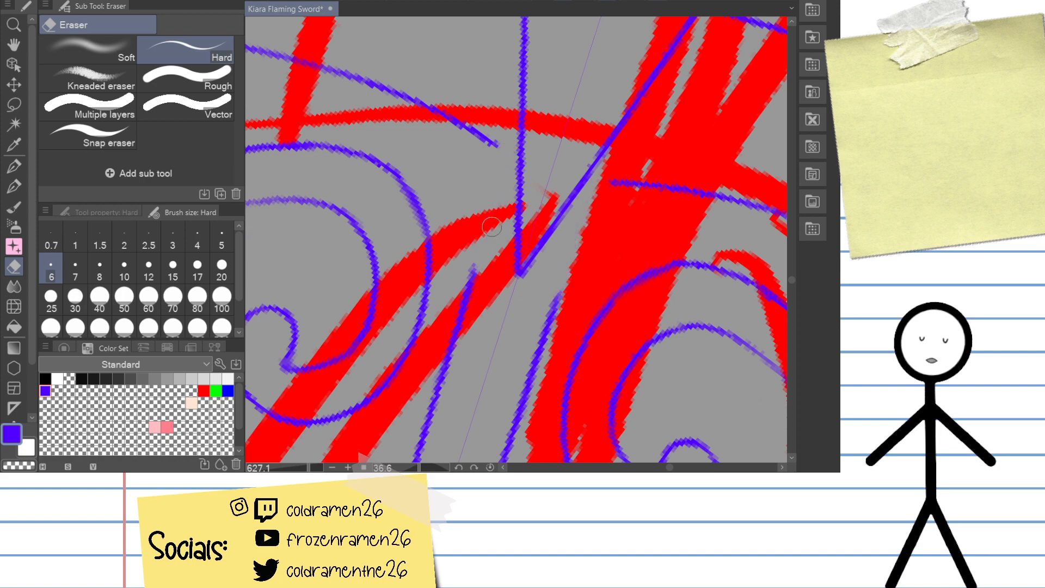
left_click_drag(524, 221, 530, 123)
mouse_move(477, 172)
left_mouse_down()
mouse_move(445, 294)
mouse_move(509, 115)
left_mouse_up()
left_click_drag(486, 151, 459, 248)
left_click_drag(488, 128, 439, 260)
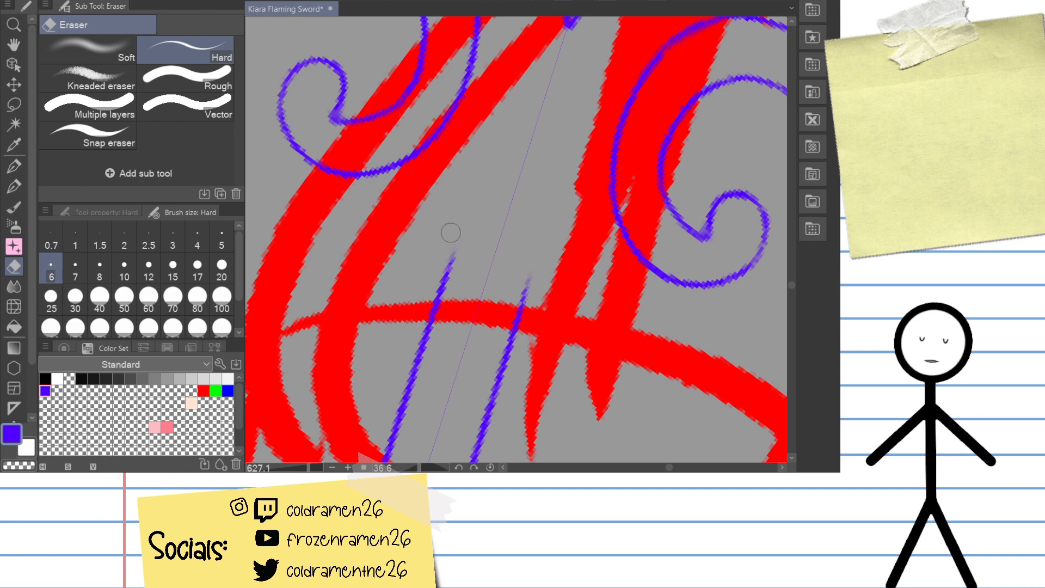
scroll(457, 179, "down", 3)
mouse_move(483, 106)
left_mouse_down()
mouse_move(414, 305)
mouse_move(406, 281)
mouse_move(433, 154)
left_mouse_up()
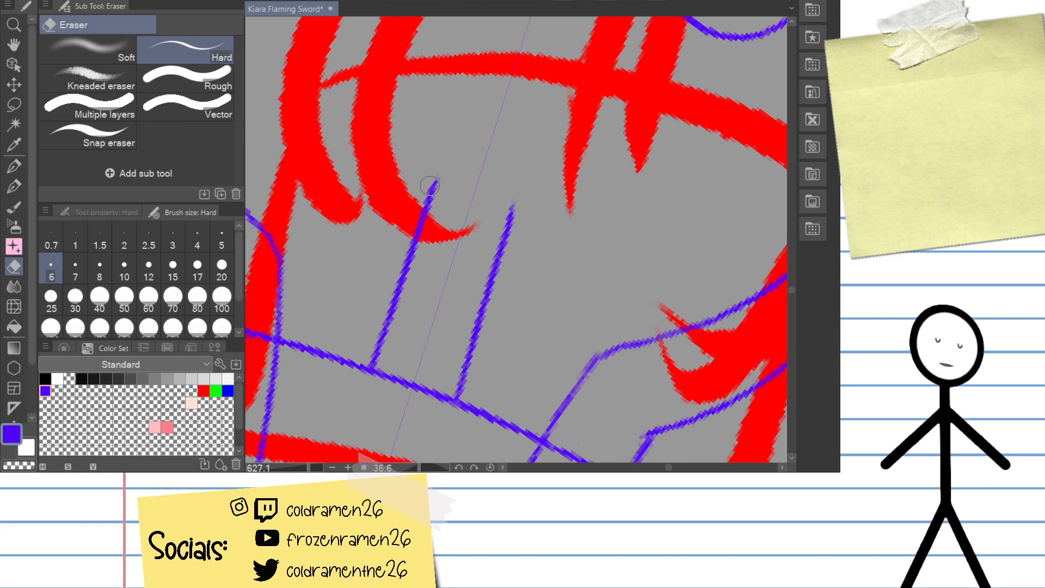
mouse_move(429, 186)
left_mouse_down()
mouse_move(406, 253)
mouse_move(382, 346)
mouse_move(379, 314)
mouse_move(379, 364)
mouse_move(381, 336)
mouse_move(375, 363)
left_mouse_up()
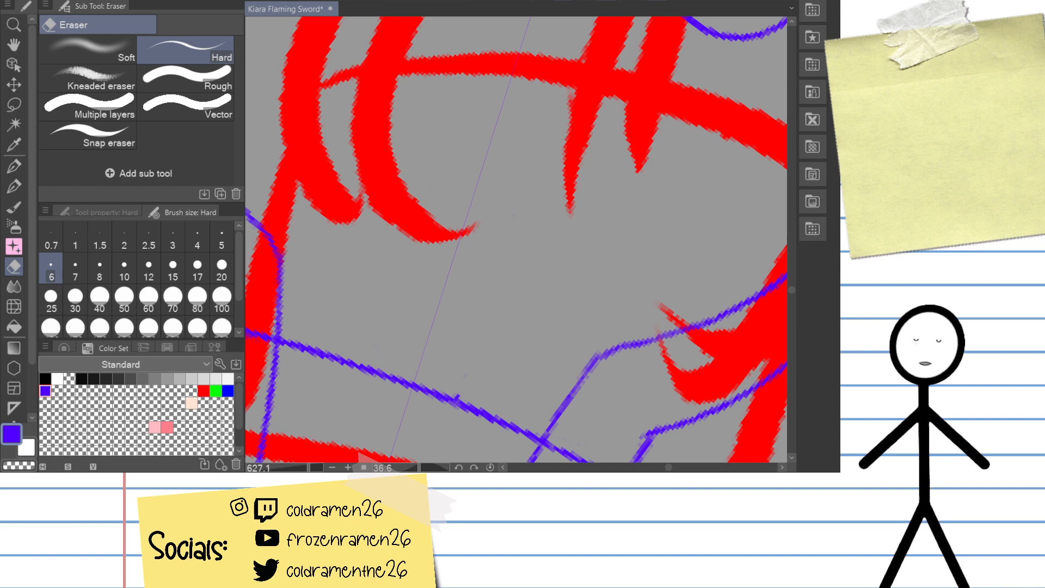
Step: Draw a straight mirrored line on the outer side of each spiral, running from the crossguard's upper line to the third arch line
left_click_drag(310, 472, 292, 467)
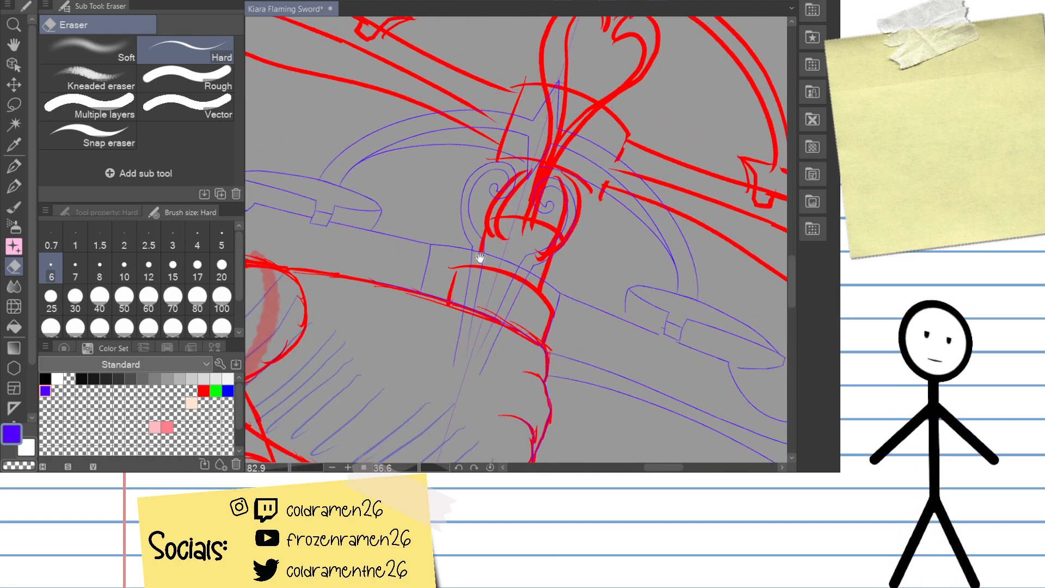
scroll(478, 250, "up", 3)
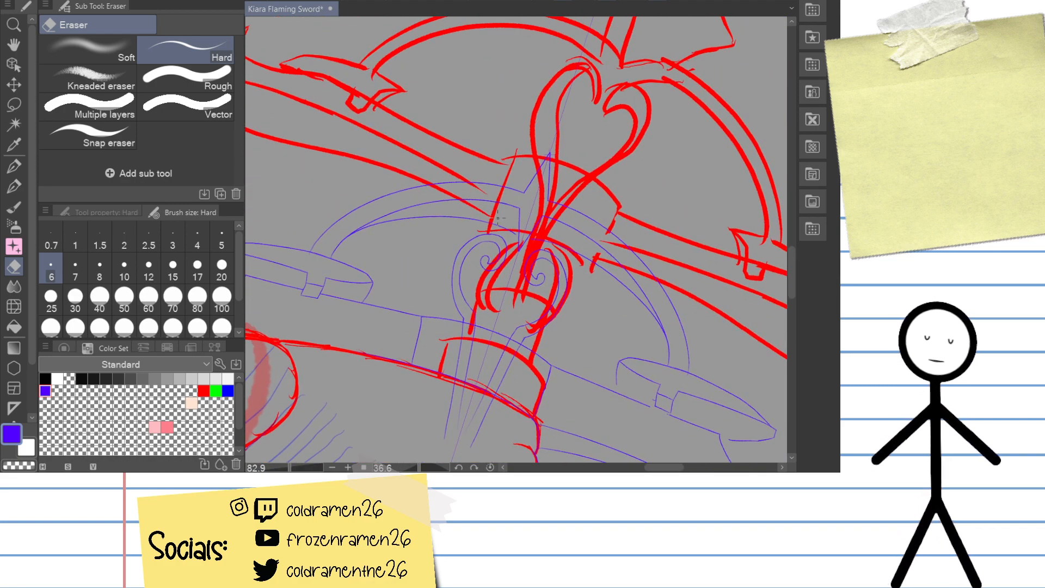
left_click_drag(536, 227, 509, 235)
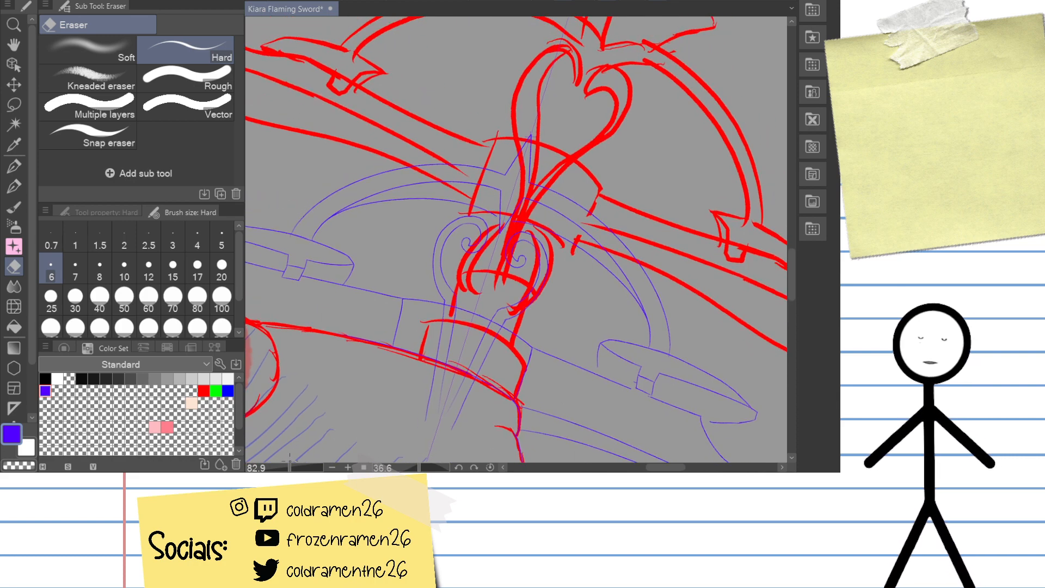
left_click_drag(291, 467, 298, 468)
left_click_drag(404, 325, 439, 303)
key("p")
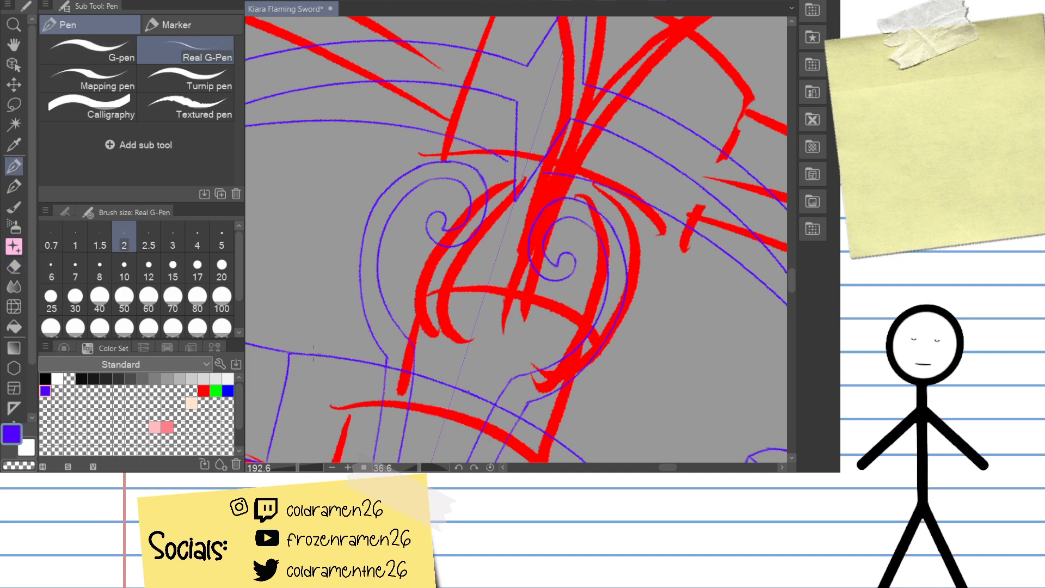
left_click_drag(317, 338, 343, 341)
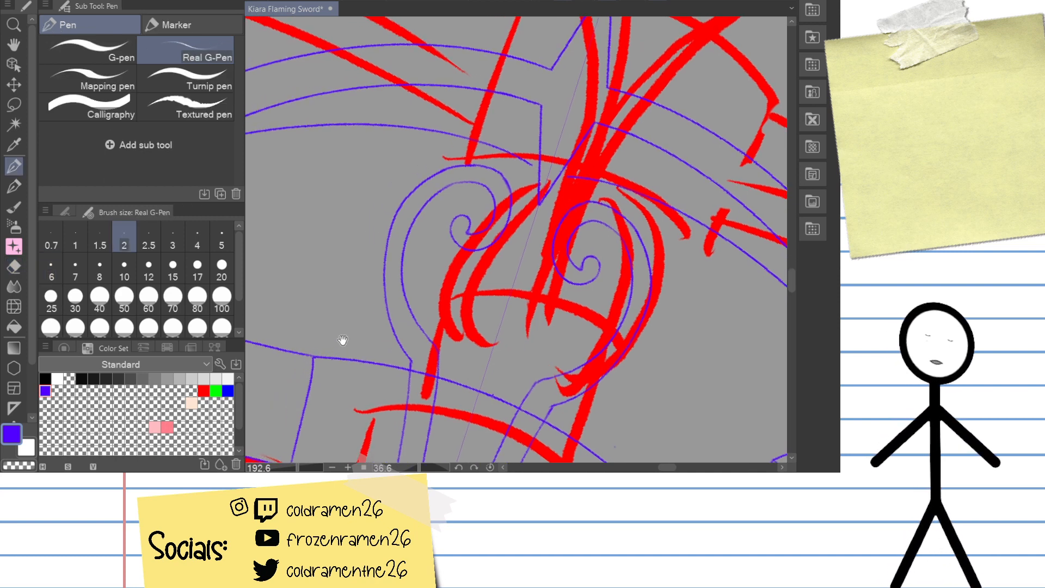
left_click_drag(462, 199, 401, 144)
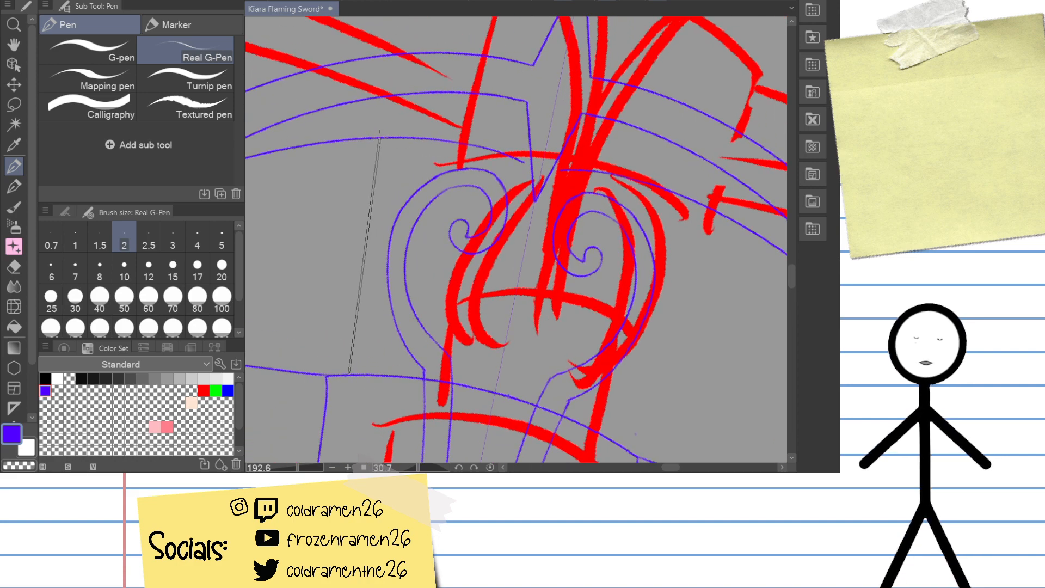
left_click(381, 138, "shift")
left_click_drag(690, 135, 621, 37)
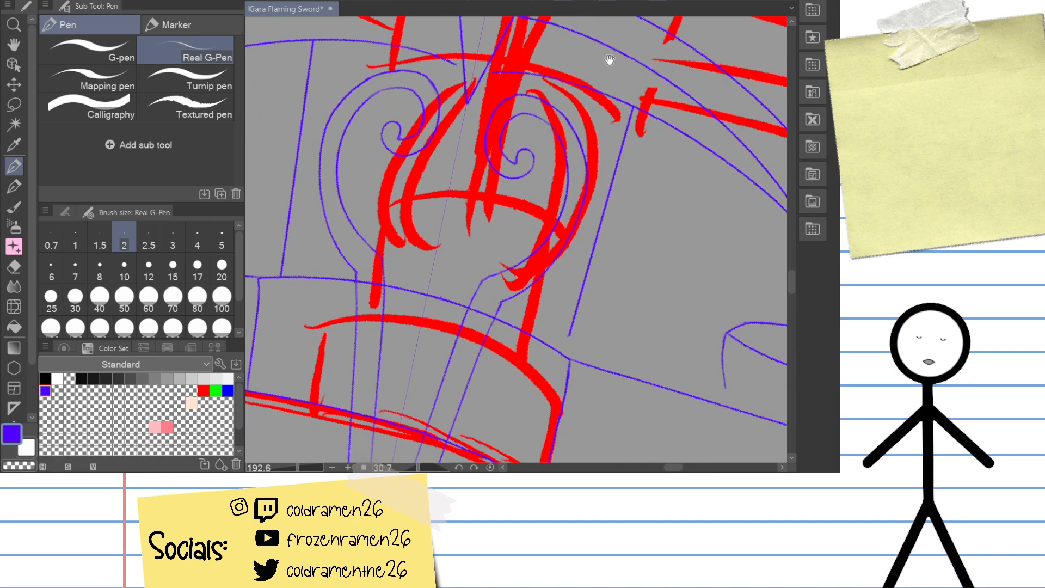
left_click_drag(603, 72, 644, 132)
key("ctrl+z")
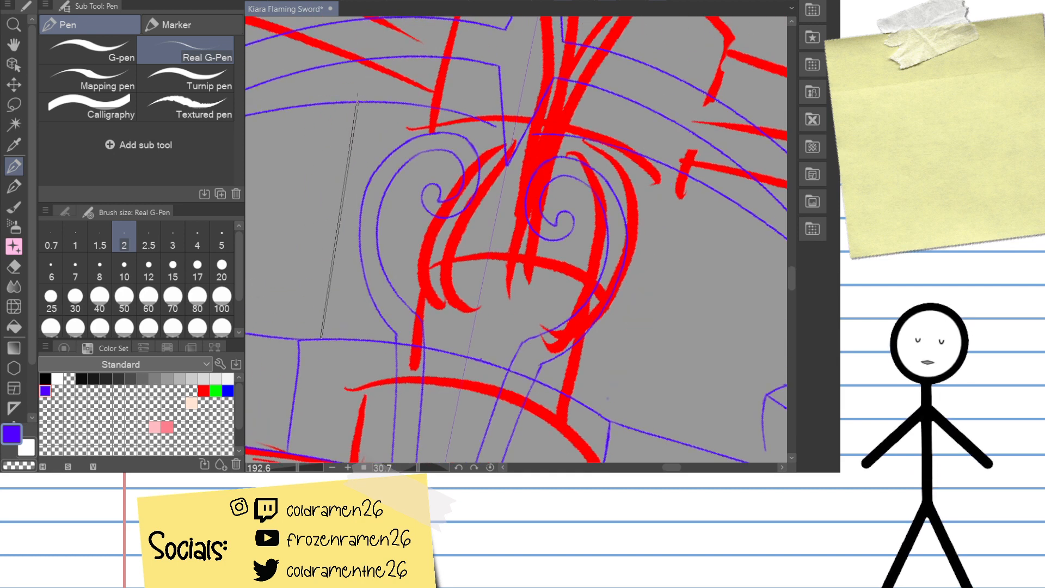
left_click(357, 101, "shift")
left_click_drag(688, 181, 667, 305)
left_click_drag(667, 199, 676, 285)
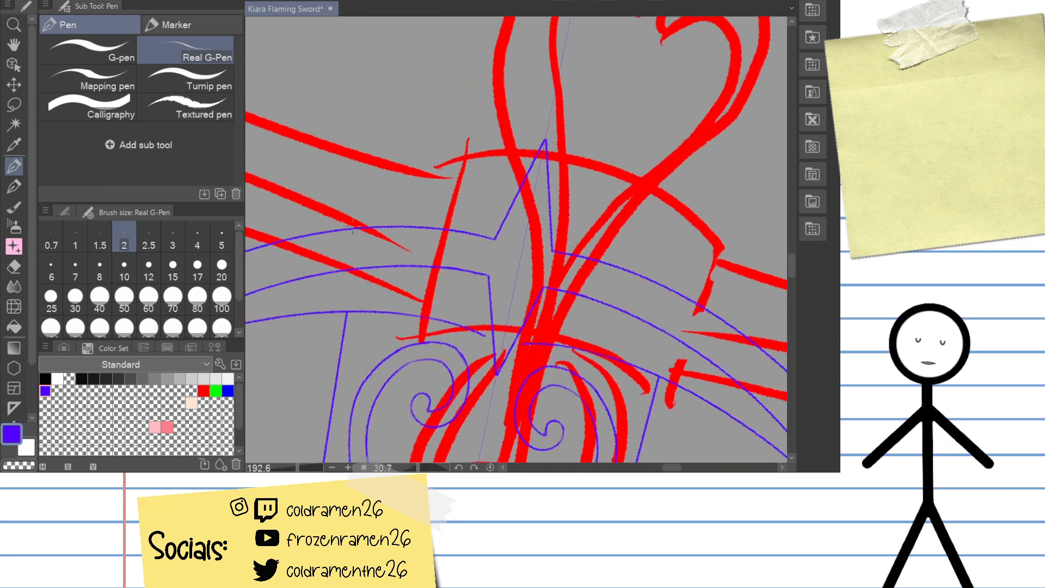
left_click_drag(352, 225, 301, 129)
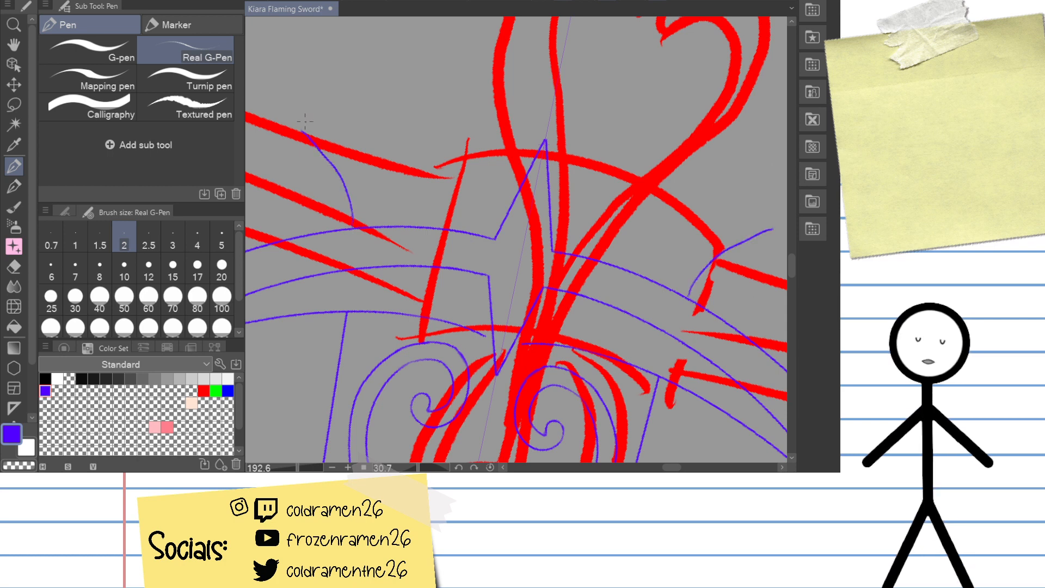
key("ctrl+z")
left_click_drag(349, 224, 301, 129)
key("ctrl+z")
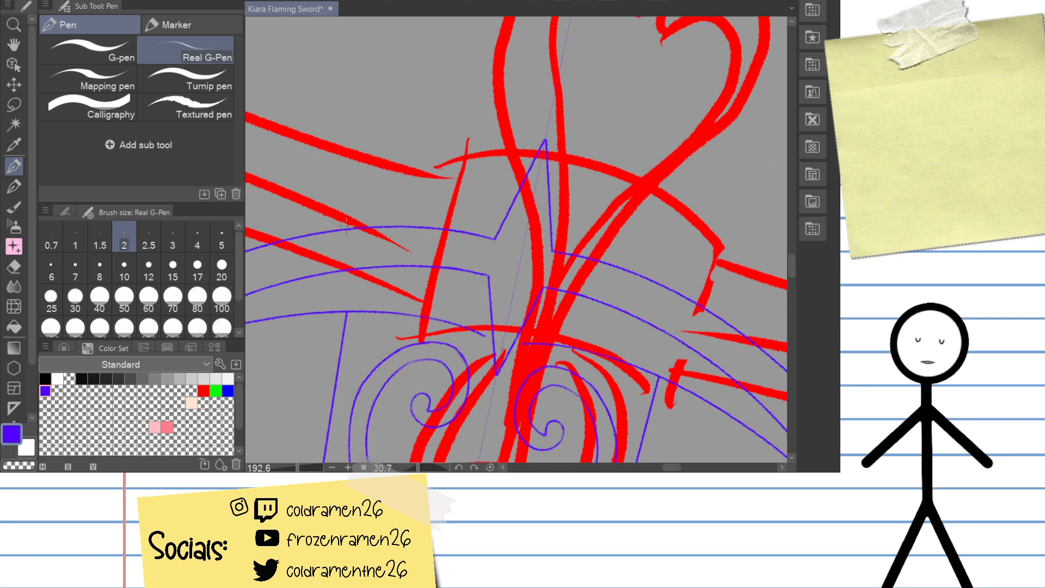
left_click_drag(345, 222, 314, 130)
key("ctrl+z")
left_click_drag(345, 222, 314, 131)
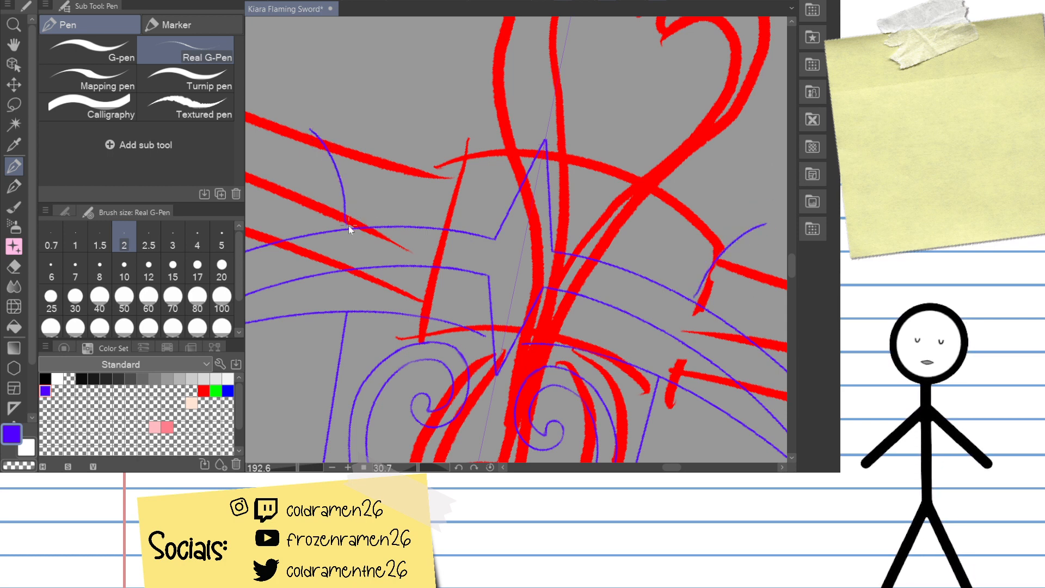
key("ctrl+z")
Step: Draw a mirrored curved line rising from the uppermost arch line and bending outward, away from the diamond
mouse_move(349, 226)
left_mouse_down()
mouse_move(346, 200)
mouse_move(292, 130)
left_mouse_up()
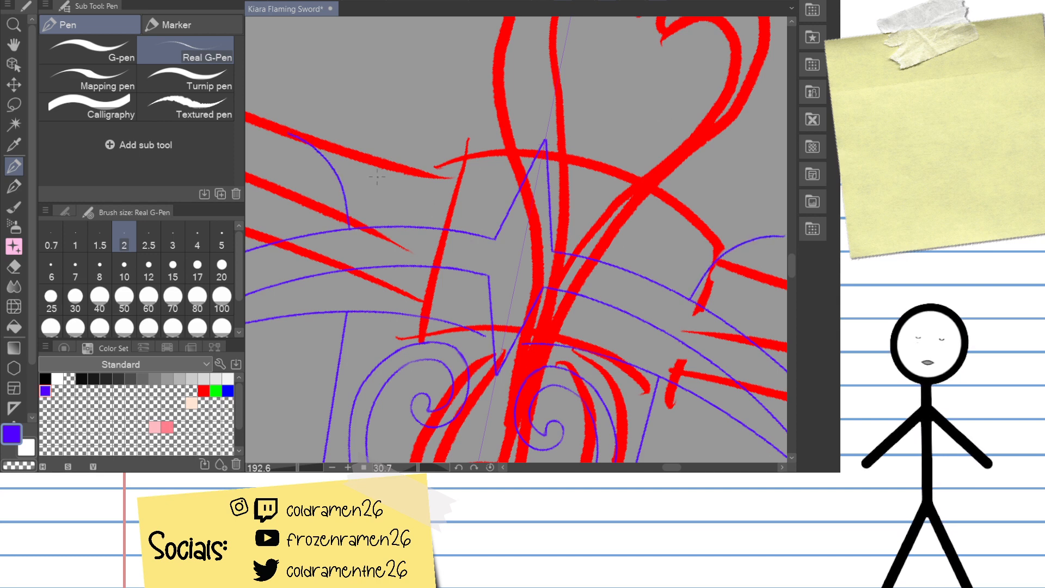
left_click_drag(600, 380, 596, 281)
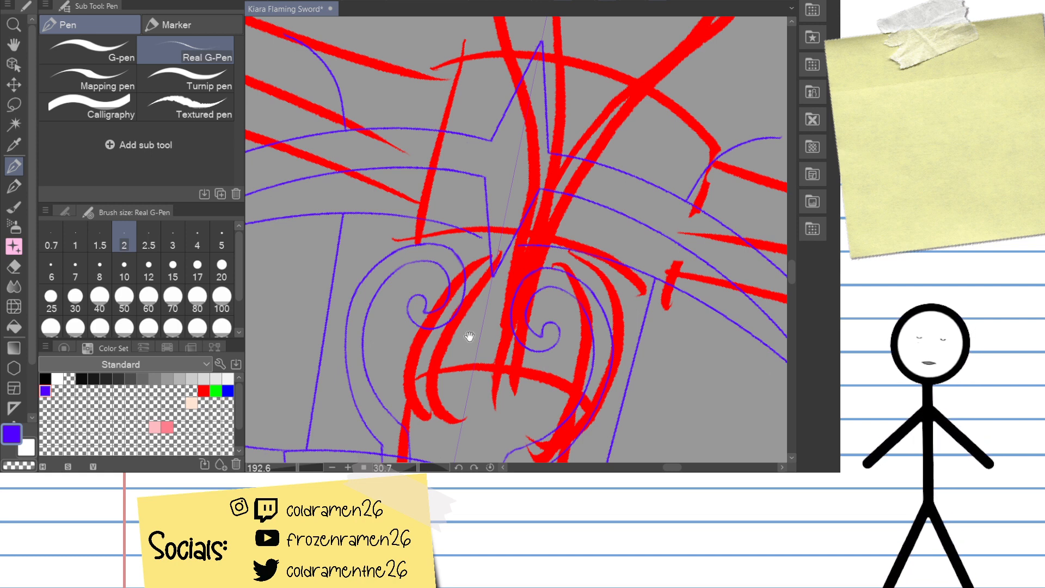
mouse_move(581, 350)
left_mouse_down()
mouse_move(543, 312)
mouse_move(541, 282)
left_mouse_up()
mouse_move(545, 333)
left_mouse_down()
mouse_move(543, 292)
mouse_move(521, 353)
left_mouse_up()
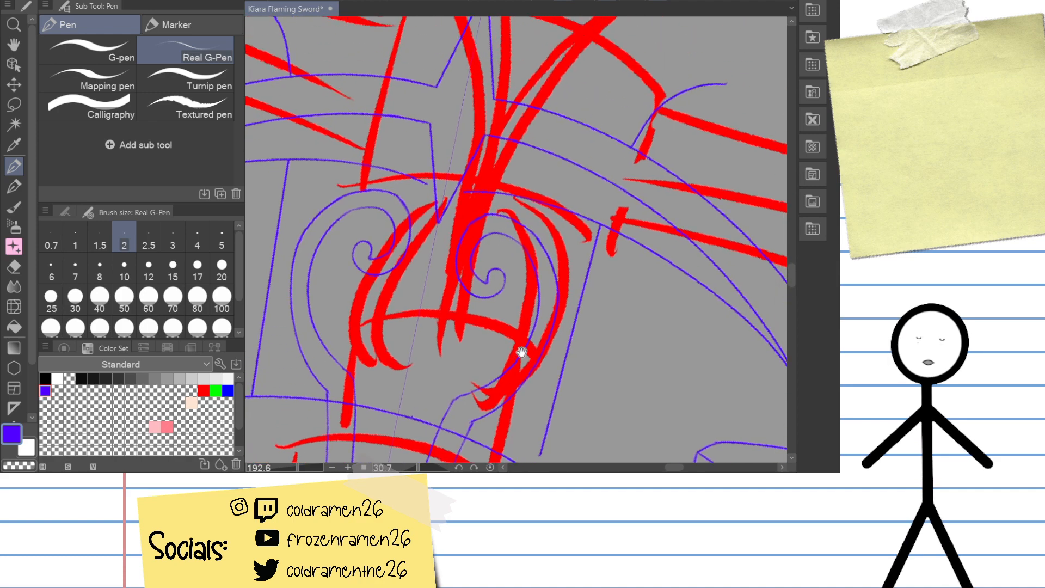
mouse_move(352, 86)
left_mouse_down()
mouse_move(337, 458)
mouse_move(307, 467)
left_mouse_up()
left_click_drag(437, 358, 454, 76)
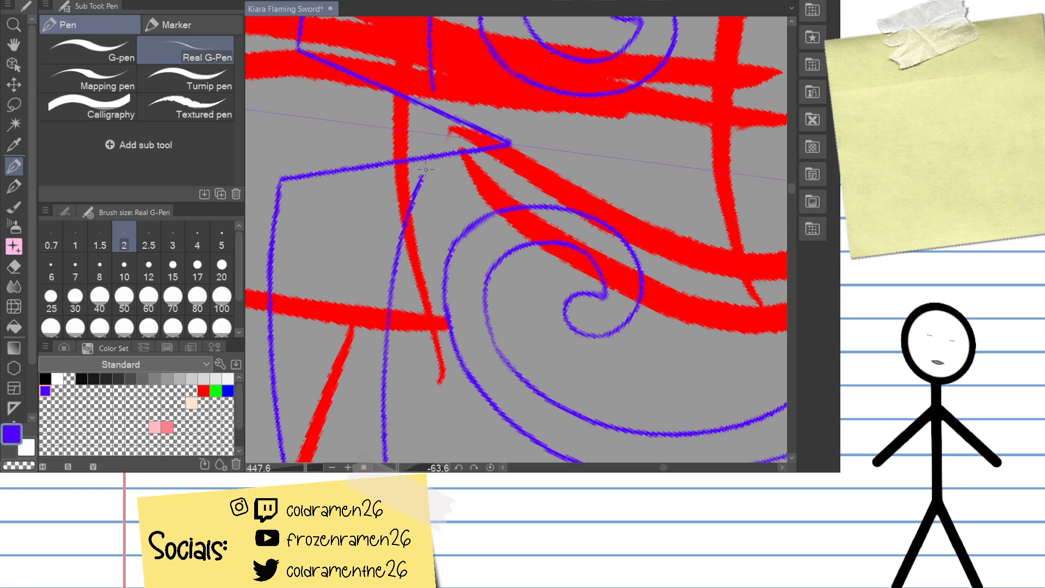
mouse_move(426, 175)
left_mouse_down()
mouse_move(439, 117)
mouse_move(489, 55)
mouse_move(504, 162)
mouse_move(567, 142)
mouse_move(480, 97)
mouse_move(469, 213)
left_mouse_up()
key("ctrl+z")
left_click_drag(486, 93, 472, 184)
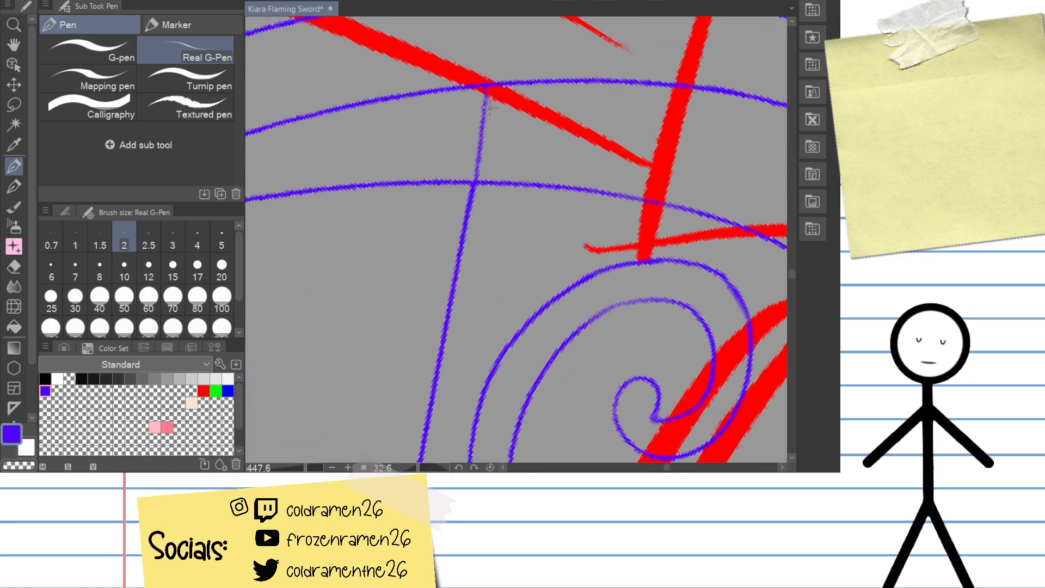
key("ctrl+z")
left_click_drag(484, 93, 472, 184)
key("ctrl+z")
Step: Extend the mirrored straight side lines from the third arch line up to the middle arch line
left_click_drag(486, 89, 466, 197)
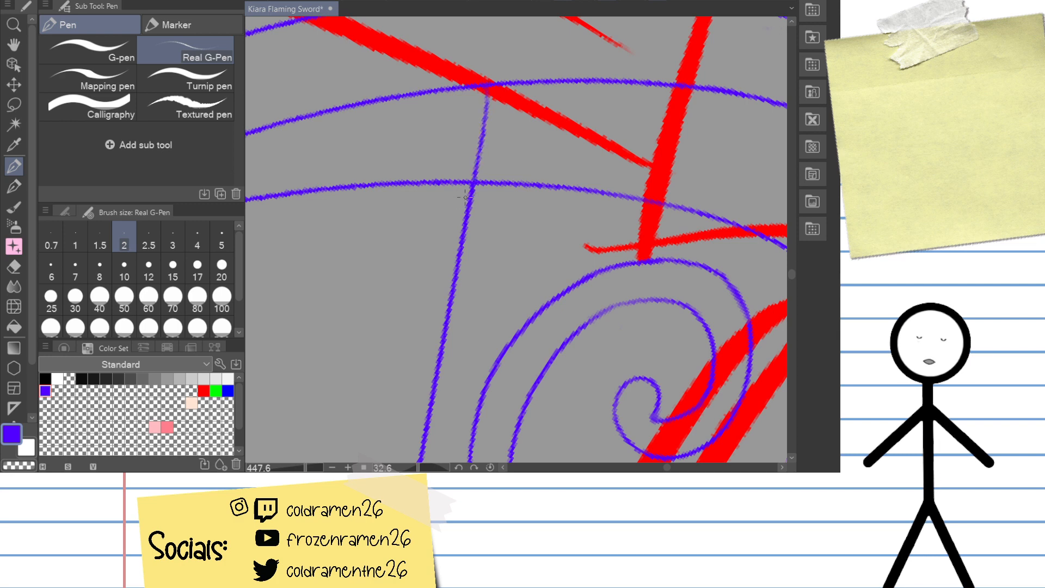
left_click_drag(487, 87, 483, 131)
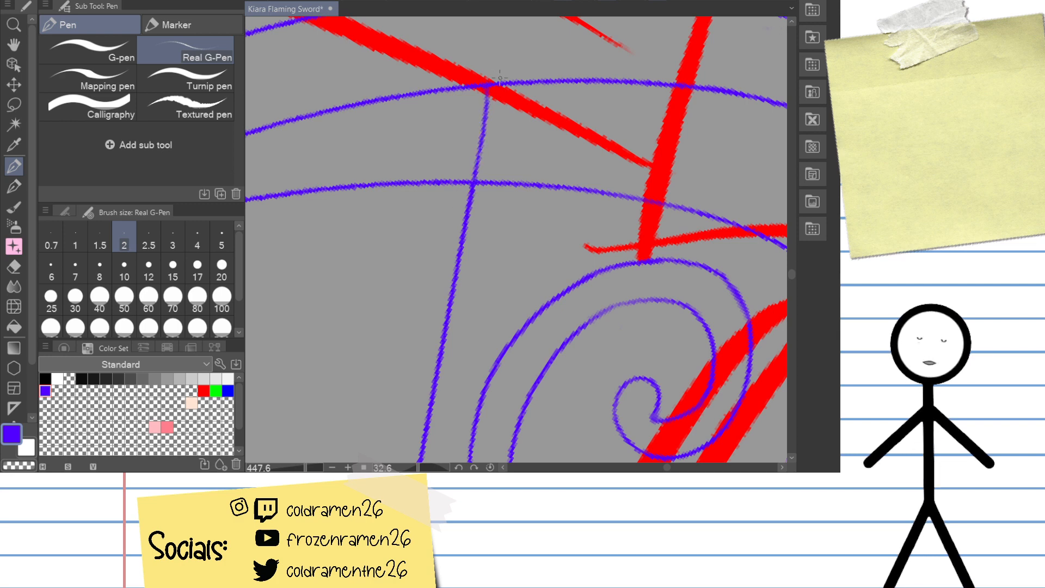
left_click_drag(500, 76, 393, 110)
left_click_drag(675, 96, 613, 45)
Step: Erase the third arch line's inner part between the straight side lines and the diamond's lower tip
key("e")
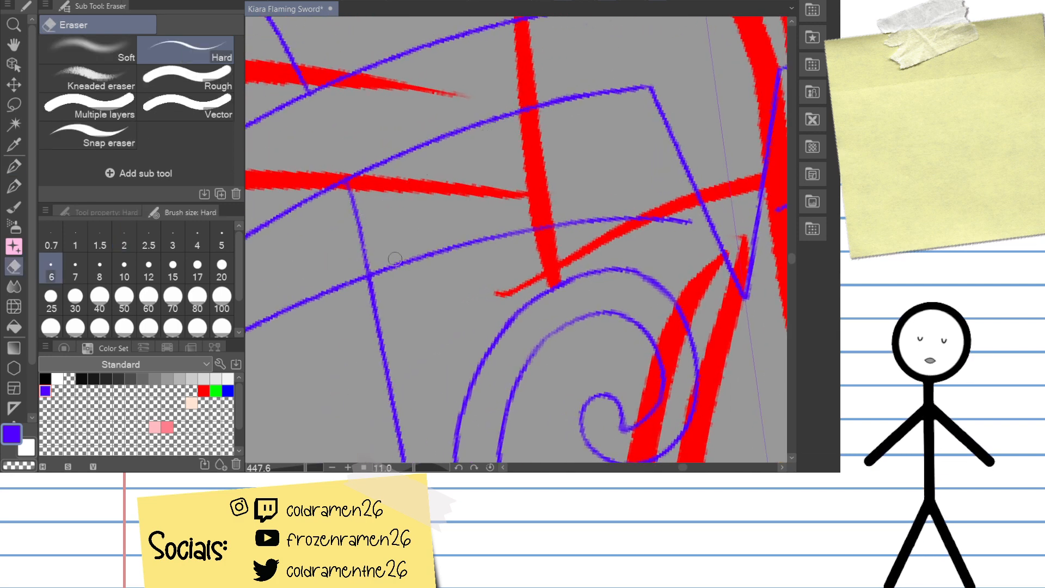
mouse_move(395, 259)
left_mouse_down()
mouse_move(395, 280)
mouse_move(379, 266)
mouse_move(375, 275)
mouse_move(494, 226)
mouse_move(442, 247)
mouse_move(592, 215)
mouse_move(497, 238)
mouse_move(546, 237)
mouse_move(575, 221)
mouse_move(695, 228)
mouse_move(613, 203)
left_mouse_up()
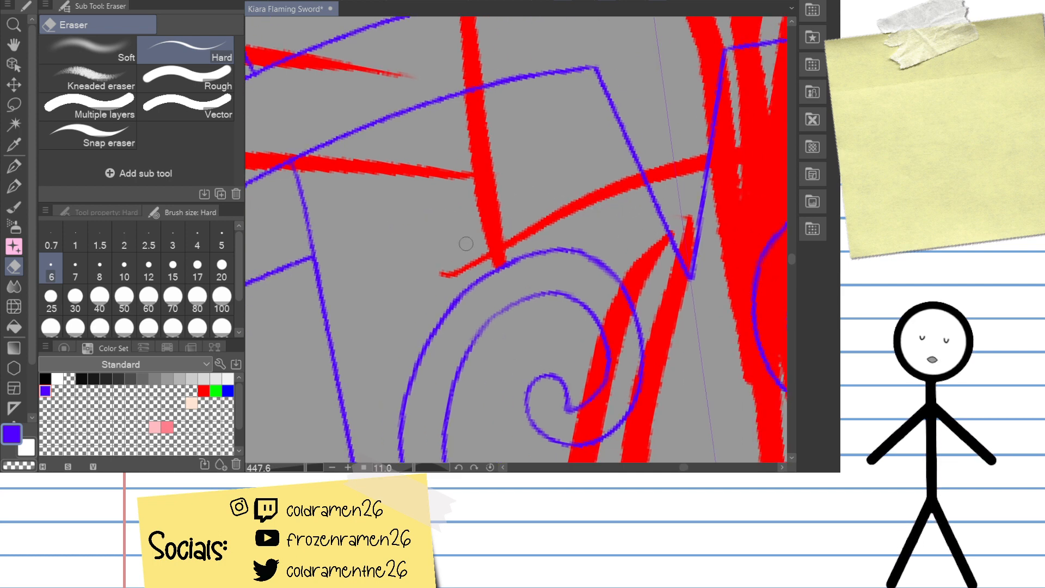
mouse_move(509, 174)
left_mouse_down()
mouse_move(496, 182)
mouse_move(485, 310)
mouse_move(506, 236)
mouse_move(467, 273)
left_mouse_up()
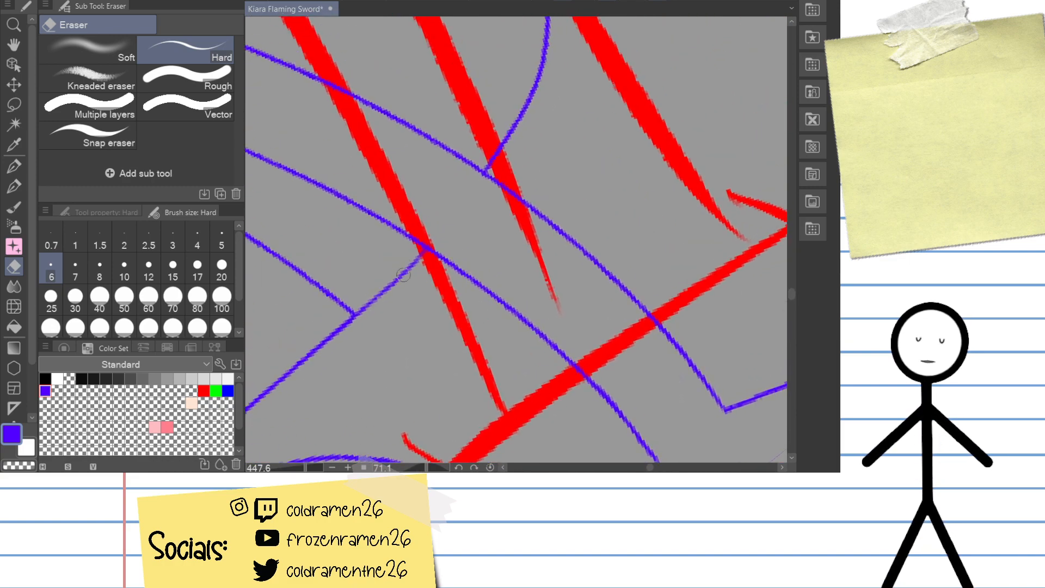
key("p")
key("ctrl+z")
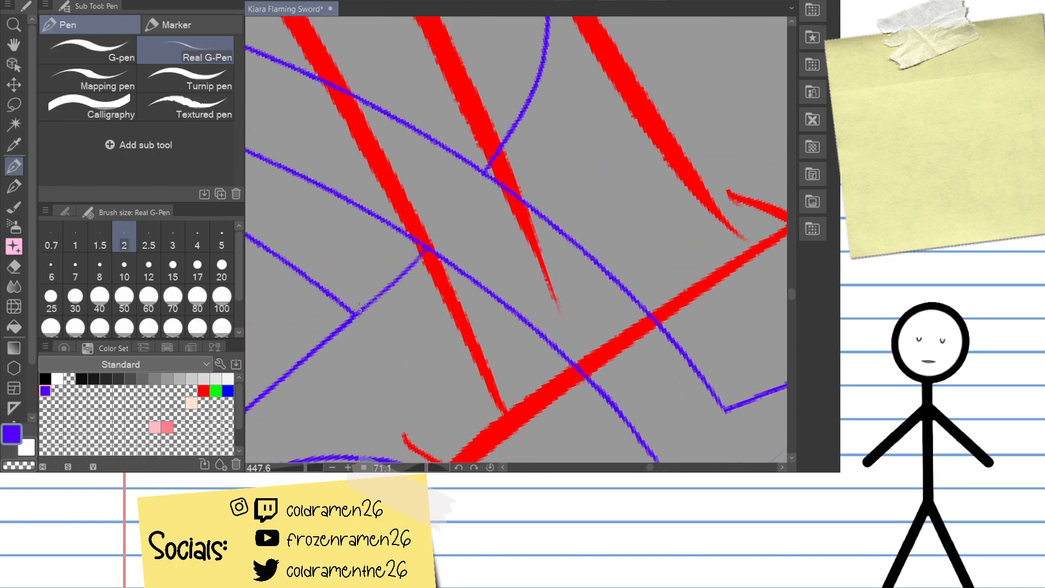
Step: Strengthen the faint short blue line joining the two parallel curves in the clean line art
left_click_drag(355, 314, 423, 256)
key("ctrl+z")
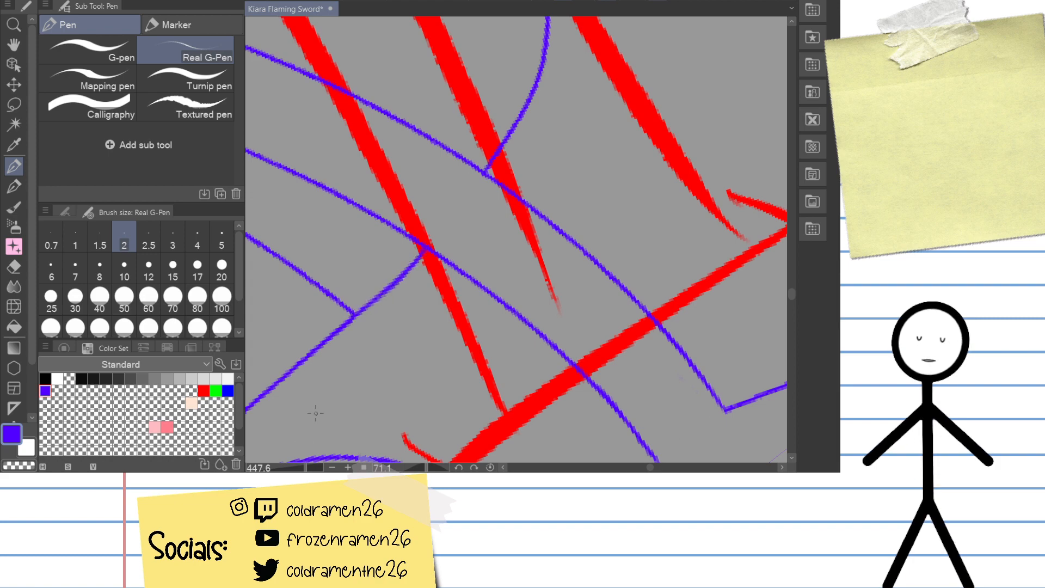
key("ctrl+0")
mouse_move(649, 241)
left_mouse_down()
mouse_move(641, 215)
mouse_move(550, 324)
left_mouse_up()
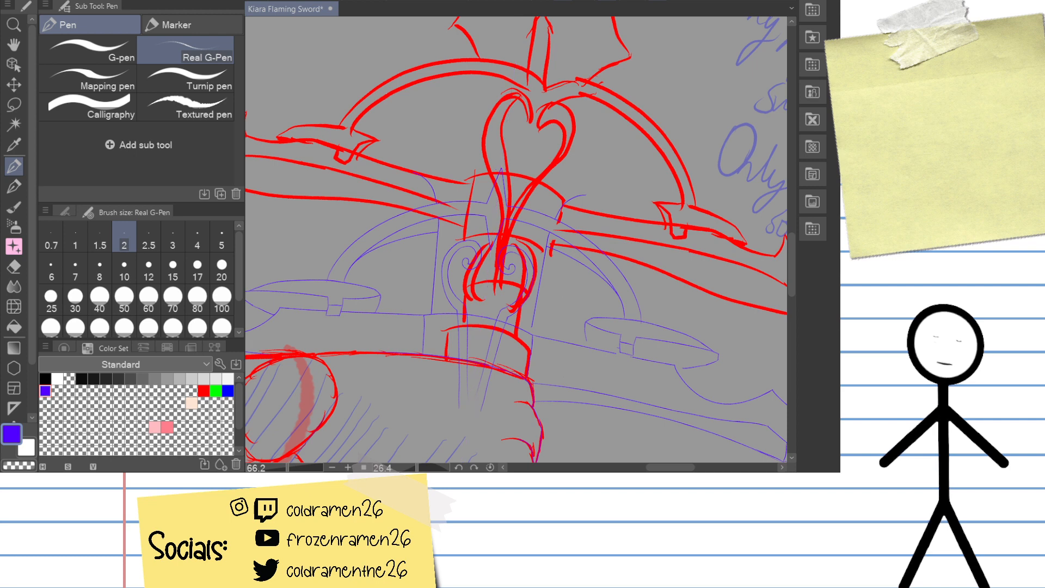
Step: Fade the red sketch and add a thin straight guide line along the sword's centre axis
key("ctrl+z")
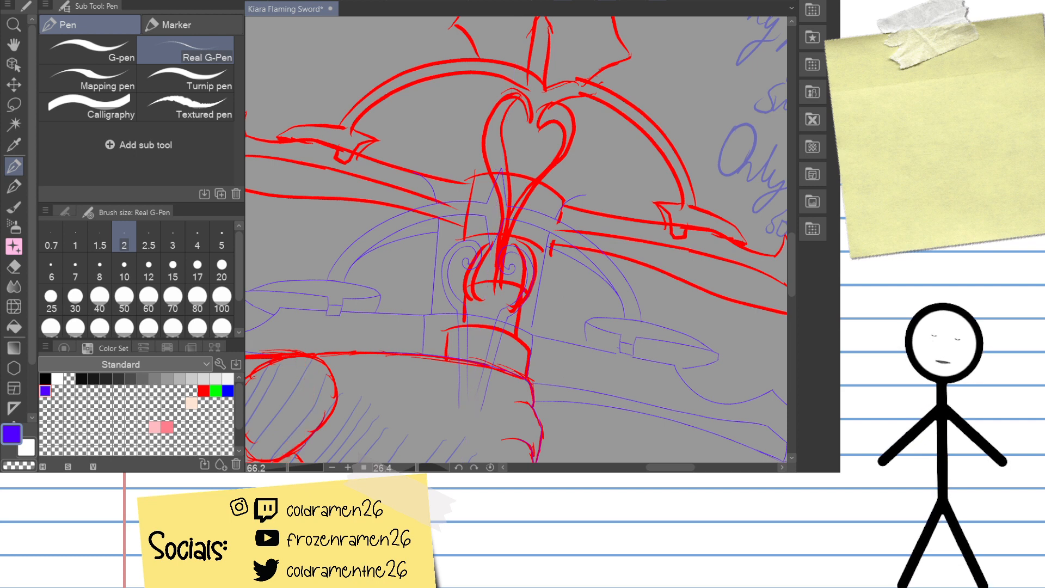
key("ctrl+y")
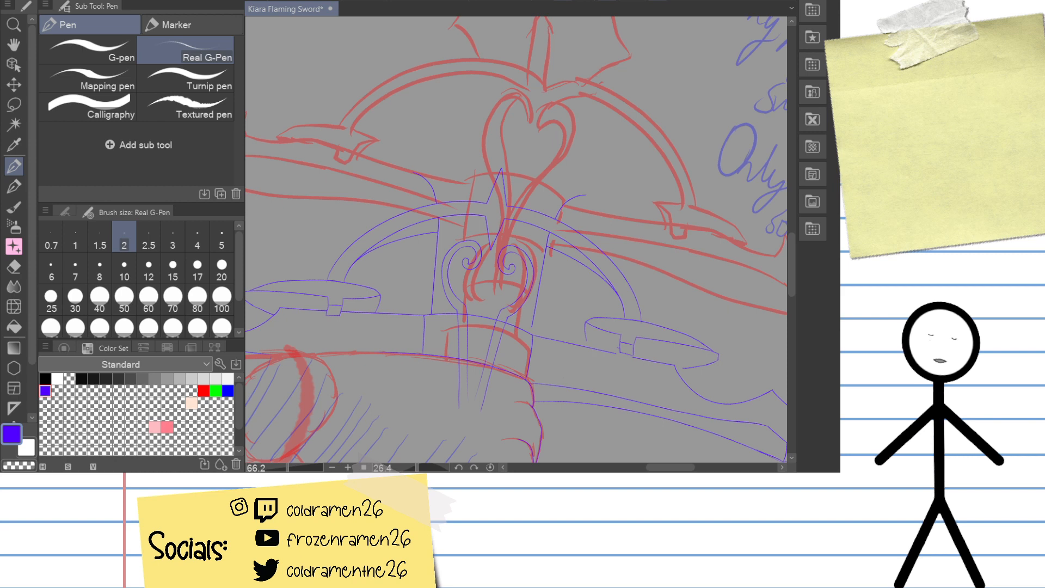
left_click_drag(520, 19, 464, 461)
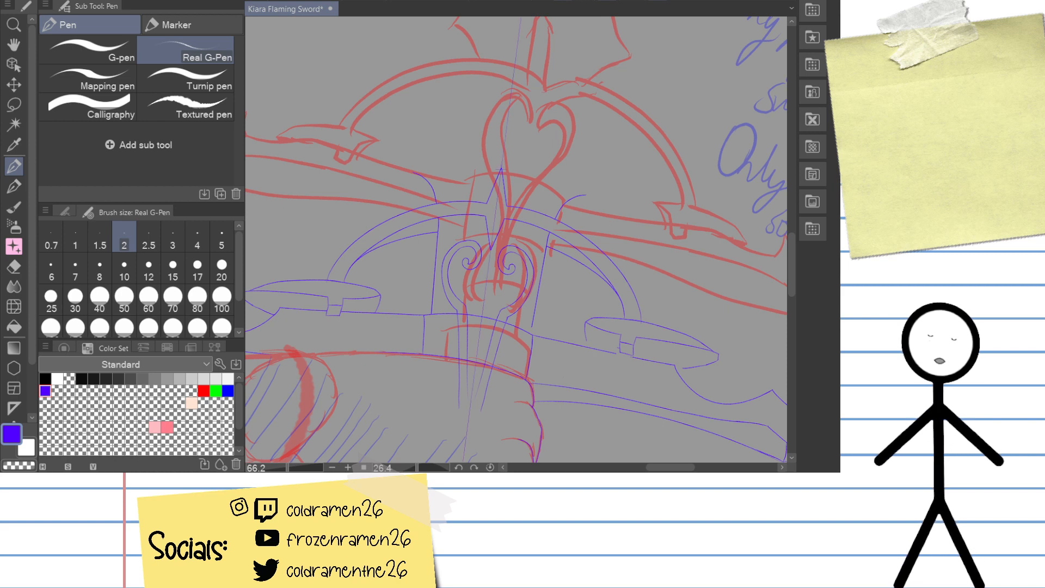
left_click_drag(513, 254, 484, 327)
scroll(485, 327, "up", 5)
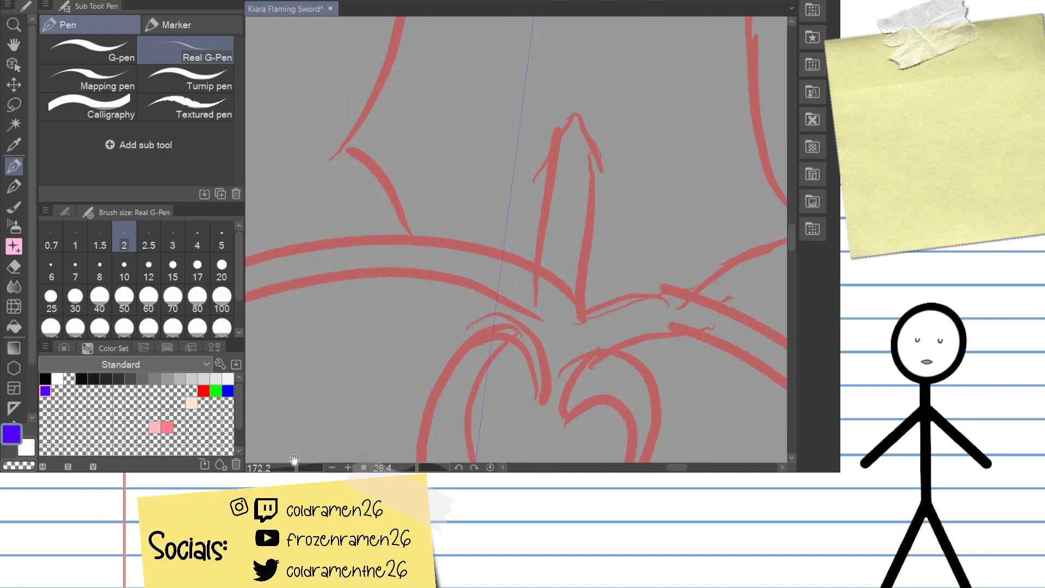
Step: Draw mirrored curved edges for the blade's base, rising inward from the two outward-pointing tips above the guard
left_click_drag(329, 328, 360, 308)
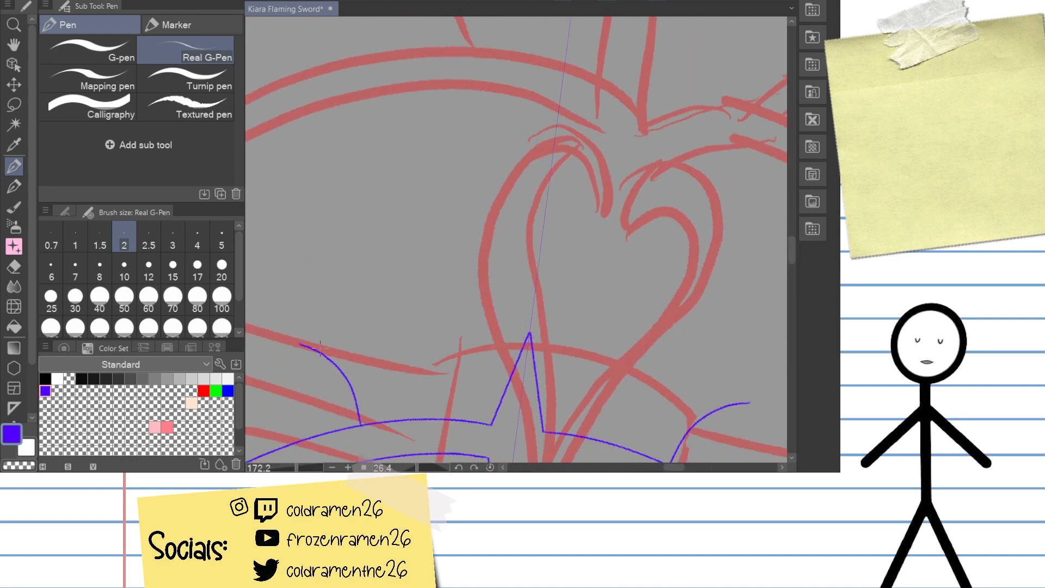
key("p")
key("p")
left_click_drag(299, 344, 364, 252)
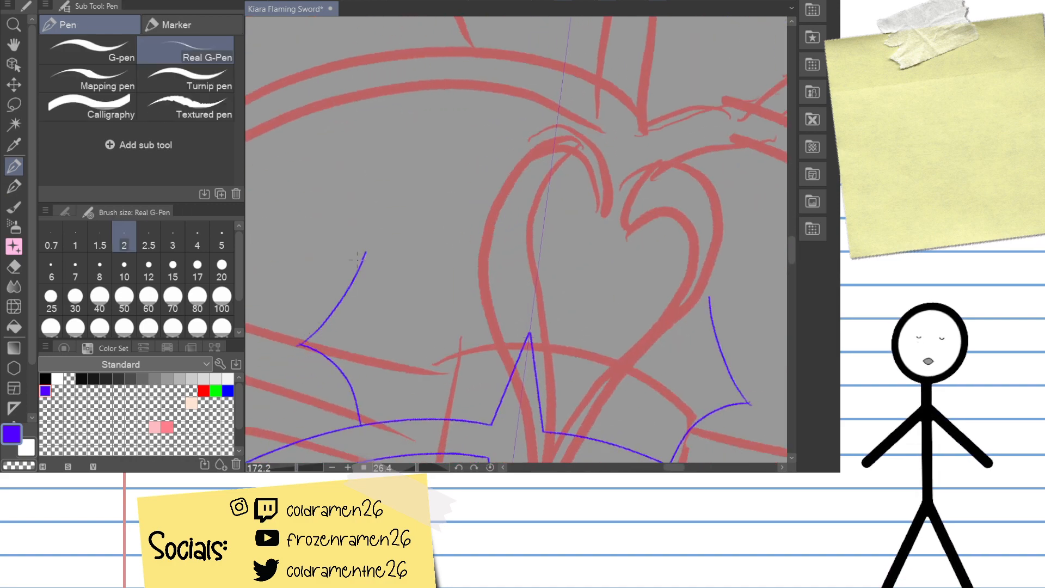
key("ctrl+z")
mouse_move(299, 344)
left_mouse_down()
mouse_move(324, 319)
mouse_move(364, 206)
left_mouse_up()
key("ctrl+z")
left_click_drag(297, 343, 363, 191)
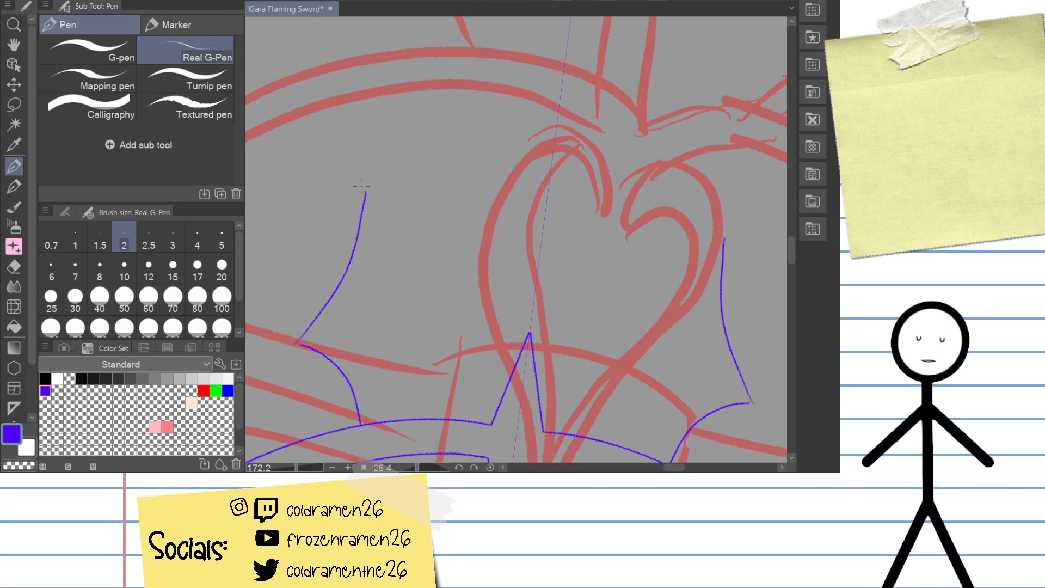
key("ctrl+z")
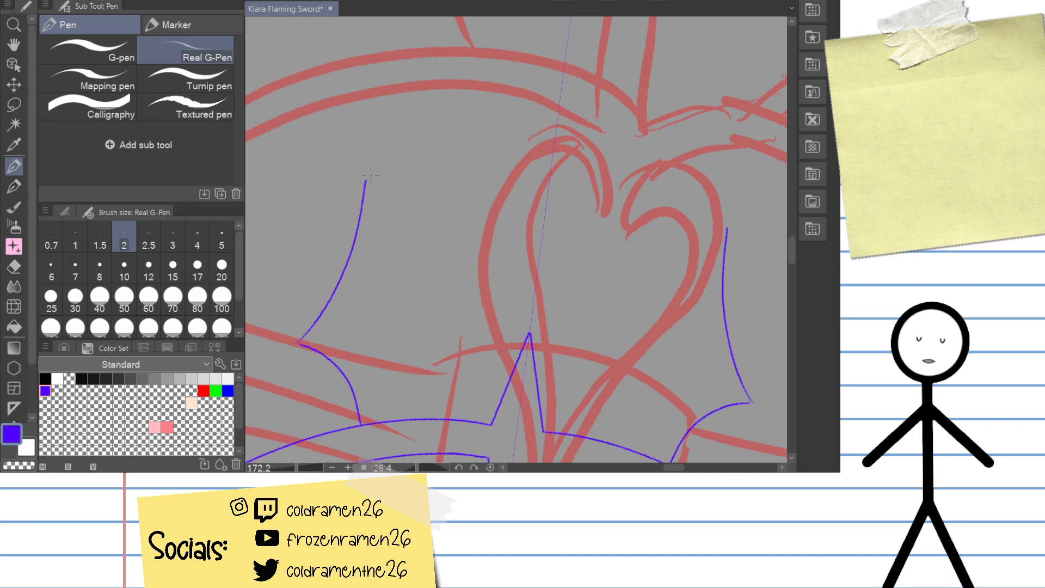
left_click_drag(370, 175, 576, 204)
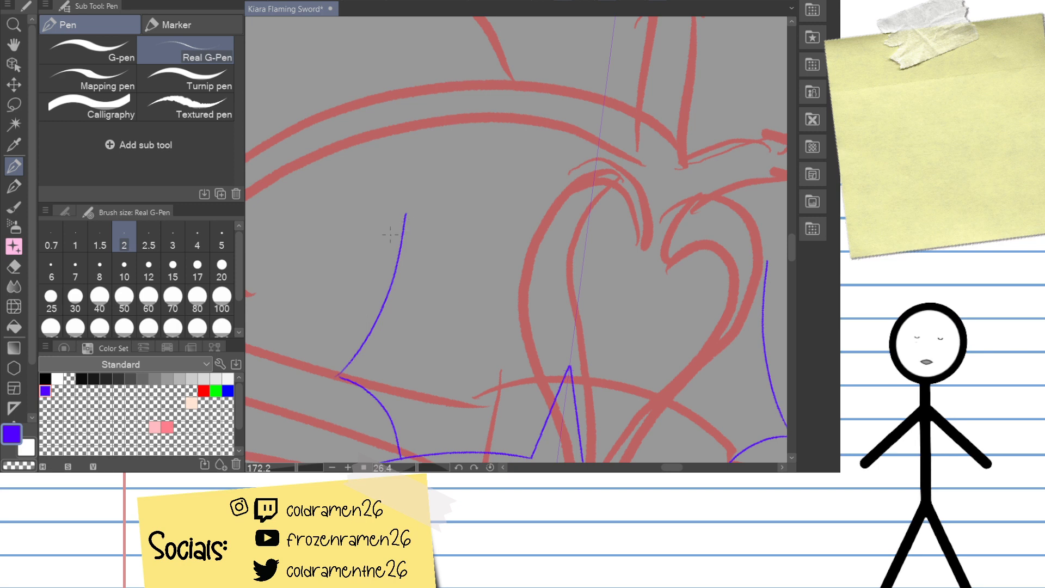
Step: Extend both blade edges with long straight lines from the curved base up to the canvas edge
left_click_drag(259, 418, 311, 427)
left_click_drag(297, 467, 311, 467)
left_click_drag(351, 236, 491, 262)
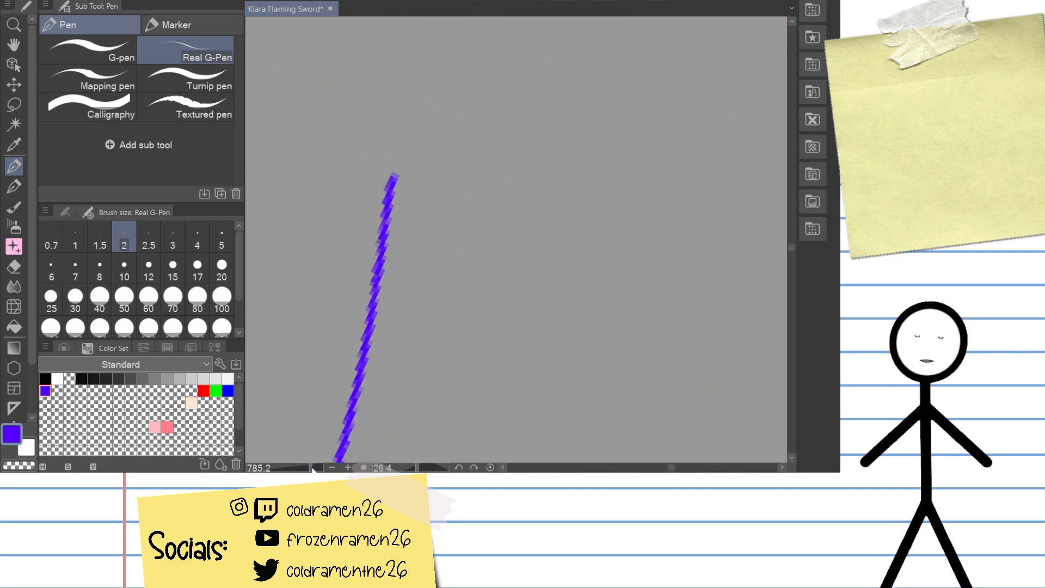
left_click_drag(312, 468, 281, 467)
left_click_drag(531, 143, 482, 277)
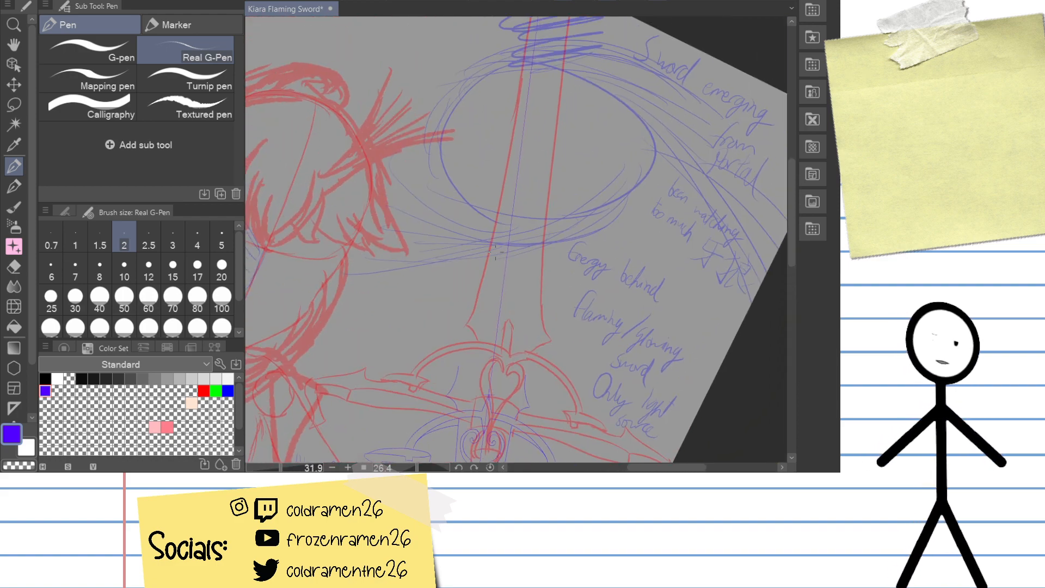
left_click_drag(513, 173, 463, 245)
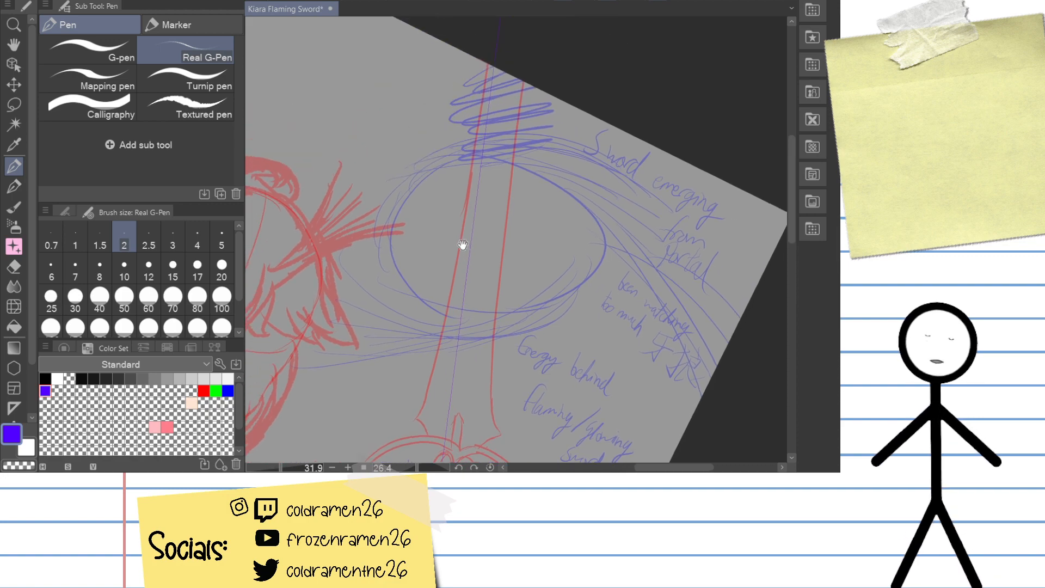
scroll(427, 317, "up", 4)
scroll(527, 322, "down", 1)
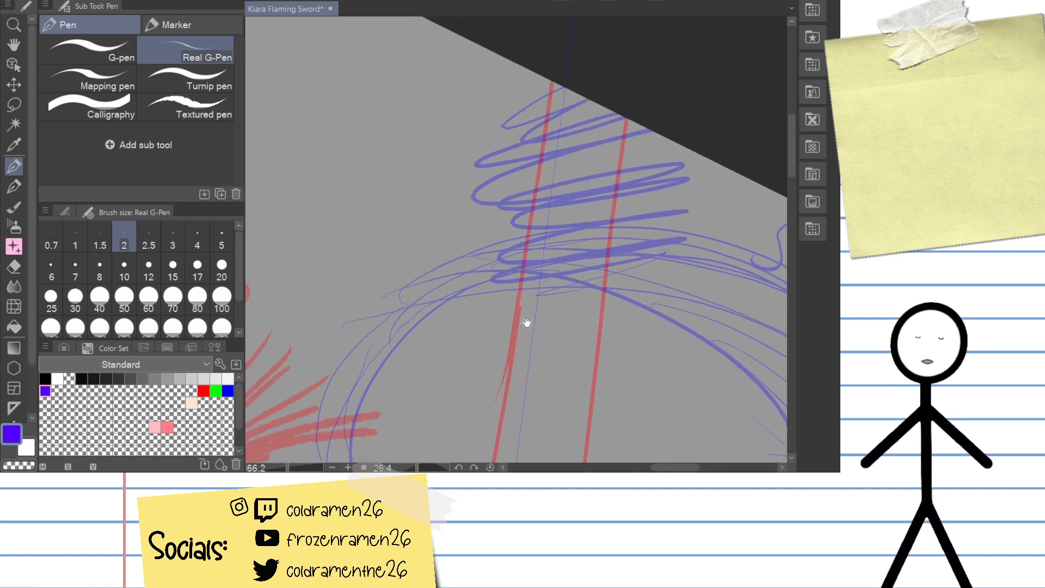
left_click_drag(573, 184, 549, 113)
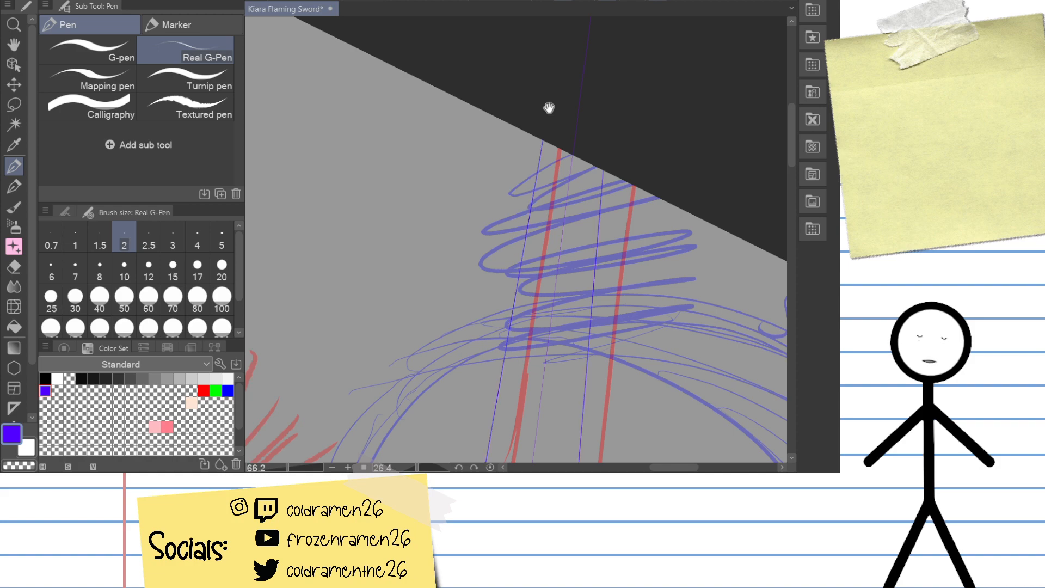
Step: Hide the rough sketch around the guard so that only the blue line art shows
scroll(548, 107, "down", 10)
scroll(603, 119, "down", 5)
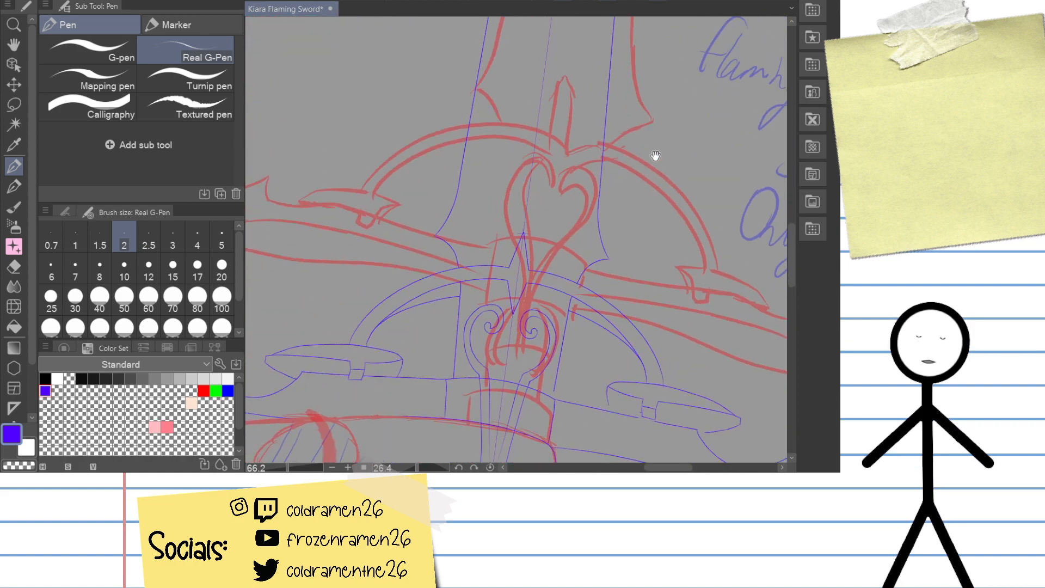
scroll(632, 185, "up", 8)
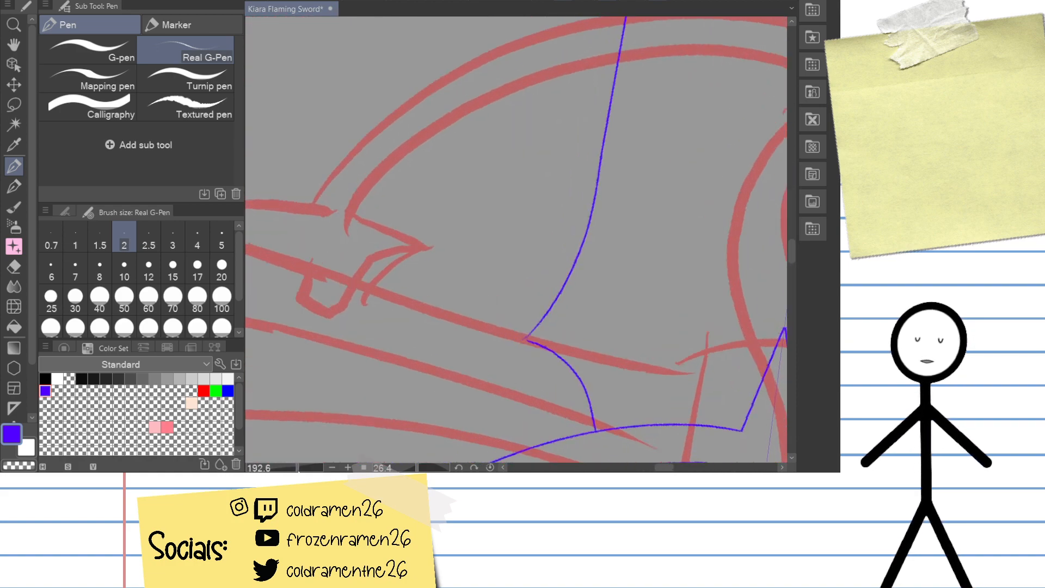
scroll(516, 239, "down", 5)
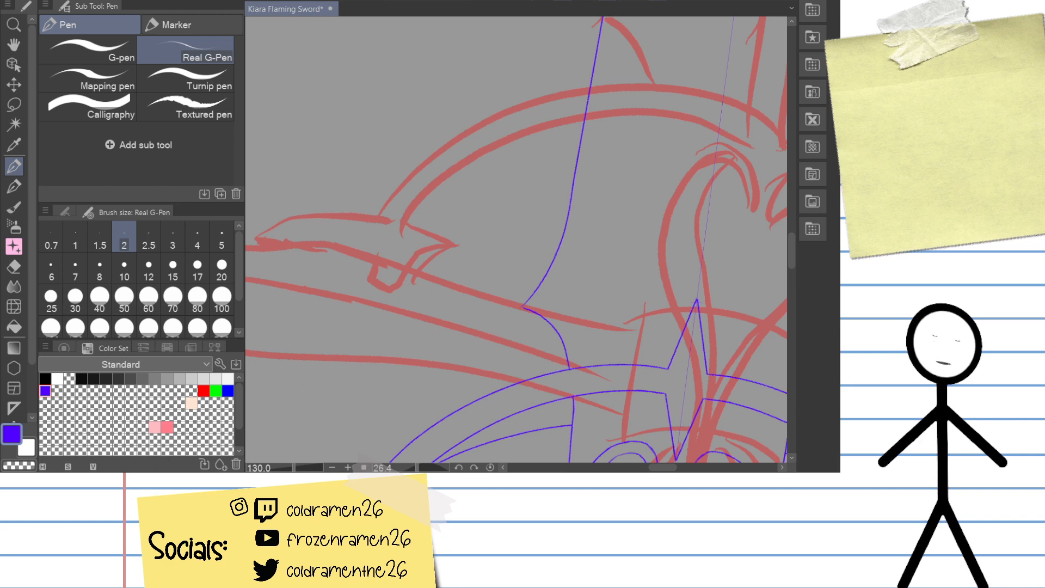
key("ctrl+comma")
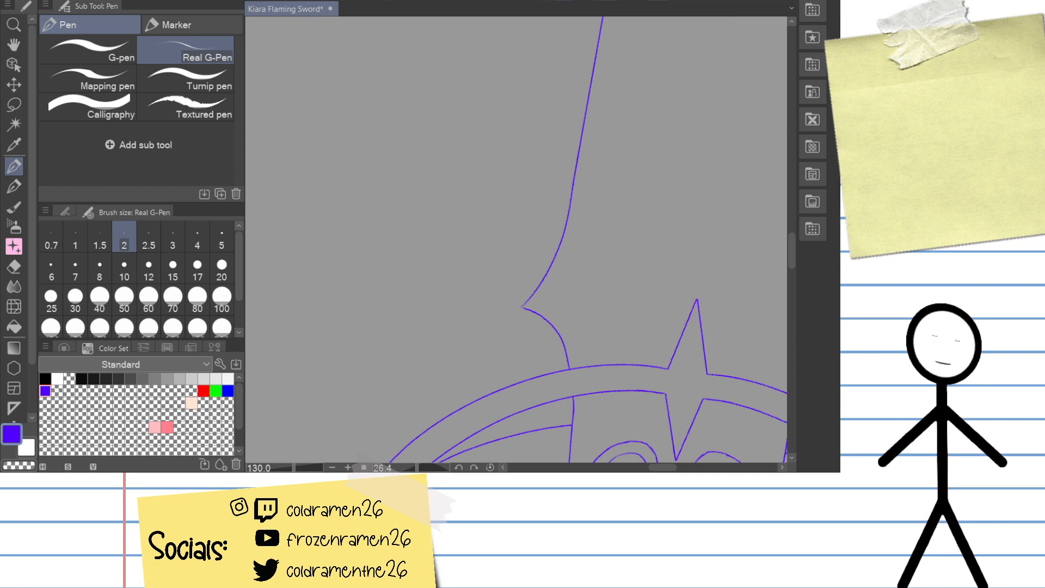
Step: Try a thin straight centre line along the blade, passing through the guard's diamond-shaped points
left_click_drag(605, 320, 480, 147)
left_click_drag(643, 230, 572, 299)
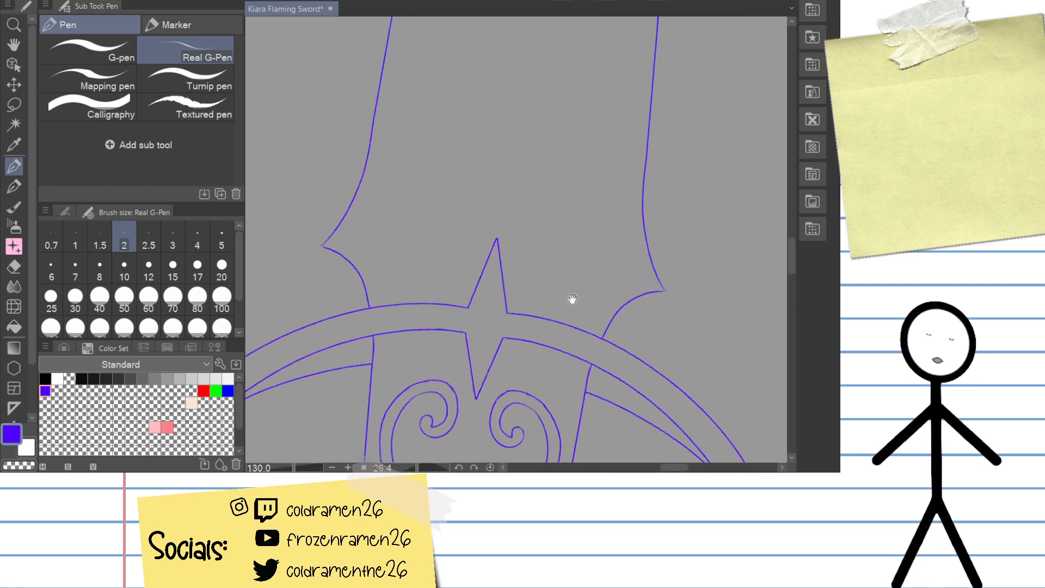
left_click_drag(468, 462, 526, 18)
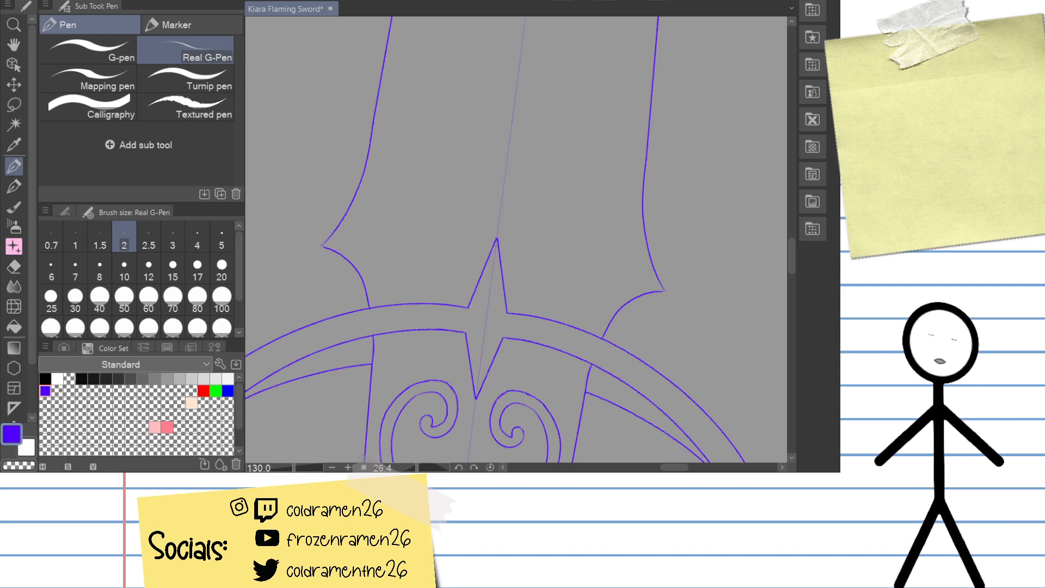
key("ctrl+z")
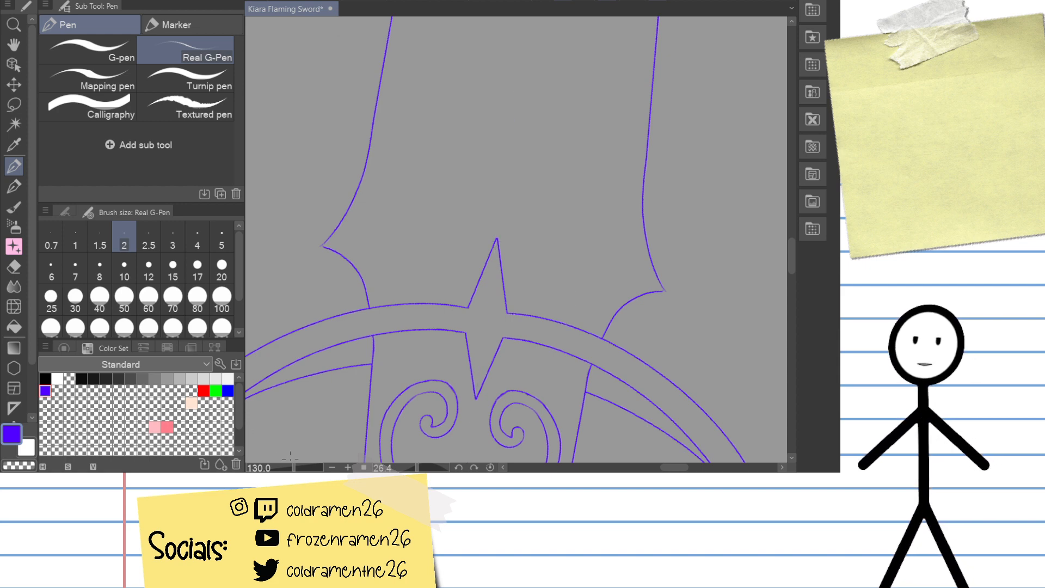
Step: Erase the overshooting pointed corner where the blade's edge meets the curve coming from the guard
scroll(516, 239, "up", 5)
left_click_drag(643, 245, 618, 178)
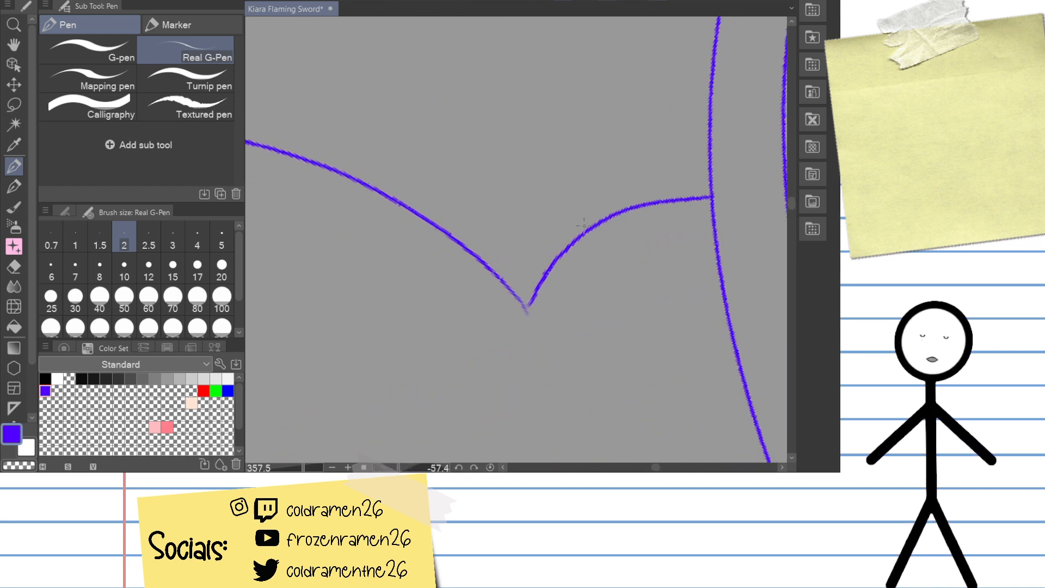
key("e")
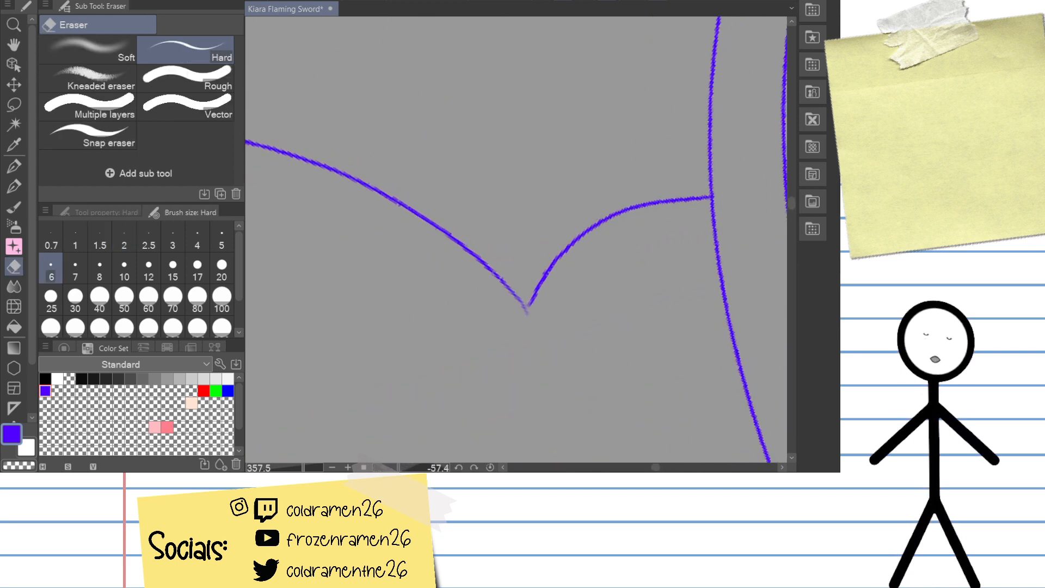
left_click_drag(601, 211, 524, 308)
key("p")
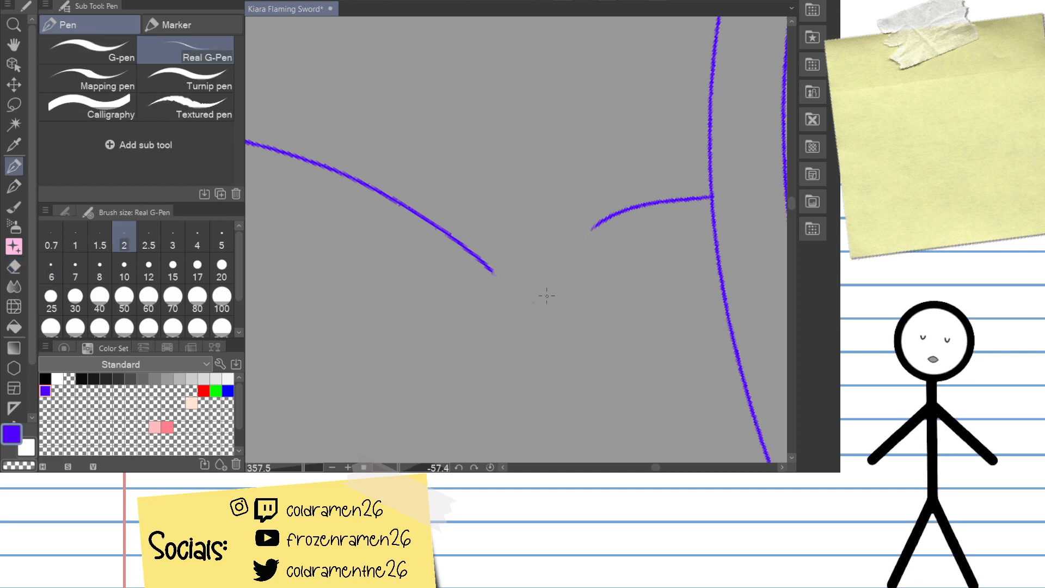
key("e")
key("p")
Step: Redraw the erased part of the guard-side curve with the Real G-Pen at size 2, heading toward the corner
left_click_drag(600, 217, 515, 299)
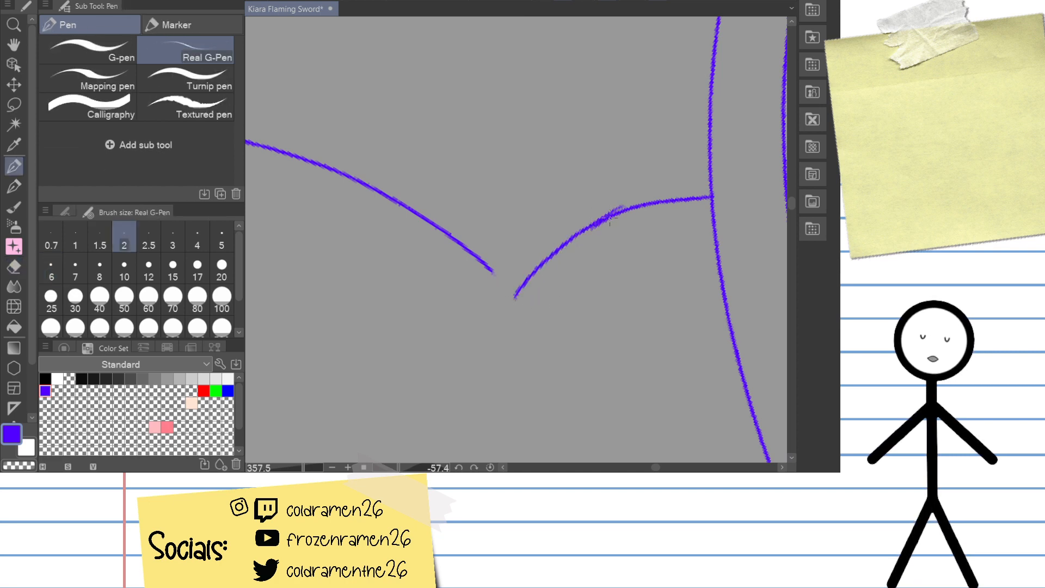
key("ctrl+z")
mouse_move(615, 215)
left_mouse_down()
mouse_move(565, 249)
mouse_move(532, 298)
left_mouse_up()
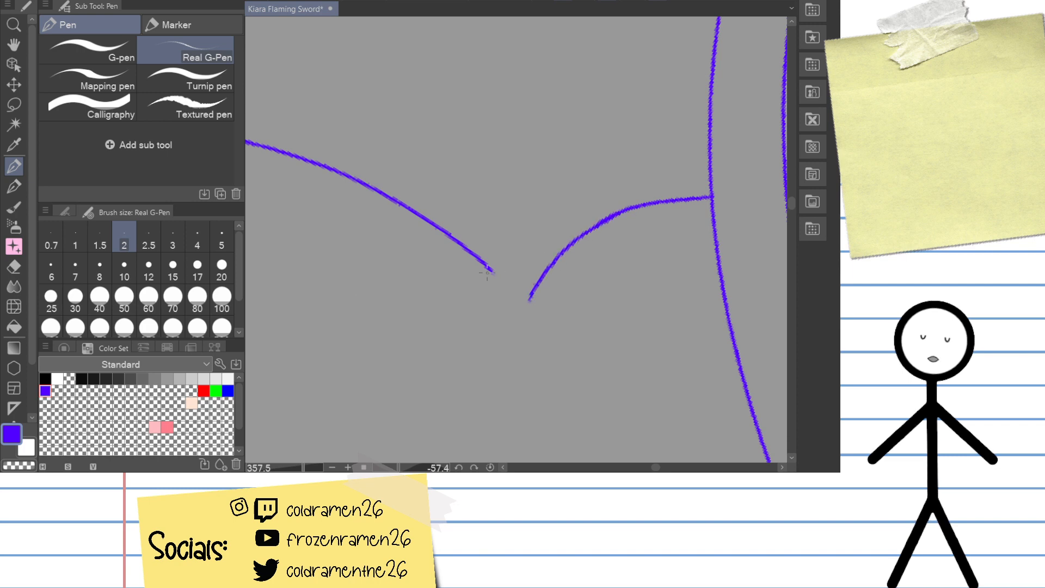
Step: Try to extend the blade's edge to the corner tip with a short pen stroke
left_click_drag(486, 271, 514, 301)
key("ctrl+z")
mouse_move(487, 265)
left_mouse_down()
mouse_move(515, 320)
mouse_move(513, 295)
mouse_move(518, 304)
left_mouse_up()
key("ctrl+z")
key("ctrl+z")
key("ctrl+z")
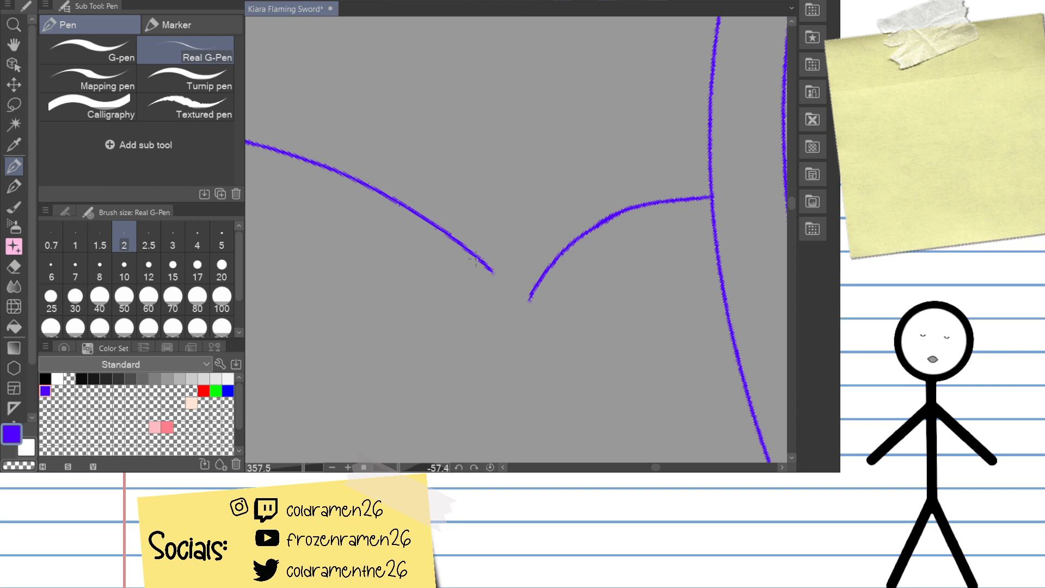
left_click_drag(486, 264, 518, 305)
key("ctrl+z")
left_click_drag(485, 264, 517, 306)
key("ctrl+z")
left_click_drag(485, 264, 517, 305)
key("ctrl+z")
left_click_drag(485, 264, 517, 305)
key("ctrl+z")
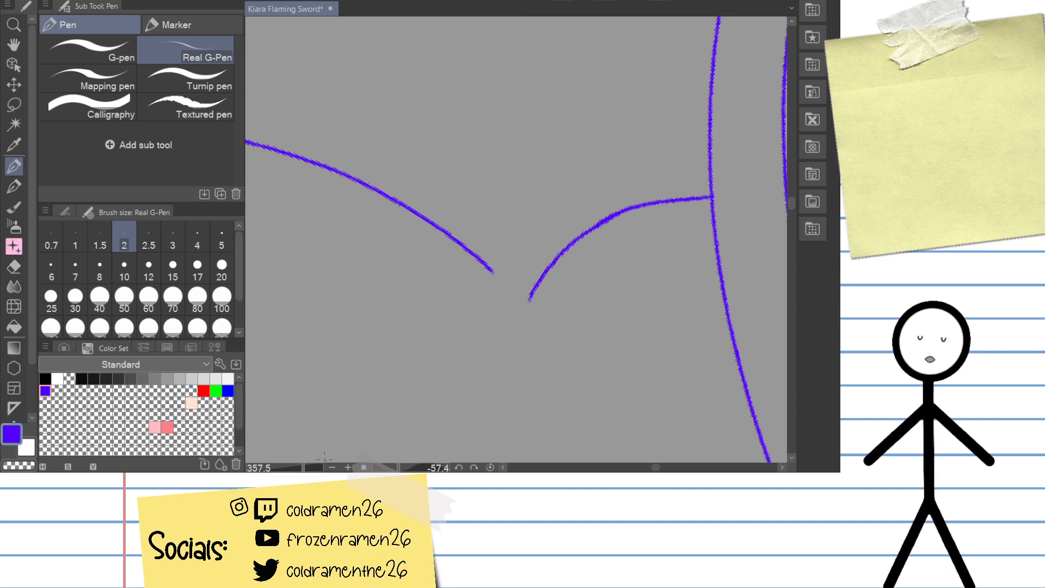
Step: Extend the blade's edge with a short curve that bends toward the corner tip
left_click_drag(301, 467, 313, 461)
left_click_drag(532, 287, 495, 163)
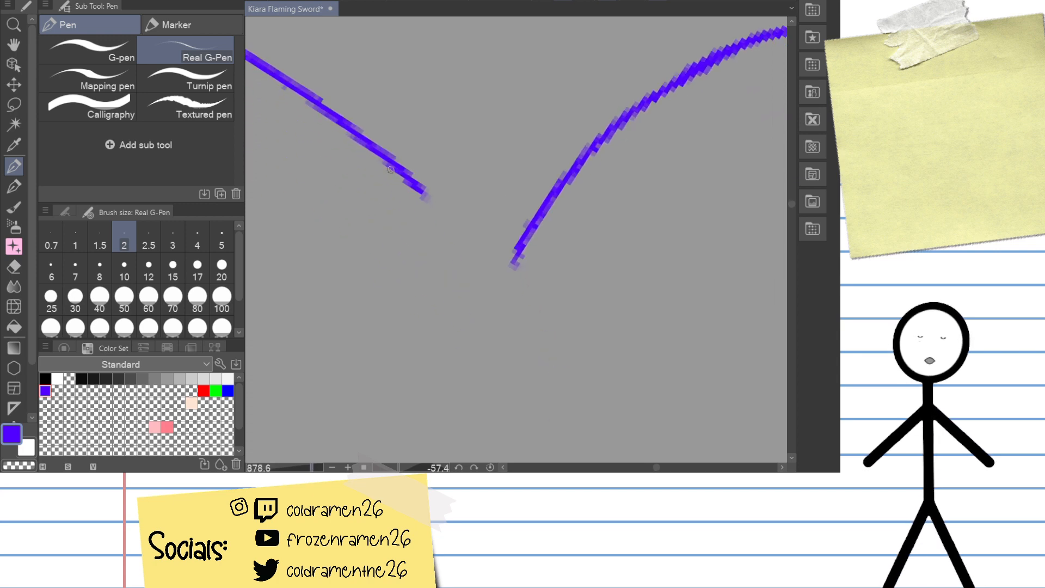
left_click_drag(421, 197, 473, 321)
key("ctrl+z")
left_click_drag(420, 187, 471, 333)
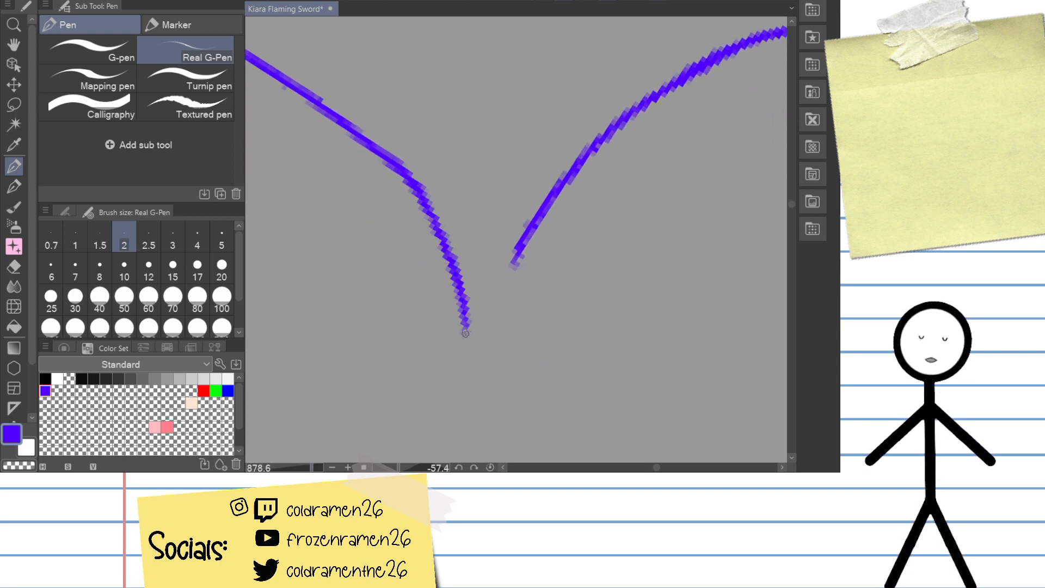
key("ctrl+z")
left_click_drag(413, 179, 488, 340)
key("ctrl+z")
left_click_drag(414, 172, 487, 340)
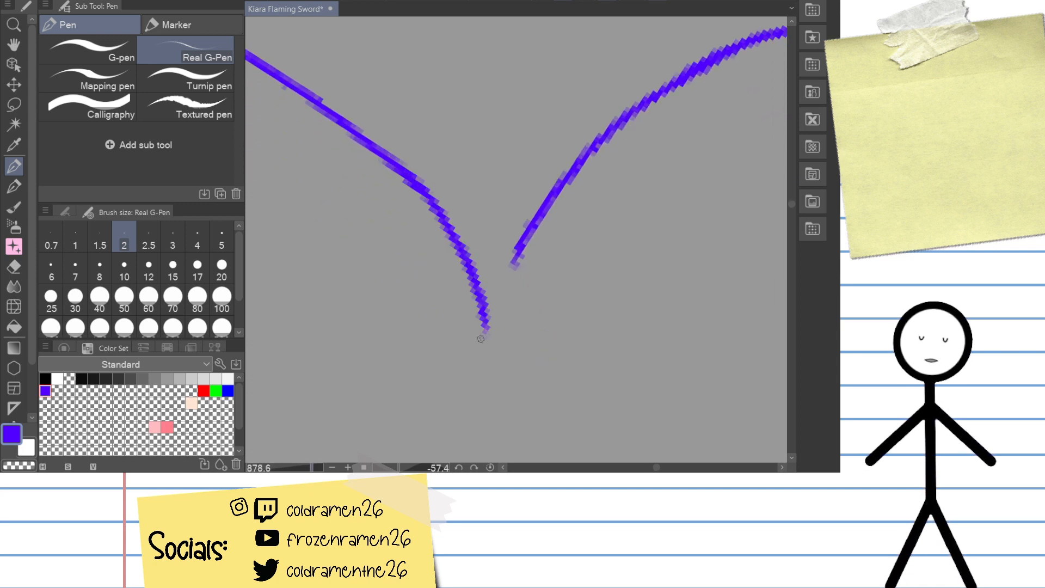
Step: Join the guard-side curve to the end of the blade's edge, closing the corner in a sharp point
mouse_move(561, 196)
left_mouse_down()
mouse_move(520, 256)
mouse_move(492, 346)
left_mouse_up()
key("ctrl+z")
mouse_move(531, 229)
left_mouse_down()
mouse_move(474, 364)
mouse_move(478, 345)
left_mouse_up()
key("e")
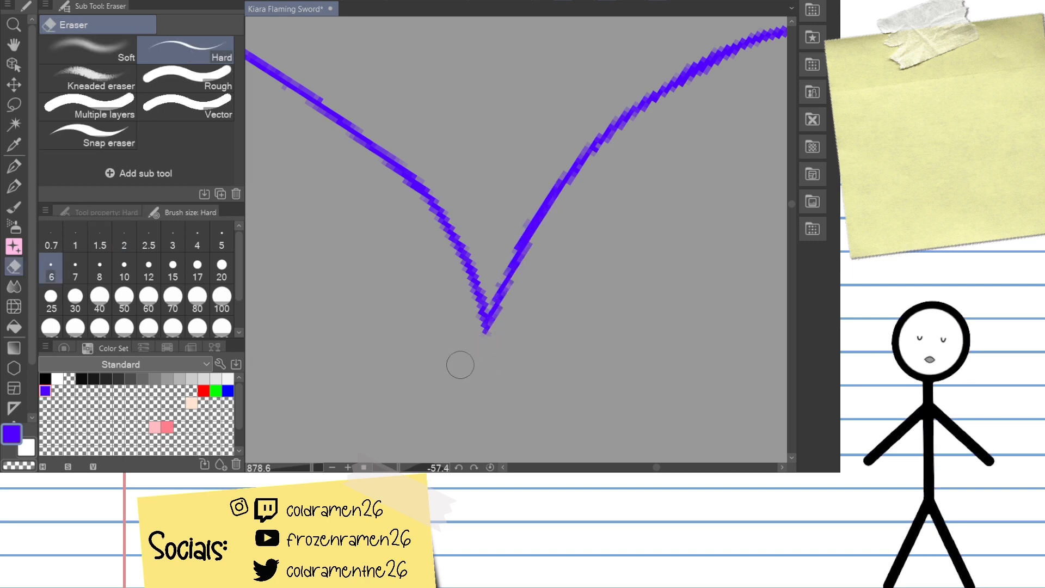
left_click_drag(593, 241, 510, 392)
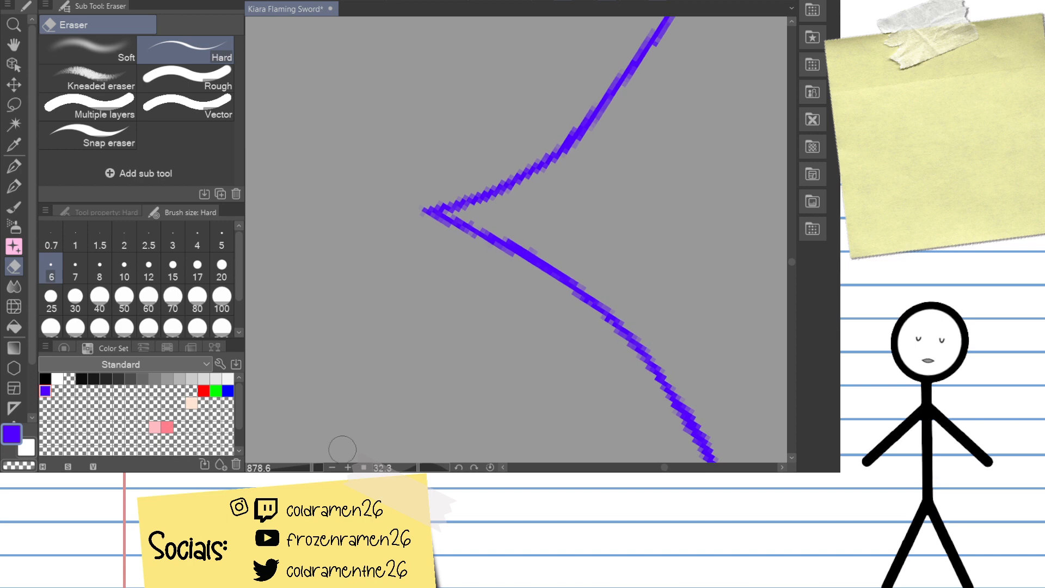
Step: Erase the corner tip and the adjoining stretch of the guard-side curve, and switch to the Real G-Pen at size 2
mouse_move(312, 468)
left_mouse_down()
mouse_move(282, 467)
mouse_move(310, 467)
left_mouse_up()
left_click_drag(641, 292, 568, 77)
left_click_drag(627, 174, 581, 215)
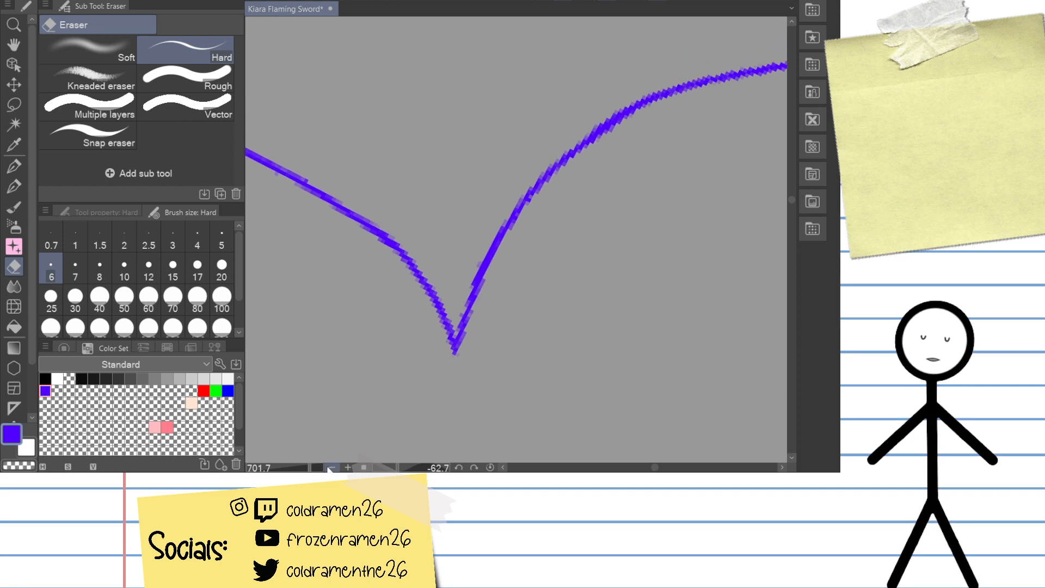
left_click_drag(329, 468, 304, 468)
mouse_move(555, 183)
left_mouse_down()
mouse_move(474, 288)
mouse_move(480, 302)
mouse_move(490, 284)
left_mouse_up()
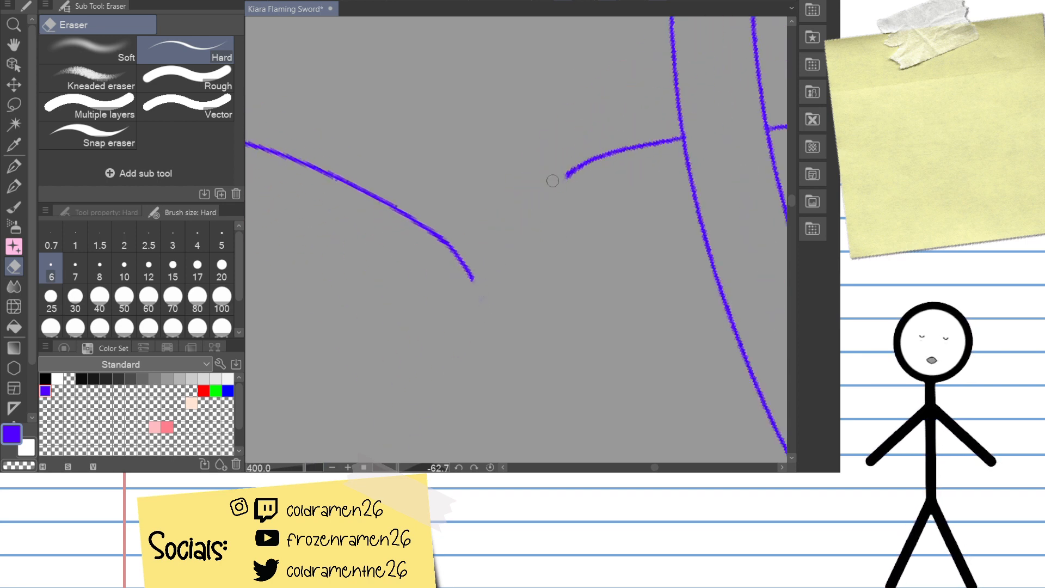
key("p")
Step: Try to redraw the erased guard-side curve as one smooth stroke bending from its remaining end to the blade edge
mouse_move(591, 158)
left_mouse_down()
mouse_move(547, 191)
mouse_move(480, 308)
left_mouse_up()
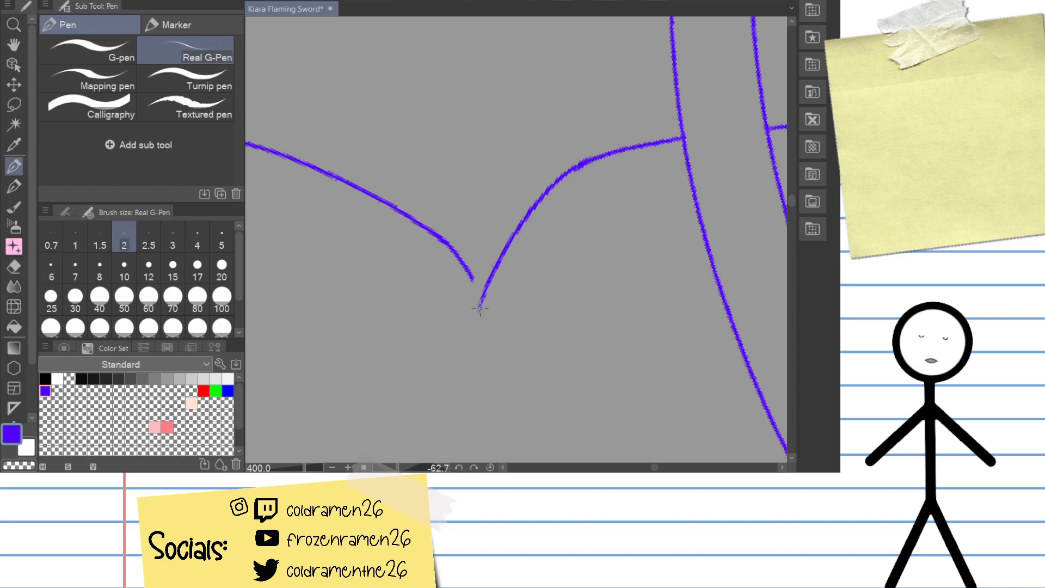
key("ctrl+z")
left_click_drag(572, 167, 472, 306)
key("ctrl+z")
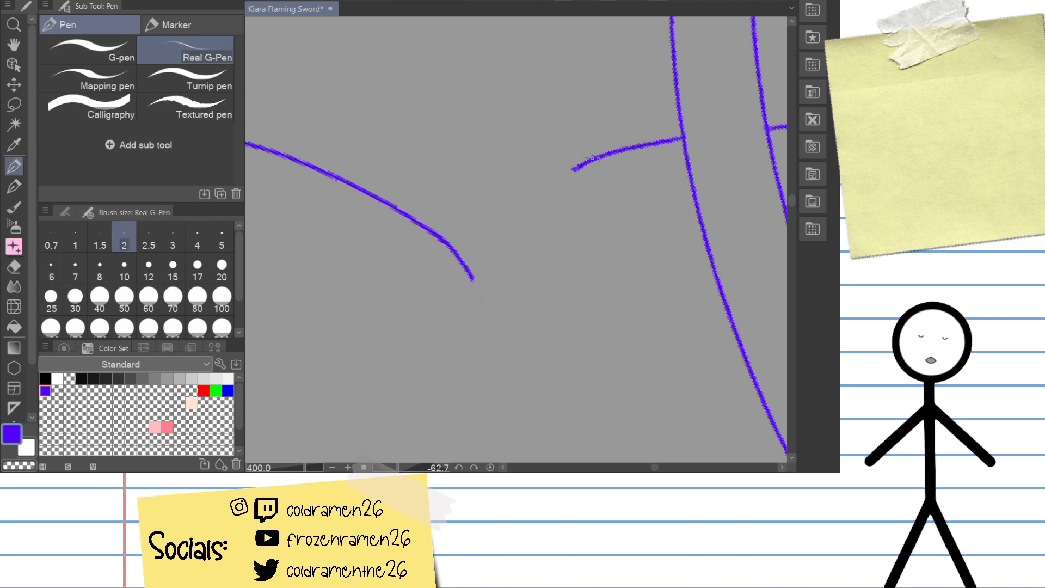
left_click_drag(572, 167, 464, 312)
key("ctrl+z")
mouse_move(571, 166)
left_mouse_down()
mouse_move(474, 283)
mouse_move(464, 310)
mouse_move(571, 169)
mouse_move(457, 332)
mouse_move(572, 168)
mouse_move(464, 338)
left_mouse_up()
key("ctrl+z")
key("ctrl+z")
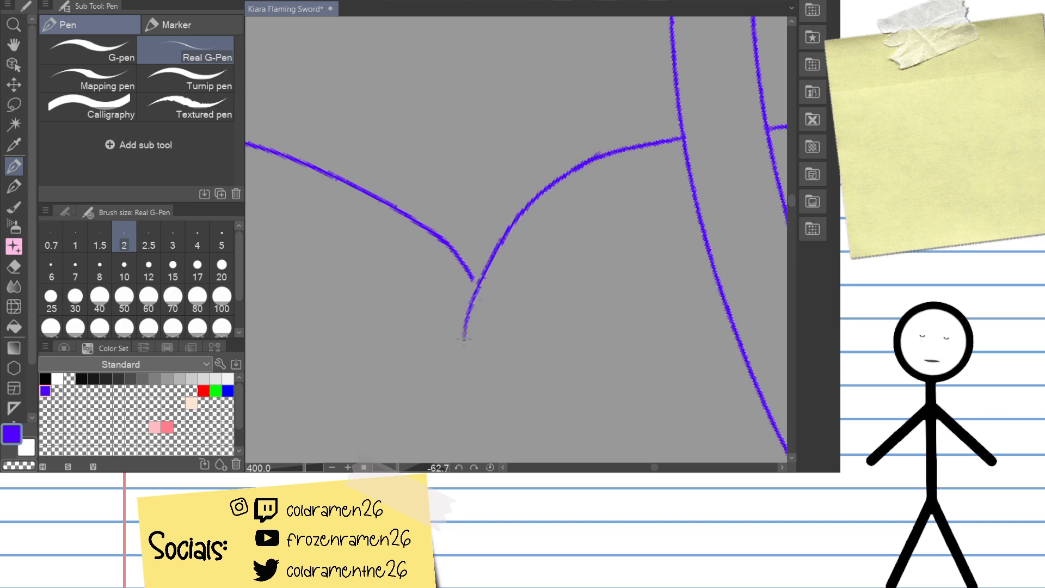
key("ctrl+z")
mouse_move(572, 168)
left_mouse_down()
mouse_move(481, 317)
mouse_move(538, 198)
mouse_move(470, 318)
left_mouse_up()
key("ctrl+z")
key("ctrl+z")
left_click_drag(571, 168, 453, 340)
key("ctrl+z")
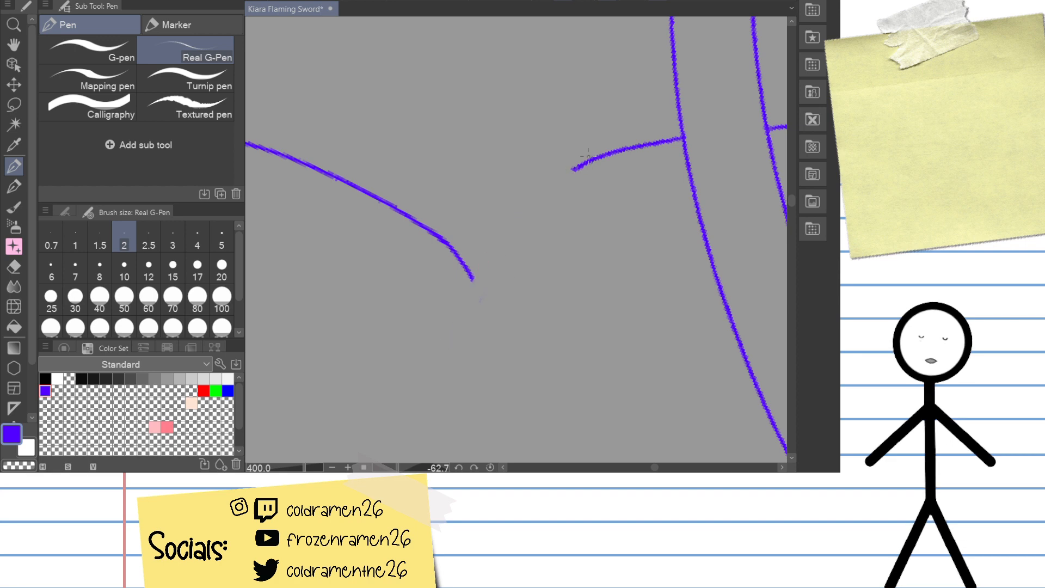
mouse_move(593, 155)
left_mouse_down()
mouse_move(562, 172)
mouse_move(445, 357)
left_mouse_up()
key("ctrl+z")
mouse_move(571, 169)
left_mouse_down()
mouse_move(518, 206)
mouse_move(443, 326)
left_mouse_up()
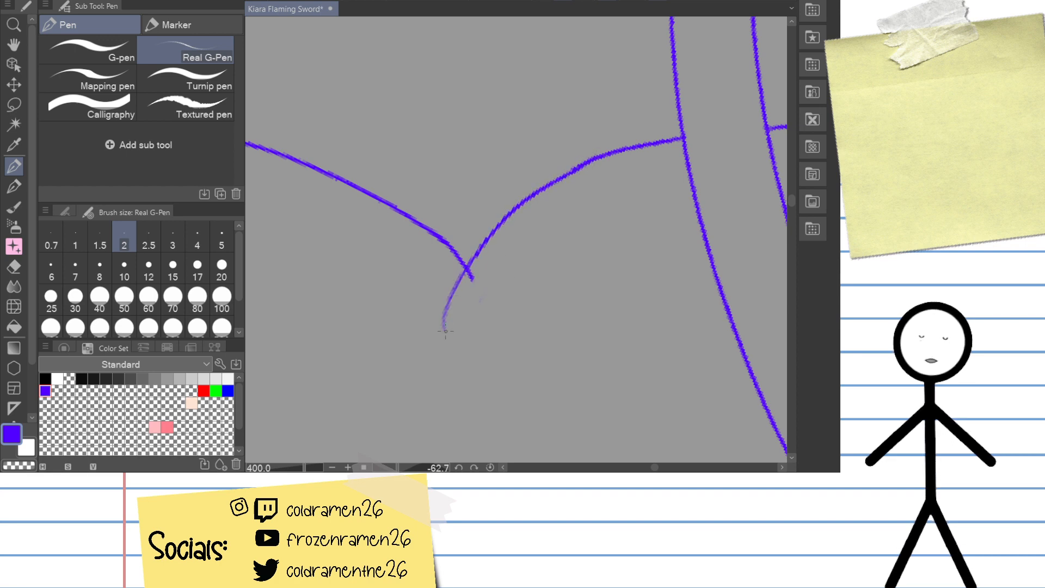
key("ctrl+z")
left_click_drag(571, 169, 442, 332)
key("ctrl+z")
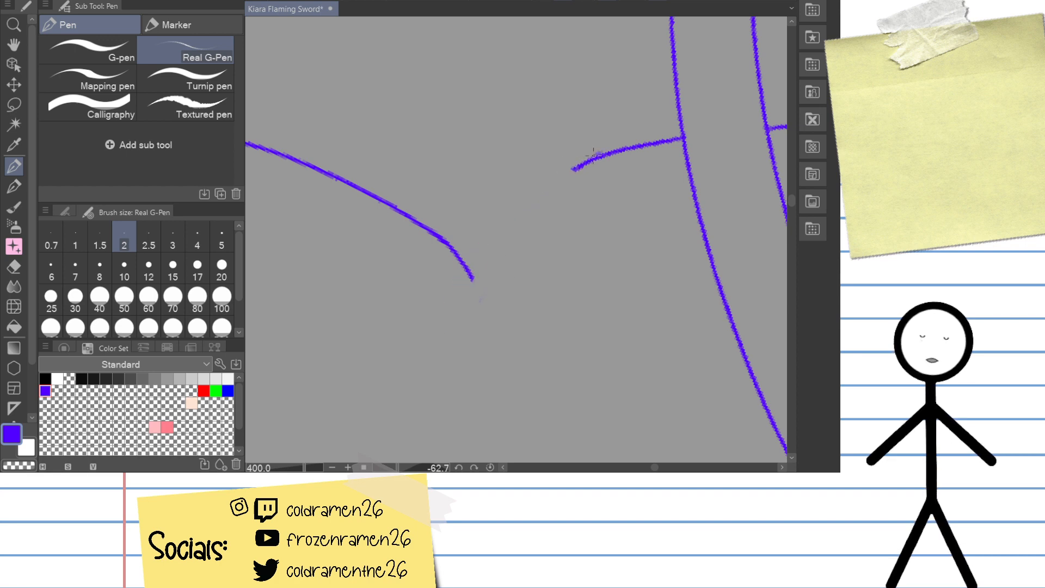
mouse_move(593, 155)
left_mouse_down()
mouse_move(452, 309)
mouse_move(452, 348)
left_mouse_up()
key("ctrl+z")
mouse_move(598, 154)
left_mouse_down()
mouse_move(523, 197)
mouse_move(435, 334)
left_mouse_up()
key("ctrl+z")
mouse_move(598, 151)
left_mouse_down()
mouse_move(485, 227)
mouse_move(437, 321)
left_mouse_up()
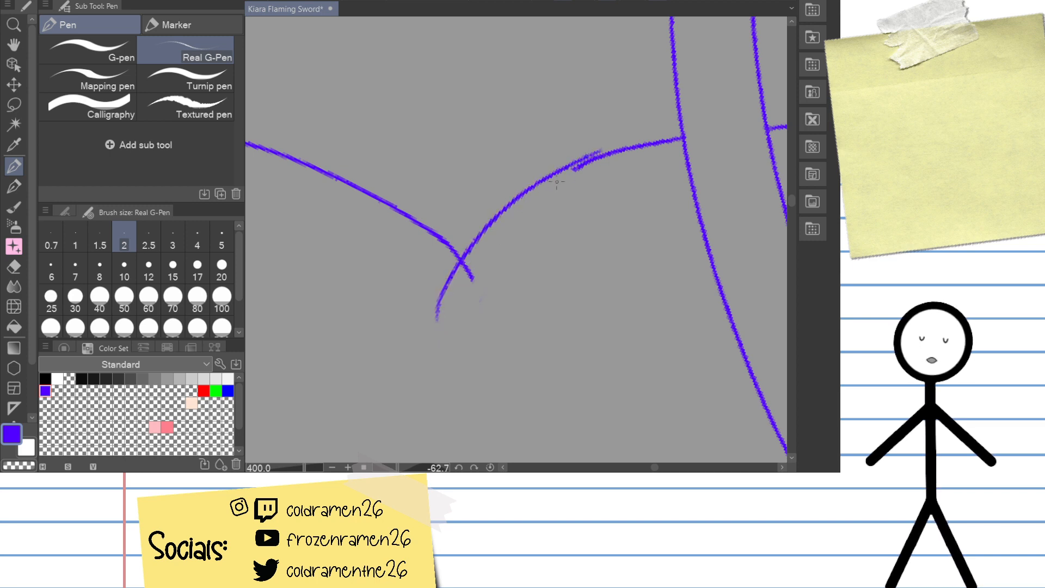
key("ctrl+z")
Step: Redraw the guard-side curve across the end of the blade's edge and erase both overshoots, leaving a sharp corner
mouse_move(598, 153)
left_mouse_down()
mouse_move(467, 251)
mouse_move(436, 326)
left_mouse_up()
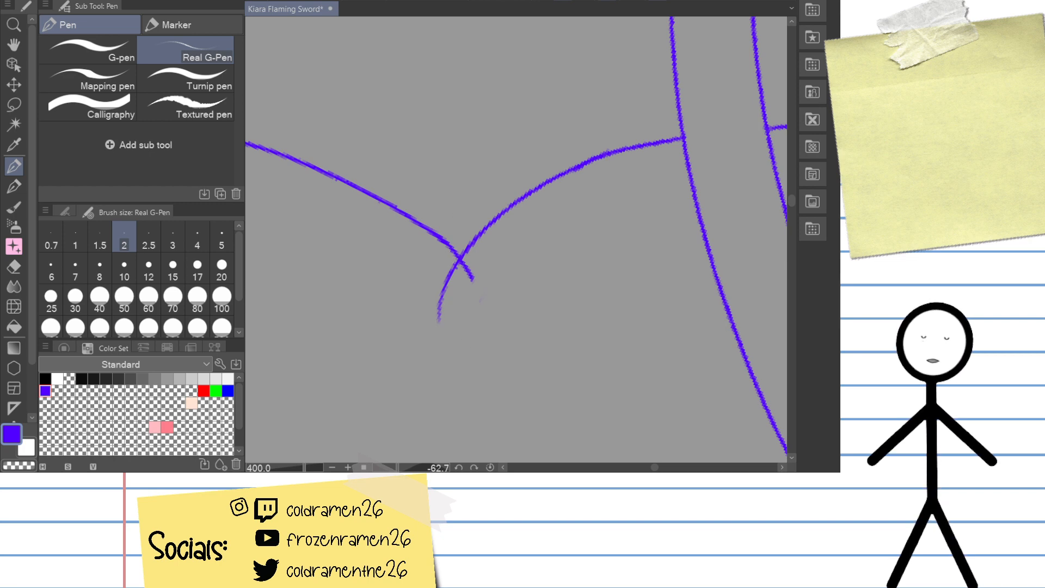
scroll(518, 240, "up", 6)
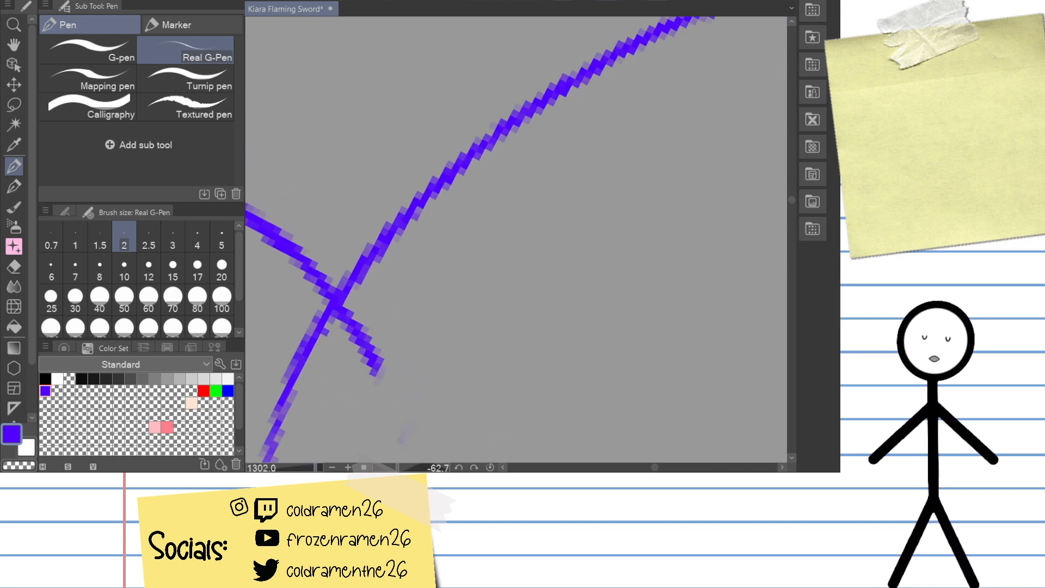
mouse_move(556, 248)
left_mouse_down()
mouse_move(357, 406)
mouse_move(498, 233)
left_mouse_up()
key("e")
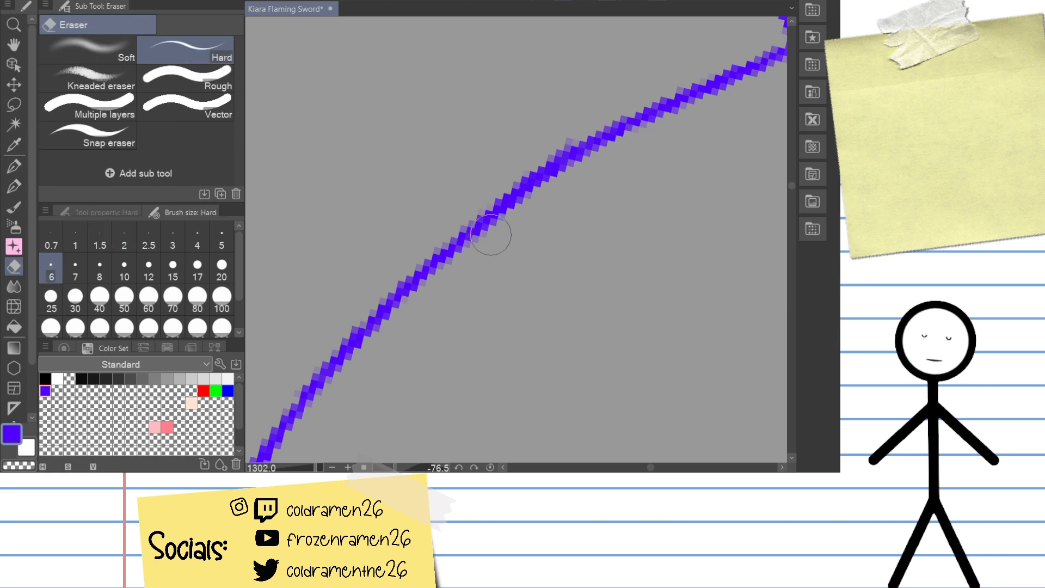
left_click_drag(396, 387, 592, 26)
mouse_move(482, 237)
left_mouse_down()
mouse_move(469, 287)
mouse_move(457, 196)
mouse_move(432, 205)
mouse_move(443, 223)
mouse_move(410, 210)
mouse_move(385, 245)
mouse_move(401, 236)
mouse_move(403, 408)
left_mouse_up()
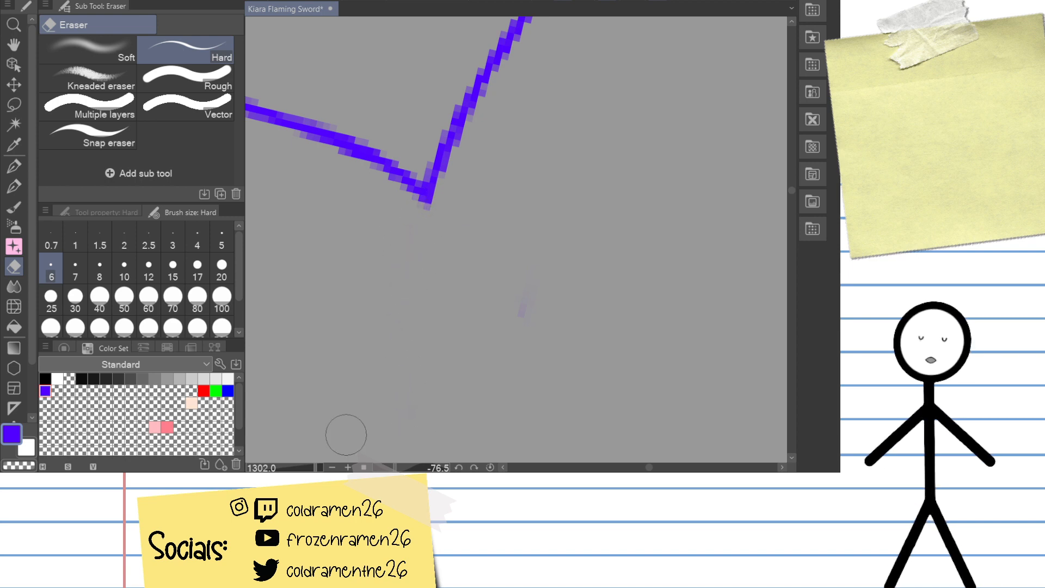
Step: Erase the stray line ends around the small clasp on the guard's pointed side piece with the Hard eraser at size 6
left_click_drag(320, 468, 291, 469)
mouse_move(681, 150)
left_mouse_down()
mouse_move(600, 242)
mouse_move(539, 361)
mouse_move(660, 317)
mouse_move(539, 369)
left_mouse_up()
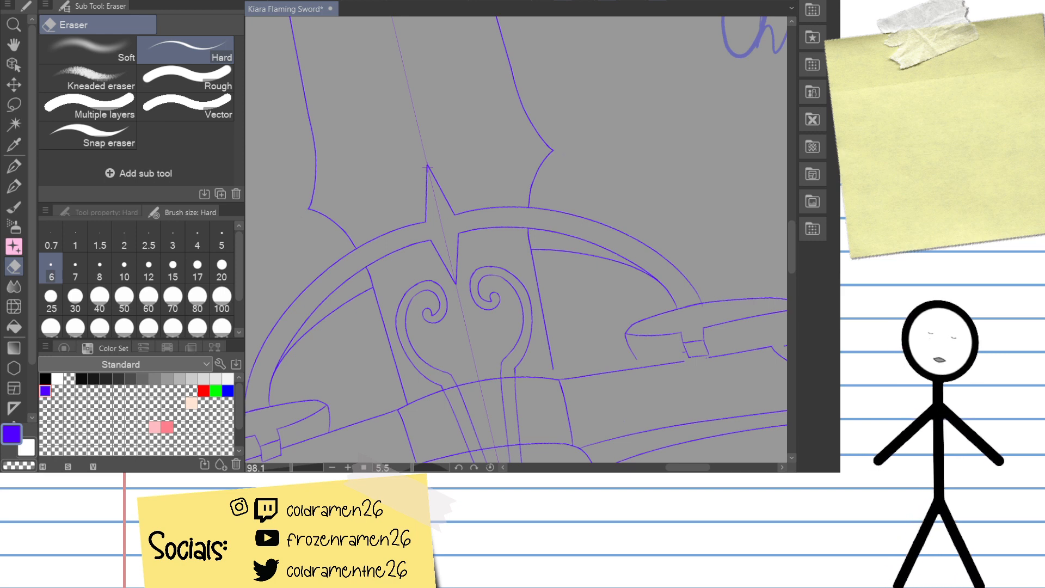
key("ctrl+z")
mouse_move(629, 339)
left_mouse_down()
mouse_move(541, 296)
mouse_move(653, 285)
mouse_move(590, 168)
mouse_move(559, 232)
mouse_move(485, 217)
mouse_move(564, 245)
mouse_move(595, 215)
mouse_move(566, 281)
left_mouse_up()
left_click(402, 468)
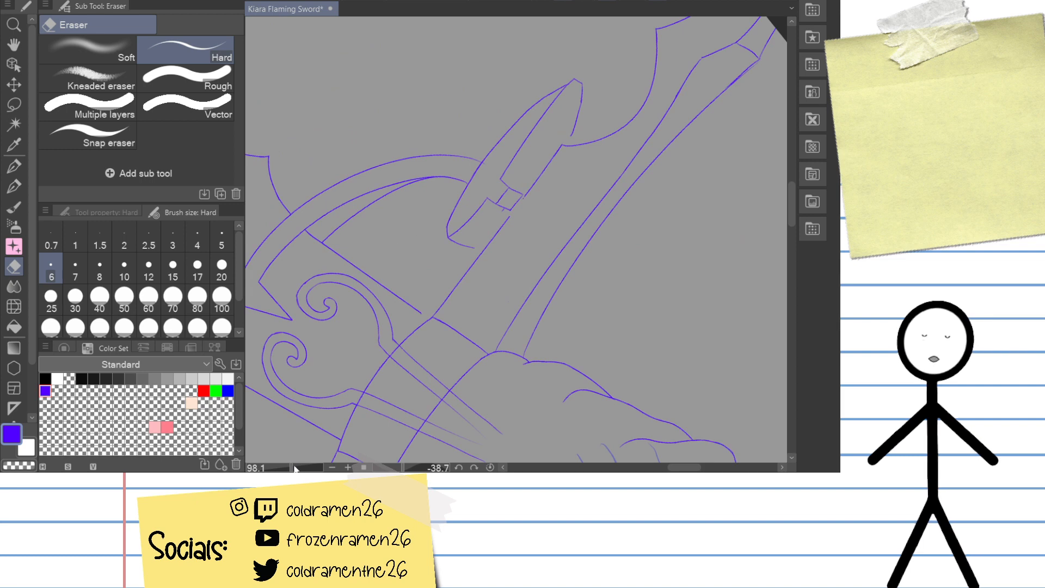
left_click_drag(299, 467, 310, 451)
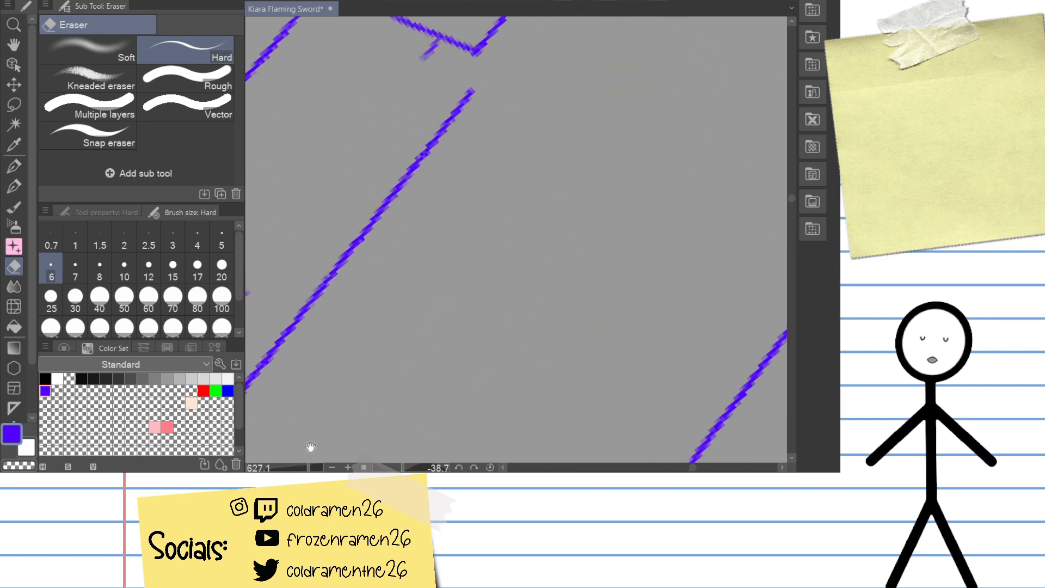
left_click_drag(454, 254, 511, 385)
mouse_move(496, 178)
left_mouse_down()
mouse_move(495, 186)
mouse_move(493, 165)
left_mouse_up()
scroll(493, 166, "up", 4)
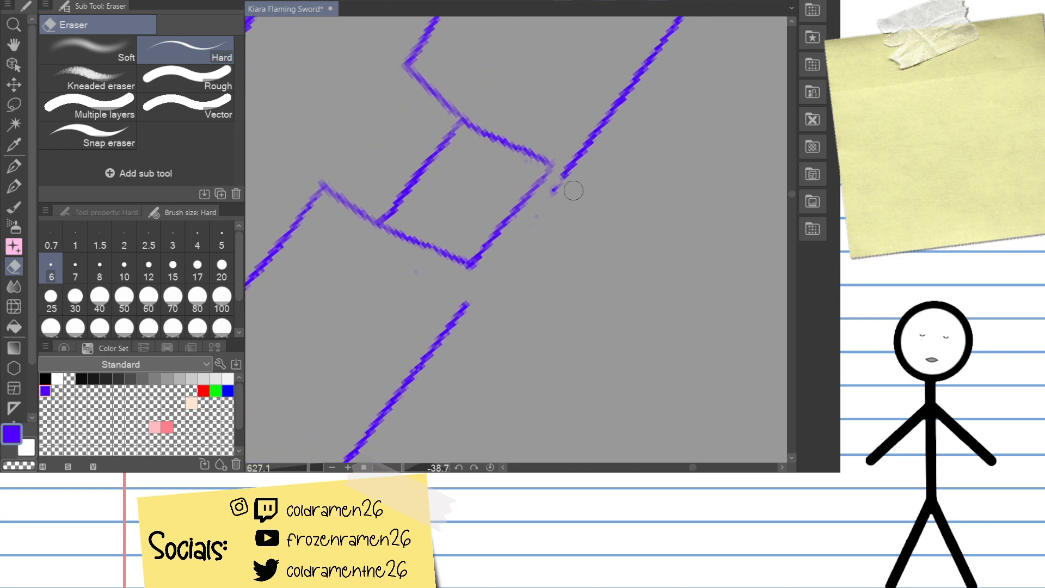
Step: Extend the open straight line beneath the arch down to the guard's upper edge with the Real G-Pen at size 2
mouse_move(311, 468)
left_mouse_down()
mouse_move(285, 468)
mouse_move(299, 468)
left_mouse_up()
mouse_move(516, 239)
left_mouse_down()
mouse_move(435, 240)
mouse_move(528, 239)
left_mouse_up()
mouse_move(422, 376)
left_mouse_down()
mouse_move(582, 151)
mouse_move(626, 255)
mouse_move(426, 299)
mouse_move(635, 217)
mouse_move(401, 247)
mouse_move(577, 191)
left_mouse_up()
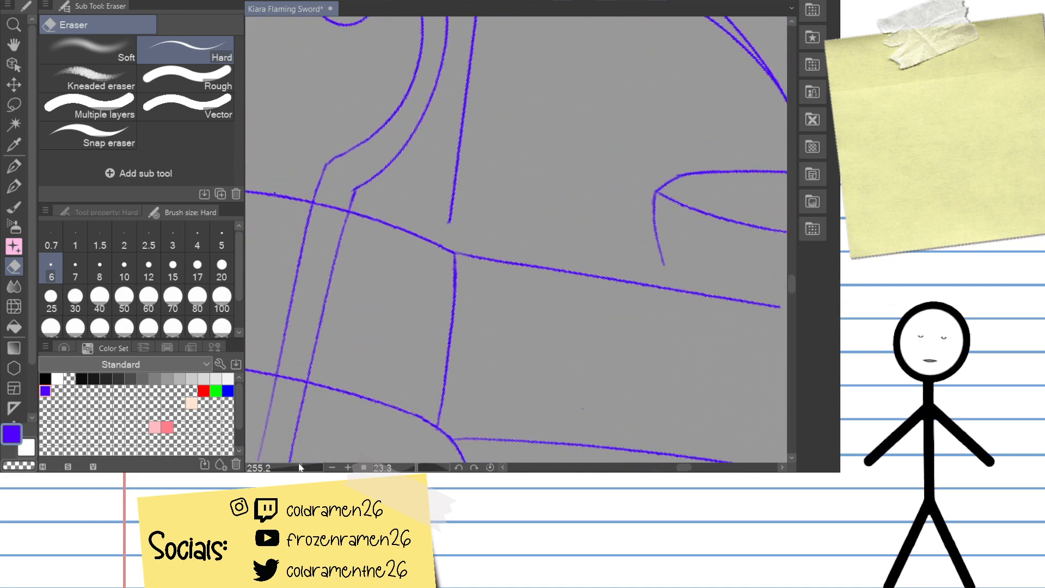
left_click_drag(299, 468, 315, 468)
key("p")
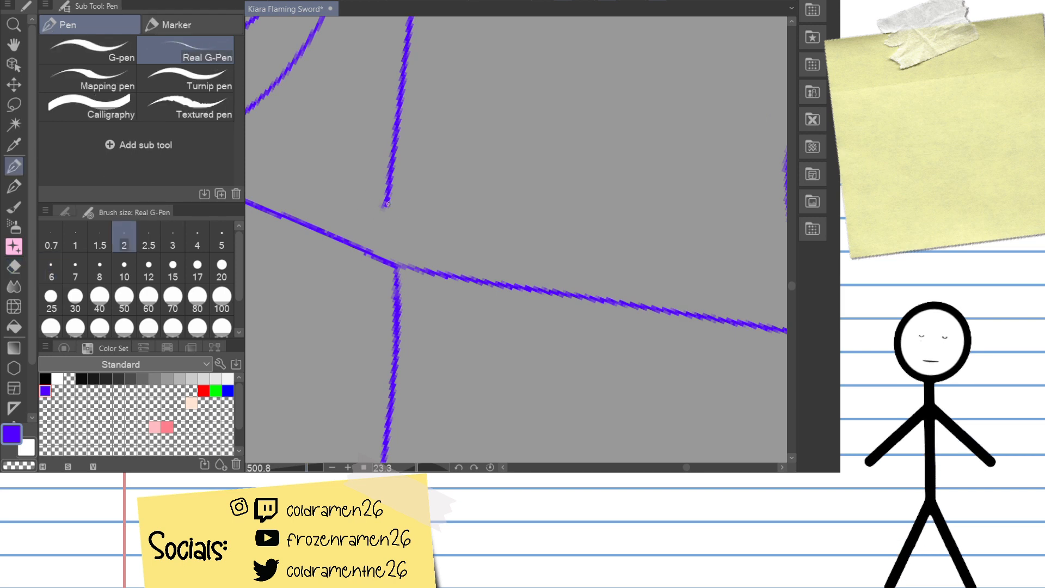
left_click_drag(386, 202, 379, 256)
key("ctrl+z")
left_click_drag(386, 202, 380, 256)
key("ctrl+z")
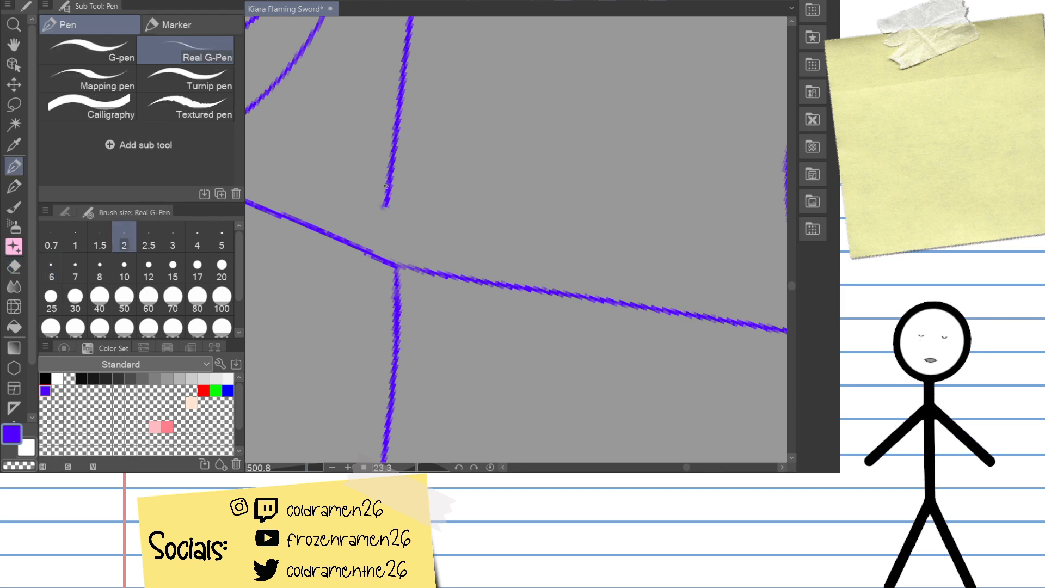
left_click_drag(386, 201, 378, 254)
key("ctrl+z")
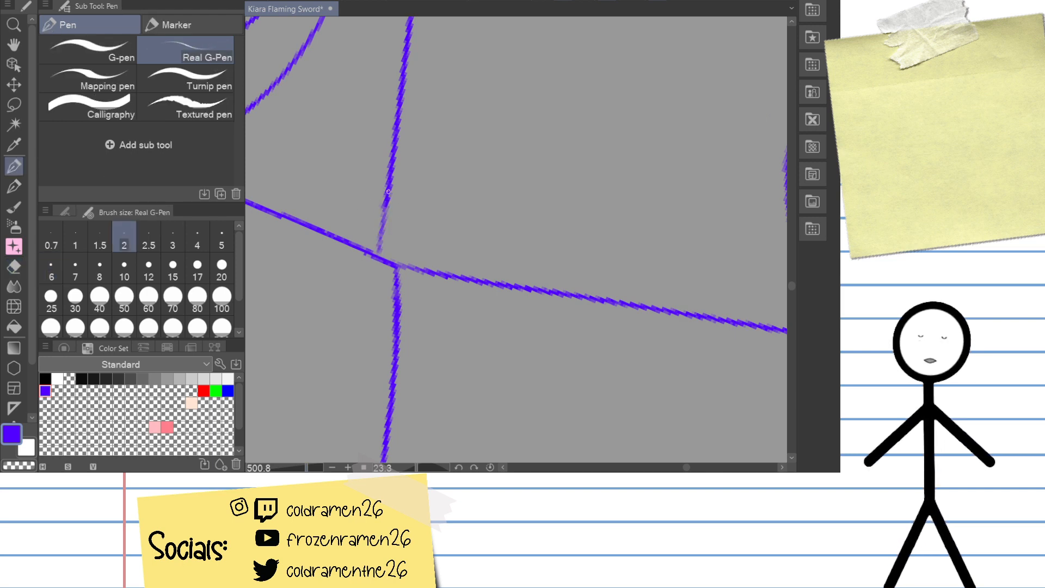
left_click_drag(387, 191, 378, 255)
Step: Trim both arch lines just short of the pointed side piece and clean its outline with the Hard eraser at size 6
scroll(378, 248, "down", 8)
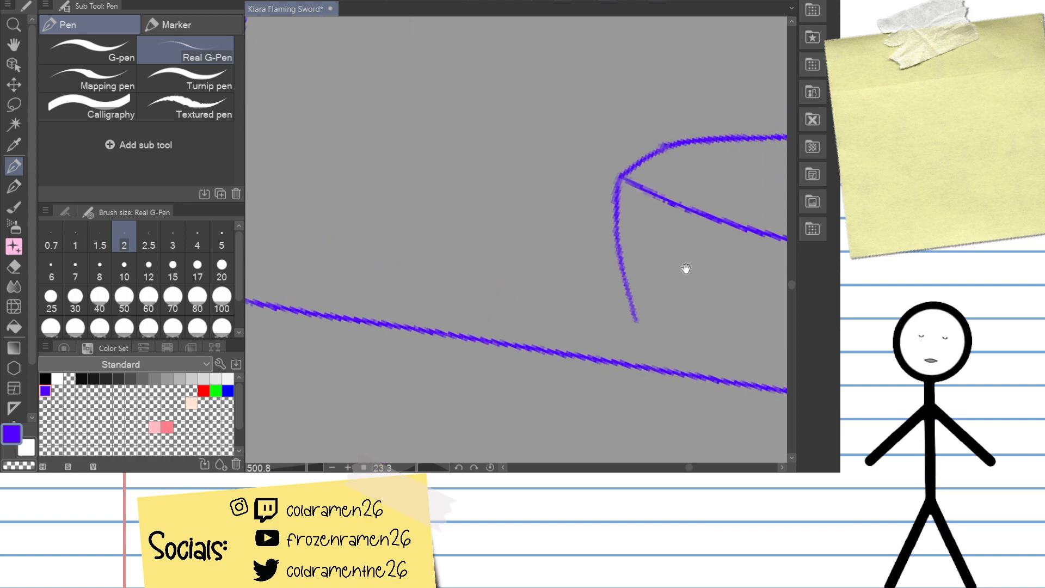
scroll(512, 238, "up", 6)
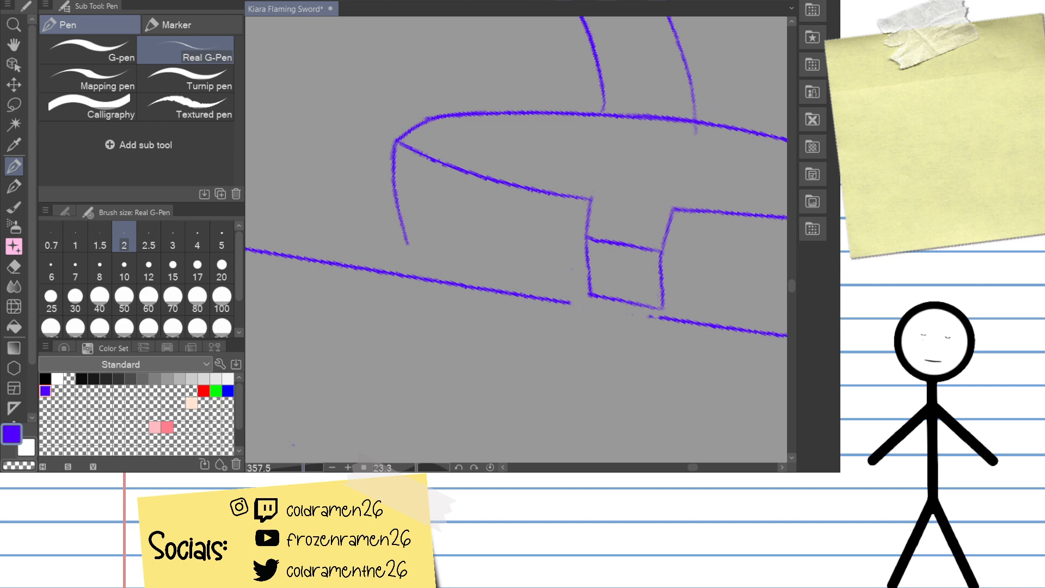
scroll(516, 240, "down", 1)
left_click_drag(577, 180, 456, 294)
left_click_drag(628, 145, 507, 93)
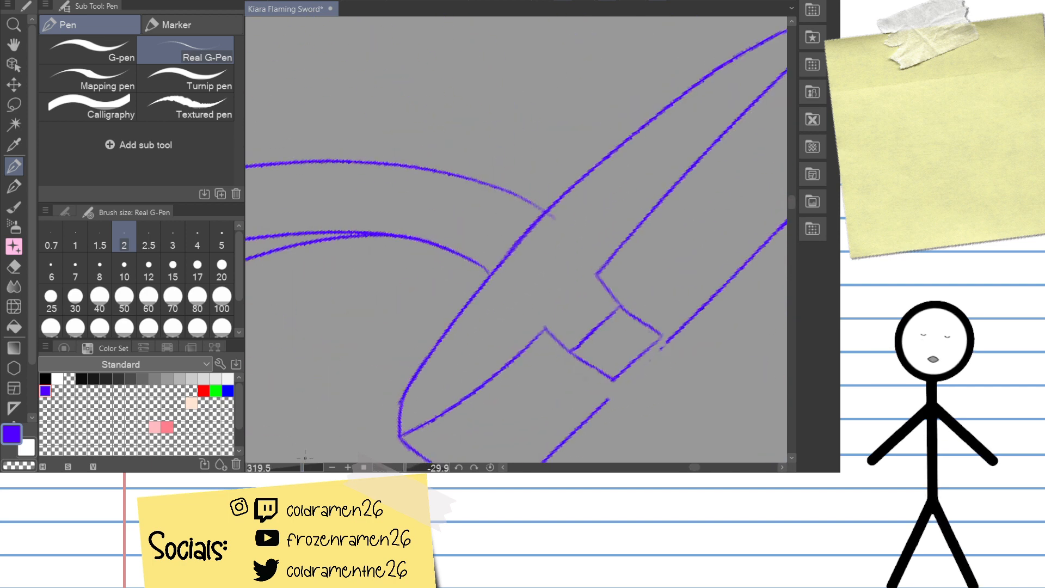
scroll(526, 243, "up", 5)
key("e")
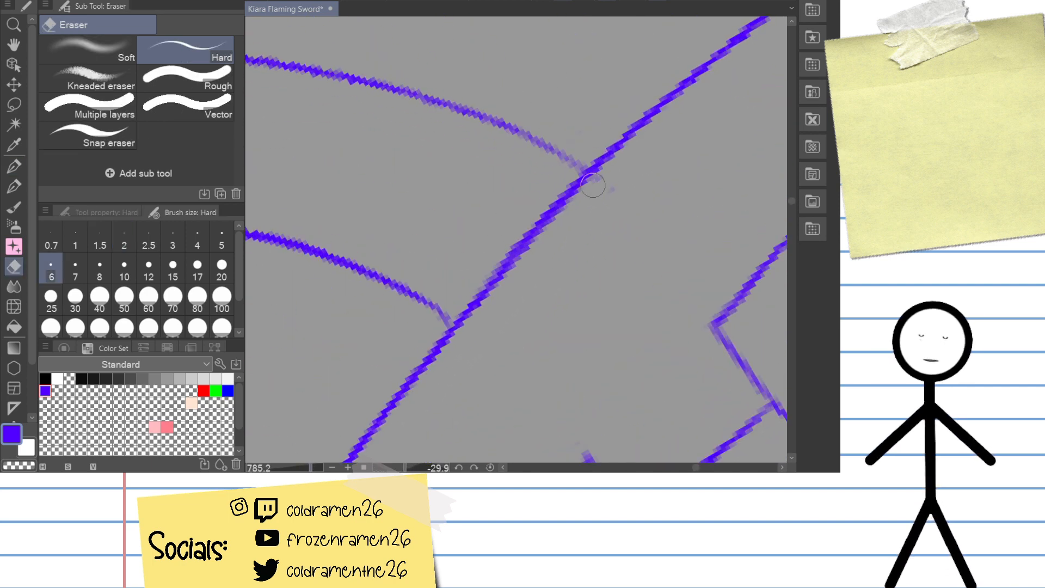
left_click_drag(593, 185, 599, 179)
left_click_drag(574, 145, 564, 159)
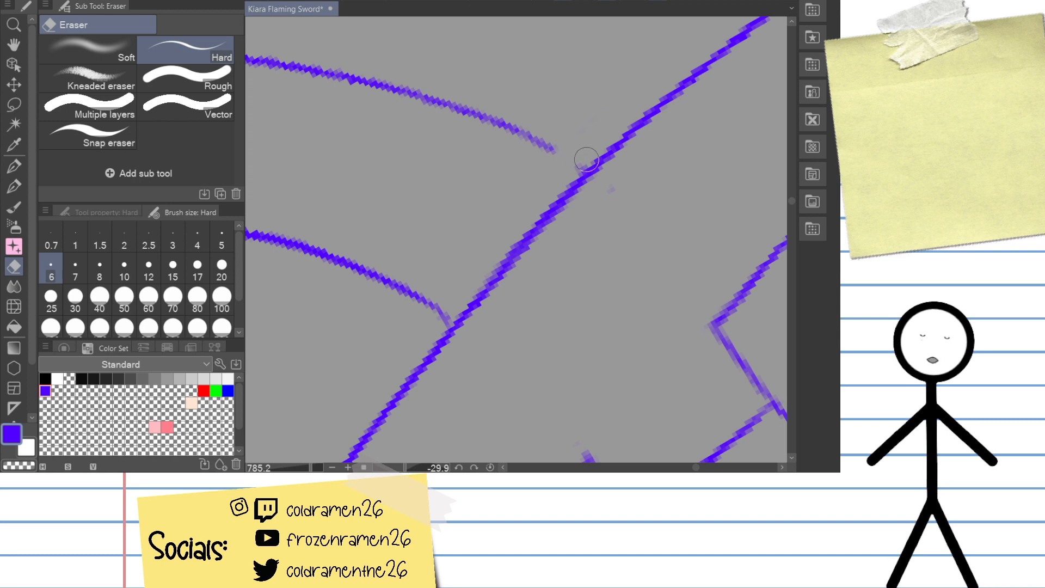
mouse_move(426, 319)
left_mouse_down()
mouse_move(450, 306)
mouse_move(447, 314)
left_mouse_up()
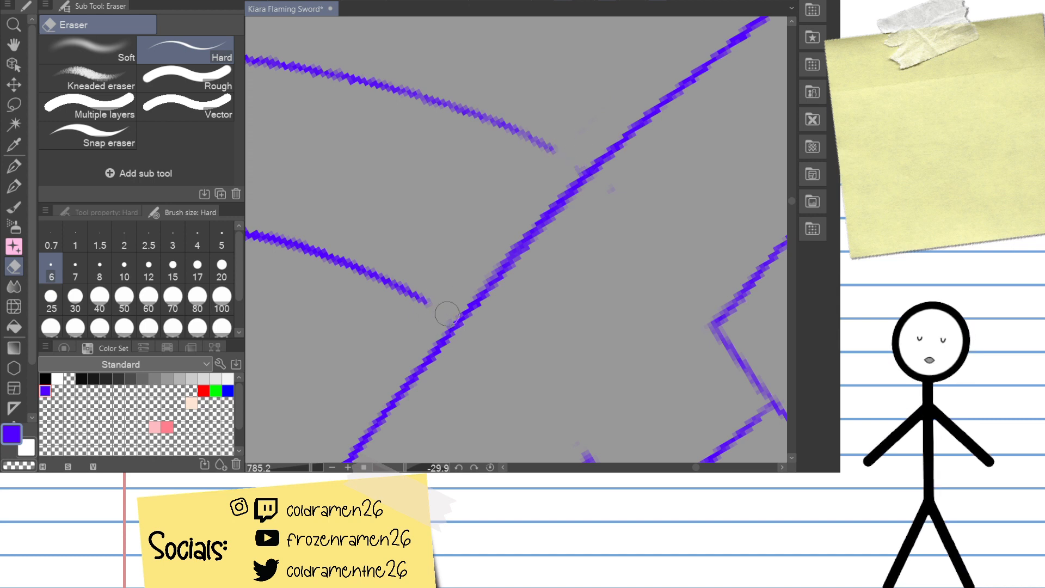
left_click_drag(614, 183, 571, 175)
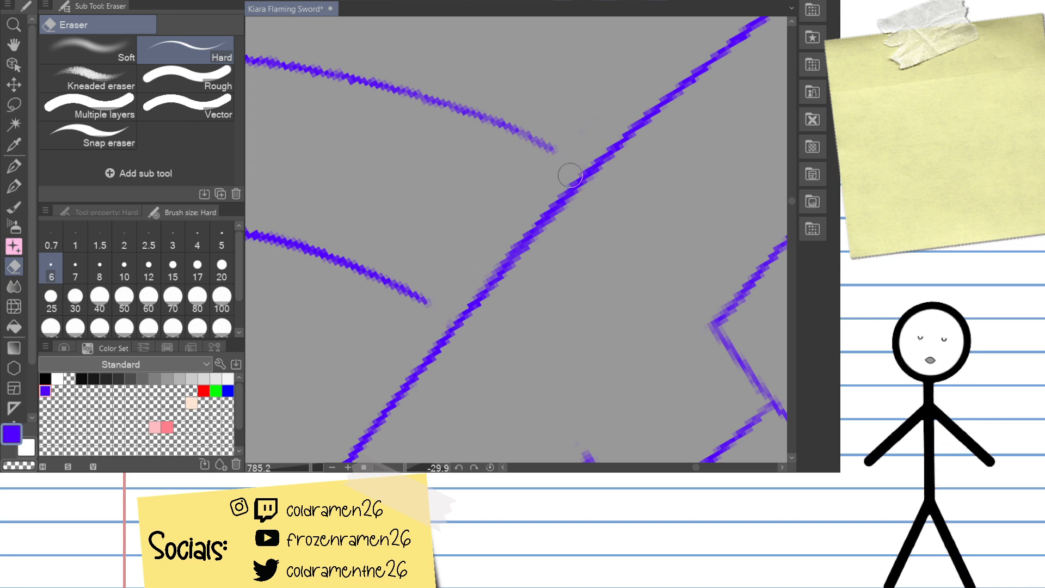
Step: Lasso-select the guard's whole pointed side piece with its clasp, leaving out the arch lines and the guard's edge lines
scroll(570, 174, "down", 2)
scroll(518, 198, "down", 5)
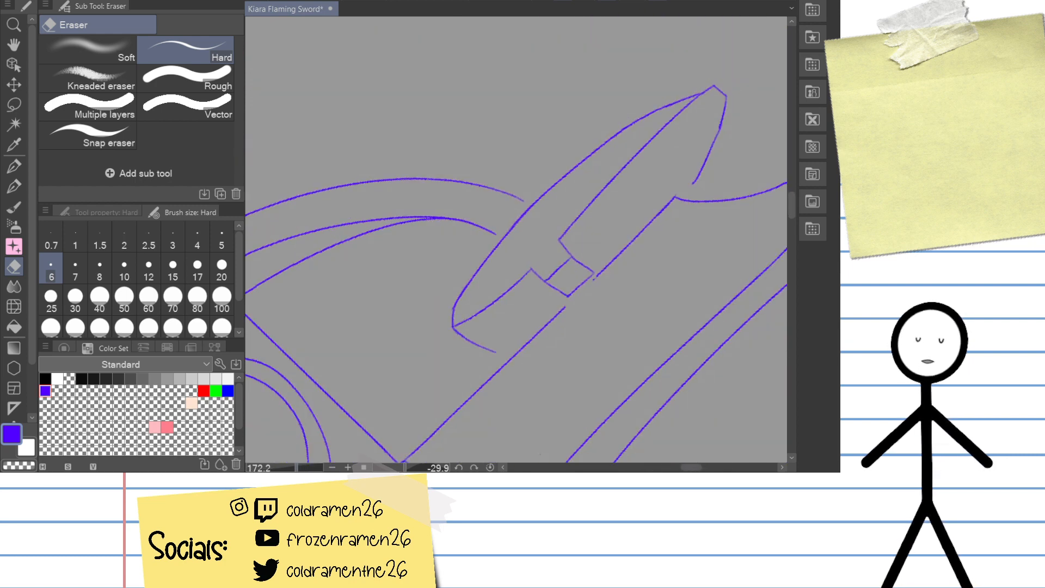
scroll(518, 238, "up", 2)
key("m")
mouse_move(454, 251)
left_mouse_down()
mouse_move(382, 353)
mouse_move(475, 417)
left_mouse_up()
left_click_drag(520, 383, 589, 325)
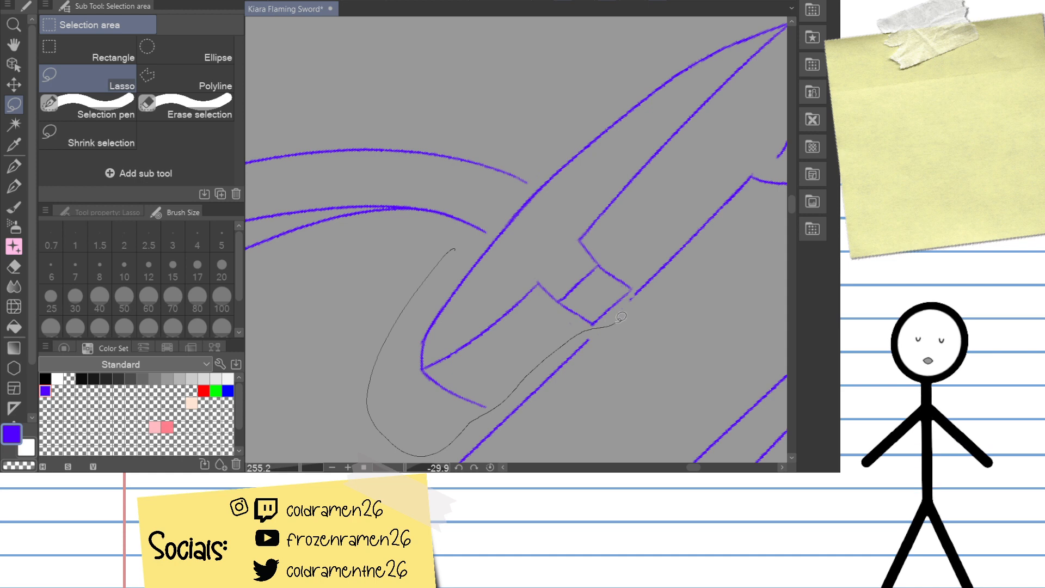
left_click_drag(639, 281, 725, 181)
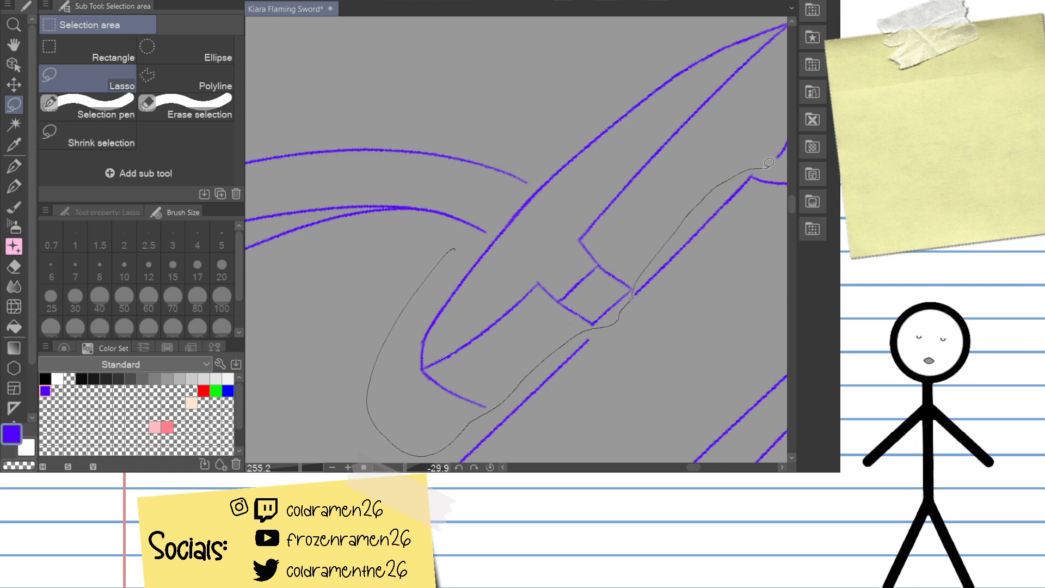
mouse_move(788, 158)
left_mouse_down()
mouse_move(762, 65)
mouse_move(675, 24)
mouse_move(467, 225)
mouse_move(381, 340)
left_mouse_up()
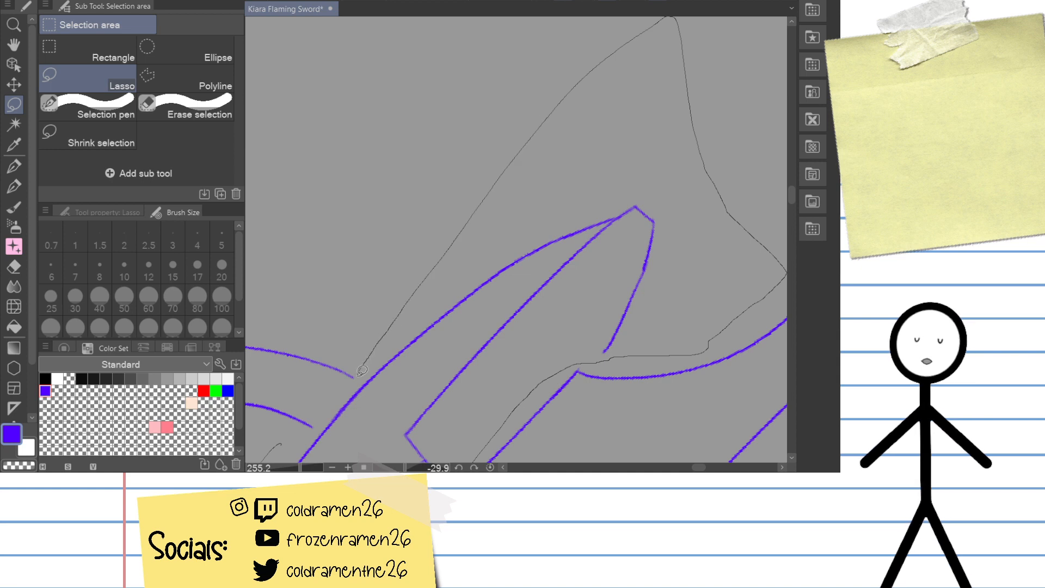
left_click_drag(312, 432, 313, 430)
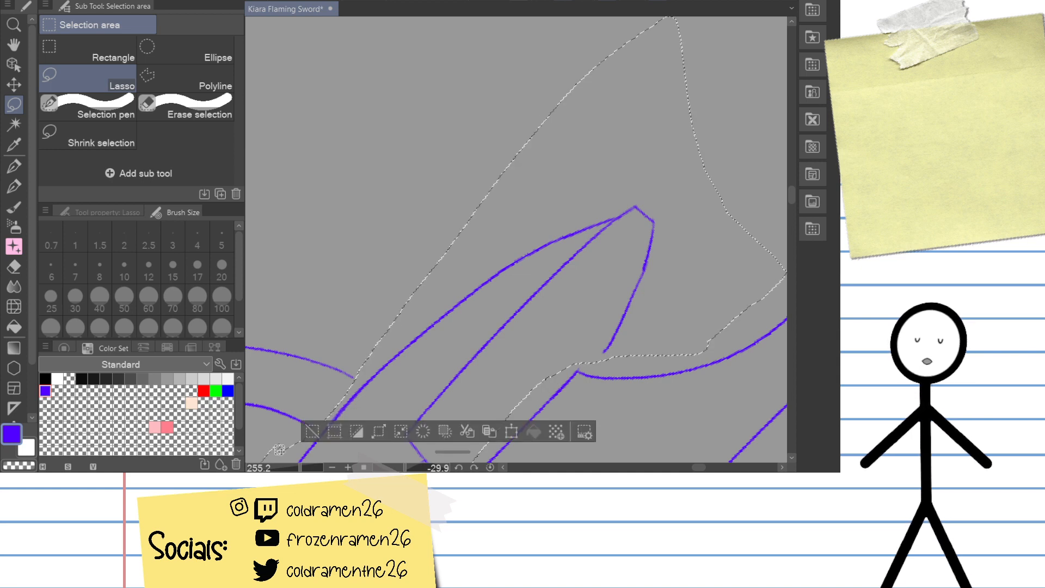
Step: Shift the selected side piece slightly toward the guard's edge, apply the transformation and deselect
left_click_drag(552, 334, 530, 101)
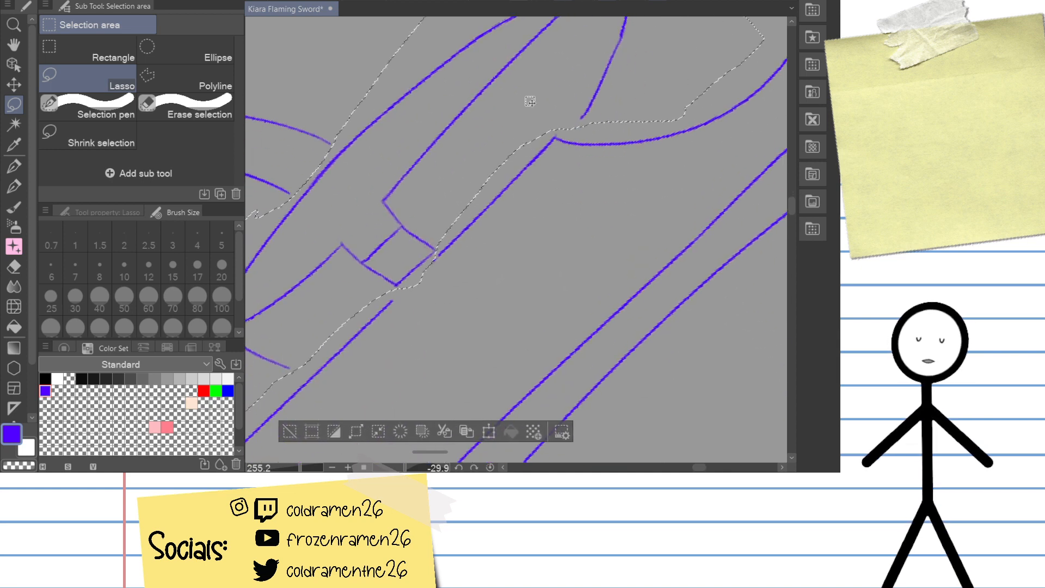
left_click(488, 430)
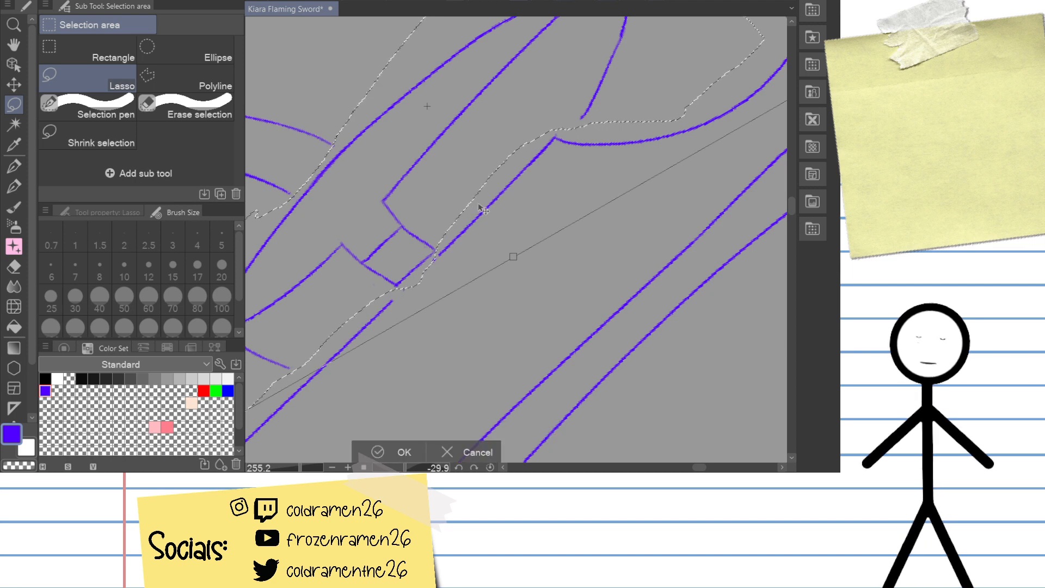
mouse_move(469, 190)
left_mouse_down()
mouse_move(471, 205)
mouse_move(484, 198)
left_mouse_up()
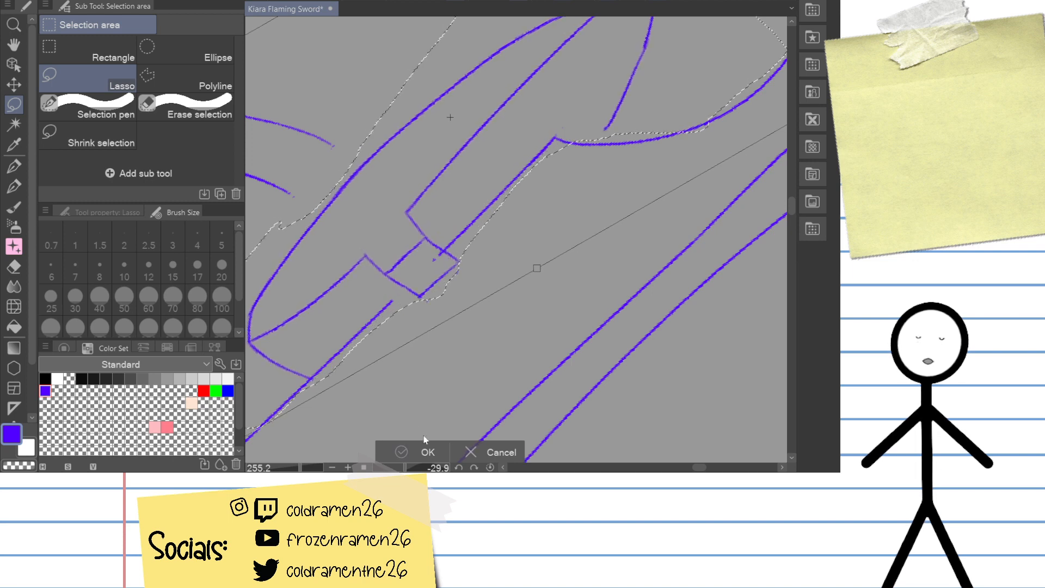
key("Return")
left_click(527, 277)
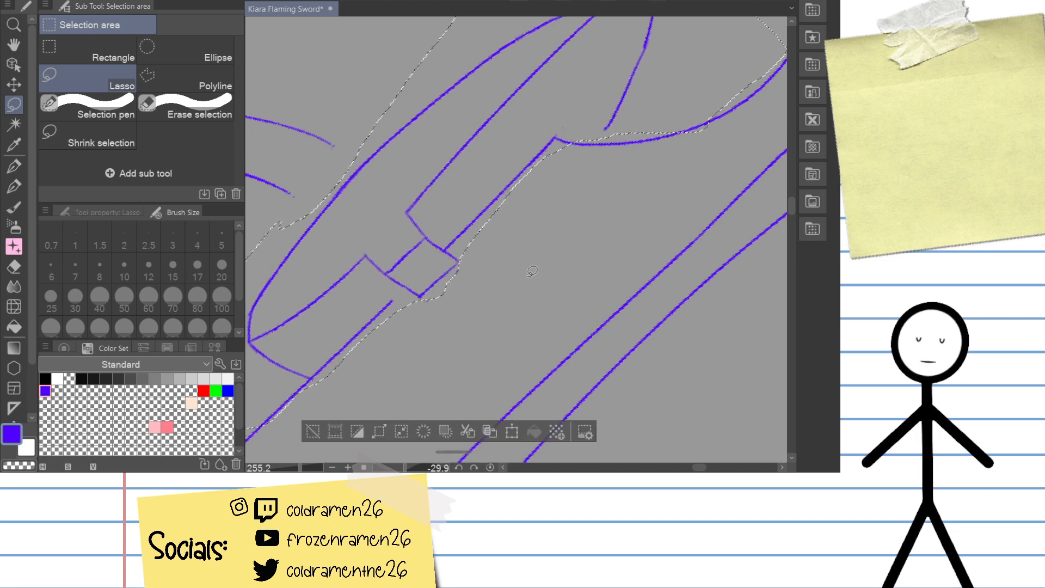
Step: Extend the open line at the side piece's tip down to the guard's curve with the Real G-Pen at size 2
scroll(546, 268, "up", 5)
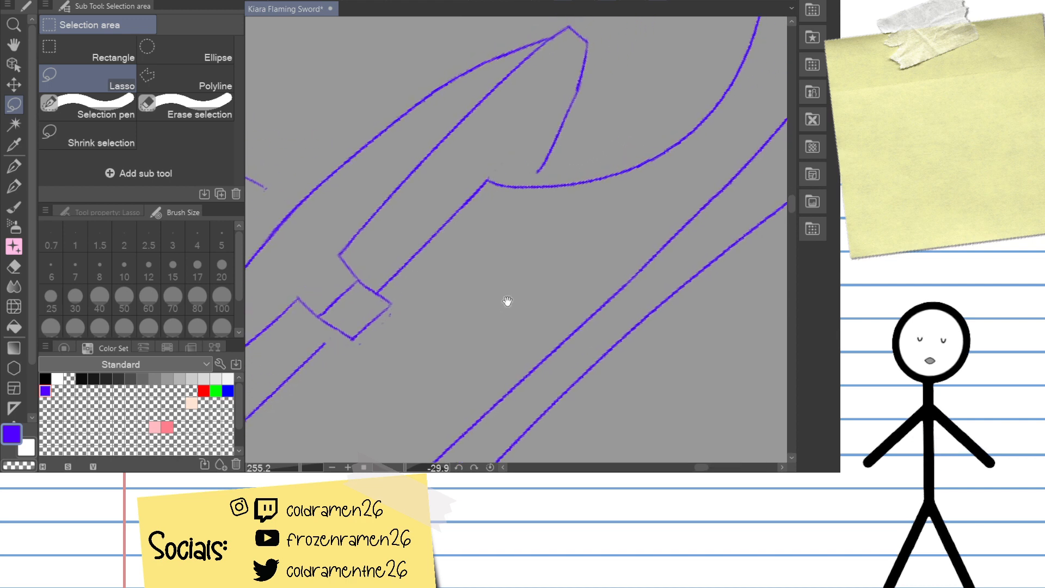
key("p")
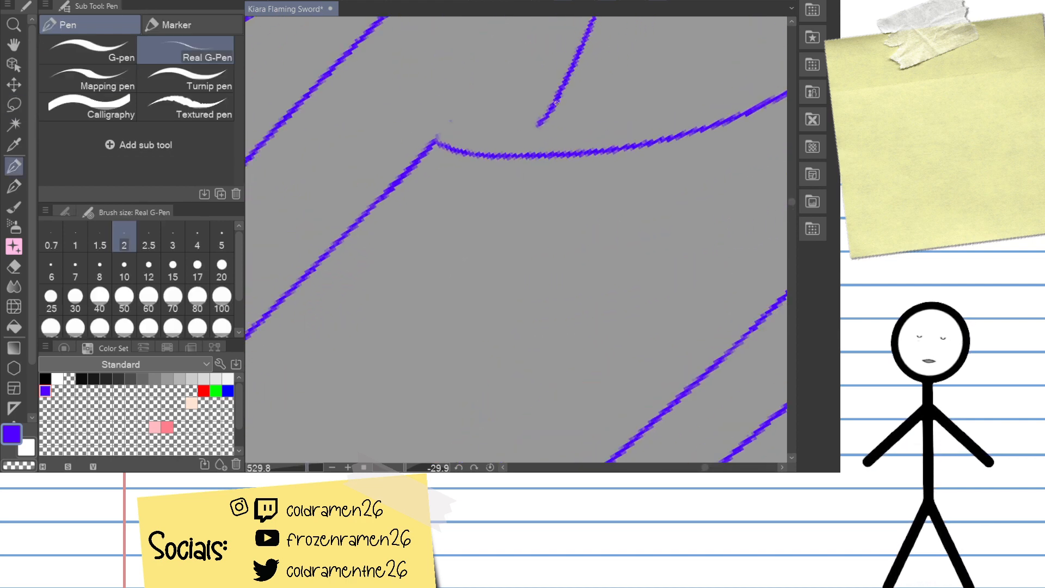
left_click_drag(526, 155, 549, 112)
key("ctrl+z")
left_click_drag(527, 155, 550, 112)
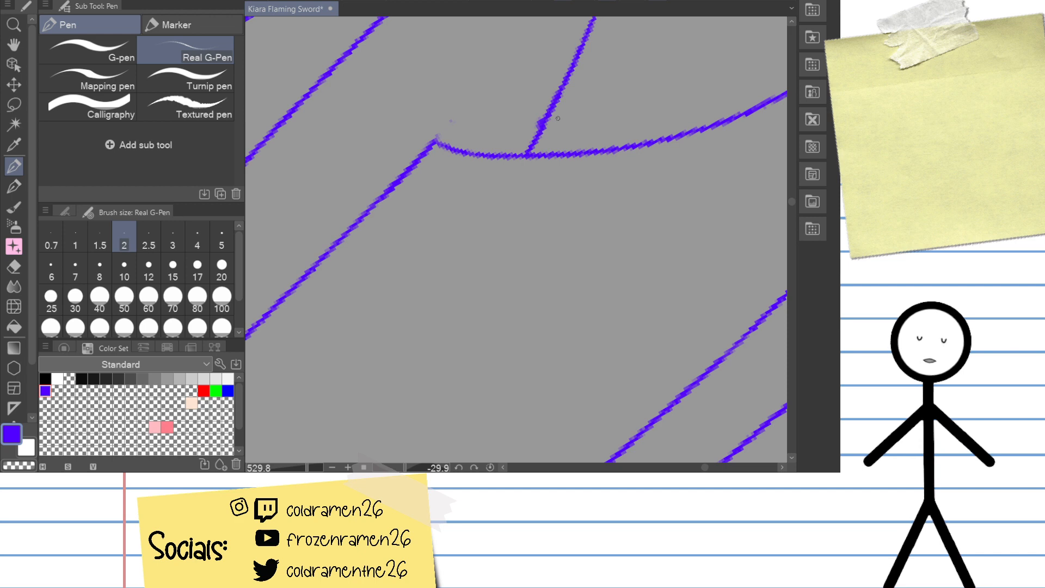
Step: Clean the guard's corner and erase the middle section of the tip's side line with the Hard eraser at size 6
key("e")
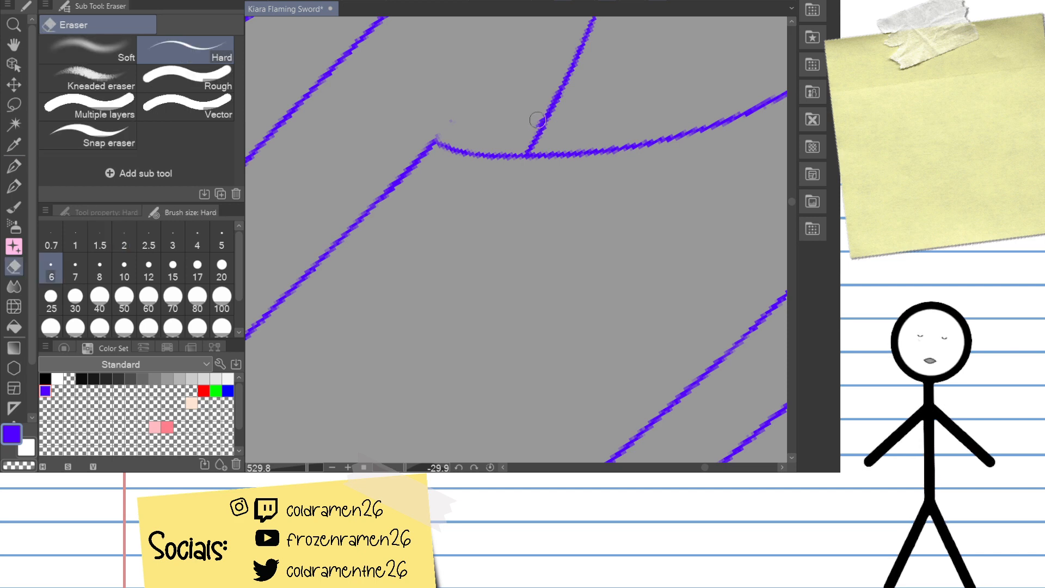
left_click_drag(436, 133, 570, 259)
mouse_move(563, 191)
left_mouse_down()
mouse_move(555, 200)
mouse_move(551, 187)
mouse_move(540, 215)
left_mouse_up()
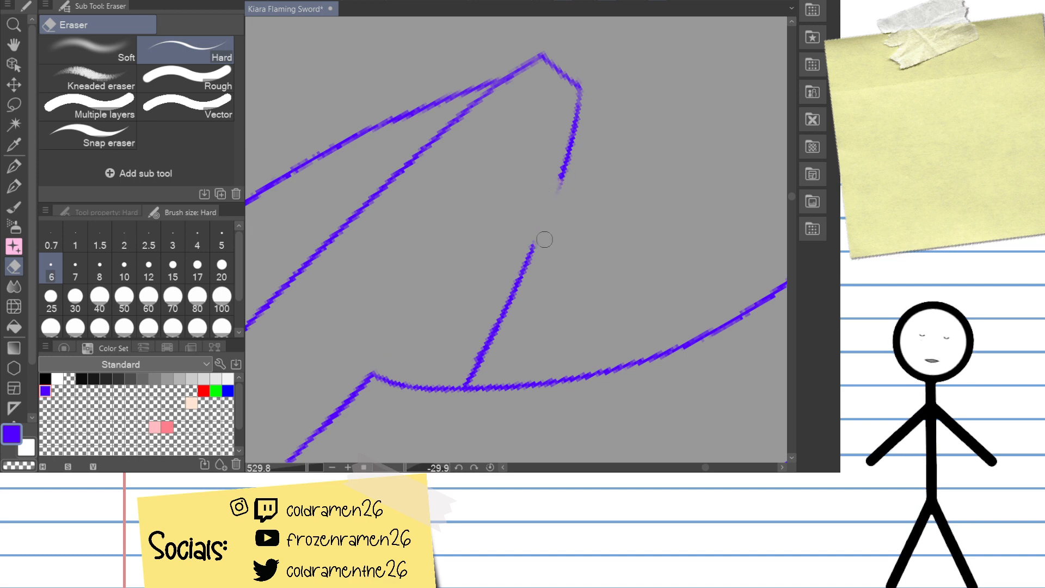
Step: Redraw the erased section of the tip's side line as a smooth join with the Real G-Pen at size 2, retrying uneven strokes
key("p")
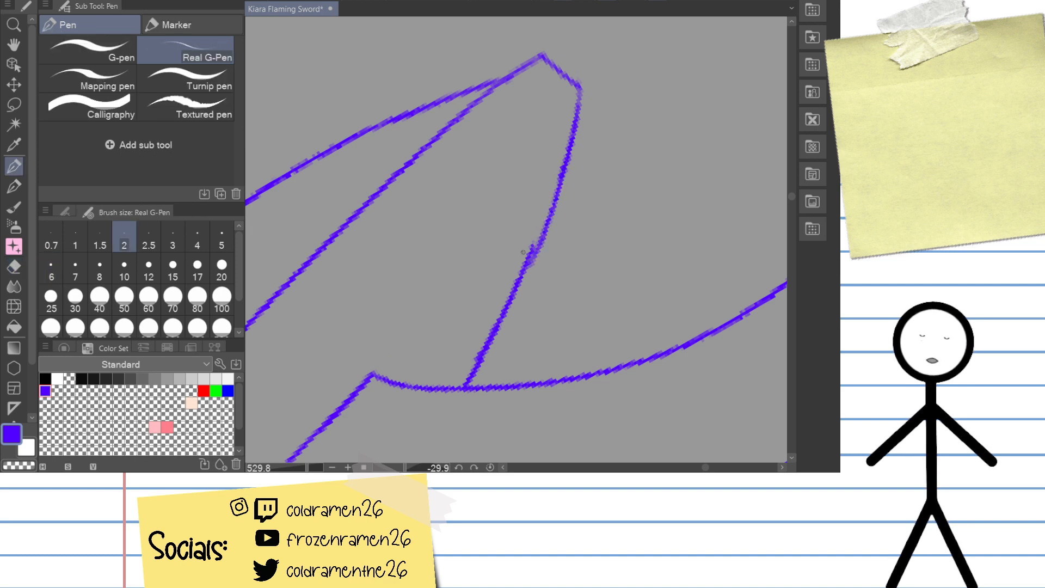
mouse_move(552, 200)
left_mouse_down()
mouse_move(513, 297)
mouse_move(543, 220)
mouse_move(524, 277)
left_mouse_up()
key("ctrl+z")
key("ctrl+z")
left_click_drag(562, 177, 515, 282)
key("ctrl+z")
left_click_drag(556, 210, 520, 281)
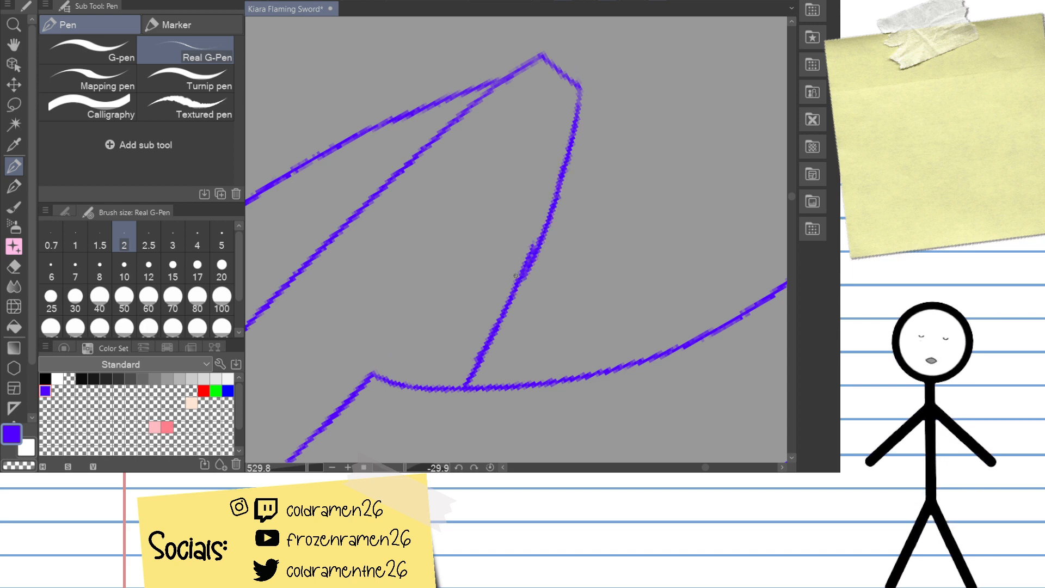
key("ctrl+z")
left_click_drag(552, 207, 509, 294)
key("ctrl+z")
left_click_drag(553, 207, 523, 277)
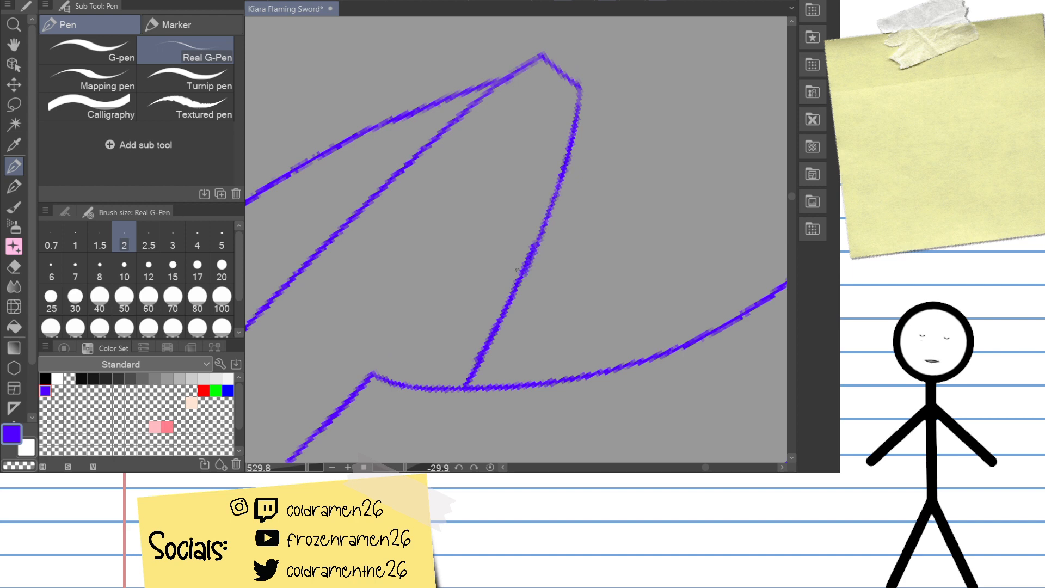
key("ctrl+z")
key("ctrl+z")
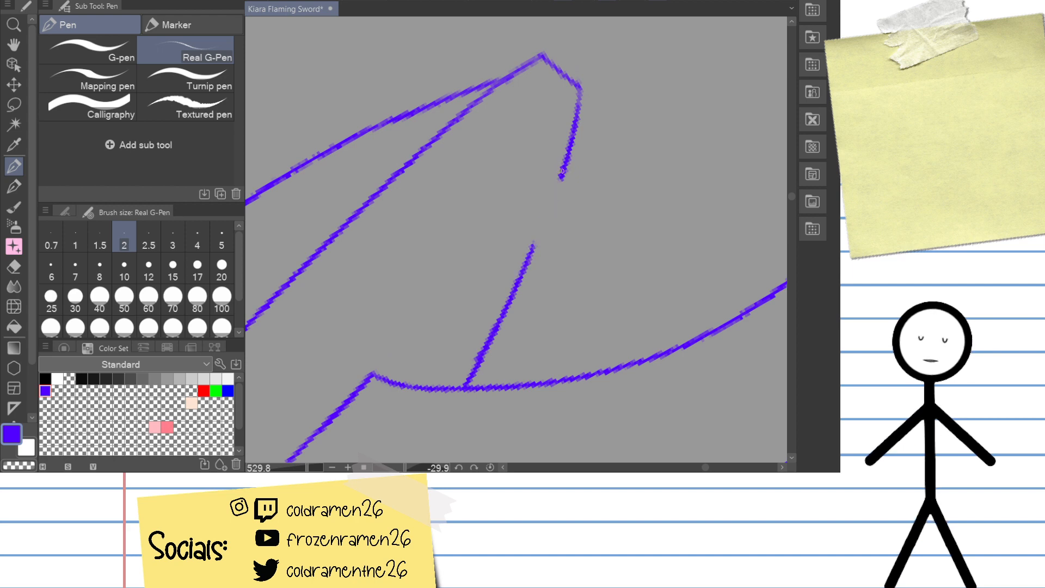
mouse_move(552, 207)
left_mouse_down()
mouse_move(510, 283)
mouse_move(524, 270)
left_mouse_up()
key("ctrl+z")
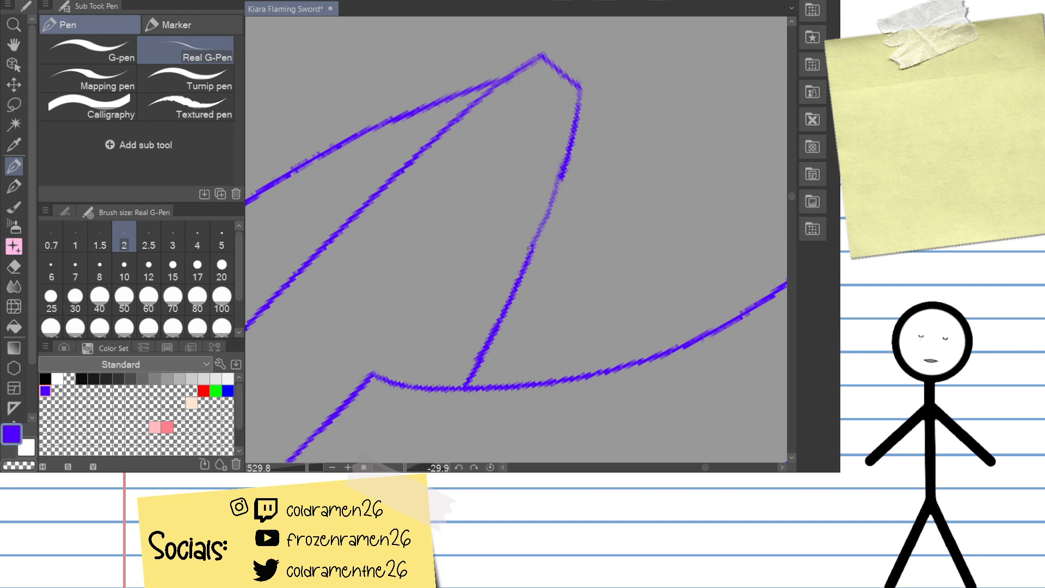
key("ctrl+z")
left_click_drag(553, 205, 515, 288)
key("ctrl+z")
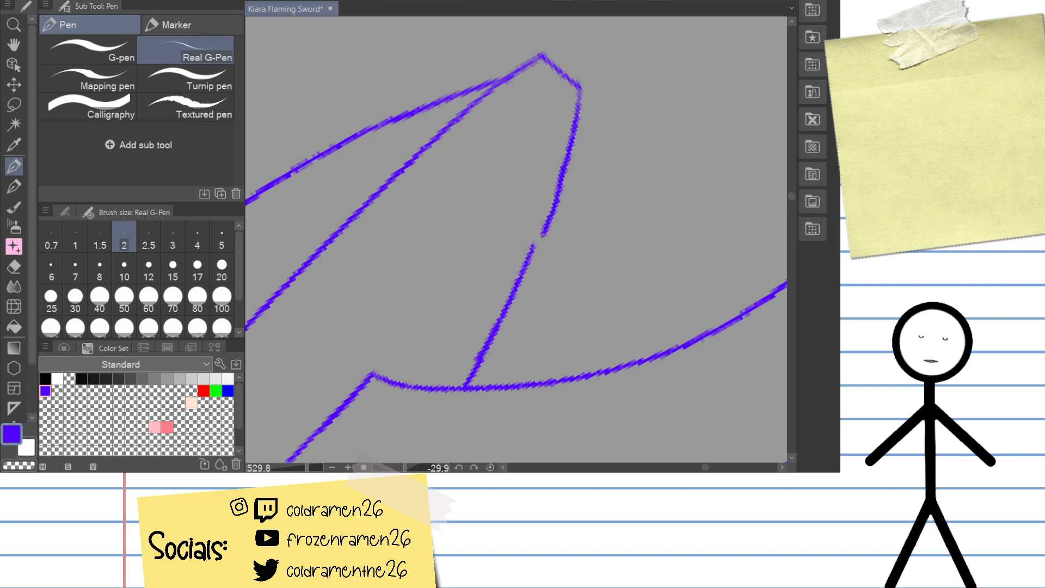
key("ctrl+z")
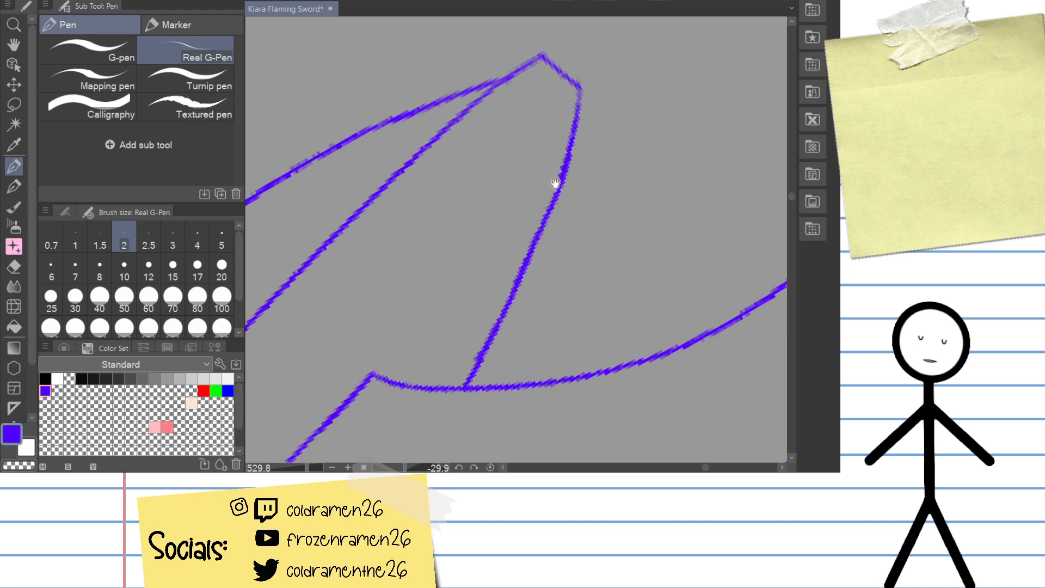
left_click_drag(556, 183, 566, 146)
Step: Clean the edges of the redrawn line and erase stray marks around the clasp with the Hard eraser at size 6
key("e")
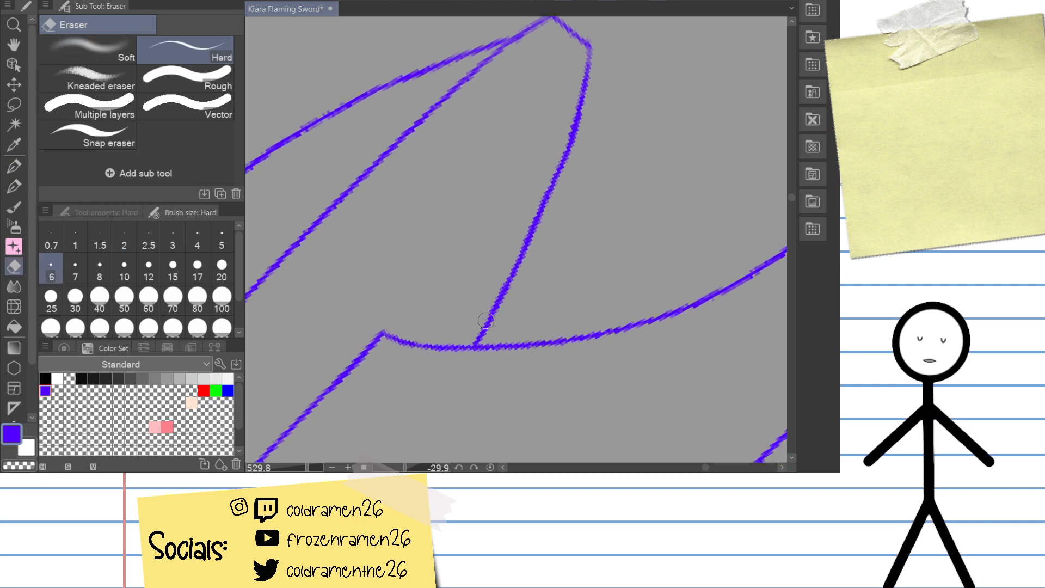
left_click_drag(517, 252, 504, 355)
mouse_move(548, 195)
left_mouse_down()
mouse_move(541, 233)
mouse_move(651, 120)
left_mouse_up()
left_click_drag(524, 272, 505, 291)
left_click_drag(407, 319, 682, 127)
left_click_drag(467, 336, 572, 240)
left_click_drag(612, 209, 595, 107)
left_click_drag(622, 155, 636, 121)
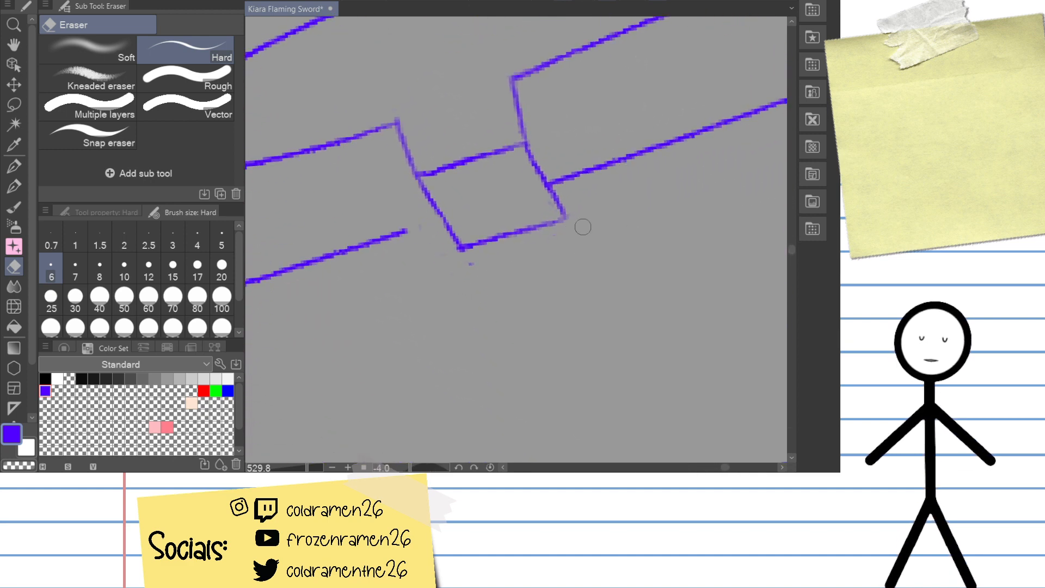
left_click_drag(521, 247, 501, 235)
left_click_drag(308, 468, 313, 468)
Step: Redraw the clasp's guard-side edge and extend the open straight guard line up to the clasp with the Real G-Pen at size 2
key("p")
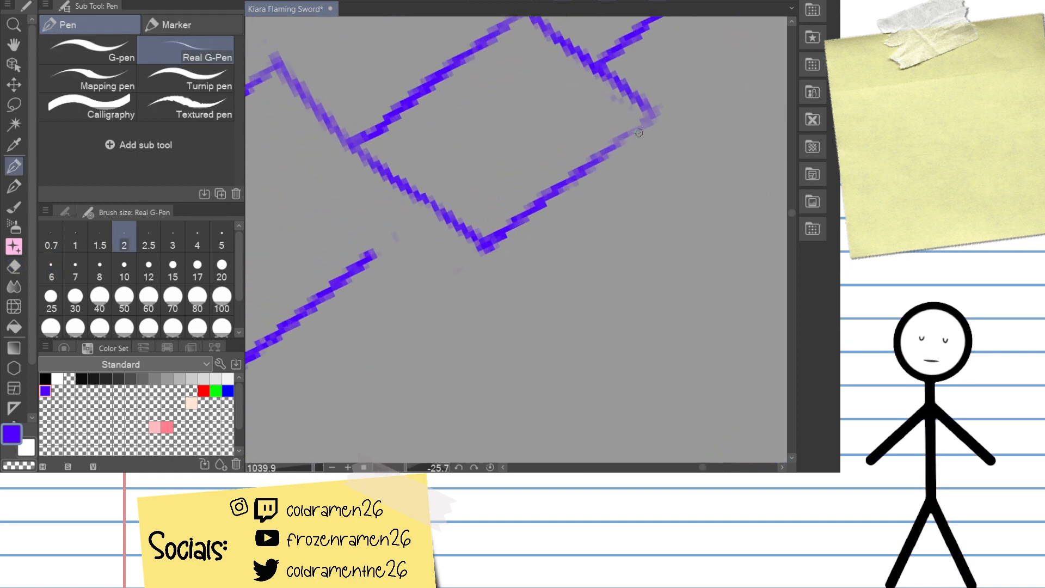
mouse_move(654, 112)
left_mouse_down()
mouse_move(606, 162)
mouse_move(481, 241)
left_mouse_up()
key("e")
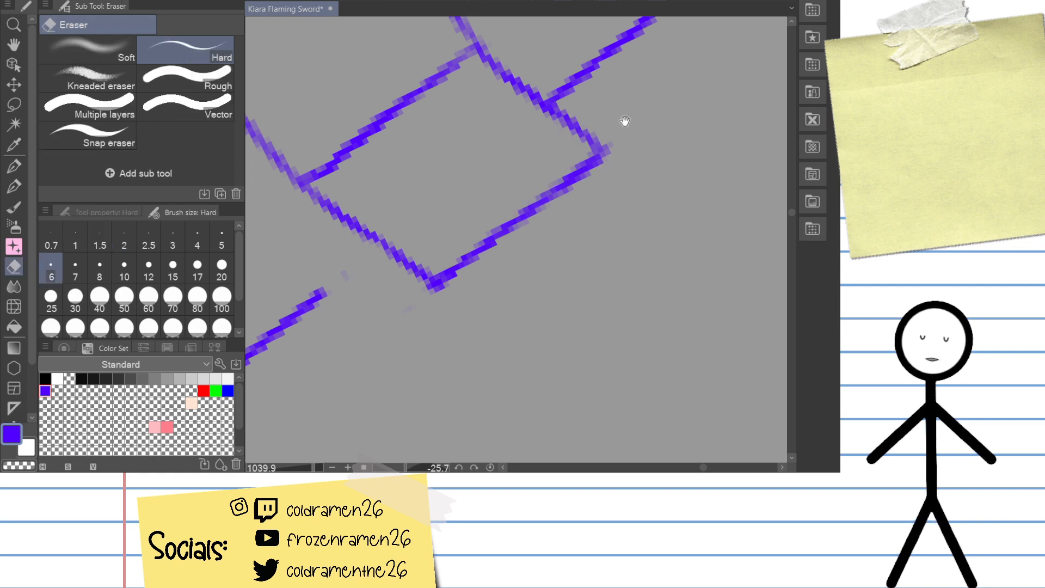
left_click_drag(625, 121, 597, 182)
left_click_drag(500, 231, 615, 183)
key("p")
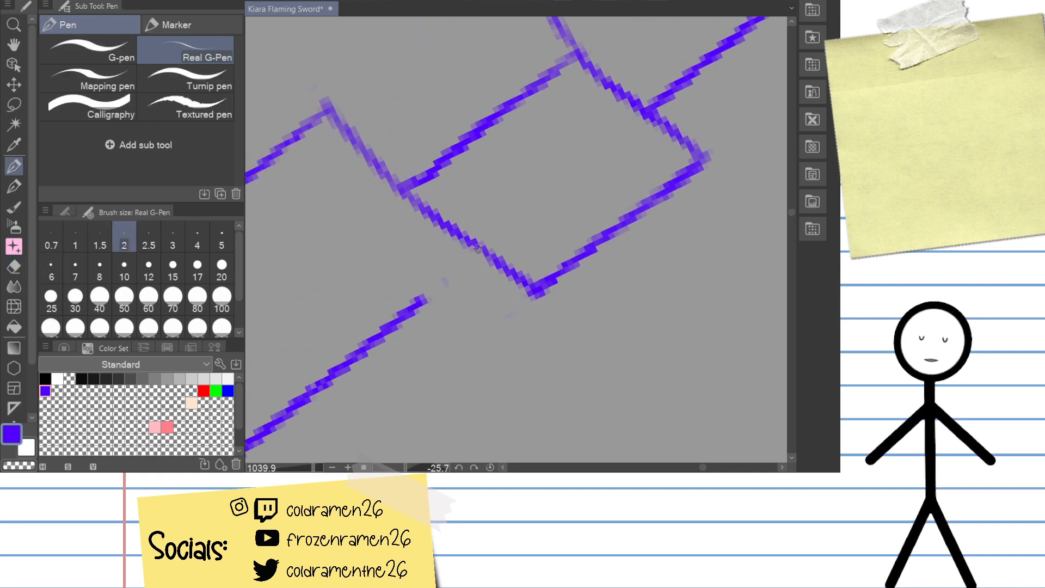
left_click_drag(474, 254, 416, 302)
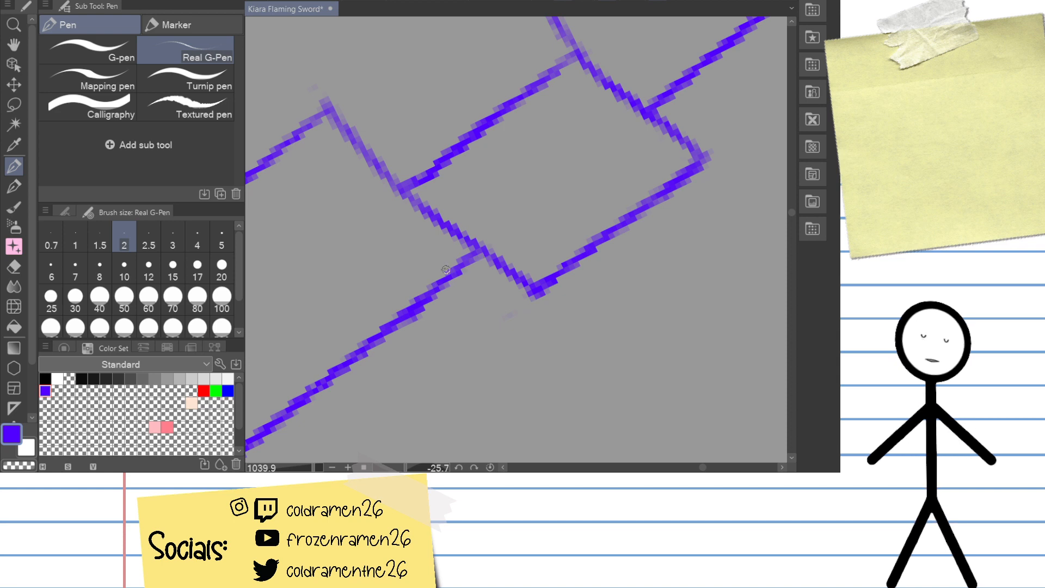
Step: Darken the faint upper part of the clasp's side line and erase the stray marks at its corner
mouse_move(445, 269)
left_mouse_down()
mouse_move(455, 289)
mouse_move(625, 262)
mouse_move(597, 272)
left_mouse_up()
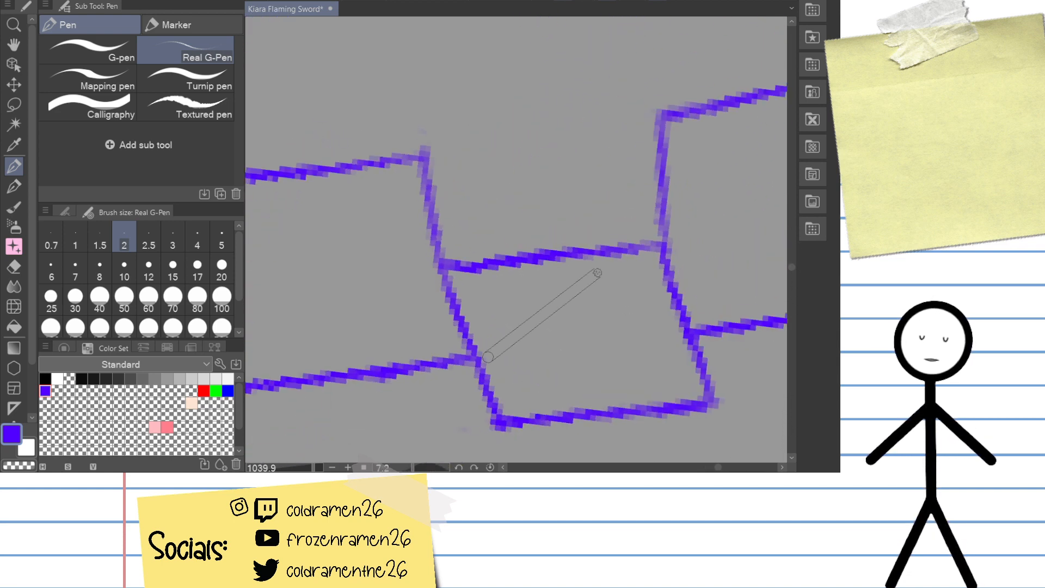
left_click_drag(423, 155, 438, 257)
key("e")
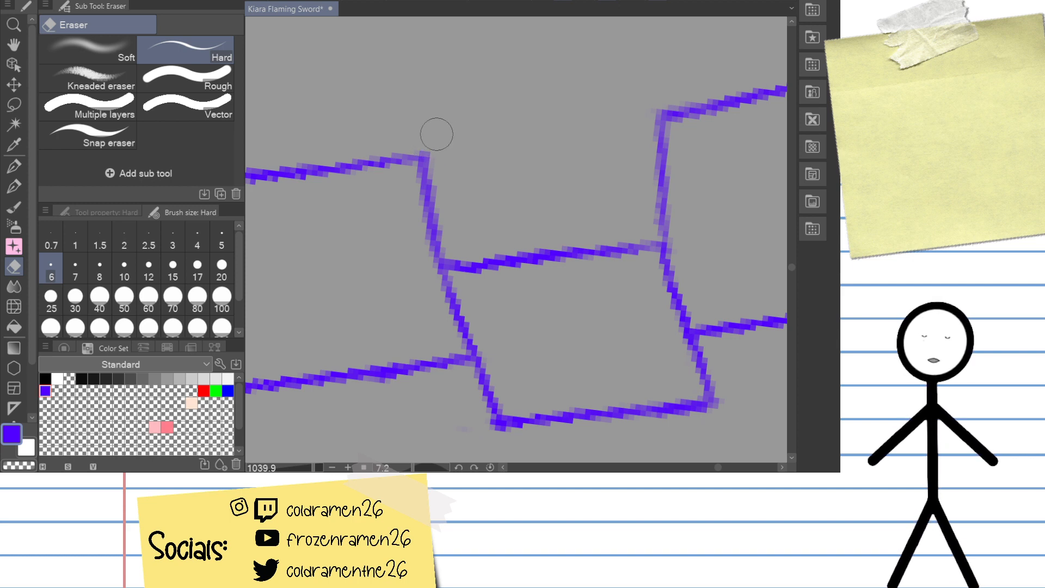
mouse_move(436, 134)
left_mouse_down()
mouse_move(578, 226)
mouse_move(565, 252)
mouse_move(467, 317)
mouse_move(558, 268)
mouse_move(589, 330)
left_mouse_up()
left_click_drag(582, 163, 435, 321)
Step: Extend the inner arch line across the pointed side piece's outline with the Real G-Pen at size 2
scroll(516, 240, "down", 10)
scroll(523, 240, "up", 7)
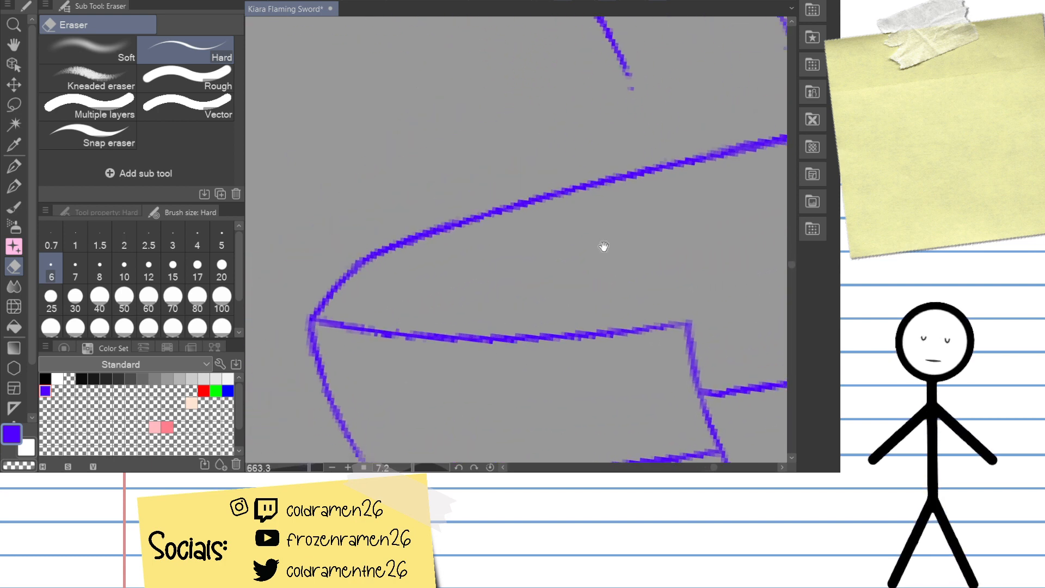
left_click_drag(603, 246, 433, 292)
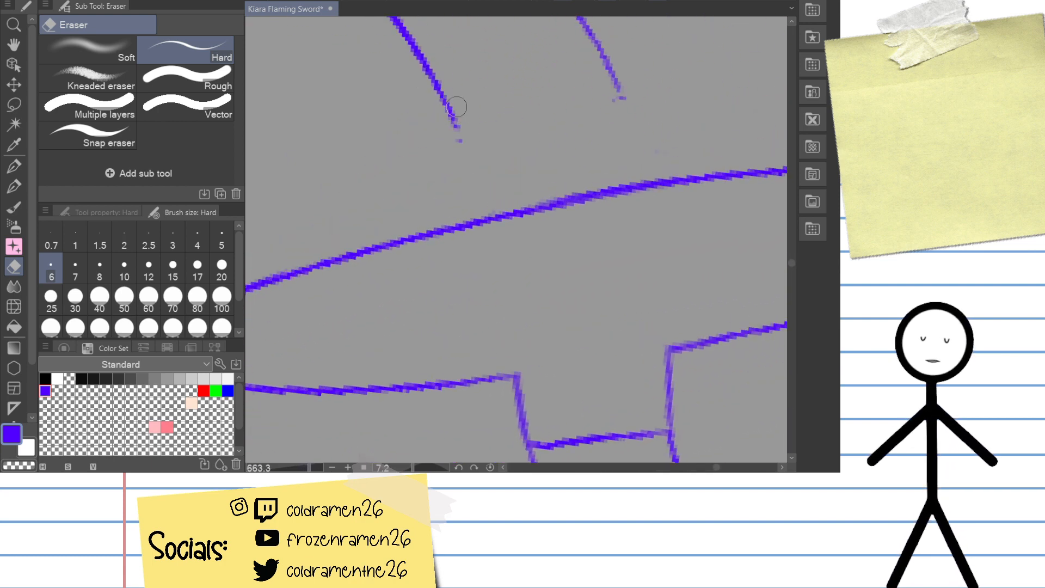
key("p")
mouse_move(452, 114)
left_mouse_down()
mouse_move(485, 231)
mouse_move(483, 212)
left_mouse_up()
key("ctrl+z")
key("ctrl+z")
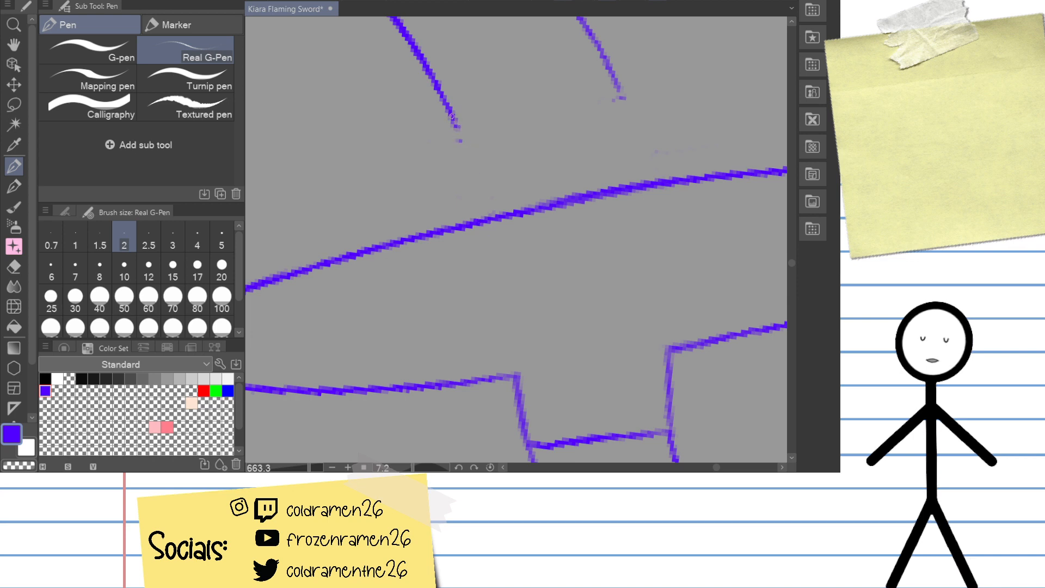
left_click_drag(451, 111, 475, 217)
key("ctrl+z")
left_click_drag(449, 111, 485, 238)
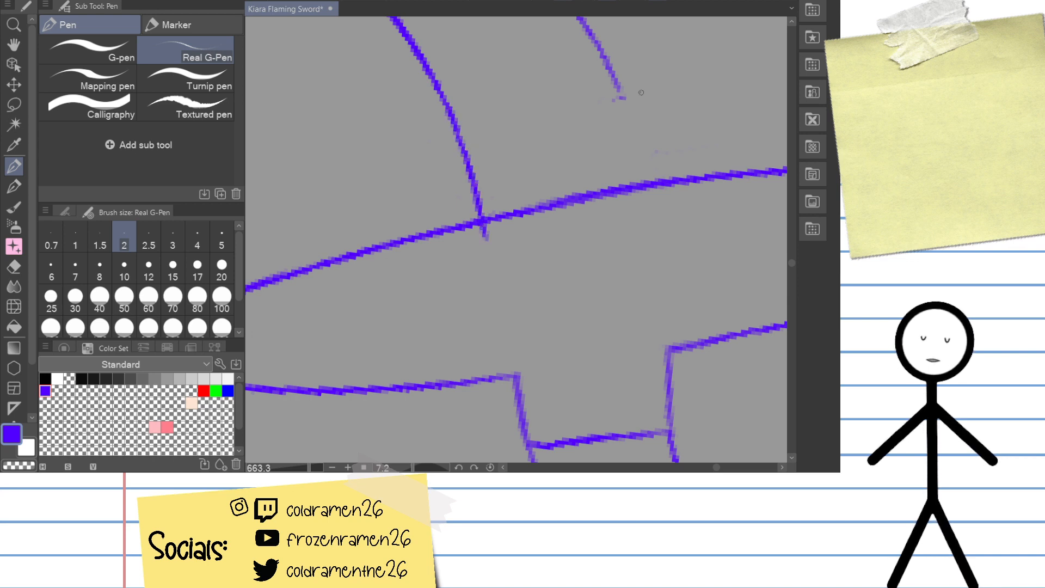
Step: Extend the outer arch line in a matching curve across the side piece's outline
mouse_move(611, 71)
left_mouse_down()
mouse_move(646, 186)
mouse_move(648, 215)
left_mouse_up()
left_click_drag(655, 109, 605, 146)
left_click_drag(657, 130, 683, 174)
Step: Erase the inner arch line's overhang inside the right side piece with the Hard eraser at size 6
key("e")
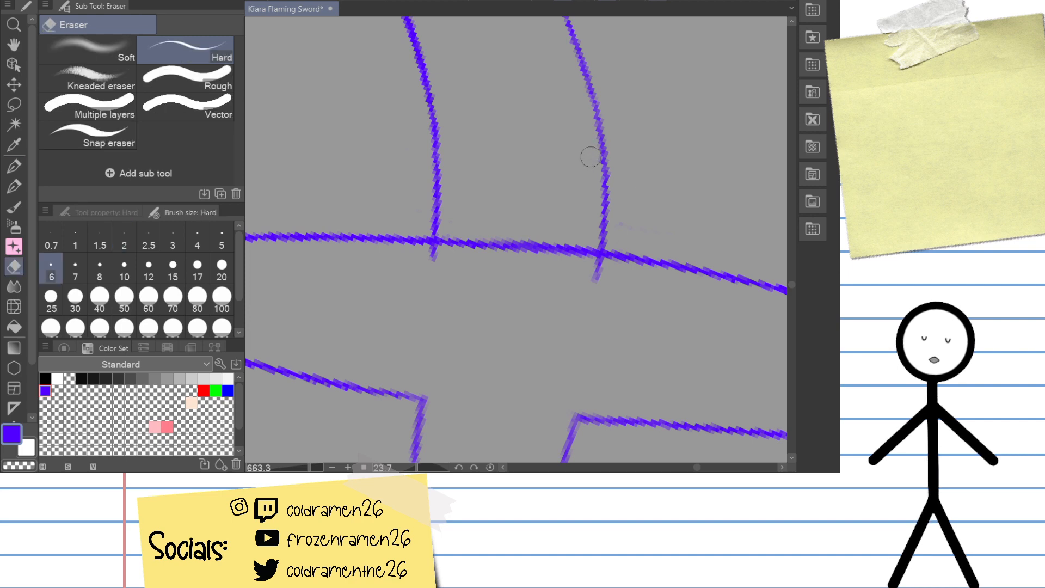
left_click_drag(585, 150, 575, 67)
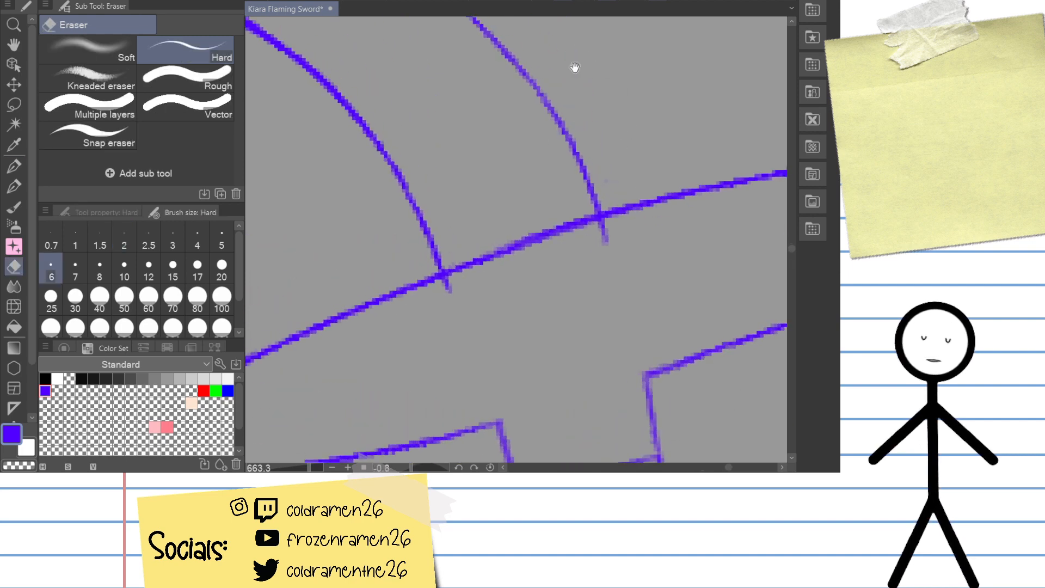
left_click_drag(310, 468, 319, 467)
left_click_drag(488, 296, 579, 190)
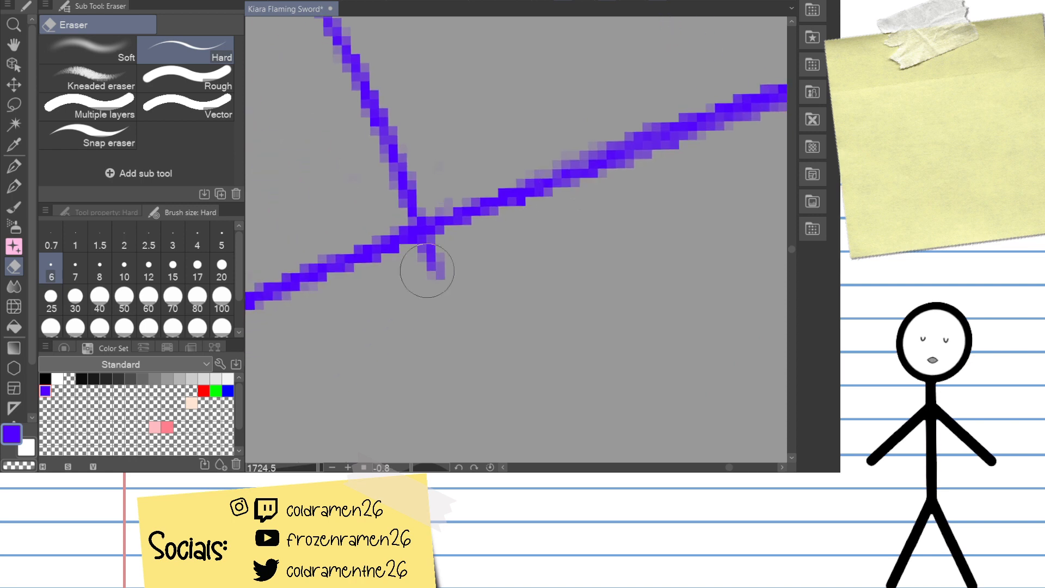
mouse_move(427, 269)
left_mouse_down()
mouse_move(414, 271)
mouse_move(434, 285)
left_mouse_up()
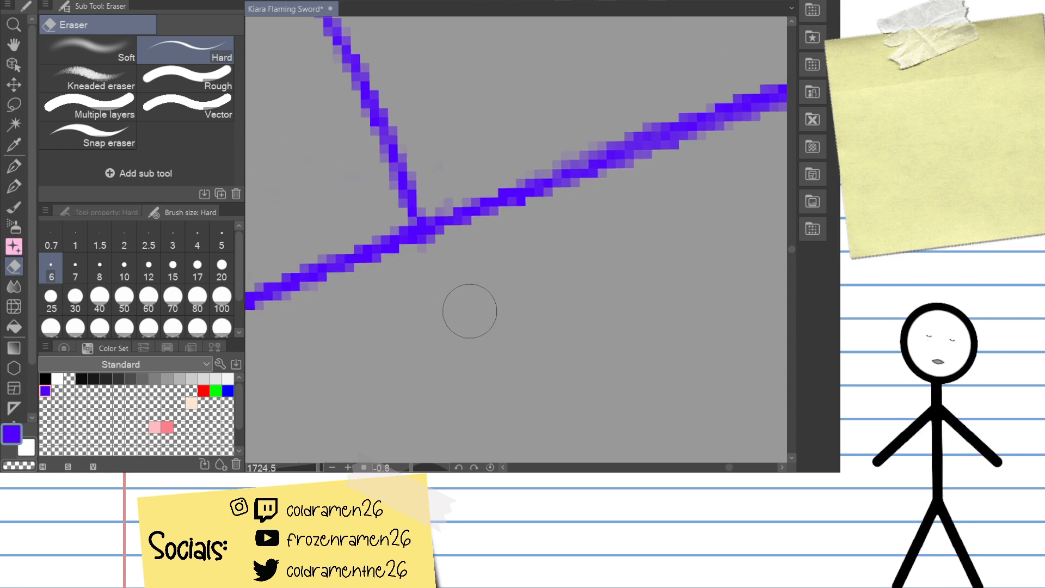
left_click_drag(431, 250, 435, 246)
Step: Erase the right side piece's outline between the two arch lines and trim the outer arch line's overhang at its corner
left_click_drag(546, 210, 458, 262)
mouse_move(382, 231)
left_mouse_down()
mouse_move(365, 269)
mouse_move(355, 262)
mouse_move(352, 286)
mouse_move(405, 286)
mouse_move(413, 279)
mouse_move(399, 274)
mouse_move(414, 249)
mouse_move(424, 277)
mouse_move(381, 236)
mouse_move(460, 275)
mouse_move(478, 303)
mouse_move(486, 279)
mouse_move(508, 289)
mouse_move(531, 279)
mouse_move(531, 214)
mouse_move(593, 143)
mouse_move(623, 141)
mouse_move(634, 170)
mouse_move(523, 181)
left_mouse_up()
left_click_drag(474, 179, 504, 166)
mouse_move(550, 213)
left_mouse_down()
mouse_move(569, 224)
mouse_move(577, 196)
mouse_move(612, 229)
mouse_move(625, 177)
mouse_move(654, 281)
mouse_move(648, 215)
mouse_move(541, 256)
left_mouse_up()
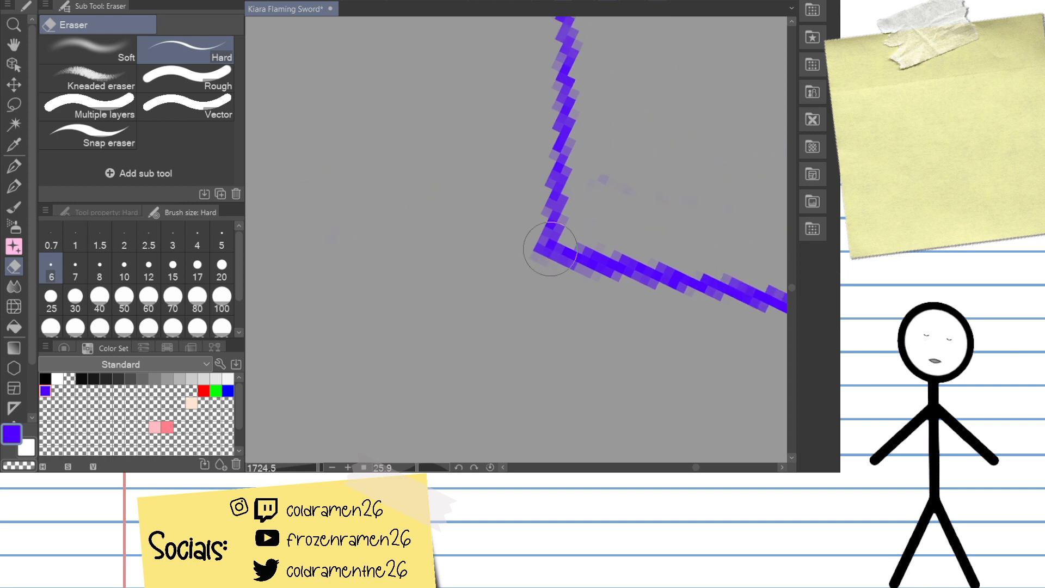
Step: Examine the right side piece's clasp and the guard lines around the scroll stems for remaining flaws
left_click_drag(486, 345, 643, 131)
left_click_drag(513, 336, 642, 168)
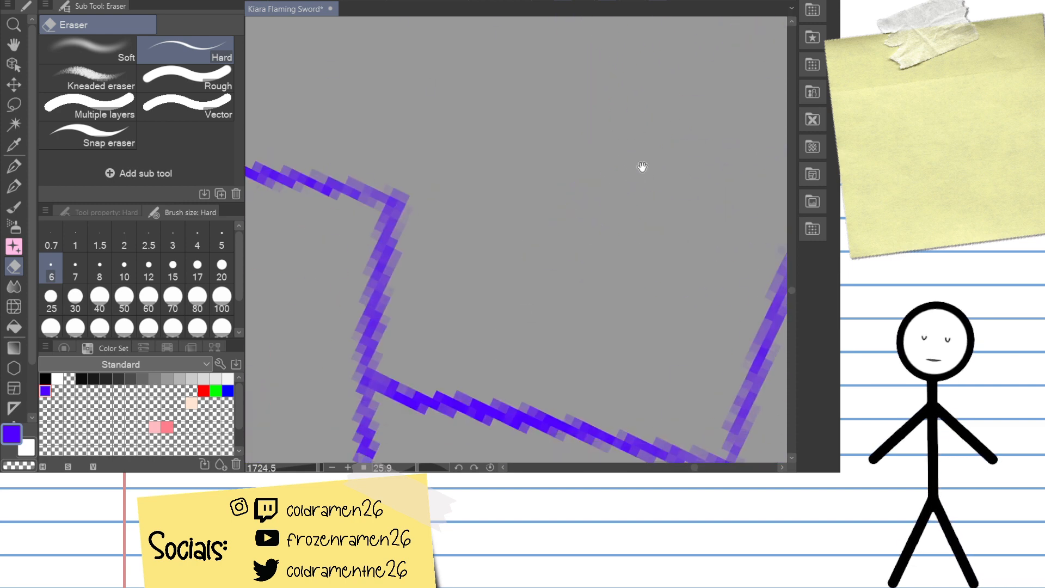
left_click_drag(540, 268, 637, 136)
left_click_drag(556, 277, 693, 169)
left_click_drag(515, 231, 665, 234)
left_click_drag(485, 189, 686, 295)
mouse_move(398, 229)
left_mouse_down()
mouse_move(450, 279)
mouse_move(474, 198)
left_mouse_up()
left_click_drag(320, 467, 294, 467)
scroll(378, 345, "up", 6)
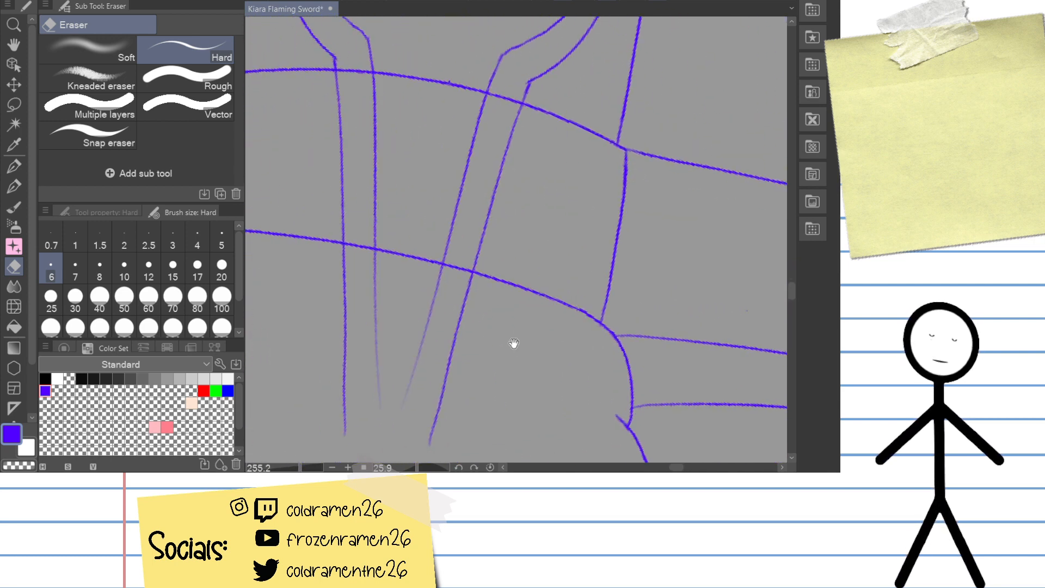
mouse_move(458, 323)
left_mouse_down()
mouse_move(464, 352)
mouse_move(528, 320)
mouse_move(458, 337)
mouse_move(490, 324)
mouse_move(473, 320)
mouse_move(512, 347)
left_mouse_up()
scroll(512, 346, "up", 8)
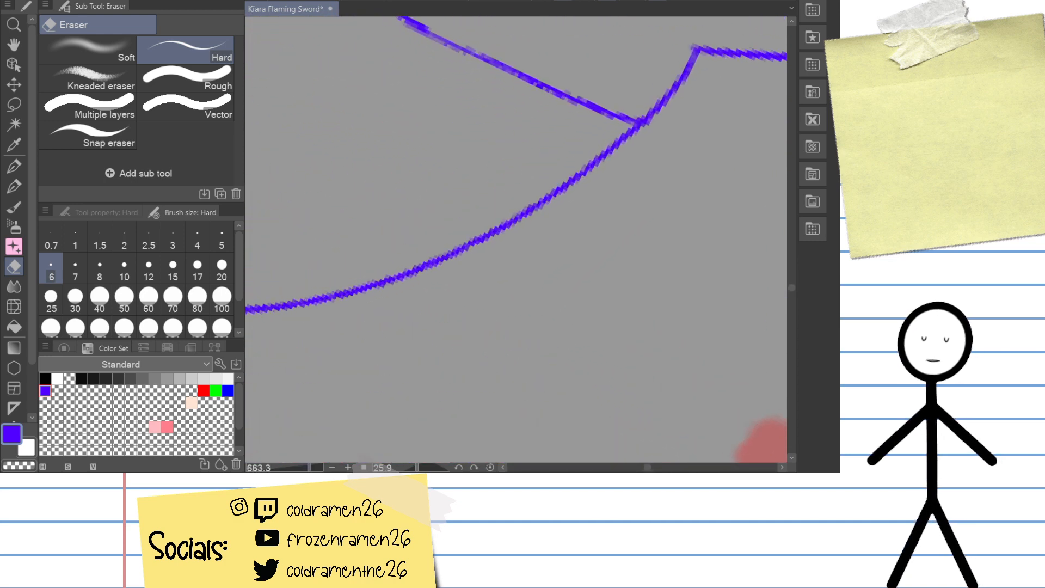
Step: Erase the rough edge of the left side piece's lower line near its blunt tip and retrace it with the Real G-Pen at size 2
left_click_drag(609, 310, 383, 348)
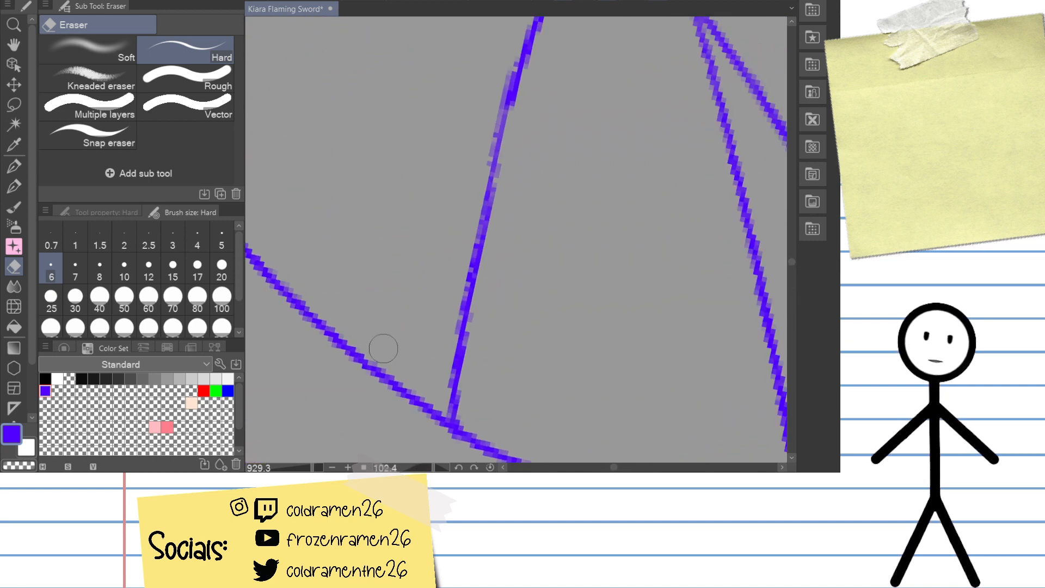
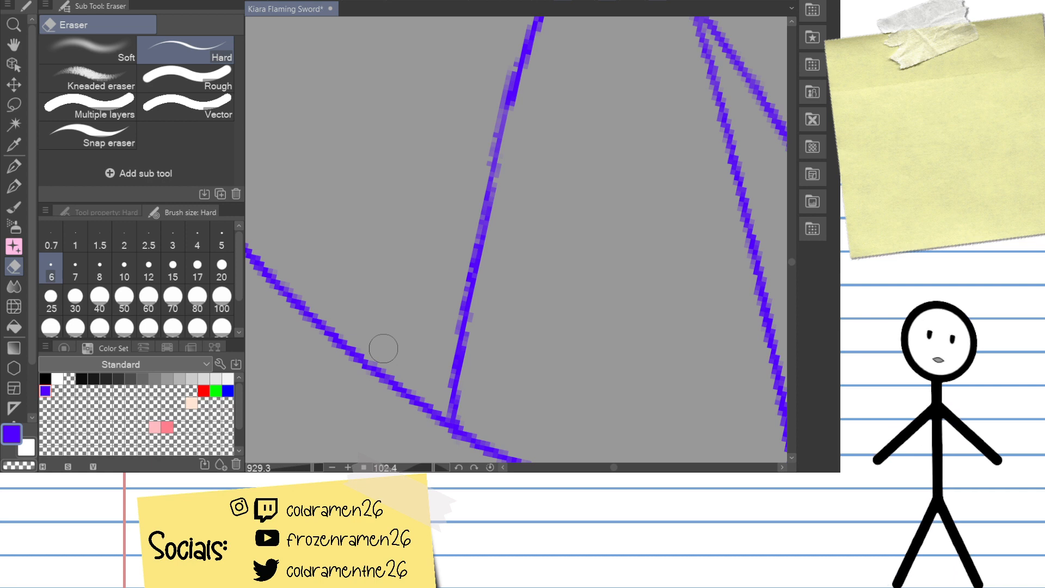
left_click_drag(383, 348, 307, 482)
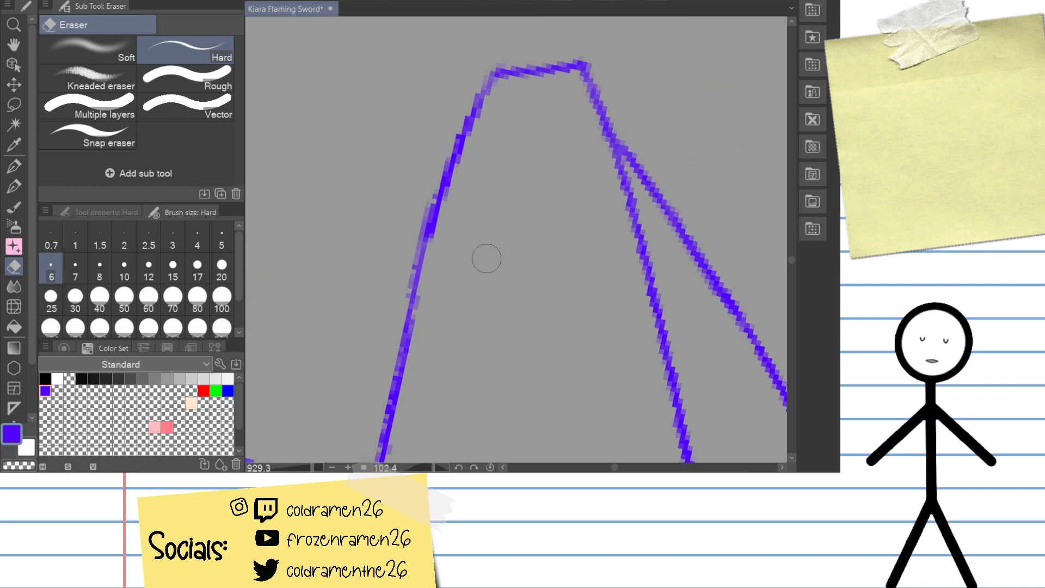
mouse_move(422, 211)
left_mouse_down()
mouse_move(420, 268)
mouse_move(406, 210)
left_mouse_up()
left_click_drag(399, 256, 392, 274)
key("p")
left_click_drag(434, 126, 366, 376)
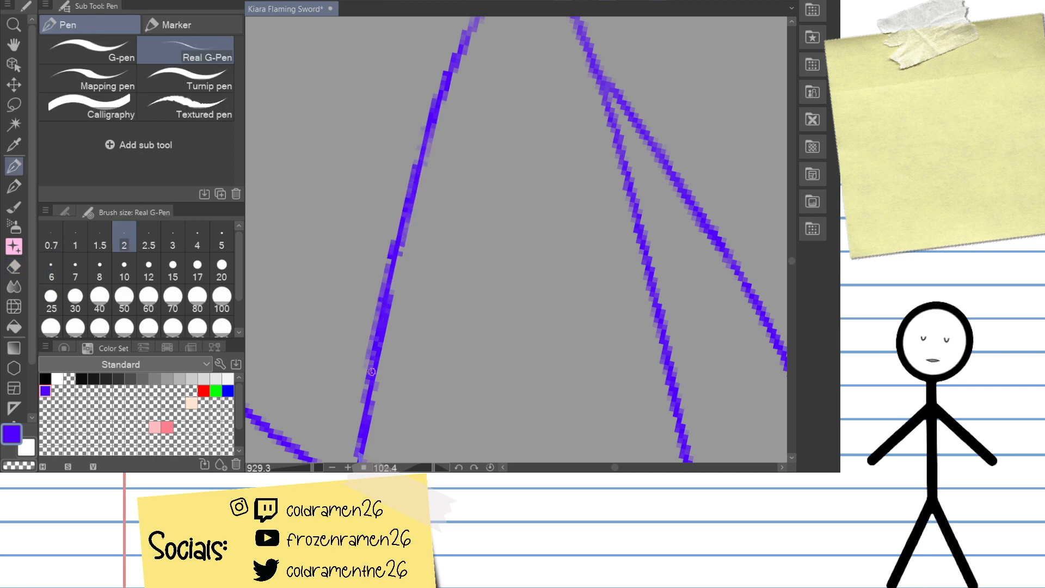
left_click_drag(448, 156, 437, 257)
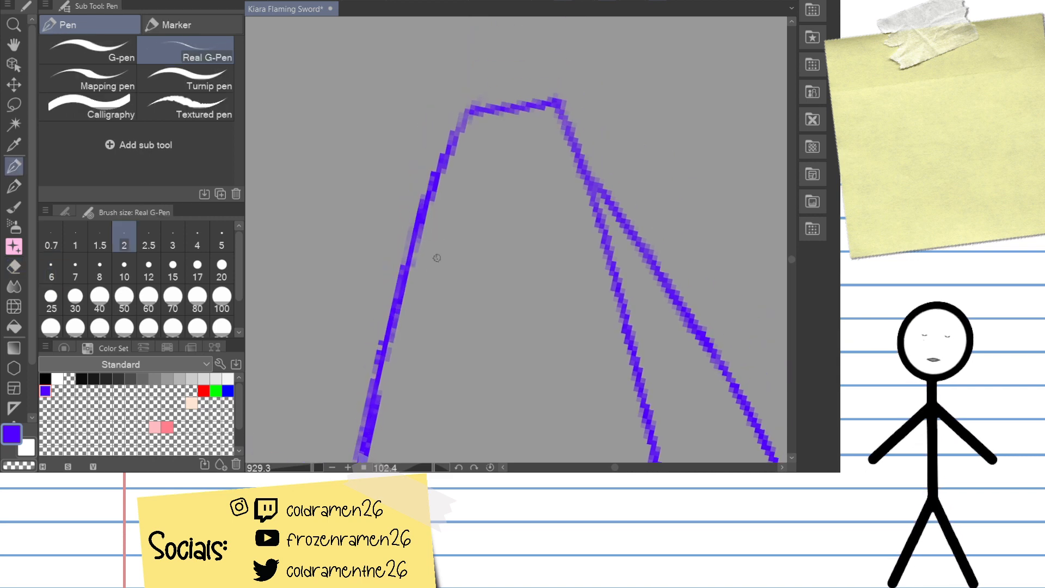
Step: Darken the short upper edge running from the left side piece's blunt tip to where its two lines split
left_click_drag(629, 135, 527, 193)
left_click_drag(649, 175, 415, 96)
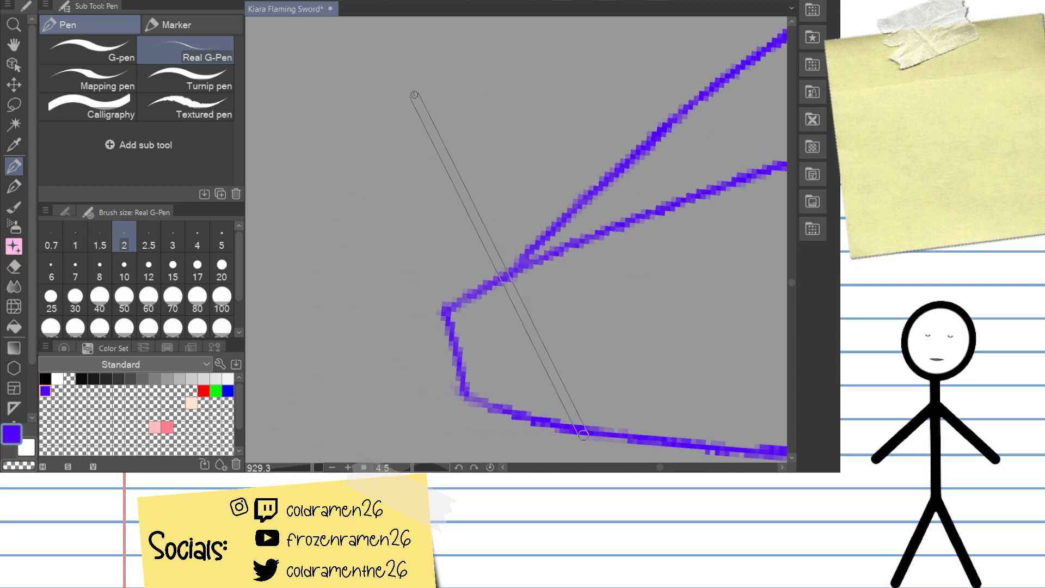
left_click_drag(641, 304, 633, 234)
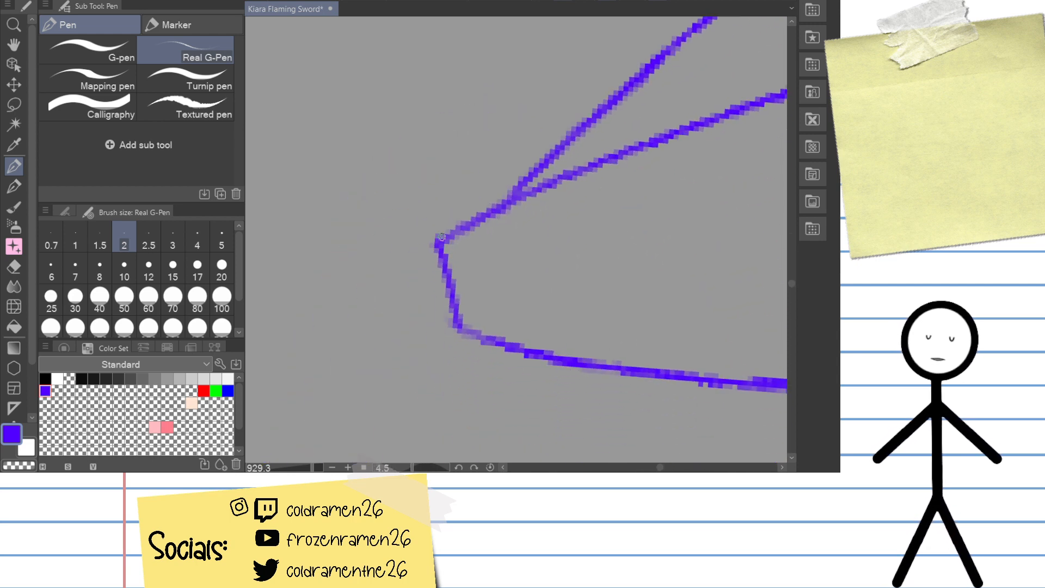
left_click_drag(441, 238, 528, 186)
key("ctrl+z")
left_click_drag(442, 240, 547, 181)
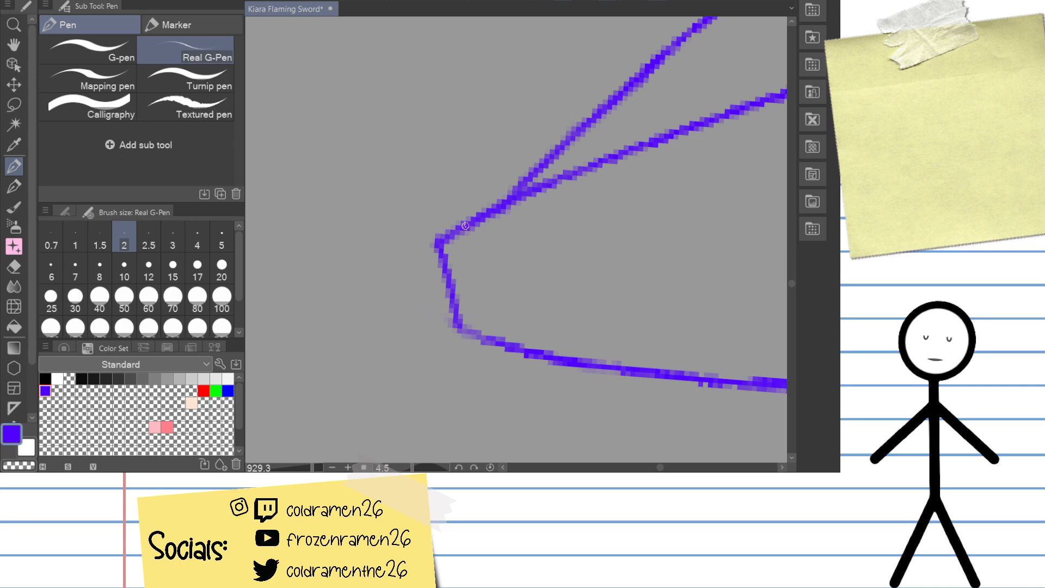
Step: Erase the outer arch line's overhang and the left side piece's outline between the two arch lines with the Hard eraser at size 6
left_click_drag(679, 138, 450, 297)
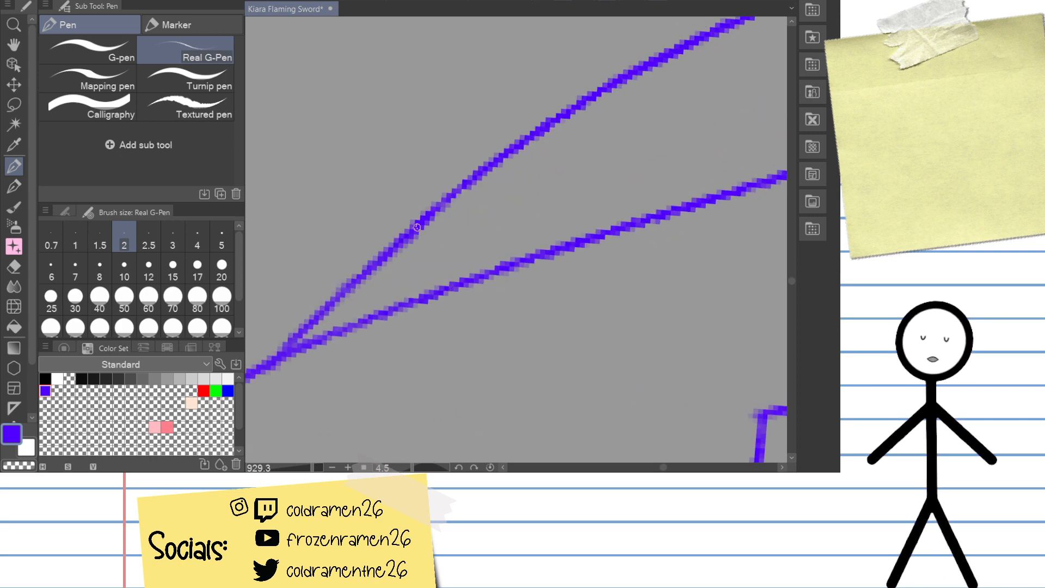
mouse_move(715, 181)
left_mouse_down()
mouse_move(536, 276)
mouse_move(461, 276)
left_mouse_up()
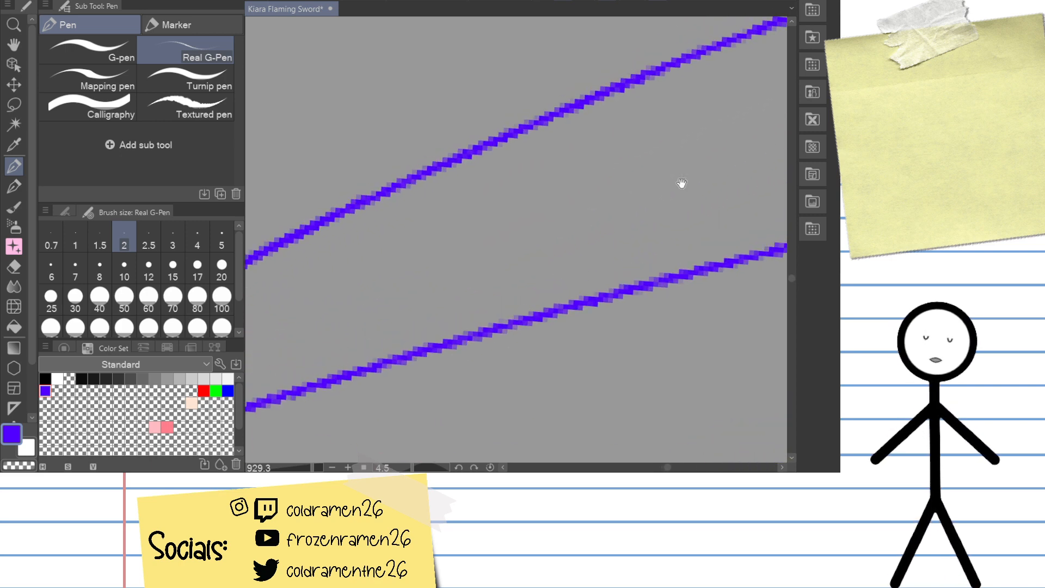
left_click_drag(682, 183, 497, 277)
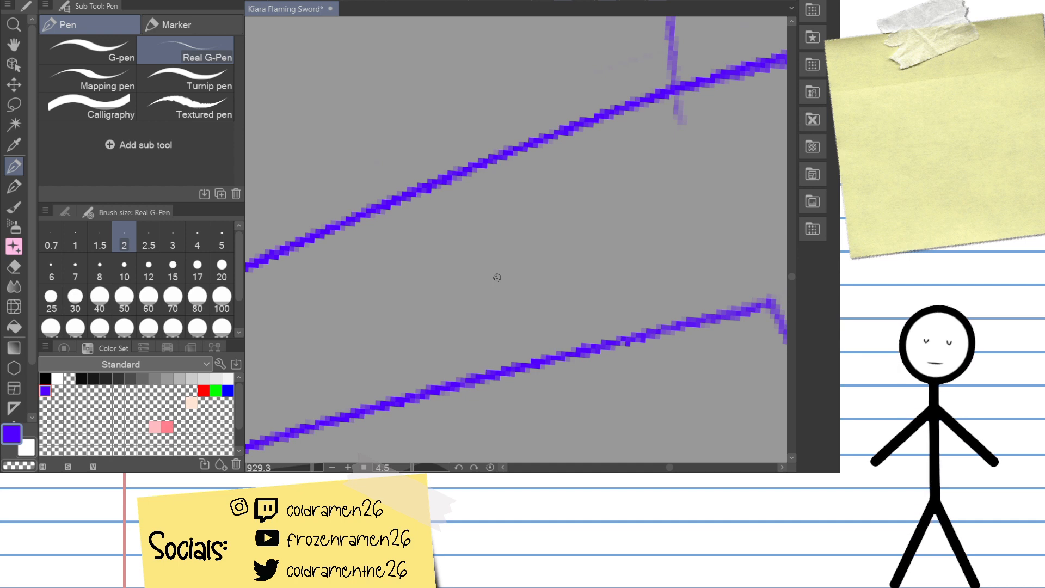
left_click_drag(657, 163, 441, 277)
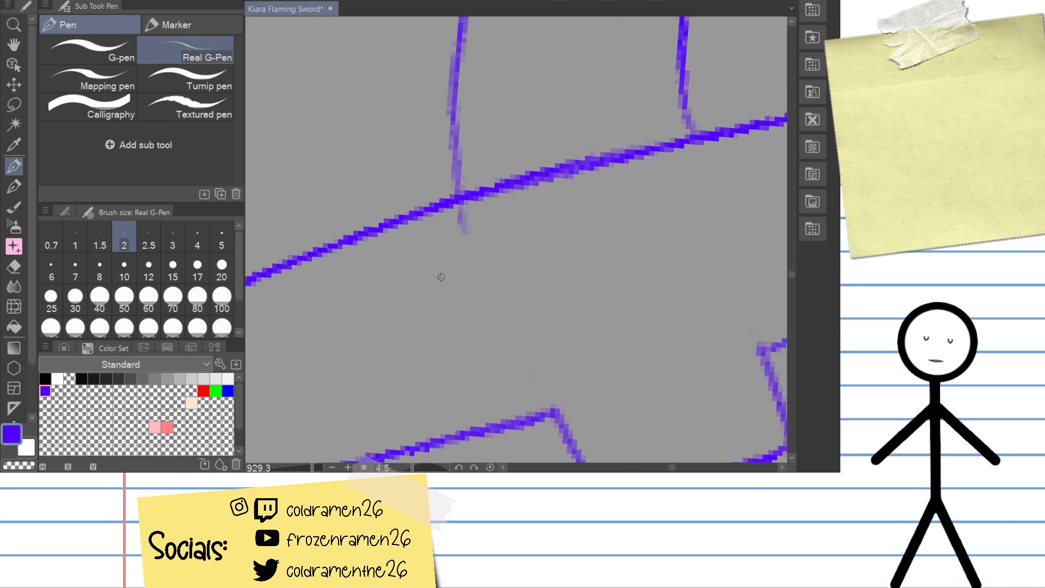
key("e")
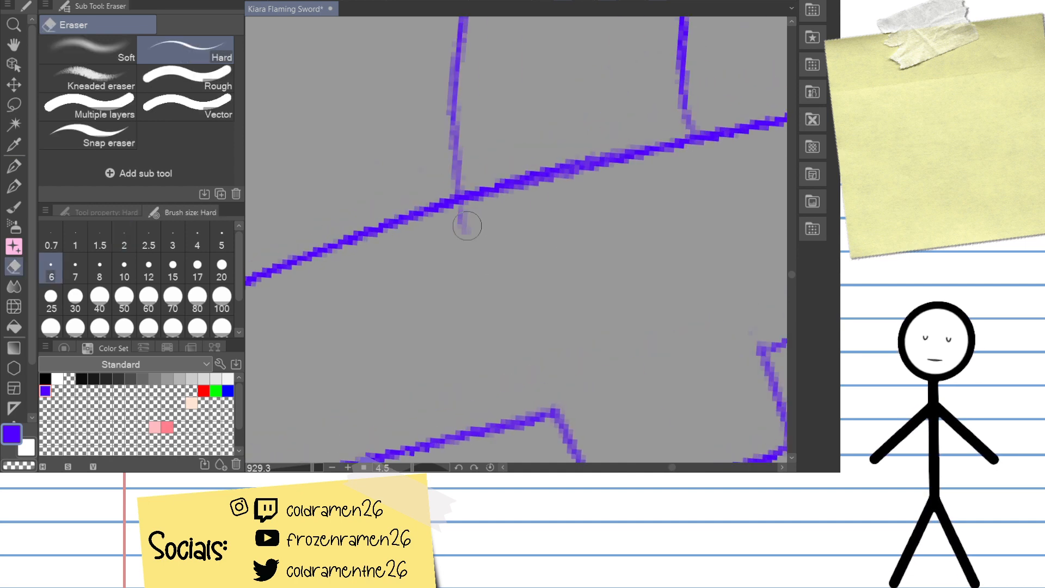
mouse_move(463, 217)
left_mouse_down()
mouse_move(458, 241)
mouse_move(422, 236)
mouse_move(446, 241)
mouse_move(494, 218)
mouse_move(502, 236)
mouse_move(525, 223)
mouse_move(543, 180)
mouse_move(553, 194)
mouse_move(539, 212)
left_mouse_up()
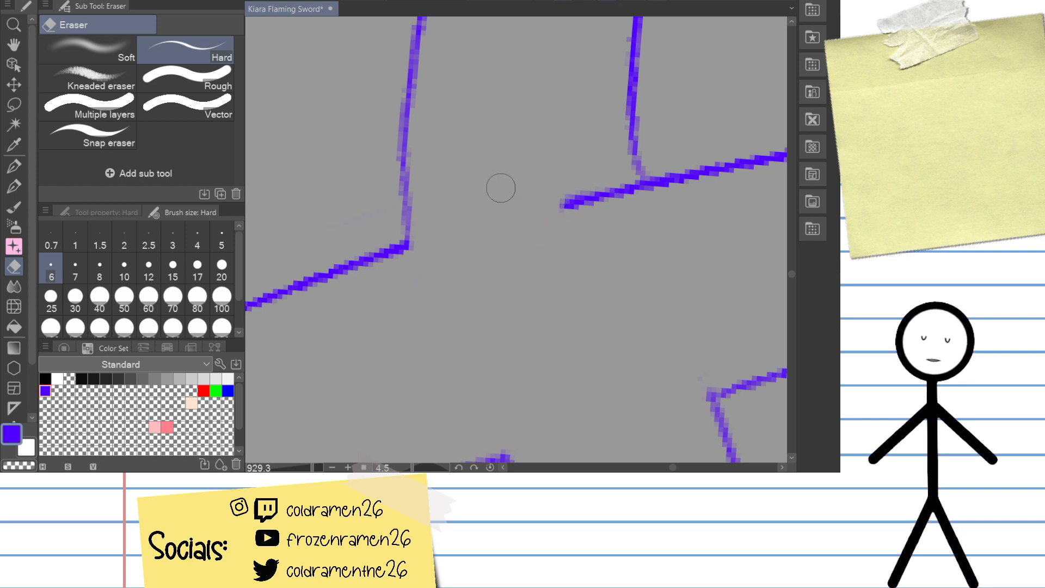
mouse_move(551, 99)
left_mouse_down()
mouse_move(599, 106)
mouse_move(532, 121)
left_mouse_up()
Step: Redraw the inner arch line's faint end down to the left side piece's outline and erase the outline stub beyond that corner
key("p")
mouse_move(479, 147)
left_mouse_down()
mouse_move(448, 226)
mouse_move(300, 193)
left_mouse_up()
key("e")
mouse_move(466, 180)
left_mouse_down()
mouse_move(490, 220)
mouse_move(515, 220)
mouse_move(532, 205)
mouse_move(537, 217)
mouse_move(562, 189)
mouse_move(536, 218)
mouse_move(572, 209)
left_mouse_up()
key("p")
Step: Examine the left side piece, its clasp and the scroll stems crossing the guard's central band for lines that need cleaning
left_click_drag(680, 221, 532, 163)
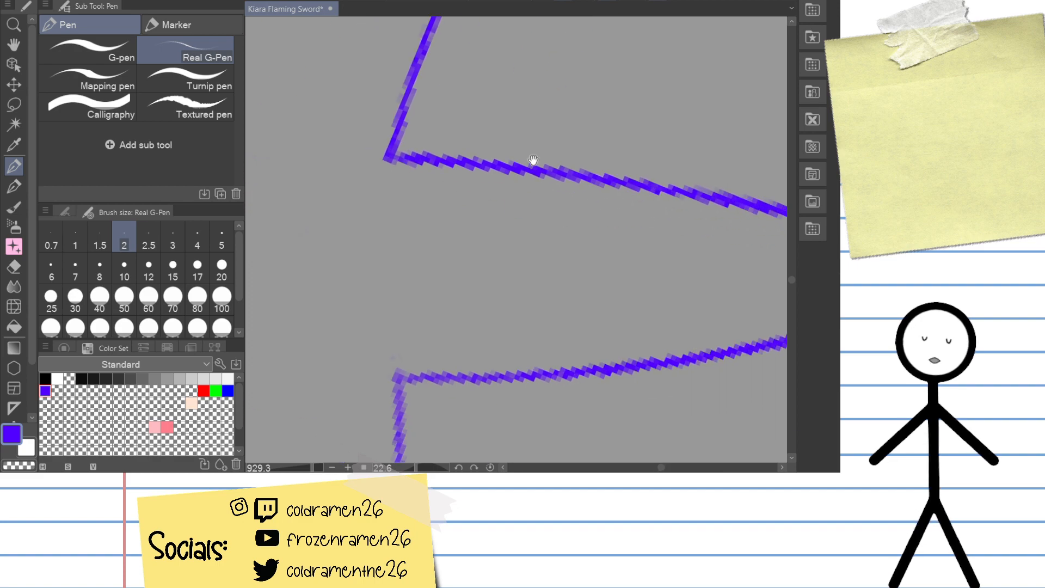
left_click_drag(656, 180, 511, 207)
left_click_drag(711, 178, 564, 86)
left_click_drag(696, 207, 597, 154)
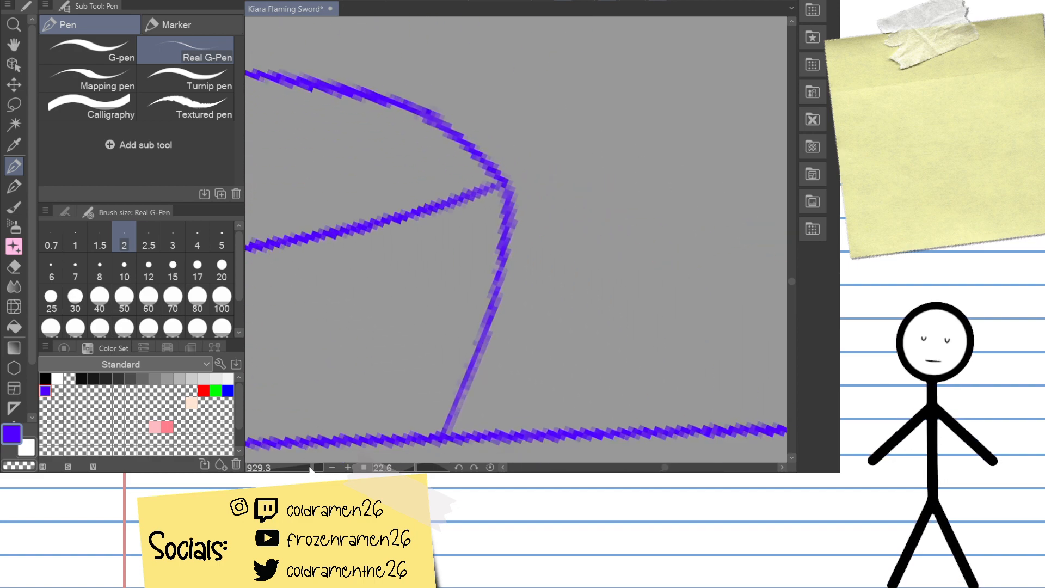
left_click_drag(311, 467, 292, 467)
scroll(516, 235, "up", 8)
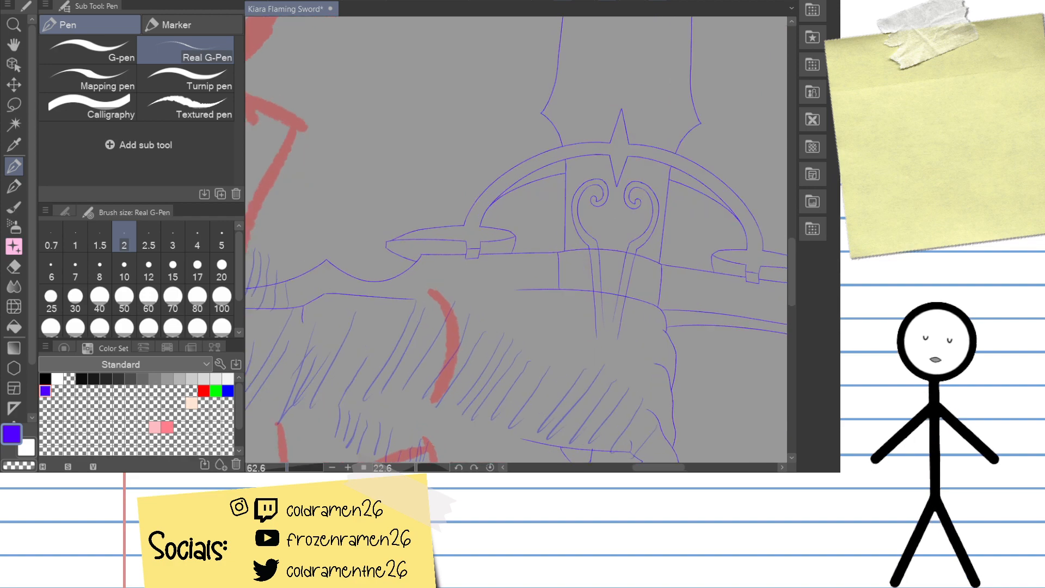
scroll(516, 235, "down", 2)
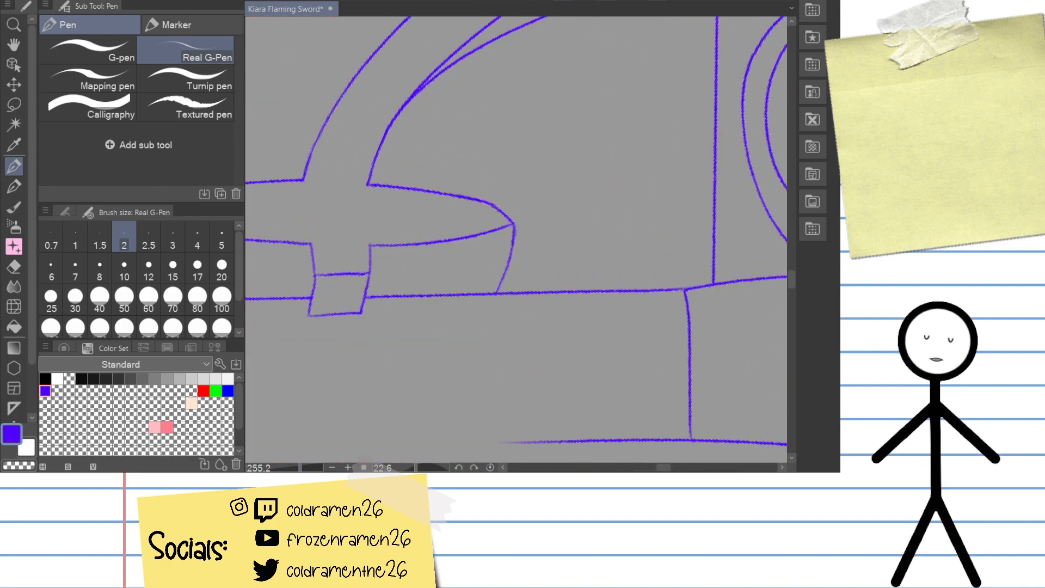
left_click_drag(433, 294, 707, 329)
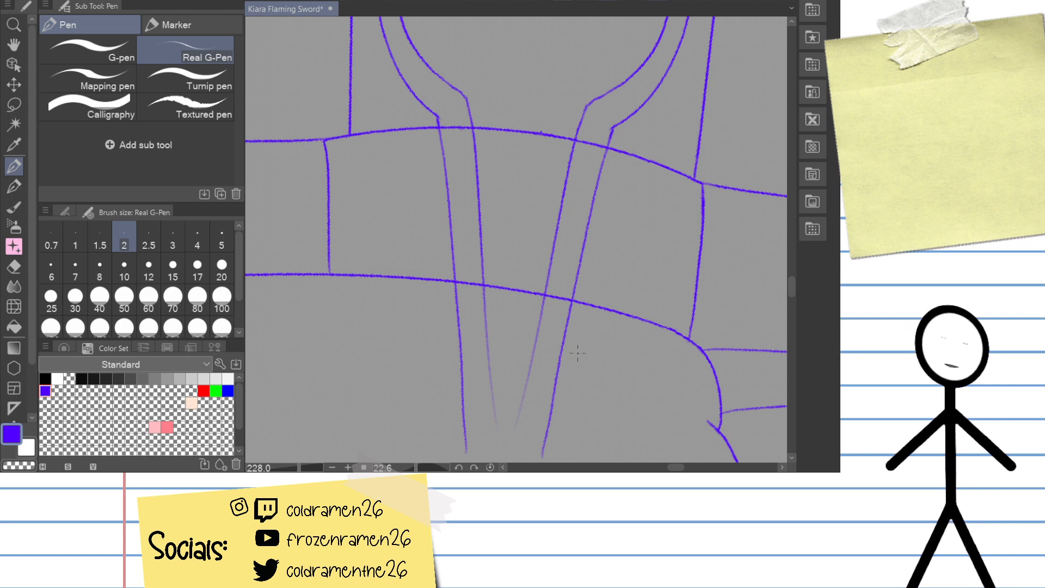
left_click_drag(523, 285, 568, 333)
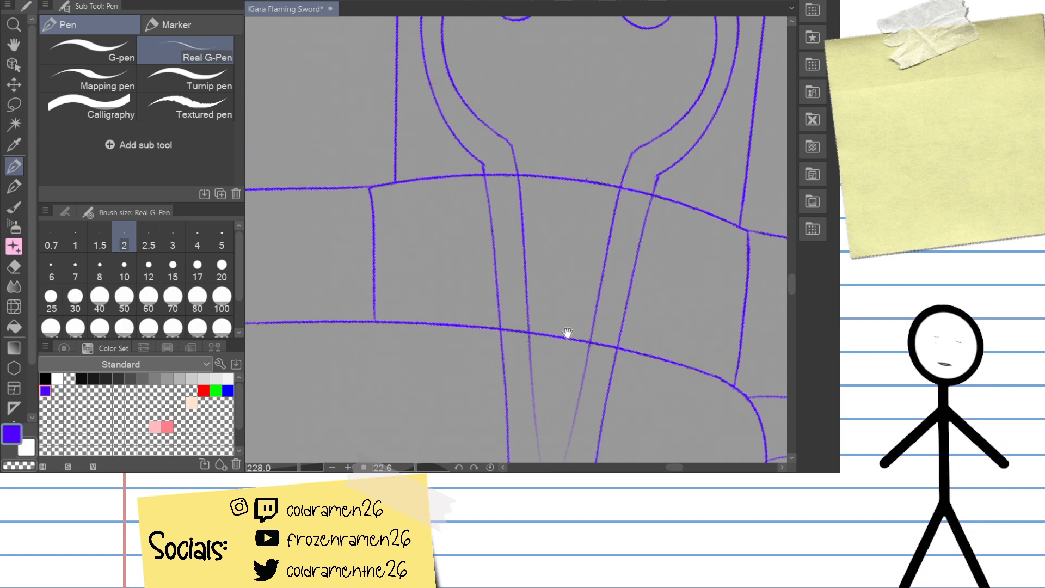
Step: Erase the central band's upper curve where it crosses between the two lines of the left scroll stem
scroll(338, 453, "up", 8)
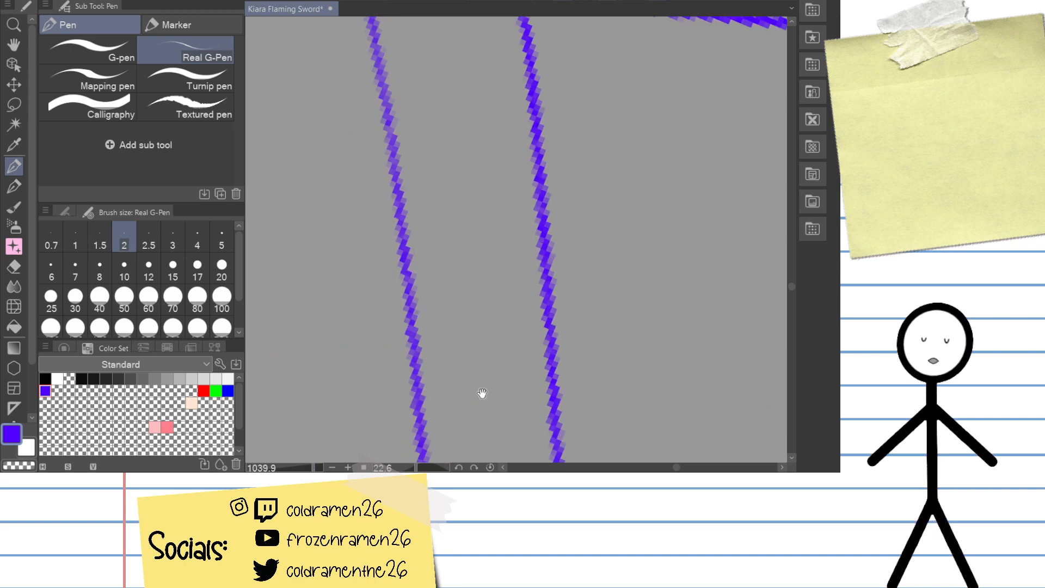
mouse_move(523, 325)
left_mouse_down()
mouse_move(508, 310)
mouse_move(554, 321)
mouse_move(530, 329)
left_mouse_up()
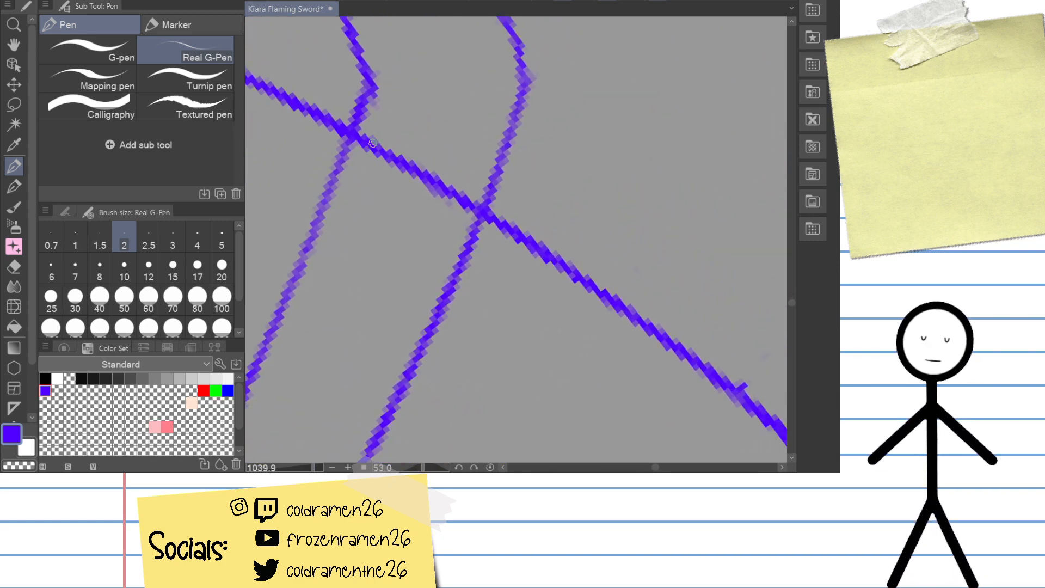
key("e")
mouse_move(372, 143)
left_mouse_down()
mouse_move(370, 168)
mouse_move(405, 129)
mouse_move(409, 143)
mouse_move(390, 157)
mouse_move(399, 177)
mouse_move(444, 151)
mouse_move(471, 187)
left_mouse_up()
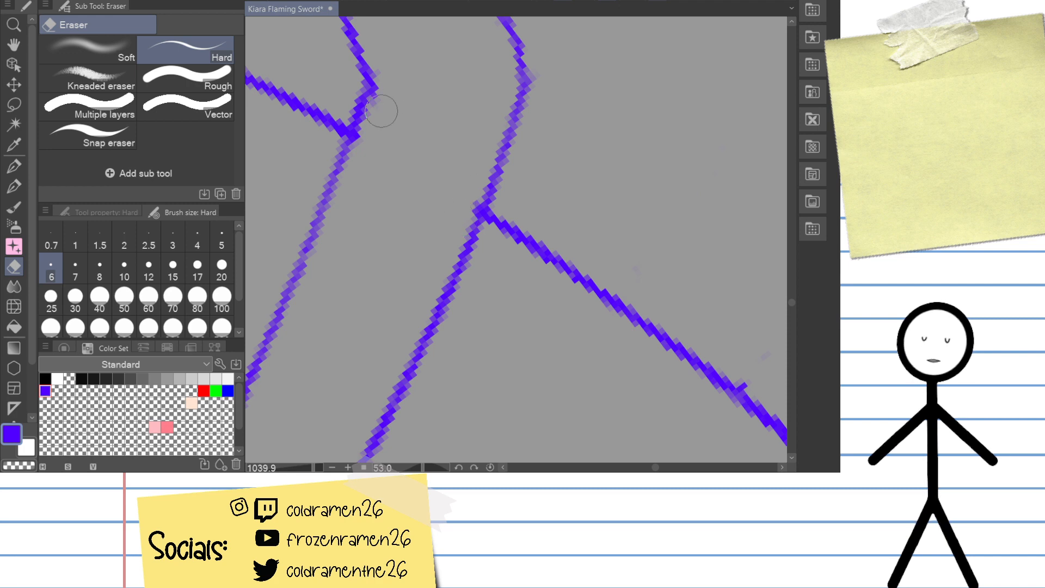
Step: Darken the left scroll stem's faint outer line just below the band's upper curve with the Real G-Pen at size 2
key("p")
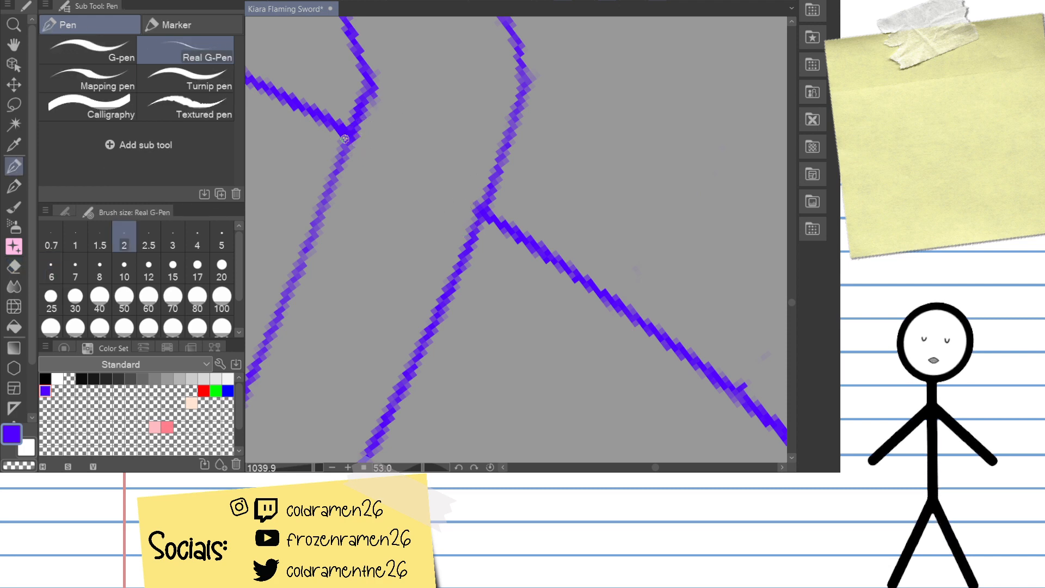
left_click_drag(347, 135, 311, 237)
key("ctrl+z")
left_click_drag(349, 137, 292, 255)
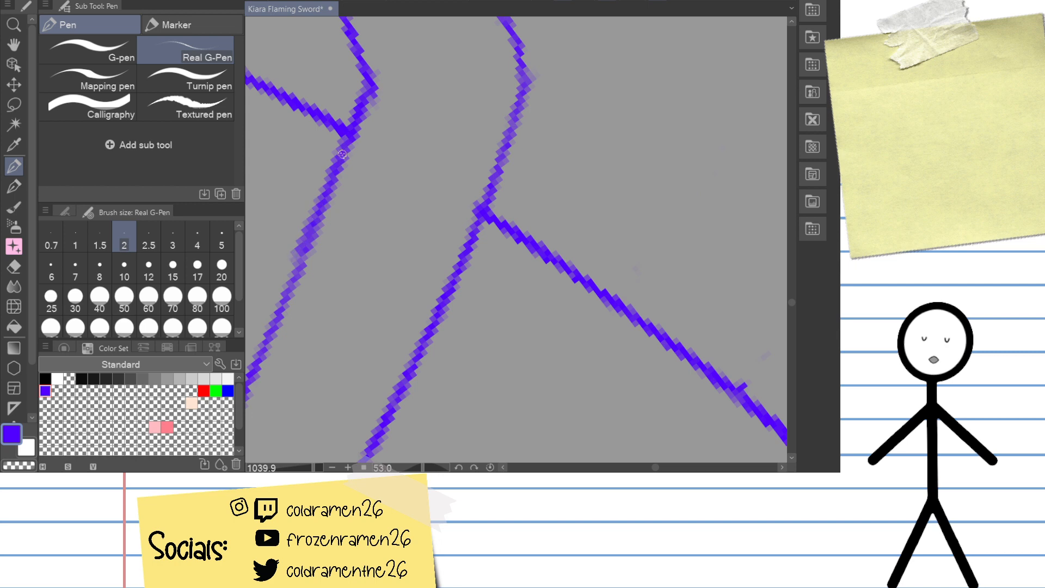
key("ctrl+z")
left_click_drag(348, 136, 293, 262)
key("ctrl+z")
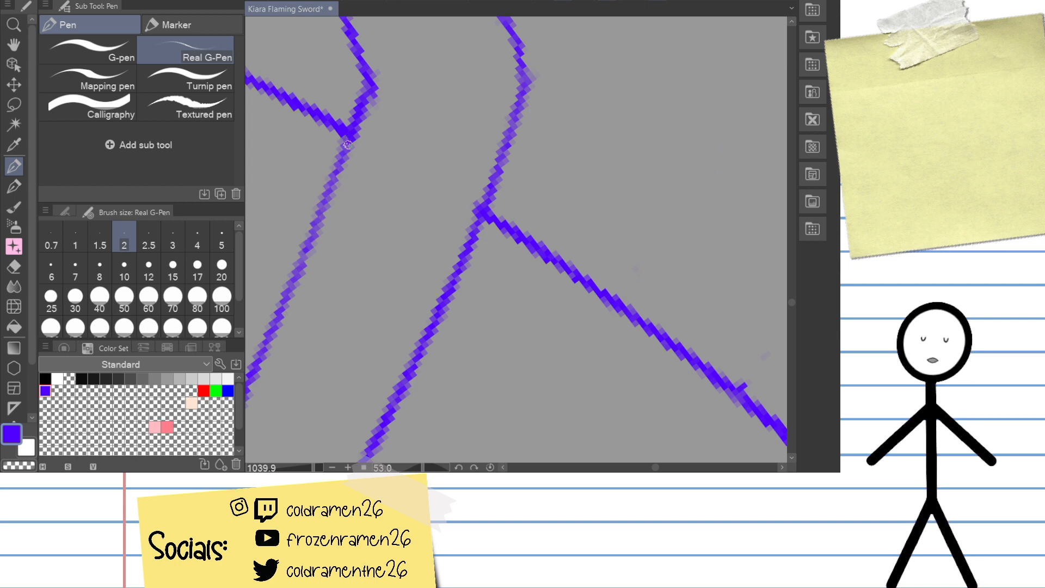
left_click_drag(345, 140, 300, 261)
key("e")
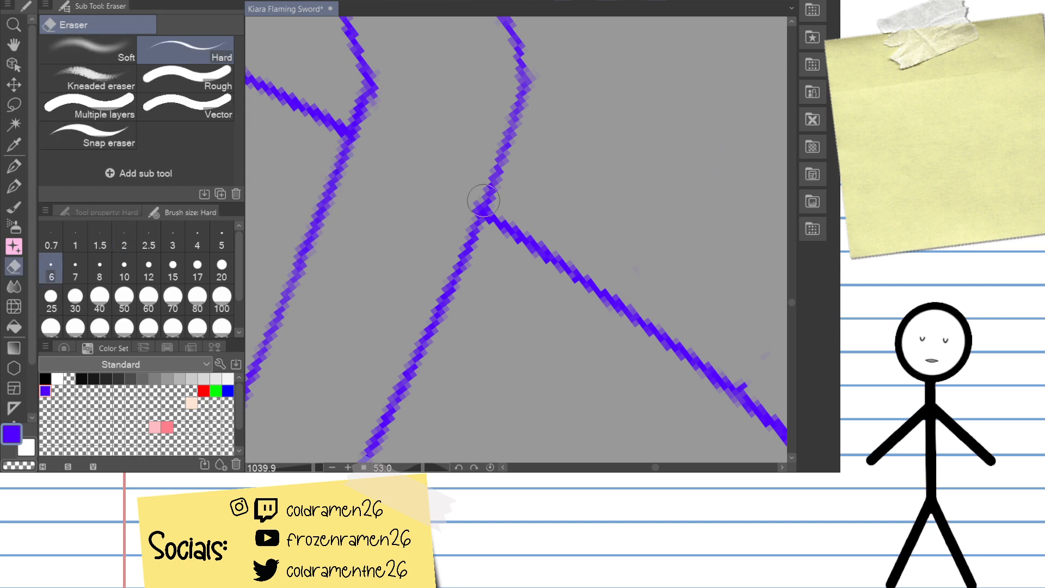
Step: Erase the central band's upper curve between the right scroll stem's two lines and darken the stem's outer line just above it
mouse_move(475, 187)
left_mouse_down()
mouse_move(488, 44)
mouse_move(548, 112)
mouse_move(612, 65)
mouse_move(604, 62)
left_mouse_up()
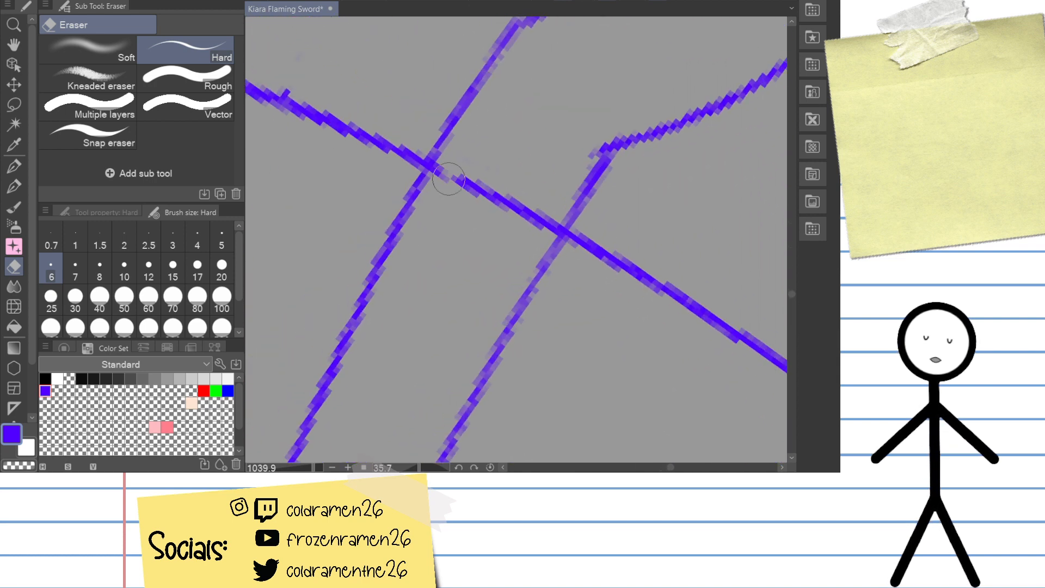
mouse_move(446, 175)
left_mouse_down()
mouse_move(467, 185)
mouse_move(452, 200)
mouse_move(466, 218)
mouse_move(478, 218)
mouse_move(489, 195)
mouse_move(526, 186)
mouse_move(519, 226)
mouse_move(533, 227)
mouse_move(554, 187)
mouse_move(550, 229)
left_mouse_up()
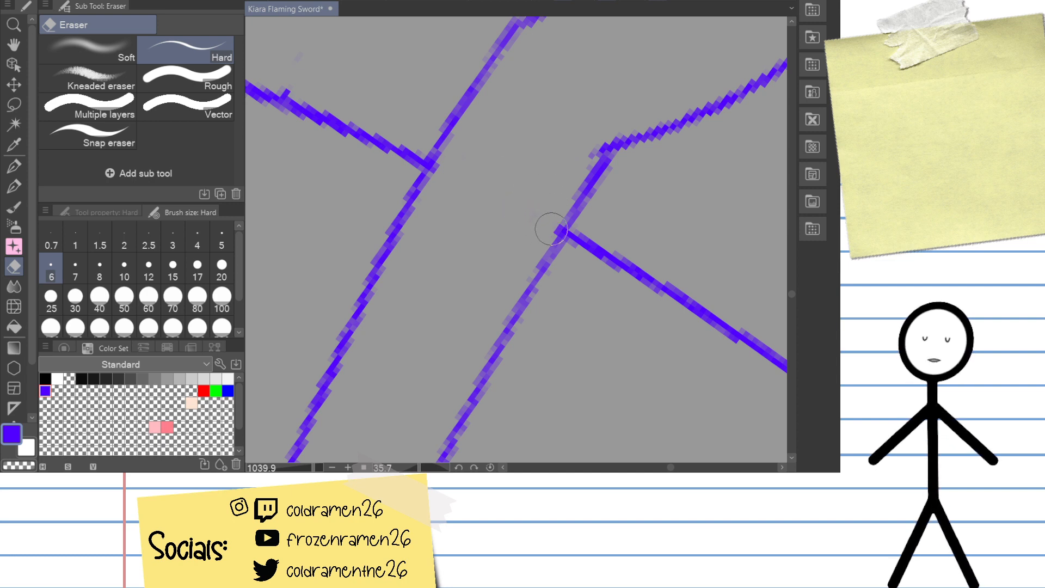
key("p")
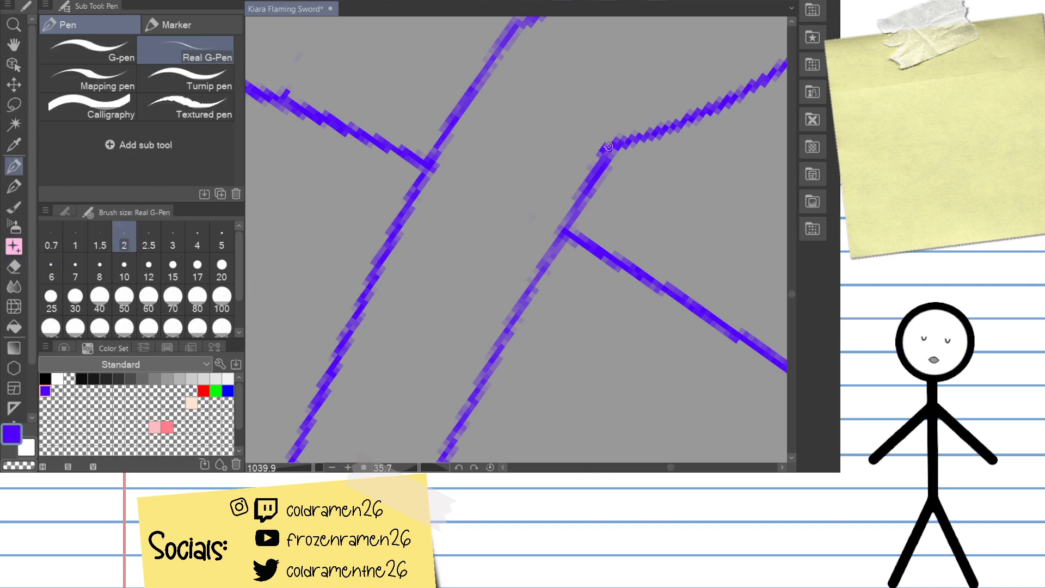
left_click_drag(609, 146, 590, 179)
Step: Erase the left scroll stem's lines where they run past the central band's lower curve into the hand, using the Hard eraser at size 6
key("space")
left_click_drag(536, 239, 670, 163)
mouse_move(533, 227)
left_mouse_down()
mouse_move(641, 138)
mouse_move(643, 246)
left_mouse_up()
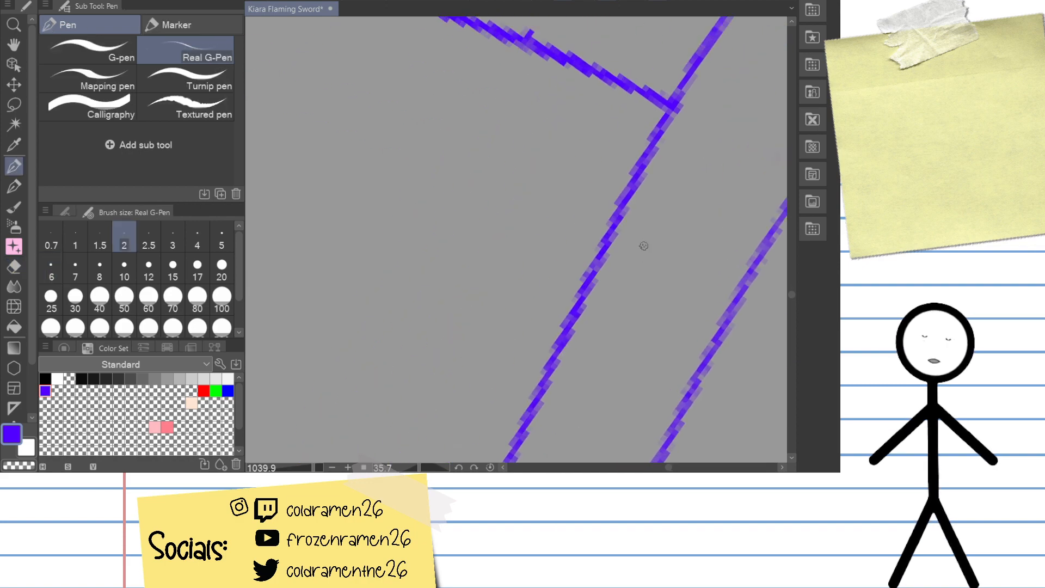
mouse_move(318, 468)
left_mouse_down()
mouse_move(300, 467)
mouse_move(312, 467)
left_mouse_up()
key("space")
left_click_drag(459, 420, 501, 370)
key("shift+space")
mouse_move(313, 468)
left_mouse_down()
mouse_move(285, 468)
mouse_move(310, 468)
left_mouse_up()
key("shift+space")
mouse_move(603, 240)
left_mouse_down()
mouse_move(601, 218)
mouse_move(558, 322)
mouse_move(408, 186)
mouse_move(401, 196)
mouse_move(412, 174)
left_mouse_up()
key("e")
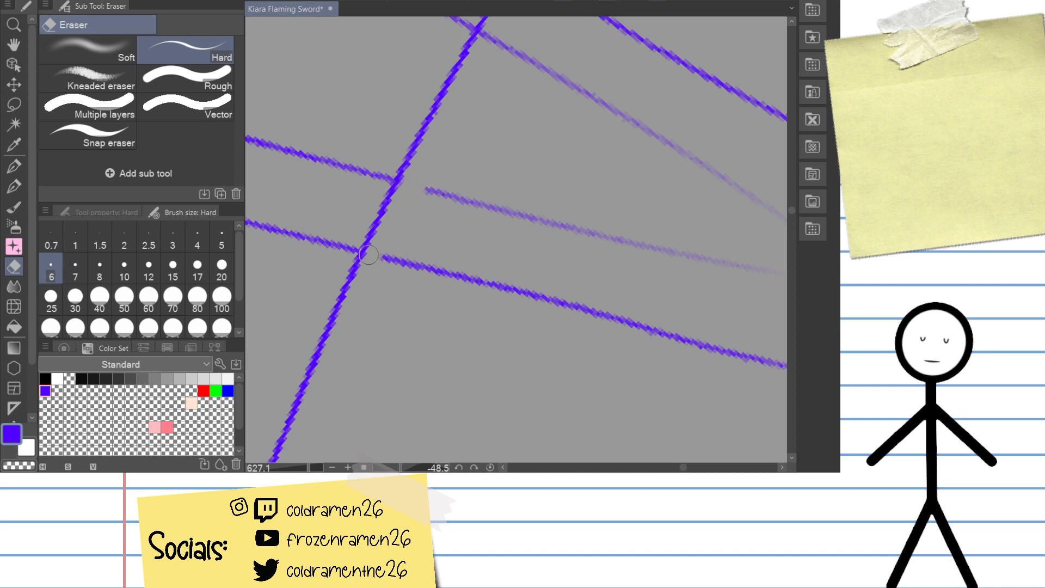
mouse_move(370, 255)
left_mouse_down()
mouse_move(403, 259)
mouse_move(401, 273)
mouse_move(435, 275)
mouse_move(379, 265)
mouse_move(517, 279)
left_mouse_up()
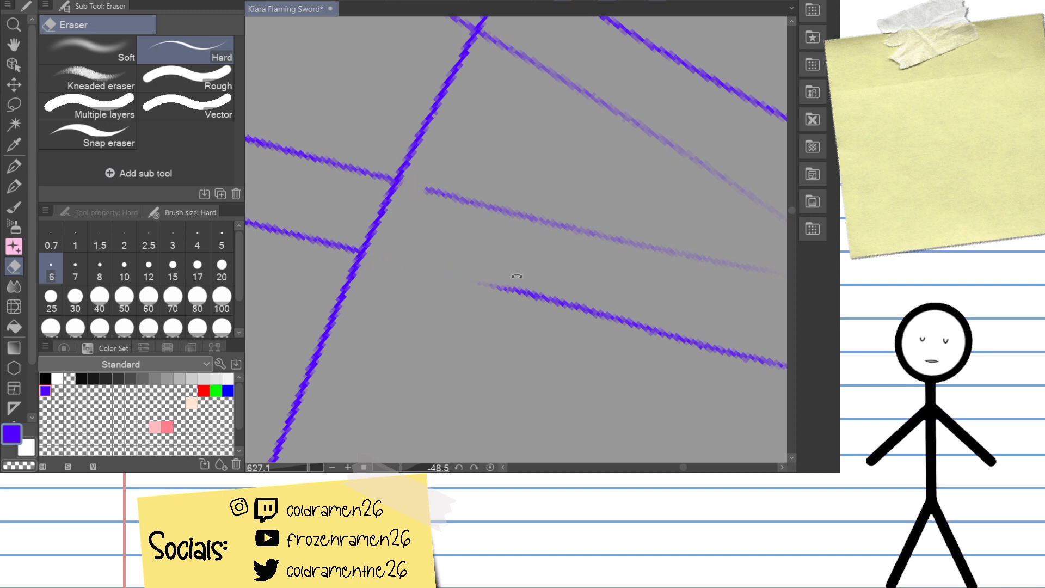
mouse_move(597, 206)
left_mouse_down()
mouse_move(550, 320)
mouse_move(517, 200)
left_mouse_up()
mouse_move(469, 117)
left_mouse_down()
mouse_move(479, 112)
mouse_move(464, 126)
mouse_move(436, 267)
mouse_move(401, 350)
mouse_move(388, 243)
left_mouse_up()
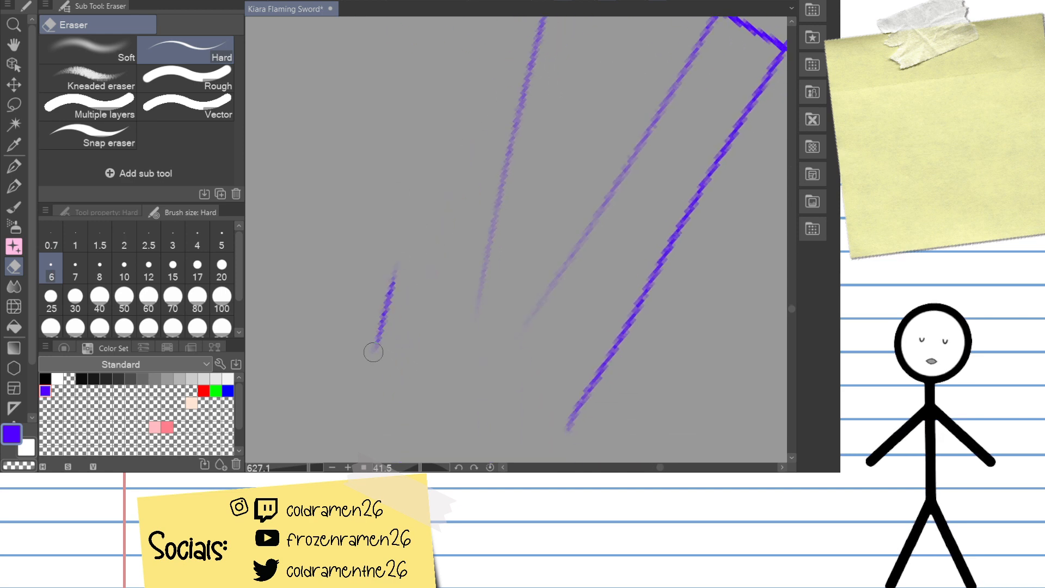
mouse_move(374, 352)
left_mouse_down()
mouse_move(368, 375)
mouse_move(391, 302)
left_mouse_up()
mouse_move(461, 165)
left_mouse_down()
mouse_move(392, 268)
mouse_move(366, 335)
left_mouse_up()
mouse_move(467, 143)
left_mouse_down()
mouse_move(444, 168)
mouse_move(427, 261)
left_mouse_up()
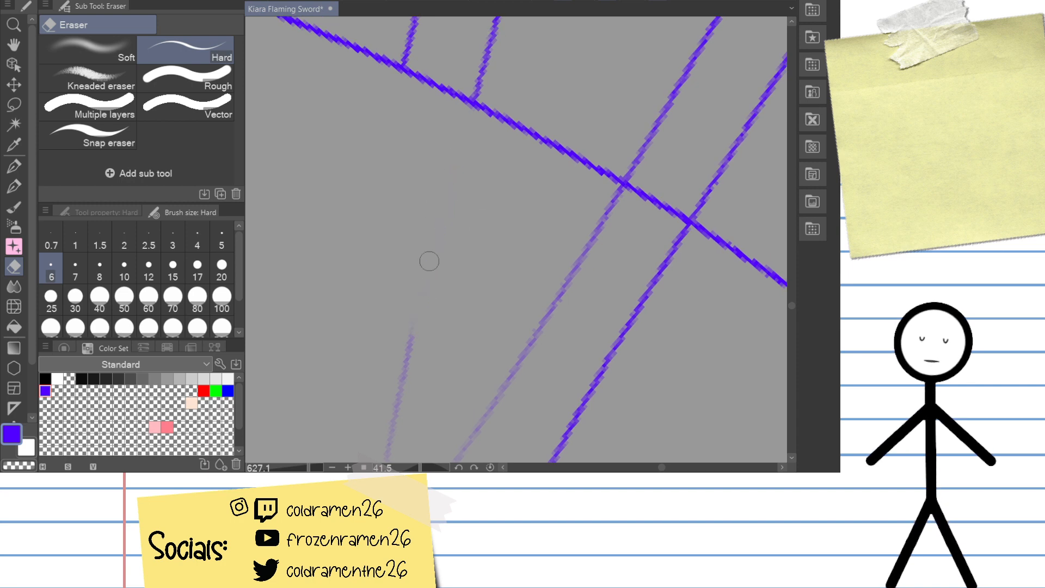
Step: Erase the right scroll stem's two line ends that extend below the central band's lower curve
mouse_move(411, 310)
left_mouse_down()
mouse_move(402, 377)
mouse_move(419, 280)
mouse_move(408, 173)
left_mouse_up()
left_click_drag(377, 250, 355, 370)
mouse_move(419, 342)
left_mouse_down()
mouse_move(399, 350)
mouse_move(572, 63)
mouse_move(521, 158)
left_mouse_up()
mouse_move(635, 122)
left_mouse_down()
mouse_move(601, 156)
mouse_move(606, 142)
mouse_move(534, 280)
left_mouse_up()
scroll(557, 212, "down", 5)
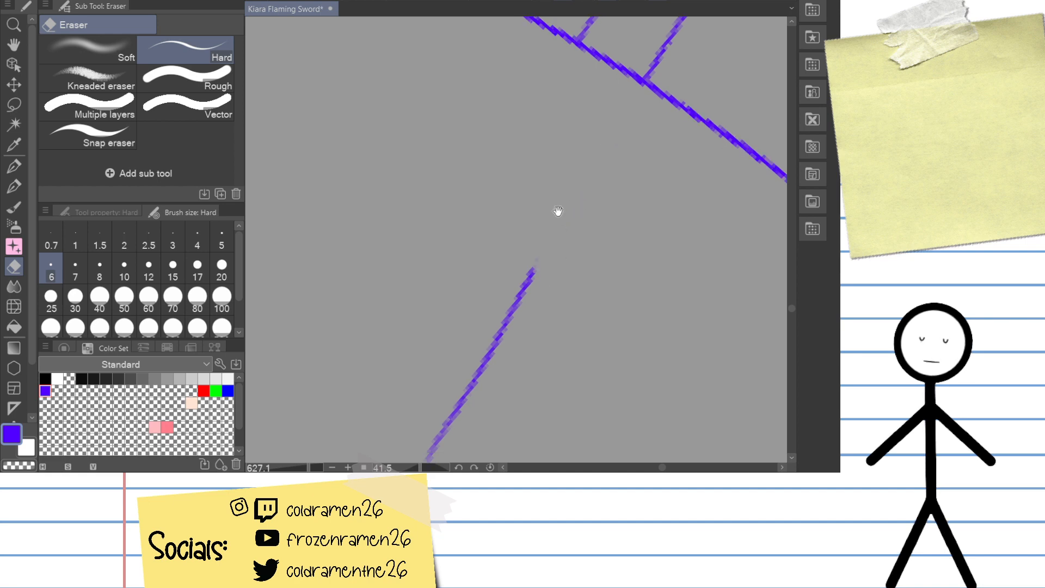
mouse_move(530, 215)
left_mouse_down()
mouse_move(447, 369)
mouse_move(402, 401)
left_mouse_up()
left_click_drag(489, 247, 446, 366)
left_click_drag(605, 260, 572, 175)
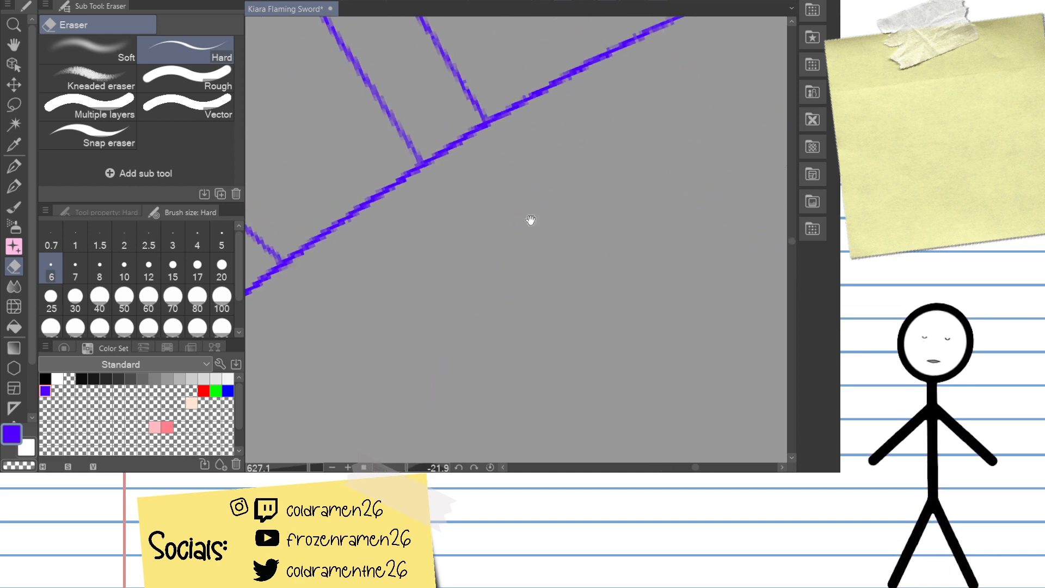
left_click_drag(530, 221, 514, 368)
left_click_drag(569, 185, 593, 219)
left_click_drag(451, 222, 544, 295)
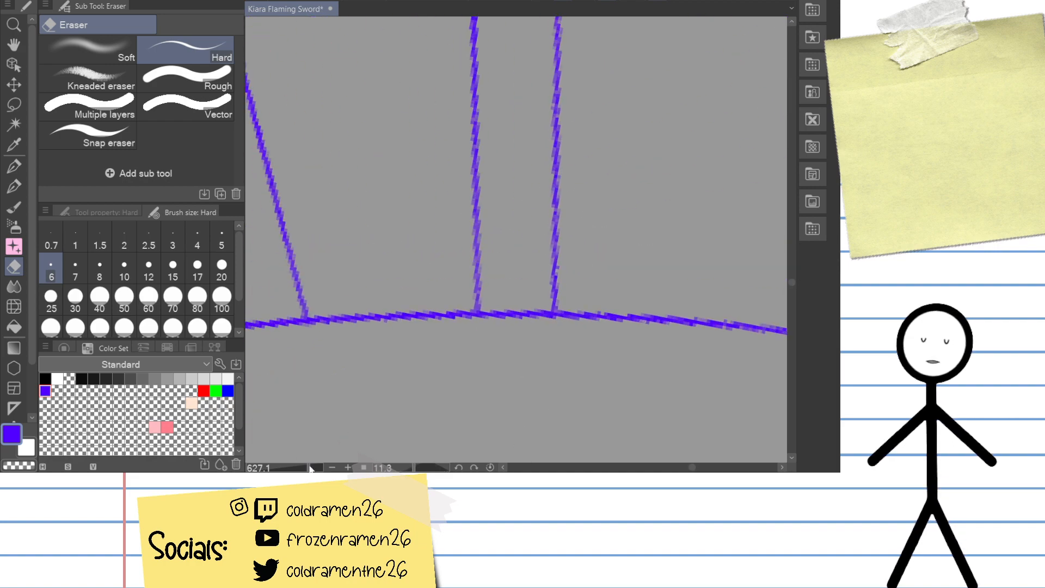
Step: Redraw the faint inner end of the right guard arm's lower edge up to the hand outline with the Real G-Pen at size 2
left_click_drag(310, 468, 287, 469)
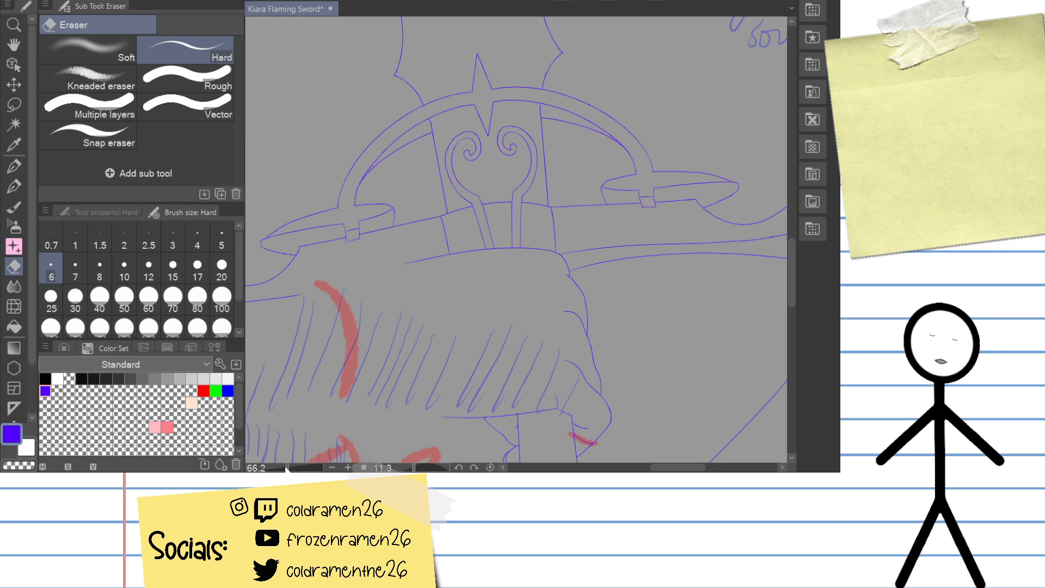
mouse_move(445, 325)
left_mouse_down()
mouse_move(522, 282)
mouse_move(495, 298)
left_mouse_up()
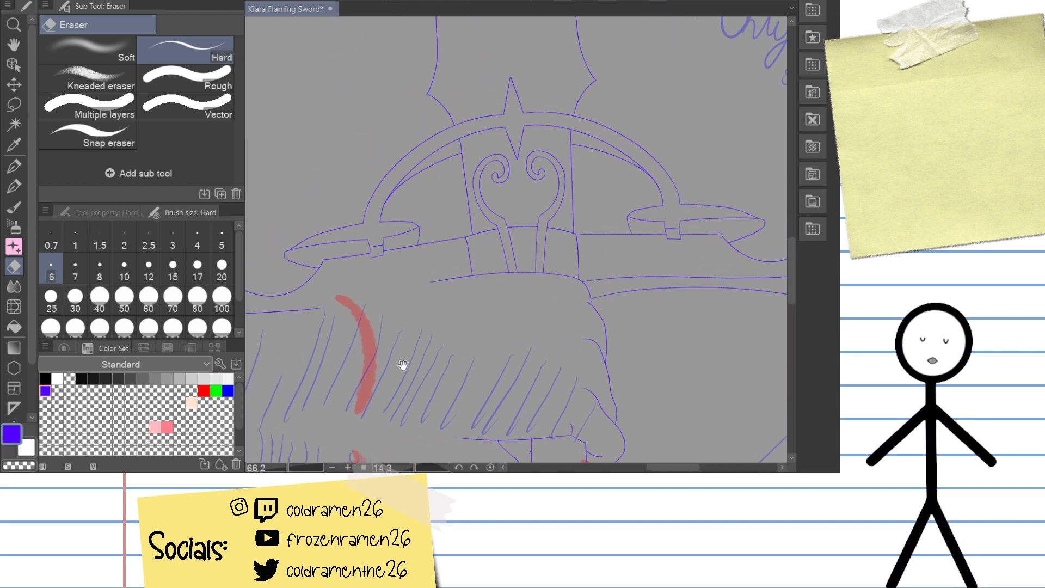
mouse_move(401, 366)
left_mouse_down()
mouse_move(563, 289)
mouse_move(513, 261)
mouse_move(391, 294)
left_mouse_up()
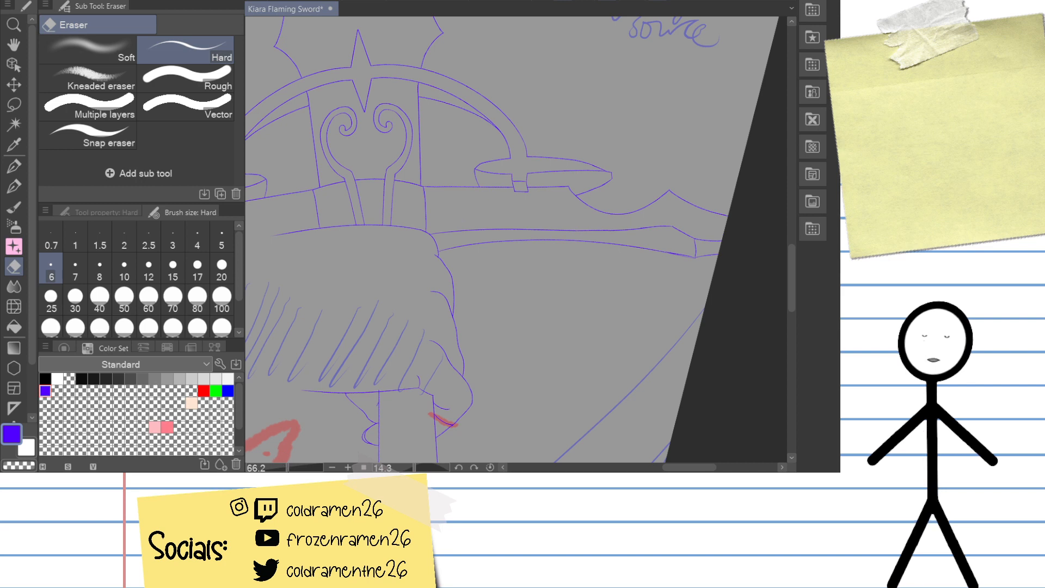
scroll(516, 240, "up", 10)
scroll(516, 240, "down", 2)
scroll(516, 240, "up", 2)
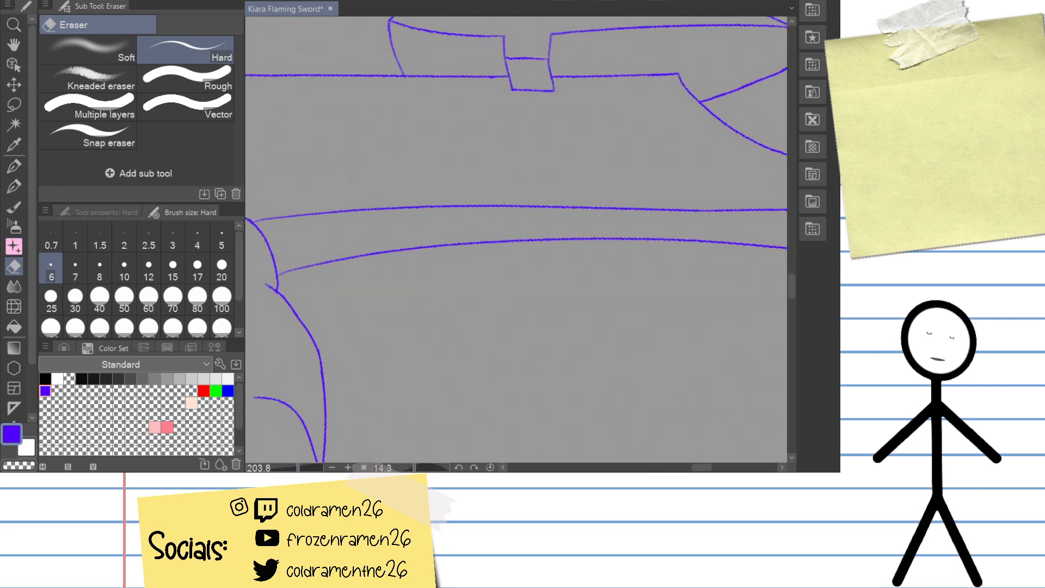
scroll(516, 240, "up", 1)
scroll(516, 239, "up", 5)
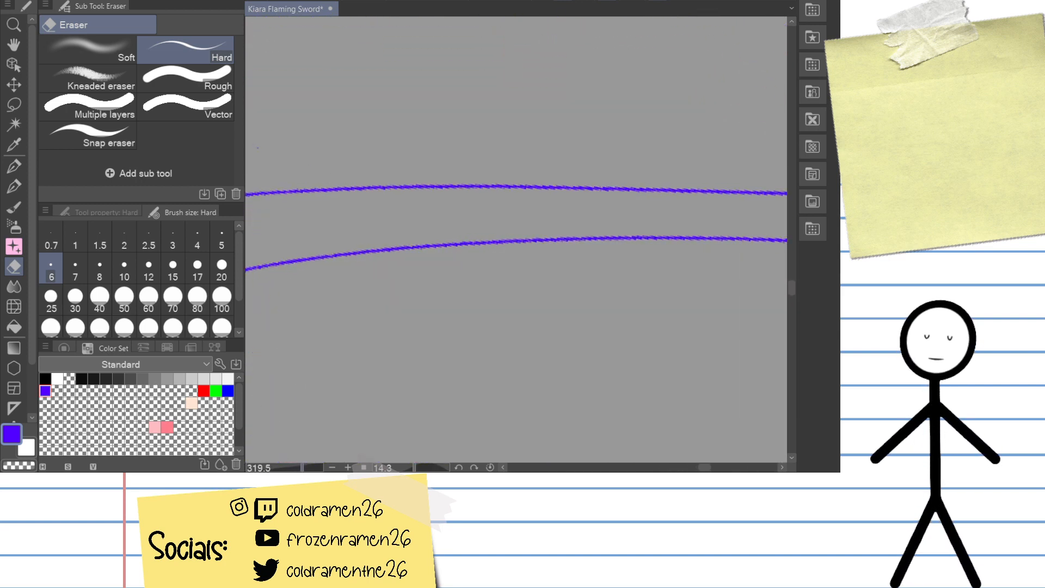
left_click_drag(255, 368, 668, 284)
left_click_drag(687, 164, 639, 98)
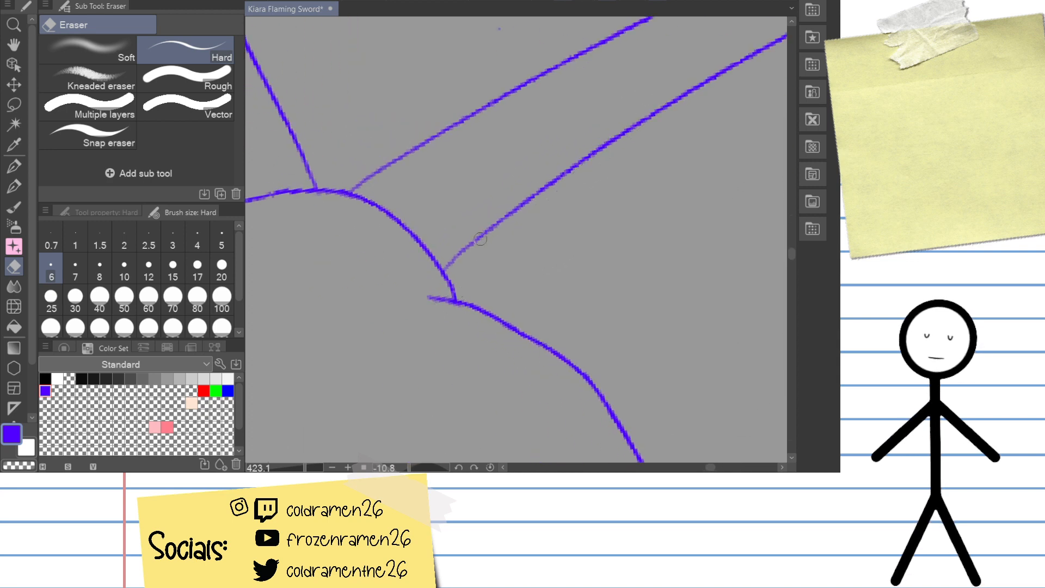
key("p")
mouse_move(487, 228)
left_mouse_down()
mouse_move(443, 275)
mouse_move(506, 213)
left_mouse_up()
key("ctrl+z")
key("ctrl+z")
left_click_drag(442, 270, 520, 203)
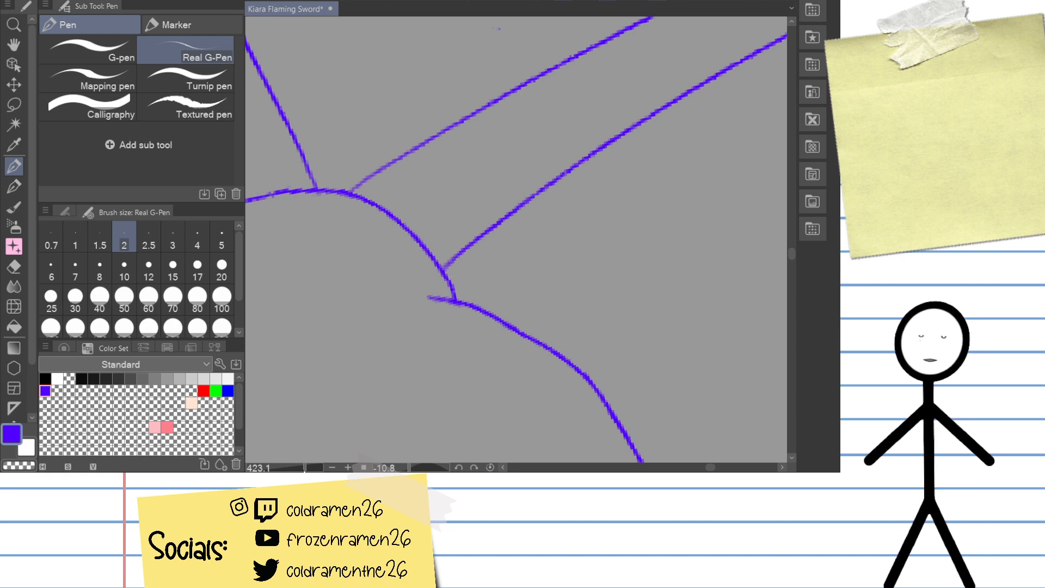
Step: Examine the guard's arch, side piece and scroll stems, and compare the hand's unfinished top outline with the red sketch
scroll(516, 240, "down", 5)
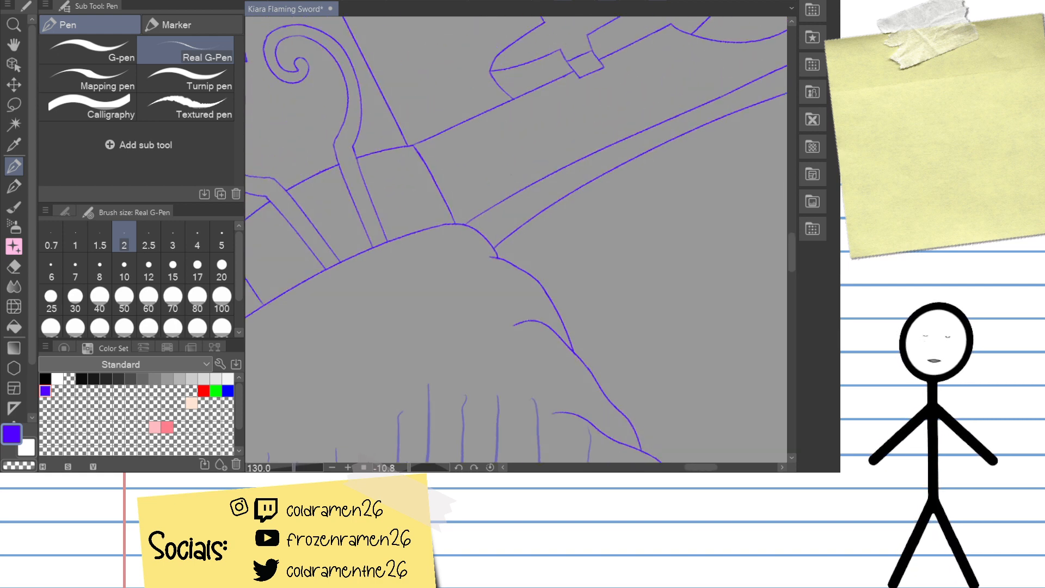
scroll(516, 240, "up", 1)
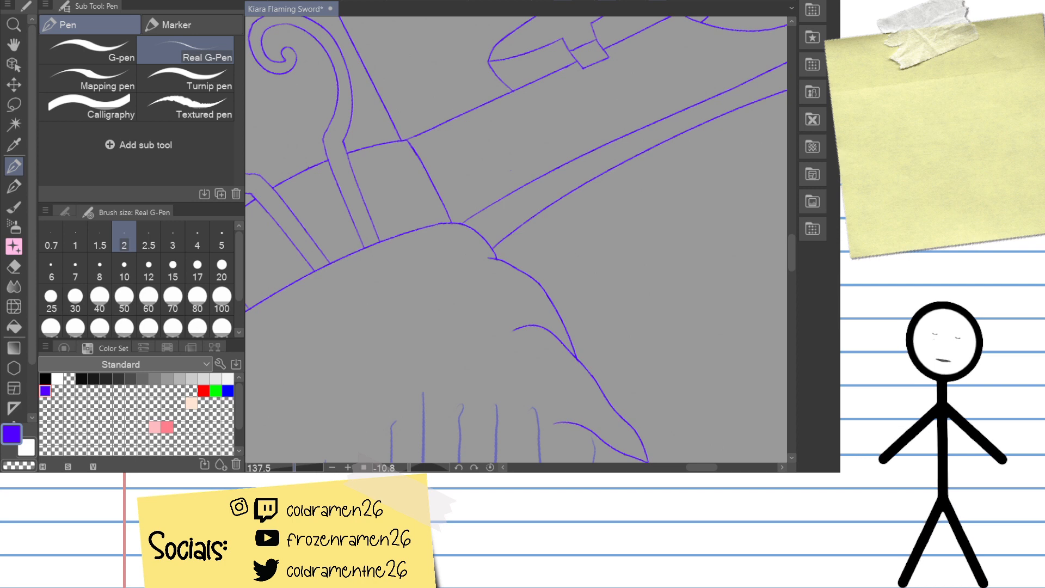
scroll(512, 239, "up", 3)
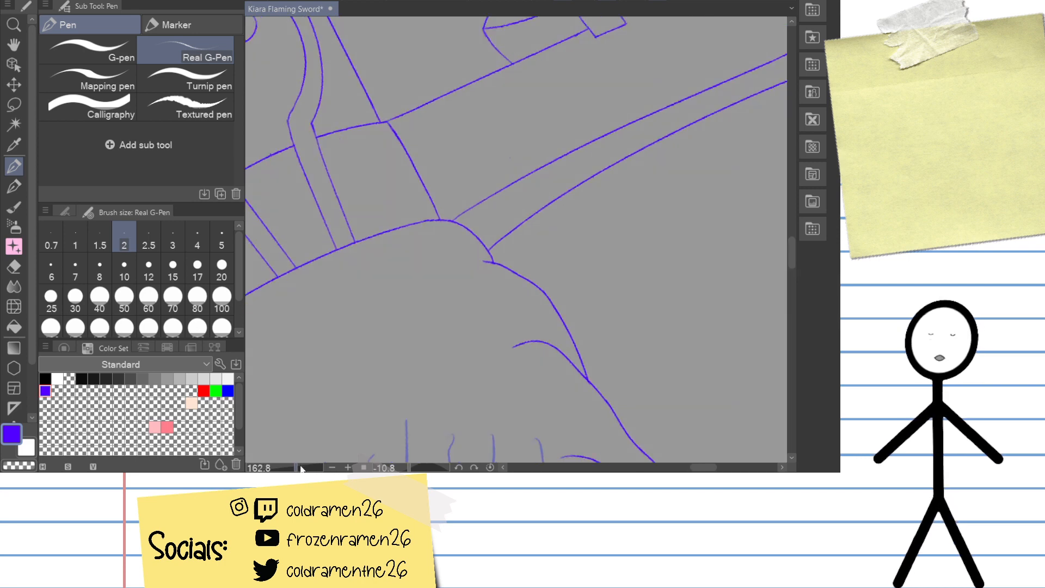
mouse_move(491, 323)
left_mouse_down()
mouse_move(520, 354)
mouse_move(518, 275)
mouse_move(527, 293)
mouse_move(497, 301)
mouse_move(481, 275)
mouse_move(474, 324)
left_mouse_up()
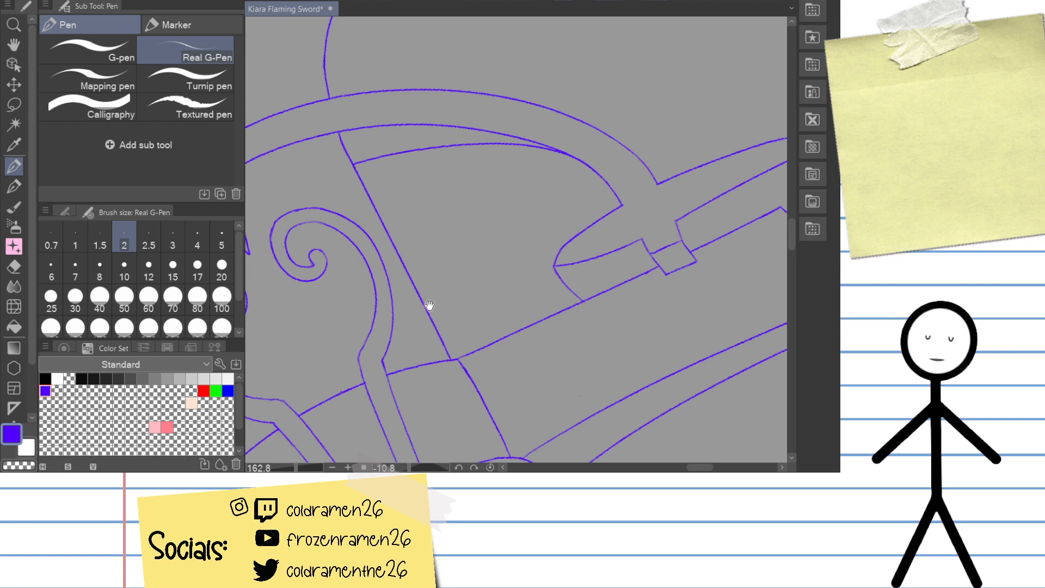
mouse_move(429, 306)
left_mouse_down()
mouse_move(521, 289)
mouse_move(571, 246)
mouse_move(575, 311)
left_mouse_up()
mouse_move(504, 293)
left_mouse_down()
mouse_move(490, 279)
mouse_move(422, 332)
mouse_move(473, 303)
mouse_move(474, 321)
mouse_move(511, 278)
mouse_move(474, 252)
mouse_move(534, 322)
mouse_move(485, 258)
mouse_move(492, 277)
mouse_move(420, 336)
left_mouse_up()
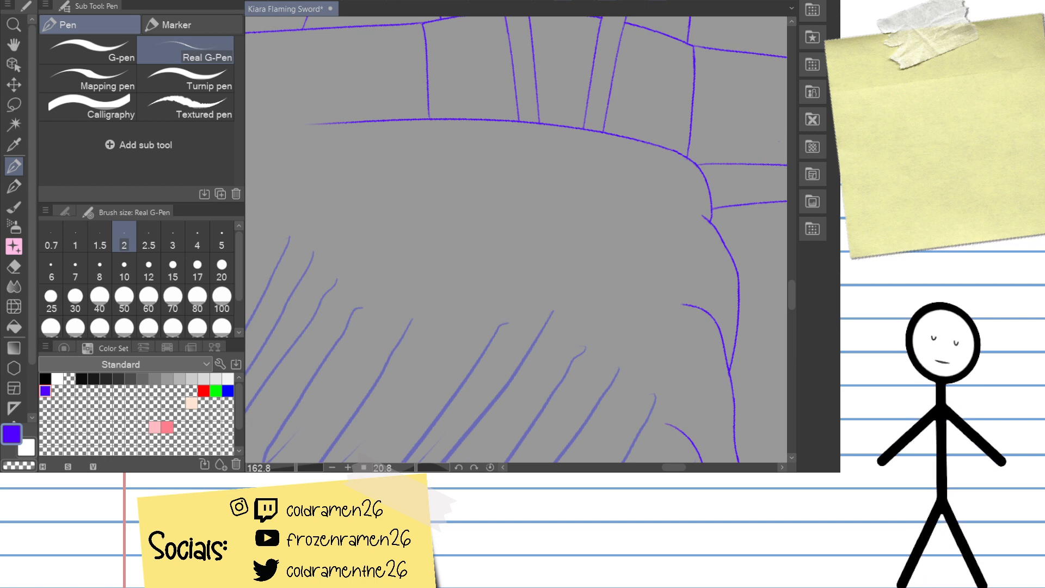
left_click_drag(429, 288, 570, 249)
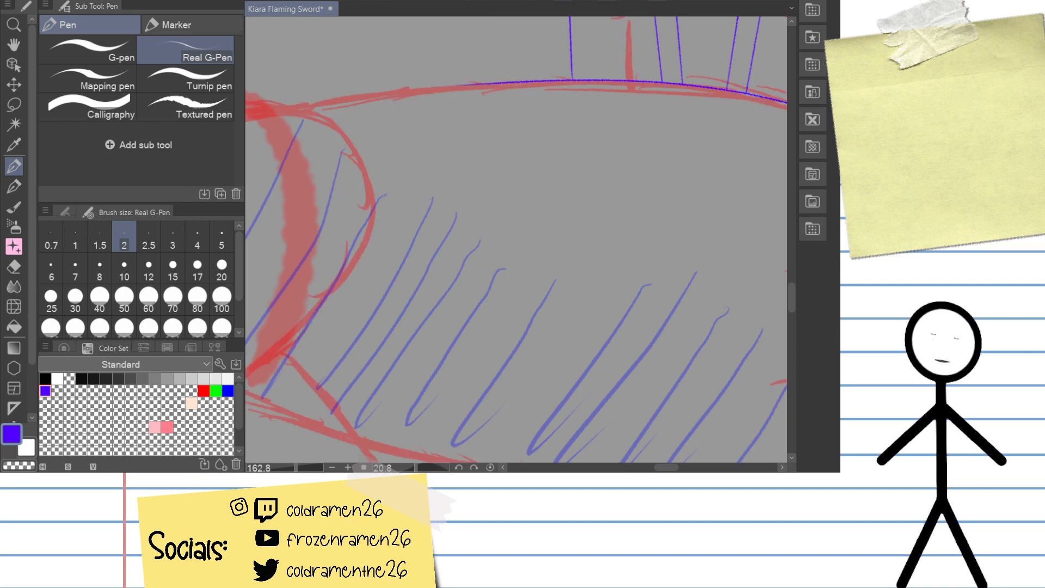
left_click_drag(462, 297, 508, 298)
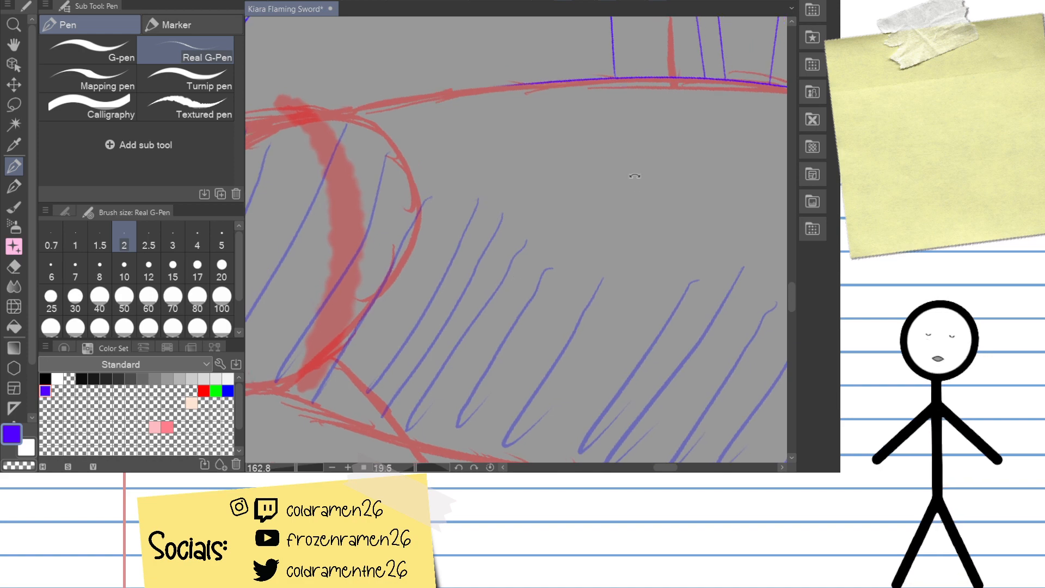
left_click_drag(629, 178, 601, 89)
mouse_move(483, 324)
left_mouse_down()
mouse_move(488, 157)
mouse_move(438, 71)
left_mouse_up()
left_click_drag(660, 215, 655, 161)
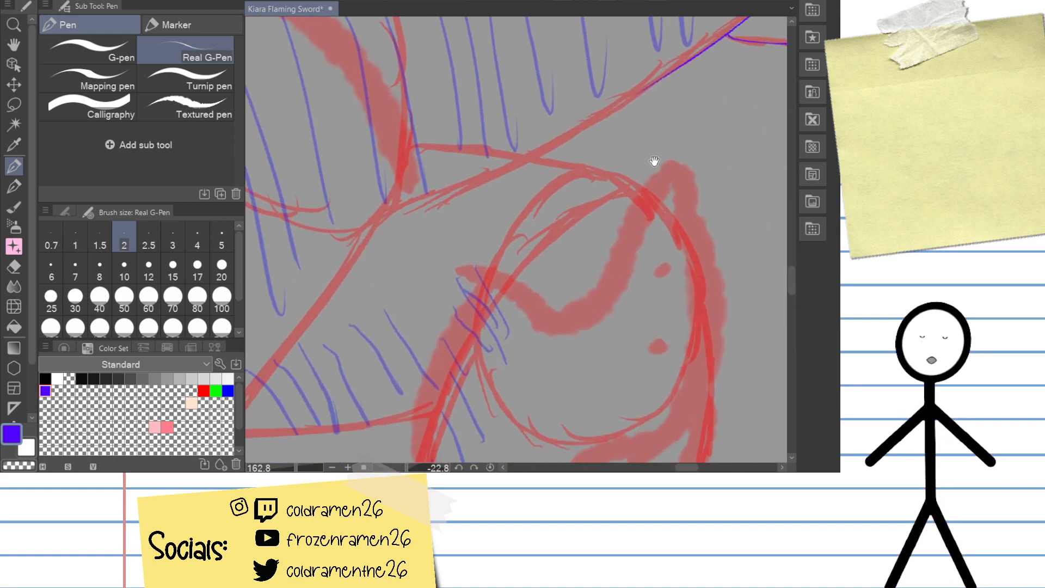
mouse_move(570, 188)
left_mouse_down()
mouse_move(502, 265)
mouse_move(444, 256)
mouse_move(550, 276)
mouse_move(491, 295)
left_mouse_up()
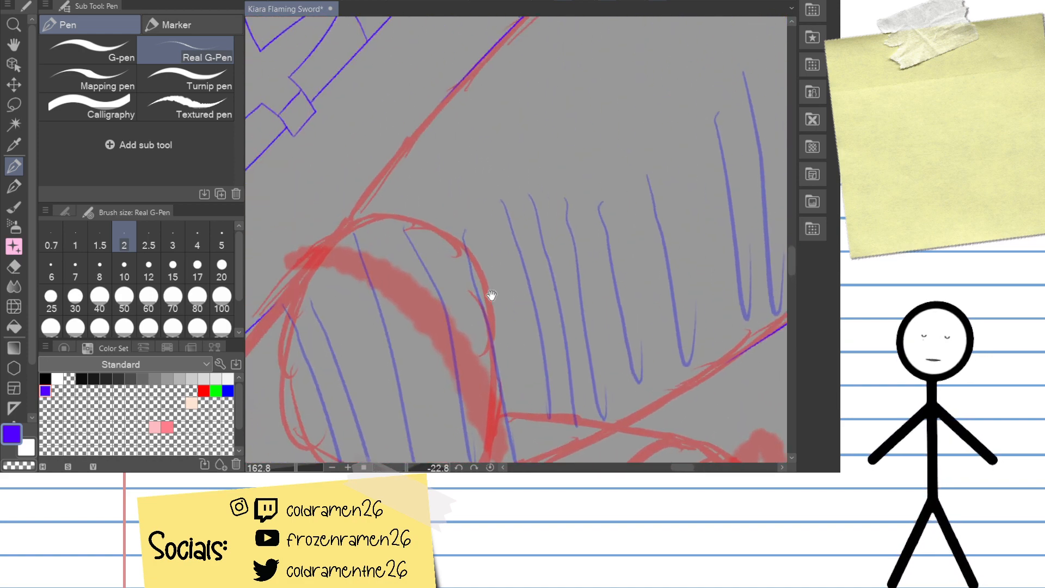
left_click_drag(298, 468, 303, 468)
left_click_drag(420, 249, 561, 357)
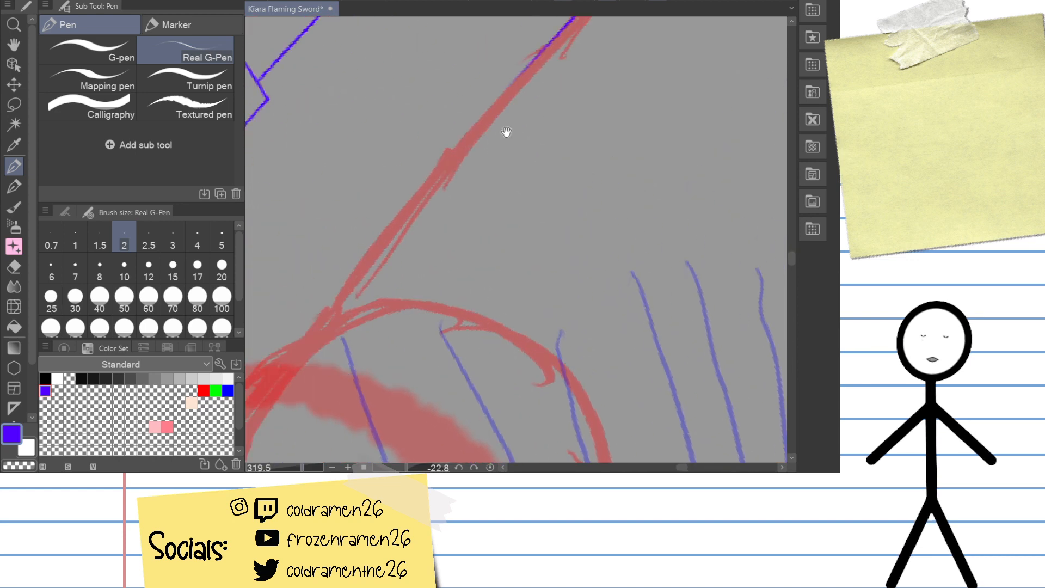
key("p")
key("p")
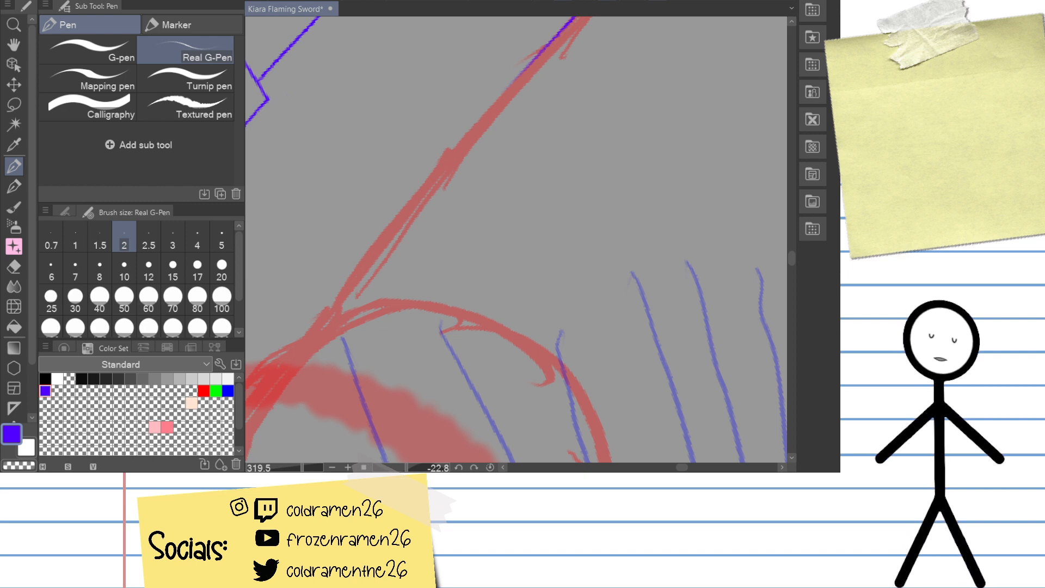
left_click_drag(562, 204, 546, 213)
mouse_move(545, 38)
left_mouse_down()
mouse_move(564, 47)
mouse_move(306, 374)
left_mouse_up()
key("ctrl+z")
left_click_drag(575, 46, 262, 393)
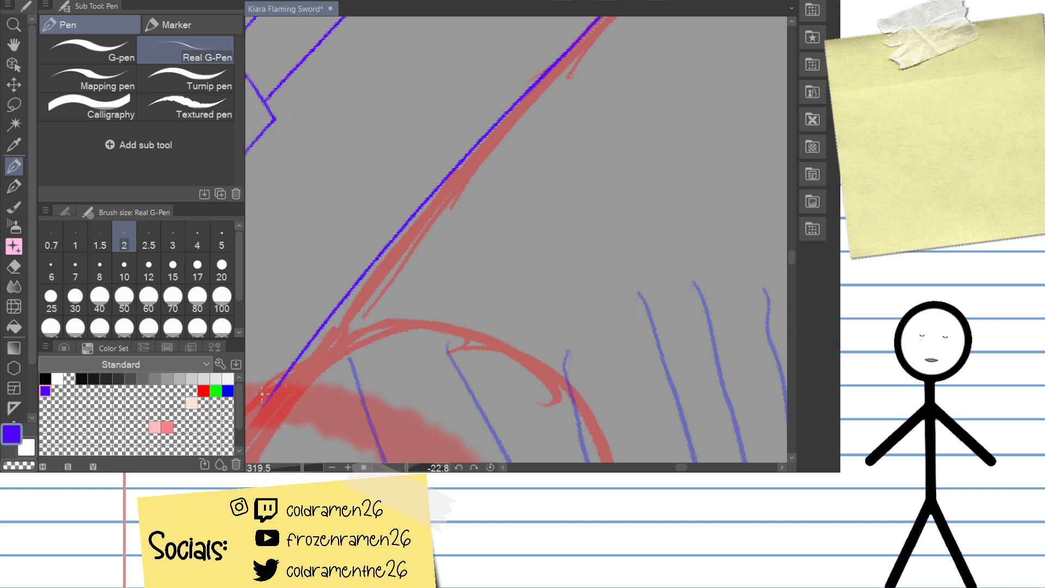
key("ctrl+z")
left_click_drag(598, 20, 303, 385)
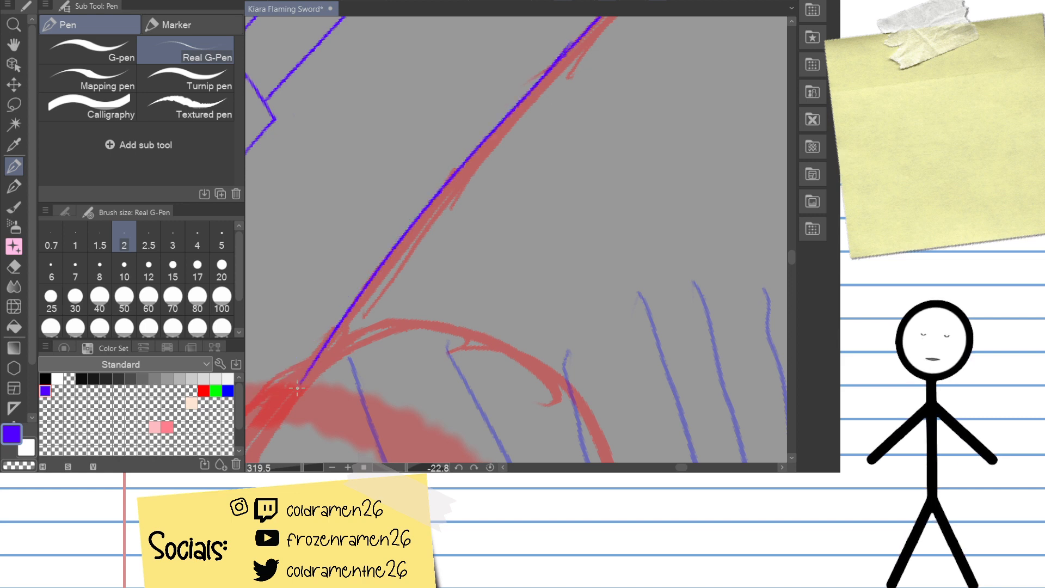
key("ctrl+z")
mouse_move(598, 21)
left_mouse_down()
mouse_move(482, 142)
mouse_move(302, 392)
left_mouse_up()
key("ctrl+z")
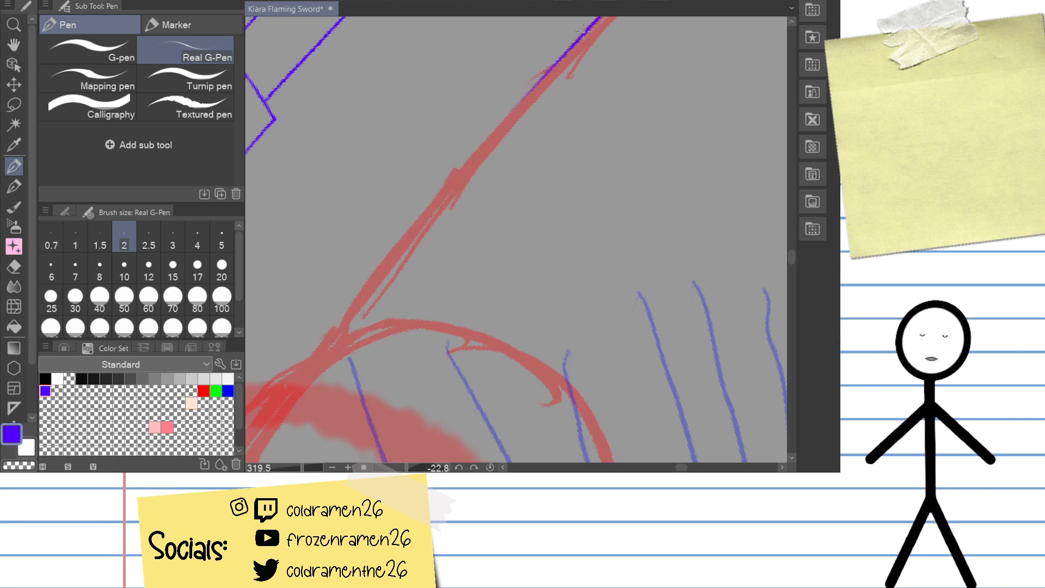
Step: Extend the hand's top outline in one long stroke along the red sketch down to the cuff with the Real G-Pen at size 2
left_click_drag(599, 19, 266, 406)
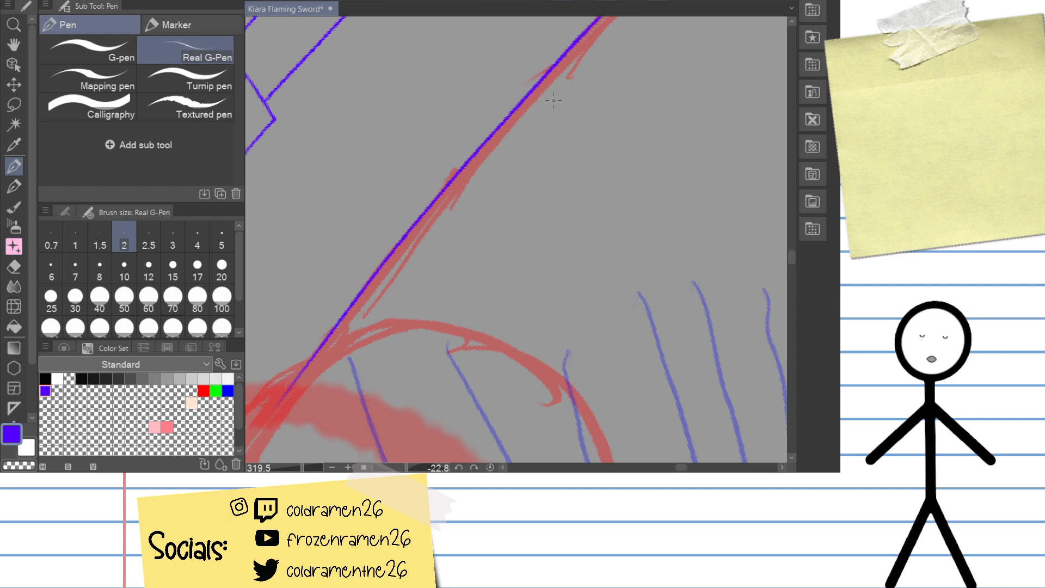
mouse_move(650, 217)
left_mouse_down()
mouse_move(555, 262)
mouse_move(534, 230)
mouse_move(459, 340)
mouse_move(467, 289)
mouse_move(545, 326)
mouse_move(661, 299)
mouse_move(574, 319)
mouse_move(572, 385)
mouse_move(606, 324)
mouse_move(560, 227)
mouse_move(631, 322)
mouse_move(671, 289)
mouse_move(438, 343)
mouse_move(562, 354)
mouse_move(680, 279)
left_mouse_up()
scroll(680, 279, "down", 6)
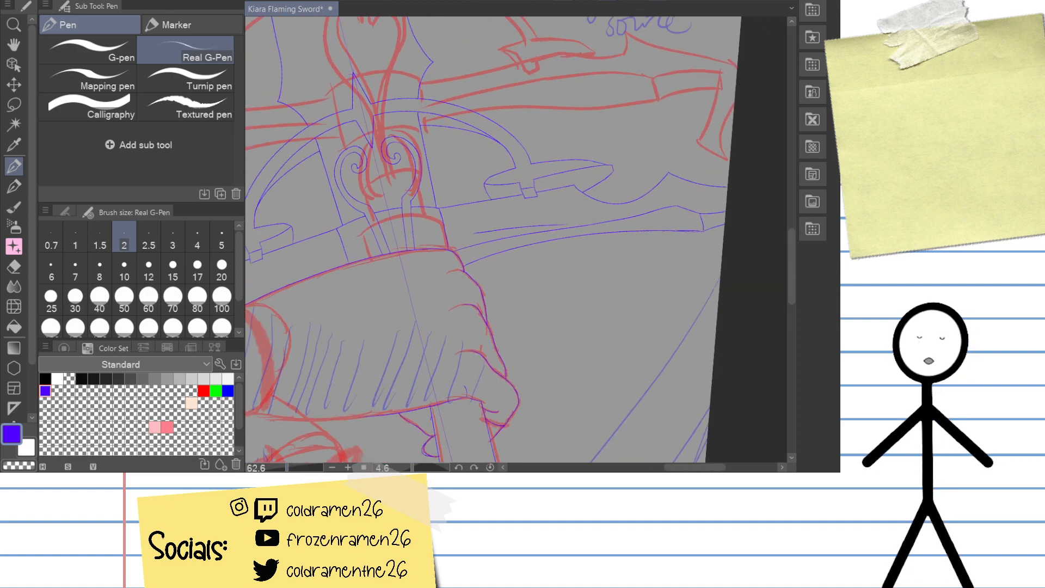
scroll(515, 238, "up", 5)
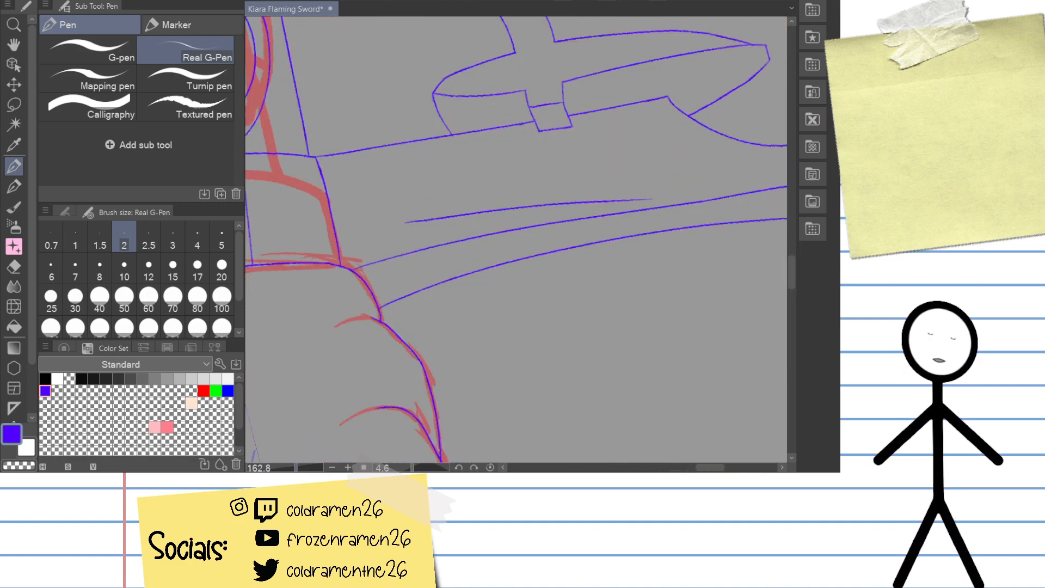
Step: Extend the hand's top outline along the red sketch to the round wrist shape with the Real G-Pen at size 2, redoing strokes that stray
scroll(630, 301, "down", 4)
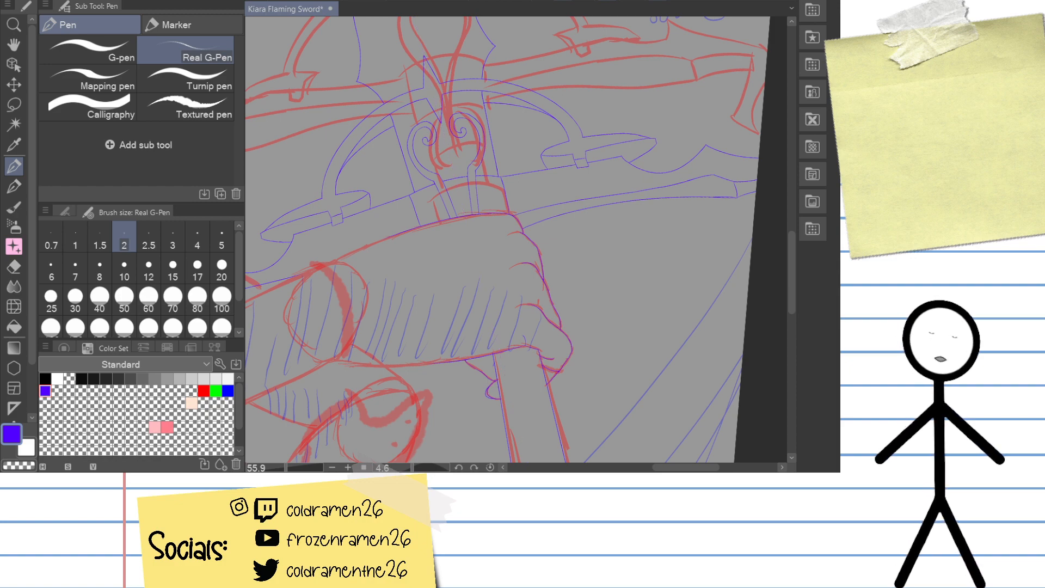
scroll(425, 373, "up", 5)
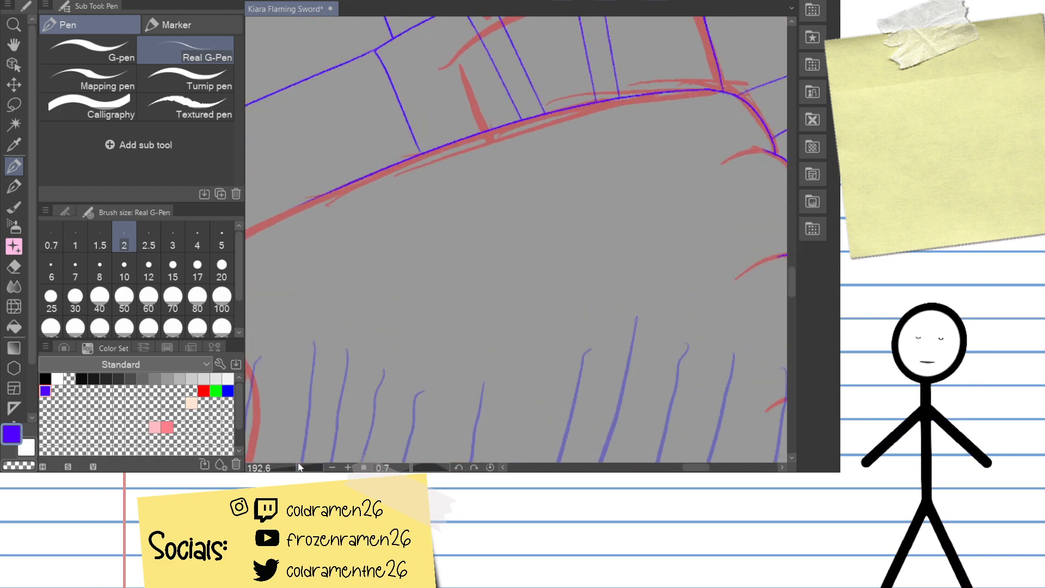
left_click_drag(298, 467, 300, 466)
left_click_drag(329, 336, 667, 251)
left_click_drag(502, 259, 498, 318)
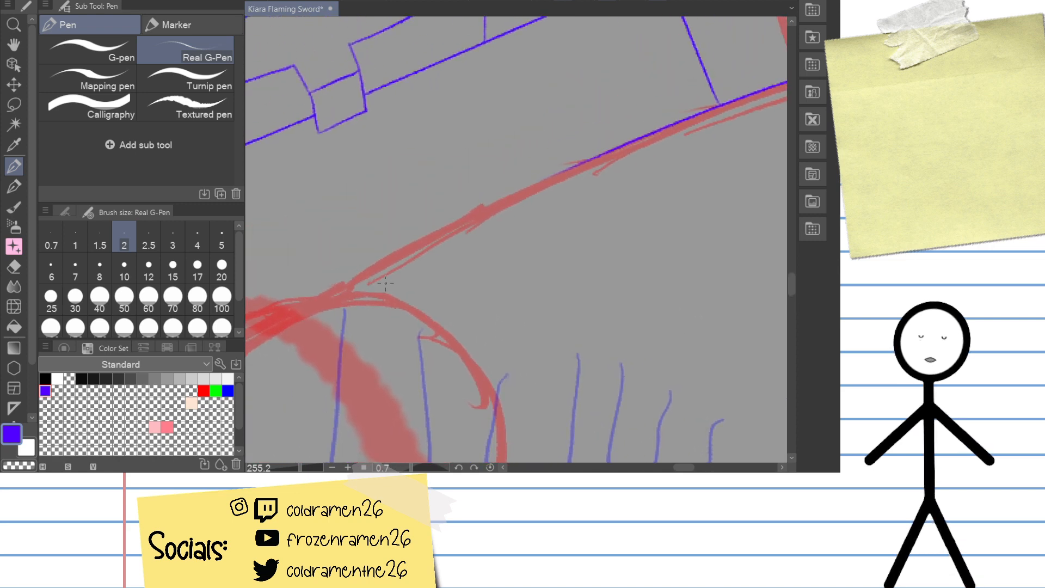
left_click_drag(576, 163, 305, 333)
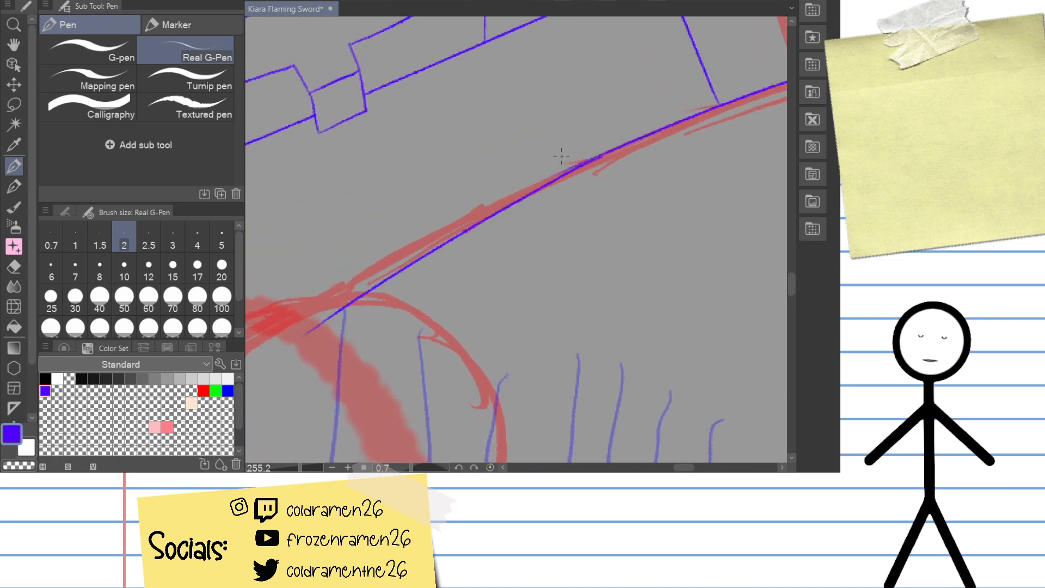
key("ctrl+z")
left_click_drag(577, 162, 267, 343)
key("ctrl+z")
mouse_move(625, 145)
left_mouse_down()
mouse_move(530, 183)
mouse_move(256, 355)
left_mouse_up()
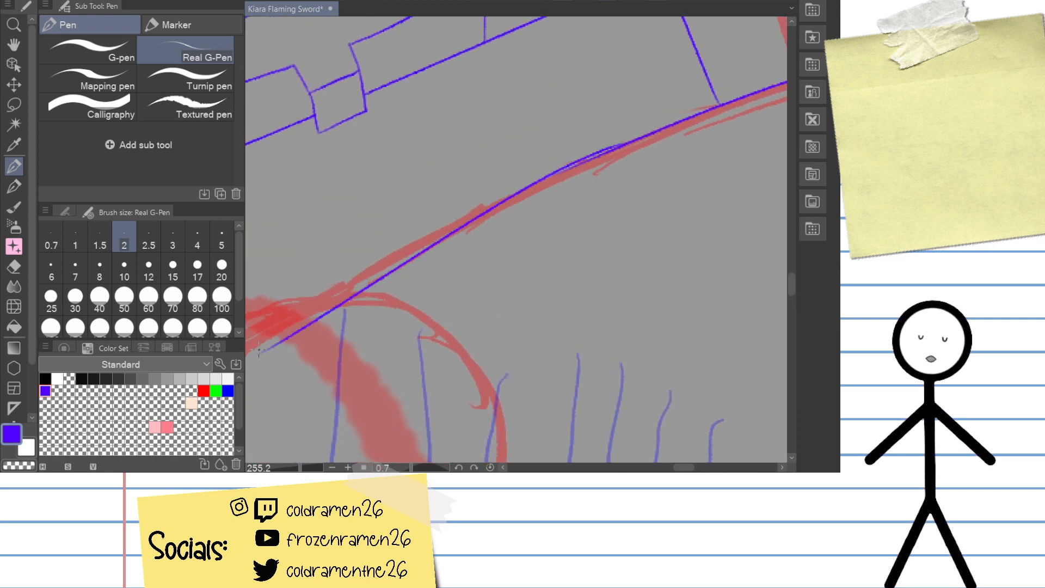
key("ctrl+z")
mouse_move(625, 145)
left_mouse_down()
mouse_move(237, 347)
mouse_move(619, 147)
mouse_move(246, 361)
left_mouse_up()
key("ctrl+z")
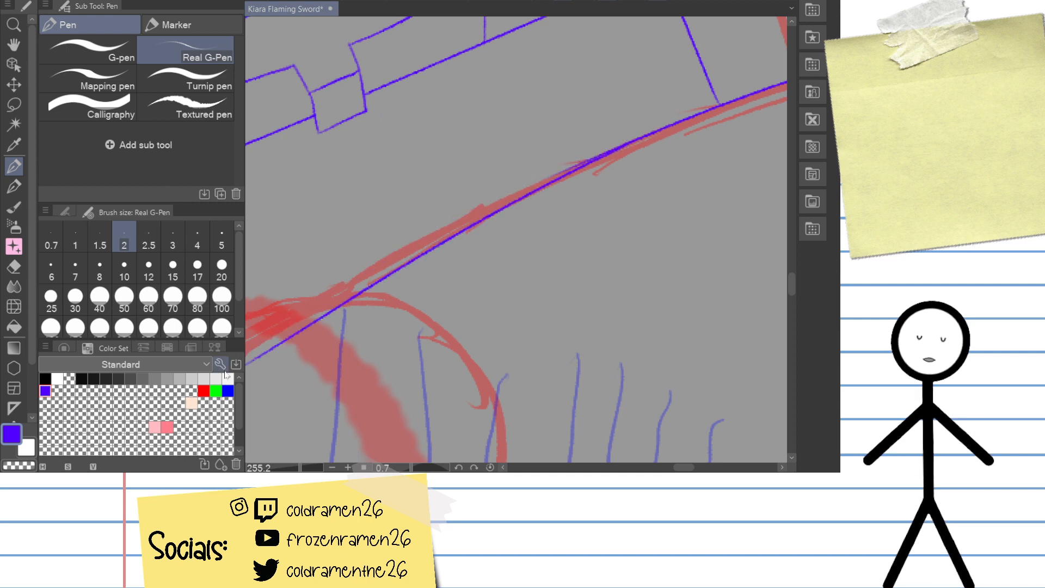
key("ctrl+z")
left_click_drag(626, 143, 267, 328)
key("ctrl+z")
left_click_drag(626, 143, 294, 313)
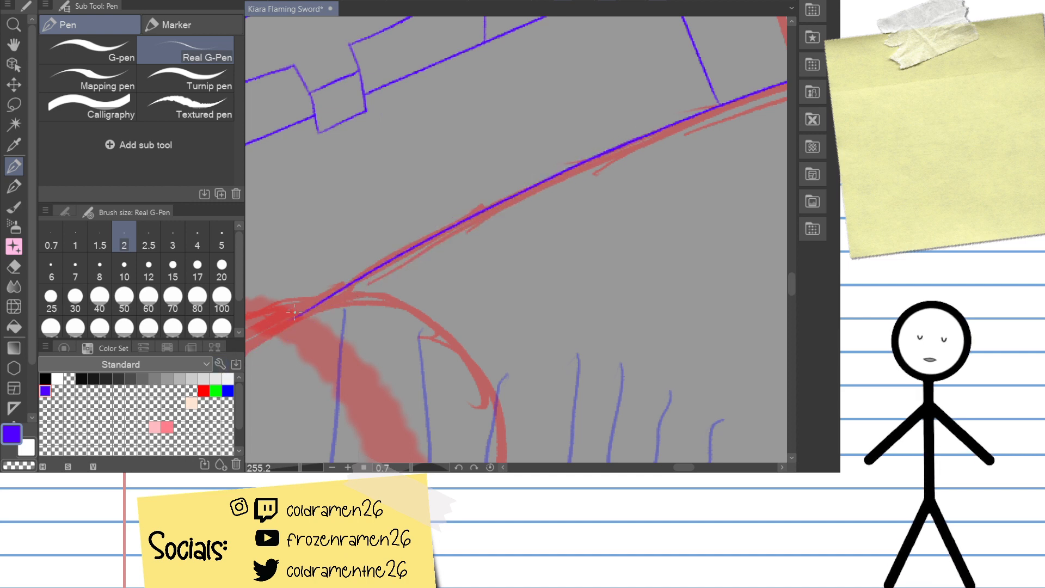
Step: Erase the overlapping second line at the outer end of the right guard arm's lower edge with the Hard eraser at size 6
left_click_drag(667, 214, 345, 343)
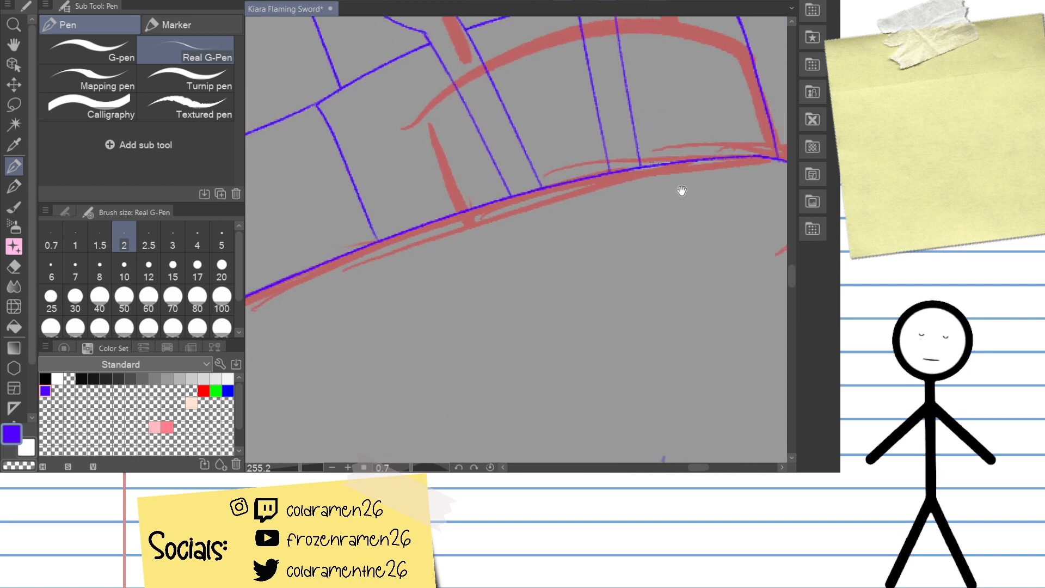
mouse_move(681, 191)
left_mouse_down()
mouse_move(419, 316)
mouse_move(554, 233)
mouse_move(517, 282)
left_mouse_up()
left_click_drag(707, 238, 602, 156)
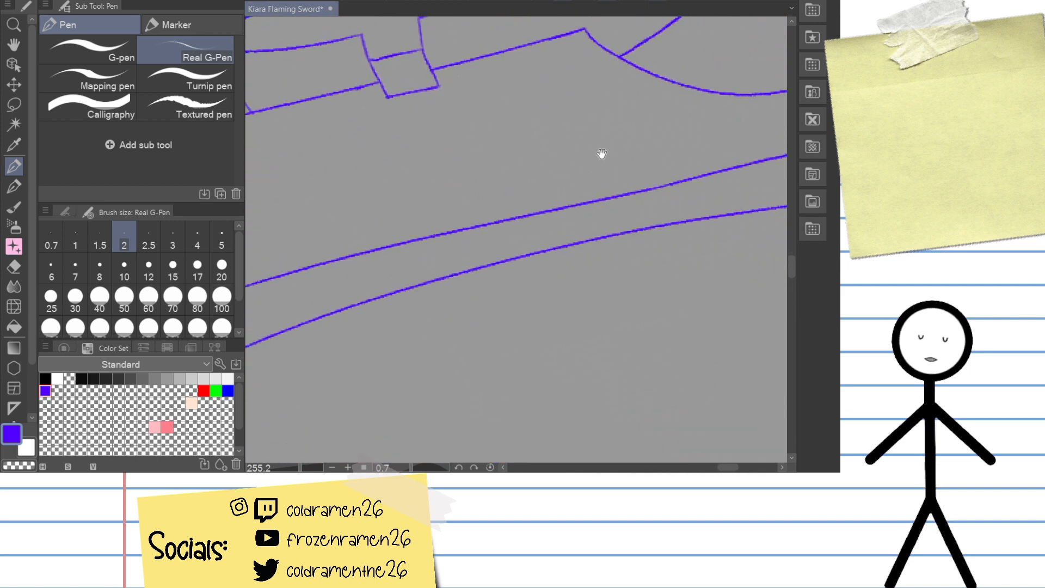
left_click_drag(635, 247, 532, 267)
left_click_drag(715, 182, 422, 329)
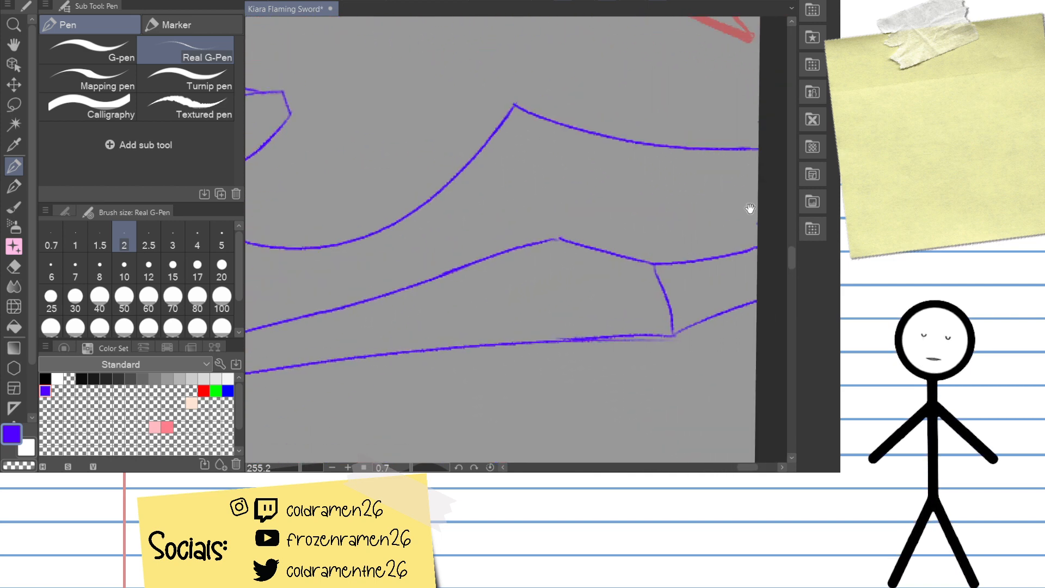
left_click_drag(699, 276, 734, 148)
left_click_drag(721, 238, 719, 138)
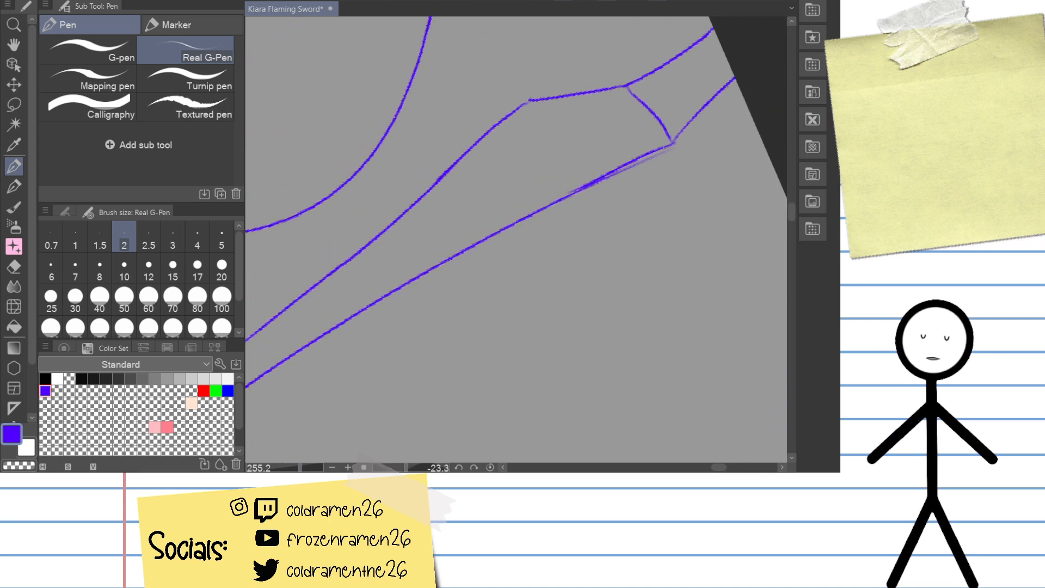
left_click_drag(468, 286, 546, 281)
left_click_drag(581, 244, 388, 321)
left_click_drag(697, 127, 646, 185)
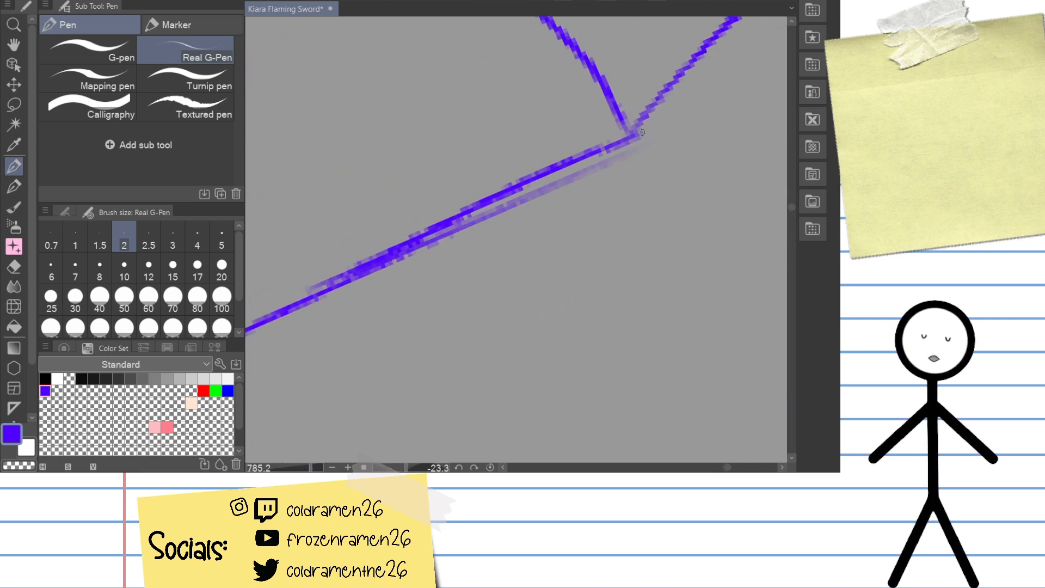
key("e")
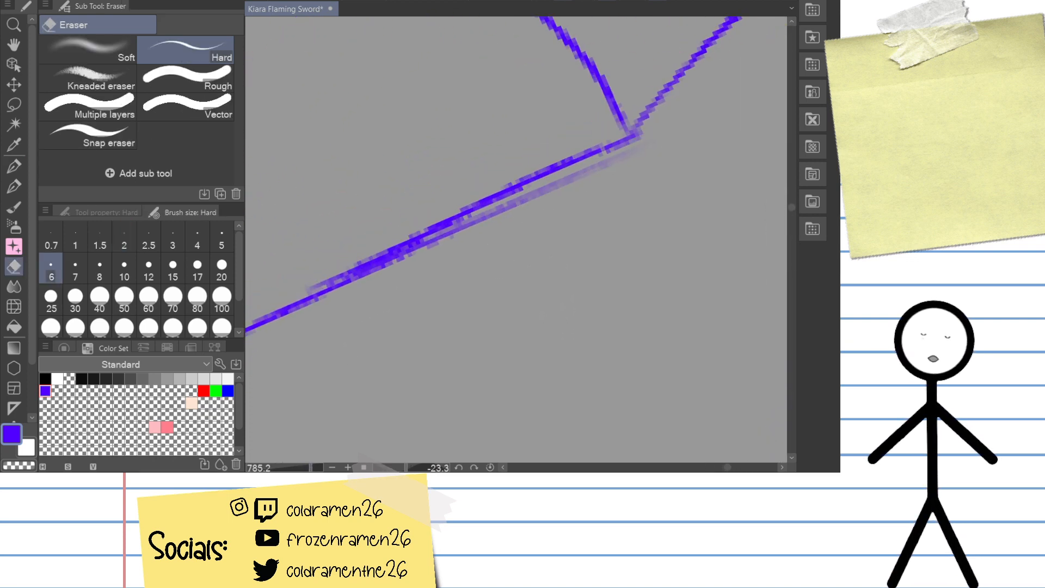
mouse_move(626, 156)
left_mouse_down()
mouse_move(565, 191)
mouse_move(409, 229)
mouse_move(461, 222)
left_mouse_up()
mouse_move(404, 259)
left_mouse_down()
mouse_move(495, 343)
mouse_move(462, 294)
mouse_move(456, 194)
mouse_move(479, 245)
left_mouse_up()
Step: Redraw the cleaned section of the right guard arm's lower edge with the Real G-Pen at size 2
key("p")
left_click_drag(405, 340, 697, 178)
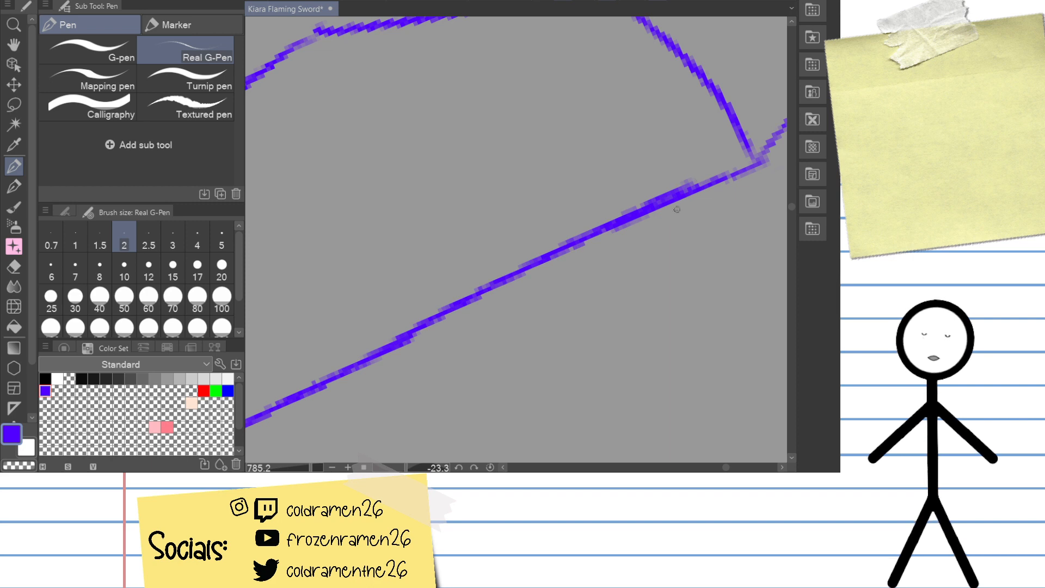
left_click_drag(565, 173, 475, 245)
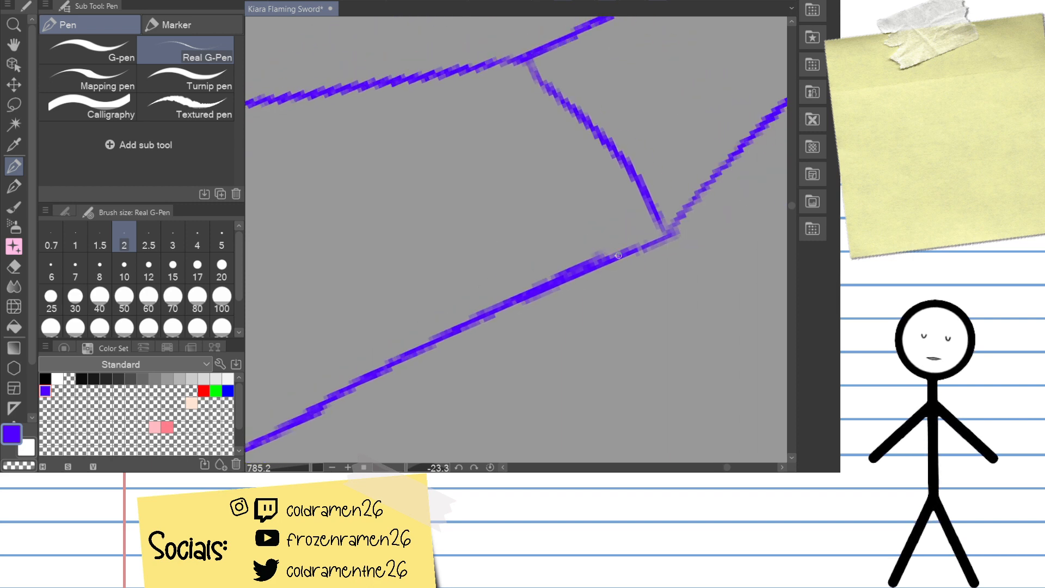
Step: Strengthen the faint outer end of the right guard arm's lower edge so it meets the corner of the crossing line, undoing misplaced strokes
left_click_drag(665, 234, 609, 252)
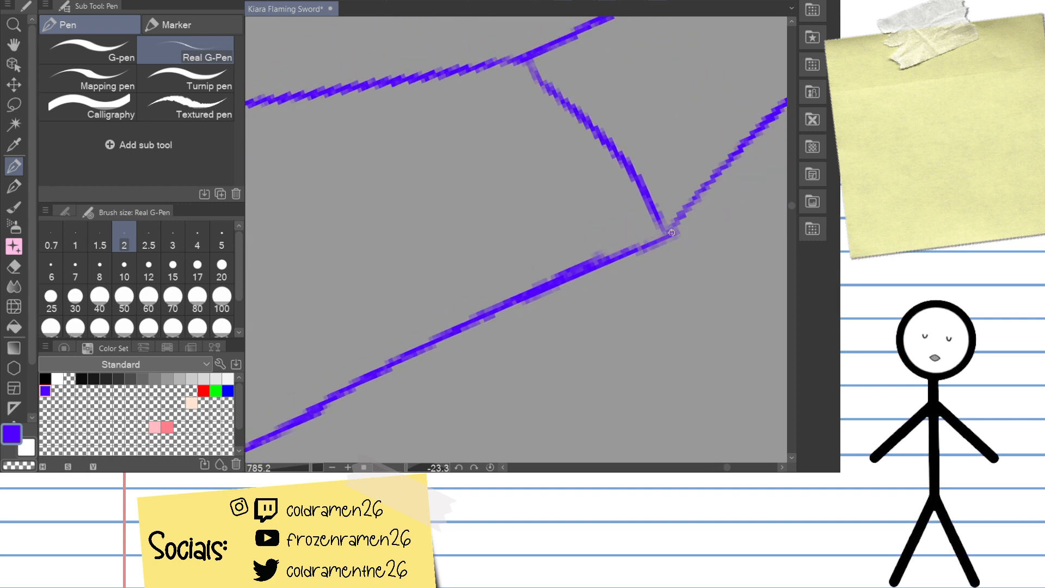
left_click_drag(670, 234, 569, 265)
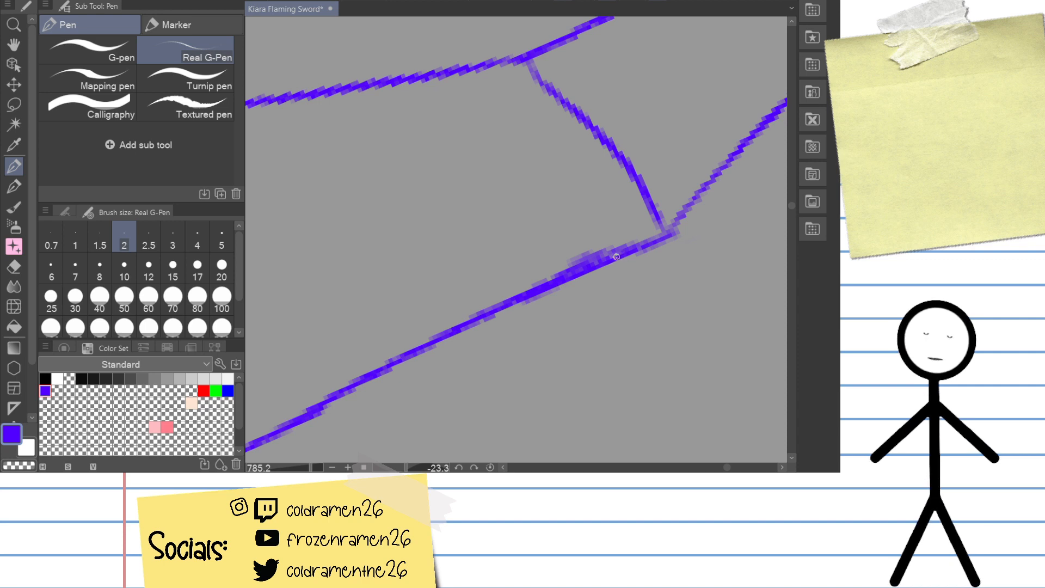
key("ctrl+z")
left_click_drag(603, 256, 684, 227)
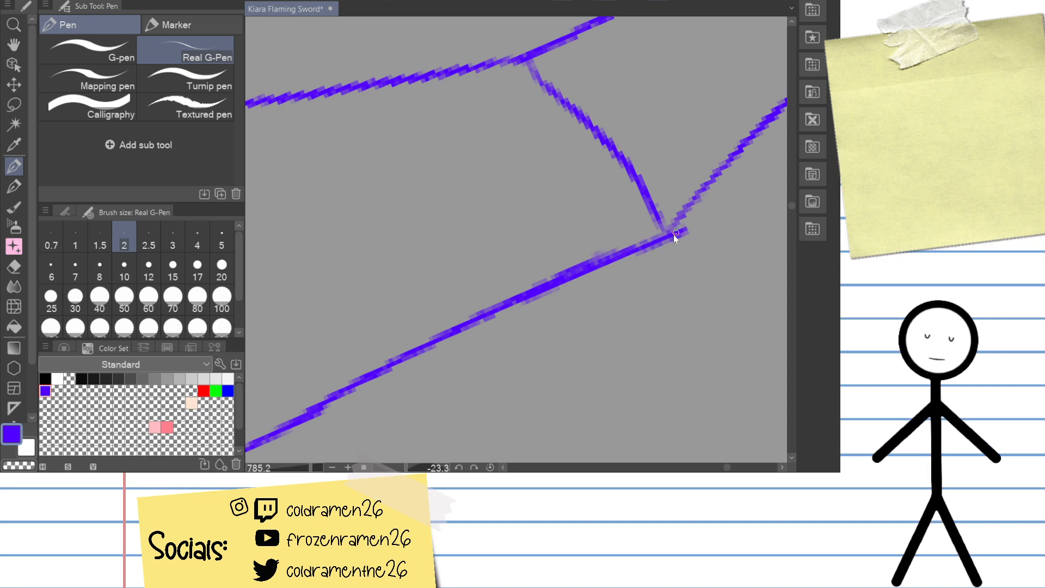
key("ctrl+z")
key("ctrl+z")
key("ctrl+z")
left_click_drag(615, 257, 673, 237)
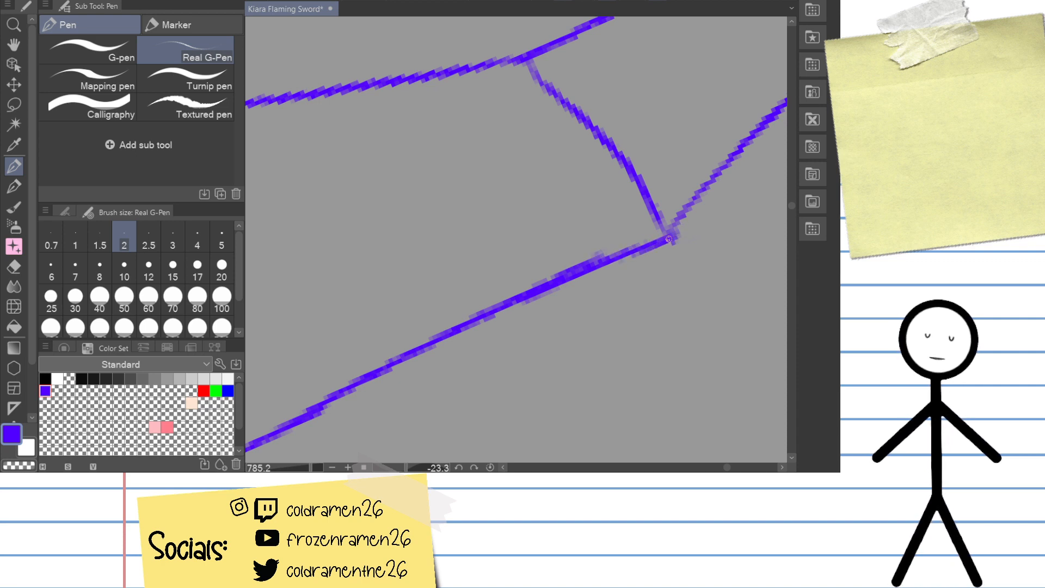
key("ctrl+z")
mouse_move(608, 256)
left_mouse_down()
mouse_move(674, 231)
mouse_move(620, 268)
left_mouse_up()
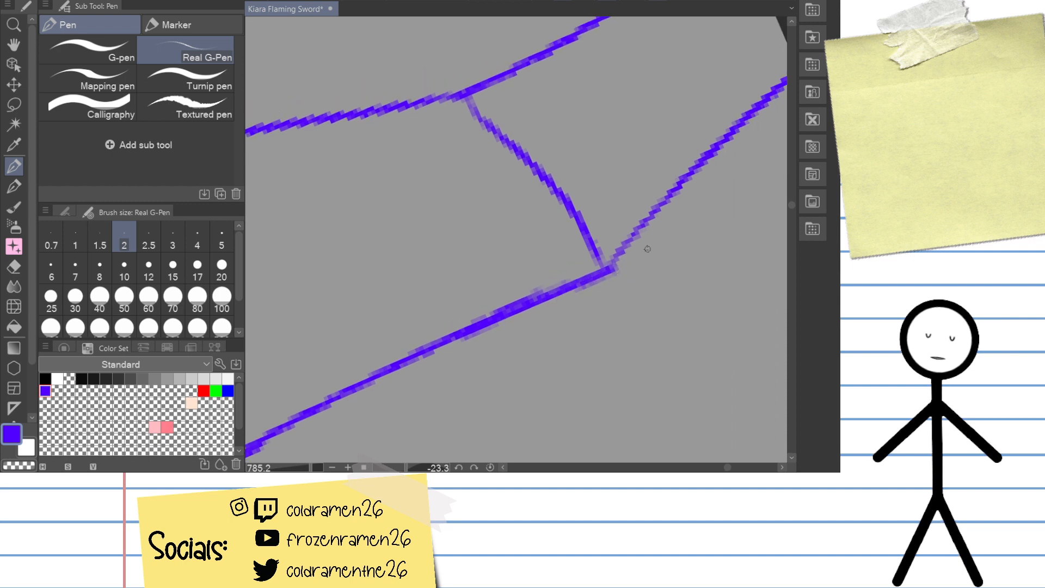
Step: Examine the right guard arm's corners, the scroll stems, the hand's top outline and the left guard arm for faint or overlapping lines
mouse_move(671, 234)
left_mouse_down()
mouse_move(674, 275)
mouse_move(643, 248)
mouse_move(608, 308)
mouse_move(638, 287)
mouse_move(603, 342)
left_mouse_up()
left_click_drag(532, 301, 534, 326)
left_click_drag(568, 155, 556, 252)
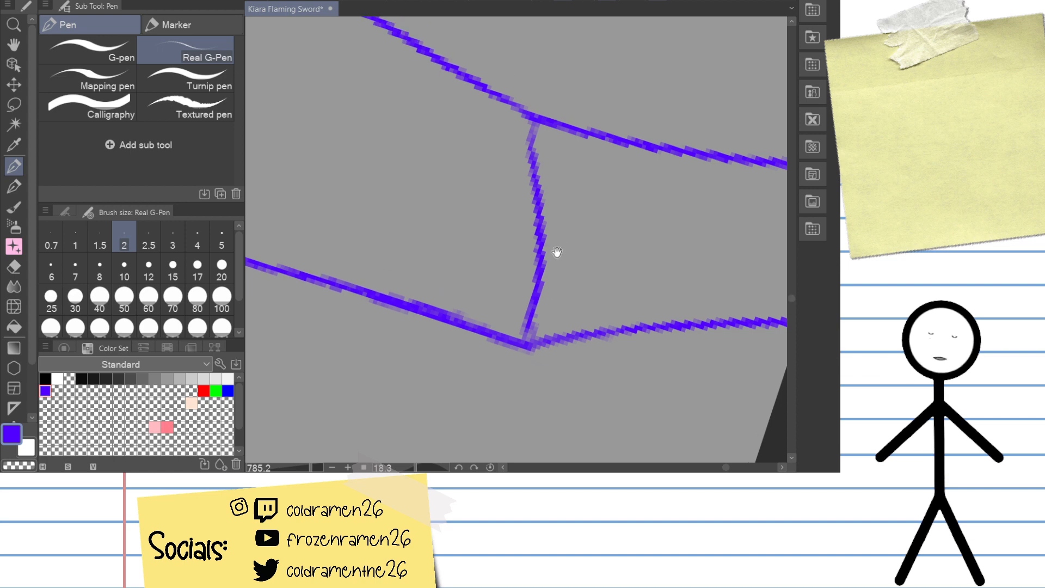
left_click_drag(519, 217, 528, 196)
mouse_move(479, 141)
left_mouse_down()
mouse_move(584, 237)
mouse_move(616, 292)
left_mouse_up()
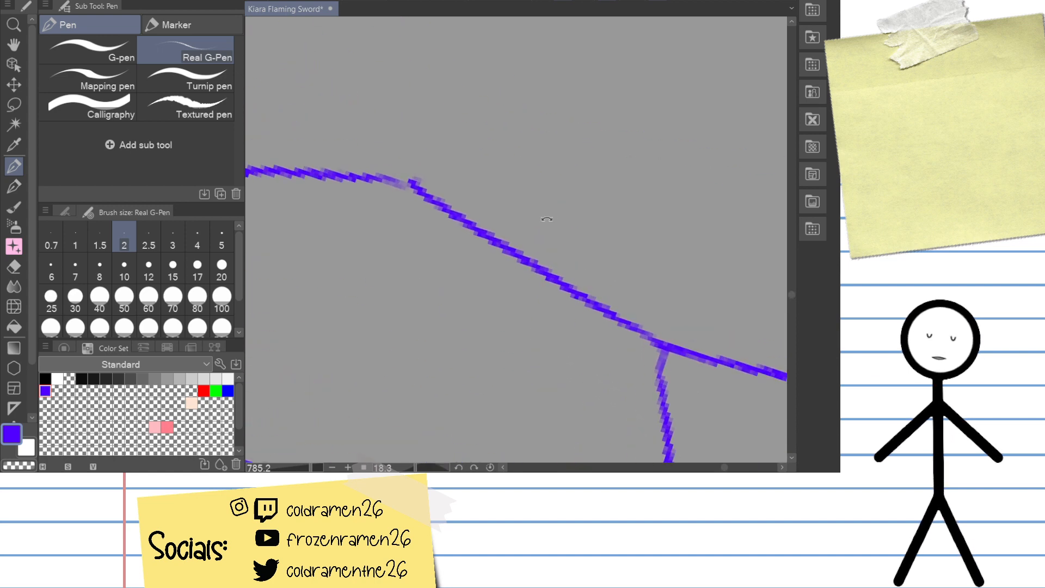
left_click_drag(571, 147, 515, 61)
left_click_drag(359, 261, 400, 244)
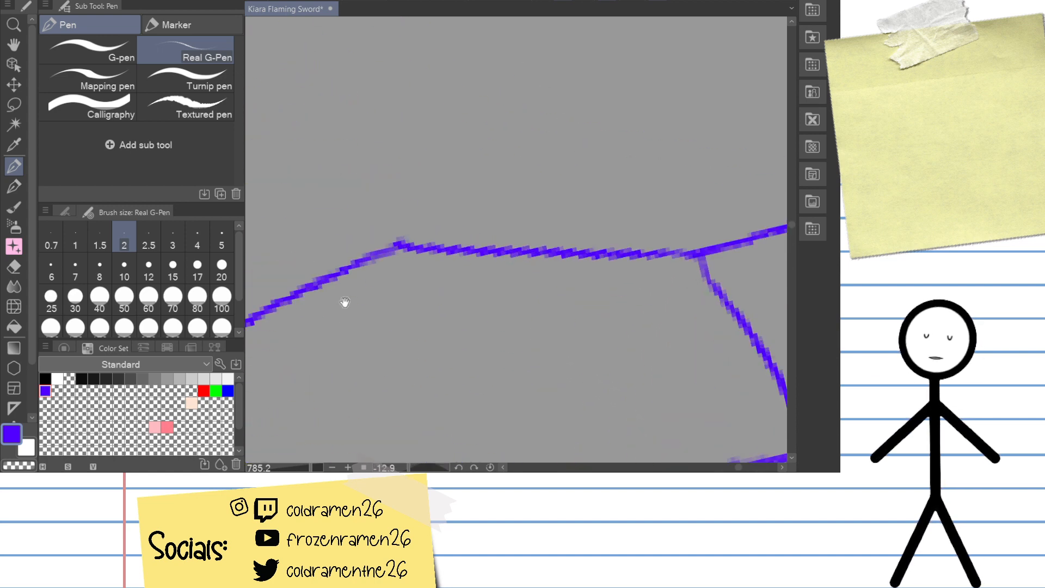
left_click_drag(345, 303, 613, 169)
left_click_drag(303, 468, 297, 468)
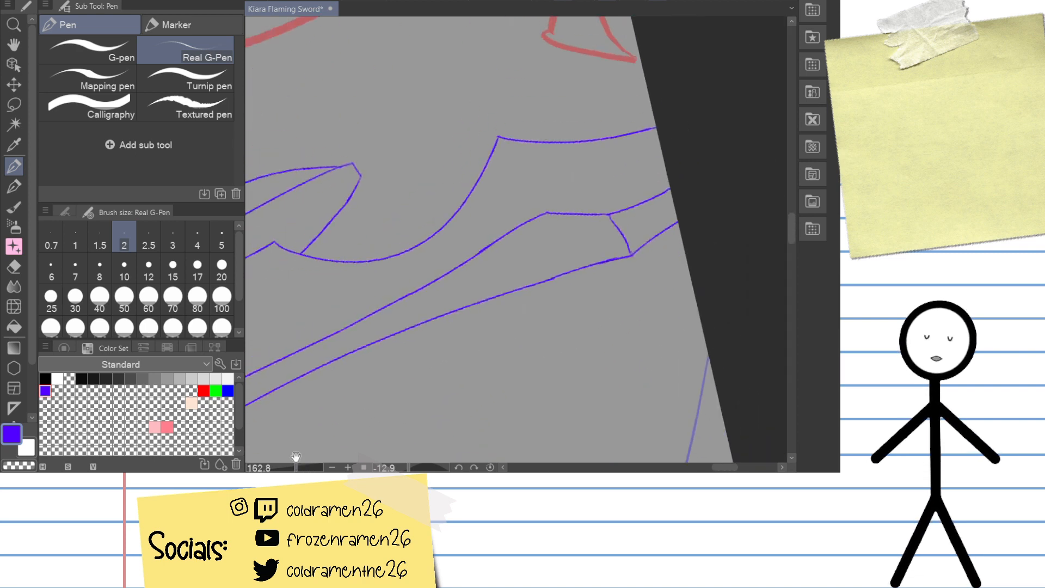
left_click_drag(360, 360, 582, 305)
mouse_move(377, 364)
left_mouse_down()
mouse_move(423, 331)
mouse_move(556, 289)
left_mouse_up()
left_click_drag(450, 344, 491, 325)
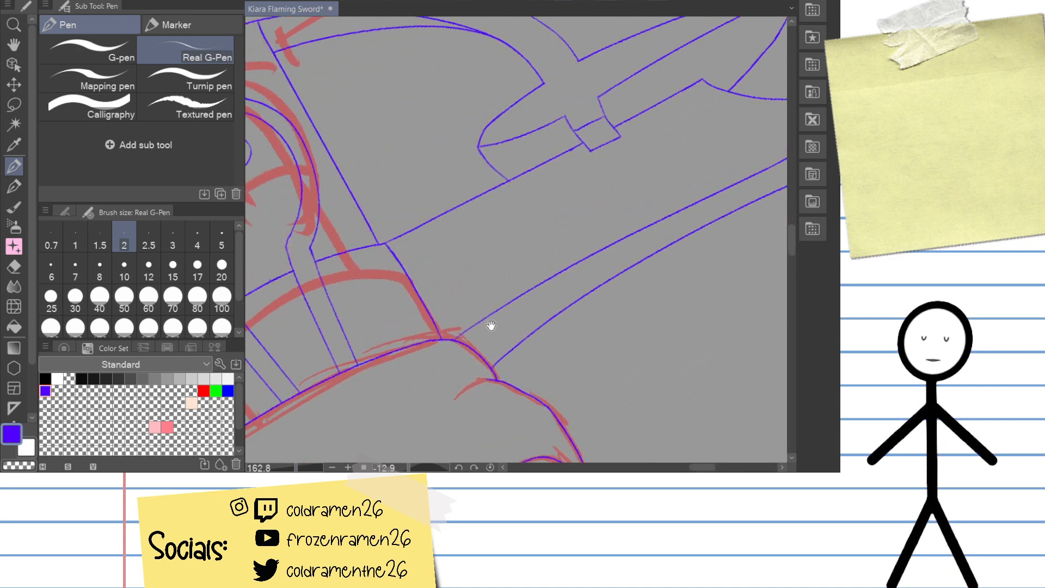
mouse_move(422, 381)
left_mouse_down()
mouse_move(489, 296)
mouse_move(495, 311)
left_mouse_up()
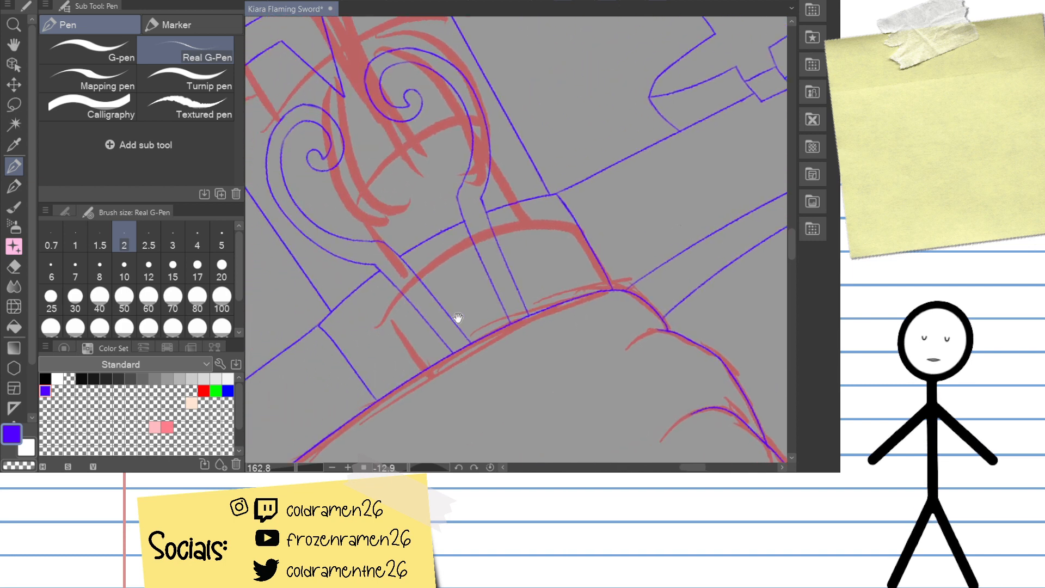
left_click_drag(454, 363, 566, 218)
mouse_move(472, 296)
left_mouse_down()
mouse_move(527, 234)
mouse_move(715, 122)
left_mouse_up()
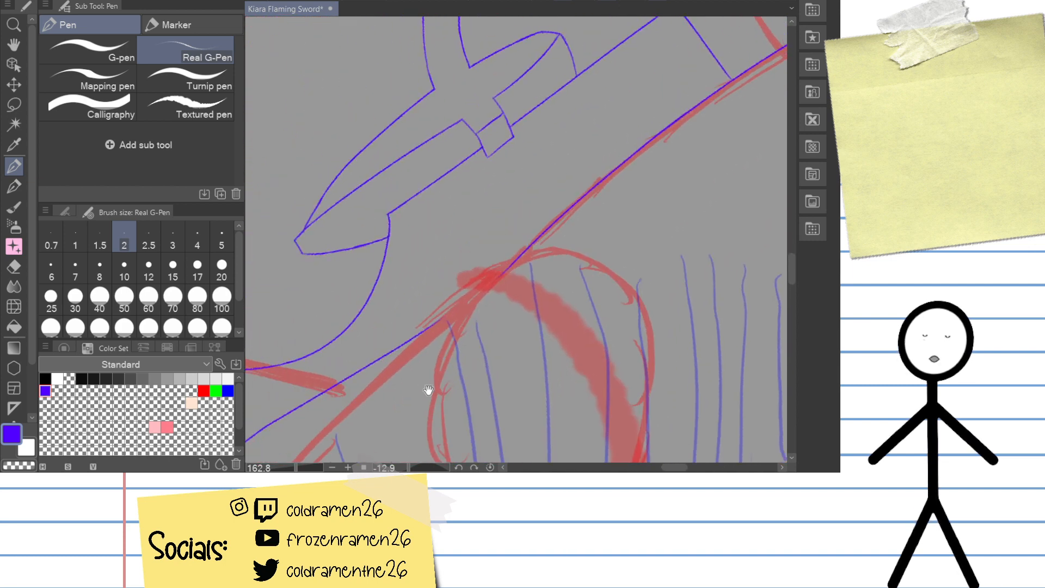
mouse_move(429, 389)
left_mouse_down()
mouse_move(415, 362)
mouse_move(504, 289)
mouse_move(537, 279)
mouse_move(504, 314)
left_mouse_up()
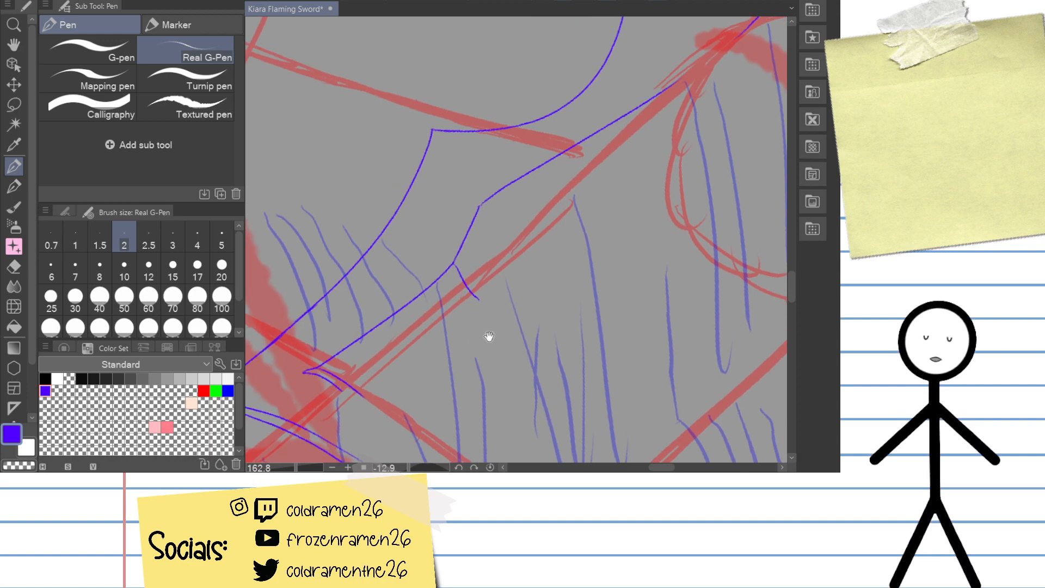
Step: Try to touch up the faint corner on the left guard arm's lower edge with the Real G-Pen at size 2
scroll(470, 213, "up", 6)
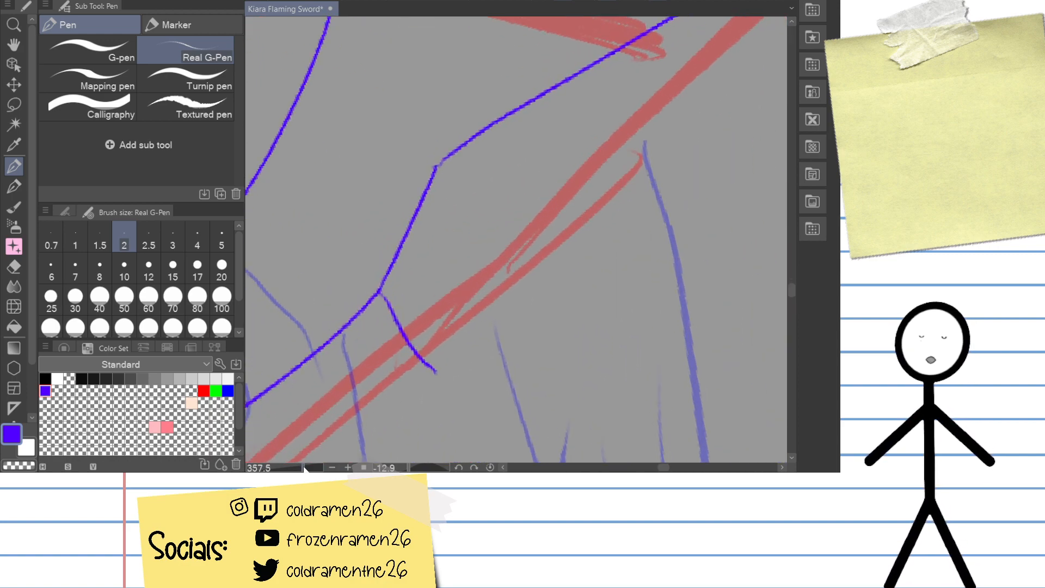
mouse_move(511, 173)
left_mouse_down()
mouse_move(501, 186)
mouse_move(521, 176)
left_mouse_up()
key("ctrl+z")
key("ctrl+z")
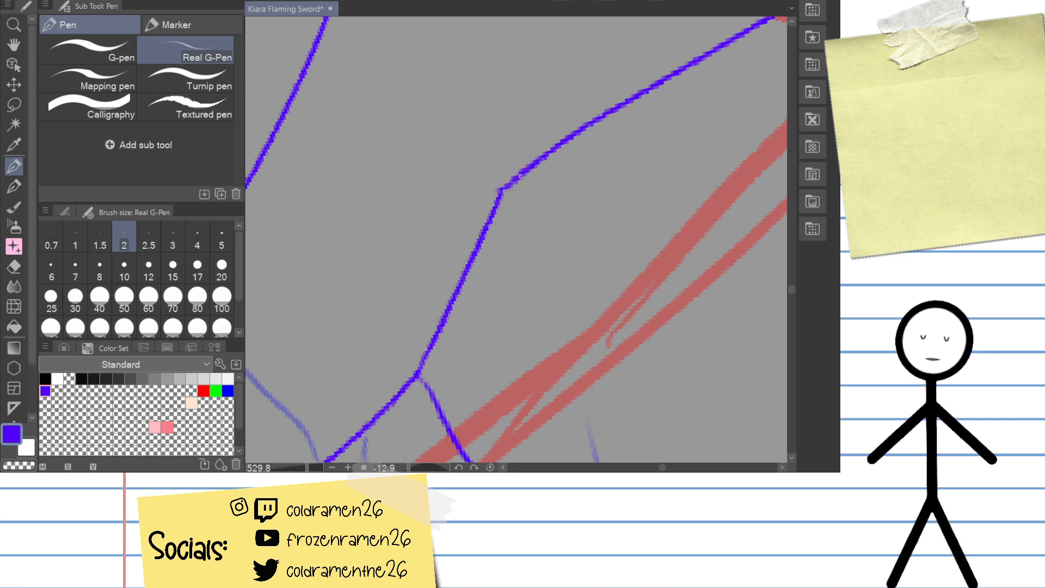
mouse_move(458, 359)
left_mouse_down()
mouse_move(474, 210)
mouse_move(473, 361)
left_mouse_up()
mouse_move(501, 107)
left_mouse_down()
mouse_move(501, 182)
mouse_move(430, 341)
left_mouse_up()
Step: Try a shallow curved stroke across the sword's blade inside the large sketched circle with the Real G-Pen at size 2
scroll(303, 456, "down", 10)
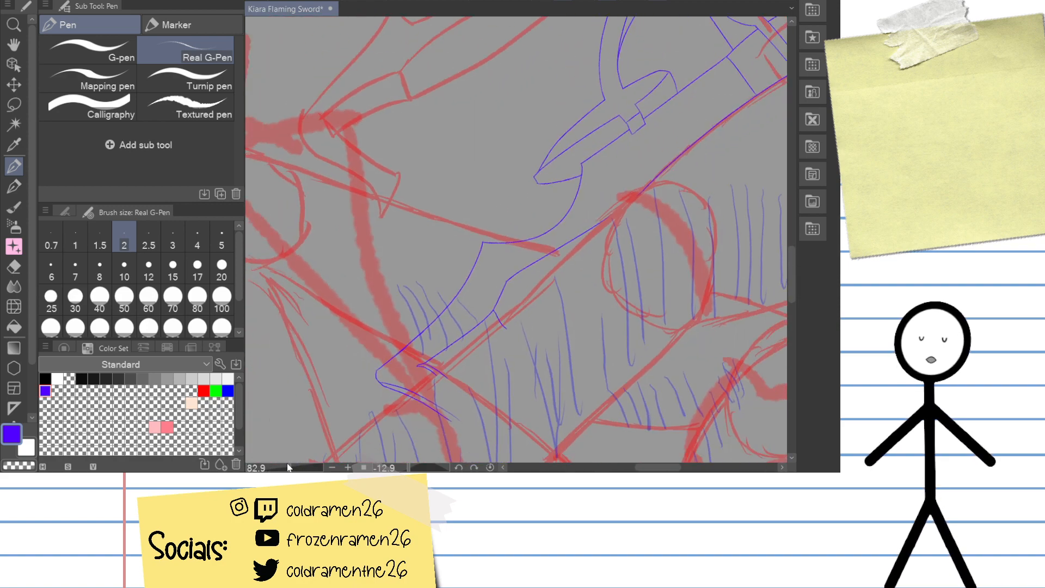
left_click_drag(594, 311, 502, 357)
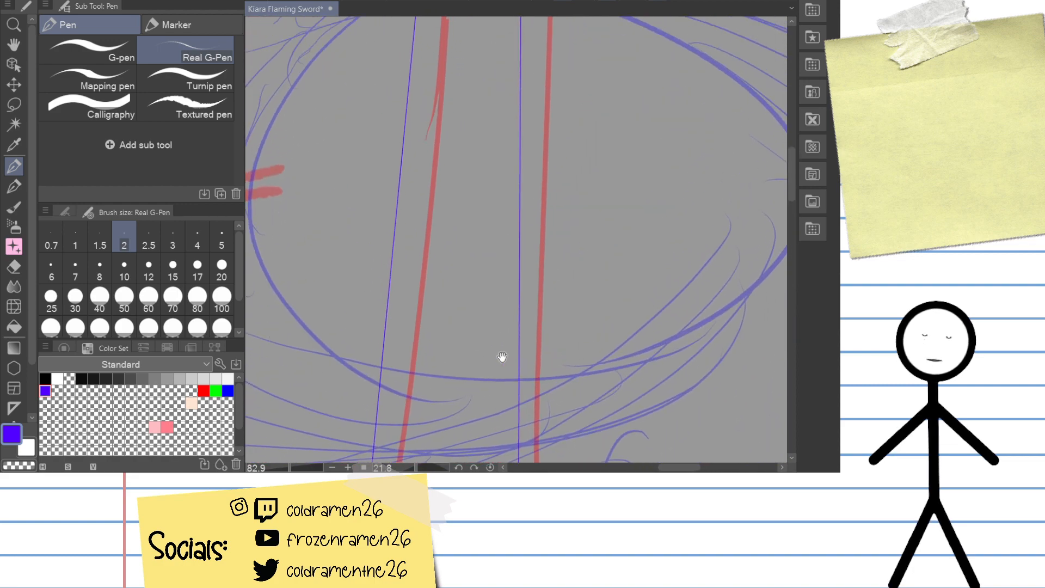
scroll(307, 454, "down", 5)
scroll(307, 454, "up", 5)
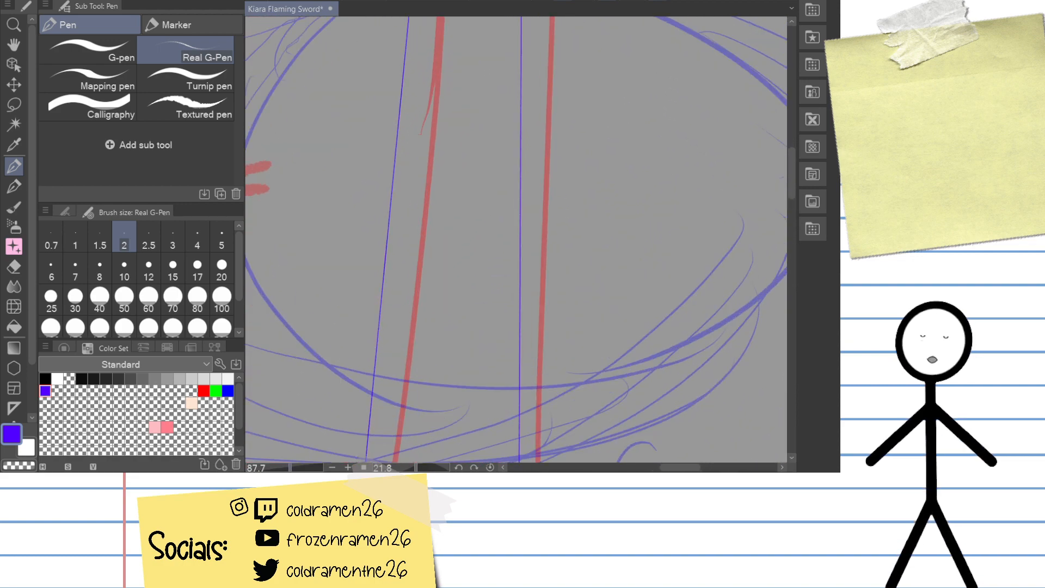
left_click_drag(325, 197, 611, 185)
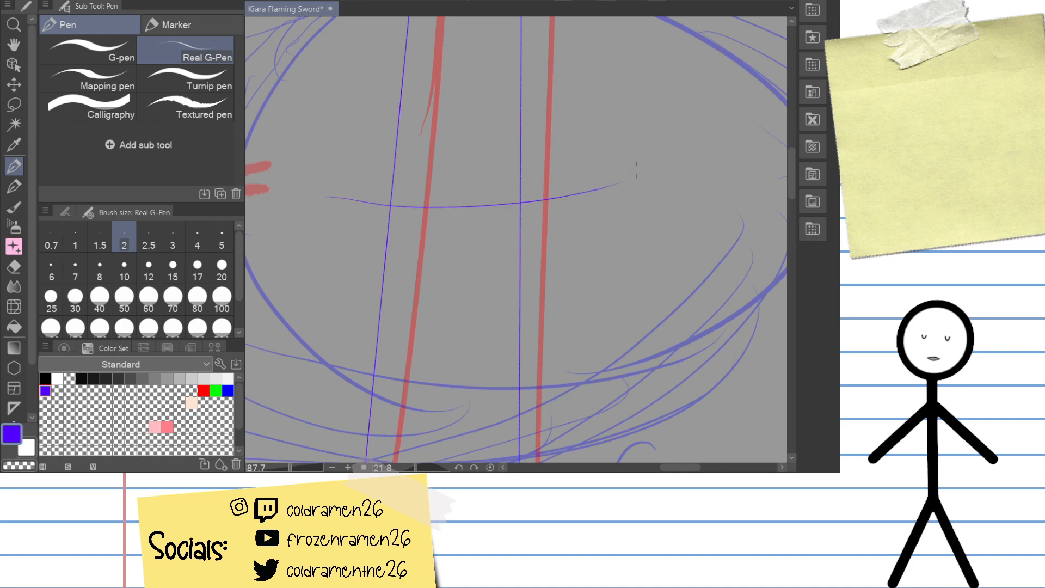
scroll(571, 253, "down", 6)
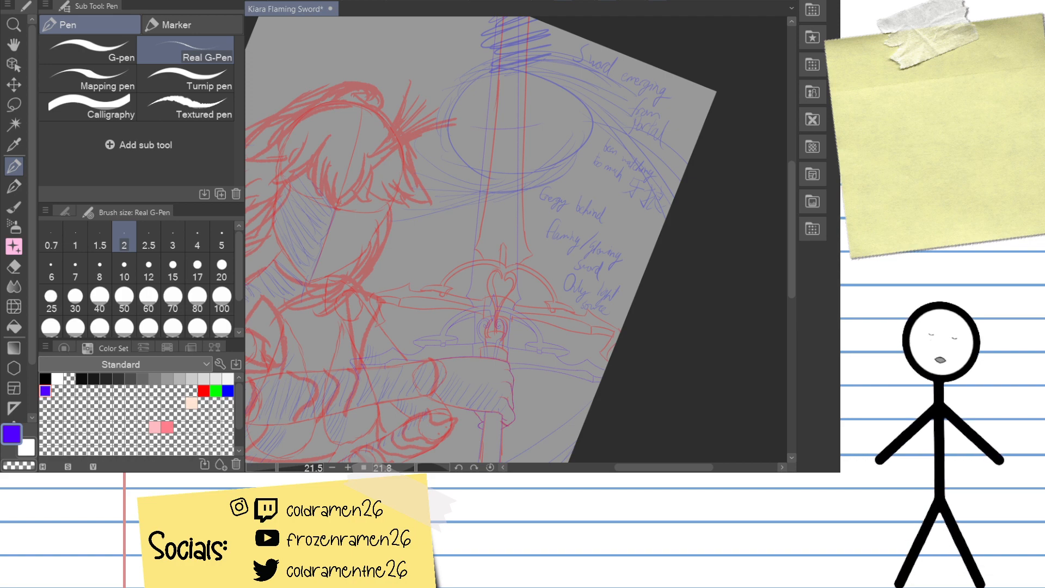
Step: Examine the sketched forearm below the sword guard, around the red circle and its crossing lower edges
scroll(345, 400, "up", 10)
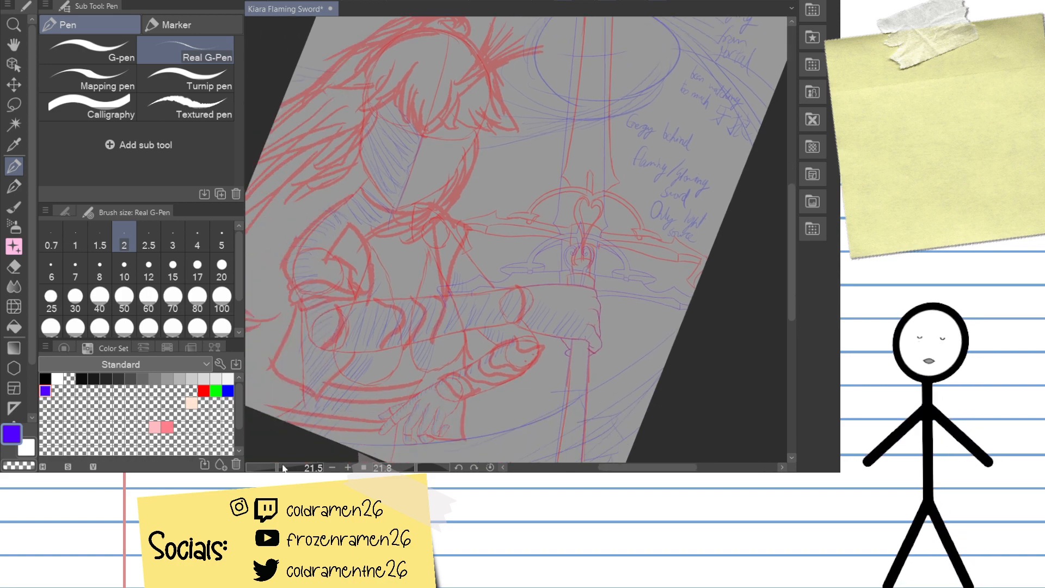
mouse_move(532, 342)
left_mouse_down()
mouse_move(555, 219)
mouse_move(550, 333)
mouse_move(562, 278)
left_mouse_up()
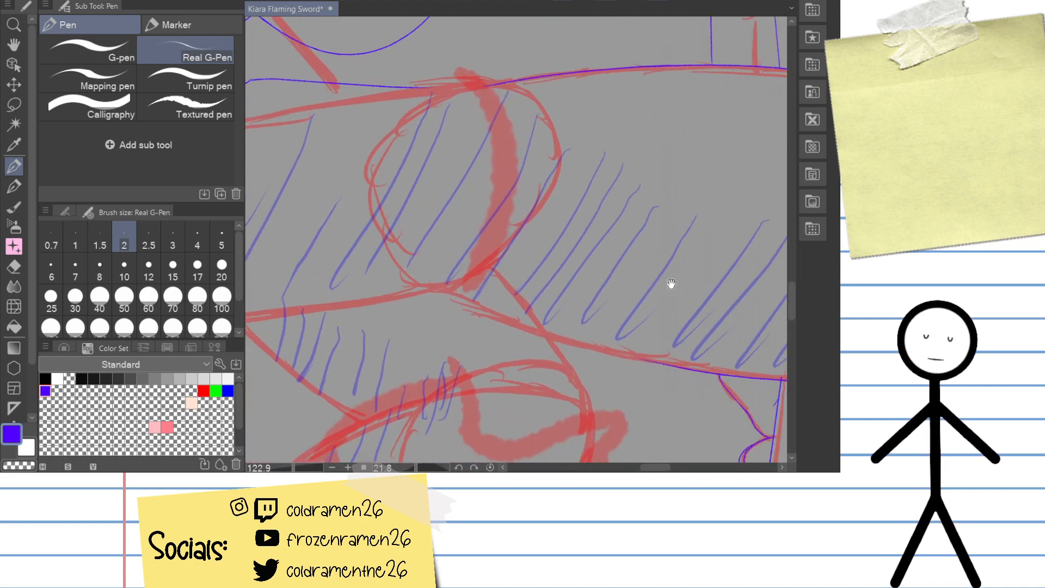
left_click_drag(732, 296, 643, 246)
mouse_move(723, 297)
left_mouse_down()
mouse_move(629, 279)
mouse_move(657, 272)
left_mouse_up()
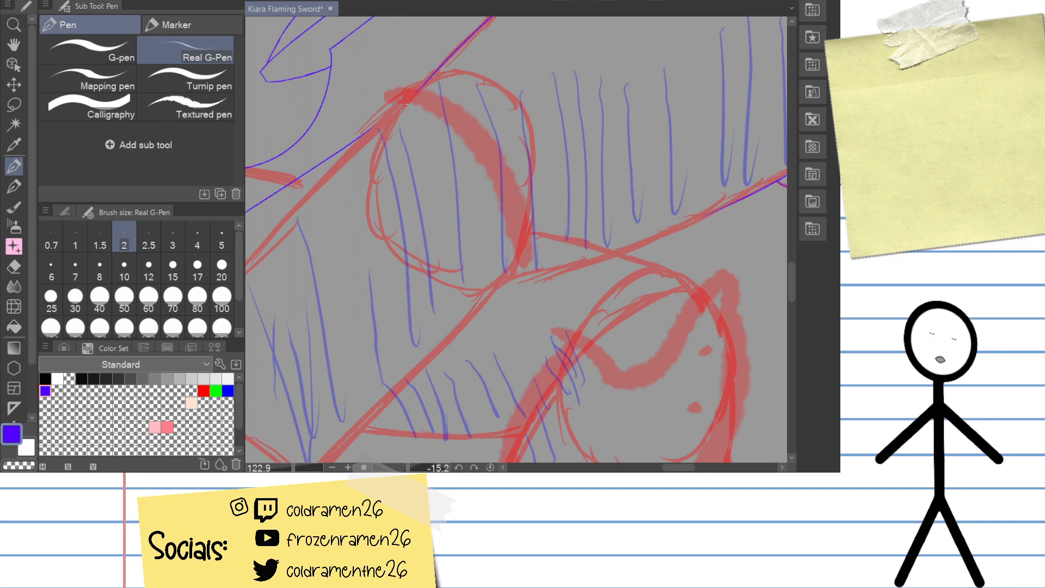
left_click_drag(294, 467, 276, 462)
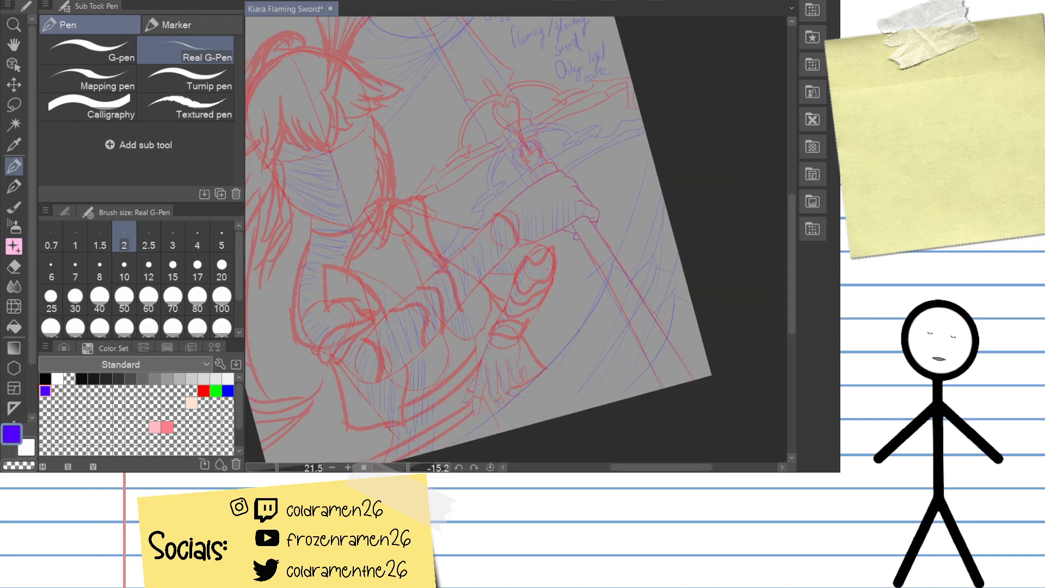
Step: Examine the reference artwork's gloved hand, wrist buckles and armoured forearm beside the floral-patterned coat
left_click_drag(569, 283, 773, 337)
left_click_drag(276, 467, 299, 467)
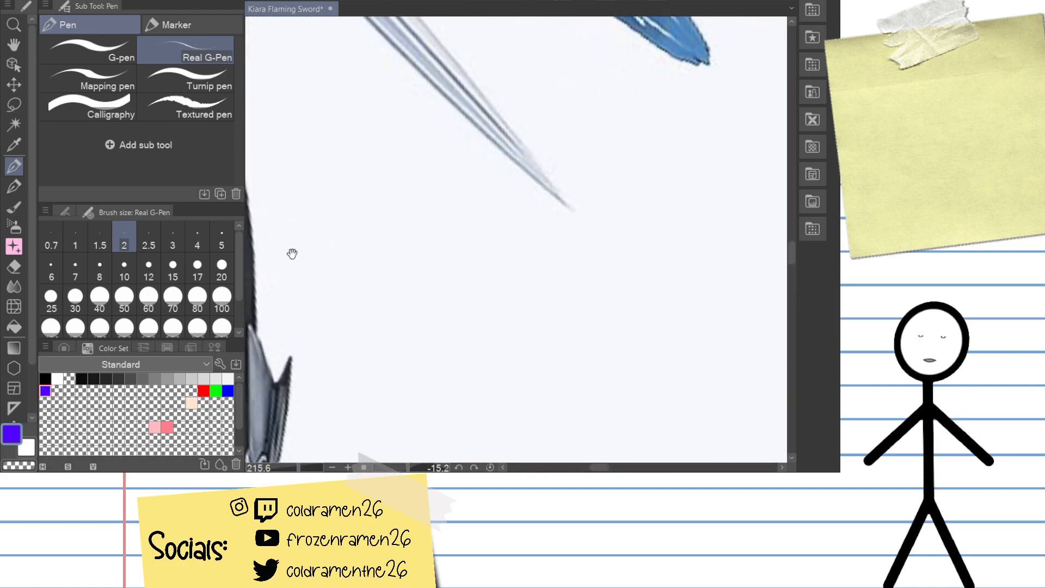
left_click_drag(292, 254, 632, 405)
mouse_move(272, 229)
left_mouse_down()
mouse_move(553, 362)
mouse_move(604, 446)
left_mouse_up()
mouse_move(356, 33)
left_mouse_down()
mouse_move(432, 133)
mouse_move(434, 176)
left_mouse_up()
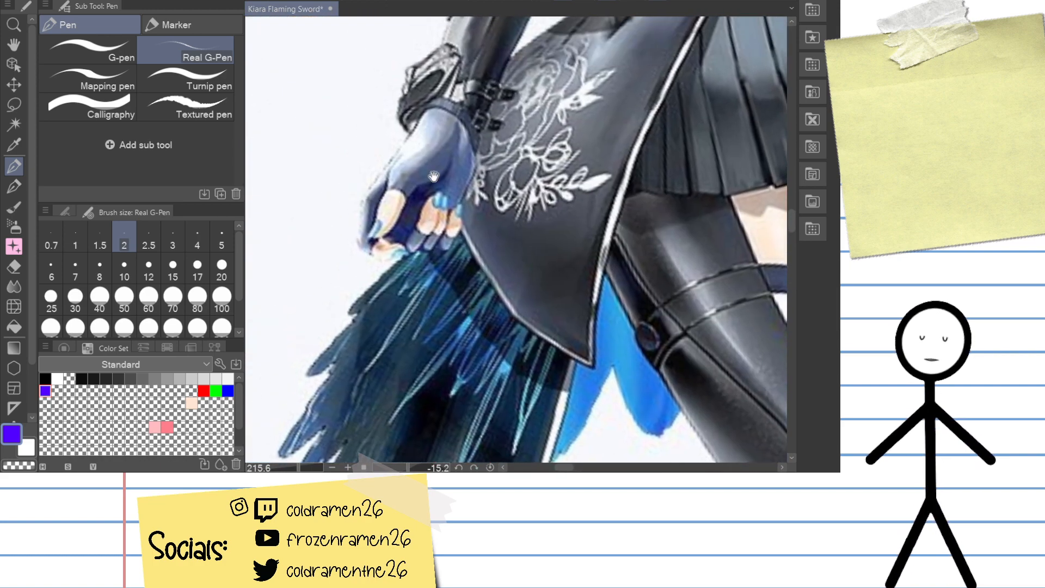
left_click_drag(442, 78, 427, 183)
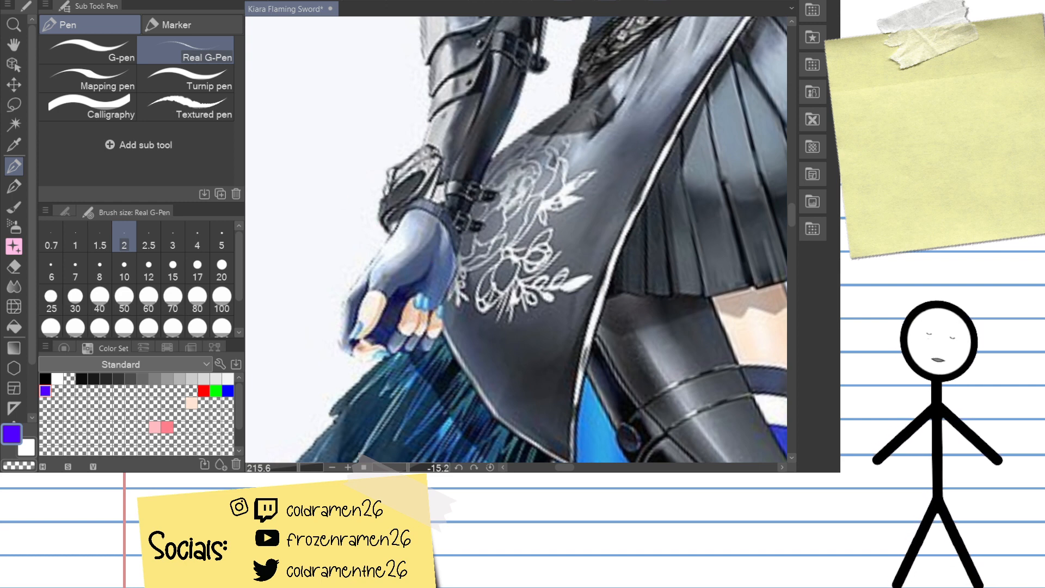
left_click_drag(299, 467, 303, 468)
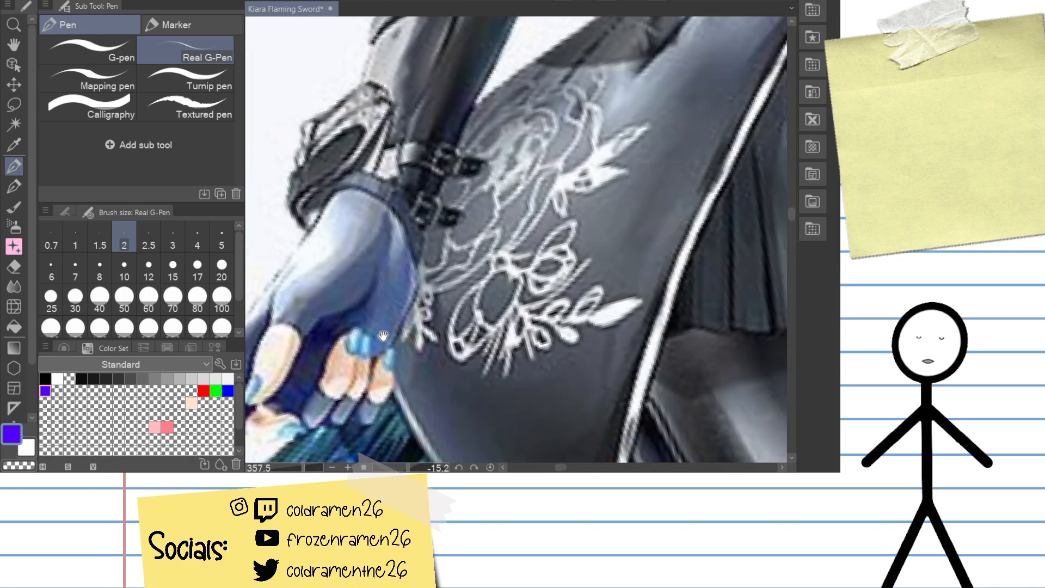
left_click_drag(323, 207, 388, 255)
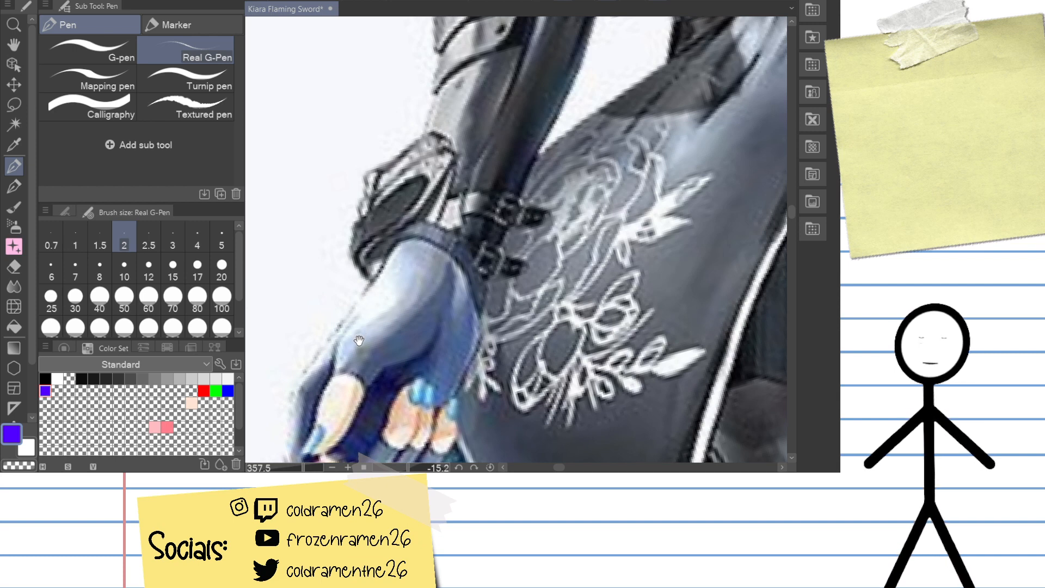
left_click_drag(450, 195, 430, 240)
left_click_drag(383, 328, 392, 286)
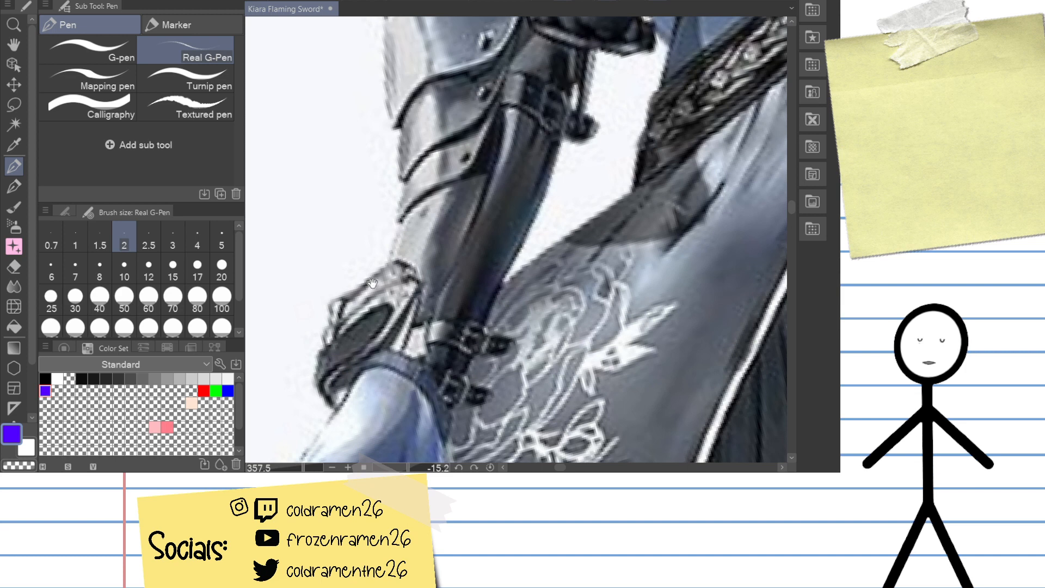
left_click_drag(454, 290, 436, 230)
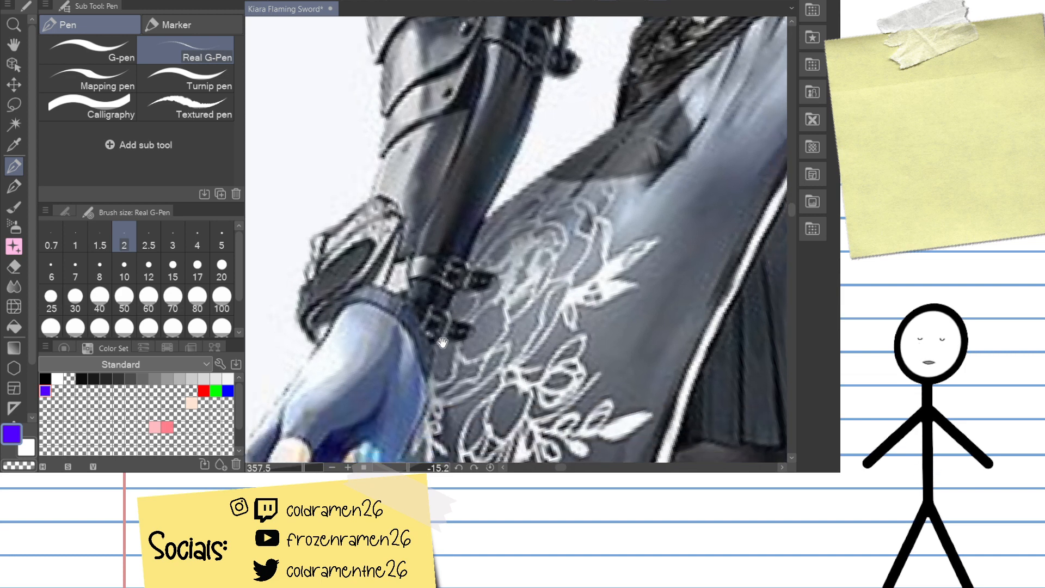
left_click_drag(431, 344, 436, 250)
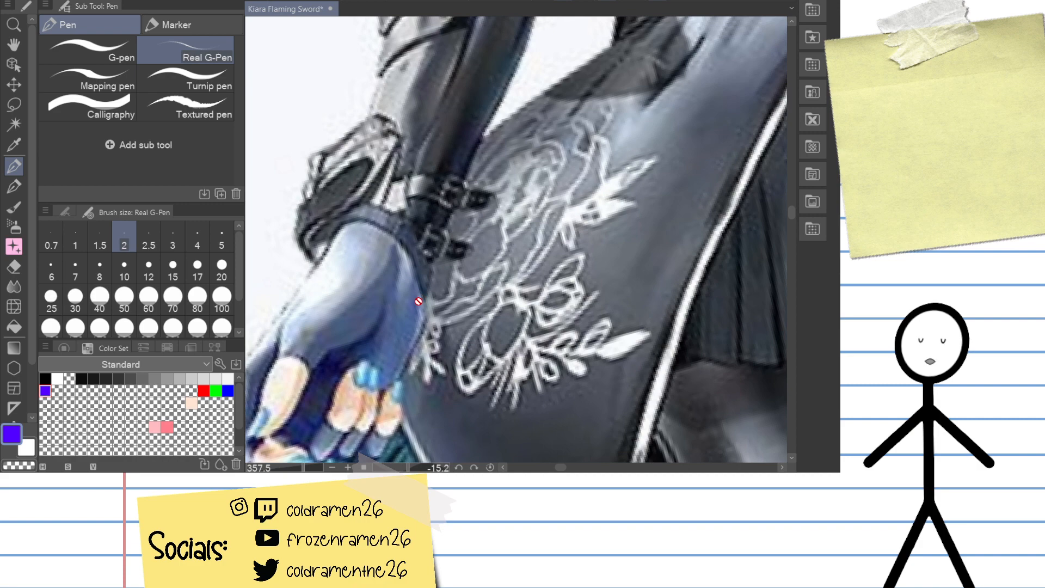
left_click_drag(435, 136, 408, 276)
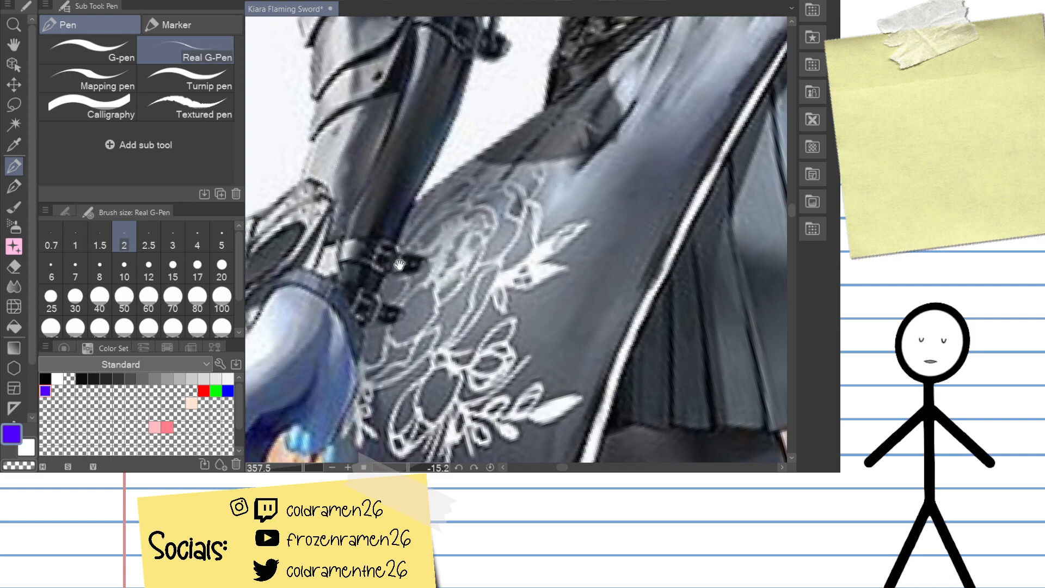
left_click_drag(396, 260, 377, 417)
left_click_drag(402, 208, 409, 257)
left_click_drag(380, 354, 404, 250)
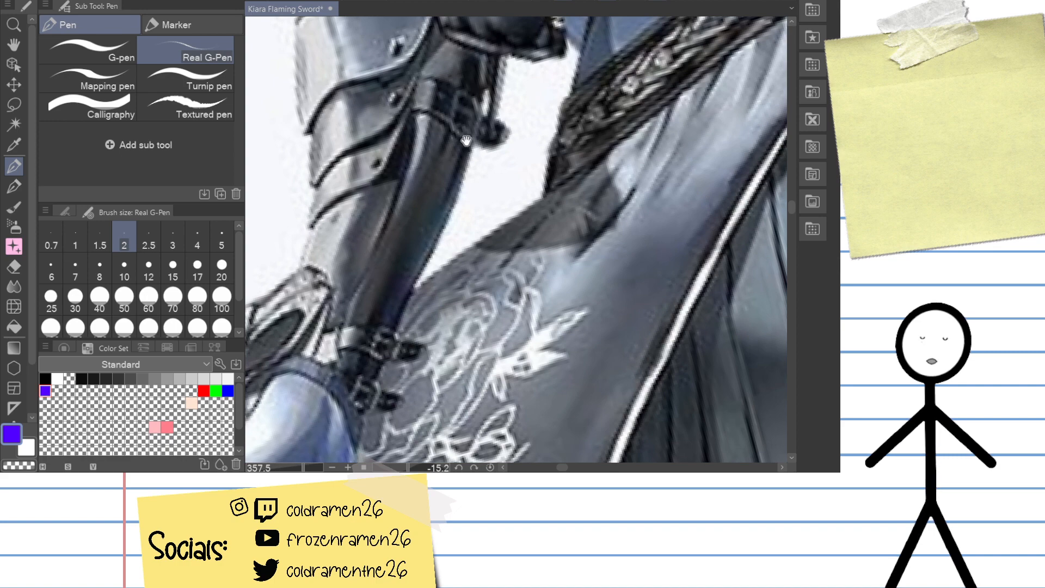
left_click_drag(449, 38, 397, 291)
left_click_drag(408, 341, 433, 158)
left_click_drag(373, 416, 423, 210)
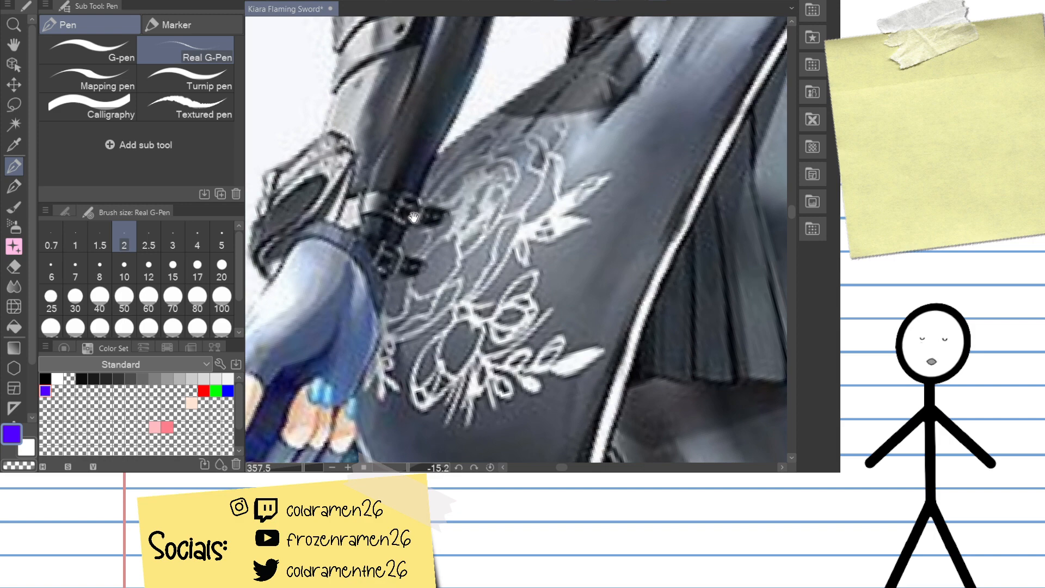
Step: Examine the reference character's other arm, from the upper armour plates to the bracer and glove
left_click_drag(637, 241, 408, 340)
mouse_move(669, 218)
left_mouse_down()
mouse_move(326, 330)
mouse_move(307, 320)
left_mouse_up()
mouse_move(665, 291)
left_mouse_down()
mouse_move(487, 305)
mouse_move(645, 345)
left_mouse_up()
mouse_move(626, 261)
left_mouse_down()
mouse_move(637, 292)
mouse_move(635, 359)
left_mouse_up()
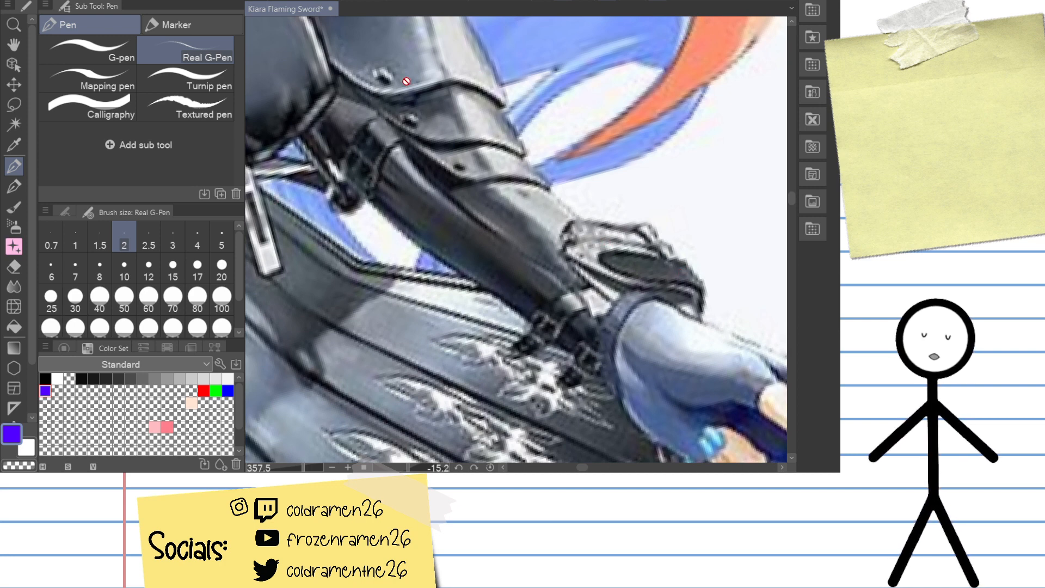
left_click_drag(340, 265, 428, 561)
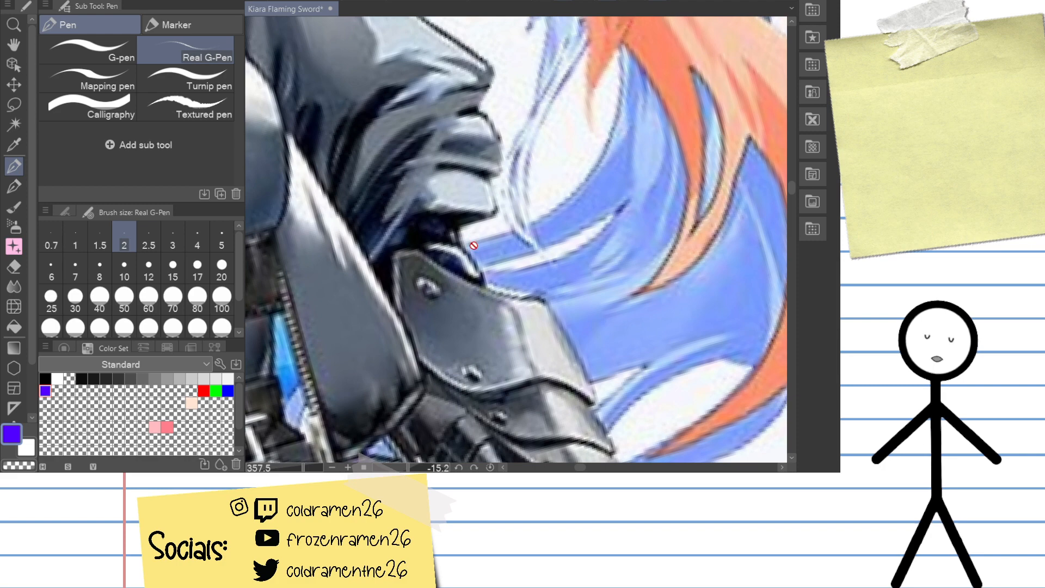
left_click_drag(500, 319, 479, 156)
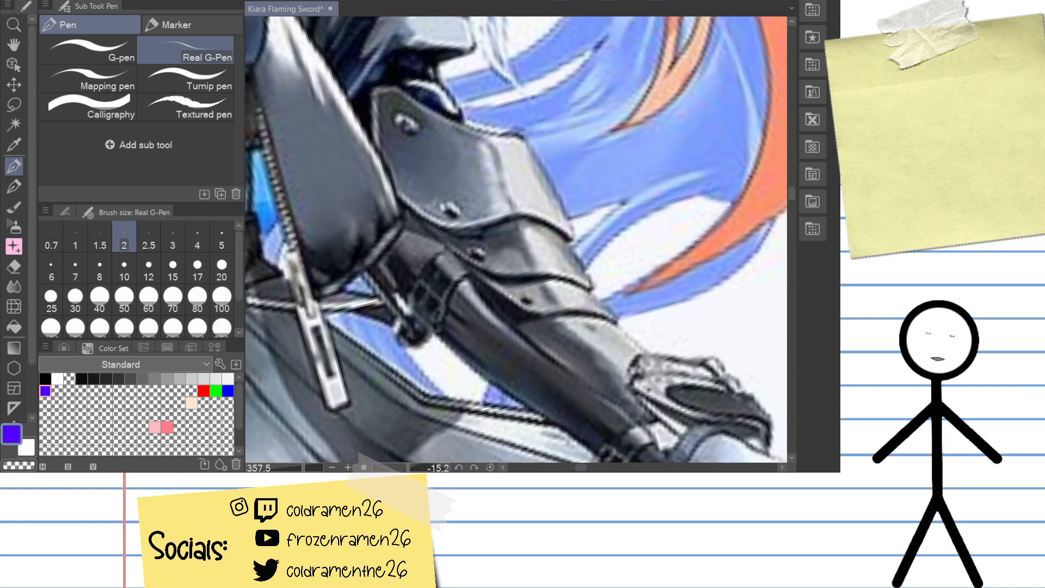
left_click_drag(498, 314, 468, 106)
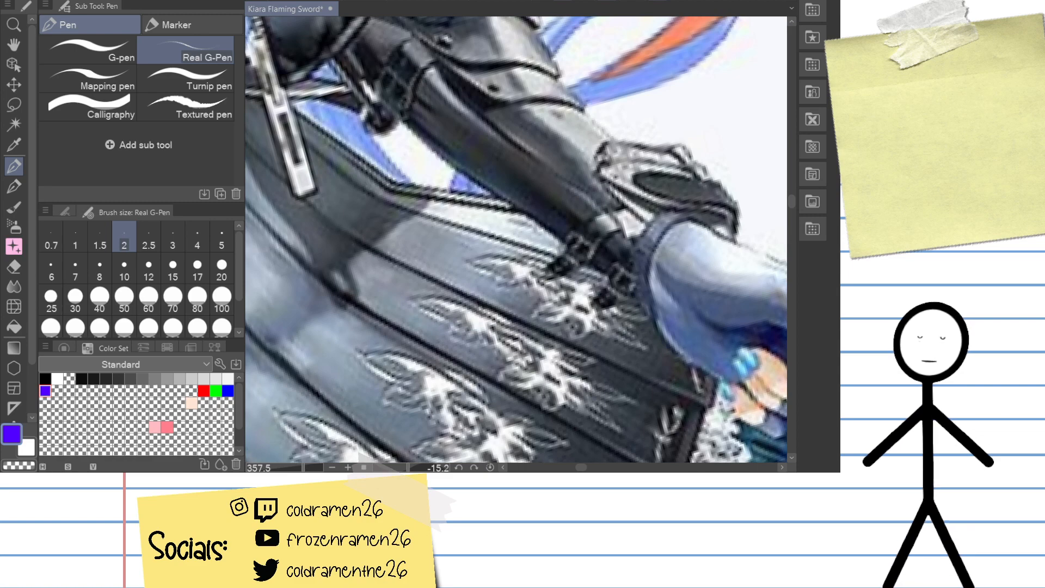
left_click_drag(303, 469, 292, 469)
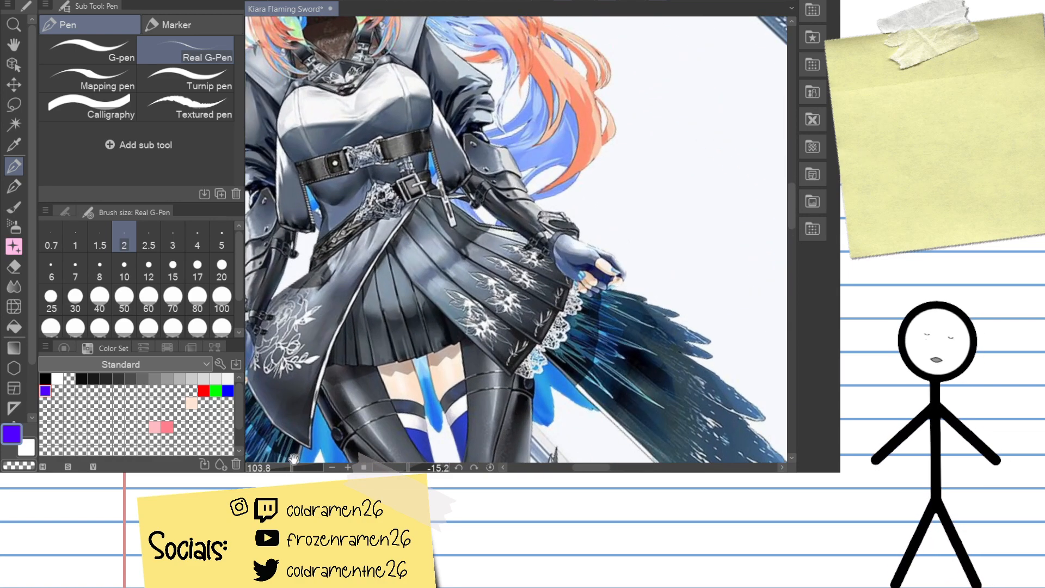
Step: Return from the reference artwork to the sketched forearm and examine its lower edge between the inked hand and the red circle
left_click_drag(601, 317, 400, 296)
left_click_drag(622, 288, 400, 254)
left_click_drag(626, 288, 395, 261)
left_click_drag(628, 297, 582, 266)
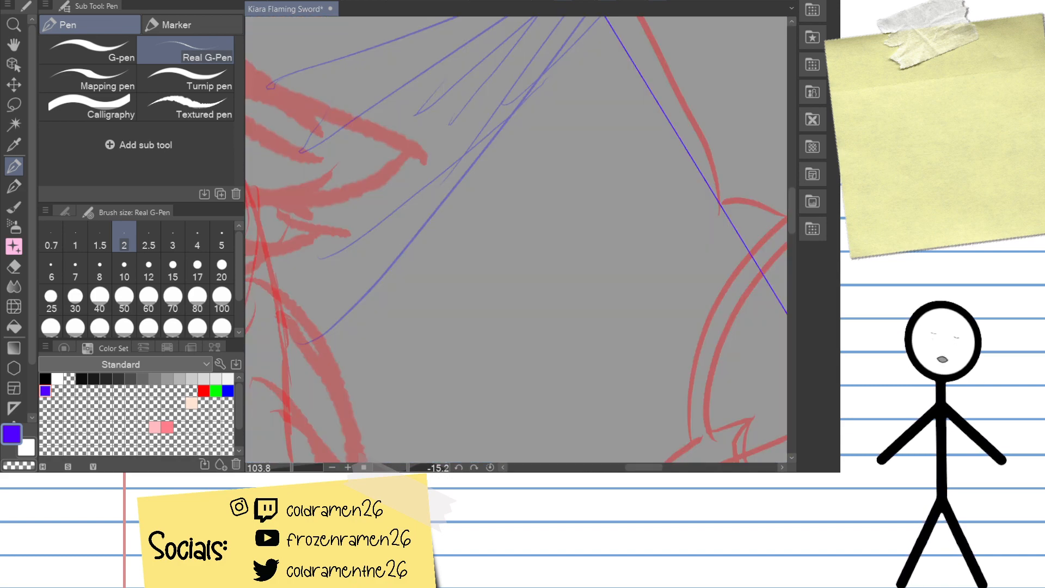
left_click_drag(641, 372, 531, 240)
left_click_drag(647, 420, 562, 262)
left_click_drag(624, 301, 629, 201)
left_click_drag(624, 321, 684, 27)
left_click_drag(619, 310, 565, 234)
mouse_move(650, 229)
left_mouse_down()
mouse_move(557, 261)
mouse_move(528, 296)
mouse_move(534, 303)
left_mouse_up()
left_click_drag(462, 389, 581, 270)
left_click_drag(673, 258, 583, 299)
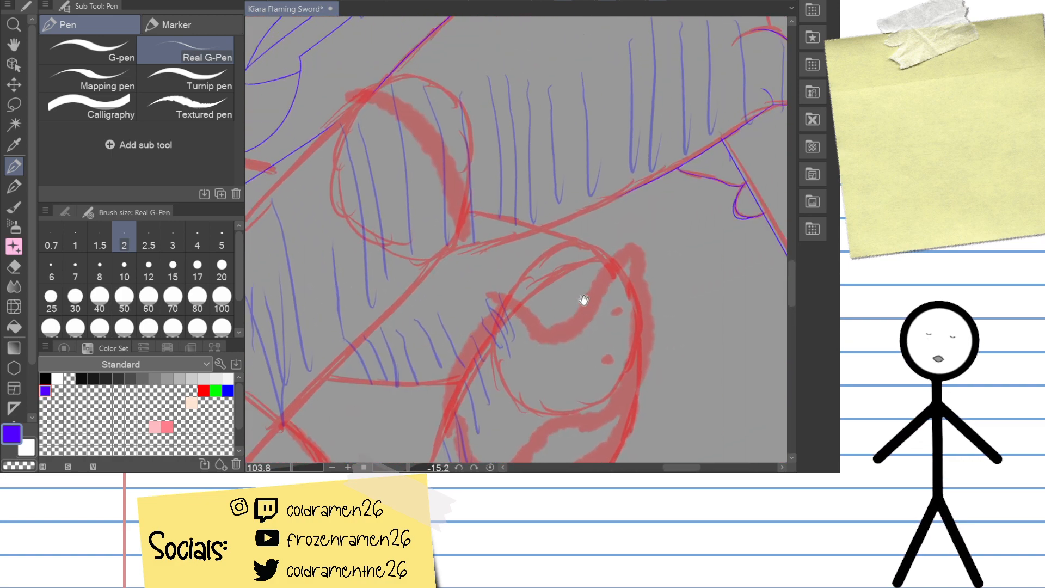
left_click_drag(293, 469, 322, 434)
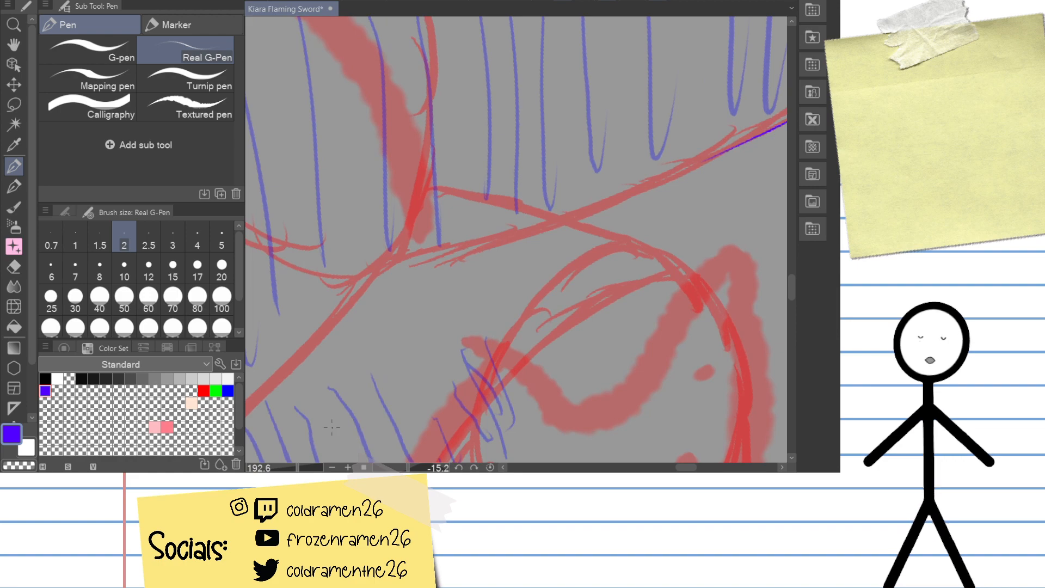
left_click_drag(690, 247, 653, 147)
left_click_drag(596, 189, 513, 288)
left_click_drag(588, 118, 648, 71)
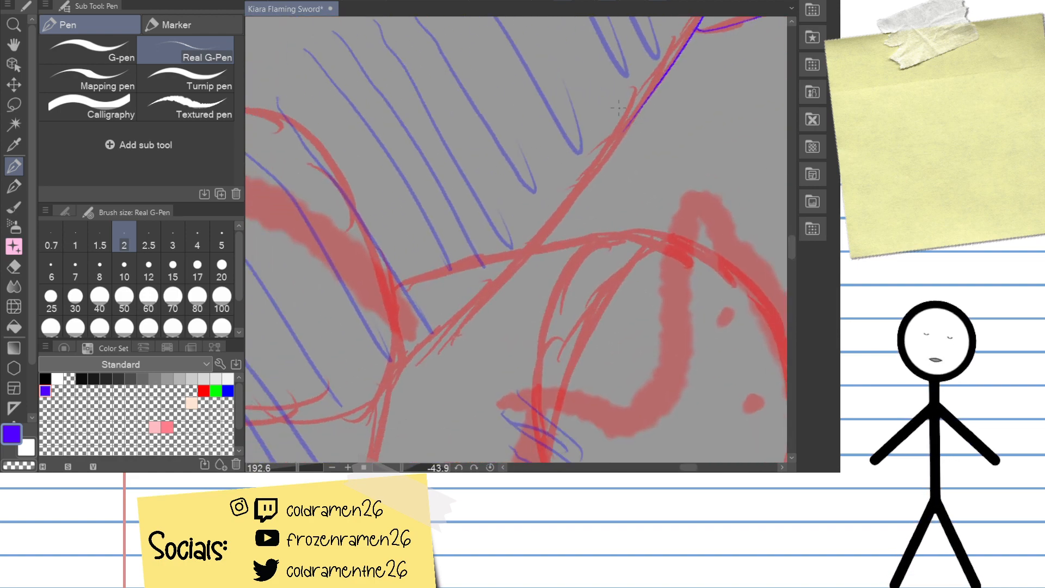
Step: Try repeated long strokes with the Real G-Pen at size 2 along the forearm's lower edge, from the hand past the red circle
left_click_drag(655, 85, 384, 390)
key("ctrl+z")
mouse_move(660, 76)
left_mouse_down()
mouse_move(616, 142)
mouse_move(402, 353)
left_mouse_up()
key("ctrl+z")
left_click_drag(659, 75, 385, 371)
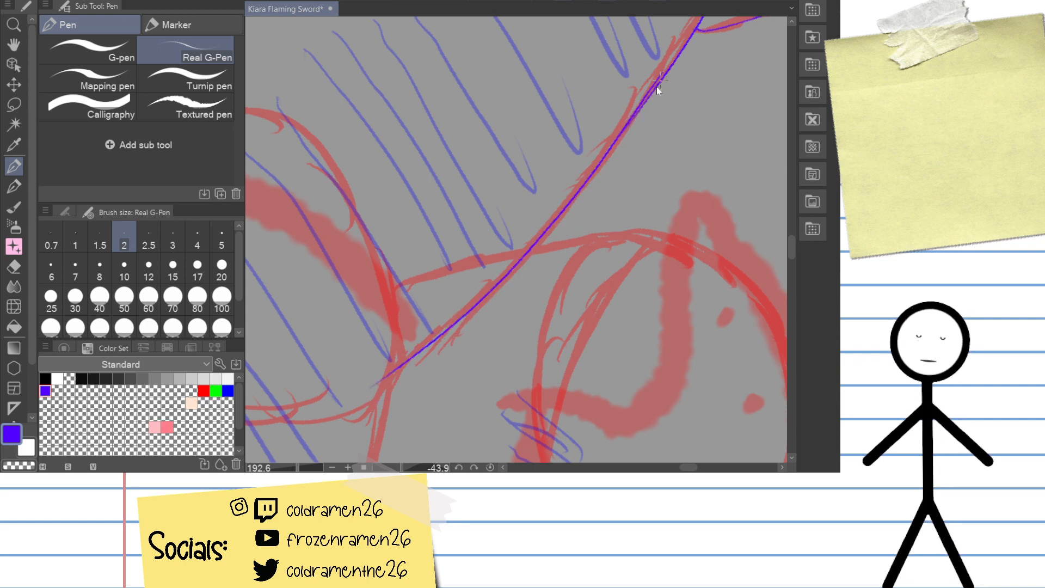
key("ctrl+z")
left_click_drag(659, 76, 381, 388)
key("ctrl+z")
left_click_drag(665, 68, 386, 381)
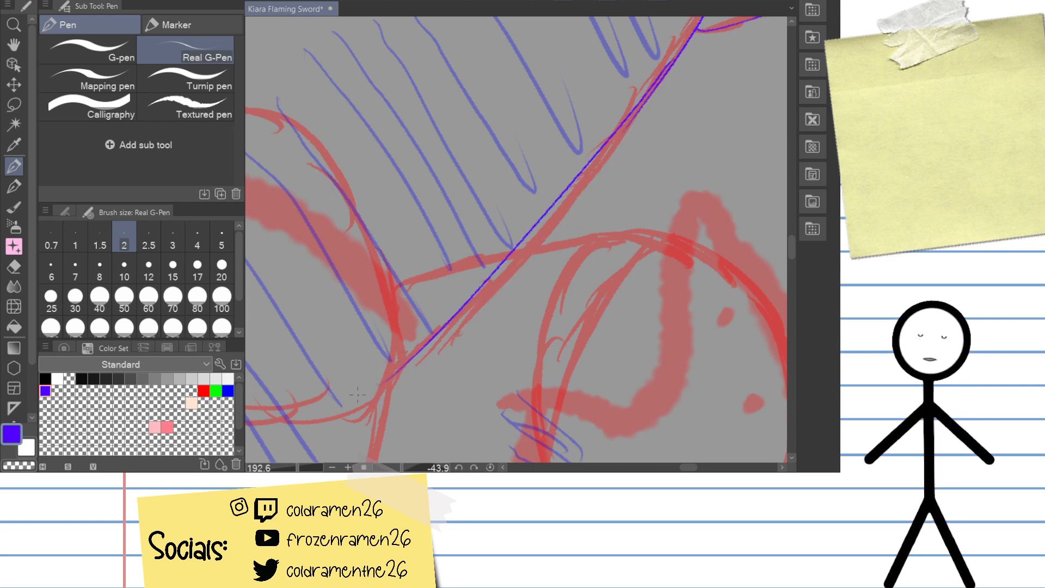
key("ctrl+z")
left_click_drag(663, 71, 387, 381)
key("ctrl+z")
left_click_drag(661, 72, 343, 419)
key("ctrl+z")
left_click_drag(655, 87, 384, 422)
key("ctrl+z")
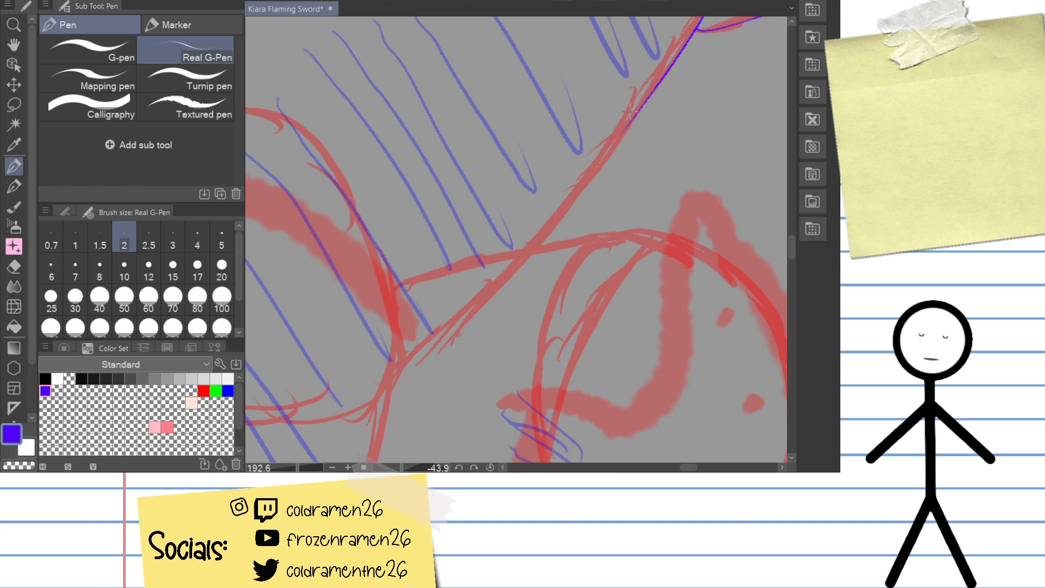
left_click_drag(630, 114, 376, 420)
key("ctrl+z")
left_click_drag(699, 22, 338, 430)
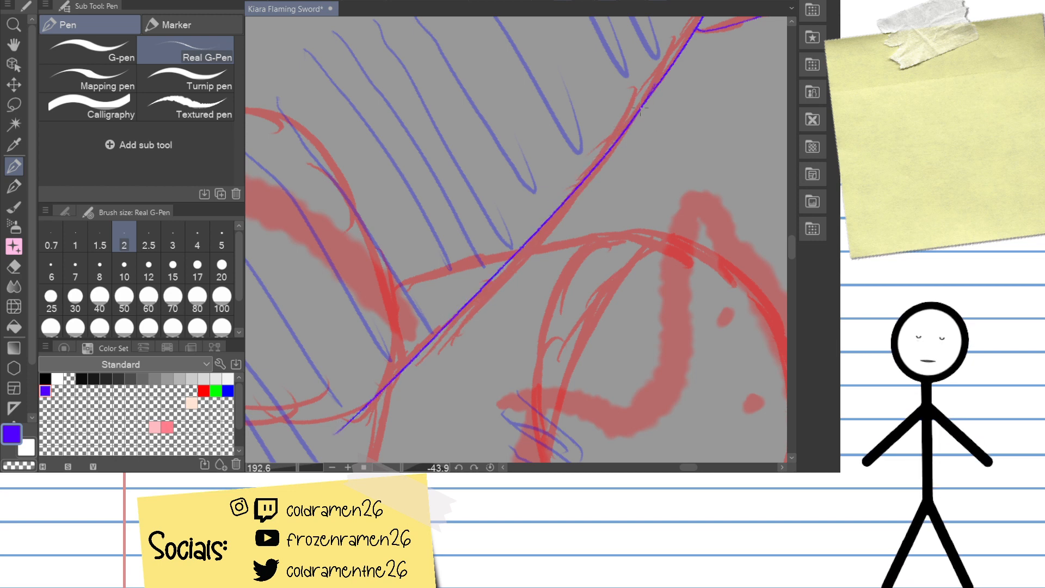
key("ctrl+z")
left_click_drag(655, 82, 350, 462)
key("ctrl+z")
left_click_drag(643, 106, 343, 446)
key("ctrl+z")
left_click_drag(643, 106, 337, 430)
key("ctrl+z")
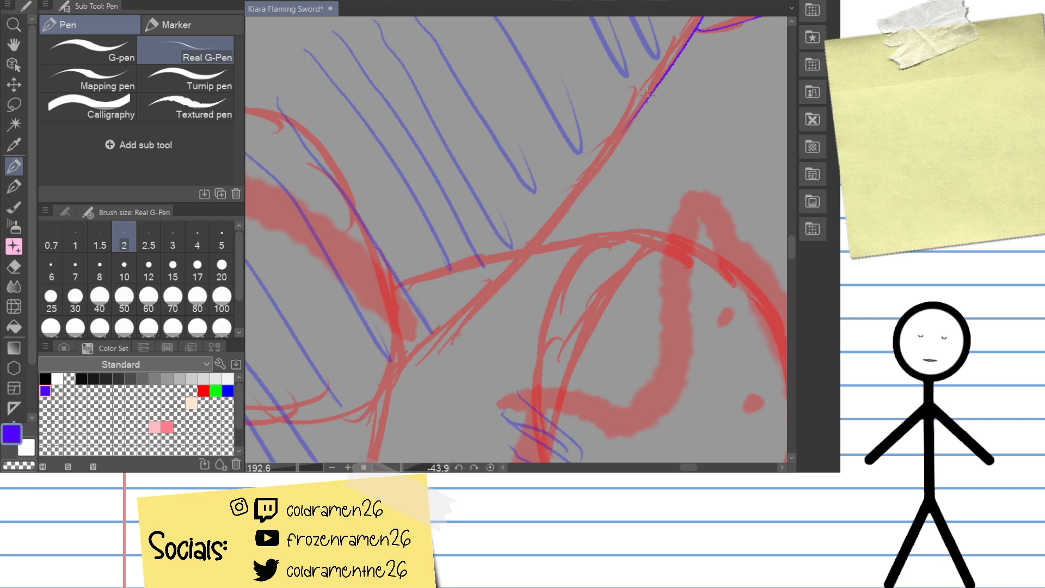
left_click_drag(632, 118, 370, 388)
key("ctrl+z")
left_click_drag(627, 122, 360, 405)
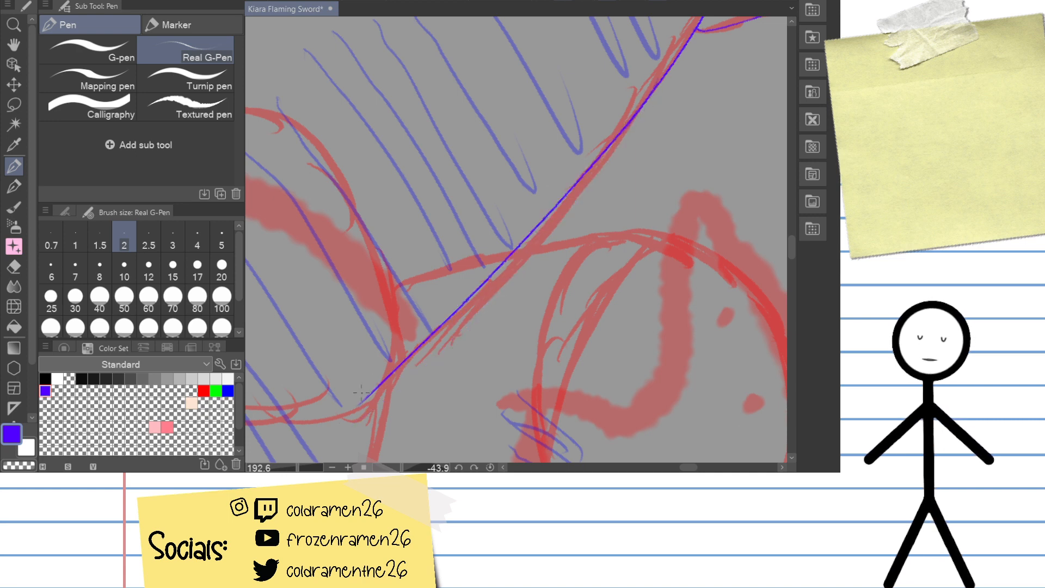
key("ctrl+z")
left_click_drag(626, 119, 365, 388)
key("ctrl+z")
left_click_drag(627, 124, 395, 388)
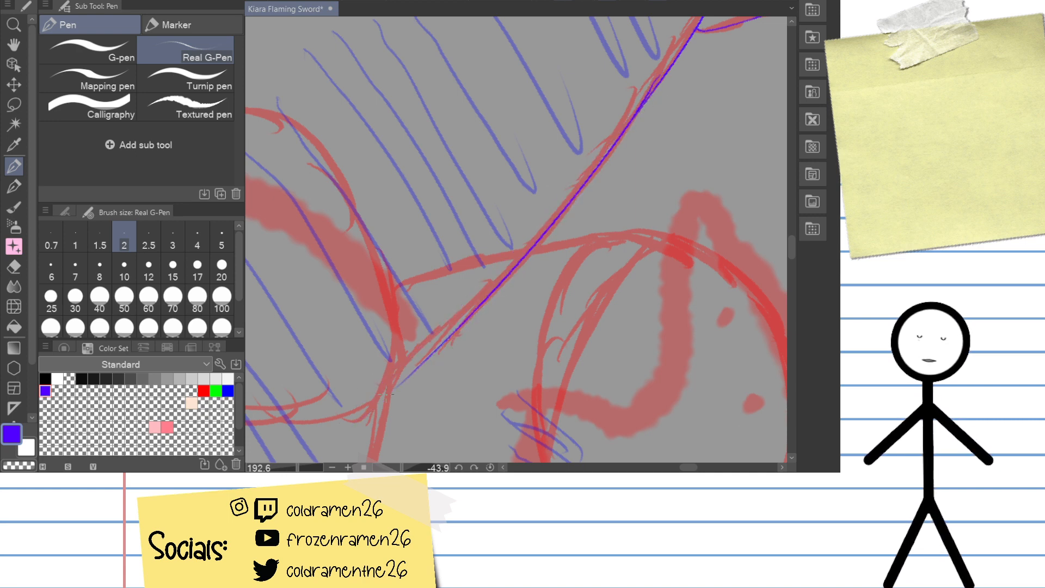
key("ctrl+z")
left_click_drag(626, 121, 354, 418)
key("ctrl+z")
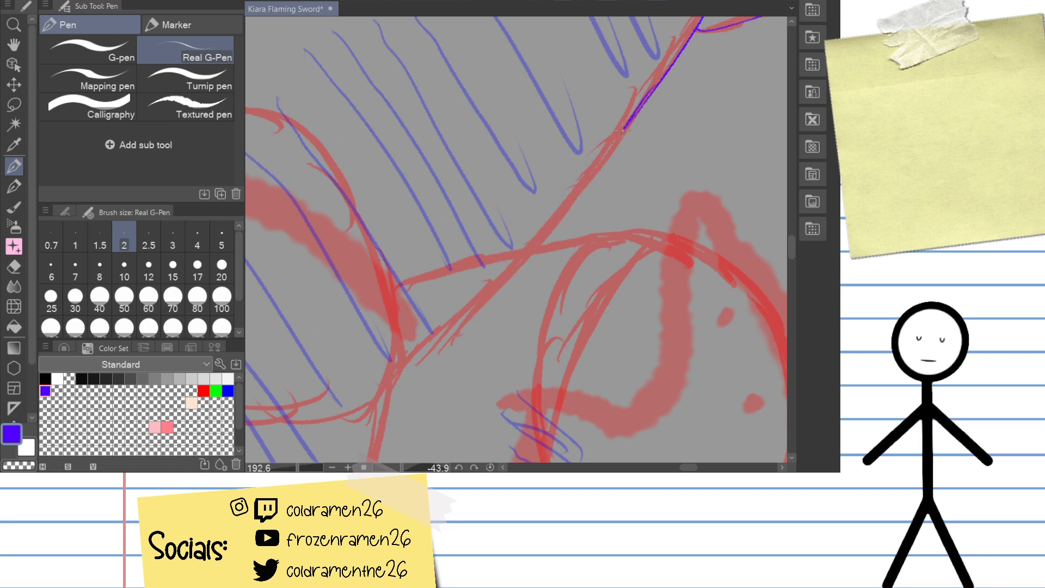
left_click_drag(626, 127, 354, 422)
key("ctrl+z")
left_click_drag(659, 80, 364, 399)
key("ctrl+z")
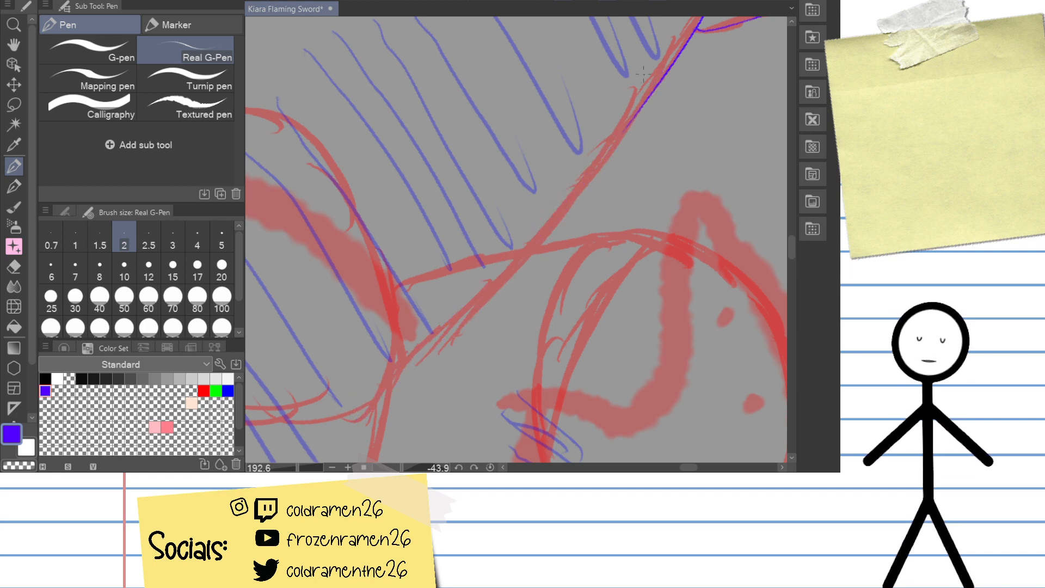
mouse_move(661, 72)
left_mouse_down()
mouse_move(571, 188)
mouse_move(372, 388)
mouse_move(620, 141)
mouse_move(372, 393)
left_mouse_up()
key("ctrl+z")
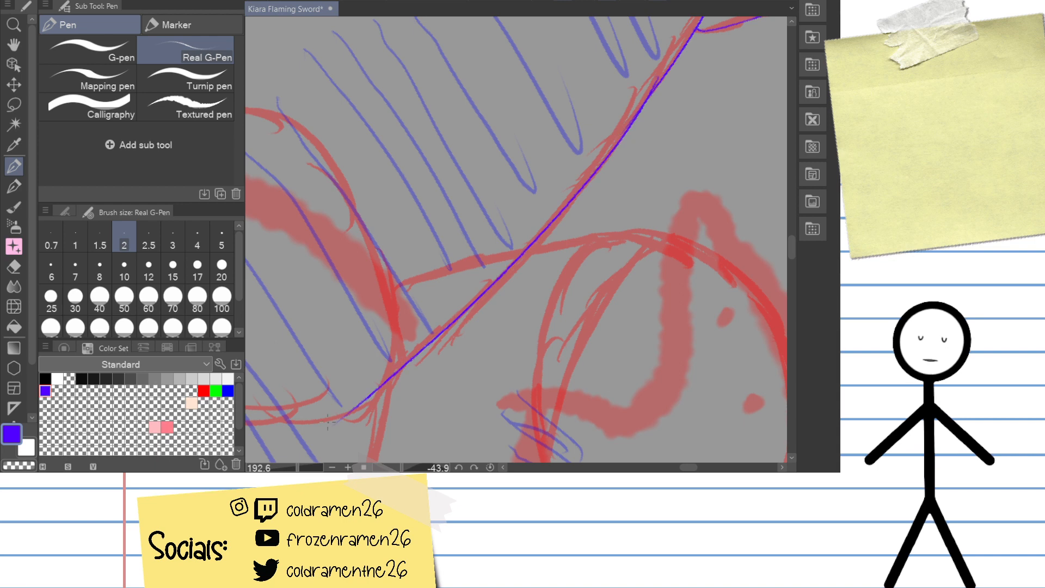
key("ctrl+z")
left_click_drag(660, 76, 366, 391)
key("ctrl+z")
mouse_move(674, 63)
left_mouse_down()
mouse_move(642, 114)
mouse_move(366, 414)
left_mouse_up()
key("ctrl+z")
left_click_drag(660, 79, 362, 396)
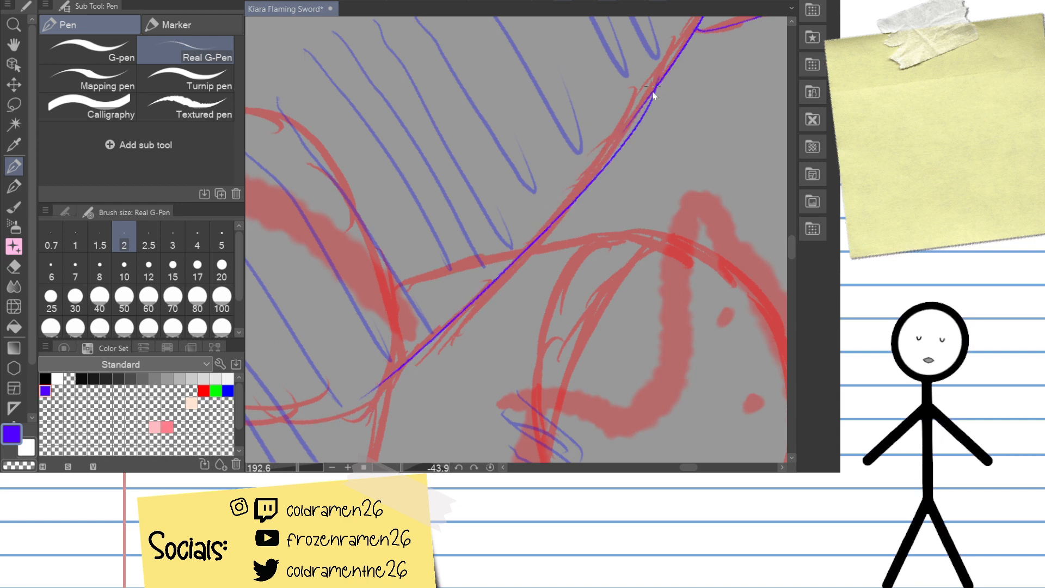
key("ctrl+z")
mouse_move(660, 76)
left_mouse_down()
mouse_move(343, 414)
mouse_move(482, 281)
mouse_move(325, 436)
left_mouse_up()
key("ctrl+z")
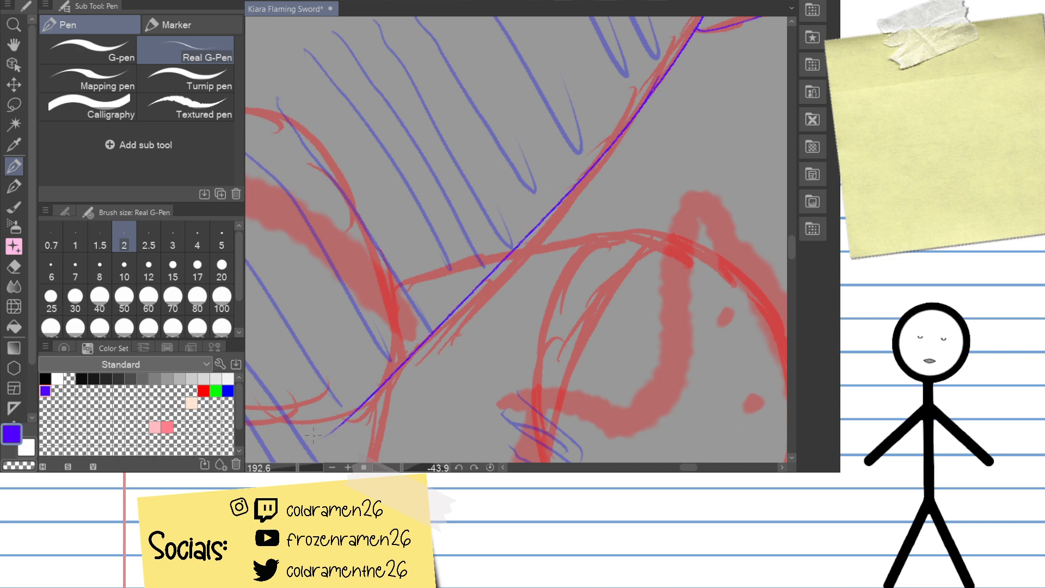
key("ctrl+z")
Step: Ink the forearm's lower edge from the hand to the red circle and erase the roughness where the strokes join
left_click_drag(660, 76, 380, 390)
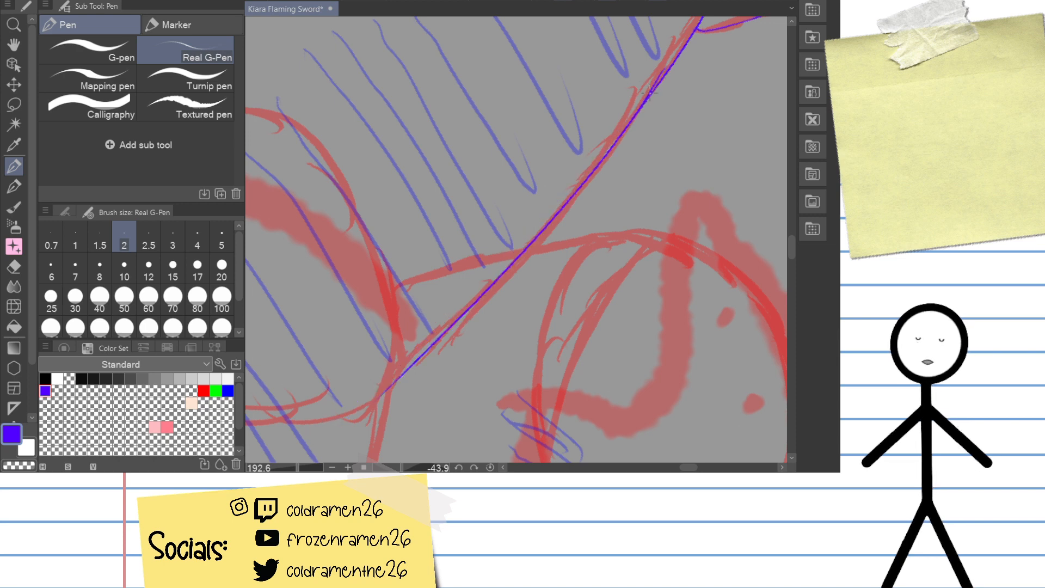
left_click_drag(298, 467, 313, 462)
mouse_move(643, 93)
left_mouse_down()
mouse_move(318, 343)
mouse_move(520, 278)
mouse_move(604, 149)
mouse_move(488, 299)
left_mouse_up()
key("e")
mouse_move(464, 185)
left_mouse_down()
mouse_move(374, 340)
mouse_move(446, 237)
left_mouse_up()
key("p")
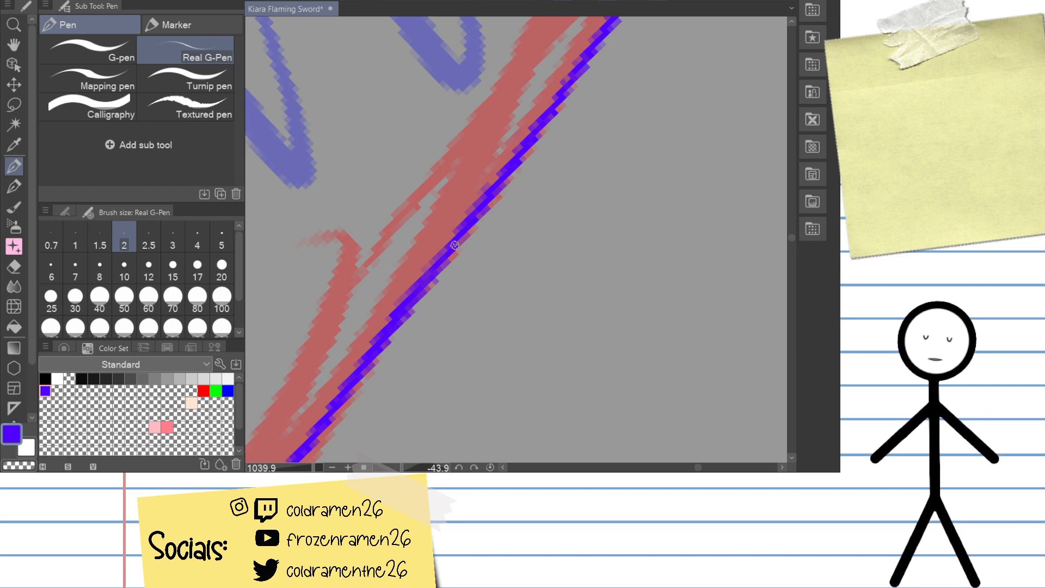
Step: Ink a downward-bowed curve across the forearm inside the red circle, connecting its two inked edges
left_click_drag(314, 467, 298, 468)
left_click_drag(348, 423, 577, 233)
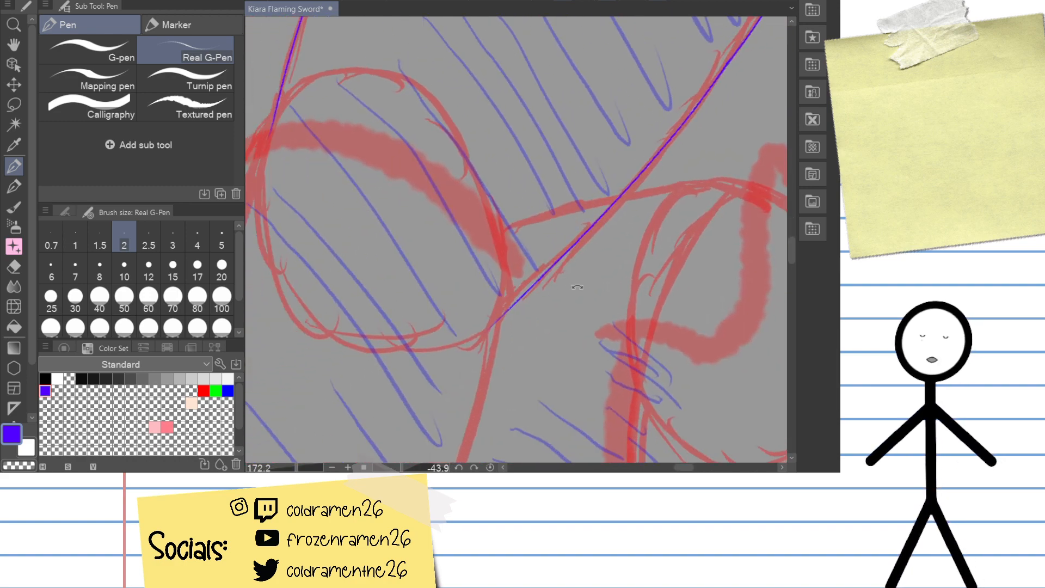
left_click_drag(577, 287, 611, 262)
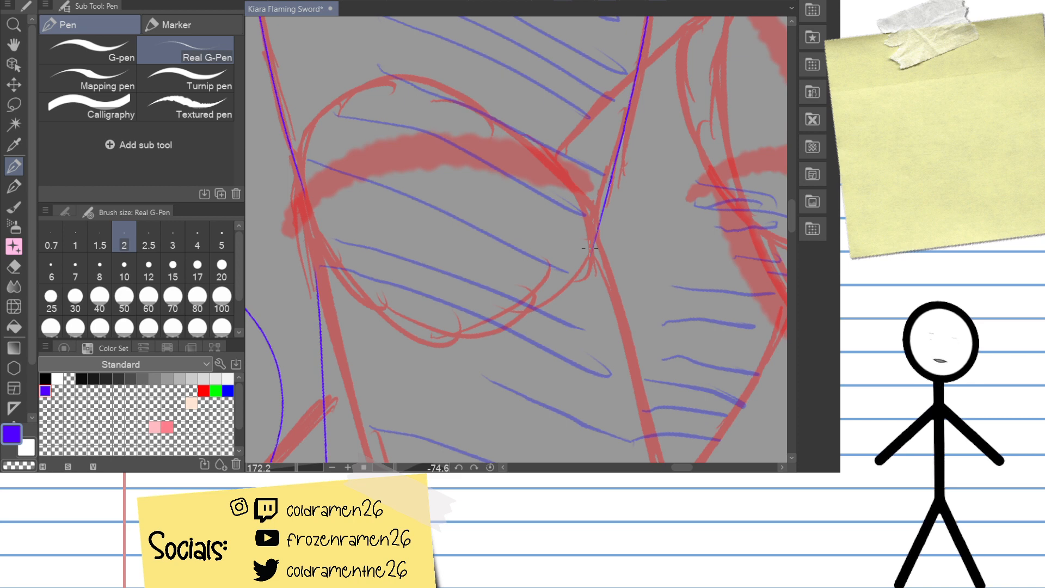
scroll(401, 268, "up", 2)
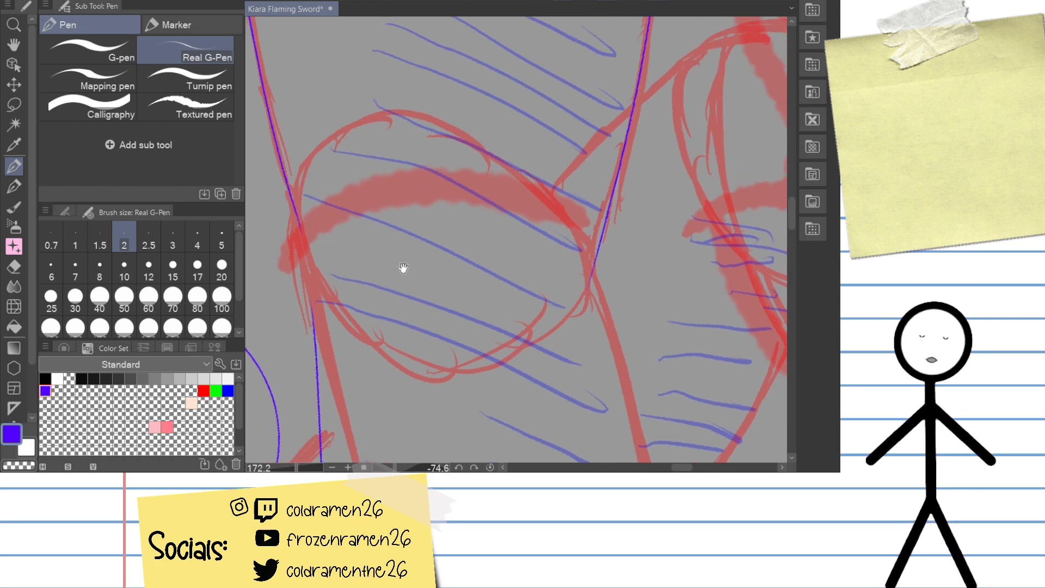
left_click_drag(311, 248, 614, 268)
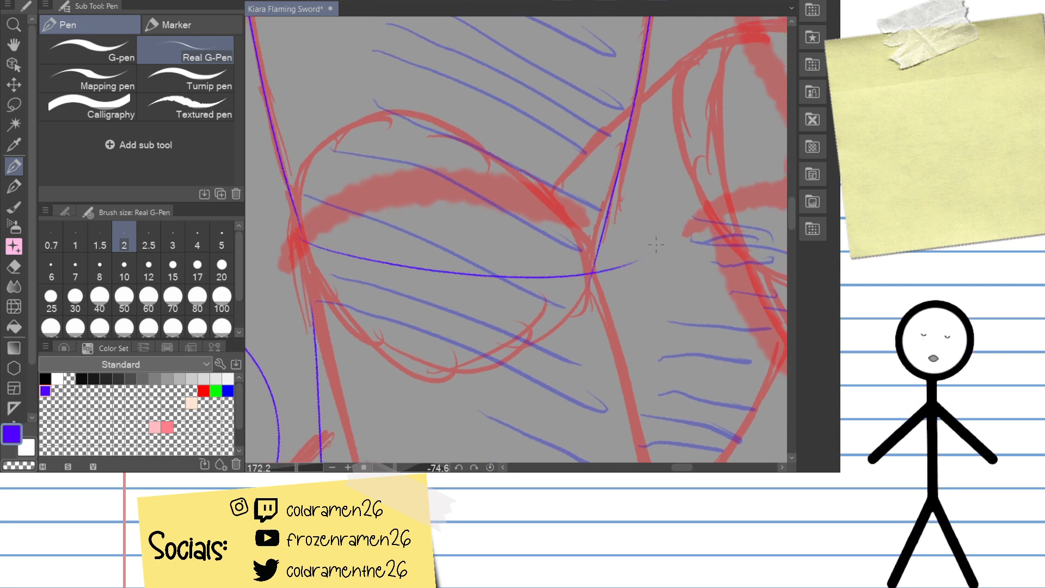
key("ctrl+z")
mouse_move(299, 245)
left_mouse_down()
mouse_move(479, 276)
mouse_move(585, 273)
left_mouse_up()
key("ctrl+z")
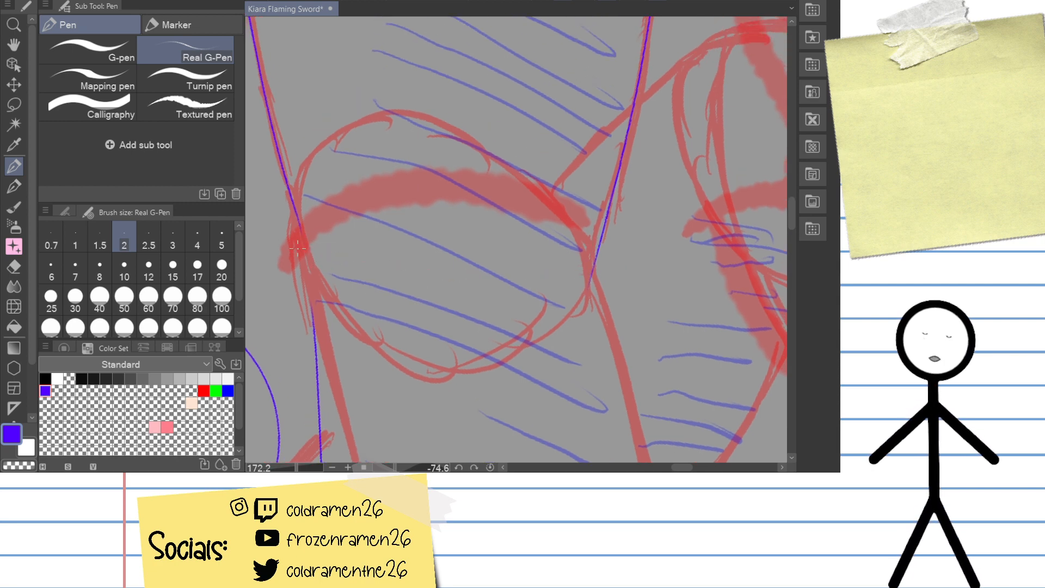
left_click_drag(298, 247, 615, 280)
key("ctrl+z")
mouse_move(298, 247)
left_mouse_down()
mouse_move(346, 275)
mouse_move(621, 276)
left_mouse_up()
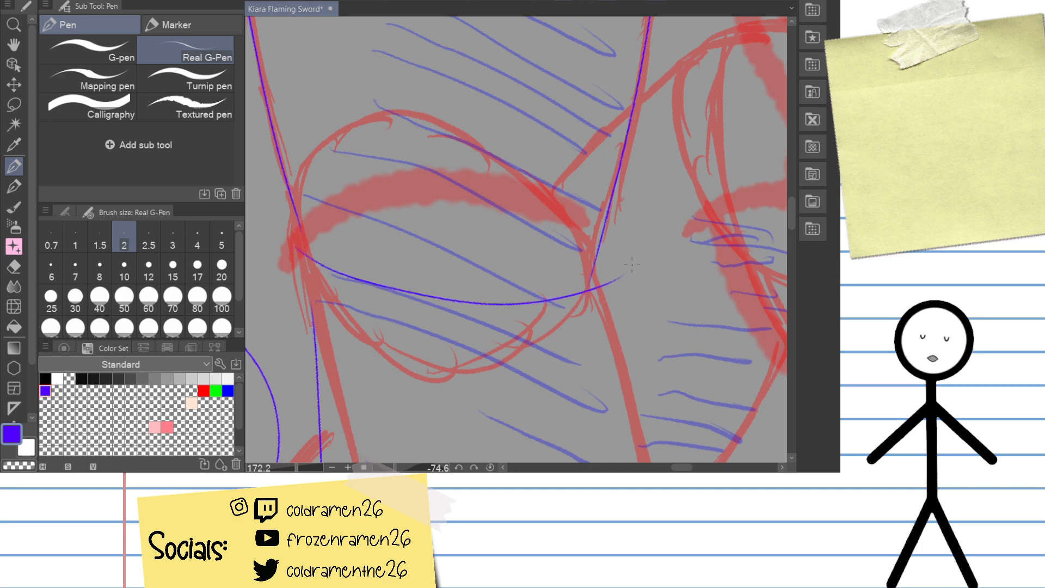
Step: Erase the end of the cross-forearm curve that overshoots the forearm's lower edge with the Hard eraser at size 6
left_click_drag(678, 259, 675, 231)
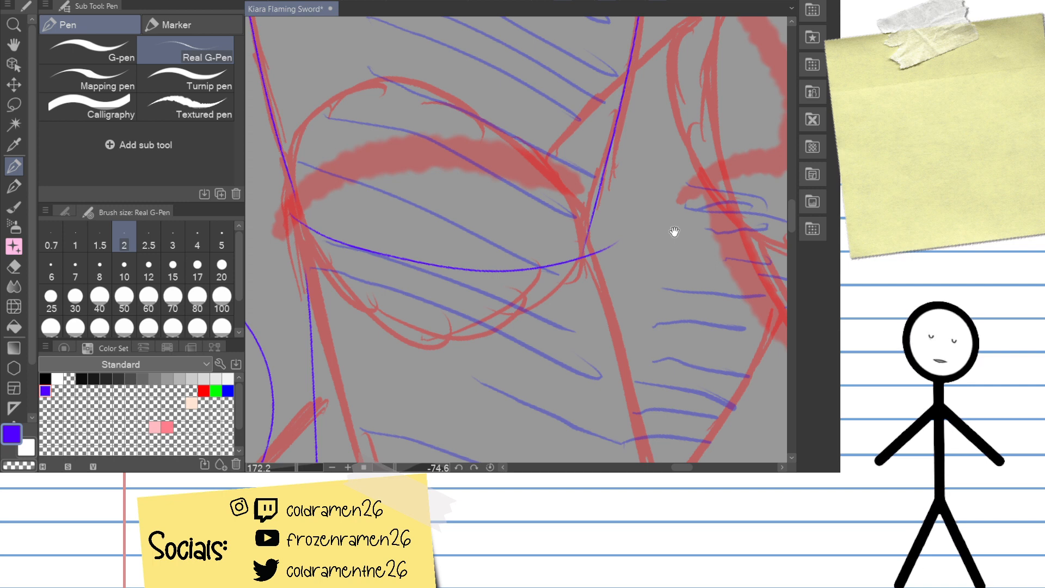
left_click_drag(297, 467, 304, 467)
left_click_drag(661, 303, 557, 304)
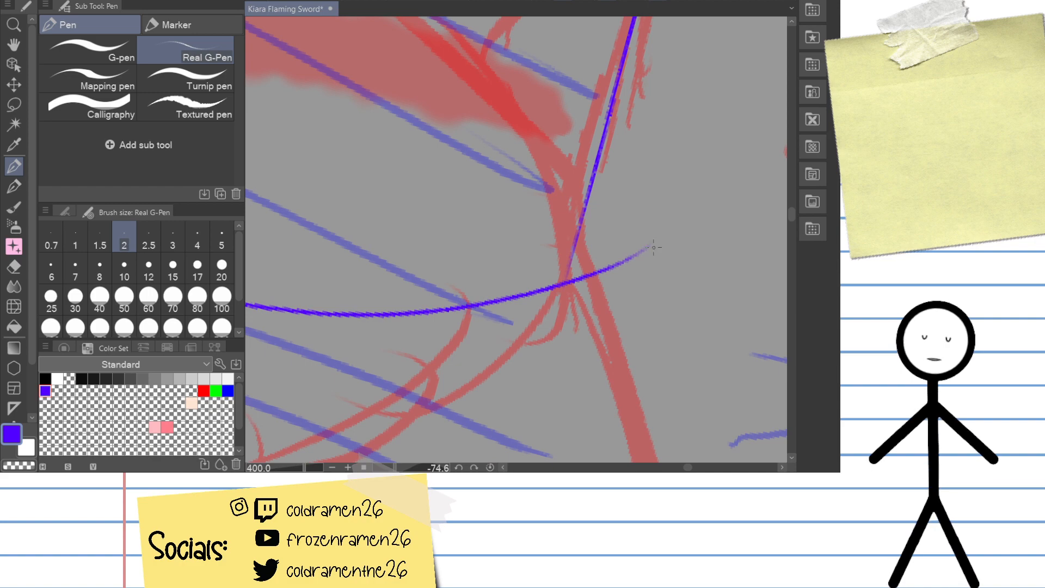
key("e")
left_click_drag(645, 249, 578, 275)
left_click_drag(655, 231, 637, 175)
mouse_move(643, 220)
left_mouse_down()
mouse_move(638, 255)
mouse_move(563, 319)
mouse_move(495, 304)
mouse_move(527, 288)
left_mouse_up()
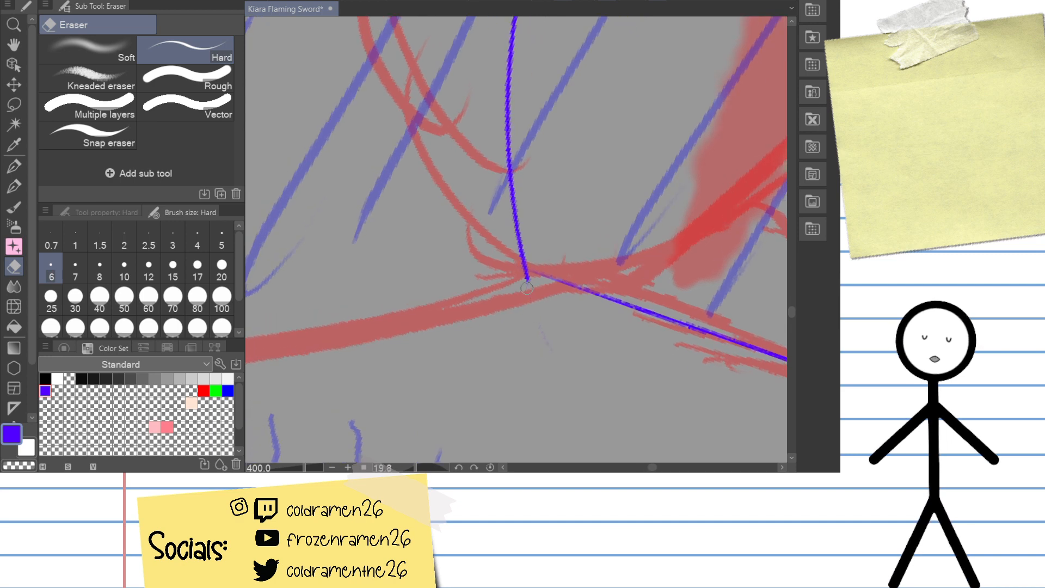
Step: Erase the tapered end of the forearm's lower edge near the curve and redraw it as a firmer line
mouse_move(602, 268)
left_mouse_down()
mouse_move(583, 228)
mouse_move(594, 261)
mouse_move(647, 201)
left_mouse_up()
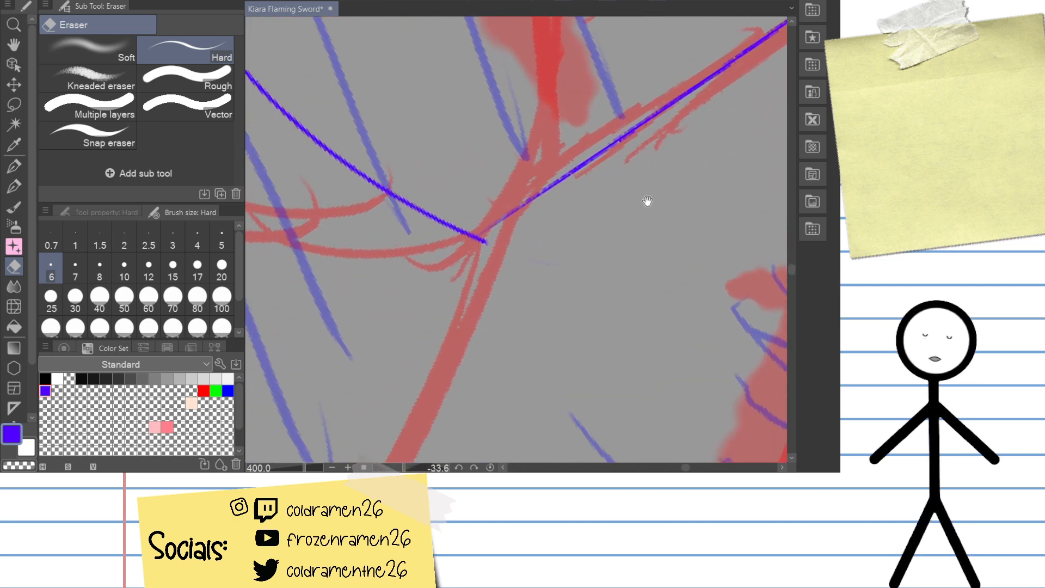
mouse_move(602, 276)
left_mouse_down()
mouse_move(595, 269)
mouse_move(609, 252)
mouse_move(587, 261)
left_mouse_up()
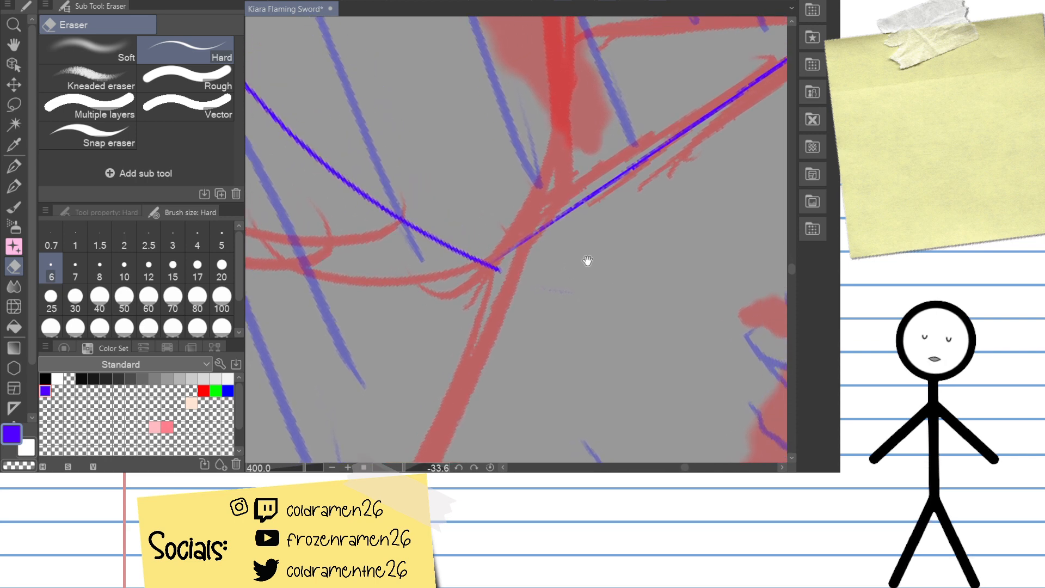
mouse_move(525, 236)
left_mouse_down()
mouse_move(517, 245)
mouse_move(528, 236)
left_mouse_up()
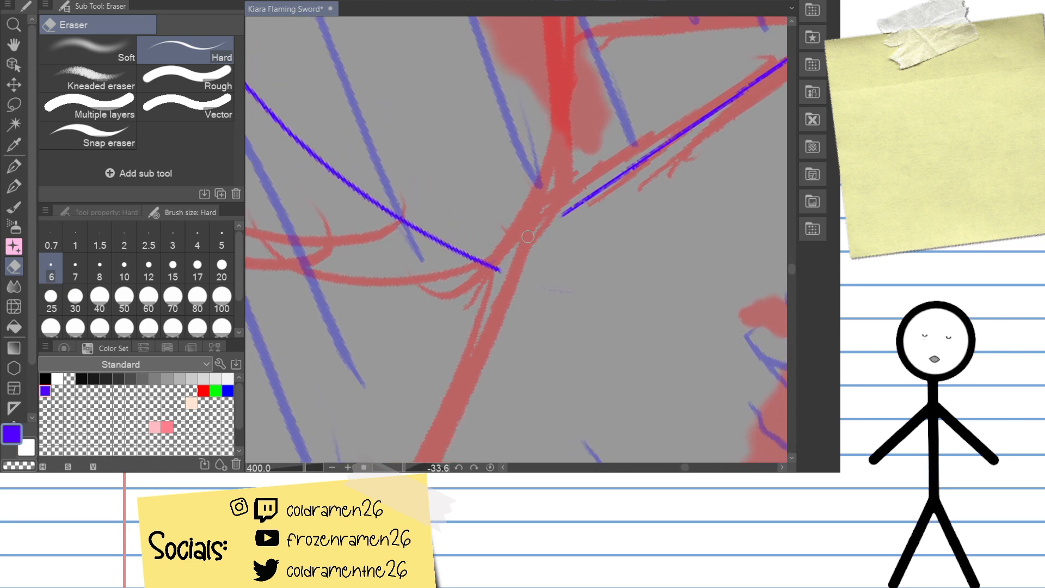
key("p")
mouse_move(577, 202)
left_mouse_down()
mouse_move(512, 259)
mouse_move(604, 188)
left_mouse_up()
key("ctrl+z")
key("ctrl+z")
left_click_drag(523, 248, 594, 191)
key("ctrl+z")
left_click_drag(522, 248, 596, 190)
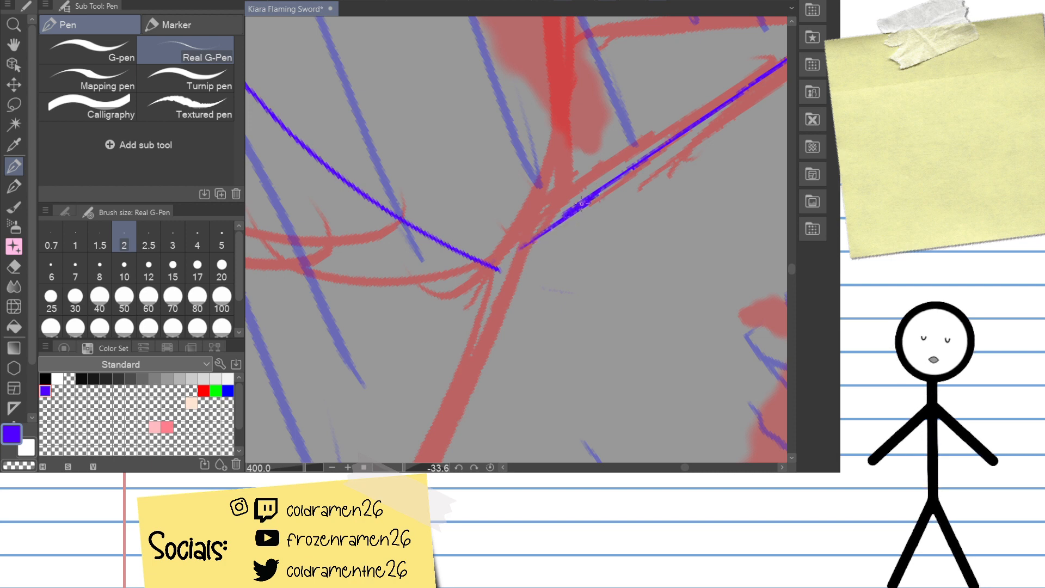
key("ctrl+z")
left_click_drag(523, 249, 596, 190)
Step: Try a long straight stroke continuing the arm's edge from the corner beside the curve along the red sketch line
mouse_move(536, 256)
left_mouse_down()
mouse_move(550, 125)
mouse_move(388, 445)
left_mouse_up()
key("ctrl+z")
mouse_move(550, 118)
left_mouse_down()
mouse_move(430, 404)
mouse_move(406, 448)
mouse_move(425, 382)
mouse_move(388, 451)
left_mouse_up()
key("ctrl+z")
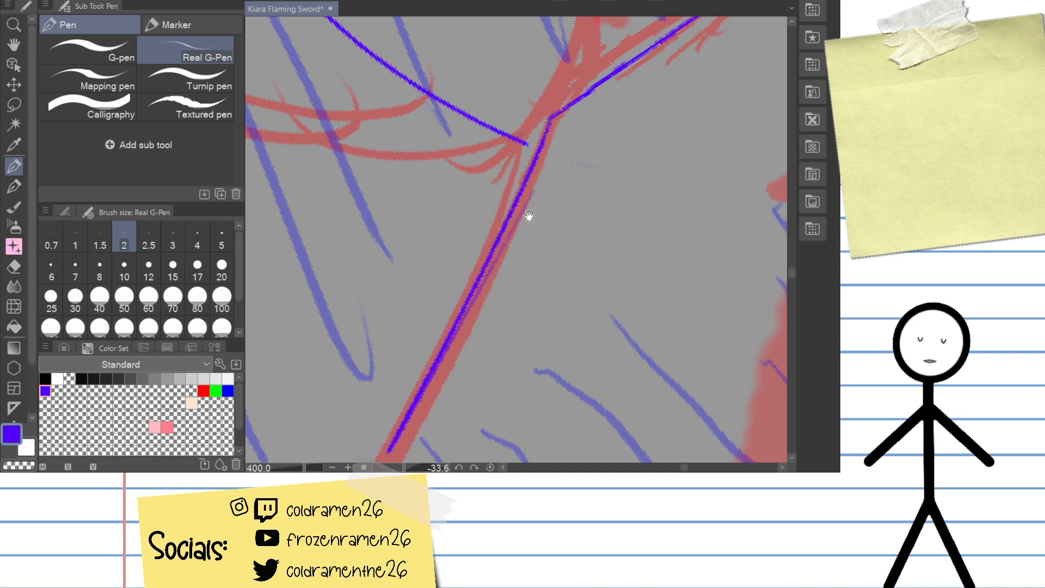
left_click_drag(529, 216, 542, 162)
key("ctrl+z")
Step: Erase the part of the cross-forearm curve nearest the forearm's edge with the Hard eraser
left_click_drag(305, 468, 286, 468)
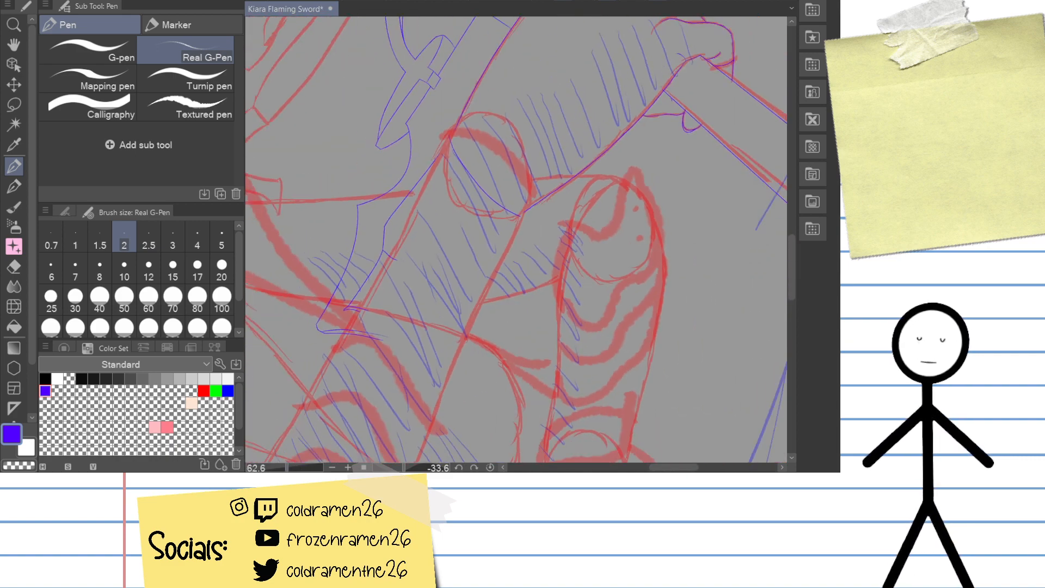
scroll(524, 209, "up", 6)
mouse_move(621, 135)
left_mouse_down()
mouse_move(645, 218)
mouse_move(592, 67)
left_mouse_up()
key("e")
left_click_drag(528, 220, 373, 276)
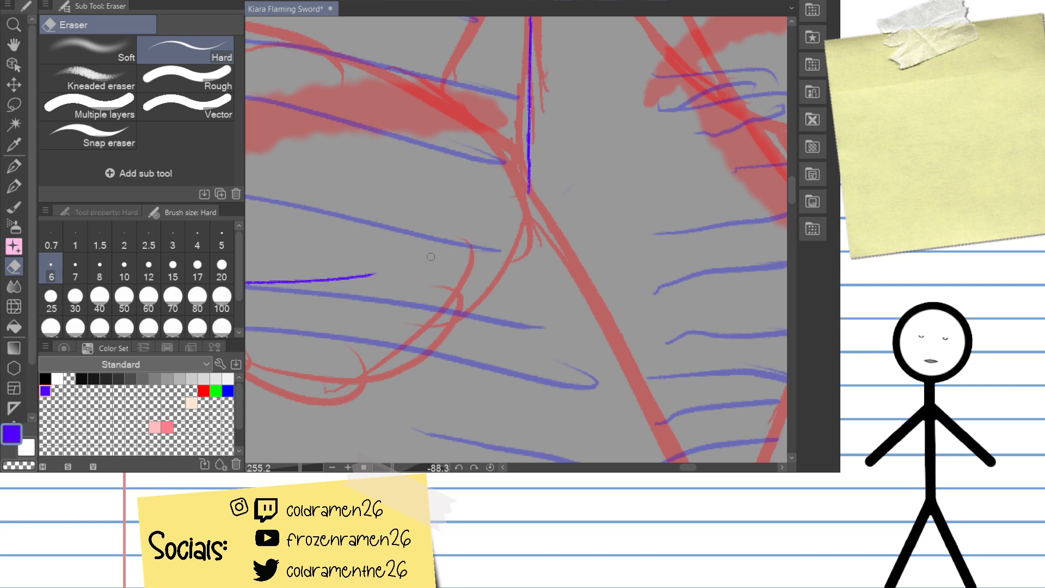
left_click_drag(430, 256, 445, 289)
Step: Try several Real G-Pen strokes reconnecting the remaining cross-forearm curve to the end of the forearm's edge
key("p")
left_click_drag(354, 311, 608, 187)
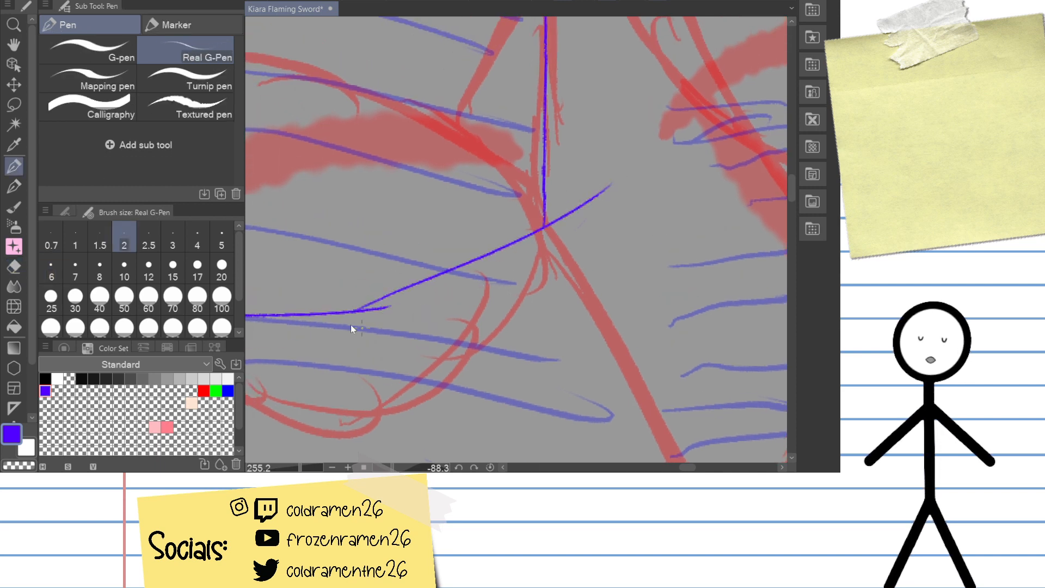
key("ctrl+z")
left_click_drag(283, 317, 615, 177)
key("ctrl+z")
left_click_drag(292, 313, 610, 170)
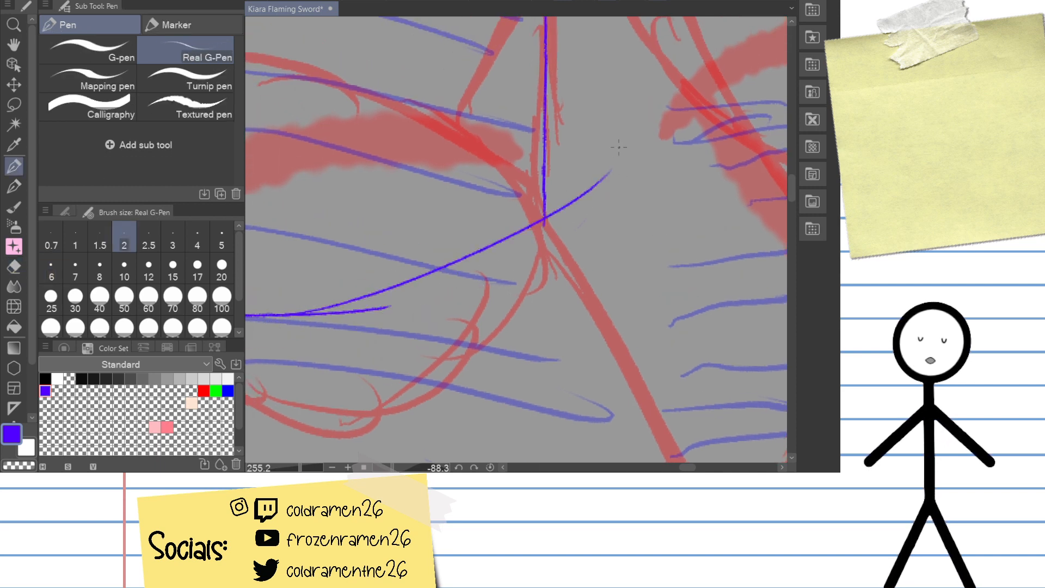
key("ctrl+z")
left_click_drag(430, 261, 625, 205)
Step: Erase the rest of the curve across the forearm inside the red circle with the Rough eraser
key("e")
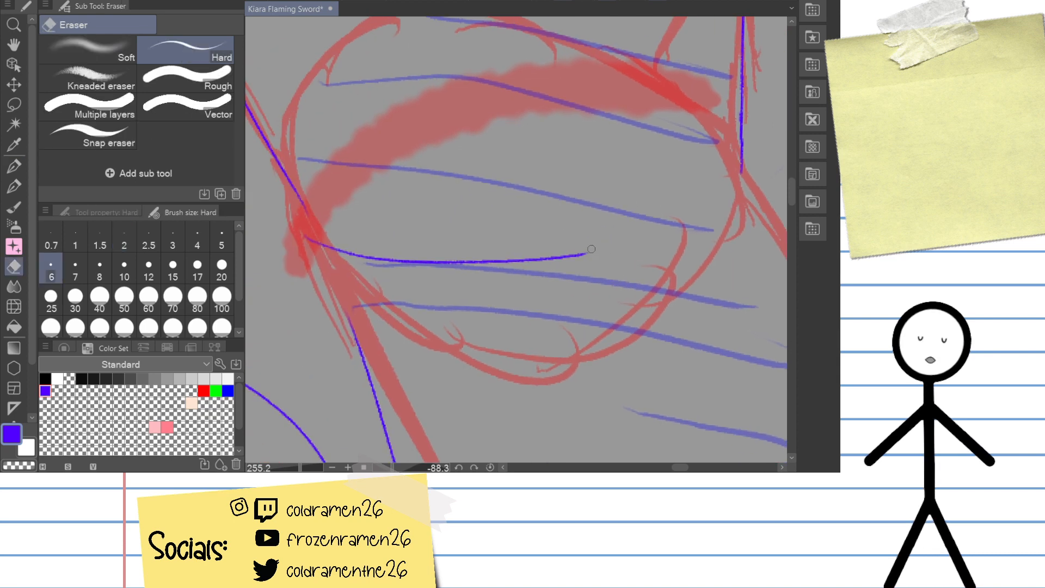
left_click_drag(591, 248, 512, 261)
left_click(207, 109)
left_click(210, 90)
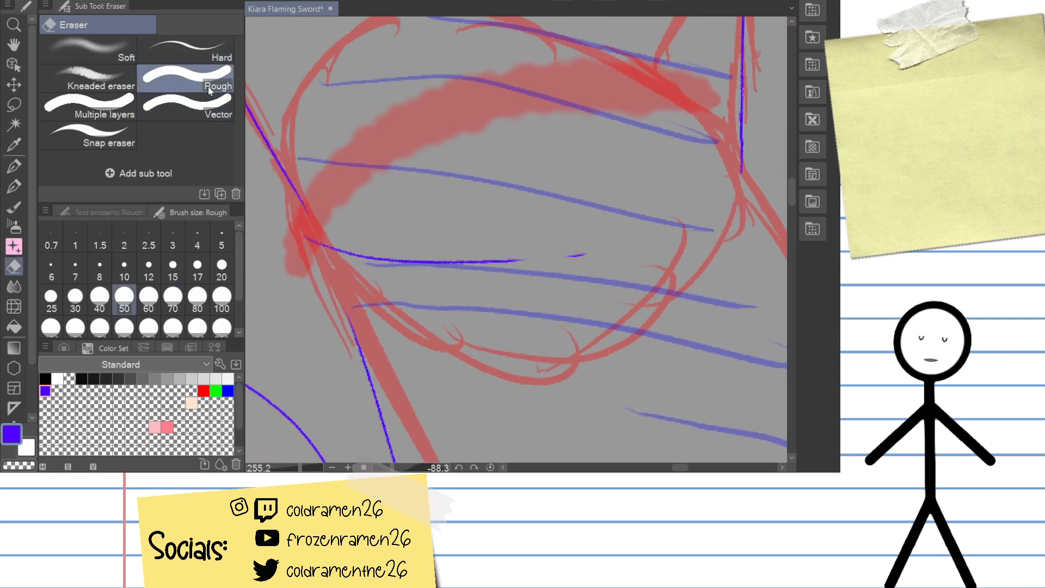
mouse_move(349, 250)
left_mouse_down()
mouse_move(301, 259)
mouse_move(393, 274)
mouse_move(618, 256)
left_mouse_up()
scroll(553, 233, "up", 2)
Step: Redraw the curve across the forearm inside the red circle, bowed away from the thick red band and meeting both inked edges
key("p")
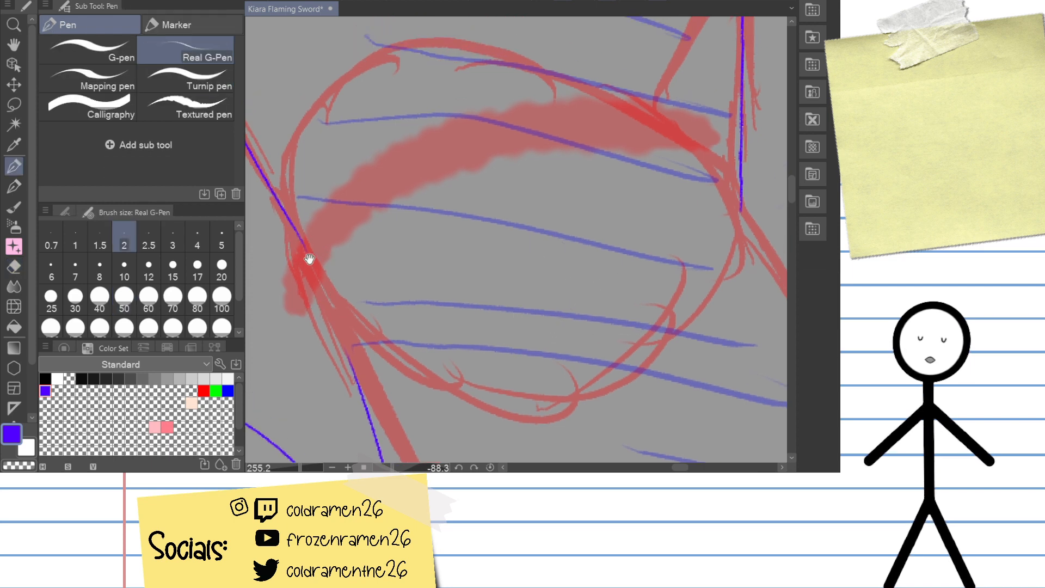
left_click_drag(309, 259, 338, 266)
left_click_drag(545, 248, 527, 249)
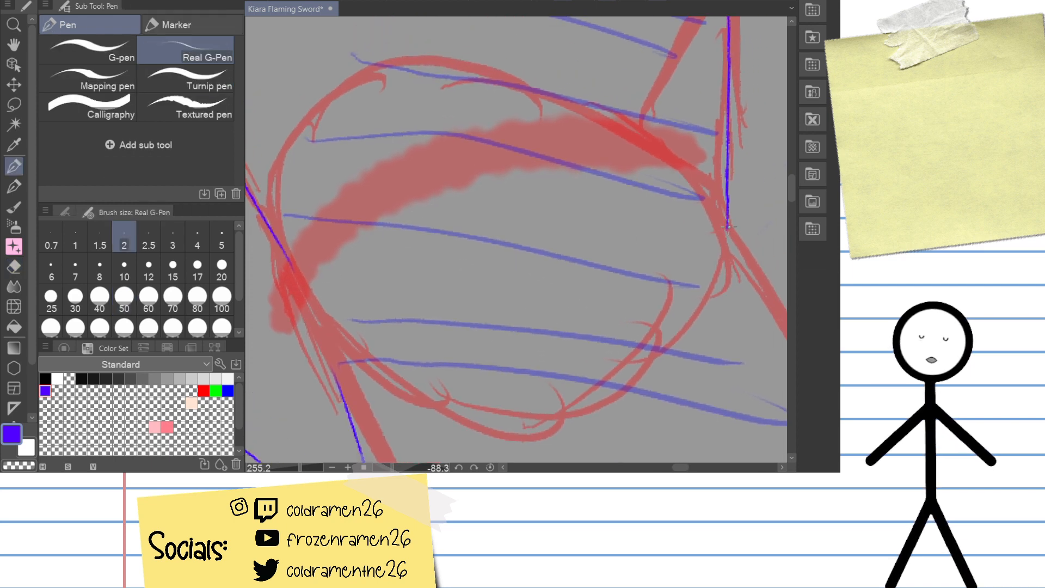
mouse_move(727, 227)
left_mouse_down()
mouse_move(642, 249)
mouse_move(251, 292)
left_mouse_up()
key("ctrl+z")
mouse_move(735, 205)
left_mouse_down()
mouse_move(599, 68)
mouse_move(299, 196)
mouse_move(276, 319)
left_mouse_up()
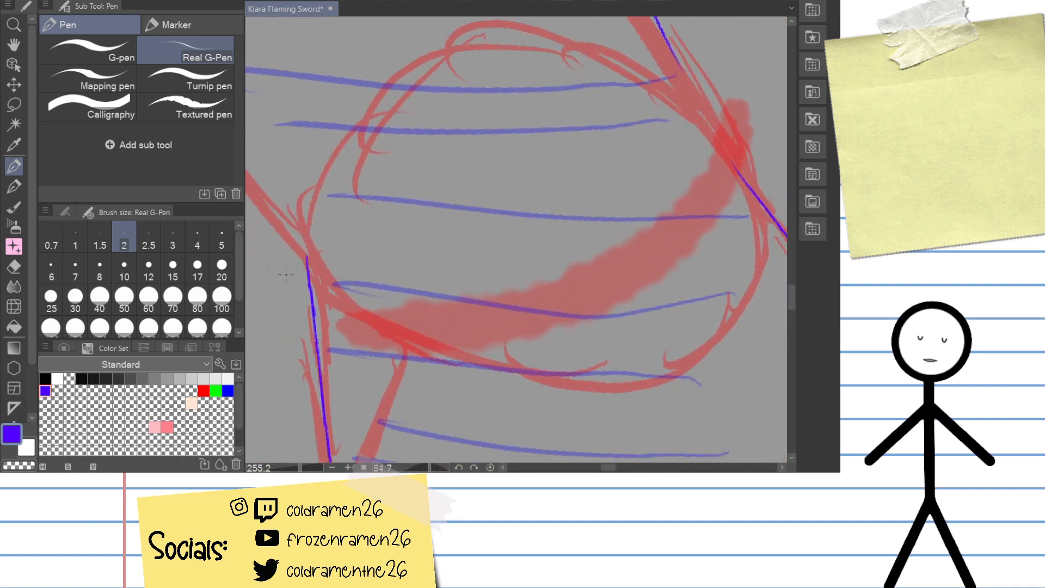
mouse_move(783, 117)
left_mouse_down()
mouse_move(283, 275)
mouse_move(366, 222)
mouse_move(772, 183)
left_mouse_up()
key("ctrl+z")
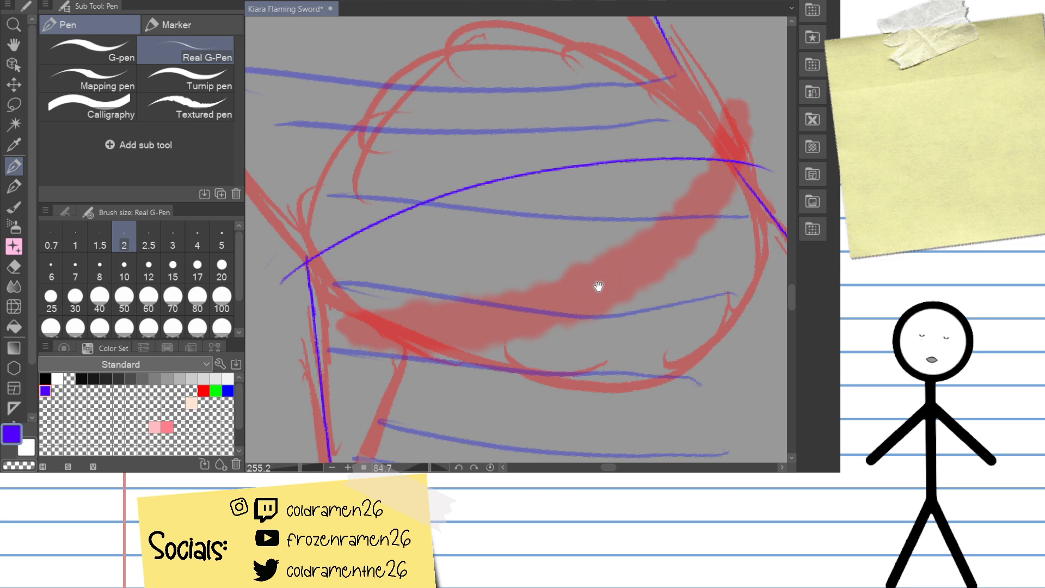
key("ctrl+z")
mouse_move(280, 273)
left_mouse_down()
mouse_move(553, 166)
mouse_move(737, 170)
left_mouse_up()
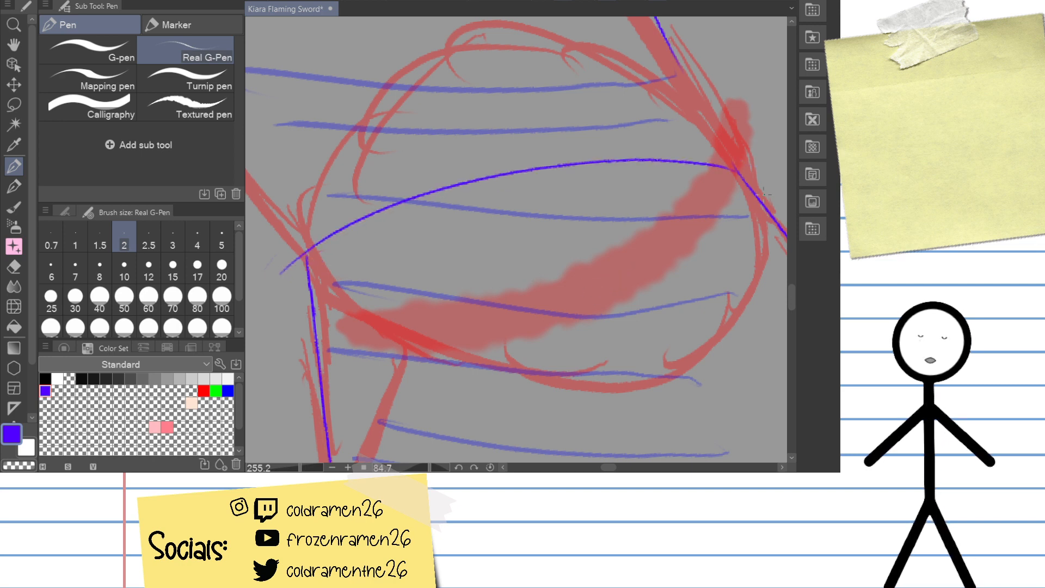
key("ctrl+z")
mouse_move(280, 279)
left_mouse_down()
mouse_move(381, 213)
mouse_move(819, 177)
left_mouse_up()
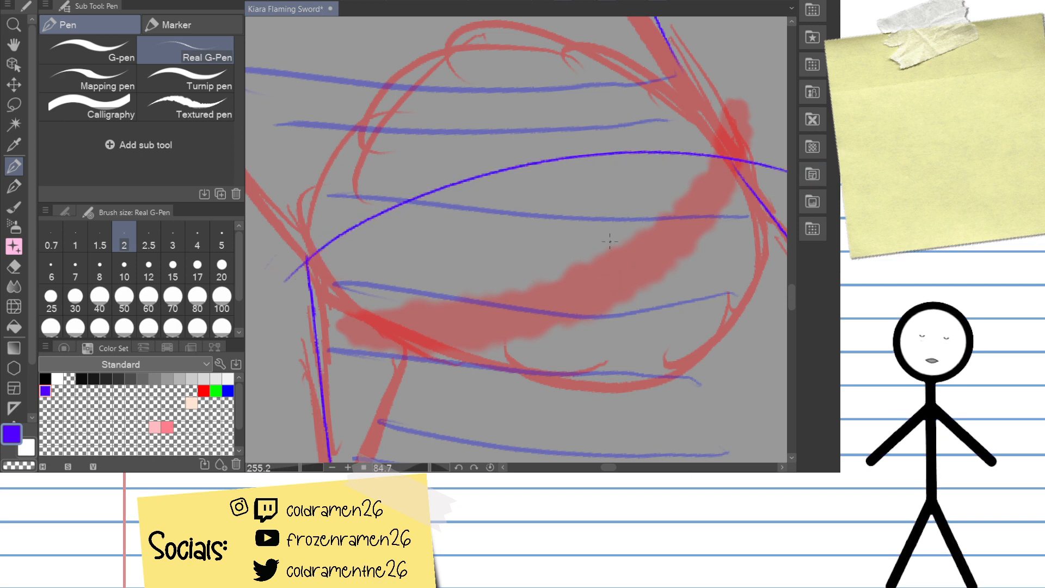
left_click_drag(603, 261, 590, 335)
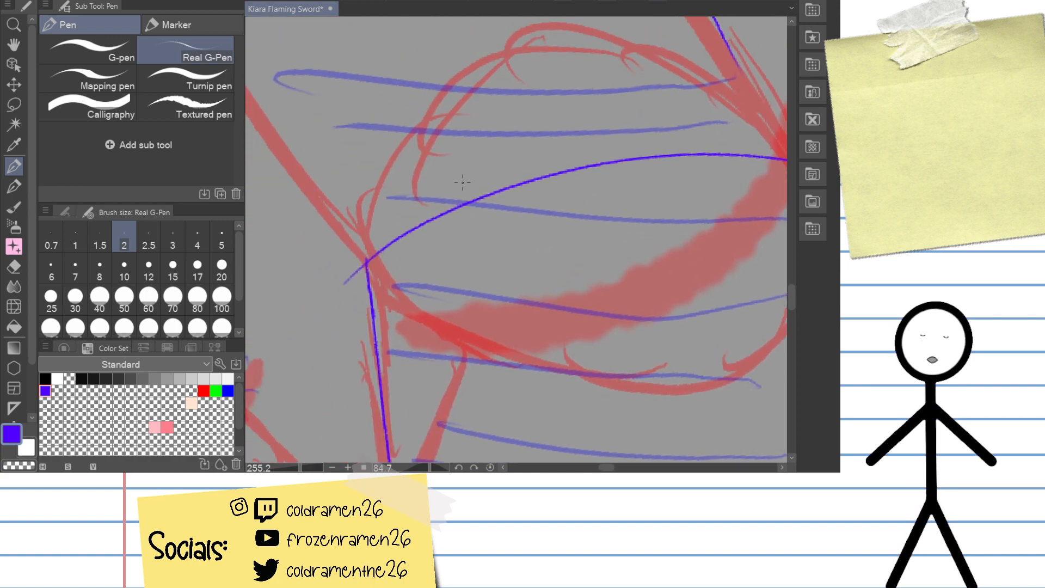
Step: Erase the tip of the new cross-forearm curve that overshoots its corner with the straight forearm edge, using the Hard eraser
key("e")
left_click_drag(410, 244, 532, 217)
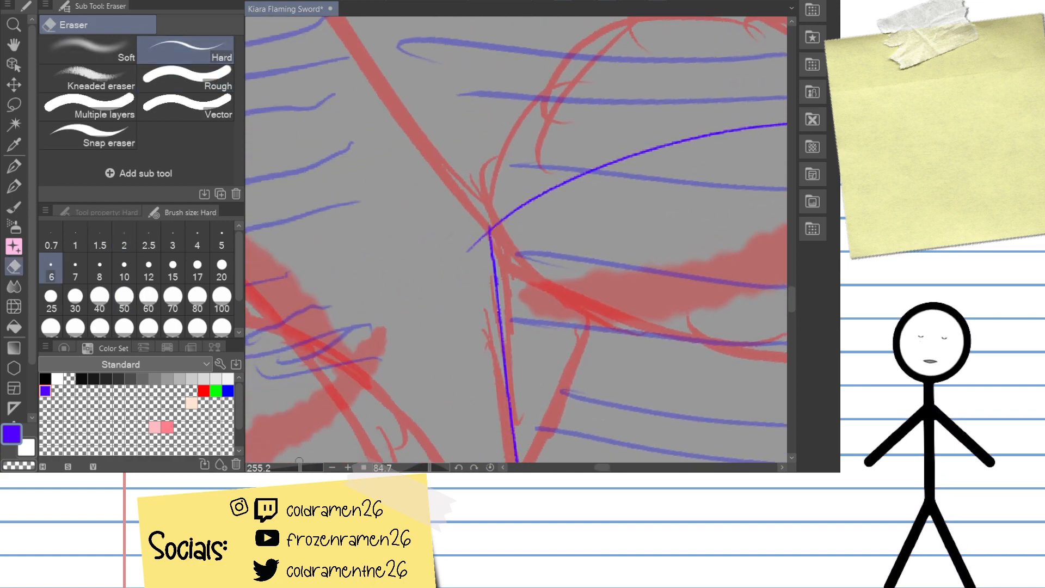
left_click_drag(300, 467, 314, 467)
left_click_drag(426, 168, 319, 298)
mouse_move(331, 229)
left_mouse_down()
mouse_move(345, 247)
mouse_move(422, 247)
left_mouse_up()
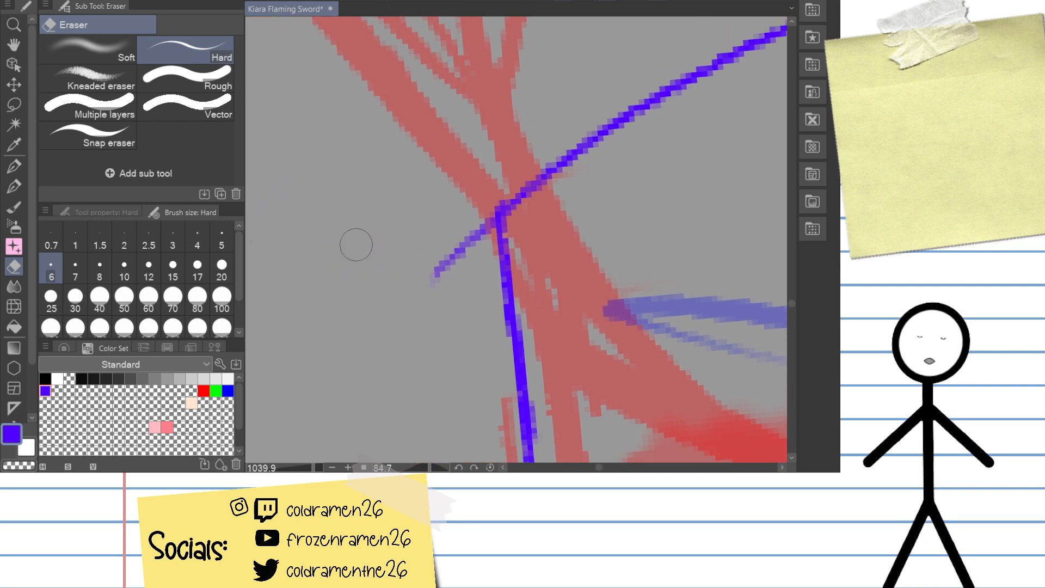
mouse_move(356, 245)
left_mouse_down()
mouse_move(422, 296)
mouse_move(474, 220)
mouse_move(323, 281)
mouse_move(675, 114)
mouse_move(653, 154)
mouse_move(632, 125)
mouse_move(539, 124)
mouse_move(566, 226)
mouse_move(539, 203)
mouse_move(499, 106)
mouse_move(544, 245)
left_mouse_up()
mouse_move(473, 158)
left_mouse_down()
mouse_move(426, 77)
mouse_move(514, 231)
left_mouse_up()
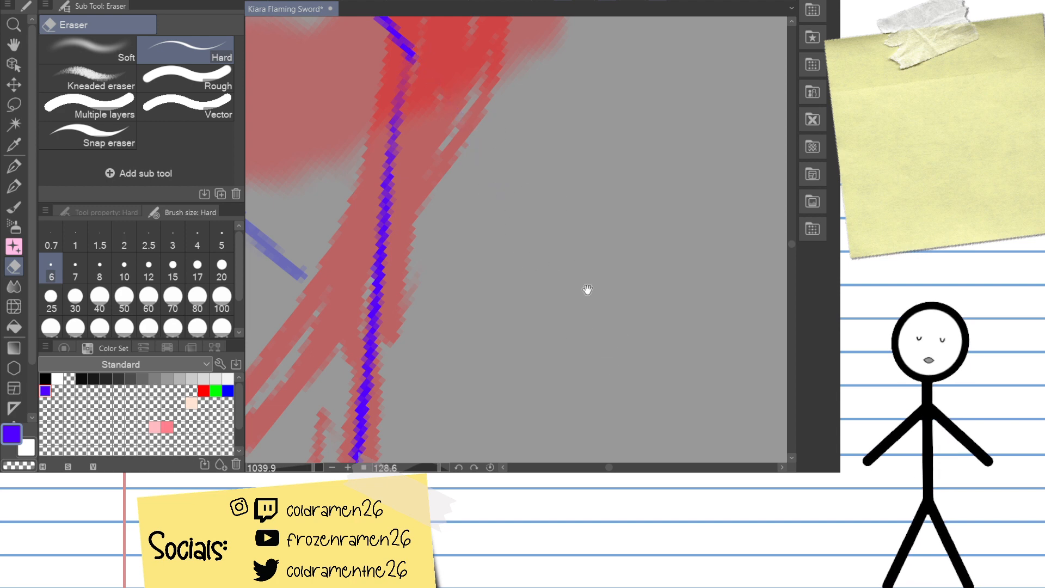
Step: Ink over the faded end of the edge at the curve's other corner and erase the tip sticking out past it
left_click_drag(588, 290, 505, 90)
left_click_drag(447, 148, 513, 468)
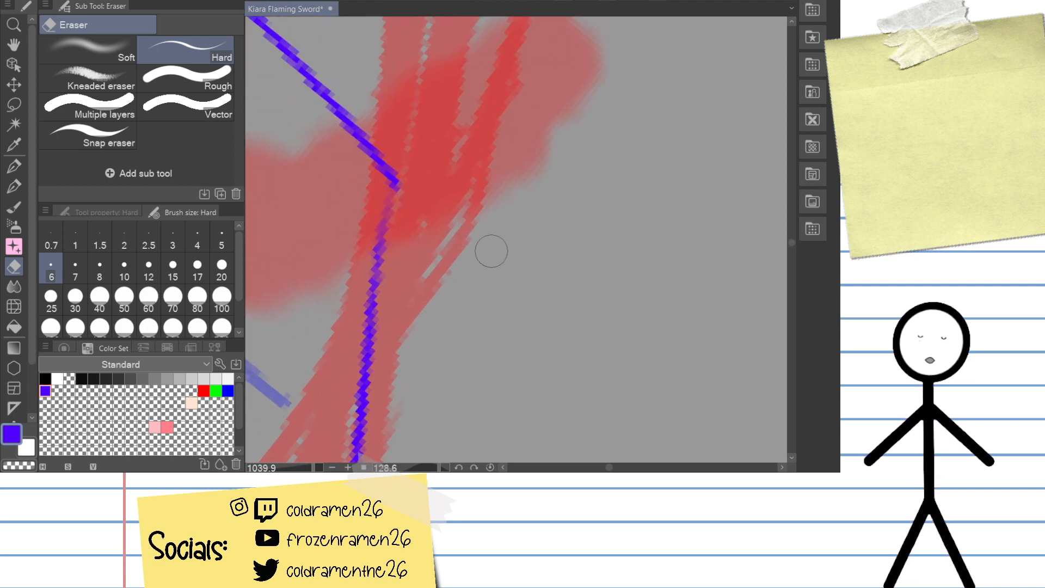
key("p")
mouse_move(388, 180)
left_mouse_down()
mouse_move(369, 308)
mouse_move(388, 171)
left_mouse_up()
key("ctrl+z")
key("ctrl+z")
key("ctrl+z")
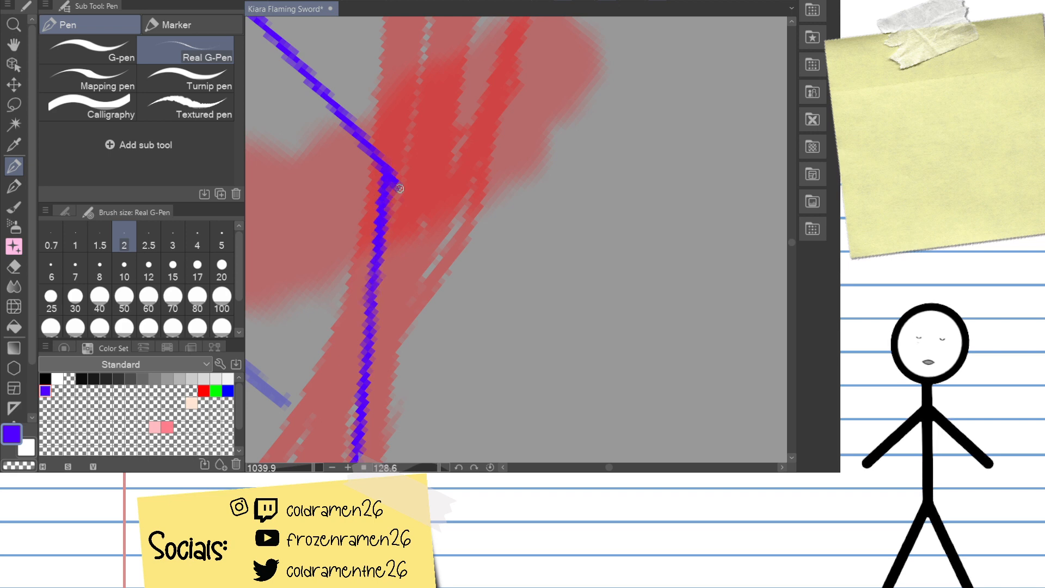
key("e")
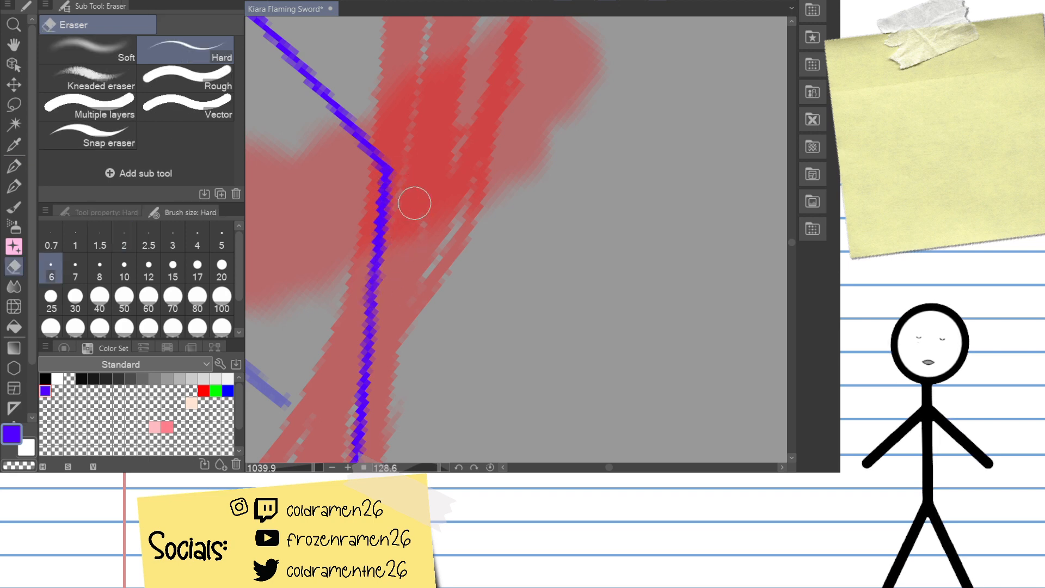
mouse_move(313, 468)
left_mouse_down()
mouse_move(287, 468)
mouse_move(298, 469)
left_mouse_up()
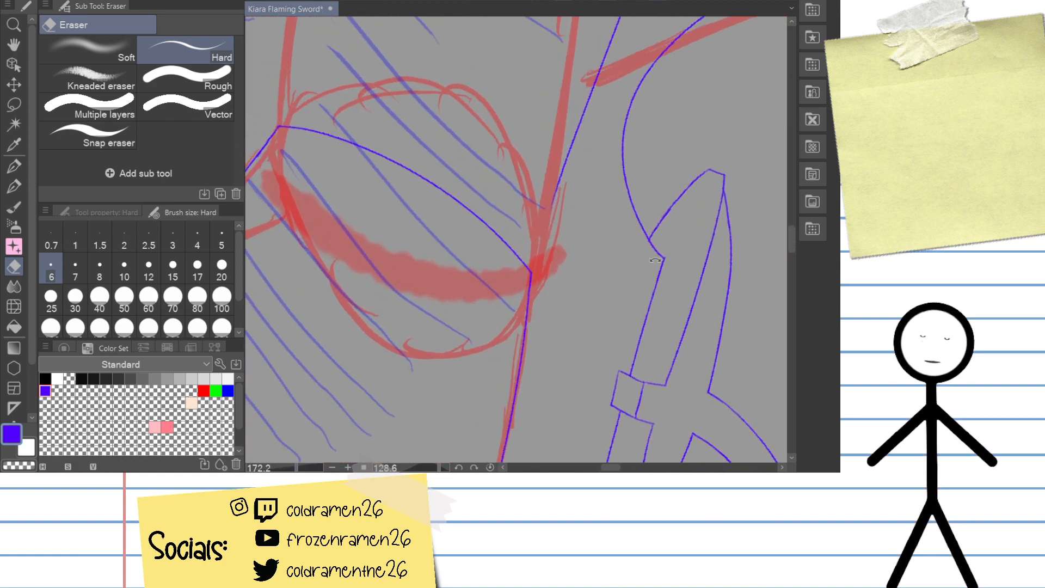
left_click_drag(656, 261, 473, 150)
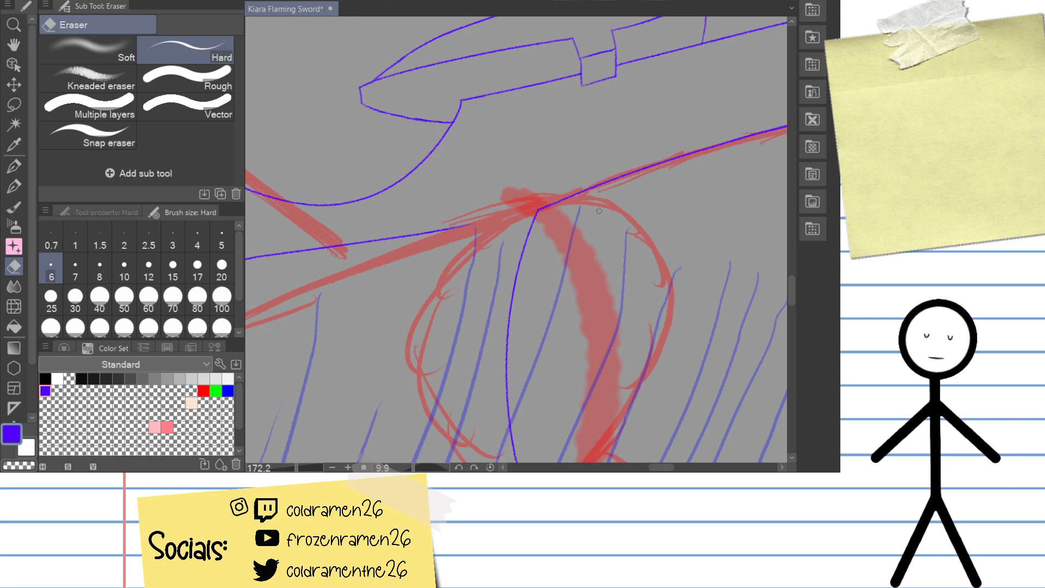
left_click_drag(600, 210, 585, 169)
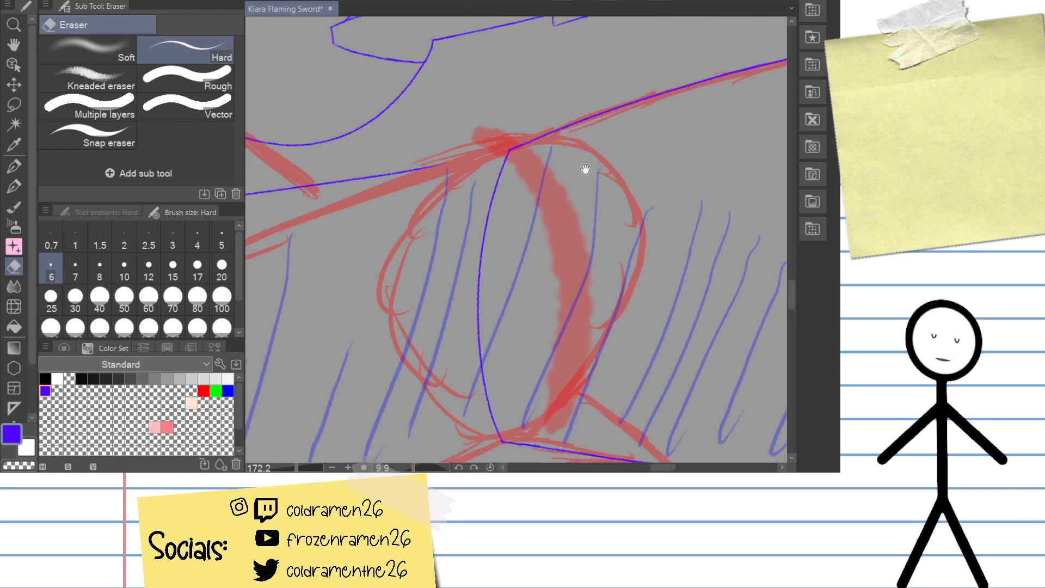
left_click_drag(560, 326, 595, 453)
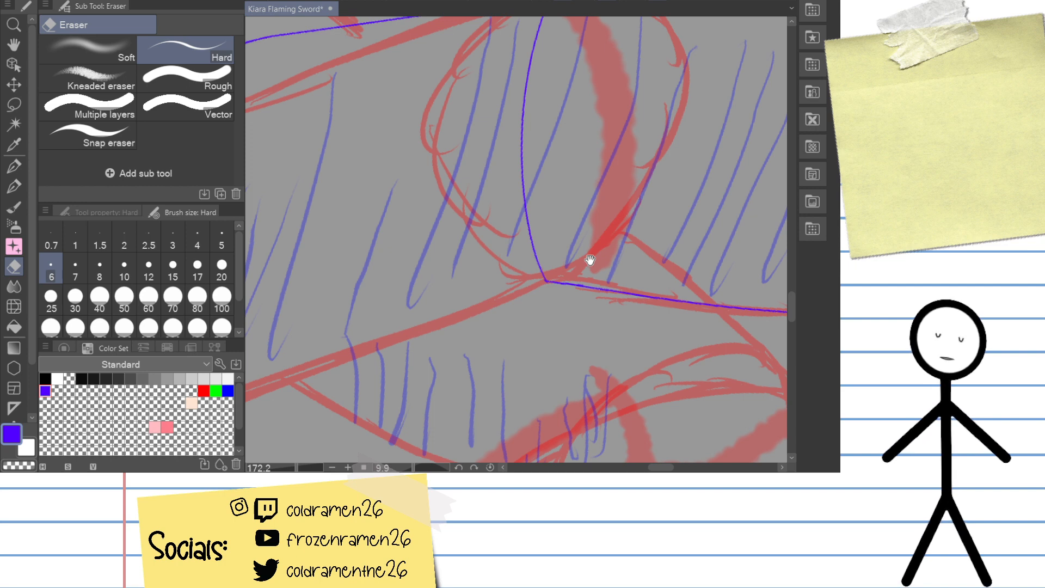
mouse_move(504, 201)
left_mouse_down()
mouse_move(565, 195)
mouse_move(552, 334)
left_mouse_up()
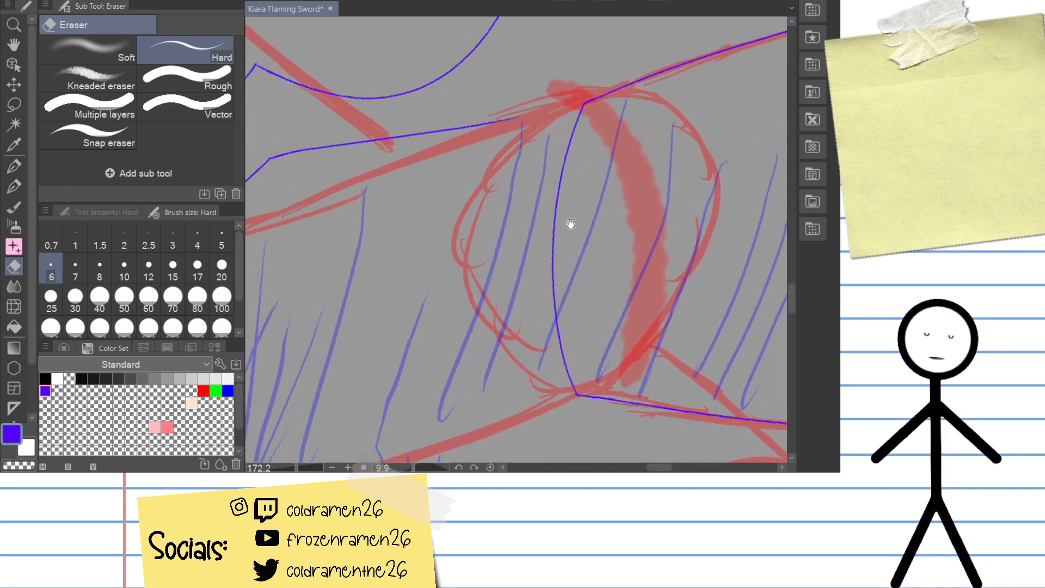
left_click_drag(555, 240, 562, 146)
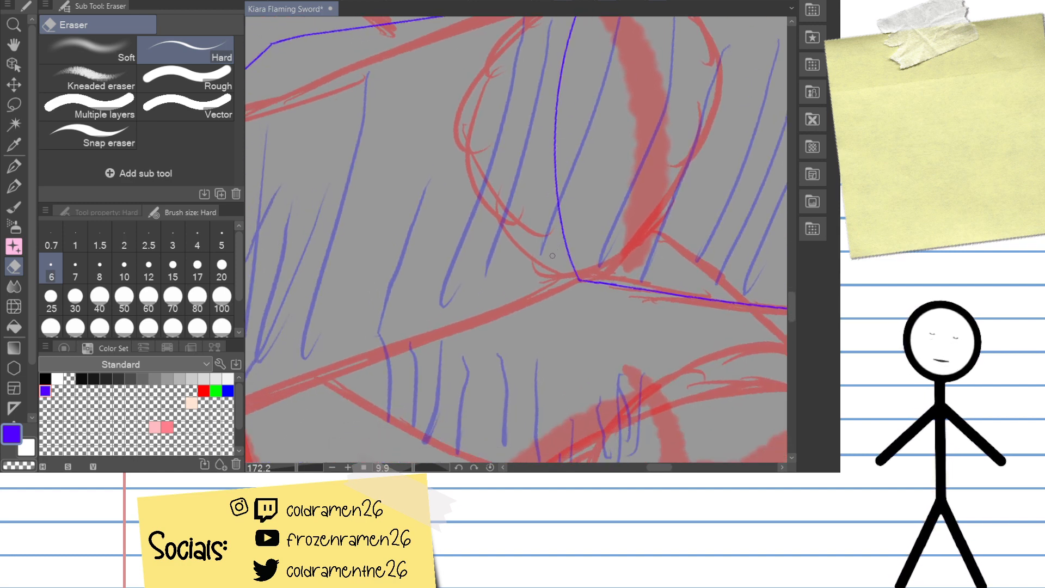
Step: Ink a short diagonal line from the cross-forearm curve, just above its lower corner, out to the tip of the nearby blue hatching
key("p")
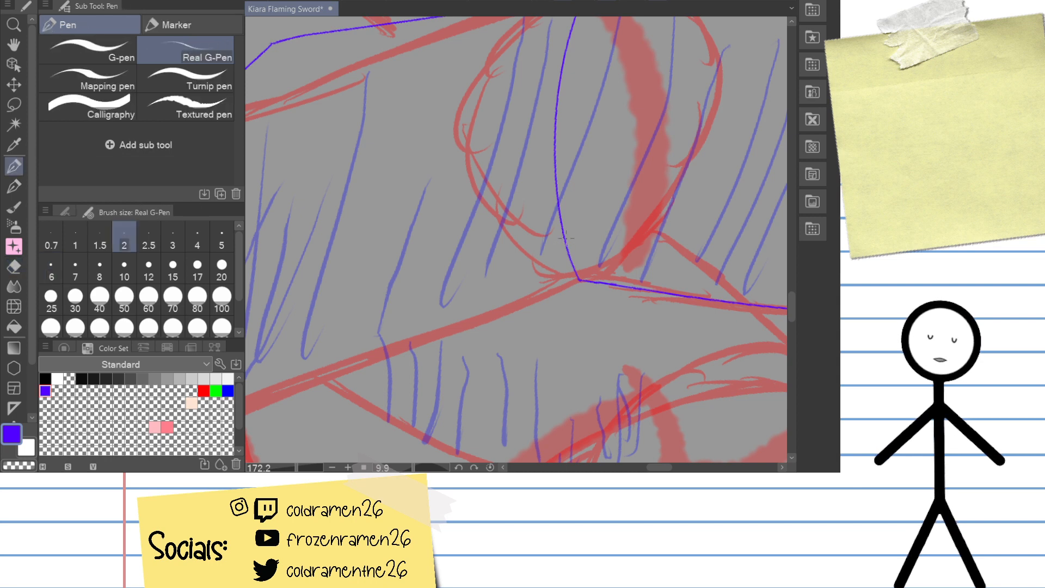
mouse_move(566, 238)
left_mouse_down()
mouse_move(609, 137)
mouse_move(418, 259)
left_mouse_up()
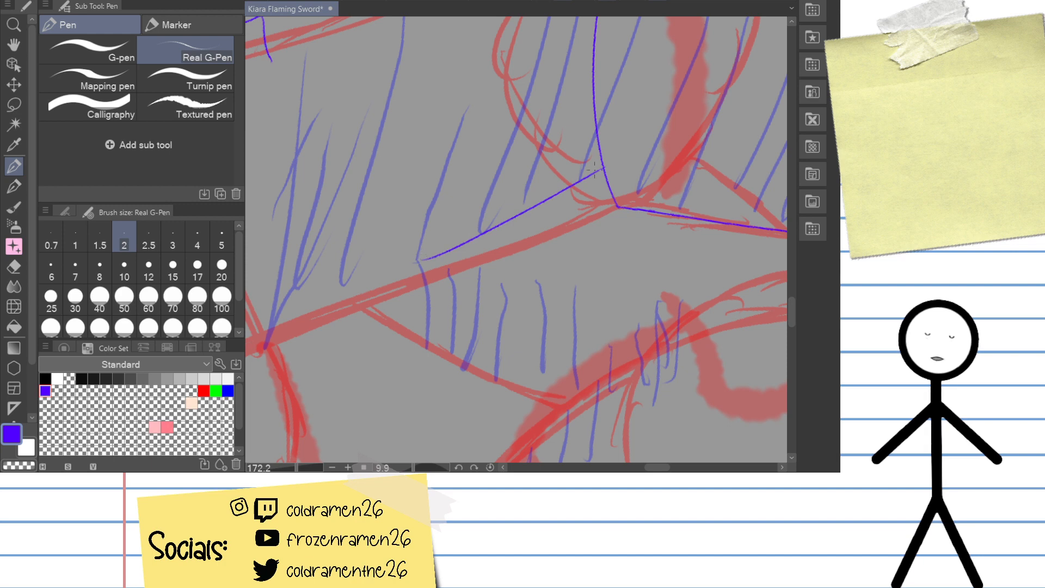
key("ctrl+z")
left_click_drag(604, 171, 437, 268)
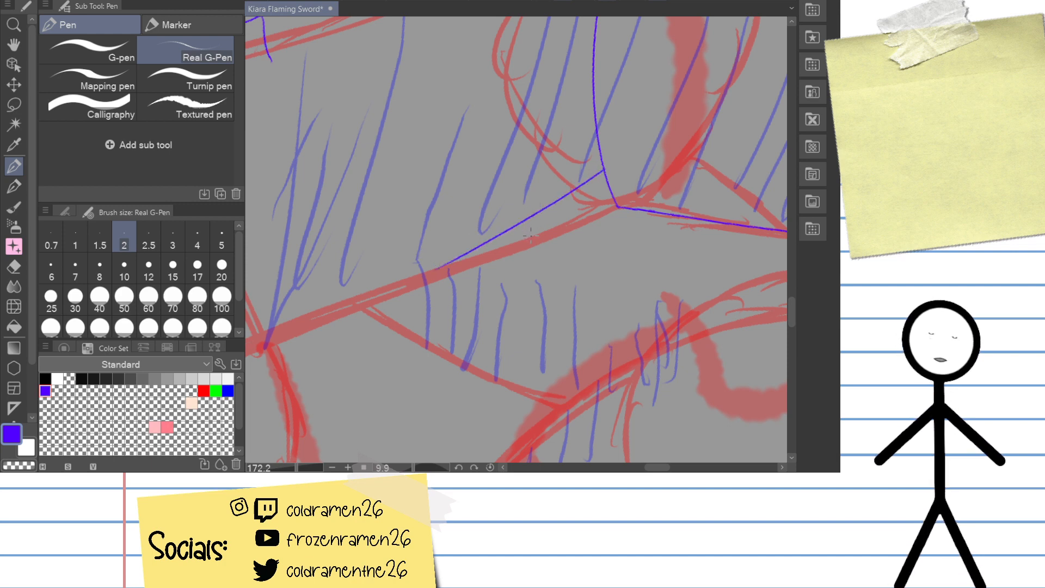
key("ctrl+z")
left_click_drag(599, 179, 467, 235)
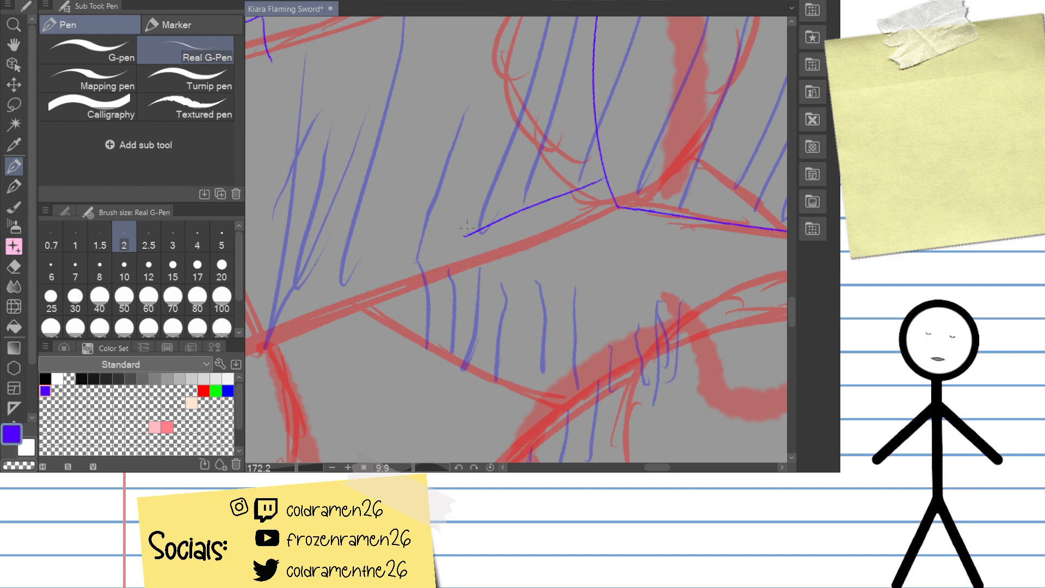
key("ctrl+z")
left_click_drag(604, 174, 484, 236)
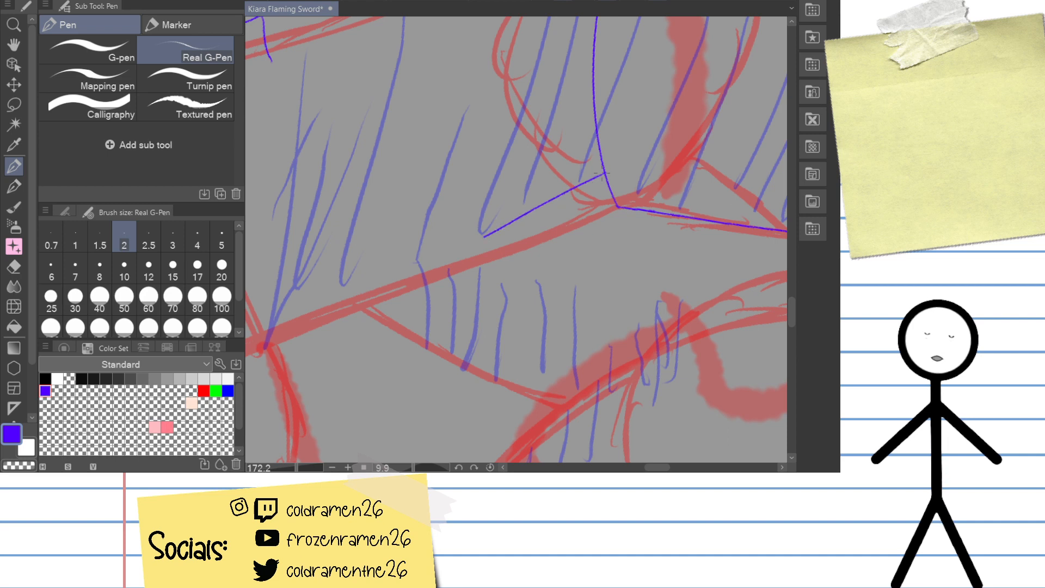
Step: Continue the diagonal line's free end with a short level stroke and a short upright stroke turning up from it
left_click_drag(644, 125, 604, 154)
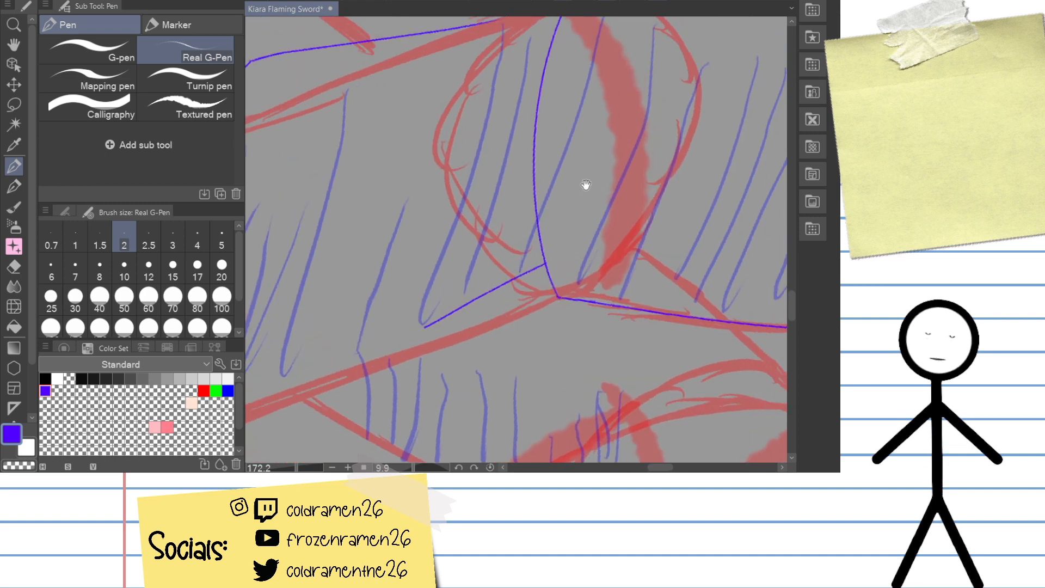
mouse_move(547, 233)
left_mouse_down()
mouse_move(583, 205)
mouse_move(573, 221)
mouse_move(574, 201)
mouse_move(539, 231)
mouse_move(546, 207)
left_mouse_up()
scroll(523, 295, "up", 5)
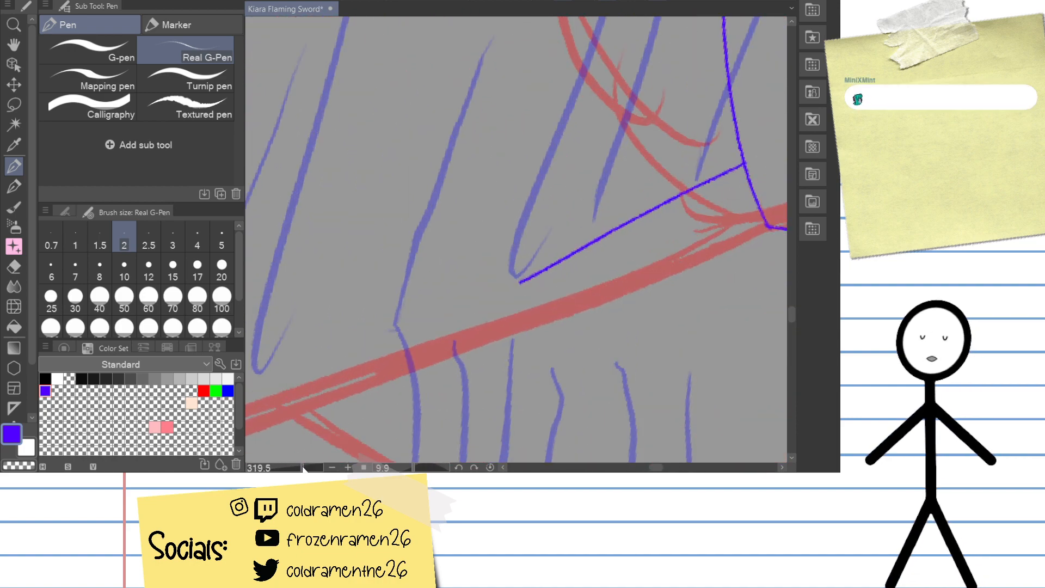
left_click_drag(526, 295, 438, 297)
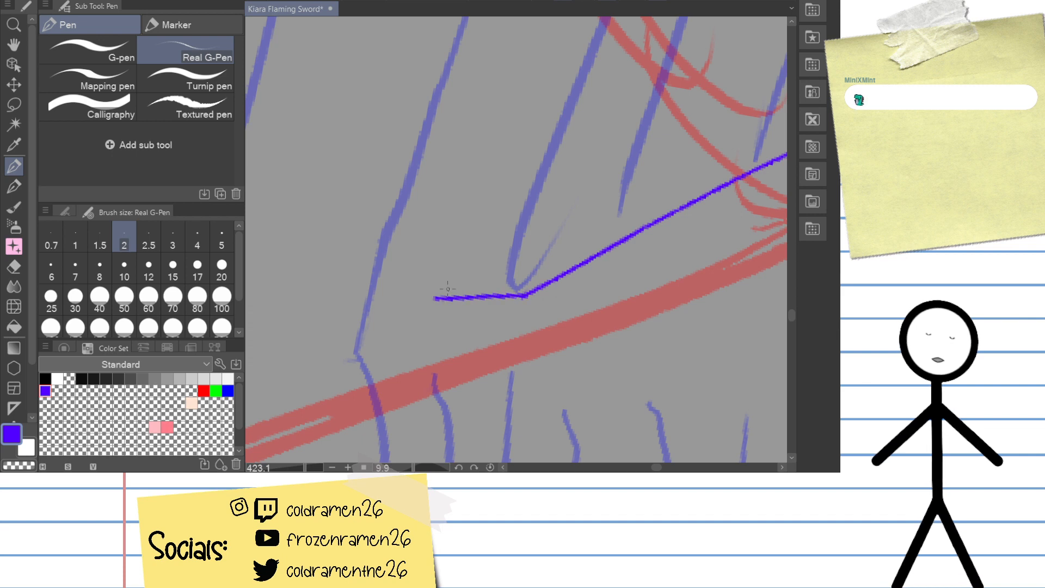
key("ctrl+z")
mouse_move(531, 293)
left_mouse_down()
mouse_move(479, 297)
mouse_move(482, 236)
left_mouse_up()
key("ctrl+z")
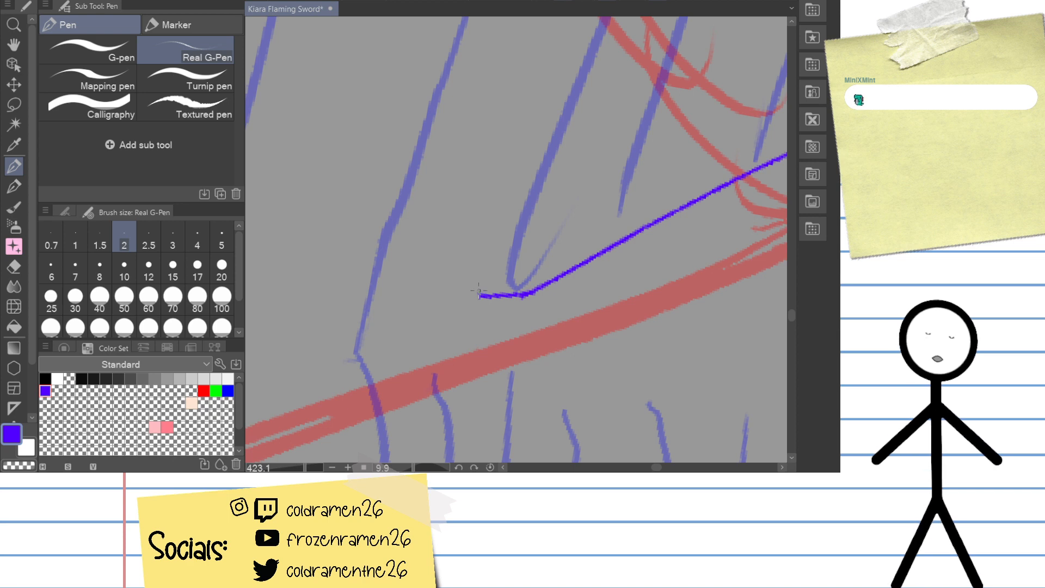
left_click_drag(479, 296, 477, 237)
left_click_drag(508, 203, 495, 258)
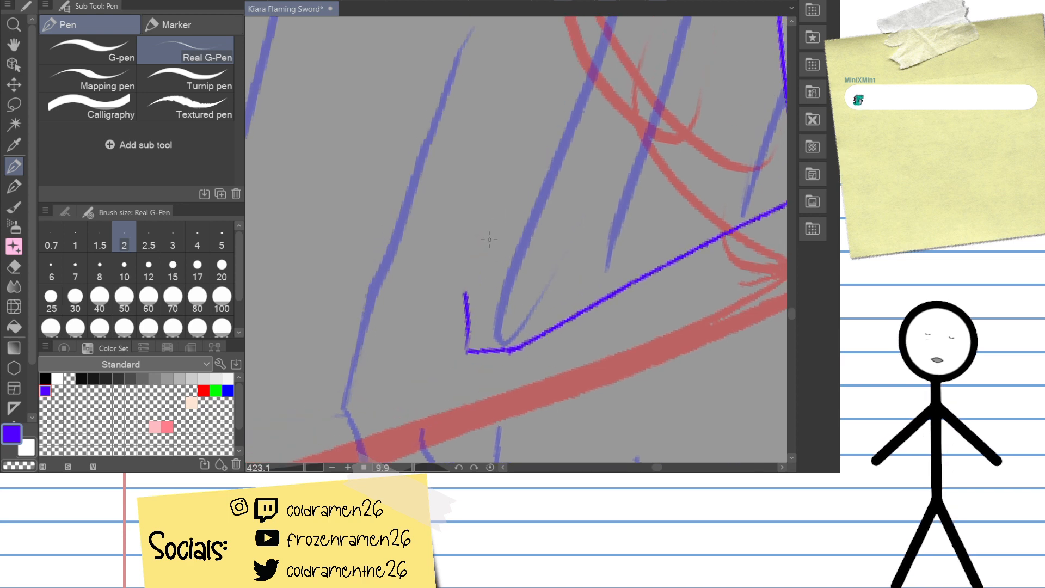
Step: Ink a long bowed curve from the short upright stroke back along the forearm to the red cuff sketch, redoing it until it fits
scroll(489, 239, "down", 5)
scroll(479, 283, "up", 3)
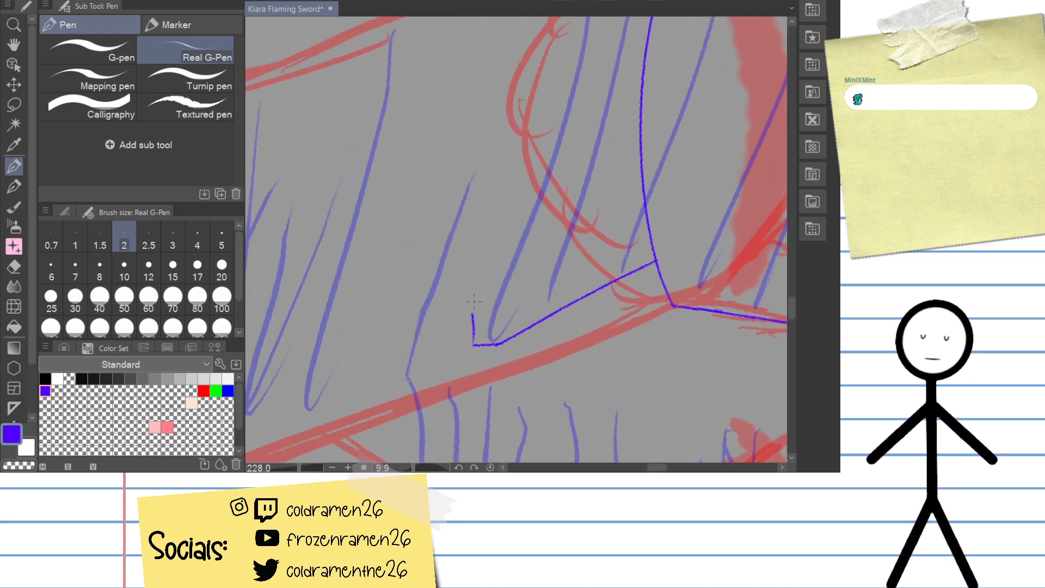
mouse_move(473, 316)
left_mouse_down()
mouse_move(476, 153)
mouse_move(489, 85)
left_mouse_up()
key("ctrl+z")
left_click_drag(474, 319, 538, 44)
key("ctrl+z")
left_click_drag(473, 329, 537, 57)
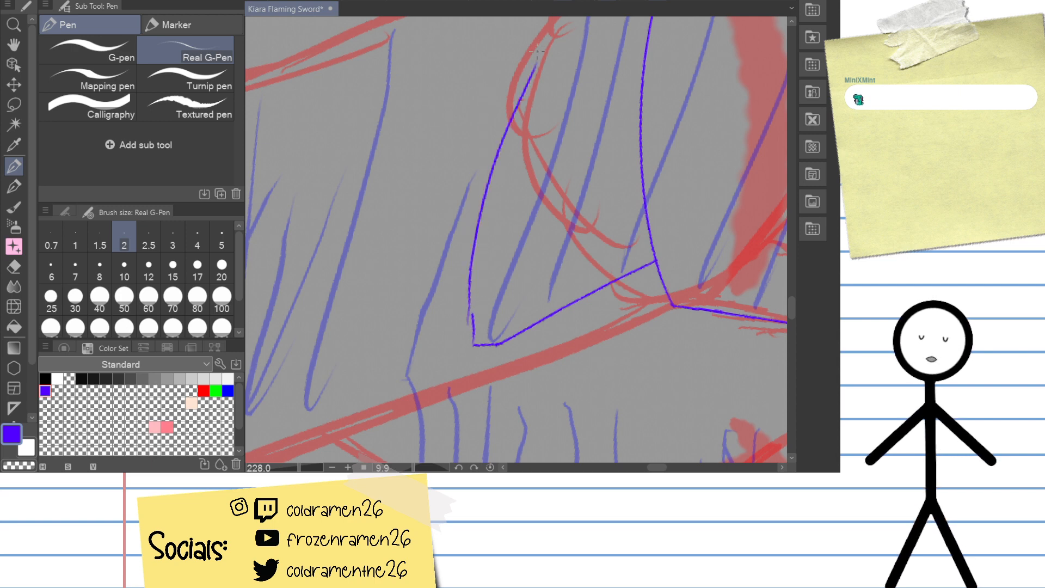
mouse_move(612, 140)
left_mouse_down()
mouse_move(575, 272)
mouse_move(536, 194)
mouse_move(564, 87)
left_mouse_up()
key("ctrl+z")
mouse_move(478, 291)
left_mouse_down()
mouse_move(532, 123)
mouse_move(473, 268)
mouse_move(562, 54)
left_mouse_up()
key("ctrl+z")
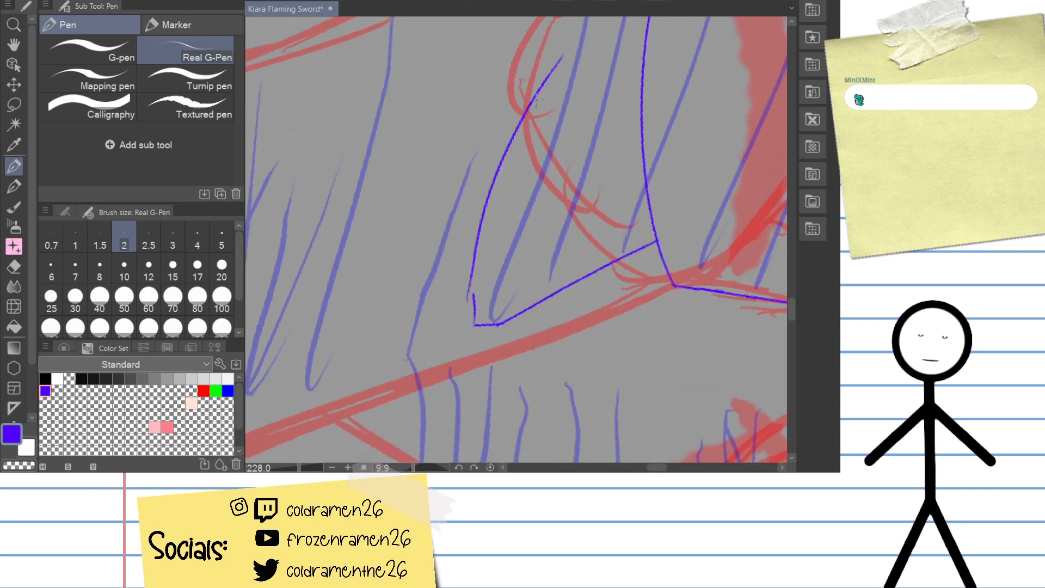
key("ctrl+z")
mouse_move(472, 299)
left_mouse_down()
mouse_move(539, 85)
mouse_move(590, 126)
mouse_move(545, 228)
left_mouse_up()
Step: Try a connecting curve running from near the forearm's upper edge down to the tip of the long bowed curve
mouse_move(566, 128)
left_mouse_down()
mouse_move(603, 149)
mouse_move(593, 184)
left_mouse_up()
left_click_drag(461, 108, 484, 226)
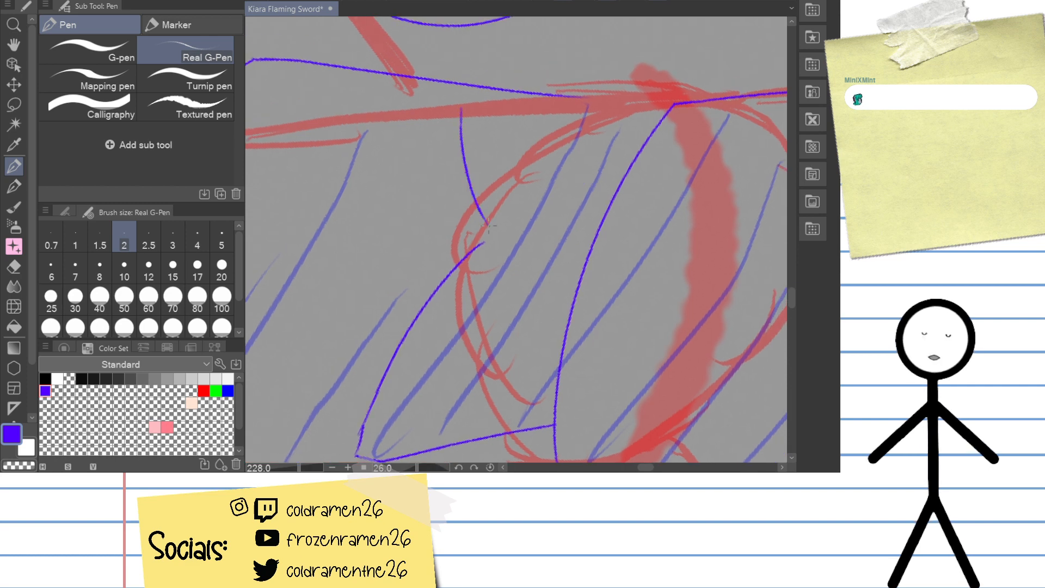
key("p")
key("ctrl+z")
key("p")
mouse_move(457, 102)
left_mouse_down()
mouse_move(495, 257)
mouse_move(456, 155)
mouse_move(487, 242)
left_mouse_up()
key("ctrl+z")
key("ctrl+z")
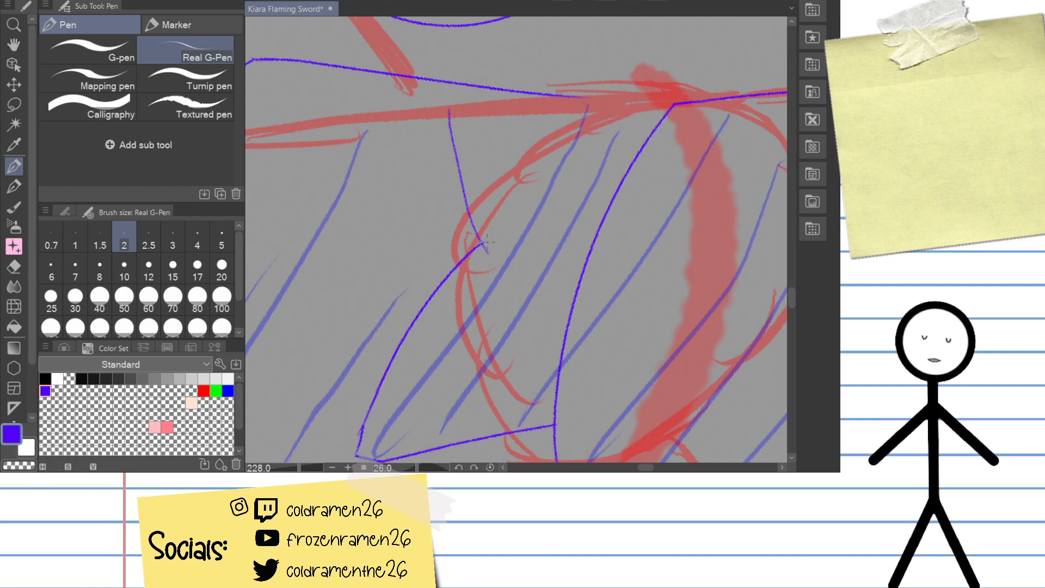
Step: Erase the connecting curve between the forearm's upper edge and the long bowed curve's tip, using the Hard eraser
left_click_drag(299, 468, 303, 471)
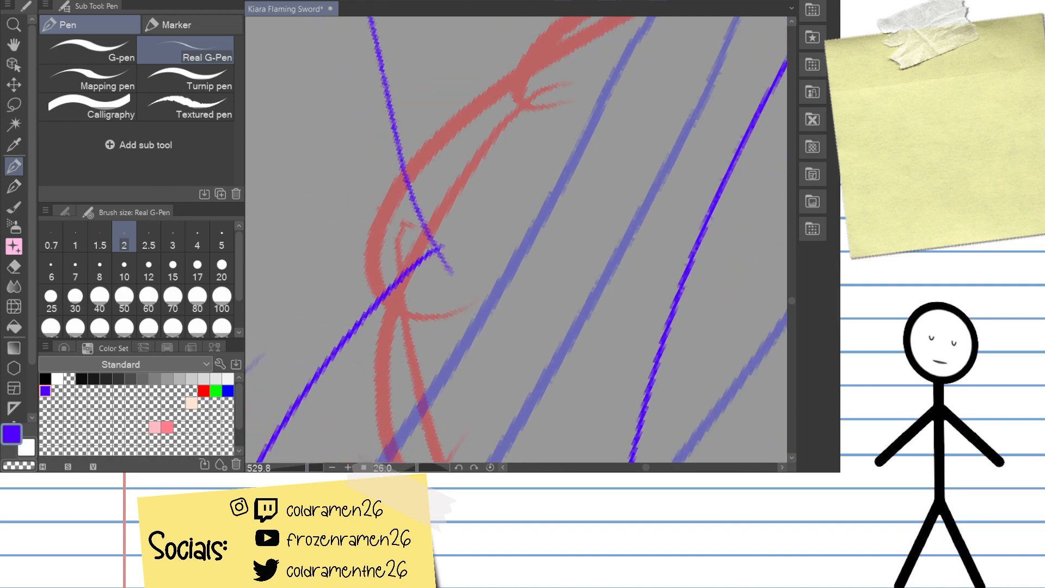
left_click_drag(567, 309, 595, 121)
left_click_drag(306, 469, 304, 470)
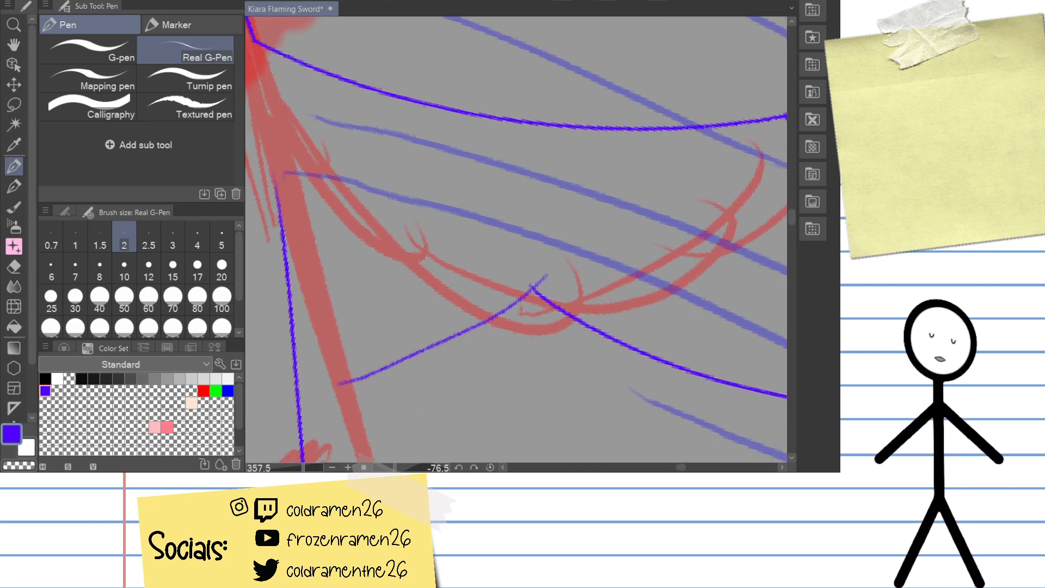
left_click_drag(304, 469, 303, 469)
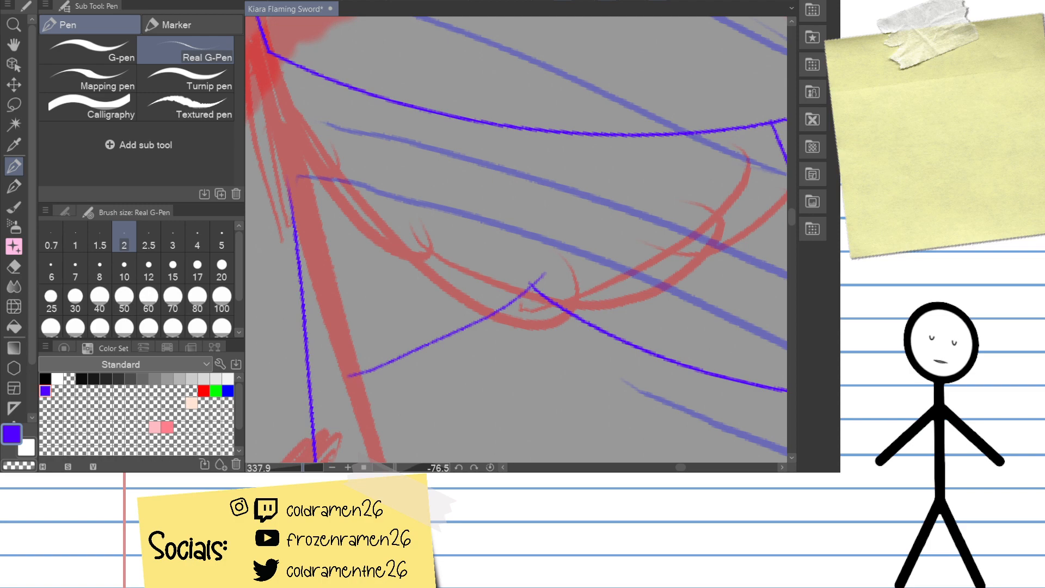
left_click_drag(303, 469, 303, 469)
left_click_drag(514, 351, 621, 233)
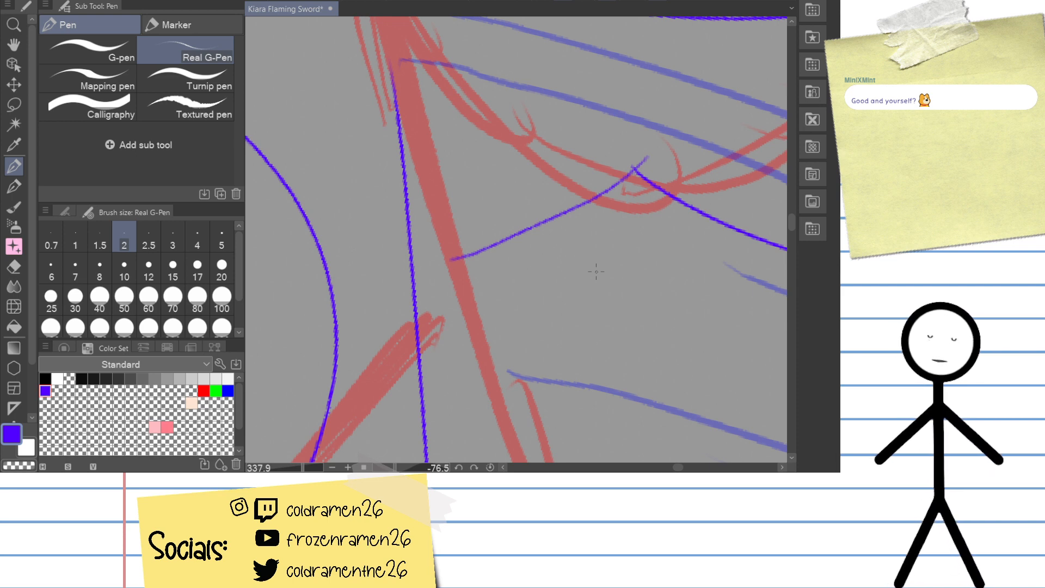
left_click_drag(305, 469, 307, 469)
left_click_drag(457, 363, 401, 419)
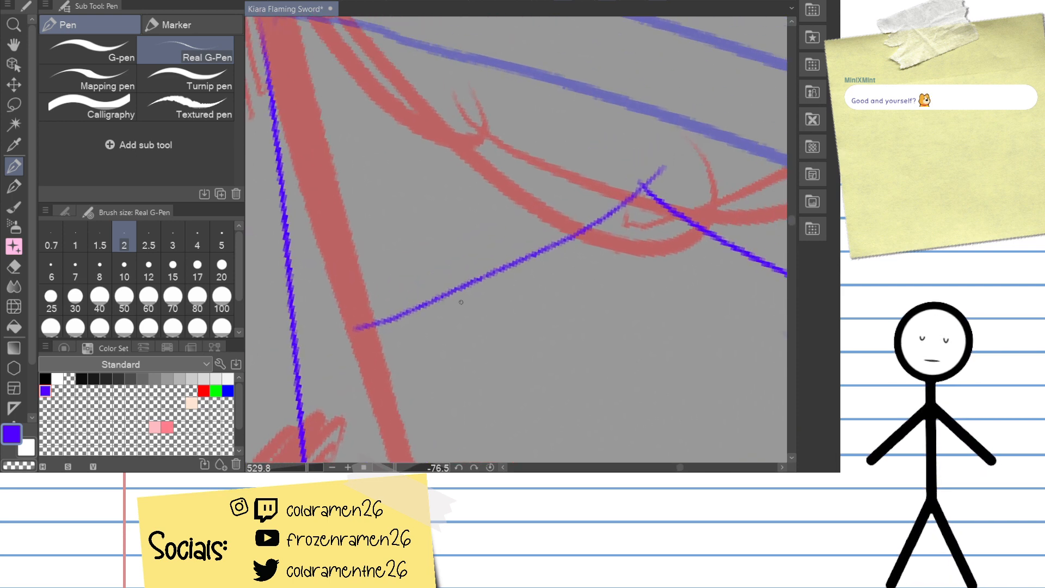
key("e")
mouse_move(441, 298)
left_mouse_down()
mouse_move(473, 263)
mouse_move(491, 271)
mouse_move(552, 239)
mouse_move(554, 203)
left_mouse_up()
left_click_drag(554, 203, 467, 233)
mouse_move(585, 197)
left_mouse_down()
mouse_move(560, 211)
mouse_move(556, 199)
mouse_move(488, 267)
left_mouse_up()
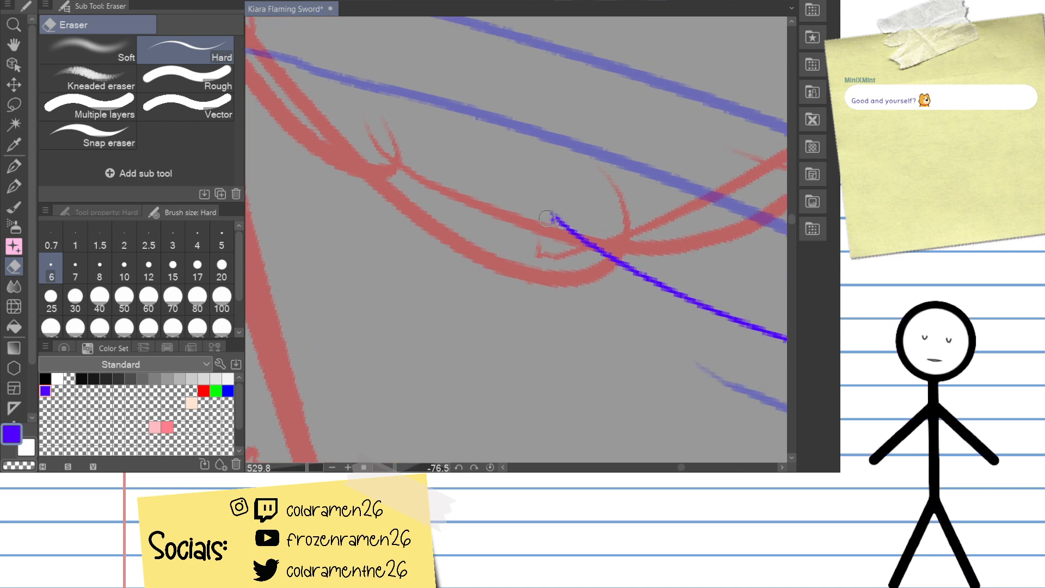
left_click_drag(563, 226, 509, 182)
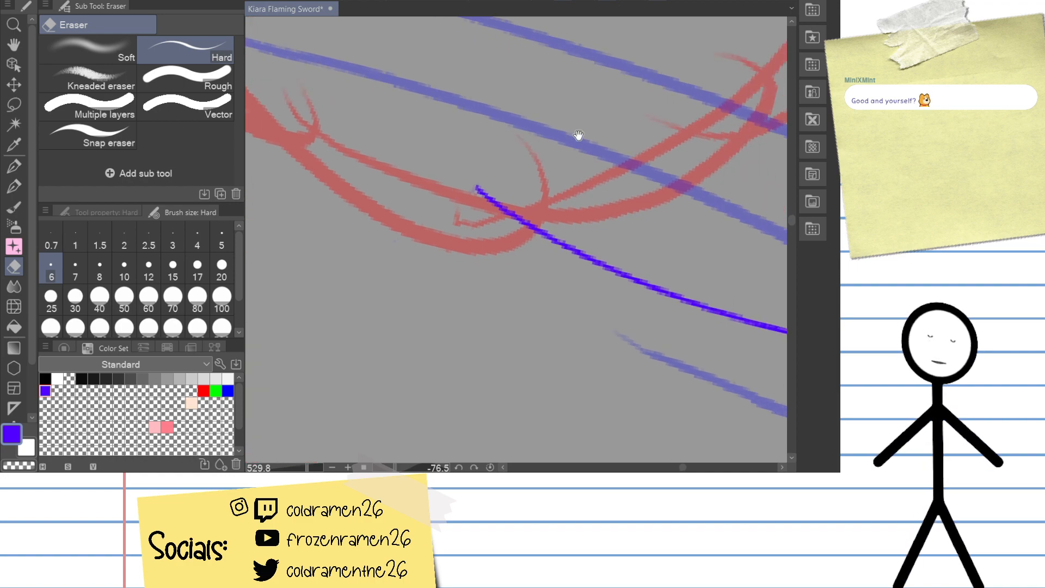
Step: Ink a straight line with the Real G-Pen from the cross-forearm curve through the long bowed curve's tip and out past it
left_click_drag(579, 135, 546, 227)
left_click_drag(513, 280, 490, 144)
left_click_drag(315, 468, 311, 468)
left_click_drag(523, 176, 491, 109)
key("p")
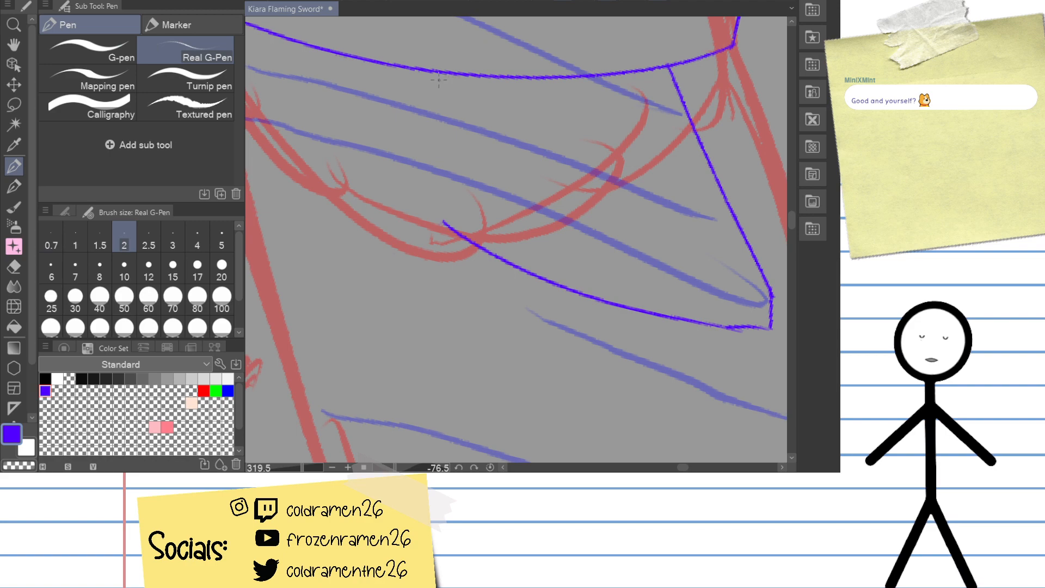
left_click_drag(664, 217, 504, 390)
left_click(490, 467)
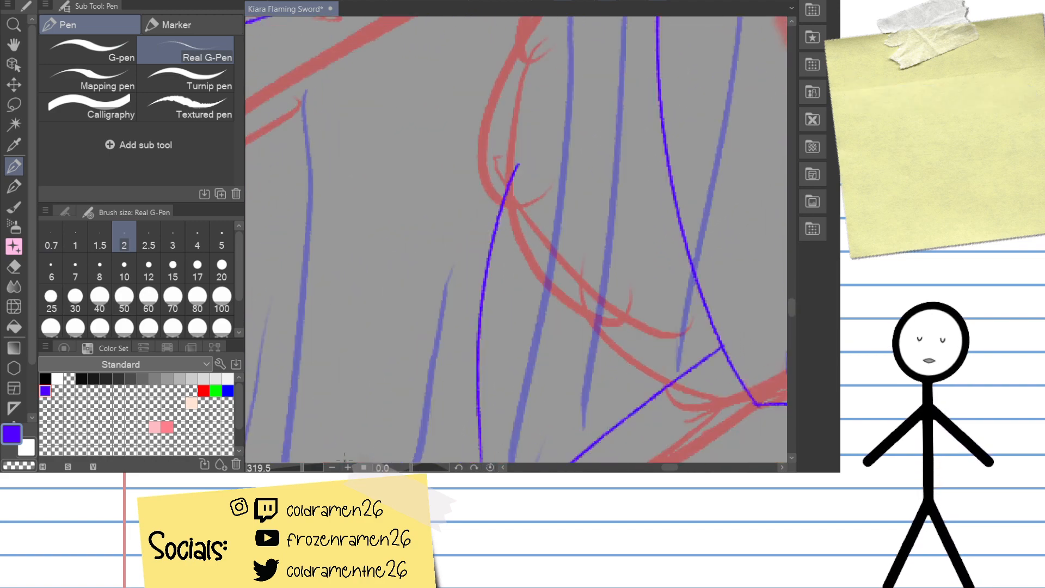
mouse_move(303, 468)
left_mouse_down()
mouse_move(292, 468)
mouse_move(301, 468)
left_mouse_up()
left_click_drag(632, 133, 368, 233)
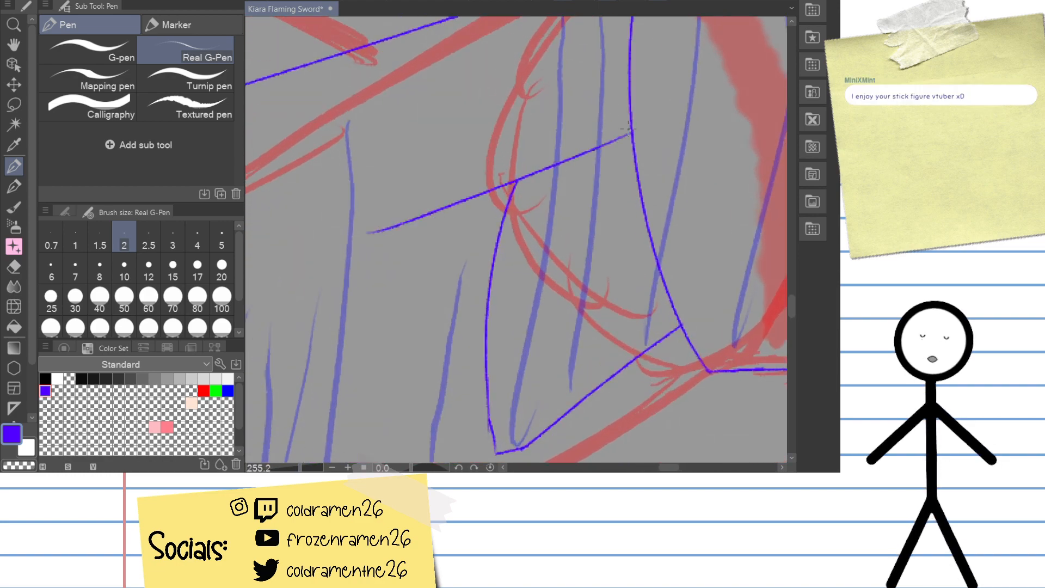
Step: Try inking a longer second line just above the straight line, starting from the cross-forearm curve
mouse_move(629, 113)
left_mouse_down()
mouse_move(338, 213)
mouse_move(278, 224)
left_mouse_up()
key("ctrl+z")
left_click_drag(628, 113, 240, 264)
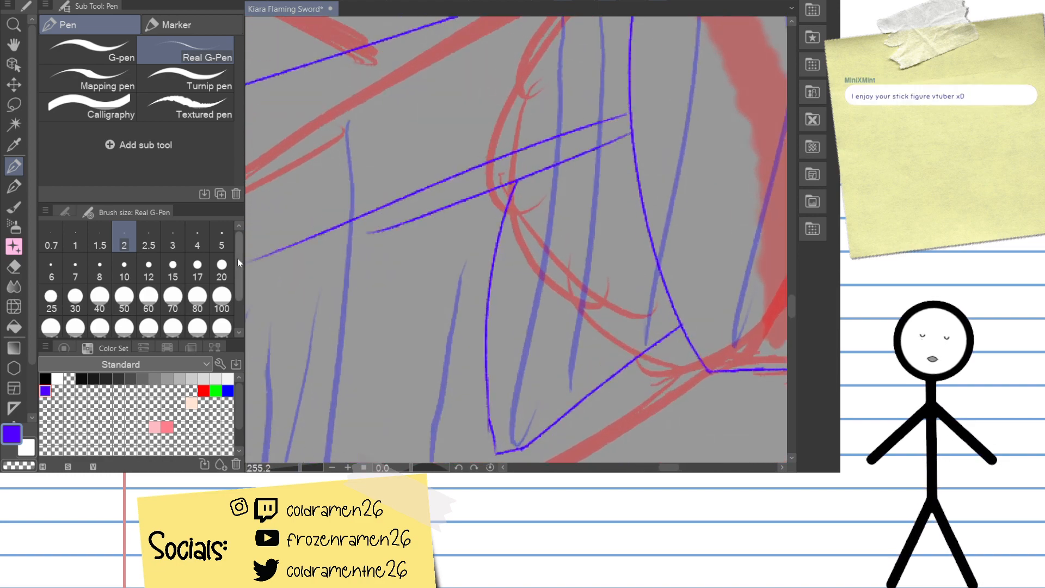
key("ctrl+z")
left_click_drag(629, 112, 277, 247)
key("ctrl+z")
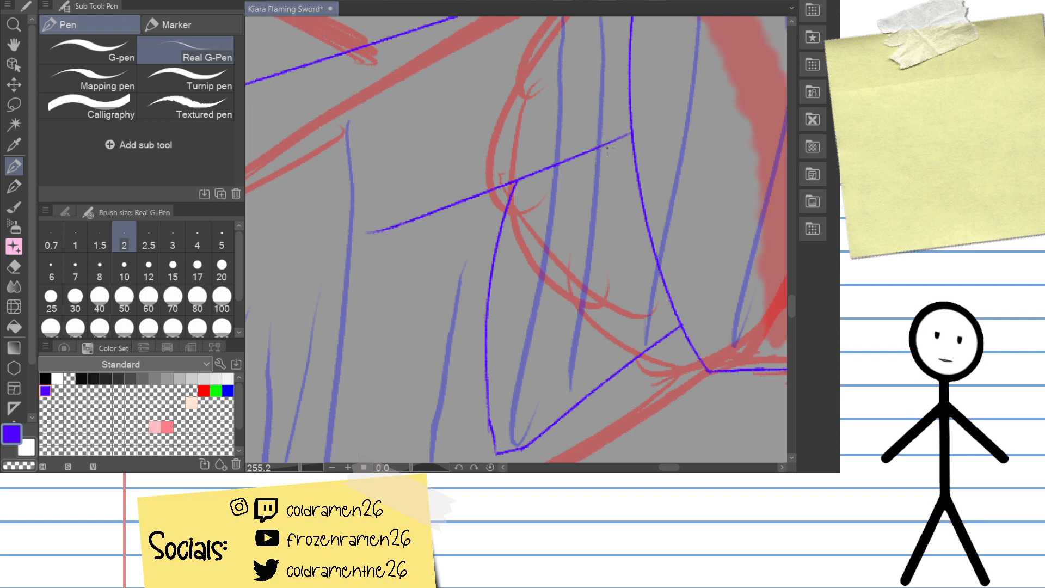
Step: Ink a near-parallel second line just above the straight line, from the cross-forearm curve to slightly beyond the first line's free end
left_click_drag(617, 135, 633, 164)
key("p")
key("p")
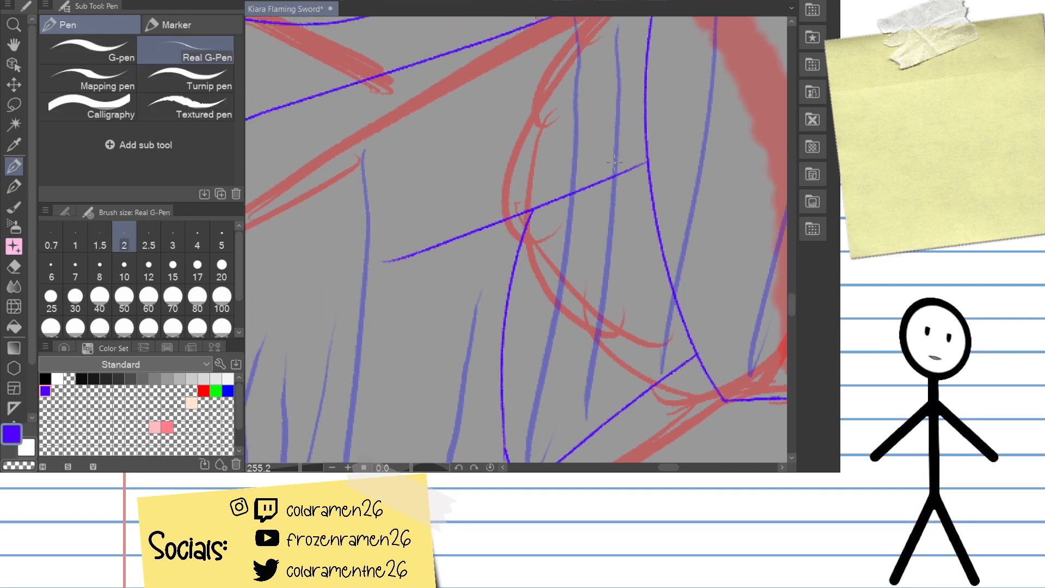
mouse_move(634, 122)
left_mouse_down()
mouse_move(666, 136)
mouse_move(509, 226)
mouse_move(400, 270)
left_mouse_up()
key("ctrl+z")
left_click_drag(679, 154, 357, 278)
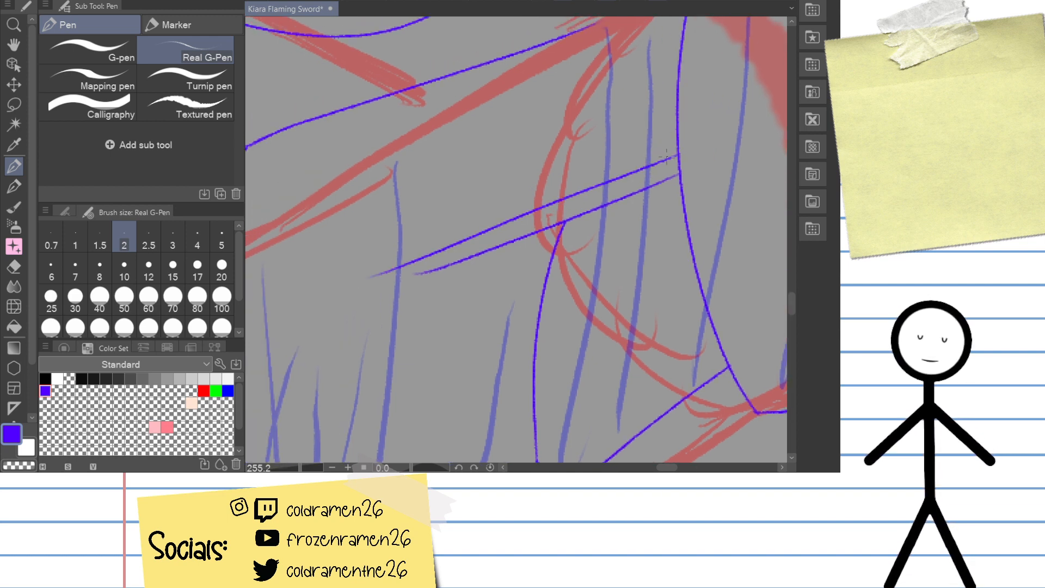
key("ctrl+z")
left_click_drag(679, 155, 364, 283)
key("ctrl+z")
left_click_drag(677, 156, 347, 256)
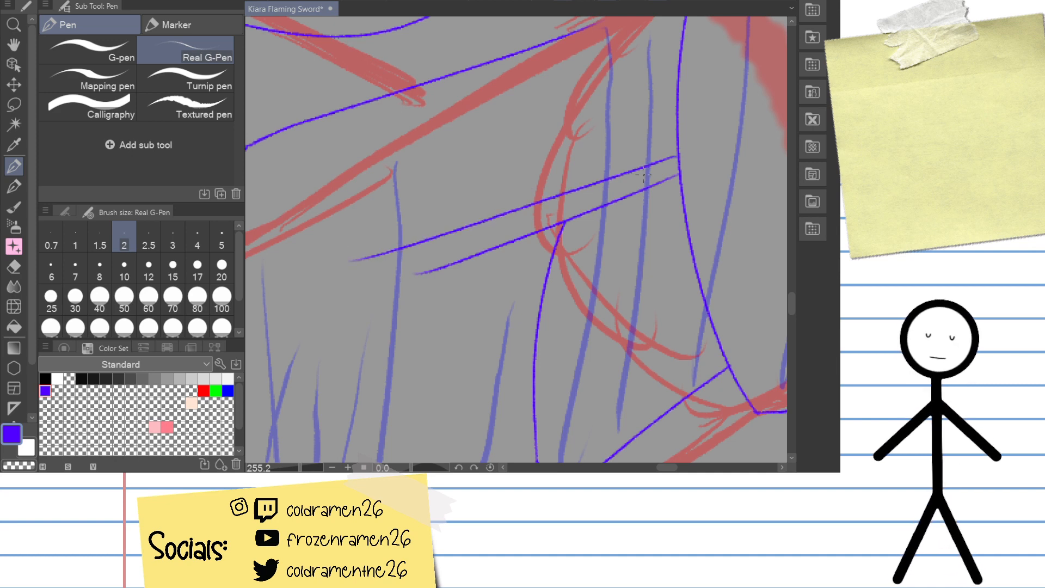
mouse_move(675, 158)
left_mouse_down()
mouse_move(685, 165)
mouse_move(366, 285)
left_mouse_up()
key("ctrl+z")
key("ctrl+z")
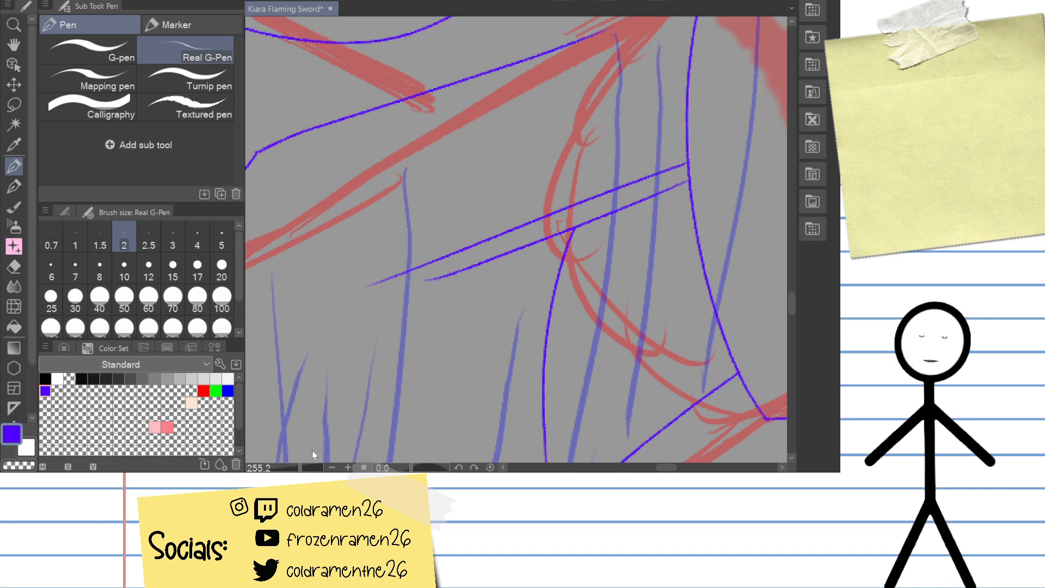
Step: Check the whole drawing with the rough blue flame layer briefly shown, and return to the forearm
left_click_drag(376, 371, 447, 352)
left_click_drag(302, 468, 275, 470)
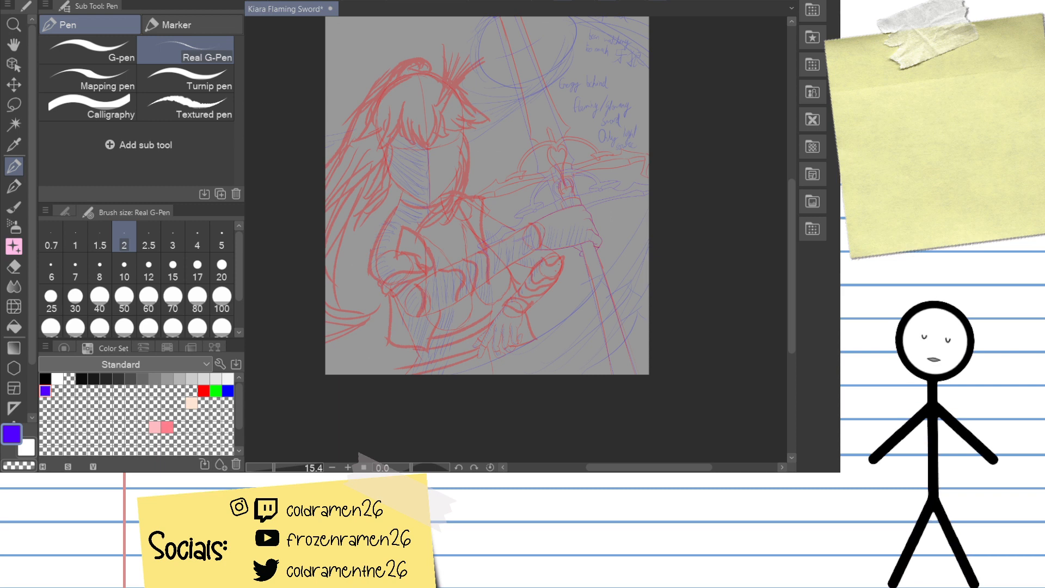
left_click_drag(635, 220, 629, 263)
left_click_drag(531, 97, 549, 155)
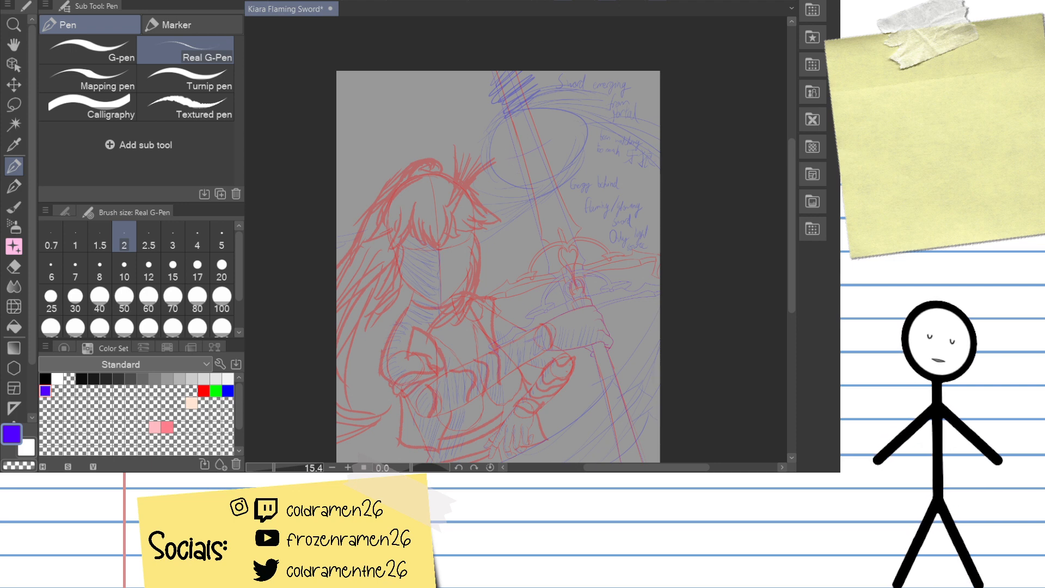
left_click_drag(774, 320, 729, 320)
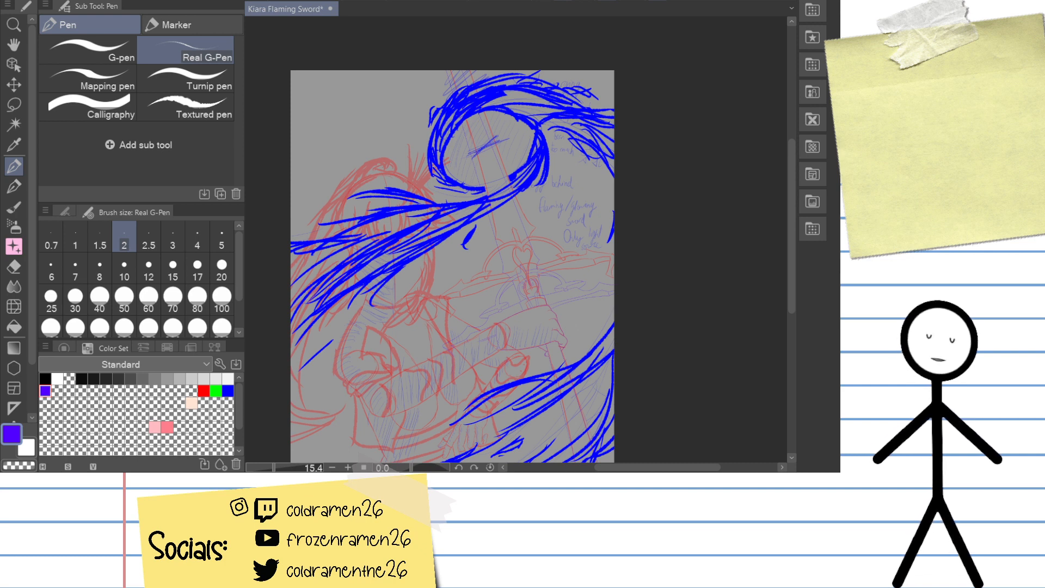
key("Delete")
left_click_drag(571, 321, 476, 365)
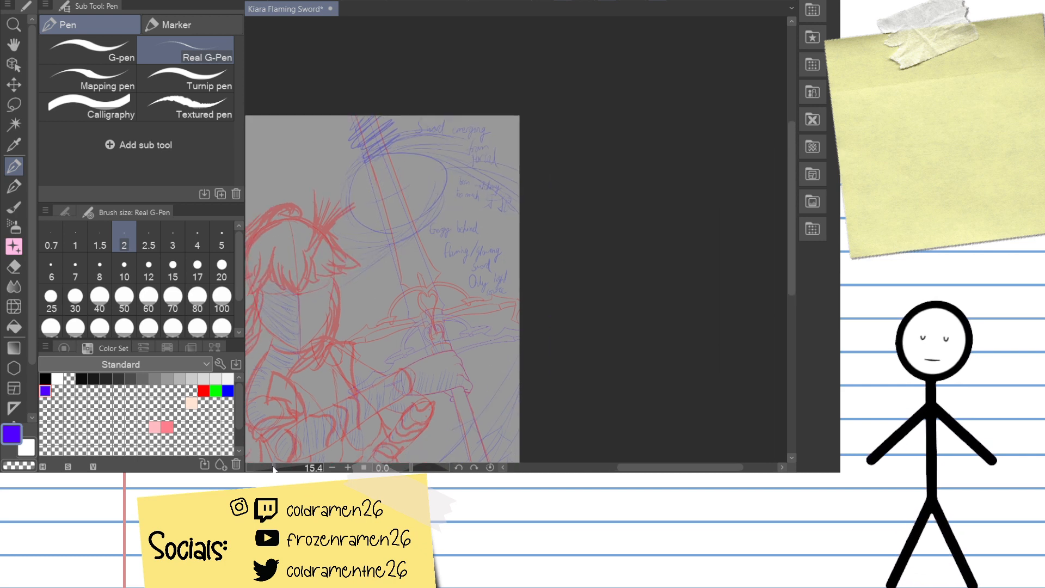
left_click_drag(274, 469, 289, 467)
left_click_drag(381, 447, 457, 280)
left_click_drag(289, 468, 308, 469)
left_click_drag(490, 283, 461, 338)
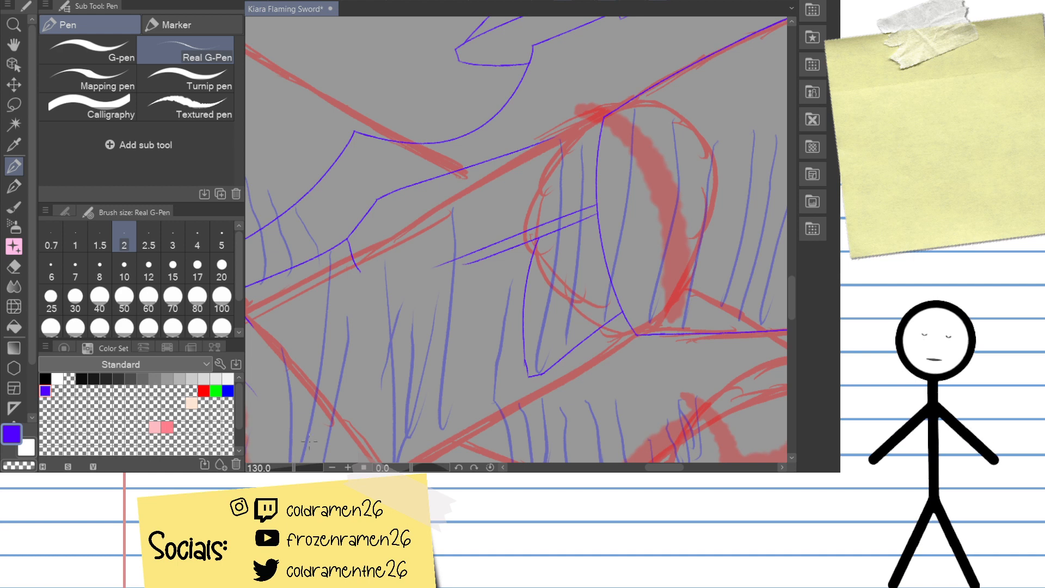
Step: Try a curve from the upper of the two parallel lines, opposite the bowed curve's tip, across the forearm's upper edge
left_click_drag(296, 468, 301, 468)
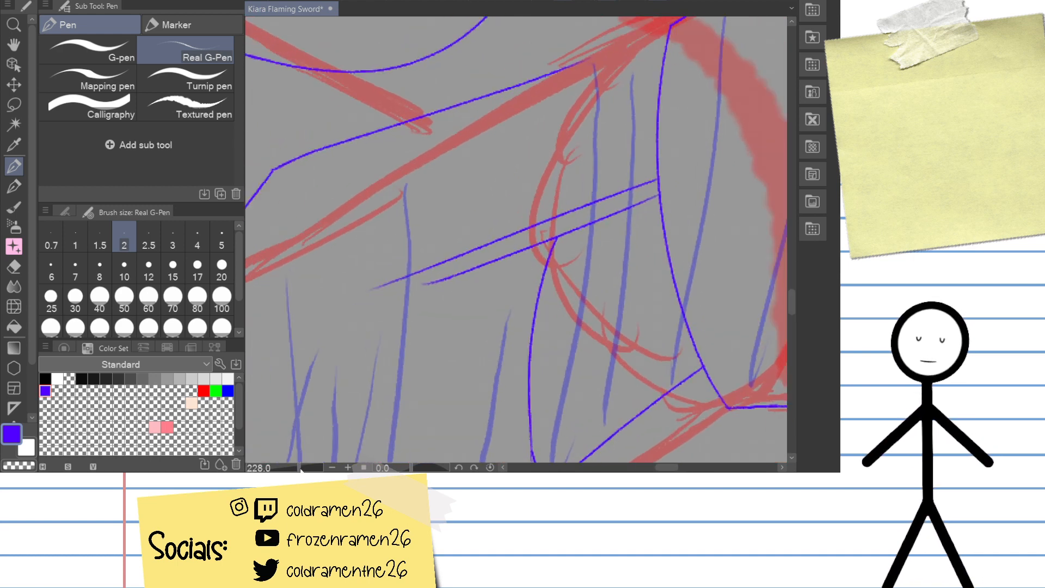
left_click_drag(301, 469, 304, 469)
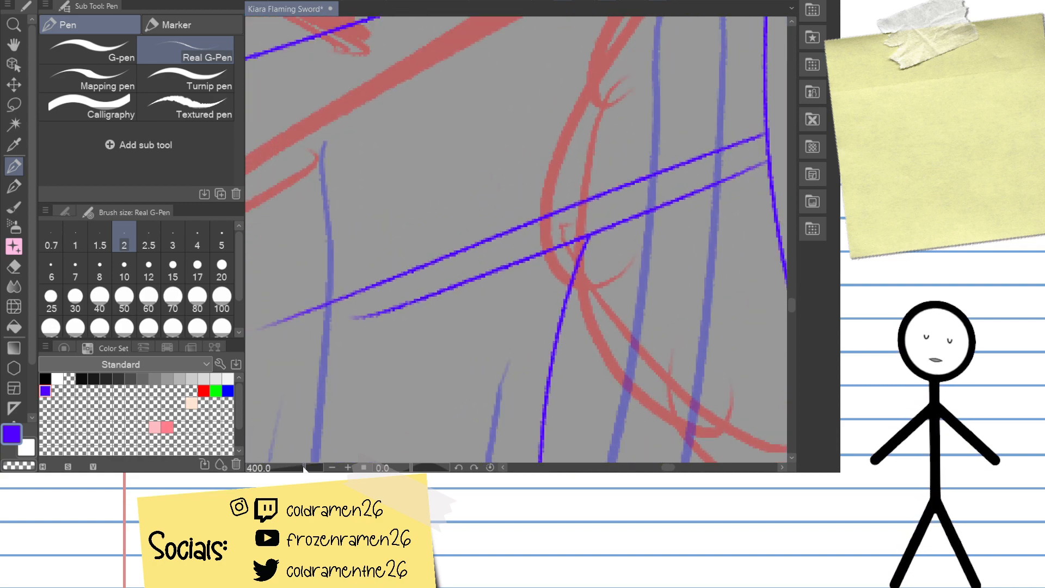
mouse_move(626, 349)
left_mouse_down()
mouse_move(700, 240)
mouse_move(673, 249)
mouse_move(769, 195)
left_mouse_up()
key("p")
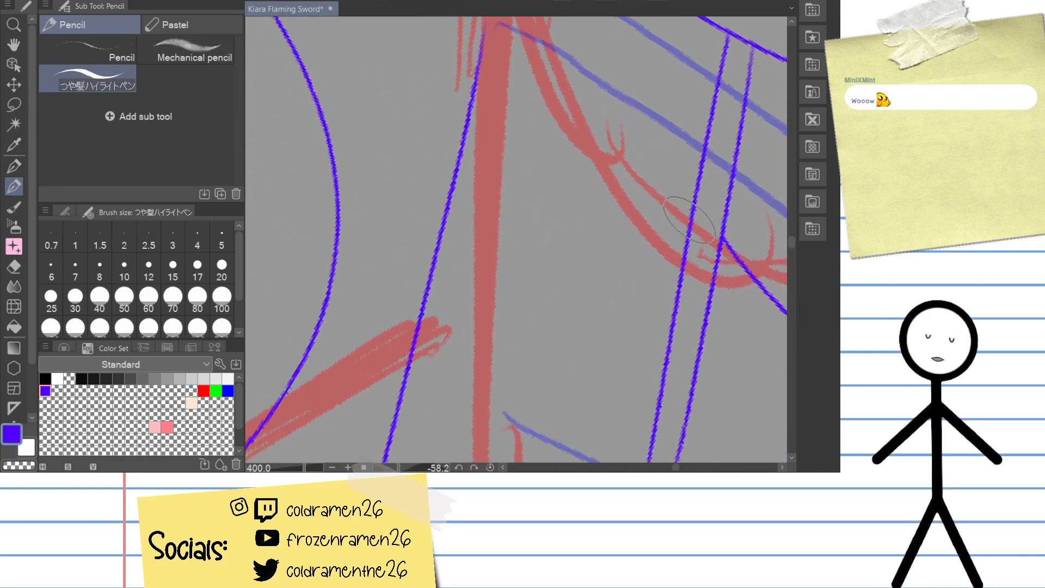
key("p")
left_click_drag(689, 217, 403, 261)
key("ctrl+z")
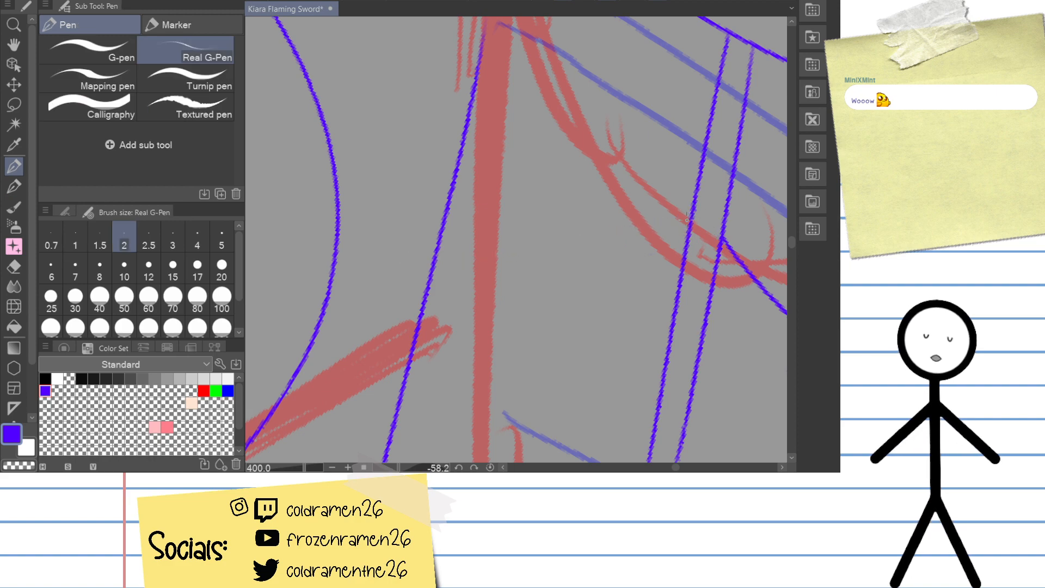
left_click_drag(689, 218, 404, 263)
key("ctrl+z")
left_click_drag(688, 222, 403, 264)
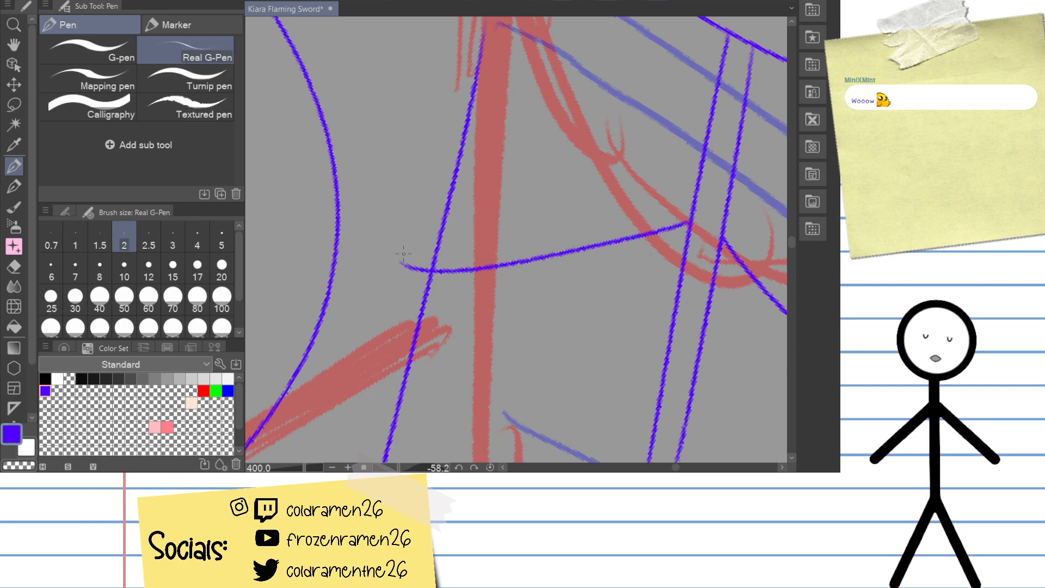
Step: Erase the tip of the new curve that overshoots the forearm's upper edge, using the Hard eraser
left_click_drag(733, 227, 581, 375)
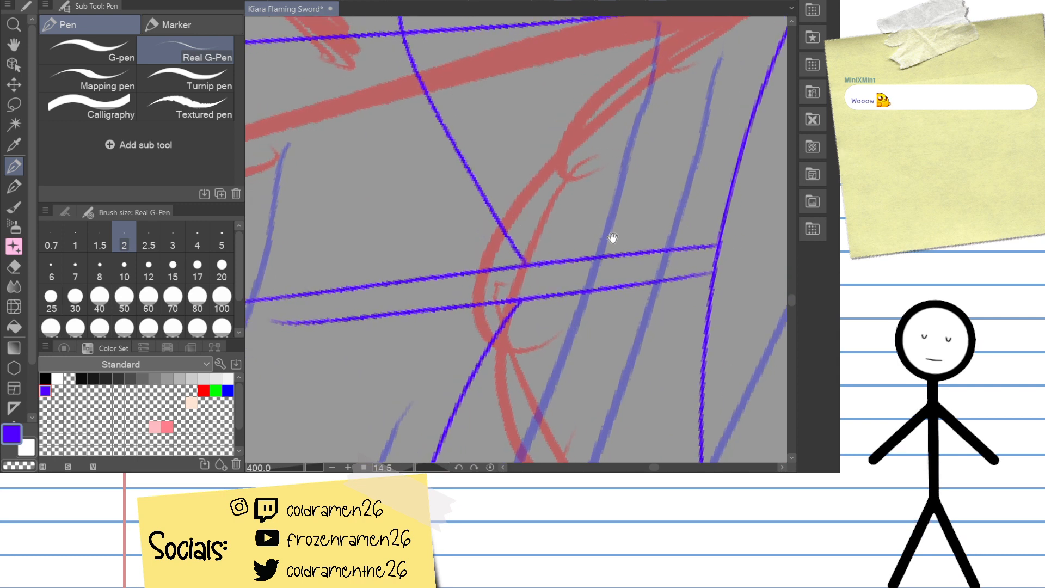
left_click_drag(610, 235, 609, 353)
key("e")
left_click_drag(419, 130, 420, 144)
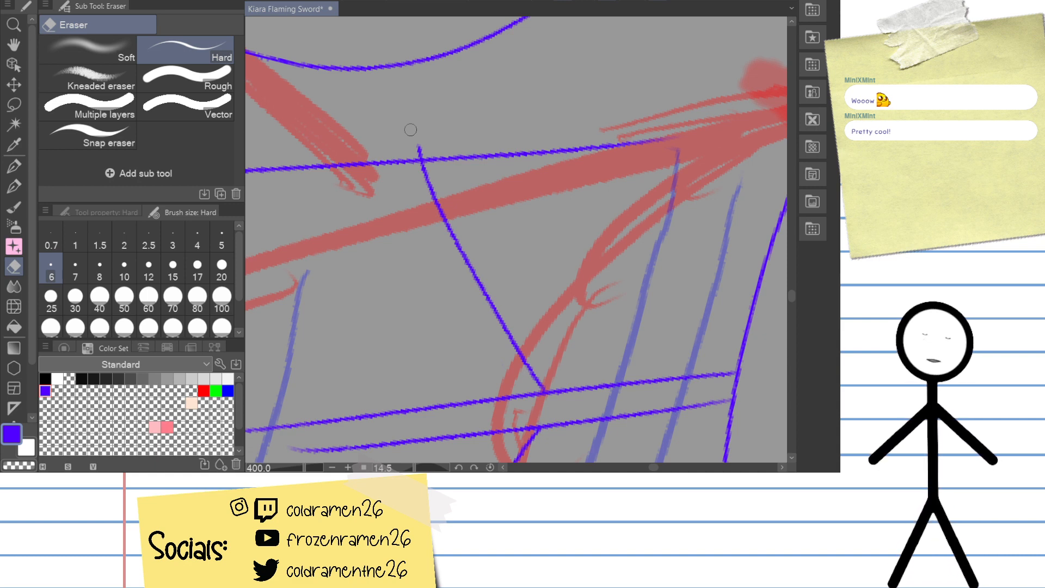
left_click_drag(681, 230, 590, 180)
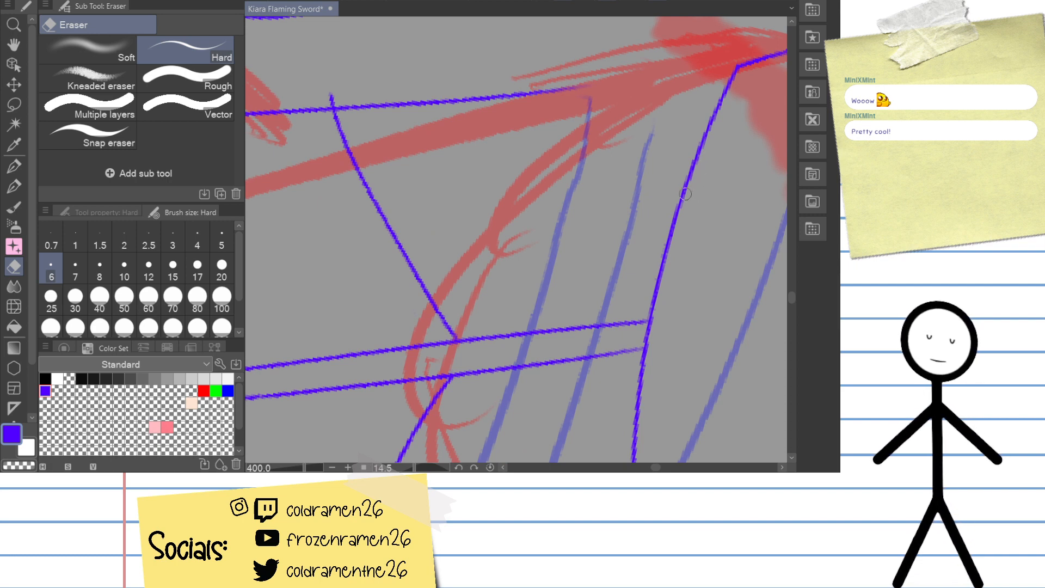
Step: Undo the tip erasing and the curve across the forearm's upper edge, and return to the Real G-Pen
left_click_drag(682, 198, 626, 199)
key("ctrl+z")
key("ctrl+z")
left_click_drag(448, 282, 500, 293)
key("ctrl+z")
key("p")
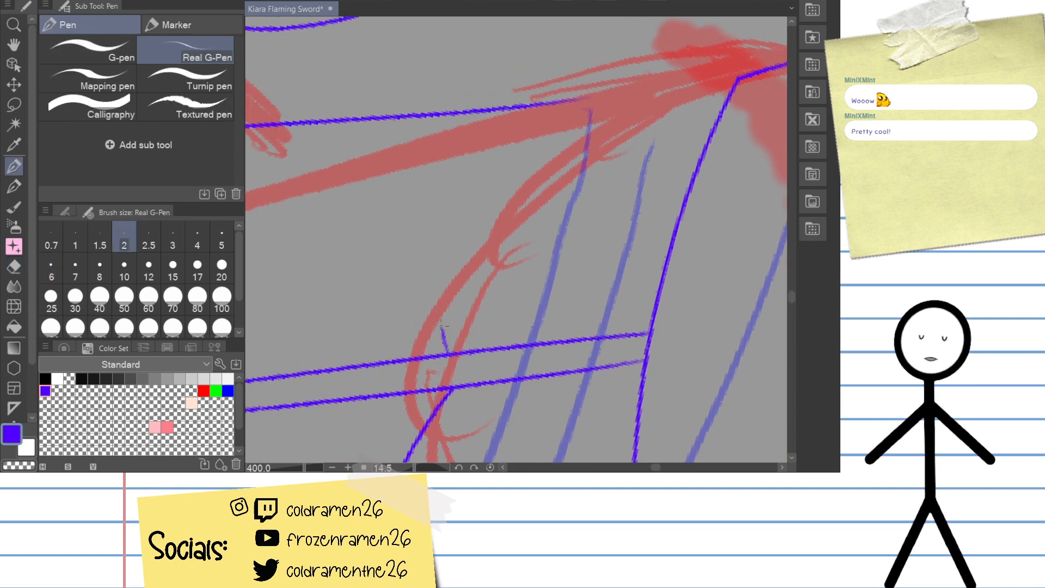
Step: Draw a slightly bowed line from the upper of the two parallel lines up across the forearm's upper edge
left_click_drag(447, 350, 424, 101)
key("ctrl+z")
mouse_move(447, 353)
left_mouse_down()
mouse_move(448, 79)
mouse_move(457, 313)
mouse_move(445, 280)
mouse_move(439, 86)
left_mouse_up()
key("ctrl+z")
key("ctrl+z")
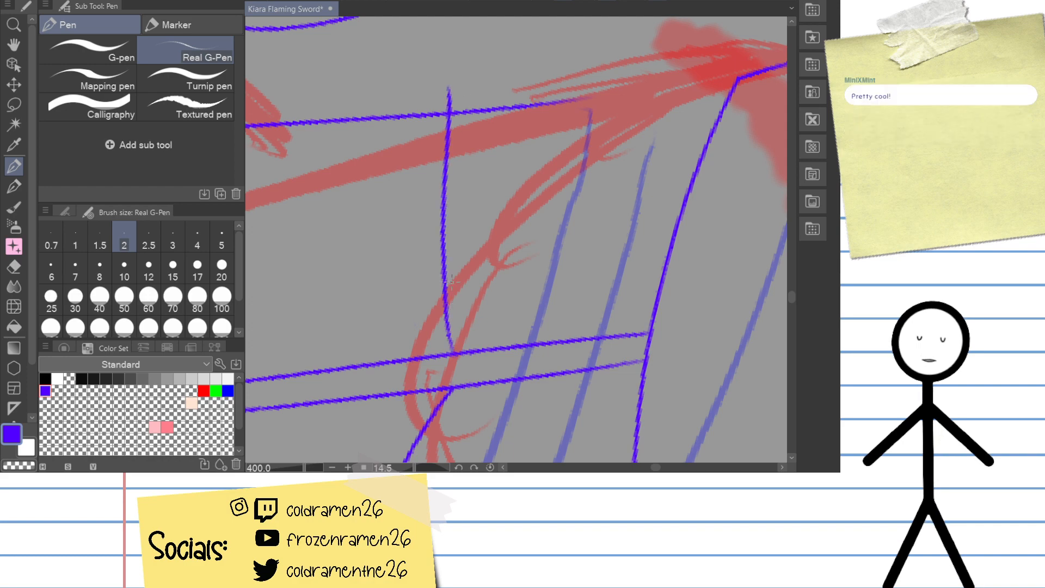
Step: Erase the long bowed curve crossing the forearm at the ends of the two parallel lines, using the Hard eraser
mouse_move(567, 184)
left_mouse_down()
mouse_move(536, 236)
mouse_move(612, 66)
mouse_move(570, 32)
mouse_move(612, 101)
mouse_move(619, 58)
mouse_move(646, 121)
mouse_move(644, 139)
mouse_move(632, 103)
mouse_move(636, 164)
left_mouse_up()
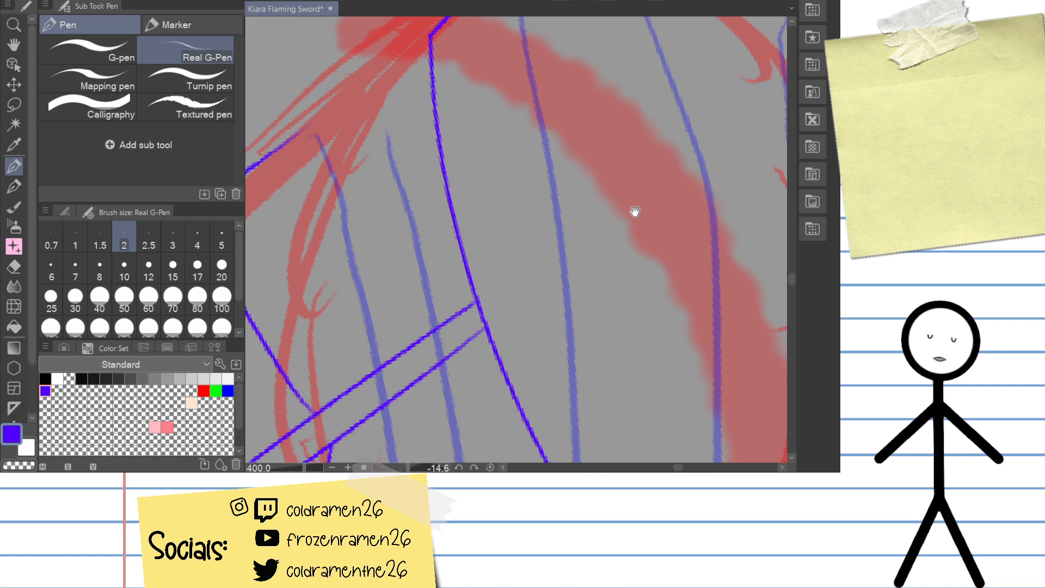
left_click_drag(611, 115, 665, 188)
left_click_drag(562, 84, 538, 149)
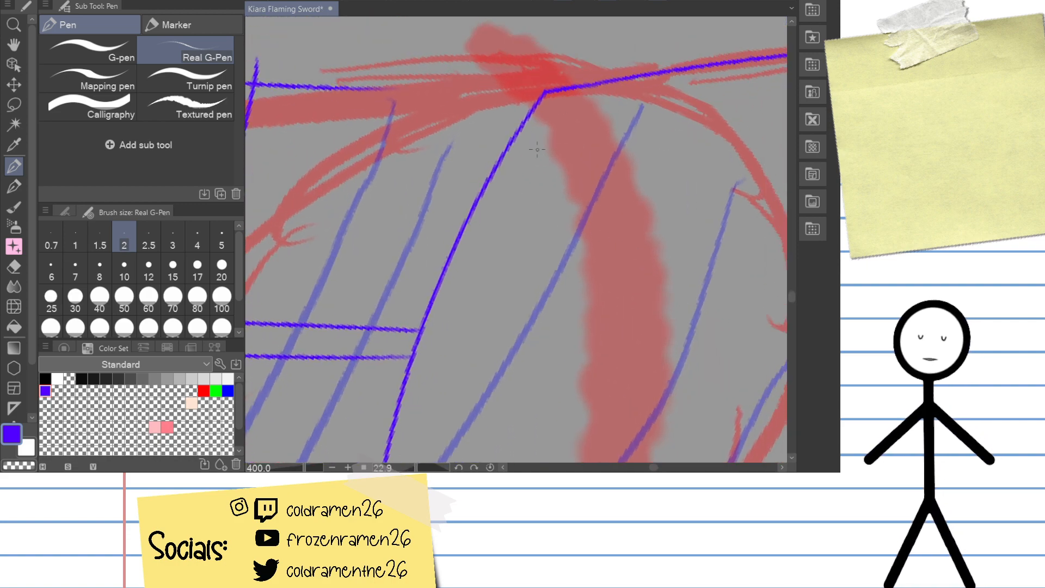
key("e")
mouse_move(541, 90)
left_mouse_down()
mouse_move(462, 225)
mouse_move(408, 378)
mouse_move(400, 365)
mouse_move(449, 137)
mouse_move(421, 142)
left_mouse_up()
left_click_drag(416, 191, 401, 264)
left_click_drag(403, 237, 384, 344)
left_click_drag(409, 271, 415, 113)
left_click_drag(406, 158, 389, 331)
mouse_move(393, 278)
left_mouse_down()
mouse_move(401, 389)
mouse_move(402, 374)
mouse_move(407, 396)
mouse_move(437, 408)
left_mouse_up()
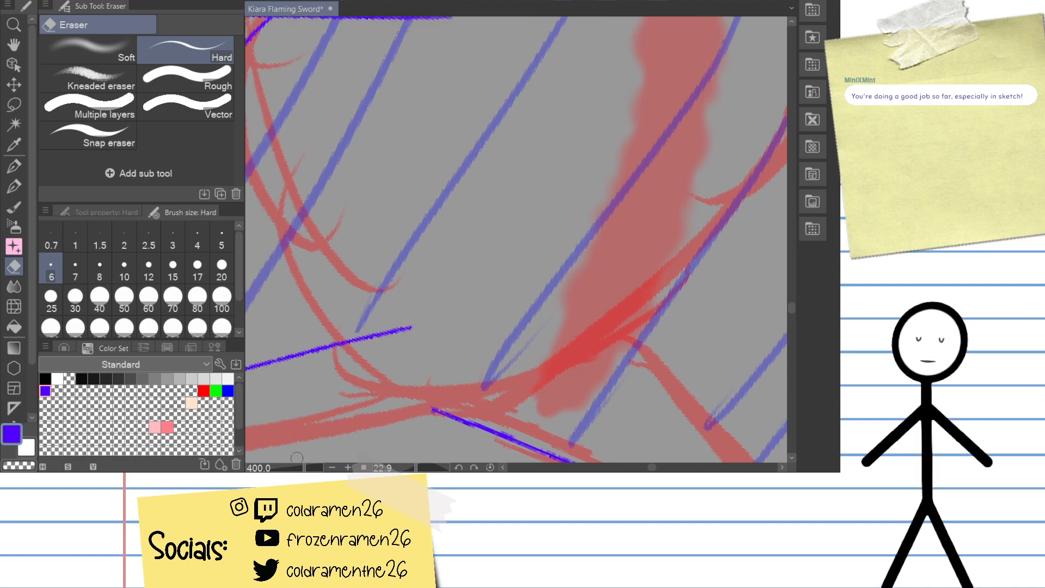
Step: Redraw the long bowed curve across the forearm with the Real G-Pen, from just above its upper edge to past its lower edge
left_click(303, 466)
left_click(302, 466)
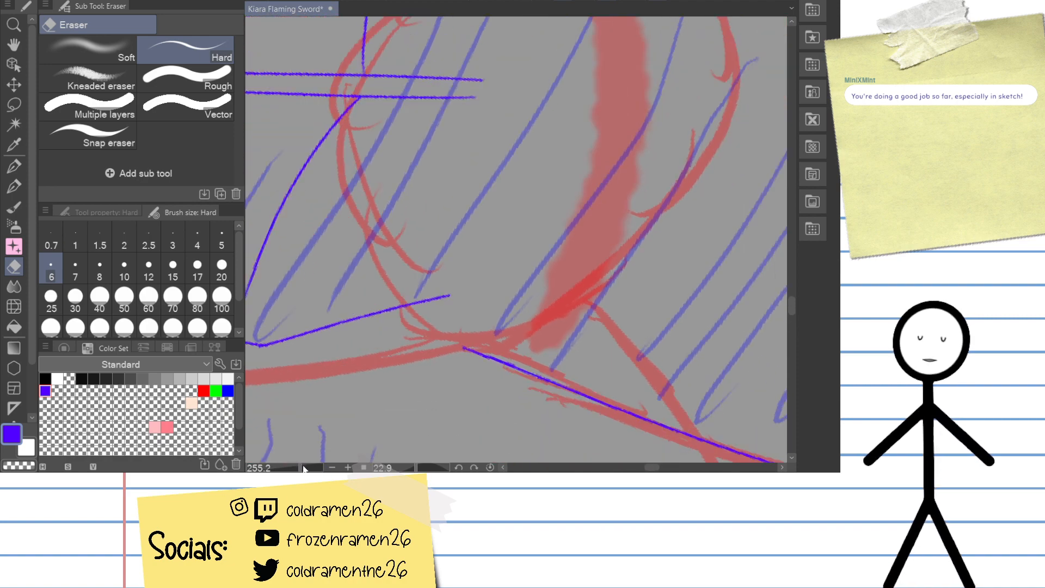
left_click(299, 466)
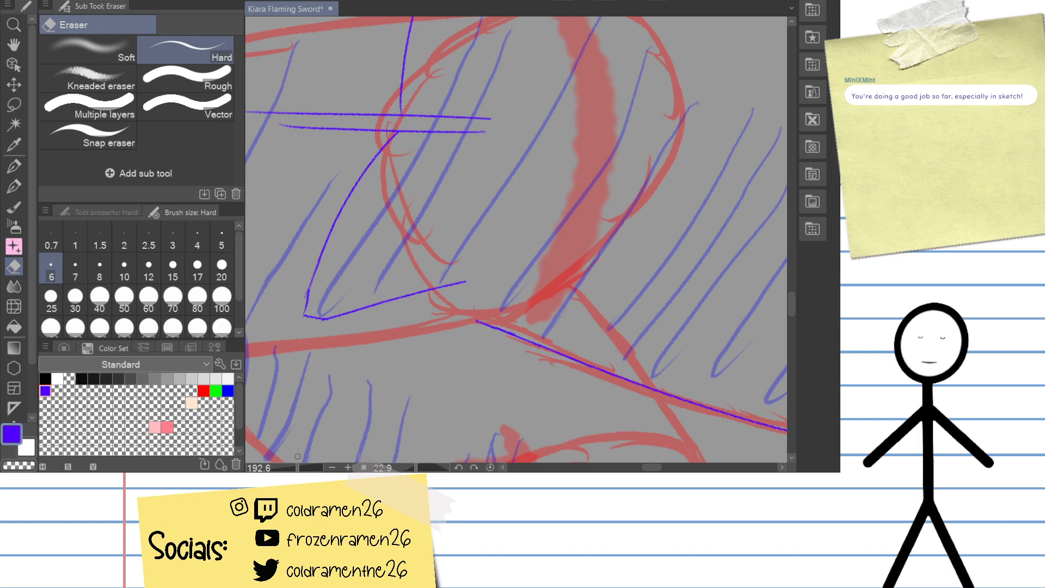
left_click_drag(546, 127, 498, 191)
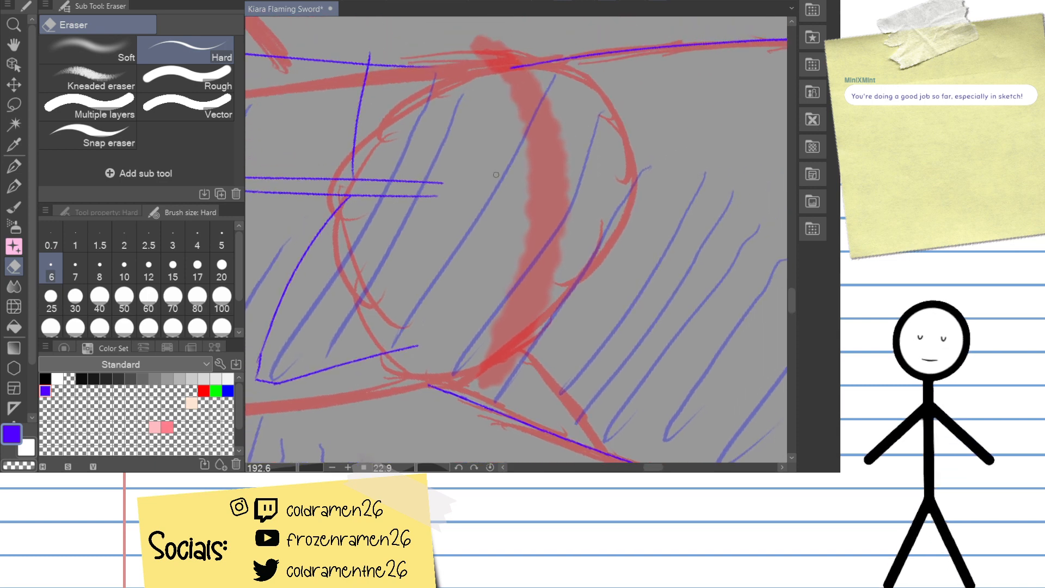
key("p")
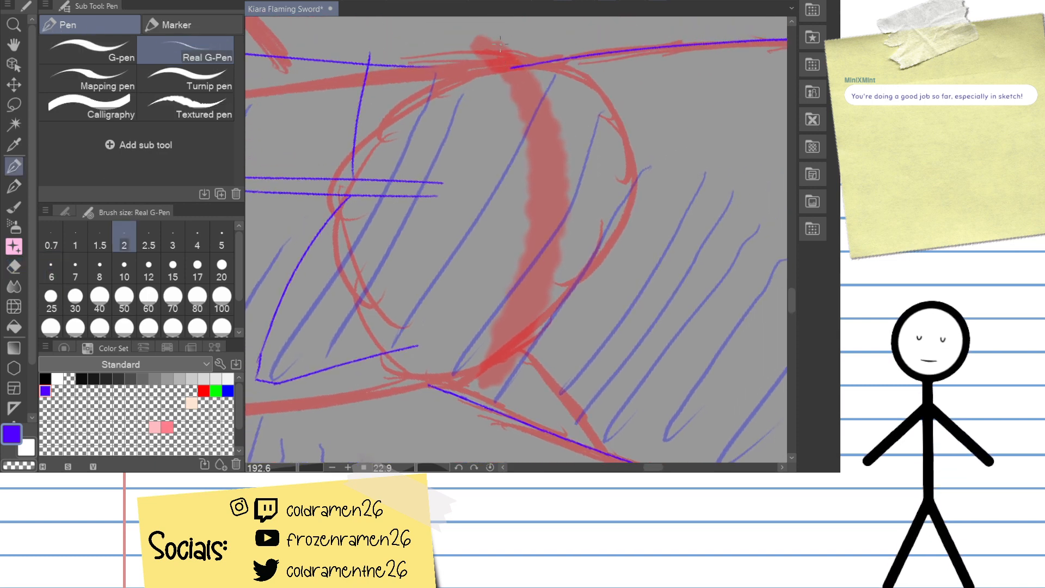
mouse_move(500, 43)
left_mouse_down()
mouse_move(463, 269)
mouse_move(396, 416)
left_mouse_up()
key("ctrl+z")
left_click_drag(501, 40, 392, 433)
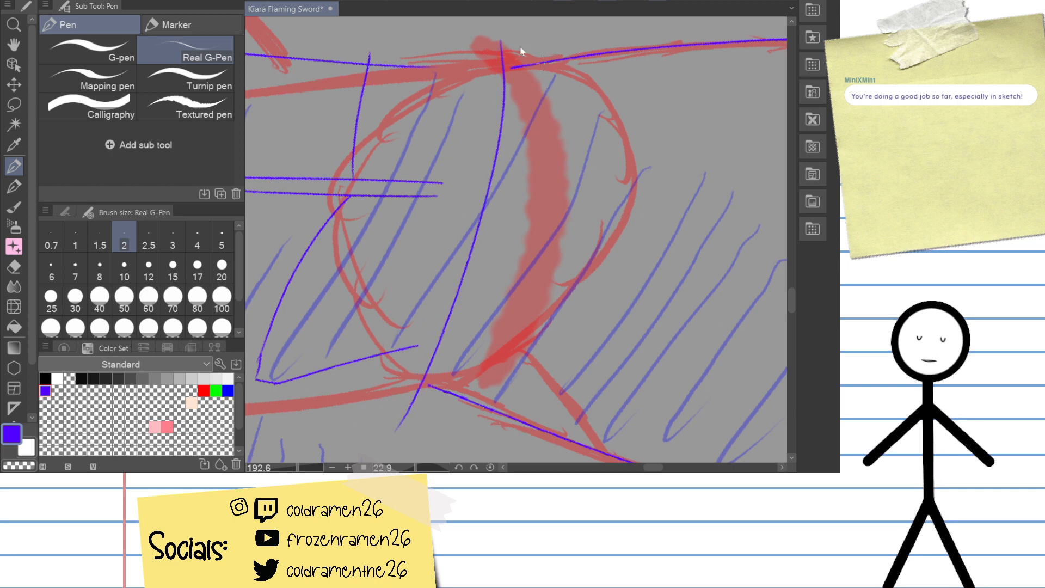
key("ctrl+z")
mouse_move(507, 44)
left_mouse_down()
mouse_move(464, 294)
mouse_move(403, 431)
left_mouse_up()
key("ctrl+z")
mouse_move(506, 43)
left_mouse_down()
mouse_move(472, 264)
mouse_move(394, 417)
mouse_move(506, 68)
mouse_move(392, 419)
left_mouse_up()
key("ctrl+z")
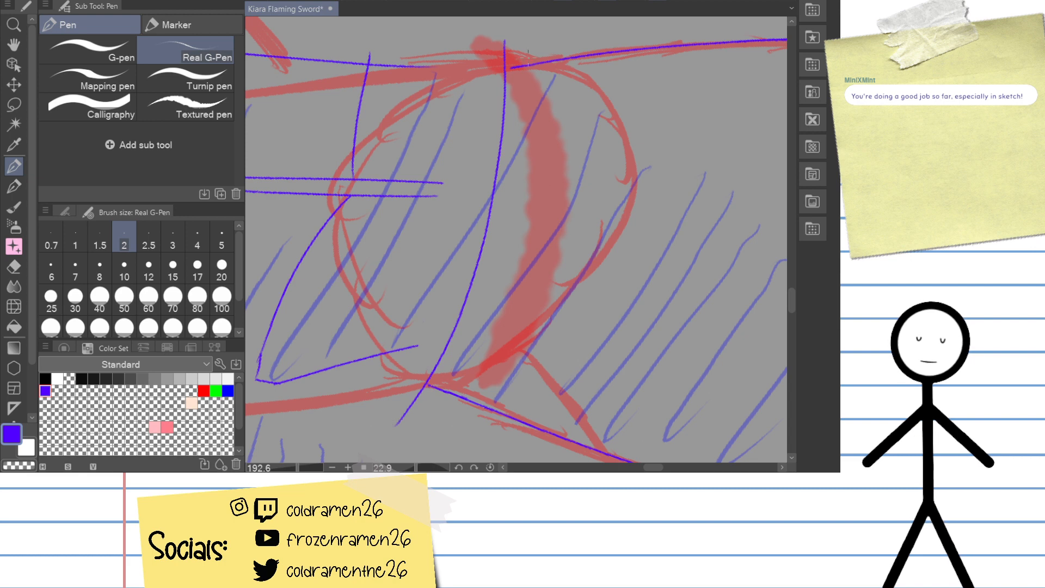
key("ctrl+z")
left_click_drag(503, 48, 411, 424)
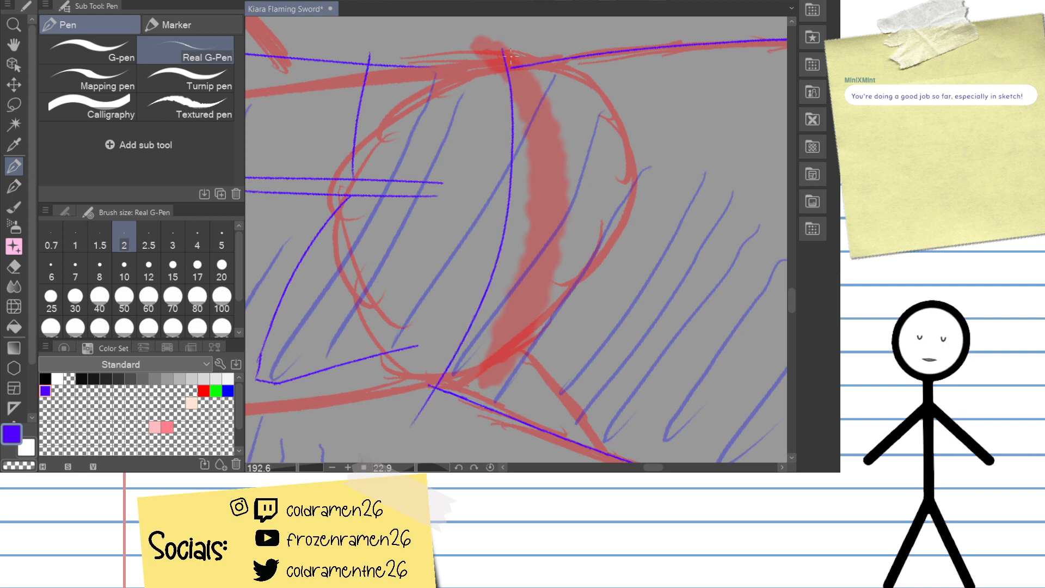
key("ctrl+z")
mouse_move(507, 49)
left_mouse_down()
mouse_move(509, 166)
mouse_move(410, 387)
left_mouse_up()
key("ctrl+z")
left_click_drag(506, 43, 400, 417)
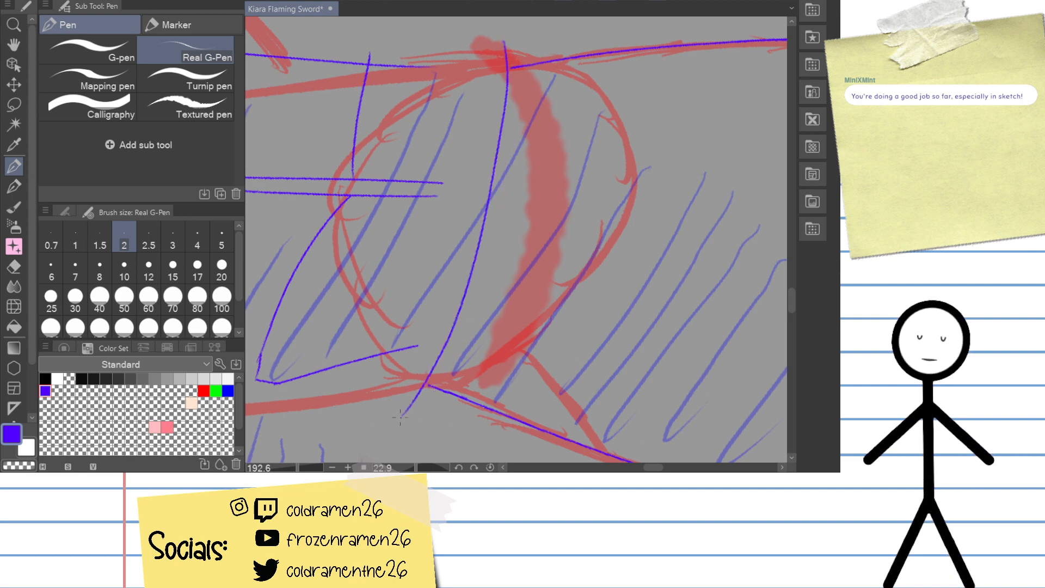
key("ctrl+z")
mouse_move(506, 46)
left_mouse_down()
mouse_move(507, 73)
mouse_move(392, 438)
left_mouse_up()
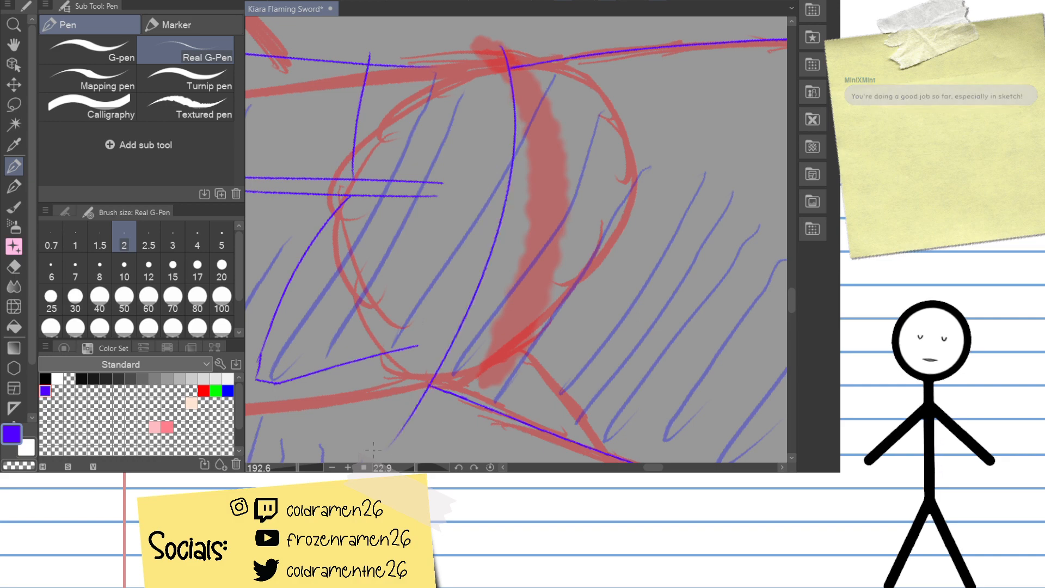
Step: Erase the end of the redrawn bowed curve that overshoots the forearm's lower edge, using the Hard eraser
left_click_drag(598, 178, 587, 124)
left_click_drag(637, 184, 587, 96)
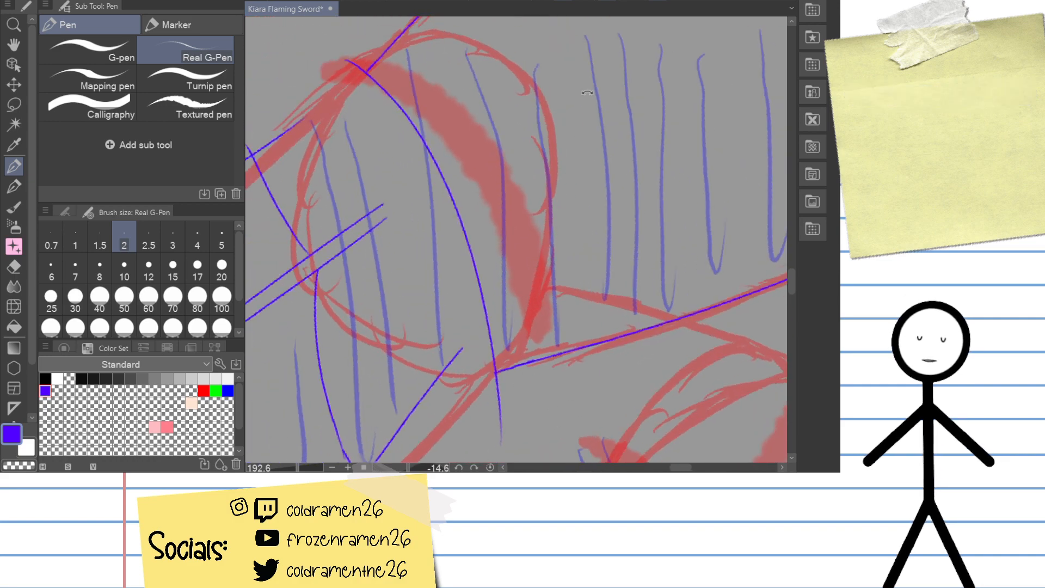
left_click_drag(570, 293, 539, 148)
left_click_drag(297, 470, 311, 470)
mouse_move(602, 195)
left_mouse_down()
mouse_move(578, 165)
mouse_move(533, 145)
left_mouse_up()
left_click_drag(439, 288, 410, 158)
key("e")
mouse_move(353, 222)
left_mouse_down()
mouse_move(423, 269)
mouse_move(493, 343)
mouse_move(542, 358)
left_mouse_up()
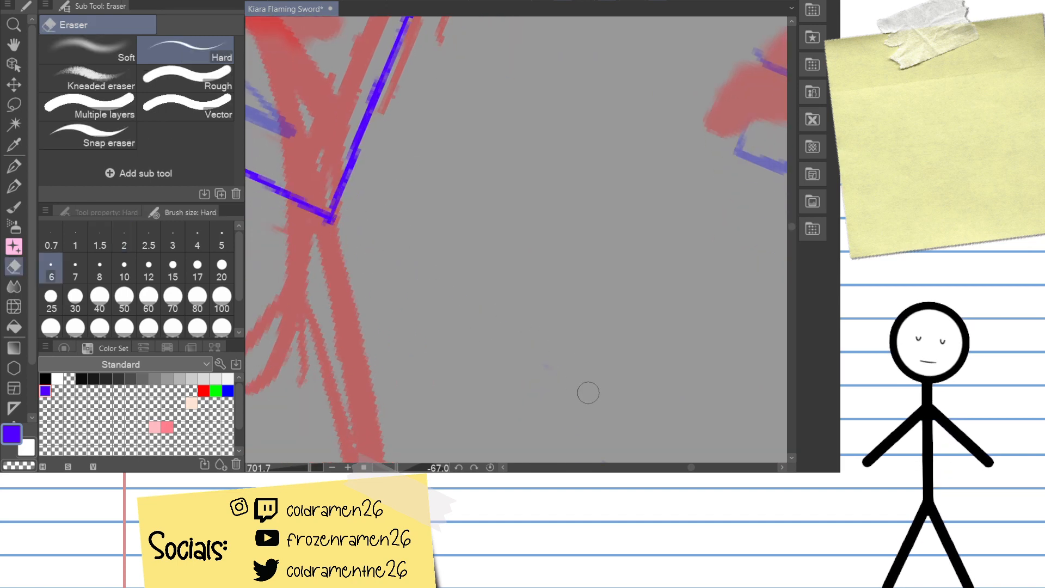
Step: Extend the slanted line near the forearm's lower edge with the Real G-Pen until it meets the bowed curve
mouse_move(512, 262)
left_mouse_down()
mouse_move(559, 236)
mouse_move(602, 168)
left_mouse_up()
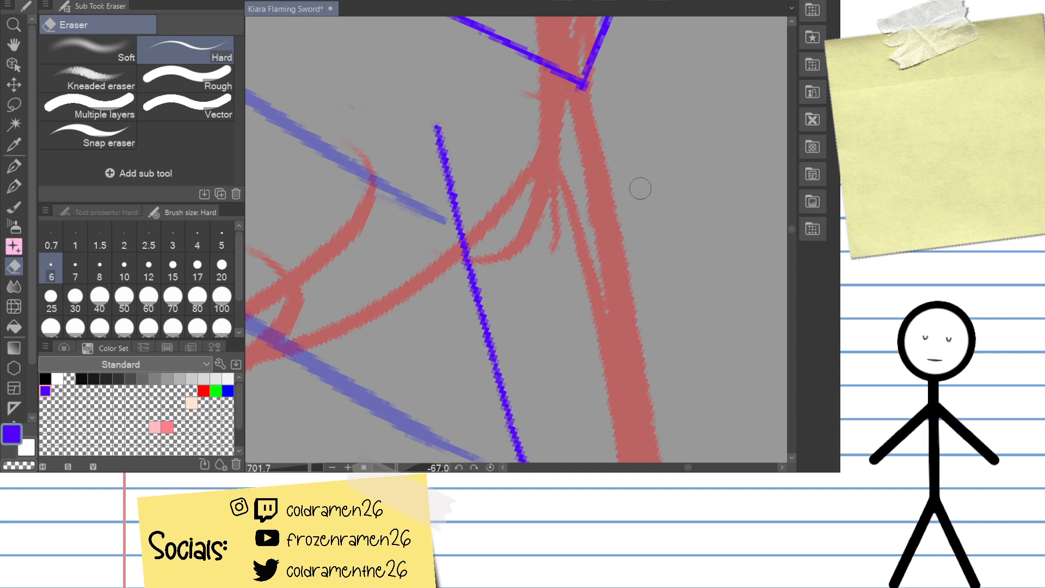
mouse_move(665, 107)
left_mouse_down()
mouse_move(689, 163)
mouse_move(695, 224)
left_mouse_up()
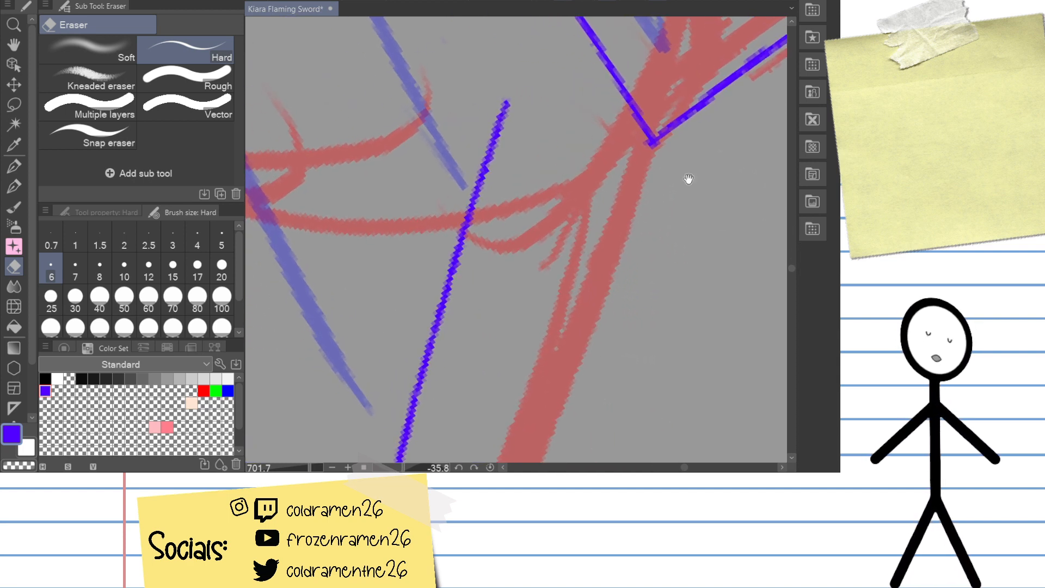
left_click_drag(687, 179, 621, 259)
key("p")
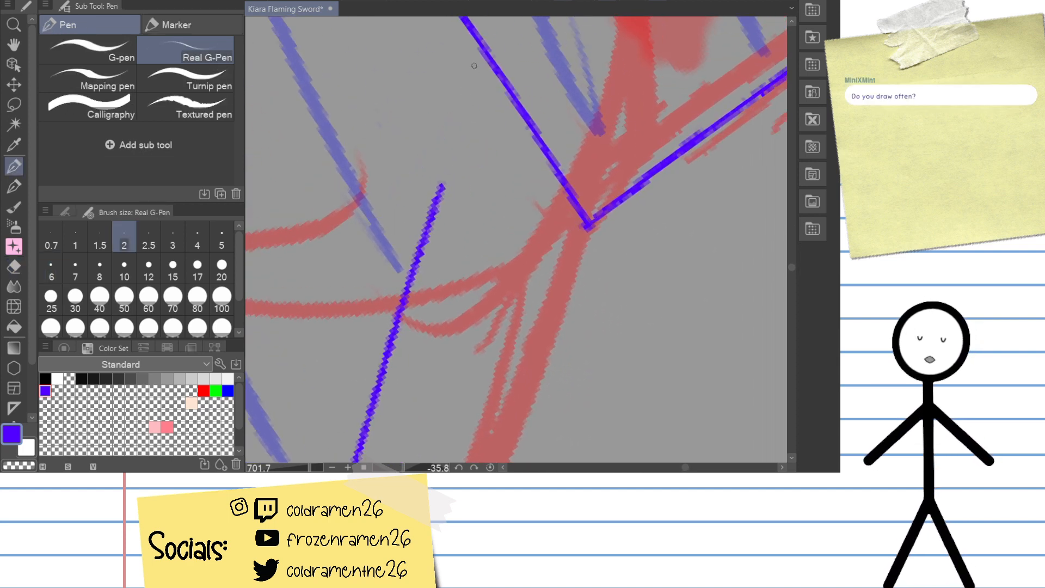
mouse_move(481, 46)
left_mouse_down()
mouse_move(495, 119)
mouse_move(437, 325)
left_mouse_up()
key("ctrl+z")
key("ctrl+y")
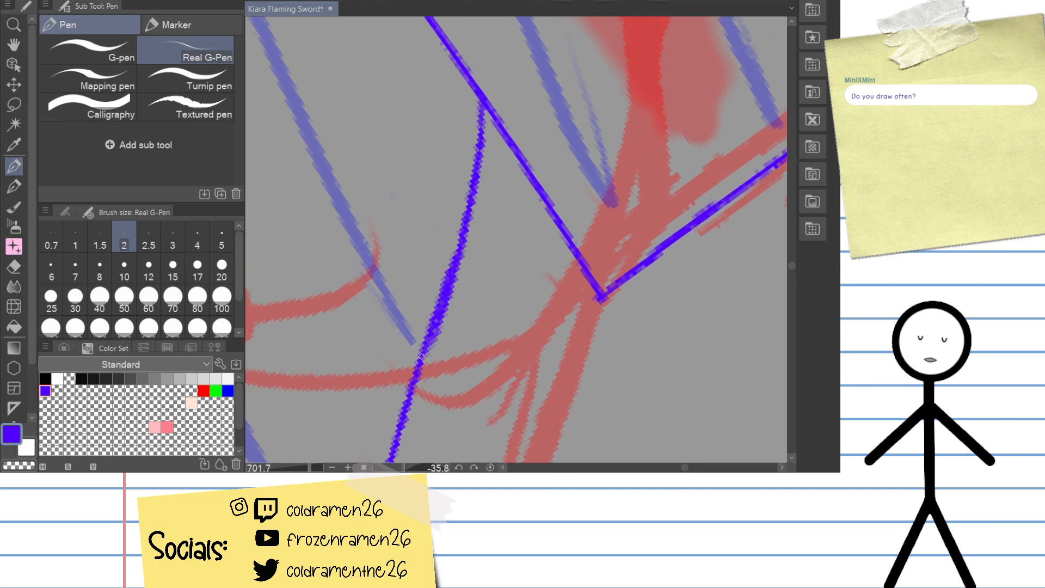
key("ctrl+z")
key("ctrl+y")
key("ctrl+z")
left_click_drag(473, 87, 413, 342)
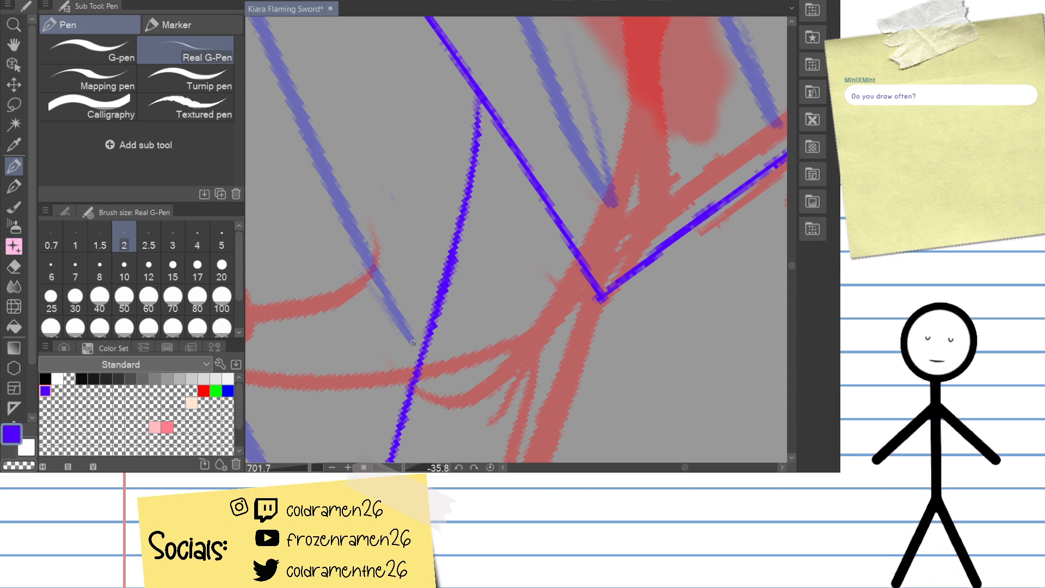
Step: Extend the two parallel lines so both meet the redrawn bowed curve
mouse_move(480, 119)
left_mouse_down()
mouse_move(508, 211)
mouse_move(532, 151)
mouse_move(523, 107)
mouse_move(505, 135)
left_mouse_up()
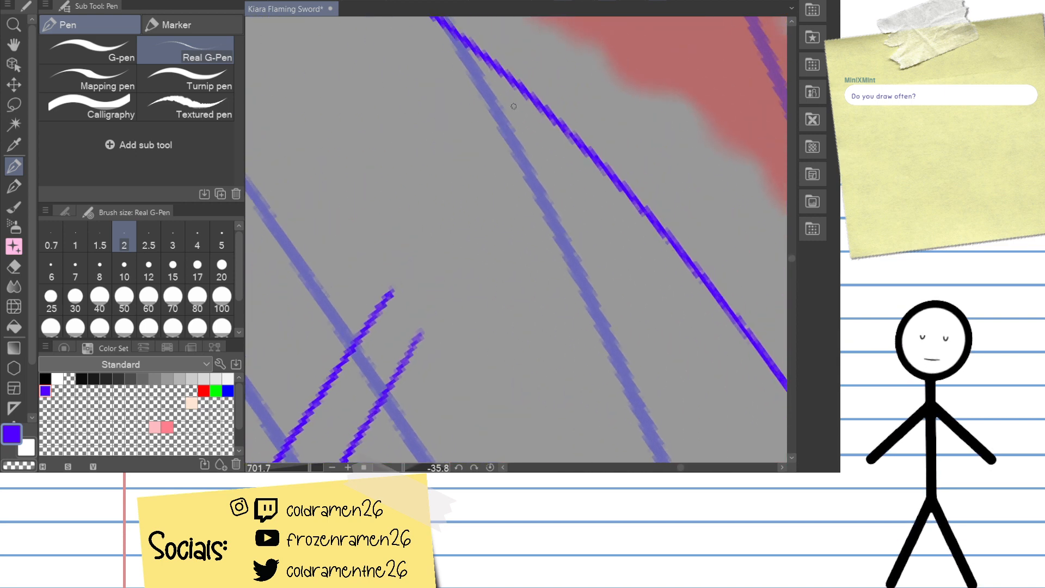
left_click_drag(528, 90, 331, 355)
key("ctrl+z")
left_click_drag(531, 104, 335, 370)
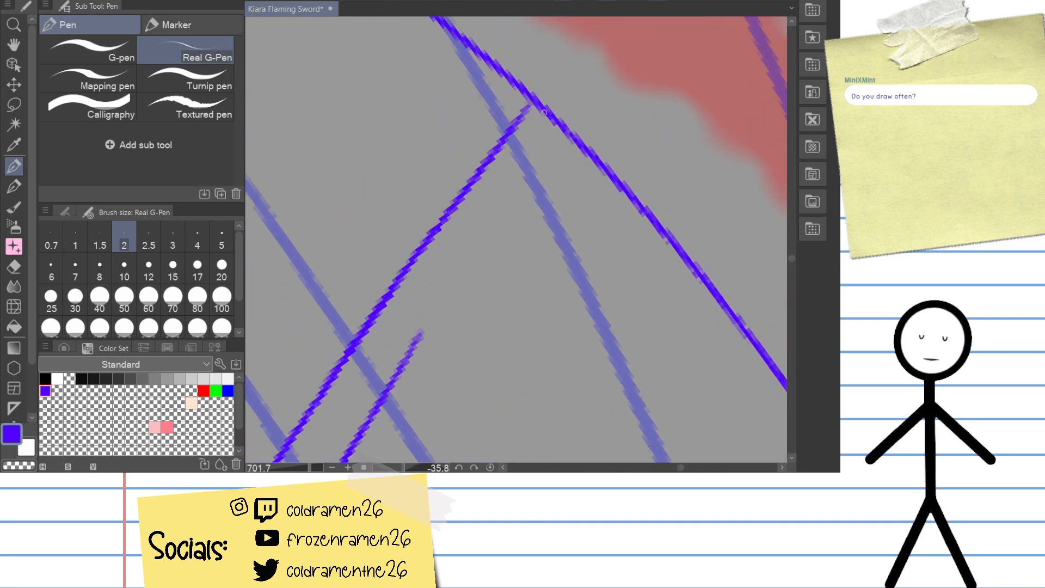
left_click_drag(562, 112, 362, 413)
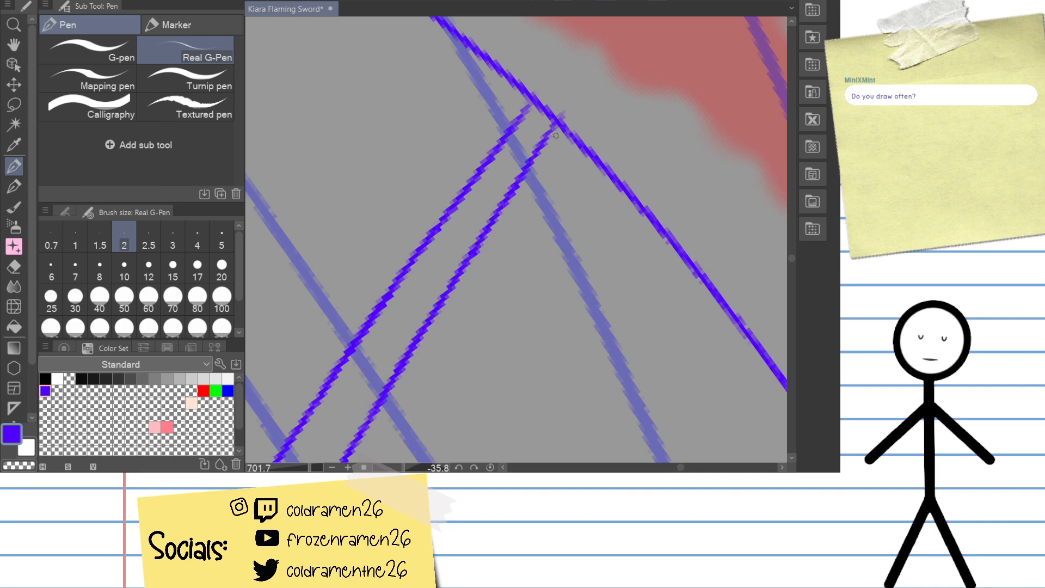
key("e")
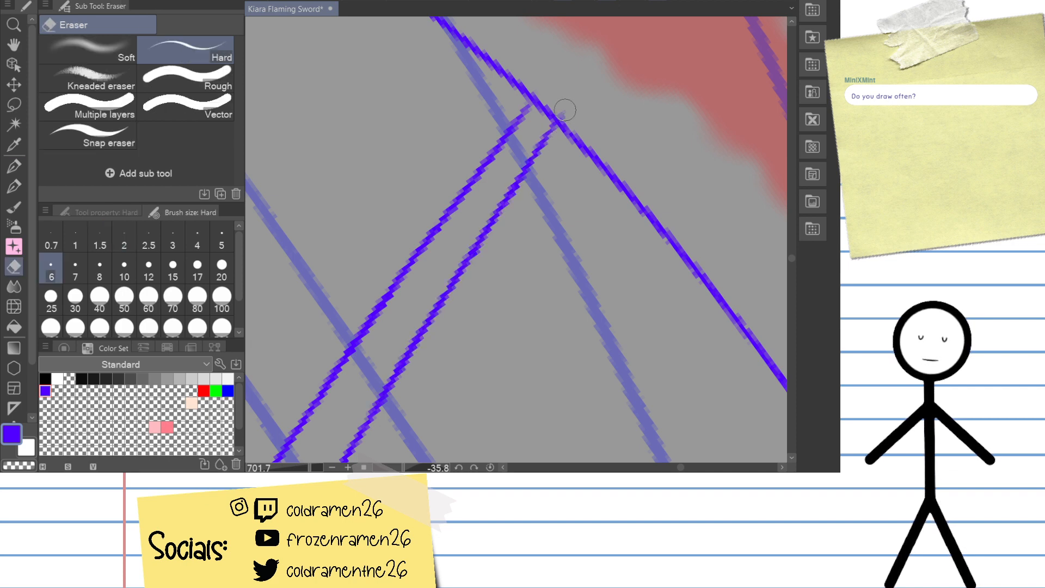
left_click_drag(333, 133, 488, 243)
Step: Try to extend the forearm's upper edge line to the upper end of the bowed curve with the Real G-Pen
left_click_drag(493, 129, 556, 221)
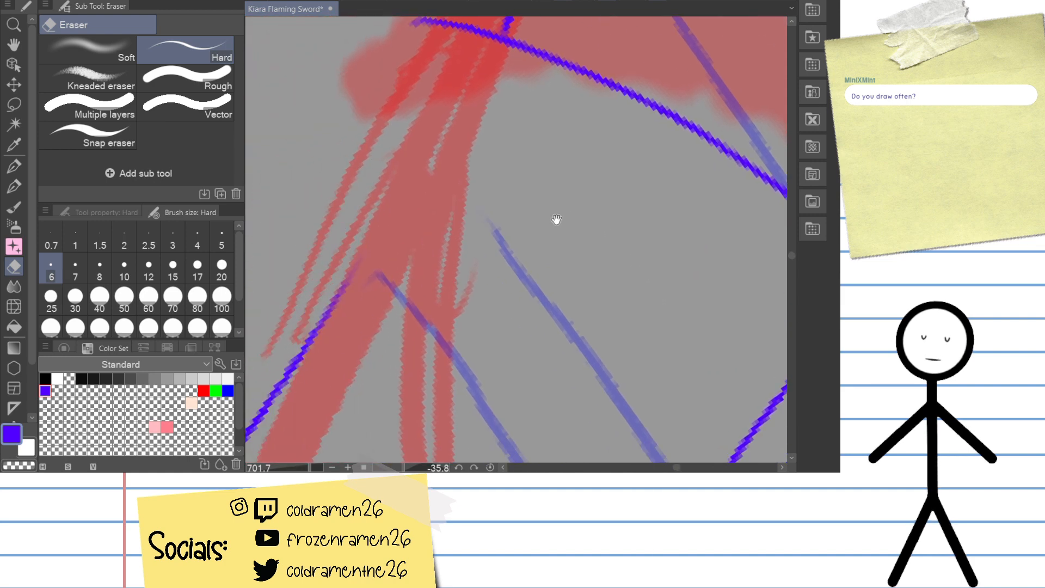
mouse_move(489, 224)
left_mouse_down()
mouse_move(497, 249)
mouse_move(530, 265)
left_mouse_up()
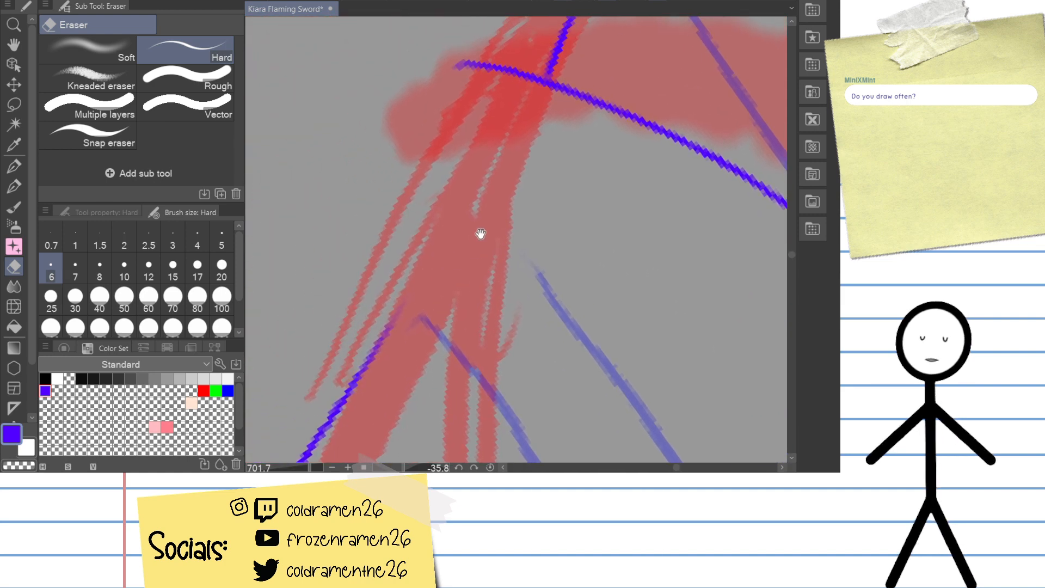
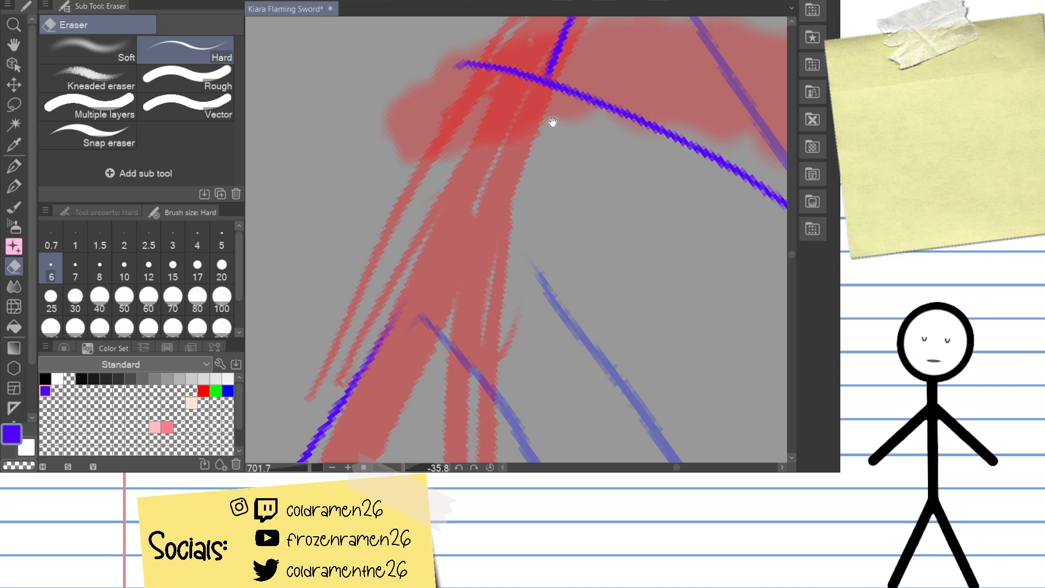
scroll(553, 126, "up", 2)
key("p")
mouse_move(536, 114)
left_mouse_down()
mouse_move(504, 146)
mouse_move(386, 333)
left_mouse_up()
key("ctrl+z")
left_click_drag(384, 371, 548, 97)
key("ctrl+z")
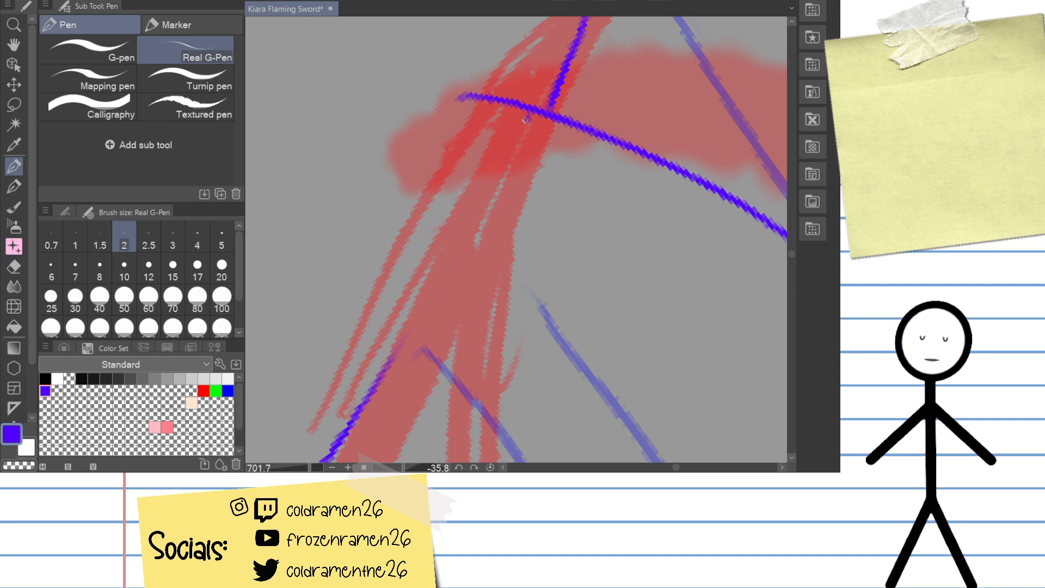
left_click_drag(369, 407, 526, 118)
key("ctrl+z")
mouse_move(385, 368)
left_mouse_down()
mouse_move(527, 118)
mouse_move(347, 412)
mouse_move(484, 52)
left_mouse_up()
key("ctrl+z")
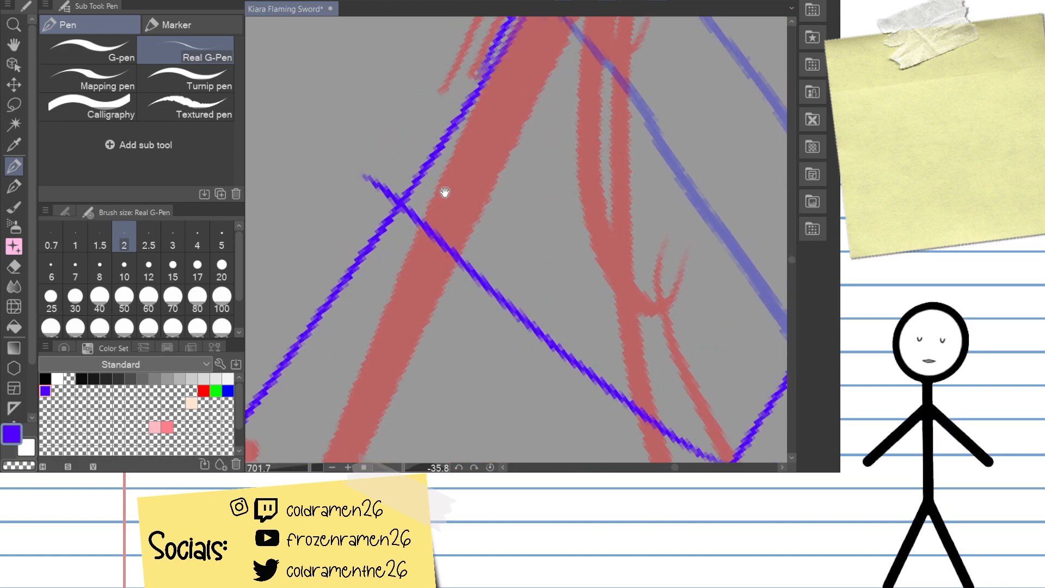
Step: Erase the extension of the forearm's upper edge and trim the bowed curve's upper tip with the Hard eraser
mouse_move(500, 189)
left_mouse_down()
mouse_move(498, 163)
mouse_move(415, 180)
mouse_move(518, 66)
mouse_move(621, 129)
mouse_move(538, 215)
mouse_move(485, 158)
mouse_move(526, 205)
left_mouse_up()
key("e")
mouse_move(550, 127)
left_mouse_down()
mouse_move(444, 174)
mouse_move(542, 134)
mouse_move(460, 156)
left_mouse_up()
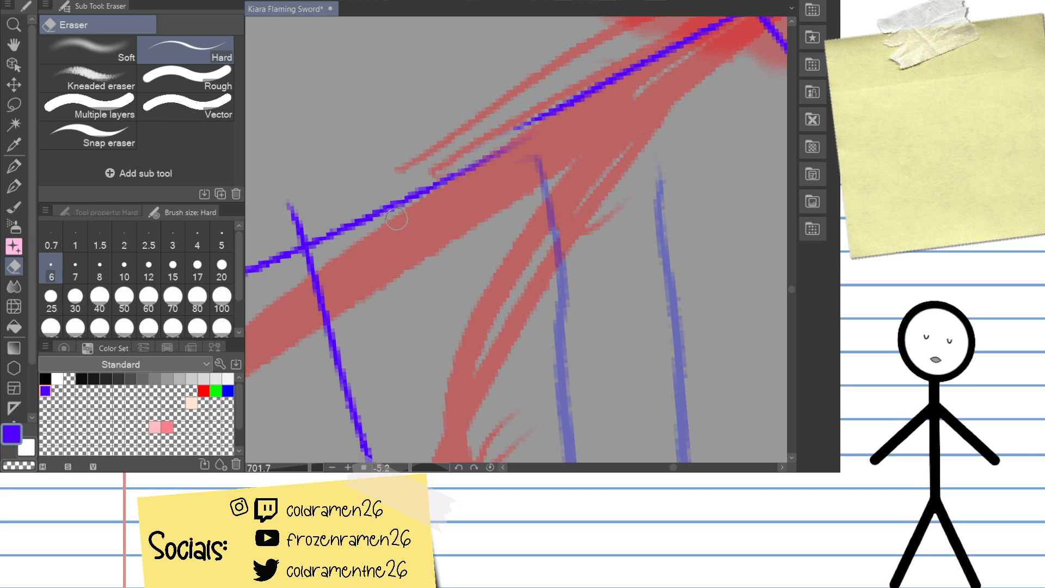
left_click_drag(328, 257, 544, 174)
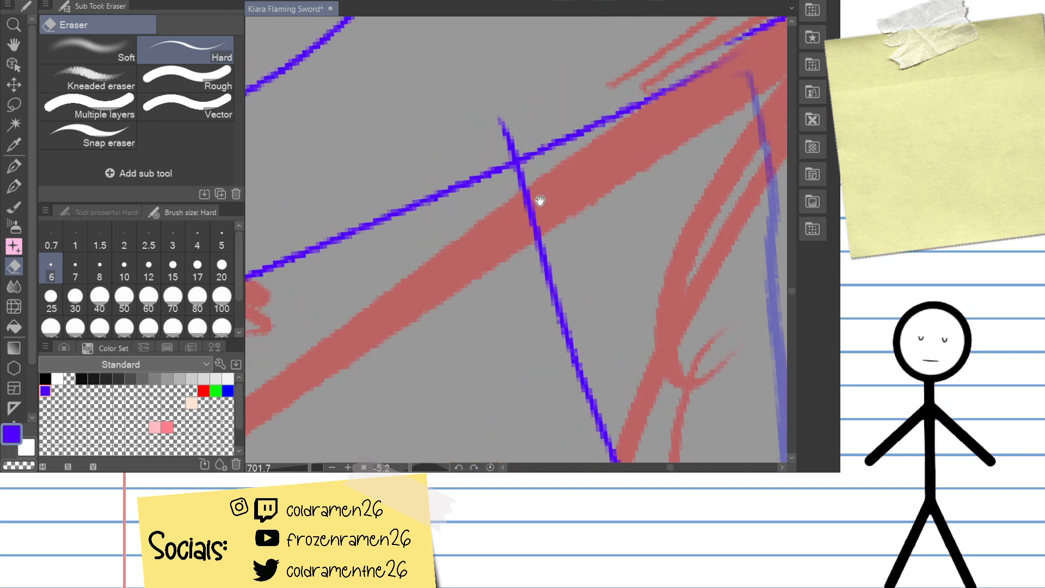
left_click_drag(769, 93, 492, 247)
mouse_move(460, 194)
left_mouse_down()
mouse_move(660, 88)
mouse_move(679, 88)
mouse_move(643, 116)
left_mouse_up()
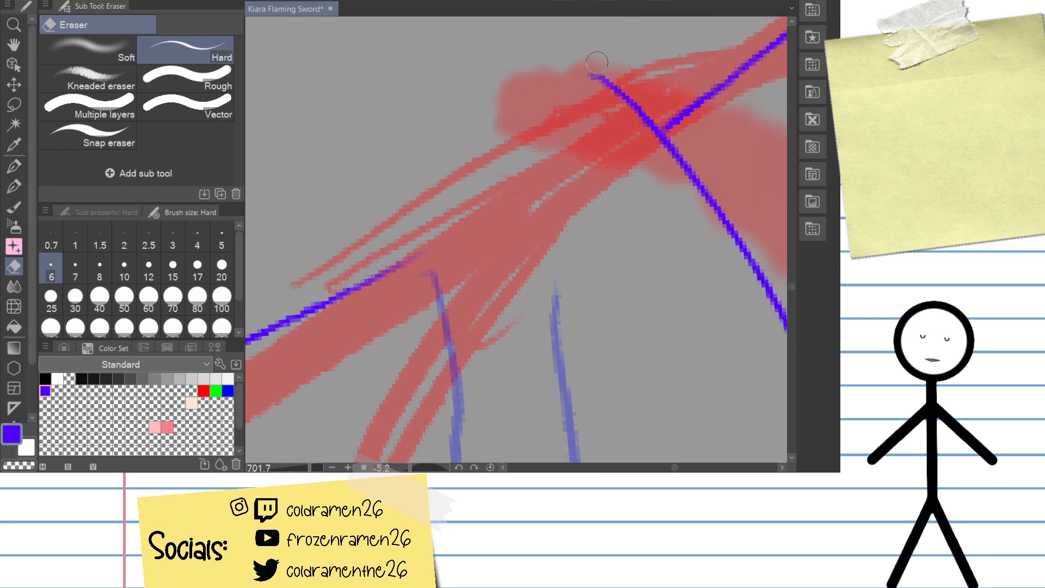
mouse_move(598, 66)
left_mouse_down()
mouse_move(635, 101)
mouse_move(708, 46)
left_mouse_up()
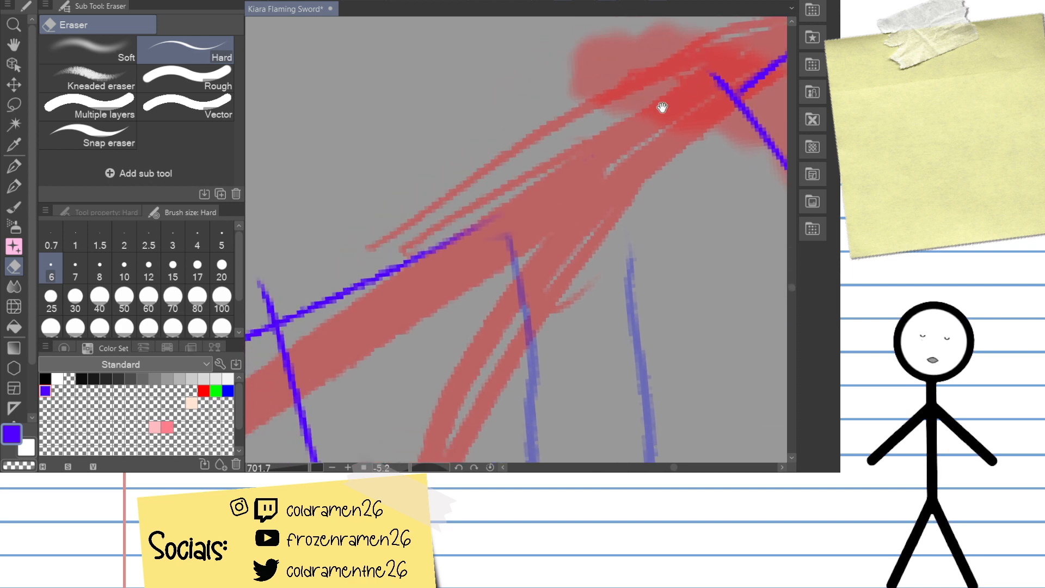
Step: Draw an arched upper edge from the bowed curve's upper tip, past the short cuff line's tip, to the existing edge line
left_click_drag(507, 173, 551, 175)
key("p")
mouse_move(275, 341)
left_mouse_down()
mouse_move(729, 94)
mouse_move(598, 131)
mouse_move(244, 330)
left_mouse_up()
key("ctrl+z")
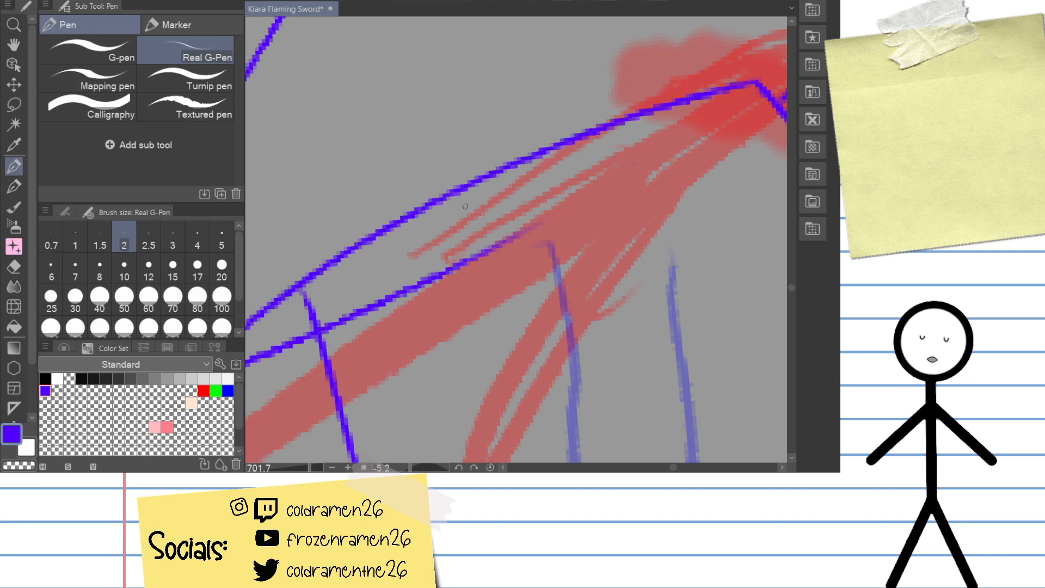
key("ctrl+z")
mouse_move(753, 94)
left_mouse_down()
mouse_move(771, 81)
mouse_move(624, 108)
mouse_move(256, 342)
left_mouse_up()
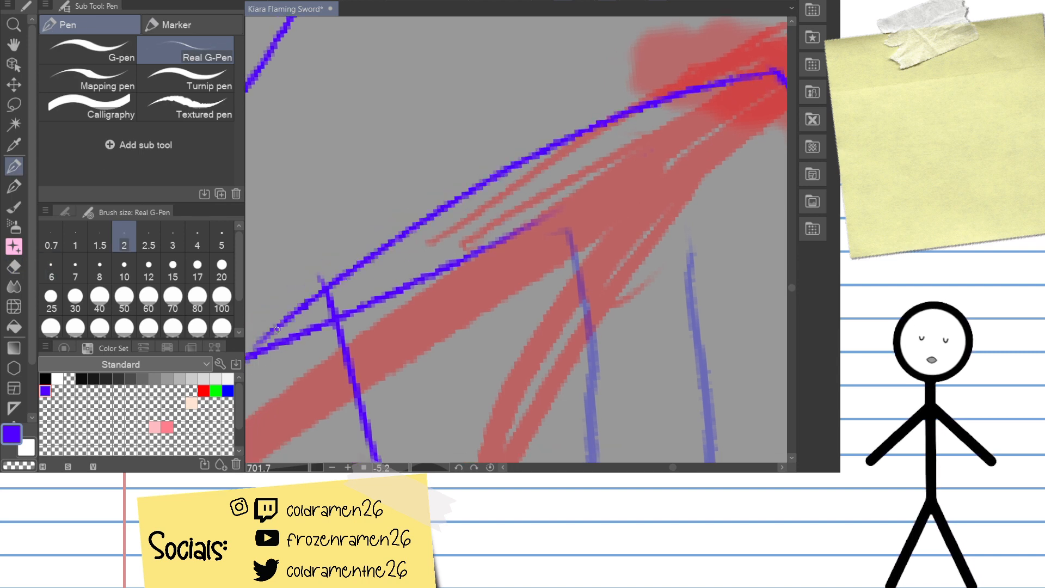
Step: Erase the short cuff line's tip beyond the forearm's edge line and draw a small rounded corner joining the two
left_click_drag(673, 155, 732, 92)
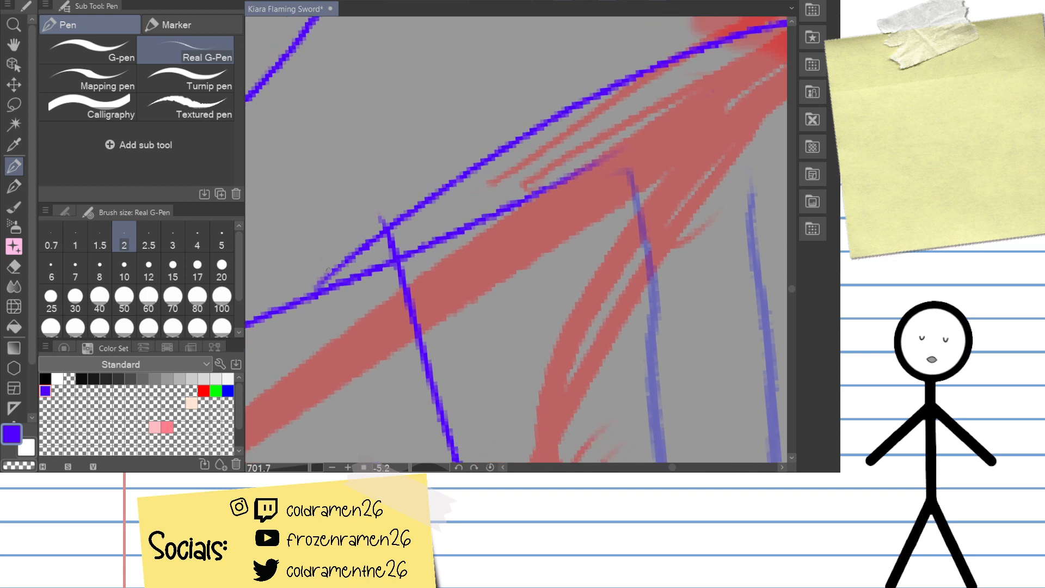
mouse_move(505, 163)
left_mouse_down()
mouse_move(547, 164)
mouse_move(524, 158)
left_mouse_up()
key("e")
mouse_move(422, 241)
left_mouse_down()
mouse_move(418, 252)
mouse_move(442, 276)
mouse_move(430, 231)
left_mouse_up()
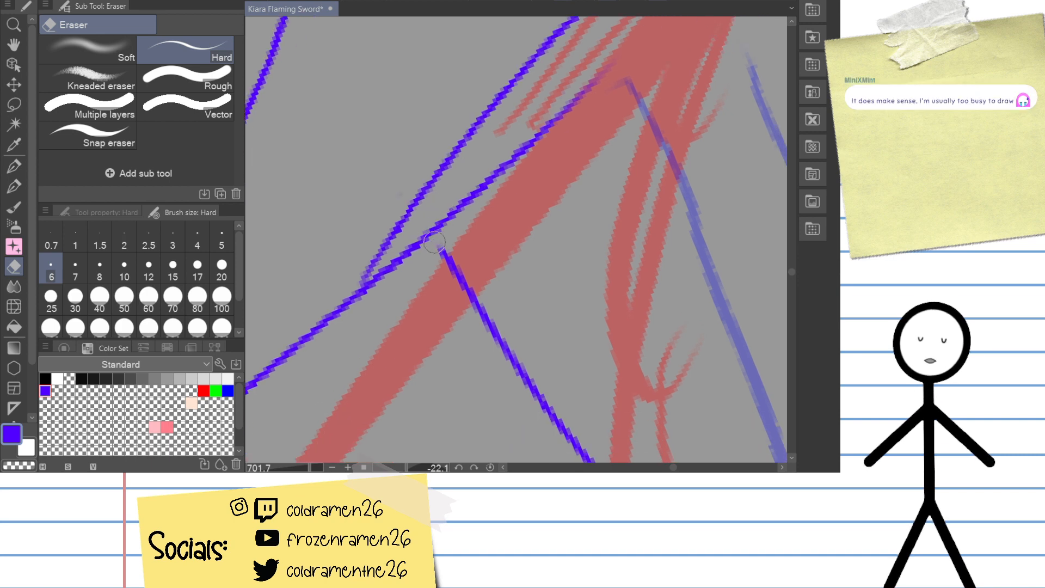
key("p")
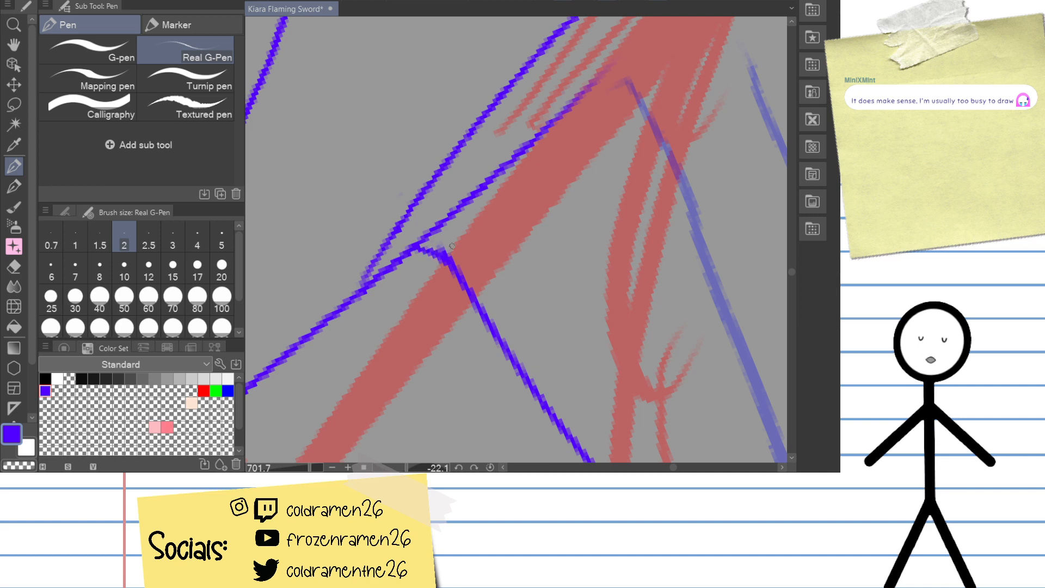
mouse_move(455, 238)
left_mouse_down()
mouse_move(607, 168)
mouse_move(450, 266)
mouse_move(487, 272)
mouse_move(574, 168)
mouse_move(528, 187)
mouse_move(502, 215)
left_mouse_up()
mouse_move(311, 466)
left_mouse_down()
mouse_move(295, 467)
mouse_move(310, 467)
left_mouse_up()
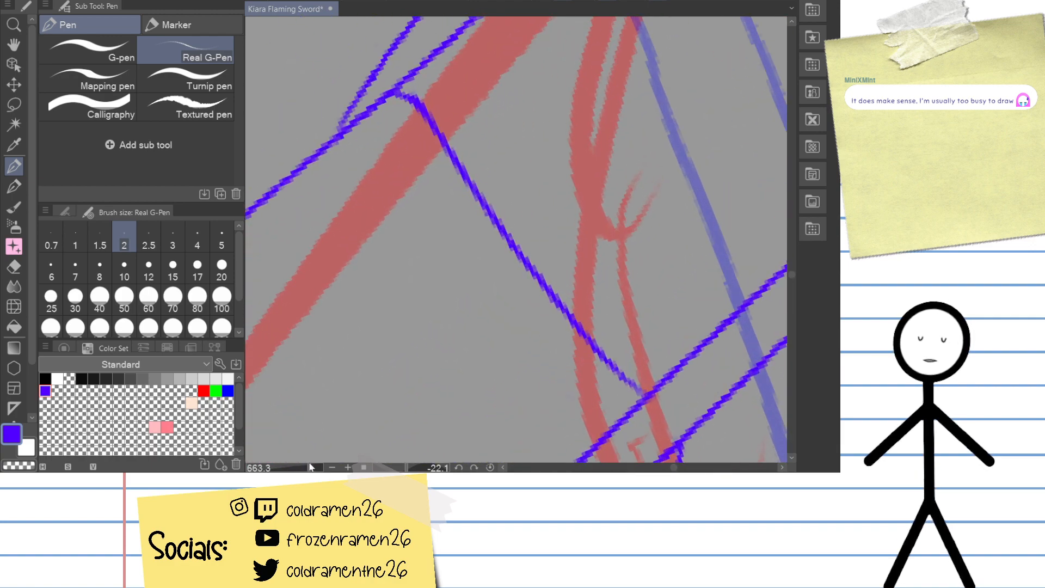
Step: Erase the small rounded corner and the lower section of the arched upper edge with the Hard eraser
left_click_drag(401, 142, 363, 312)
key("e")
mouse_move(377, 188)
left_mouse_down()
mouse_move(301, 297)
mouse_move(400, 248)
left_mouse_up()
left_click_drag(370, 309, 413, 258)
mouse_move(492, 171)
left_mouse_down()
mouse_move(432, 308)
mouse_move(333, 310)
left_mouse_up()
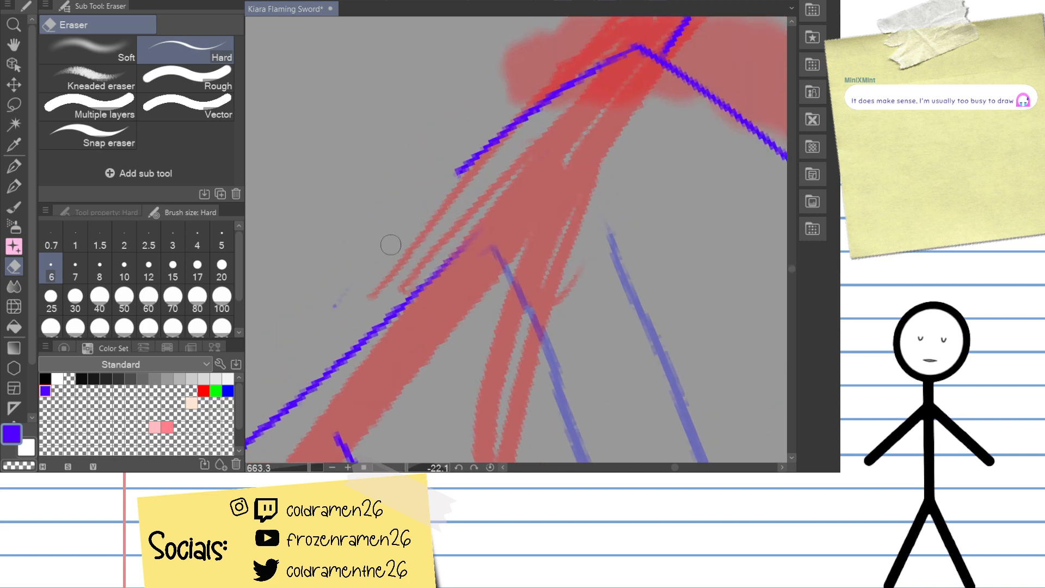
left_click_drag(538, 106, 456, 177)
left_click_drag(372, 314, 432, 186)
left_click_drag(308, 467, 304, 467)
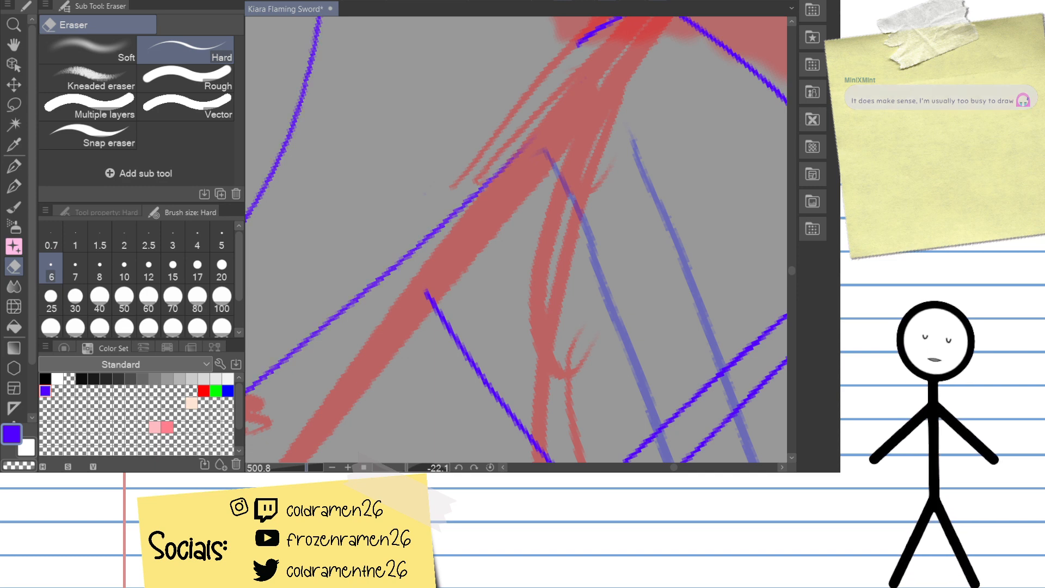
Step: Redraw the arched edge's lower section with the Real G-Pen, curving it steeply across the forearm's edge line towards the cuff line
left_click_drag(597, 66, 330, 406)
key("p")
key("ctrl+z")
mouse_move(596, 41)
left_mouse_down()
mouse_move(373, 323)
mouse_move(341, 393)
mouse_move(412, 240)
mouse_move(351, 385)
mouse_move(596, 41)
mouse_move(368, 353)
left_mouse_up()
key("ctrl+z")
key("ctrl+z")
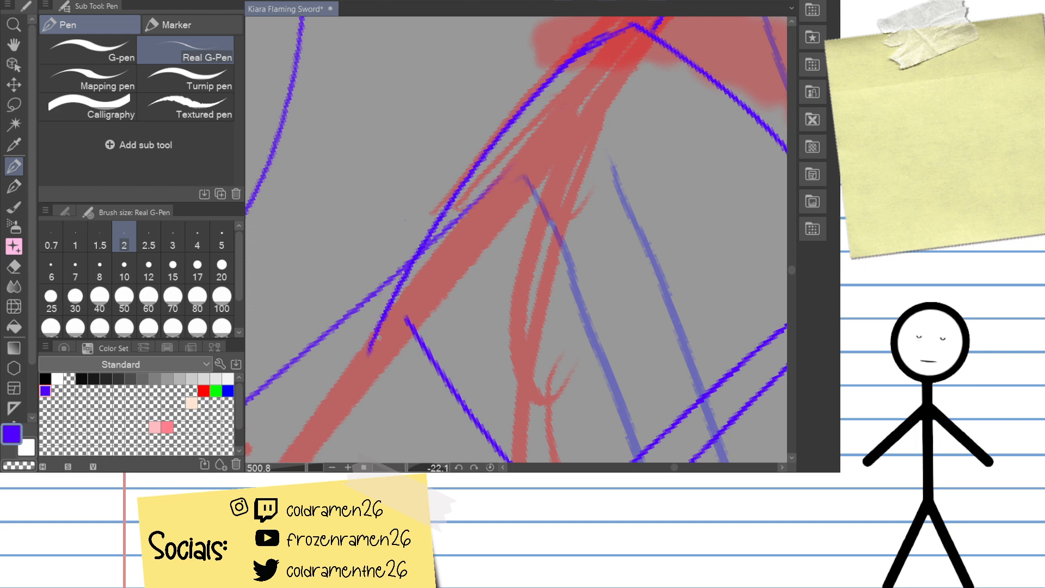
left_click_drag(437, 279, 464, 213)
left_click_drag(307, 461, 309, 461)
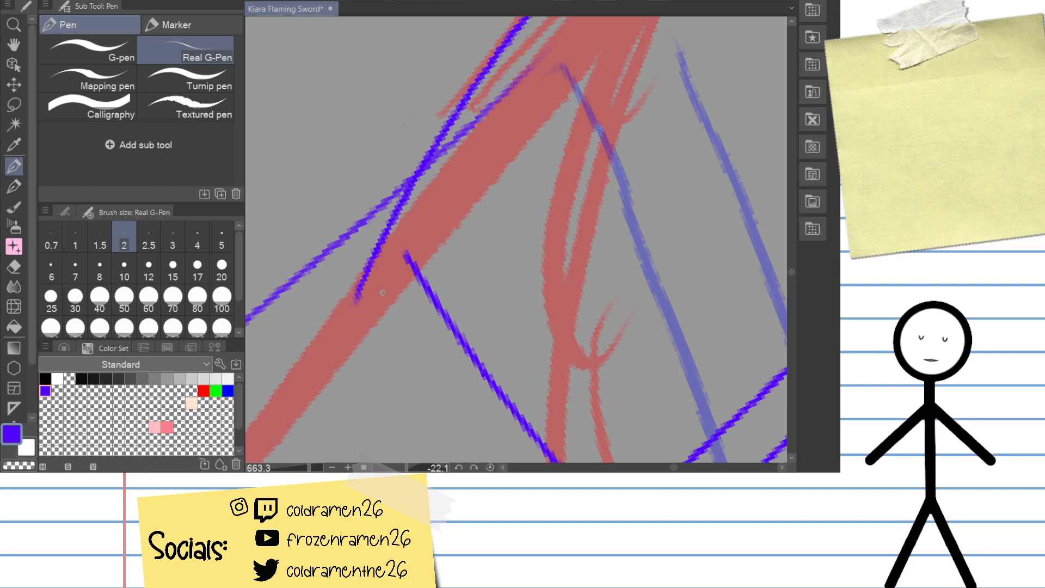
Step: Trim the arched edge's lower tip and connect it to the cuff line's upper end with a short angled stroke
key("e")
left_click_drag(350, 297, 373, 262)
key("p")
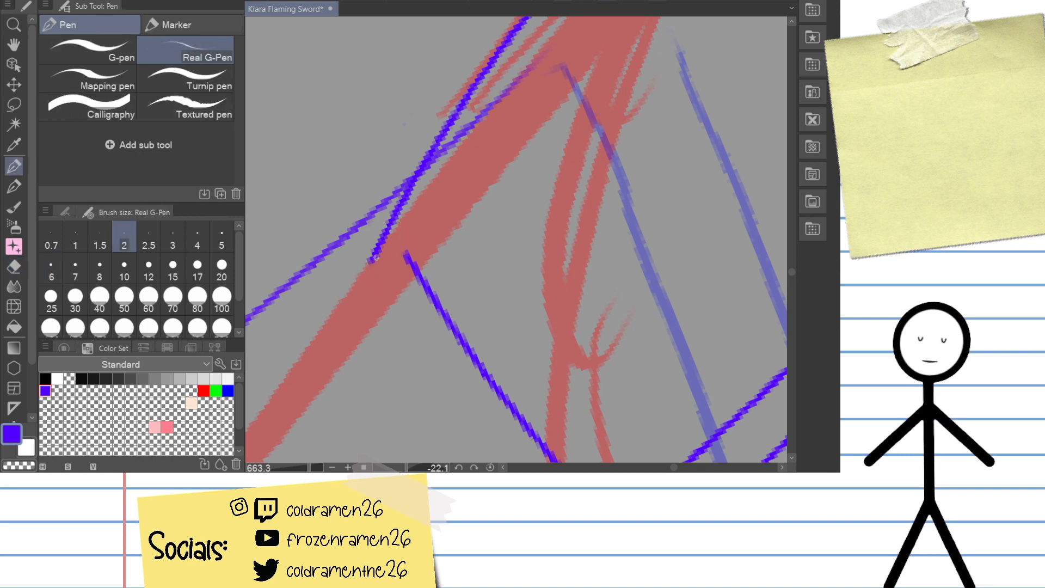
left_click_drag(374, 260, 408, 256)
key("e")
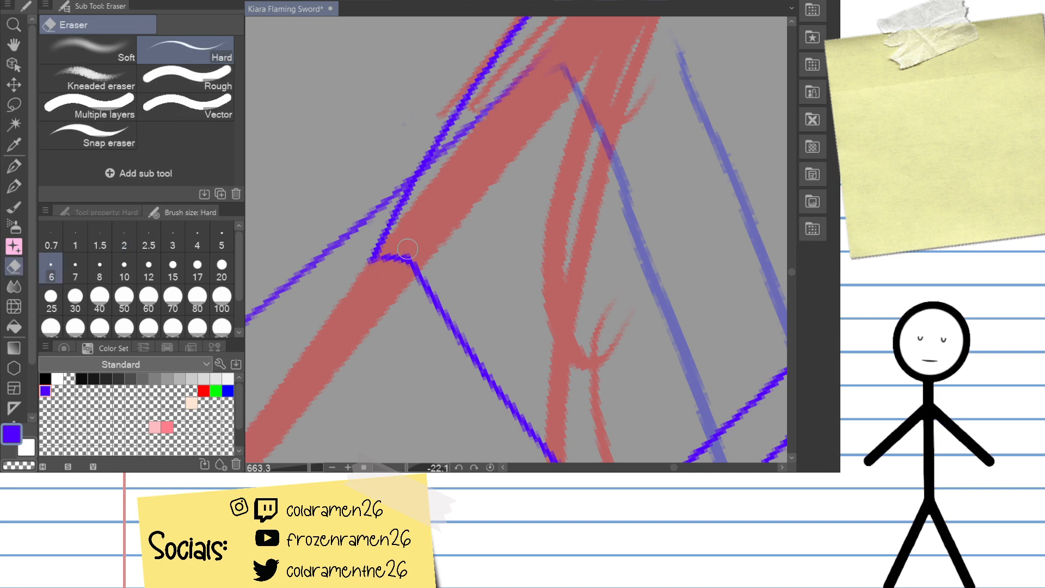
key("p")
Step: Erase the part of the forearm's edge line that runs inside the cuff outline
left_click_drag(550, 131, 479, 188)
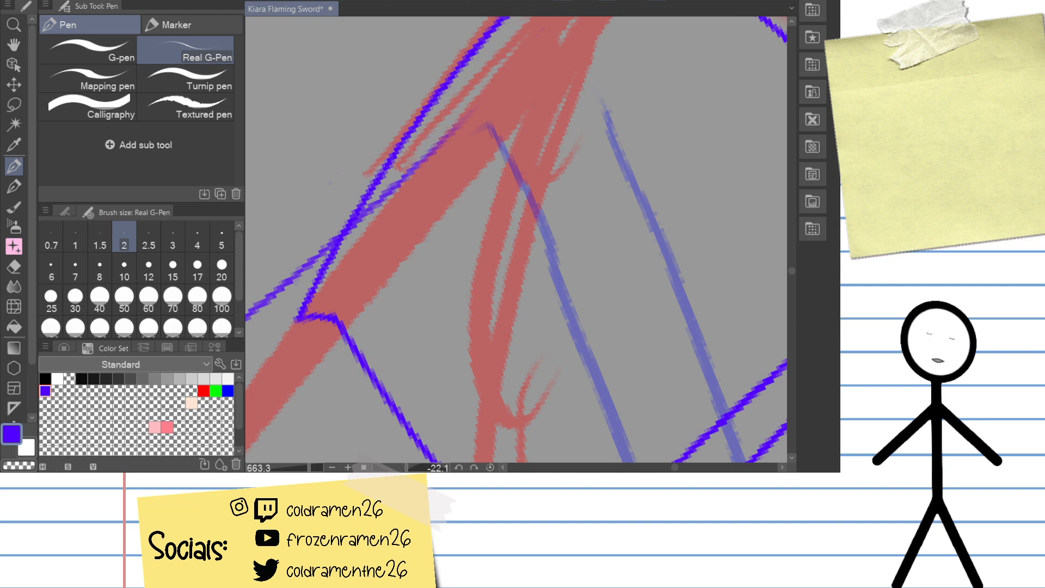
key("e")
left_click_drag(469, 117, 359, 224)
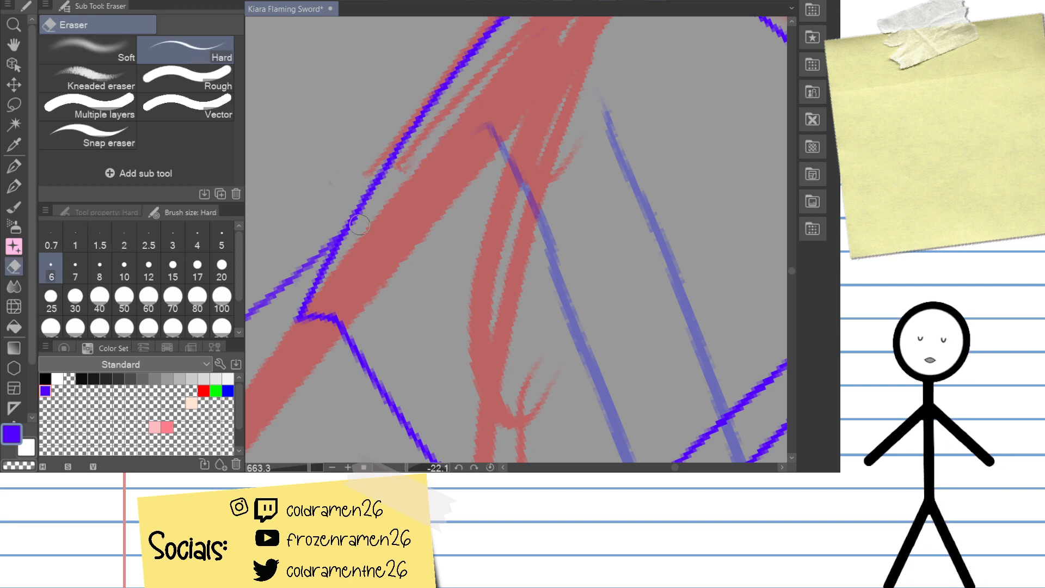
Step: Erase the doubled upper section of the arched edge up to the bowed curve's tip
left_click_drag(642, 33, 549, 139)
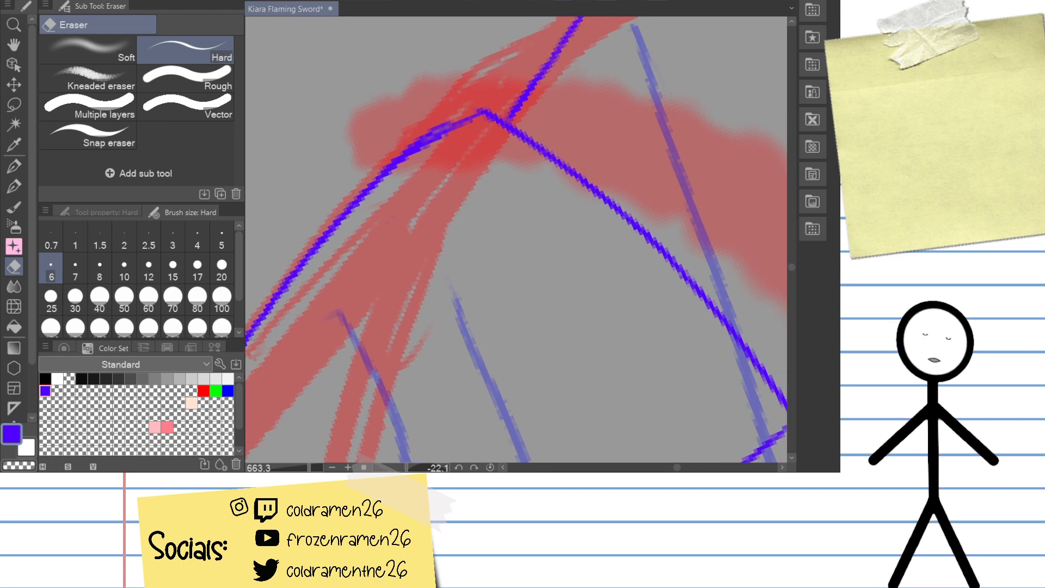
left_click_drag(470, 175, 488, 177)
mouse_move(418, 159)
left_mouse_down()
mouse_move(483, 116)
mouse_move(346, 231)
left_mouse_up()
Step: Try to redraw the arched edge's upper section between its remaining lower part and the bowed curve's tip
key("p")
left_click_drag(503, 112, 282, 288)
key("ctrl+z")
mouse_move(331, 259)
left_mouse_down()
mouse_move(425, 165)
mouse_move(527, 93)
mouse_move(281, 297)
left_mouse_up()
key("ctrl+z")
key("ctrl+z")
mouse_move(342, 241)
left_mouse_down()
mouse_move(518, 92)
mouse_move(498, 127)
mouse_move(285, 299)
left_mouse_up()
key("ctrl+z")
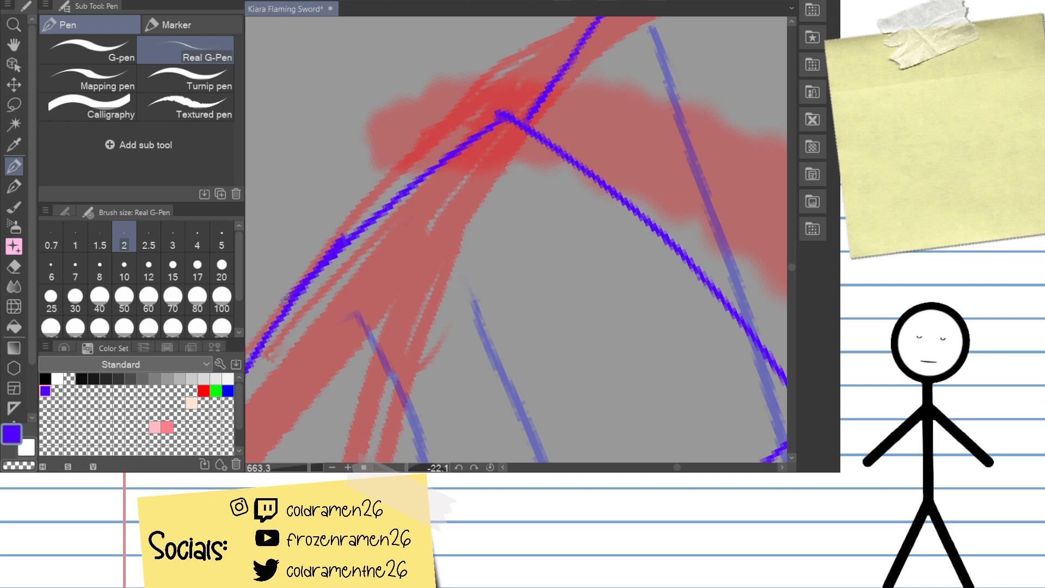
key("ctrl+z")
left_click_drag(338, 245, 504, 115)
key("ctrl+z")
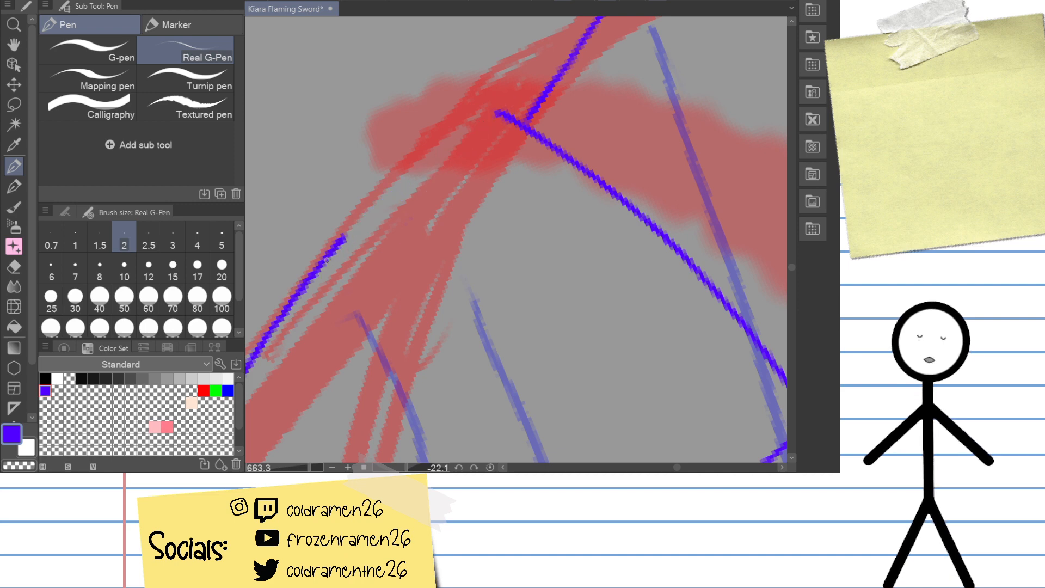
left_click_drag(326, 261, 504, 112)
key("ctrl+z")
left_click_drag(330, 258, 504, 114)
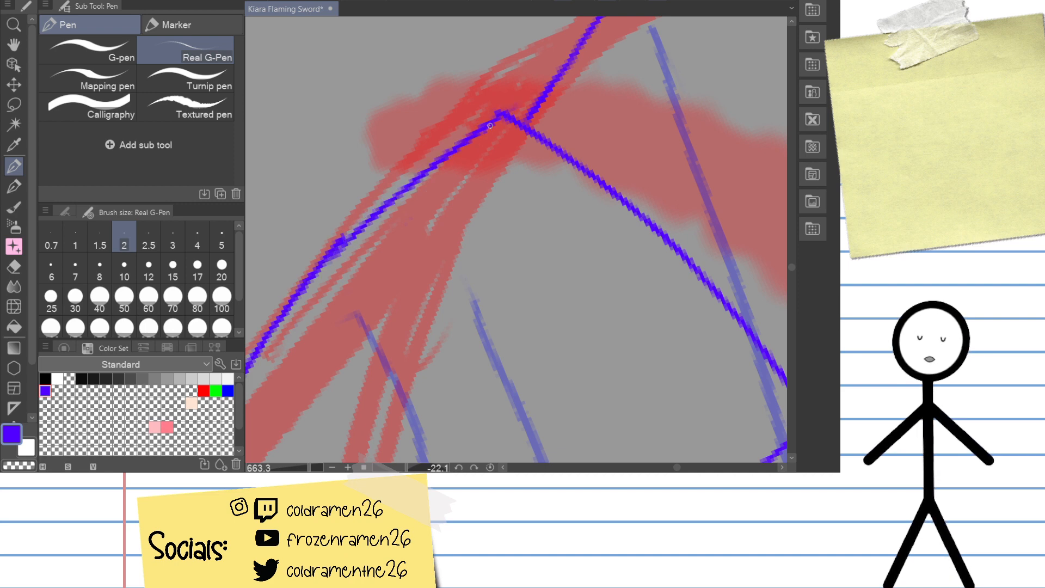
key("ctrl+z")
left_click_drag(342, 240, 504, 113)
key("ctrl+z")
mouse_move(341, 240)
left_mouse_down()
mouse_move(504, 113)
mouse_move(273, 320)
left_mouse_up()
key("ctrl+z")
key("ctrl+z")
Step: Draw the arched edge's upper section to the bowed curve's tip and erase the overshoot around the peak
left_click_drag(307, 280, 512, 111)
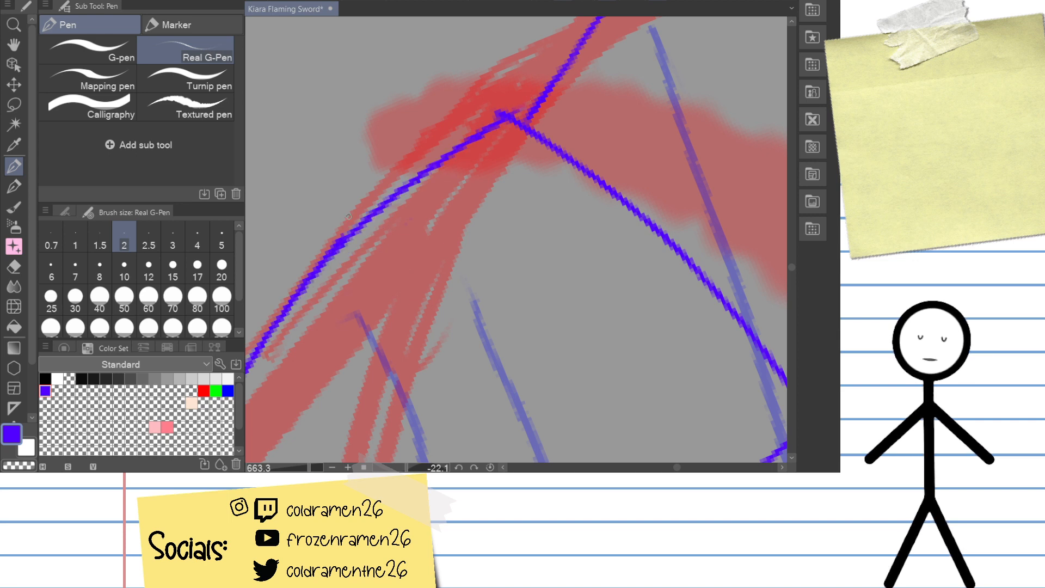
key("e")
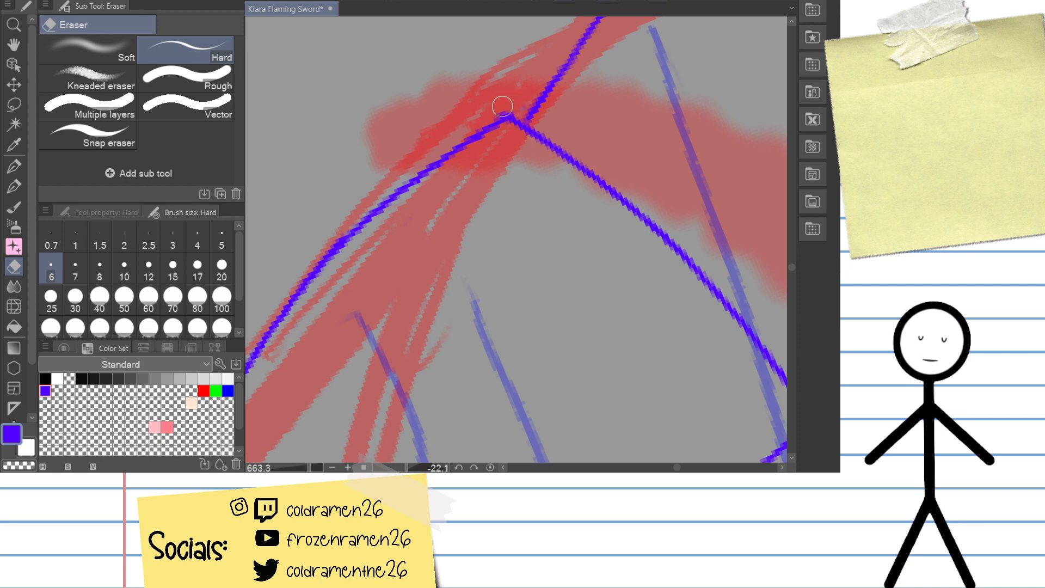
left_click_drag(518, 87, 483, 159)
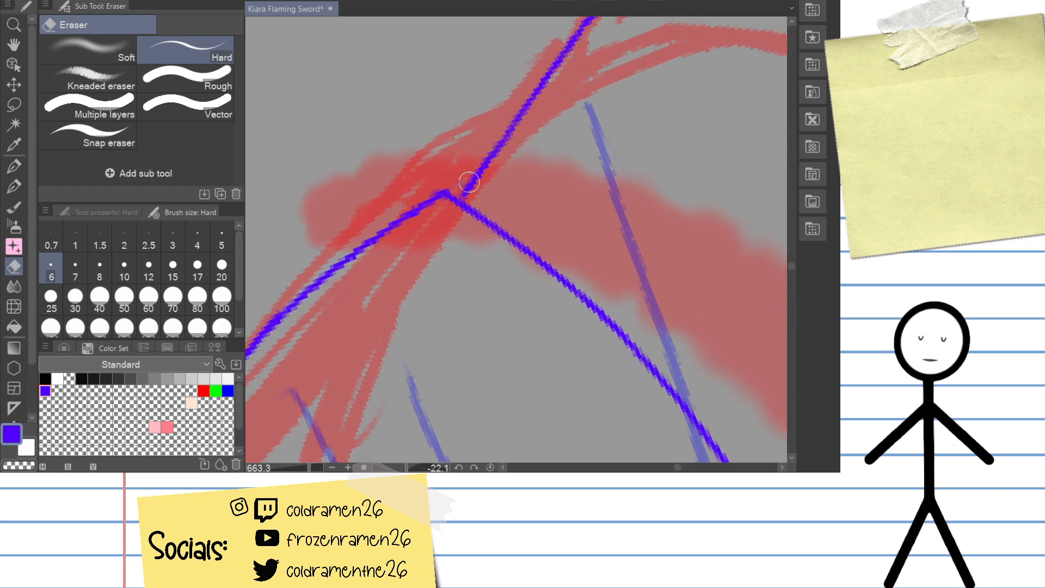
key("p")
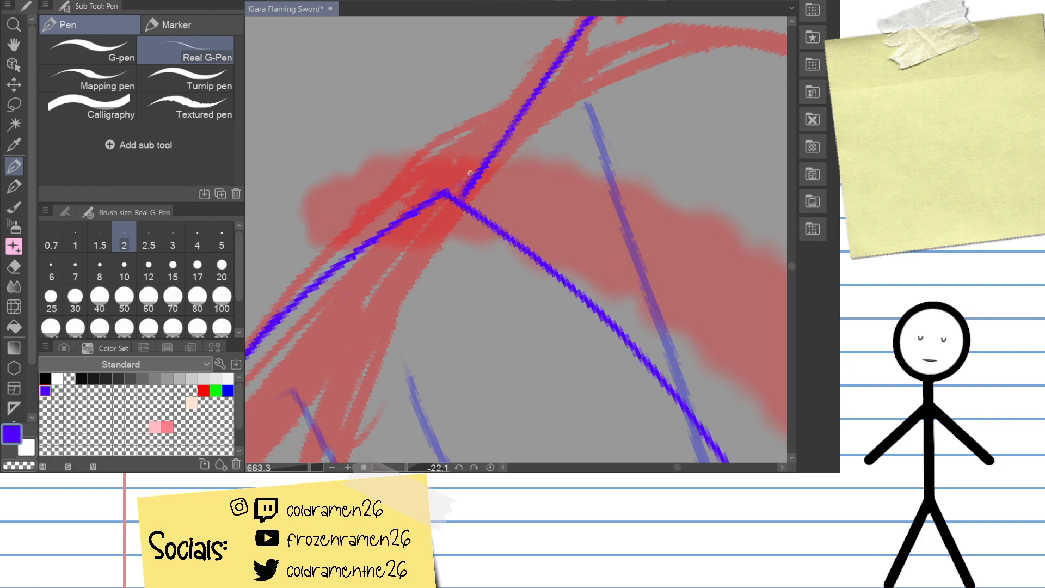
Step: Examine the redrawn cuff outline, its parallel band lines and its corners from several zoom levels and rotations
left_click_drag(393, 325, 454, 114)
left_click_drag(406, 292, 497, 97)
mouse_move(474, 175)
left_mouse_down()
mouse_move(544, 218)
mouse_move(528, 219)
left_mouse_up()
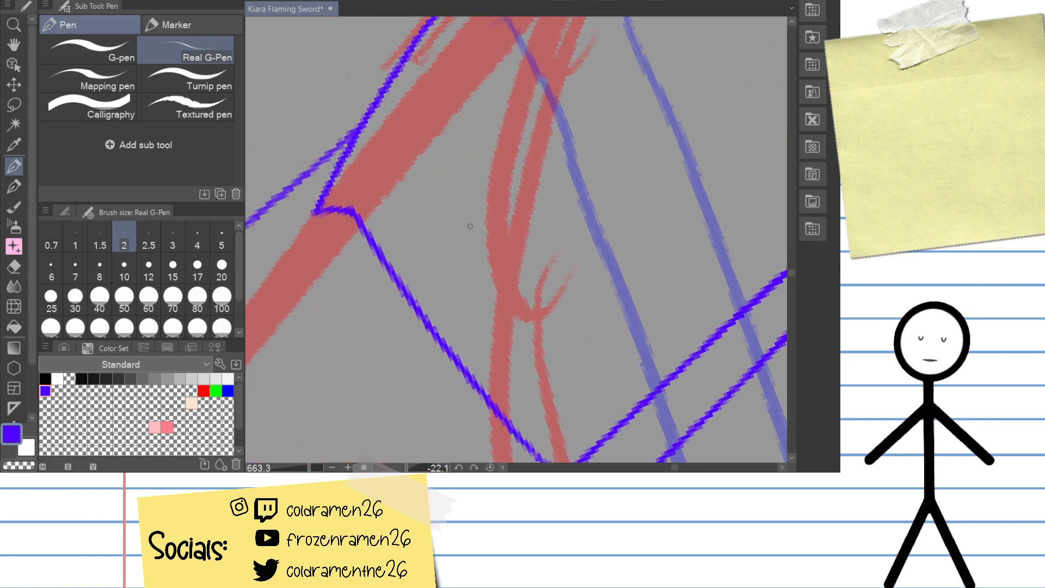
left_click_drag(477, 276, 520, 285)
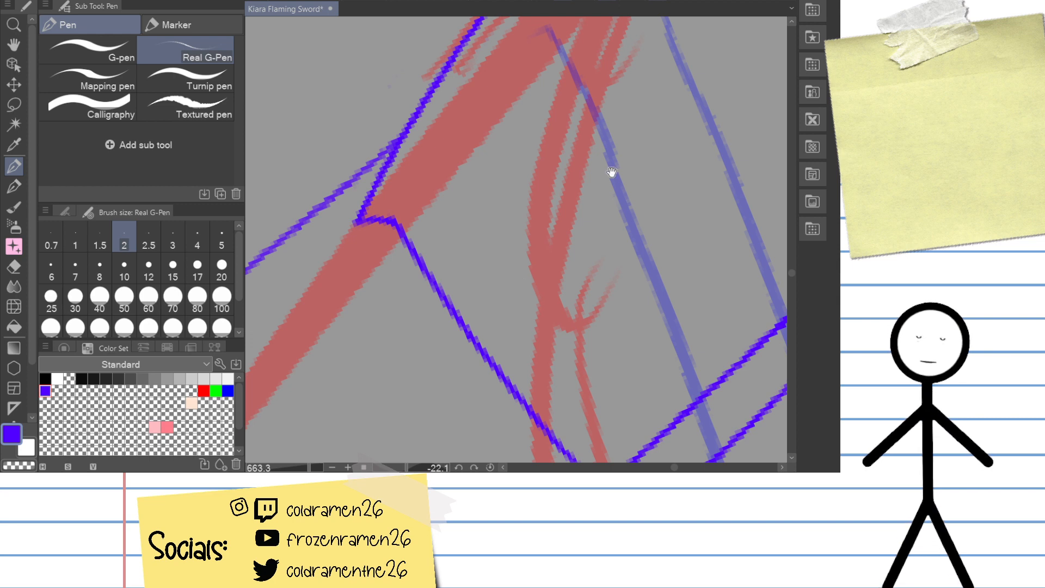
mouse_move(612, 171)
left_mouse_down()
mouse_move(532, 113)
mouse_move(604, 100)
mouse_move(483, 216)
mouse_move(625, 107)
mouse_move(667, 134)
left_mouse_up()
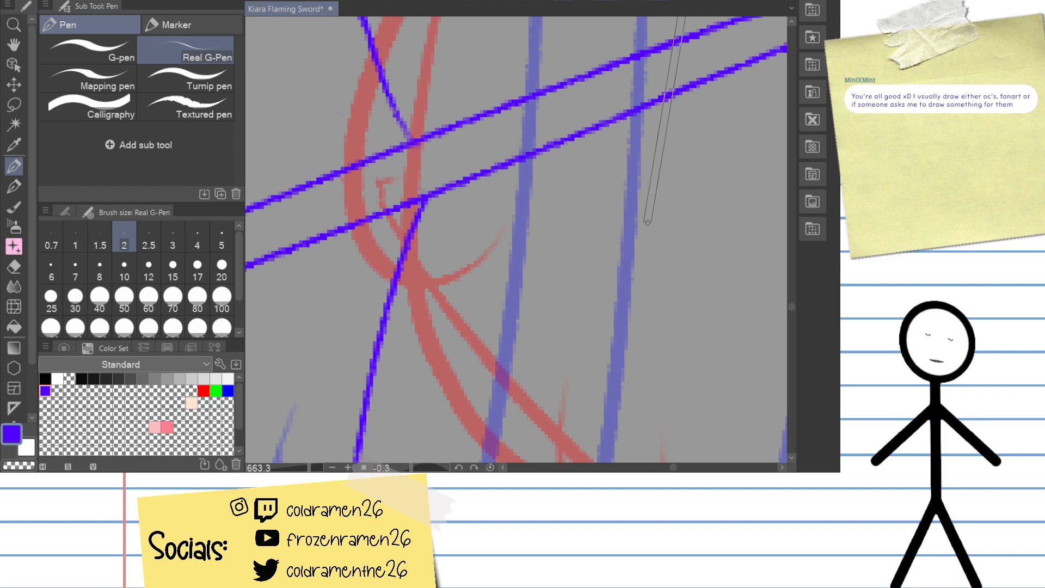
left_click_drag(310, 469, 299, 470)
scroll(497, 305, "up", 10)
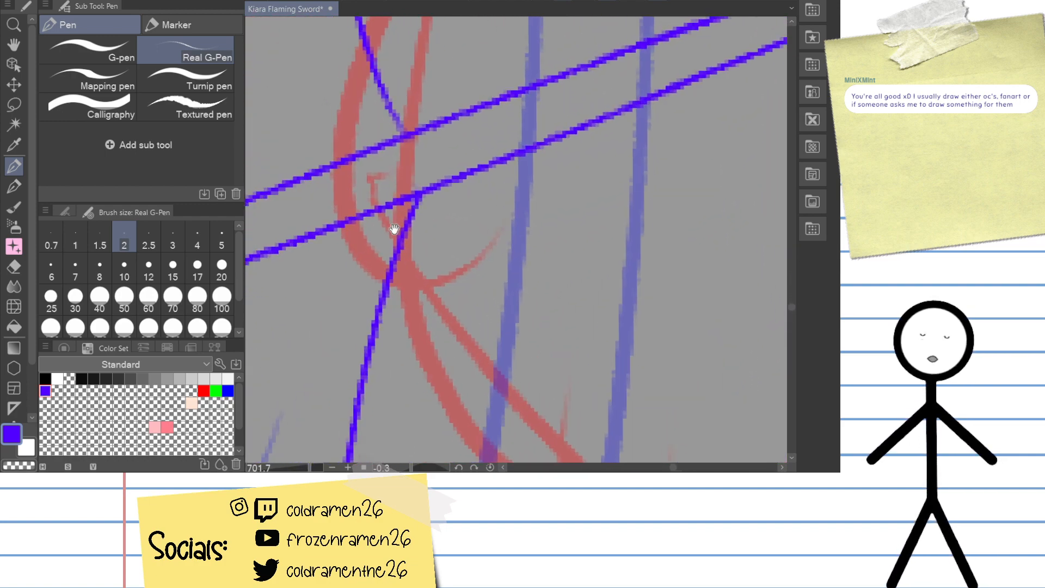
left_click_drag(497, 304, 508, 224)
left_click_drag(557, 316, 550, 278)
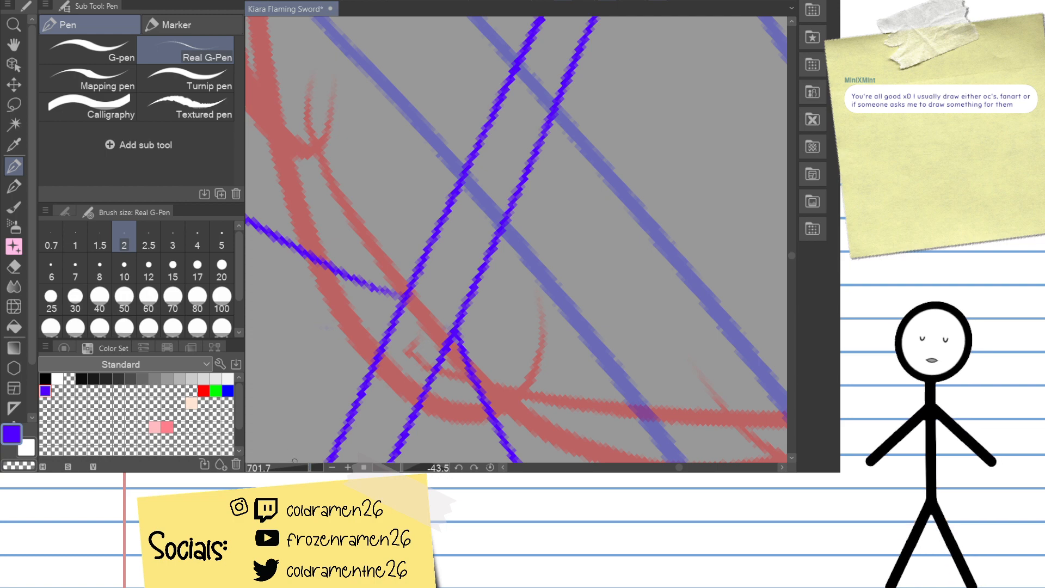
left_click_drag(312, 467, 301, 467)
left_click_drag(608, 331, 541, 280)
left_click_drag(675, 269, 618, 368)
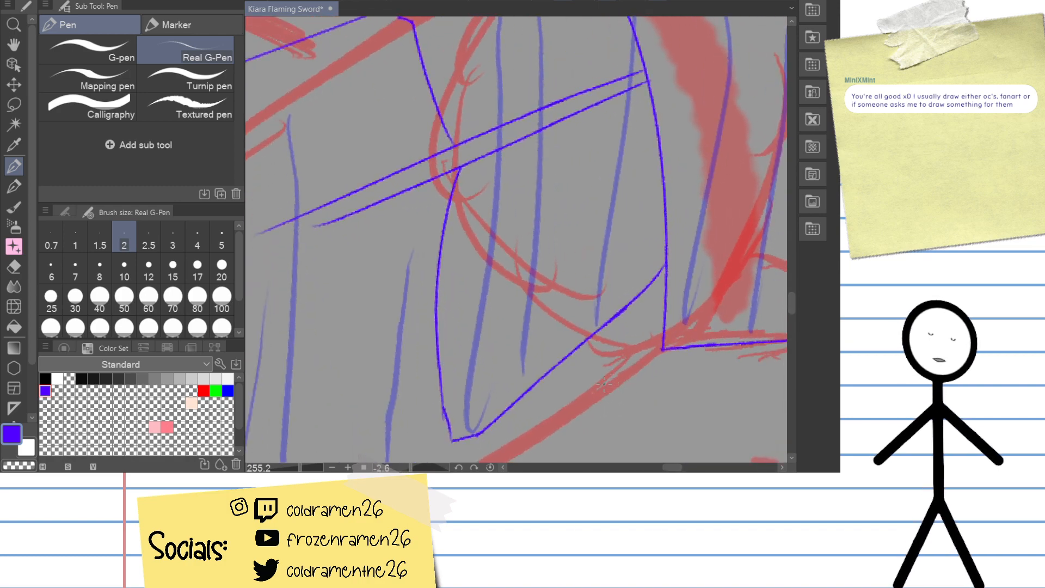
mouse_move(669, 289)
left_mouse_down()
mouse_move(595, 296)
mouse_move(626, 315)
mouse_move(580, 387)
left_mouse_up()
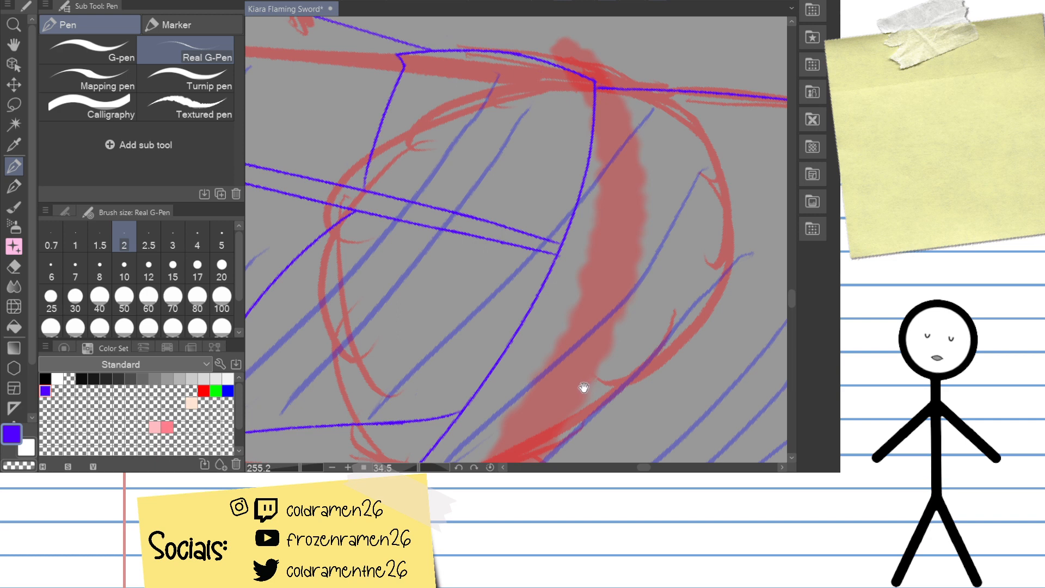
left_click_drag(583, 387, 545, 303)
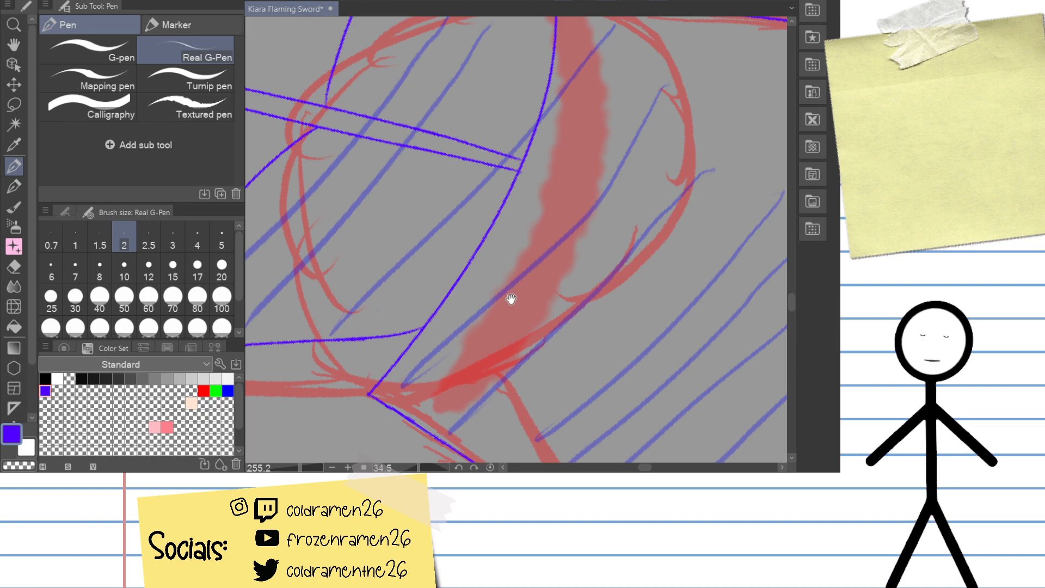
mouse_move(487, 260)
left_mouse_down()
mouse_move(541, 359)
mouse_move(536, 369)
left_mouse_up()
left_click_drag(615, 296, 612, 260)
left_click_drag(512, 294, 565, 364)
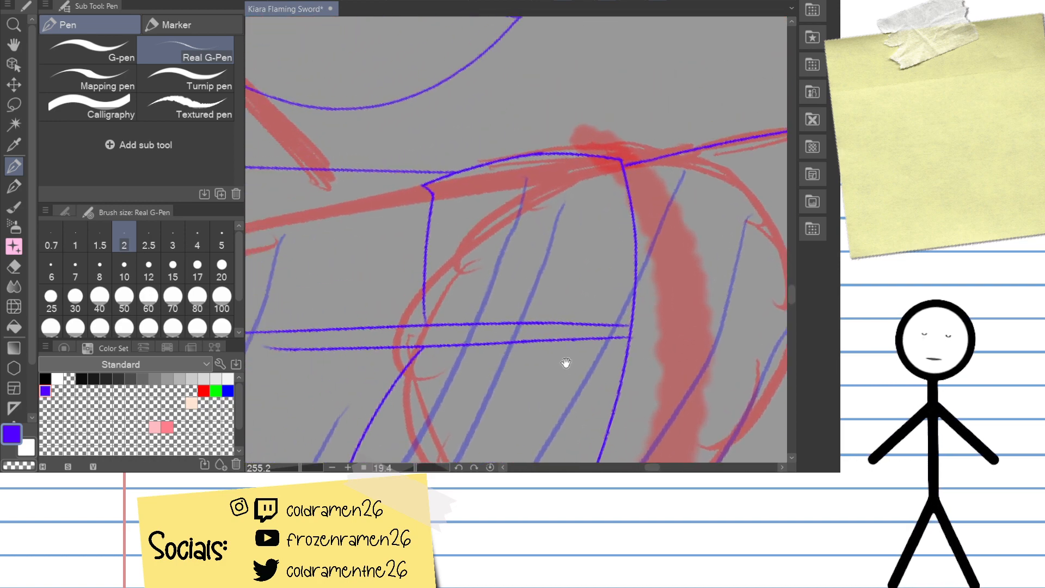
left_click_drag(501, 319, 586, 329)
left_click_drag(659, 376, 555, 259)
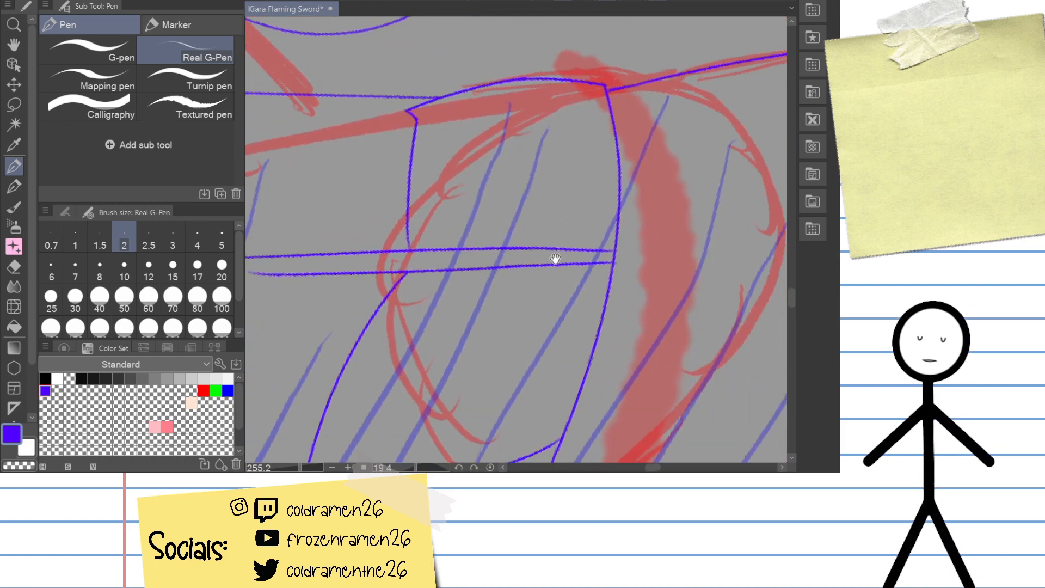
Step: Erase the lower end of the shape's left outline just above its lower-left corner with the Hard eraser at size 6
left_click_drag(603, 363, 597, 245)
left_click_drag(538, 353, 555, 275)
left_click_drag(523, 325, 616, 270)
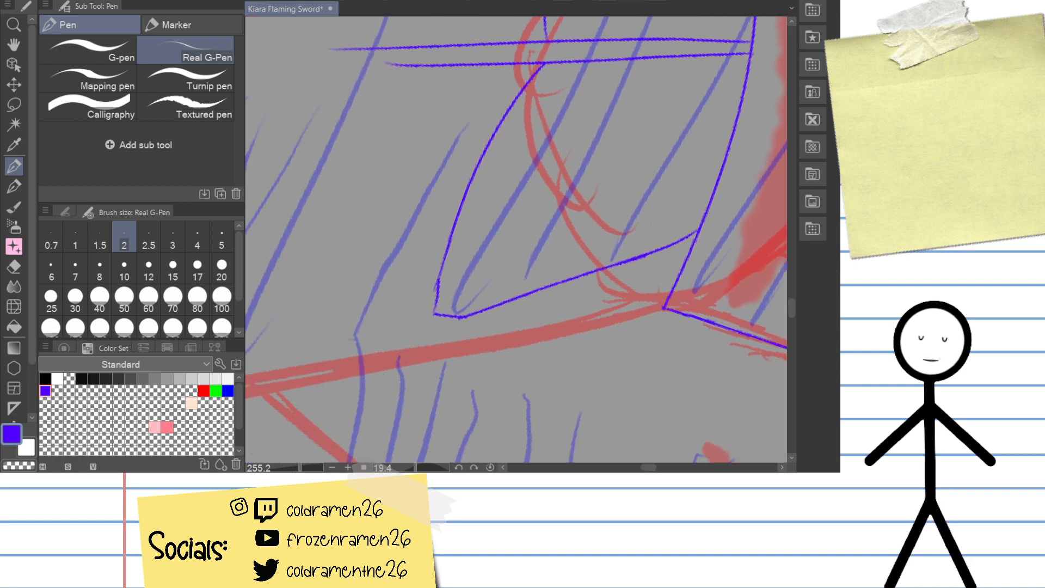
scroll(397, 321, "up", 5)
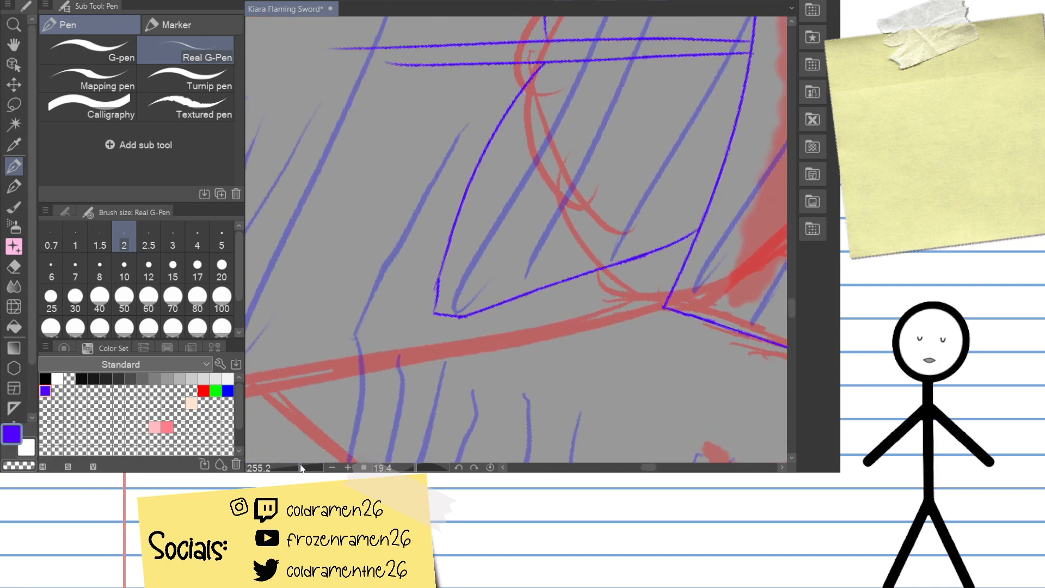
scroll(518, 238, "up", 3)
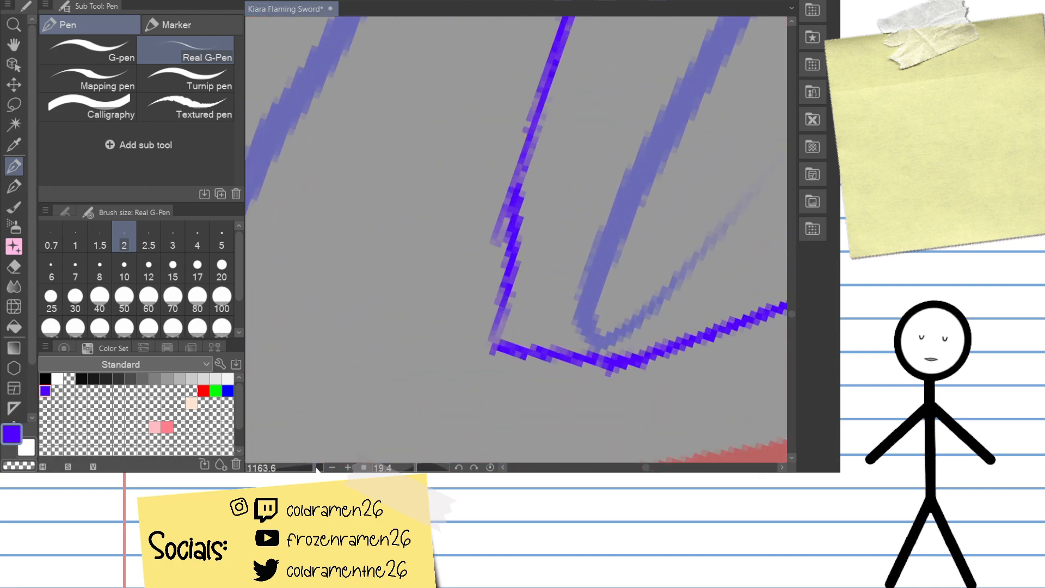
key("e")
mouse_move(531, 142)
left_mouse_down()
mouse_move(490, 287)
mouse_move(507, 272)
mouse_move(516, 324)
left_mouse_up()
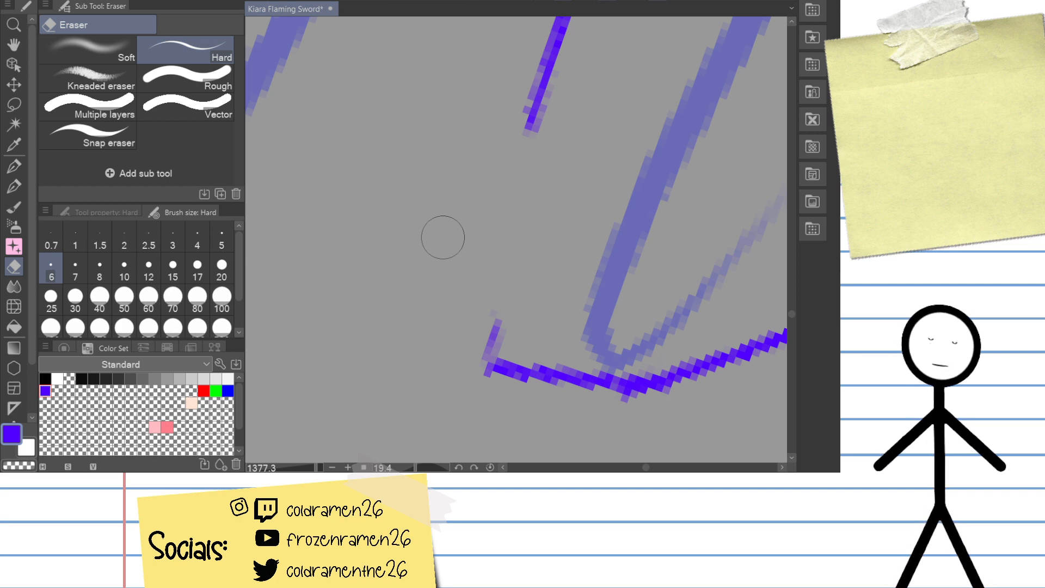
Step: Erase the short segment and leftover stub that form the shape's lower-left corner
key("space")
left_click_drag(663, 329, 448, 322)
left_click_drag(739, 293, 654, 273)
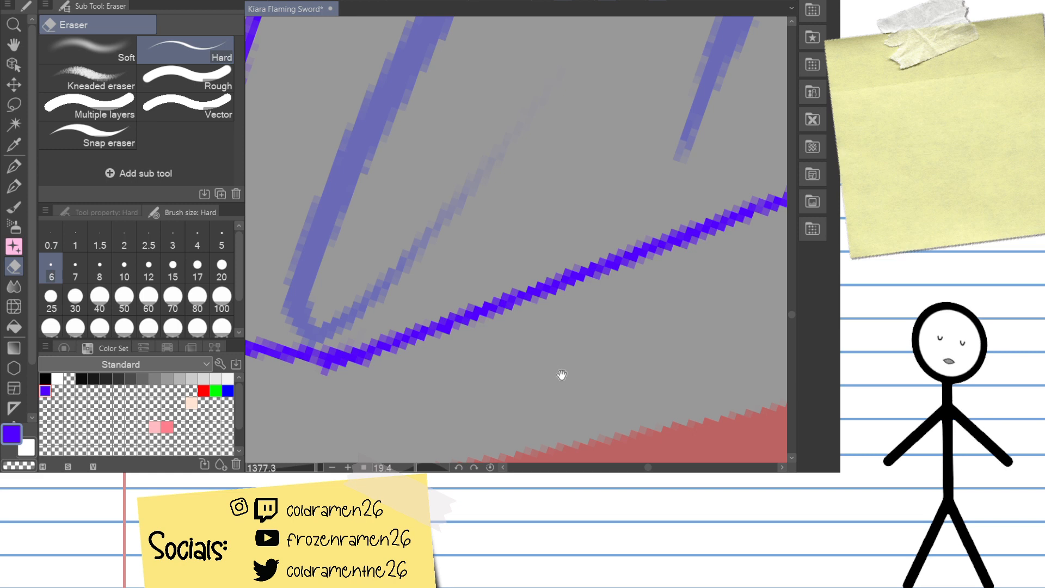
key("shift+space")
mouse_move(558, 381)
left_mouse_down()
mouse_move(622, 329)
mouse_move(539, 397)
mouse_move(531, 381)
left_mouse_up()
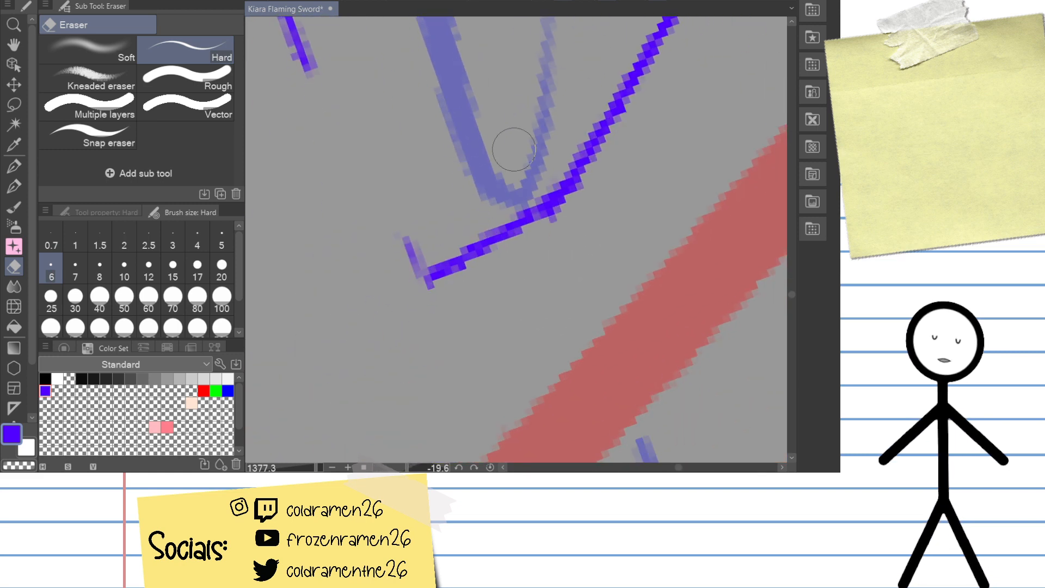
mouse_move(436, 275)
left_mouse_down()
mouse_move(561, 188)
mouse_move(448, 318)
left_mouse_up()
Step: Extend the shape's bottom edge in a straight line past the erased corner with the Real G-Pen at size 2
key("p")
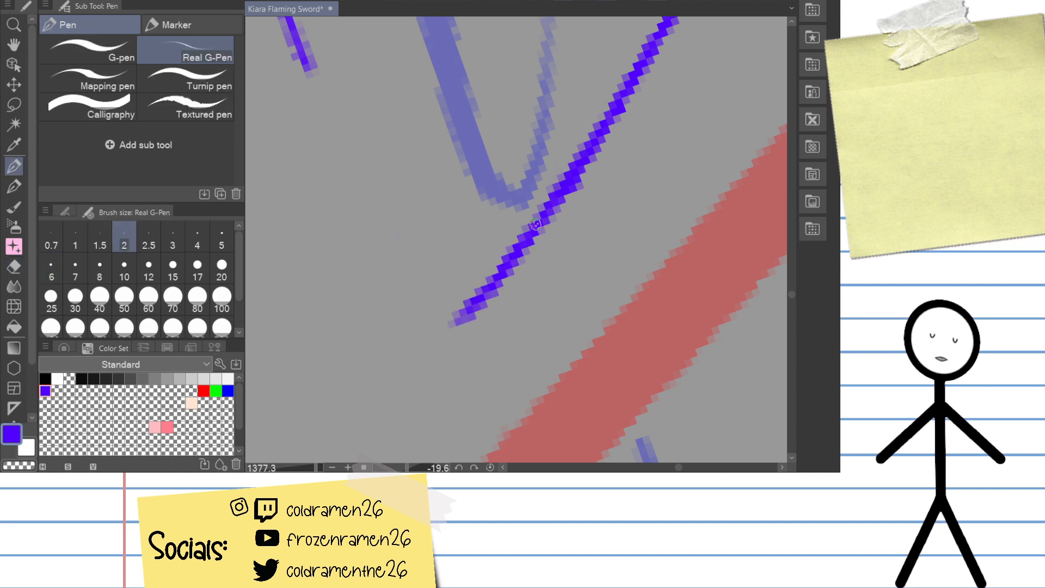
key("ctrl+z")
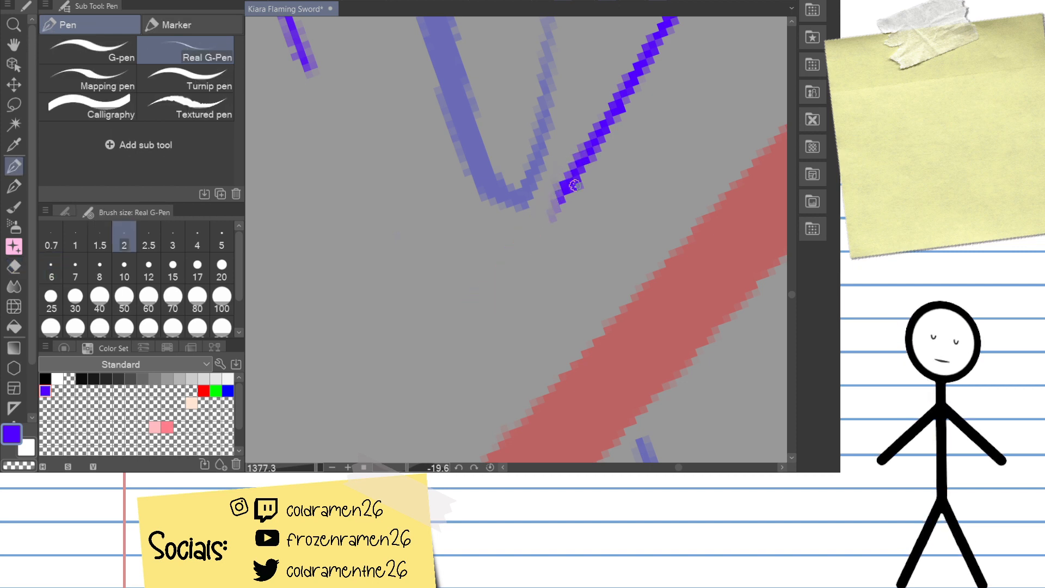
left_click_drag(571, 180, 449, 329)
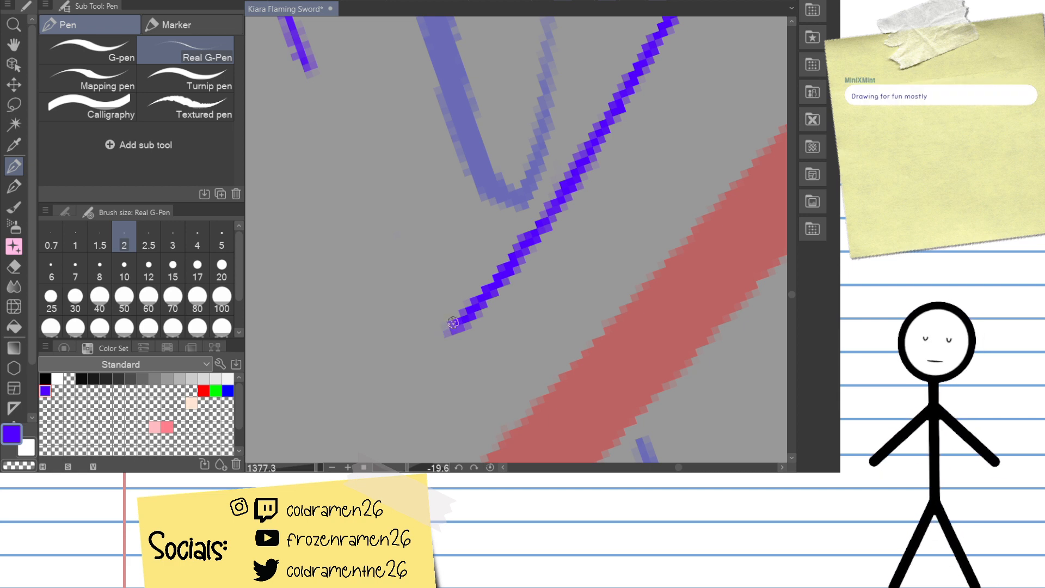
Step: Draw a short angled corner stroke from the bottom edge and connect it upward to the left outline
left_click_drag(455, 328, 322, 305)
left_click_drag(529, 190, 551, 226)
left_click_drag(523, 163, 579, 196)
mouse_move(551, 205)
left_mouse_down()
mouse_move(543, 334)
mouse_move(523, 365)
left_mouse_up()
left_click_drag(306, 322, 566, 18)
mouse_move(300, 327)
left_mouse_down()
mouse_move(416, 210)
mouse_move(541, 36)
left_mouse_up()
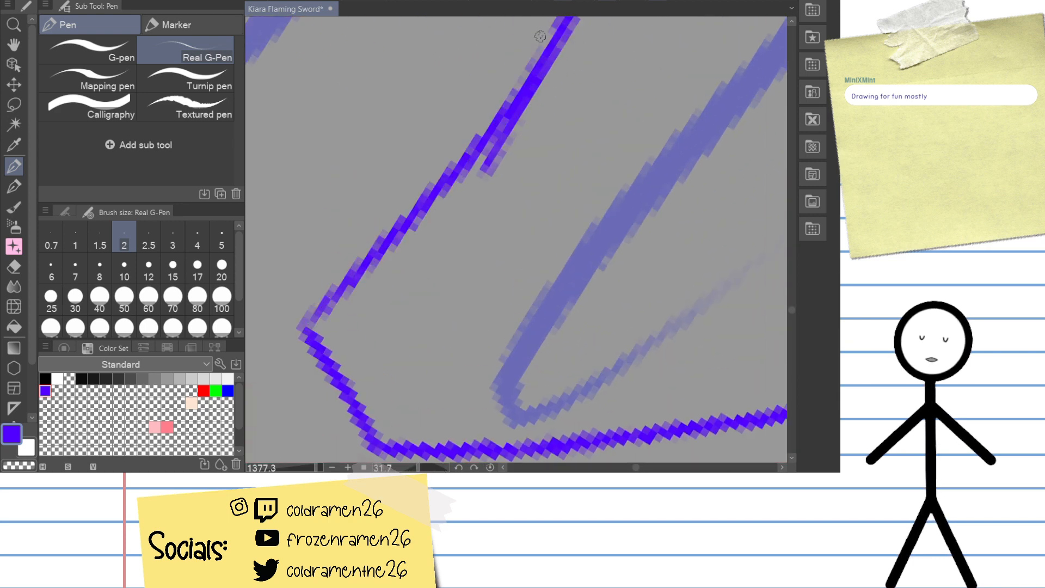
Step: Erase the overlapping strokes where the new left edge meets the old outline
left_click_drag(535, 136, 515, 214)
key("e")
mouse_move(474, 246)
left_mouse_down()
mouse_move(537, 157)
mouse_move(474, 262)
mouse_move(461, 250)
left_mouse_up()
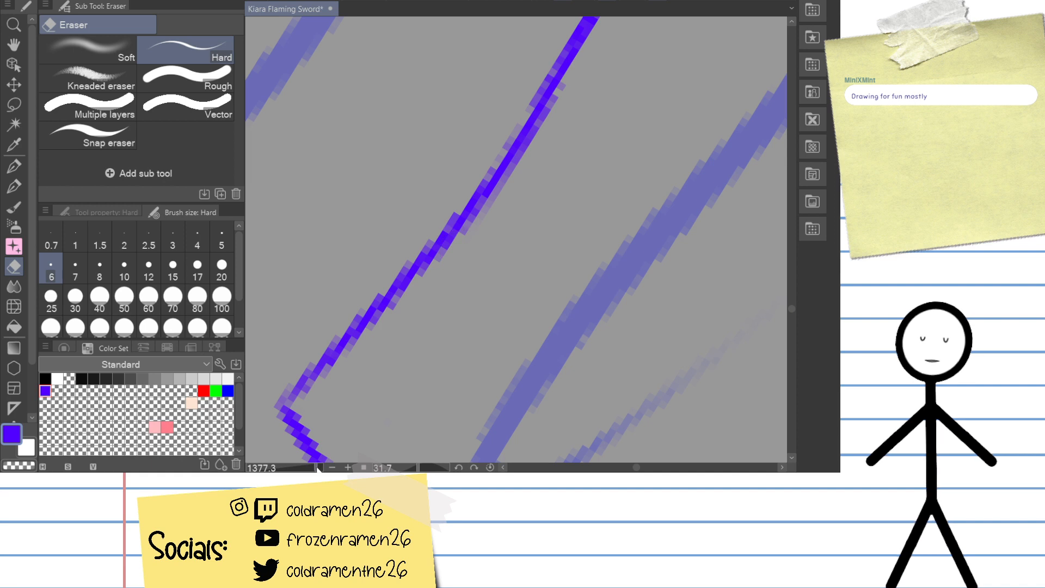
Step: Examine the blue outline's sides, bottom edge and the double line crossing it for flaws
scroll(461, 251, "down", 8)
left_click_drag(615, 261, 477, 279)
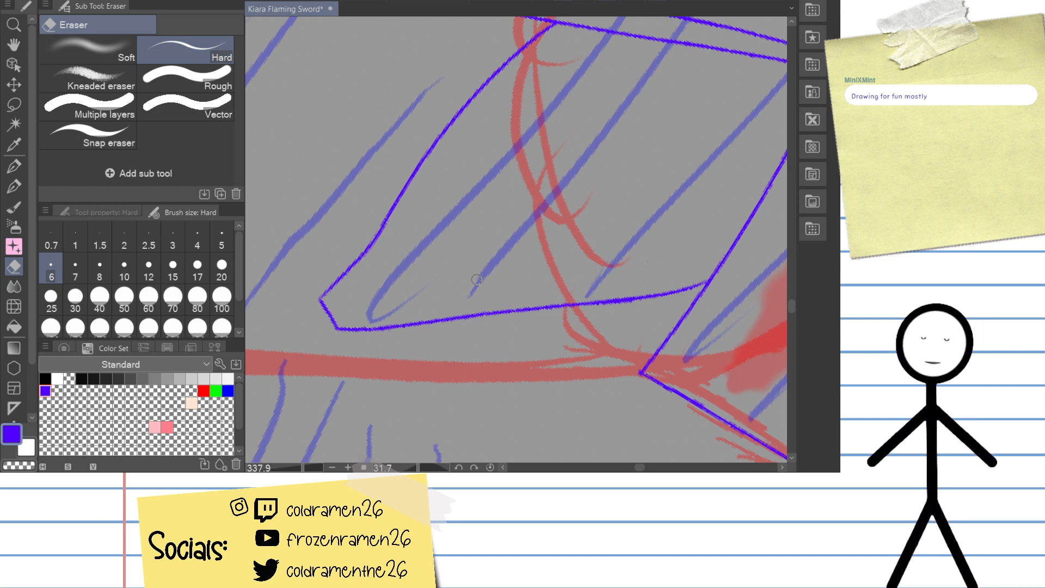
mouse_move(476, 279)
left_mouse_down()
mouse_move(642, 297)
mouse_move(630, 341)
left_mouse_up()
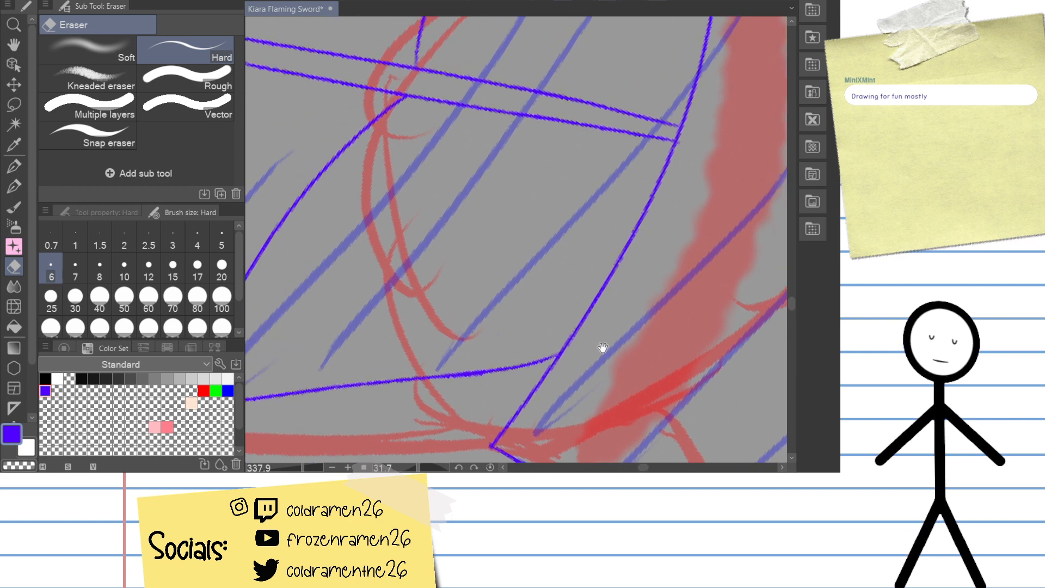
left_click_drag(614, 313, 599, 406)
mouse_move(629, 264)
left_mouse_down()
mouse_move(617, 346)
mouse_move(688, 297)
left_mouse_up()
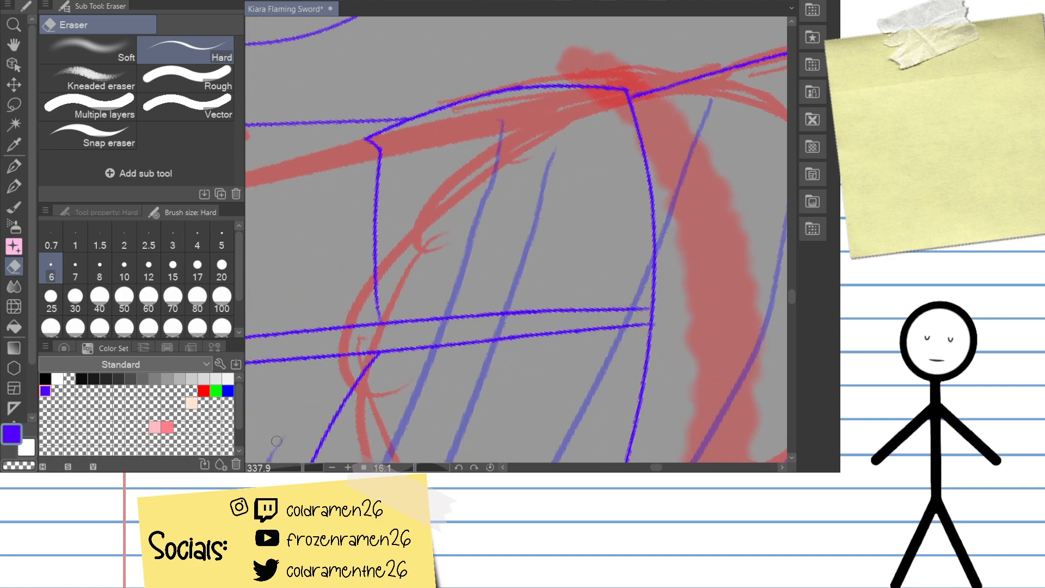
scroll(427, 306, "up", 3)
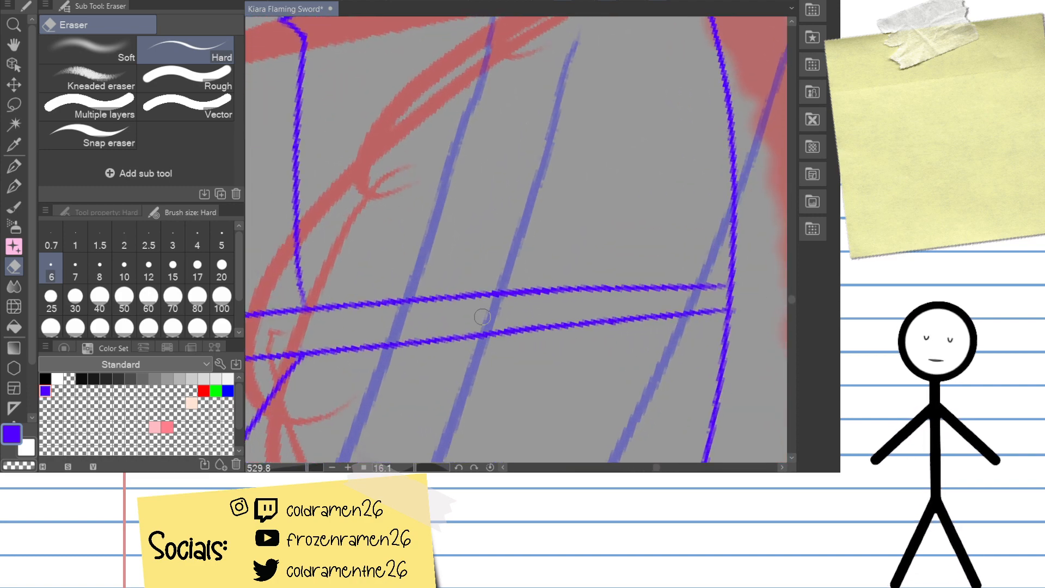
left_click_drag(482, 317, 696, 104)
left_click_drag(667, 239, 612, 285)
left_click_drag(660, 259, 660, 160)
mouse_move(639, 284)
left_mouse_down()
mouse_move(634, 299)
mouse_move(506, 287)
mouse_move(590, 249)
mouse_move(553, 184)
left_mouse_up()
left_click_drag(667, 226, 572, 341)
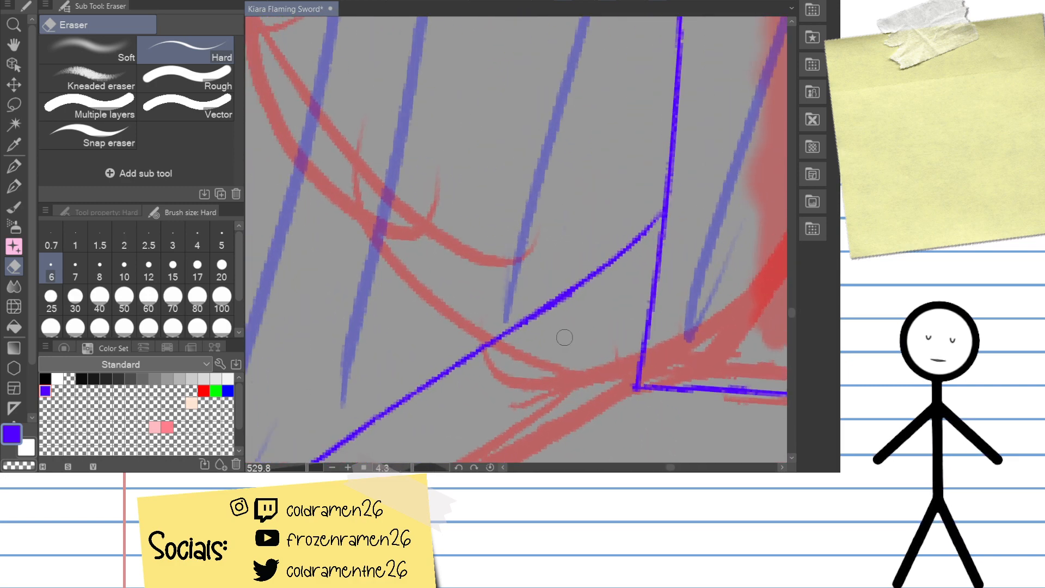
left_click_drag(542, 306, 629, 249)
mouse_move(527, 350)
left_mouse_down()
mouse_move(560, 306)
mouse_move(581, 317)
mouse_move(567, 338)
left_mouse_up()
mouse_move(572, 257)
left_mouse_down()
mouse_move(501, 293)
mouse_move(585, 336)
mouse_move(576, 289)
left_mouse_up()
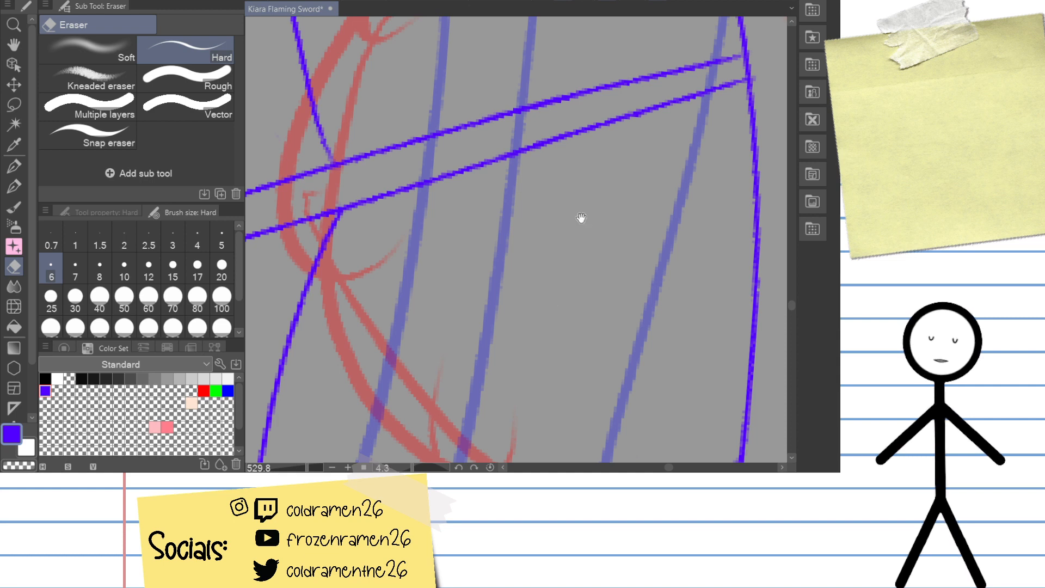
mouse_move(581, 217)
left_mouse_down()
mouse_move(634, 256)
mouse_move(663, 165)
mouse_move(640, 119)
mouse_move(616, 233)
left_mouse_up()
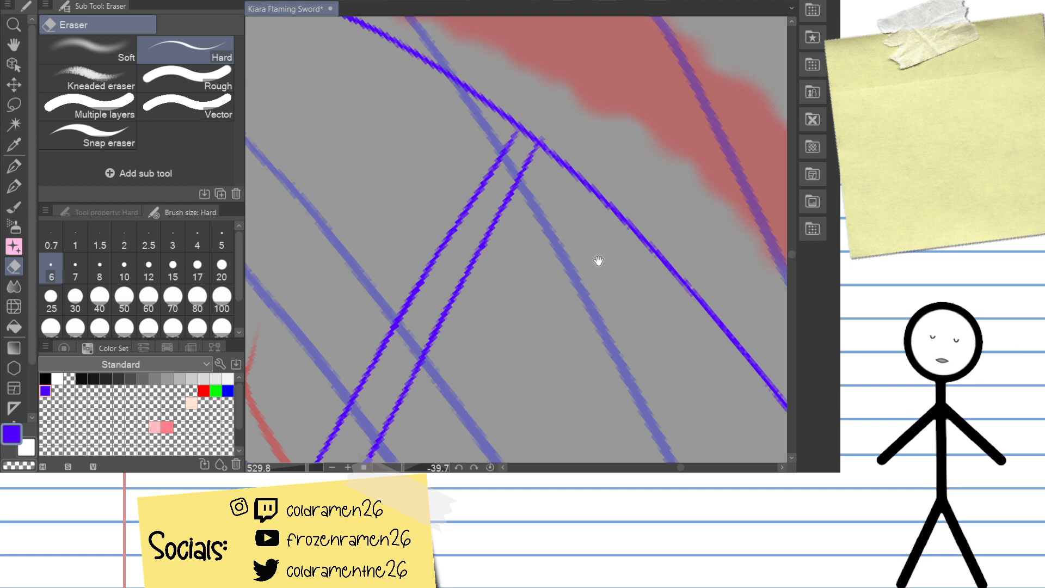
left_click_drag(599, 260, 513, 288)
left_click_drag(631, 230, 574, 361)
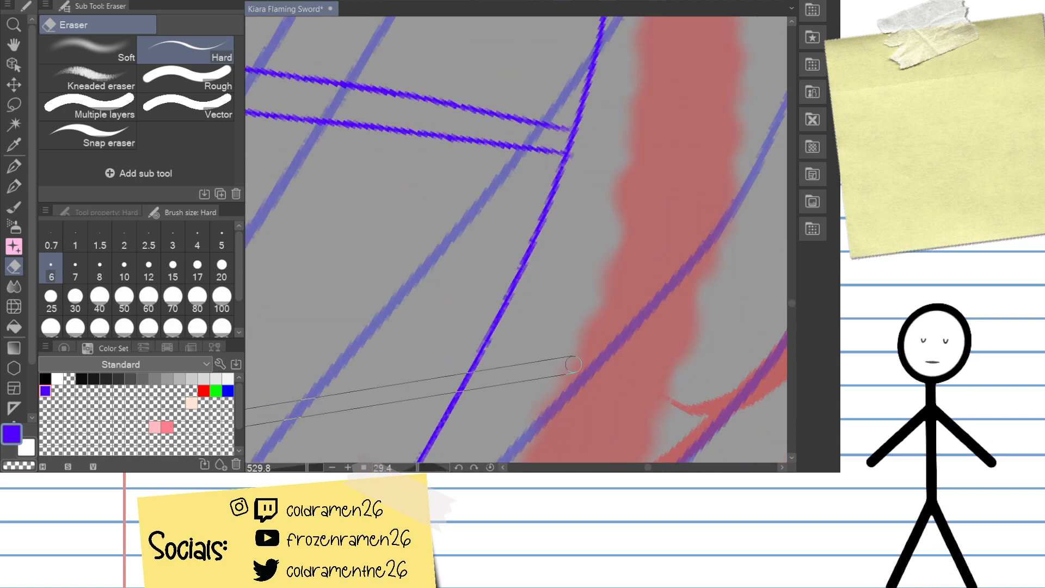
left_click_drag(573, 305, 540, 305)
left_click_drag(436, 297, 523, 402)
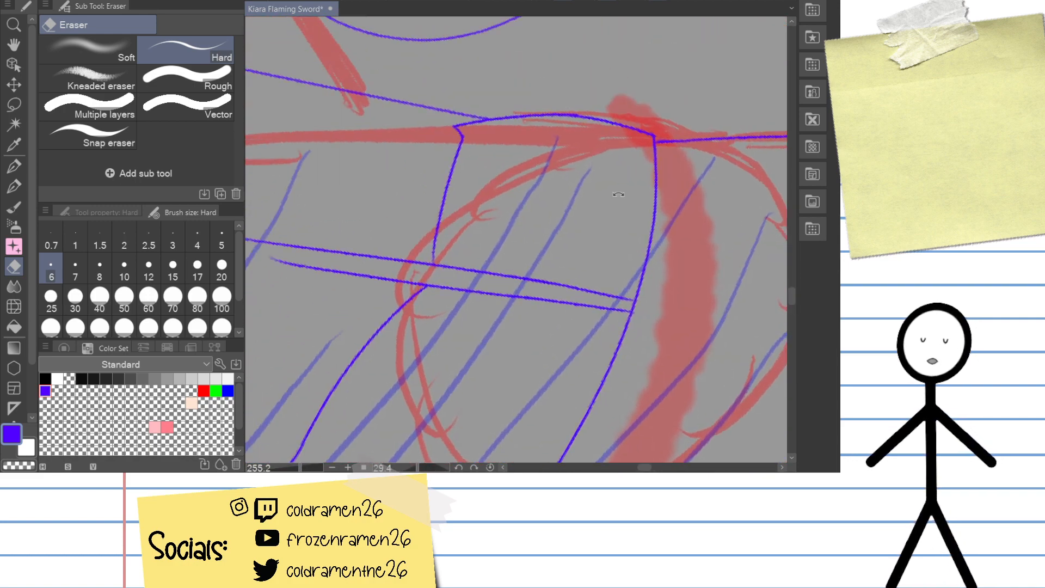
Step: Erase the small notch below the shape's upper-left corner and switch back to the Real G-Pen
left_click_drag(617, 190, 571, 90)
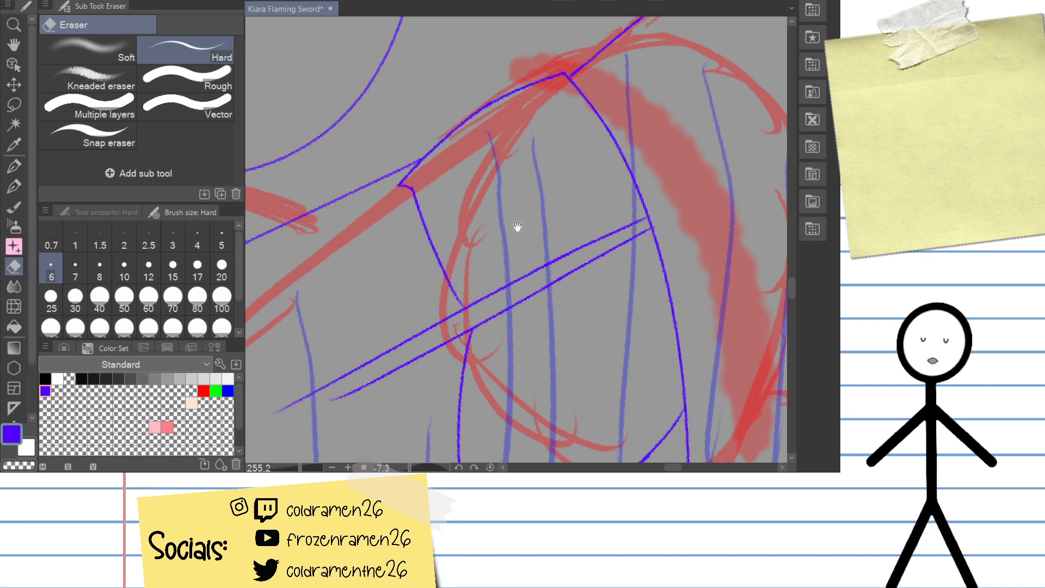
left_click_drag(517, 227, 593, 222)
left_click_drag(301, 468, 314, 468)
left_click_drag(413, 276, 456, 406)
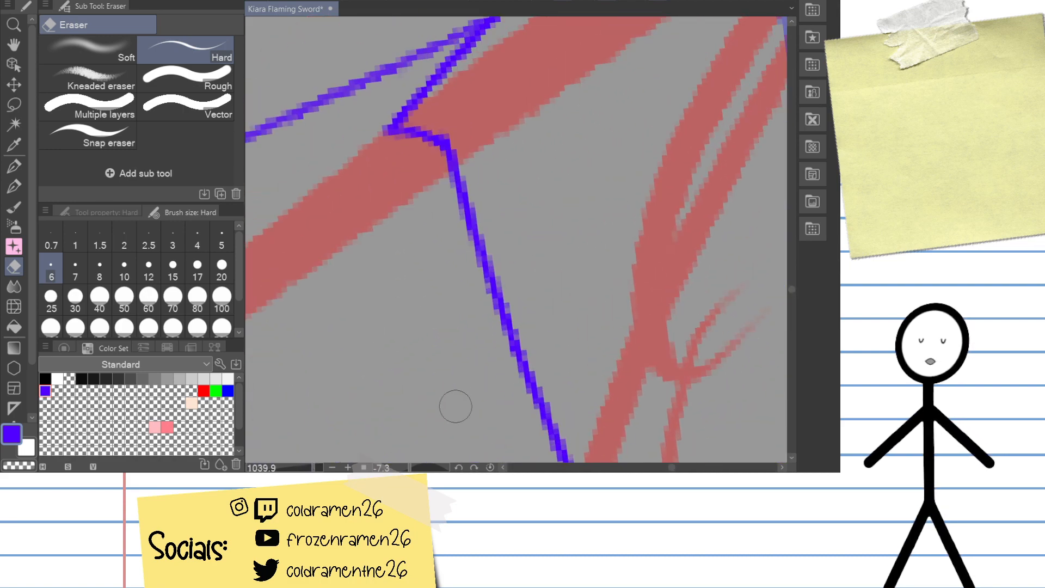
left_click_drag(547, 155, 615, 196)
mouse_move(547, 139)
left_mouse_down()
mouse_move(541, 101)
mouse_move(528, 91)
mouse_move(521, 149)
left_mouse_up()
key("p")
mouse_move(517, 73)
left_mouse_down()
mouse_move(514, 161)
mouse_move(475, 245)
left_mouse_up()
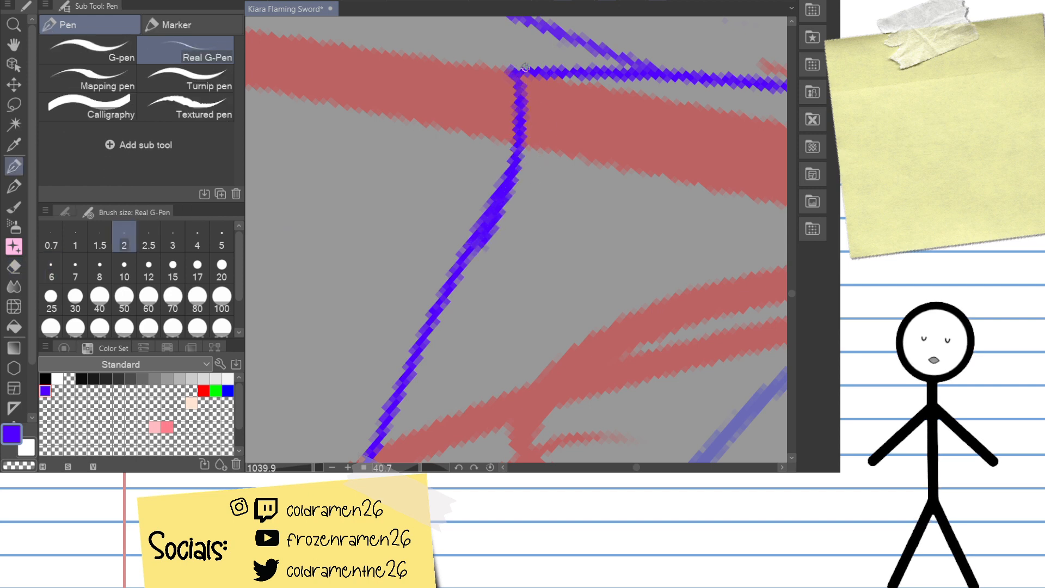
key("ctrl+z")
left_click_drag(518, 75, 452, 291)
key("ctrl+z")
mouse_move(463, 240)
left_mouse_down()
mouse_move(518, 98)
mouse_move(514, 57)
mouse_move(516, 92)
mouse_move(454, 308)
left_mouse_up()
key("ctrl+z")
key("ctrl+z")
Step: Redraw the line from the upper-left corner into the left side and trim the kink where they join
mouse_move(511, 69)
left_mouse_down()
mouse_move(511, 117)
mouse_move(464, 250)
left_mouse_up()
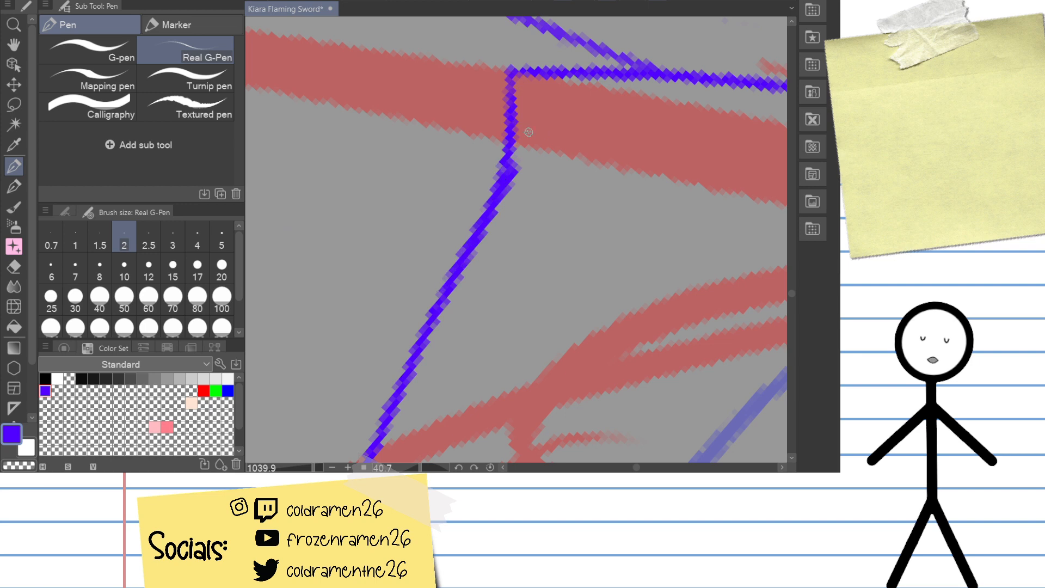
key("e")
mouse_move(511, 171)
left_mouse_down()
mouse_move(518, 182)
mouse_move(525, 175)
mouse_move(509, 180)
left_mouse_up()
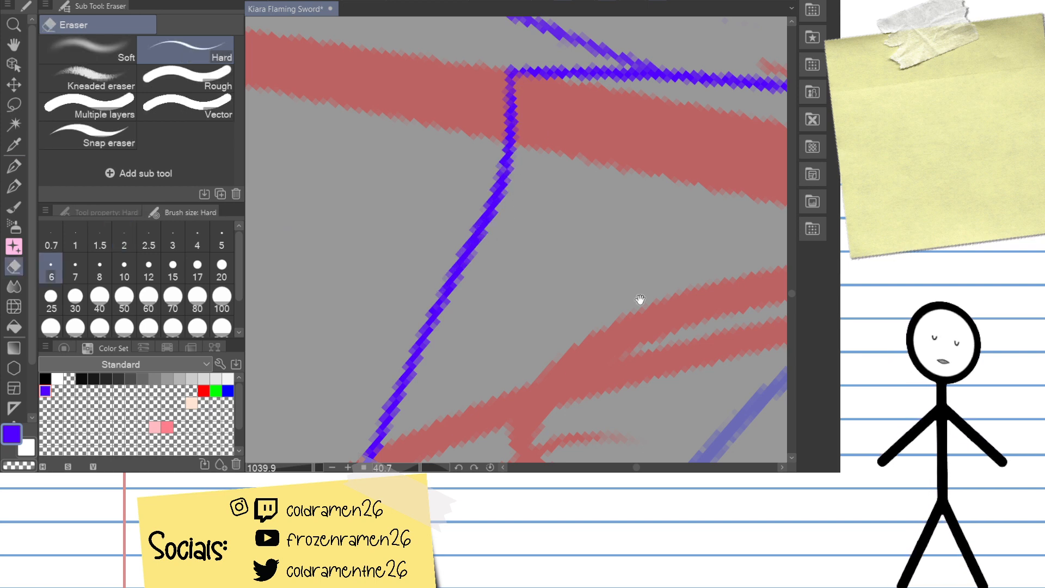
Step: Erase the middle stretch of the shape's top edge between the upper-left corner and the peak, ready for the Real G-Pen
left_click_drag(640, 294, 445, 300)
left_click_drag(668, 208, 472, 250)
mouse_move(690, 288)
left_mouse_down()
mouse_move(666, 198)
mouse_move(674, 293)
left_mouse_up()
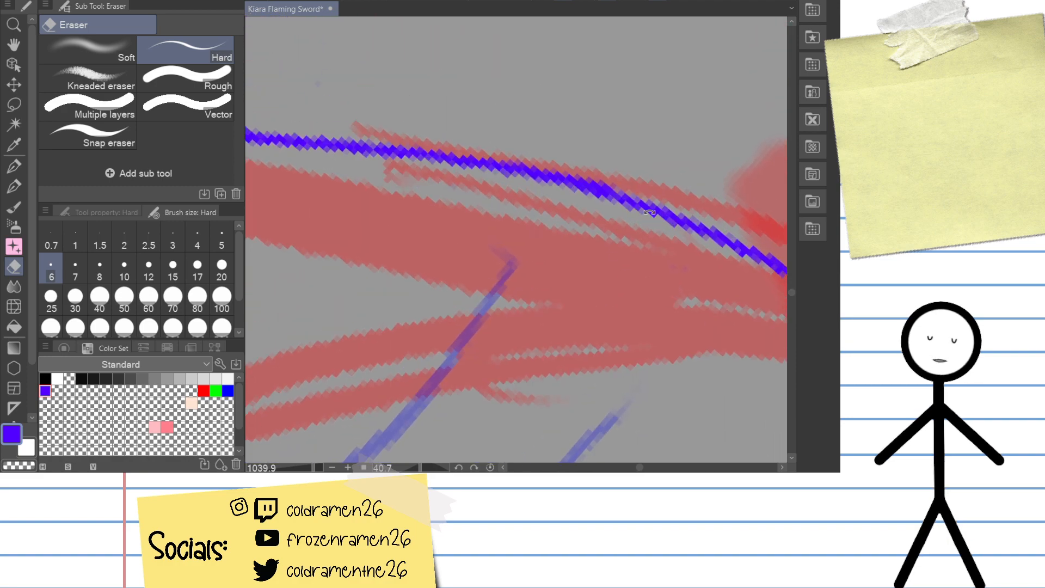
left_click_drag(650, 213, 589, 124)
mouse_move(604, 191)
left_mouse_down()
mouse_move(479, 204)
mouse_move(589, 196)
left_mouse_up()
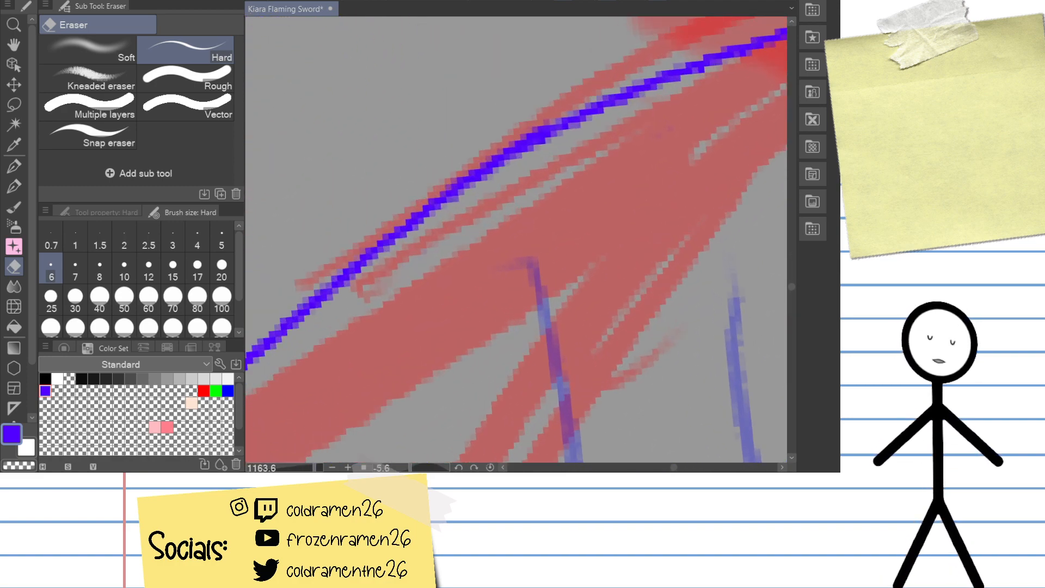
key("ctrl+plus")
key("ctrl+minus")
key("ctrl+minus")
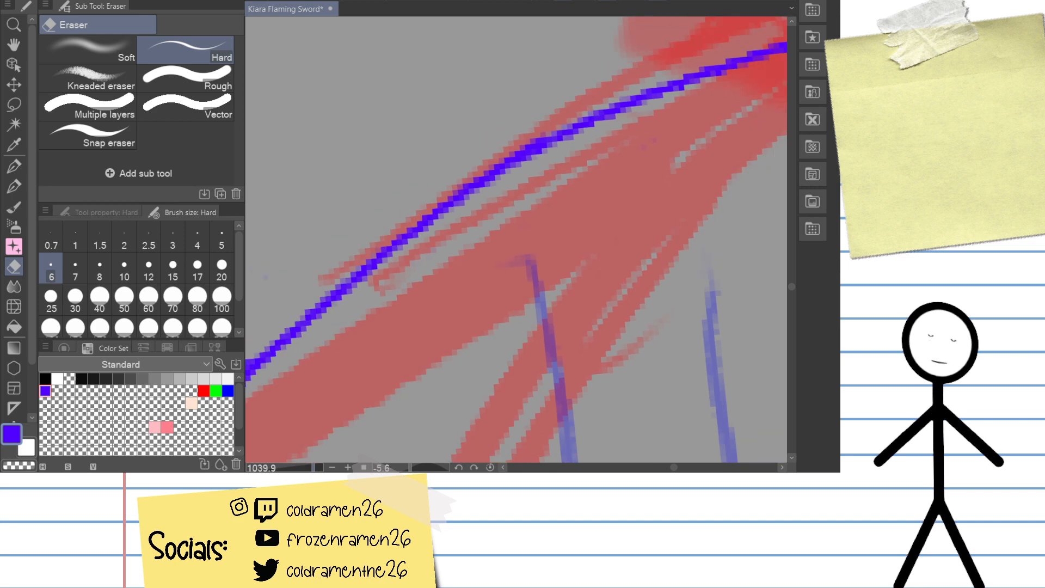
mouse_move(561, 133)
left_mouse_down()
mouse_move(322, 310)
mouse_move(610, 107)
left_mouse_up()
left_click_drag(413, 272, 511, 245)
scroll(371, 337, "down", 5)
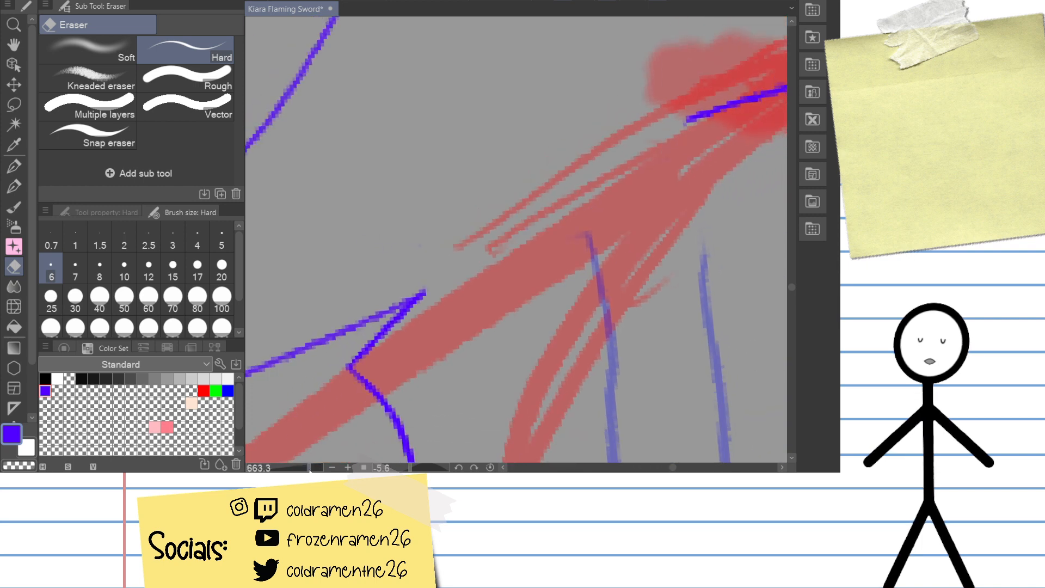
key("p")
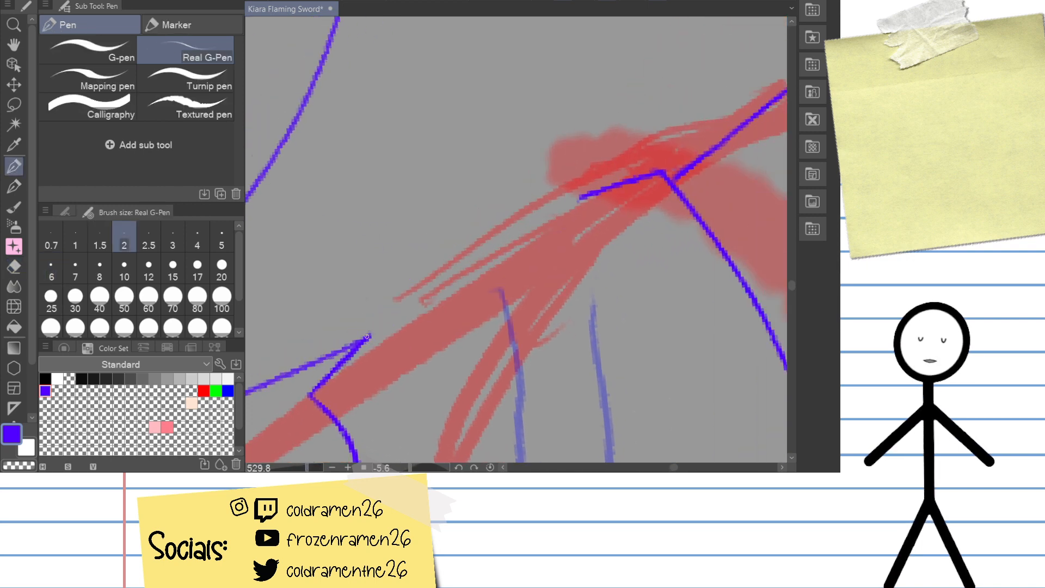
left_click_drag(366, 337, 636, 162)
key("ctrl+z")
left_click_drag(338, 374, 627, 172)
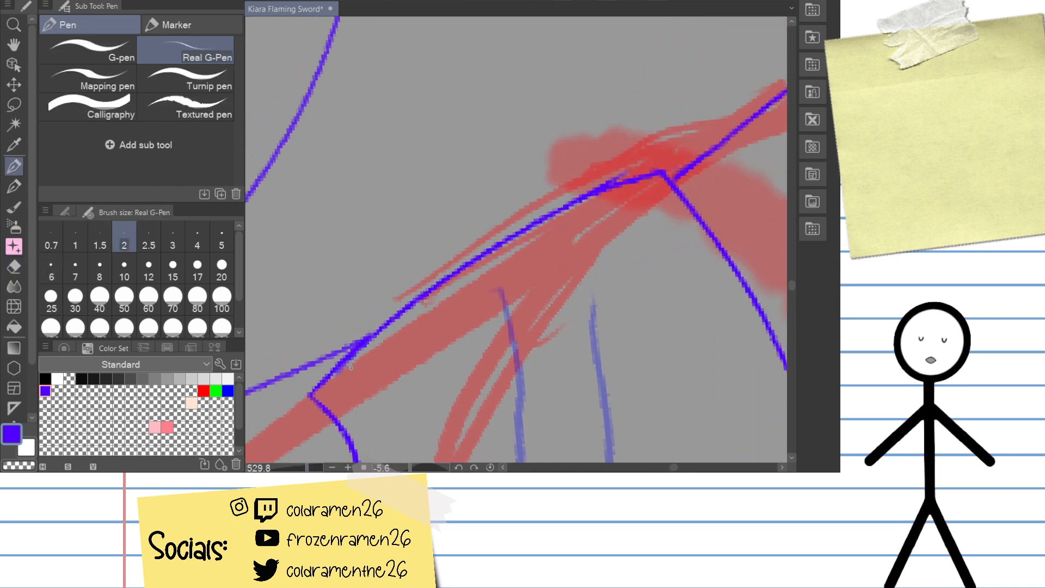
key("ctrl+z")
left_click_drag(337, 375, 648, 158)
key("ctrl+z")
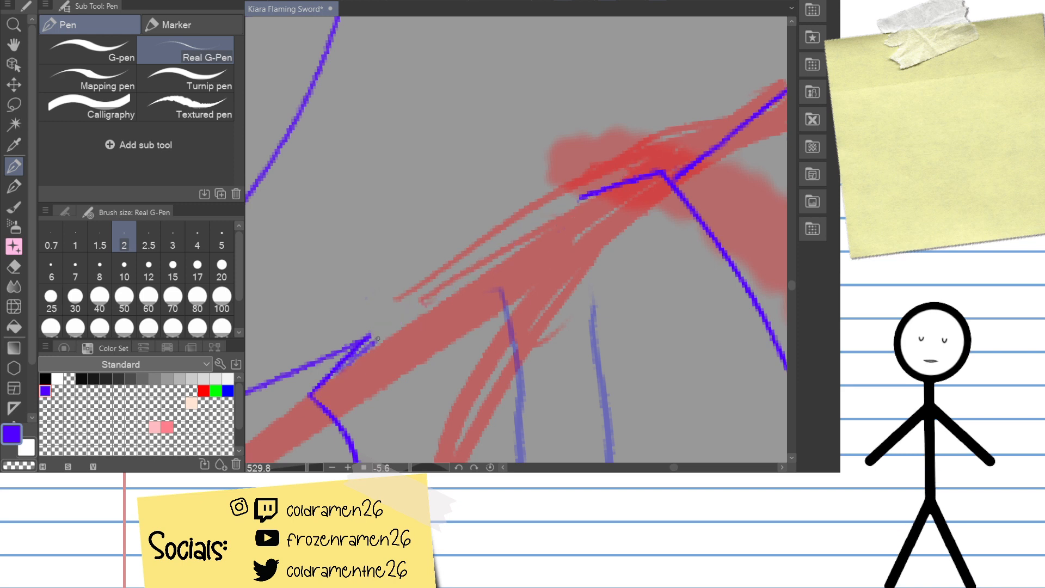
Step: Redraw the top edge as one stroke from the upper-left corner to the peak and erase the overlap near the peak
left_click_drag(344, 369, 656, 157)
left_click_drag(573, 301, 480, 327)
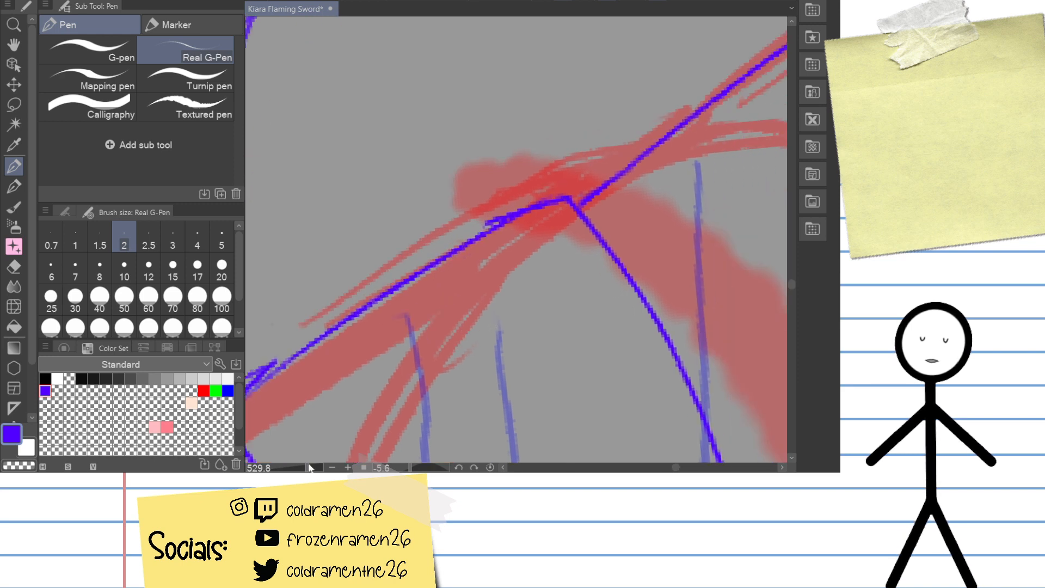
left_click_drag(311, 467, 317, 468)
left_click_drag(518, 283, 496, 333)
key("e")
mouse_move(381, 268)
left_mouse_down()
mouse_move(470, 239)
mouse_move(536, 200)
mouse_move(567, 204)
left_mouse_up()
left_click_drag(632, 196, 620, 173)
key("p")
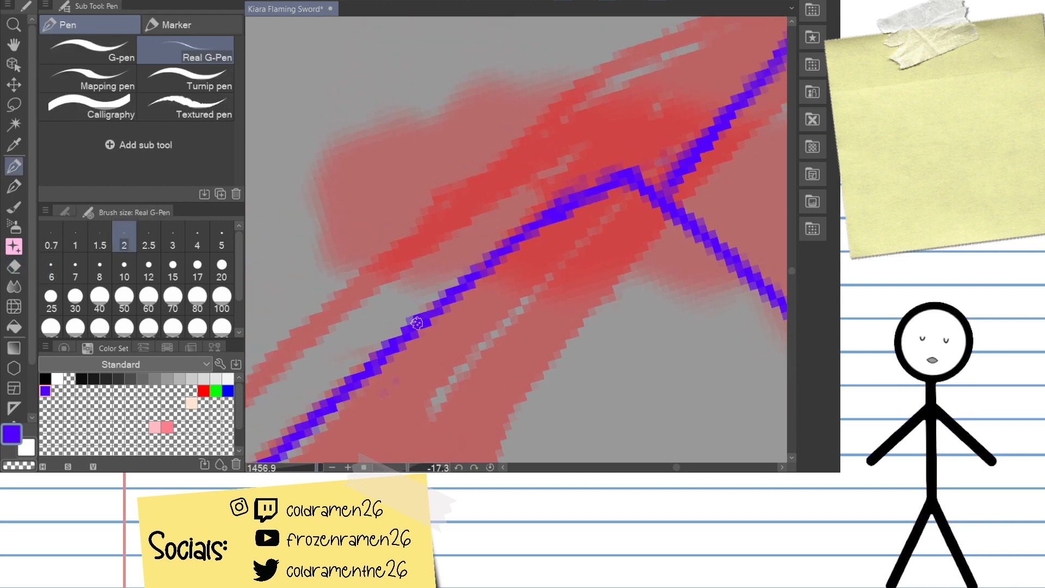
Step: Draw a new blue line from the upper edge down to the pointed corner, along the border of the red band
left_click_drag(417, 321, 616, 166)
left_click_drag(372, 368, 546, 142)
left_click_drag(408, 326, 478, 231)
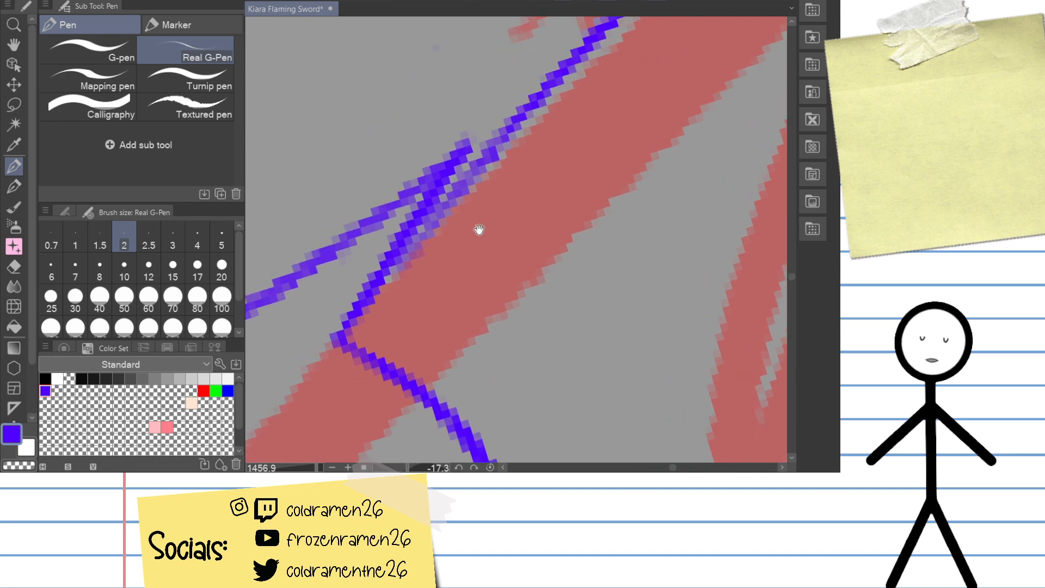
left_click_drag(521, 134, 356, 318)
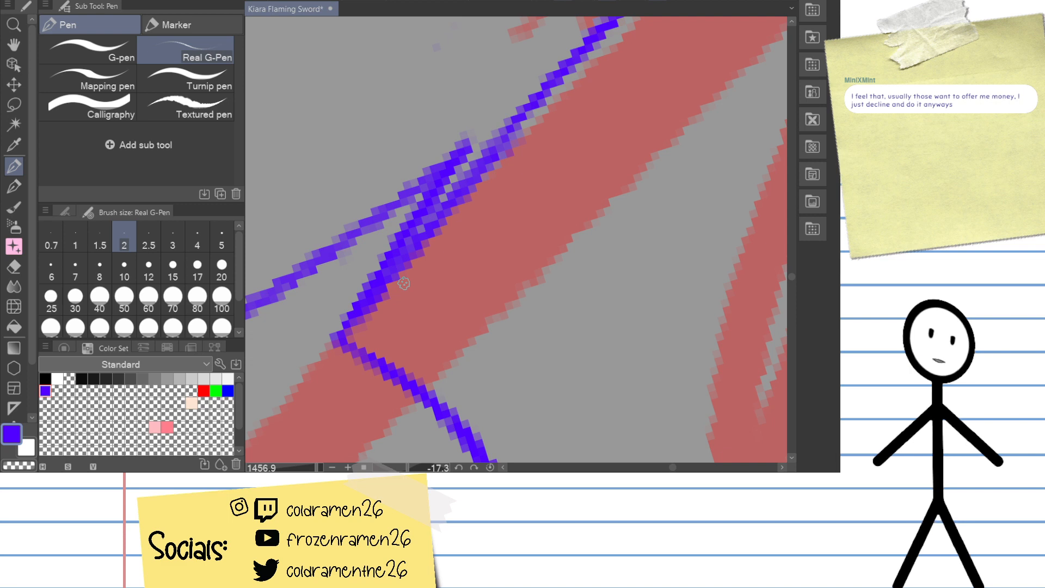
left_click_drag(403, 283, 392, 307)
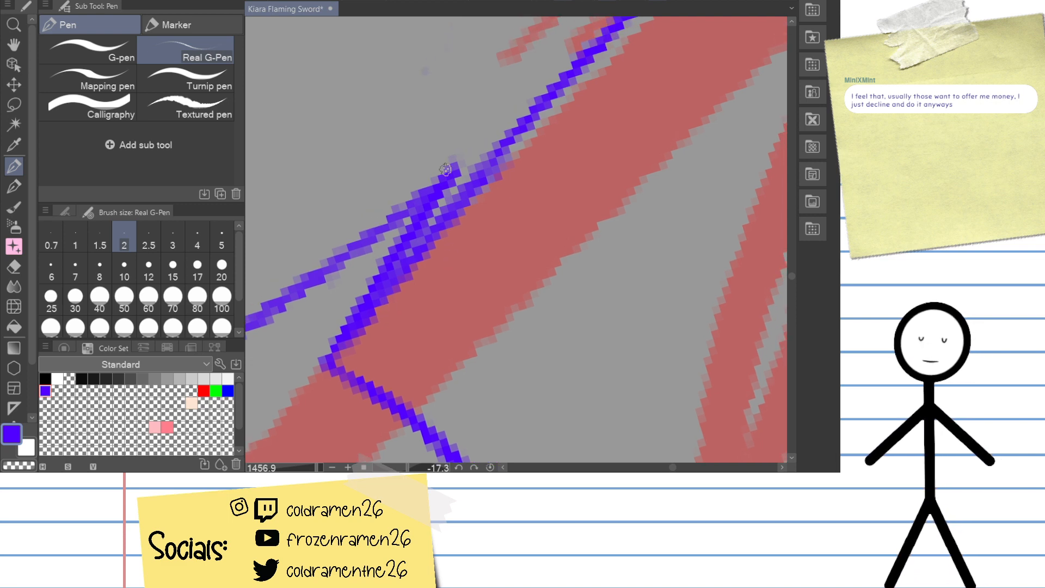
Step: Erase the old doubled line beside the new stroke, up to where it meets the loose diagonal line
key("e")
mouse_move(450, 163)
left_mouse_down()
mouse_move(441, 179)
mouse_move(460, 156)
left_mouse_up()
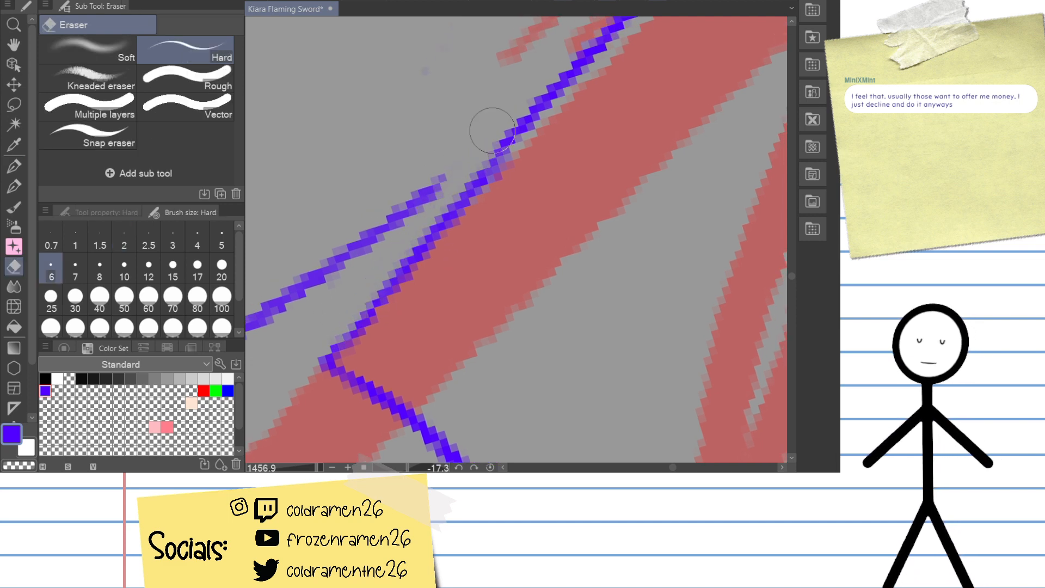
left_click_drag(467, 240, 497, 189)
Step: Retrace the line from the pointed corner up into the edge with the Real G-Pen and extend the loose line's tip to join it
key("p")
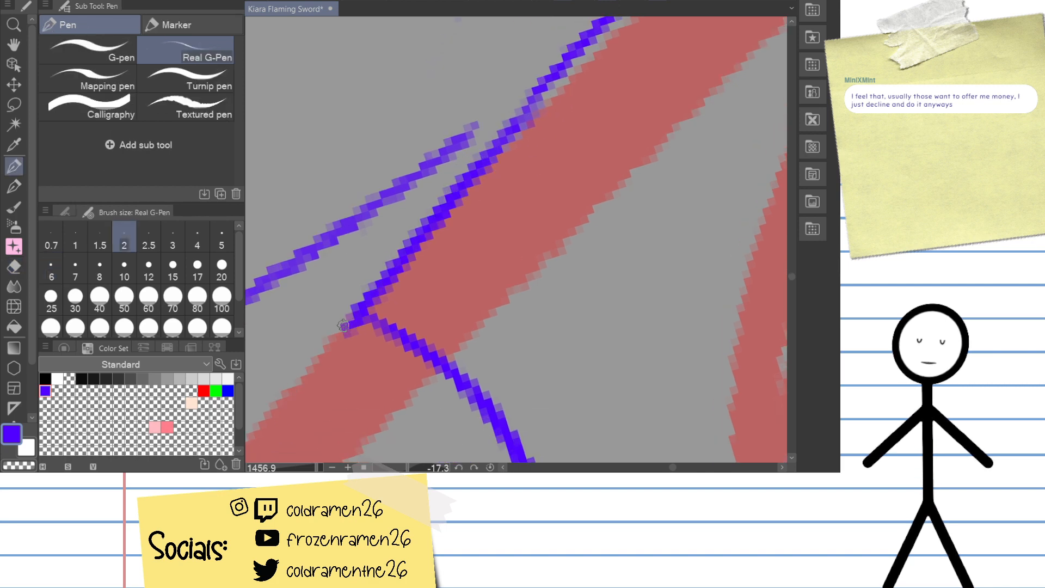
left_click_drag(361, 308, 546, 77)
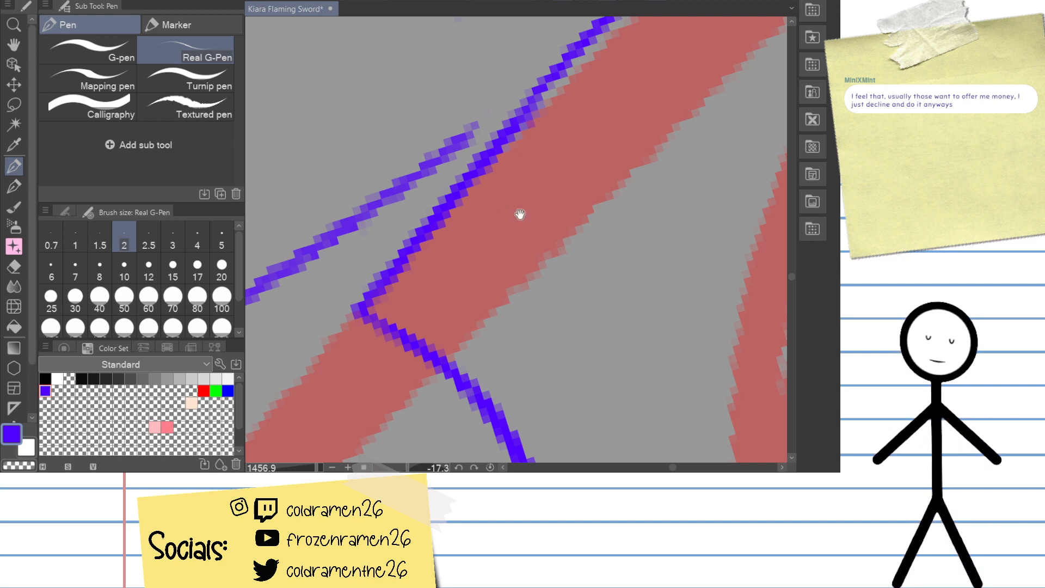
left_click_drag(517, 214, 469, 296)
left_click_drag(413, 227, 558, 109)
key("ctrl+z")
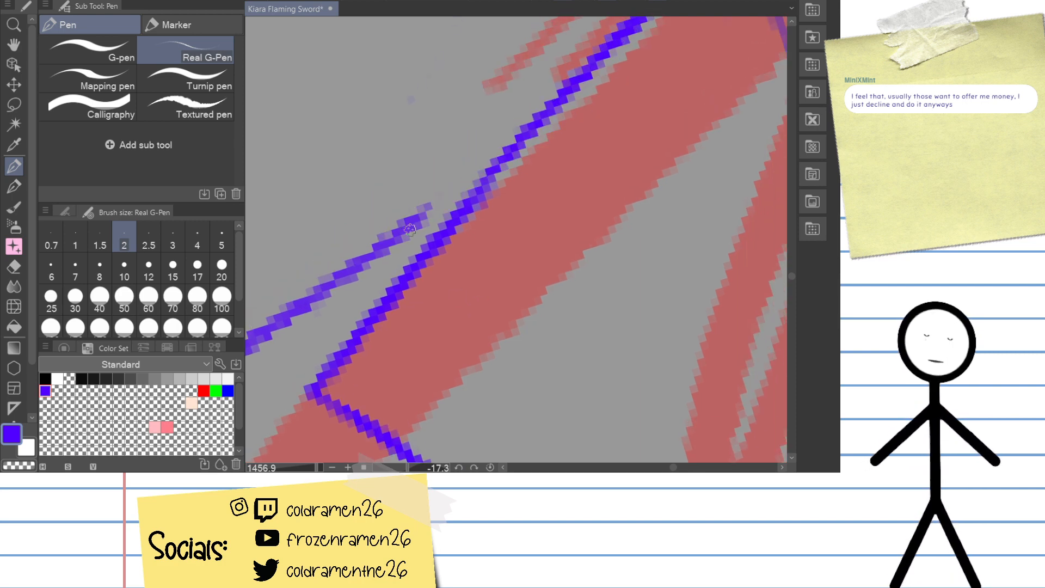
left_click_drag(410, 229, 536, 110)
left_click_drag(313, 391, 607, 100)
Step: Review the blue panel outlines from different rotations, ending close up on the lower corner where the side meets the near-horizontal line
left_click_drag(317, 468, 300, 468)
left_click_drag(653, 293, 647, 316)
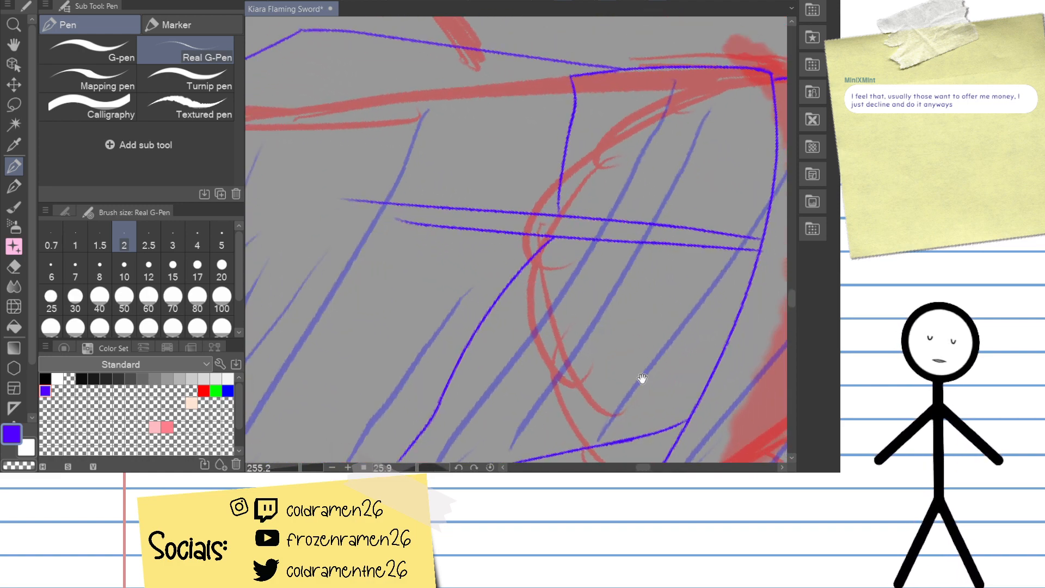
left_click_drag(642, 378, 629, 213)
mouse_move(699, 346)
left_mouse_down()
mouse_move(710, 261)
mouse_move(719, 283)
mouse_move(681, 315)
mouse_move(667, 367)
mouse_move(637, 346)
left_mouse_up()
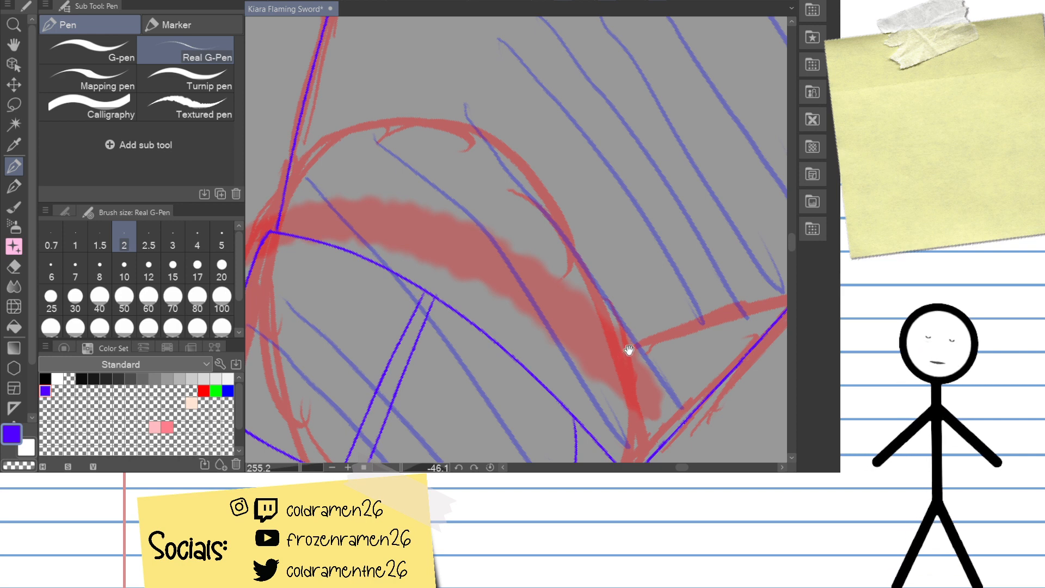
left_click_drag(629, 350, 679, 275)
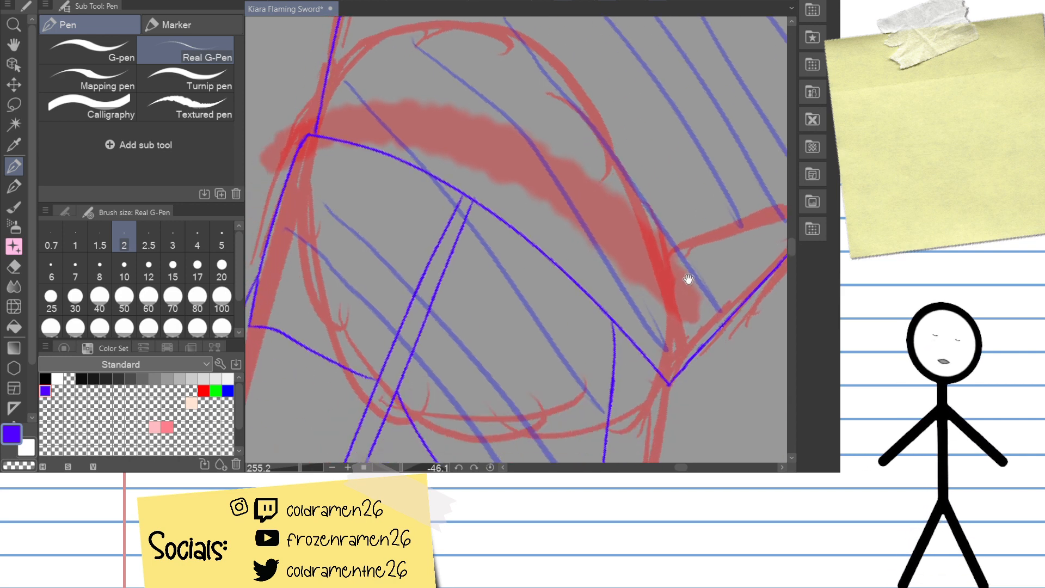
left_click_drag(674, 328, 593, 278)
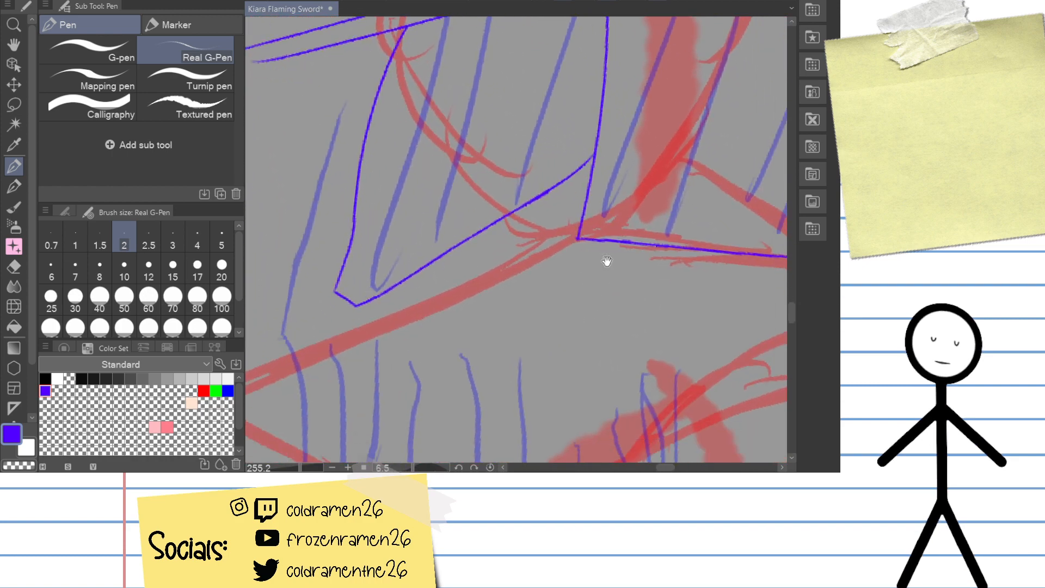
left_click_drag(304, 470, 312, 469)
left_click_drag(553, 301, 436, 284)
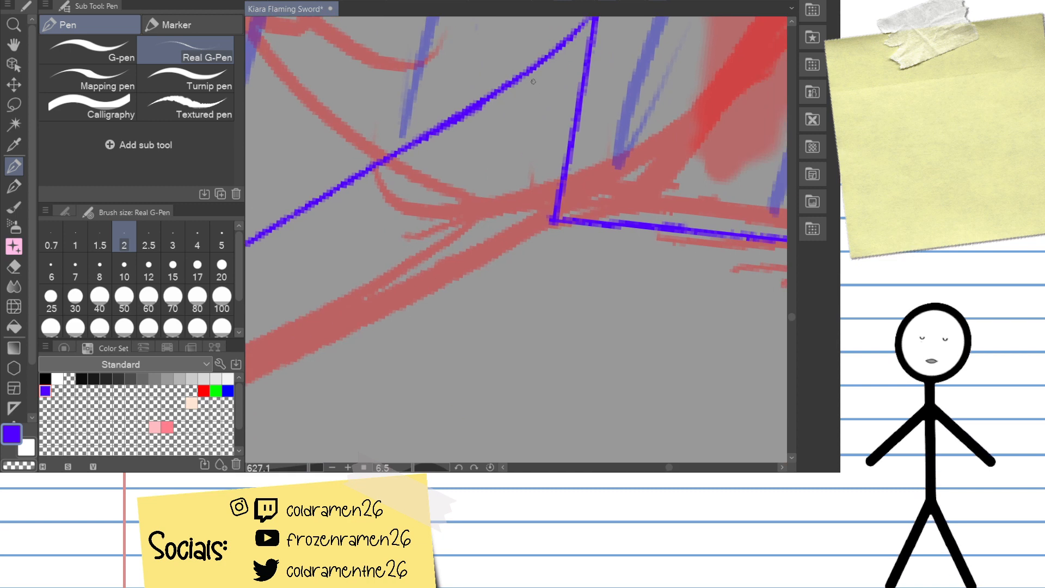
key("p")
key("p")
left_click_drag(543, 63, 469, 307)
key("ctrl+z")
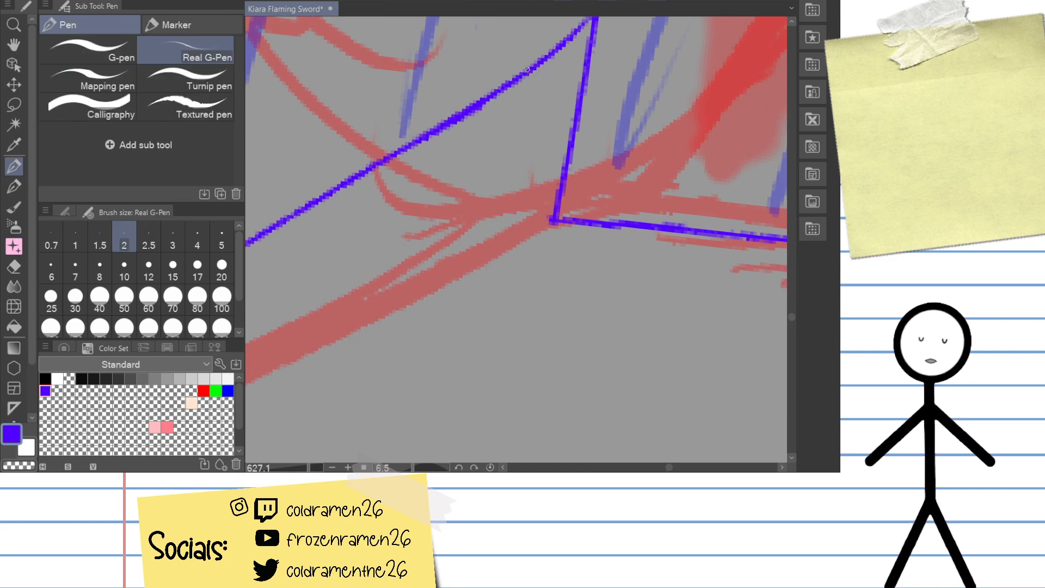
left_click_drag(528, 75, 481, 288)
key("ctrl+z")
left_click_drag(531, 77, 491, 279)
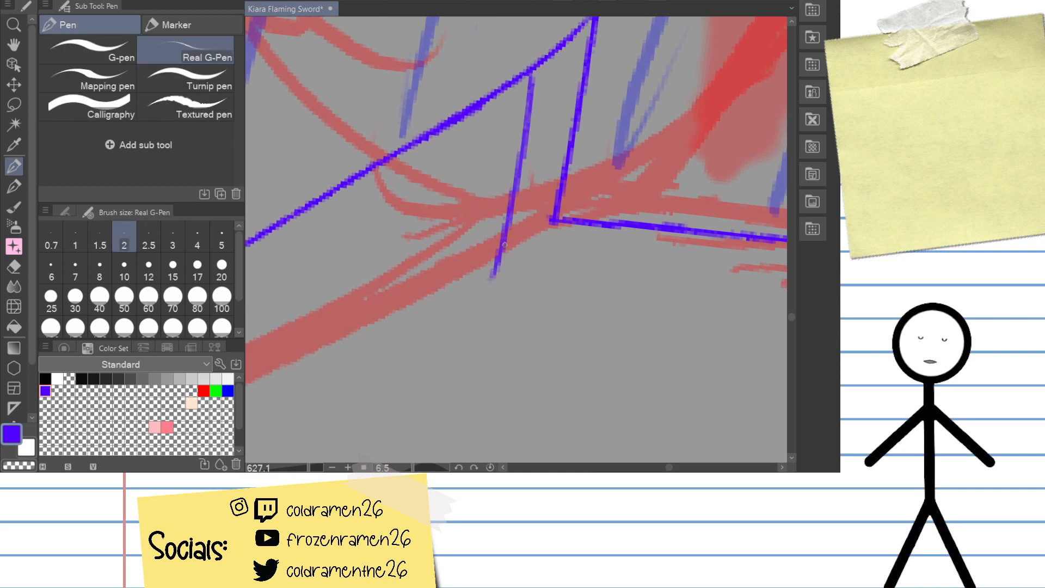
key("ctrl+z")
Step: Draw a short curved stroke from the lower corner down and to the left along the red band's lower border
mouse_move(553, 220)
left_mouse_down()
mouse_move(461, 272)
mouse_move(471, 271)
left_mouse_up()
key("ctrl+z")
key("ctrl+z")
mouse_move(525, 76)
left_mouse_down()
mouse_move(493, 224)
mouse_move(467, 292)
mouse_move(517, 117)
mouse_move(465, 289)
left_mouse_up()
key("ctrl+z")
key("ctrl+z")
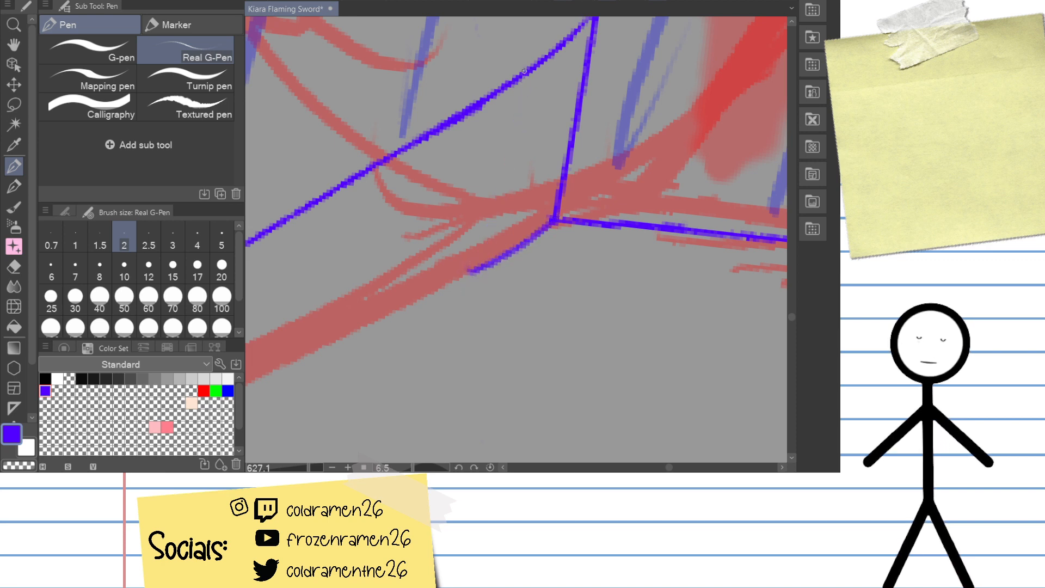
Step: Draw a slanted line from the diagonal edge down to the end of the short curved stroke and erase the overshooting ends
left_click_drag(525, 75, 462, 294)
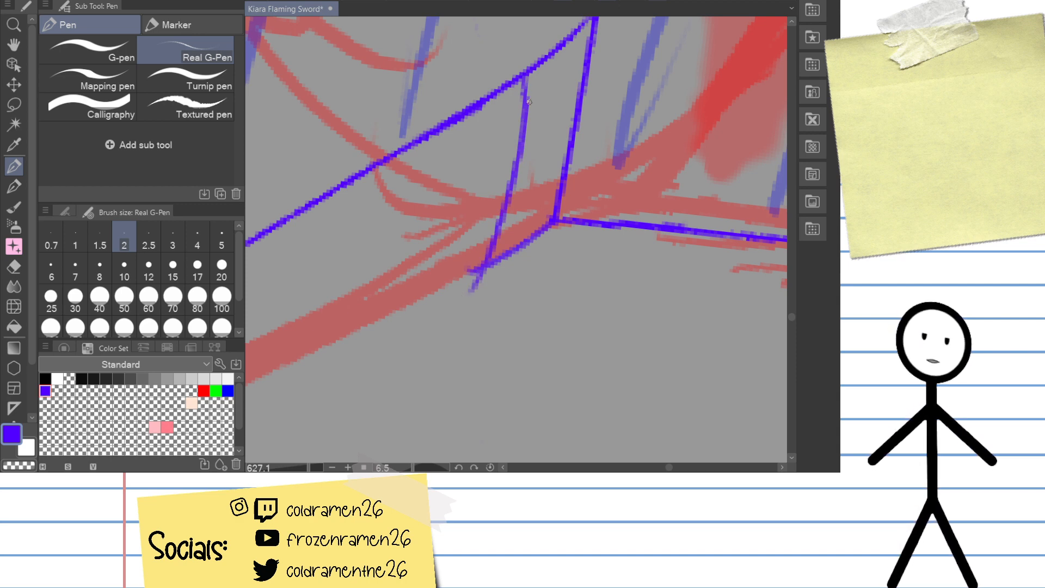
left_click_drag(518, 81, 501, 224)
key("ctrl+z")
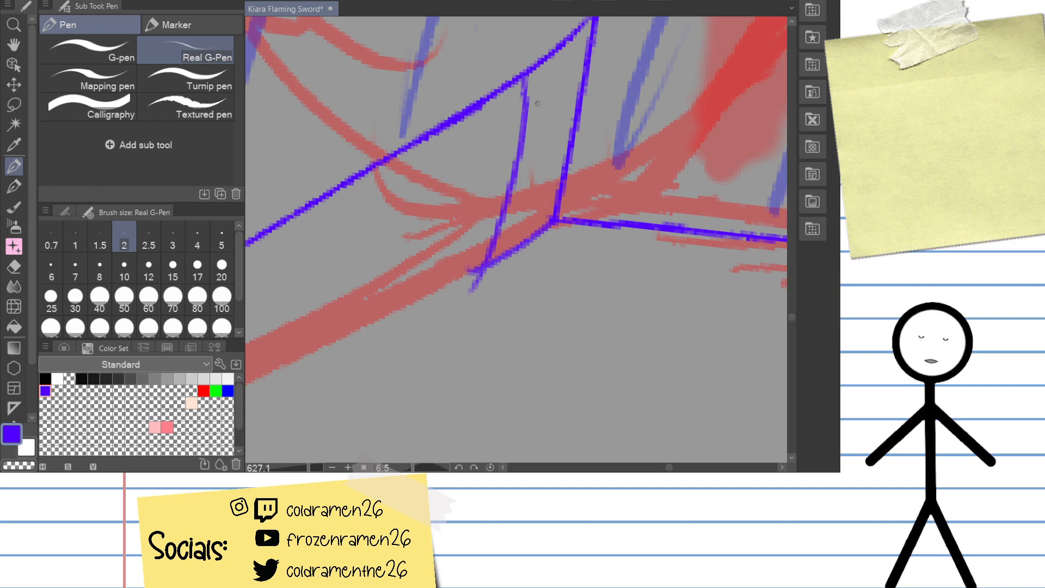
key("ctrl+z")
left_click_drag(525, 79, 469, 297)
key("ctrl+z")
key("e")
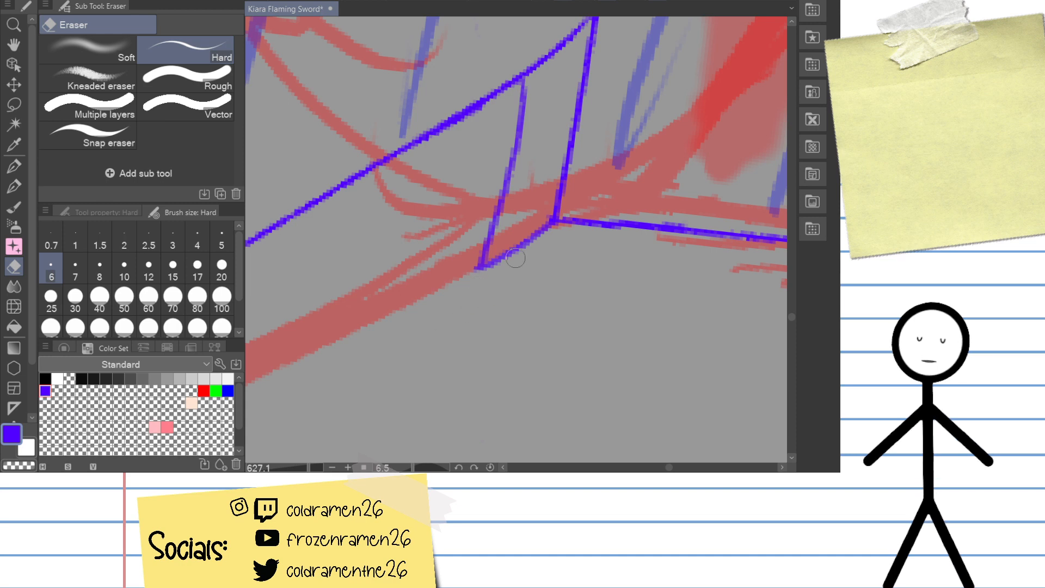
left_click_drag(579, 179, 538, 263)
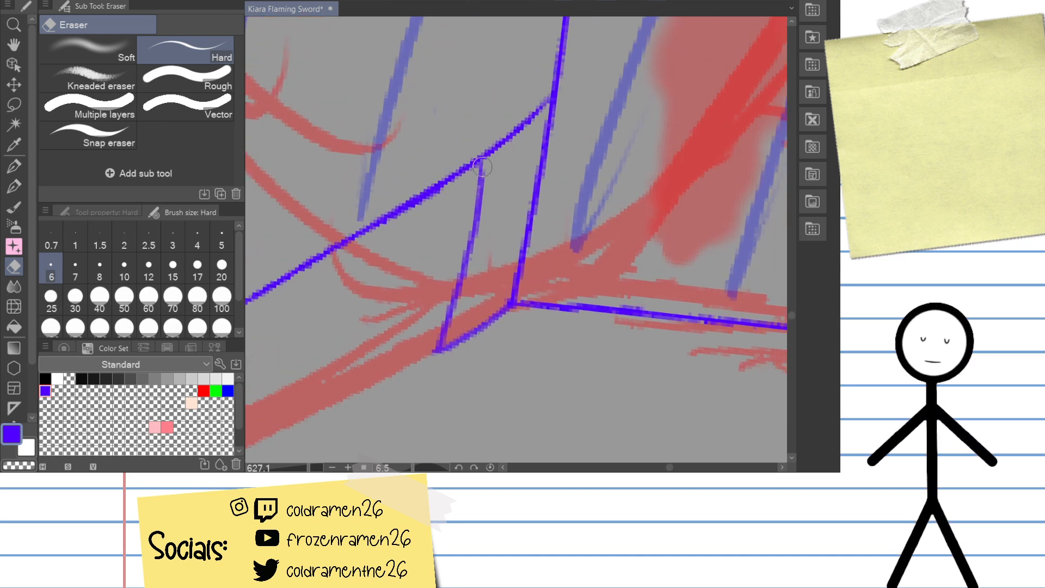
Step: Examine the shape's peak, side edges and crossbar lines, and how the new small strip fits at the lower corner
mouse_move(569, 125)
left_mouse_down()
mouse_move(524, 315)
mouse_move(518, 440)
left_mouse_up()
mouse_move(505, 31)
left_mouse_down()
mouse_move(532, 128)
mouse_move(550, 375)
left_mouse_up()
left_click_drag(550, 169, 593, 436)
left_click_drag(512, 87, 562, 163)
left_click_drag(625, 212, 542, 119)
left_click_drag(570, 173, 542, 259)
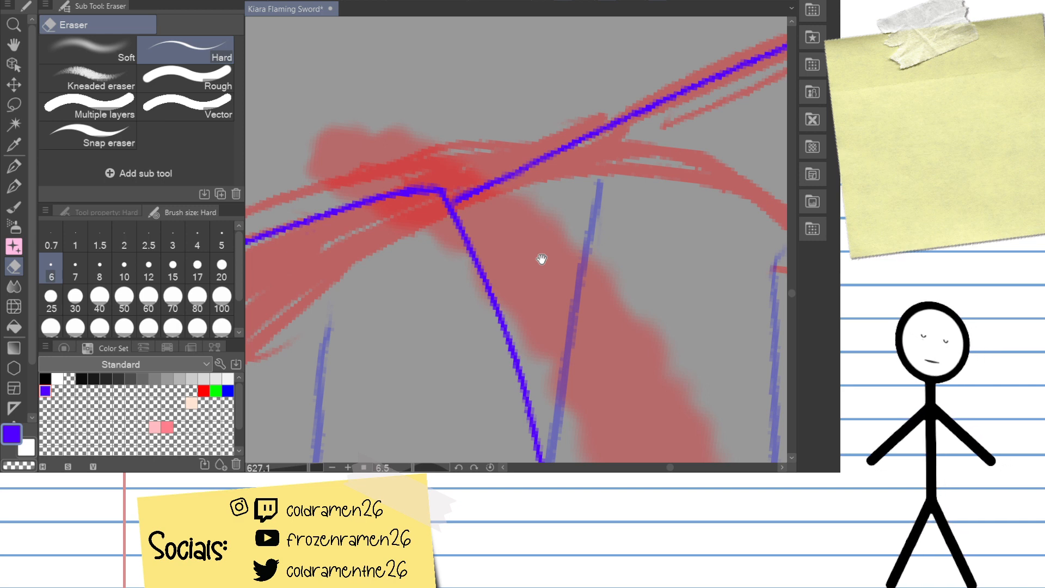
left_click_drag(542, 259, 617, 44)
left_click_drag(562, 287, 532, 333)
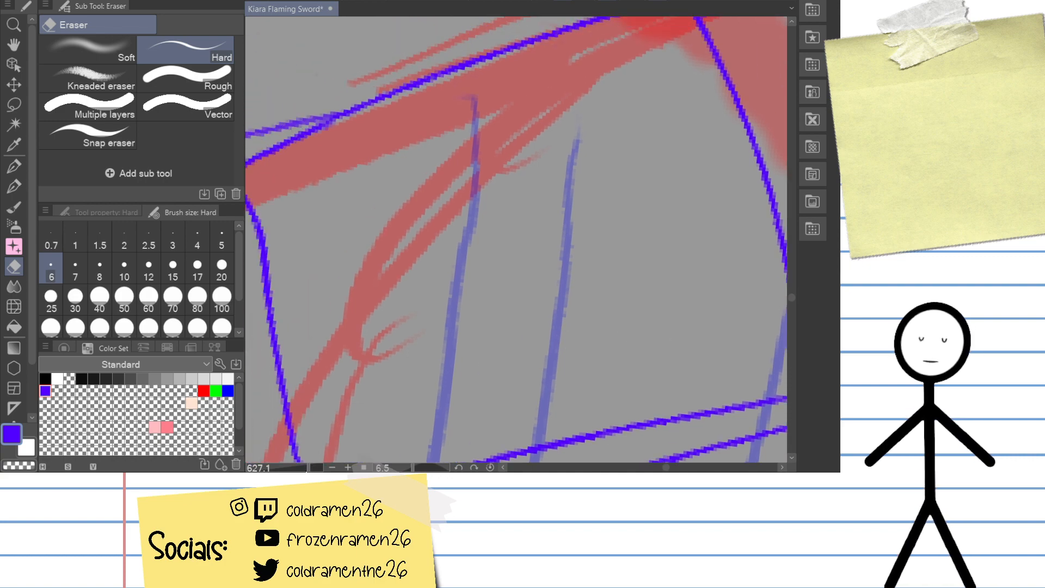
left_click_drag(308, 469, 299, 469)
left_click_drag(572, 331, 476, 173)
left_click_drag(531, 306, 542, 189)
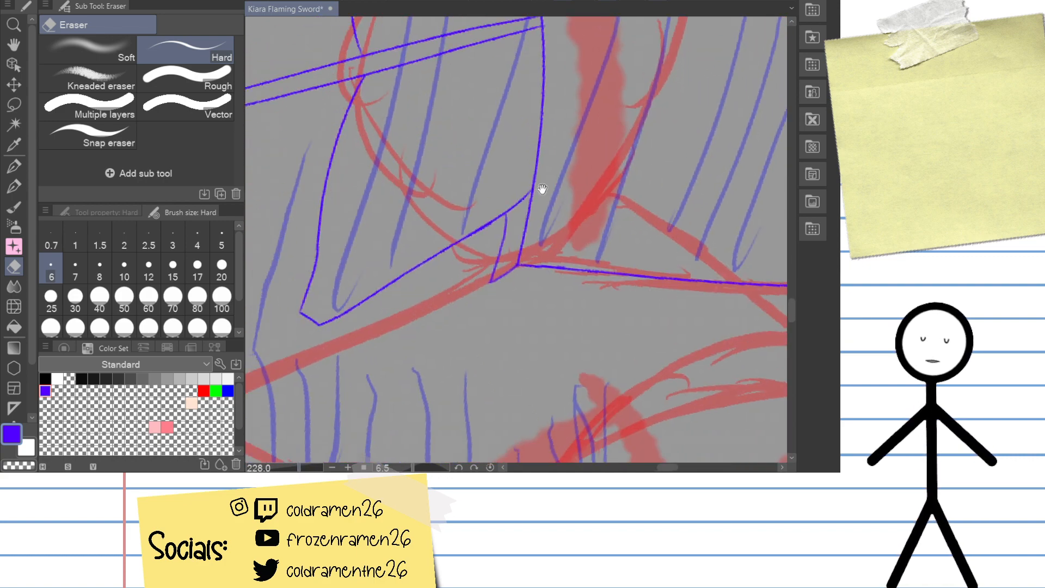
Step: Erase the excess thickness on the underside of the diagonal edge, left of the new slanted line, to even out its width
left_click_drag(543, 358, 570, 373)
left_click_drag(300, 467, 315, 469)
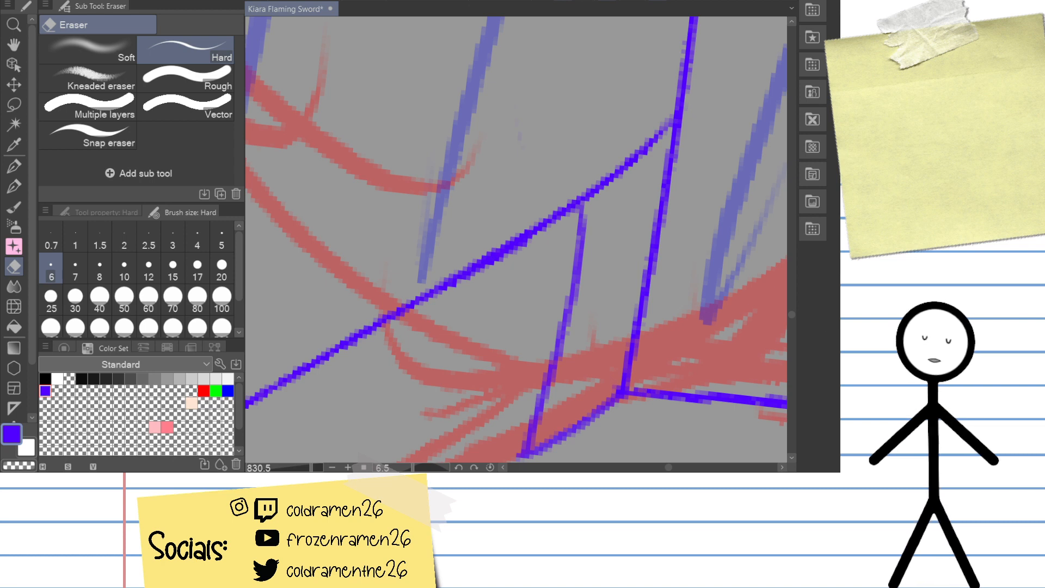
left_click_drag(518, 247, 473, 271)
key("ctrl+z")
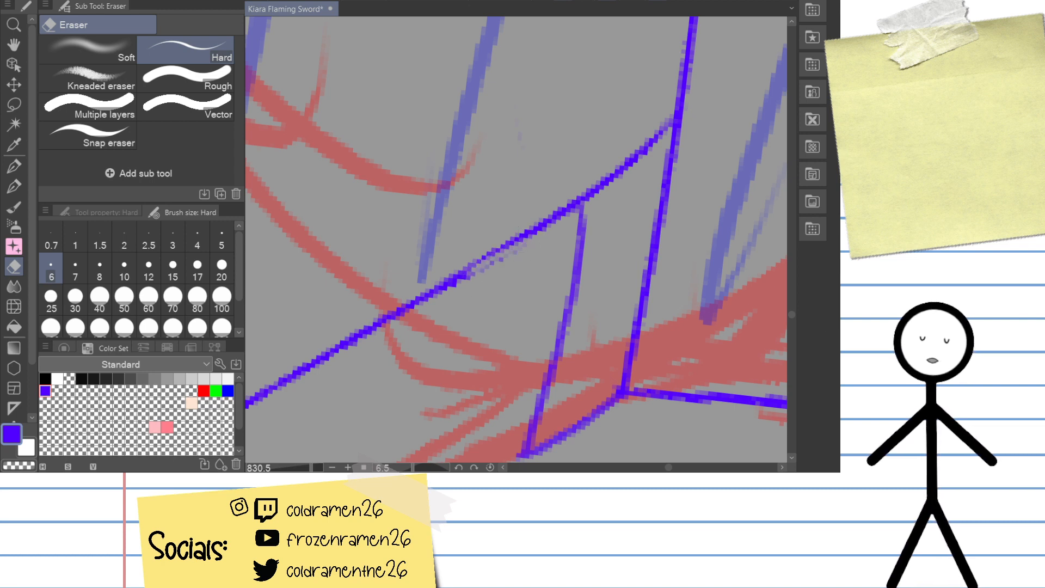
key("ctrl+z")
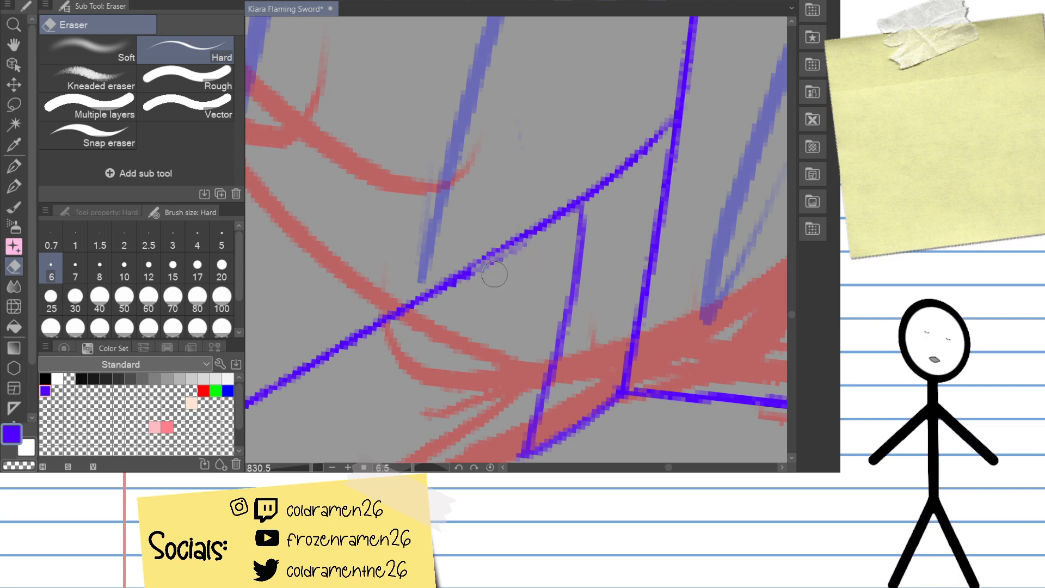
key("ctrl+z")
left_click_drag(527, 250, 484, 270)
left_click_drag(535, 243, 463, 279)
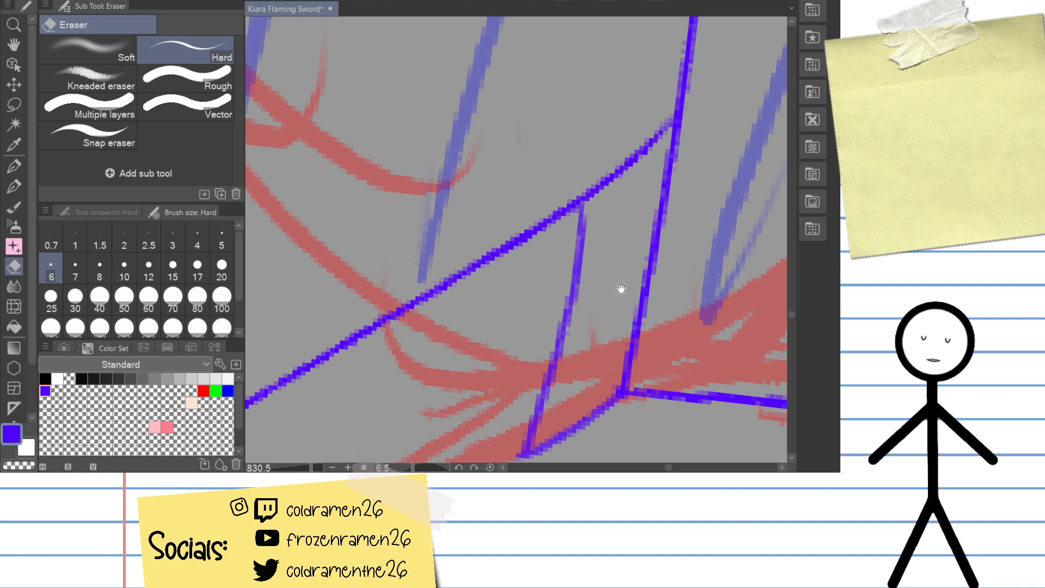
left_click_drag(592, 335, 602, 249)
left_click_drag(574, 320, 606, 296)
left_click_drag(542, 356, 614, 238)
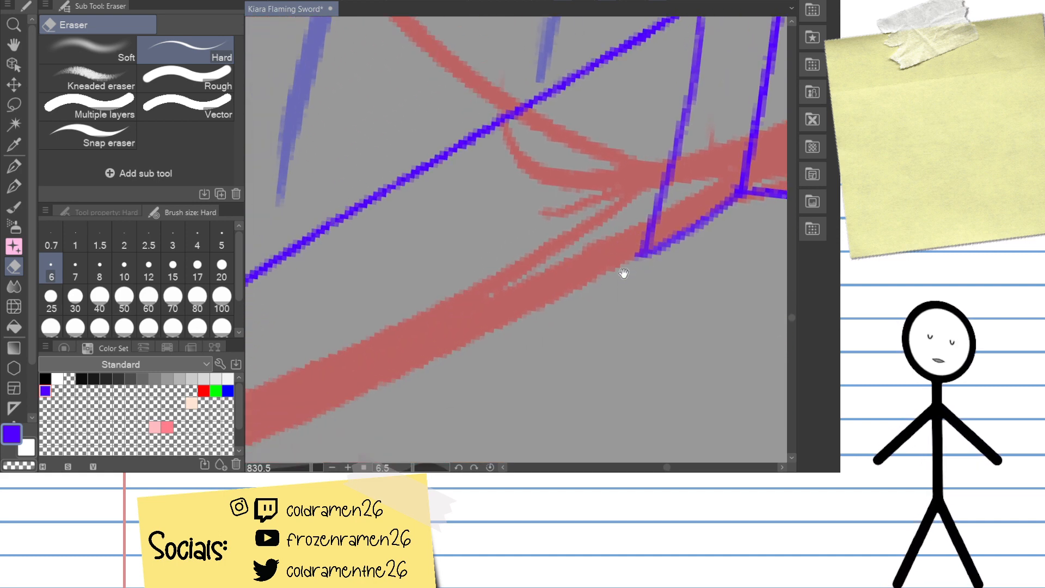
left_click_drag(544, 275, 616, 335)
left_click_drag(567, 265, 610, 302)
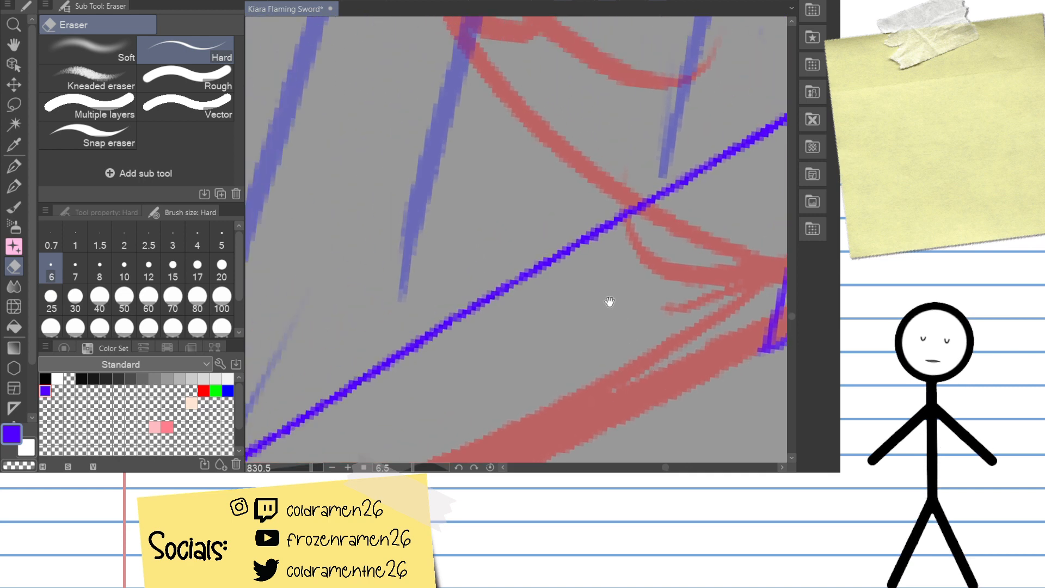
mouse_move(708, 270)
left_mouse_down()
mouse_move(606, 278)
mouse_move(614, 252)
mouse_move(569, 277)
mouse_move(606, 286)
mouse_move(570, 293)
mouse_move(588, 268)
mouse_move(520, 284)
mouse_move(528, 276)
mouse_move(539, 284)
left_mouse_up()
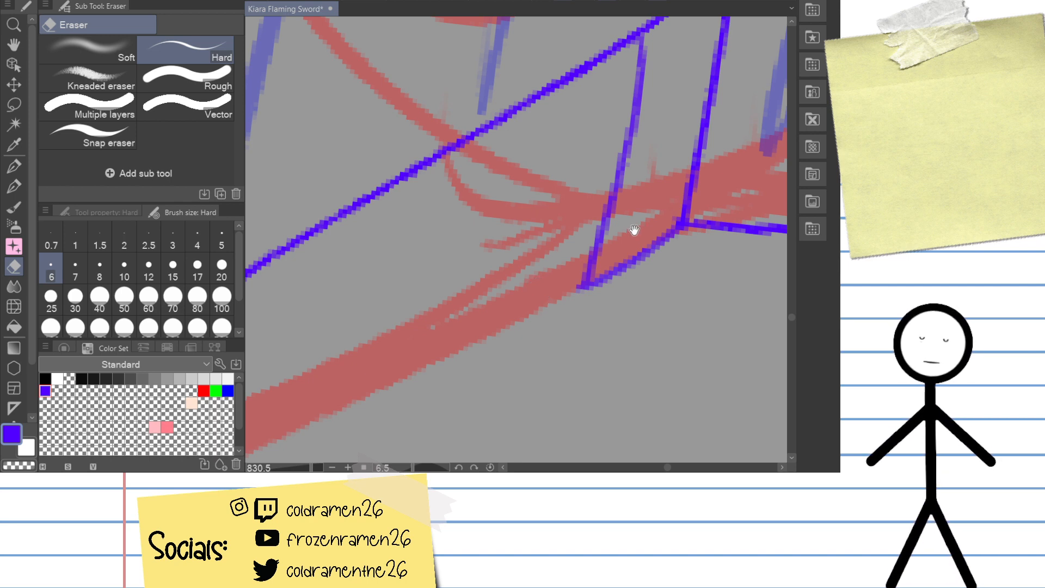
left_click_drag(634, 228, 602, 285)
Step: Draw a second slanted Real G-Pen line from the diagonal edge down across the red band, left of the first slanted line
key("p")
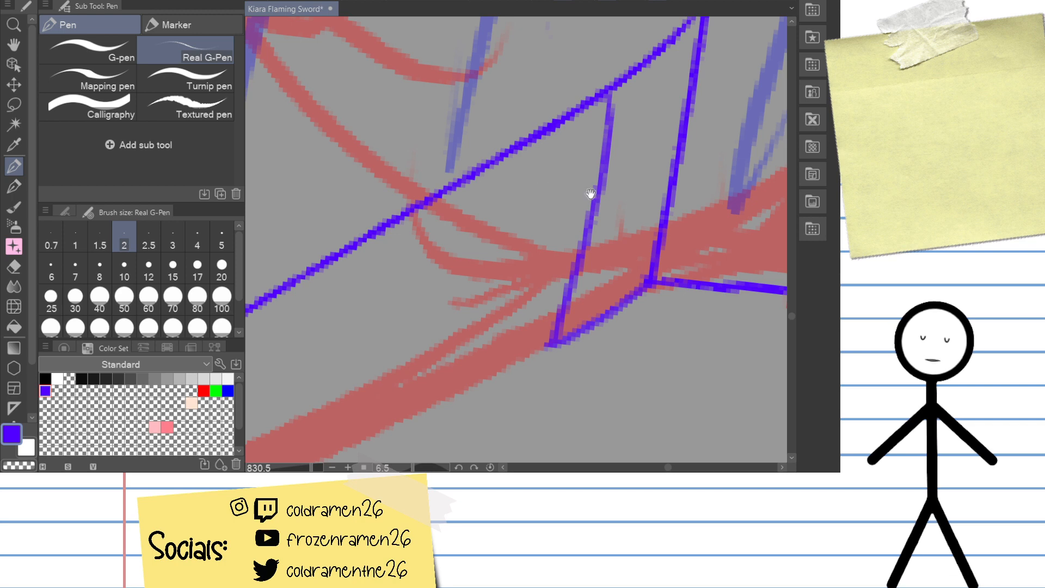
left_click_drag(421, 249, 613, 156)
left_click_drag(462, 286, 611, 191)
mouse_move(681, 211)
left_mouse_down()
mouse_move(502, 250)
mouse_move(437, 250)
left_mouse_up()
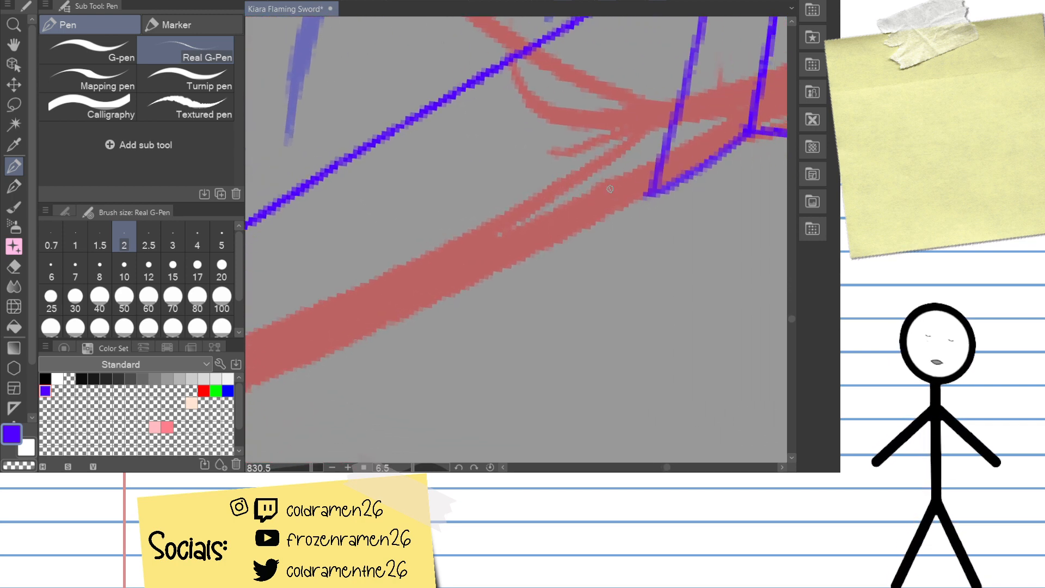
left_click_drag(692, 193, 617, 216)
mouse_move(688, 132)
left_mouse_down()
mouse_move(697, 146)
mouse_move(609, 237)
left_mouse_up()
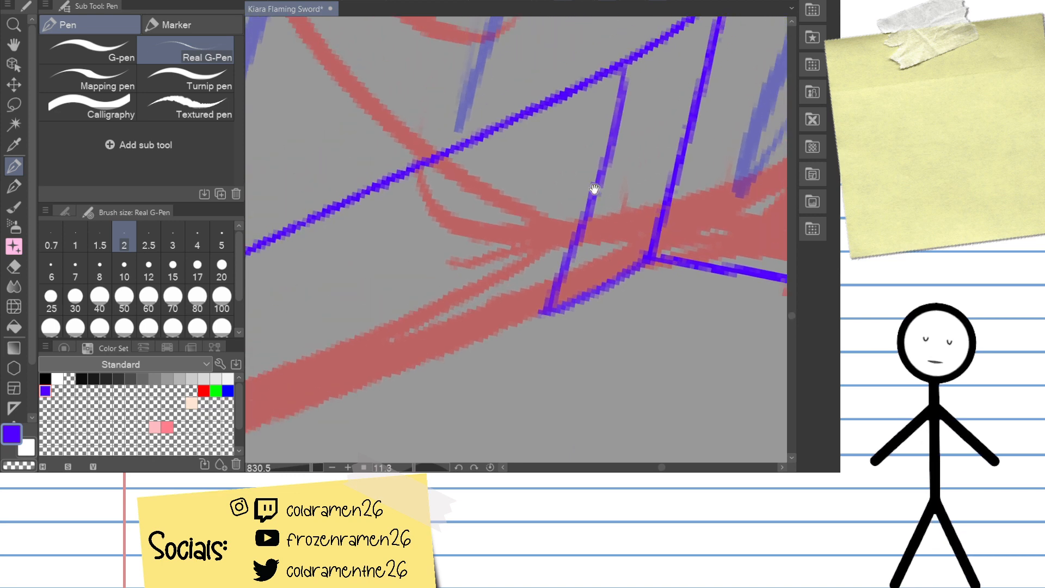
left_click_drag(600, 190, 574, 252)
mouse_move(602, 148)
left_mouse_down()
mouse_move(633, 107)
mouse_move(477, 334)
left_mouse_up()
key("ctrl+z")
left_click_drag(561, 126, 486, 378)
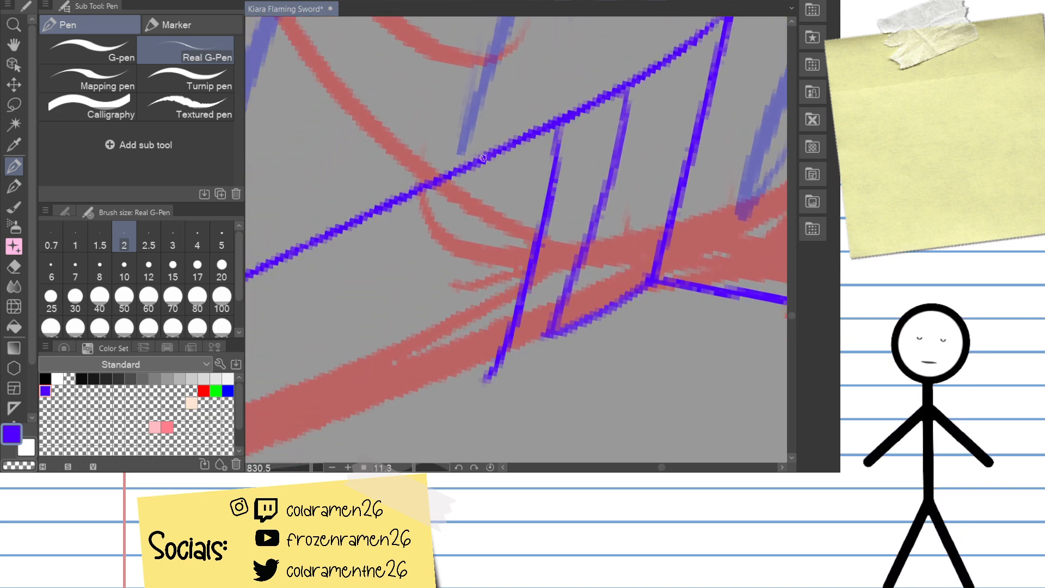
Step: Add a faint stroke left of the second slanted line and draw a third roughly parallel line down across the red band
left_click_drag(554, 153, 479, 203)
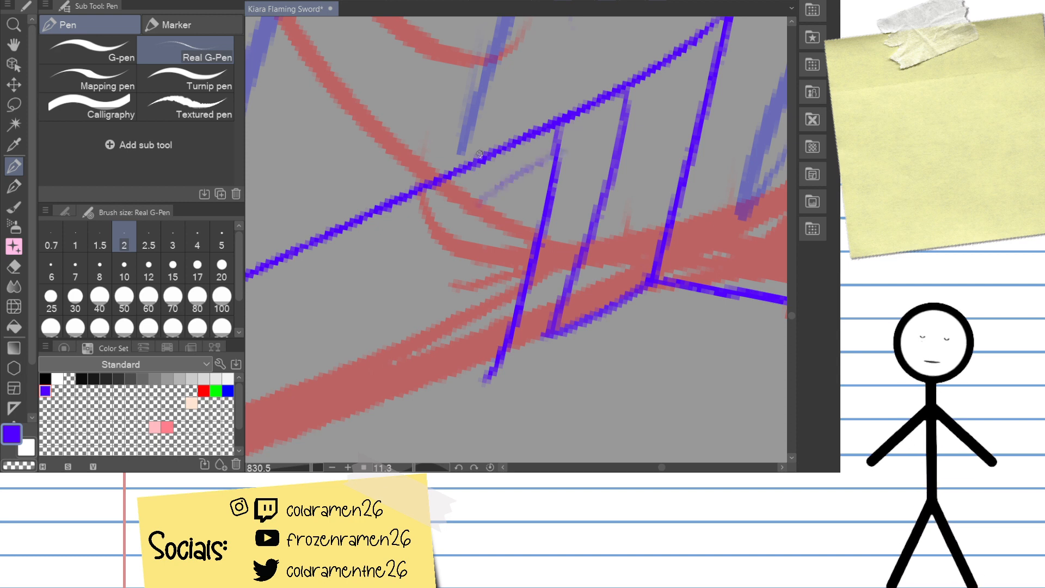
mouse_move(482, 157)
left_mouse_down()
mouse_move(421, 356)
mouse_move(391, 414)
left_mouse_up()
scroll(492, 284, "left", 3)
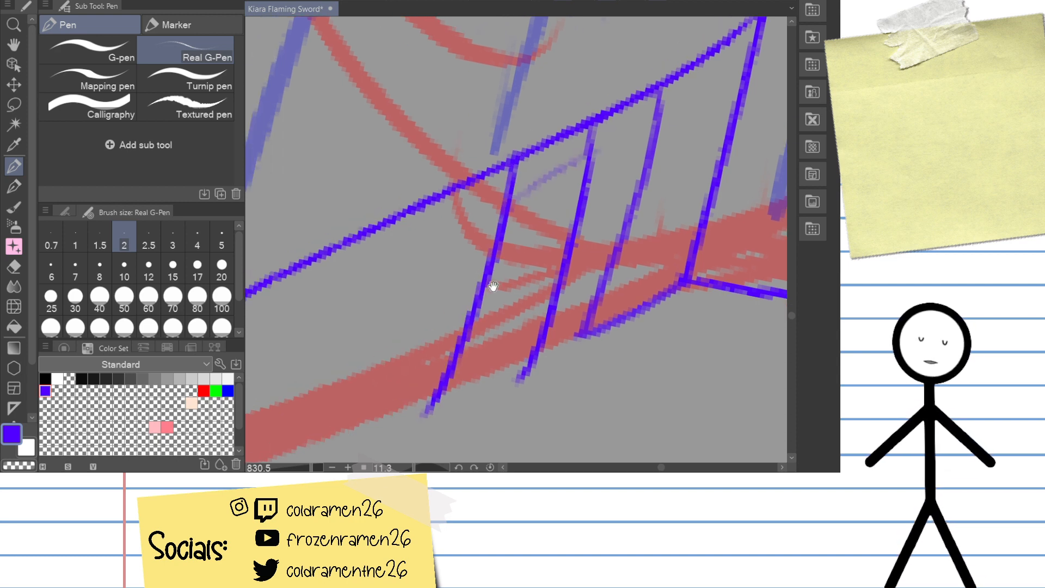
Step: Erase the lower part of the long side edge, from the striped strip's tip up past the ends of the two crossbar lines
key("ctrl+z")
mouse_move(524, 172)
left_mouse_down()
mouse_move(462, 397)
mouse_move(525, 236)
mouse_move(671, 221)
left_mouse_up()
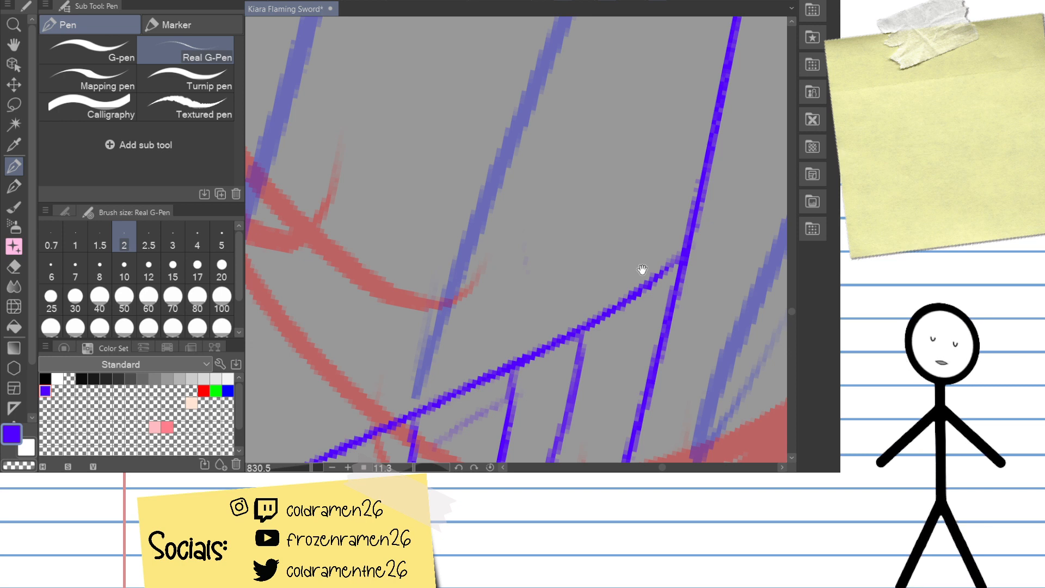
mouse_move(642, 270)
left_mouse_down()
mouse_move(672, 187)
mouse_move(626, 212)
left_mouse_up()
key("e")
mouse_move(581, 250)
left_mouse_down()
mouse_move(590, 233)
mouse_move(566, 227)
mouse_move(578, 179)
mouse_move(572, 137)
mouse_move(557, 276)
mouse_move(497, 100)
mouse_move(541, 308)
mouse_move(518, 264)
mouse_move(522, 272)
mouse_move(482, 112)
mouse_move(500, 282)
left_mouse_up()
mouse_move(474, 253)
left_mouse_down()
mouse_move(432, 144)
mouse_move(514, 227)
left_mouse_up()
left_click_drag(487, 183, 505, 219)
left_click_drag(470, 165, 460, 150)
left_click_drag(486, 155, 529, 230)
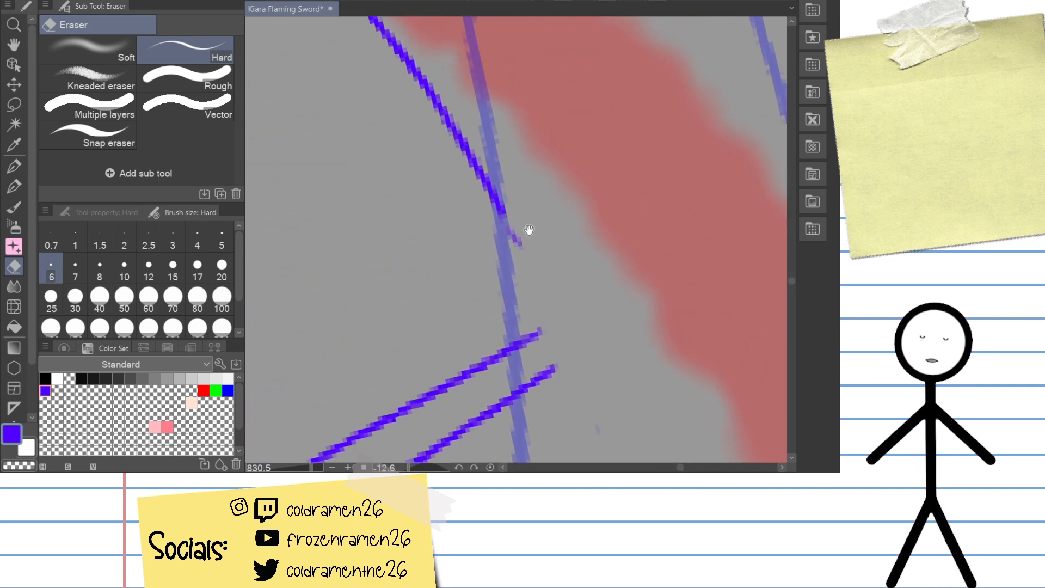
Step: Erase the remaining upper part of the side edge up to the peak and clear its junction there
mouse_move(494, 190)
left_mouse_down()
mouse_move(510, 235)
mouse_move(476, 165)
mouse_move(633, 300)
left_mouse_up()
left_click_drag(615, 274, 502, 117)
left_click_drag(497, 113, 443, 56)
left_click_drag(471, 98, 510, 238)
mouse_move(482, 197)
left_mouse_down()
mouse_move(446, 166)
mouse_move(460, 153)
left_mouse_up()
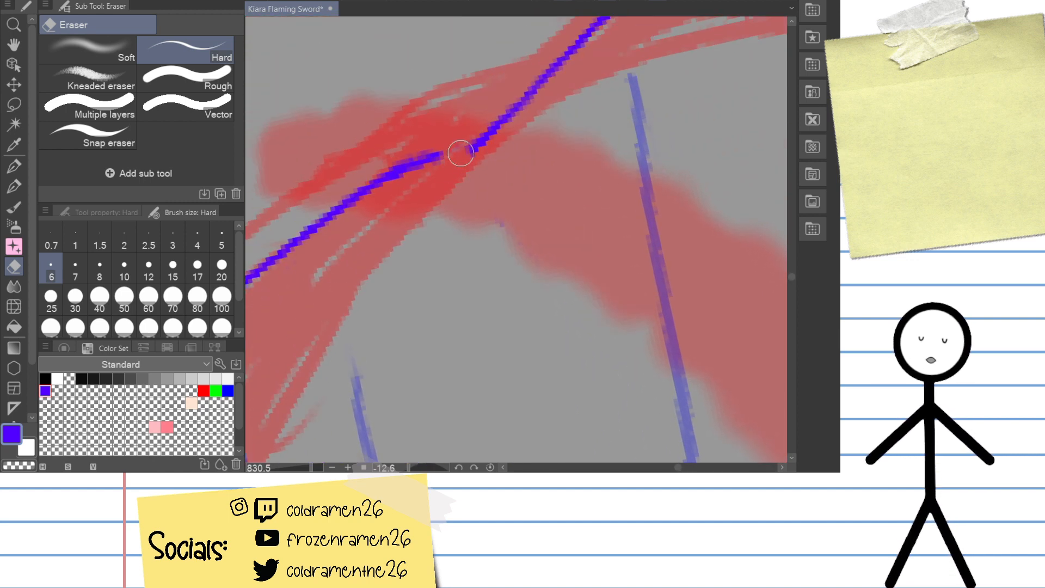
key("p")
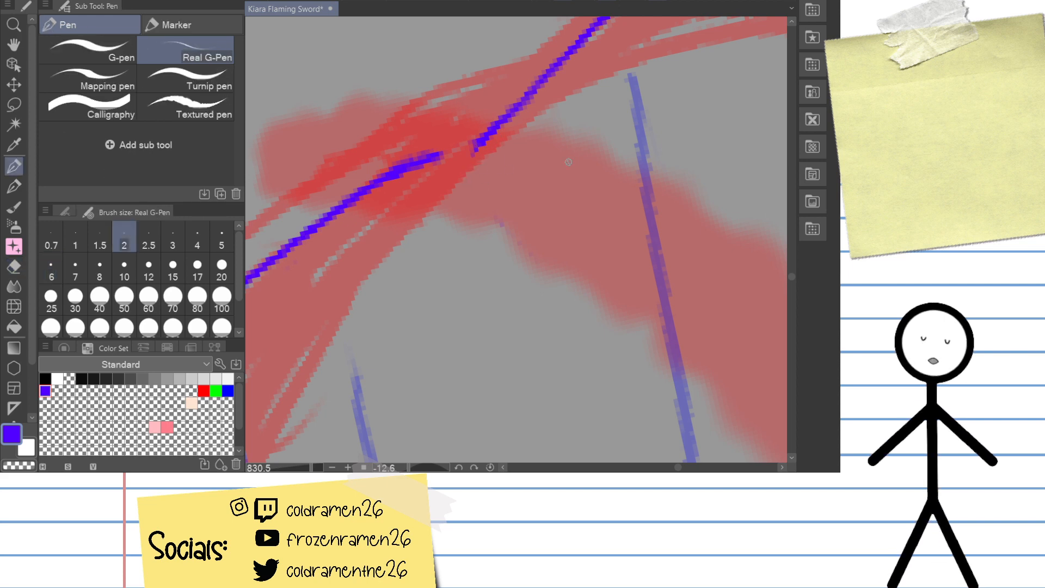
left_click_drag(430, 154, 502, 133)
key("ctrl+z")
left_click_drag(439, 155, 533, 130)
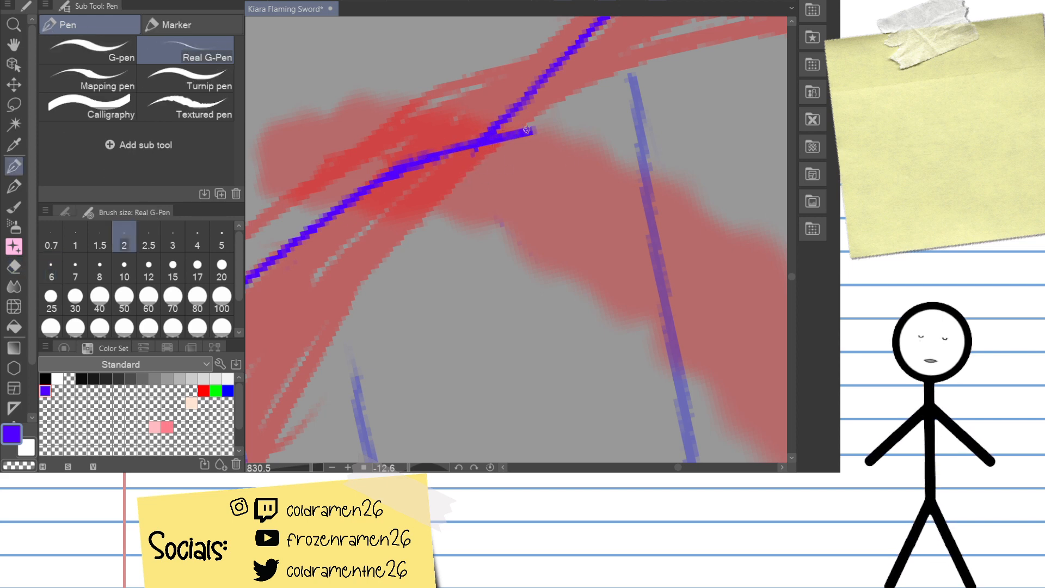
key("ctrl+z")
left_click_drag(429, 156, 512, 117)
key("ctrl+z")
mouse_move(414, 161)
left_mouse_down()
mouse_move(509, 115)
mouse_move(478, 137)
mouse_move(555, 116)
left_mouse_up()
key("ctrl+z")
key("ctrl+z")
mouse_move(432, 156)
left_mouse_down()
mouse_move(509, 140)
mouse_move(379, 117)
left_mouse_up()
key("ctrl+z")
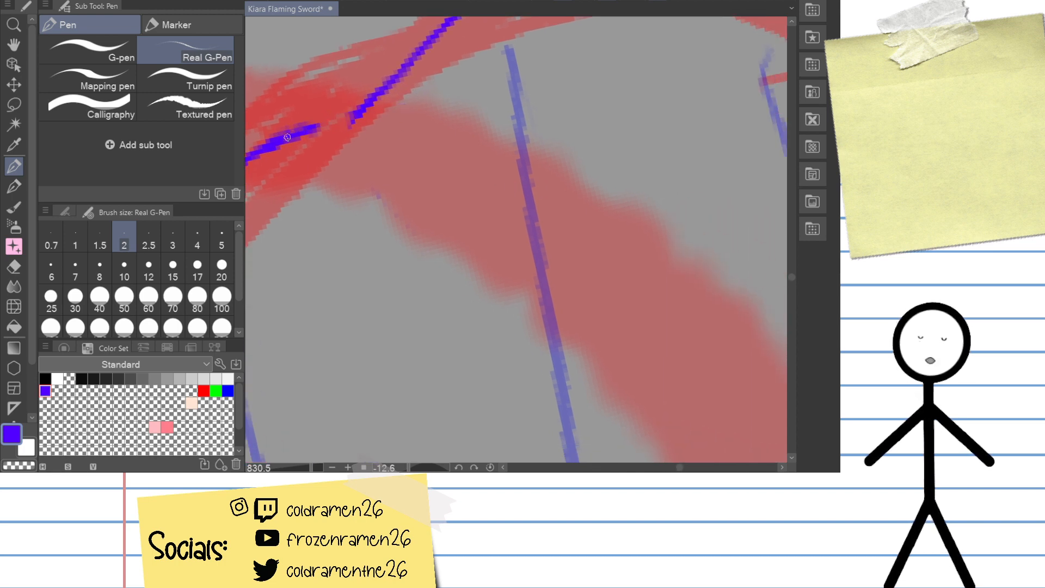
mouse_move(288, 138)
left_mouse_down()
mouse_move(398, 87)
mouse_move(459, 166)
left_mouse_up()
key("ctrl+z")
Step: Erase the stray speck below the peak and extend the left upper edge with the Real G-Pen to meet the right edge
key("e")
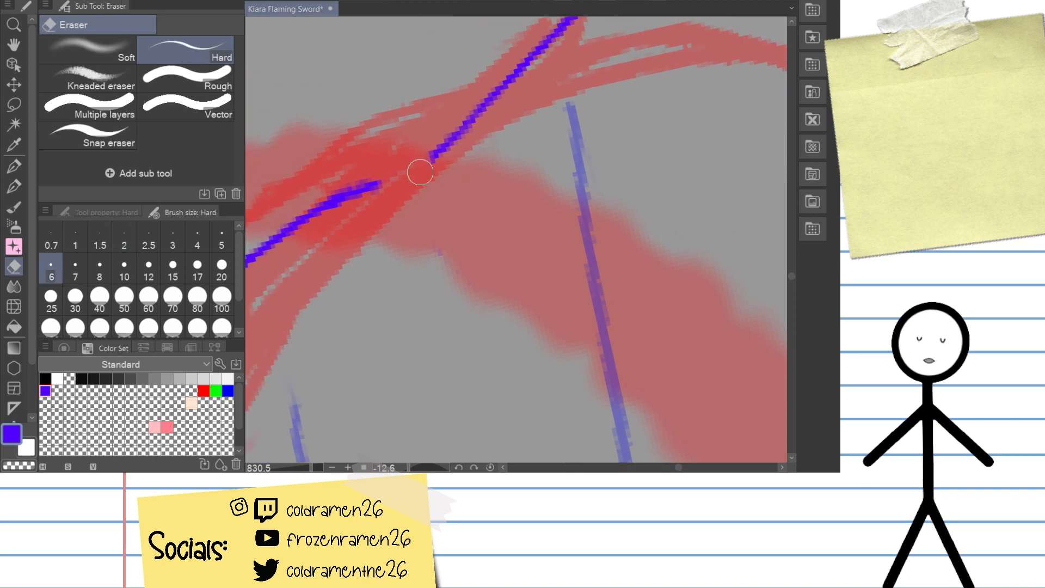
left_click_drag(434, 240, 497, 251)
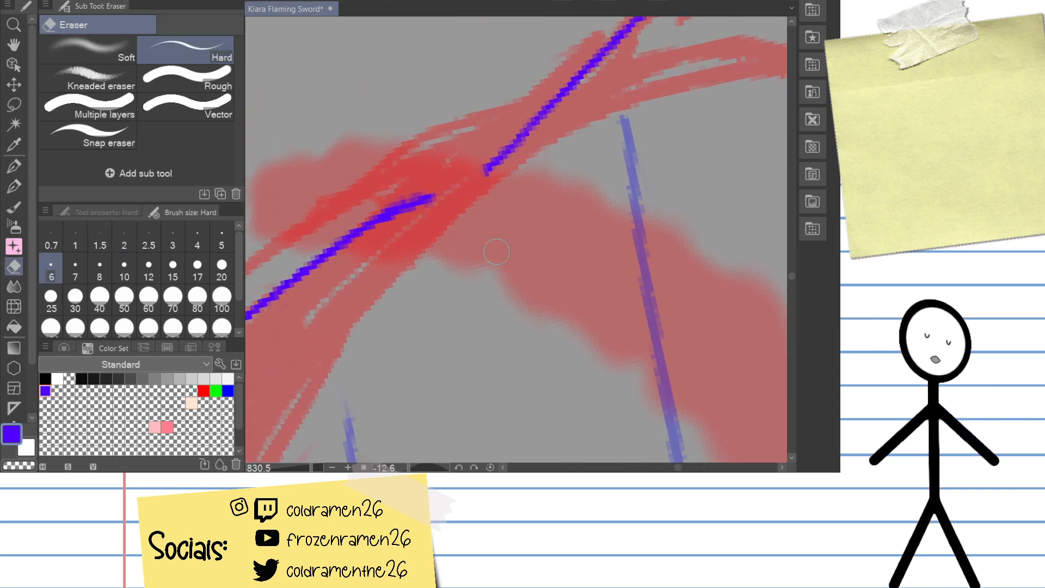
key("p")
mouse_move(397, 208)
left_mouse_down()
mouse_move(473, 168)
mouse_move(401, 210)
left_mouse_up()
key("e")
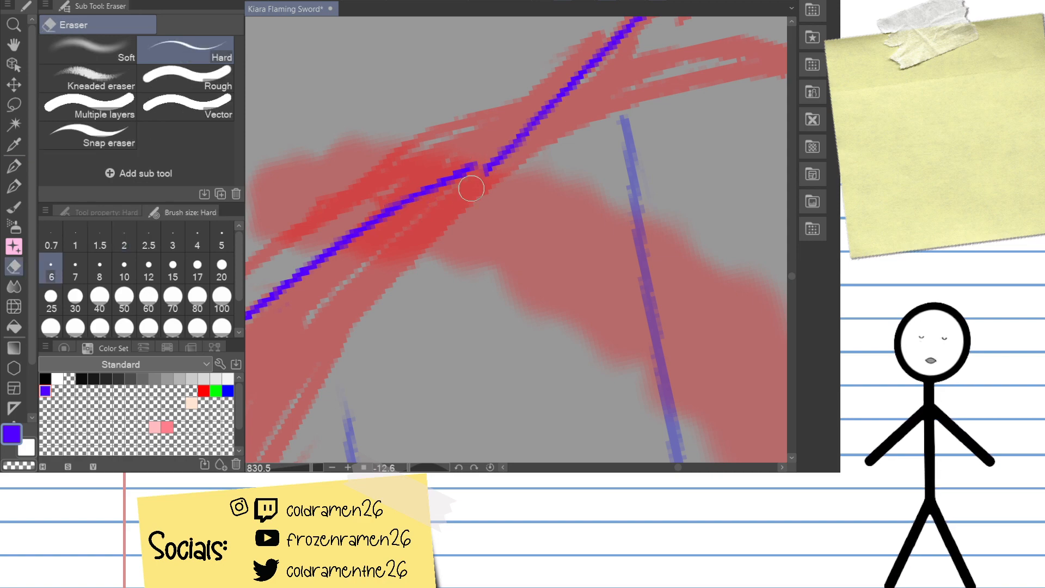
left_click_drag(561, 188, 483, 150)
left_click_drag(541, 166, 576, 237)
left_click_drag(484, 188, 539, 167)
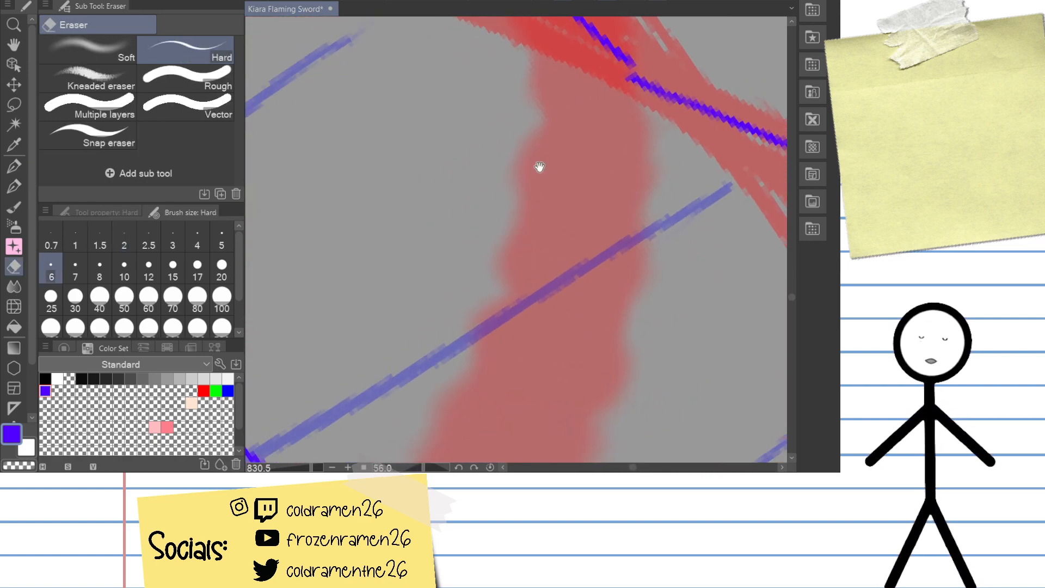
scroll(540, 167, "down", 2)
scroll(539, 167, "down", 5)
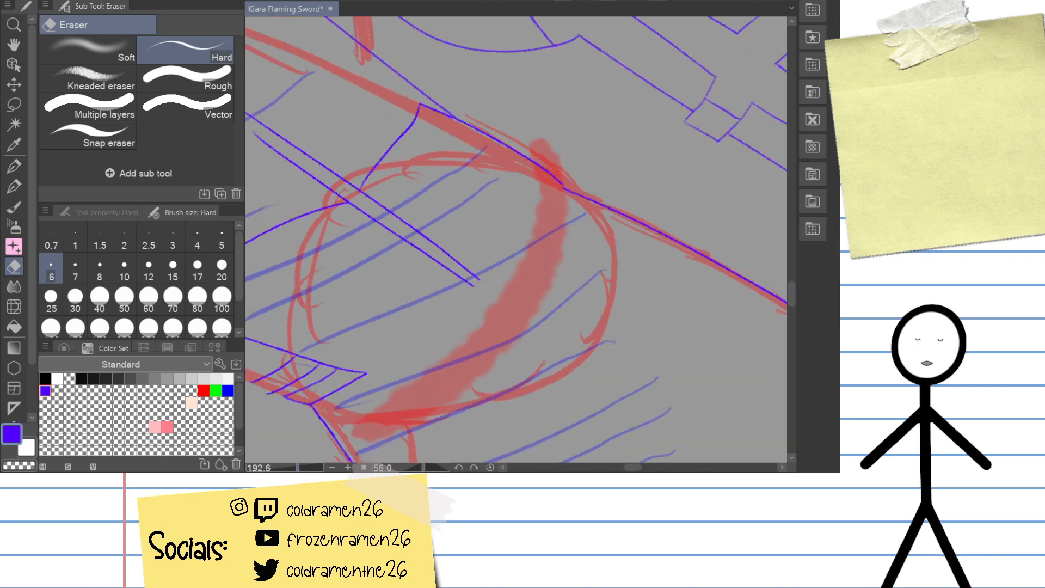
scroll(512, 240, "up", 3)
mouse_move(583, 196)
left_mouse_down()
mouse_move(620, 152)
mouse_move(352, 402)
left_mouse_up()
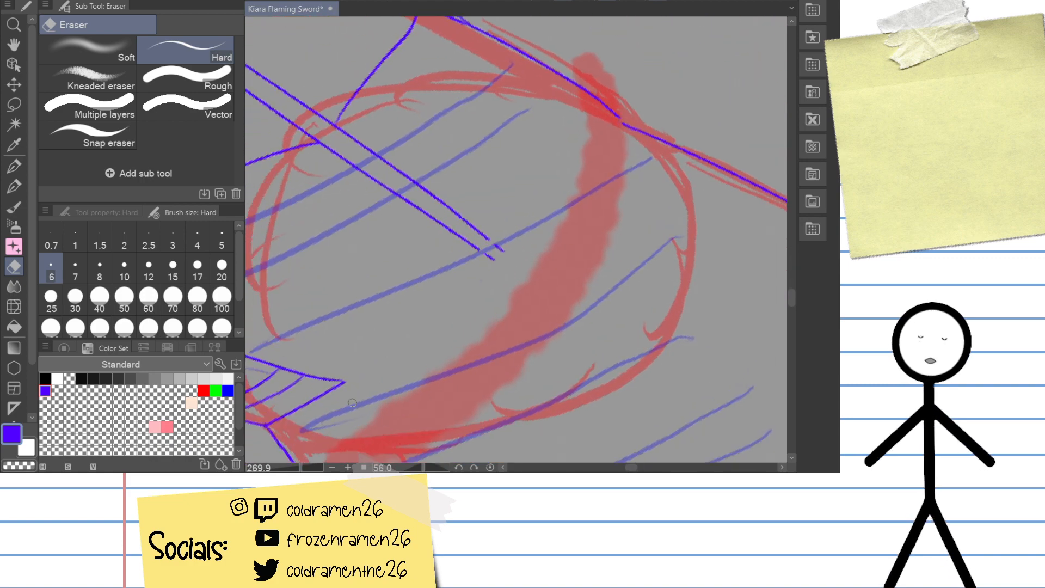
key("p")
left_click_drag(631, 118, 337, 427)
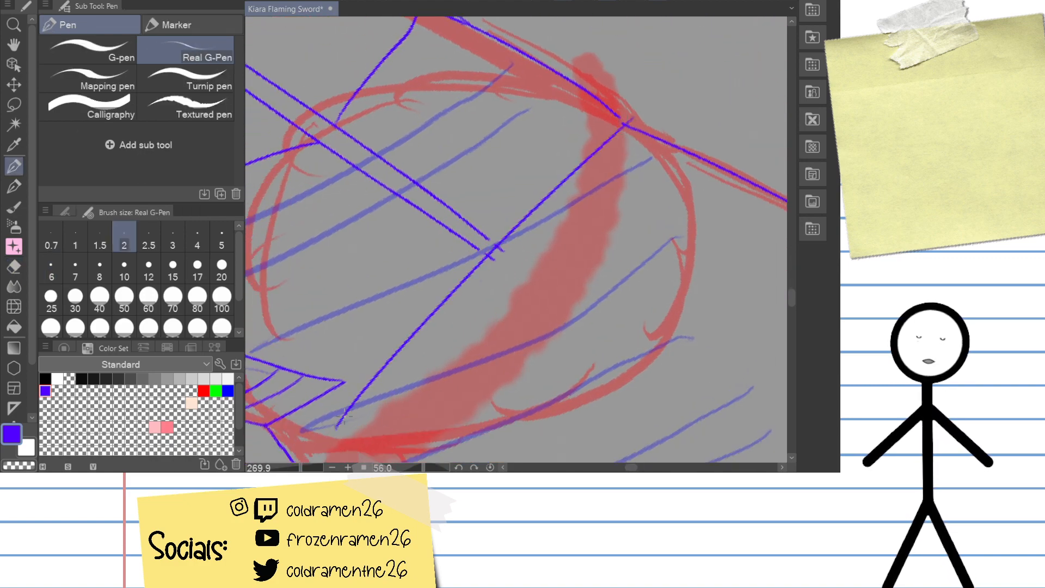
key("ctrl+z")
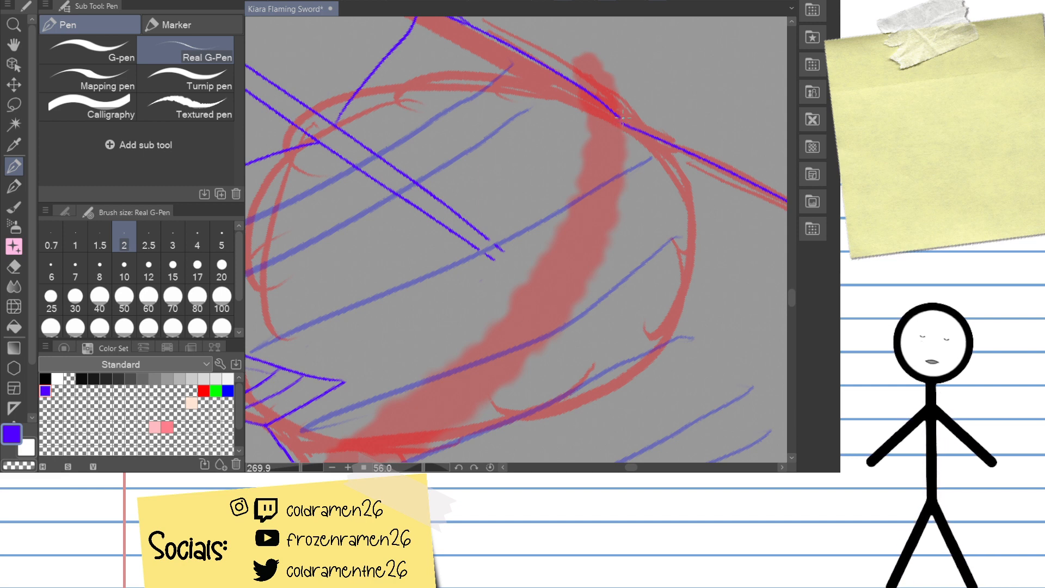
left_click_drag(623, 117, 397, 363)
key("ctrl+z")
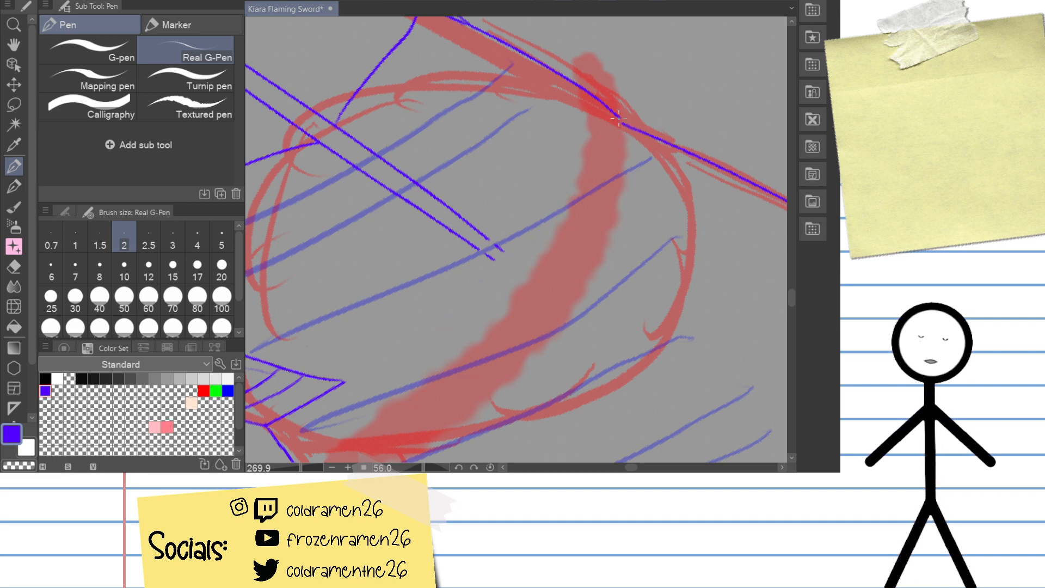
mouse_move(626, 125)
left_mouse_down()
mouse_move(422, 325)
mouse_move(354, 425)
left_mouse_up()
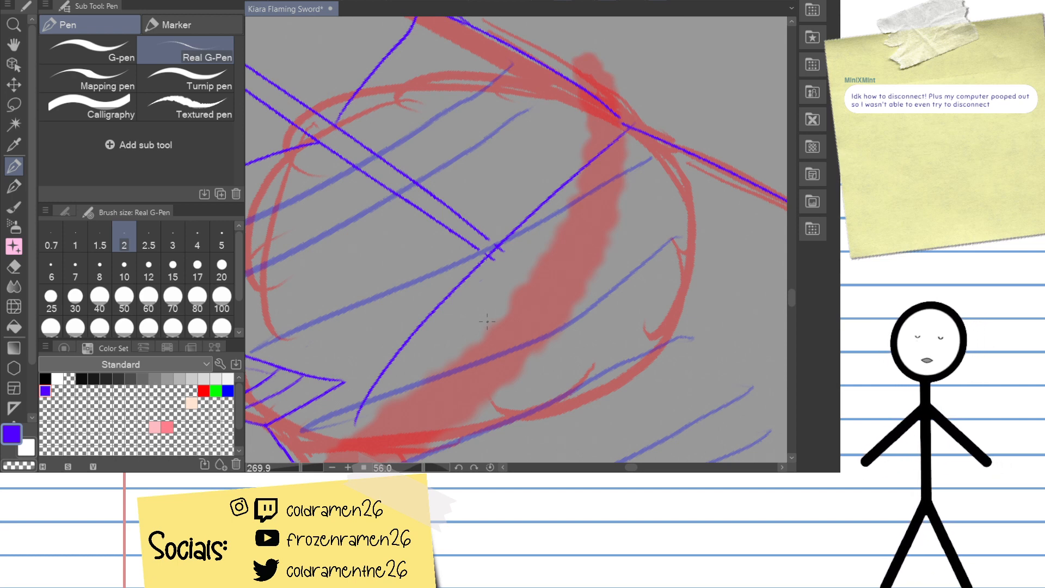
key("ctrl+z")
scroll(621, 129, "down", 2)
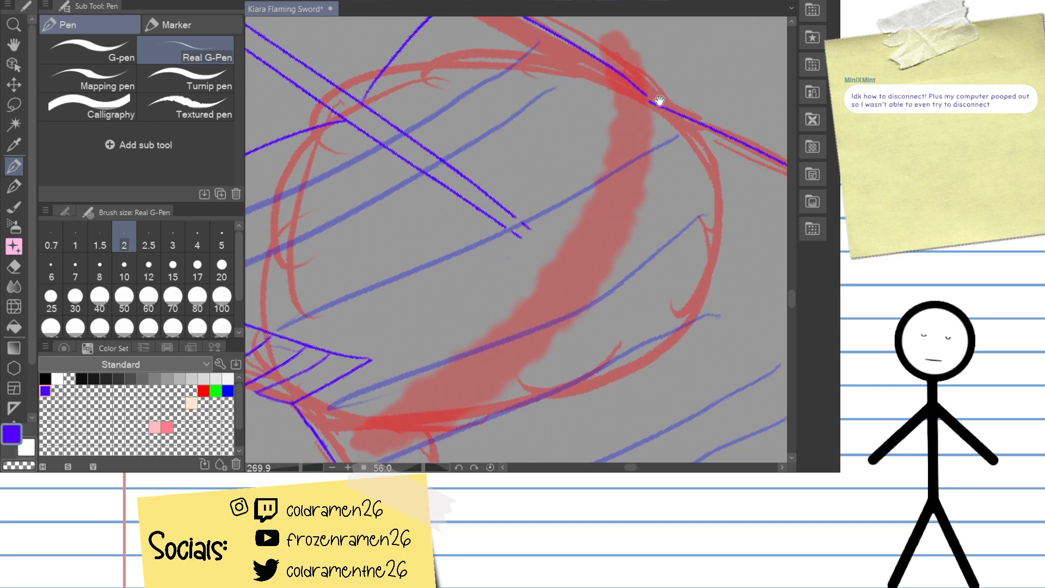
left_click_drag(623, 72, 396, 371)
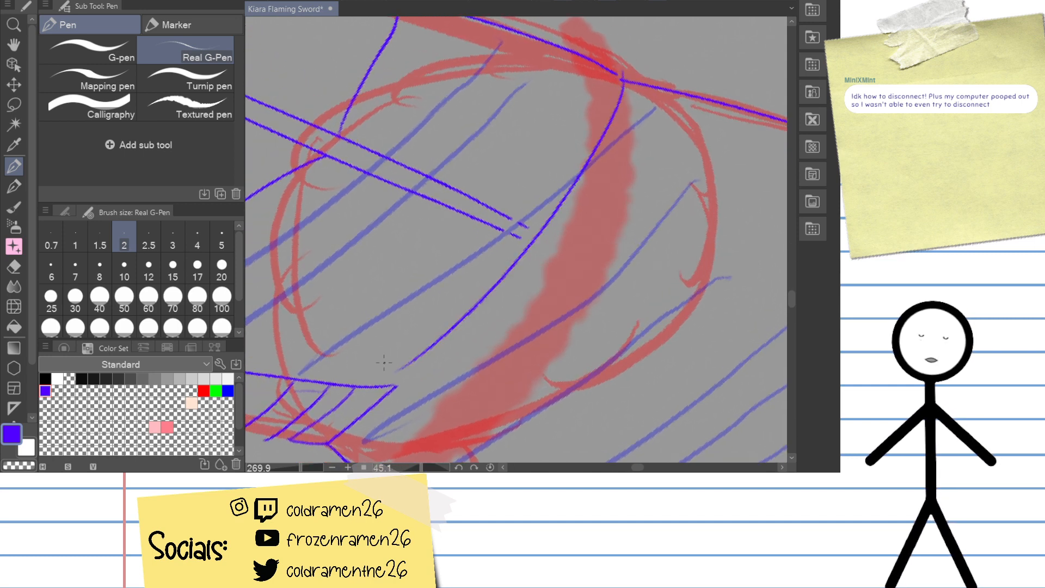
key("ctrl+z")
mouse_move(619, 76)
left_mouse_down()
mouse_move(532, 246)
mouse_move(382, 380)
left_mouse_up()
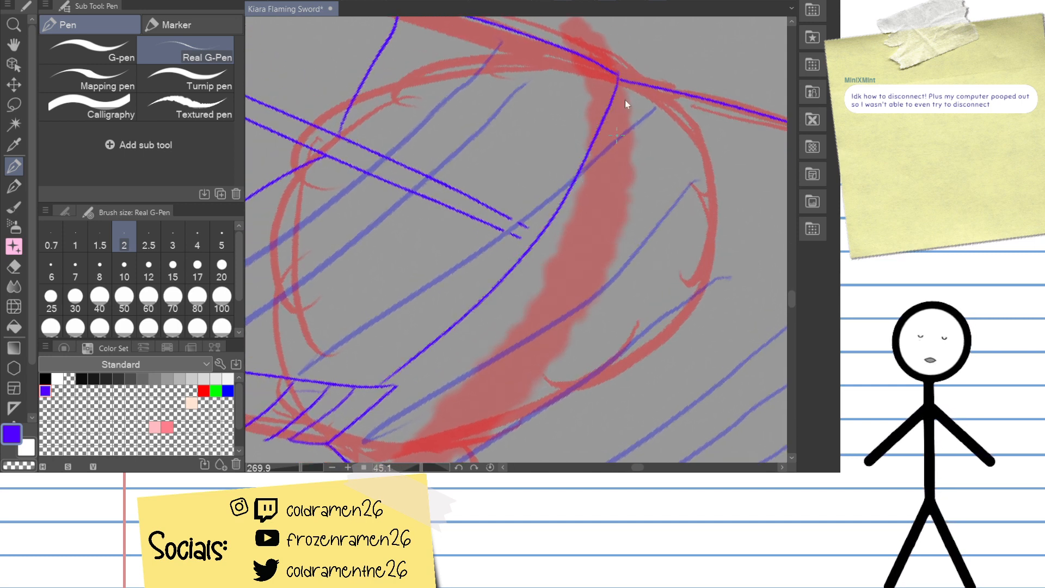
key("ctrl+z")
mouse_move(621, 78)
left_mouse_down()
mouse_move(499, 292)
mouse_move(389, 384)
left_mouse_up()
key("ctrl+z")
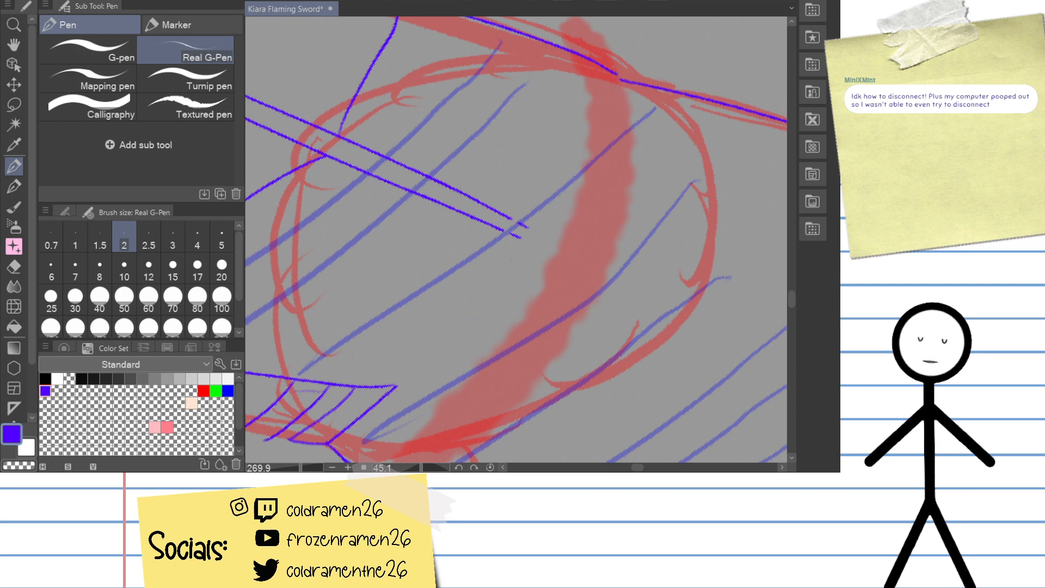
mouse_move(621, 70)
left_mouse_down()
mouse_move(500, 289)
mouse_move(385, 383)
left_mouse_up()
key("ctrl+z")
Step: Draw a curved Real G-Pen side edge from the peak past the crossbar ends to just beside the striped strip's tip
mouse_move(619, 76)
left_mouse_down()
mouse_move(464, 318)
mouse_move(381, 397)
left_mouse_up()
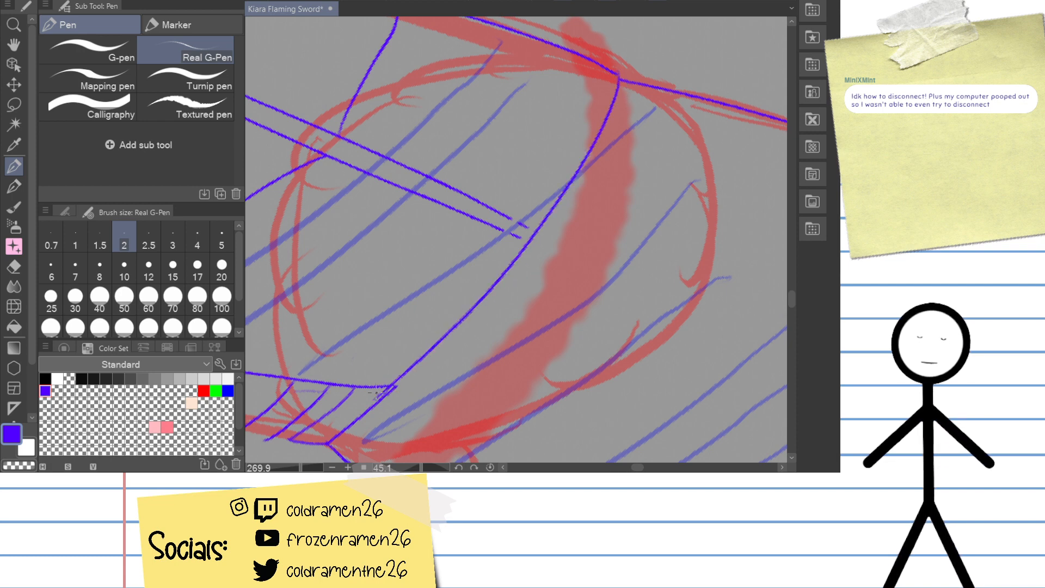
key("ctrl+z")
mouse_move(619, 76)
left_mouse_down()
mouse_move(590, 180)
mouse_move(402, 397)
left_mouse_up()
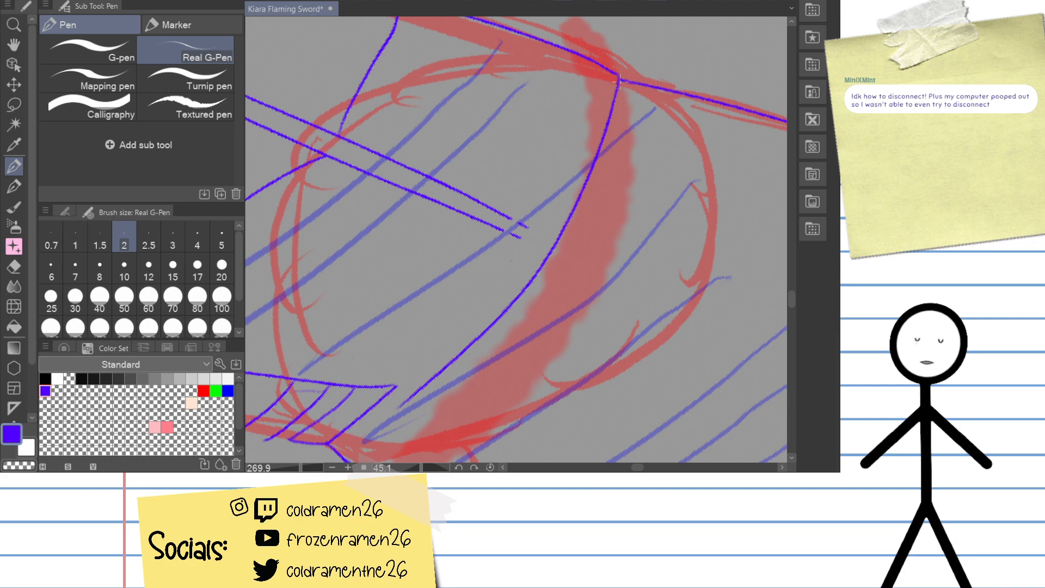
Step: Extend the curved side edge slightly above the right edge's end and redraw the left upper edge from that peak toward the left corner
left_click_drag(618, 80, 588, 5)
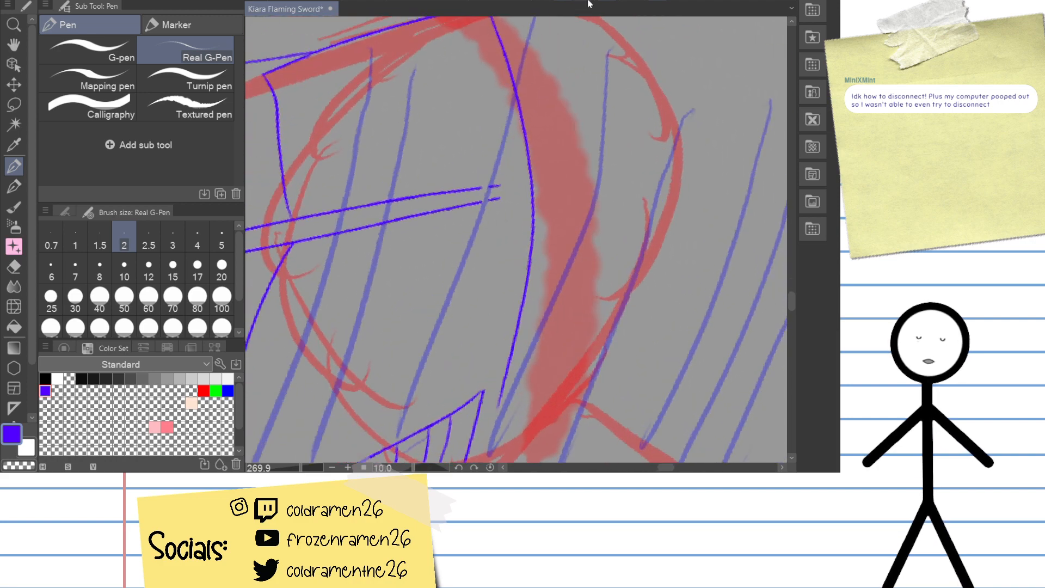
left_click_drag(627, 221, 616, 291)
left_click_drag(534, 248, 552, 267)
left_click_drag(349, 381, 370, 413)
left_click_drag(376, 316, 449, 256)
mouse_move(435, 224)
left_mouse_down()
mouse_move(464, 288)
mouse_move(462, 393)
left_mouse_up()
key("e")
mouse_move(521, 155)
left_mouse_down()
mouse_move(402, 151)
mouse_move(292, 199)
mouse_move(518, 149)
mouse_move(532, 187)
mouse_move(507, 128)
mouse_move(535, 192)
mouse_move(493, 123)
mouse_move(625, 105)
mouse_move(695, 63)
mouse_move(308, 214)
left_mouse_up()
key("p")
key("ctrl+z")
key("ctrl+z")
key("ctrl+z")
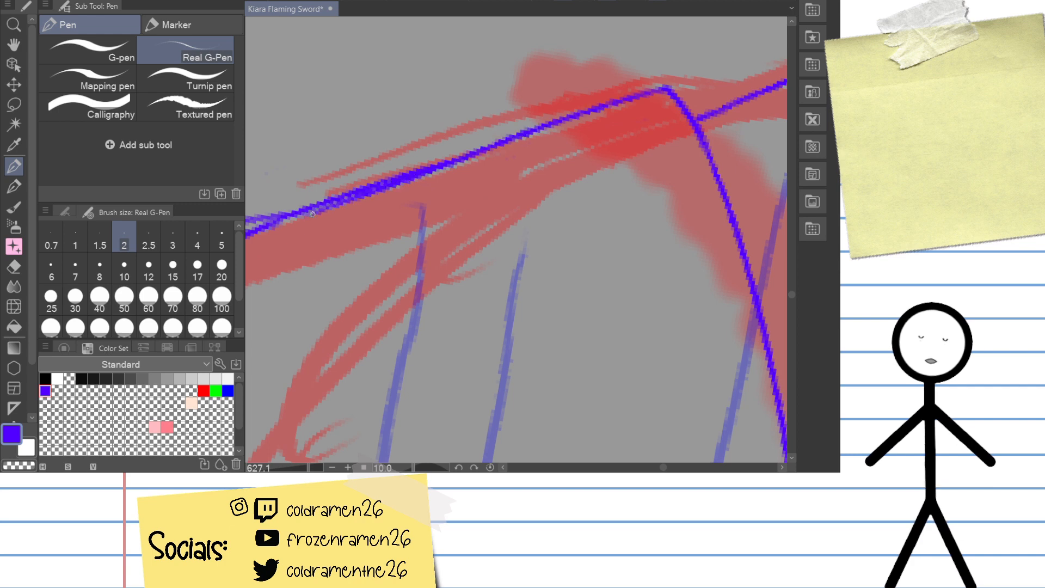
key("ctrl+z")
mouse_move(664, 86)
left_mouse_down()
mouse_move(296, 228)
mouse_move(466, 148)
mouse_move(267, 226)
mouse_move(513, 186)
left_mouse_up()
key("ctrl+z")
left_click_drag(626, 182, 616, 166)
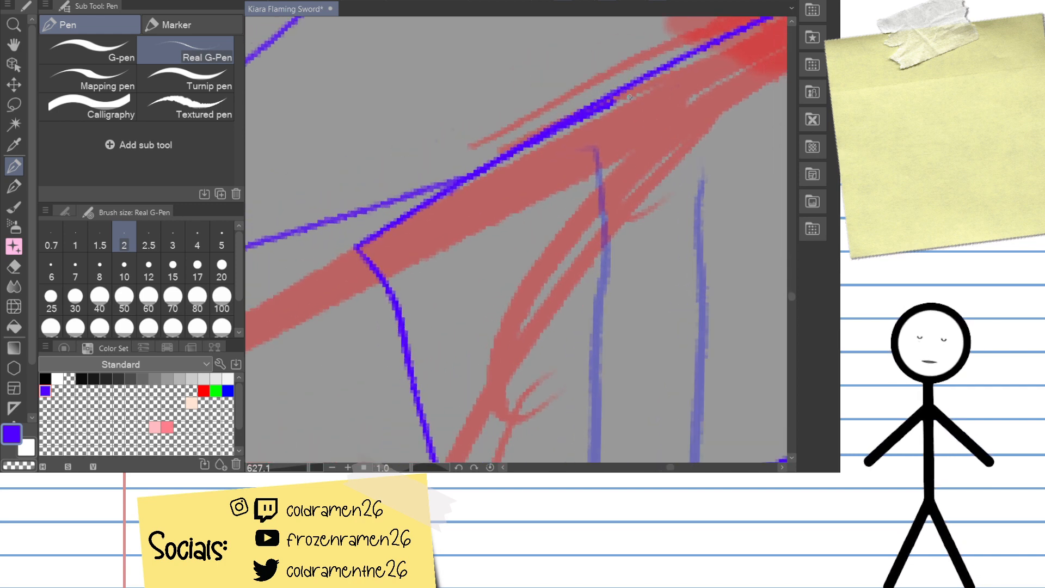
Step: Erase the excess thickness on the underside of the left upper edge and bridge the small gap at the peak with the Real G-Pen
key("e")
left_click_drag(632, 92, 524, 150)
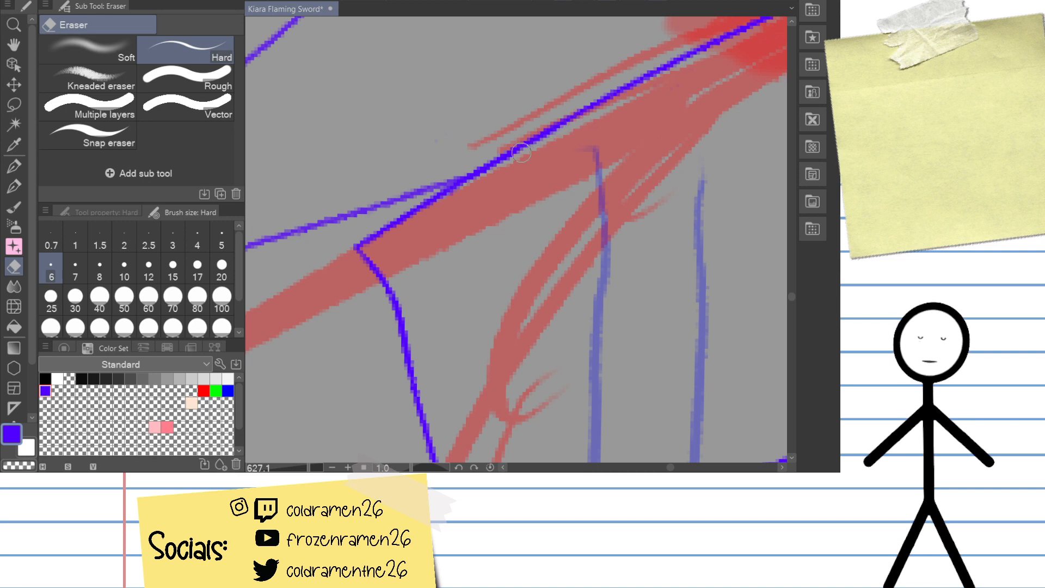
left_click_drag(629, 128, 350, 295)
left_click_drag(531, 157, 544, 162)
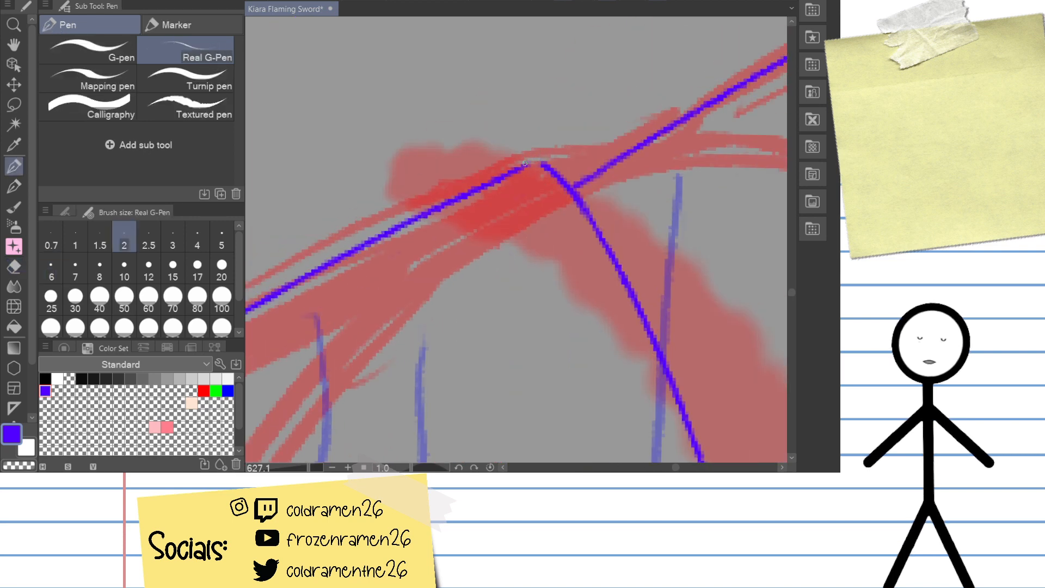
key("p")
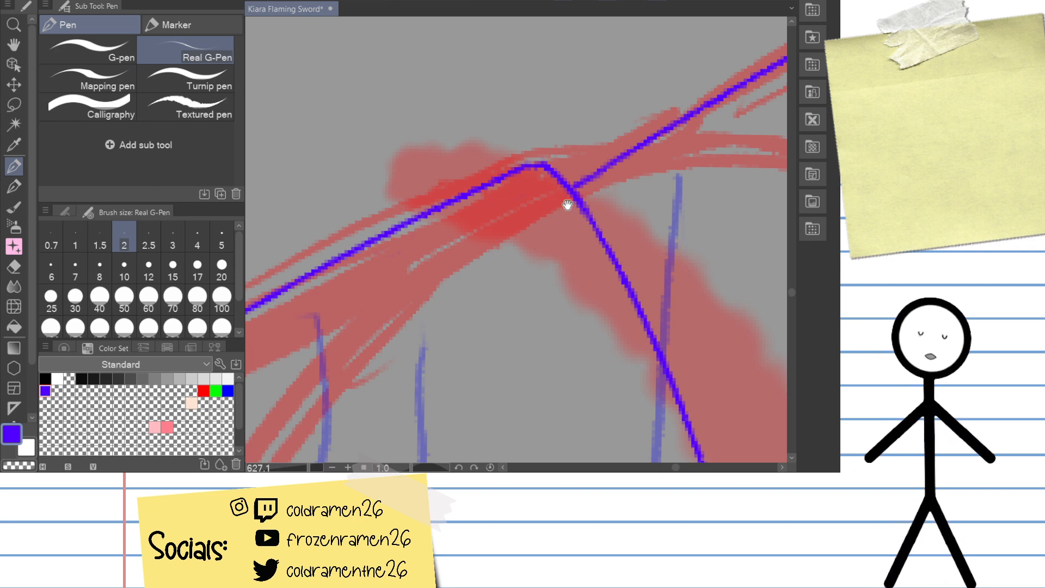
Step: Examine the joined peak, the right edge's junction and the curved side edge down to the striped strip
left_click_drag(568, 205, 529, 234)
left_click_drag(635, 198, 614, 162)
left_click_drag(308, 467, 314, 467)
key("p")
key("p")
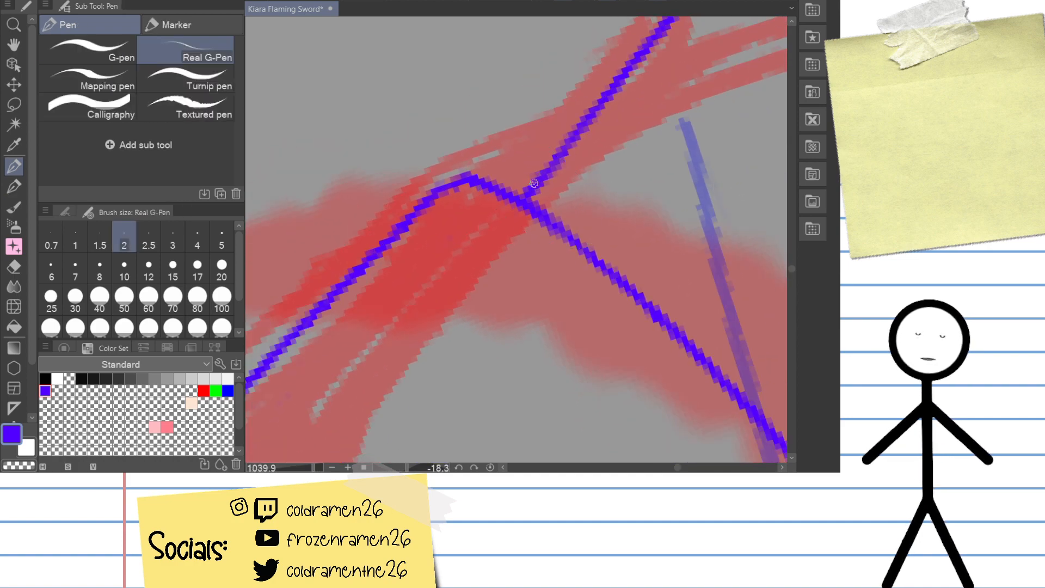
left_click_drag(314, 467, 302, 468)
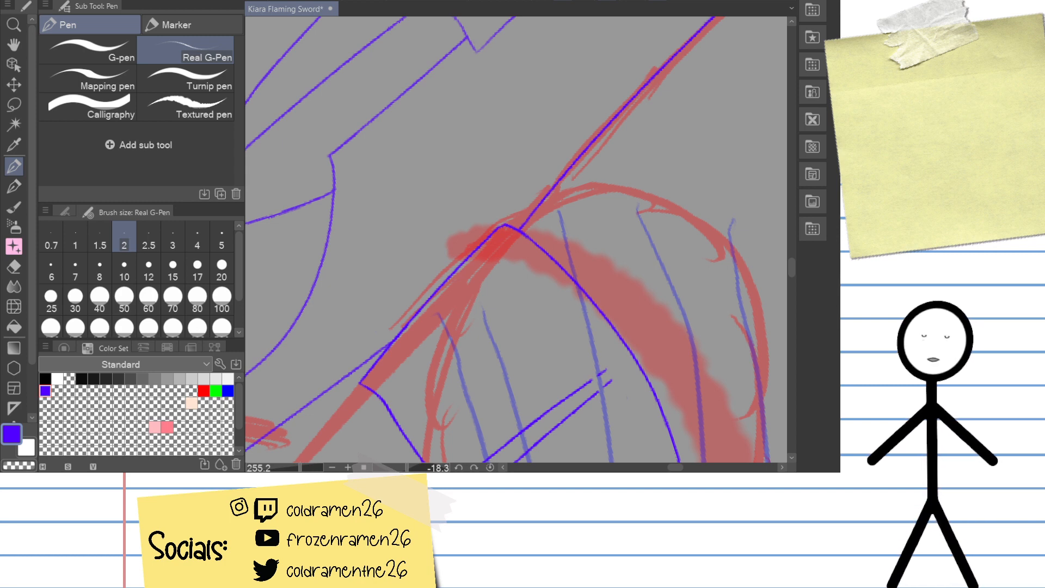
mouse_move(490, 305)
left_mouse_down()
mouse_move(468, 180)
mouse_move(569, 231)
mouse_move(541, 310)
left_mouse_up()
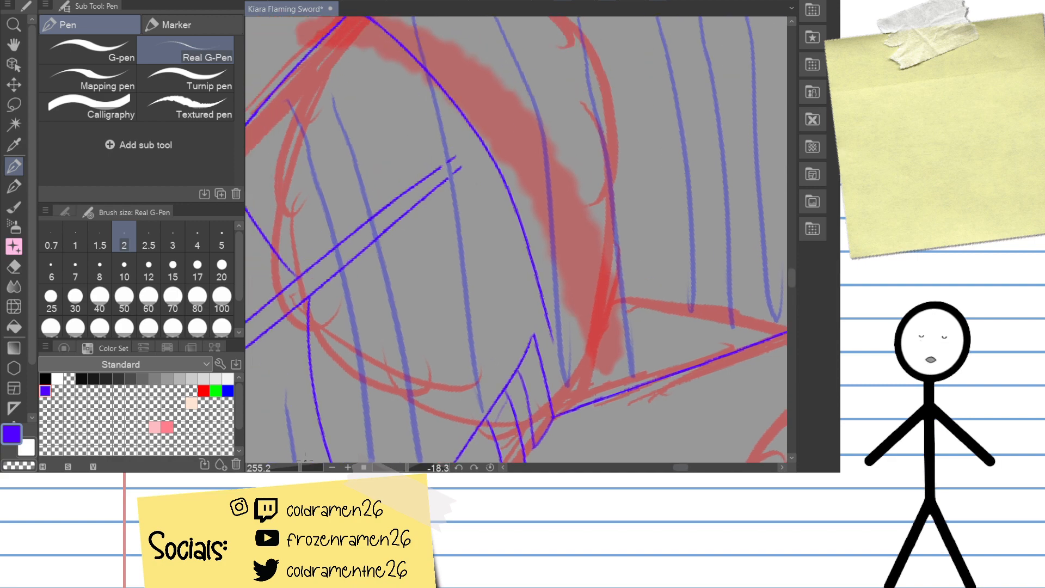
Step: Erase the ends of the two crossbar lines that extend past the light blue sketch line
scroll(531, 389, "up", 5)
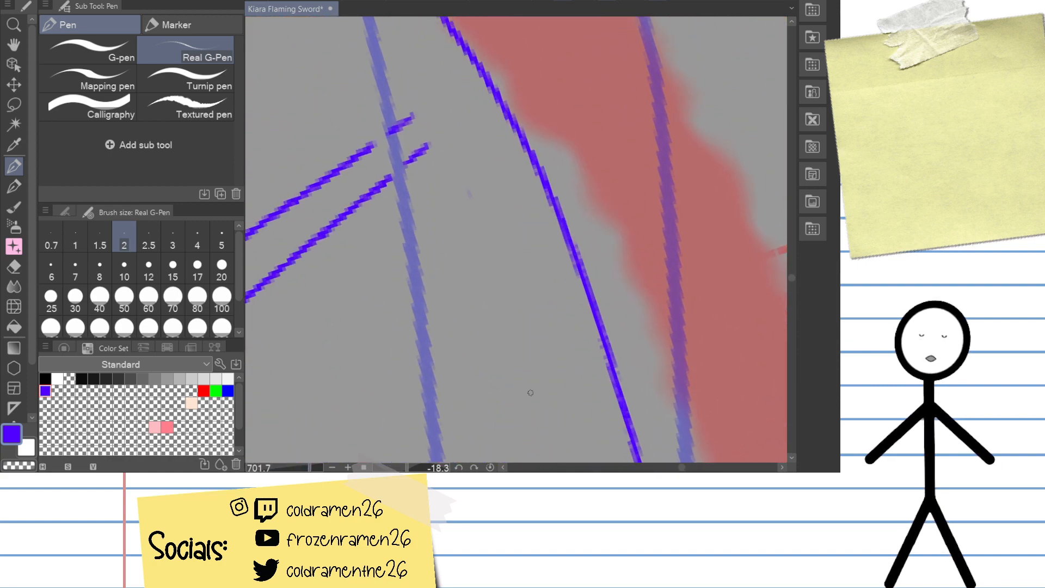
key("e")
mouse_move(422, 143)
left_mouse_down()
mouse_move(401, 162)
mouse_move(398, 112)
left_mouse_up()
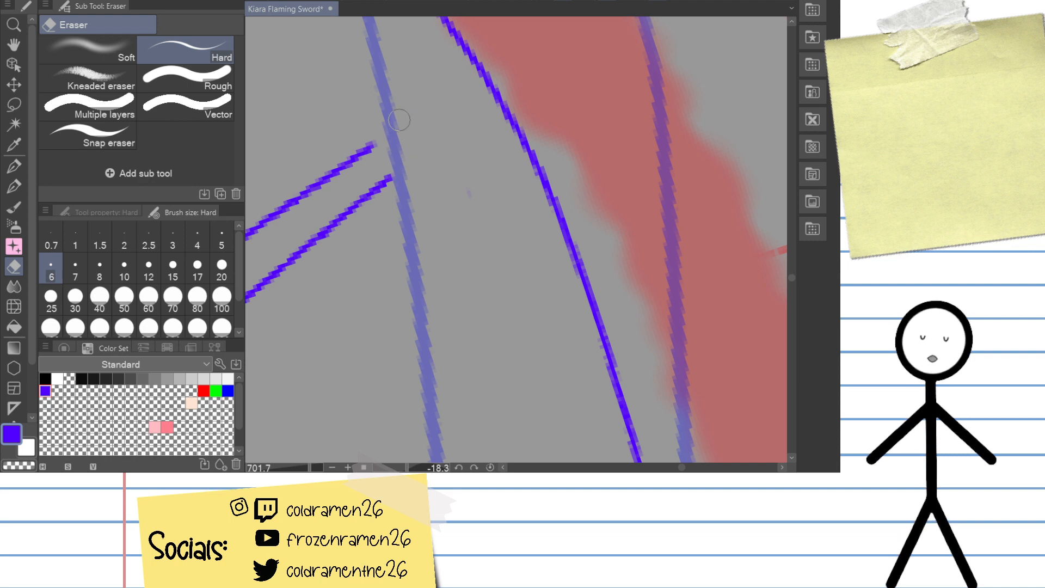
Step: Try to extend the striped strip's upper line from its peak to the curved side edge with the Real G-Pen
key("space")
left_click_drag(545, 303, 492, 117)
left_click_drag(588, 416, 527, 123)
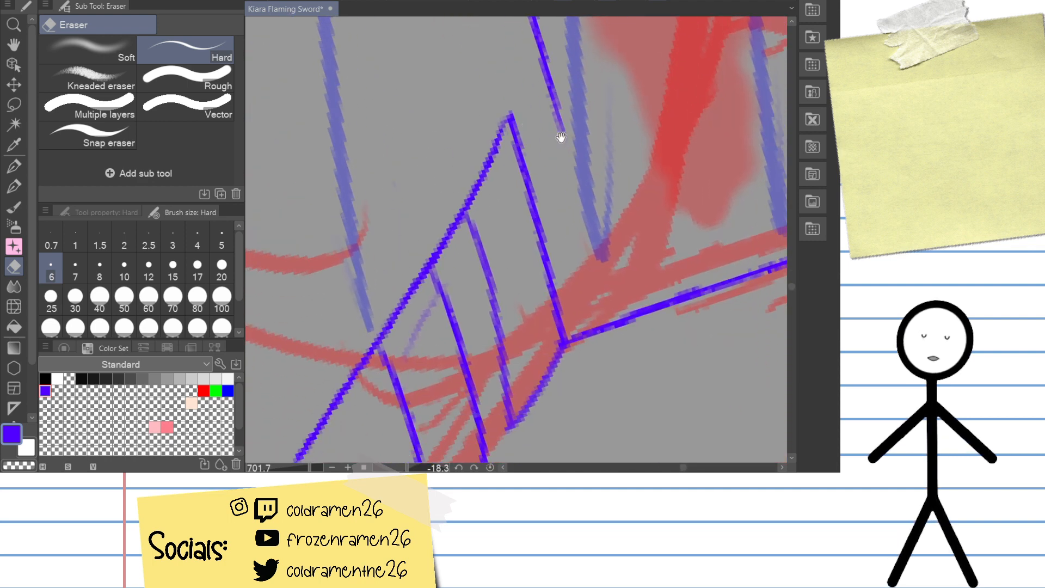
key("shift+space")
left_click_drag(637, 163, 645, 256)
key("space")
left_click_drag(605, 210, 556, 272)
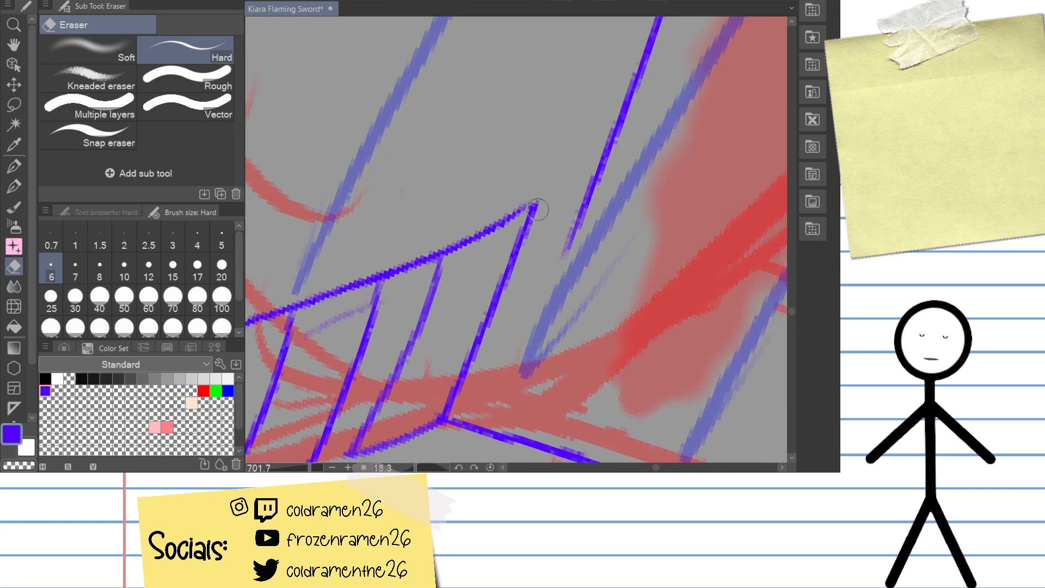
key("p")
key("space")
mouse_move(538, 210)
left_mouse_down()
mouse_move(550, 241)
mouse_move(612, 197)
left_mouse_up()
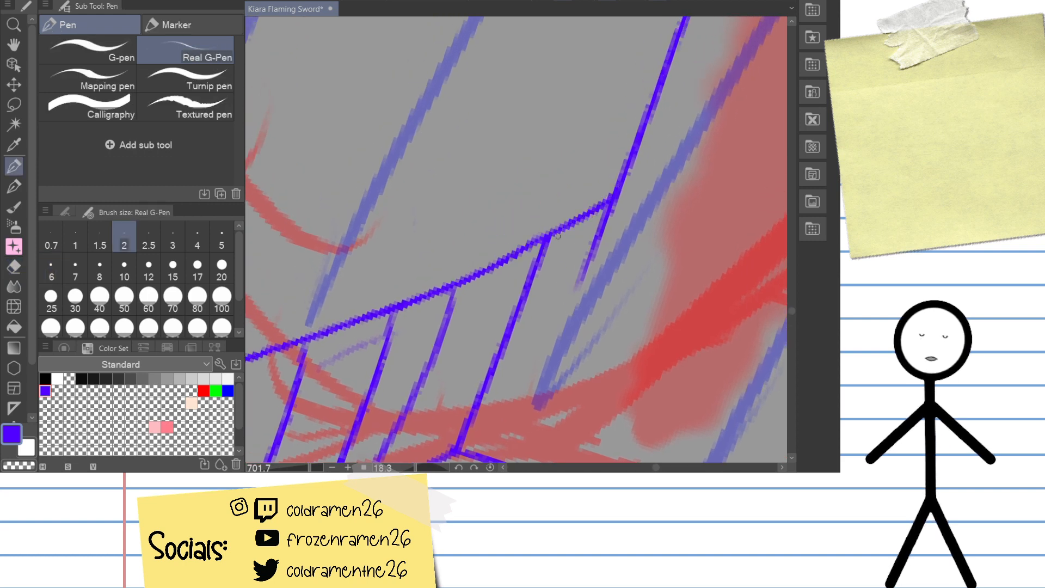
key("ctrl+z")
mouse_move(534, 243)
left_mouse_down()
mouse_move(576, 219)
mouse_move(619, 173)
left_mouse_up()
key("ctrl+z")
key("ctrl+z")
key("ctrl+z")
mouse_move(549, 234)
left_mouse_down()
mouse_move(622, 176)
mouse_move(513, 333)
left_mouse_up()
key("space")
mouse_move(574, 200)
left_mouse_down()
mouse_move(520, 338)
mouse_move(590, 174)
mouse_move(595, 97)
left_mouse_up()
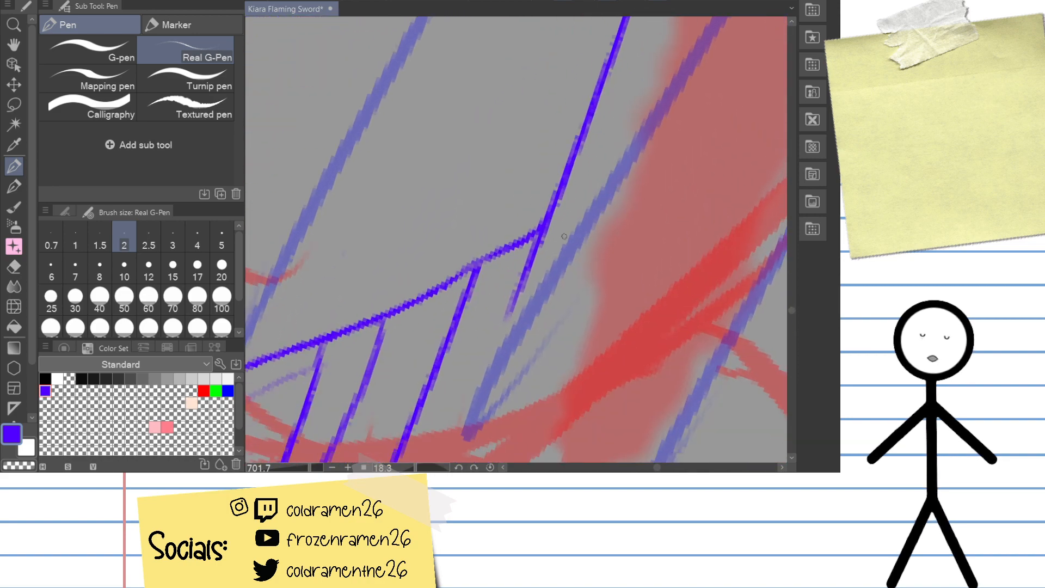
Step: Erase the curved side edge's tail that hangs below the junction and remove the straight joining stroke from the strip's peak
key("e")
mouse_move(536, 245)
left_mouse_down()
mouse_move(508, 304)
mouse_move(544, 239)
mouse_move(537, 231)
mouse_move(482, 253)
mouse_move(509, 238)
mouse_move(479, 256)
mouse_move(552, 205)
left_mouse_up()
key("p")
key("ctrl+z")
Step: Try several curved strokes joining the striped strip's peak to the lower end of the curved side edge
left_click_drag(460, 274, 547, 201)
key("ctrl+z")
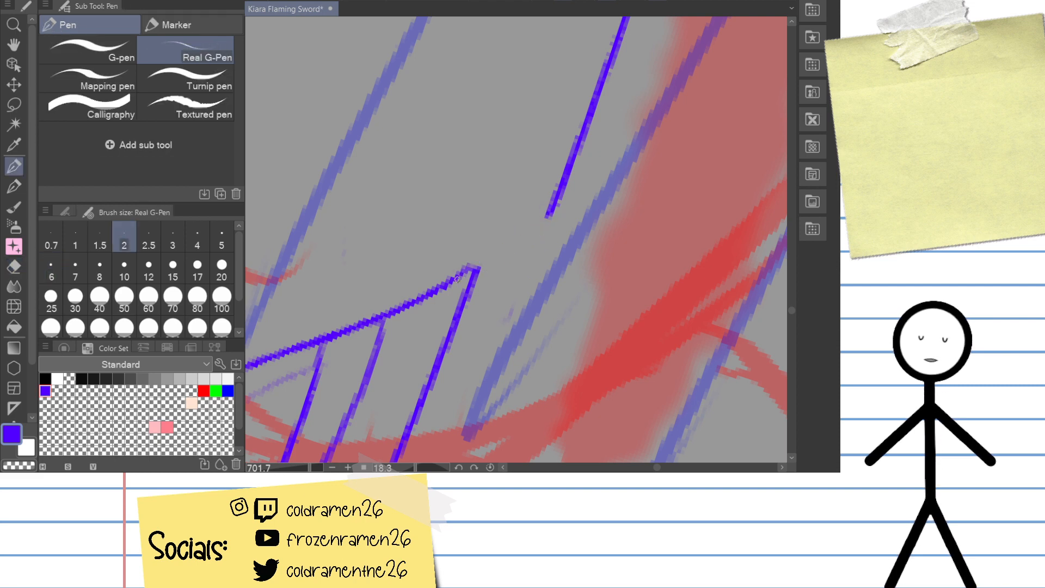
left_click_drag(457, 279, 547, 215)
key("ctrl+z")
left_click_drag(460, 275, 546, 219)
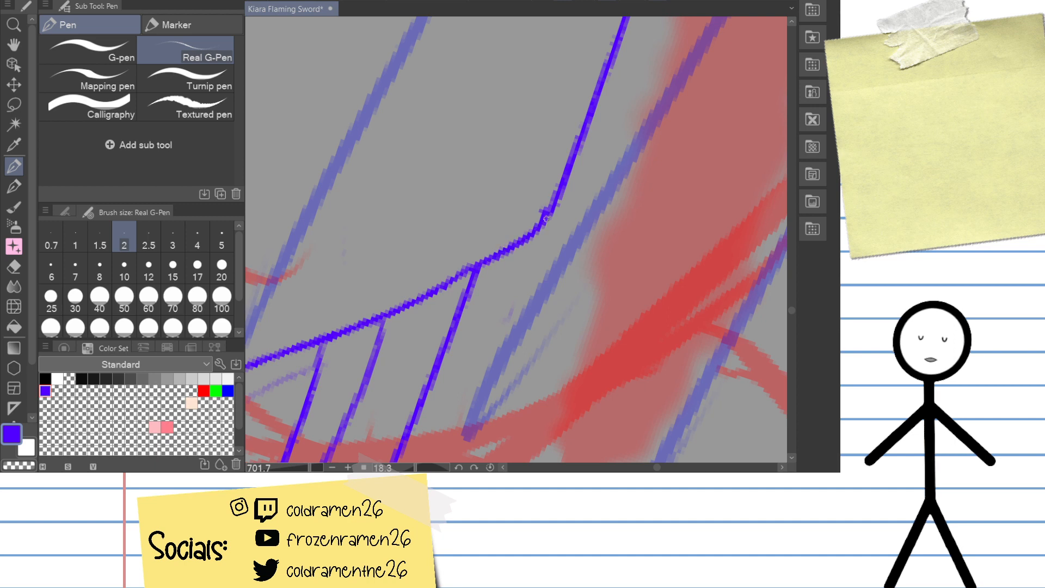
key("ctrl+z")
mouse_move(458, 274)
left_mouse_down()
mouse_move(547, 217)
mouse_move(483, 269)
mouse_move(557, 195)
mouse_move(528, 232)
mouse_move(469, 269)
mouse_move(553, 198)
left_mouse_up()
key("ctrl+z")
key("ctrl+z")
key("ctrl+z")
key("ctrl+z")
left_click_drag(469, 272, 549, 202)
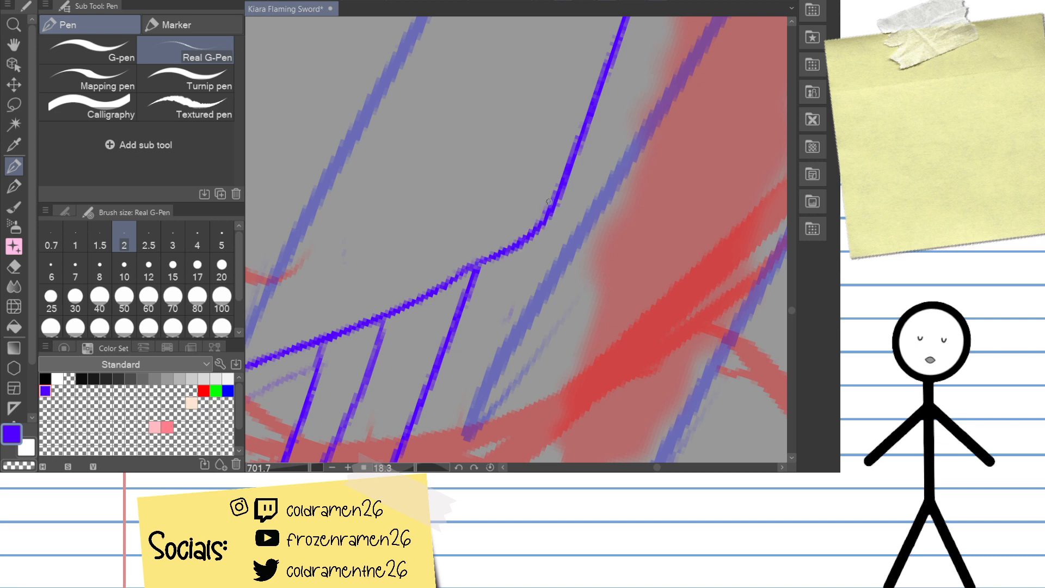
key("ctrl+z")
left_click_drag(467, 270, 553, 202)
key("ctrl+z")
mouse_move(463, 272)
left_mouse_down()
mouse_move(507, 246)
mouse_move(549, 202)
left_mouse_up()
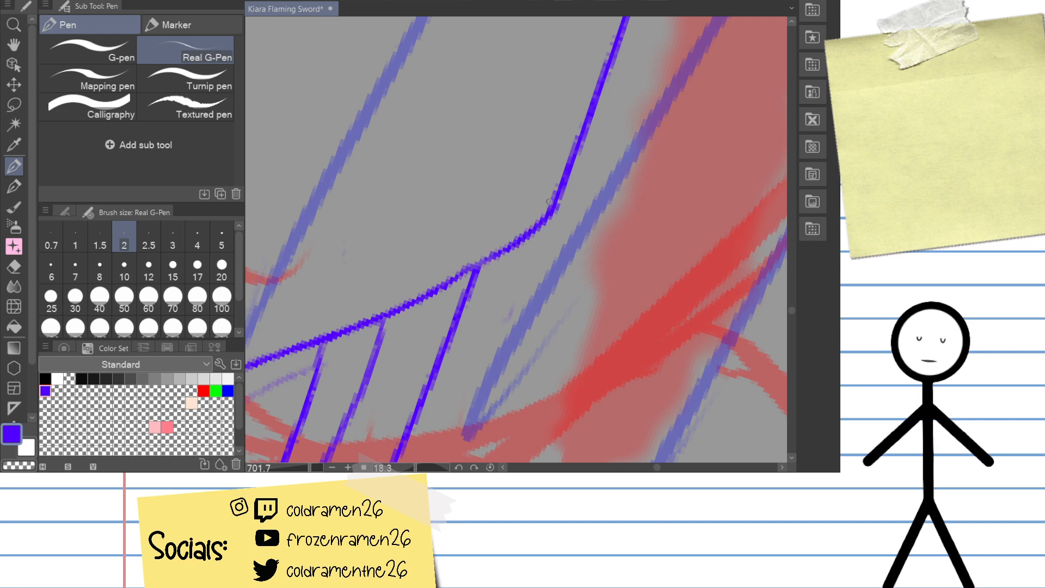
key("ctrl+z")
left_click_drag(468, 272, 553, 201)
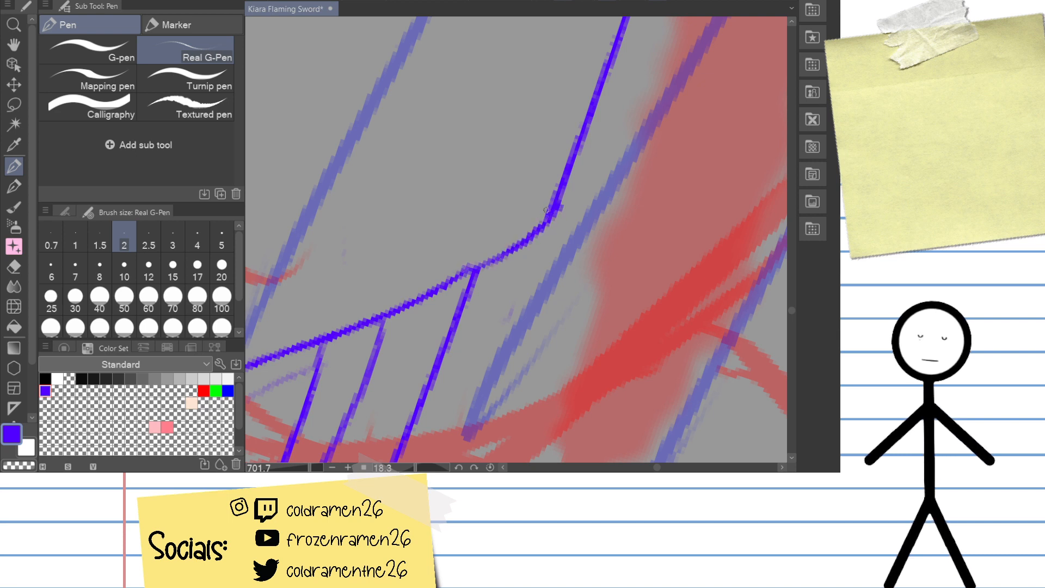
key("ctrl+z")
left_click_drag(469, 271, 553, 199)
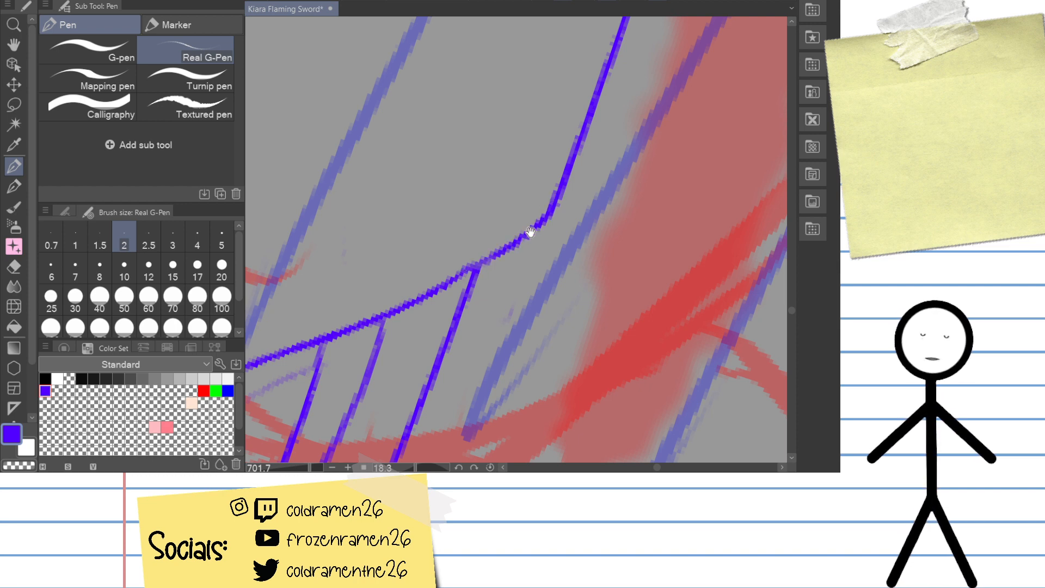
Step: Redraw the joining line from the strip's peak to the curved side edge with a rounded bend, keeping the peak clean
mouse_move(531, 232)
left_mouse_down()
mouse_move(581, 213)
mouse_move(501, 254)
left_mouse_up()
mouse_move(529, 242)
left_mouse_down()
mouse_move(510, 272)
mouse_move(571, 210)
left_mouse_up()
key("ctrl+z")
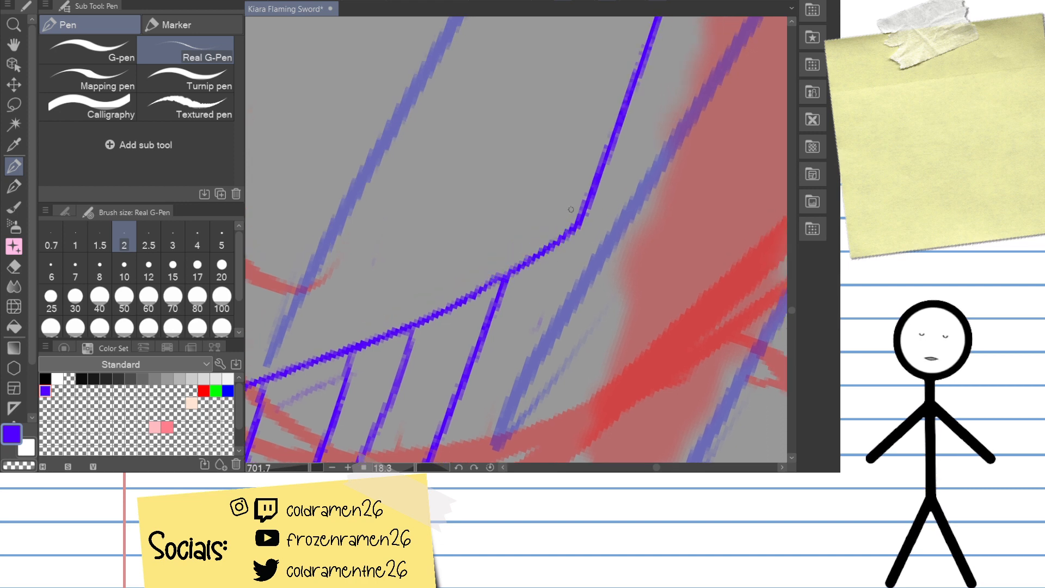
key("ctrl+z")
left_click_drag(503, 275, 582, 212)
key("ctrl+z")
left_click_drag(509, 275, 588, 186)
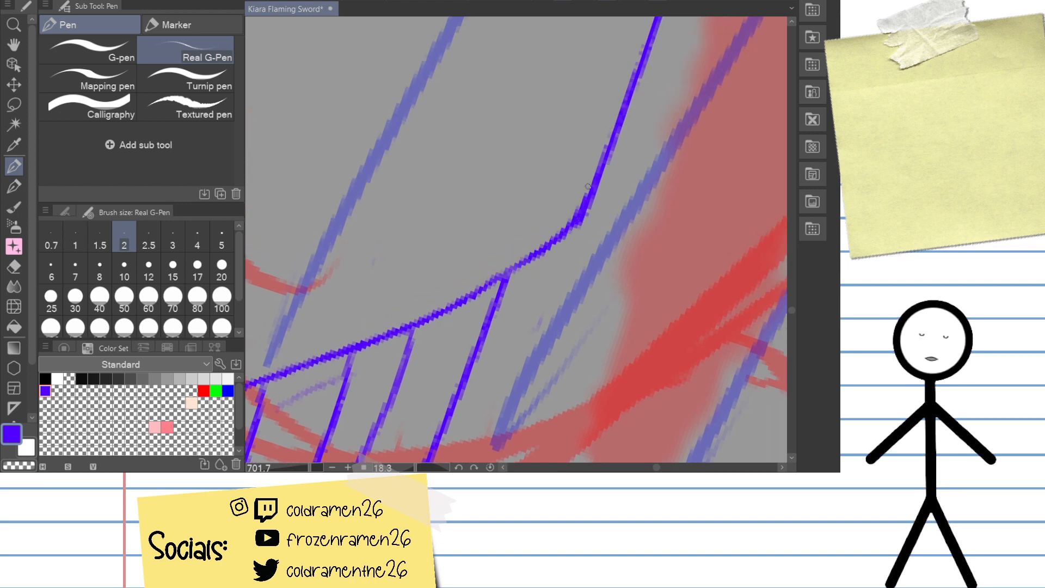
key("ctrl+z")
left_click_drag(493, 281, 578, 220)
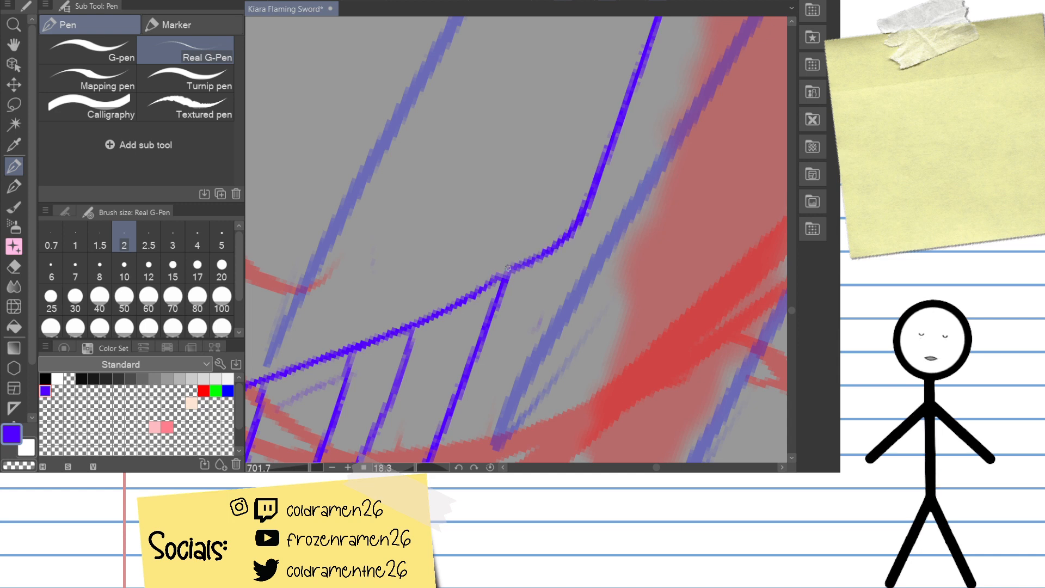
key("ctrl+z")
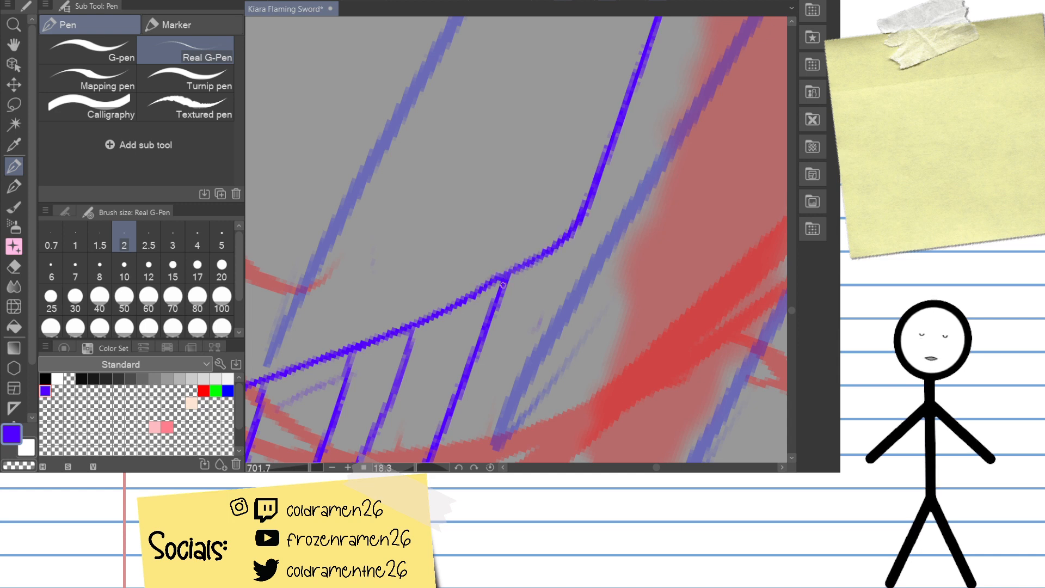
left_click_drag(513, 274, 540, 260)
Step: Draw a curved edge between the lower ends of the strip's two outermost stripes and erase the stripe end sticking out past it
mouse_move(566, 166)
left_mouse_down()
mouse_move(585, 294)
mouse_move(483, 230)
mouse_move(611, 257)
mouse_move(639, 112)
mouse_move(626, 133)
mouse_move(546, 178)
mouse_move(520, 283)
left_mouse_up()
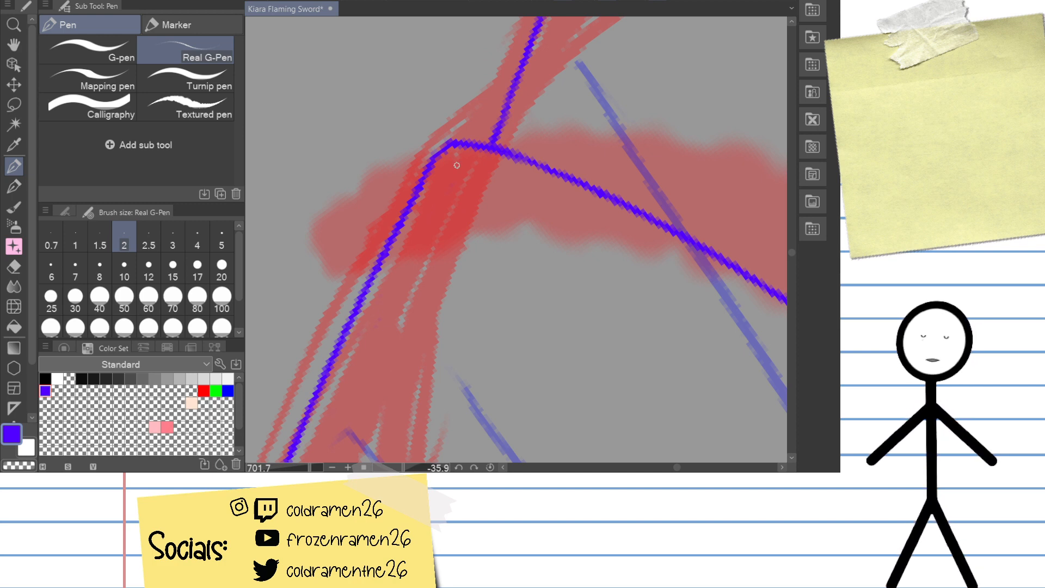
left_click_drag(553, 311, 575, 205)
key("e")
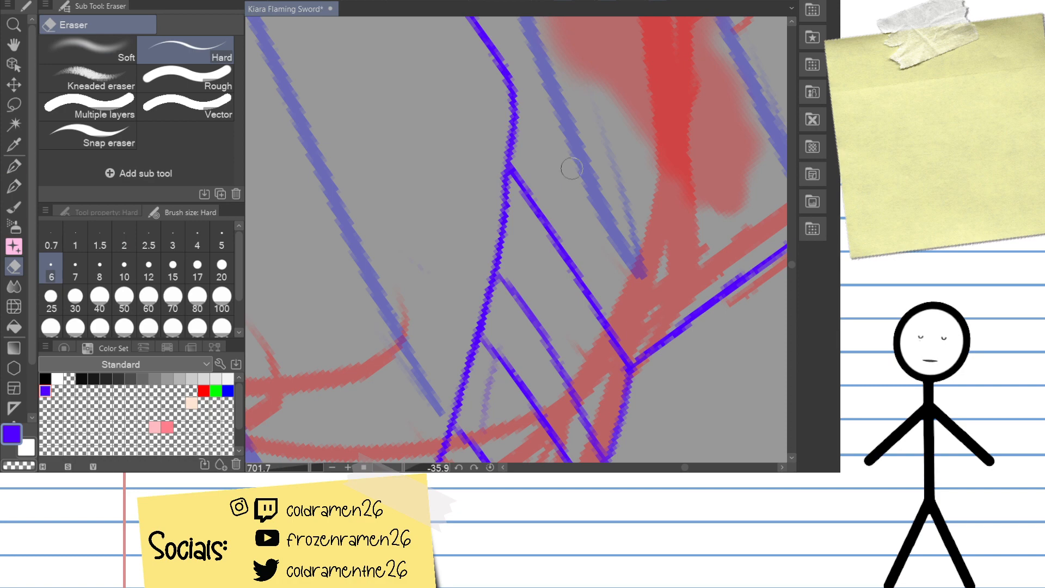
left_click_drag(564, 162, 595, 214)
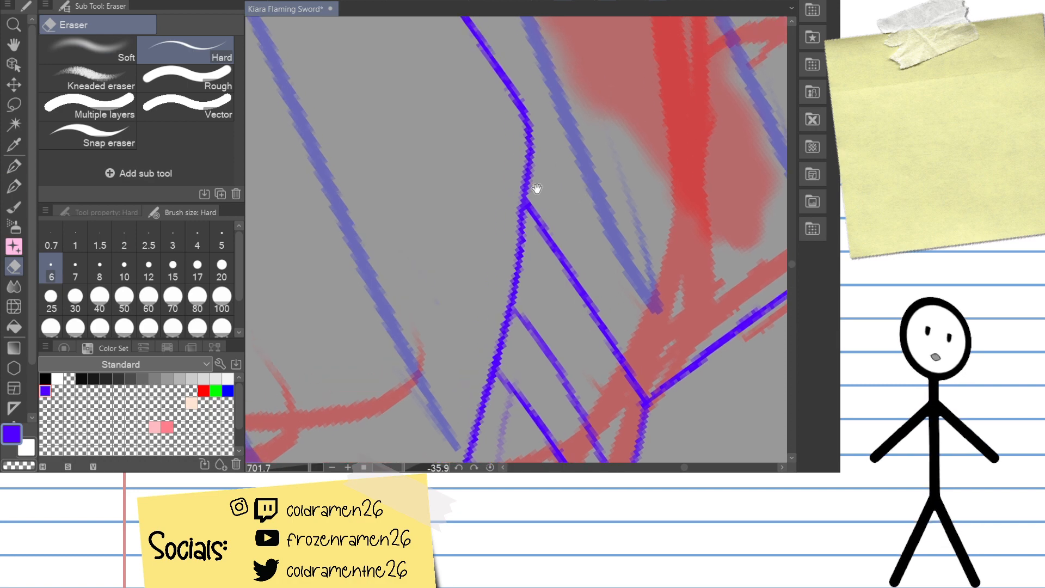
mouse_move(536, 187)
left_mouse_down()
mouse_move(639, 98)
mouse_move(608, 86)
mouse_move(564, 96)
left_mouse_up()
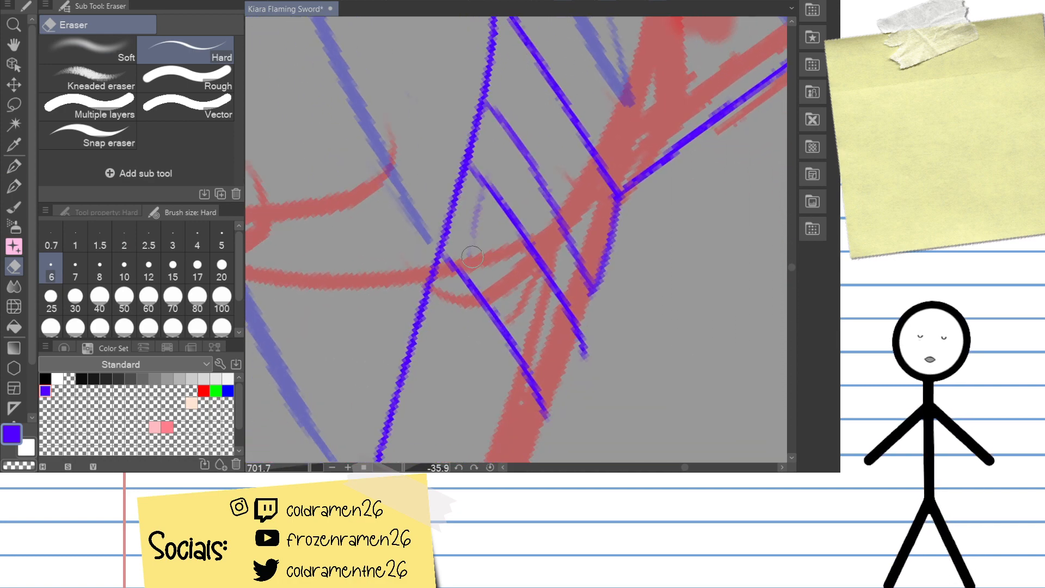
mouse_move(472, 258)
left_mouse_down()
mouse_move(476, 196)
mouse_move(491, 175)
mouse_move(527, 167)
left_mouse_up()
key("p")
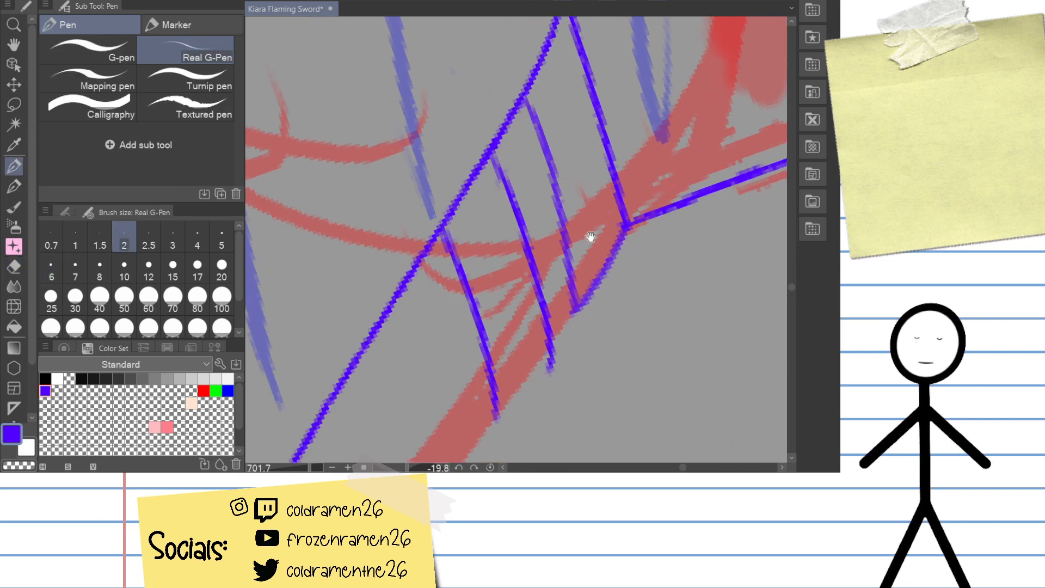
left_click_drag(590, 237, 595, 183)
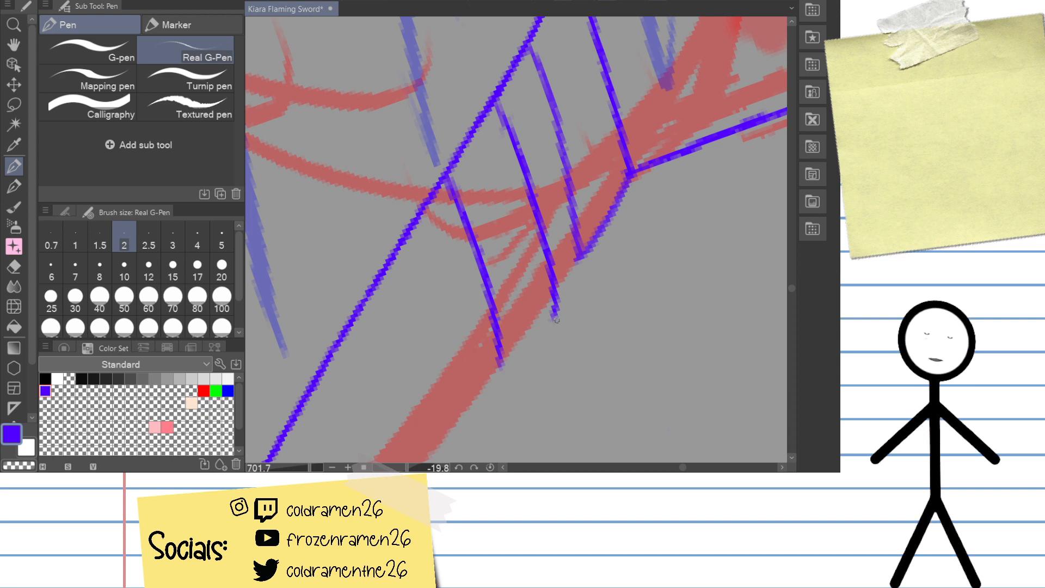
mouse_move(557, 320)
left_mouse_down()
mouse_move(559, 184)
mouse_move(474, 267)
left_mouse_up()
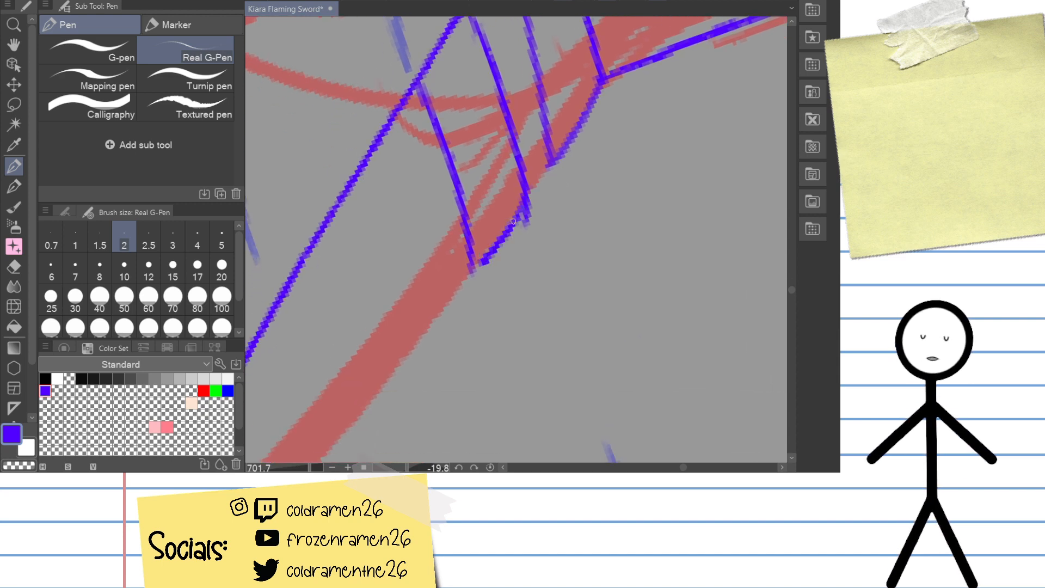
key("ctrl+z")
left_click_drag(525, 200, 462, 271)
key("ctrl+z")
left_click_drag(524, 198, 468, 274)
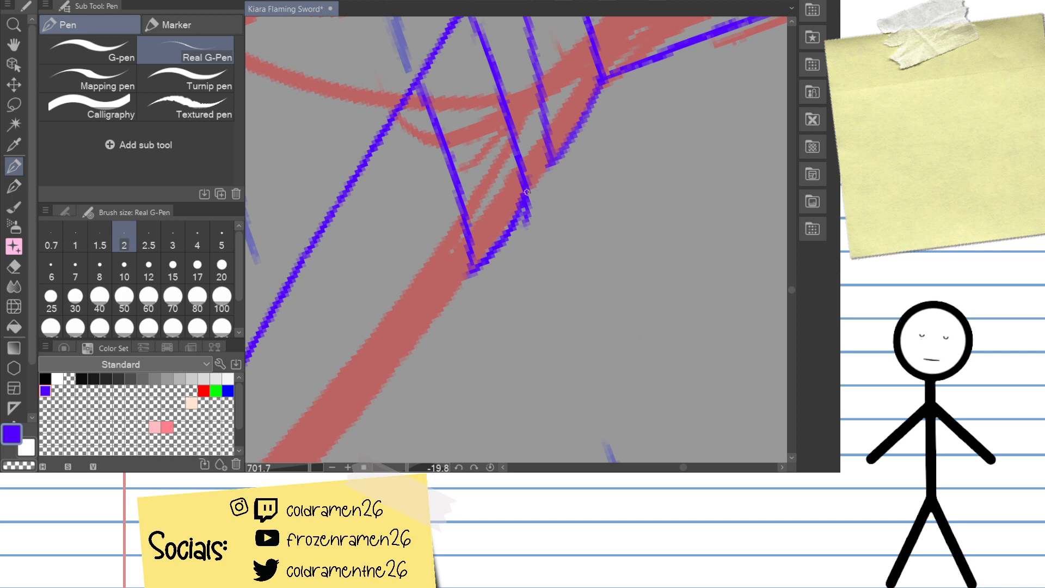
key("e")
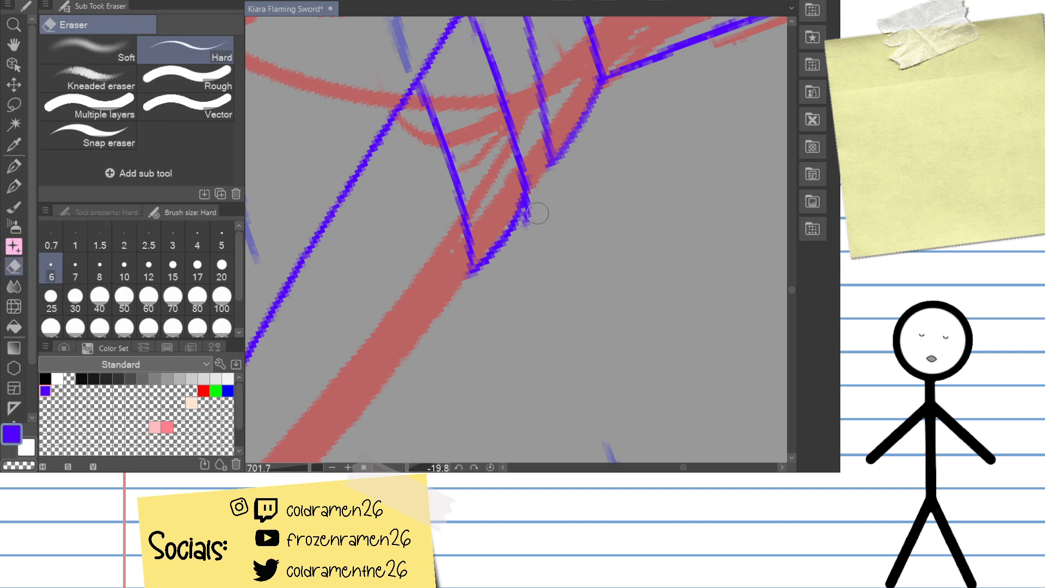
mouse_move(536, 213)
left_mouse_down()
mouse_move(532, 203)
mouse_move(525, 222)
mouse_move(487, 233)
left_mouse_up()
Step: Draw a short curved line outward from the strip's outer corner as the first side of a small spike
key("p")
left_click_drag(505, 196, 536, 169)
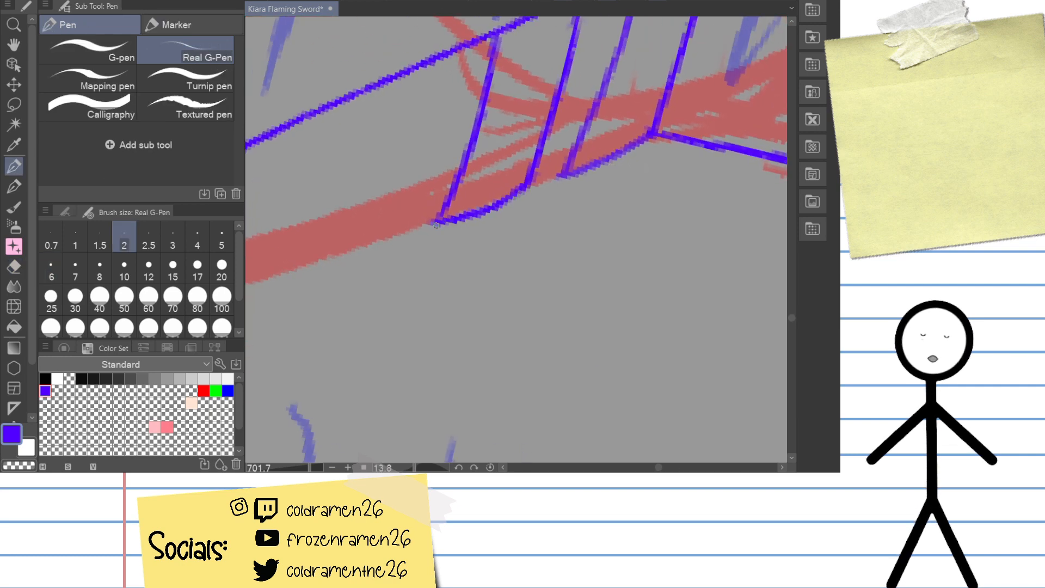
left_click_drag(420, 225, 490, 254)
key("ctrl+z")
left_click_drag(445, 223, 520, 253)
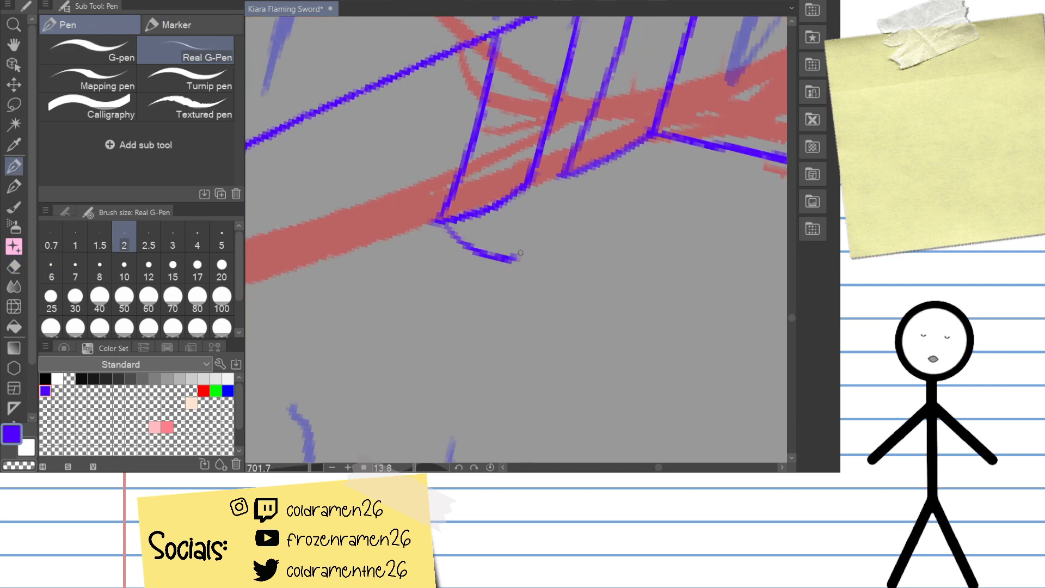
key("ctrl+z")
left_click_drag(427, 226, 511, 267)
Step: Draw the spike's other side from the strip's curved edge to the tip, closing the small triangular shape
left_click_drag(498, 206, 536, 253)
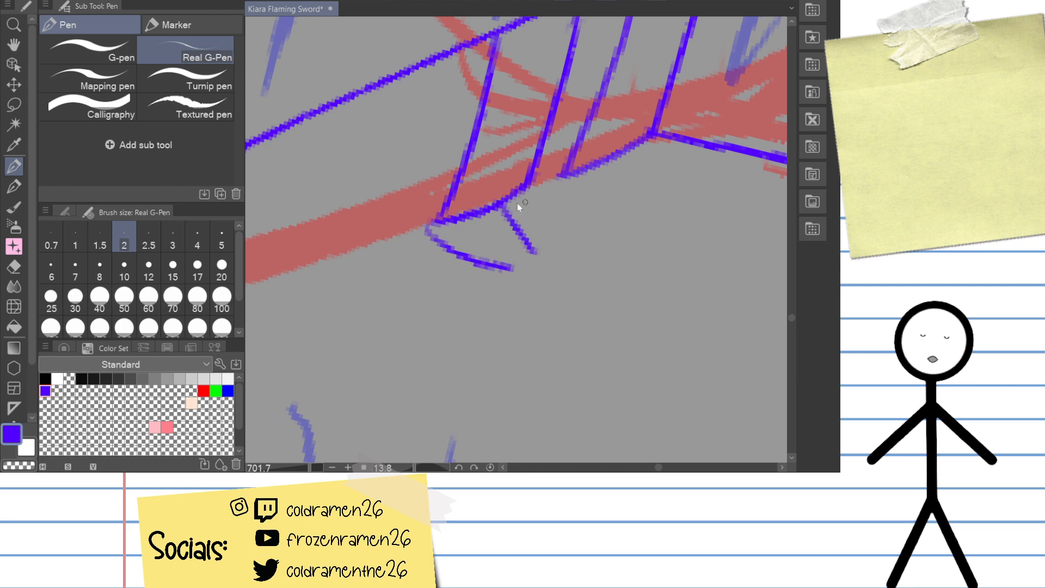
key("ctrl+z")
left_click_drag(517, 191, 533, 262)
key("ctrl+z")
mouse_move(511, 201)
left_mouse_down()
mouse_move(532, 254)
mouse_move(521, 213)
mouse_move(527, 272)
left_mouse_up()
key("ctrl+z")
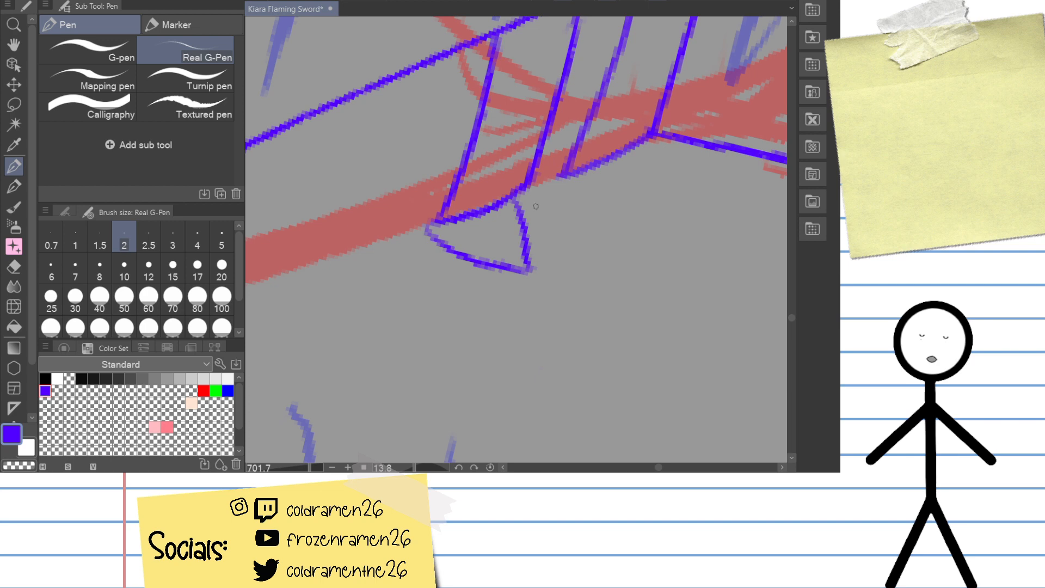
Step: Draw the long lower edge from the strip's outer corner along the red sketch band
left_click_drag(536, 206, 548, 263)
left_click_drag(550, 222, 541, 211)
left_click_drag(529, 265, 608, 147)
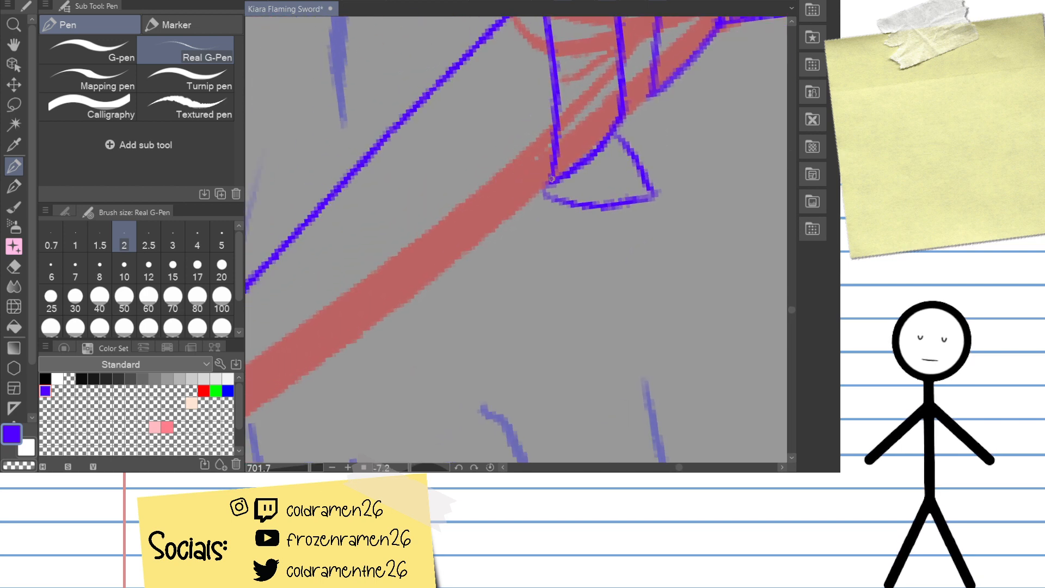
left_click_drag(551, 178, 377, 313)
key("ctrl+z")
left_click_drag(550, 181, 313, 361)
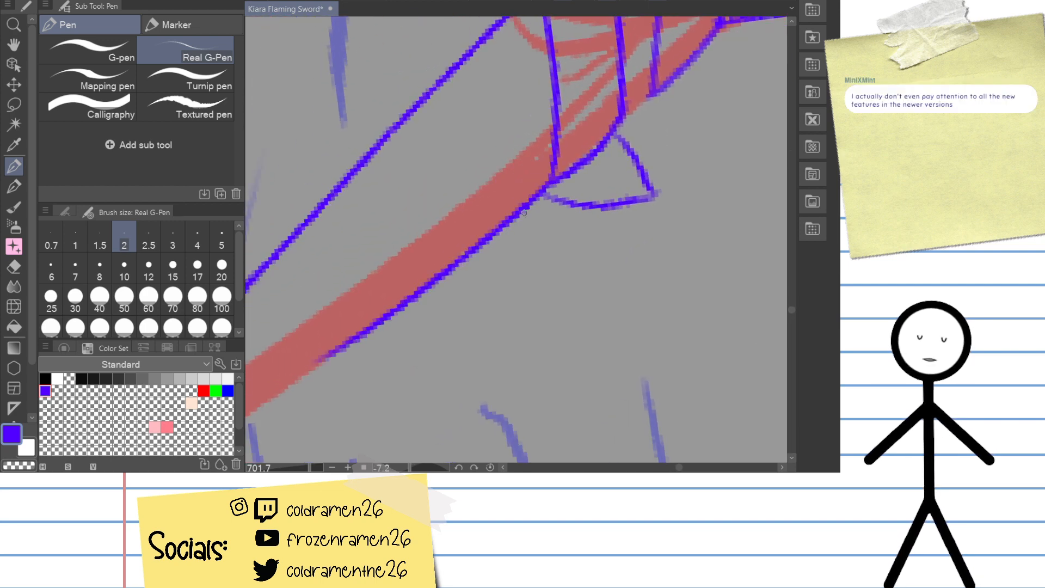
key("ctrl+z")
left_click_drag(552, 180, 288, 384)
key("ctrl+z")
left_click_drag(554, 177, 266, 377)
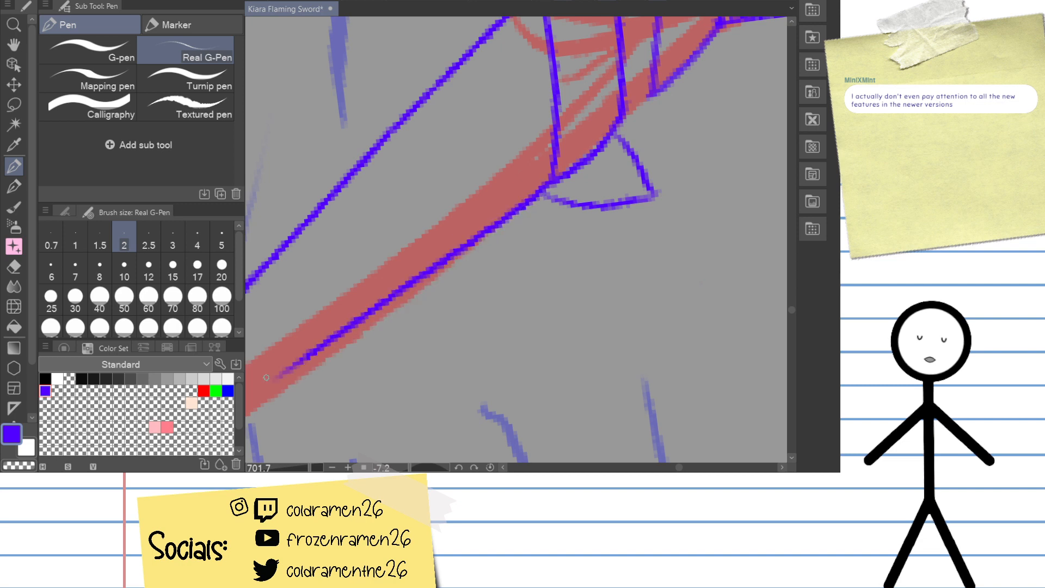
Step: Examine the strip's lower edge and spike, the crossbar lines and their ends beside the light blue sketch line
left_click_drag(656, 238, 528, 347)
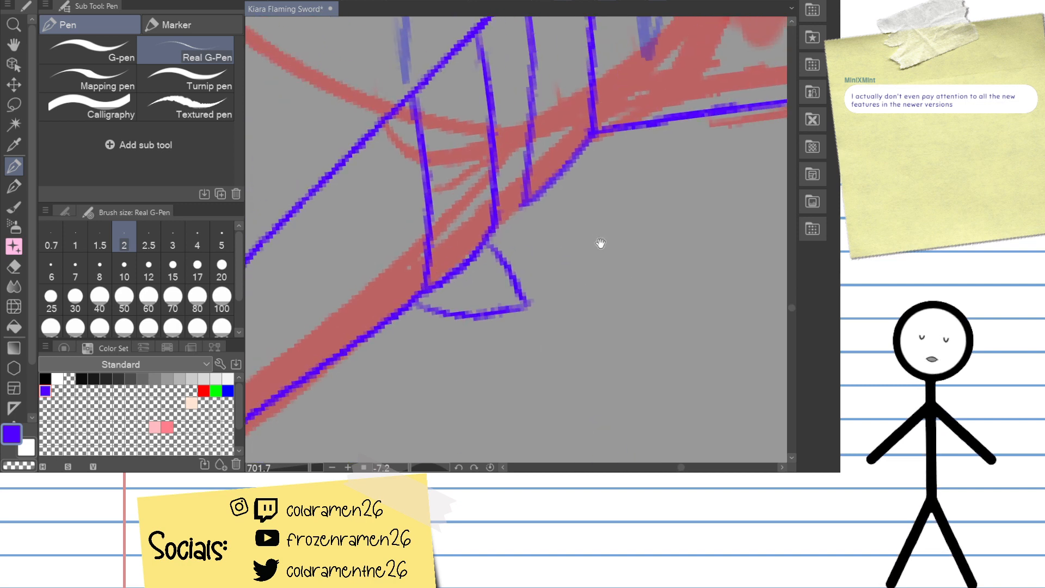
left_click_drag(638, 209, 644, 269)
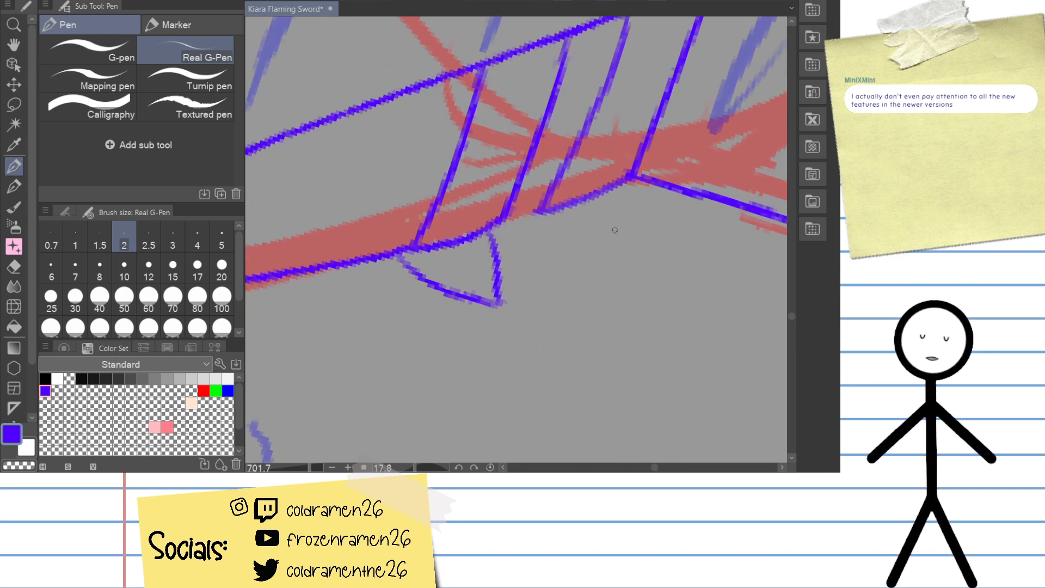
mouse_move(615, 230)
left_mouse_down()
mouse_move(594, 179)
mouse_move(545, 164)
left_mouse_up()
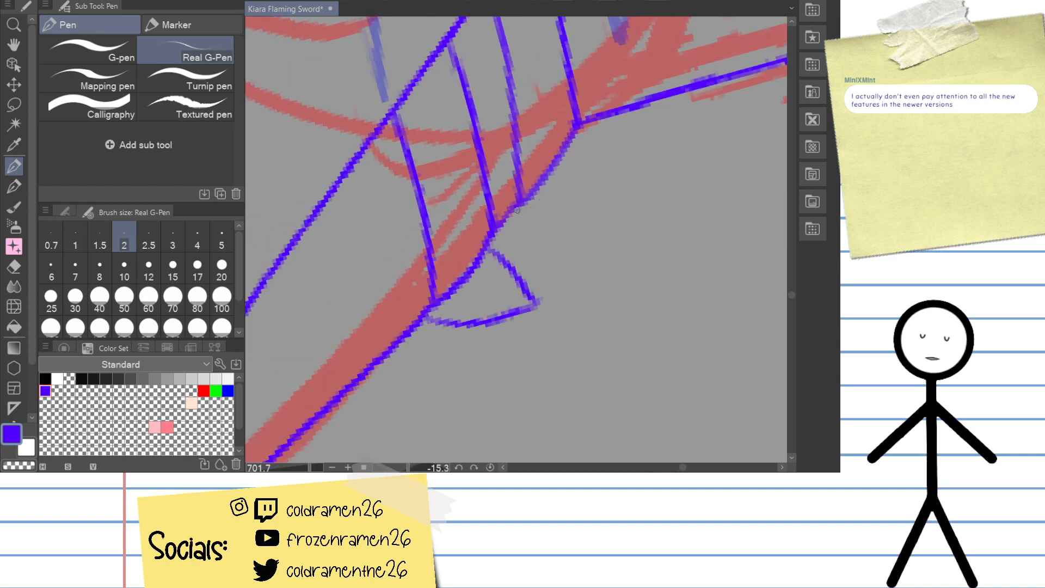
mouse_move(527, 182)
left_mouse_down()
mouse_move(553, 338)
mouse_move(554, 231)
left_mouse_up()
left_click_drag(644, 175, 657, 219)
left_click_drag(586, 150, 604, 381)
left_click_drag(517, 190, 557, 303)
left_click_drag(504, 49, 549, 223)
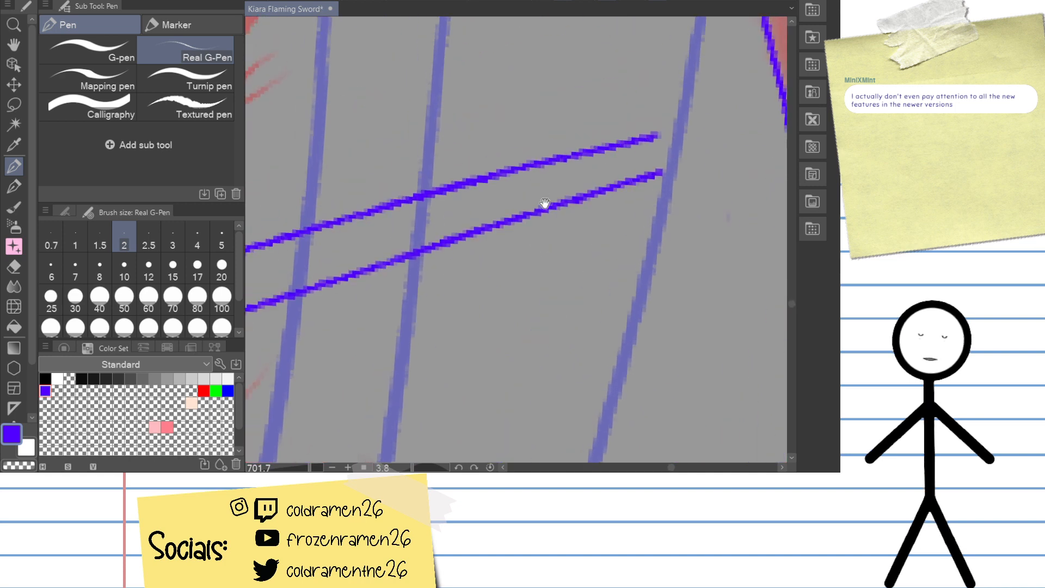
left_click_drag(667, 95, 508, 194)
left_click_drag(615, 229, 580, 164)
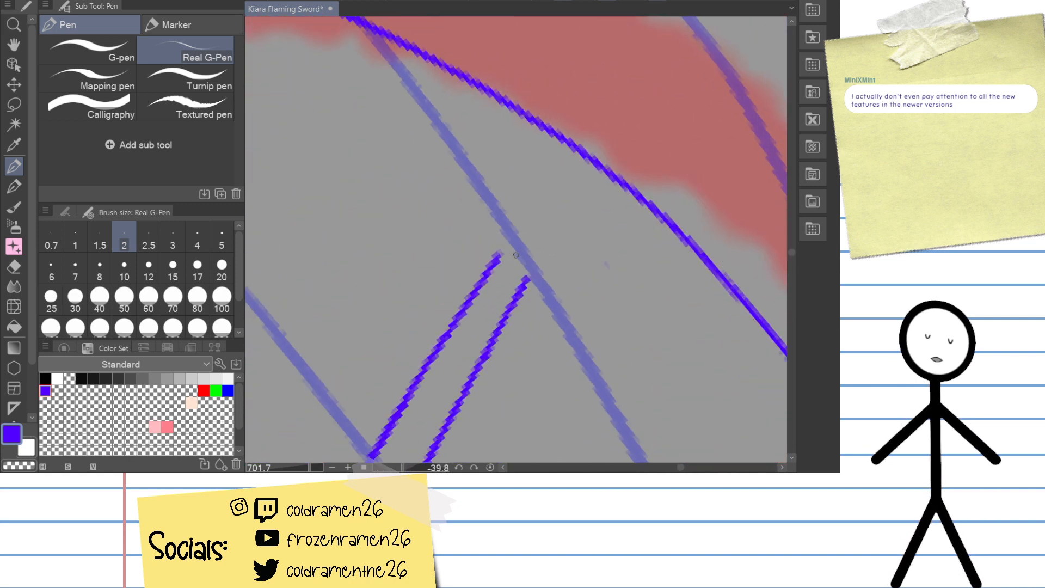
mouse_move(539, 236)
left_mouse_down()
mouse_move(451, 348)
mouse_move(349, 450)
mouse_move(307, 467)
left_mouse_up()
left_click_drag(387, 332, 413, 243)
mouse_move(298, 185)
left_mouse_down()
mouse_move(540, 139)
mouse_move(746, 205)
left_mouse_up()
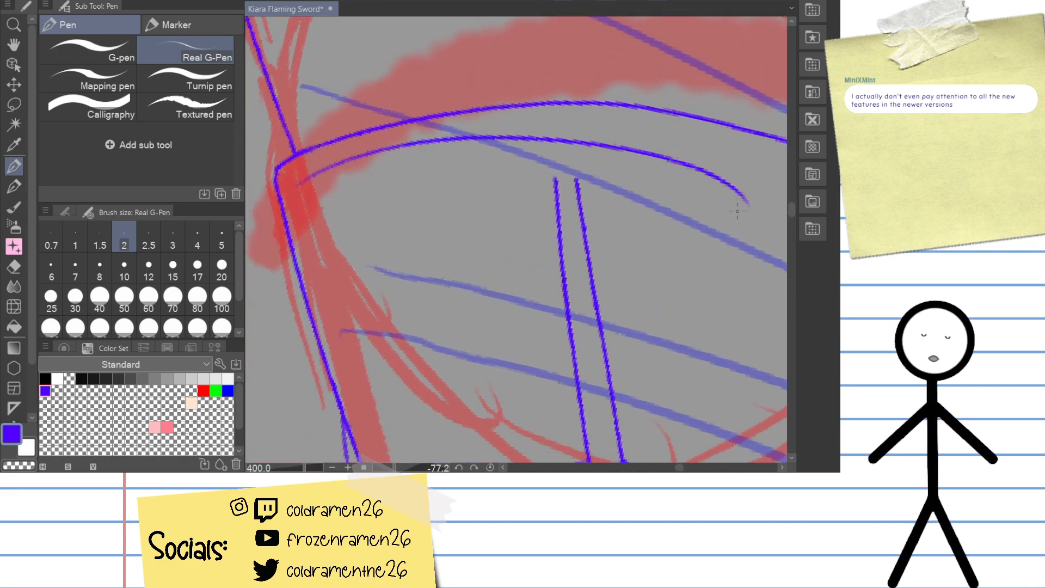
key("ctrl+z")
left_click_drag(309, 186, 758, 158)
key("ctrl+z")
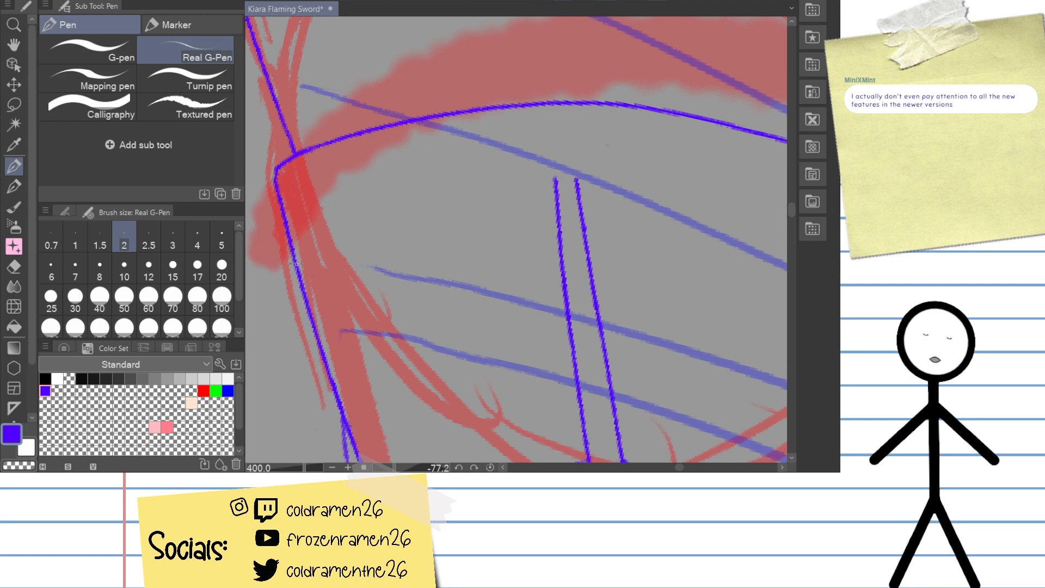
left_click_drag(297, 269, 606, 191)
key("ctrl+z")
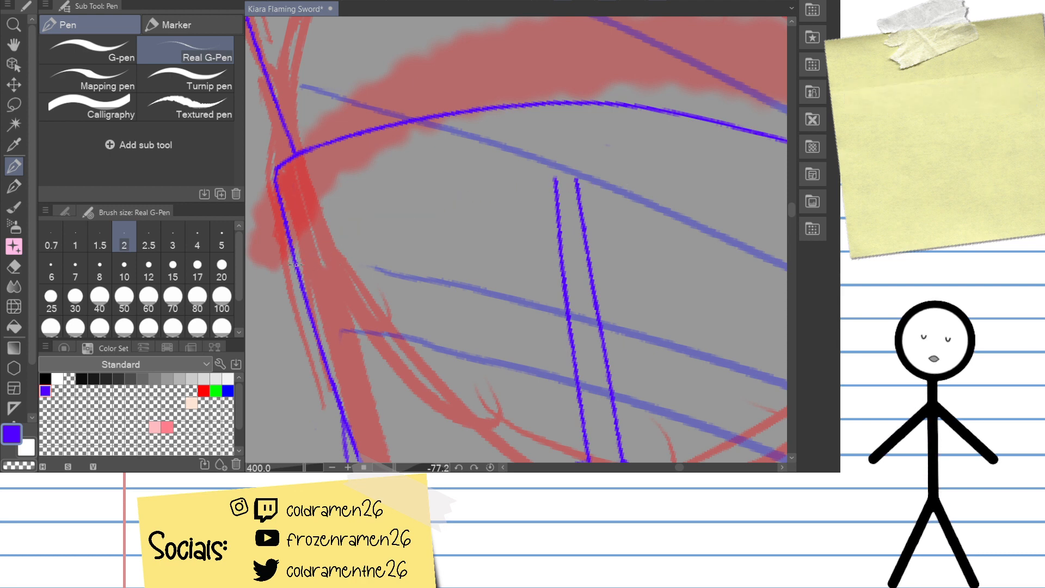
Step: Draw the upper part of an inner curve running alongside the strip's curved outer edge, across the crossbar lines
mouse_move(297, 271)
left_mouse_down()
mouse_move(648, 217)
mouse_move(416, 162)
left_mouse_up()
mouse_move(591, 174)
left_mouse_down()
mouse_move(609, 194)
mouse_move(621, 256)
mouse_move(611, 289)
mouse_move(569, 306)
mouse_move(601, 193)
left_mouse_up()
key("ctrl+z")
mouse_move(635, 128)
left_mouse_down()
mouse_move(626, 99)
mouse_move(504, 333)
left_mouse_up()
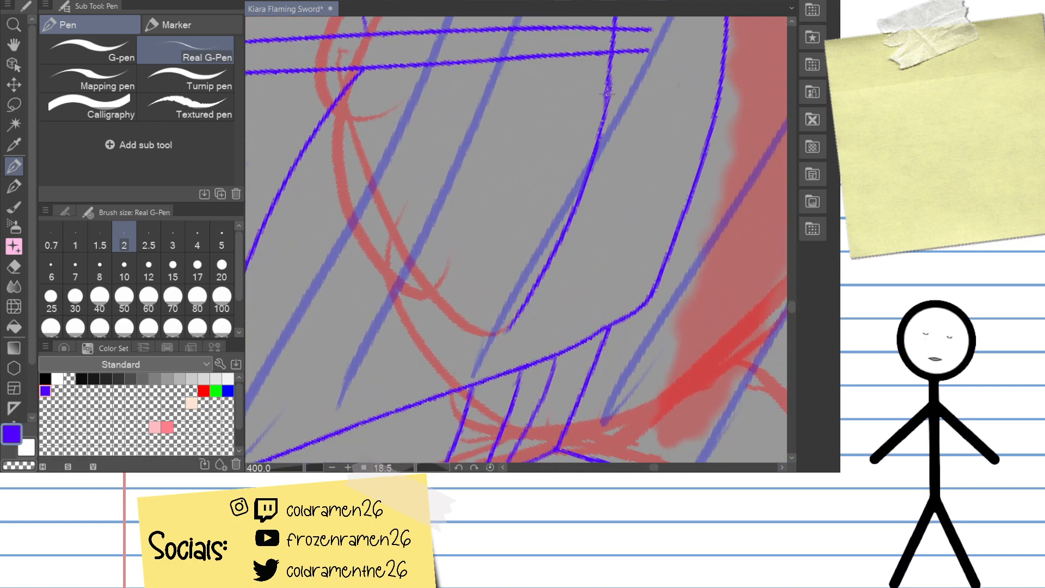
key("ctrl+z")
left_click_drag(615, 65, 485, 351)
key("ctrl+z")
left_click_drag(607, 65, 505, 344)
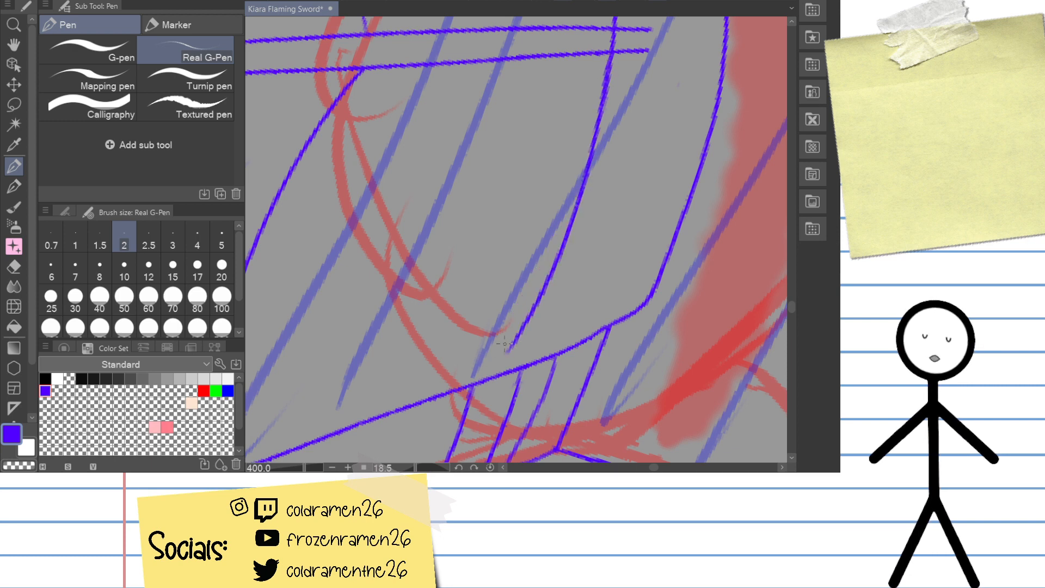
key("ctrl+z")
left_click_drag(611, 57, 484, 380)
key("ctrl+z")
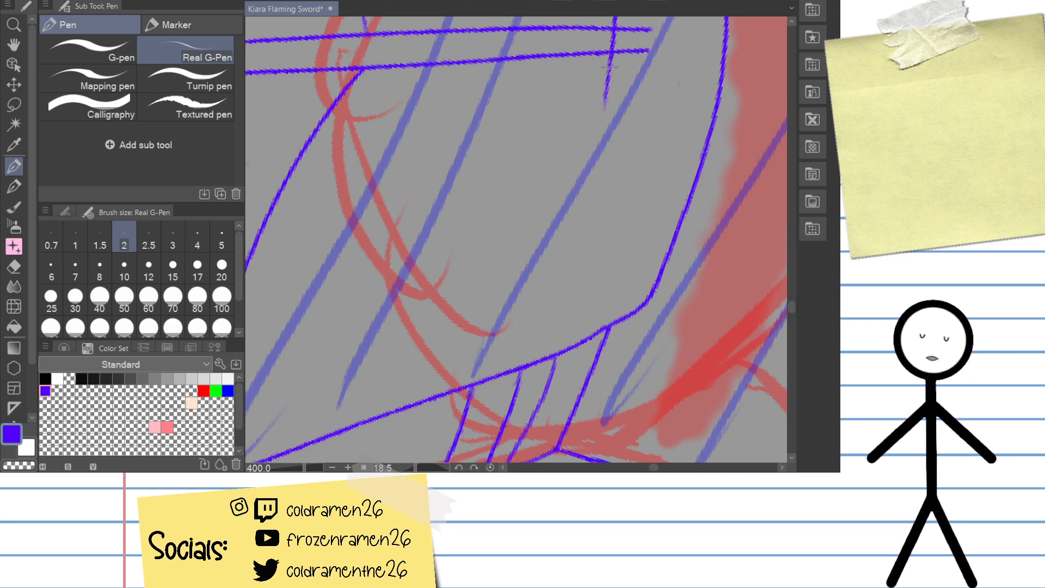
left_click_drag(608, 54, 508, 353)
key("ctrl+z")
Step: Extend the inner curve down to a sharp corner above the strip, close it with a curved line to the outer edge, and redraw the corner cleanly
mouse_move(611, 58)
left_mouse_down()
mouse_move(584, 193)
mouse_move(515, 340)
mouse_move(648, 288)
mouse_move(664, 260)
left_mouse_up()
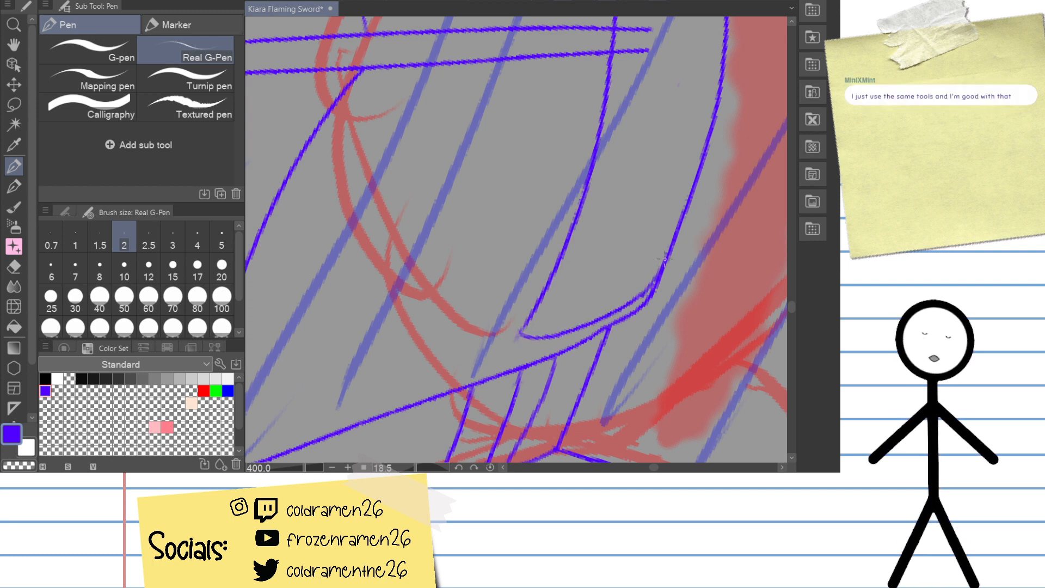
left_click_drag(468, 371, 473, 314)
scroll(509, 249, "up", 6)
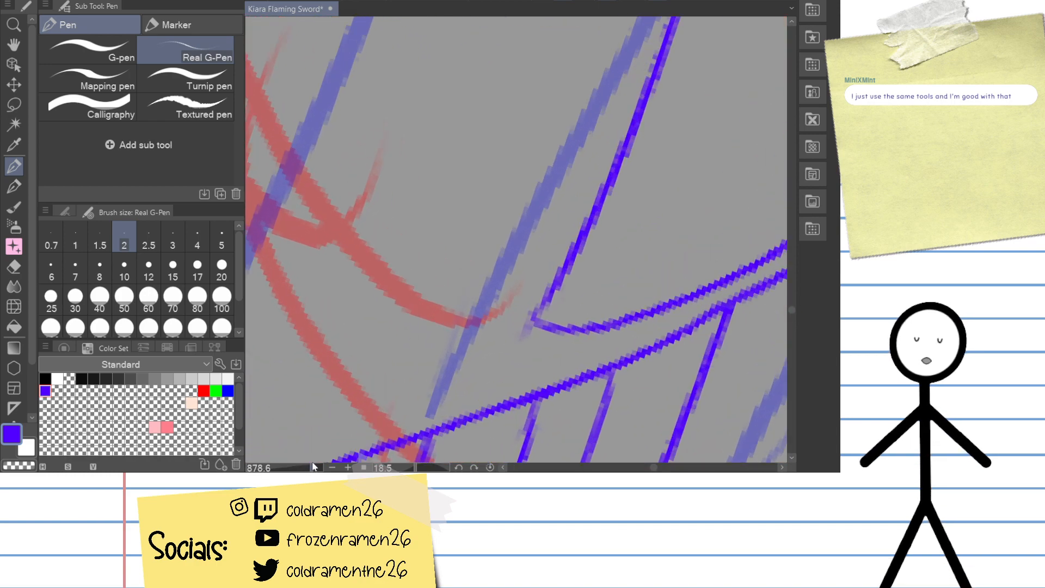
key("e")
mouse_move(537, 231)
left_mouse_down()
mouse_move(562, 190)
mouse_move(504, 287)
left_mouse_up()
key("p")
key("ctrl+z")
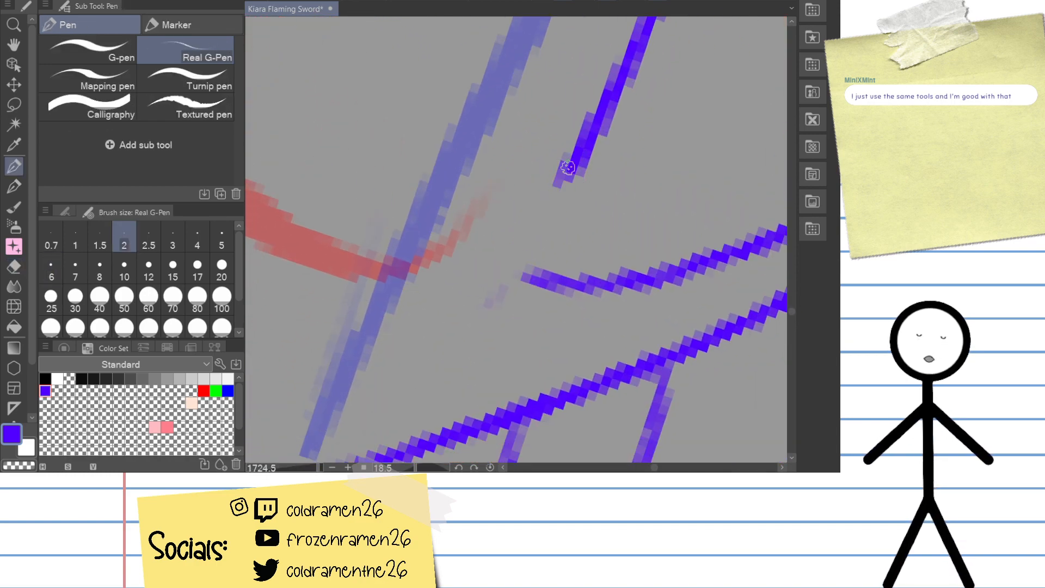
mouse_move(567, 167)
left_mouse_down()
mouse_move(515, 265)
mouse_move(566, 286)
left_mouse_up()
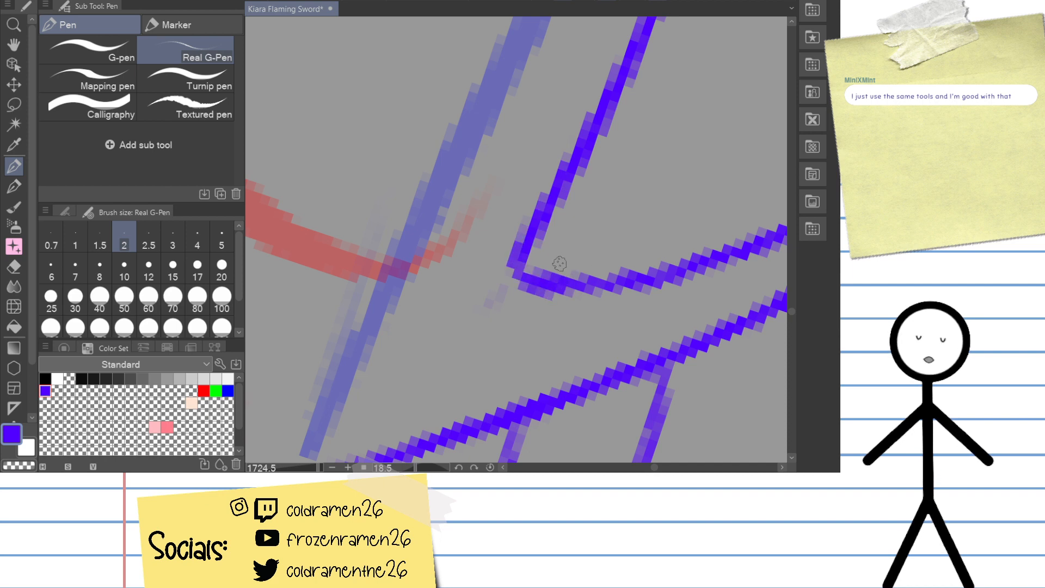
key("ctrl+z")
key("ctrl+z")
mouse_move(569, 164)
left_mouse_down()
mouse_move(516, 260)
mouse_move(562, 178)
left_mouse_up()
Step: Erase the stray marks beside the inner curve's lower corner and around the closing line's joint with the outer edge
key("e")
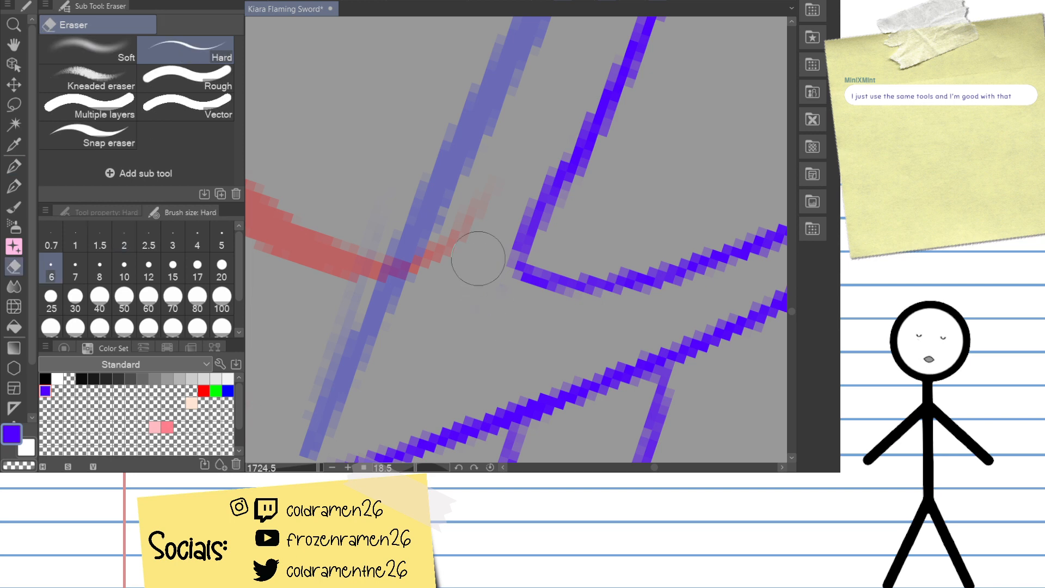
left_click_drag(681, 196, 405, 218)
mouse_move(626, 150)
left_mouse_down()
mouse_move(555, 161)
mouse_move(468, 218)
left_mouse_up()
left_click_drag(637, 169, 566, 227)
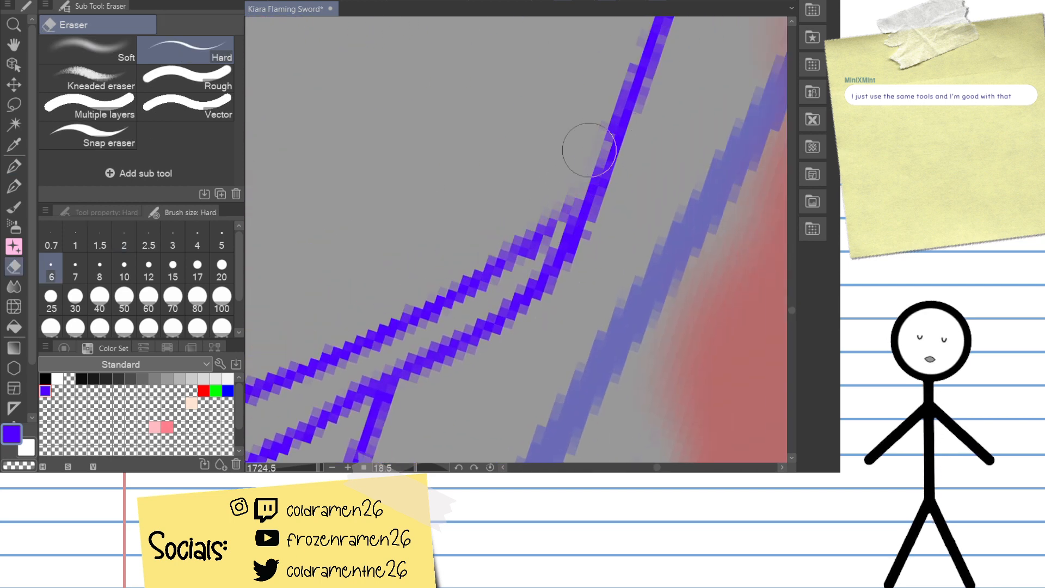
key("p")
left_click_drag(465, 262, 626, 250)
left_click_drag(305, 328, 493, 314)
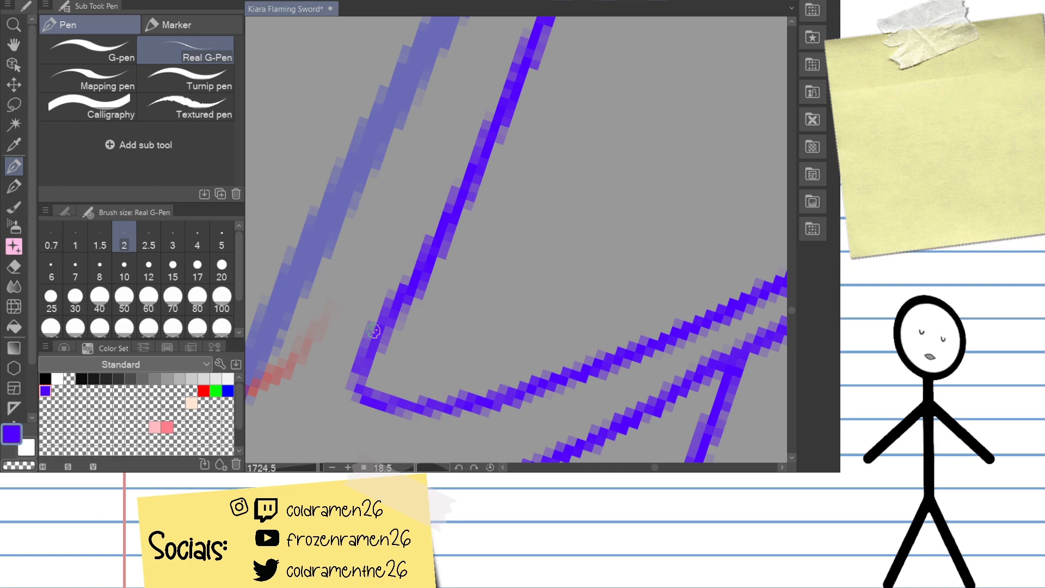
Step: Erase the ends of the two crossbar lines that stick out past the inner curve
scroll(516, 239, "down", 5)
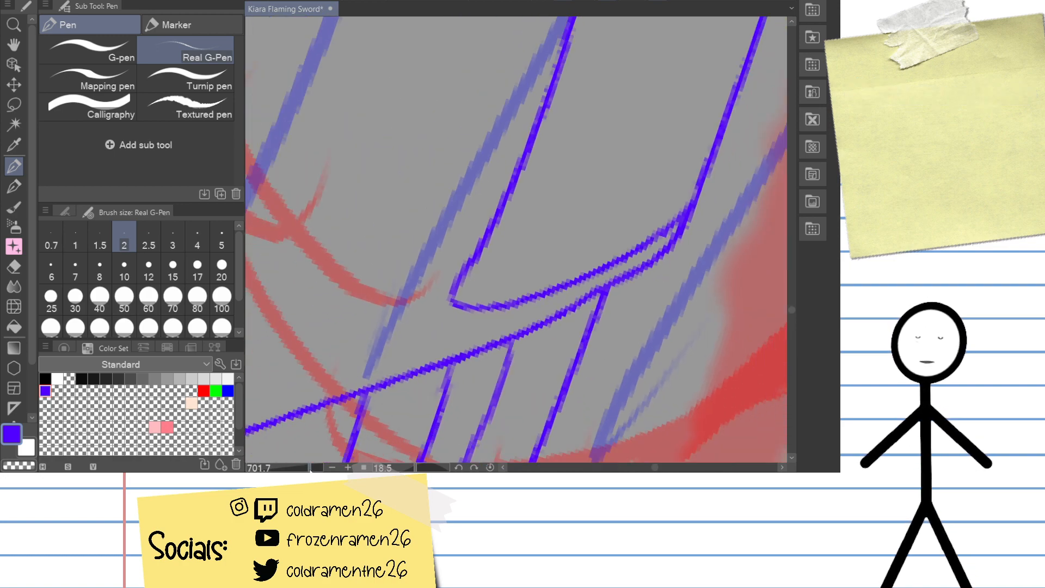
scroll(520, 237, "down", 3)
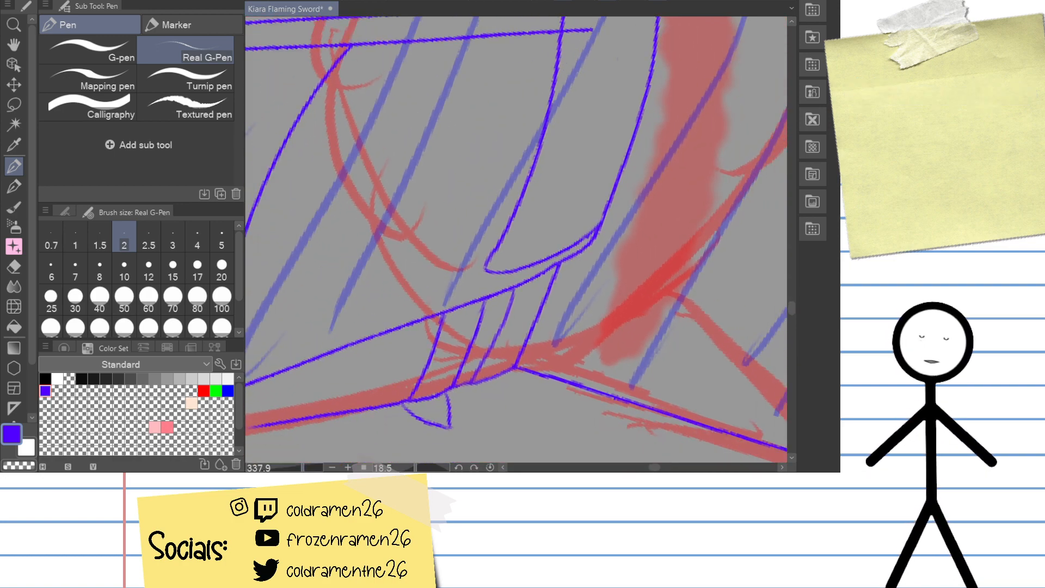
scroll(516, 237, "down", 4)
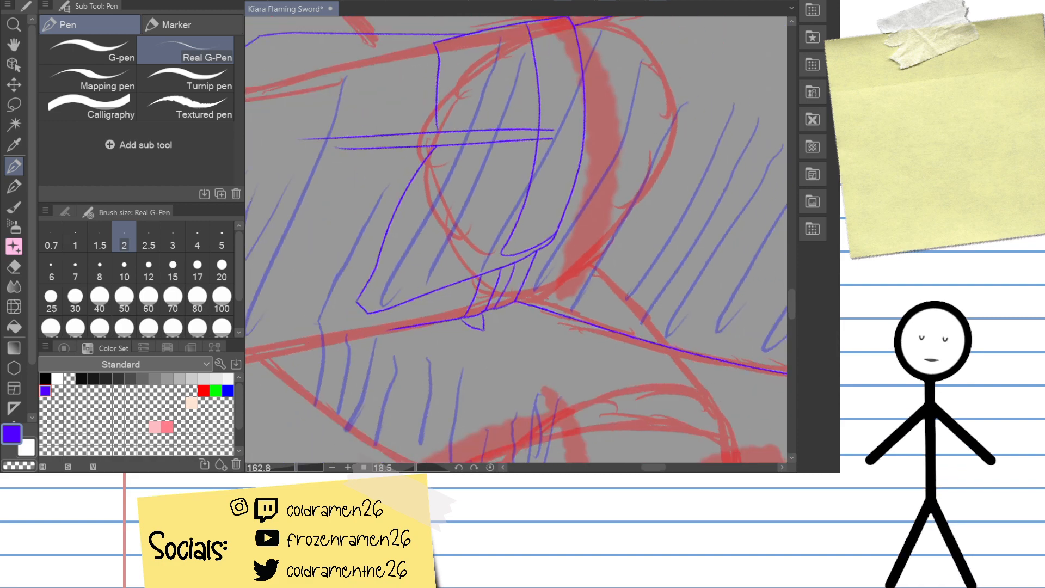
scroll(418, 351, "up", 4)
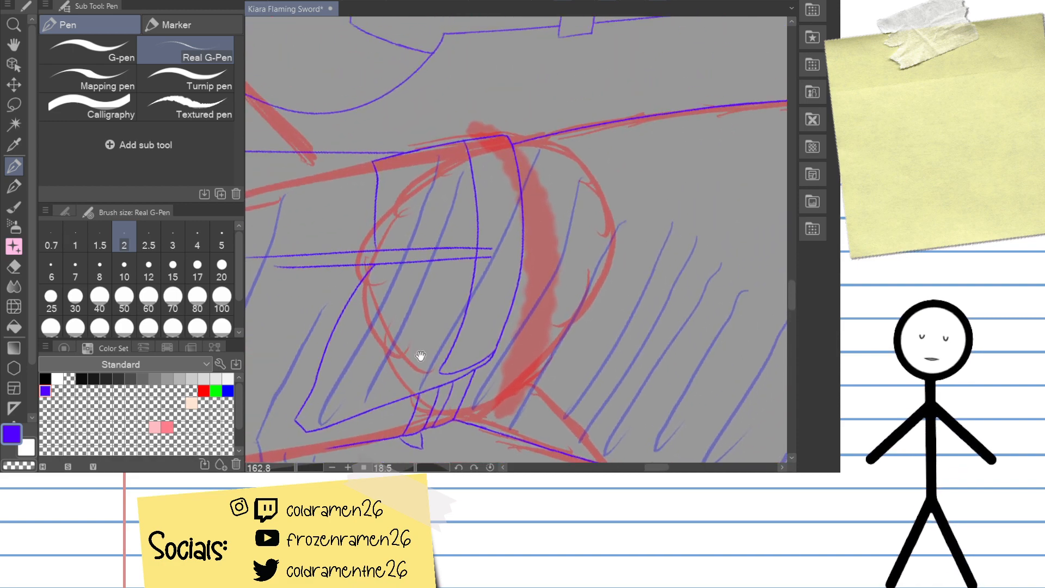
scroll(418, 351, "up", 5)
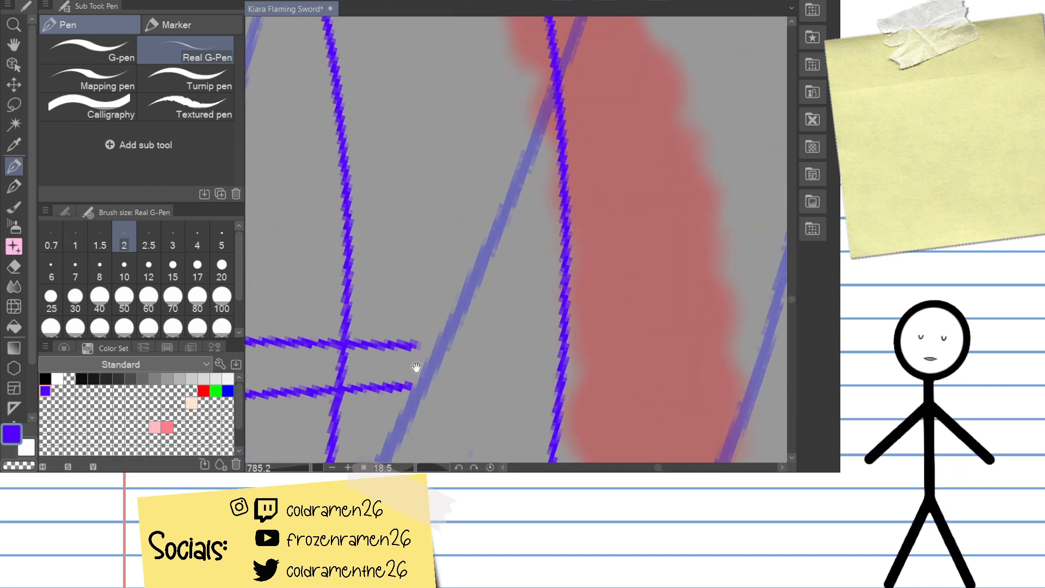
key("e")
left_click_drag(429, 333, 358, 348)
mouse_move(376, 313)
left_mouse_down()
mouse_move(366, 305)
mouse_move(366, 316)
mouse_move(407, 307)
left_mouse_up()
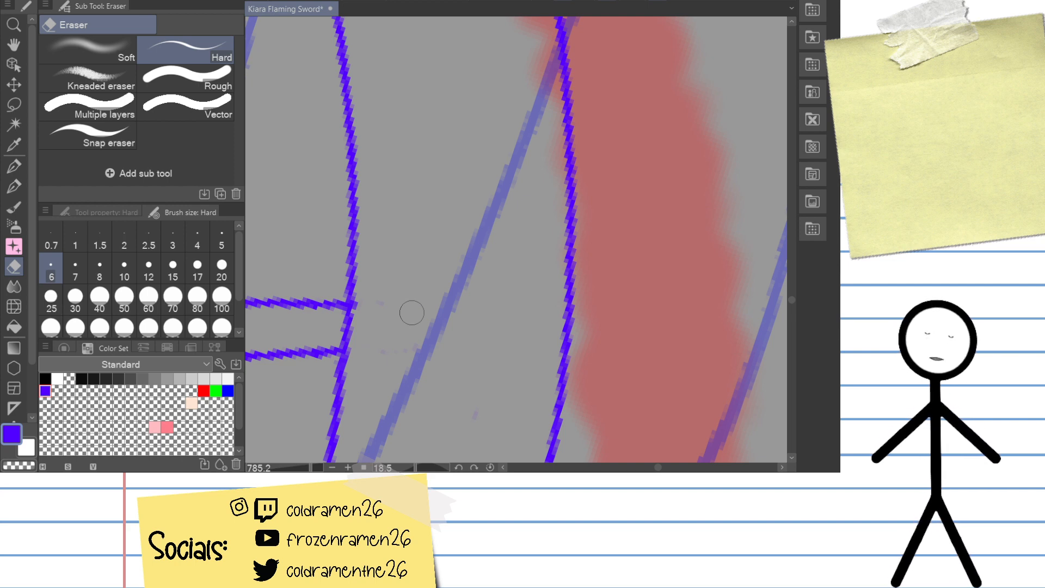
Step: Erase the outline segment between the inner curve's upper end and the outer edge's upper corner
left_click_drag(463, 201, 406, 378)
left_click_drag(348, 297, 380, 326)
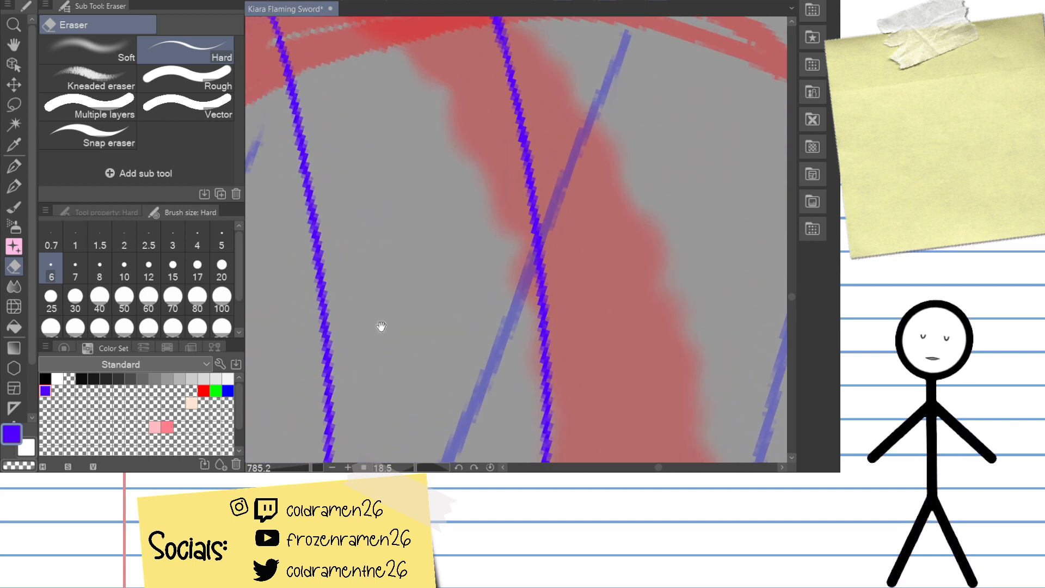
left_click_drag(394, 255, 424, 336)
left_click_drag(451, 257, 522, 321)
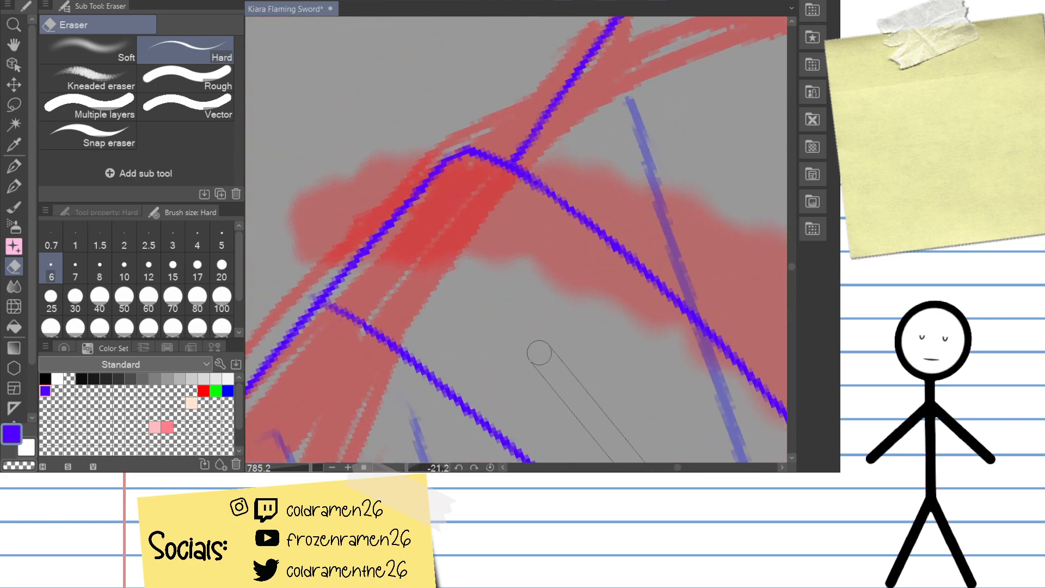
mouse_move(331, 282)
left_mouse_down()
mouse_move(326, 293)
mouse_move(366, 271)
mouse_move(416, 212)
mouse_move(435, 212)
mouse_move(424, 181)
mouse_move(460, 151)
left_mouse_up()
left_click_drag(436, 179, 511, 197)
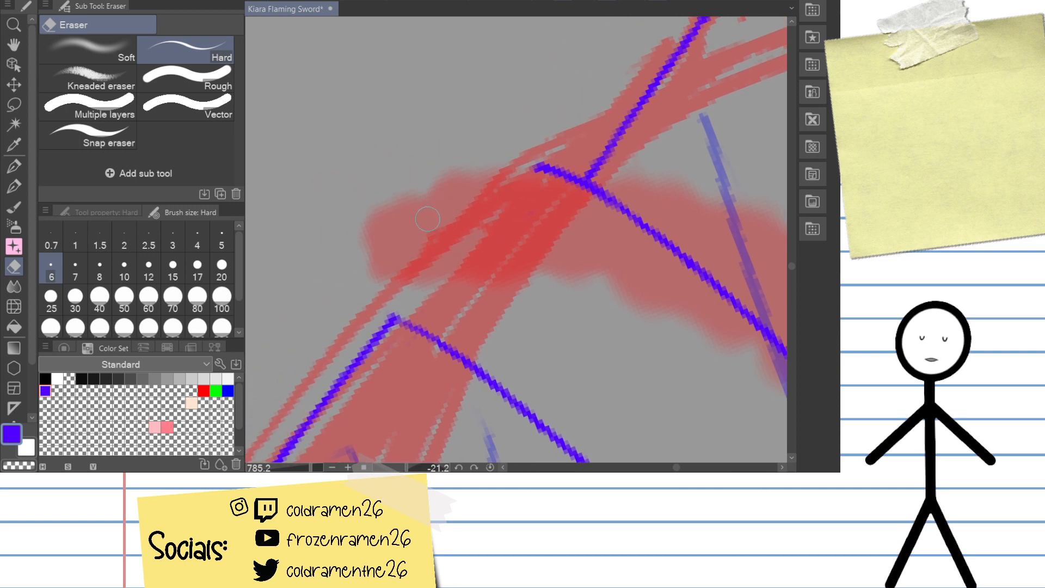
key("p")
left_click_drag(382, 324, 457, 215)
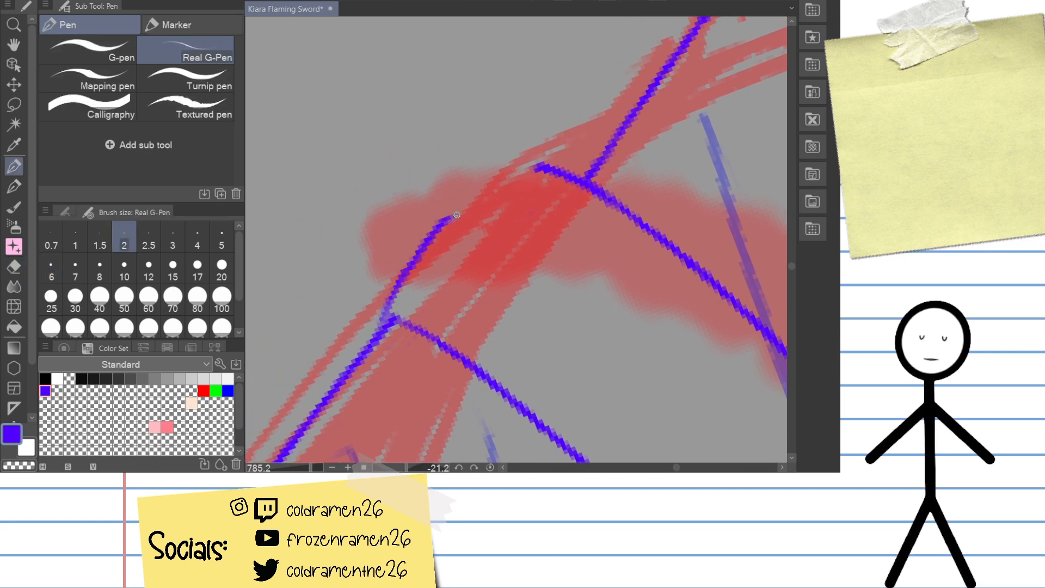
key("ctrl+z")
left_click_drag(535, 163, 386, 273)
key("ctrl+z")
mouse_move(376, 333)
left_mouse_down()
mouse_move(456, 206)
mouse_move(528, 167)
left_mouse_up()
key("ctrl+z")
key("ctrl+z")
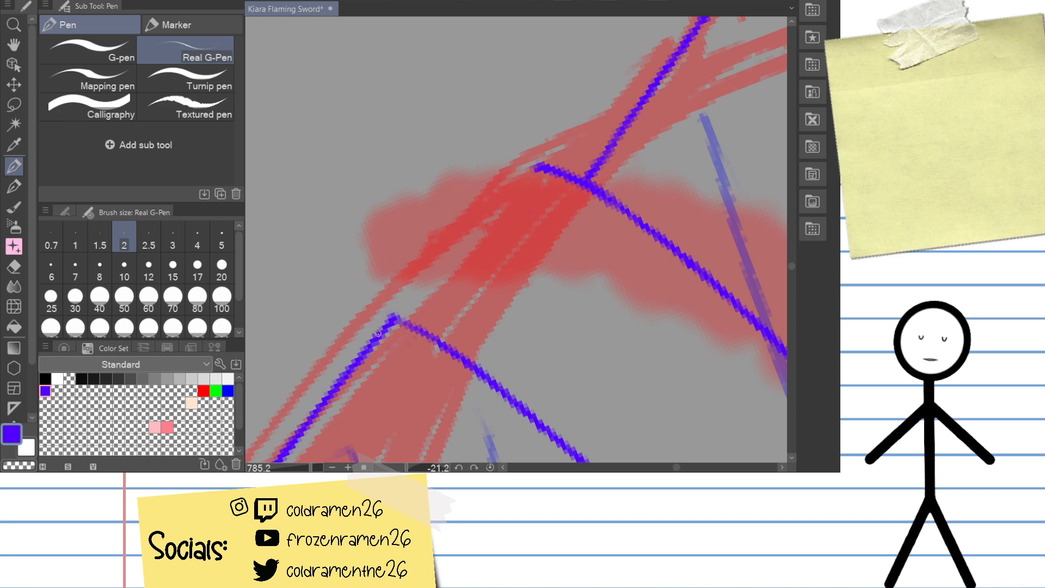
mouse_move(380, 312)
left_mouse_down()
mouse_move(416, 258)
mouse_move(533, 172)
mouse_move(518, 180)
mouse_move(516, 166)
mouse_move(410, 255)
mouse_move(363, 331)
mouse_move(437, 223)
mouse_move(525, 164)
left_mouse_up()
key("ctrl+z")
key("ctrl+z")
key("ctrl+z")
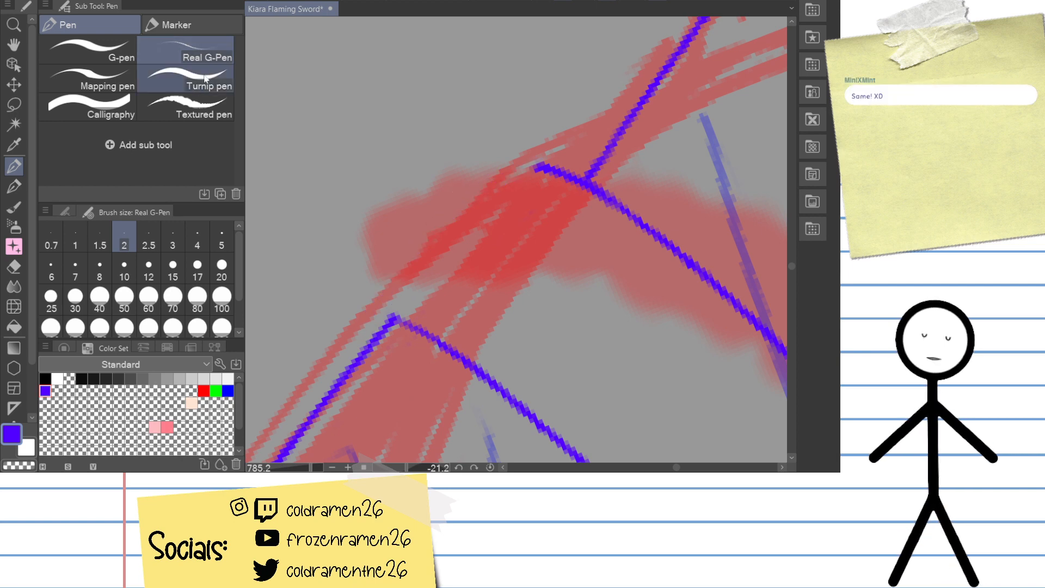
left_click_drag(374, 333, 469, 184)
key("ctrl+z")
left_click_drag(375, 331, 544, 148)
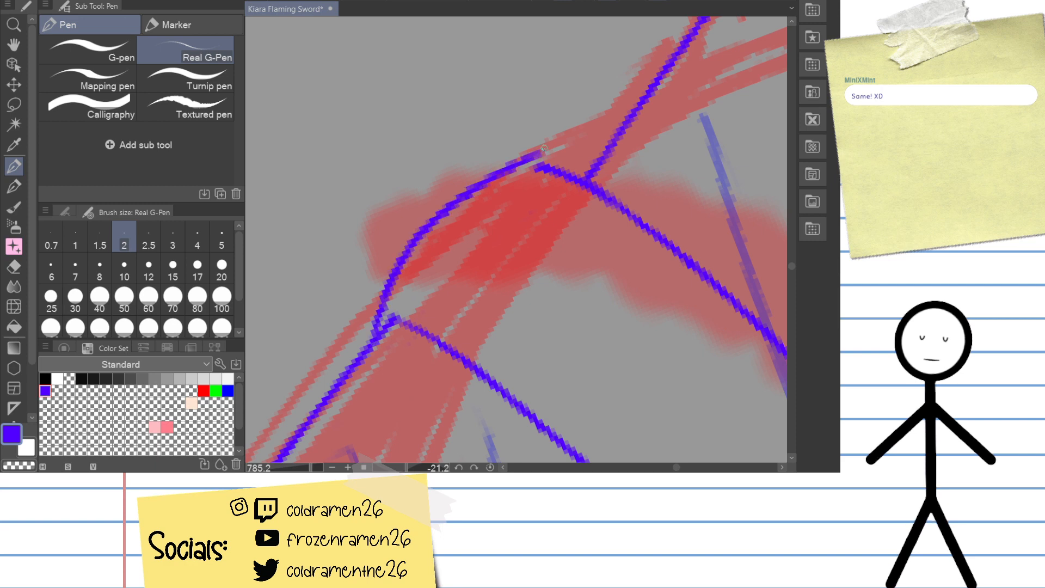
key("ctrl+z")
left_click_drag(375, 332, 538, 170)
key("ctrl+z")
mouse_move(376, 332)
left_mouse_down()
mouse_move(447, 209)
mouse_move(536, 163)
mouse_move(376, 329)
mouse_move(534, 162)
left_mouse_up()
key("ctrl+z")
key("ctrl+z")
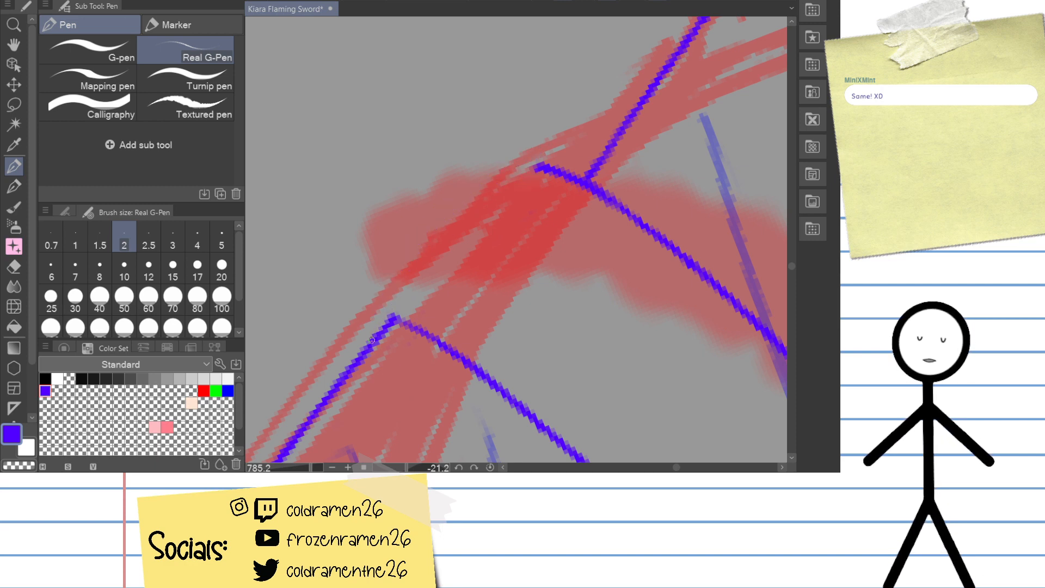
Step: Redraw the erased segment as an outward-bulging curve from the inner curve's upper end, joined to the outer edge's corner
mouse_move(372, 340)
left_mouse_down()
mouse_move(521, 164)
mouse_move(485, 187)
mouse_move(511, 171)
left_mouse_up()
key("ctrl+z")
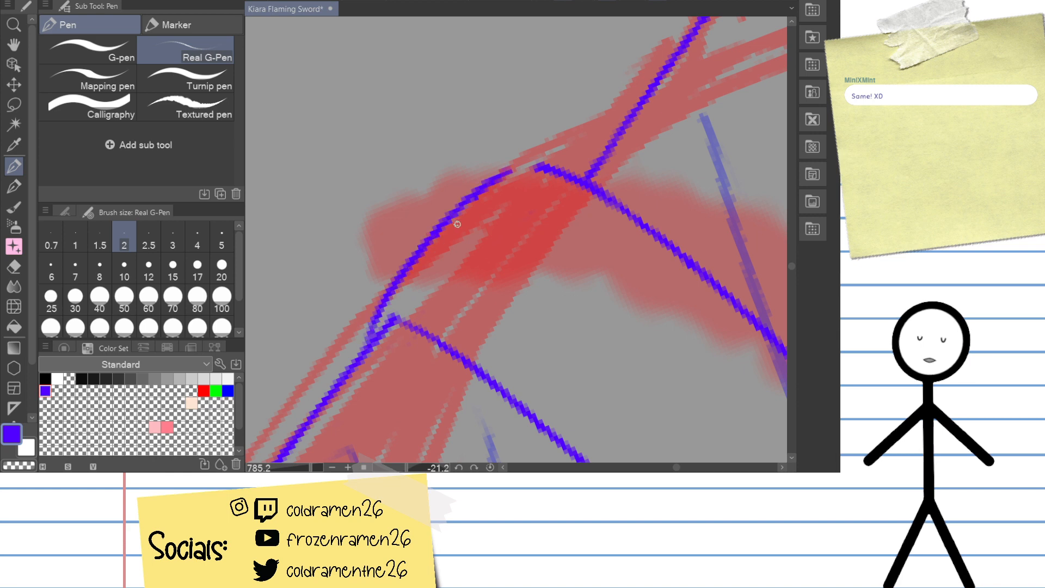
left_click_drag(592, 198, 481, 199)
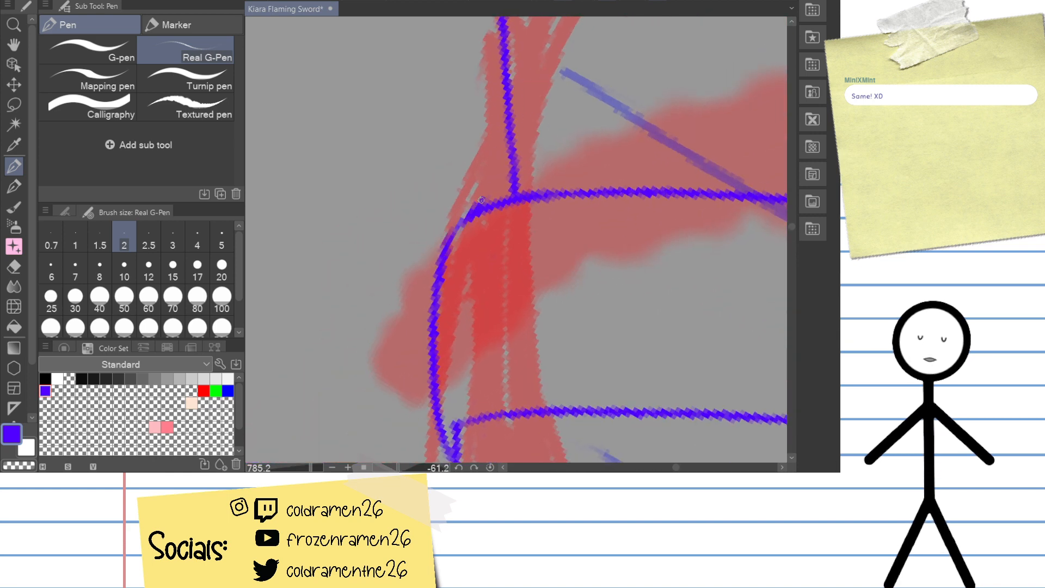
mouse_move(455, 240)
left_mouse_down()
mouse_move(478, 207)
mouse_move(488, 132)
mouse_move(519, 180)
left_mouse_up()
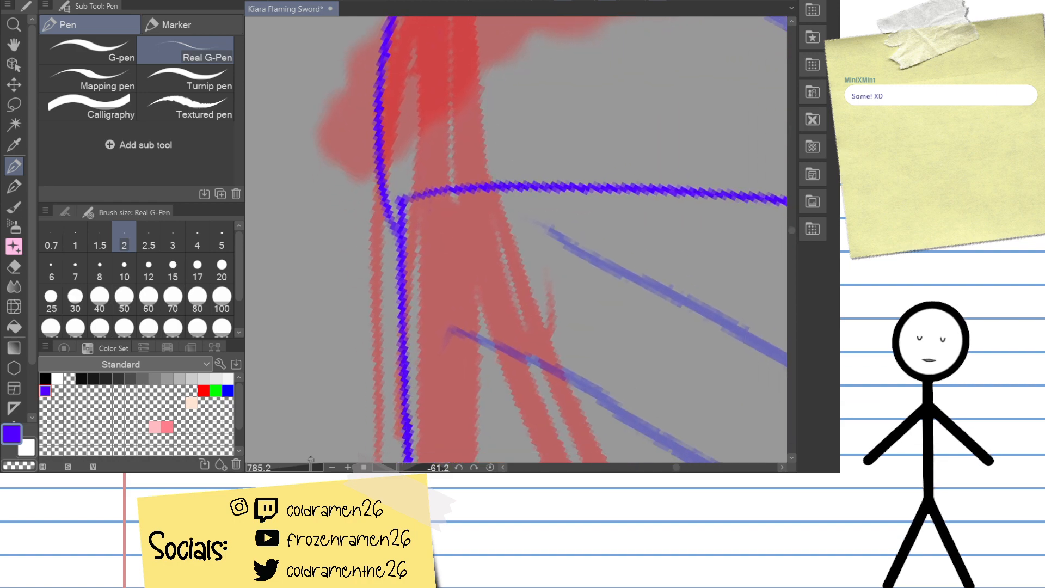
Step: Erase the pointed corner at the inner curve's upper end and redraw it as a slanted join to the outline
scroll(495, 385, "up", 7)
key("e")
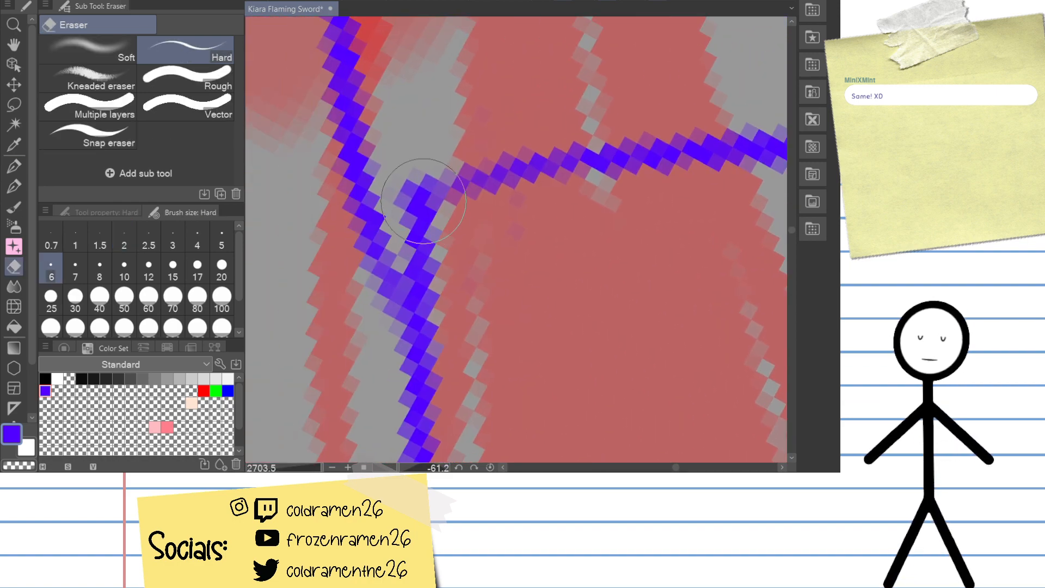
left_click_drag(423, 201, 409, 164)
key("p")
left_click_drag(410, 218, 487, 150)
key("ctrl+z")
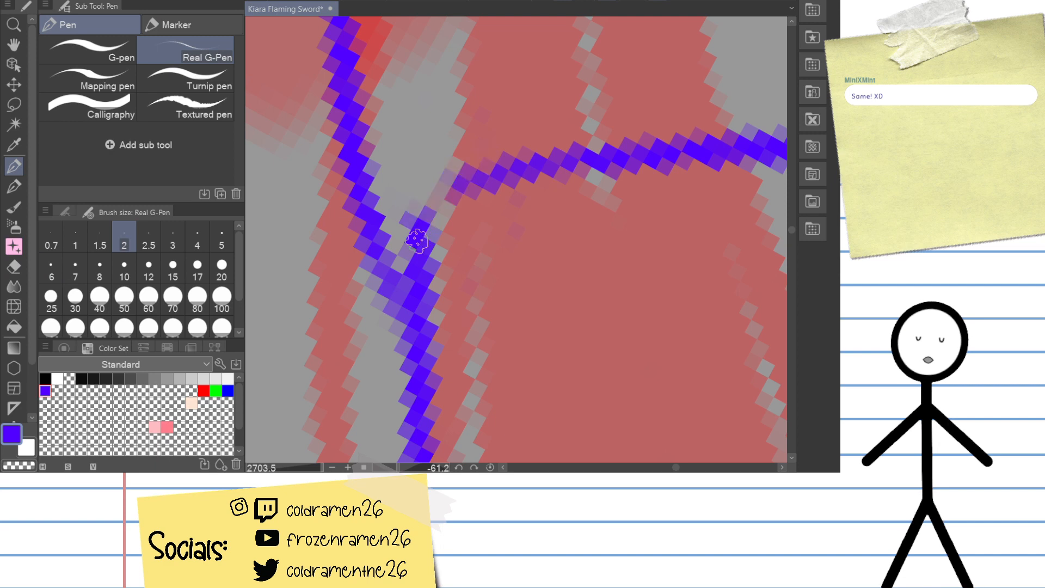
left_click_drag(417, 240, 490, 149)
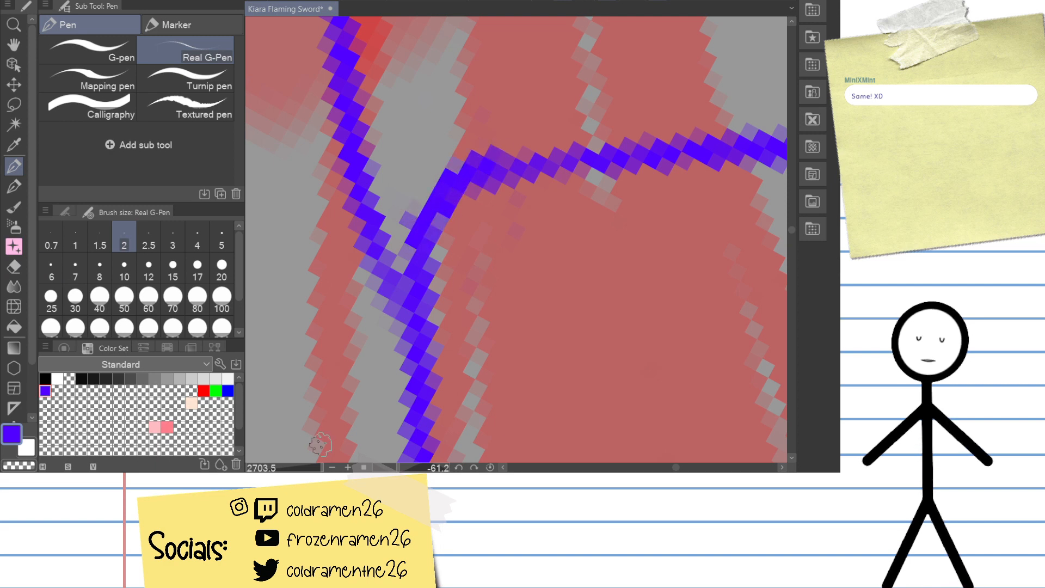
key("ctrl+z")
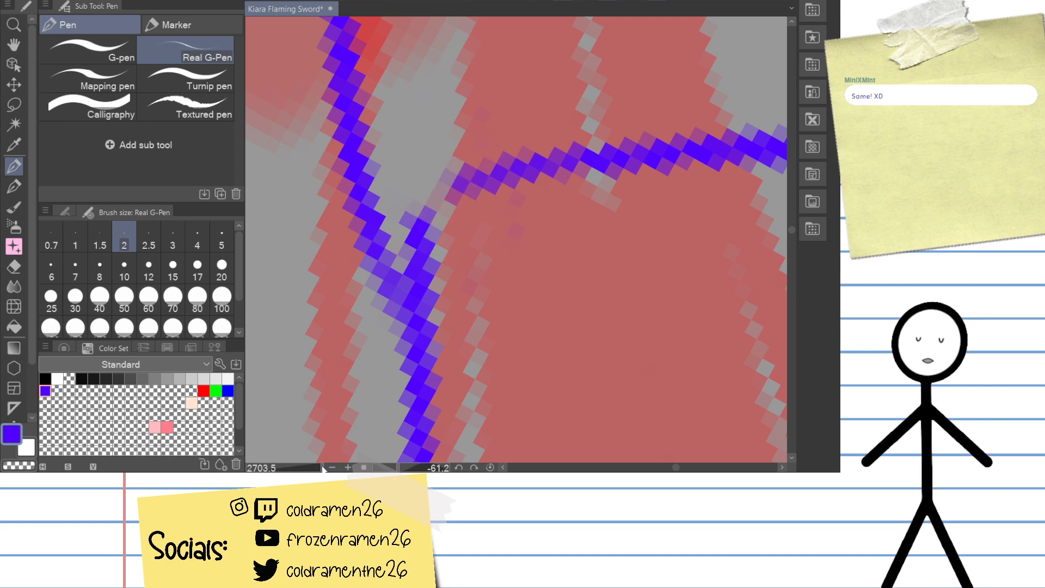
left_click_drag(423, 234, 490, 153)
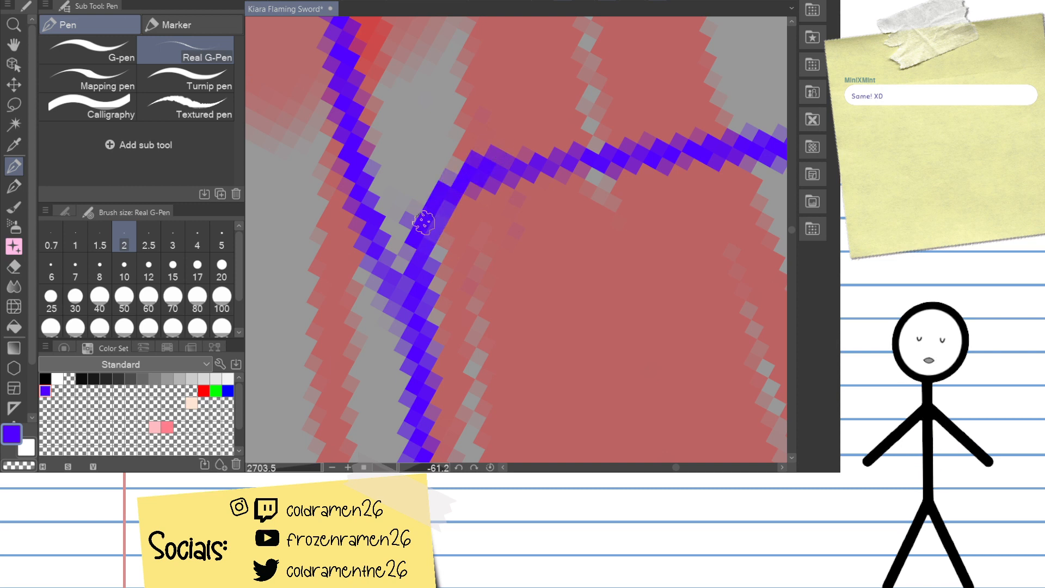
Step: Look through the Pencil, Pastel, Marker, Thick paint and India ink brushes for a shading brush
left_click(313, 467)
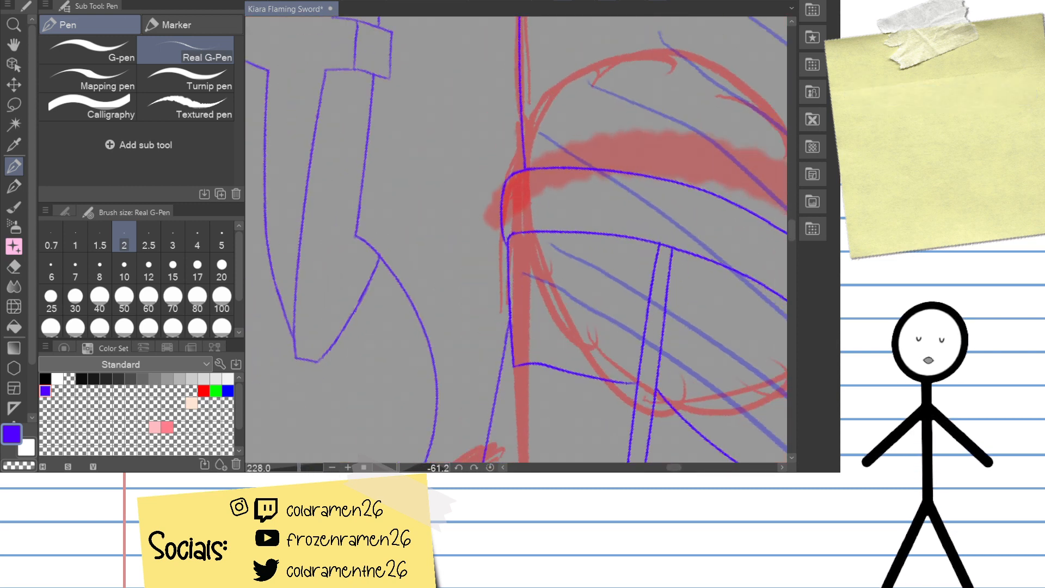
left_click_drag(648, 215, 625, 308)
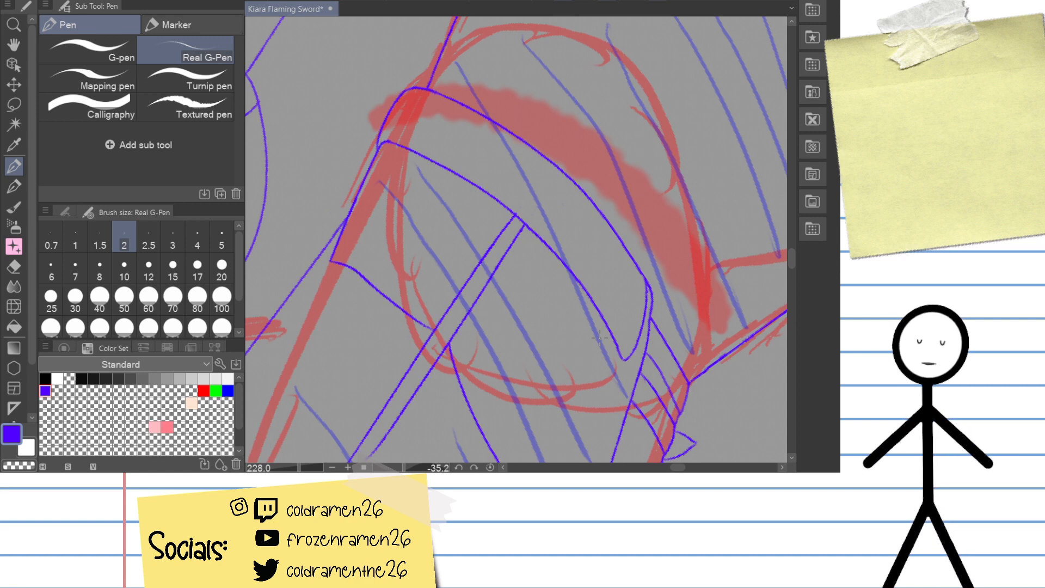
left_click(13, 186)
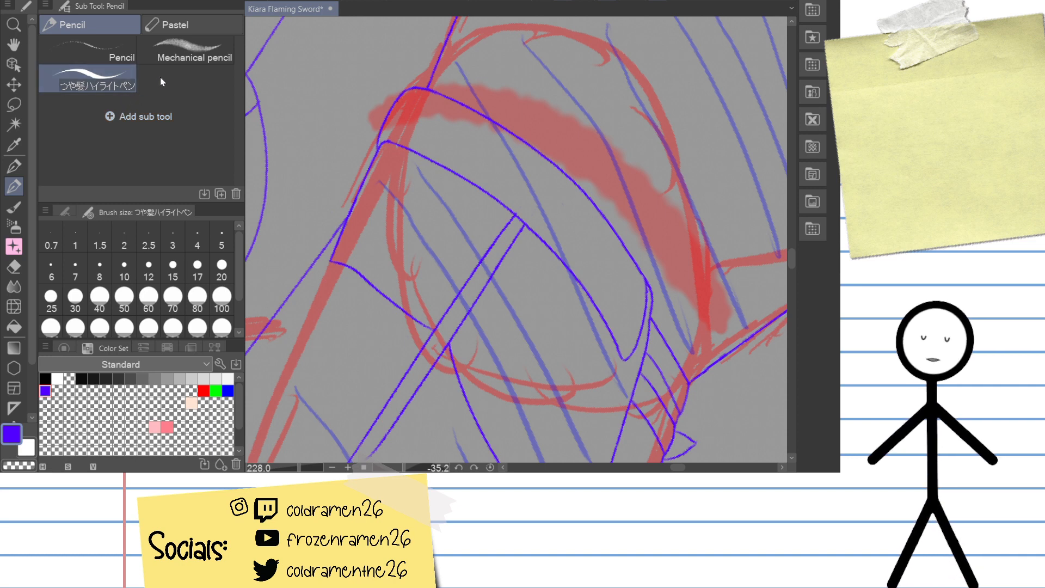
left_click(191, 25)
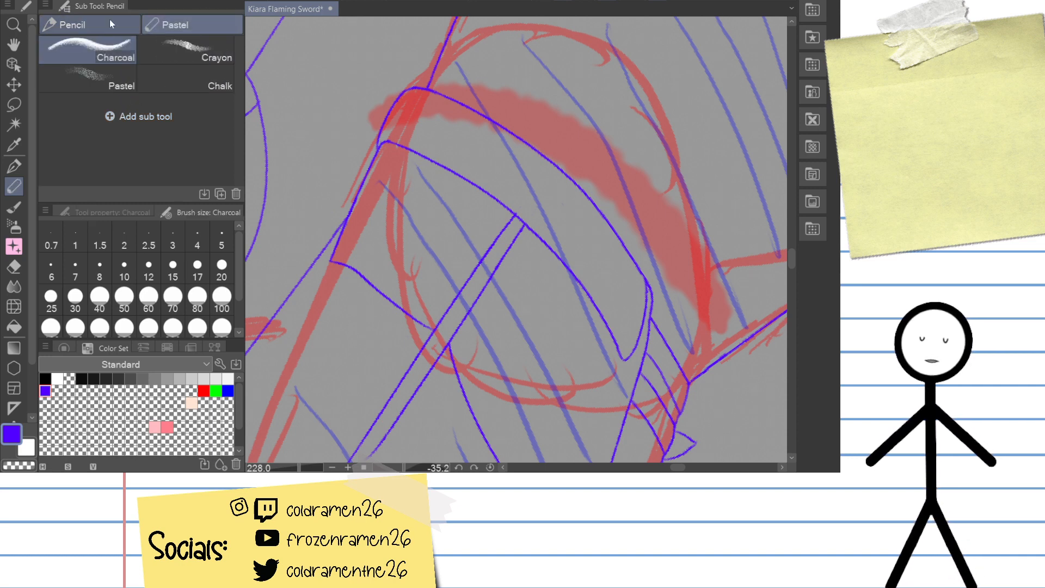
left_click(110, 20)
left_click(10, 171)
left_click(186, 24)
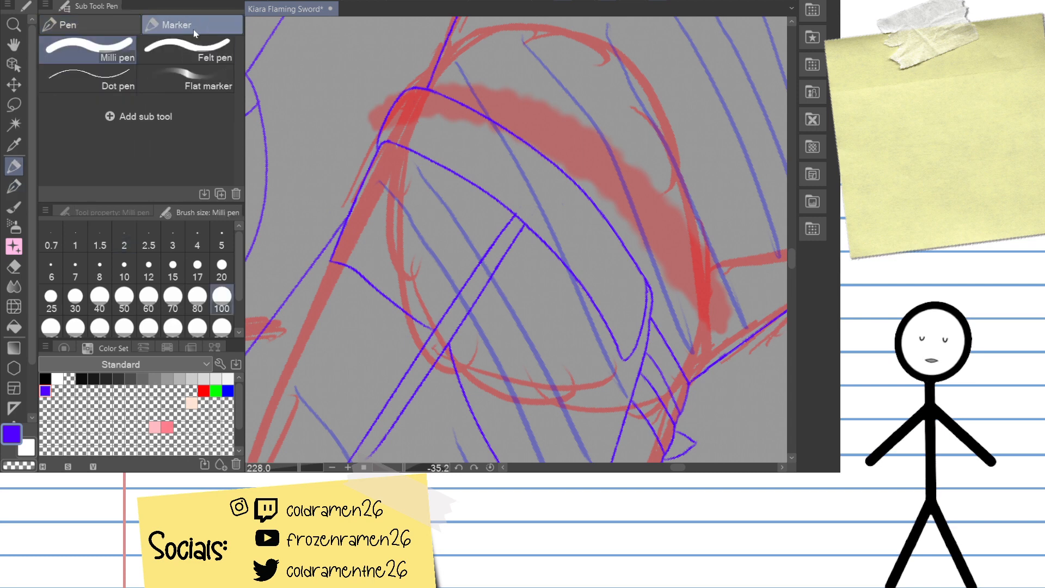
left_click(92, 25)
left_click(14, 206)
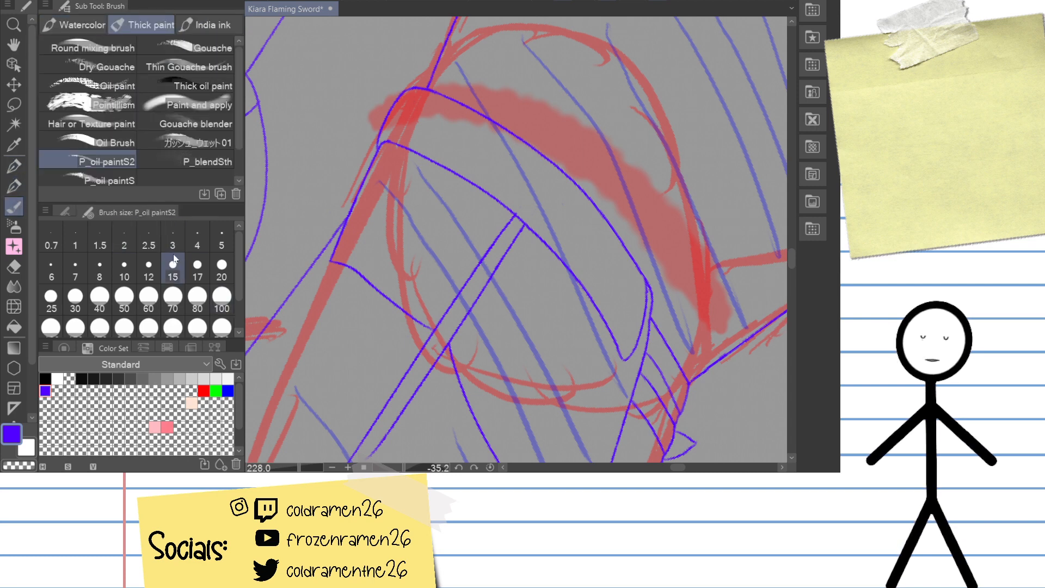
scroll(238, 146, "down", 1)
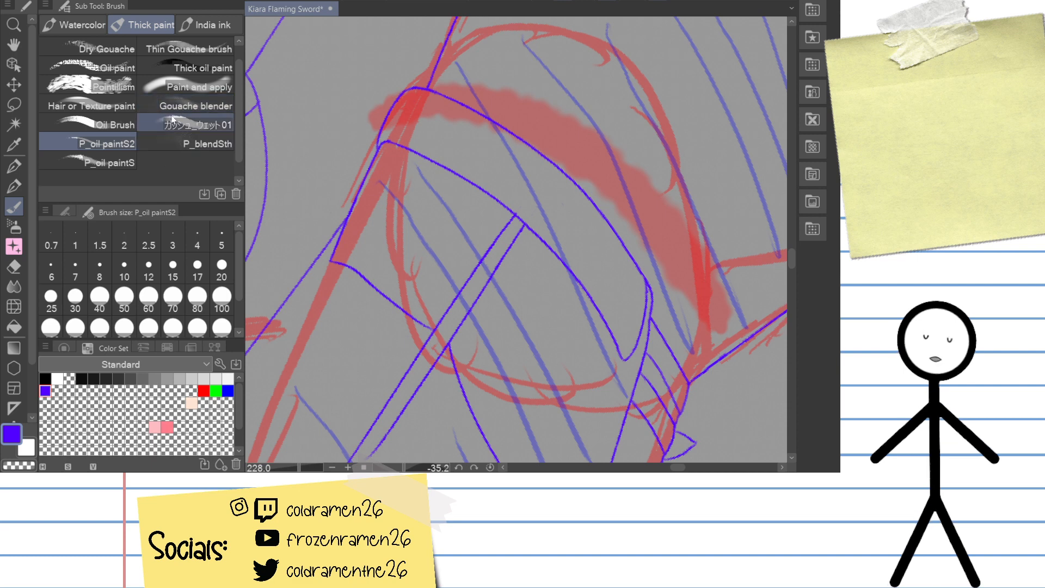
left_click(212, 26)
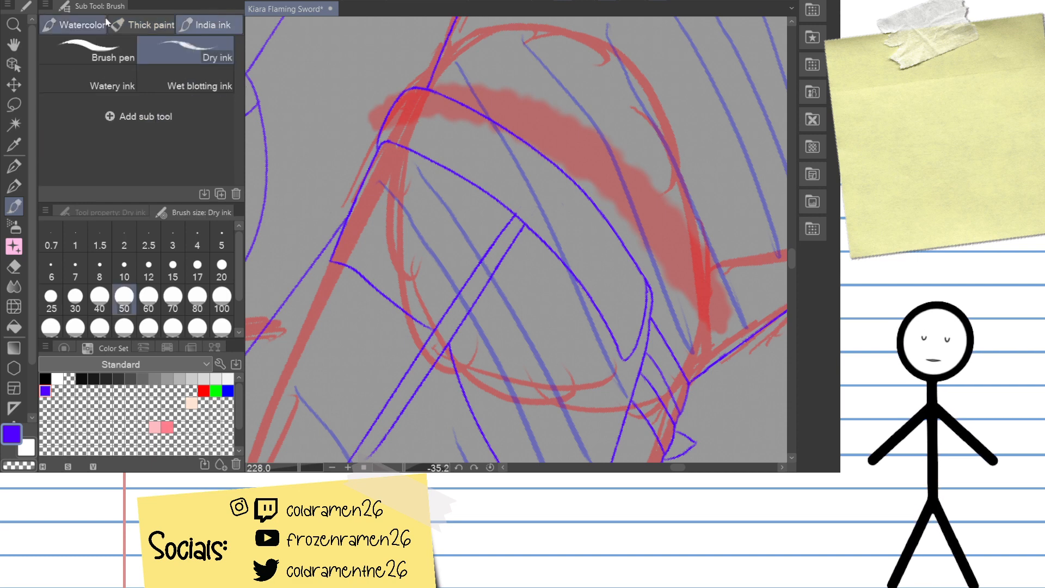
Step: Try the ミルキーペン風ブラシ watercolor brush at size 25 with one blue-violet stroke across the curved band, and undo it
left_click(73, 24)
mouse_move(239, 118)
left_mouse_down()
mouse_move(232, 148)
mouse_move(239, 115)
left_mouse_up()
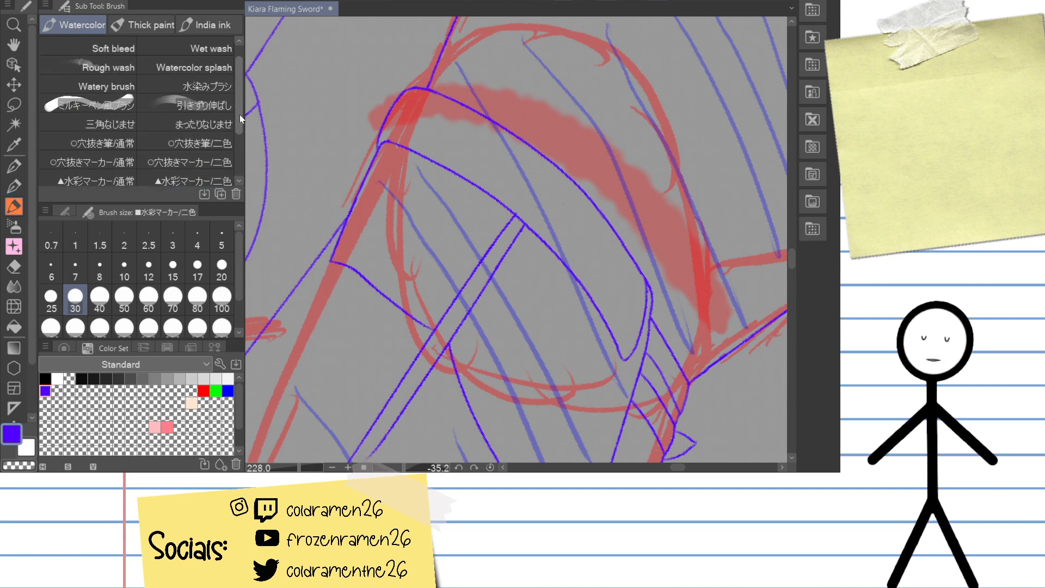
left_click(103, 106)
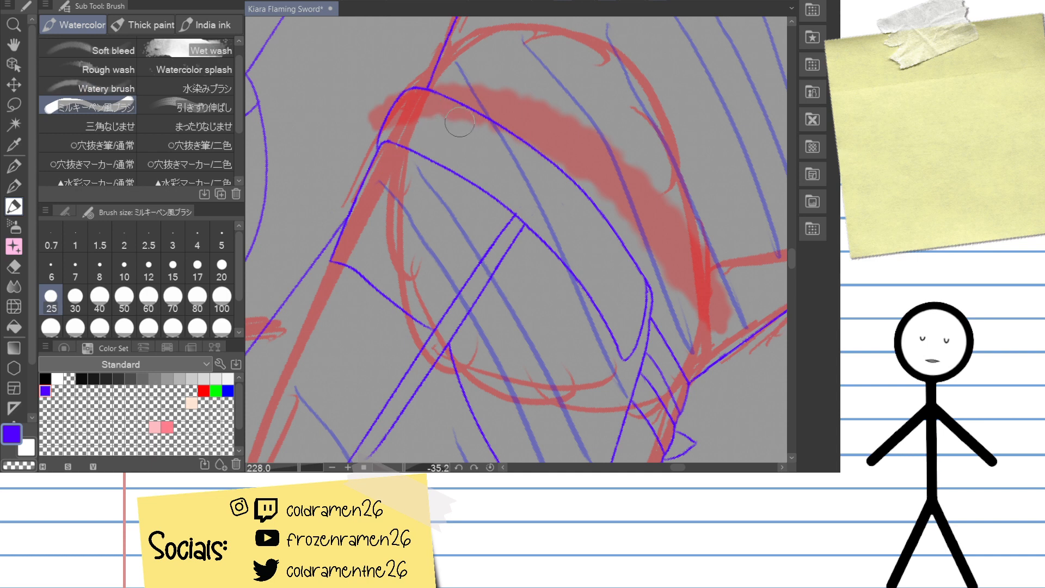
left_click_drag(525, 96, 422, 234)
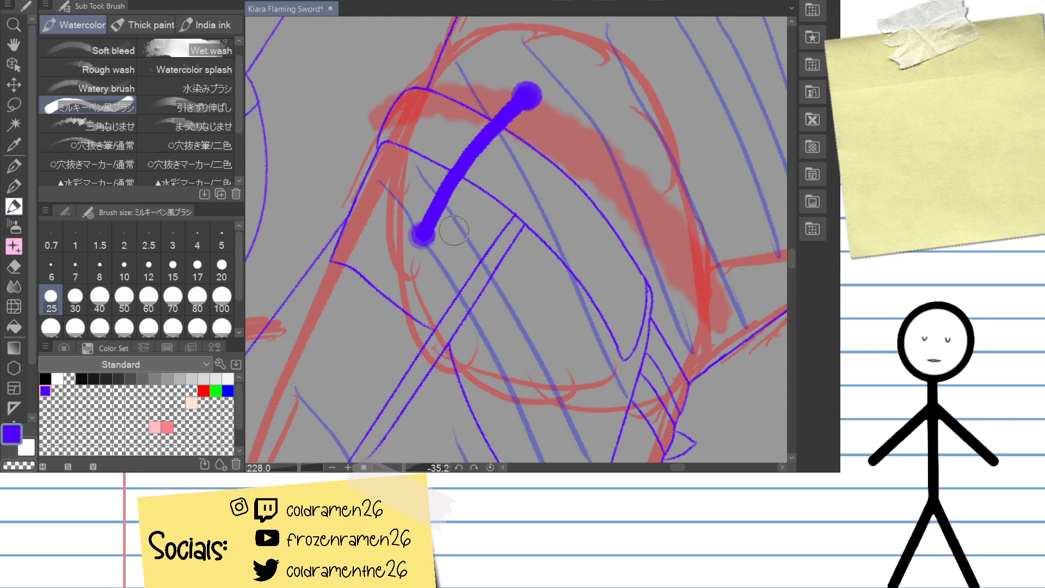
key("ctrl+z")
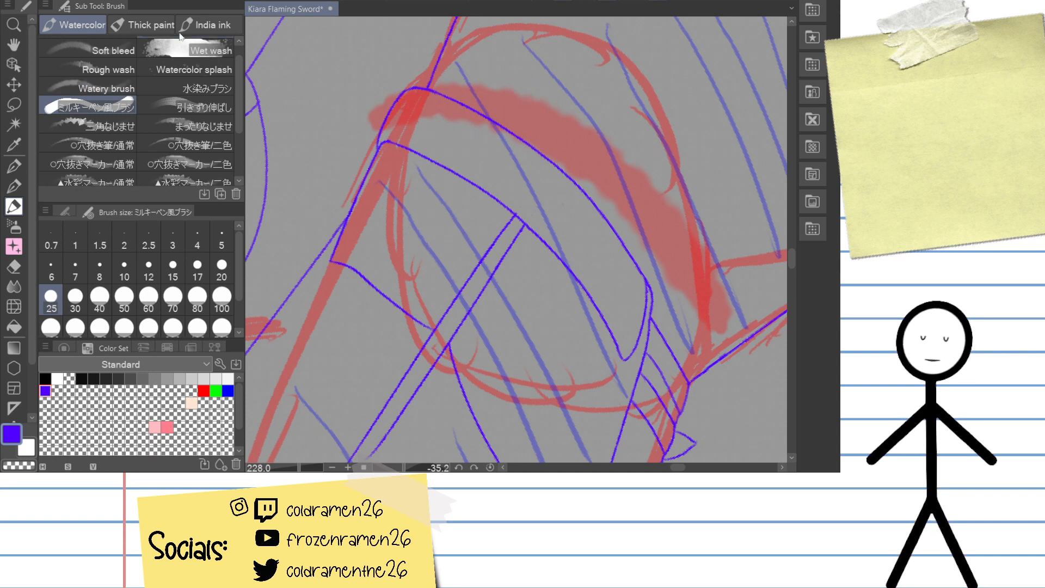
Step: Try the two soft custom airbrushes, including 影ペン改, at size 20 with strokes below the curved band, and undo all of them
left_click(151, 27)
left_click(16, 167)
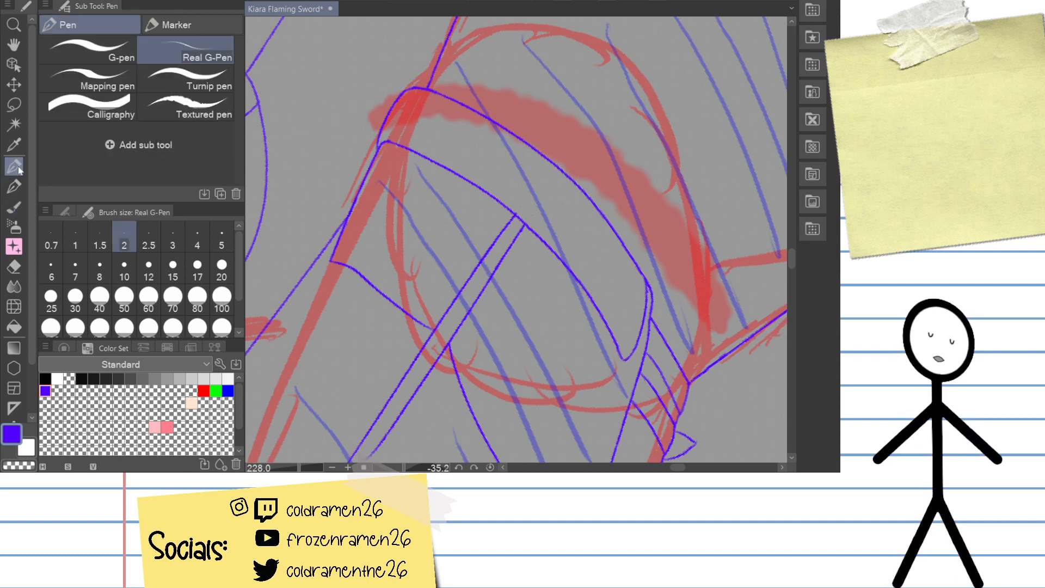
left_click(14, 226)
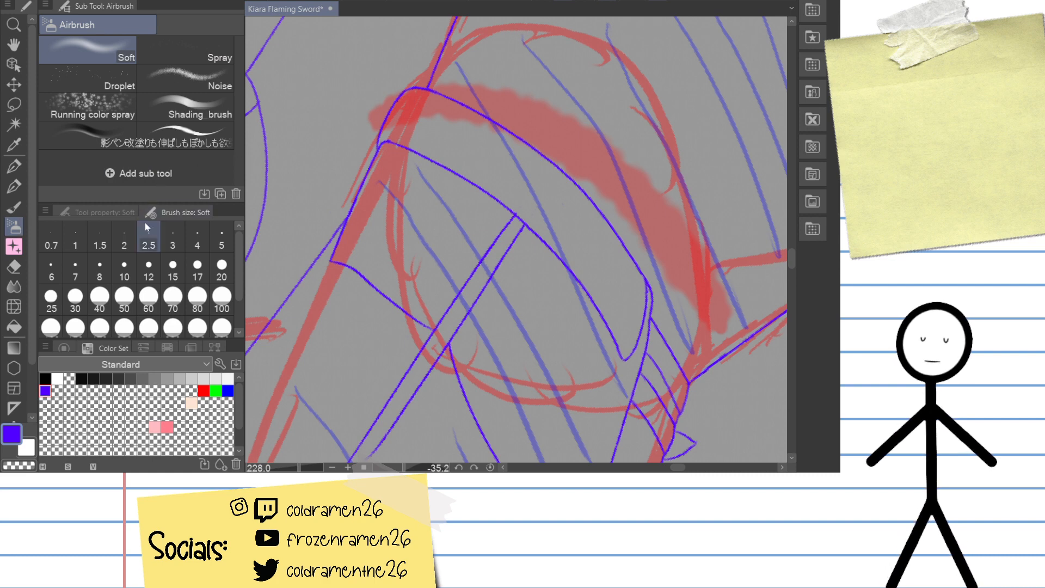
left_click(200, 131)
left_click_drag(446, 153, 362, 272)
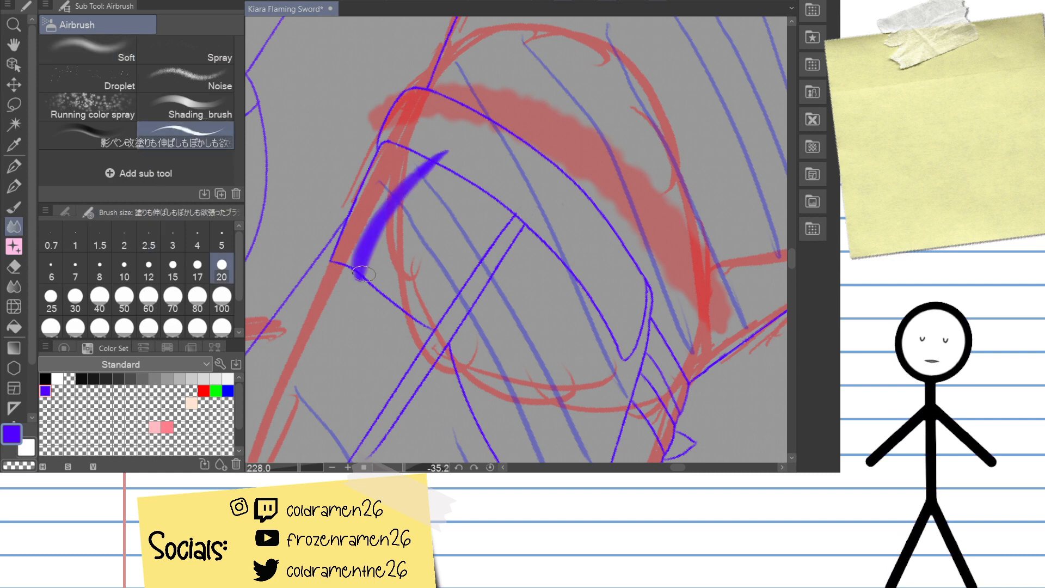
left_click(87, 133)
mouse_move(444, 155)
left_mouse_down()
mouse_move(370, 321)
mouse_move(444, 206)
mouse_move(461, 203)
mouse_move(444, 235)
left_mouse_up()
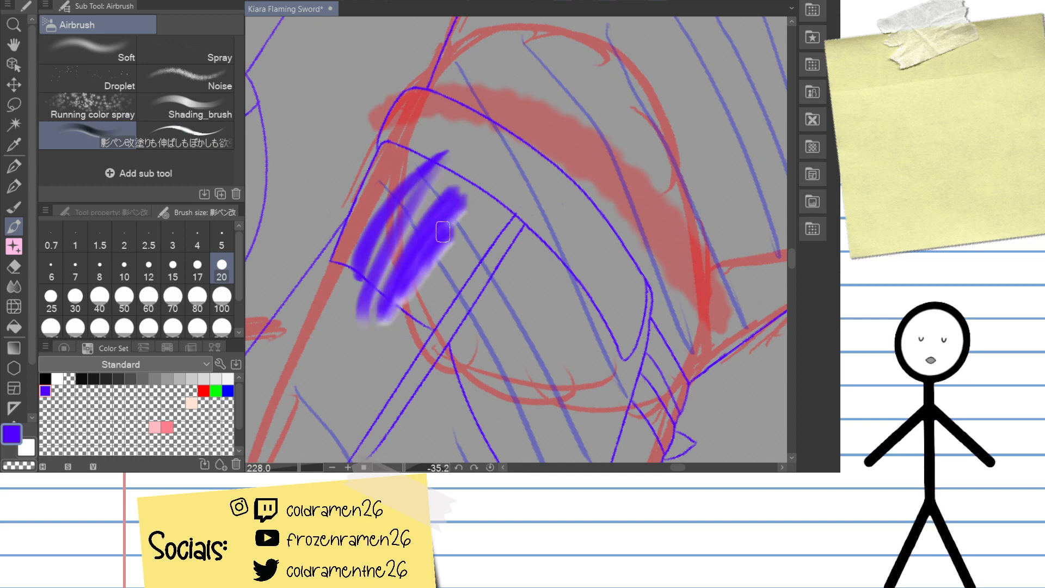
key("ctrl+z")
key("ctrl+z")
key("ctrl+z")
key("ctrl+z")
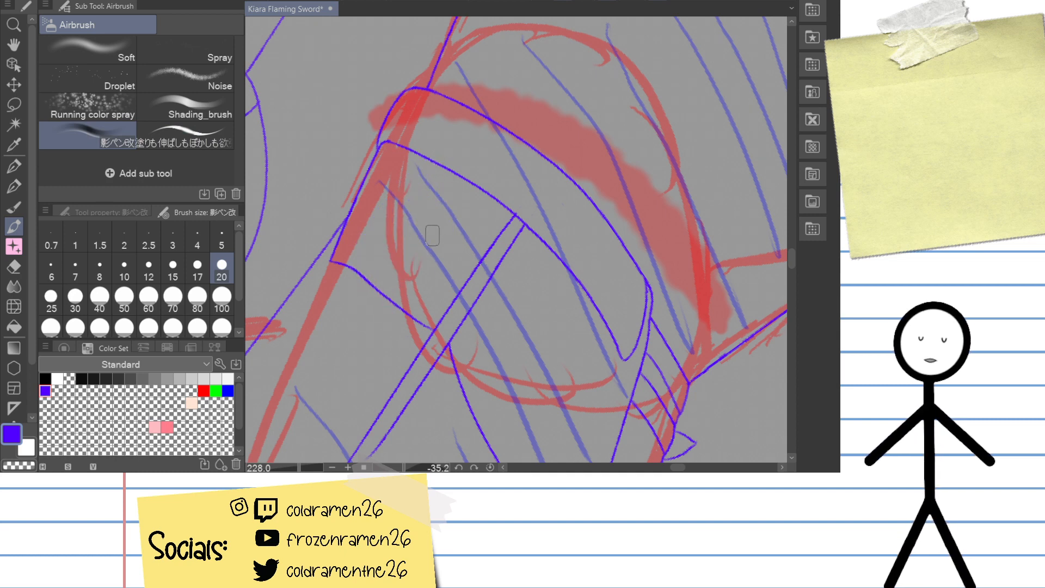
Step: Set the sub color to red, try a blue-violet 影ペン改 stroke across the curved band's inner edge, and undo it
left_click(30, 447)
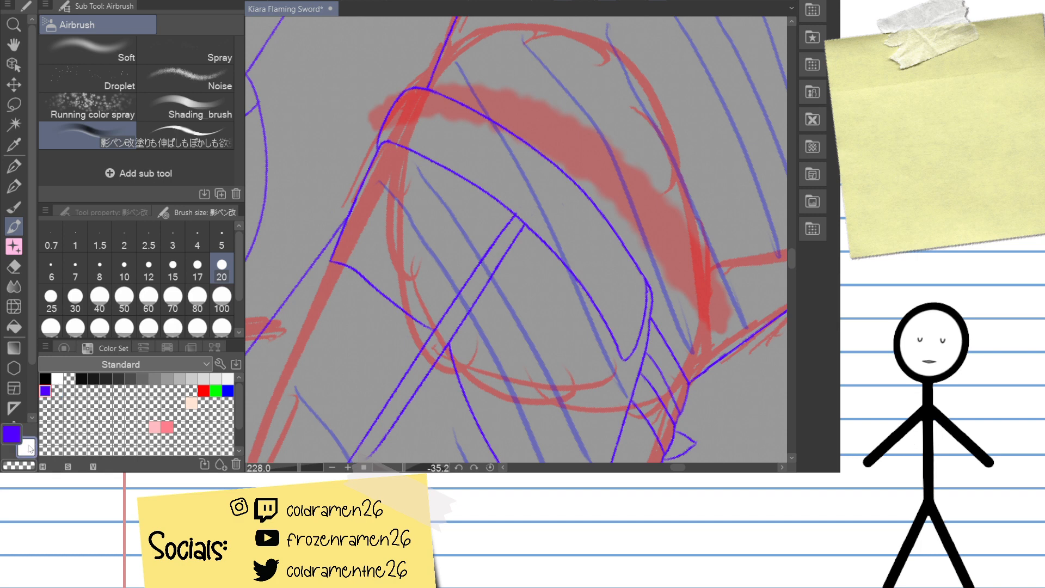
left_click(203, 391)
left_click(11, 438)
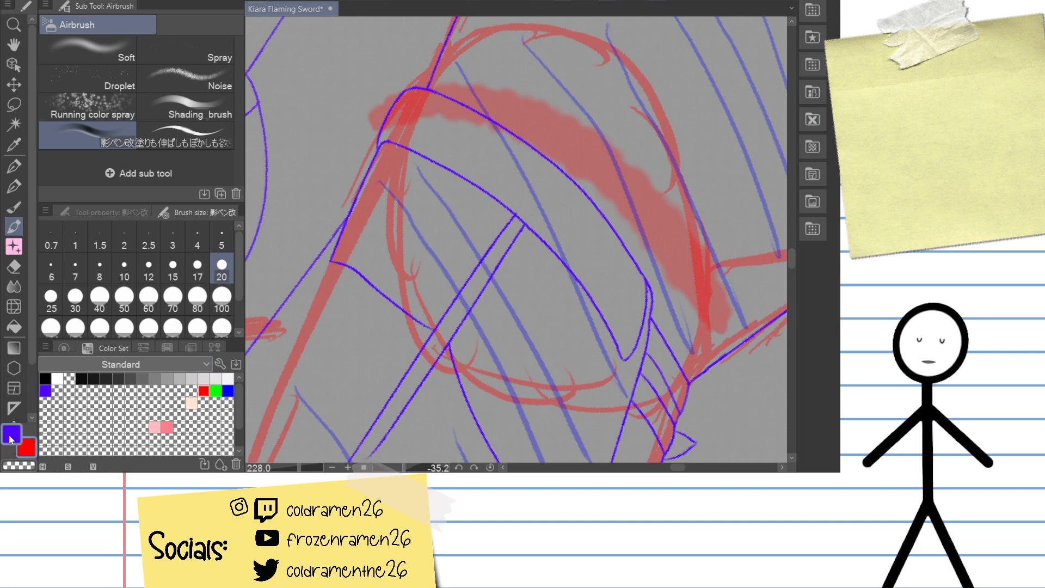
left_click_drag(434, 116, 372, 280)
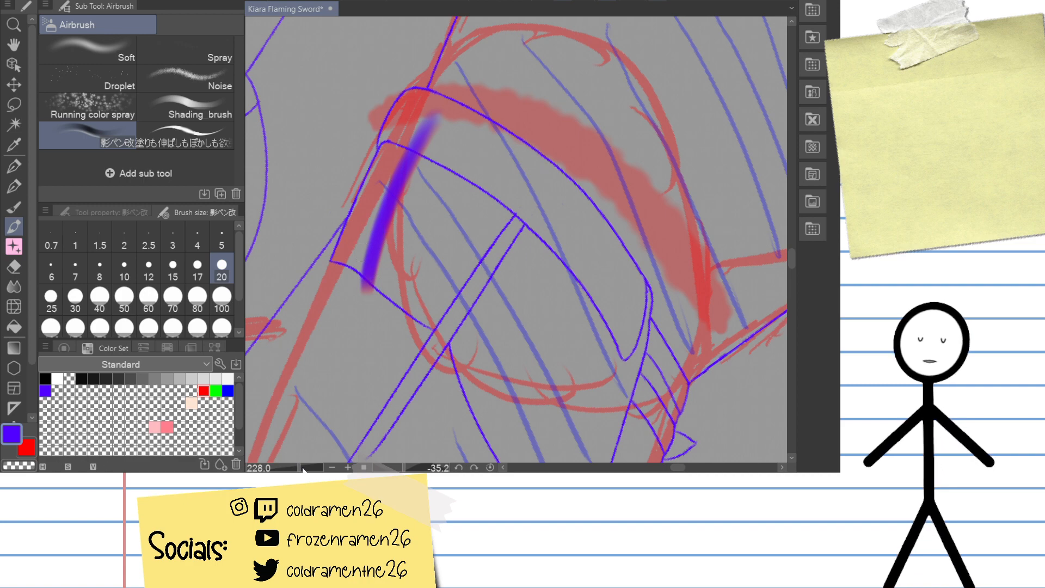
left_click_drag(303, 468, 308, 468)
left_click_drag(356, 364, 410, 385)
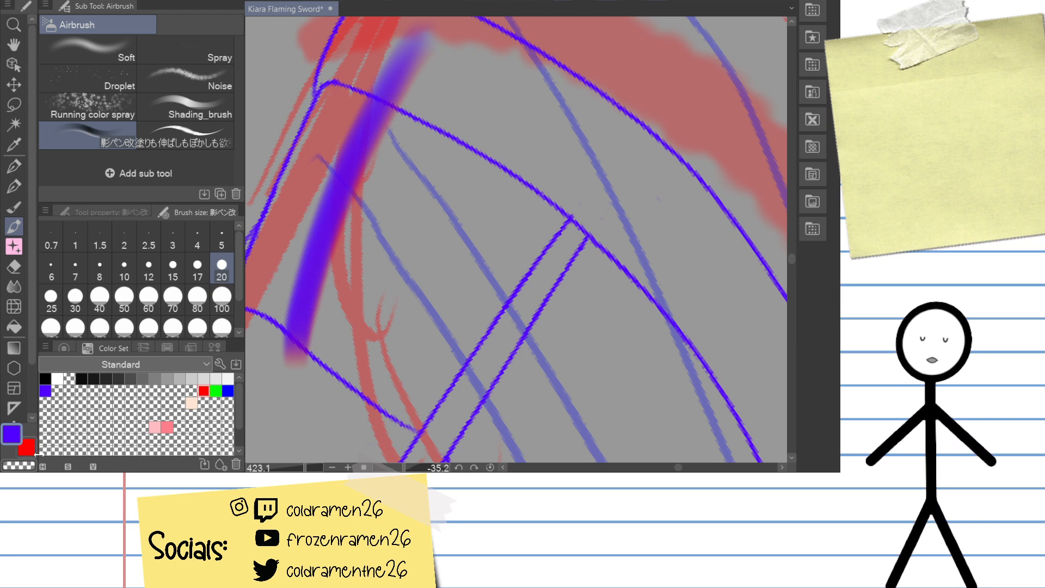
key("ctrl+z")
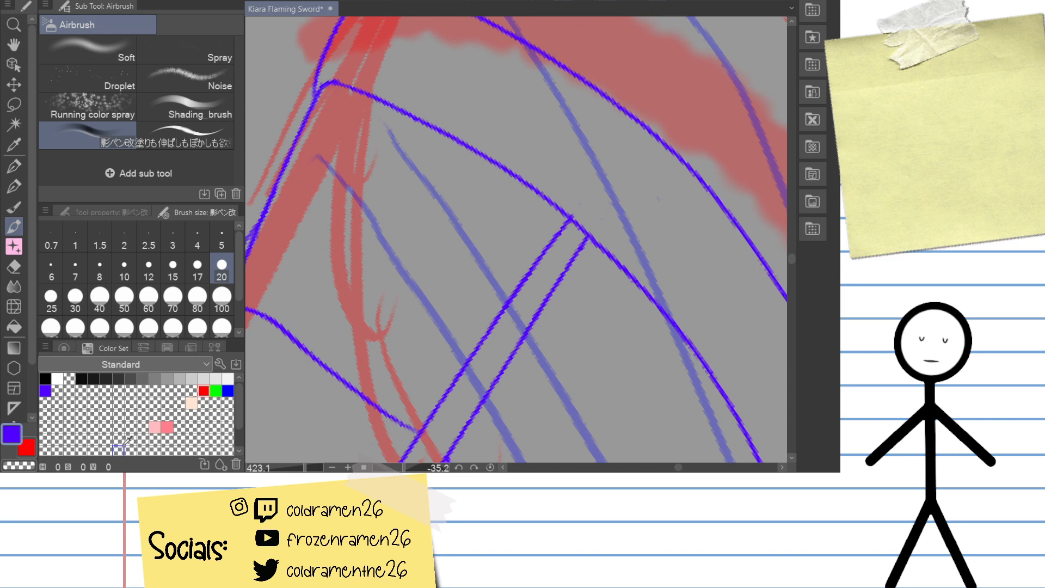
Step: Set the main color to the light peach swatch and the sub color to light pink, RGB 255, 177, 177
left_click(228, 390)
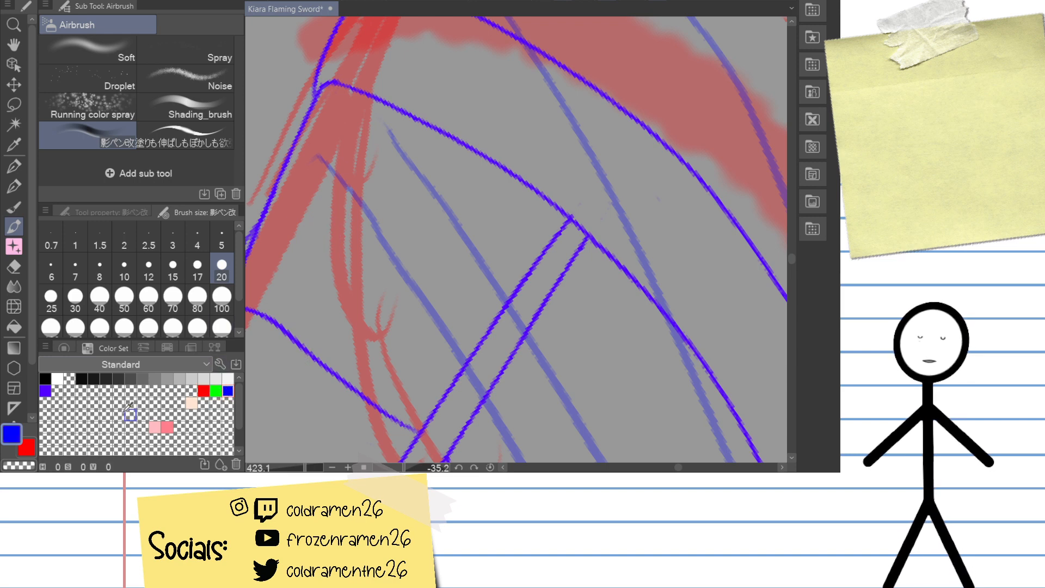
left_click(191, 403)
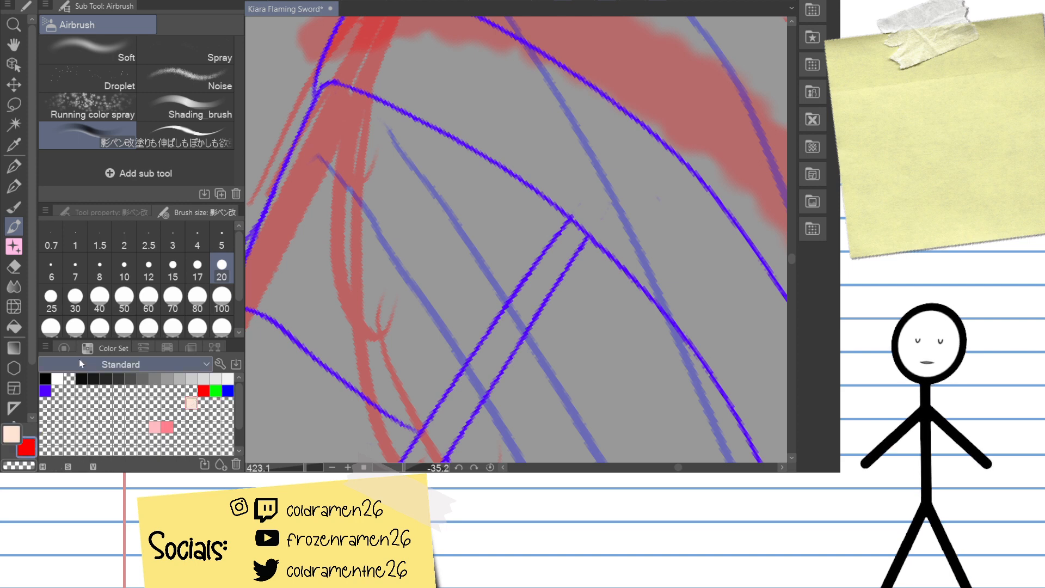
left_click(69, 348)
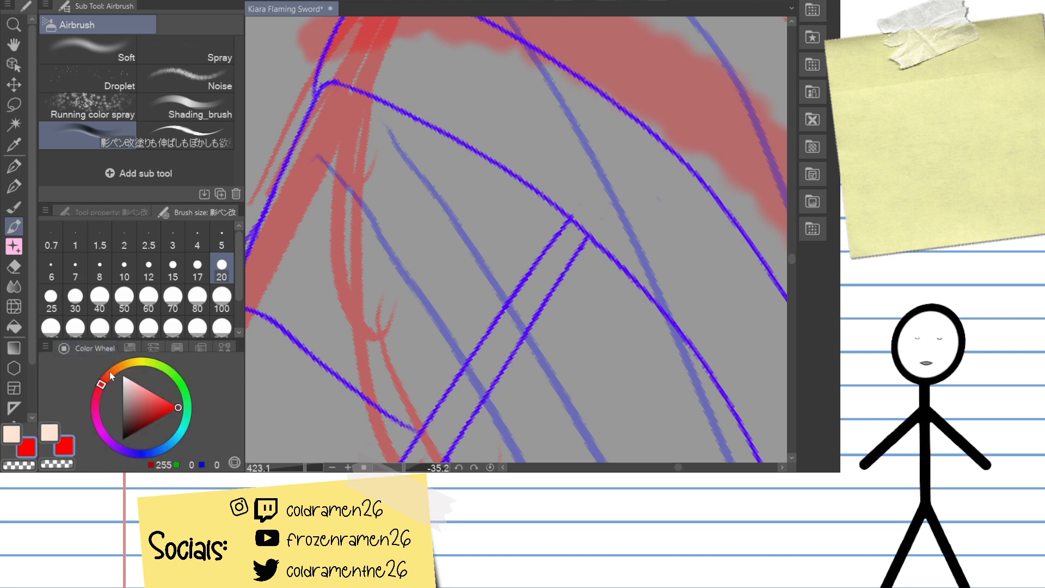
left_click_drag(160, 398, 153, 379)
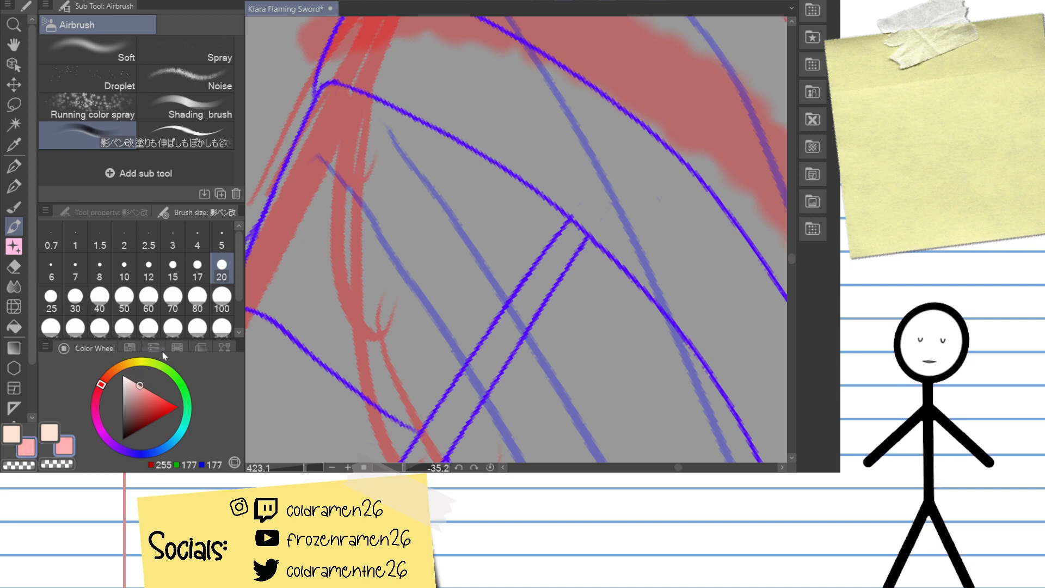
Step: Try a light pink and a light peach airbrush stroke across the curved band's inner edge, undoing each one
left_click_drag(463, 64, 304, 371)
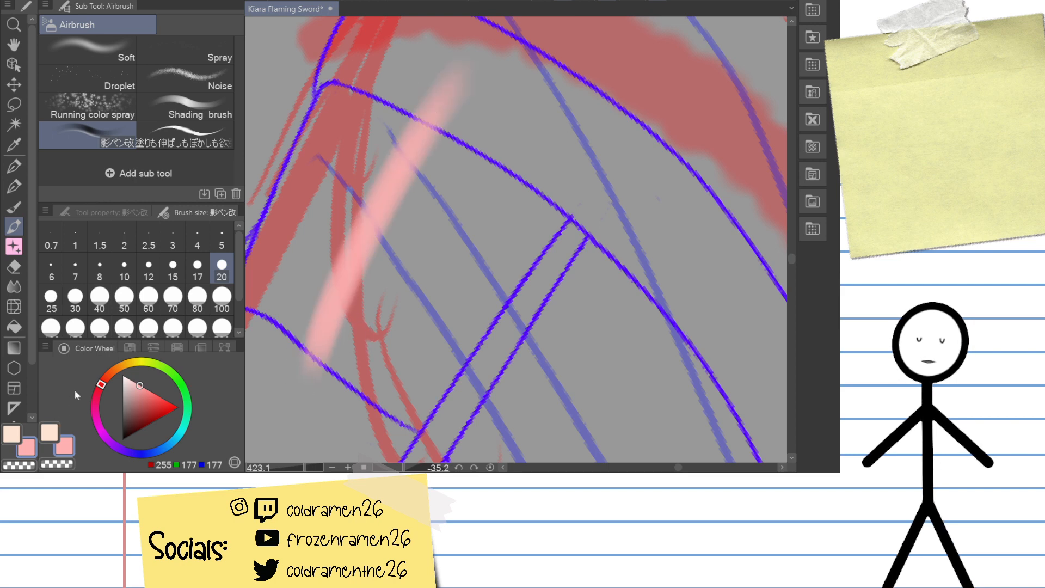
key("ctrl+z")
left_click(130, 347)
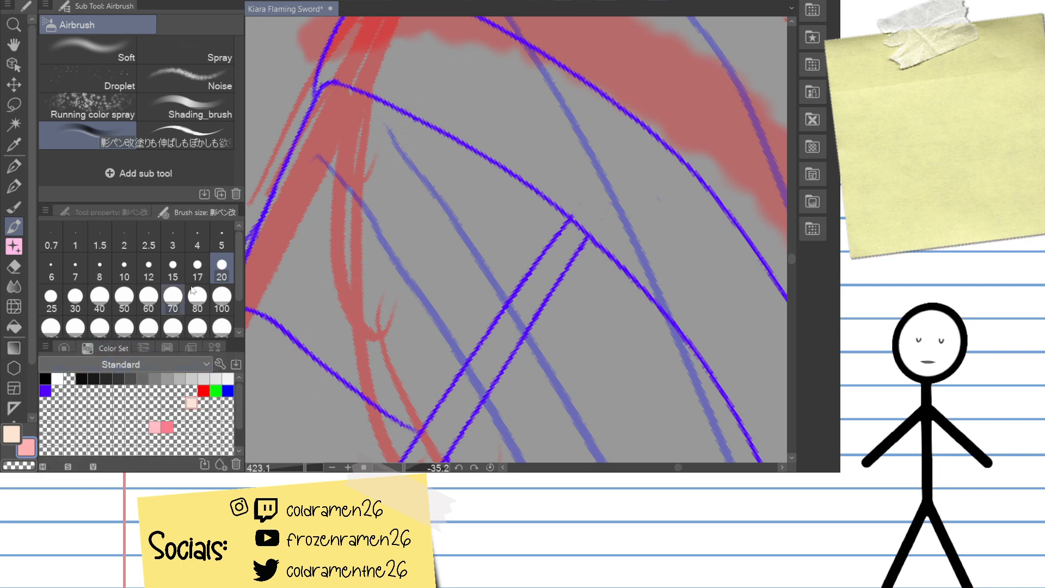
left_click(11, 433)
left_click_drag(479, 61, 308, 376)
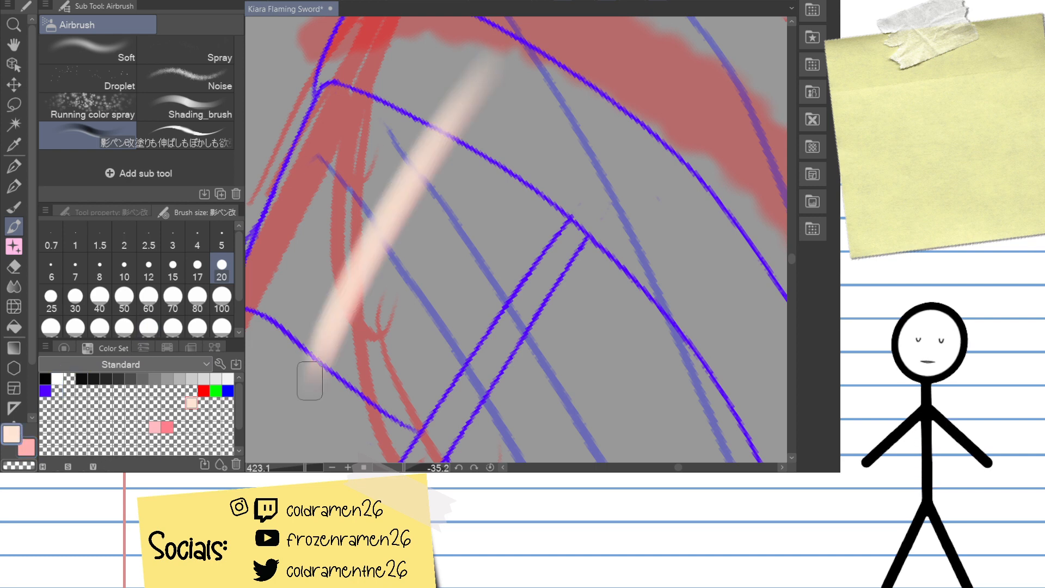
key("ctrl+z")
Step: Display the 影ペン改 brush's properties, try another light peach stroke across the curved band's inner edge, and undo it
left_click(109, 212)
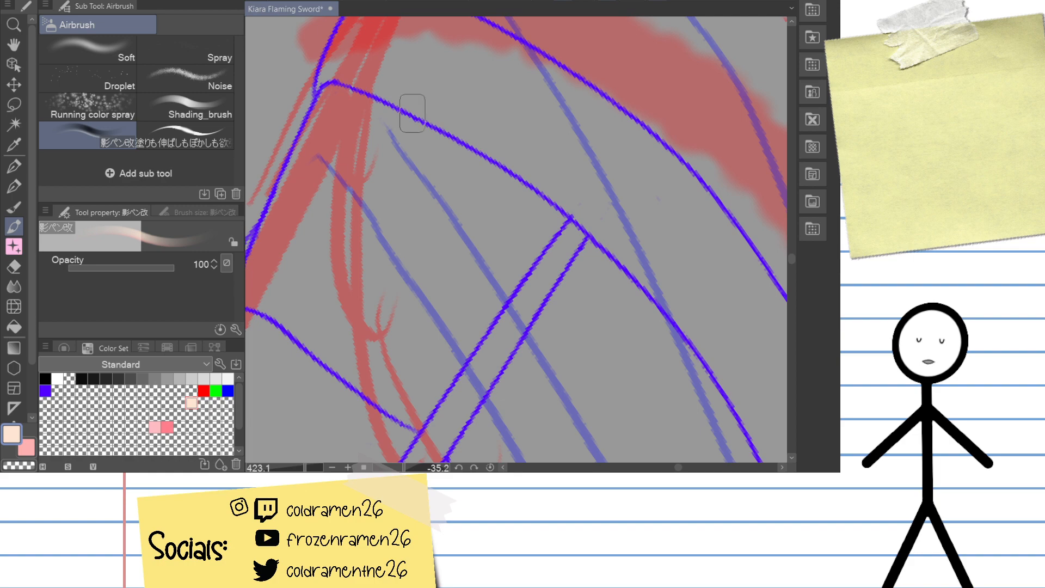
left_click_drag(472, 69, 308, 376)
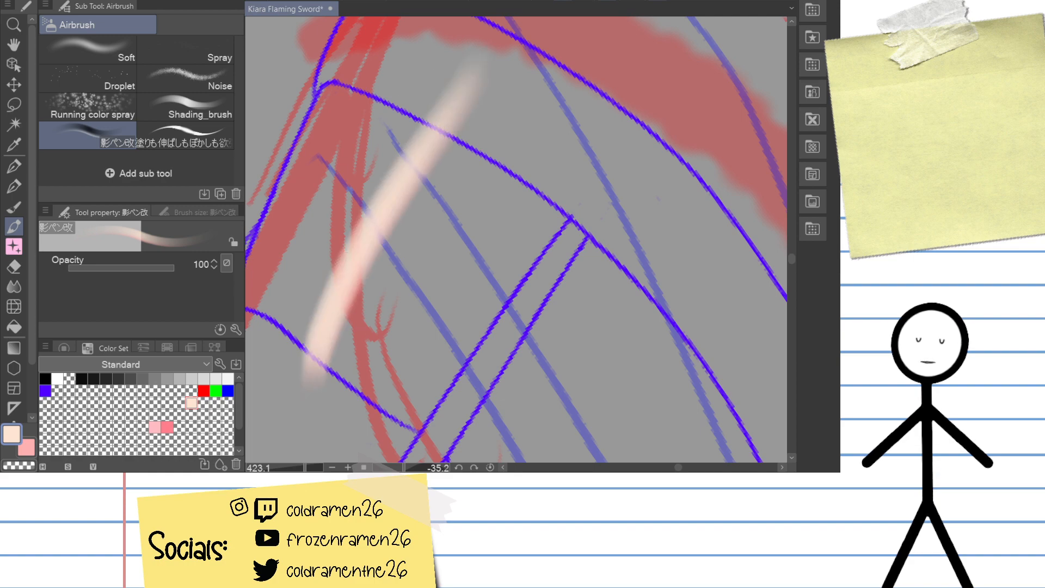
scroll(509, 240, "up", 6)
scroll(510, 240, "down", 8)
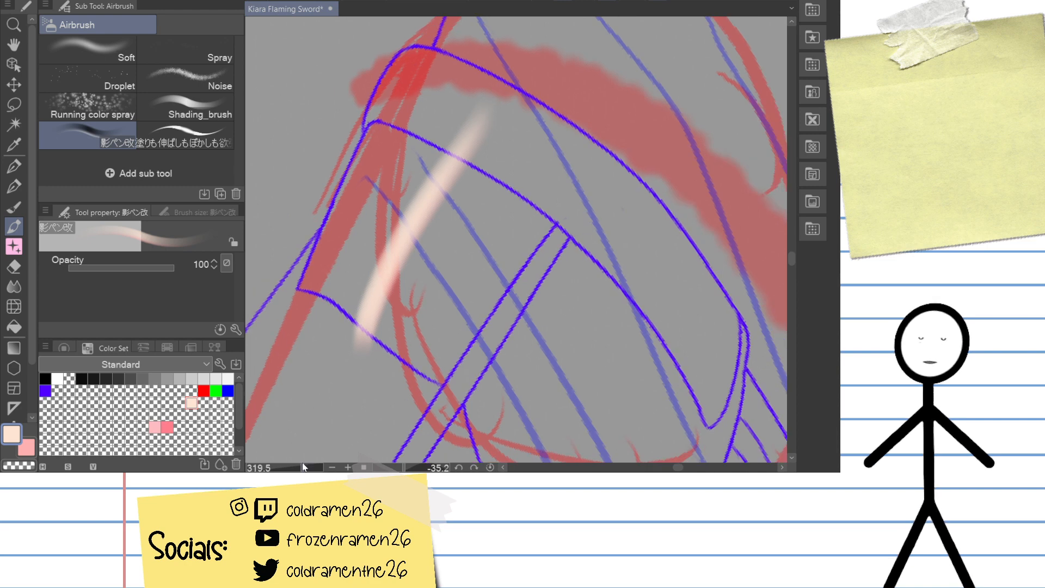
key("ctrl+z")
Step: Return to the Real G-Pen and bring the curved band's outline back into view
left_click(15, 167)
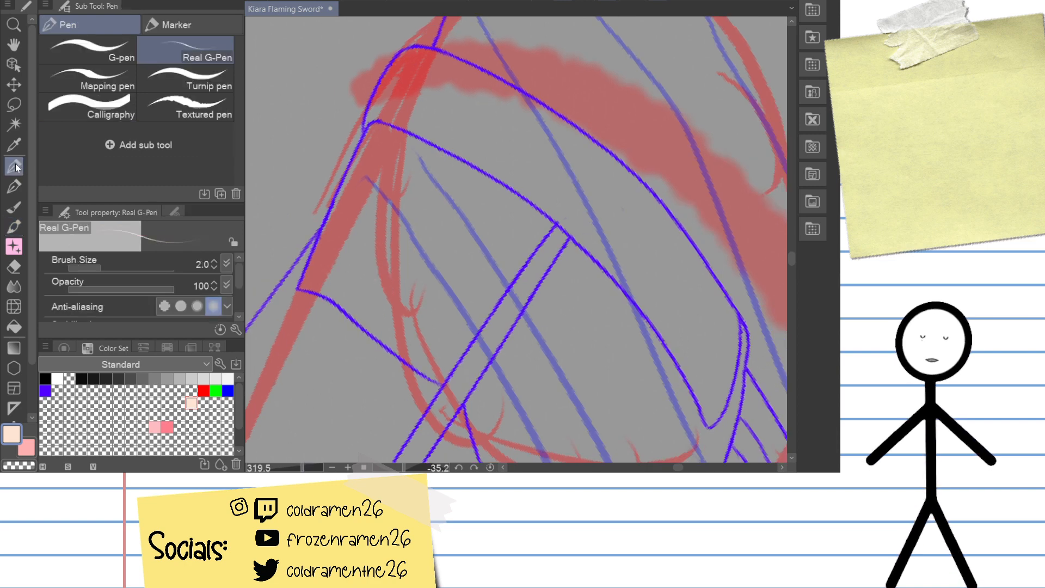
left_click_drag(574, 312, 517, 271)
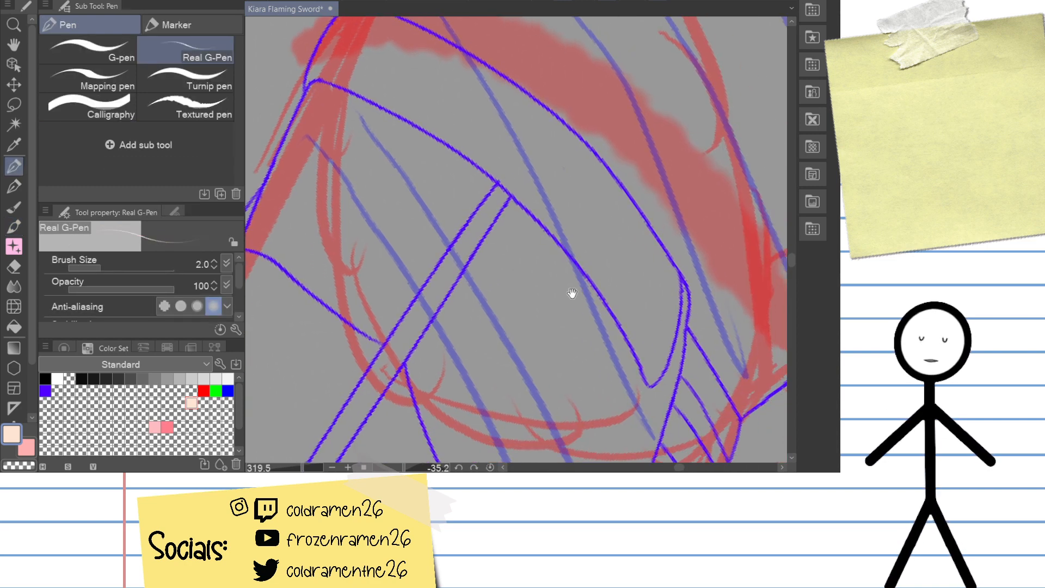
mouse_move(572, 293)
left_mouse_down()
mouse_move(478, 310)
mouse_move(522, 317)
left_mouse_up()
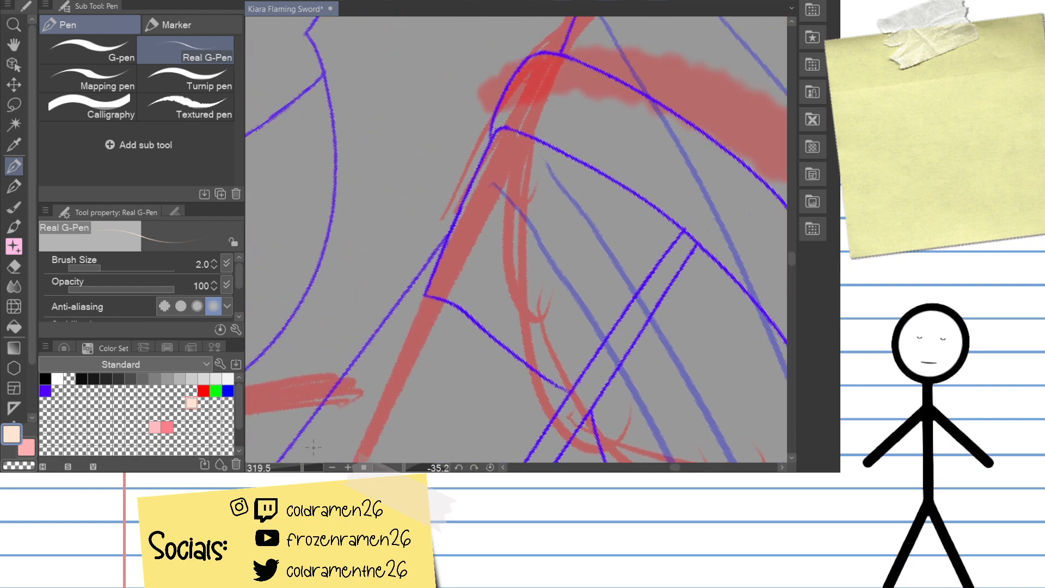
Step: Pick the blue-violet swatch and thicken the curved line where it meets the double strap lines with the Real G-Pen
left_click(305, 467)
left_click_drag(718, 354, 630, 221)
mouse_move(702, 332)
left_mouse_down()
mouse_move(628, 256)
mouse_move(579, 168)
mouse_move(378, 346)
mouse_move(383, 397)
left_mouse_up()
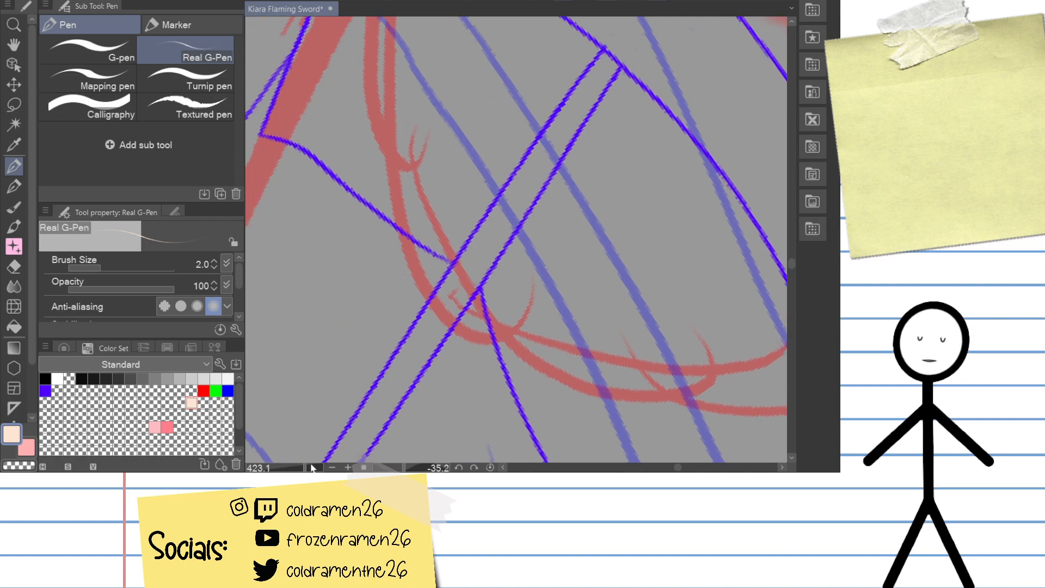
left_click(312, 467)
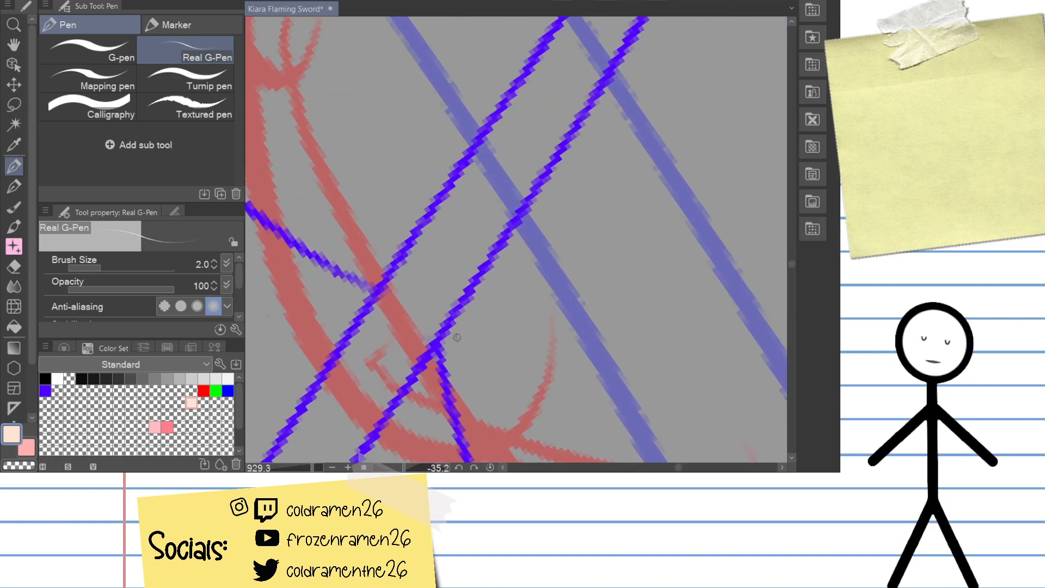
left_click_drag(525, 331, 615, 274)
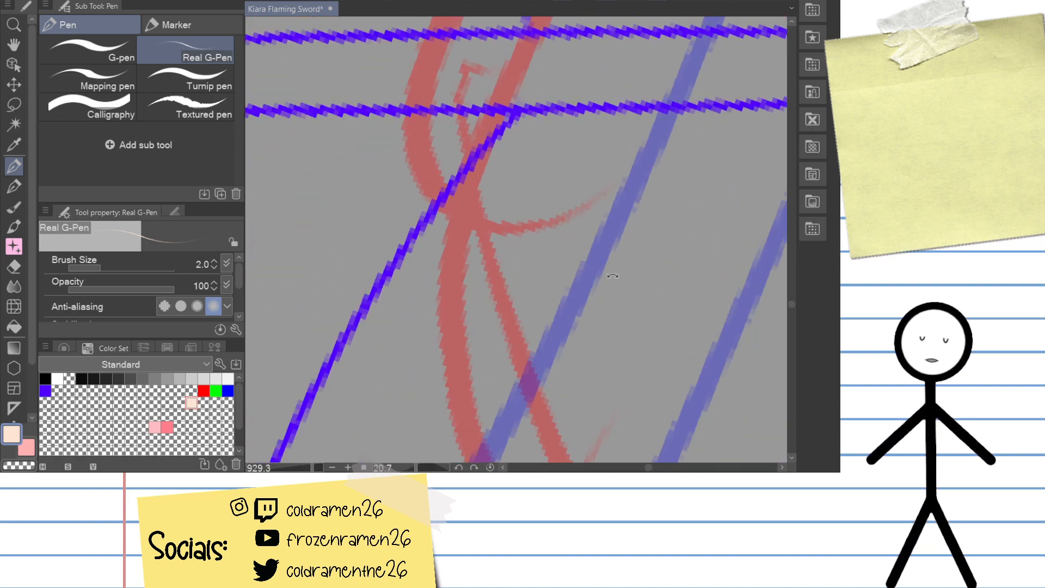
left_click_drag(567, 178, 564, 266)
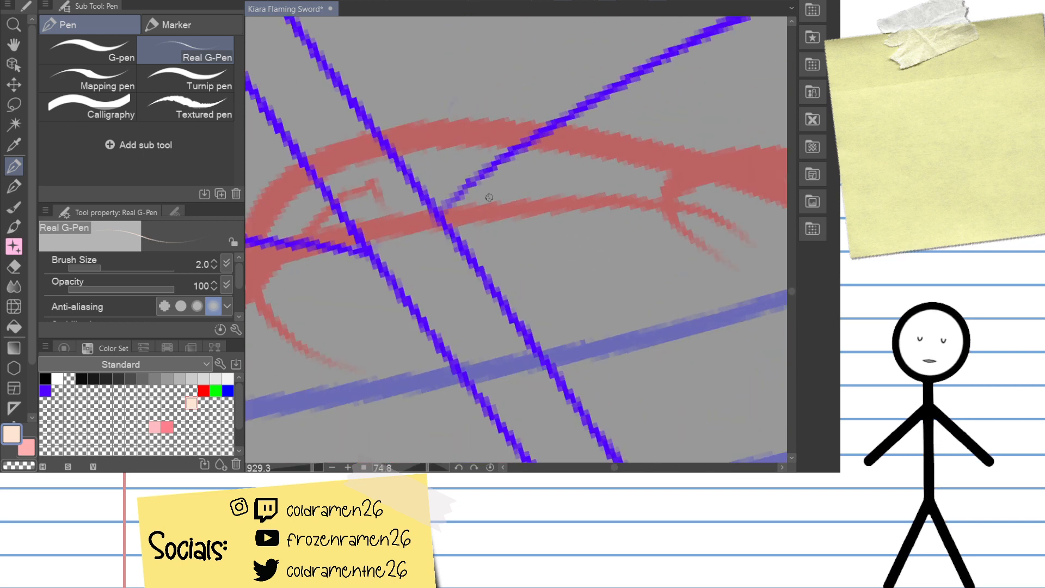
left_click(45, 390)
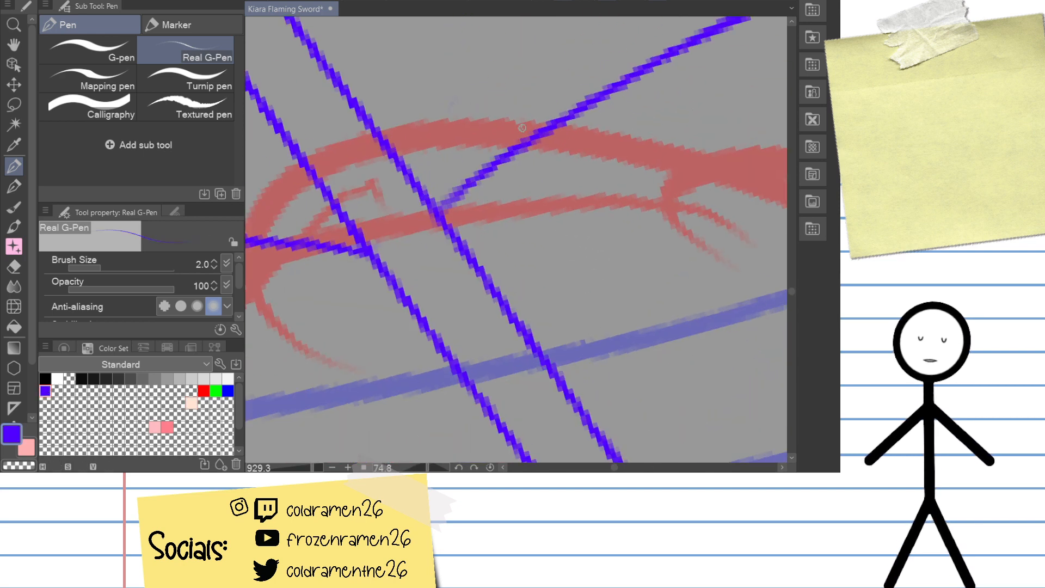
left_click_drag(446, 223, 572, 112)
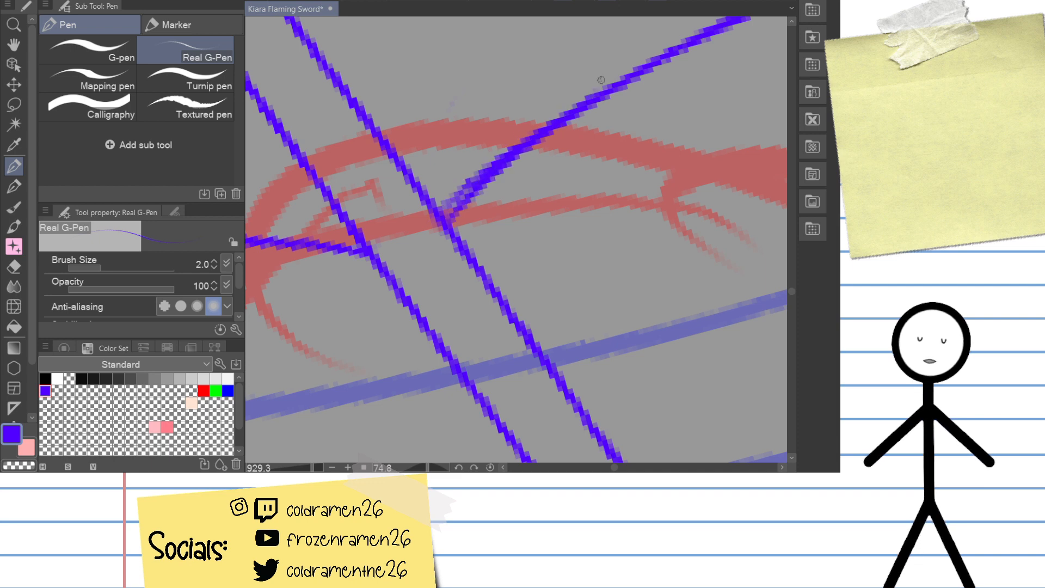
Step: Trim the thickened line beside the strap junction with the Hard eraser and retouch it with the Real G-Pen
key("e")
mouse_move(445, 199)
left_mouse_down()
mouse_move(491, 156)
mouse_move(471, 178)
left_mouse_up()
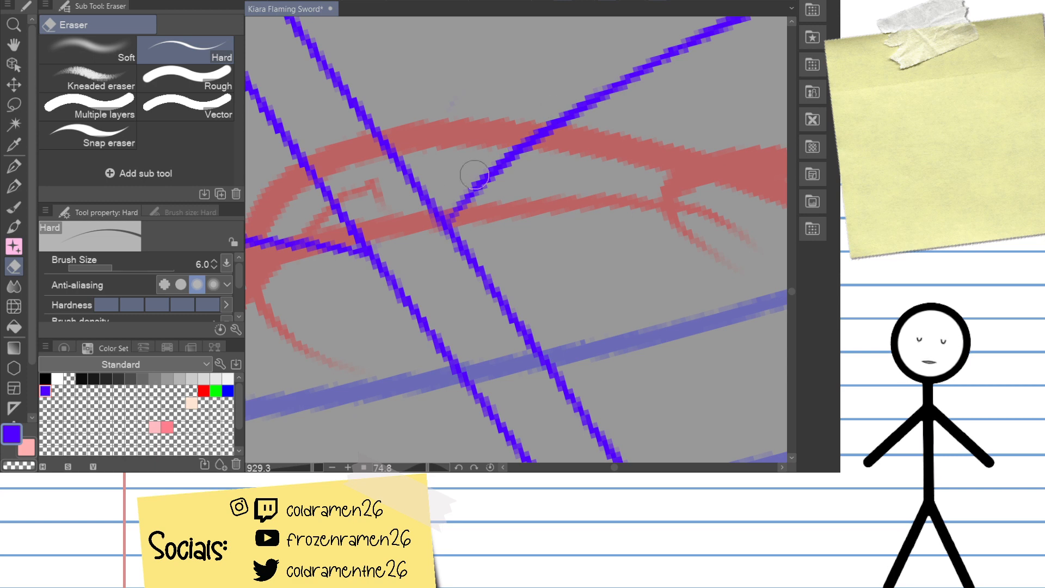
key("p")
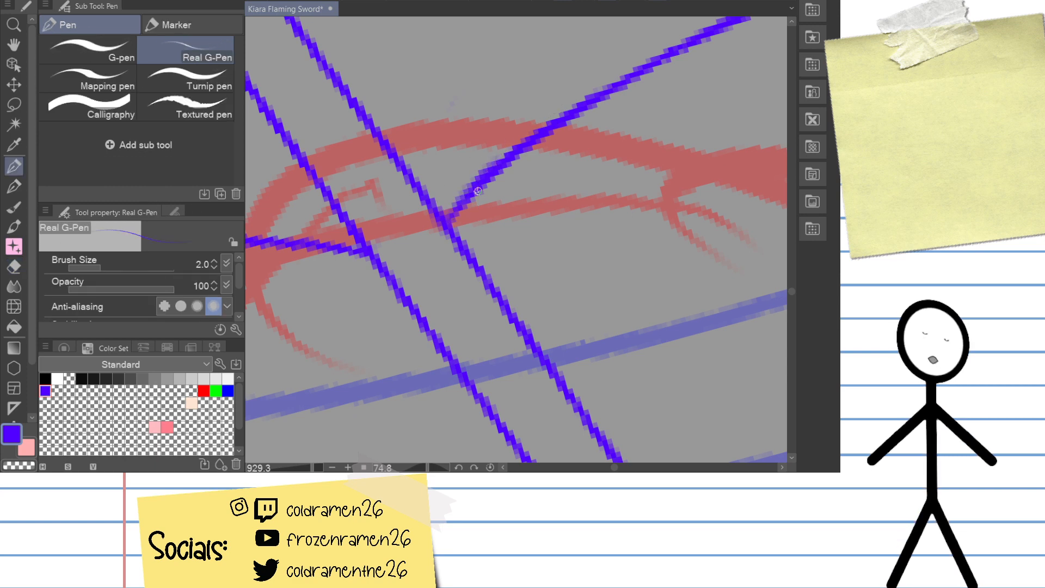
left_click_drag(478, 187, 461, 208)
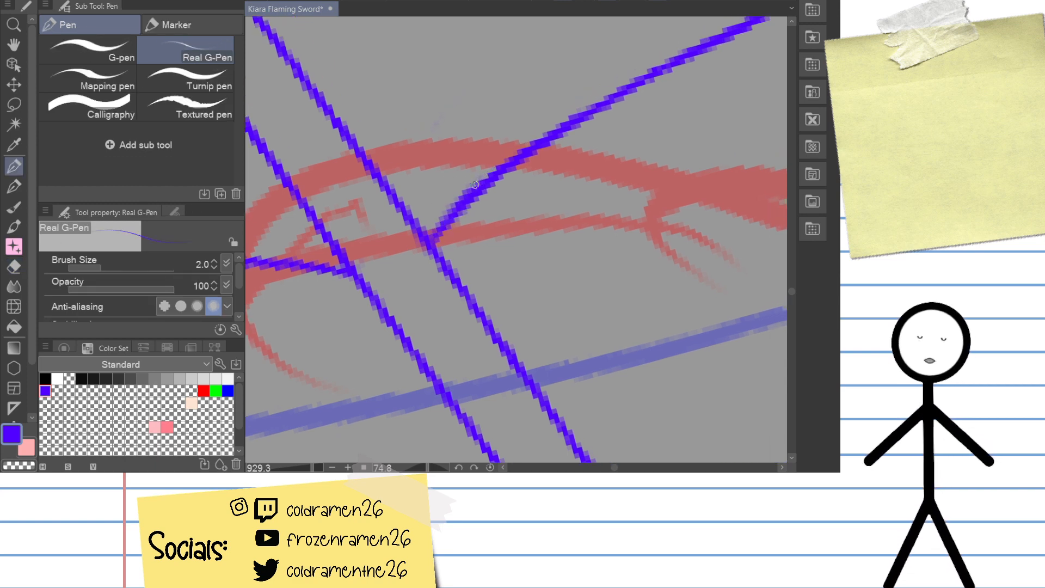
Step: Examine the blue line art from the double strap lines across to the spiral ornaments
left_click_drag(347, 337, 361, 352)
left_click_drag(316, 467, 301, 468)
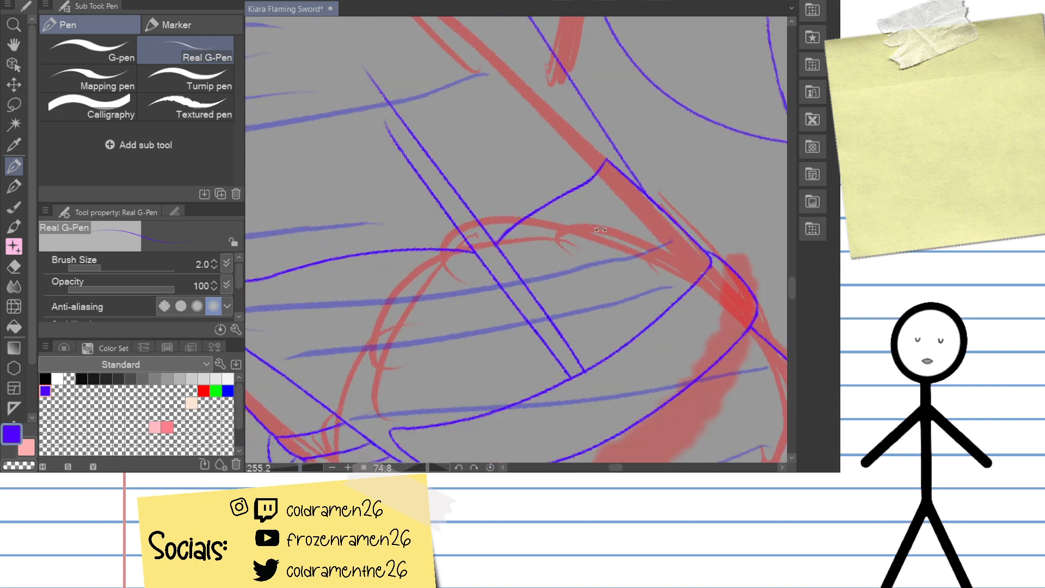
left_click_drag(427, 467, 416, 467)
left_click_drag(756, 237, 684, 144)
left_click_drag(584, 292, 574, 267)
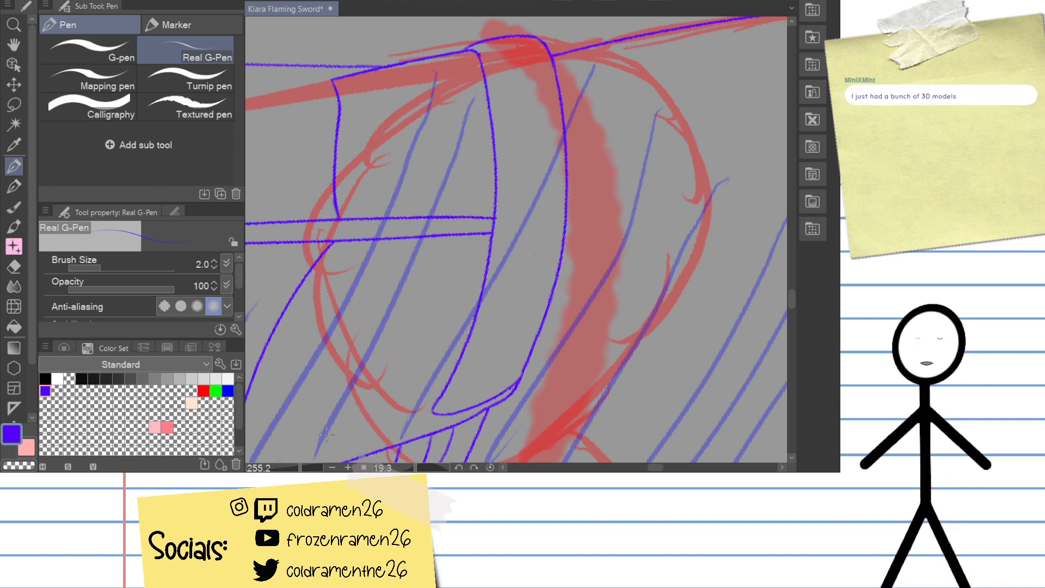
left_click_drag(550, 282, 283, 375)
left_click_drag(621, 191, 357, 371)
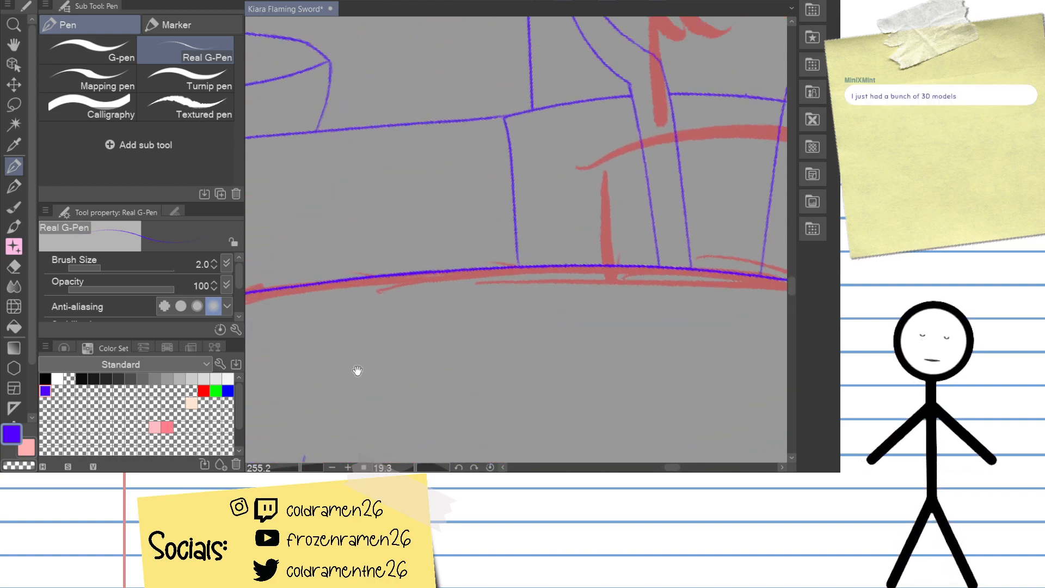
mouse_move(711, 187)
left_mouse_down()
mouse_move(588, 256)
mouse_move(470, 343)
left_mouse_up()
left_click_drag(566, 258, 462, 366)
left_click_drag(537, 284, 498, 333)
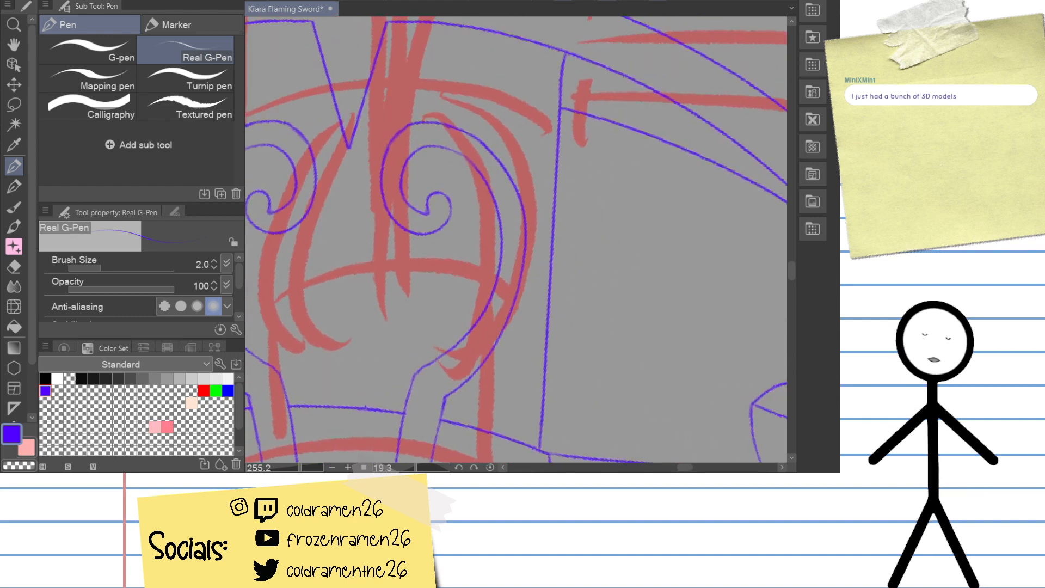
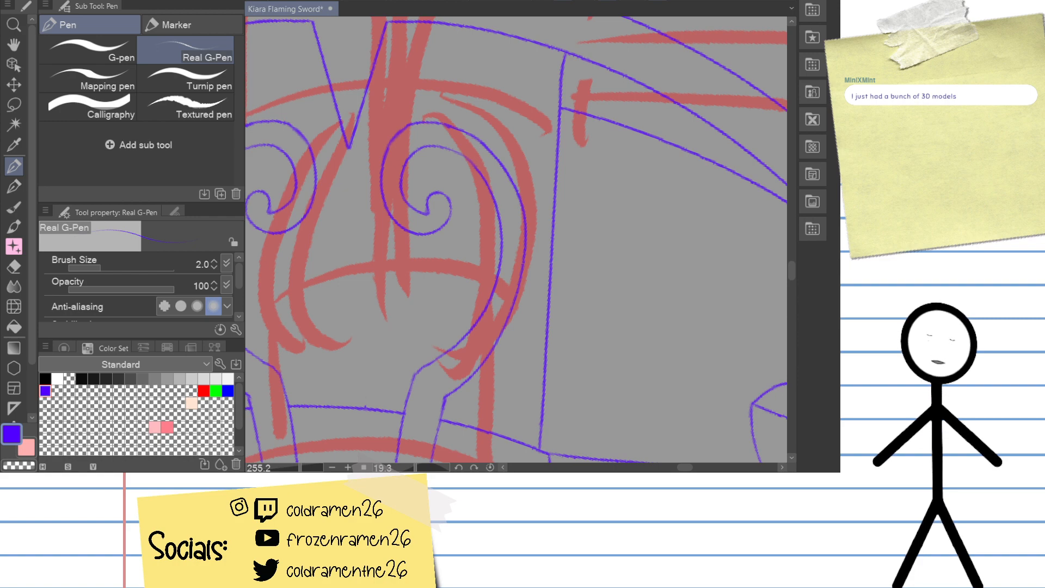
Step: Try single curved strokes rising from the side of the pointed peak below the red heart sketch, undoing each one
mouse_move(544, 229)
left_mouse_down()
mouse_move(504, 286)
mouse_move(475, 206)
mouse_move(572, 164)
mouse_move(604, 183)
left_mouse_up()
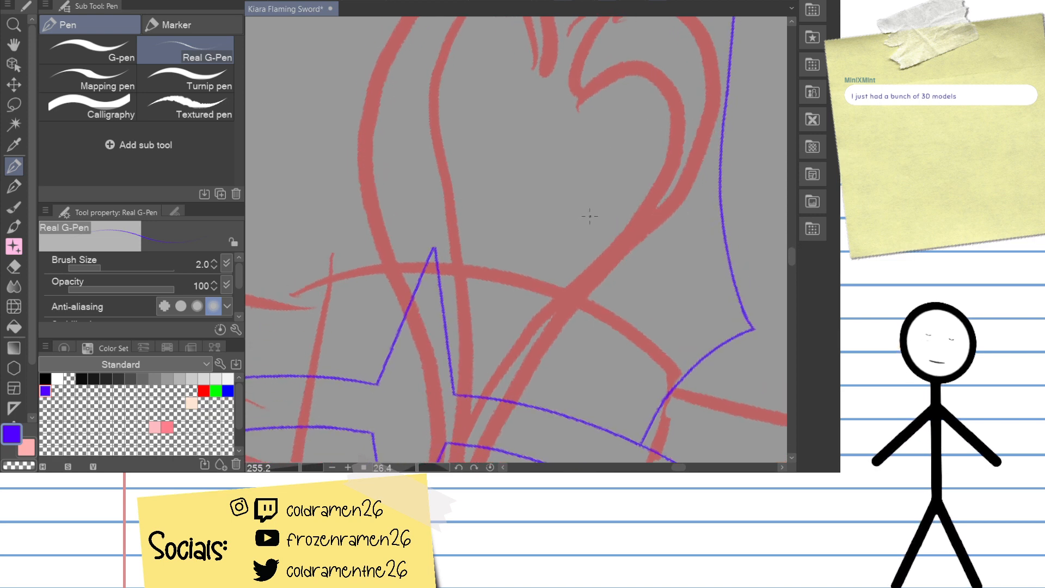
left_click_drag(560, 182, 578, 204)
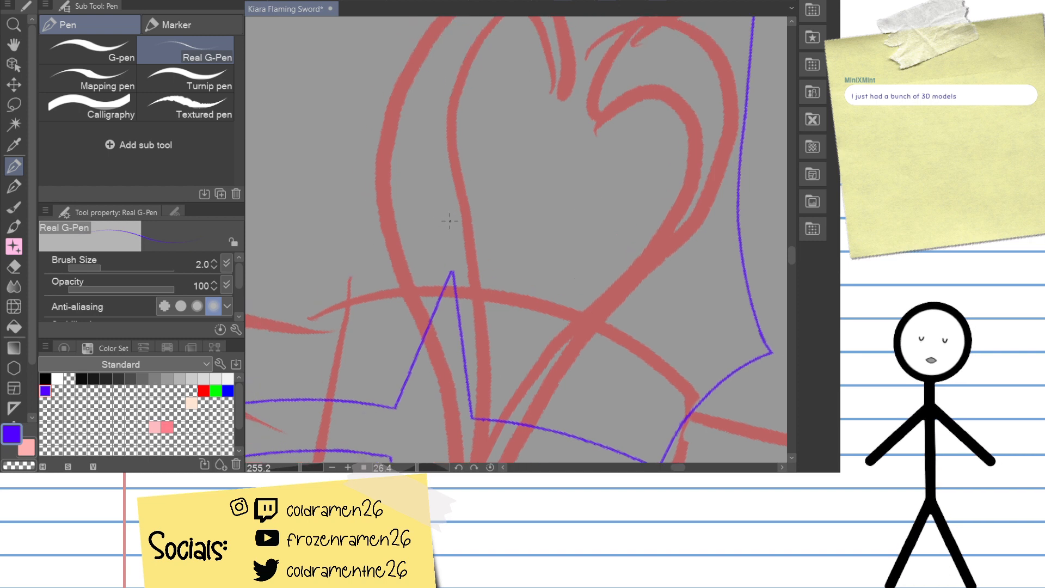
left_click_drag(461, 205, 408, 294)
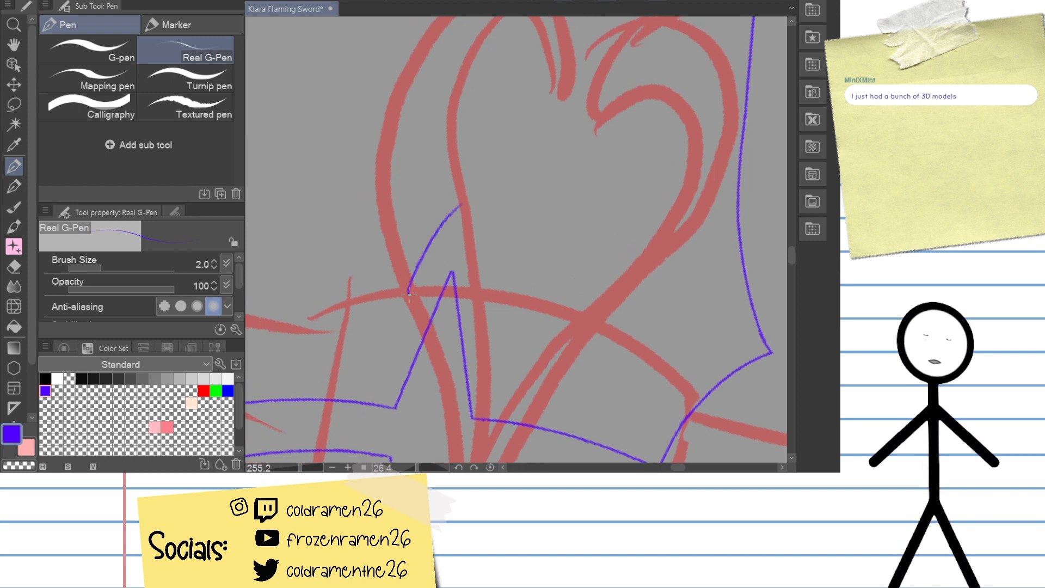
key("ctrl+z")
mouse_move(449, 227)
left_mouse_down()
mouse_move(413, 308)
mouse_move(430, 310)
left_mouse_up()
key("ctrl+z")
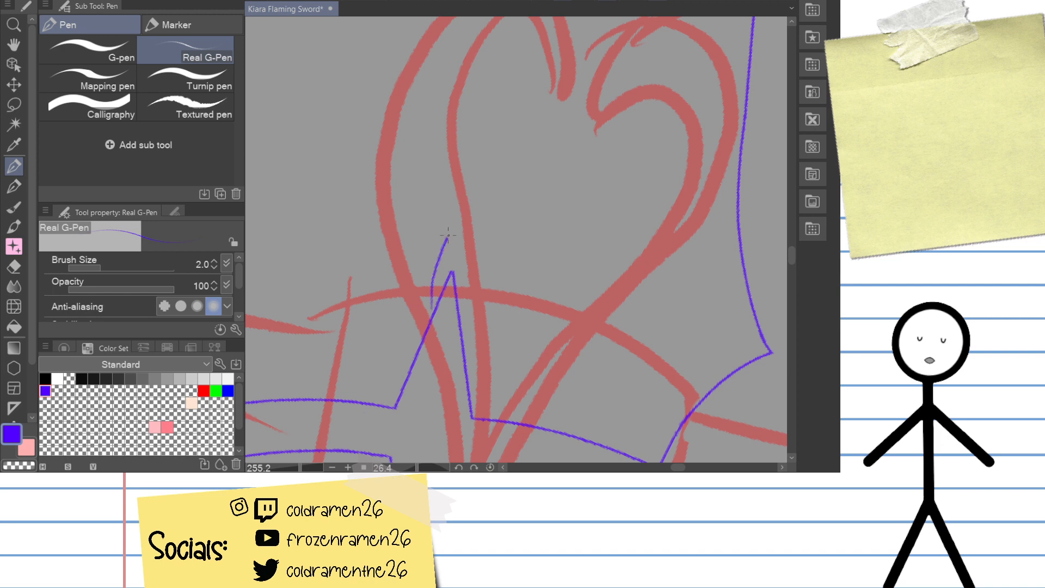
mouse_move(464, 207)
left_mouse_down()
mouse_move(422, 293)
mouse_move(426, 305)
mouse_move(455, 211)
left_mouse_up()
key("ctrl+z")
key("ctrl+z")
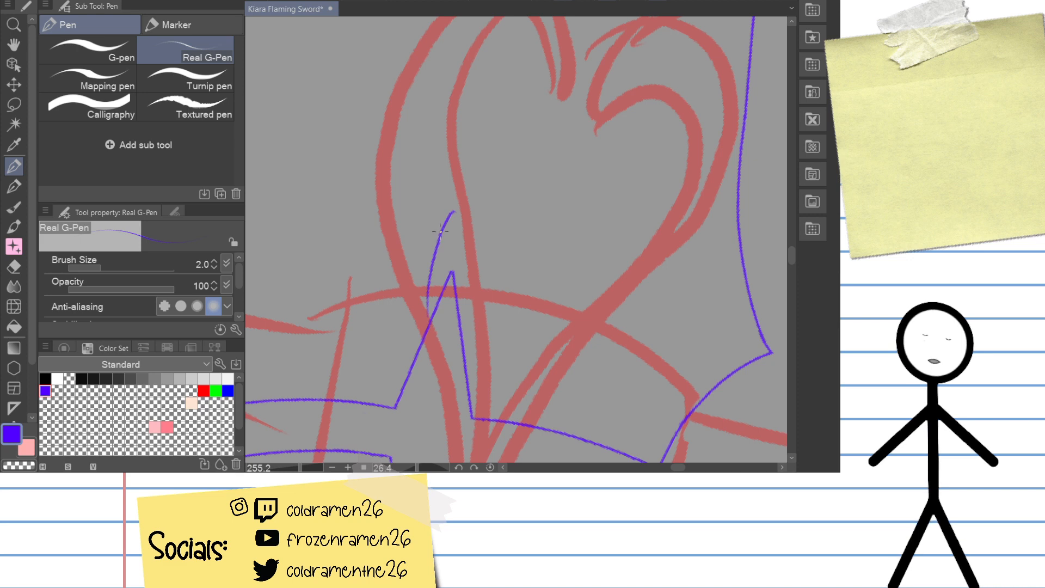
key("ctrl+z")
mouse_move(423, 329)
left_mouse_down()
mouse_move(421, 290)
mouse_move(456, 187)
left_mouse_up()
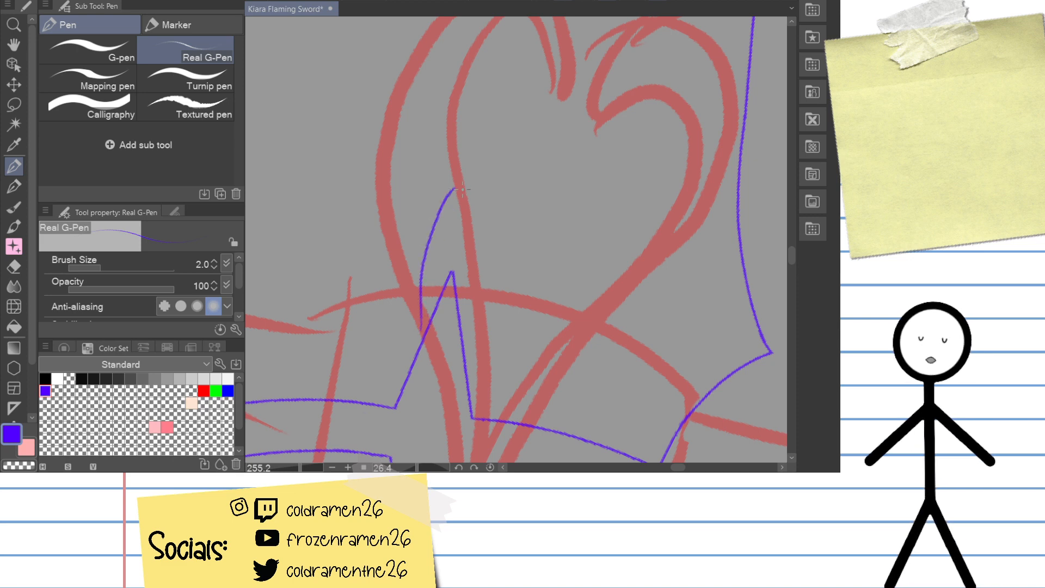
key("ctrl+z")
left_click_drag(422, 329, 460, 179)
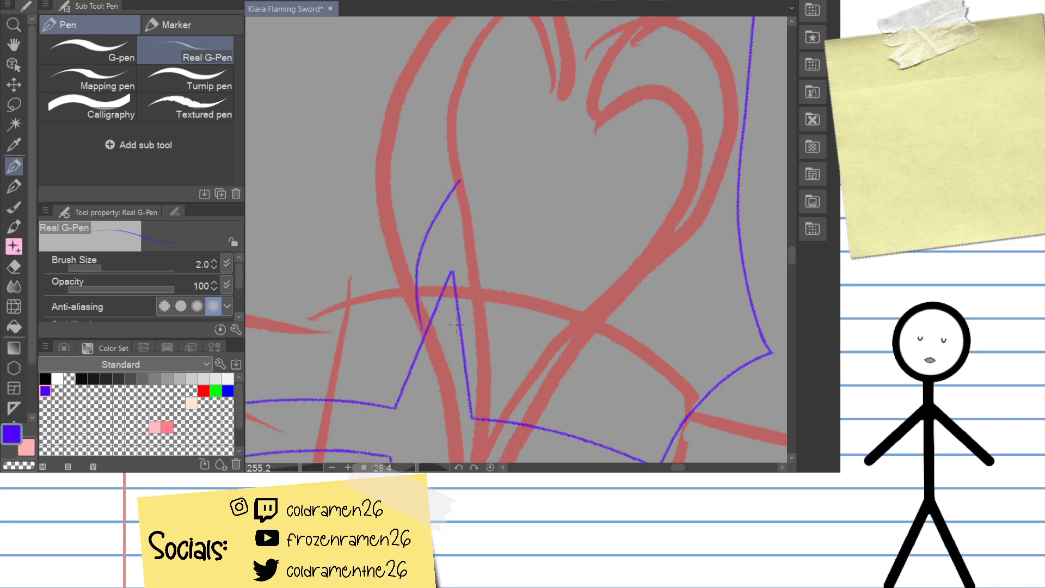
key("ctrl+z")
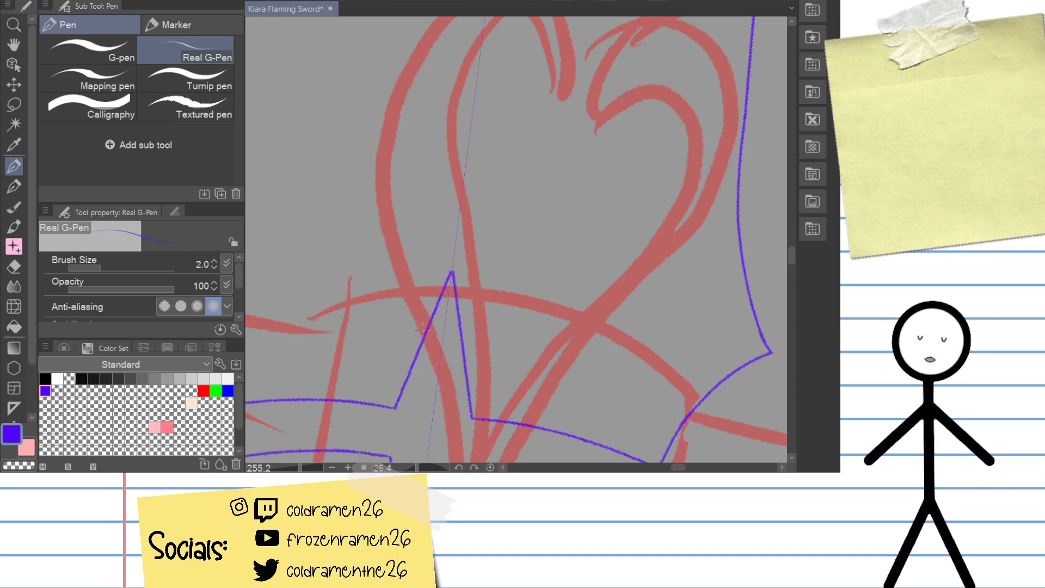
Step: Try a mirrored rounded arch over the pointed peak with the Real G-Pen and undo it
mouse_move(422, 328)
left_mouse_down()
mouse_move(428, 248)
mouse_move(461, 183)
left_mouse_up()
key("ctrl+z")
mouse_move(422, 327)
left_mouse_down()
mouse_move(419, 238)
mouse_move(467, 175)
left_mouse_up()
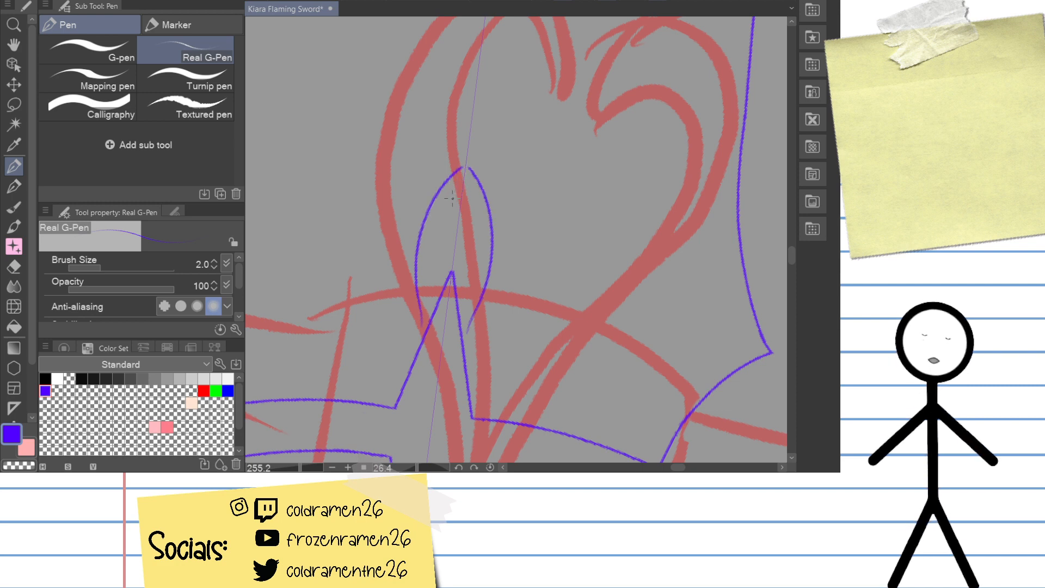
key("ctrl+z")
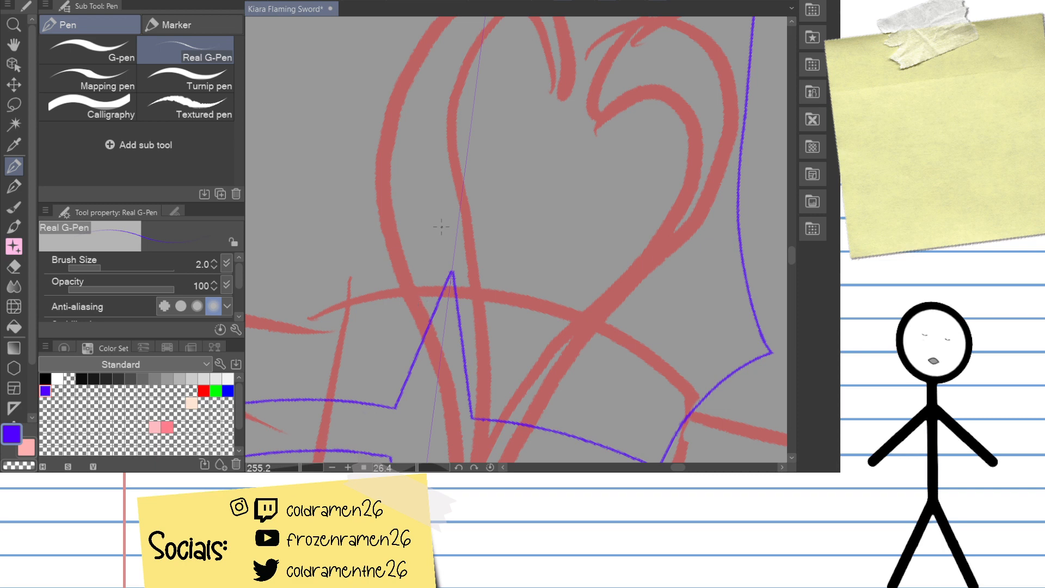
Step: Draw a mirrored pointed flame tip above the peak, undoing the unwanted strokes
left_click_drag(464, 184, 426, 243)
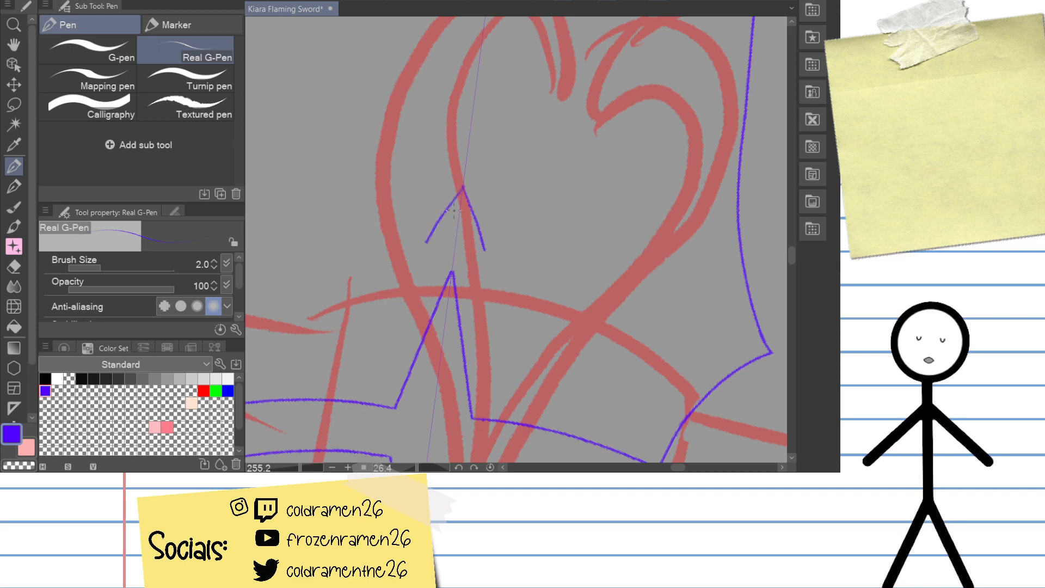
key("ctrl+z")
left_click_drag(464, 181, 419, 256)
key("ctrl+z")
mouse_move(464, 183)
left_mouse_down()
mouse_move(419, 256)
mouse_move(412, 335)
left_mouse_up()
key("ctrl+z")
left_click_drag(419, 256, 417, 337)
key("ctrl+z")
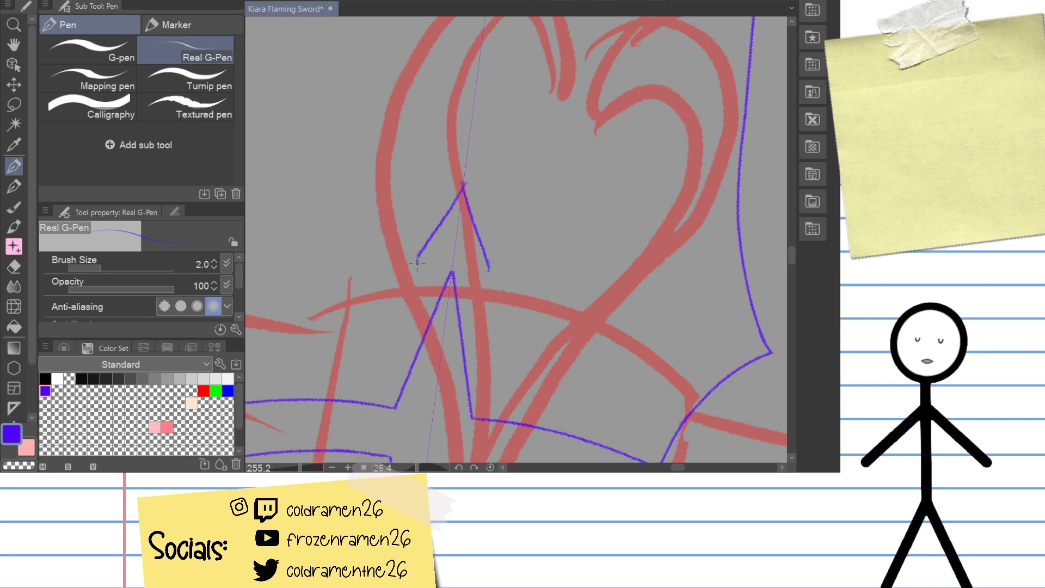
Step: Draw the flame's mirrored lower sides curving down from its tip around the peak, undoing strokes that do not fit
mouse_move(419, 256)
left_mouse_down()
mouse_move(422, 344)
mouse_move(415, 310)
mouse_move(419, 347)
left_mouse_up()
key("ctrl+z")
key("ctrl+z")
mouse_move(430, 261)
left_mouse_down()
mouse_move(486, 251)
mouse_move(465, 281)
mouse_move(470, 330)
left_mouse_up()
key("ctrl+z")
key("ctrl+z")
mouse_move(476, 243)
left_mouse_down()
mouse_move(466, 323)
mouse_move(477, 339)
left_mouse_up()
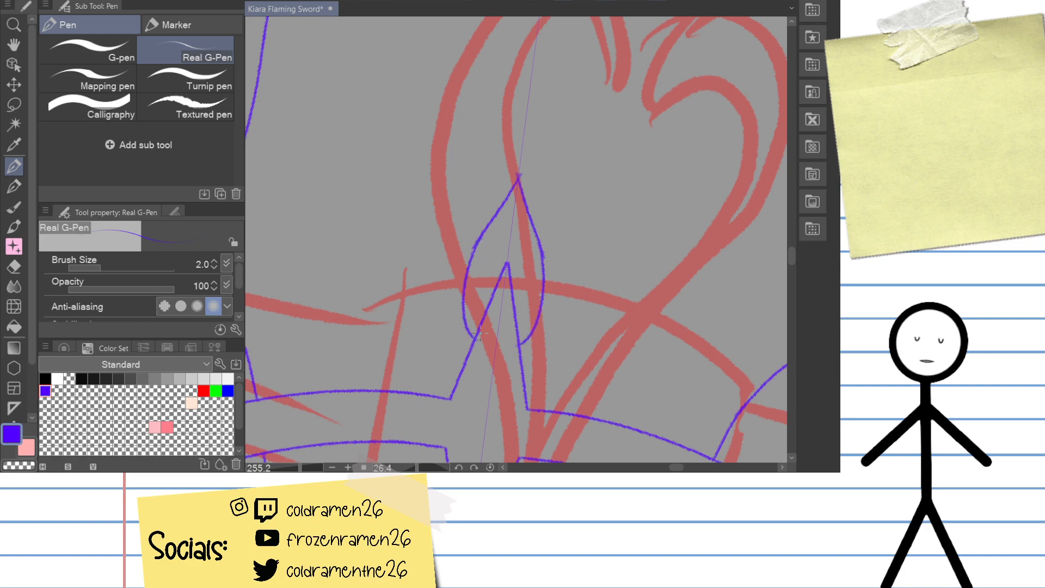
key("ctrl+z")
mouse_move(476, 239)
left_mouse_down()
mouse_move(462, 294)
mouse_move(471, 325)
left_mouse_up()
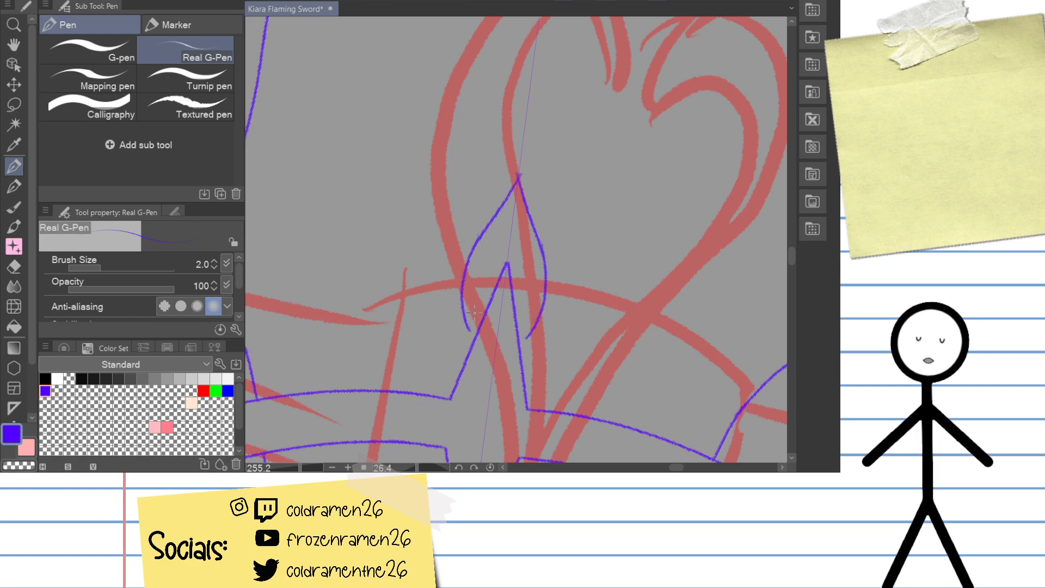
Step: Join the flame outline's open lower ends to both sides of the peak with short mirrored strokes
left_click_drag(303, 467, 312, 468)
left_click_drag(401, 363, 396, 135)
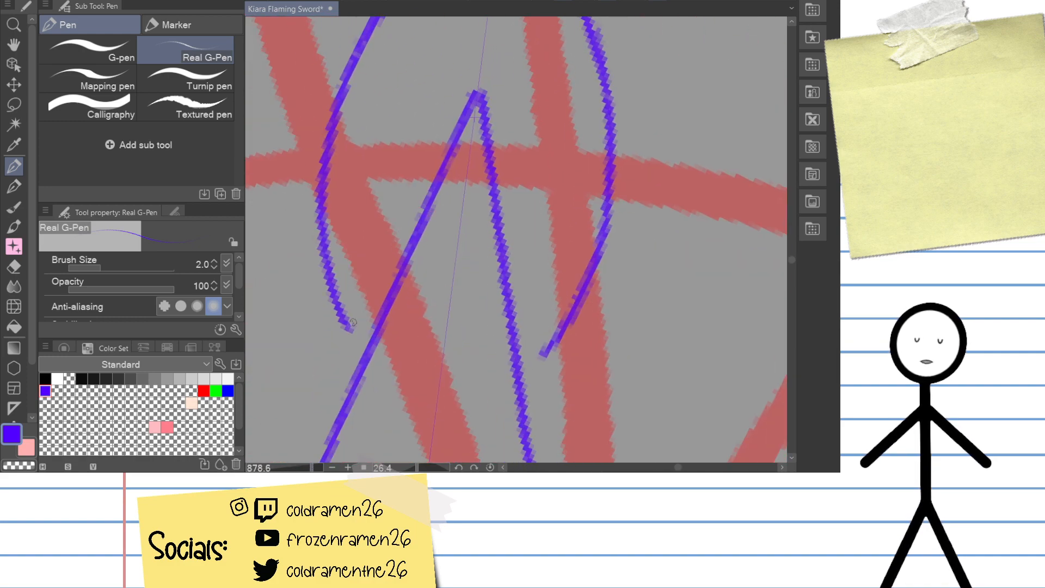
left_click_drag(343, 319, 370, 345)
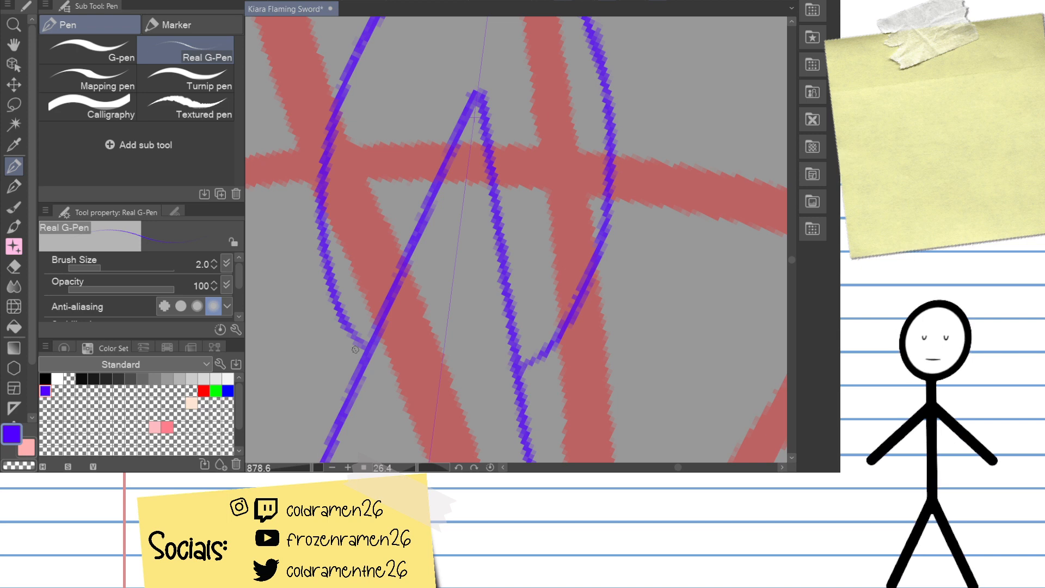
left_click(316, 467)
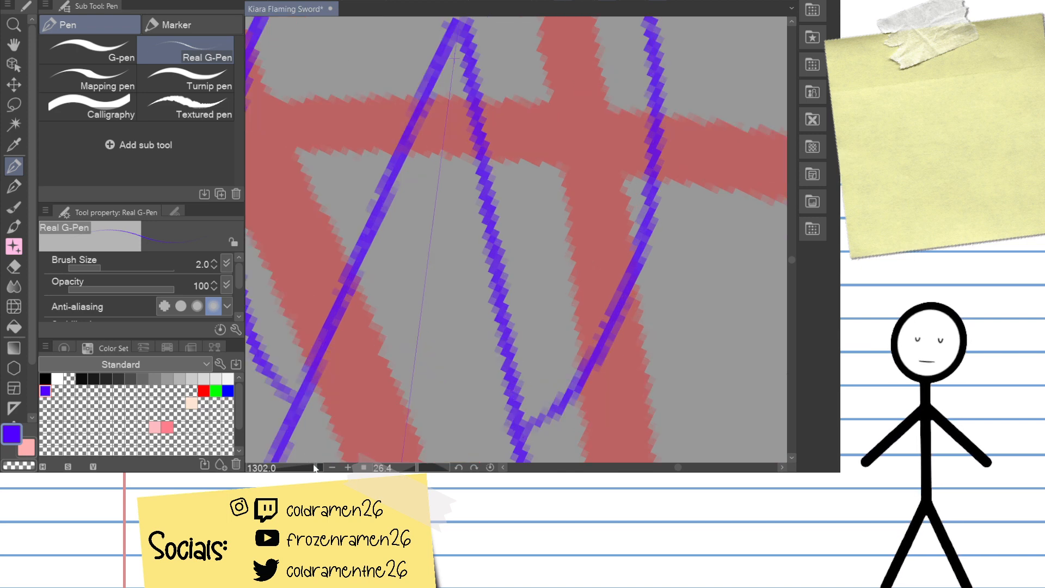
left_click_drag(281, 385, 294, 402)
Step: Erase the stray line ends sticking out at the flame outline's tip with the Hard eraser
mouse_move(315, 468)
left_mouse_down()
mouse_move(298, 468)
mouse_move(316, 469)
left_mouse_up()
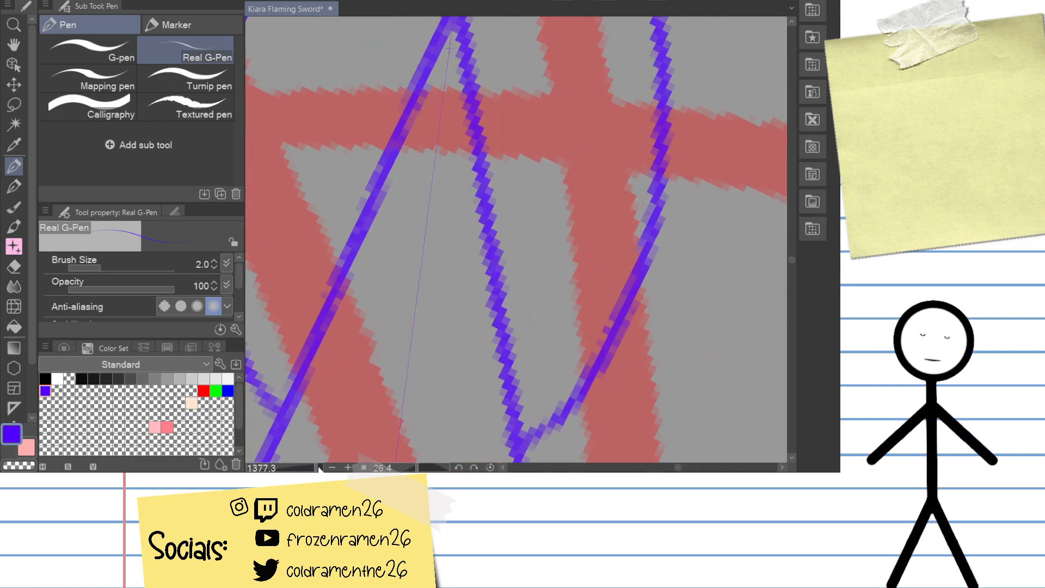
left_click_drag(324, 92, 463, 333)
key("e")
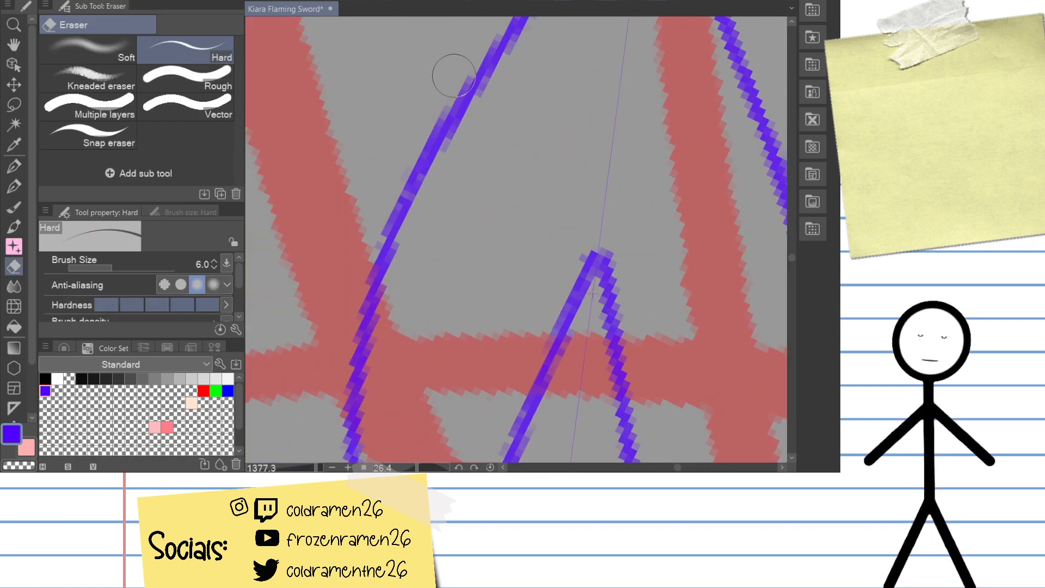
mouse_move(320, 468)
left_mouse_down()
mouse_move(300, 468)
mouse_move(313, 470)
left_mouse_up()
left_click_drag(548, 201, 443, 380)
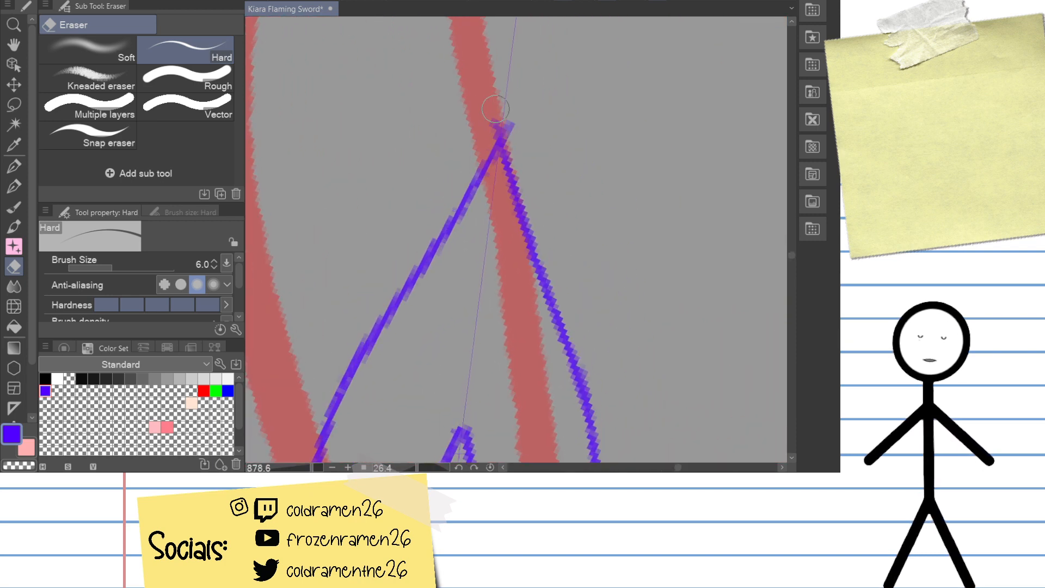
mouse_move(493, 116)
left_mouse_down()
mouse_move(503, 115)
mouse_move(498, 124)
left_mouse_up()
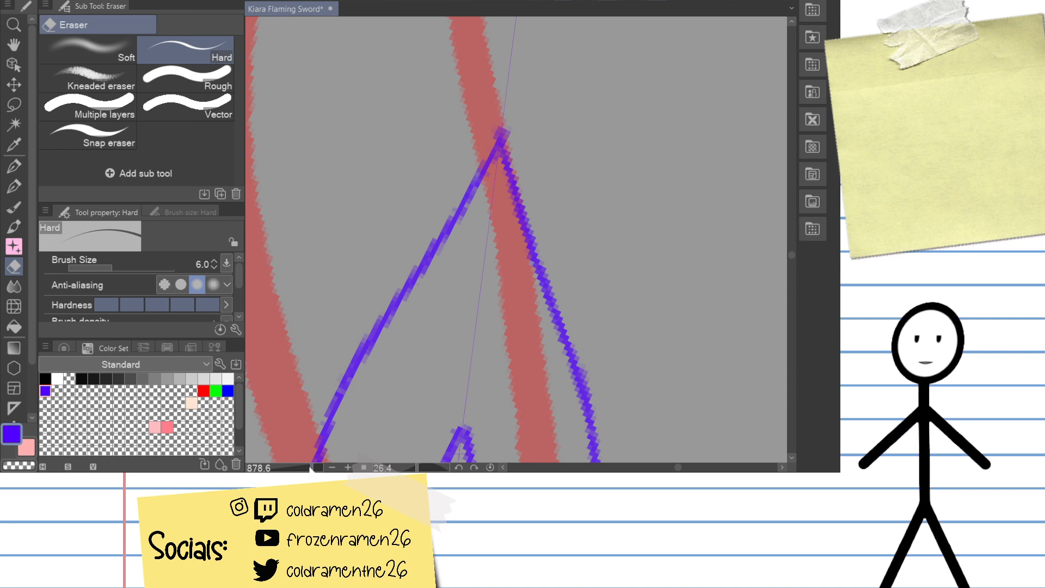
Step: Draw the lower sides of a larger mirrored flame outline around the existing flame with the Real G-Pen, undoing strokes that do not fit
left_click_drag(311, 468, 297, 468)
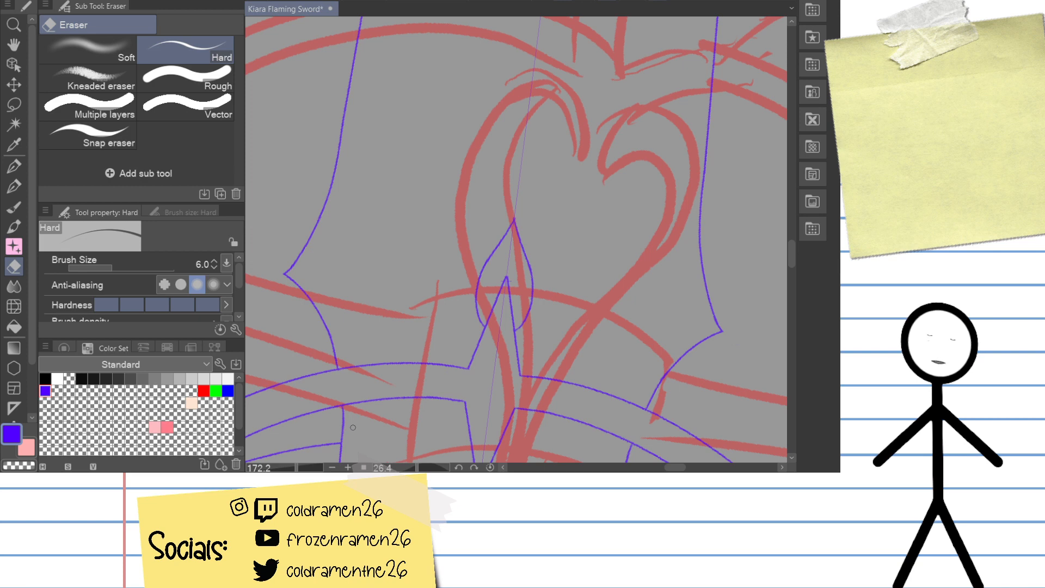
left_click_drag(448, 310, 443, 403)
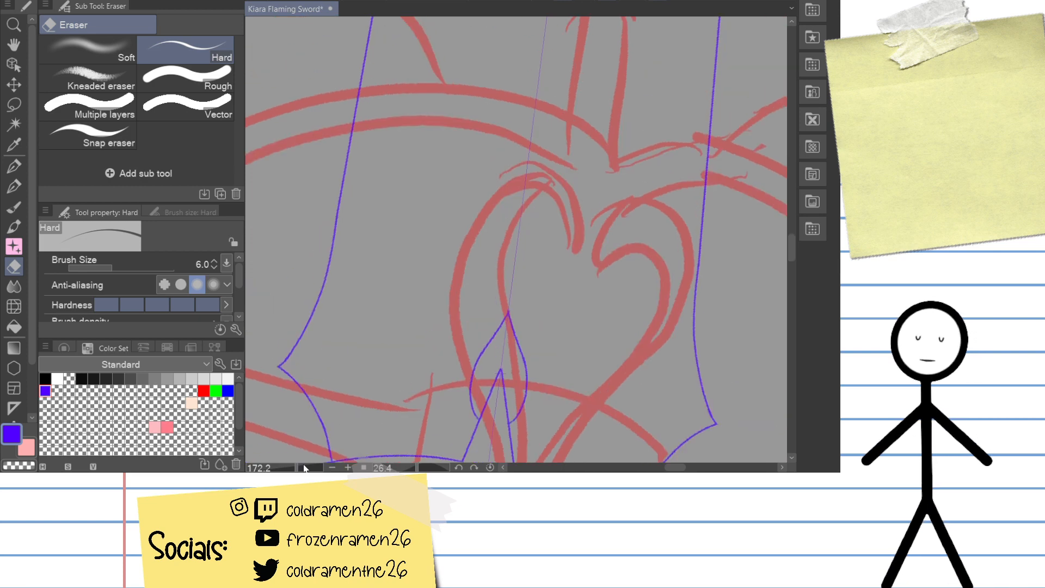
left_click_drag(298, 468, 302, 468)
mouse_move(467, 336)
left_mouse_down()
mouse_move(448, 235)
mouse_move(438, 307)
mouse_move(393, 390)
left_mouse_up()
key("p")
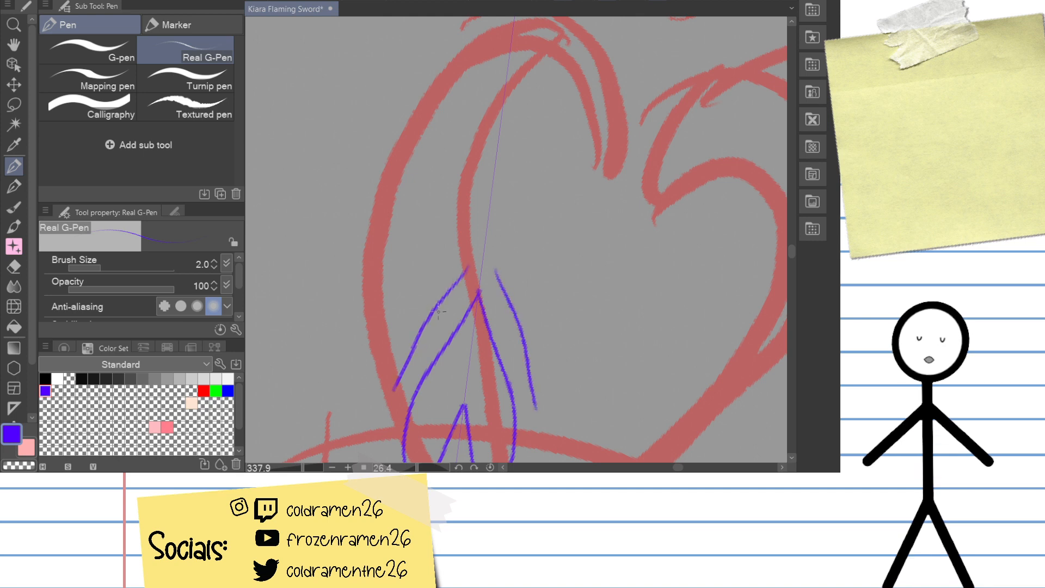
key("ctrl+z")
left_click_drag(464, 274, 376, 412)
key("ctrl+z")
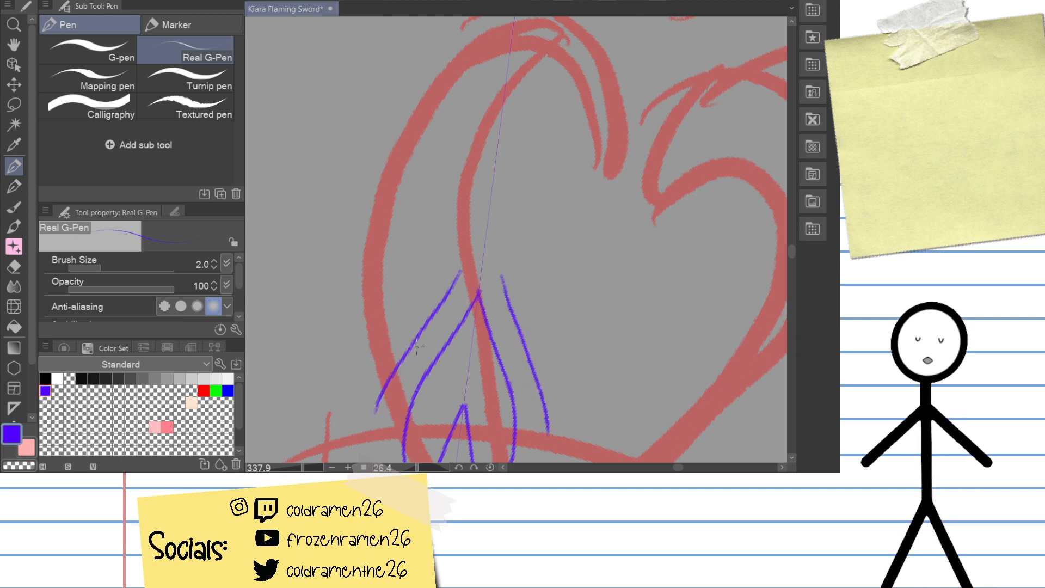
left_click_drag(489, 212, 444, 286)
mouse_move(415, 349)
left_mouse_down()
mouse_move(464, 144)
mouse_move(424, 331)
mouse_move(467, 153)
mouse_move(431, 283)
mouse_move(454, 165)
mouse_move(453, 216)
mouse_move(392, 386)
mouse_move(469, 151)
mouse_move(401, 374)
left_mouse_up()
key("ctrl+z")
key("ctrl+z")
key("ctrl+z")
key("ctrl+z")
key("ctrl+z")
key("ctrl+z")
key("ctrl+z")
Step: Extend the larger flame's mirrored sides upward into a long narrow tip, undoing strokes that miss the symmetry line
left_click_drag(457, 182, 400, 389)
key("ctrl+z")
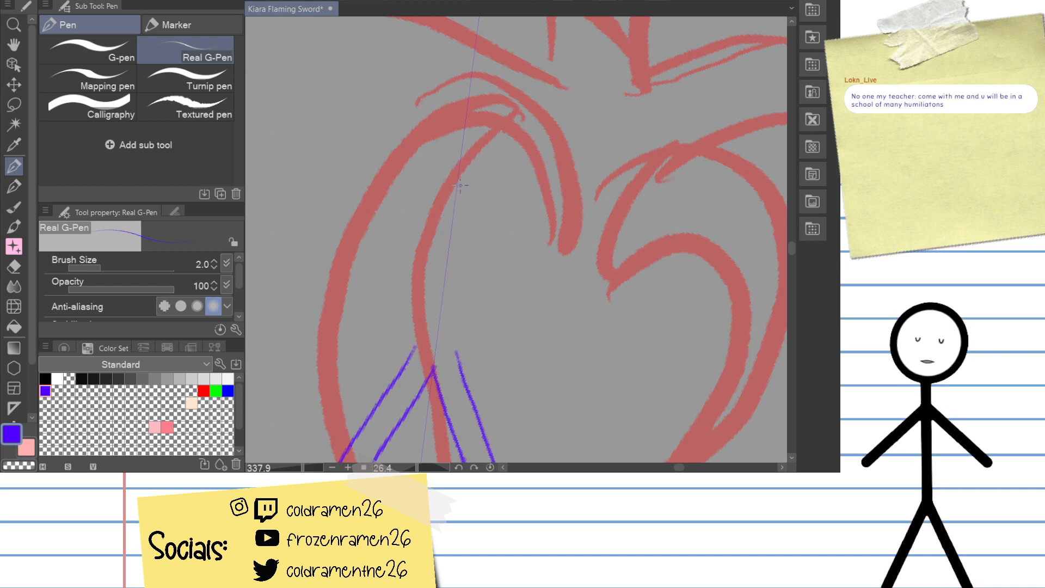
left_click_drag(460, 183, 403, 373)
key("ctrl+z")
left_click_drag(458, 182, 402, 364)
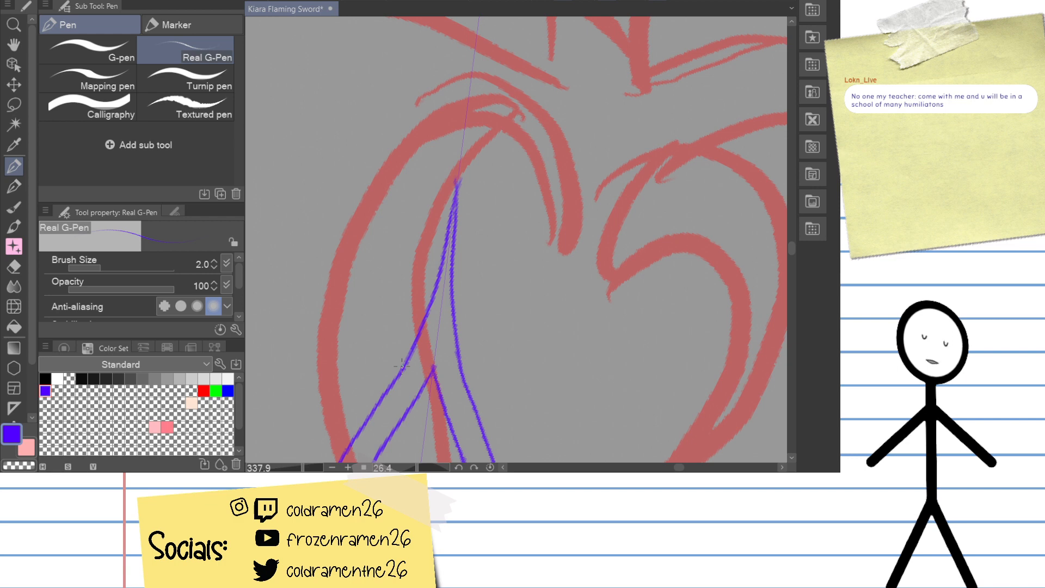
Step: Erase the stray line ends at the larger flame's tip with the Hard eraser
left_click_drag(304, 468, 310, 468)
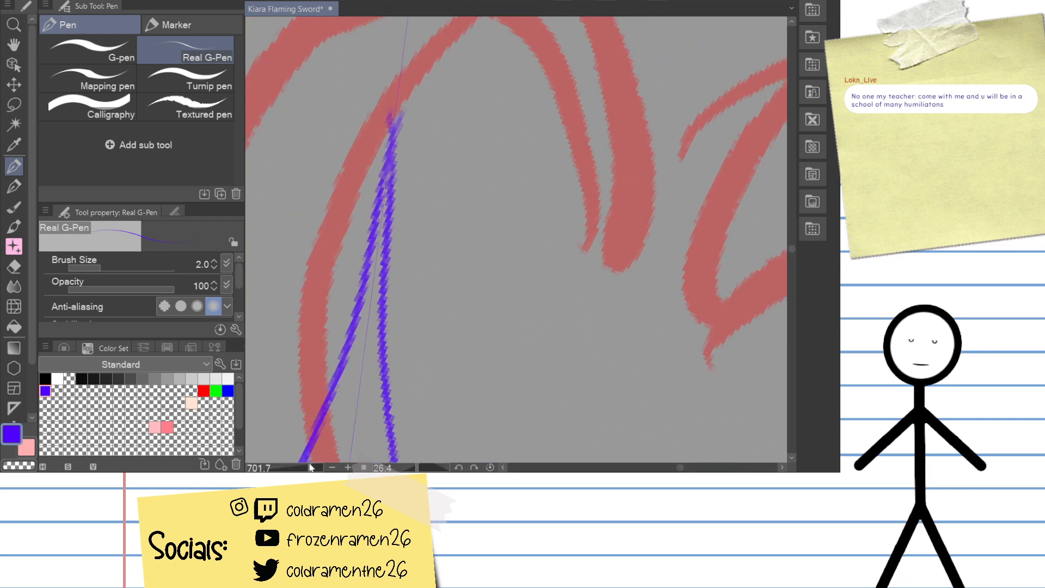
left_click_drag(448, 262, 464, 282)
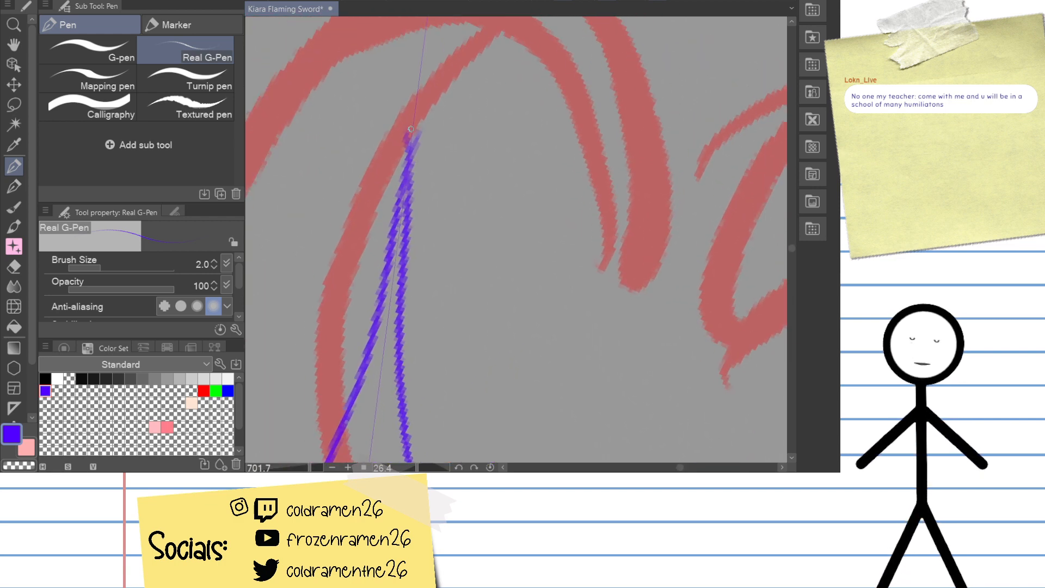
key("e")
left_click_drag(406, 141, 416, 109)
left_click_drag(386, 283, 449, 74)
left_click_drag(345, 378, 432, 131)
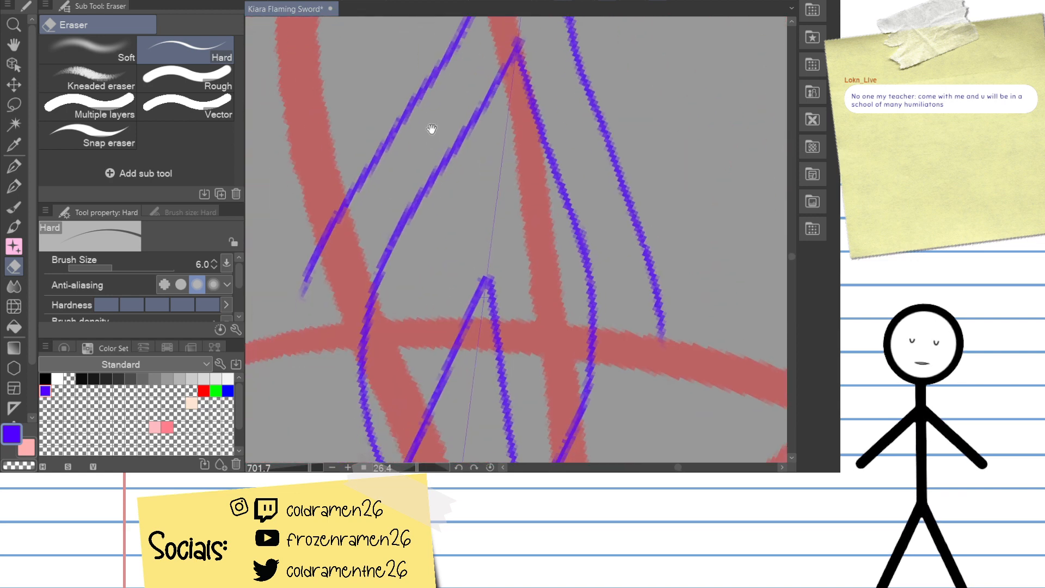
left_click_drag(401, 173, 434, 124)
Step: Draw a hooked inner flame line beside the pointed corner left of the peak and down across the curved edge, undoing rejected strokes
left_click_drag(309, 468, 304, 469)
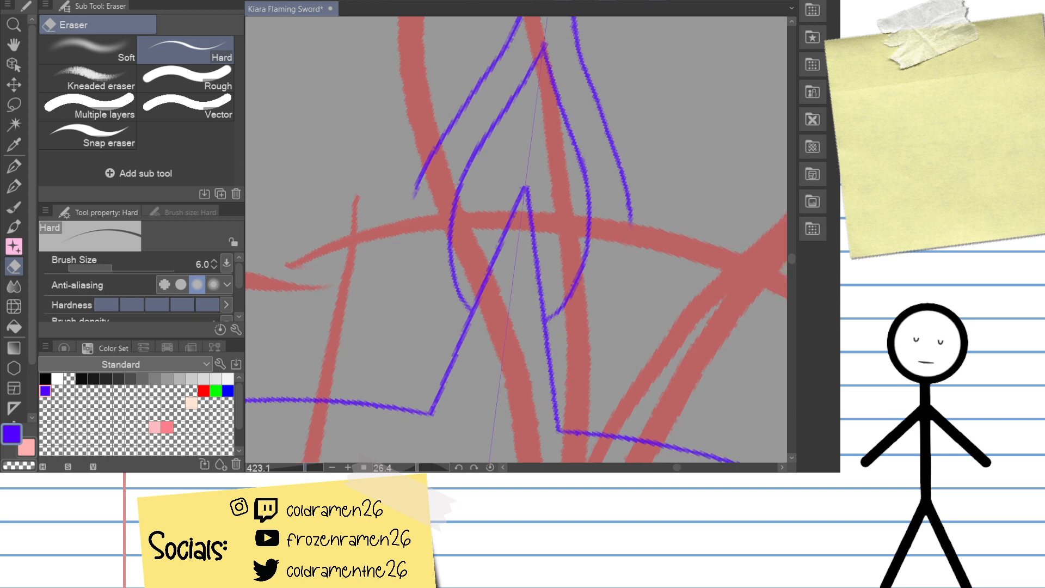
mouse_move(324, 339)
left_mouse_down()
mouse_move(366, 359)
mouse_move(436, 322)
left_mouse_up()
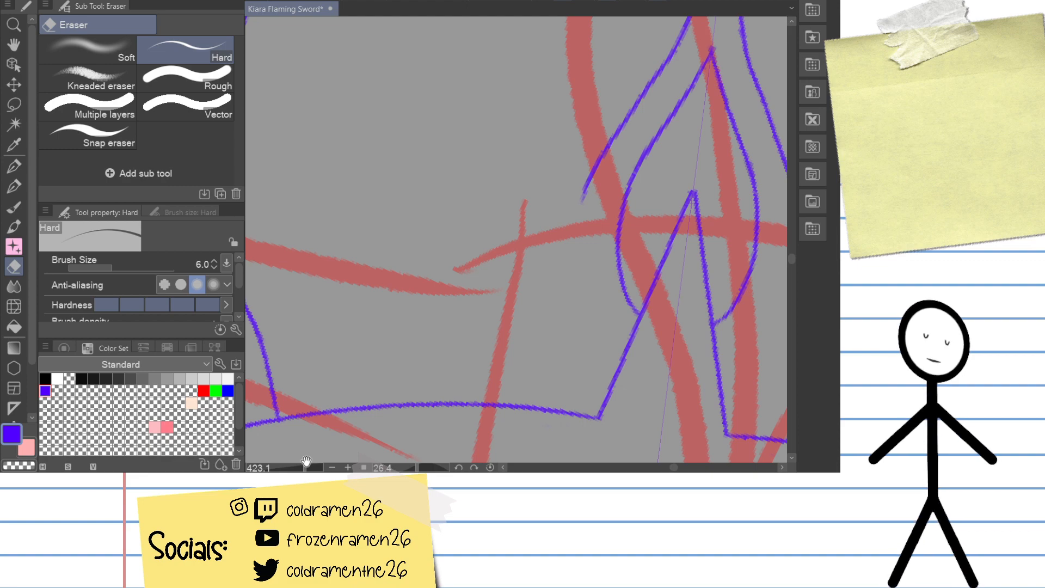
mouse_move(307, 467)
left_mouse_down()
mouse_move(283, 467)
mouse_move(300, 467)
left_mouse_up()
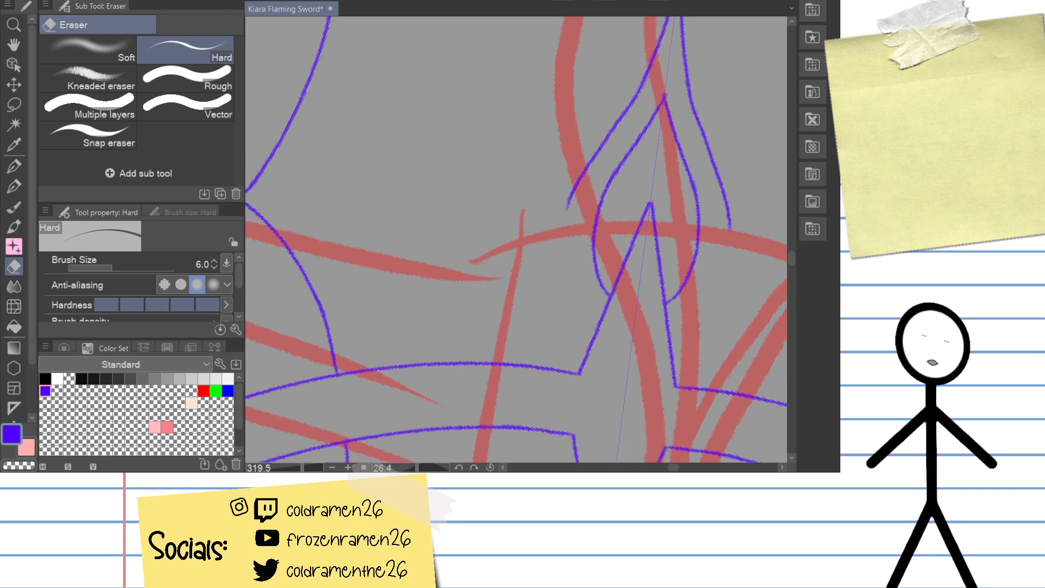
mouse_move(340, 215)
left_mouse_down()
mouse_move(402, 203)
mouse_move(406, 250)
left_mouse_up()
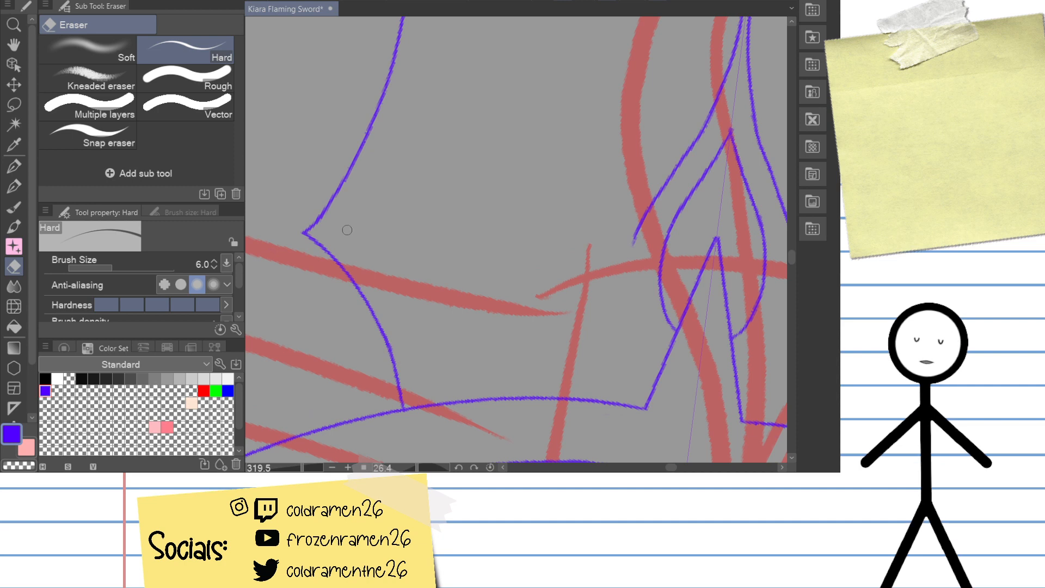
key("p")
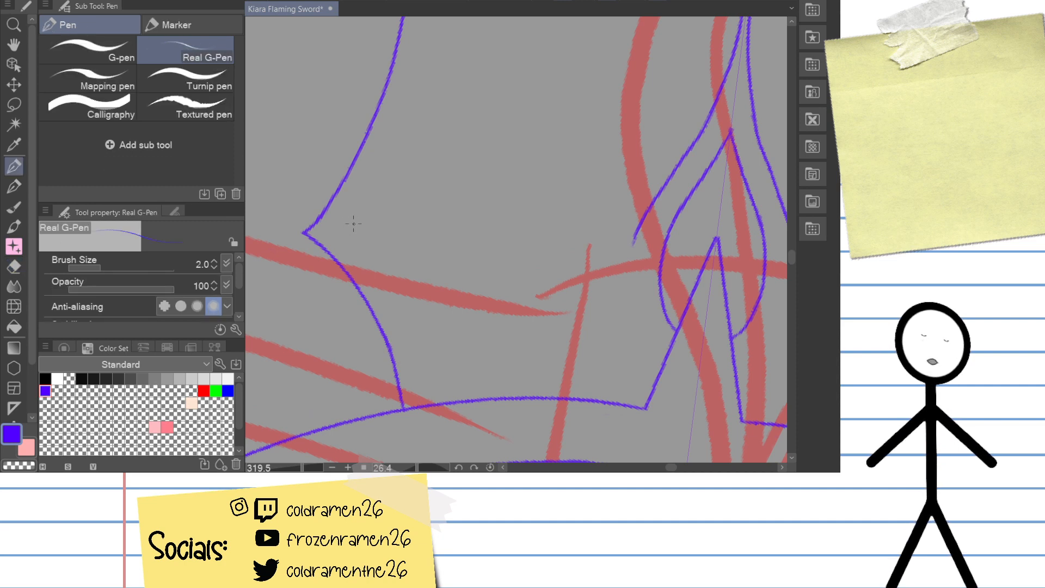
mouse_move(349, 226)
left_mouse_down()
mouse_move(357, 214)
mouse_move(441, 250)
mouse_move(418, 422)
left_mouse_up()
key("ctrl+z")
mouse_move(343, 219)
left_mouse_down()
mouse_move(438, 180)
mouse_move(420, 433)
left_mouse_up()
key("ctrl+z")
mouse_move(339, 231)
left_mouse_down()
mouse_move(427, 351)
mouse_move(451, 433)
left_mouse_up()
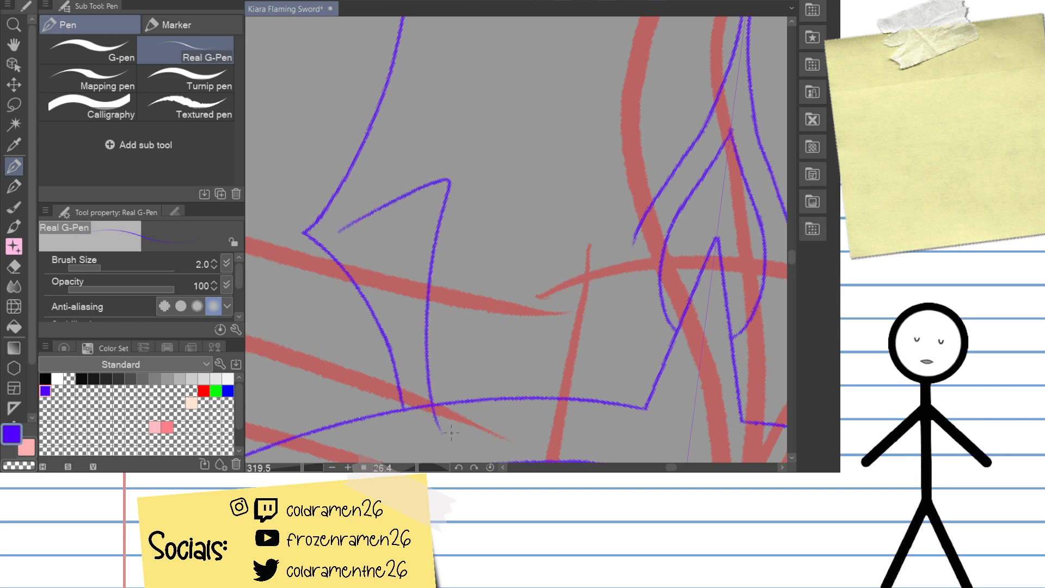
left_click_drag(447, 285, 442, 325)
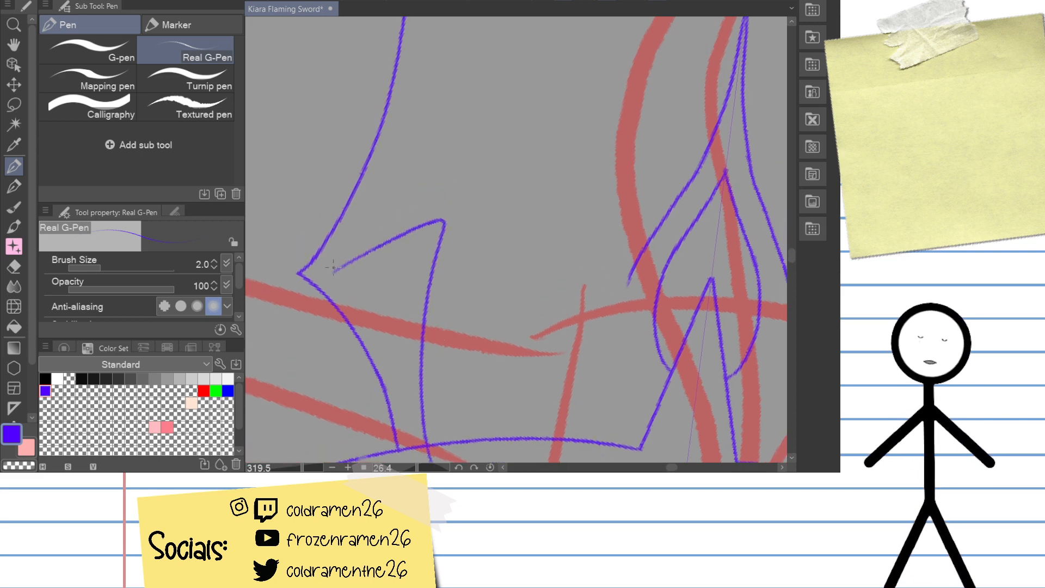
left_click_drag(333, 271, 481, 145)
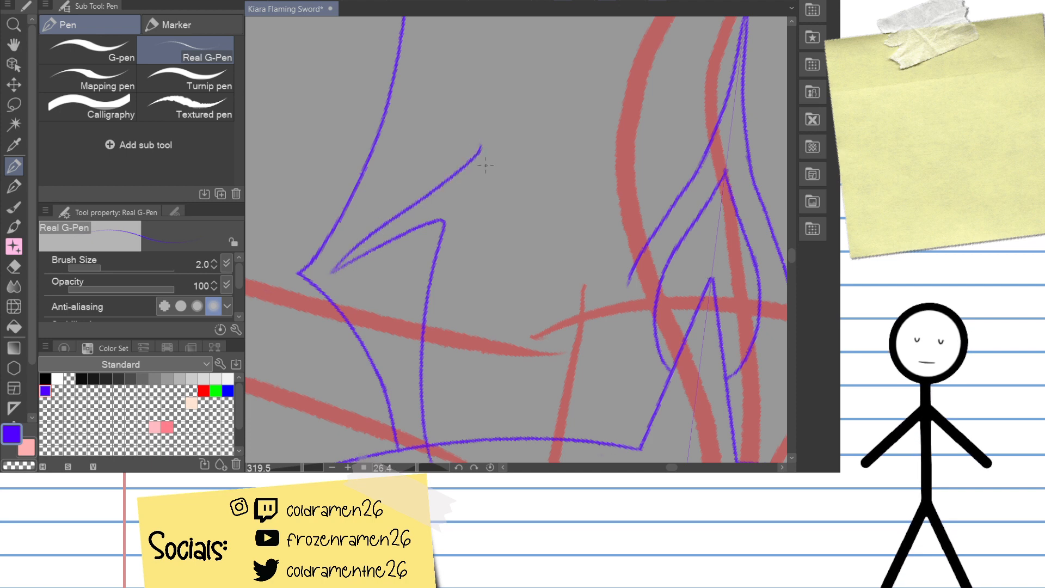
left_click_drag(471, 193, 432, 161)
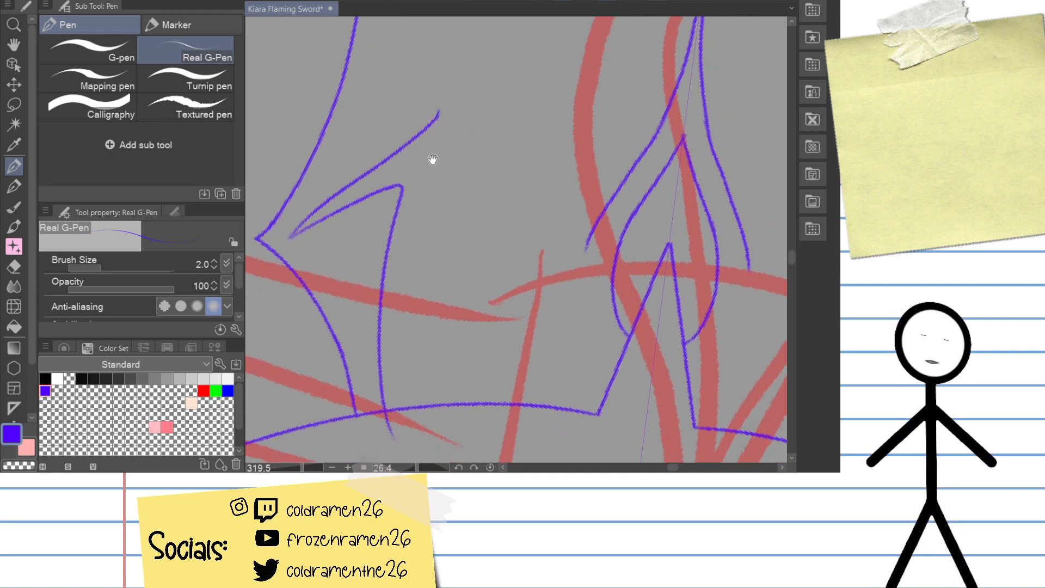
left_click_drag(437, 120, 408, 422)
key("ctrl+z")
left_click_drag(439, 116, 427, 453)
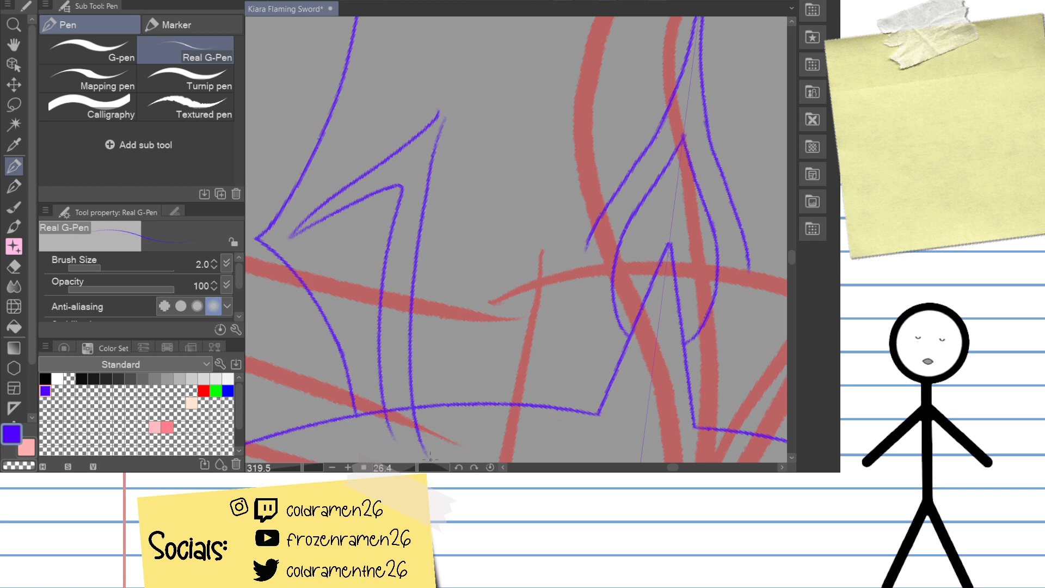
key("ctrl+z")
key("ctrl+z")
left_click_drag(293, 229, 459, 109)
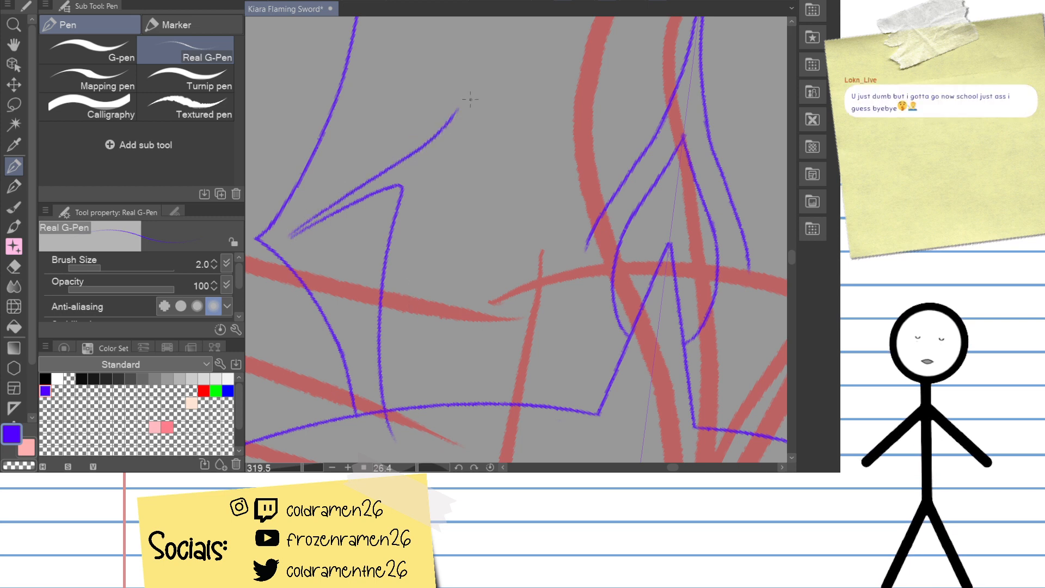
key("ctrl+z")
mouse_move(291, 234)
left_mouse_down()
mouse_move(447, 130)
mouse_move(327, 193)
mouse_move(447, 129)
left_mouse_up()
key("ctrl+z")
key("ctrl+z")
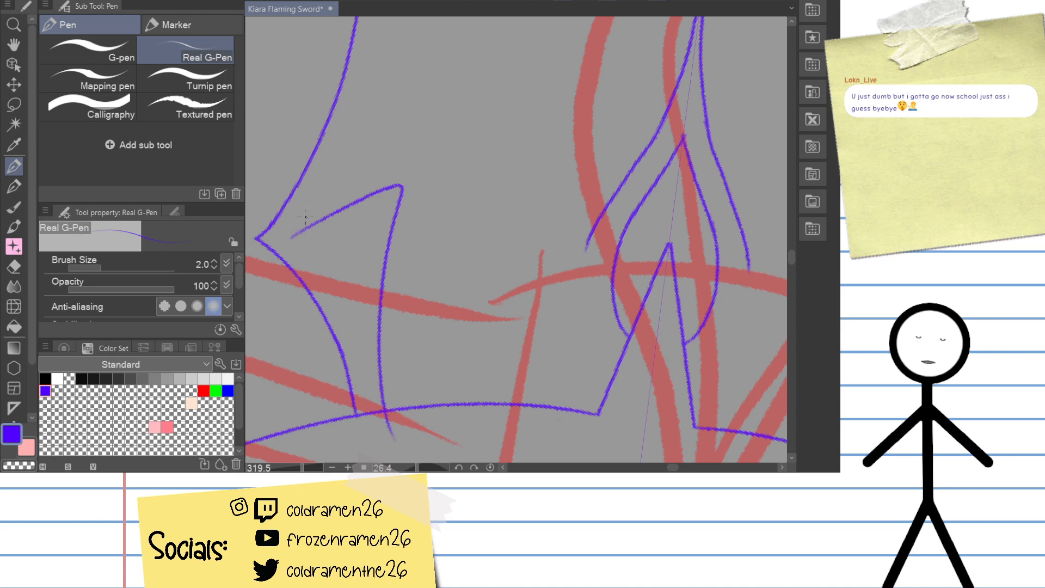
Step: Draw the hooked flame's outer line as an arch over the inner line and down to the curved edge
mouse_move(292, 236)
left_mouse_down()
mouse_move(364, 167)
mouse_move(459, 143)
mouse_move(420, 418)
left_mouse_up()
key("ctrl+z")
left_click_drag(456, 145, 423, 404)
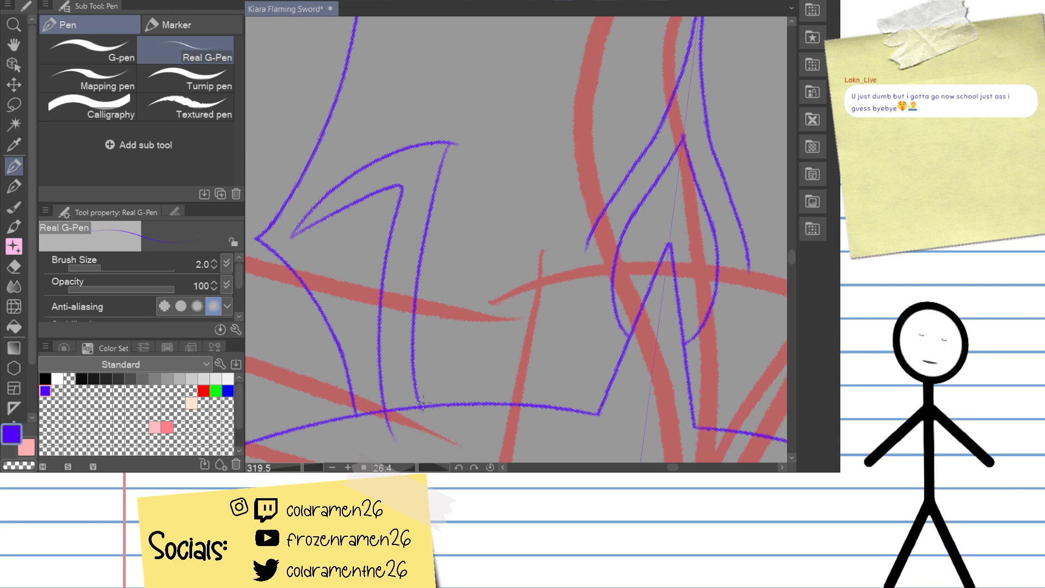
Step: Erase the hooked flame's stray line ends at its outer tip and below the curved edge with the Hard eraser
scroll(440, 130, "up", 5)
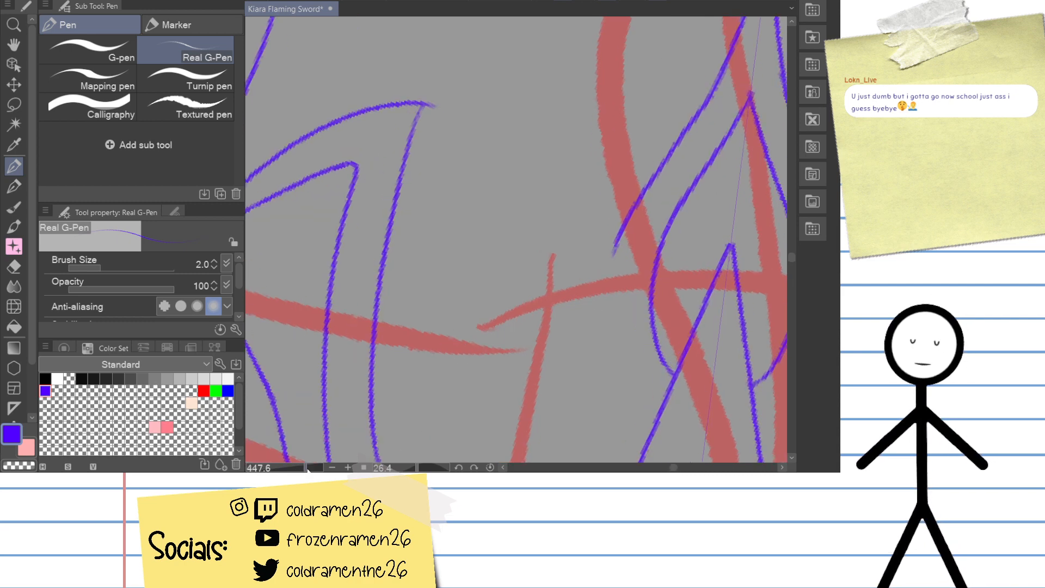
key("e")
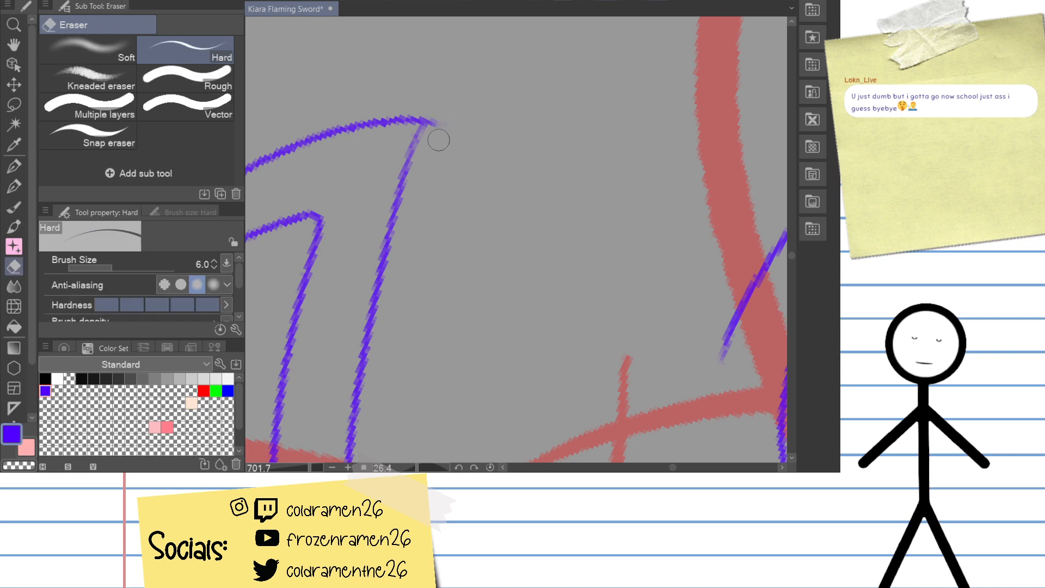
left_click_drag(436, 138, 434, 115)
left_click_drag(629, 88, 727, 50)
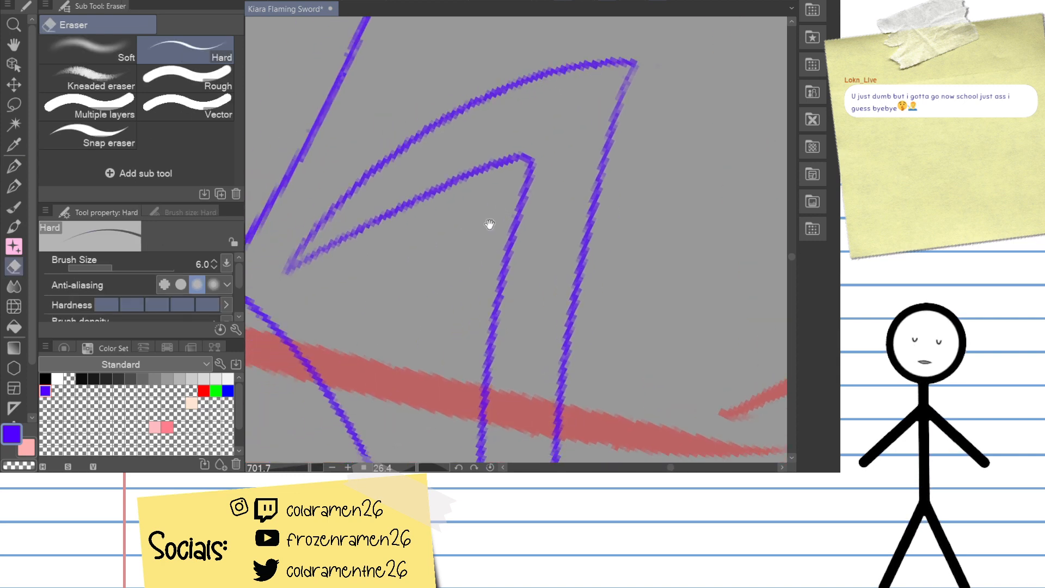
key("p")
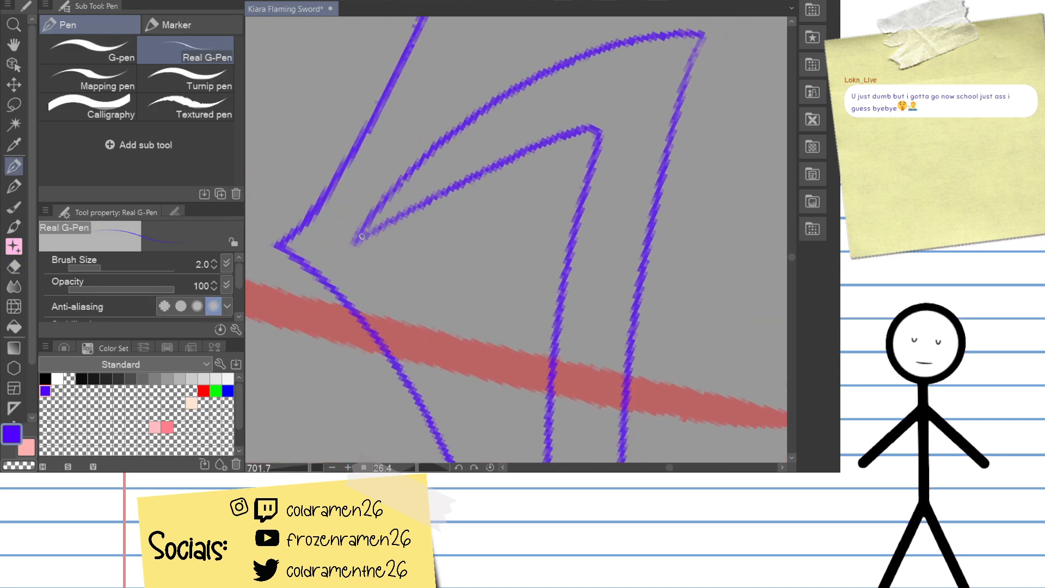
mouse_move(369, 226)
left_mouse_down()
mouse_move(532, 154)
mouse_move(531, 128)
left_mouse_up()
key("e")
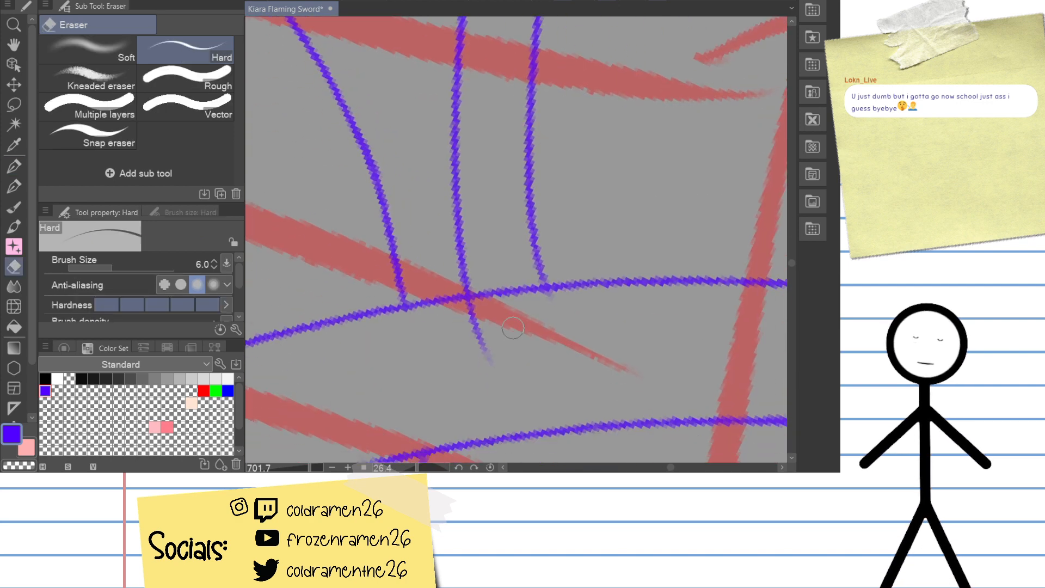
left_click_drag(470, 300, 490, 344)
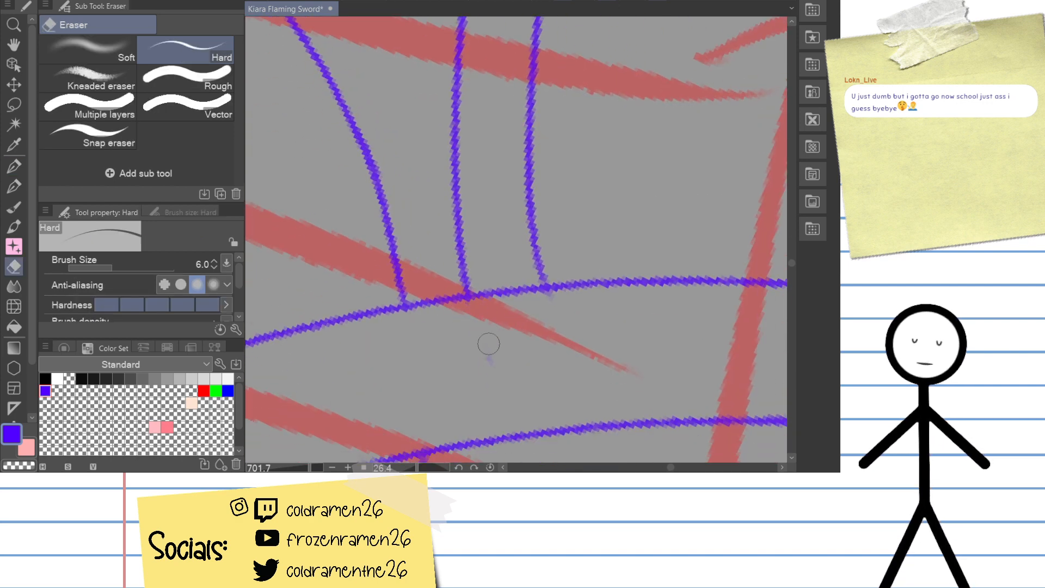
left_click_drag(554, 302, 553, 292)
mouse_move(555, 254)
left_mouse_down()
mouse_move(516, 291)
mouse_move(511, 247)
mouse_move(511, 312)
mouse_move(506, 286)
mouse_move(328, 438)
left_mouse_up()
Step: Examine the hooked flame's corners and sides close up for uneven lines
scroll(328, 439, "down", 5)
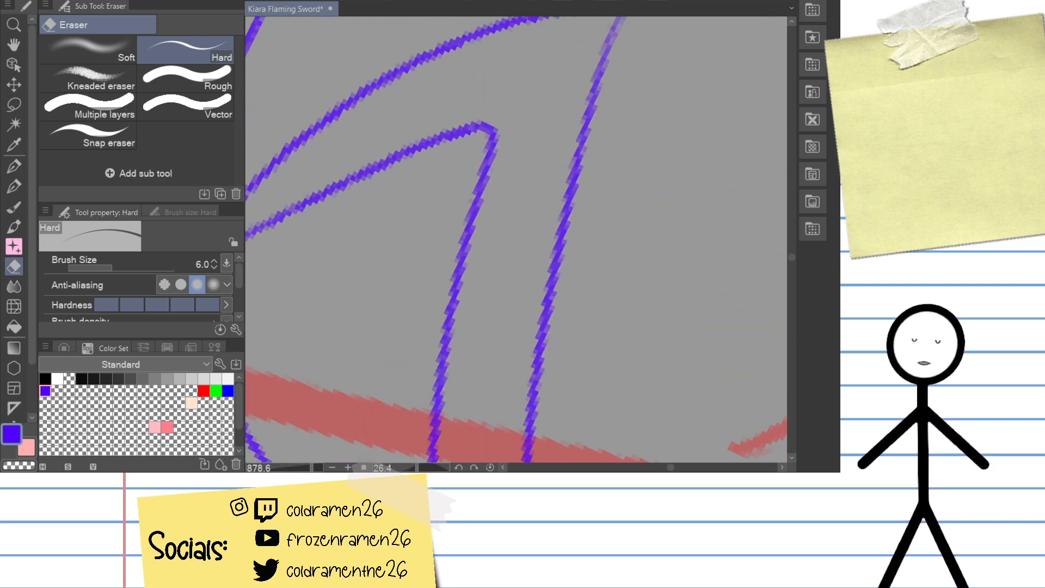
scroll(516, 245, "down", 1)
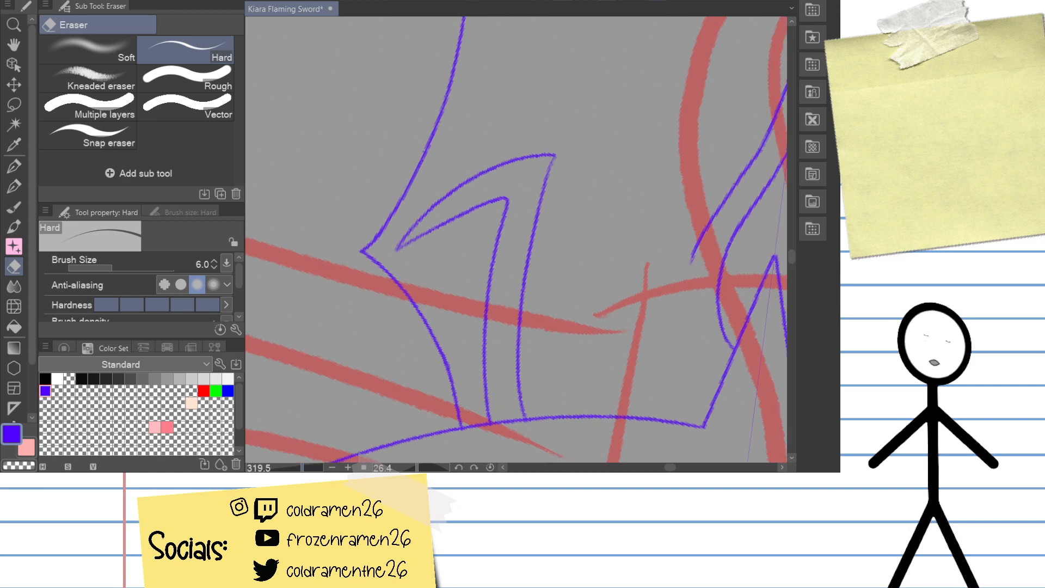
scroll(310, 466, "up", 4)
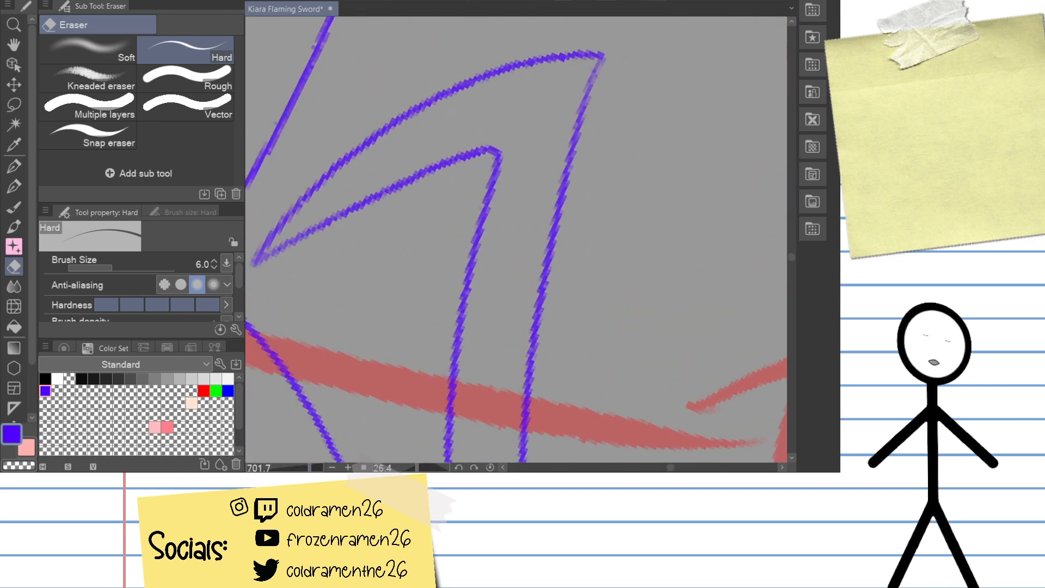
scroll(310, 466, "down", 2)
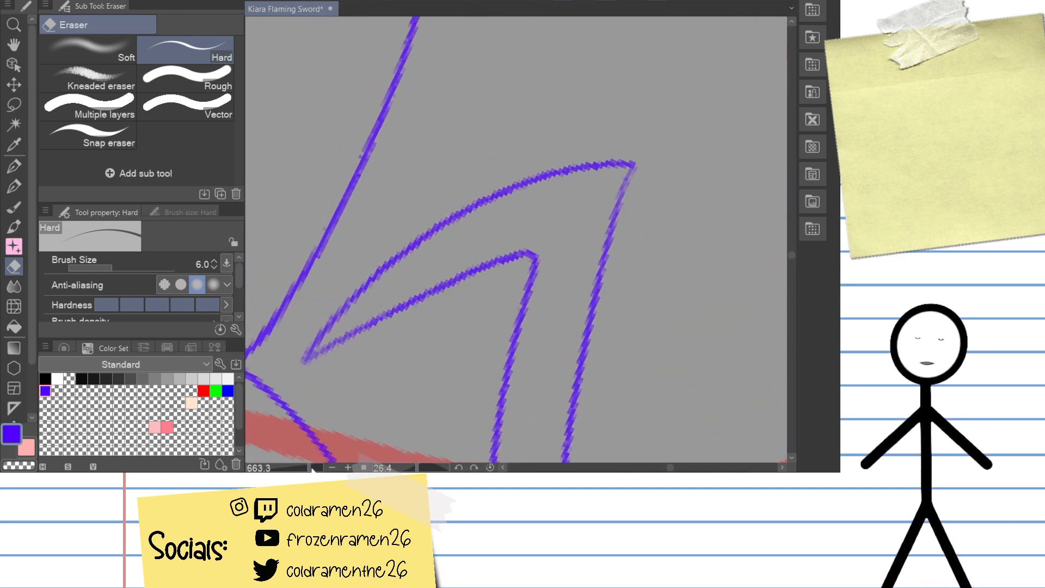
scroll(306, 468, "up", 3)
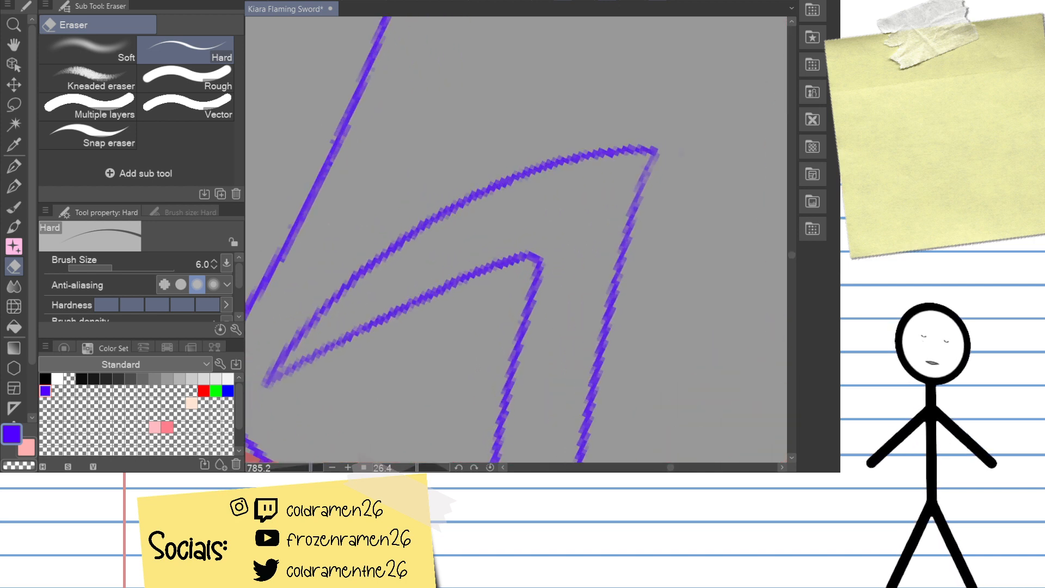
scroll(306, 468, "up", 2)
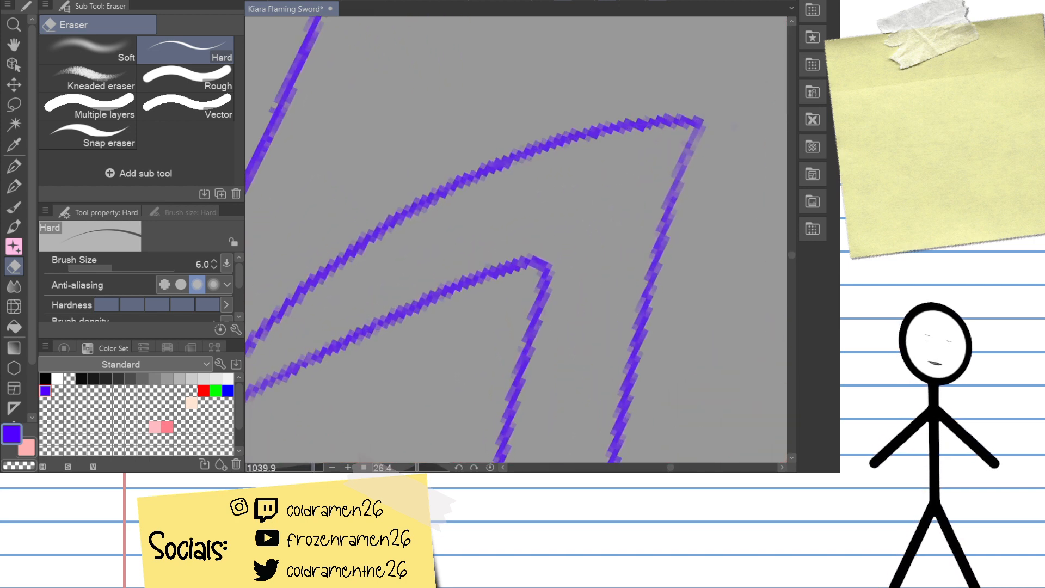
scroll(516, 239, "up", 1)
left_click_drag(648, 366, 467, 278)
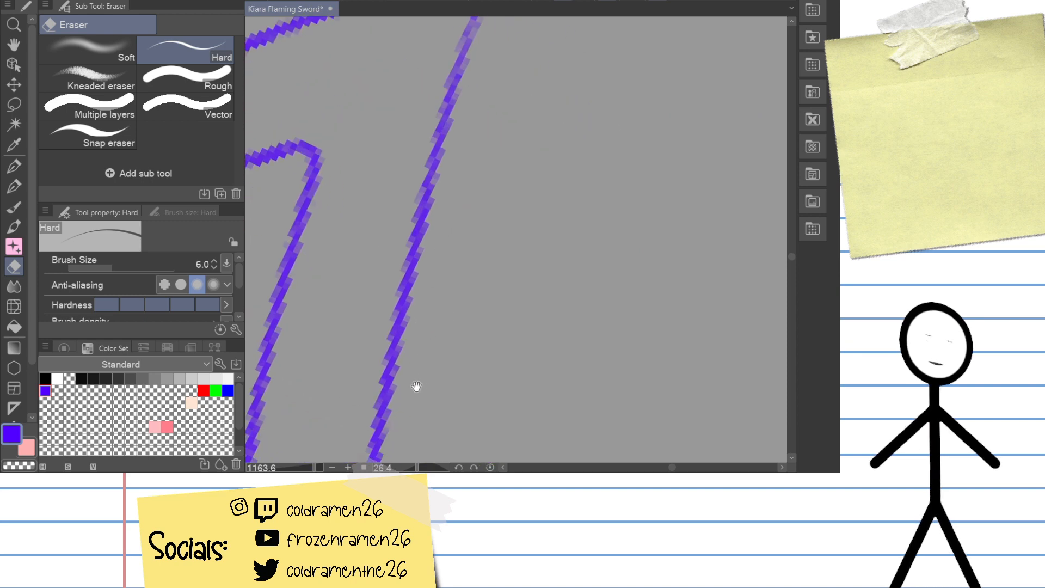
Step: Draw a short curved flame stroke rising from the lower left side of the small inner peak, undoing rejected strokes
mouse_move(412, 389)
left_mouse_down()
mouse_move(441, 311)
mouse_move(511, 287)
mouse_move(514, 317)
mouse_move(417, 390)
left_mouse_up()
mouse_move(317, 469)
left_mouse_down()
mouse_move(294, 469)
mouse_move(306, 469)
left_mouse_up()
left_click_drag(514, 376, 447, 349)
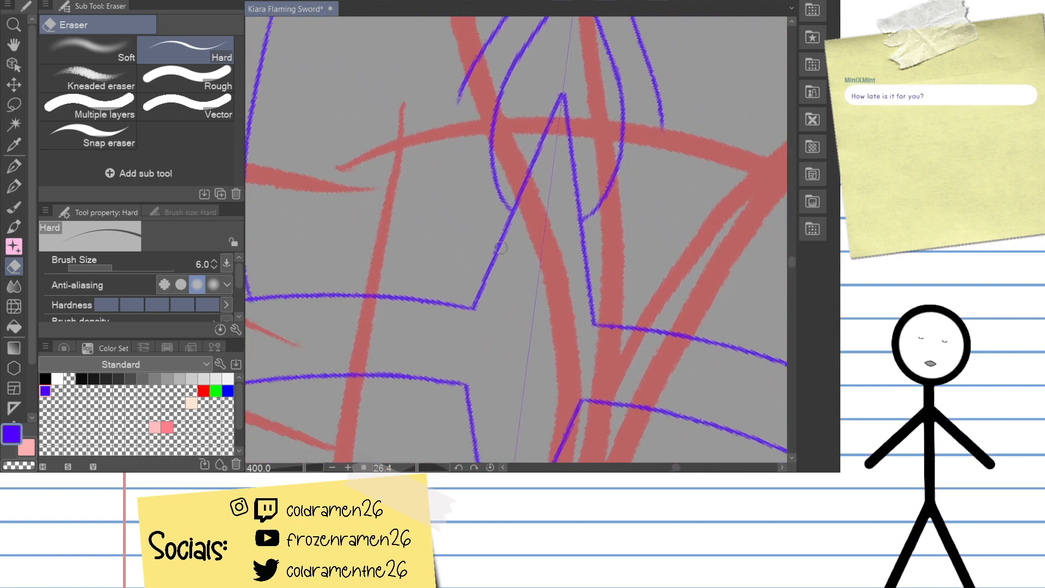
key("p")
left_click_drag(473, 289, 482, 213)
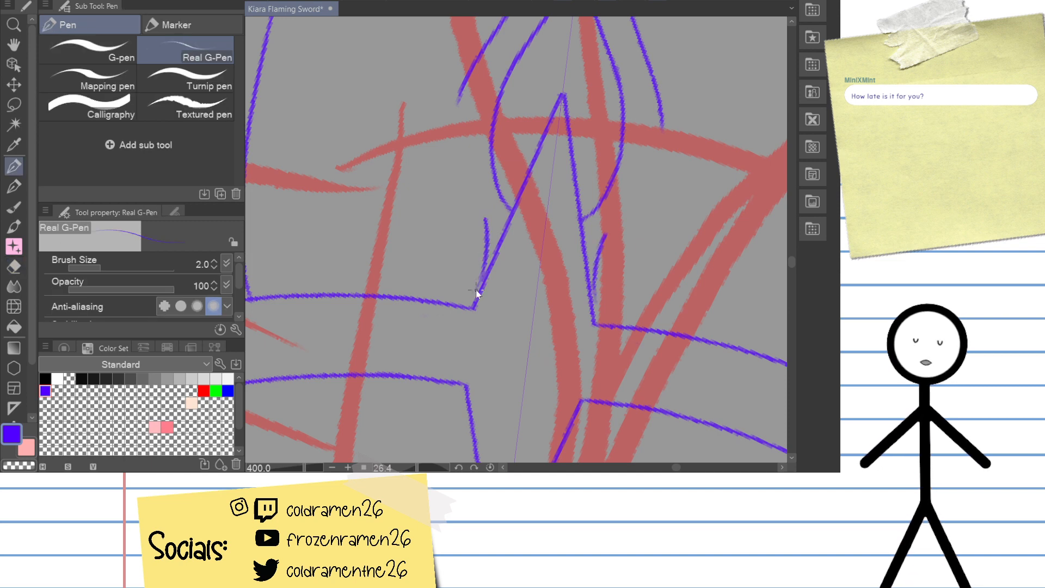
key("ctrl+z")
left_click_drag(477, 294, 471, 215)
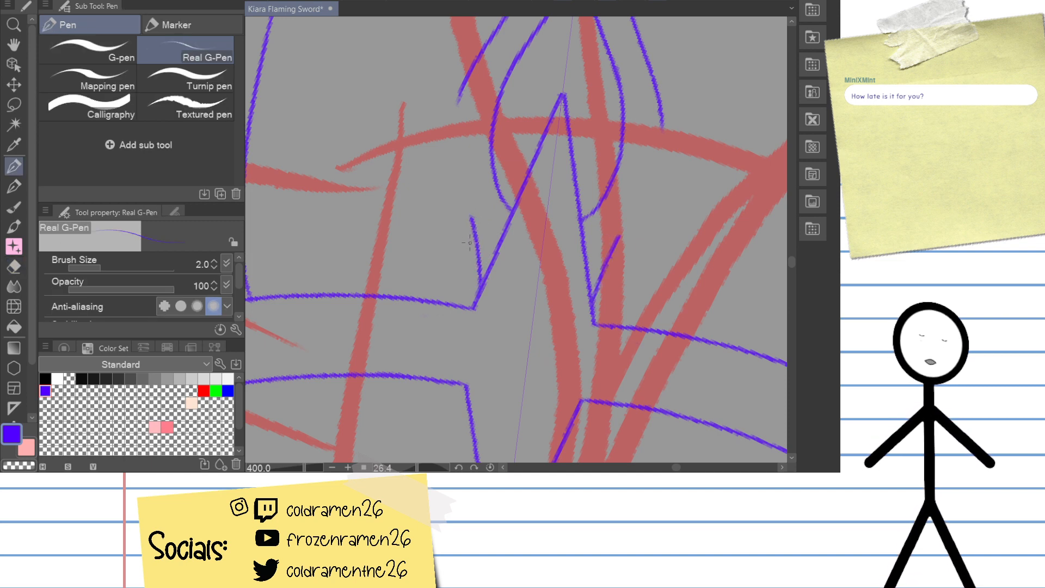
key("ctrl+z")
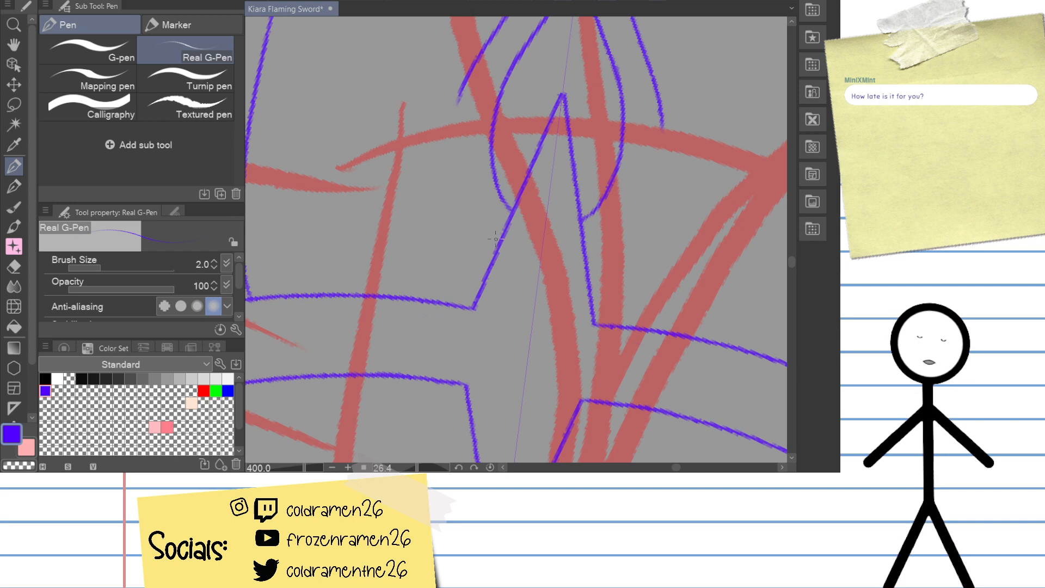
mouse_move(478, 282)
left_mouse_down()
mouse_move(482, 239)
mouse_move(492, 283)
left_mouse_up()
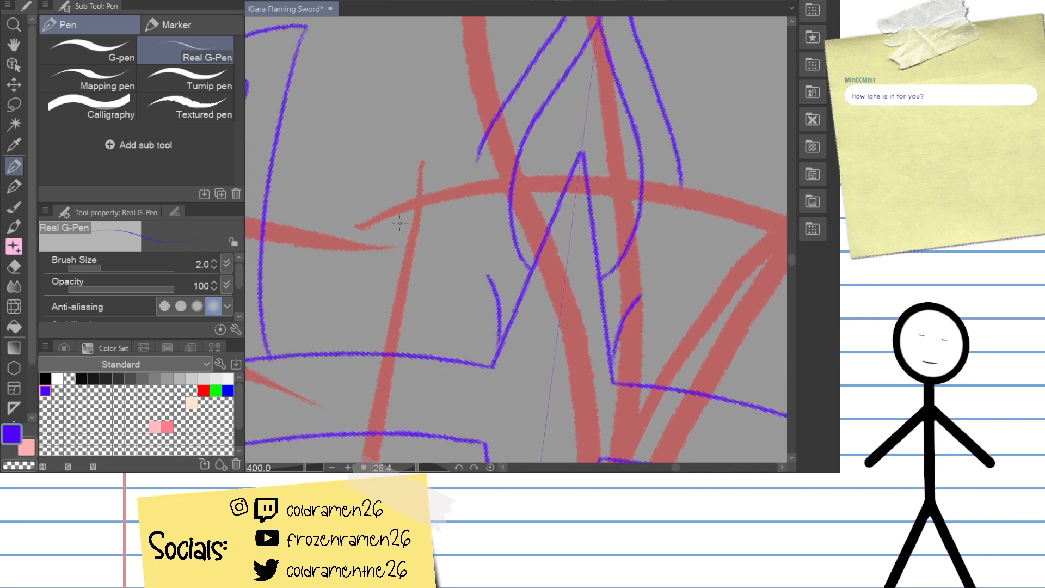
Step: Extend the short curve up and outward into a long side-flame line across the red arc, undoing rejected strokes
mouse_move(361, 186)
left_mouse_down()
mouse_move(459, 279)
mouse_move(497, 297)
mouse_move(354, 158)
left_mouse_up()
key("ctrl+z")
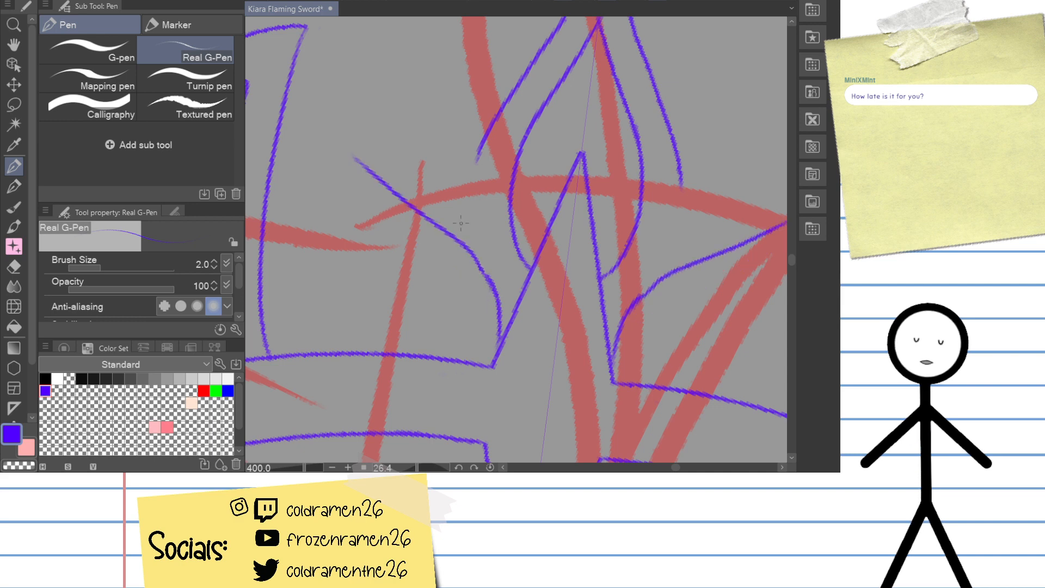
key("ctrl+z")
left_click_drag(489, 281, 356, 149)
key("ctrl+z")
mouse_move(492, 287)
left_mouse_down()
mouse_move(438, 208)
mouse_move(361, 137)
mouse_move(484, 267)
mouse_move(358, 129)
left_mouse_up()
key("ctrl+z")
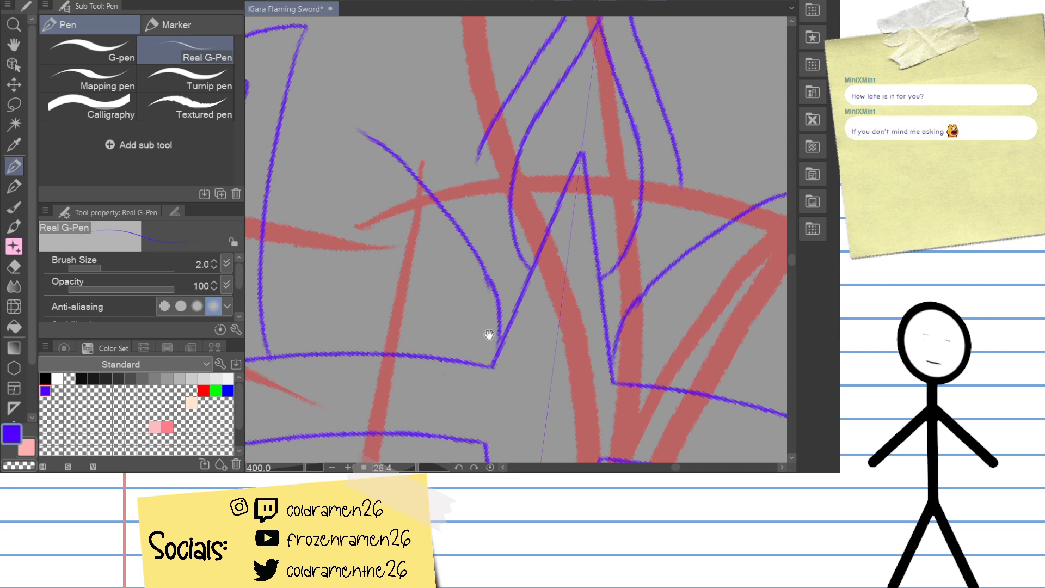
Step: Erase the faint stray strokes beside the tip of the small inner peak with the Hard eraser
left_click_drag(539, 239, 480, 337)
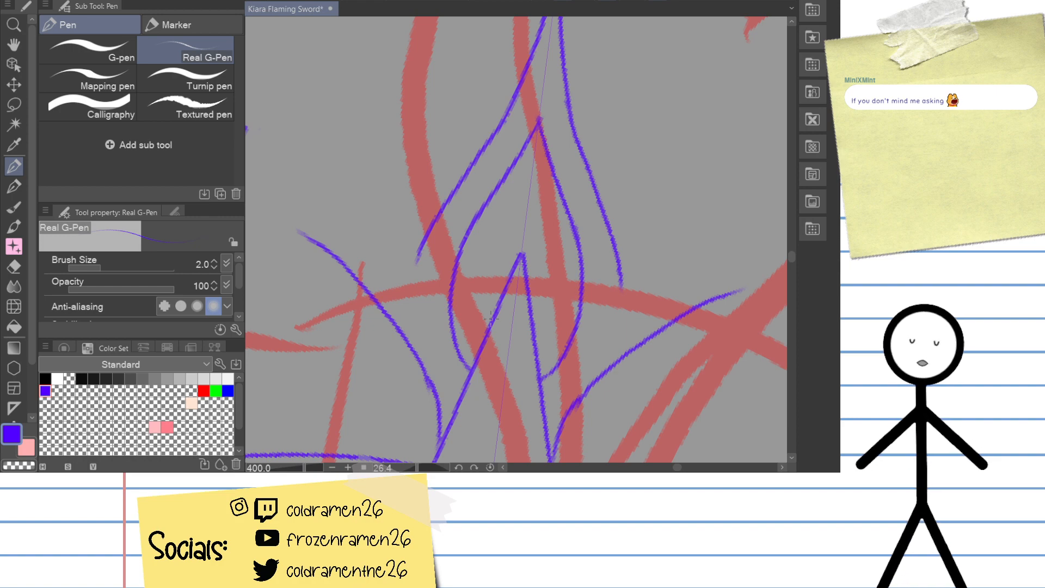
left_click_drag(538, 333, 547, 288)
scroll(539, 174, "up", 8)
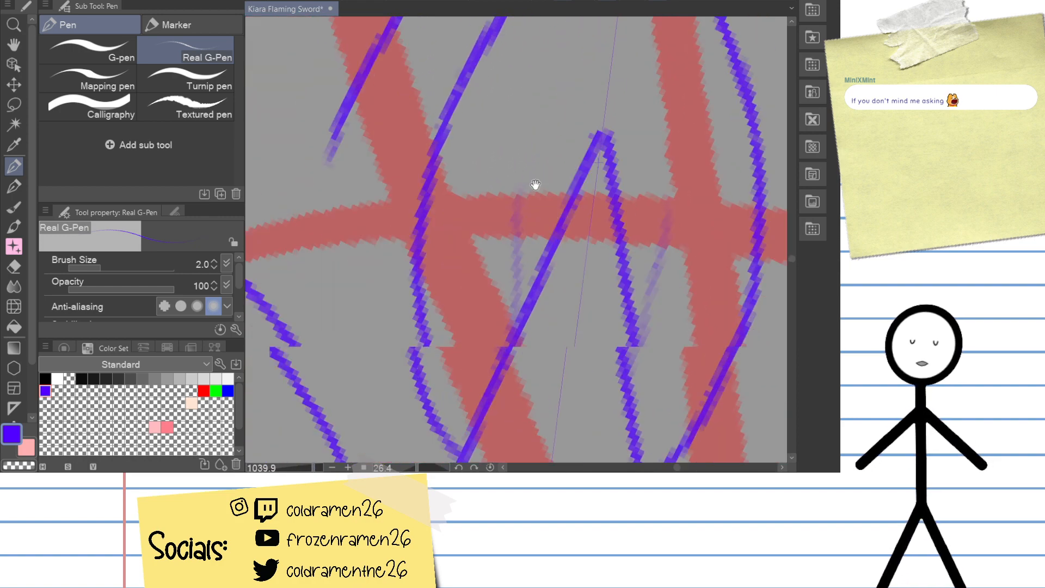
key("e")
left_click_drag(540, 172, 520, 266)
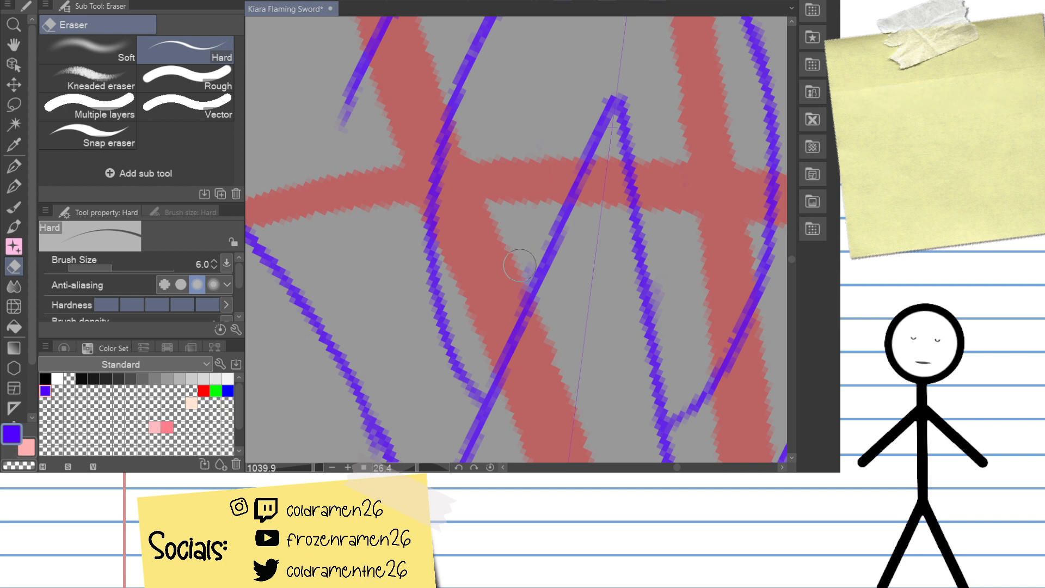
Step: Erase the uneven bend in the side flame's lower line and redraw it as a smooth curve with the Real G-Pen
mouse_move(550, 315)
left_mouse_down()
mouse_move(600, 168)
mouse_move(676, 223)
left_mouse_up()
mouse_move(422, 286)
left_mouse_down()
mouse_move(410, 217)
mouse_move(413, 346)
left_mouse_up()
key("p")
key("ctrl+z")
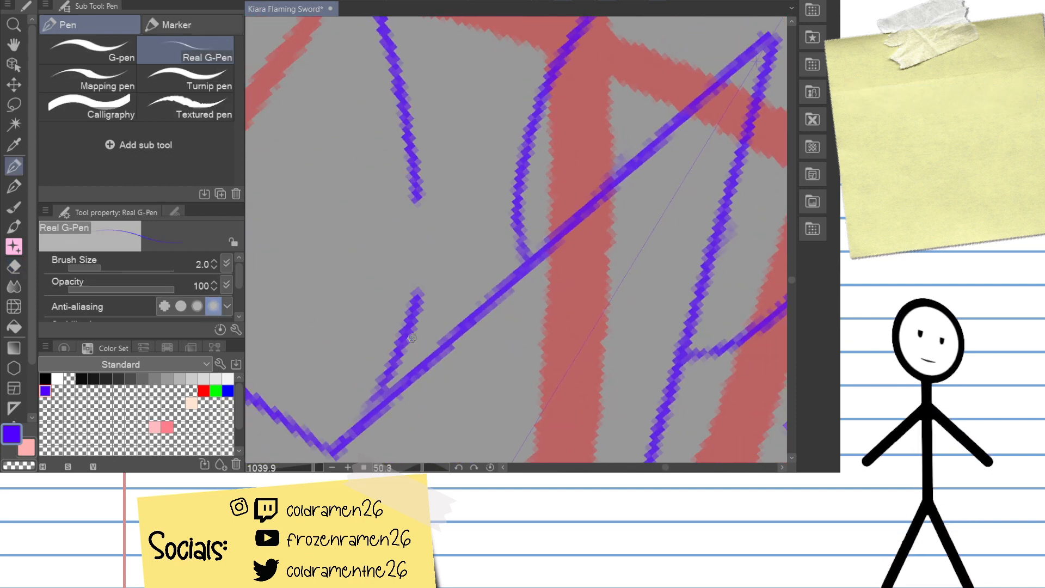
mouse_move(410, 192)
left_mouse_down()
mouse_move(409, 284)
mouse_move(388, 334)
mouse_move(418, 229)
mouse_move(389, 356)
left_mouse_up()
key("ctrl+z")
key("ctrl+z")
key("ctrl+z")
left_click_drag(415, 193, 403, 298)
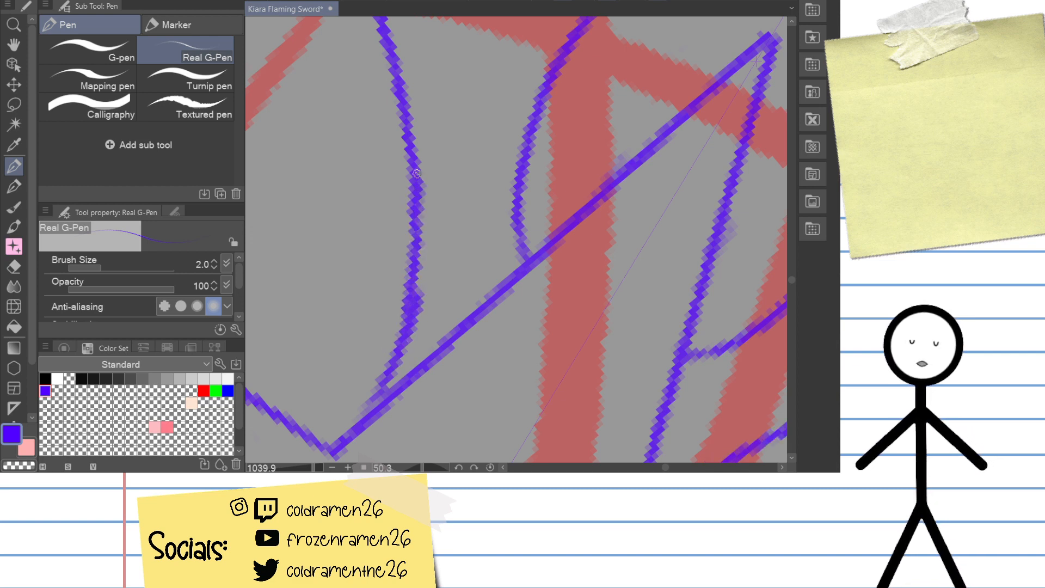
key("ctrl+z")
left_click_drag(415, 192, 400, 326)
key("e")
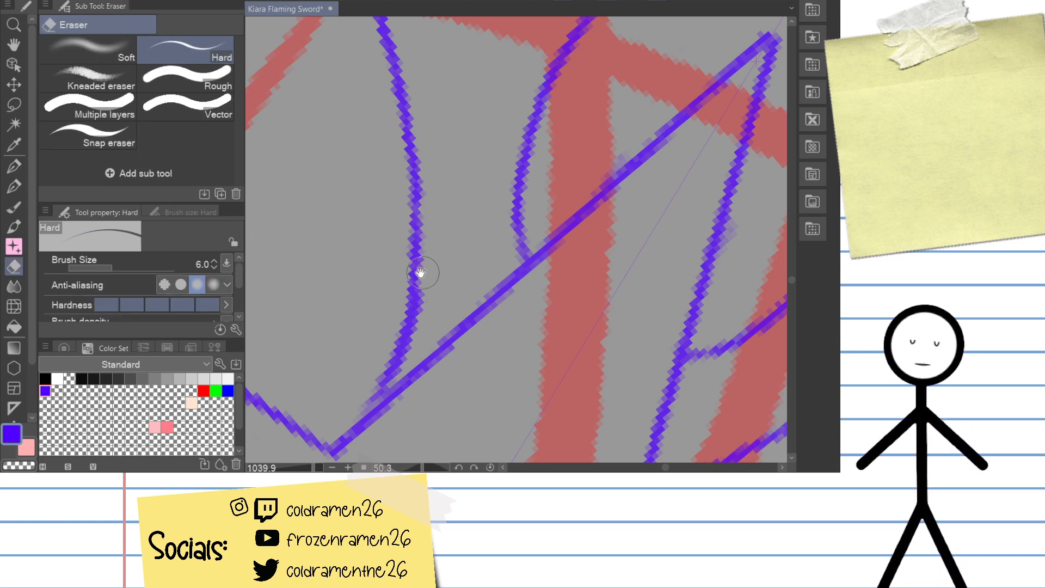
Step: Draw the side flame's upper line from its outer tip down toward the central flame, undoing rejected strokes
key("p")
left_click_drag(434, 188, 506, 375)
left_click_drag(436, 226, 475, 501)
mouse_move(314, 467)
left_mouse_down()
mouse_move(294, 467)
mouse_move(310, 467)
left_mouse_up()
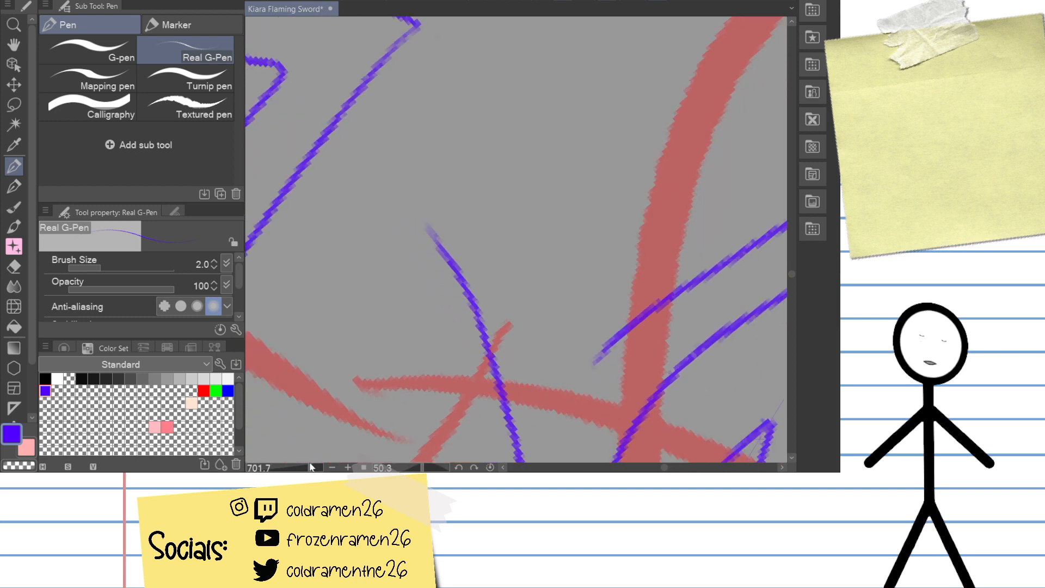
mouse_move(454, 214)
left_mouse_down()
mouse_move(397, 167)
mouse_move(398, 243)
left_mouse_up()
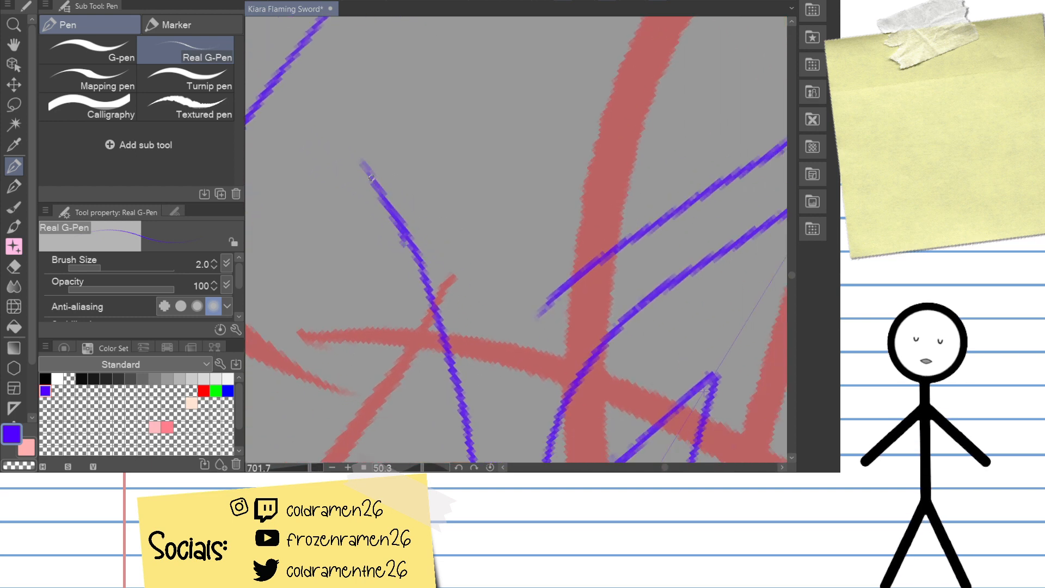
left_click_drag(372, 178, 405, 242)
mouse_move(414, 157)
left_mouse_down()
mouse_move(532, 280)
mouse_move(410, 263)
mouse_move(574, 147)
mouse_move(648, 198)
mouse_move(635, 334)
mouse_move(497, 254)
left_mouse_up()
mouse_move(487, 289)
left_mouse_down()
mouse_move(346, 160)
mouse_move(489, 364)
left_mouse_up()
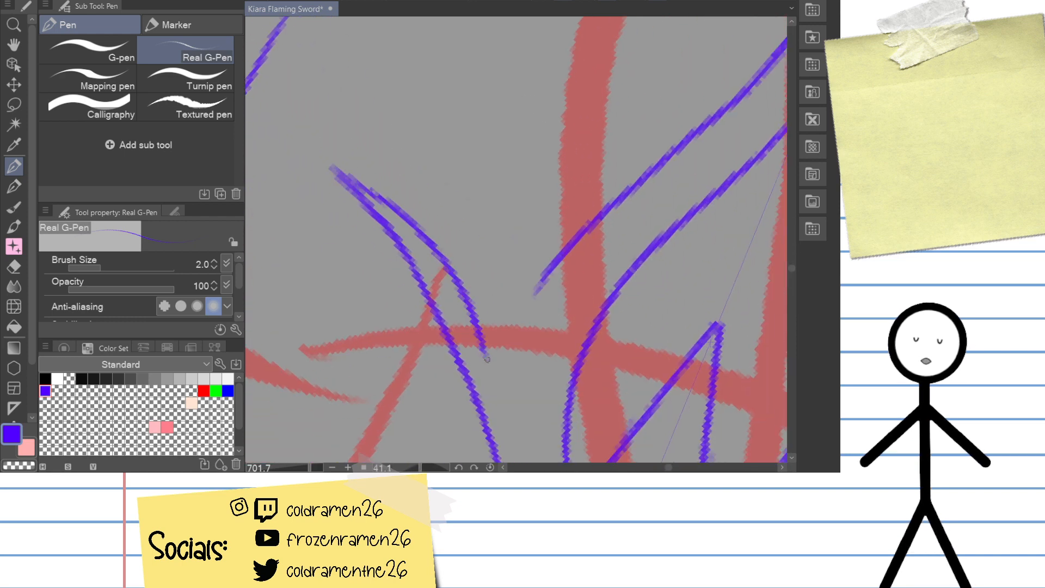
key("ctrl+z")
mouse_move(334, 168)
left_mouse_down()
mouse_move(509, 313)
mouse_move(534, 353)
mouse_move(495, 298)
mouse_move(525, 367)
left_mouse_up()
key("ctrl+z")
Step: Extend the tall central flame's outer line down to meet the side flame's upper line and trim the joint with the Hard eraser
left_click_drag(551, 265, 515, 364)
key("ctrl+z")
left_click_drag(553, 264, 514, 364)
left_click_drag(593, 280, 497, 203)
key("e")
mouse_move(418, 265)
left_mouse_down()
mouse_move(421, 297)
mouse_move(441, 273)
left_mouse_up()
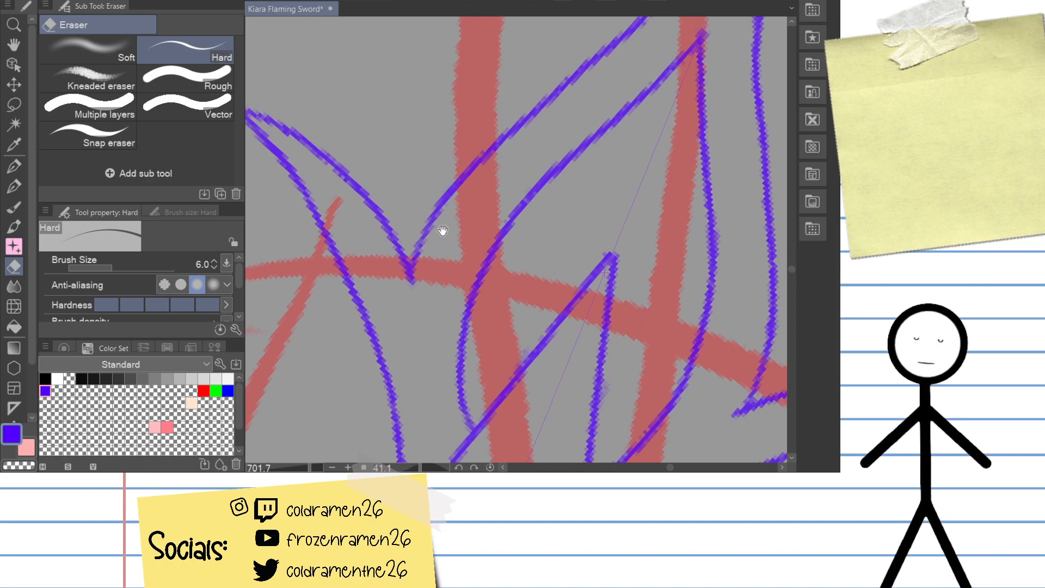
Step: Examine the tall central flame and its side flames against the surrounding red sketch, close up and from afar
mouse_move(441, 231)
left_mouse_down()
mouse_move(515, 227)
mouse_move(481, 306)
mouse_move(496, 350)
mouse_move(490, 303)
left_mouse_up()
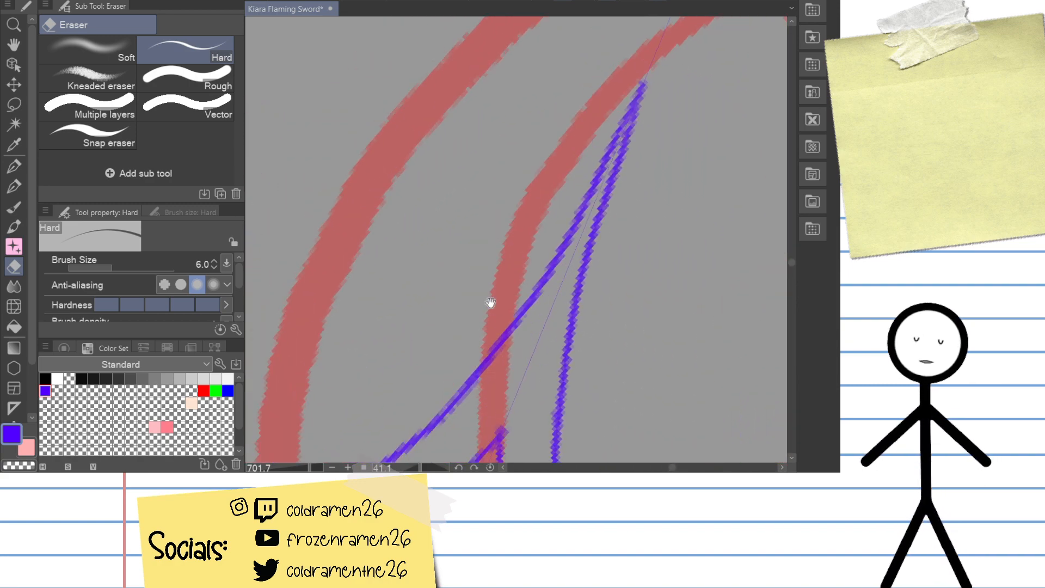
mouse_move(311, 468)
left_mouse_down()
mouse_move(297, 468)
mouse_move(316, 469)
left_mouse_up()
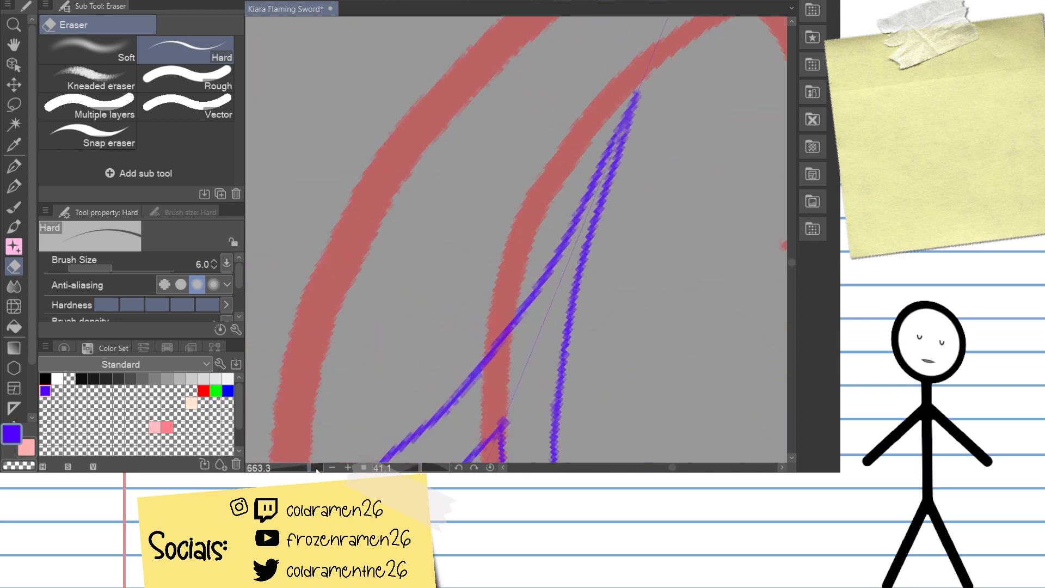
left_click_drag(469, 394, 468, 345)
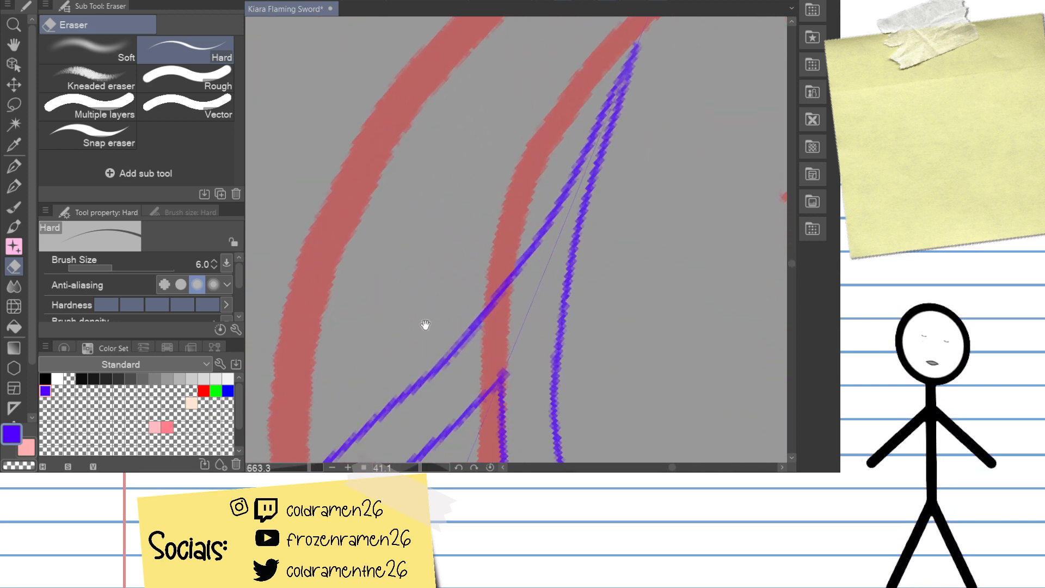
mouse_move(401, 299)
left_mouse_down()
mouse_move(436, 354)
mouse_move(420, 374)
left_mouse_up()
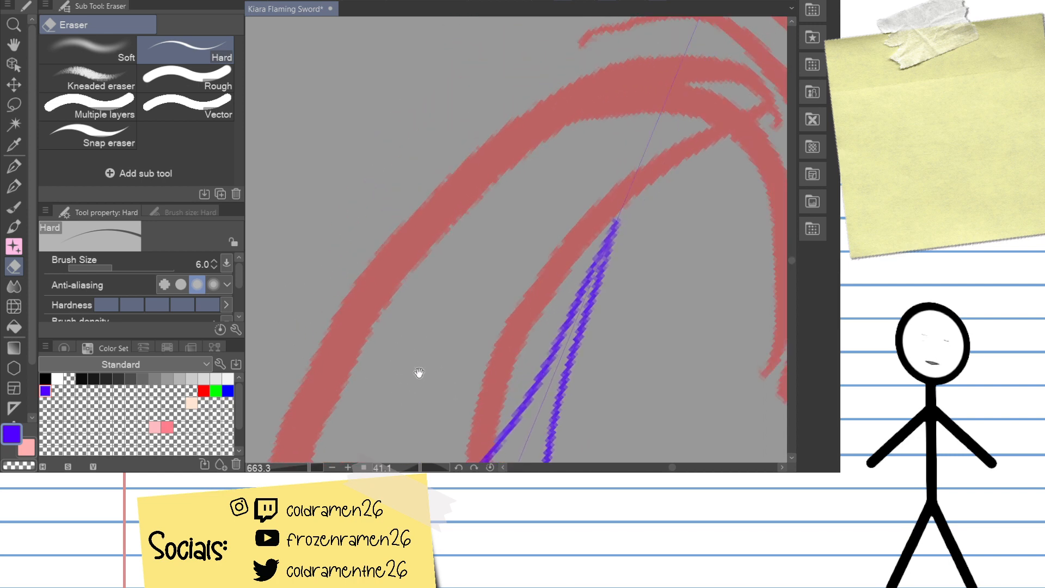
scroll(397, 413, "down", 6)
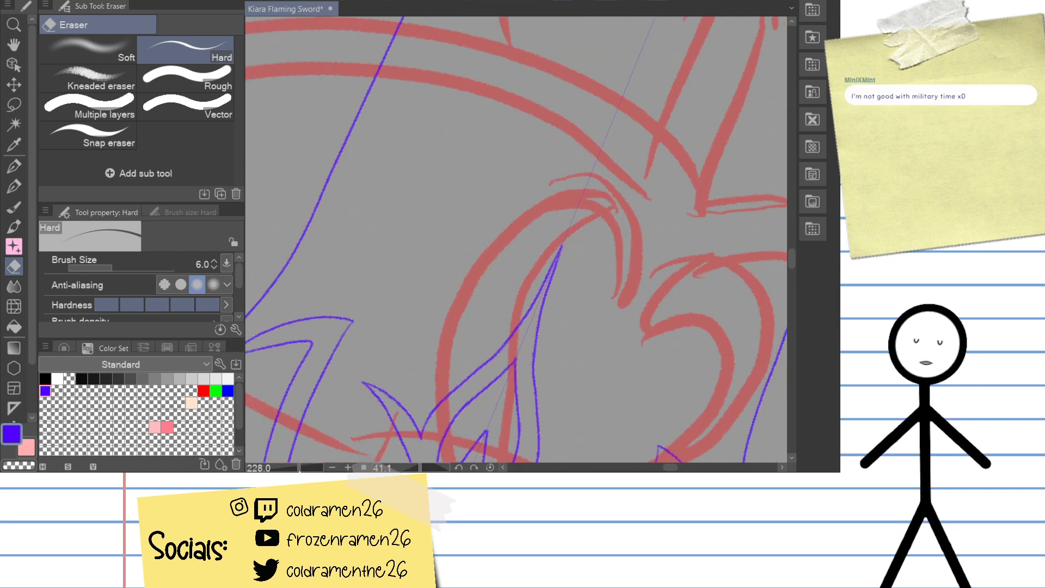
scroll(516, 240, "up", 1)
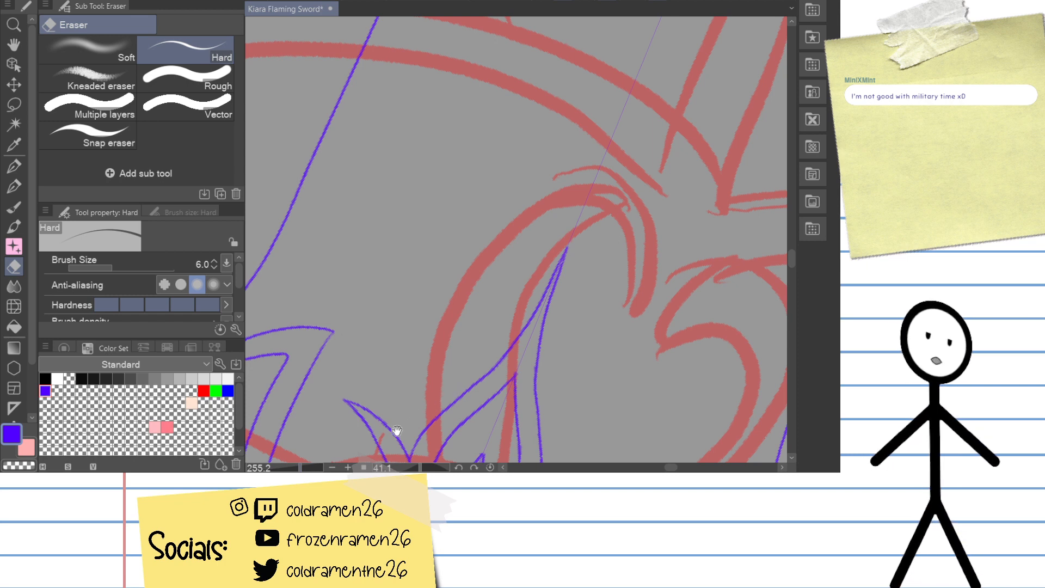
left_click_drag(495, 343, 490, 293)
left_click_drag(555, 298, 539, 278)
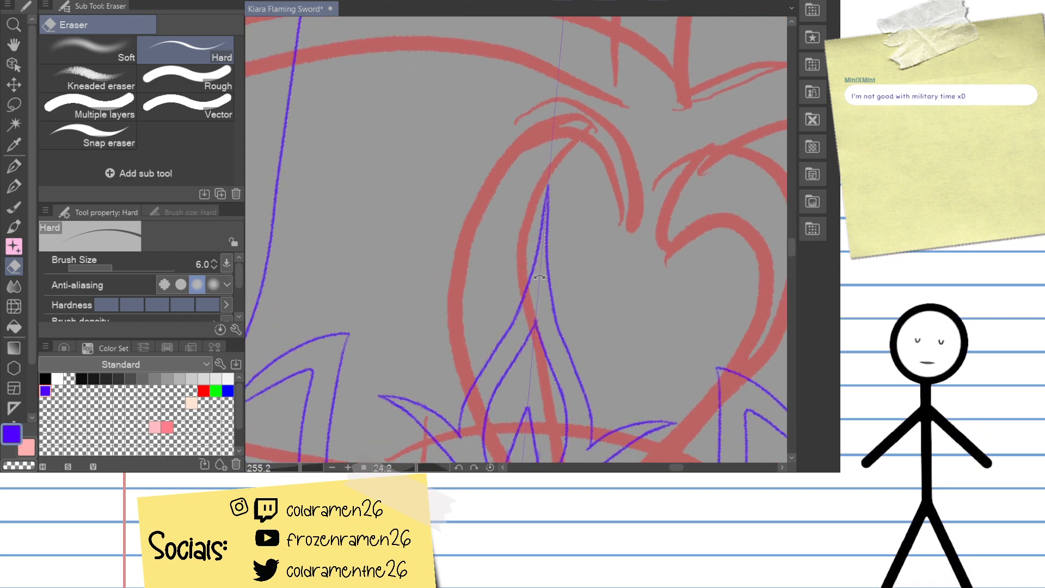
scroll(386, 397, "up", 3)
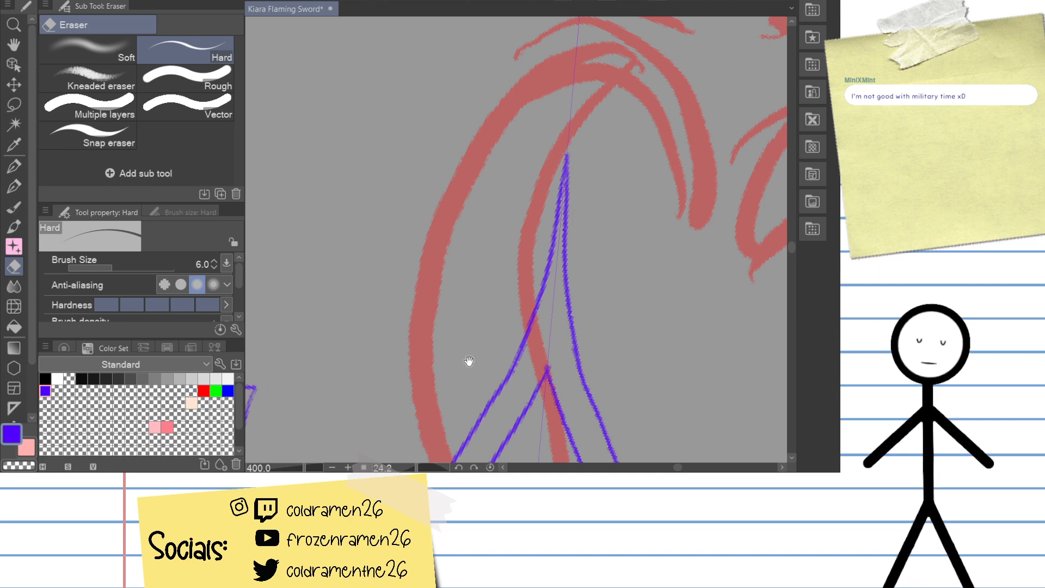
left_click_drag(484, 328, 478, 348)
left_click_drag(512, 381, 501, 338)
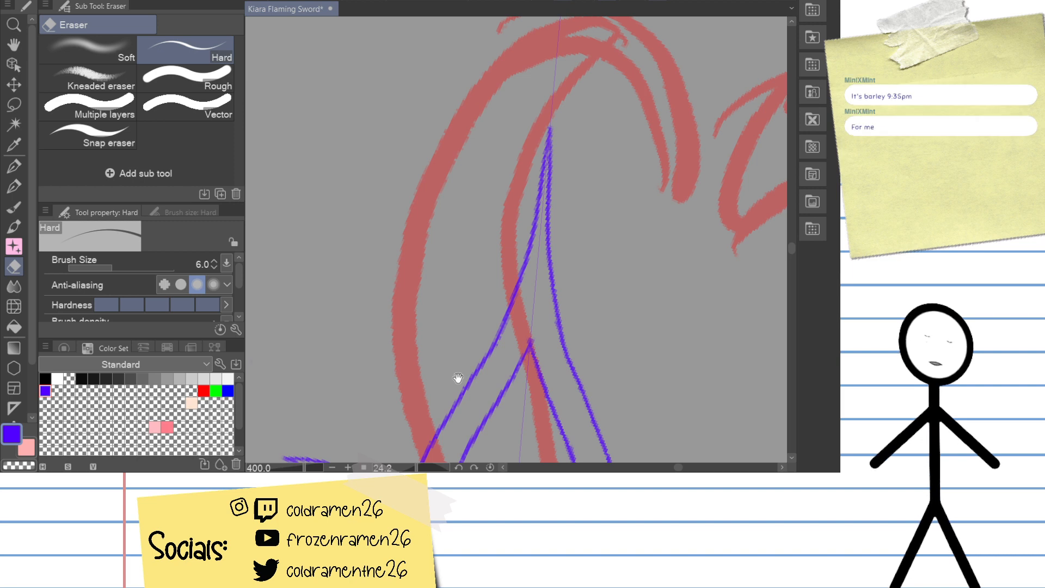
left_click_drag(514, 318, 571, 208)
left_click_drag(640, 198, 641, 256)
mouse_move(588, 235)
left_mouse_down()
mouse_move(466, 345)
mouse_move(455, 393)
left_mouse_up()
scroll(507, 264, "down", 5)
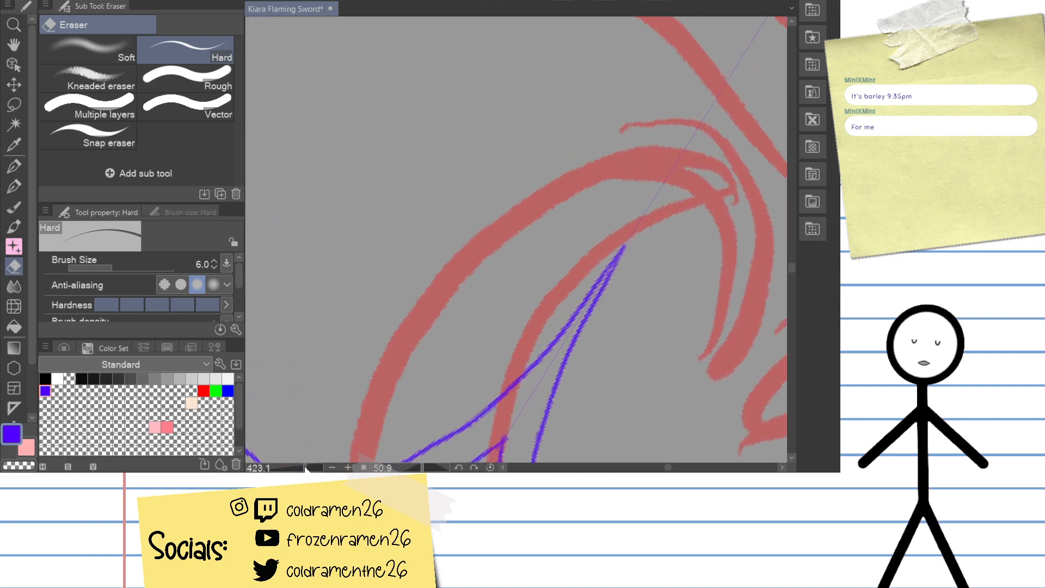
scroll(523, 245, "down", 4)
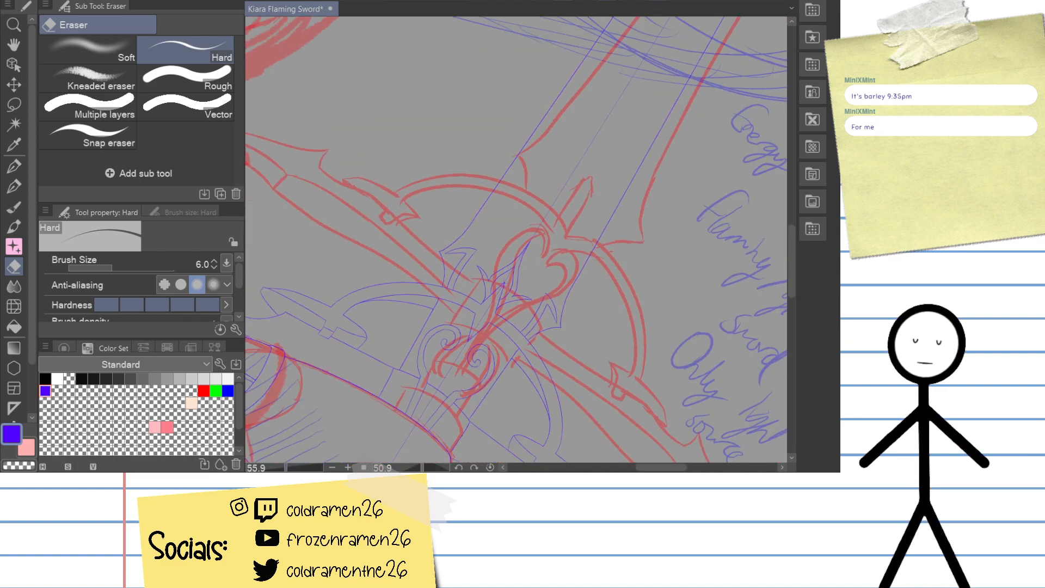
scroll(523, 245, "up", 5)
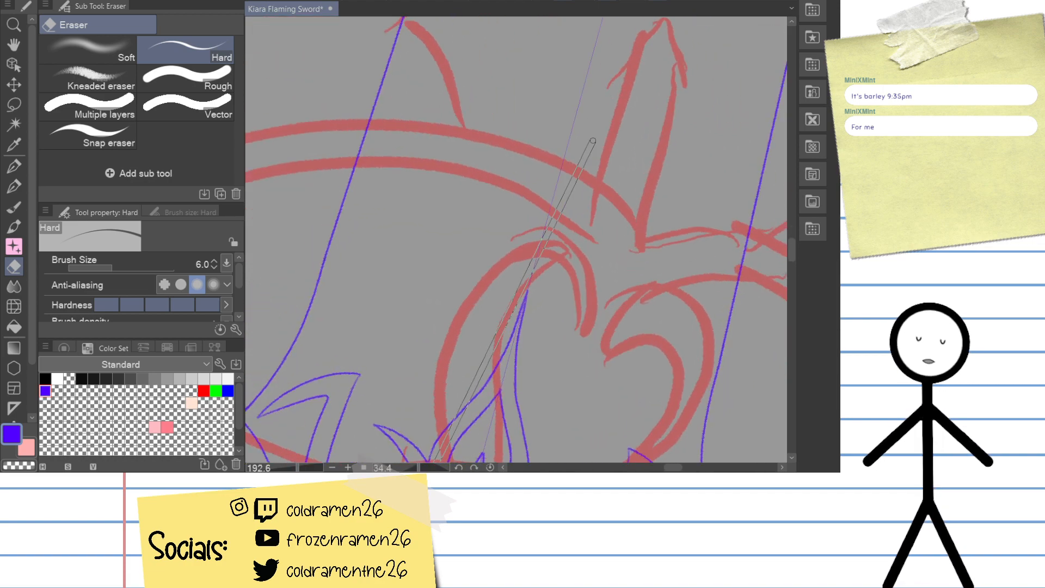
Step: Draw a curled scroll line beside the central flame's tip, sweeping down to the side-flame joint with the Real G-Pen, undoing rejected strokes
key("p")
left_click_drag(510, 231, 433, 307)
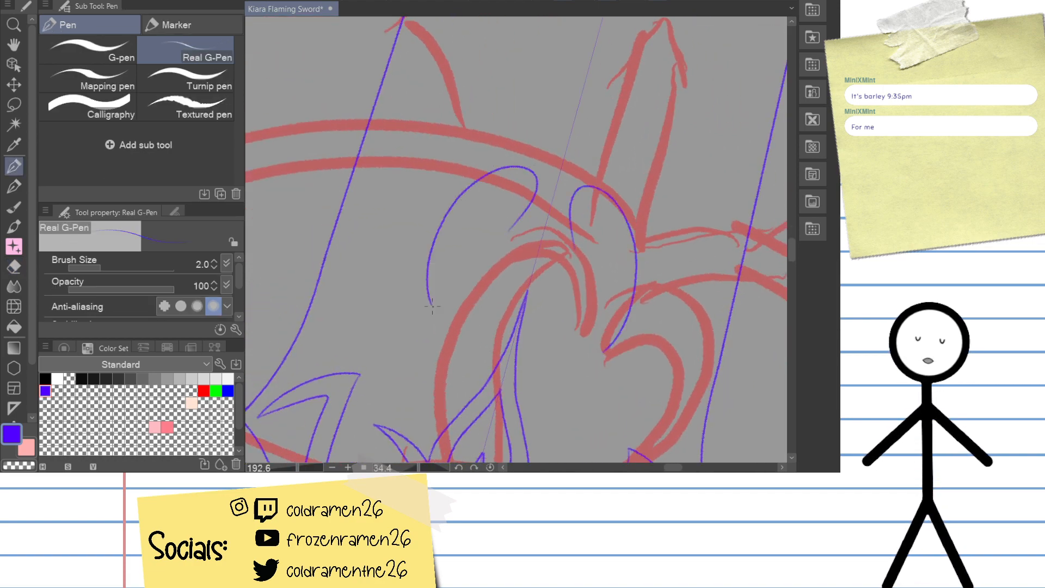
key("ctrl+z")
mouse_move(498, 229)
left_mouse_down()
mouse_move(529, 205)
mouse_move(494, 155)
left_mouse_up()
key("ctrl+z")
mouse_move(483, 205)
left_mouse_down()
mouse_move(525, 178)
mouse_move(462, 387)
left_mouse_up()
key("ctrl+z")
mouse_move(478, 206)
left_mouse_down()
mouse_move(514, 170)
mouse_move(452, 430)
mouse_move(468, 228)
mouse_move(422, 248)
mouse_move(442, 436)
left_mouse_up()
key("ctrl+z")
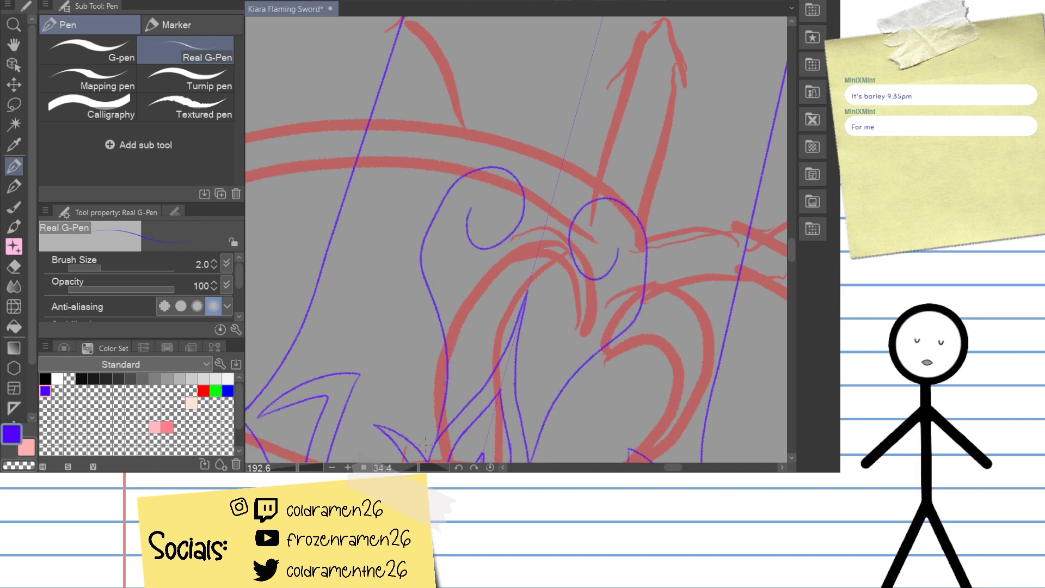
key("ctrl+z")
mouse_move(469, 212)
left_mouse_down()
mouse_move(496, 168)
mouse_move(442, 436)
mouse_move(476, 185)
mouse_move(453, 400)
mouse_move(434, 440)
left_mouse_up()
key("ctrl+z")
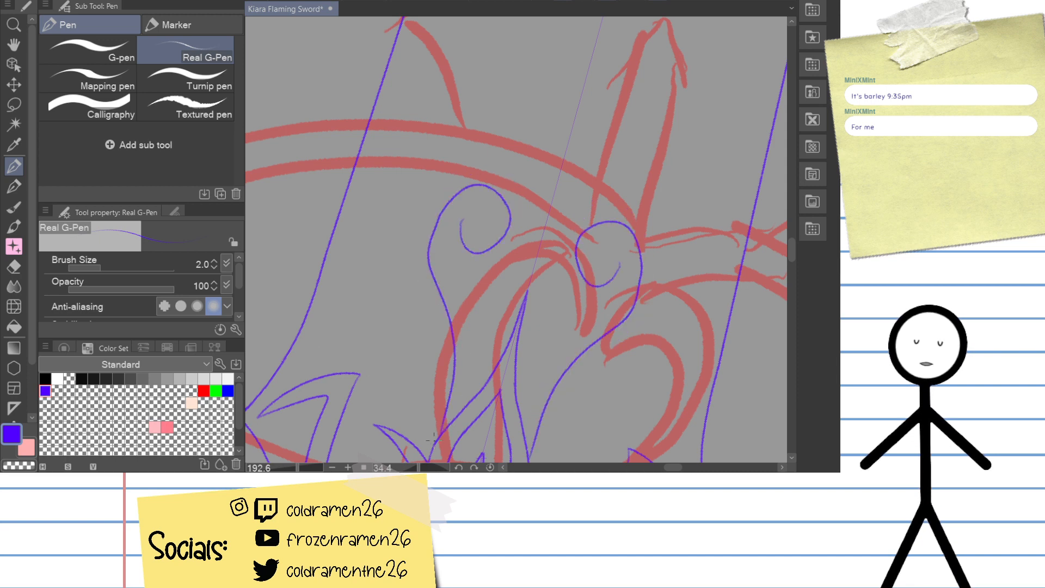
key("ctrl+z")
left_click_drag(467, 220, 507, 185)
key("ctrl+z")
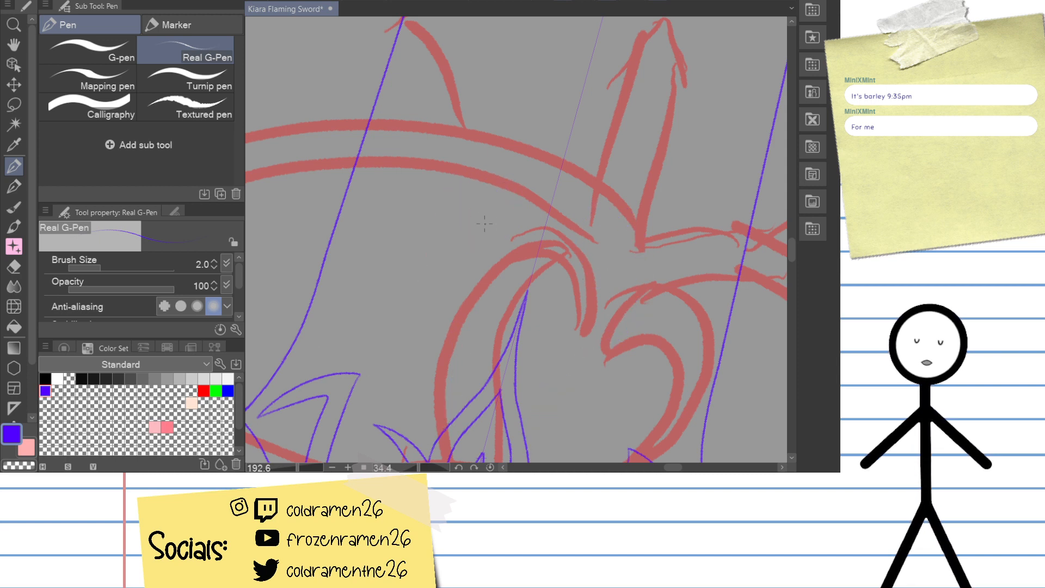
mouse_move(485, 223)
left_mouse_down()
mouse_move(500, 178)
mouse_move(460, 274)
mouse_move(439, 423)
left_mouse_up()
key("ctrl+z")
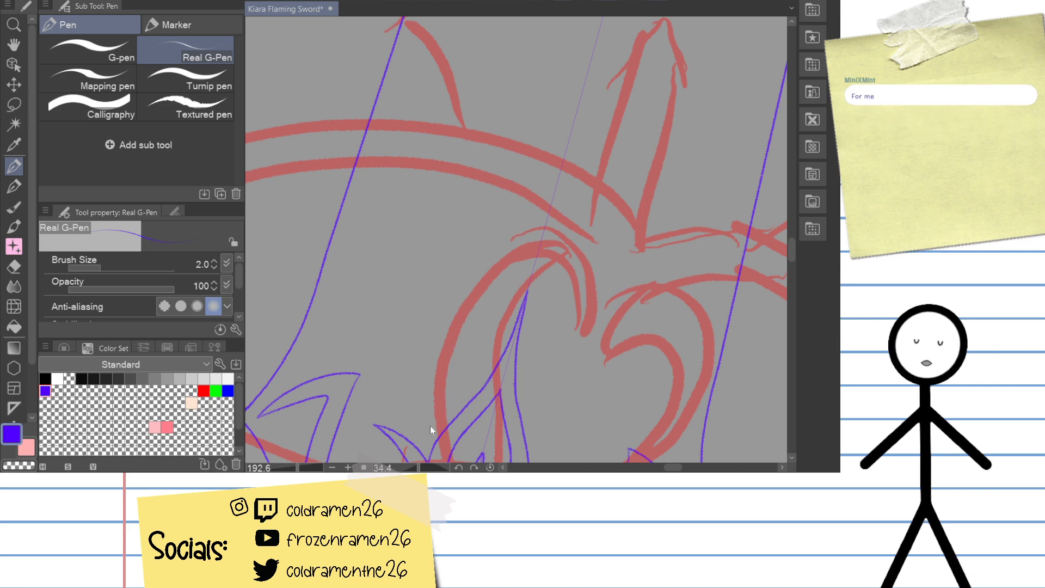
mouse_move(484, 198)
left_mouse_down()
mouse_move(474, 211)
mouse_move(484, 172)
mouse_move(443, 427)
left_mouse_up()
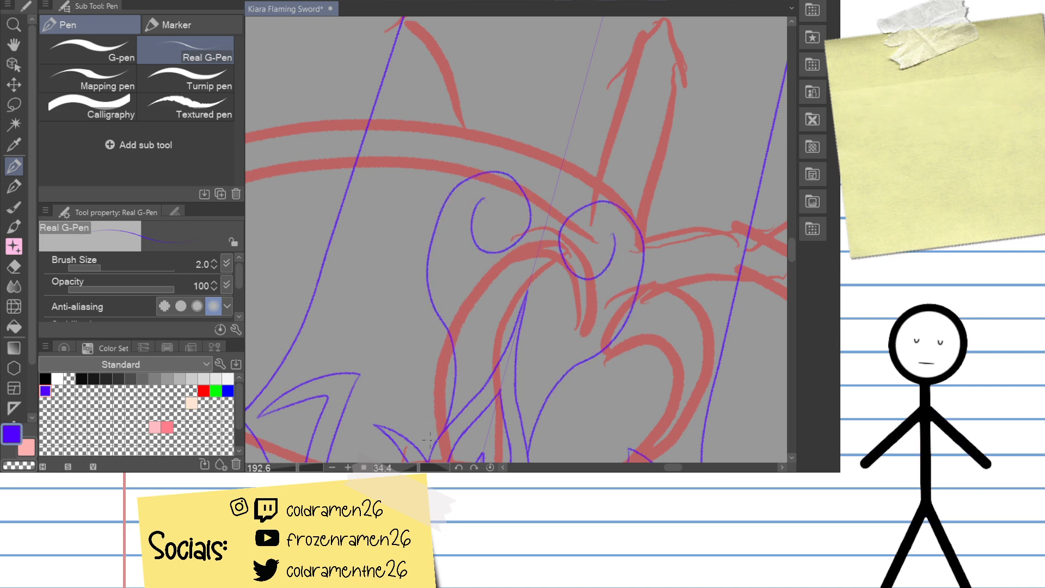
Step: Erase the lower end of the scroll's outer line near the side-flame joint with the Hard eraser
left_click_drag(436, 382, 485, 259)
left_click_drag(299, 468, 309, 457)
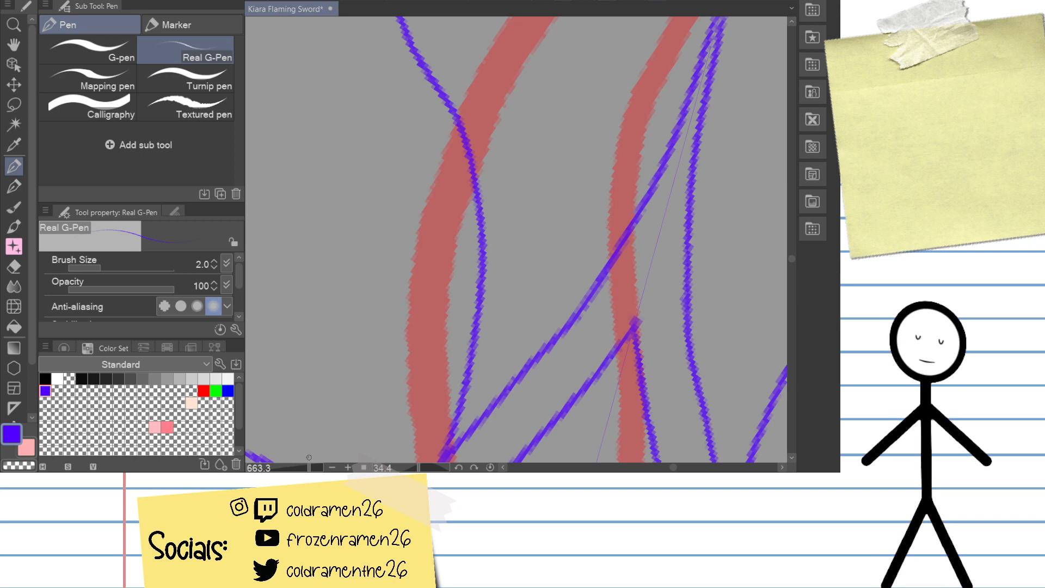
left_click_drag(530, 289, 541, 233)
key("e")
mouse_move(483, 327)
left_mouse_down()
mouse_move(451, 363)
mouse_move(482, 339)
mouse_move(479, 351)
mouse_move(449, 391)
mouse_move(512, 267)
mouse_move(481, 245)
mouse_move(503, 182)
left_mouse_up()
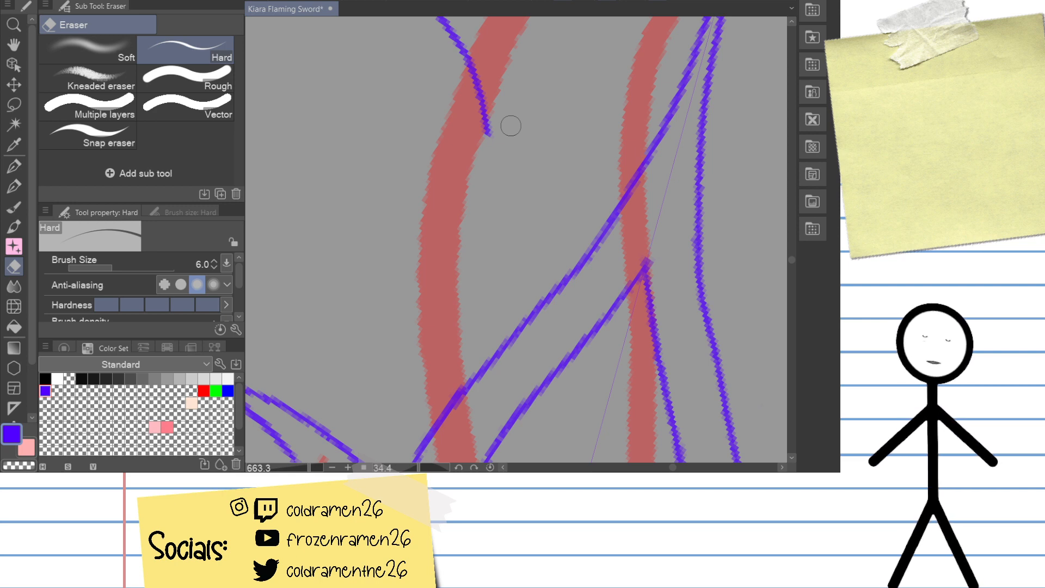
Step: Redraw the scroll's lower outer line in a smooth curve down to the side flame's upper line with the Real G-Pen, undoing rejected strokes
key("p")
mouse_move(483, 123)
left_mouse_down()
mouse_move(493, 189)
mouse_move(470, 361)
left_mouse_up()
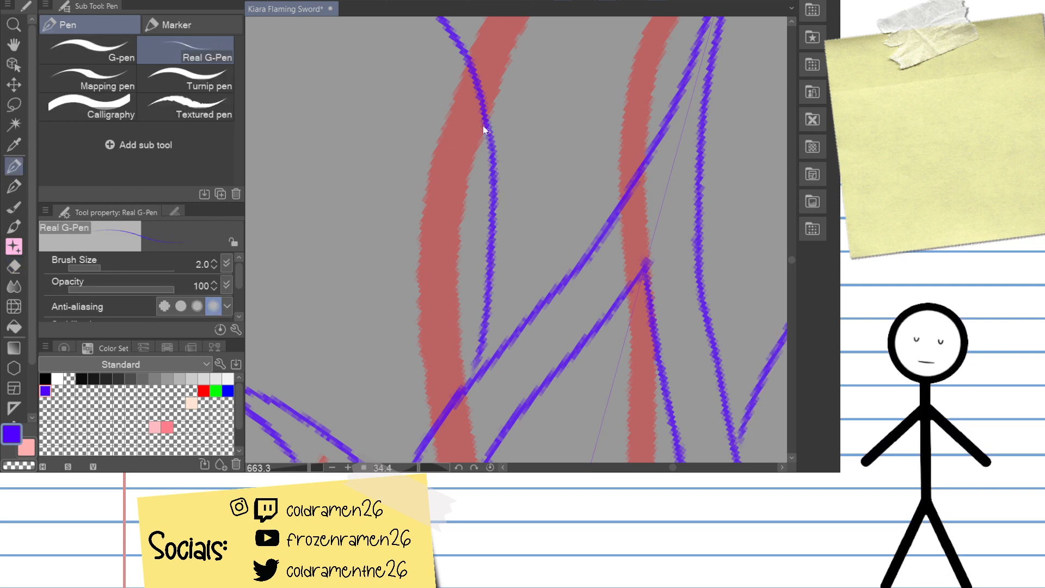
key("ctrl+z")
key("ctrl+y")
key("ctrl+z")
key("ctrl+y")
key("ctrl+z")
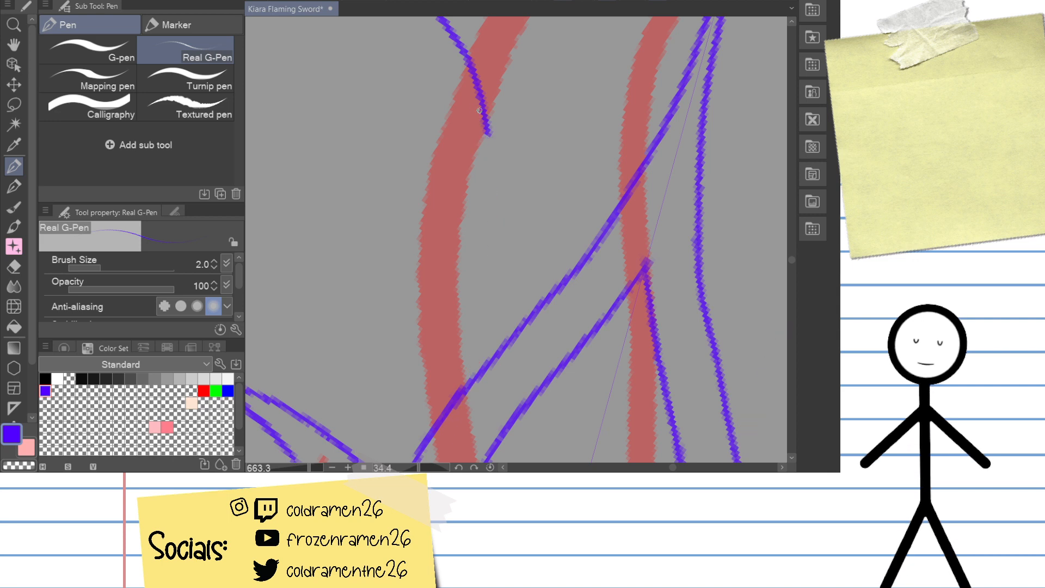
key("ctrl+y")
key("ctrl+z")
key("ctrl+y")
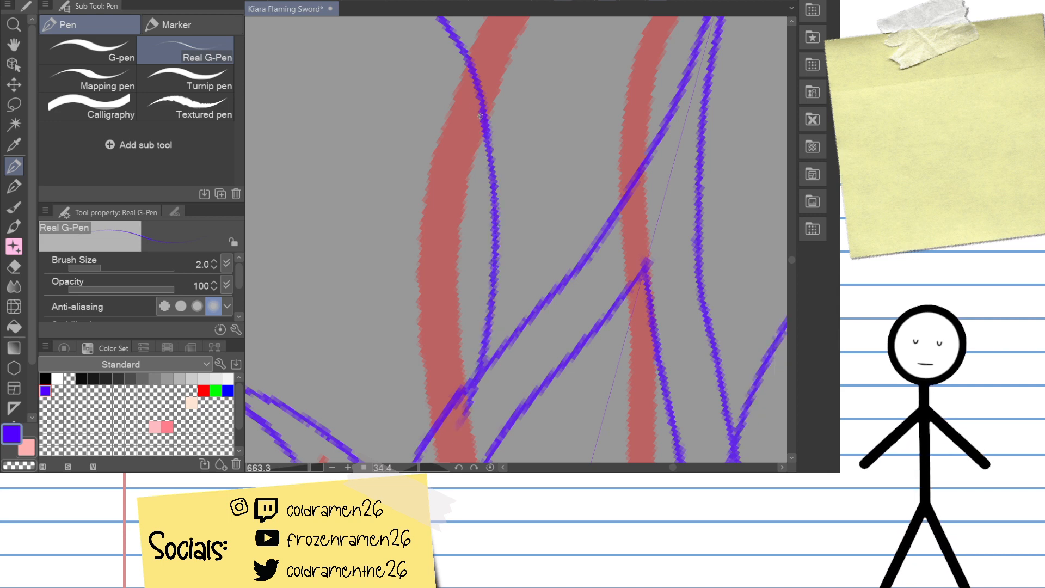
key("ctrl+z")
key("ctrl+y")
key("ctrl+z")
mouse_move(481, 116)
left_mouse_down()
mouse_move(497, 319)
mouse_move(471, 413)
left_mouse_up()
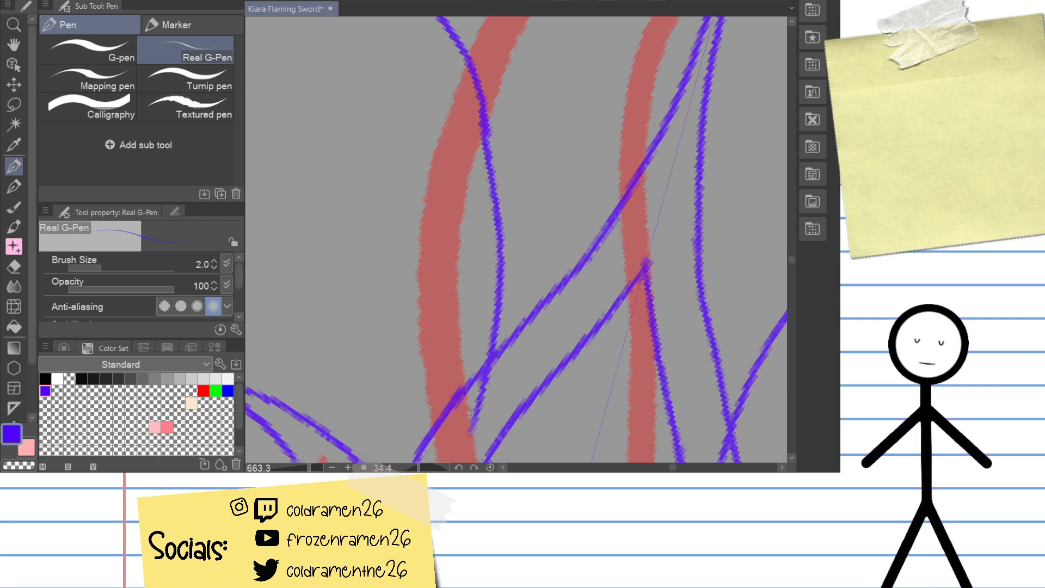
key("ctrl+z")
left_click_drag(482, 107, 456, 410)
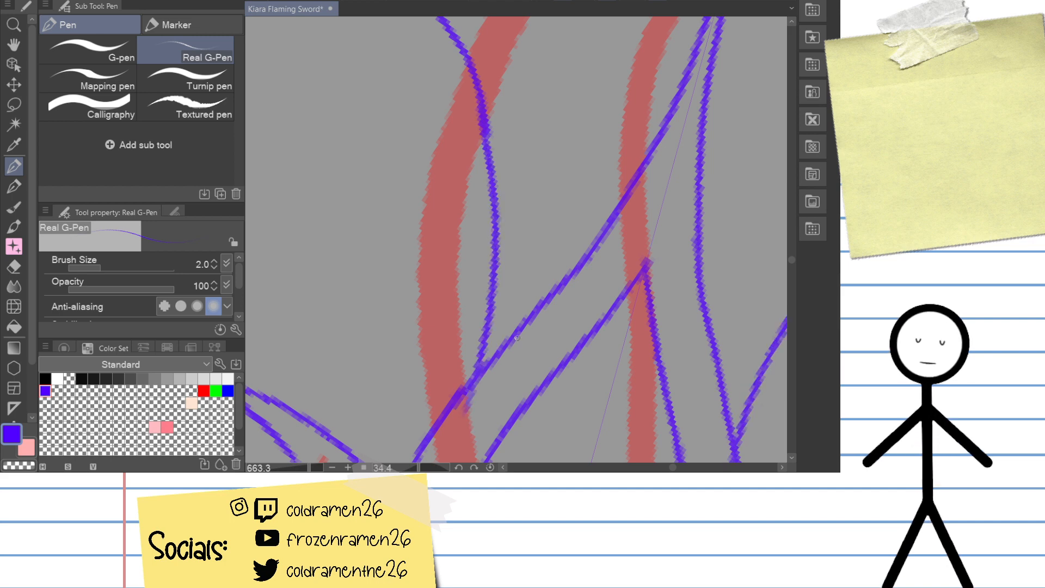
Step: Trim the overshooting end of the scroll line at the side-flame joint with the Hard eraser
left_click_drag(517, 338, 532, 175)
key("e")
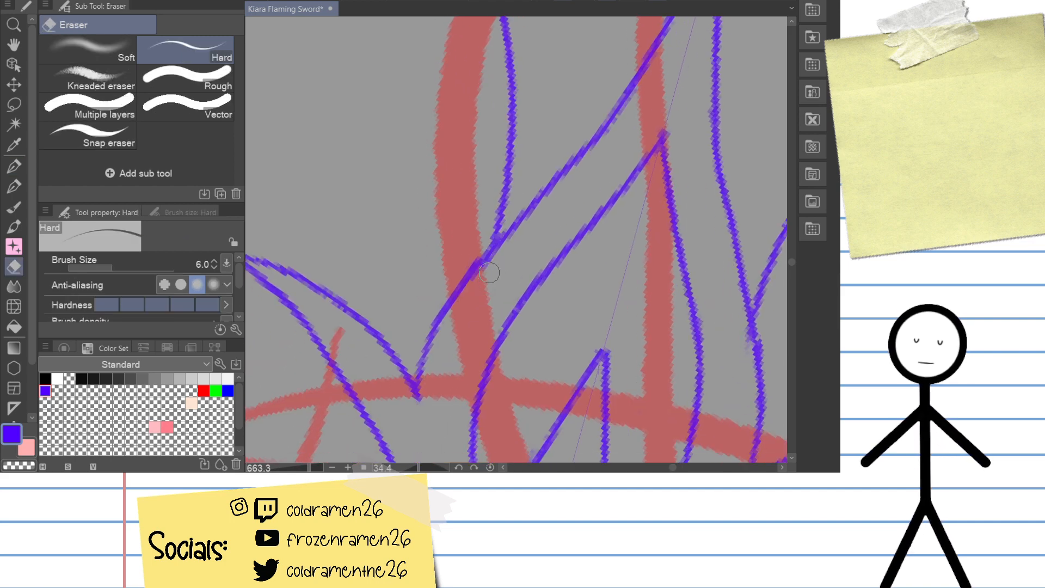
scroll(523, 240, "up", 10)
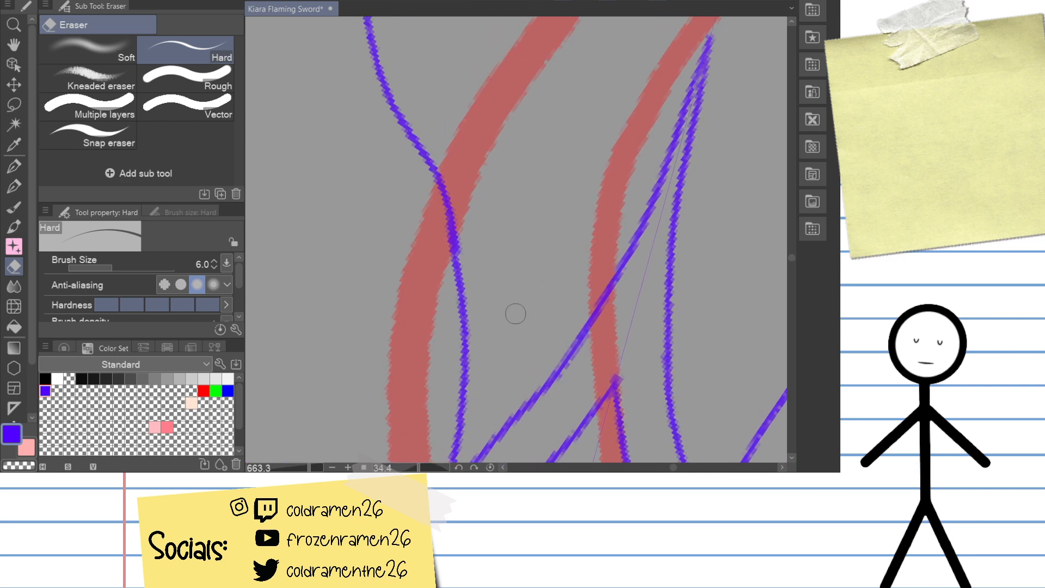
left_click_drag(516, 314, 610, 256)
Step: Extend the scroll's inner end over into a reversed hook inside the curl with the Real G-Pen, undoing rejected strokes
key("p")
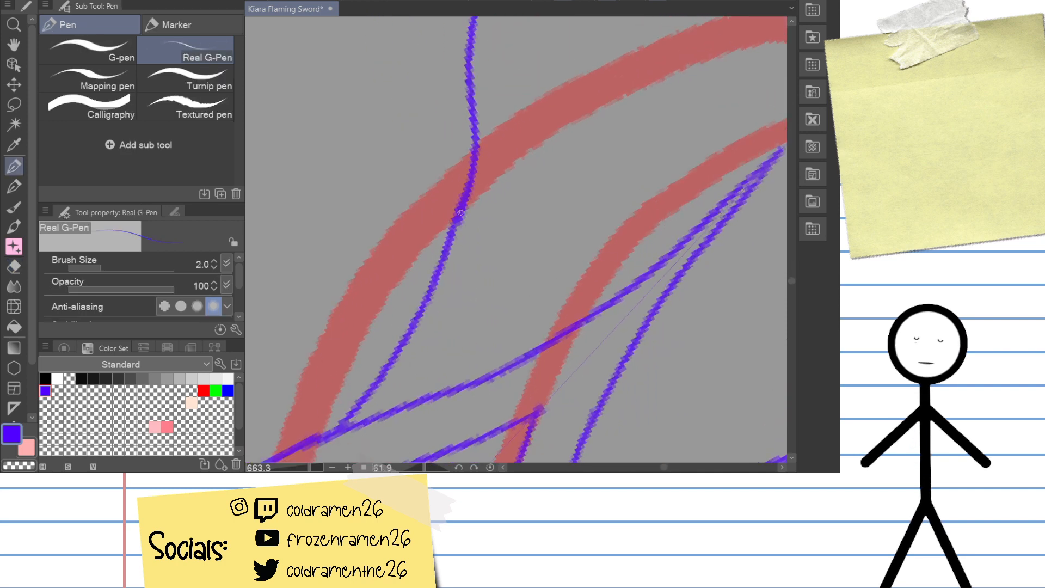
scroll(460, 213, "up", 6)
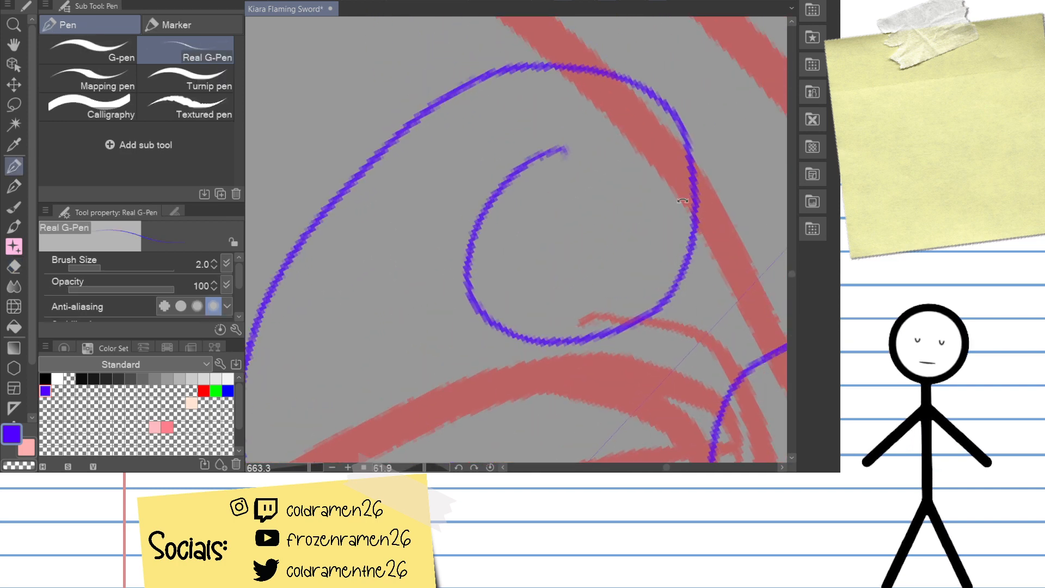
left_click_drag(682, 201, 543, 116)
key("e")
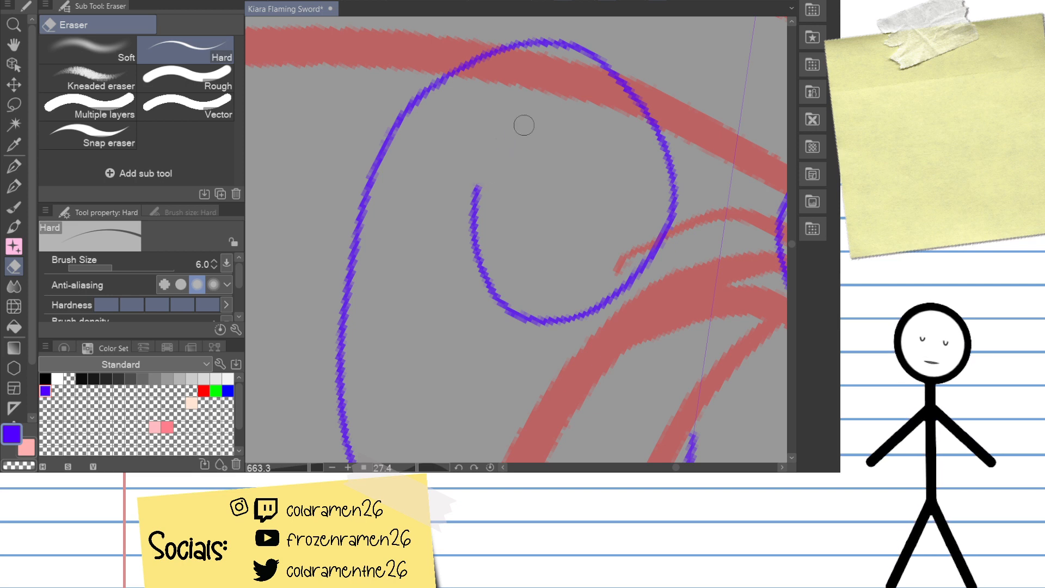
key("p")
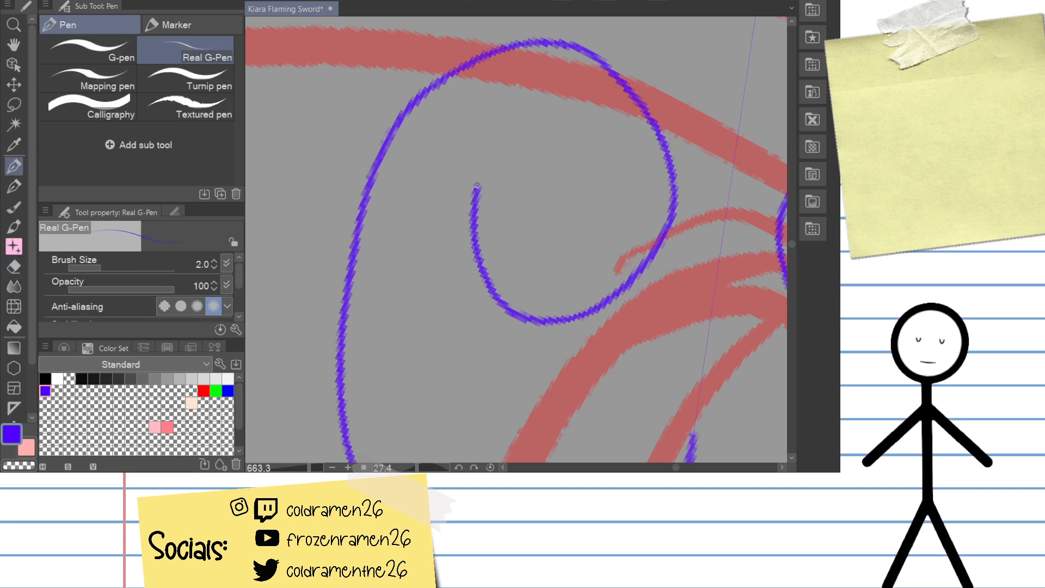
mouse_move(470, 194)
left_mouse_down()
mouse_move(539, 204)
mouse_move(551, 234)
left_mouse_up()
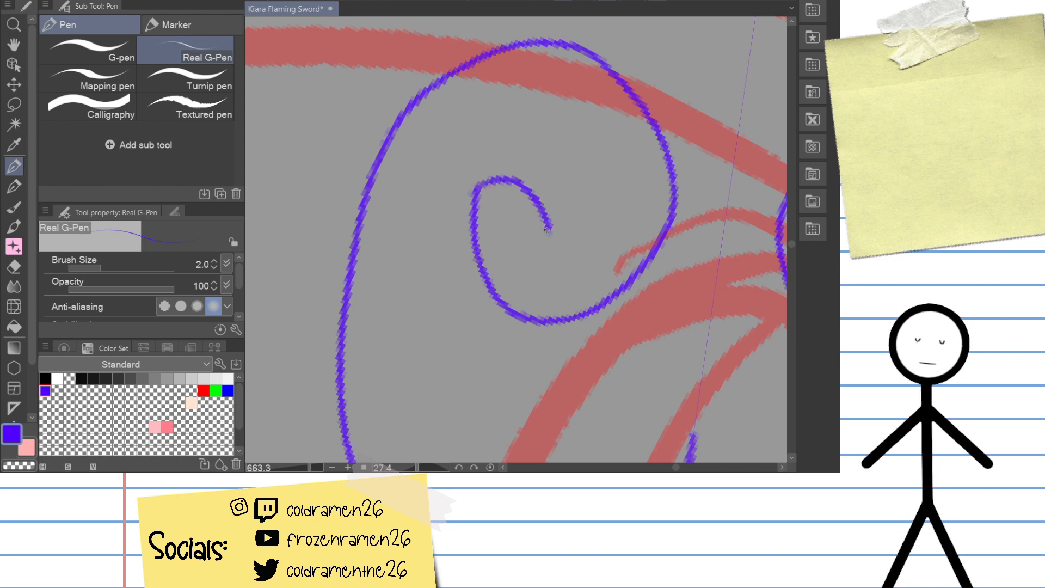
key("ctrl+z")
mouse_move(476, 204)
left_mouse_down()
mouse_move(493, 176)
mouse_move(552, 239)
mouse_move(572, 245)
mouse_move(603, 129)
left_mouse_up()
key("ctrl+z")
mouse_move(563, 247)
left_mouse_down()
mouse_move(599, 235)
mouse_move(587, 128)
mouse_move(549, 121)
mouse_move(564, 116)
mouse_move(430, 150)
mouse_move(405, 167)
mouse_move(630, 132)
left_mouse_up()
key("ctrl+z")
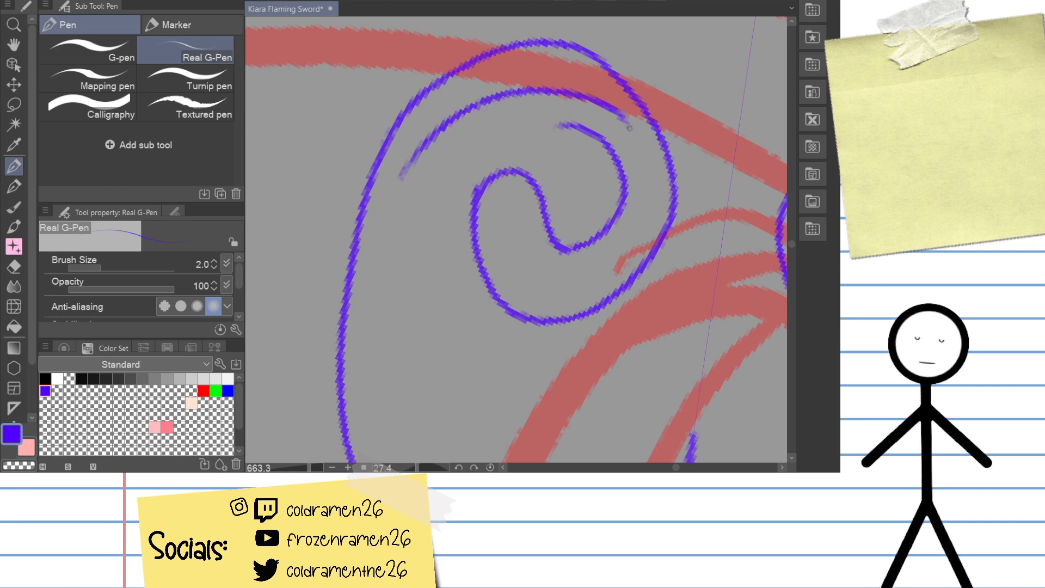
Step: Draw an arc from the scroll's inner hook back along the inside of its outer curve, and clean its joint with the Hard eraser
key("ctrl+z")
mouse_move(407, 191)
left_mouse_down()
mouse_move(426, 160)
mouse_move(623, 143)
left_mouse_up()
key("ctrl+z")
mouse_move(399, 200)
left_mouse_down()
mouse_move(611, 150)
mouse_move(624, 172)
left_mouse_up()
key("ctrl+z")
mouse_move(420, 189)
left_mouse_down()
mouse_move(552, 111)
mouse_move(600, 172)
mouse_move(491, 123)
mouse_move(610, 154)
left_mouse_up()
key("ctrl+z")
mouse_move(644, 186)
left_mouse_down()
mouse_move(531, 215)
mouse_move(536, 232)
left_mouse_up()
key("e")
left_click_drag(519, 113, 515, 113)
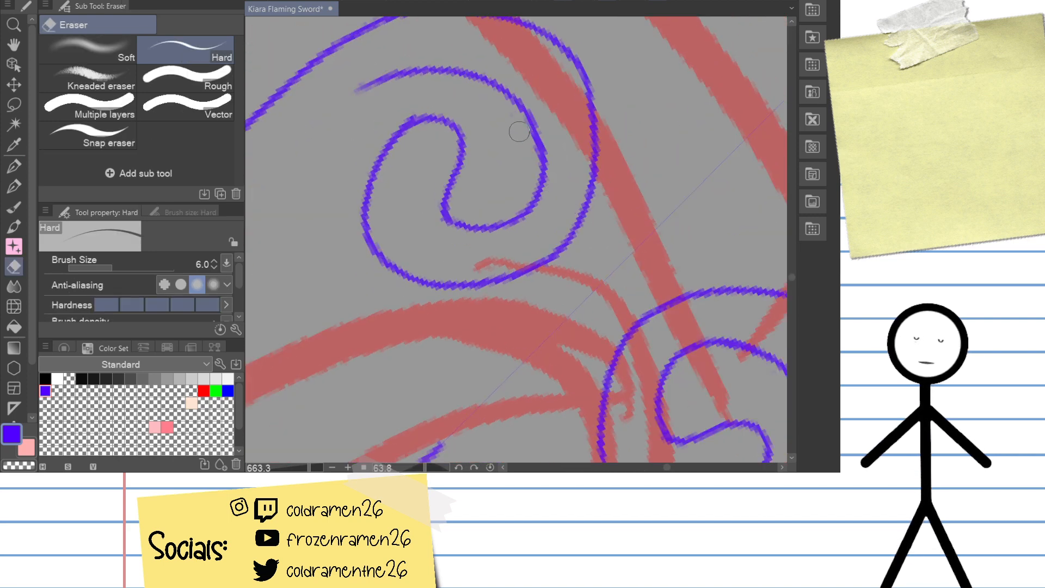
left_click_drag(504, 229, 600, 212)
left_click_drag(492, 126, 548, 158)
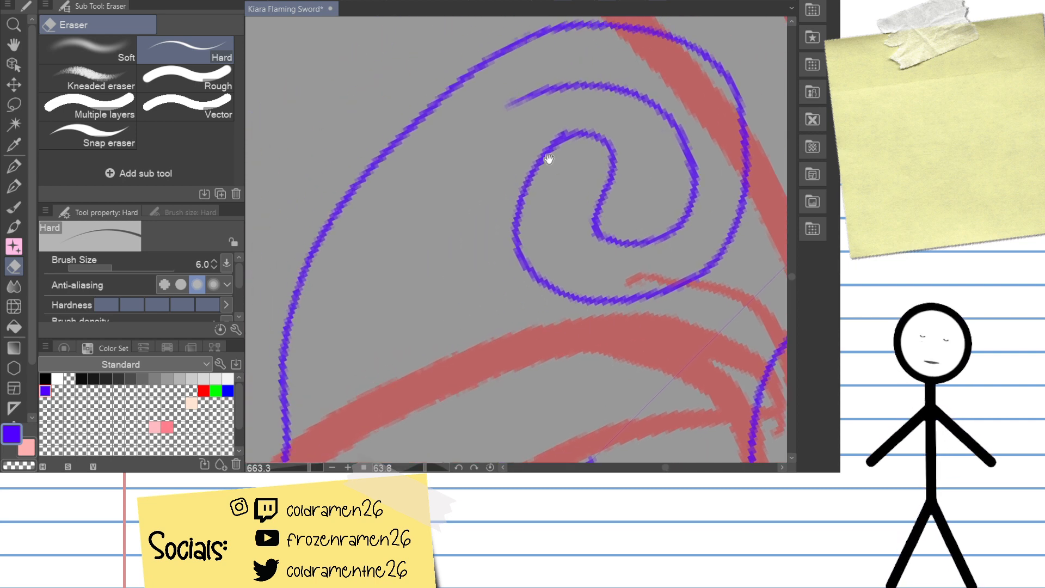
Step: Continue the scroll's inner arc downward, parallel to its outer line, with the Real G-Pen
key("p")
mouse_move(547, 89)
left_mouse_down()
mouse_move(373, 233)
mouse_move(335, 310)
mouse_move(409, 209)
mouse_move(343, 341)
mouse_move(479, 134)
mouse_move(326, 369)
left_mouse_up()
key("ctrl+z")
key("ctrl+z")
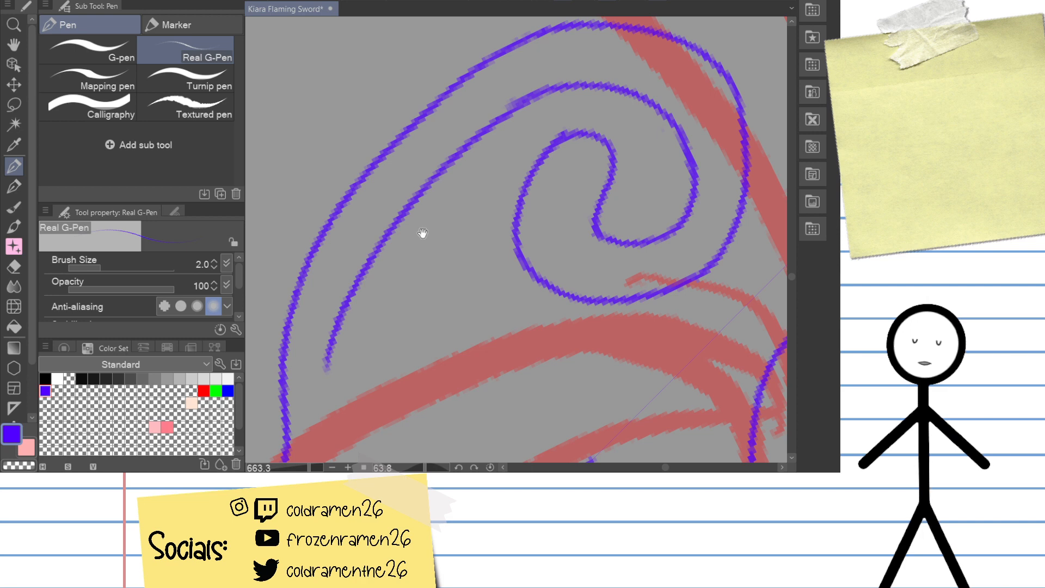
Step: Connect the scroll's inner line down to the side flame's upper line, parallel to the outer line, undoing rejected strokes
left_click_drag(422, 233, 552, 68)
mouse_move(447, 104)
left_mouse_down()
mouse_move(440, 208)
mouse_move(365, 434)
left_mouse_up()
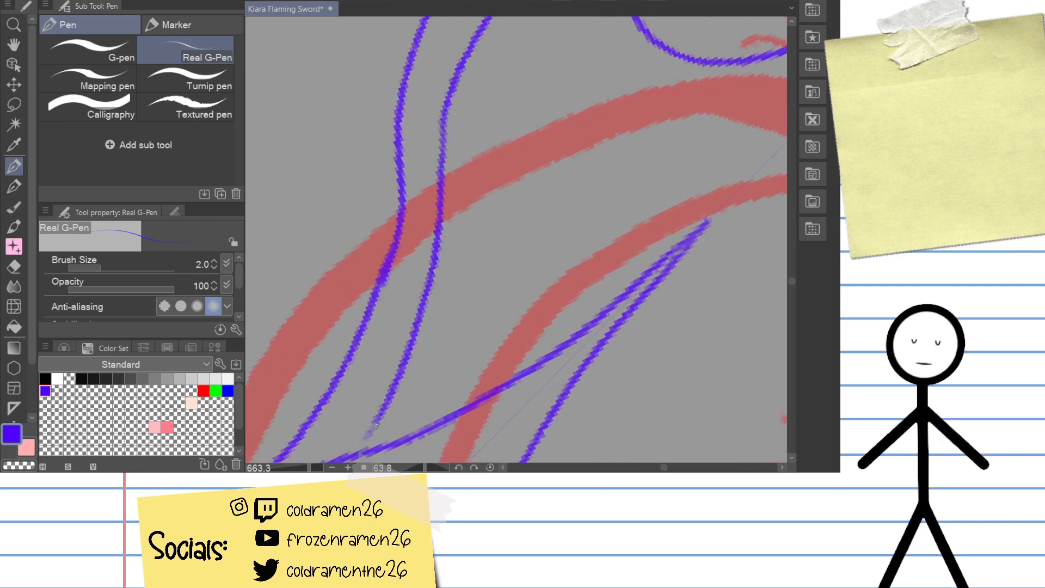
key("ctrl+z")
left_click_drag(415, 383, 432, 337)
left_click_drag(351, 412, 469, 90)
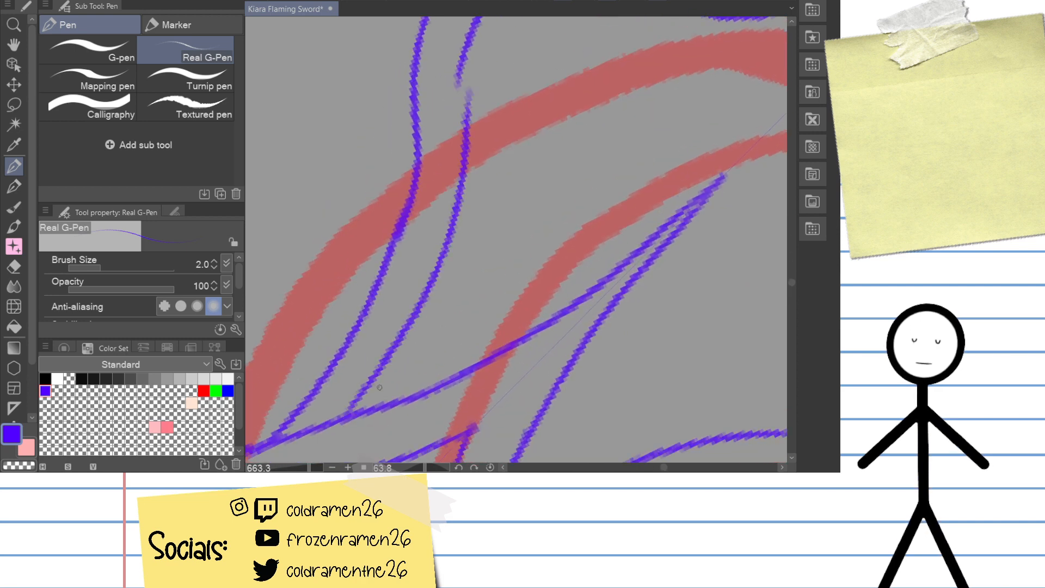
key("ctrl+z")
mouse_move(351, 413)
left_mouse_down()
mouse_move(406, 321)
mouse_move(454, 87)
mouse_move(421, 309)
mouse_move(460, 77)
left_mouse_up()
key("ctrl+z")
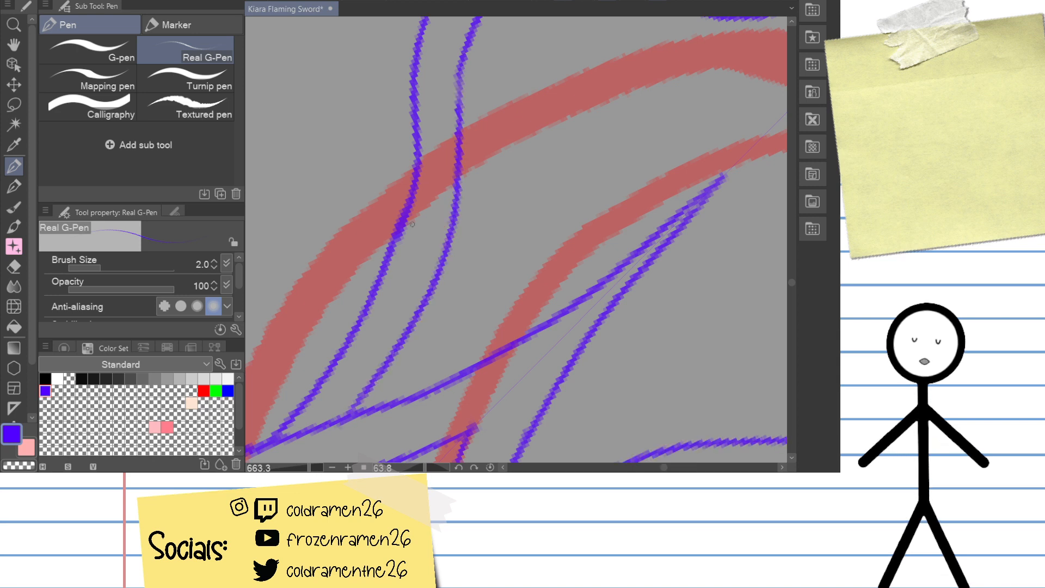
key("ctrl+z")
left_click_drag(359, 412, 462, 59)
key("ctrl+z")
mouse_move(358, 412)
left_mouse_down()
mouse_move(448, 247)
mouse_move(474, 42)
left_mouse_up()
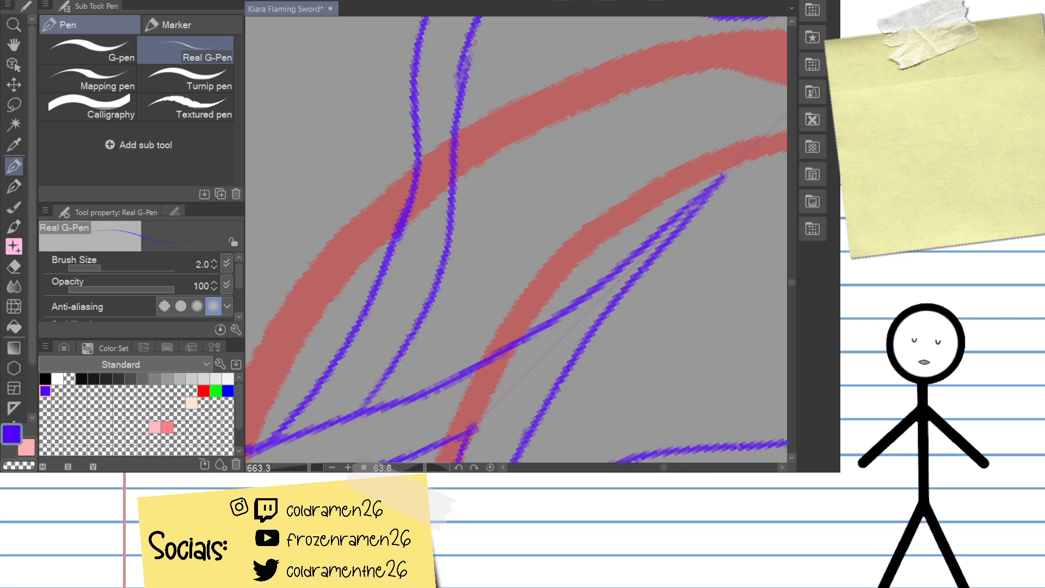
key("ctrl+z")
left_click_drag(360, 411, 462, 70)
key("ctrl+z")
key("ctrl+z")
mouse_move(335, 428)
left_mouse_down()
mouse_move(452, 131)
mouse_move(455, 58)
mouse_move(459, 151)
mouse_move(462, 61)
mouse_move(399, 345)
mouse_move(463, 61)
left_mouse_up()
key("ctrl+z")
key("ctrl+z")
key("ctrl+z")
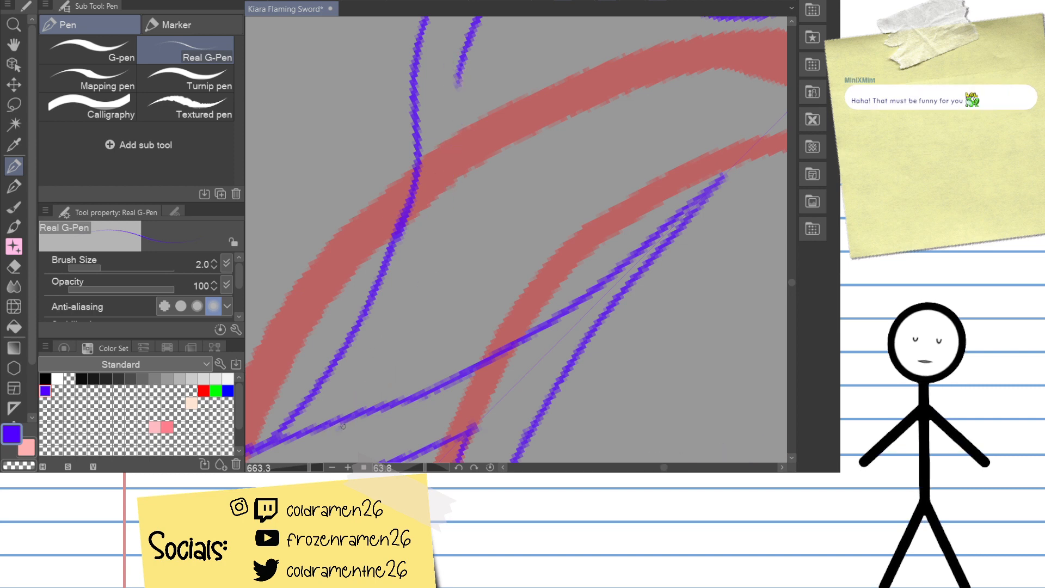
left_click_drag(343, 425, 462, 62)
key("ctrl+z")
mouse_move(348, 419)
left_mouse_down()
mouse_move(460, 193)
mouse_move(465, 31)
left_mouse_up()
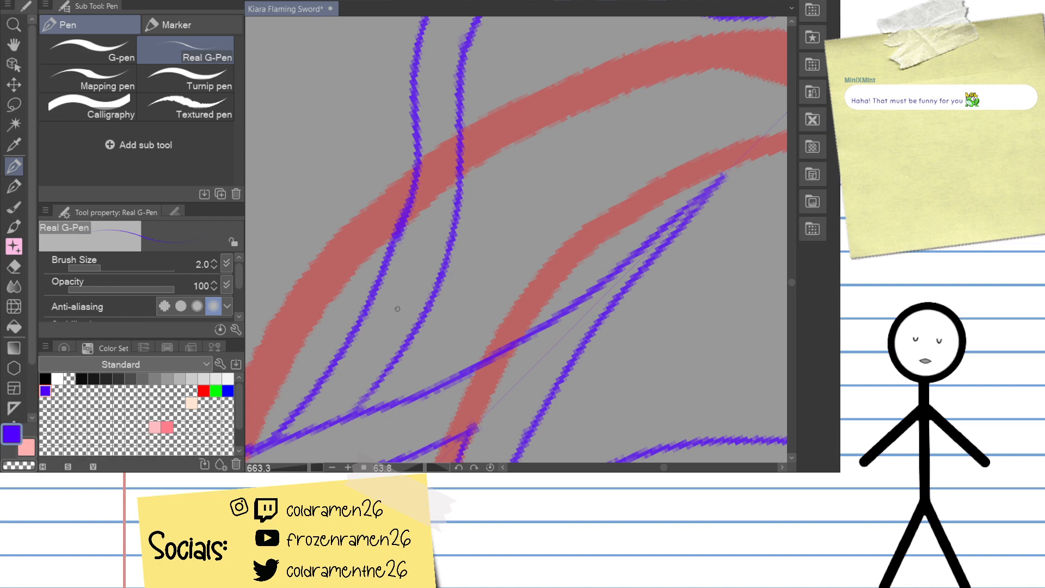
Step: Examine the pair of double-lined scrolls against the red sketch, both close up and in the wider guard design
left_click_drag(446, 299, 541, 156)
left_click_drag(580, 77, 476, 373)
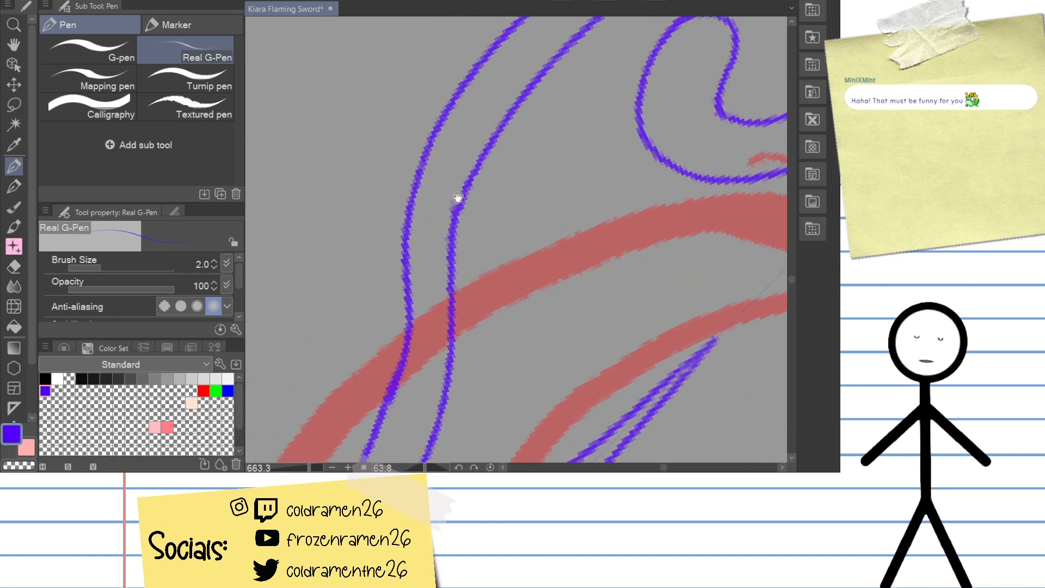
left_click_drag(535, 188, 369, 320)
left_click_drag(615, 227, 539, 263)
left_click_drag(639, 252, 608, 177)
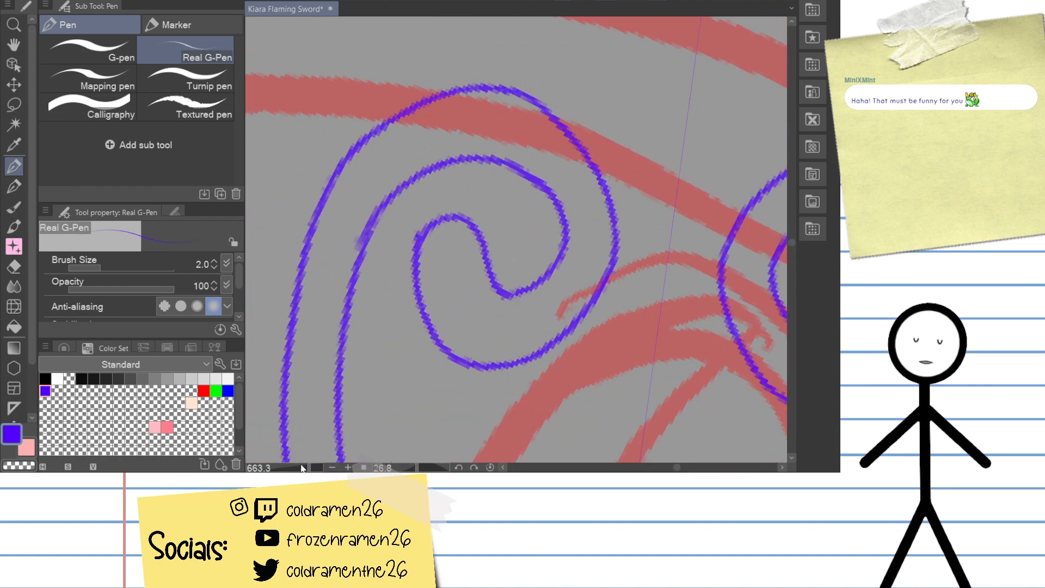
left_click_drag(302, 468, 287, 468)
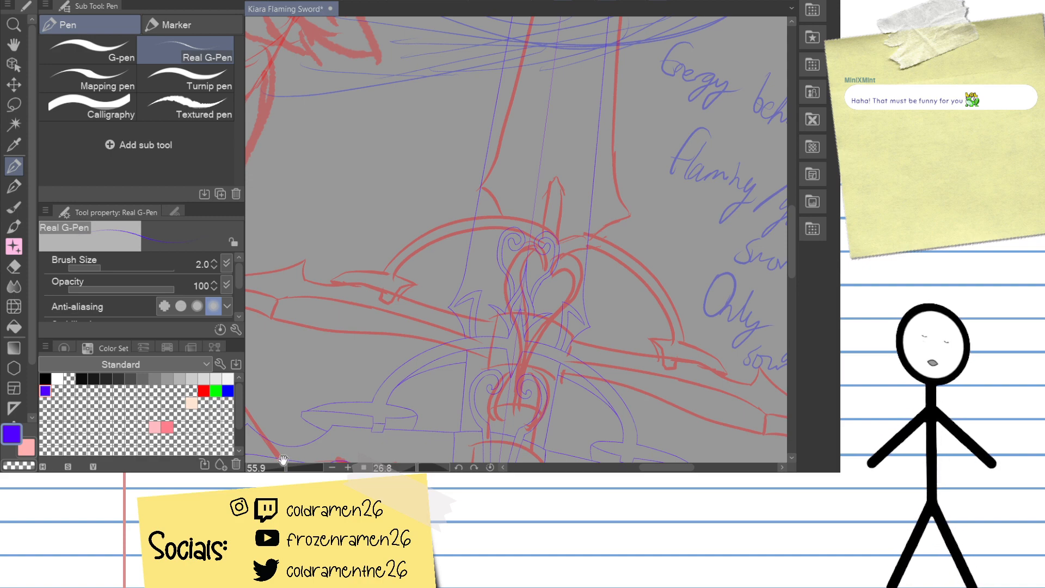
left_click_drag(283, 460, 401, 313)
left_click_drag(287, 467, 299, 467)
left_click_drag(479, 308, 301, 396)
left_click_drag(534, 278, 363, 347)
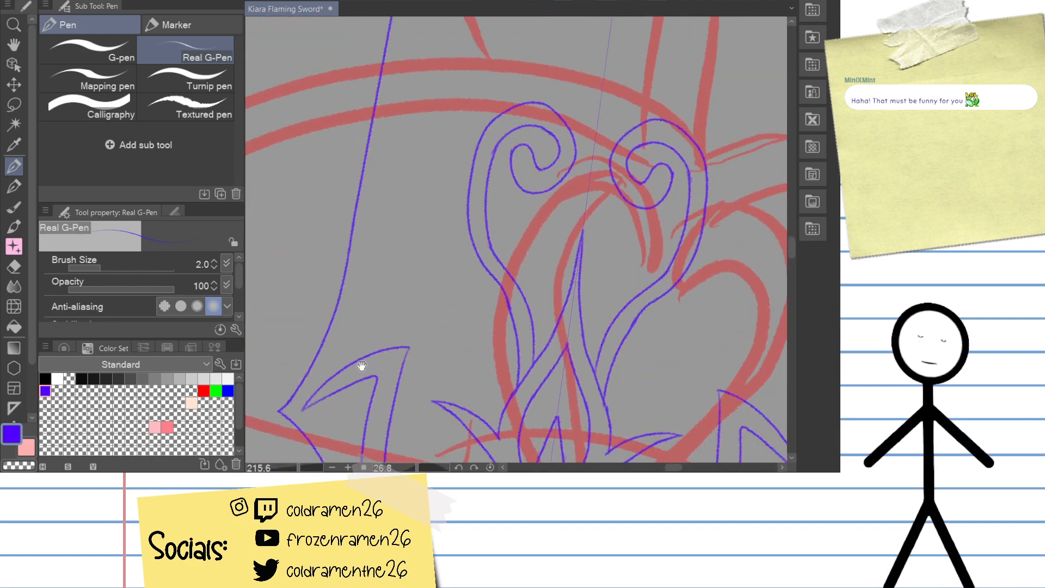
left_click_drag(436, 304, 350, 364)
mouse_move(467, 295)
left_mouse_down()
mouse_move(410, 325)
mouse_move(395, 359)
left_mouse_up()
Step: Draw a tall mirrored pointed flame above the scrolls, from a tip on the blade's centre line down to the scroll tops
mouse_move(546, 298)
left_mouse_down()
mouse_move(537, 301)
mouse_move(540, 443)
left_mouse_up()
scroll(358, 351, "up", 5)
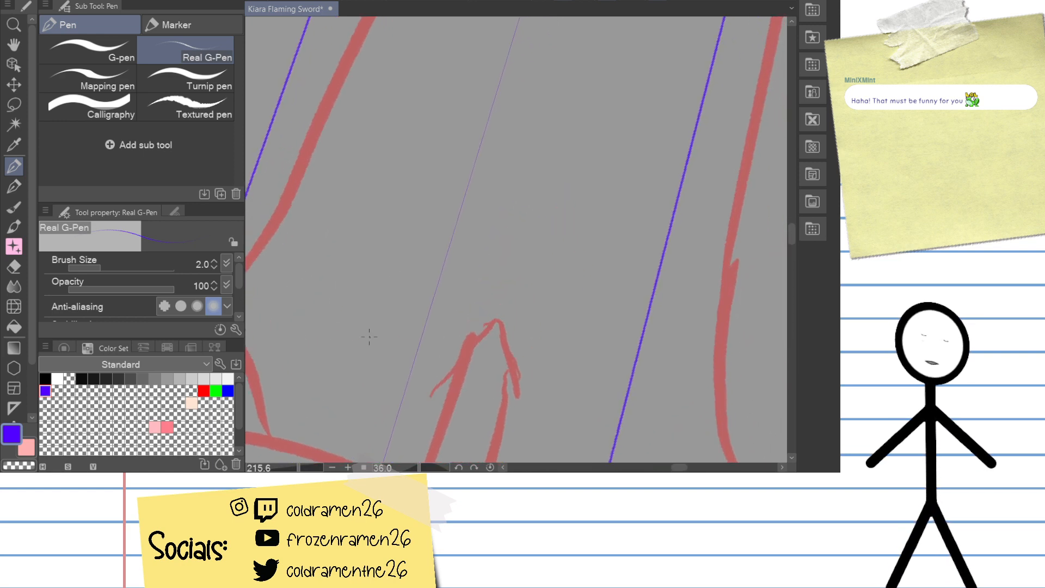
left_click_drag(299, 468, 294, 468)
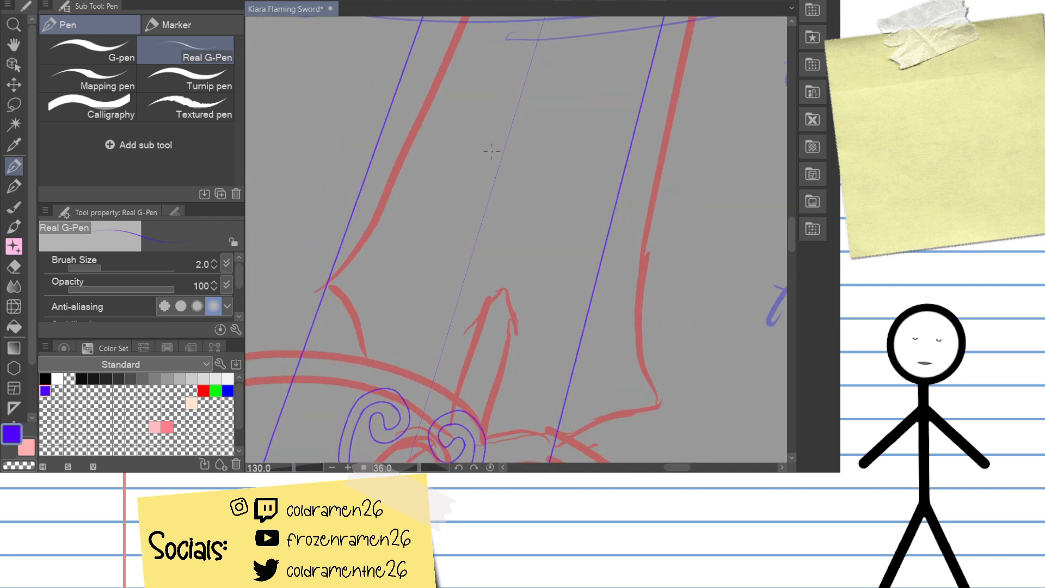
mouse_move(509, 145)
left_mouse_down()
mouse_move(386, 334)
mouse_move(386, 359)
left_mouse_up()
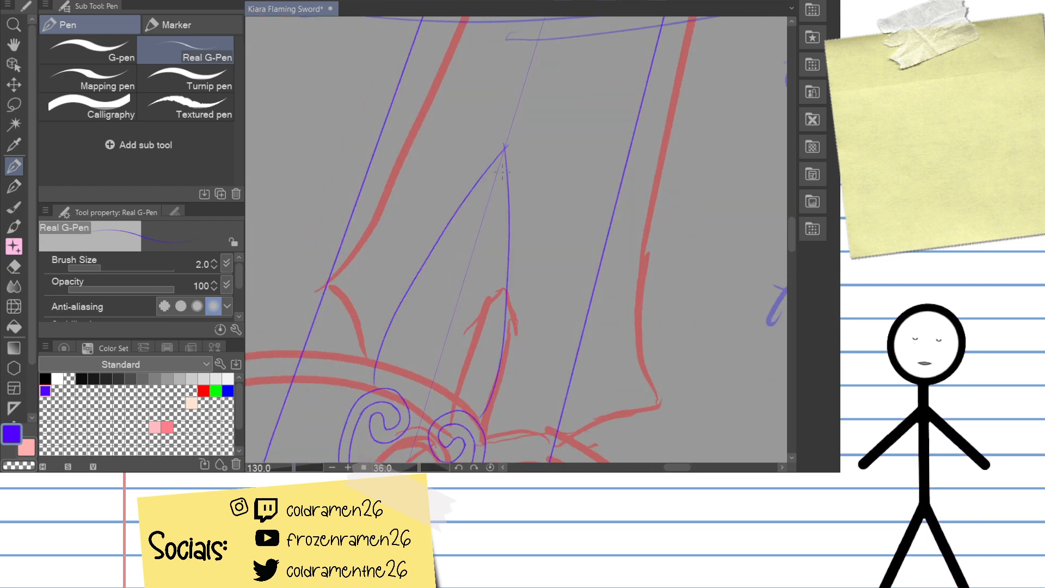
Step: Draw a second, outer outline around the tall pointed flame down to the scrolls, undoing rejected strokes
mouse_move(515, 115)
left_mouse_down()
mouse_move(454, 191)
mouse_move(360, 390)
mouse_move(539, 81)
mouse_move(358, 420)
left_mouse_up()
key("ctrl+z")
key("ctrl+z")
key("ctrl+z")
mouse_move(517, 109)
left_mouse_down()
mouse_move(406, 251)
mouse_move(356, 400)
left_mouse_up()
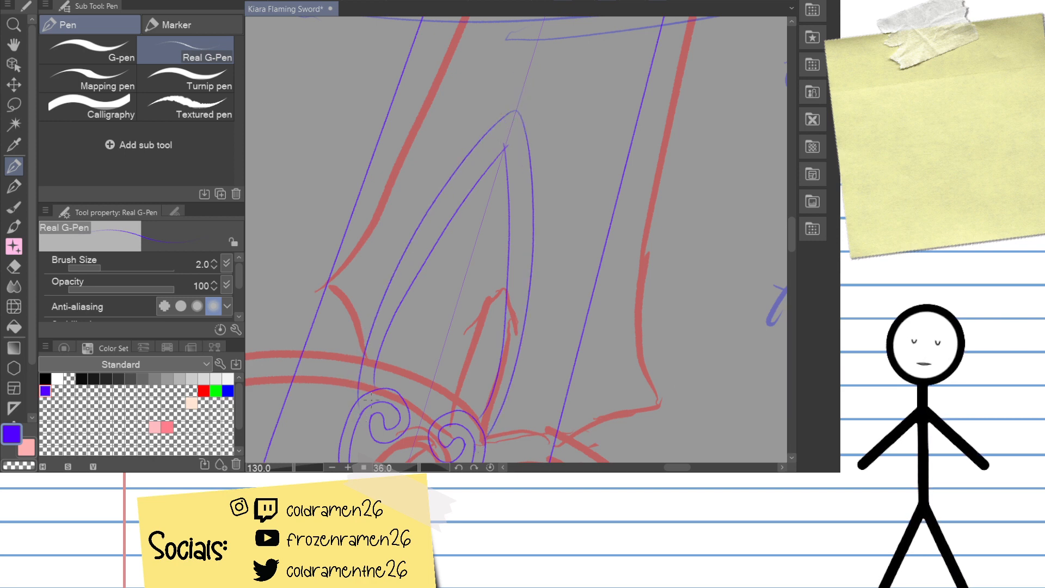
key("ctrl+z")
left_click_drag(514, 117, 343, 426)
key("ctrl+z")
left_click_drag(516, 112, 356, 400)
key("ctrl+z")
mouse_move(516, 114)
left_mouse_down()
mouse_move(389, 317)
mouse_move(351, 406)
left_mouse_up()
key("ctrl+z")
left_click_drag(513, 114, 350, 419)
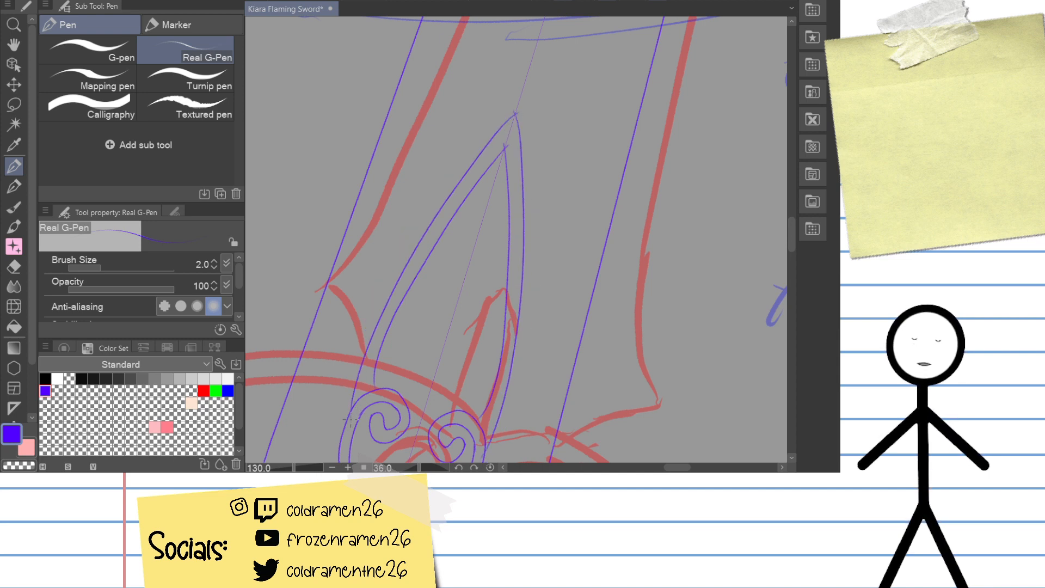
key("ctrl+z")
left_click_drag(515, 115, 348, 416)
key("ctrl+z")
key("ctrl+z")
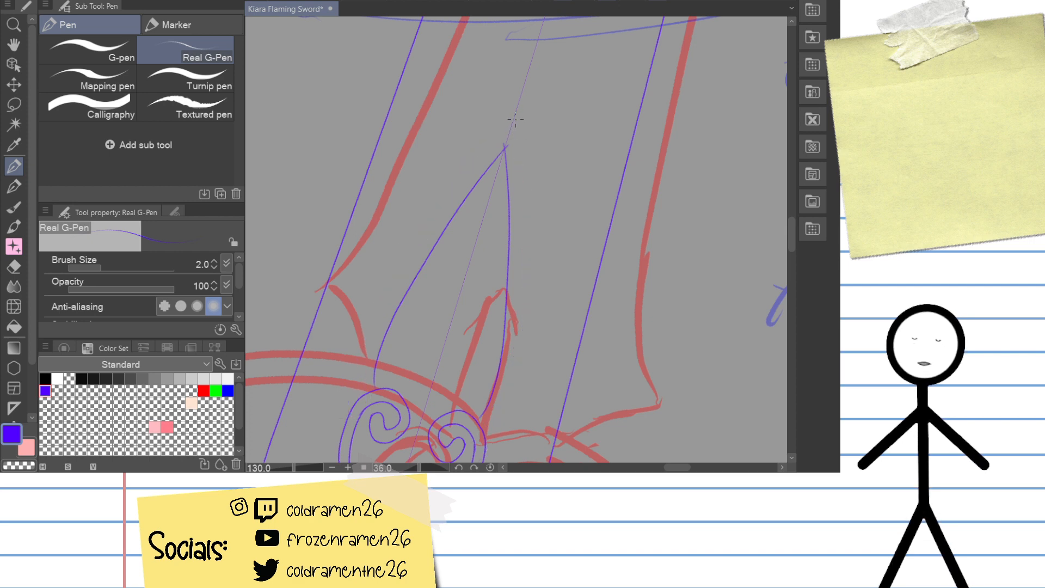
left_click_drag(514, 116, 361, 420)
key("ctrl+z")
left_click_drag(513, 117, 360, 420)
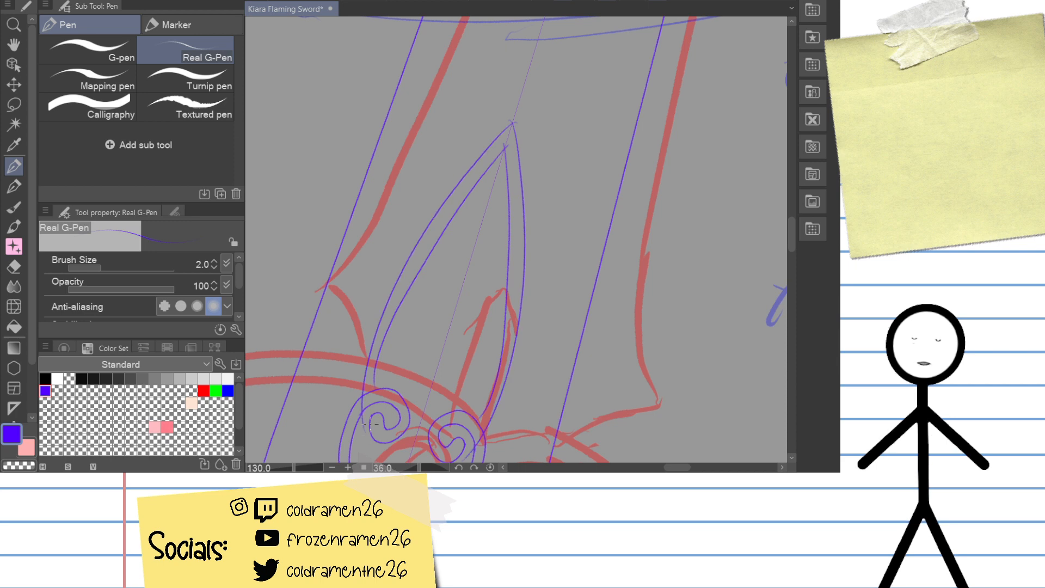
Step: Redraw the outer outline of the tall pointed flame from its tip to the scrolls as a cleaner curve, undoing rejected strokes
key("ctrl+z")
left_click_drag(513, 119, 366, 403)
key("ctrl+z")
left_click_drag(513, 119, 360, 401)
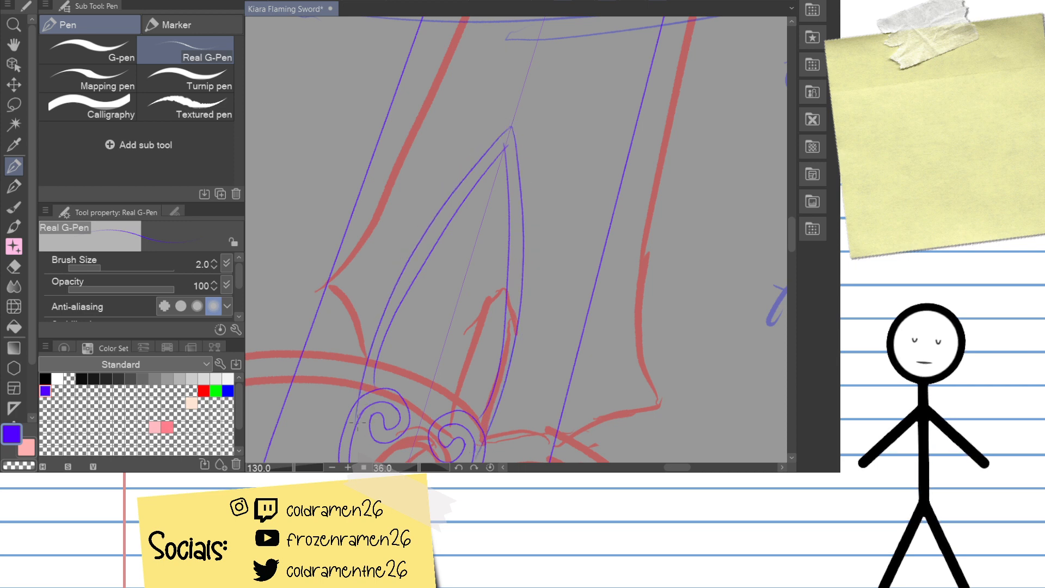
key("ctrl+z")
left_click_drag(513, 120, 366, 390)
key("ctrl+z")
left_click_drag(513, 120, 364, 408)
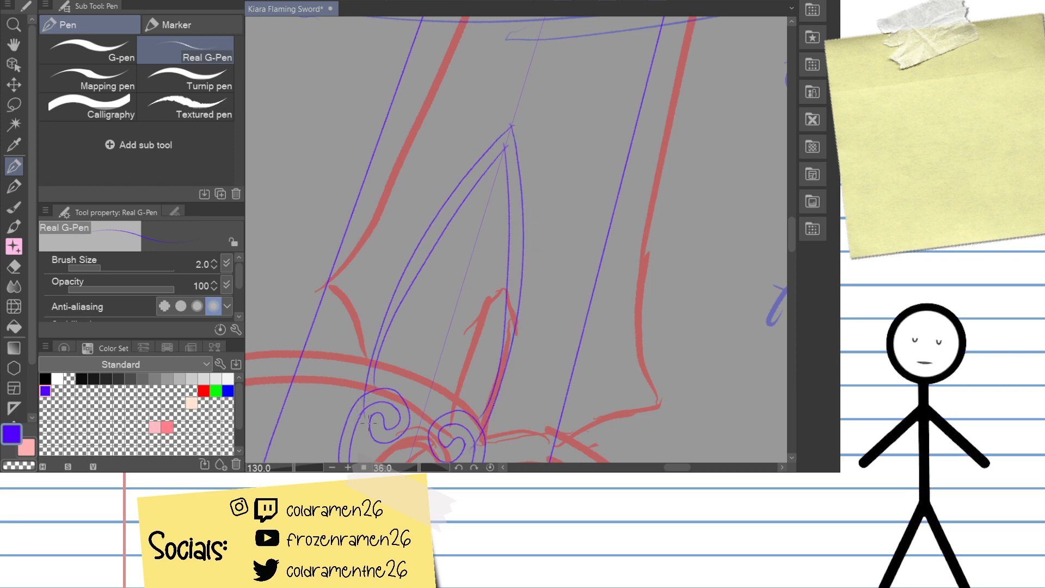
key("ctrl+z")
mouse_move(514, 120)
left_mouse_down()
mouse_move(372, 310)
mouse_move(368, 397)
mouse_move(441, 233)
mouse_move(364, 426)
left_mouse_up()
key("ctrl+z")
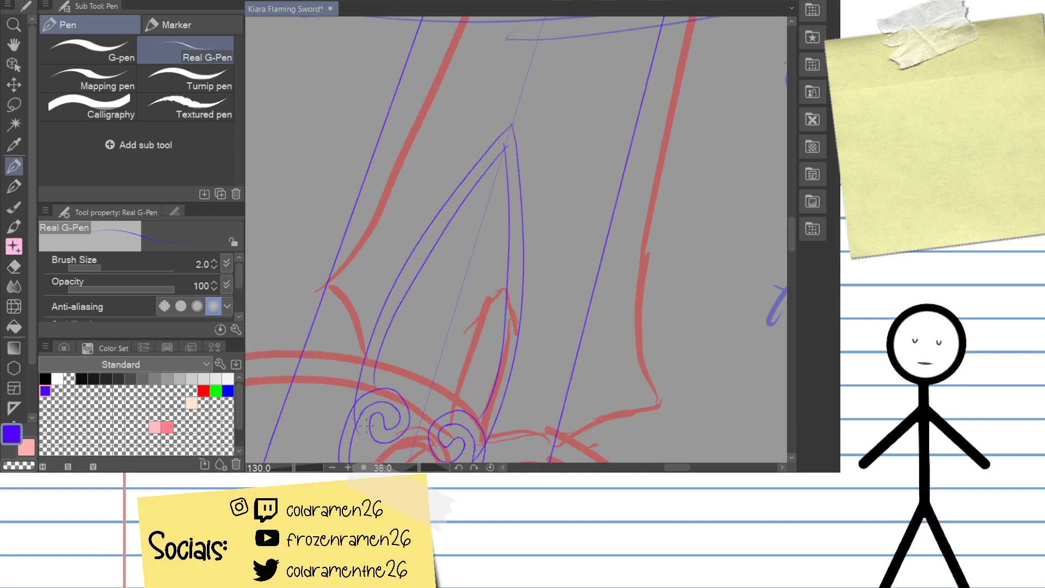
Step: Erase the ends of the tall flame's outer outline where they run over into the double-lined scrolls
scroll(467, 305, "up", 8)
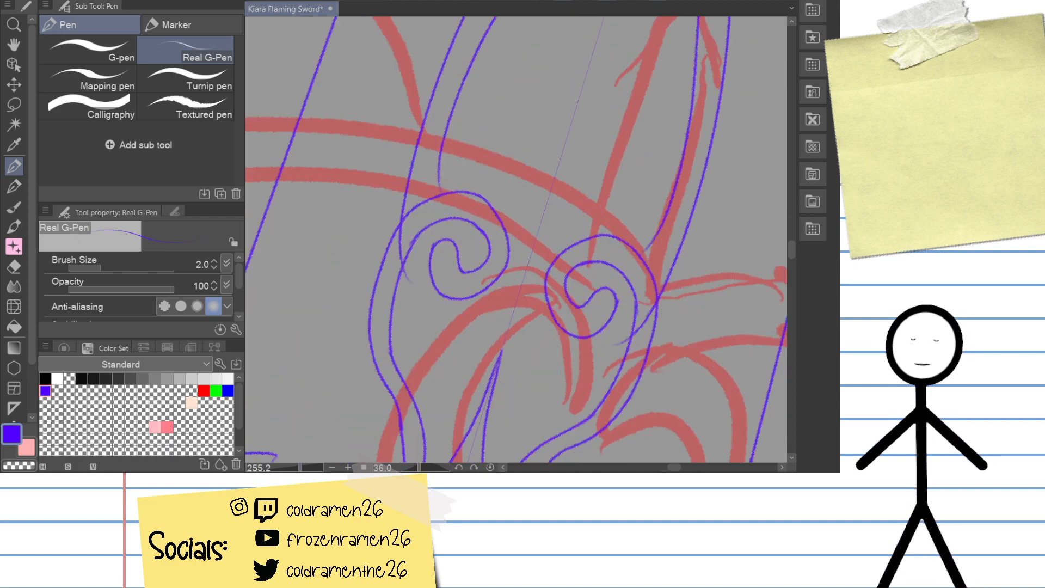
scroll(431, 279, "up", 6)
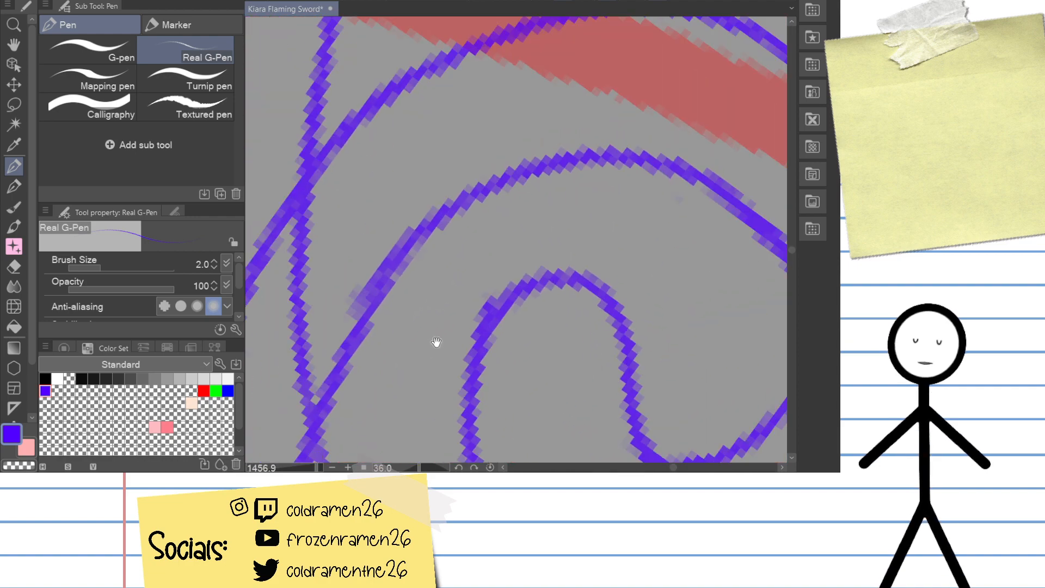
key("e")
left_click_drag(430, 275, 448, 341)
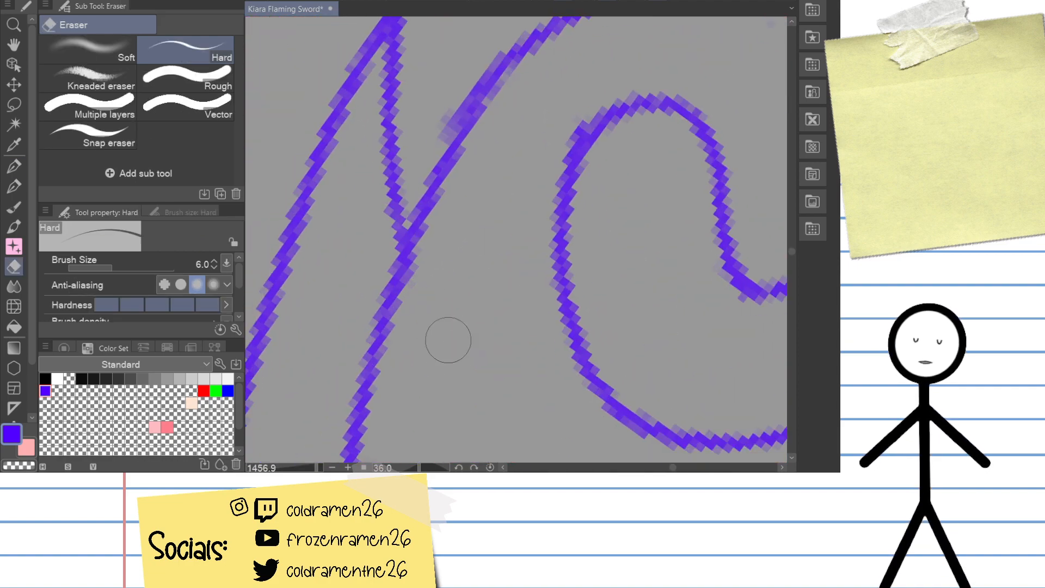
mouse_move(445, 255)
left_mouse_down()
mouse_move(435, 362)
mouse_move(403, 144)
mouse_move(383, 173)
mouse_move(399, 226)
mouse_move(385, 339)
mouse_move(382, 311)
left_mouse_up()
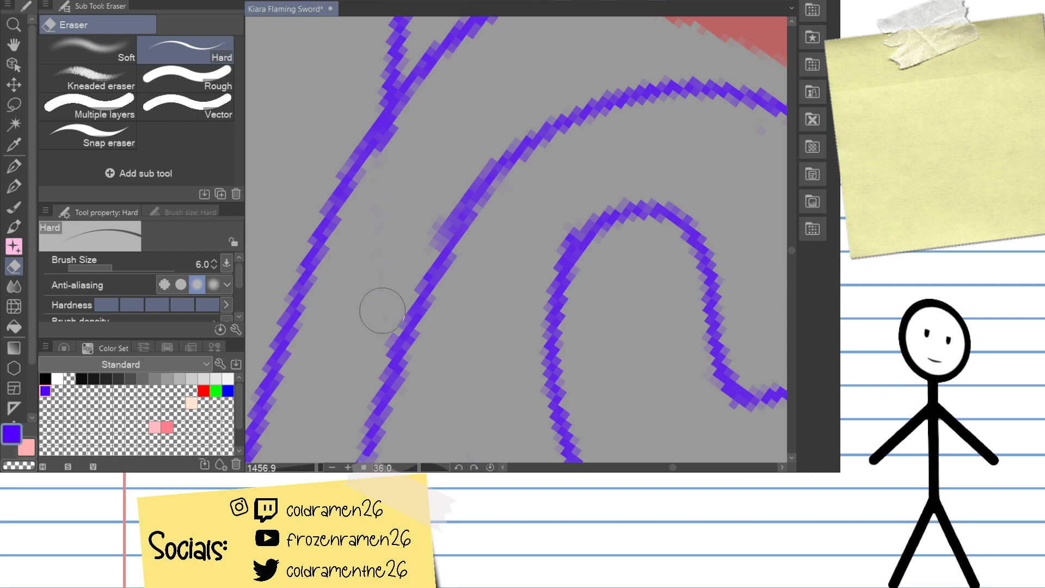
mouse_move(486, 185)
left_mouse_down()
mouse_move(434, 264)
mouse_move(430, 357)
left_mouse_up()
mouse_move(385, 210)
left_mouse_down()
mouse_move(340, 326)
mouse_move(439, 175)
mouse_move(515, 164)
mouse_move(457, 214)
mouse_move(526, 158)
left_mouse_up()
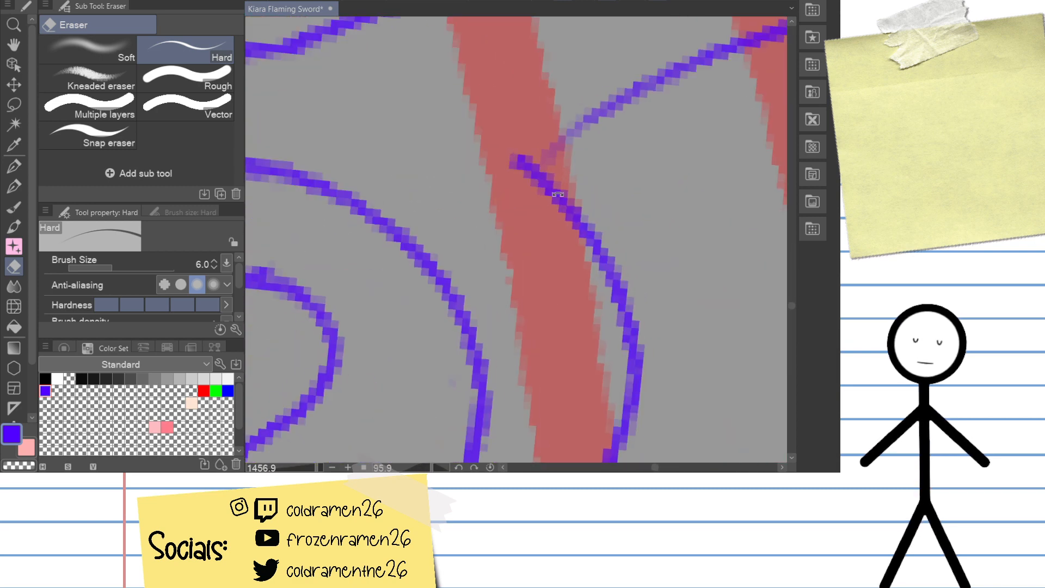
Step: Close the gap between the flame's inner outline and the scroll's outer line with a sharp corner
key("p")
left_click_drag(599, 103, 530, 174)
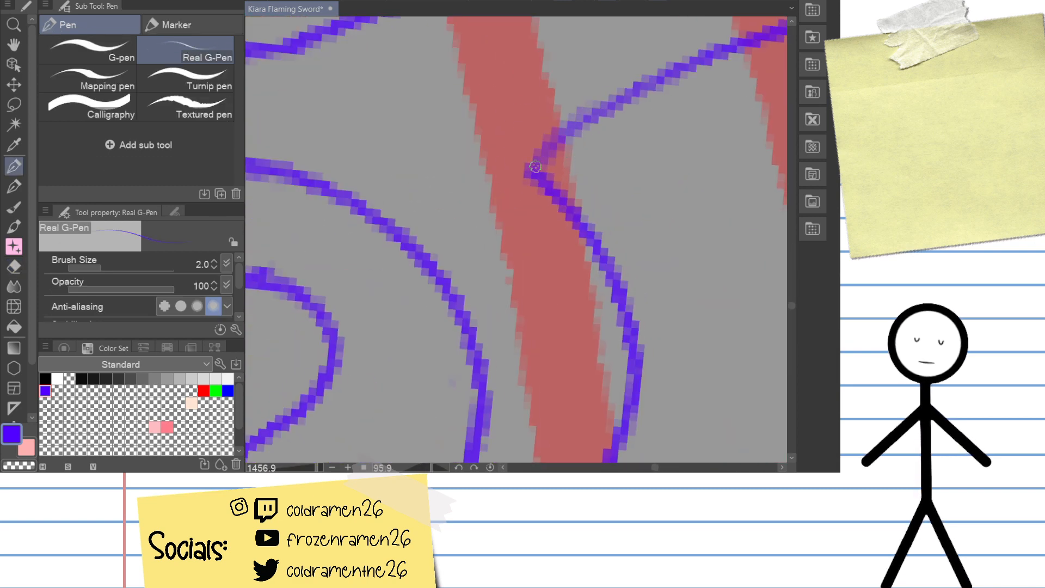
mouse_move(607, 88)
left_mouse_down()
mouse_move(402, 295)
mouse_move(630, 66)
mouse_move(485, 229)
mouse_move(350, 341)
mouse_move(515, 206)
mouse_move(319, 366)
mouse_move(355, 296)
mouse_move(507, 196)
mouse_move(597, 154)
mouse_move(592, 125)
left_mouse_up()
left_click_drag(520, 177, 528, 153)
Step: Clean up the tall flame's inner and outer tips on the centre line, erasing the crossing line ends
left_click_drag(566, 225, 593, 204)
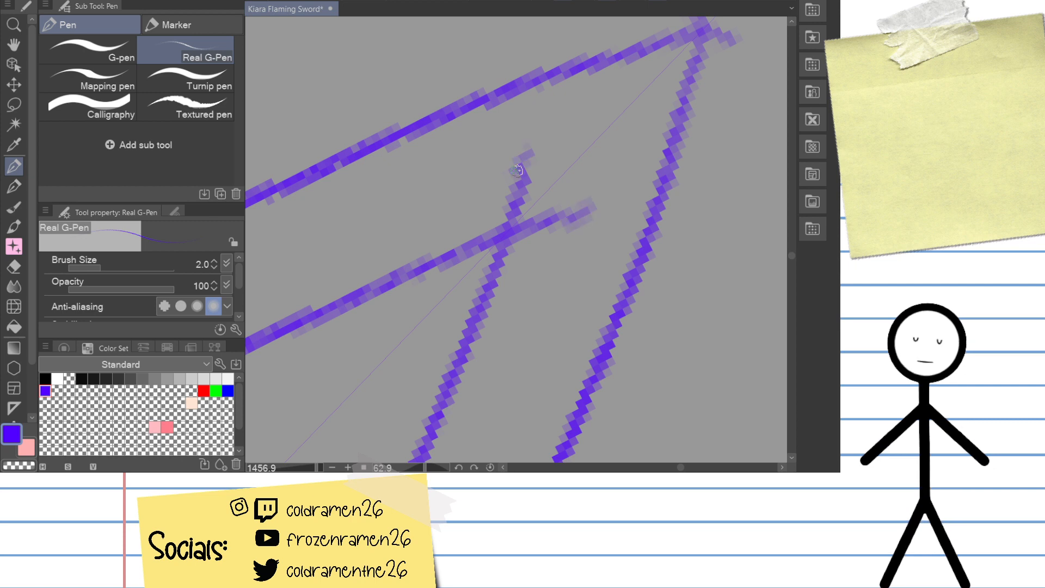
left_click_drag(527, 163, 496, 202)
left_click_drag(568, 210, 536, 244)
key("e")
mouse_move(535, 169)
left_mouse_down()
mouse_move(541, 136)
mouse_move(534, 171)
mouse_move(506, 205)
mouse_move(528, 195)
left_mouse_up()
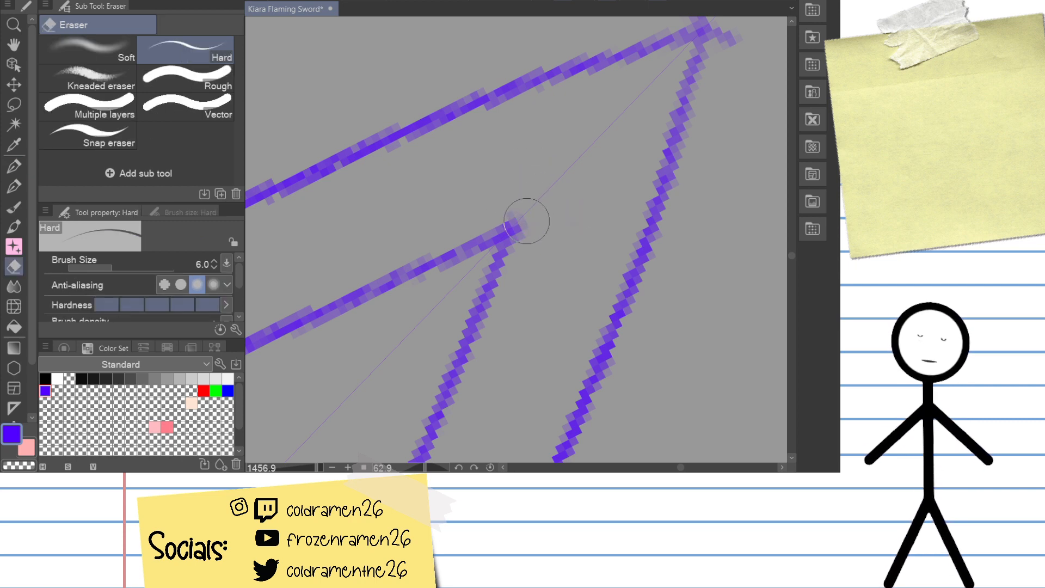
left_click_drag(318, 468, 303, 464)
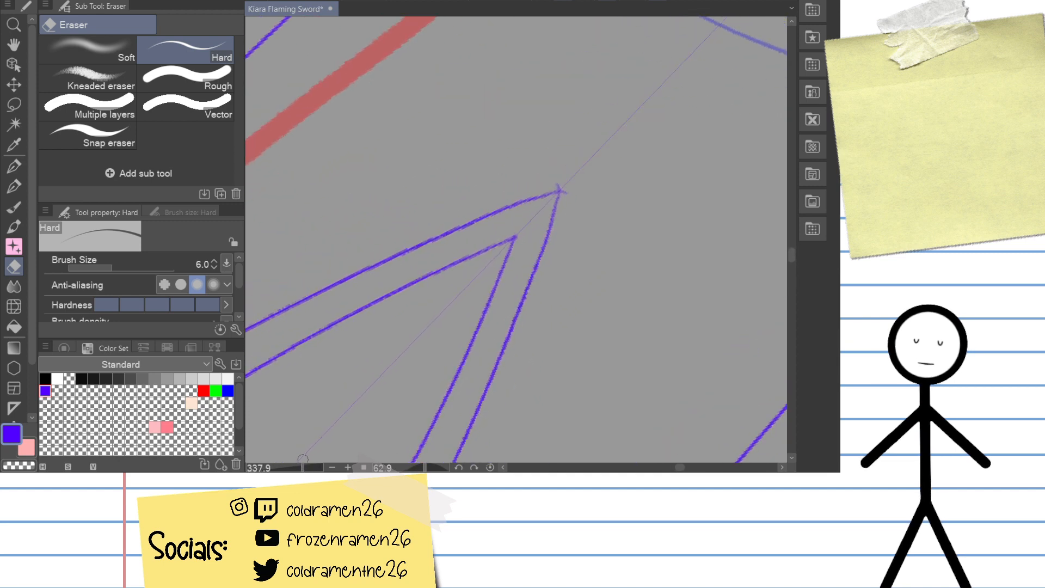
left_click_drag(629, 296, 553, 385)
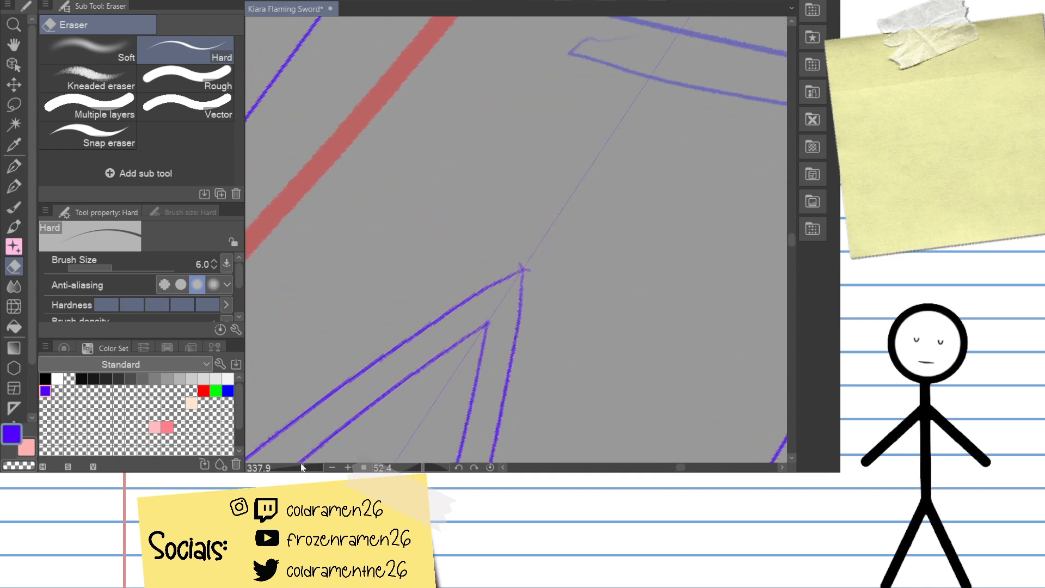
left_click_drag(303, 468, 323, 468)
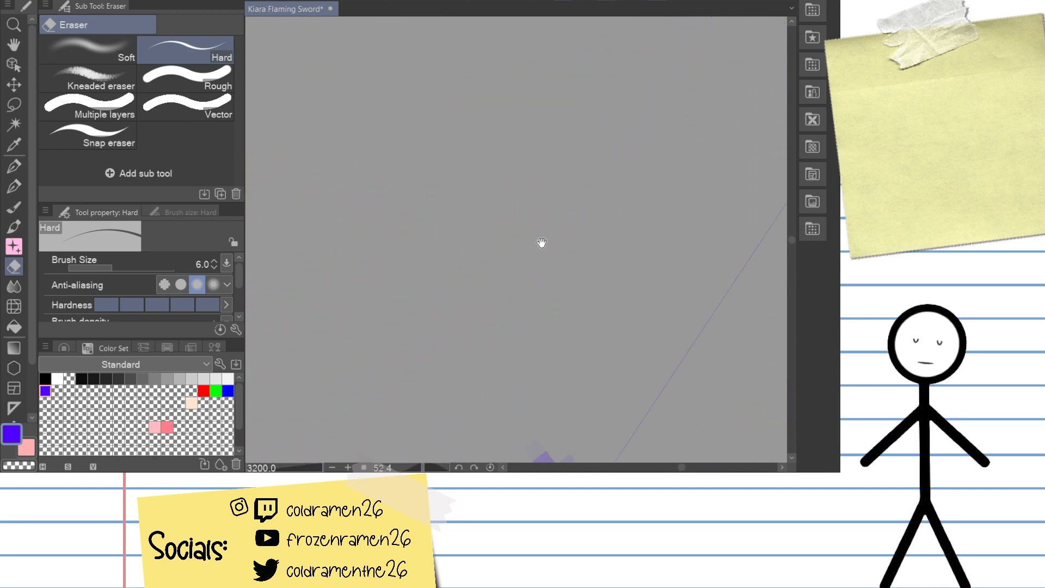
left_click_drag(556, 135, 564, 87)
mouse_move(546, 279)
left_mouse_down()
mouse_move(539, 120)
mouse_move(557, 173)
mouse_move(605, 129)
left_mouse_up()
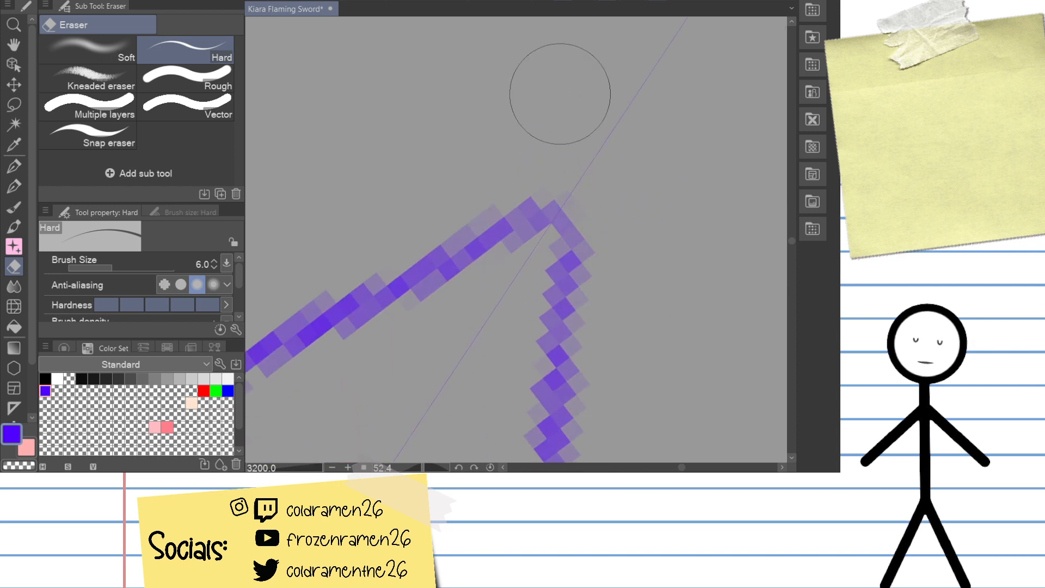
Step: Draw two mirrored, nearly straight lines inside the tall flame, running down from just below its inner tip, undoing rejected strokes
left_click_drag(318, 468, 300, 468)
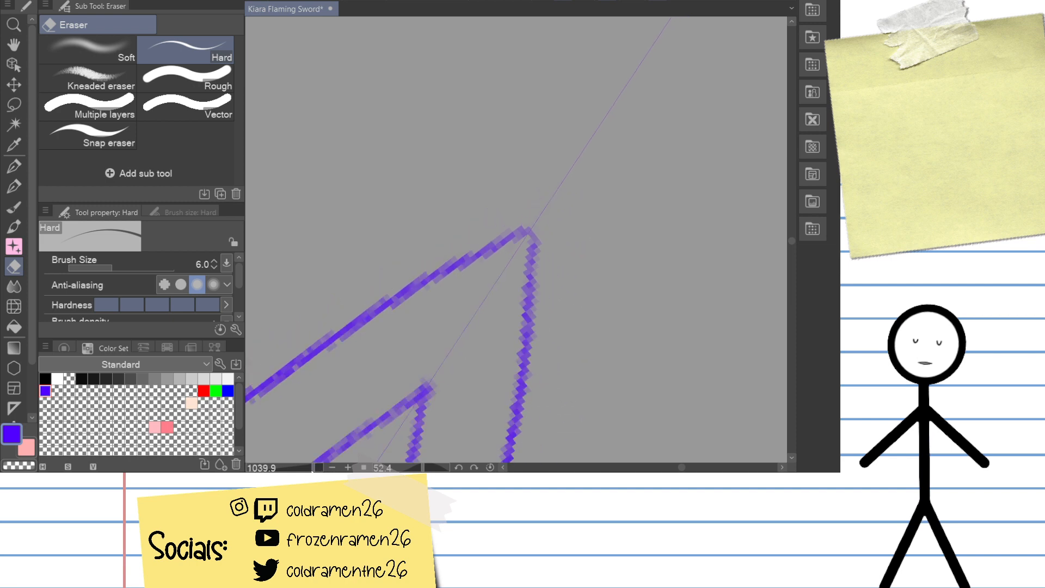
left_click_drag(601, 248, 585, 218)
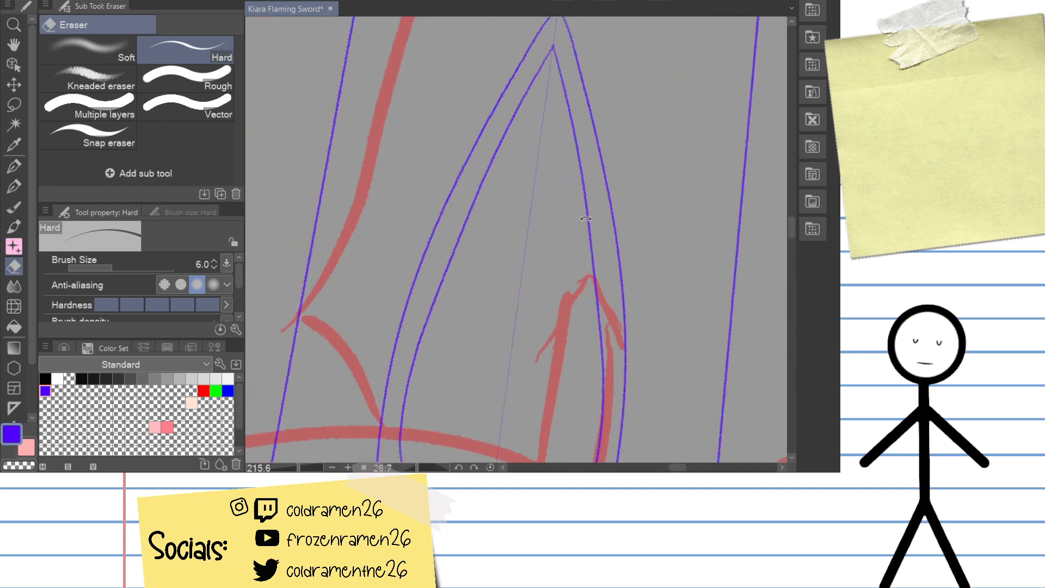
left_click_drag(568, 301, 489, 109)
left_click_drag(539, 274, 546, 134)
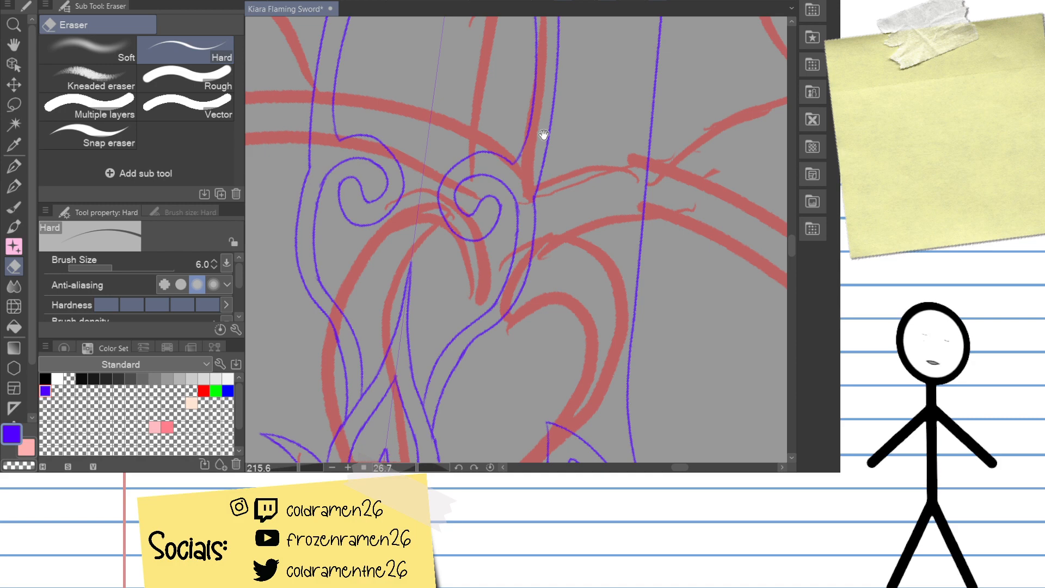
left_click_drag(543, 135, 521, 255)
left_click_drag(463, 151, 446, 310)
left_click_drag(423, 63, 423, 122)
key("p")
left_click_drag(453, 84, 441, 383)
left_click_drag(427, 83, 359, 375)
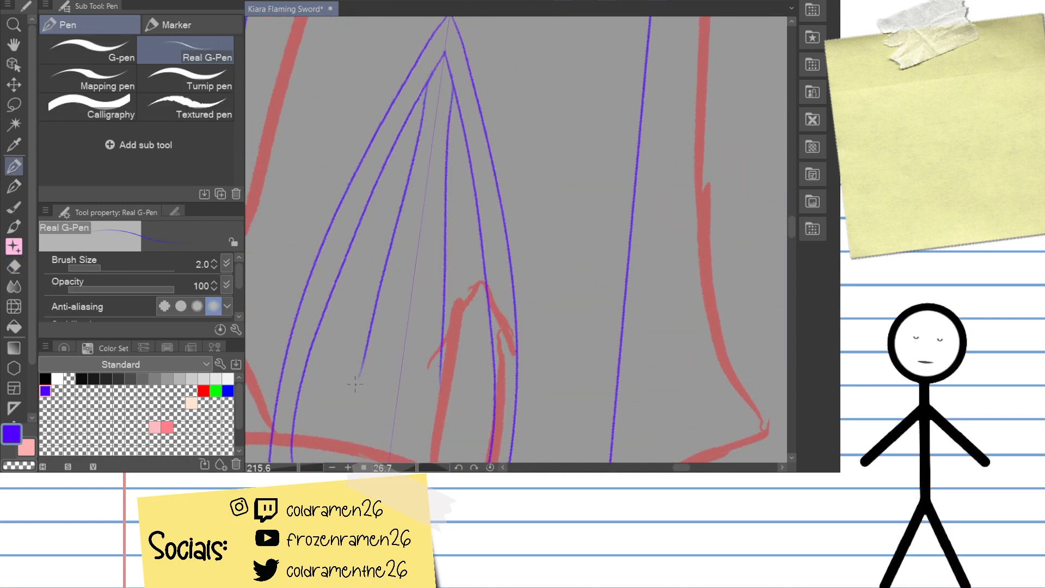
key("ctrl+z")
left_click_drag(430, 68, 370, 382)
key("ctrl+z")
left_click_drag(425, 95, 359, 430)
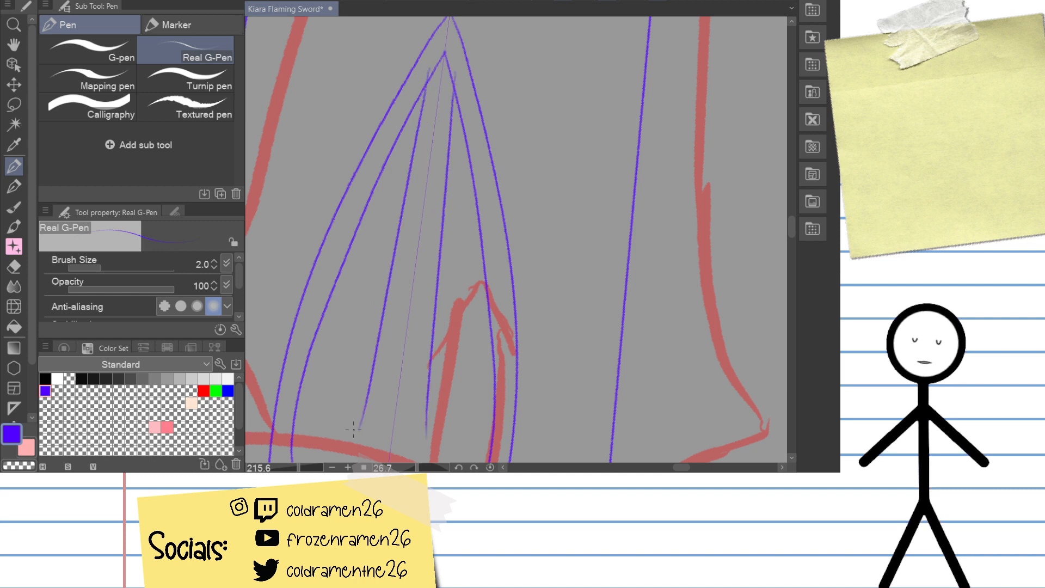
key("ctrl+z")
left_click_drag(430, 74, 375, 353)
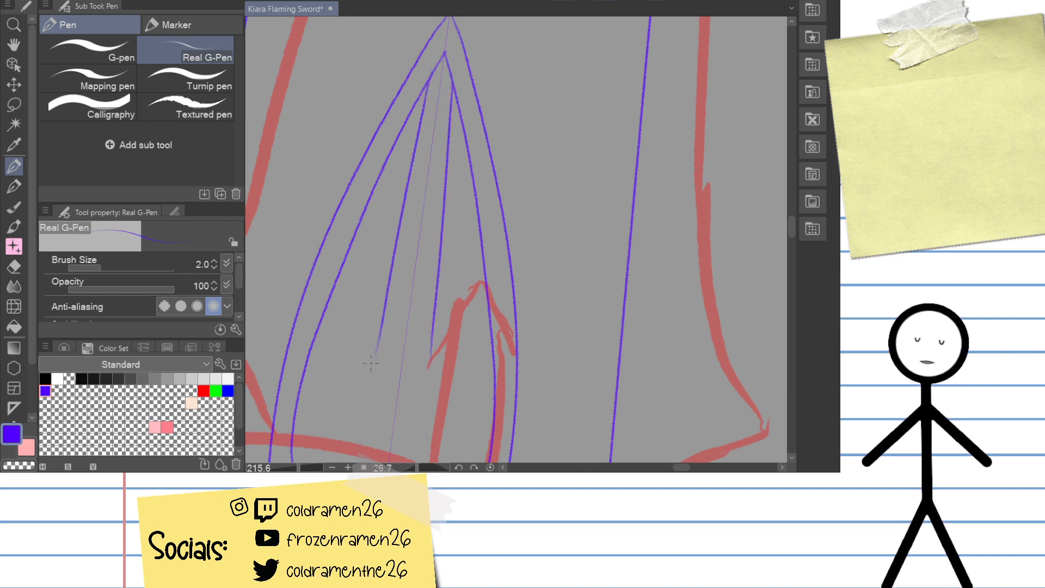
key("ctrl+z")
left_click_drag(430, 70, 369, 382)
key("ctrl+z")
left_click_drag(430, 71, 371, 392)
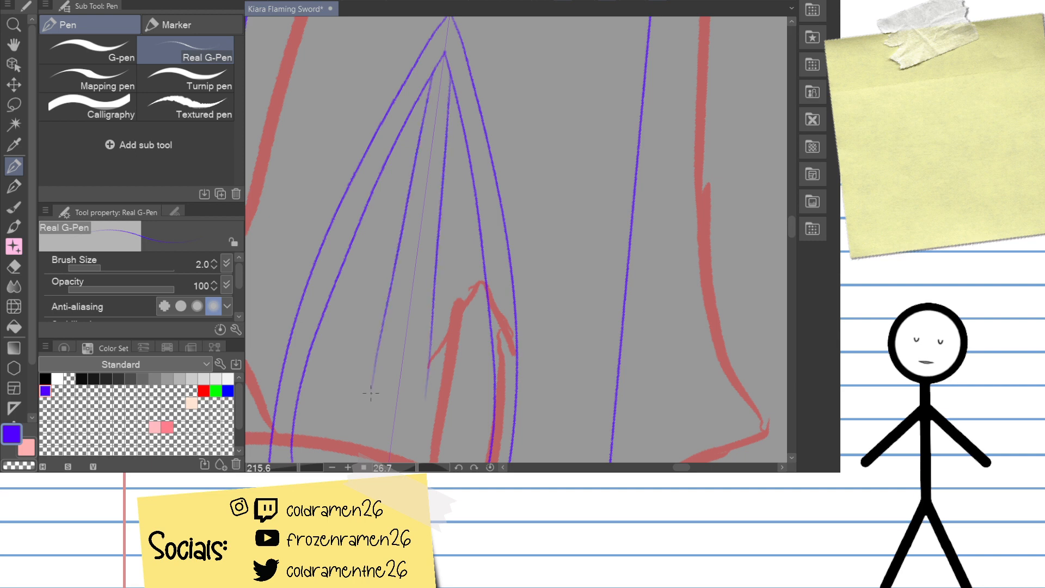
key("ctrl+z")
mouse_move(428, 71)
left_mouse_down()
mouse_move(366, 403)
mouse_move(382, 392)
left_mouse_up()
key("ctrl+z")
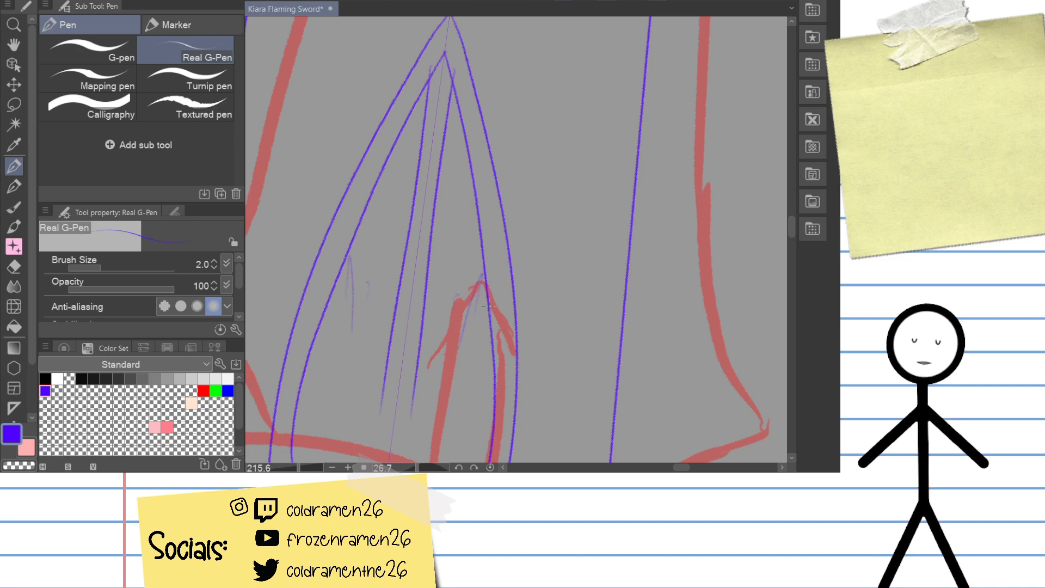
Step: Erase the faint short marks between the tall flame's outline and its two inner lines
left_click_drag(478, 341, 488, 234)
left_click_drag(464, 284, 558, 324)
left_click_drag(300, 467, 309, 467)
left_click_drag(420, 225, 511, 319)
key("e")
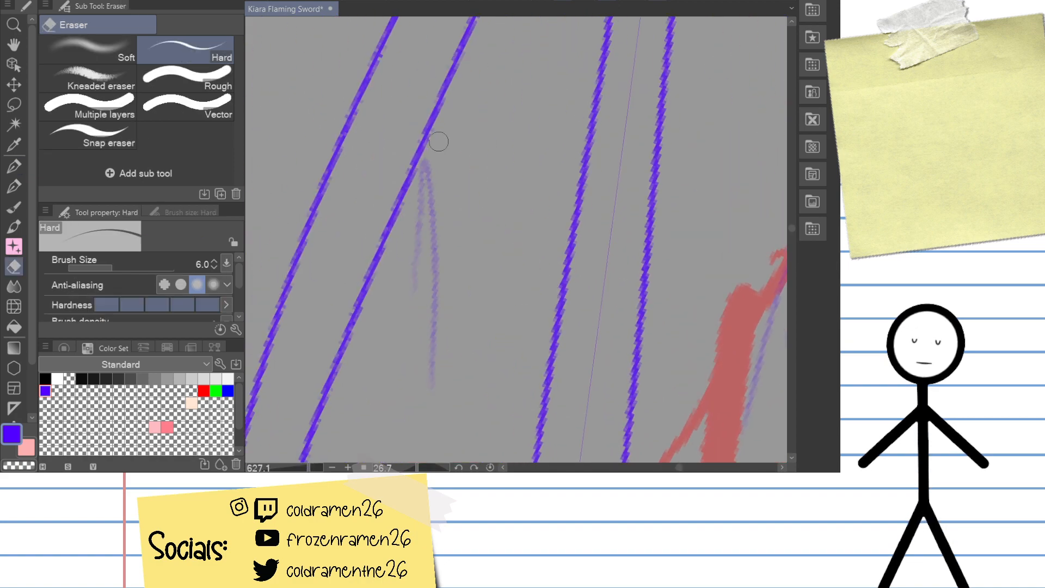
left_click_drag(435, 173, 424, 232)
mouse_move(437, 147)
left_mouse_down()
mouse_move(405, 269)
mouse_move(419, 270)
mouse_move(399, 388)
mouse_move(420, 373)
left_mouse_up()
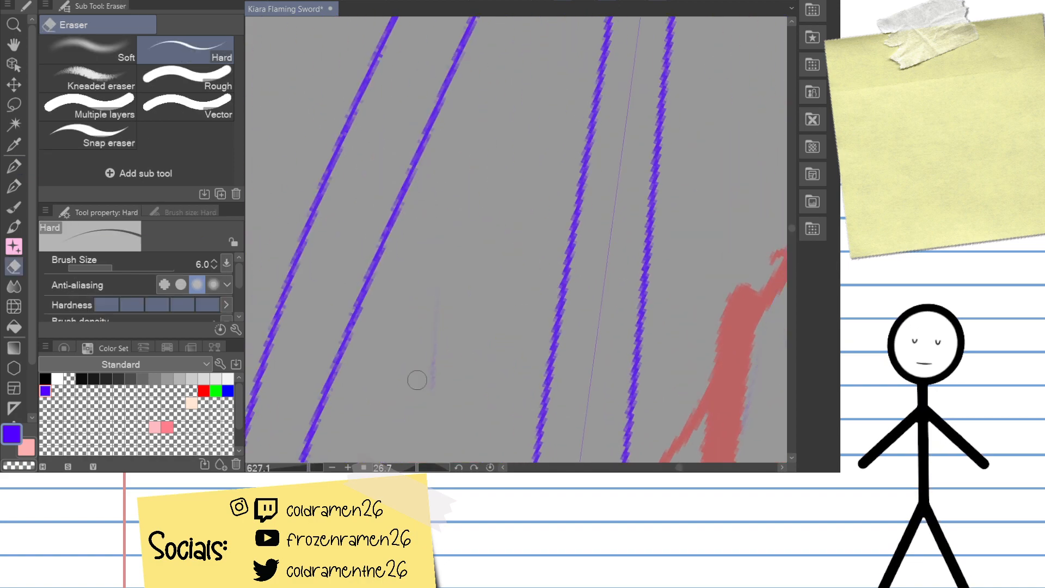
Step: Extend the two mirrored inner lines down between the scrolls to the small central flame below, undoing rejected strokes
mouse_move(485, 307)
left_mouse_down()
mouse_move(473, 326)
mouse_move(473, 147)
left_mouse_up()
key("p")
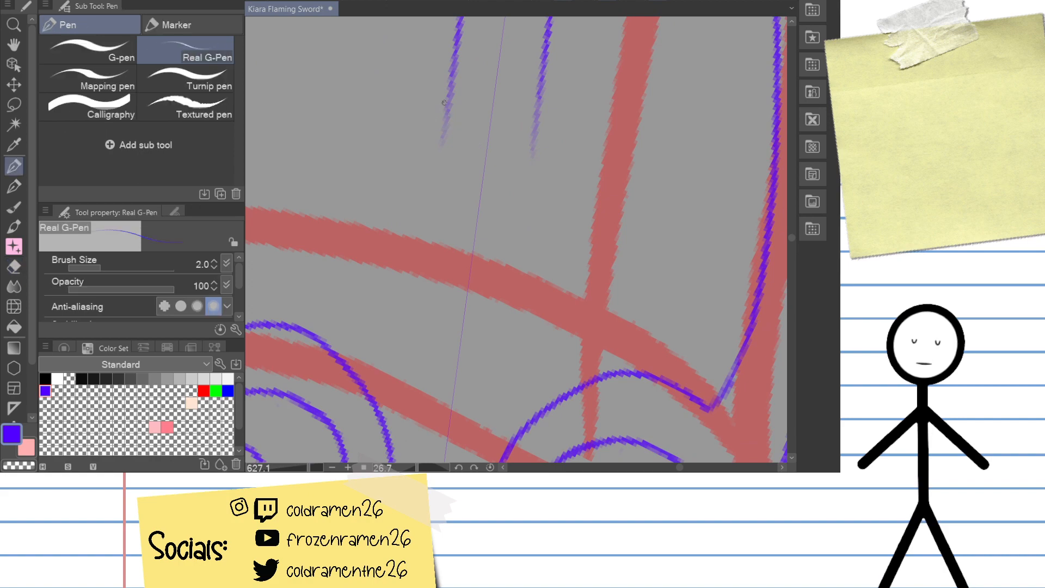
left_click_drag(479, 288, 495, 30)
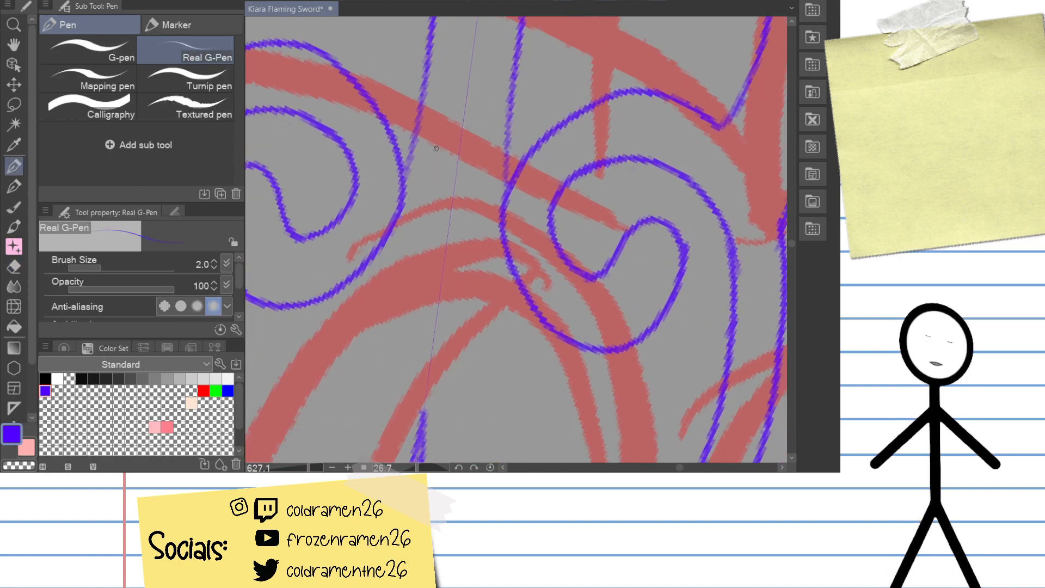
mouse_move(434, 156)
left_mouse_down()
mouse_move(434, 92)
mouse_move(370, 433)
left_mouse_up()
key("ctrl+z")
mouse_move(416, 56)
left_mouse_down()
mouse_move(366, 430)
mouse_move(359, 425)
left_mouse_up()
key("ctrl+z")
key("ctrl+z")
left_click_drag(422, 27, 356, 449)
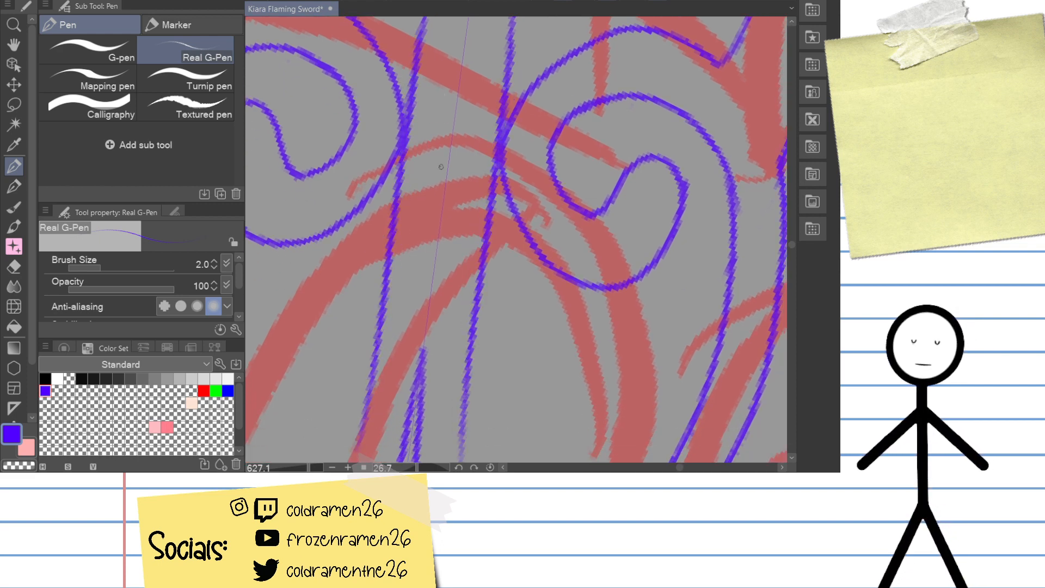
left_click_drag(457, 305, 507, 20)
left_click_drag(431, 93, 359, 423)
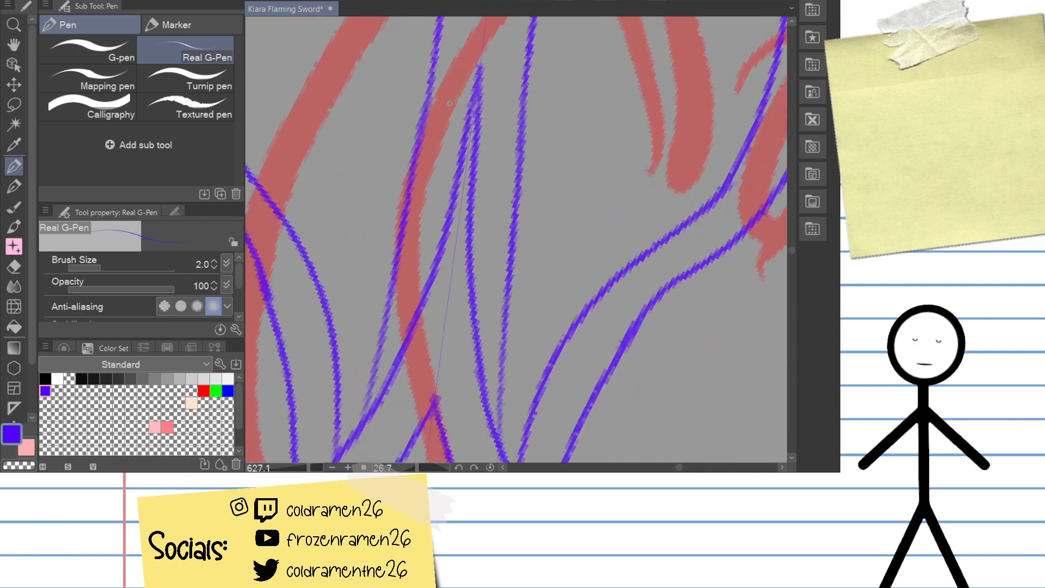
left_click_drag(435, 318, 449, 103)
left_click_drag(391, 166, 375, 205)
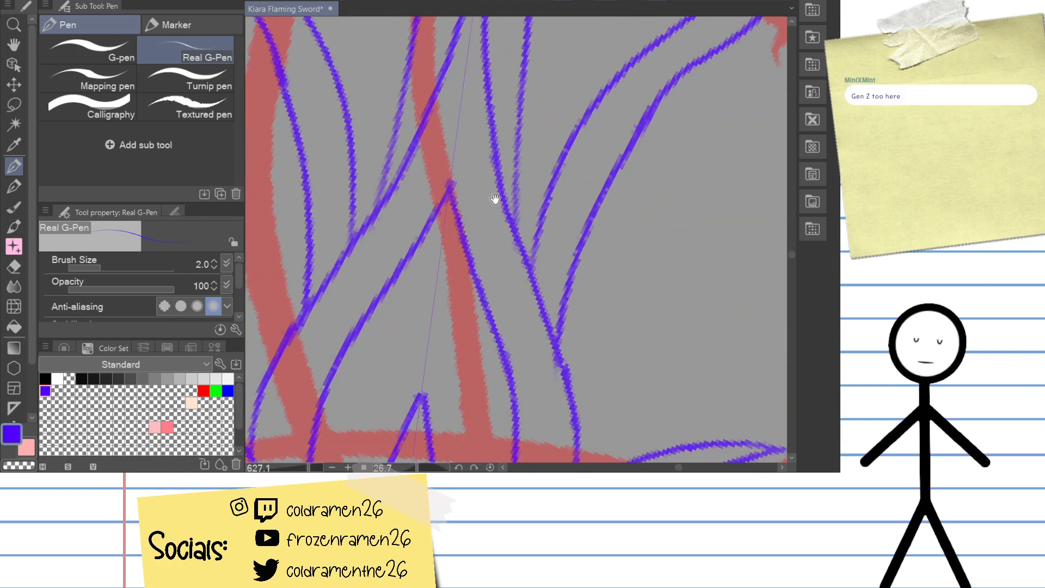
Step: Erase the upper ends of the two inner lines that cross the flame's inner outline near its tip
mouse_move(496, 200)
left_mouse_down()
mouse_move(508, 71)
mouse_move(479, 321)
left_mouse_up()
left_click_drag(472, 71, 427, 360)
left_click_drag(512, 60, 485, 381)
left_click_drag(476, 43, 418, 379)
mouse_move(470, 32)
left_mouse_down()
mouse_move(430, 239)
mouse_move(469, 338)
mouse_move(455, 315)
left_mouse_up()
key("e")
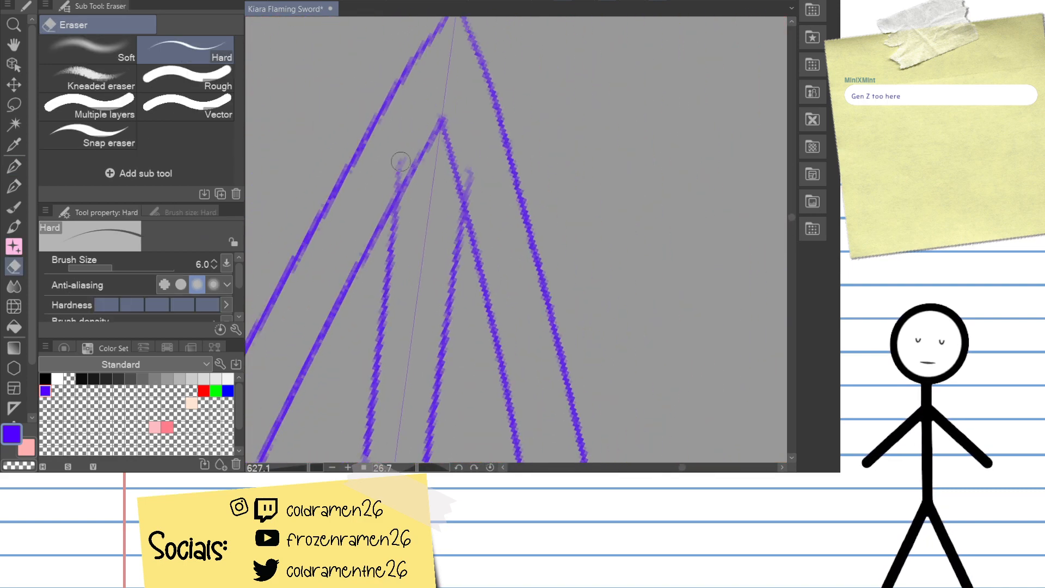
left_click_drag(401, 162, 400, 164)
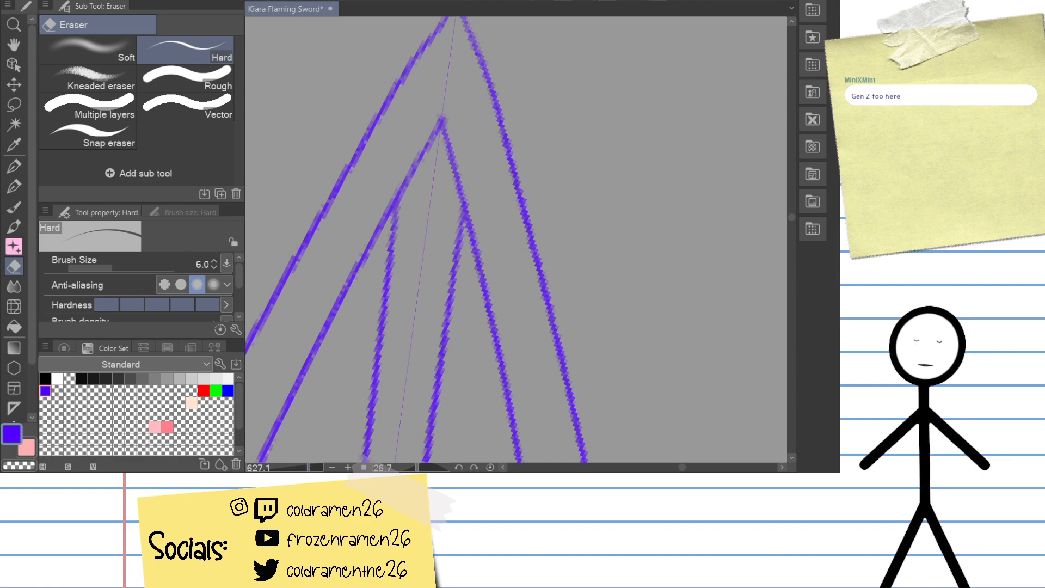
Step: Examine the tall flame and scrolls within the wider sword guard design, without the red sketch over the guard
left_click_drag(310, 467, 282, 467)
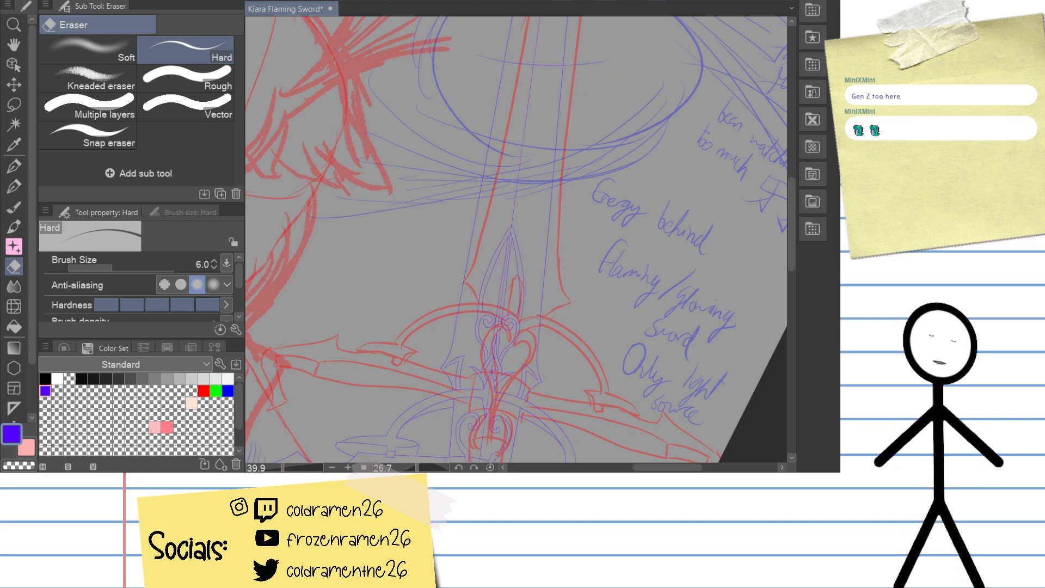
left_click_drag(635, 314, 564, 270)
scroll(485, 303, "up", 3)
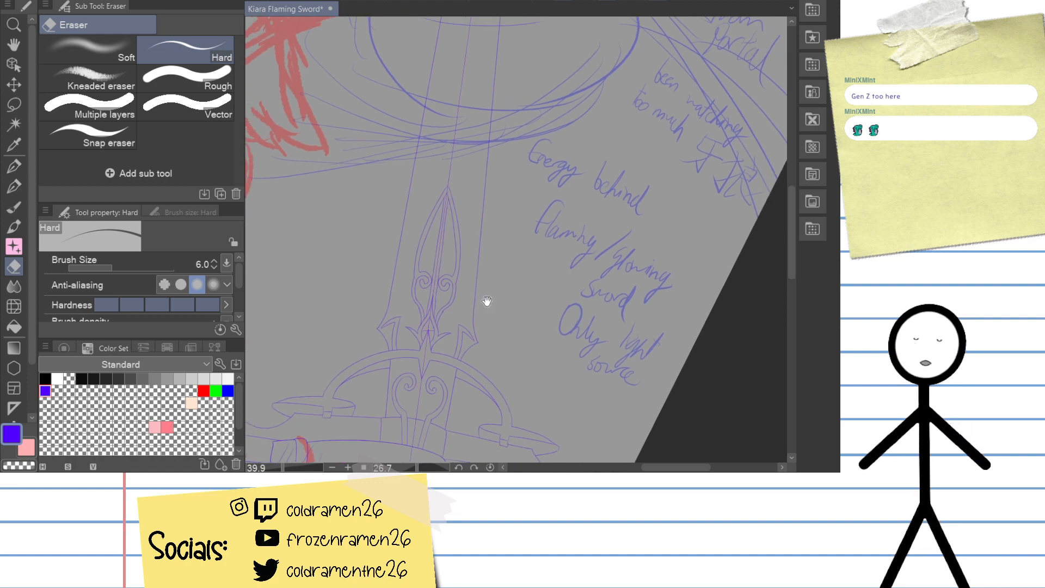
scroll(575, 303, "up", 3)
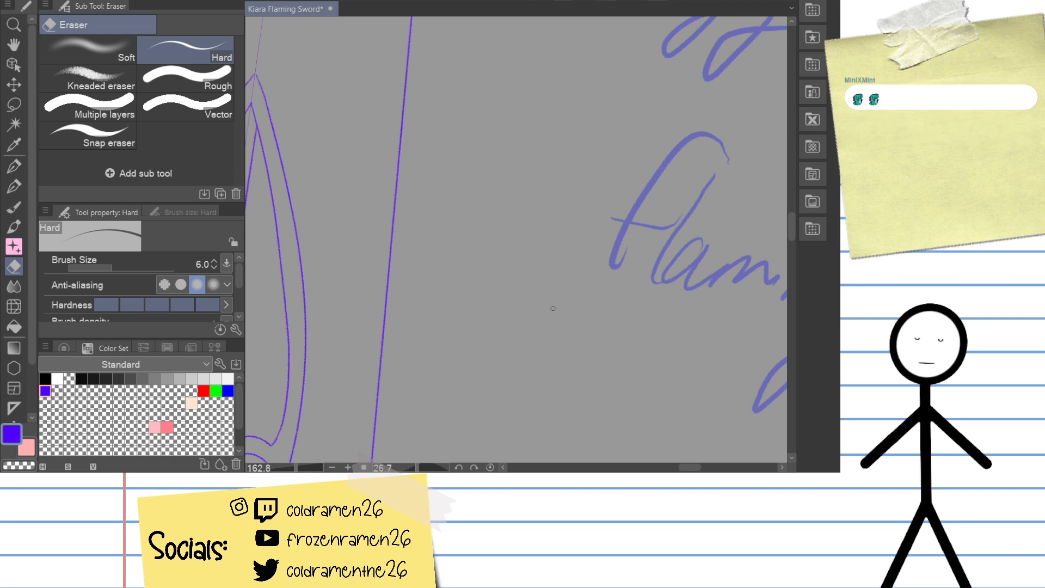
Step: Erase the pointed tip of the tall flame's inner outline above where the two inner lines meet it, and save the drawing
left_click_drag(547, 321, 575, 255)
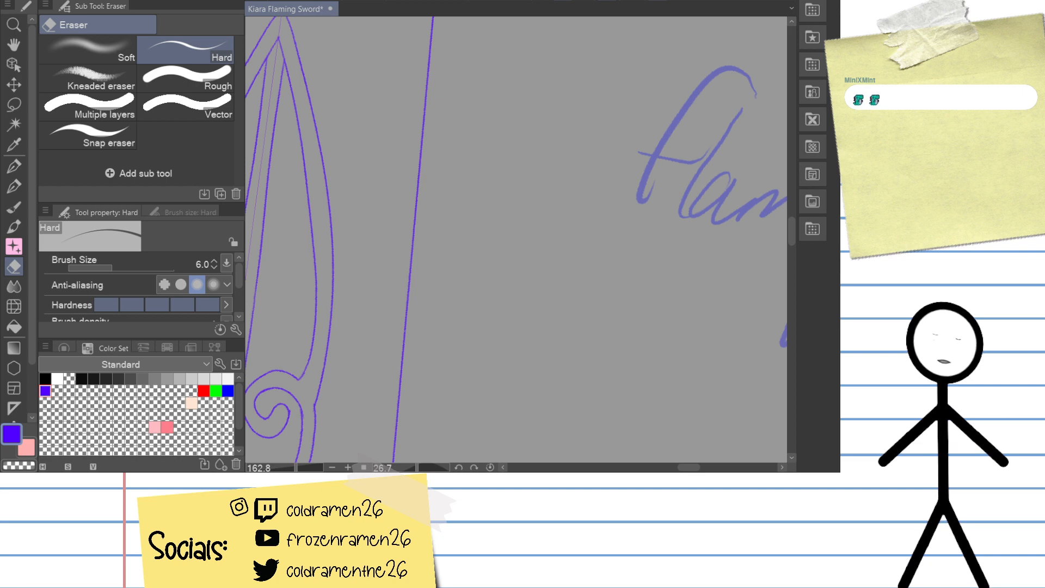
left_click_drag(518, 358, 614, 357)
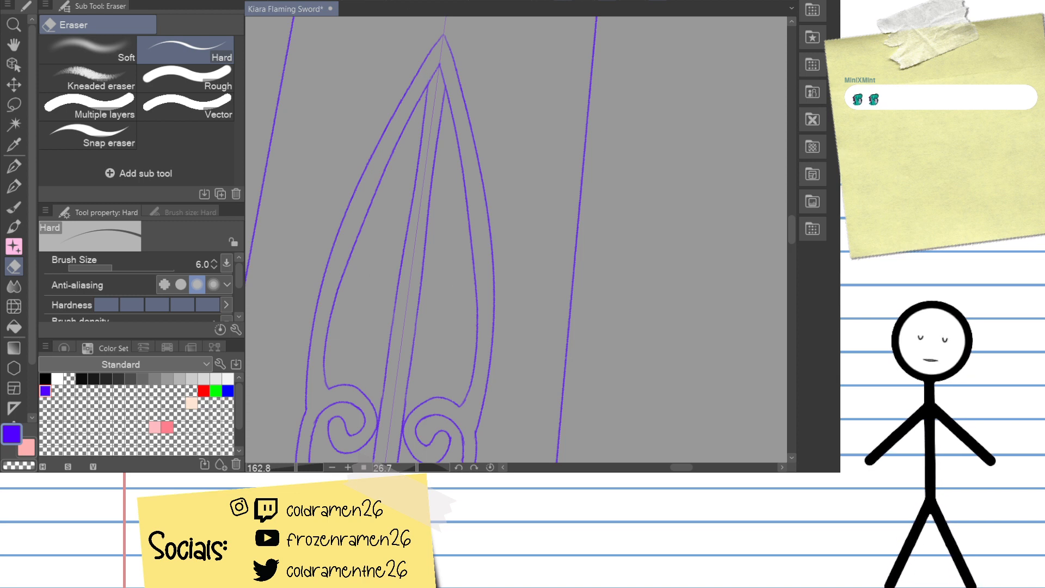
left_click_drag(602, 217, 596, 322)
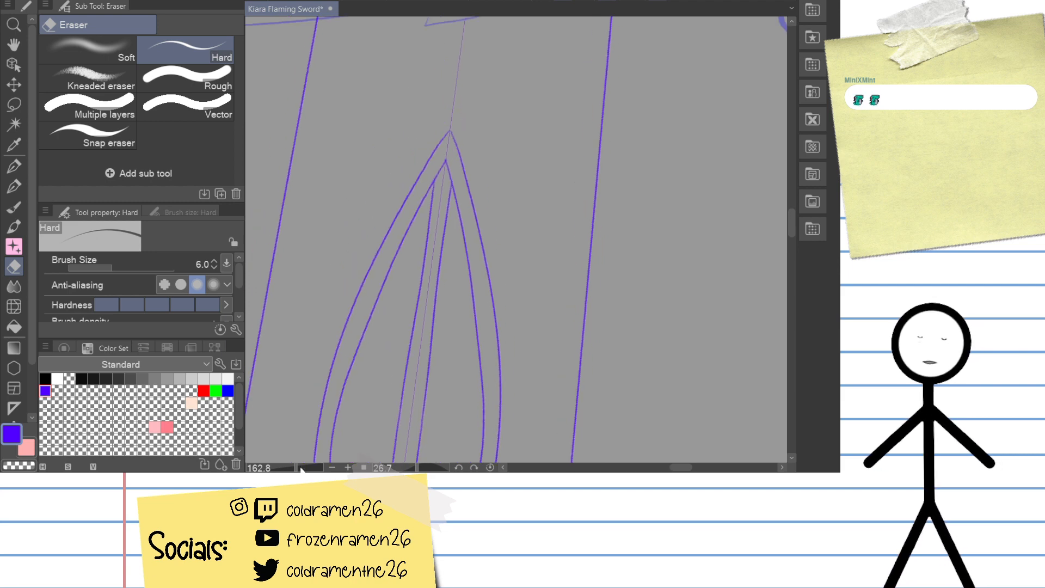
left_click_drag(300, 468, 313, 469)
left_click_drag(291, 249, 518, 346)
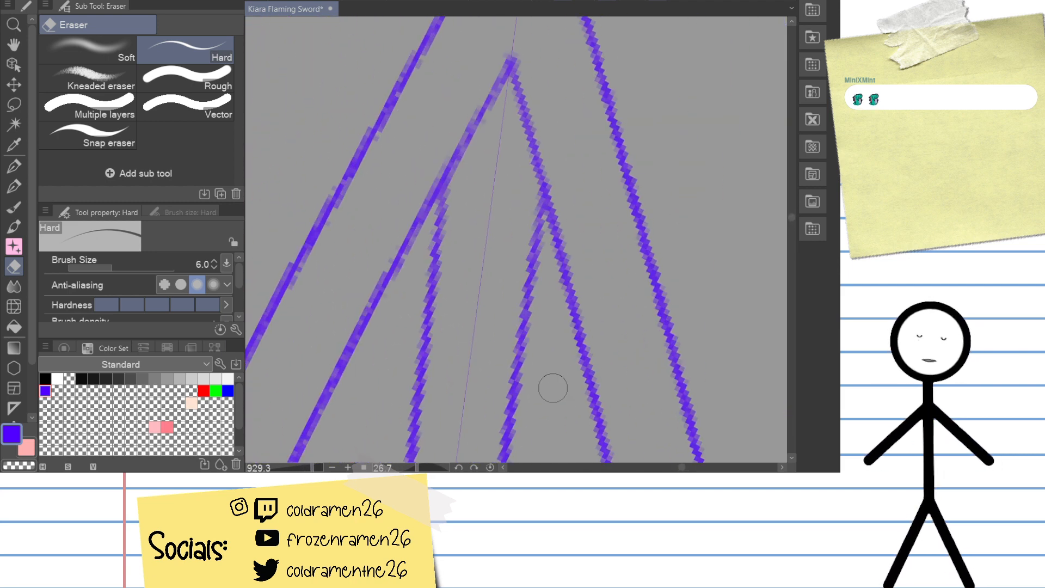
mouse_move(455, 121)
left_mouse_down()
mouse_move(450, 158)
mouse_move(497, 93)
mouse_move(497, 63)
mouse_move(514, 87)
left_mouse_up()
left_click_drag(314, 468, 294, 469)
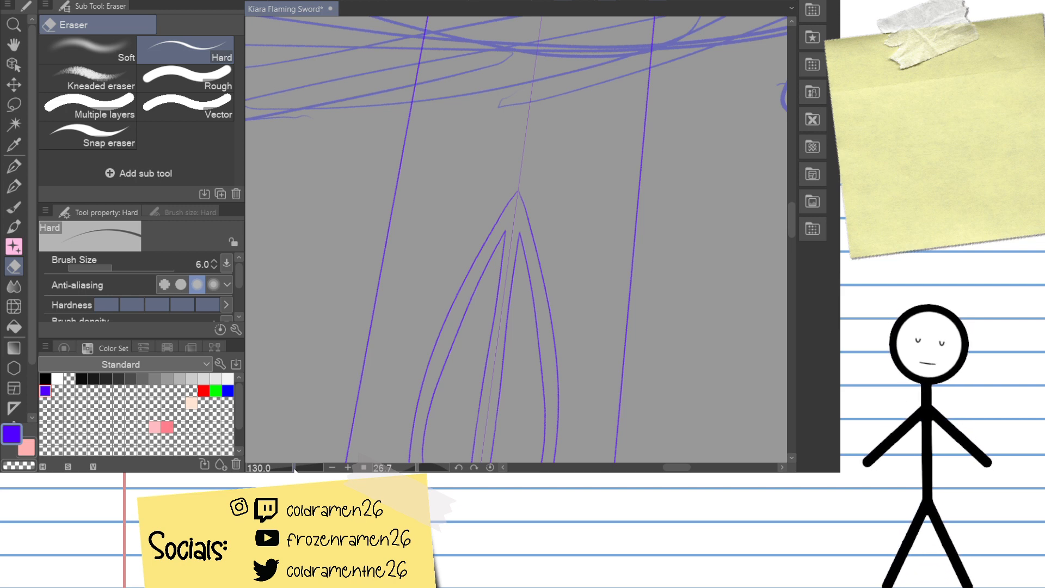
key("ctrl+s")
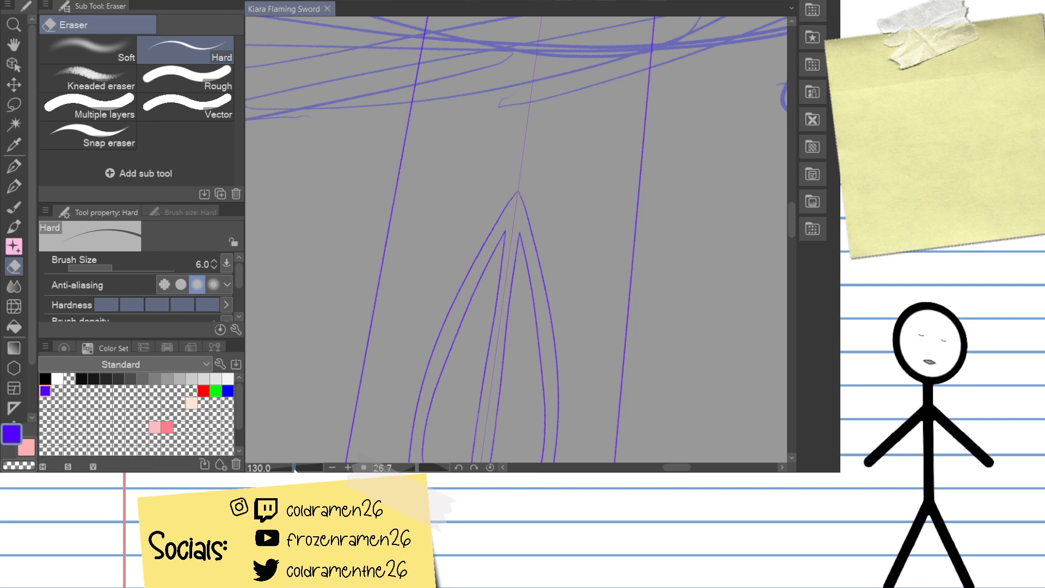